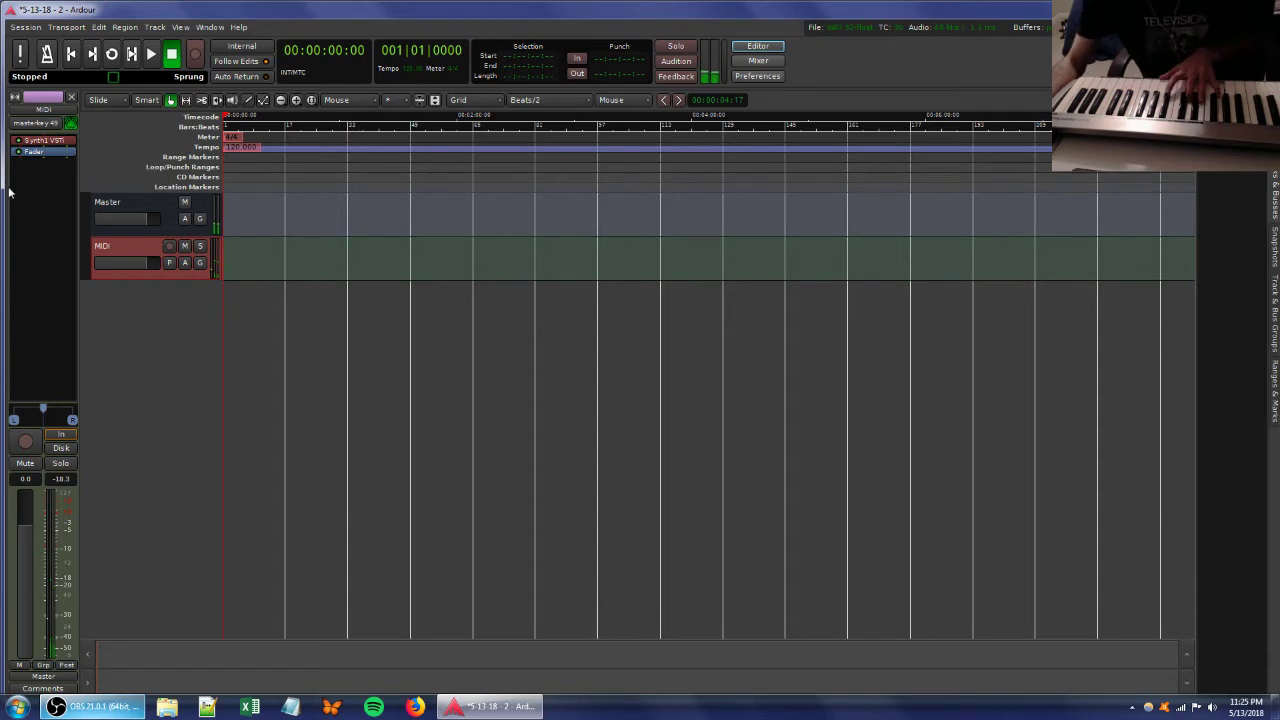
Open the MIDI track's Synth1 editor, adjust its filter frequency, and move its window clear of the processor list.
{"action": "double_click", "coordinate": [44, 140]}
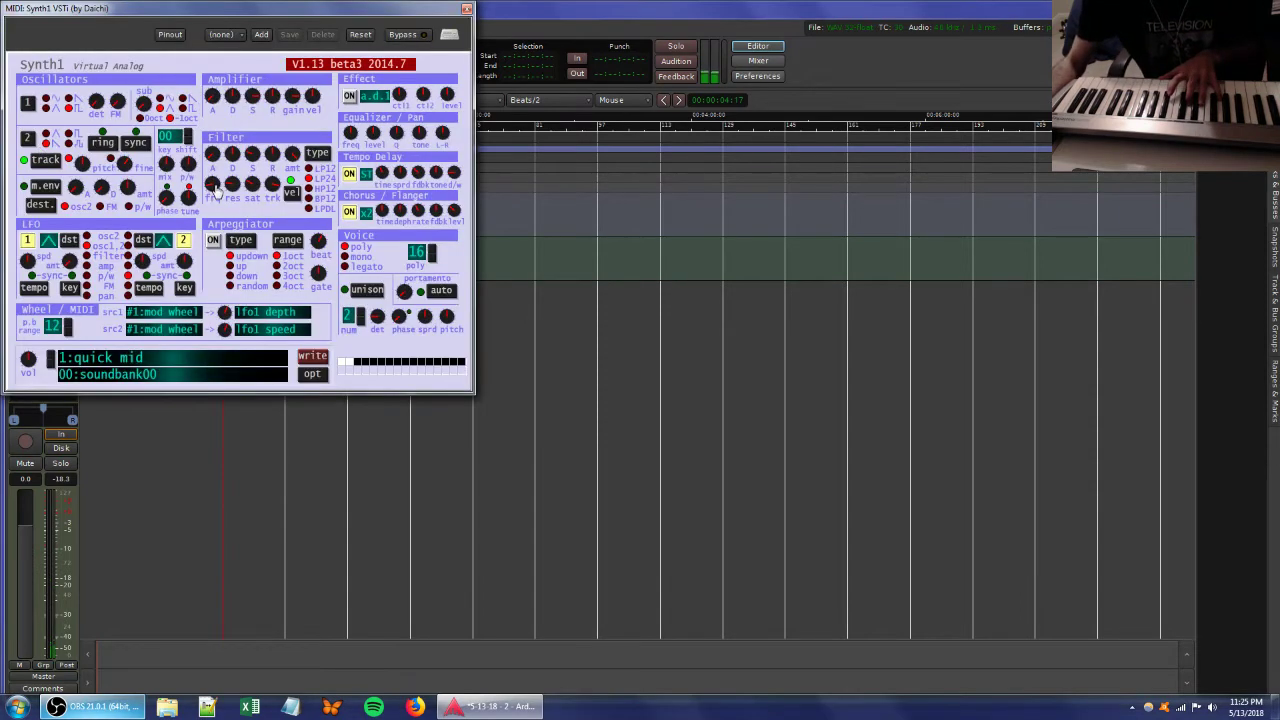
{"action": "left_click_drag", "start_coordinate": [214, 187], "coordinate": [226, 219]}
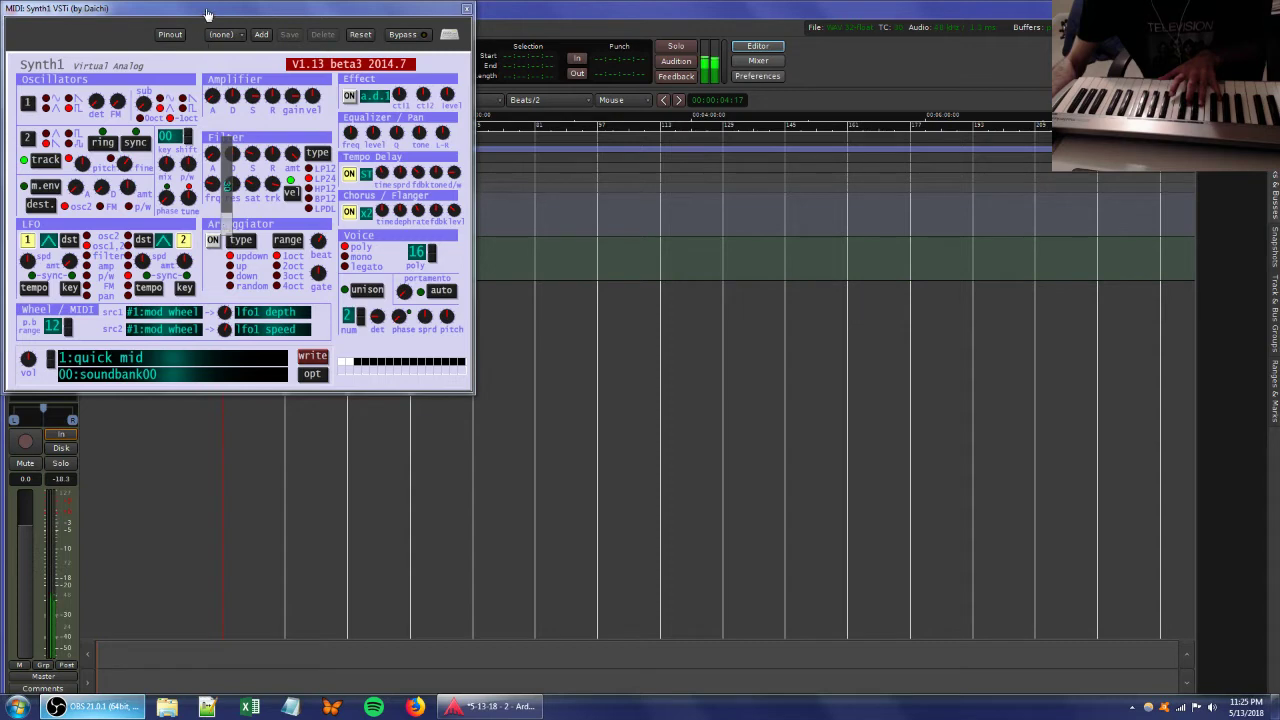
{"action": "left_click_drag", "start_coordinate": [207, 14], "coordinate": [590, 194]}
Add the DensitymkII compressor from the favorite plugins to the MIDI track after the fader.
{"action": "right_click", "coordinate": [40, 189]}
{"action": "mouse_move", "coordinate": [80, 196]}
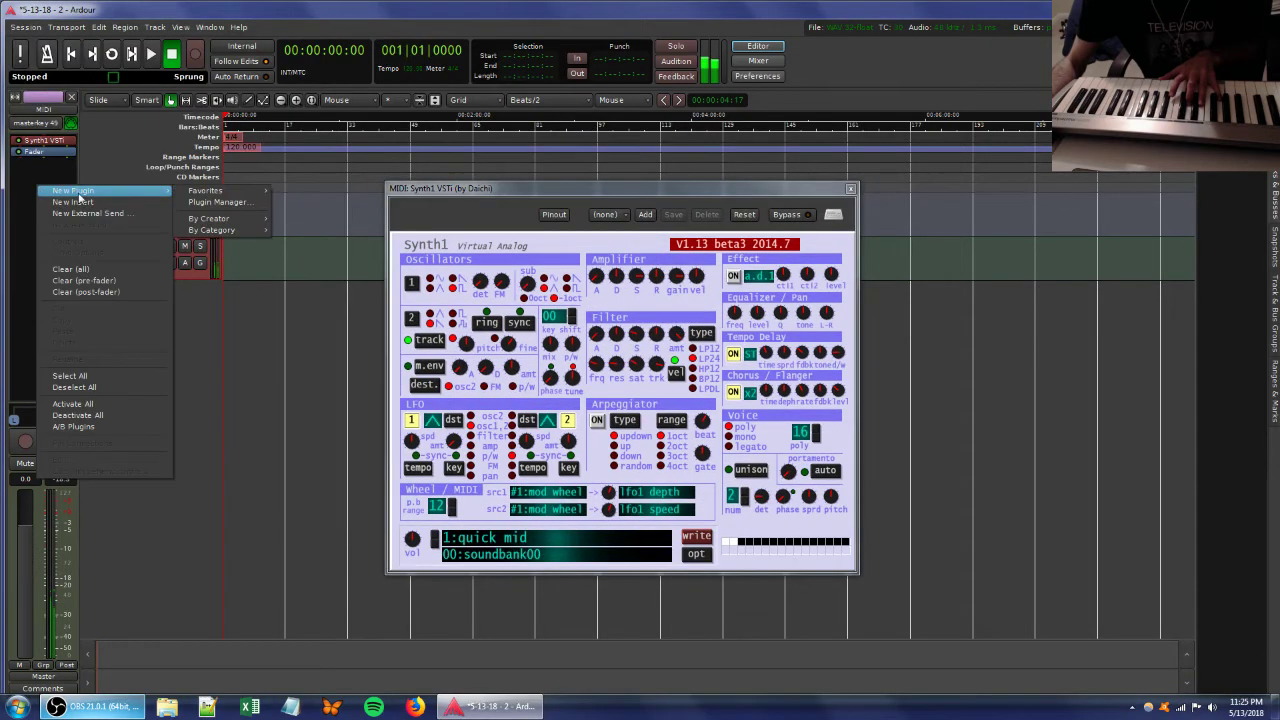
{"action": "mouse_move", "coordinate": [242, 192]}
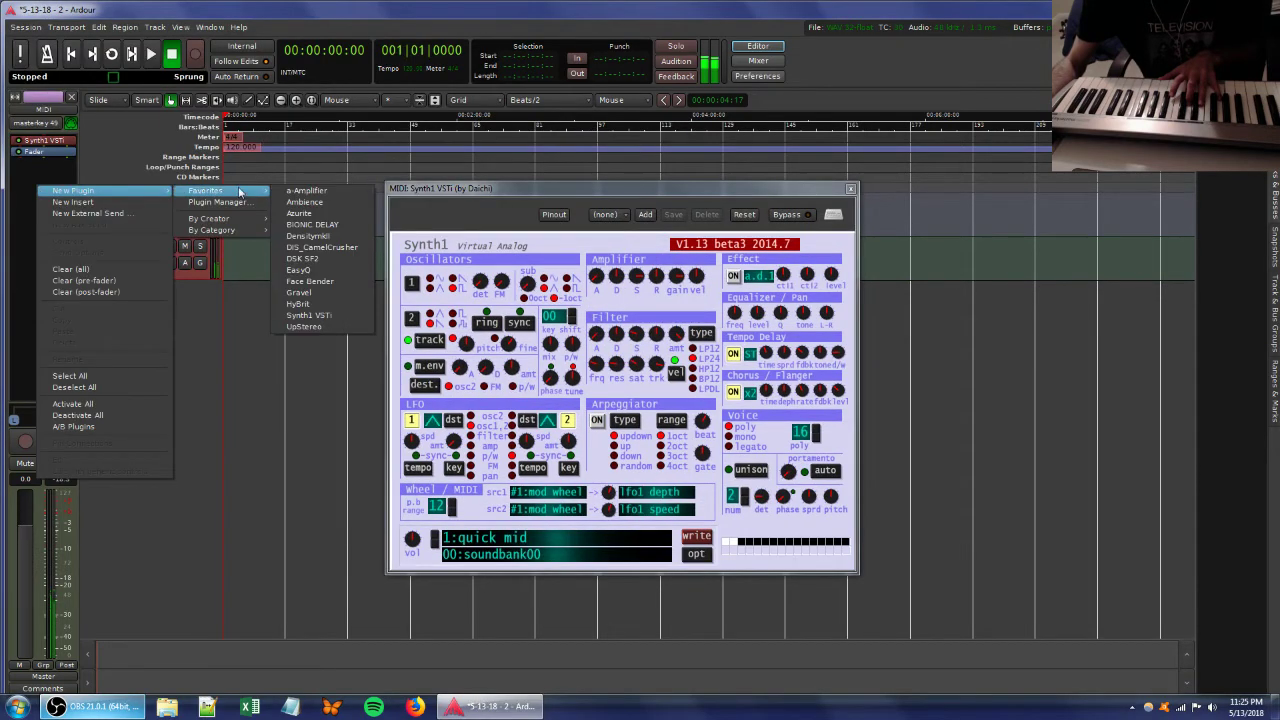
{"action": "left_click", "coordinate": [337, 237]}
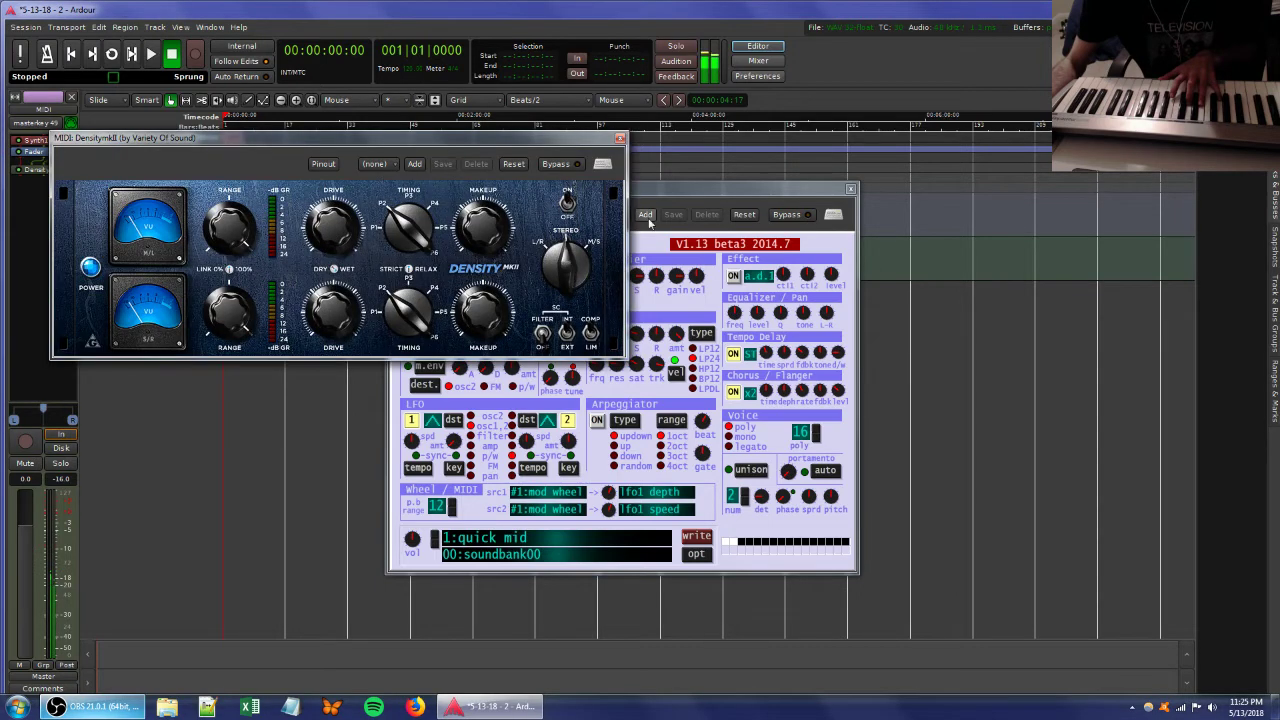
Bring Synth1 forward and adjust its filter saturation and oscillator 1 FM amount.
{"action": "left_click", "coordinate": [648, 197]}
{"action": "left_click_drag", "start_coordinate": [648, 370], "coordinate": [653, 388]}
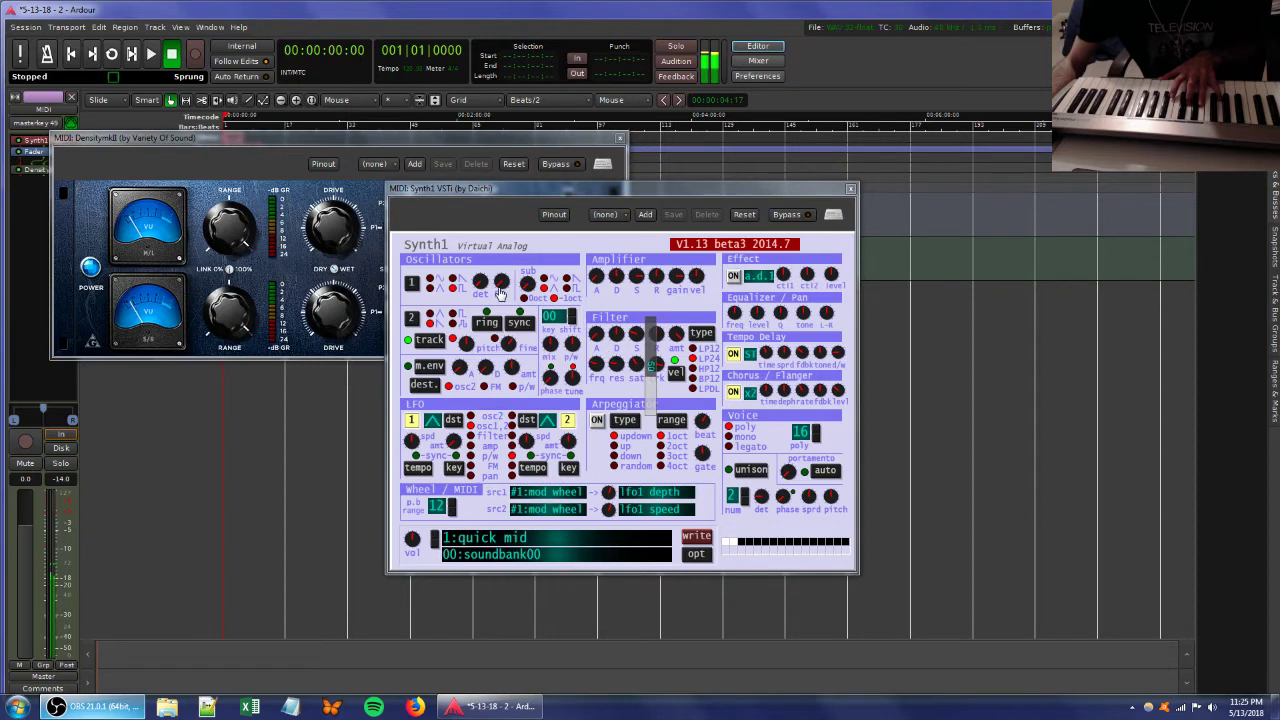
{"action": "left_click_drag", "start_coordinate": [527, 284], "coordinate": [515, 312]}
Add an EasyQ after DensitymkII with boosts of about 12.6 dB at 1662 Hz and 6.3 dB at 641 Hz.
{"action": "right_click", "coordinate": [27, 197]}
{"action": "mouse_move", "coordinate": [60, 198]}
{"action": "mouse_move", "coordinate": [210, 200]}
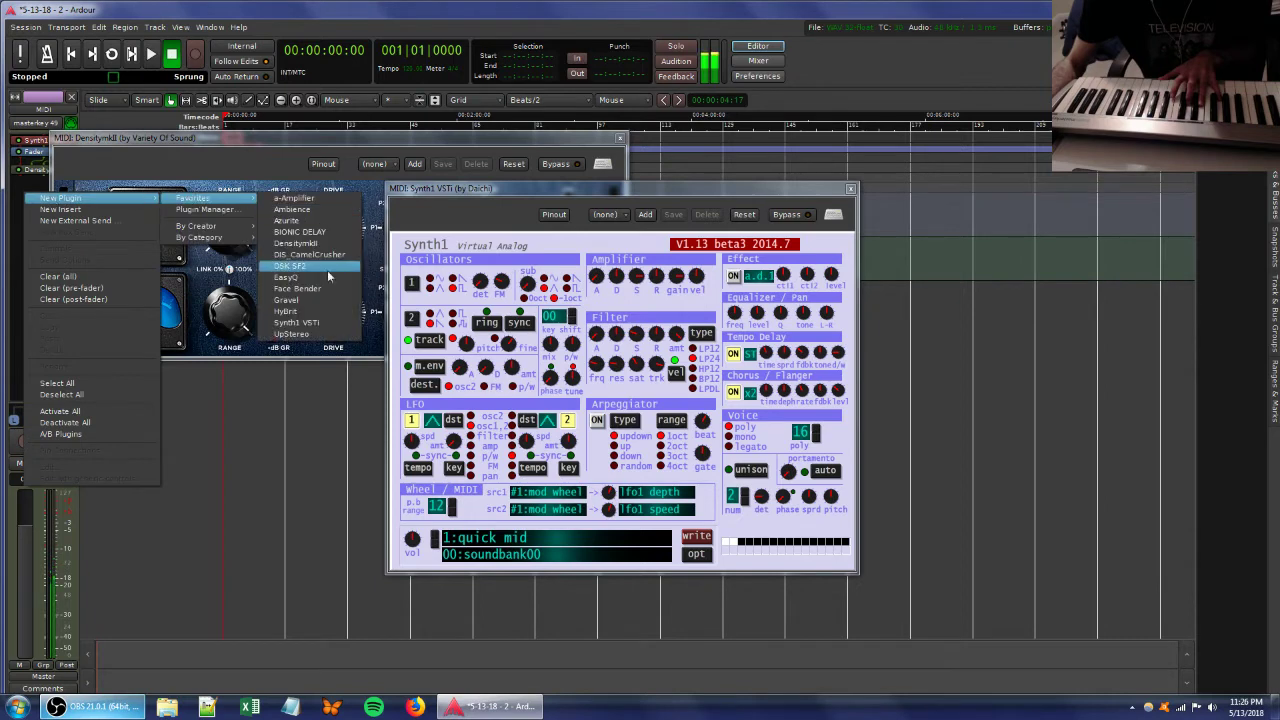
{"action": "left_click", "coordinate": [327, 280]}
{"action": "left_click_drag", "start_coordinate": [321, 323], "coordinate": [280, 316]}
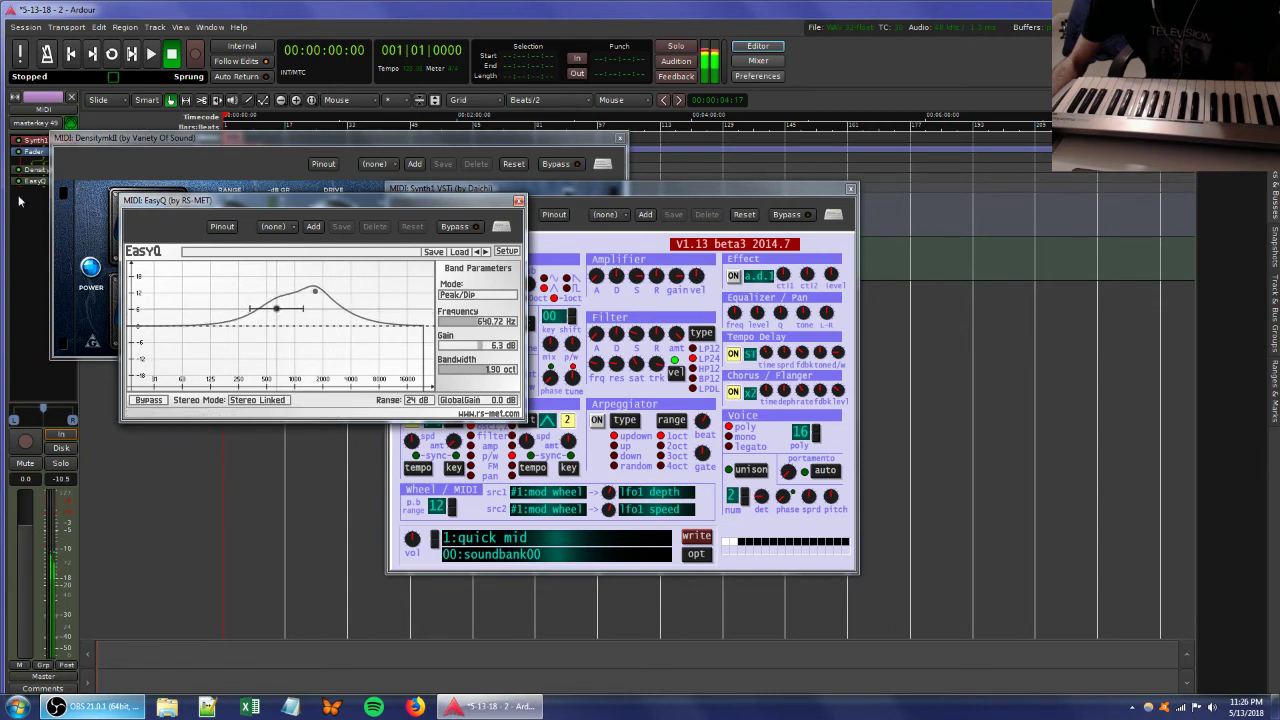
Add a second EasyQ to the MIDI track with a boost of about 11.4 dB at 4757 Hz.
{"action": "right_click", "coordinate": [30, 196]}
{"action": "mouse_move", "coordinate": [68, 203]}
{"action": "mouse_move", "coordinate": [200, 203]}
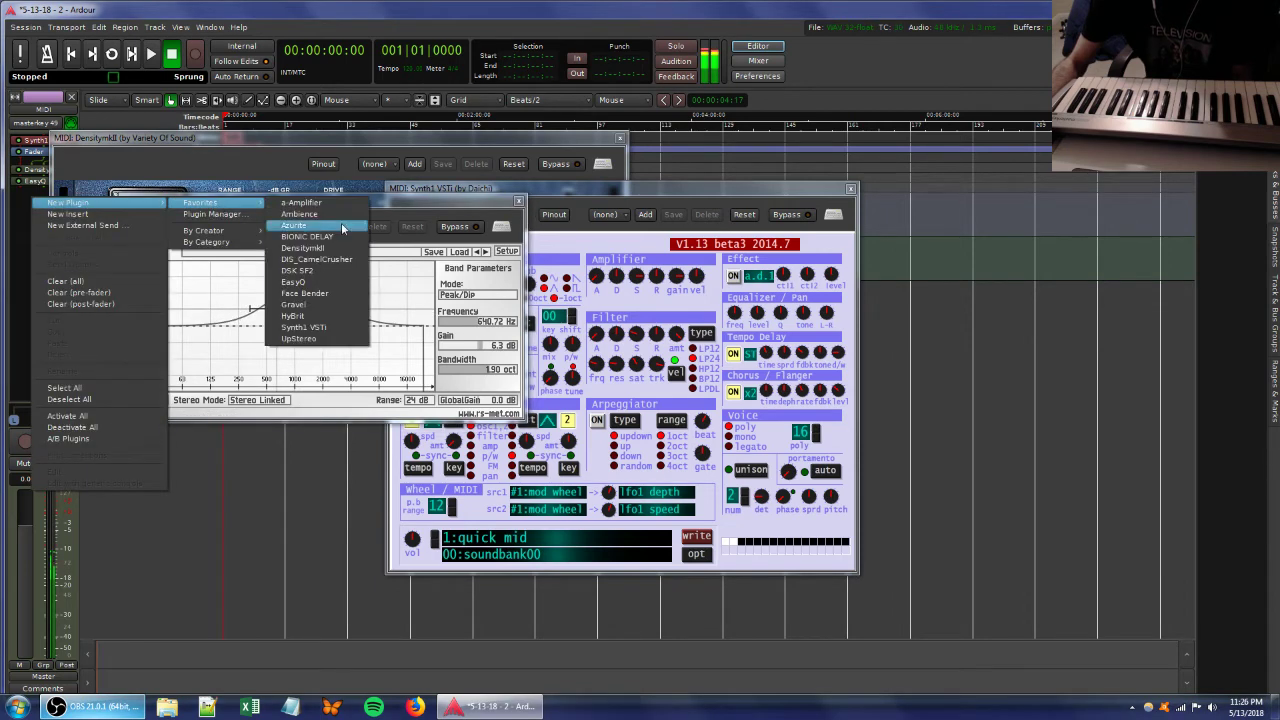
{"action": "left_click", "coordinate": [300, 282]}
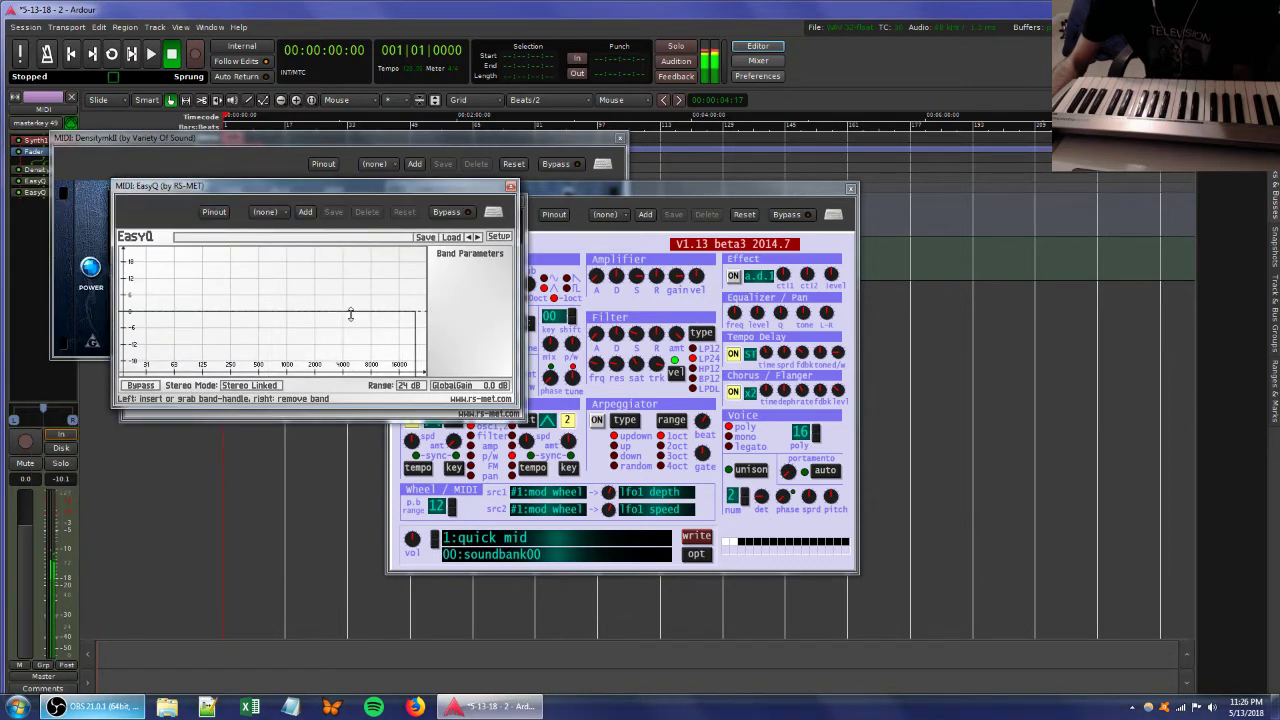
{"action": "left_click_drag", "start_coordinate": [350, 314], "coordinate": [349, 280]}
Add an a-Amplifier after the second EasyQ and lower its gain slightly below 0 dB.
{"action": "right_click", "coordinate": [32, 220]}
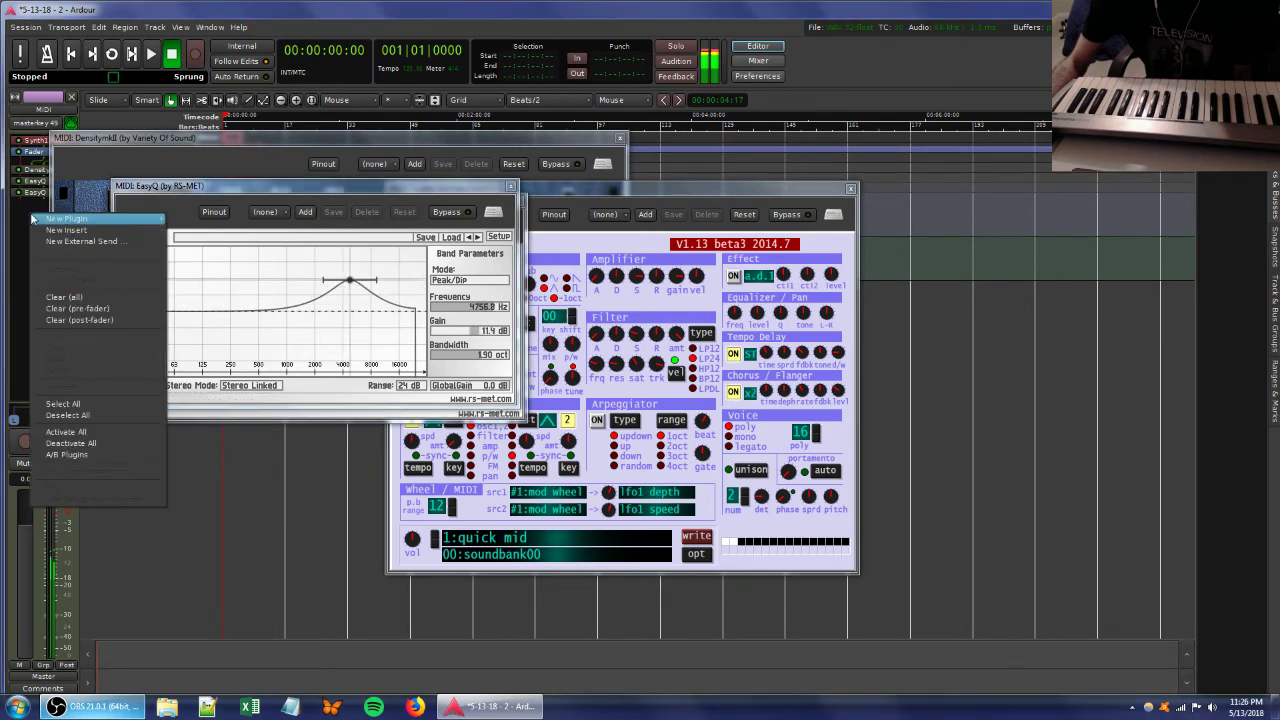
{"action": "mouse_move", "coordinate": [62, 218]}
{"action": "mouse_move", "coordinate": [200, 218]}
{"action": "left_click", "coordinate": [305, 219]}
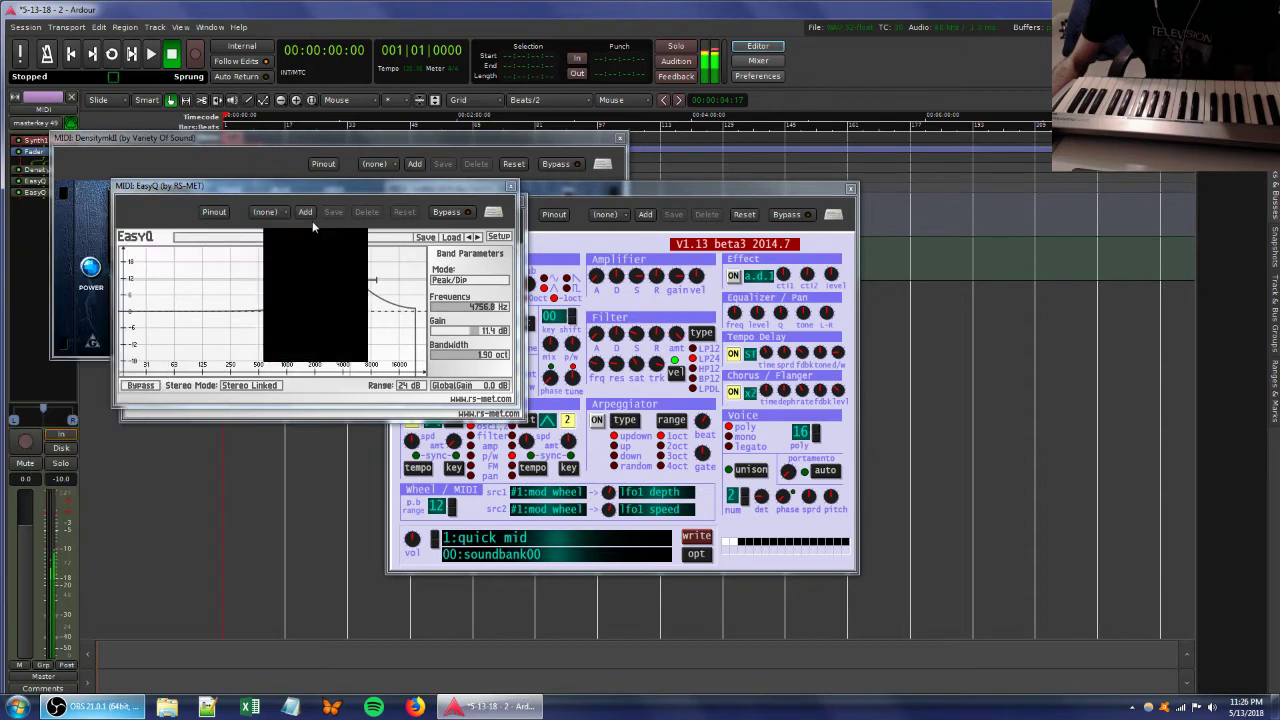
{"action": "left_click_drag", "start_coordinate": [402, 248], "coordinate": [394, 245]}
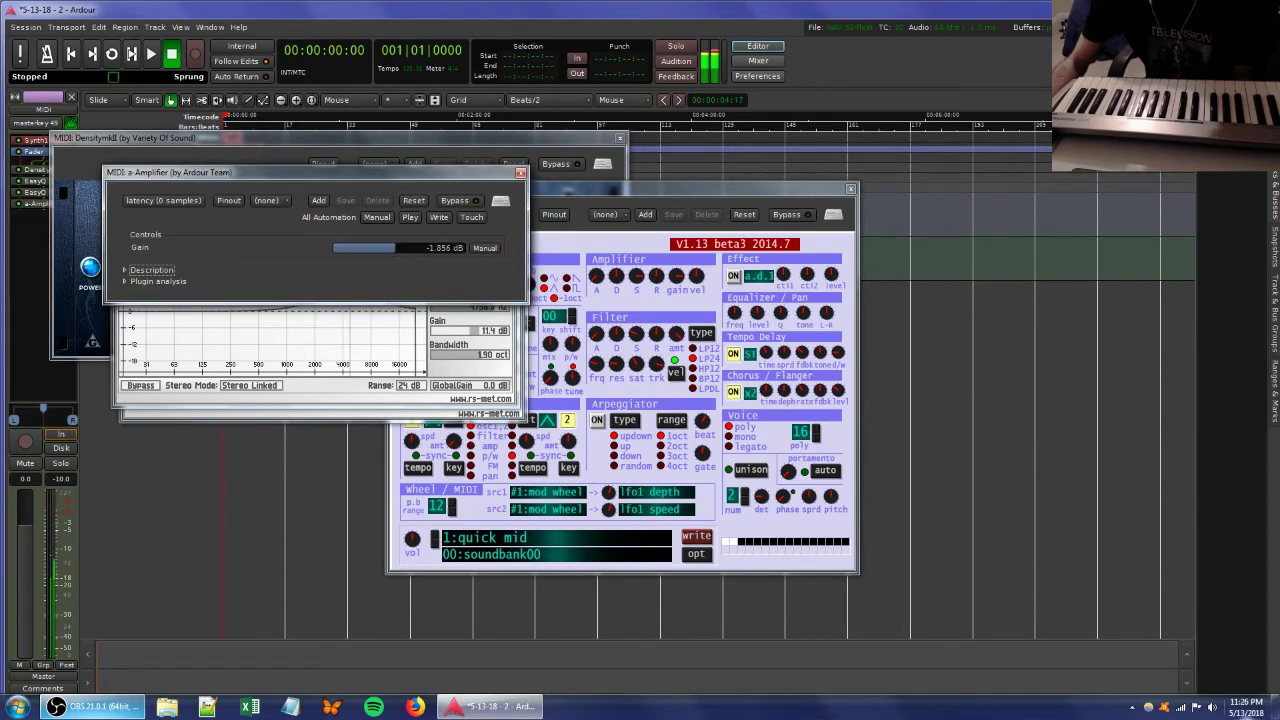
Open the system volume control, then tidy the plugin windows by closing DensitymkII and bringing the first EasyQ forward.
{"action": "left_click", "coordinate": [1210, 708]}
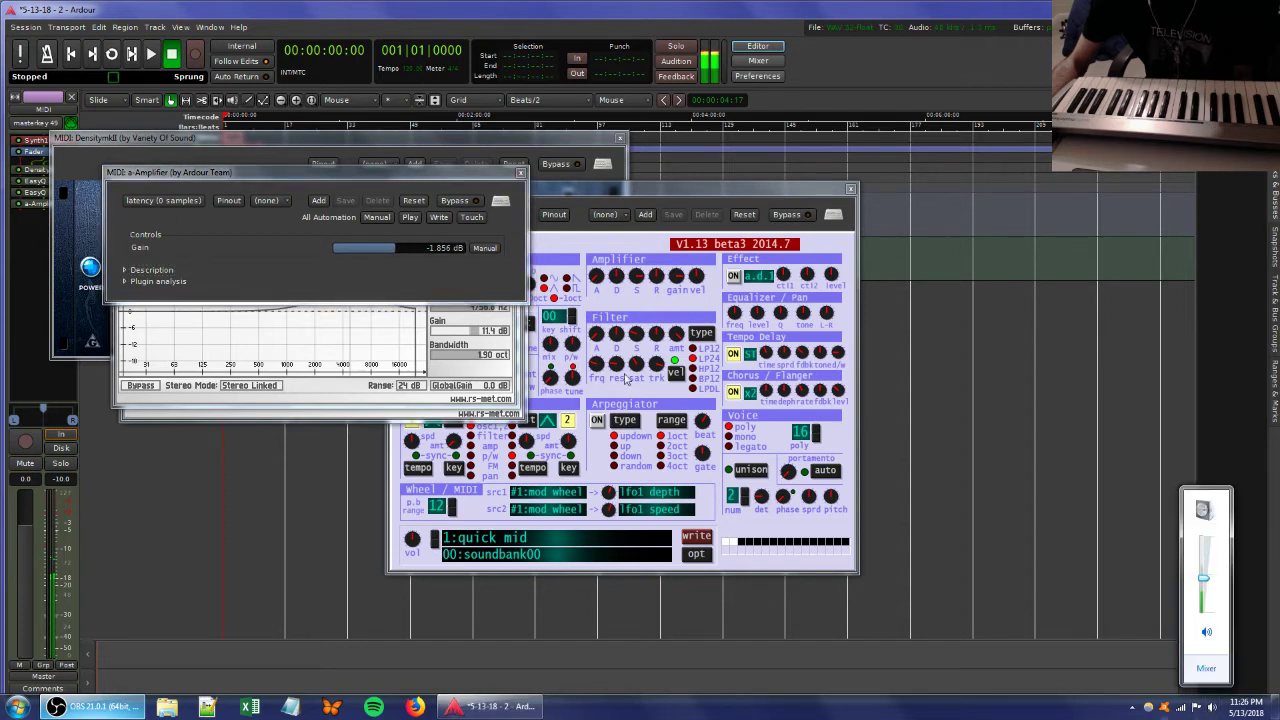
{"action": "left_click", "coordinate": [485, 139]}
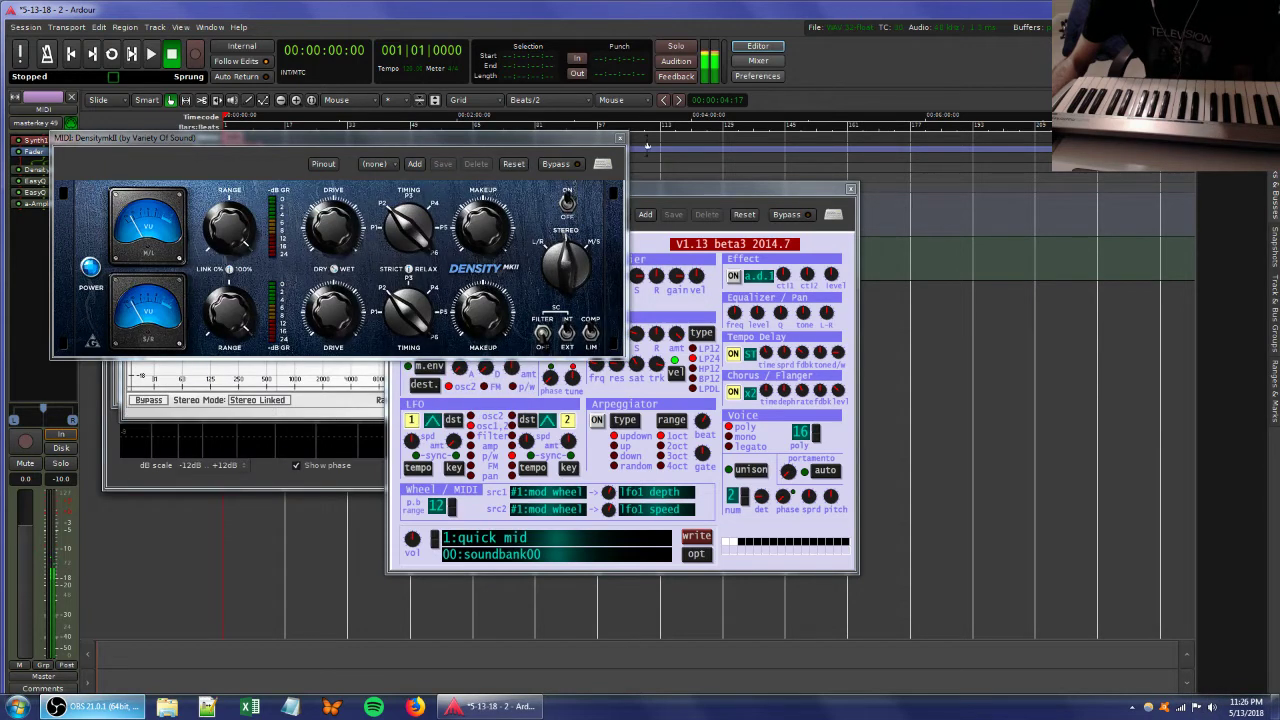
{"action": "left_click_drag", "start_coordinate": [603, 129], "coordinate": [896, 166]}
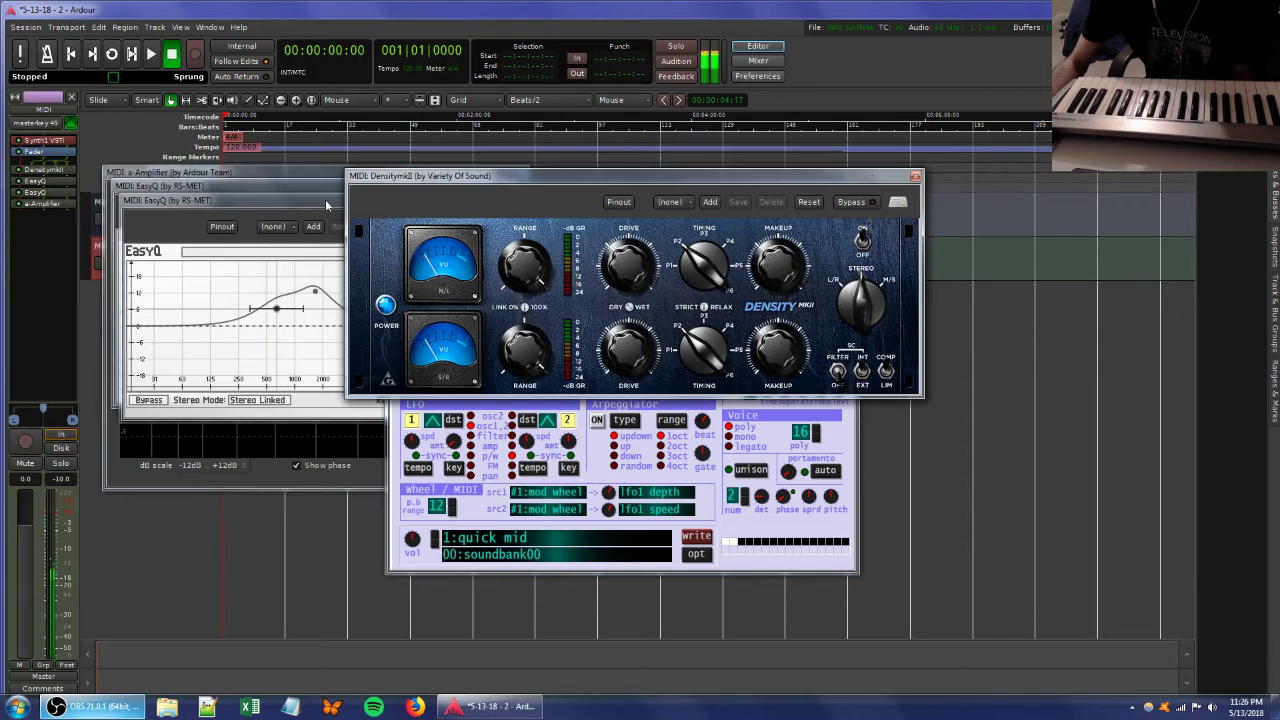
{"action": "left_click", "coordinate": [321, 201]}
{"action": "left_click", "coordinate": [914, 176]}
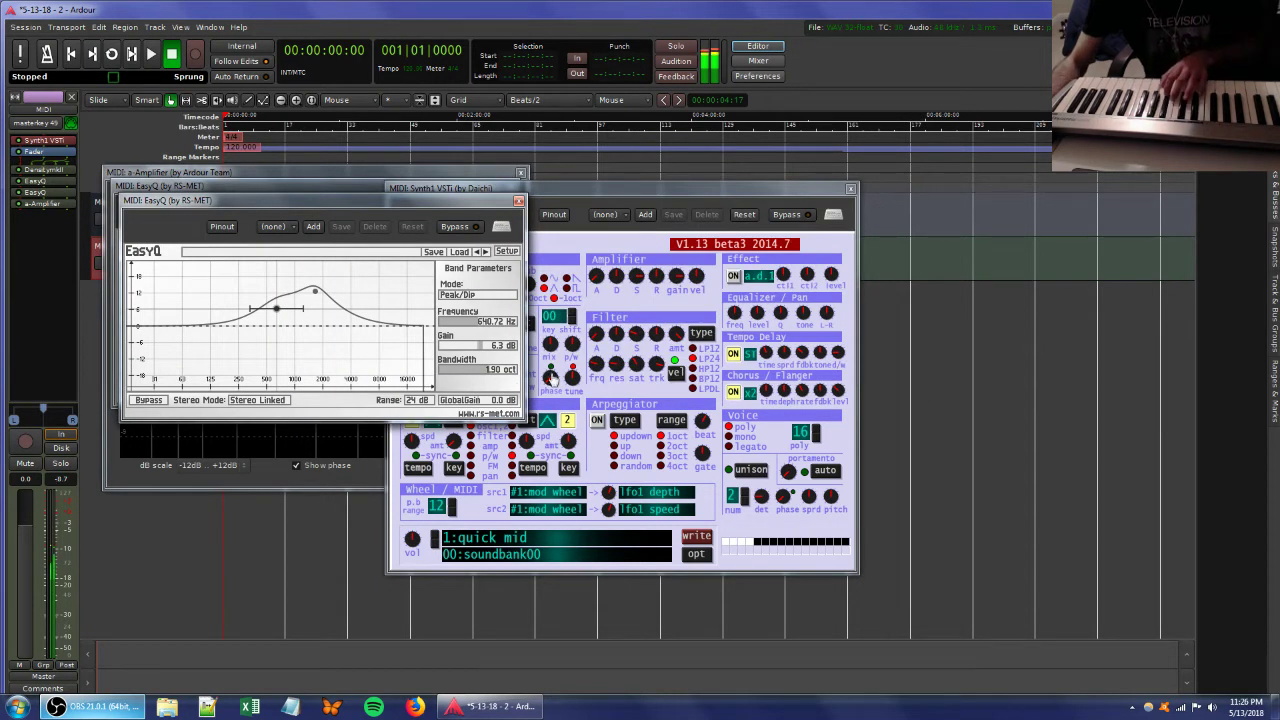
Adjust the filter envelope sustain and filter saturation in Synth1.
{"action": "left_click", "coordinate": [648, 352]}
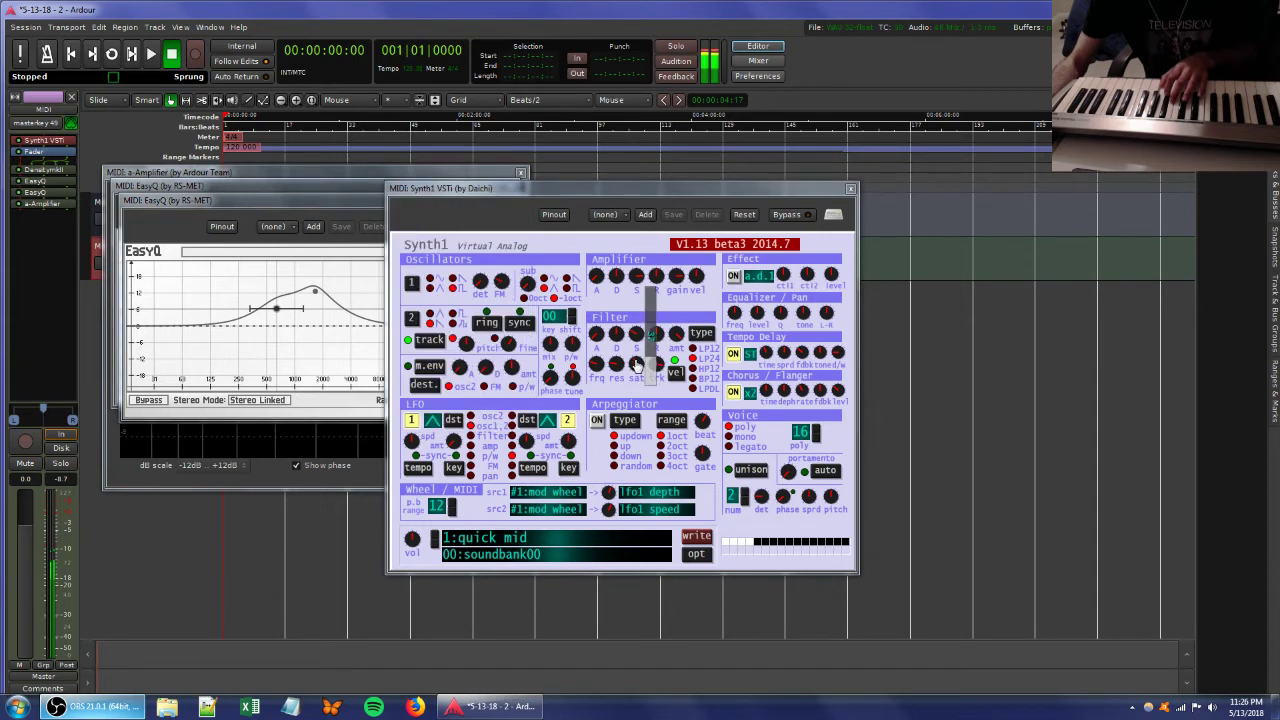
{"action": "mouse_move", "coordinate": [637, 366]}
{"action": "left_mouse_down"}
{"action": "mouse_move", "coordinate": [655, 388]}
{"action": "mouse_move", "coordinate": [657, 362]}
{"action": "left_mouse_up"}
Add the Azurite chorus after the a-Amplifier, switch it to Stereo, and close its window.
{"action": "right_click", "coordinate": [28, 238]}
{"action": "mouse_move", "coordinate": [80, 242]}
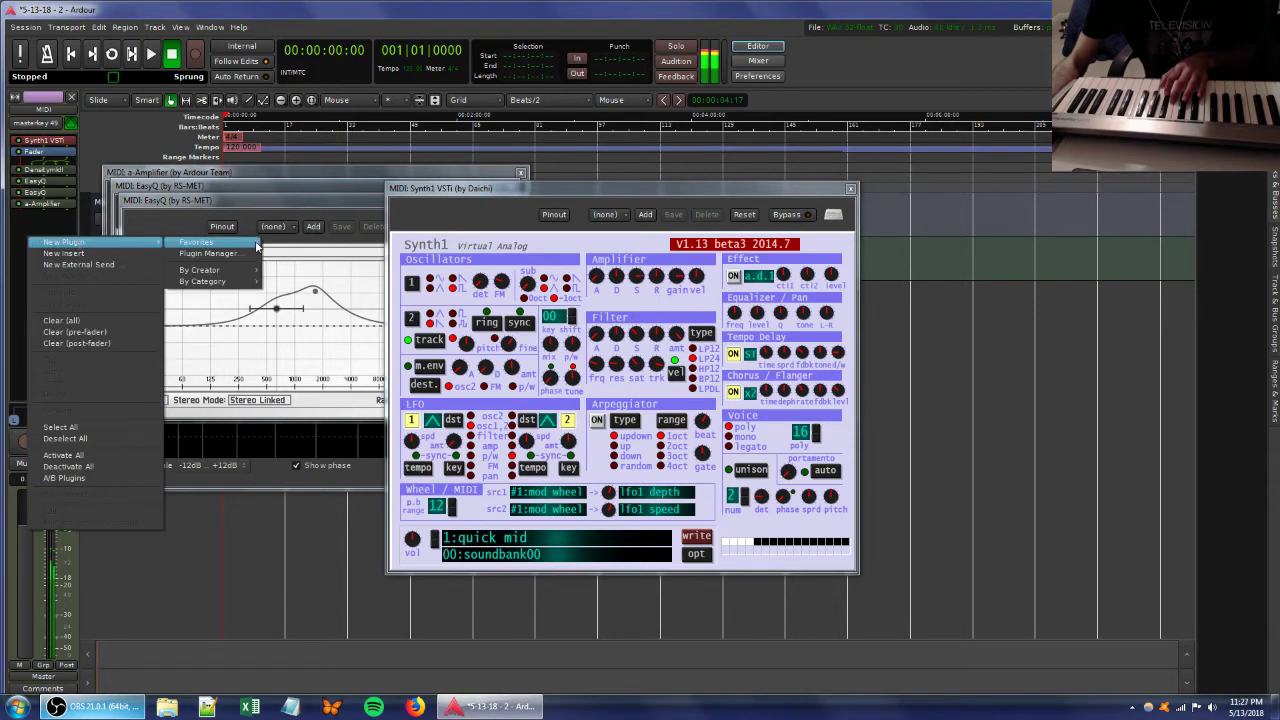
{"action": "mouse_move", "coordinate": [253, 243]}
{"action": "left_click", "coordinate": [300, 265]}
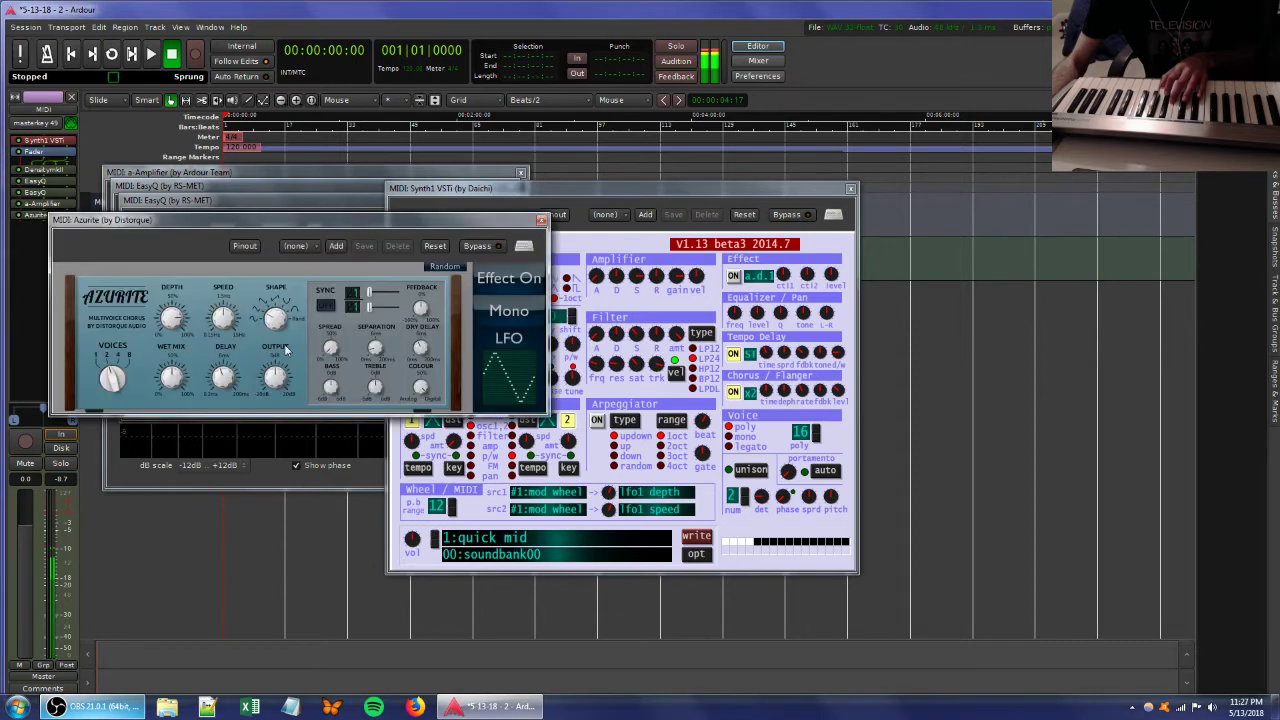
{"action": "left_click", "coordinate": [507, 312]}
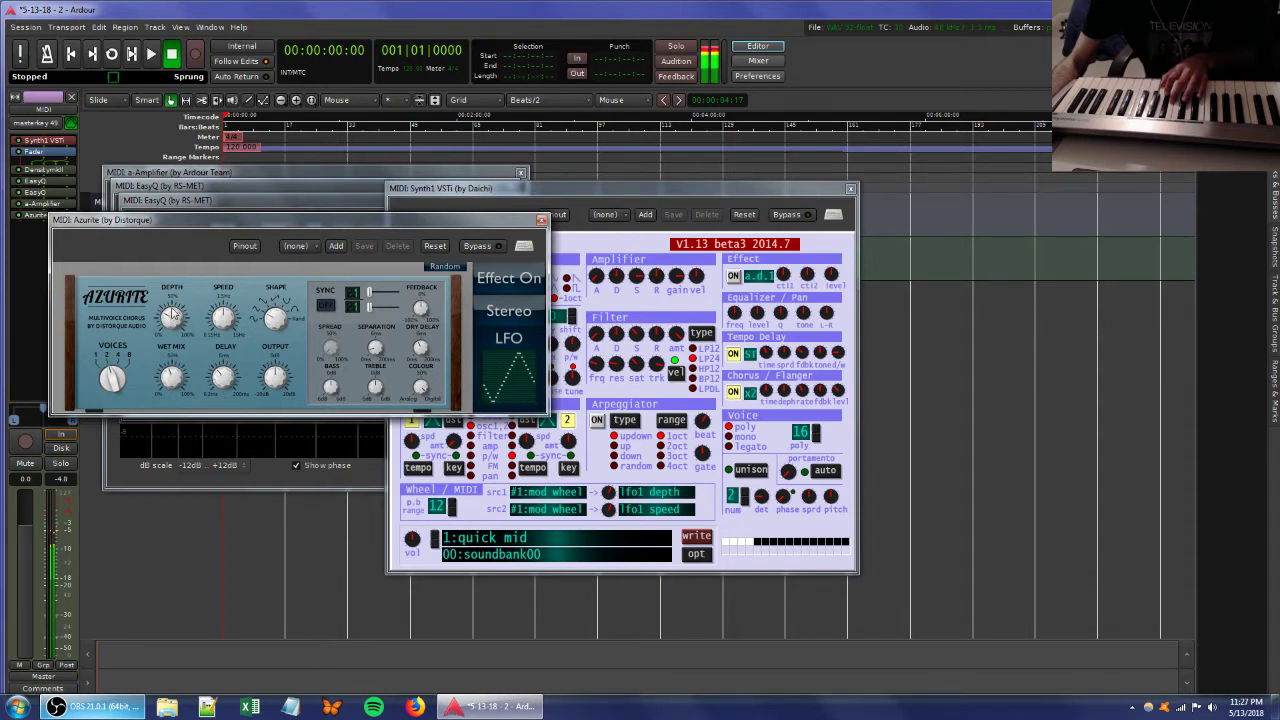
{"action": "left_click", "coordinate": [542, 221]}
Move the second EasyQ's peak to about 6828 Hz and 16.7 dB, and adjust Synth1's filter envelope sustain.
{"action": "left_click", "coordinate": [267, 205]}
{"action": "left_click", "coordinate": [315, 292]}
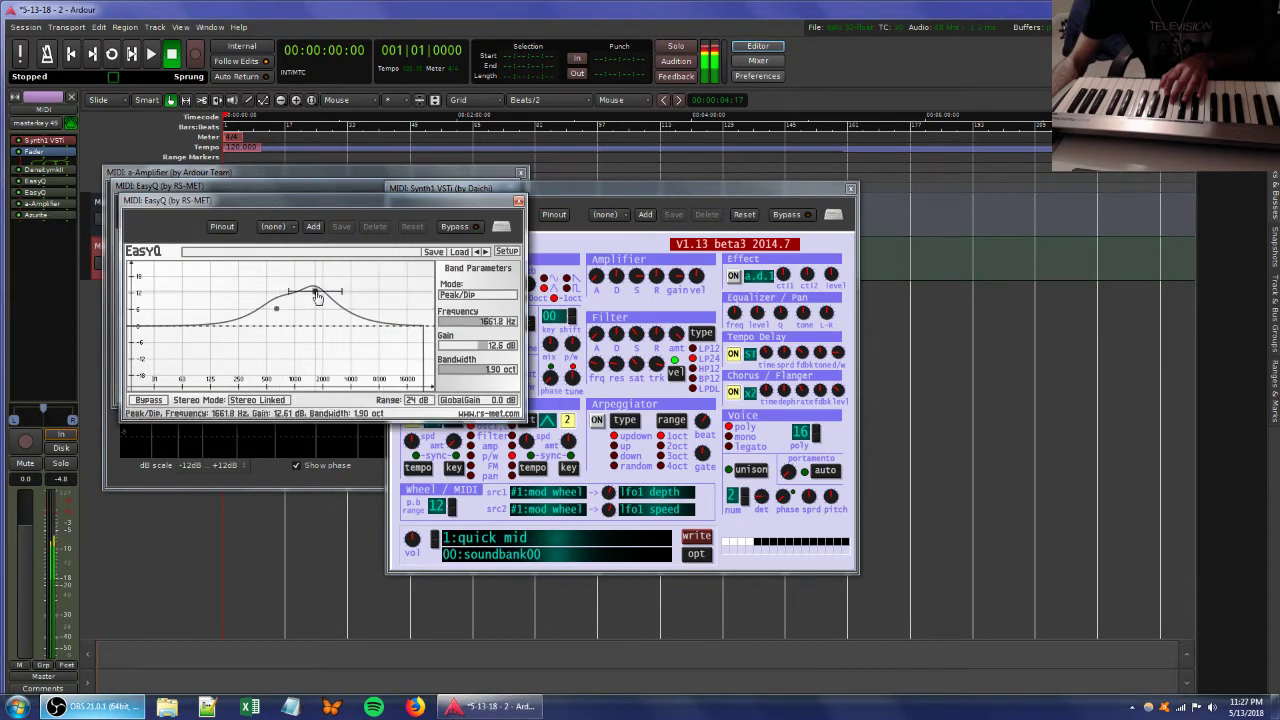
{"action": "left_click_drag", "start_coordinate": [316, 296], "coordinate": [364, 266]}
{"action": "left_click", "coordinate": [274, 185]}
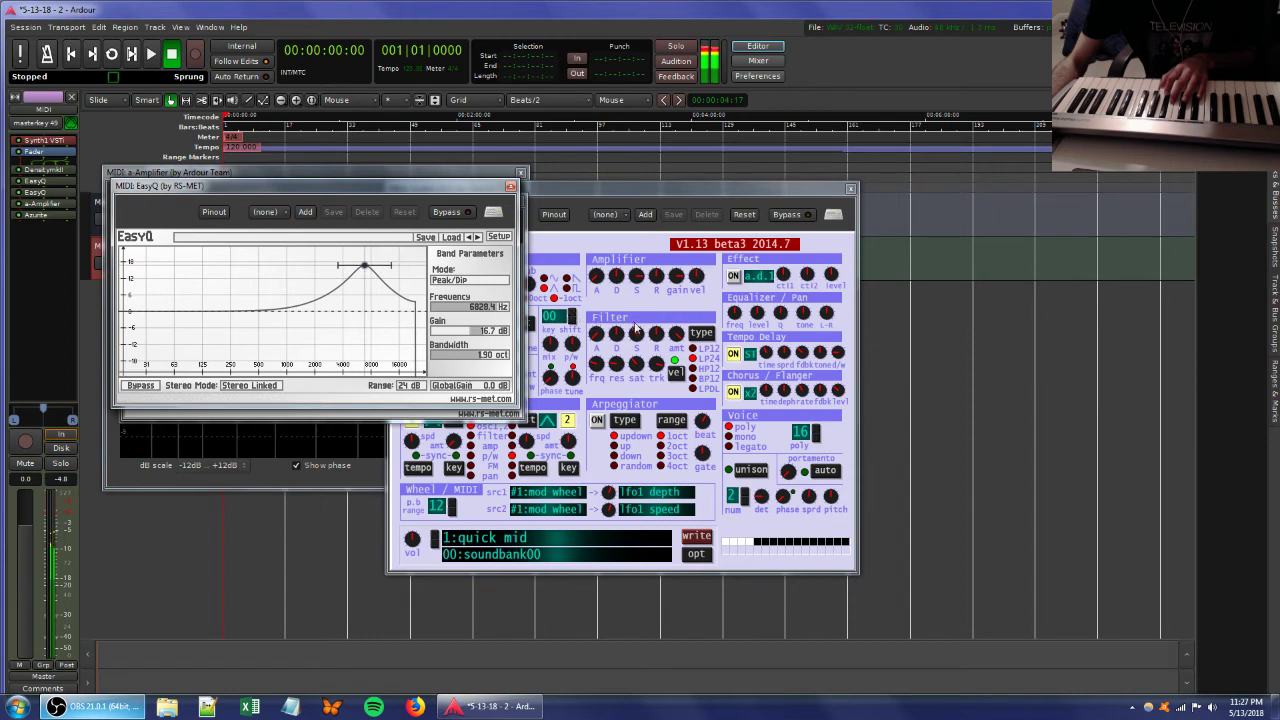
{"action": "left_click", "coordinate": [655, 355]}
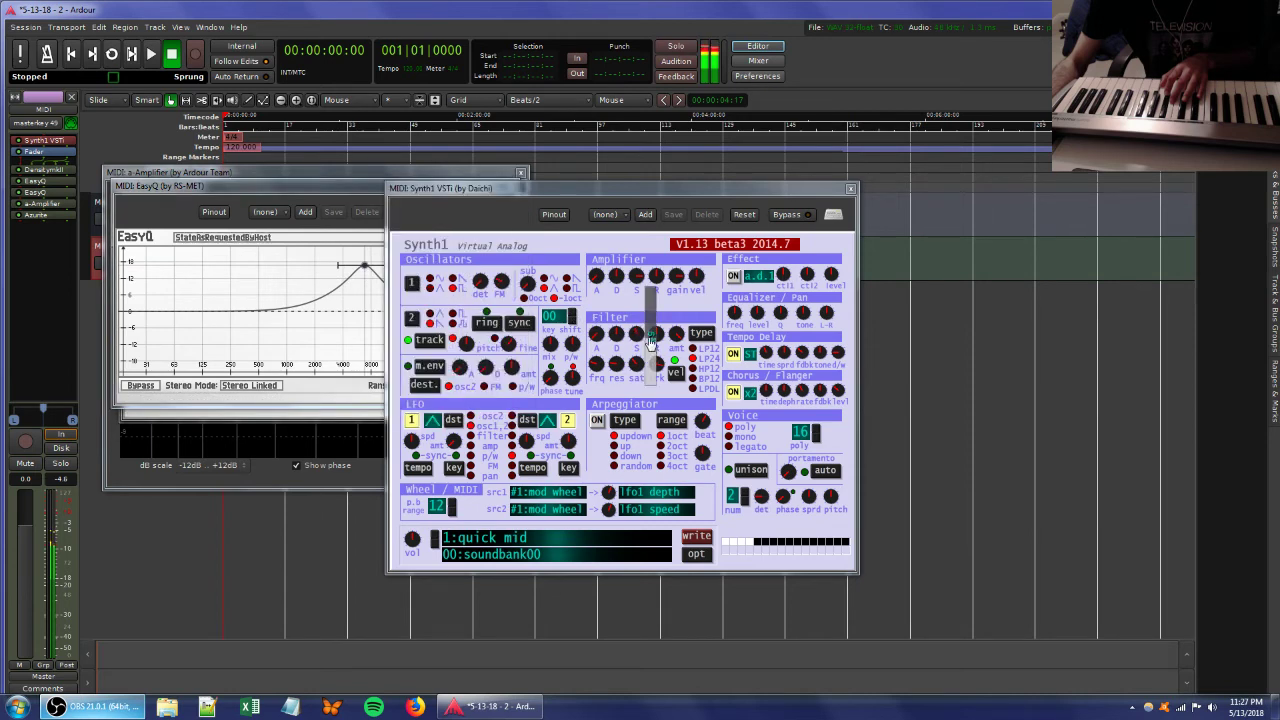
Add a third EasyQ after Azurite with a cut between 250 and 500 Hz and a 7.8 dB boost at about 2905 Hz.
{"action": "right_click", "coordinate": [40, 241]}
{"action": "mouse_move", "coordinate": [75, 247]}
{"action": "mouse_move", "coordinate": [208, 247]}
{"action": "left_click", "coordinate": [301, 326]}
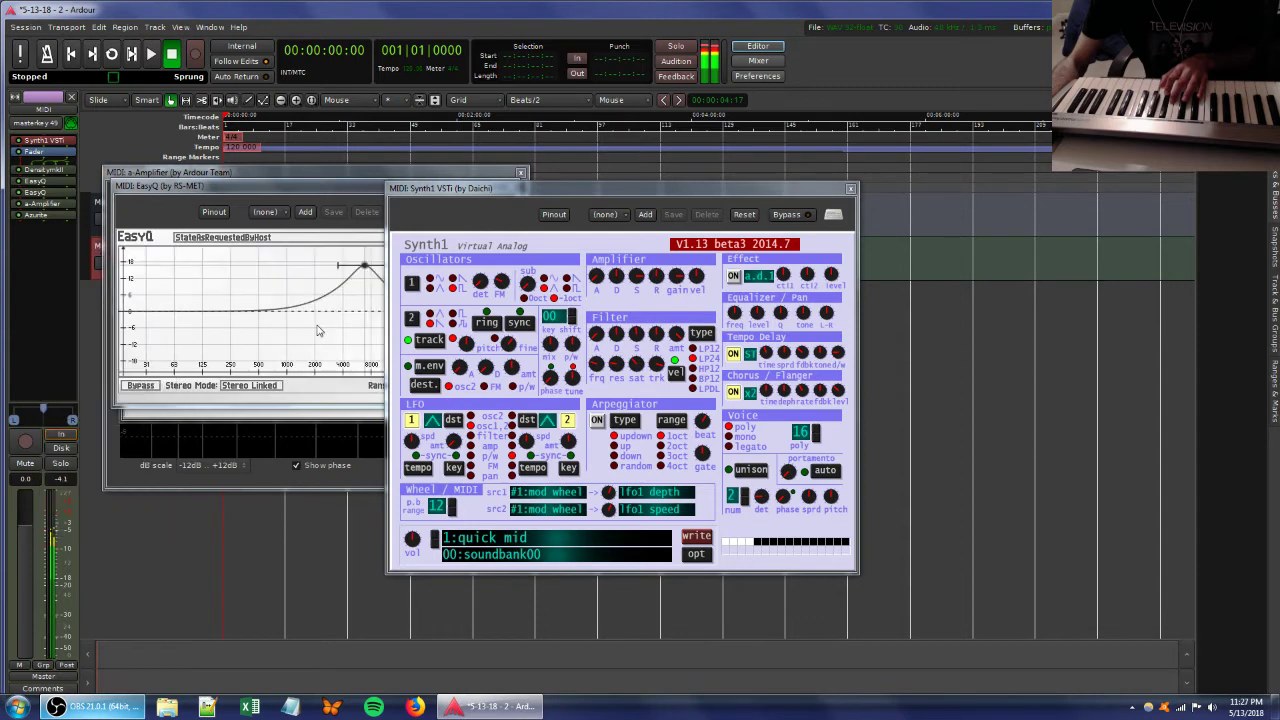
{"action": "left_click_drag", "start_coordinate": [196, 361], "coordinate": [199, 389]}
{"action": "left_click_drag", "start_coordinate": [279, 350], "coordinate": [289, 345]}
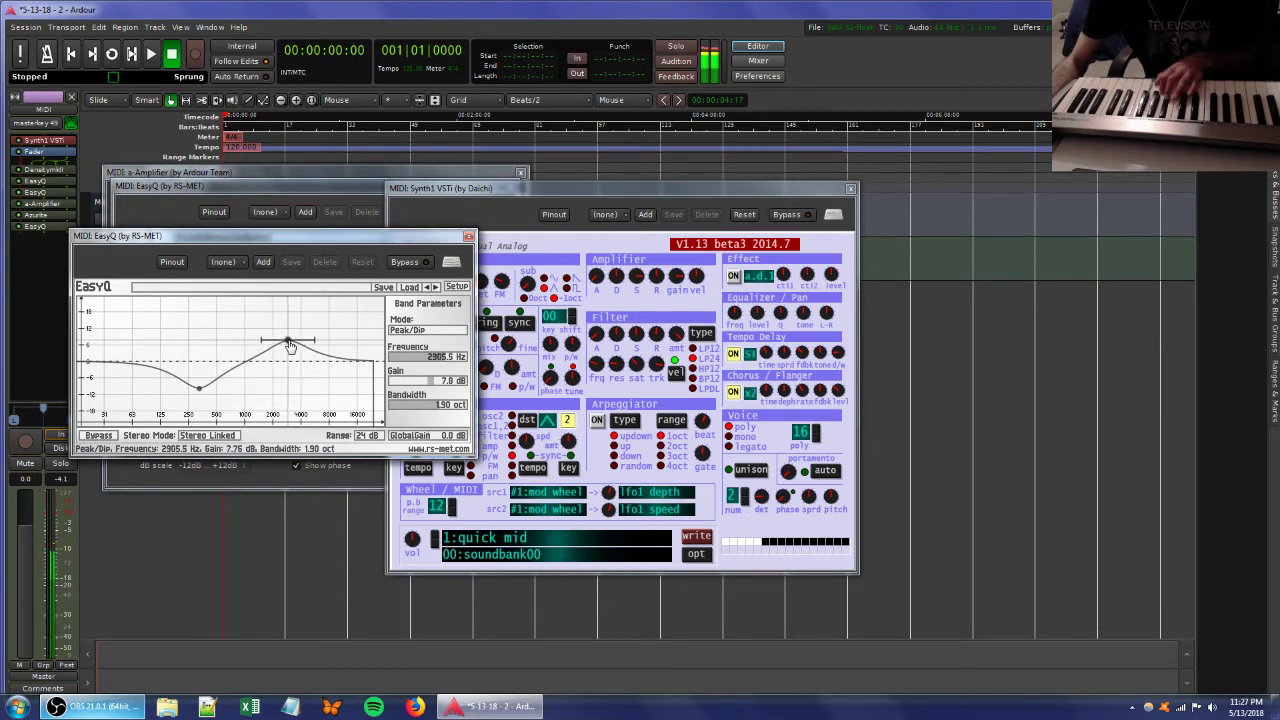
Adjust the filter resonance and saturation in Synth1.
{"action": "left_click", "coordinate": [620, 368]}
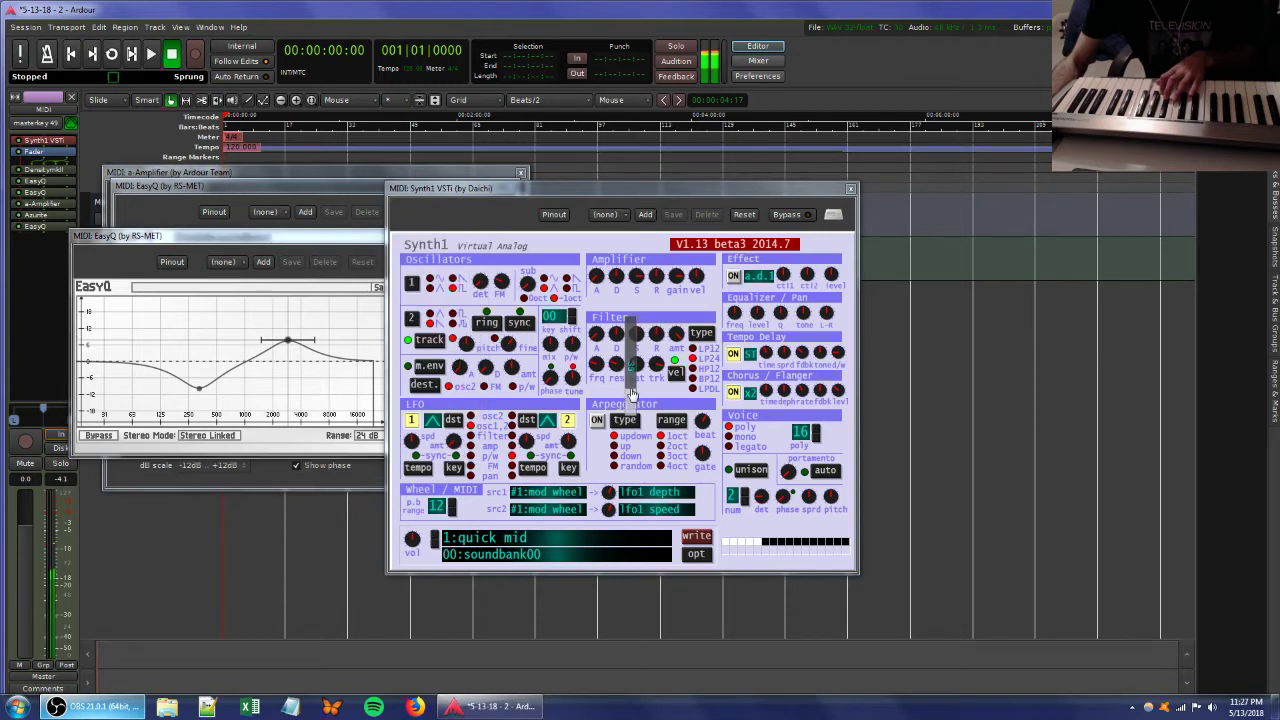
{"action": "left_click_drag", "start_coordinate": [645, 369], "coordinate": [655, 397]}
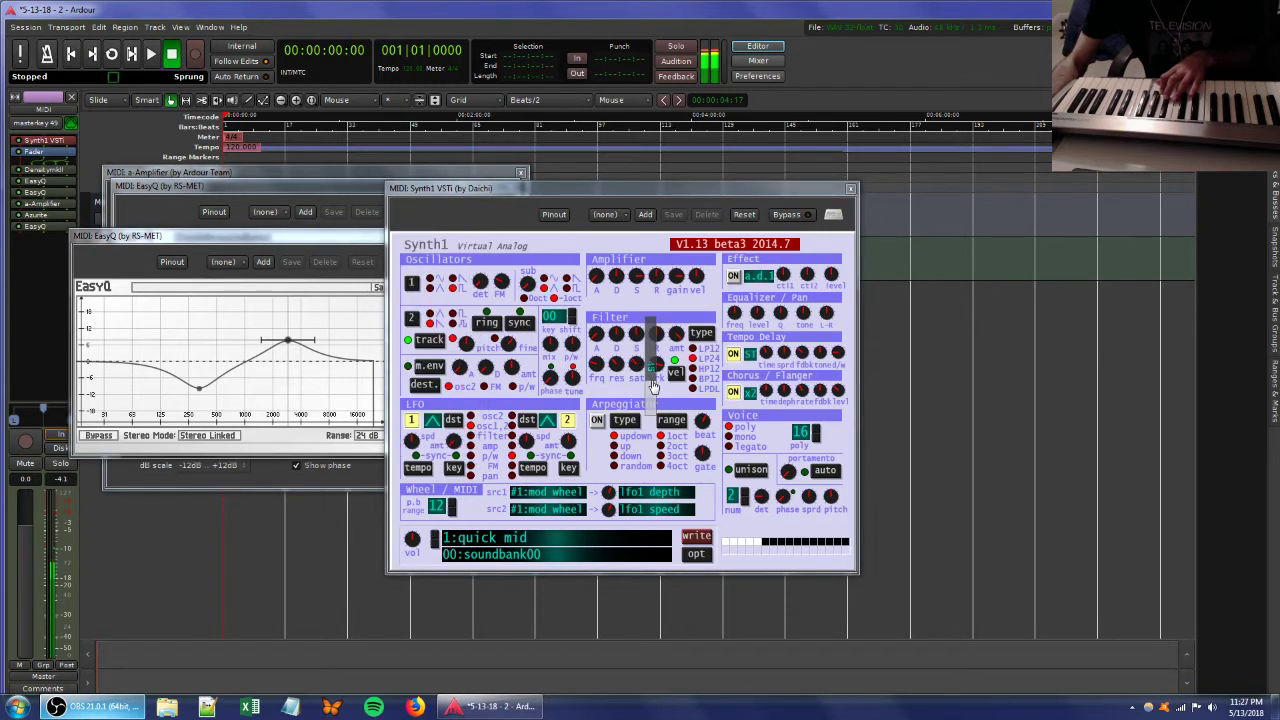
Add a band at about 1120 Hz with 1 dB gain to the third EasyQ, and adjust Synth1's oscillator 1 FM amount.
{"action": "left_click", "coordinate": [308, 238]}
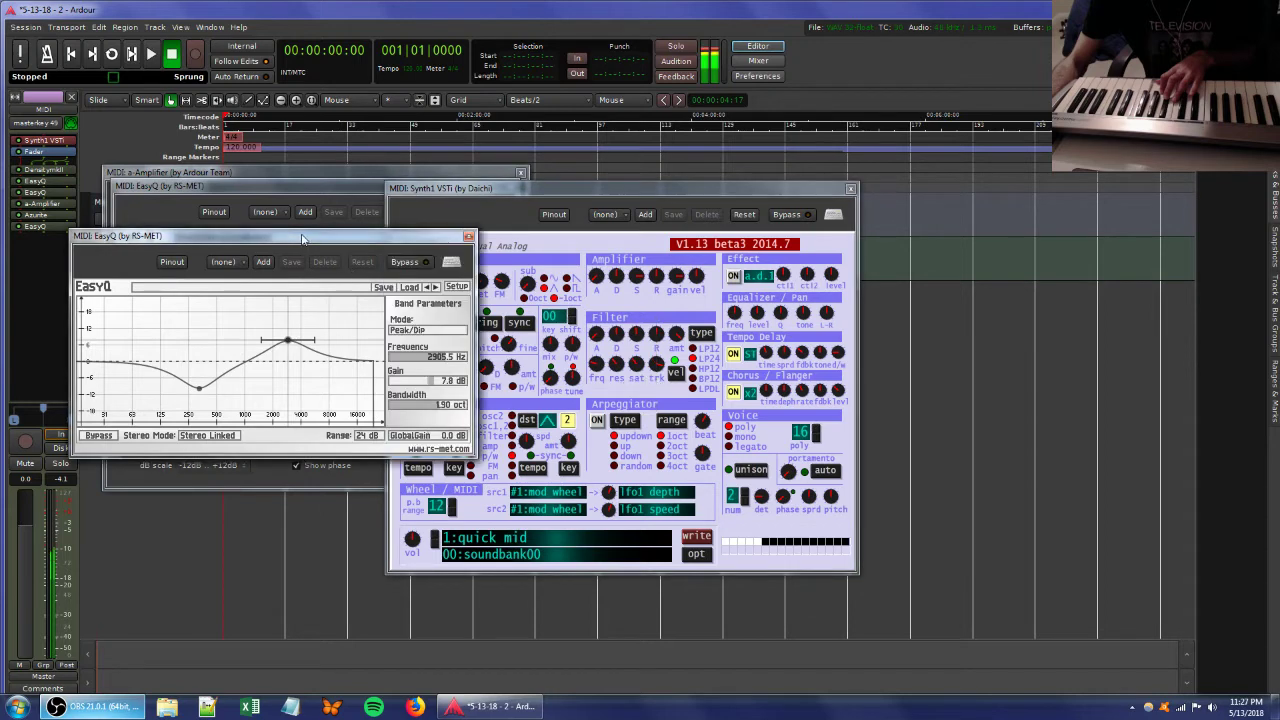
{"action": "left_click_drag", "start_coordinate": [244, 379], "coordinate": [250, 364]}
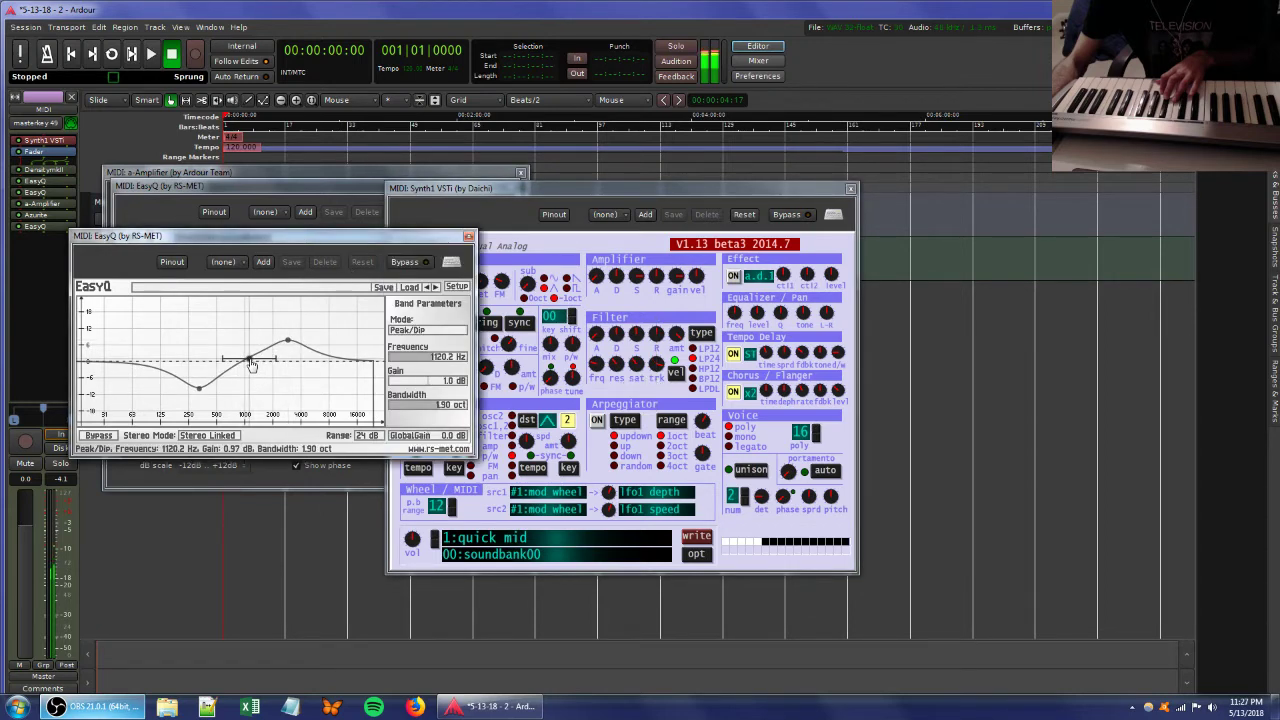
{"action": "left_click", "coordinate": [548, 197]}
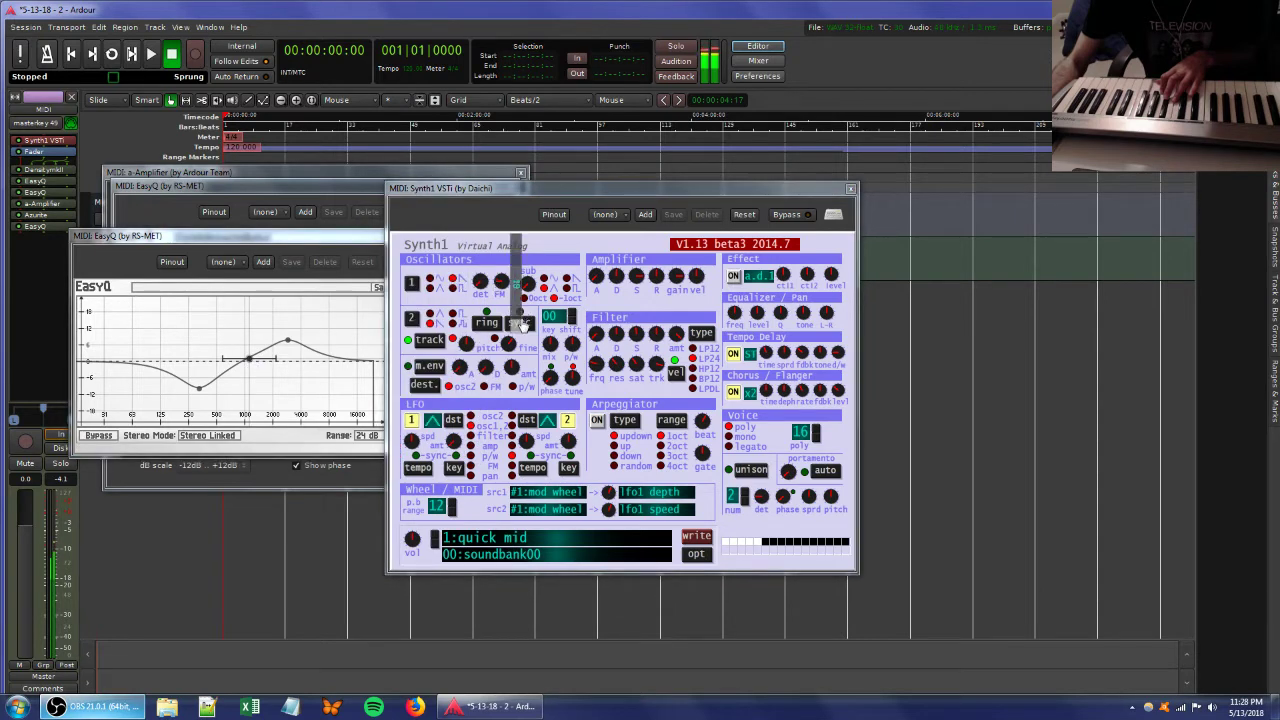
Add the Ambience reverb after the third EasyQ and set its dry level to about -2.5 dB and wet level to about -9.9 dB.
{"action": "right_click", "coordinate": [43, 254]}
{"action": "mouse_move", "coordinate": [109, 259]}
{"action": "mouse_move", "coordinate": [265, 261]}
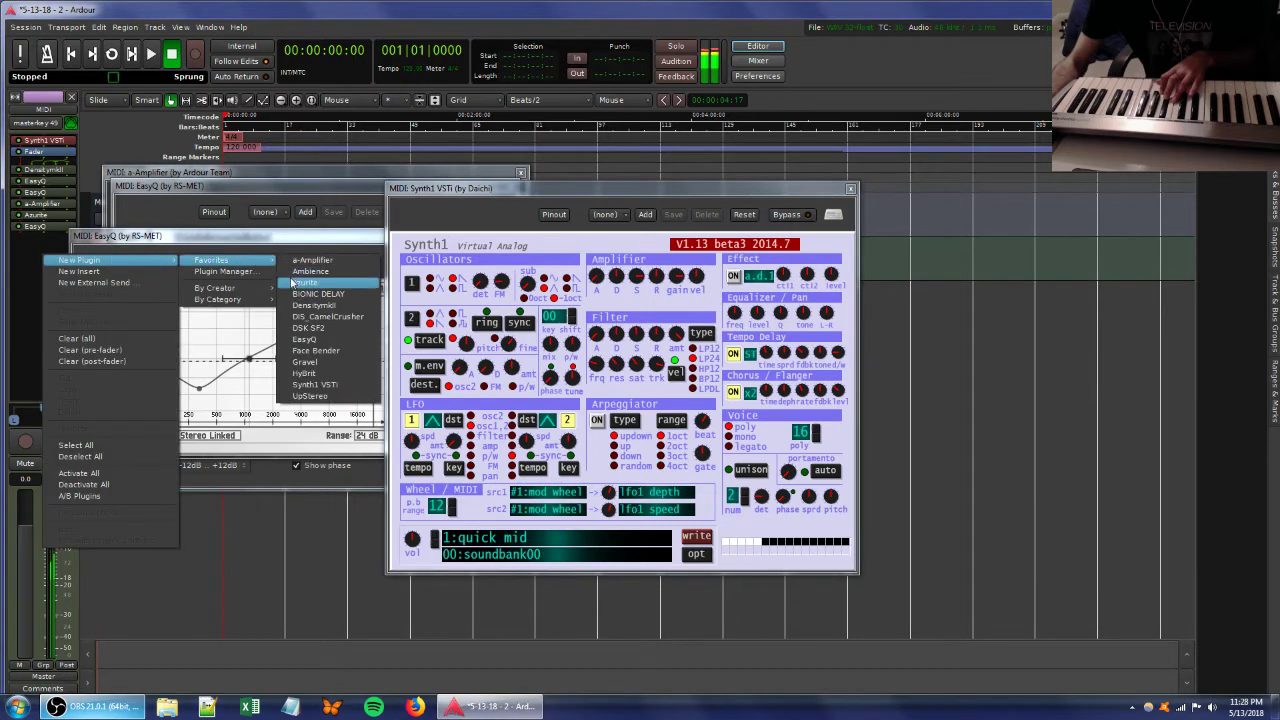
{"action": "left_click", "coordinate": [334, 273]}
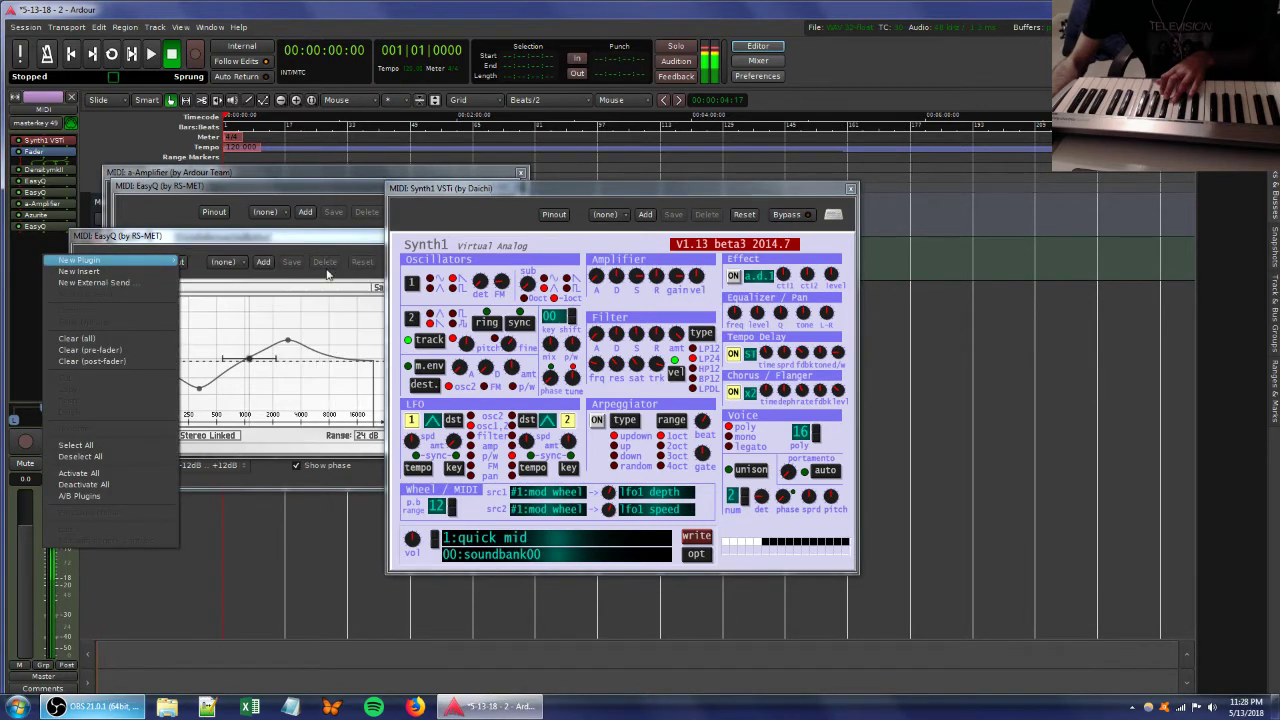
{"action": "left_click", "coordinate": [584, 517]}
{"action": "left_click", "coordinate": [617, 500]}
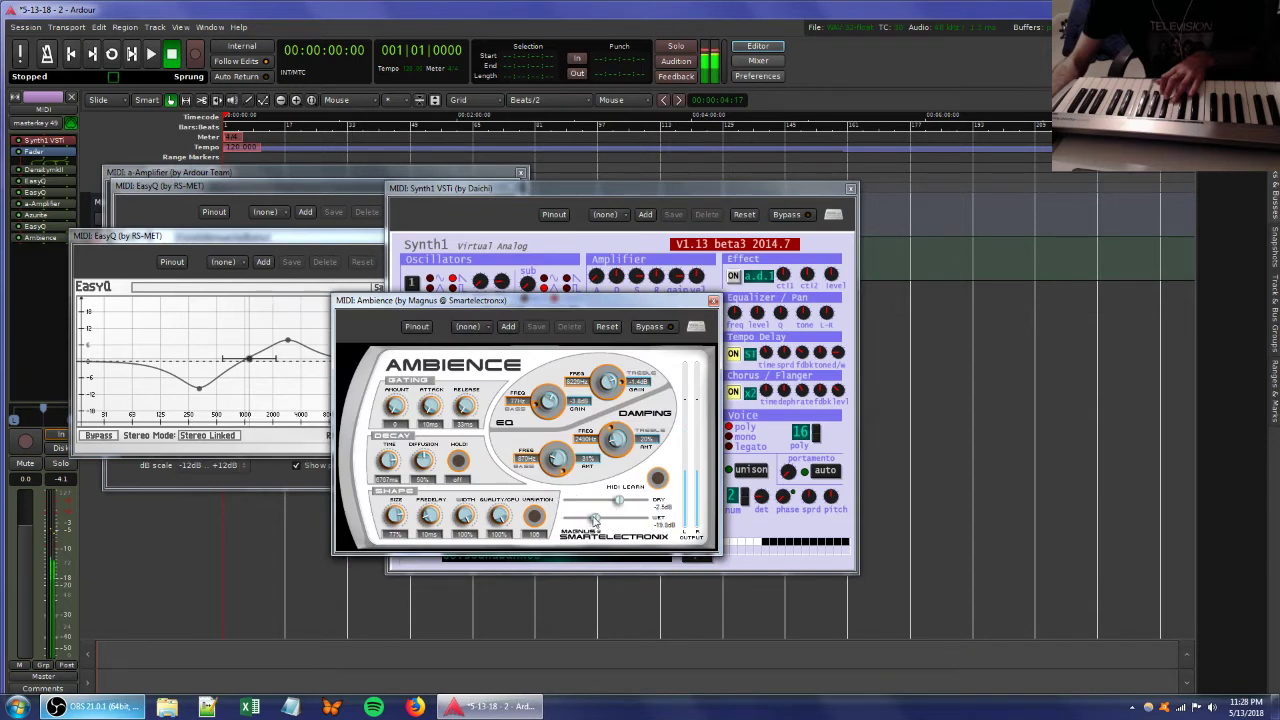
{"action": "left_click_drag", "start_coordinate": [601, 521], "coordinate": [606, 523]}
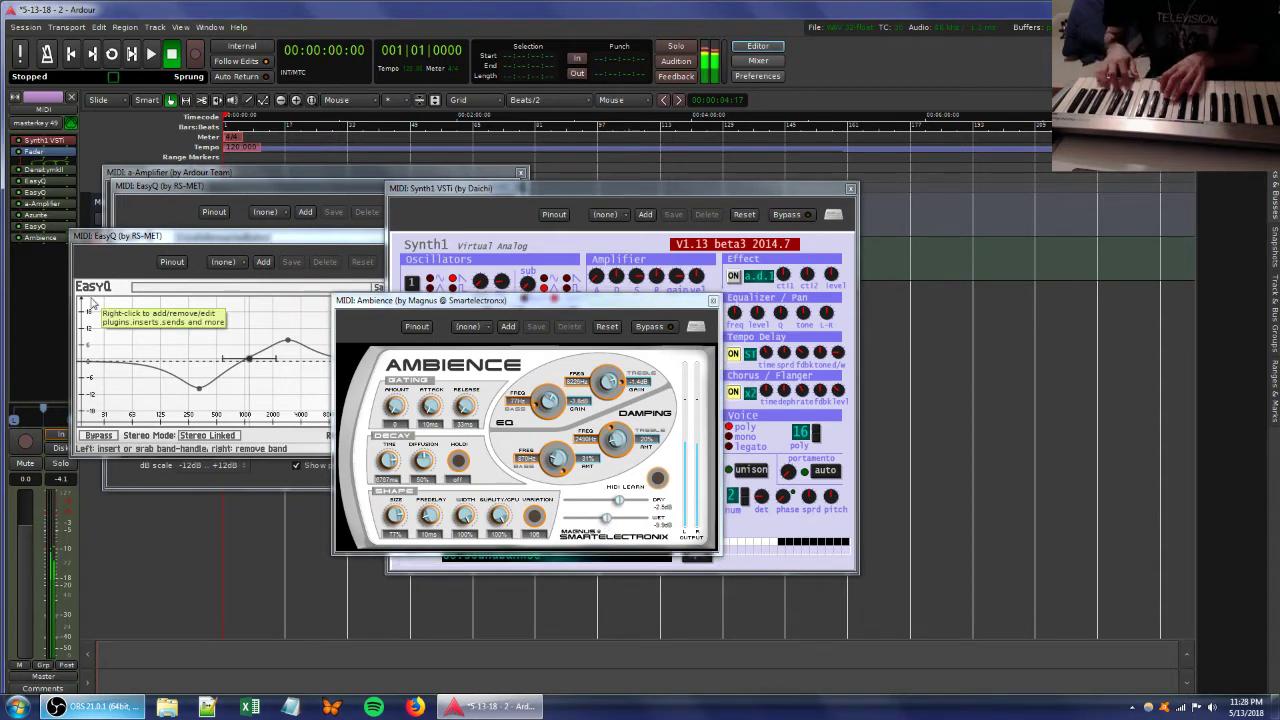
Adjust the amplifier attack and filter saturation in Synth1 and reset the MIDI track's peak level.
{"action": "left_click", "coordinate": [605, 288]}
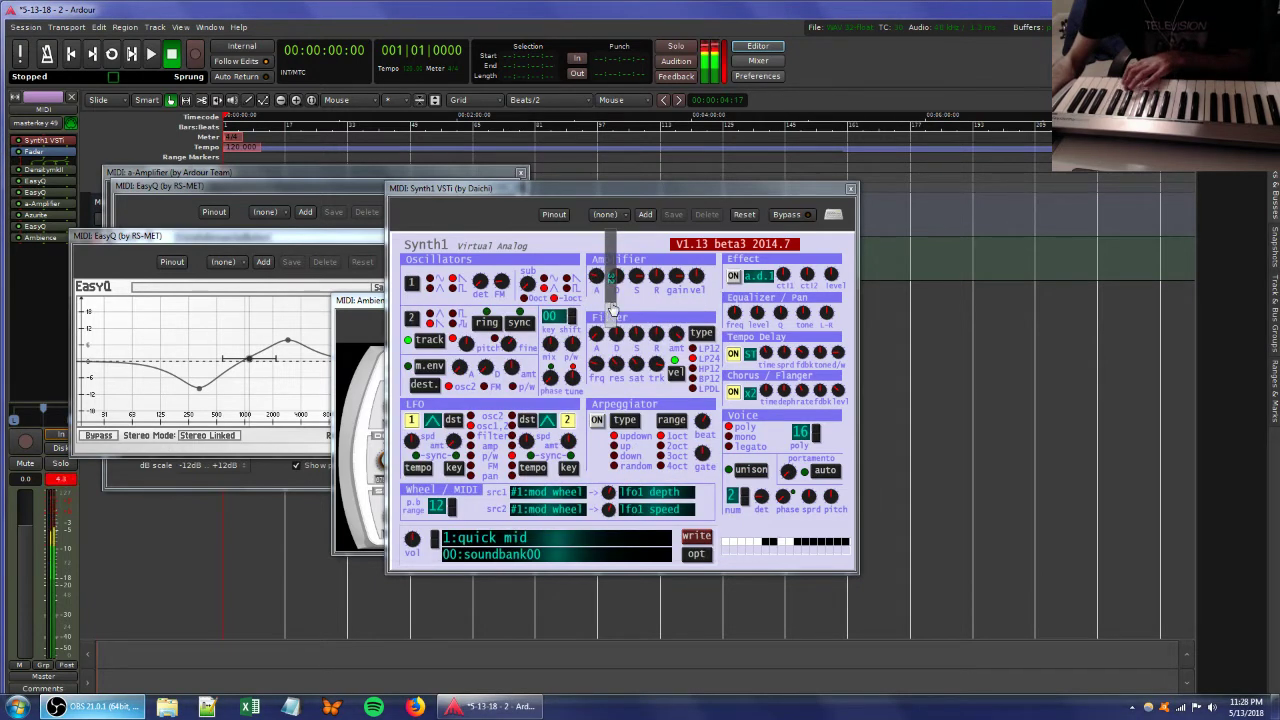
{"action": "left_click", "coordinate": [59, 484]}
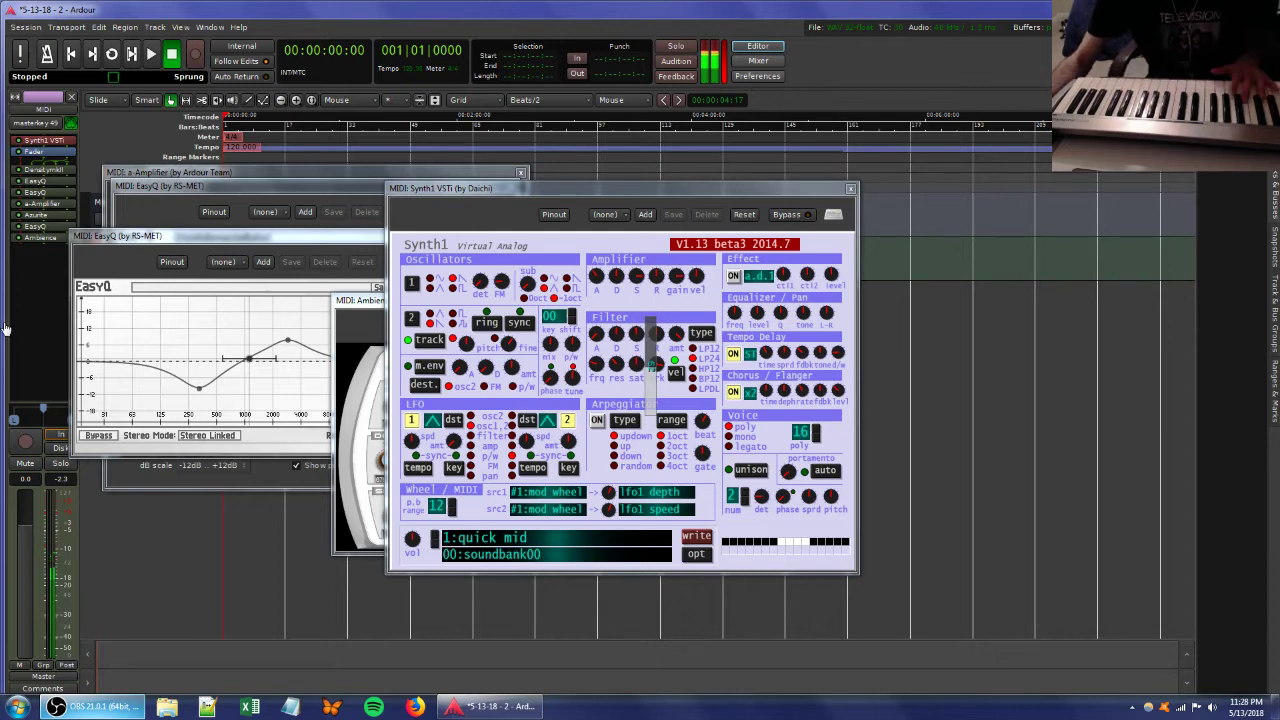
Close all open plugin windows: the EasyQs, a-Amplifier, Synth1 and Ambience.
{"action": "left_click", "coordinate": [220, 188]}
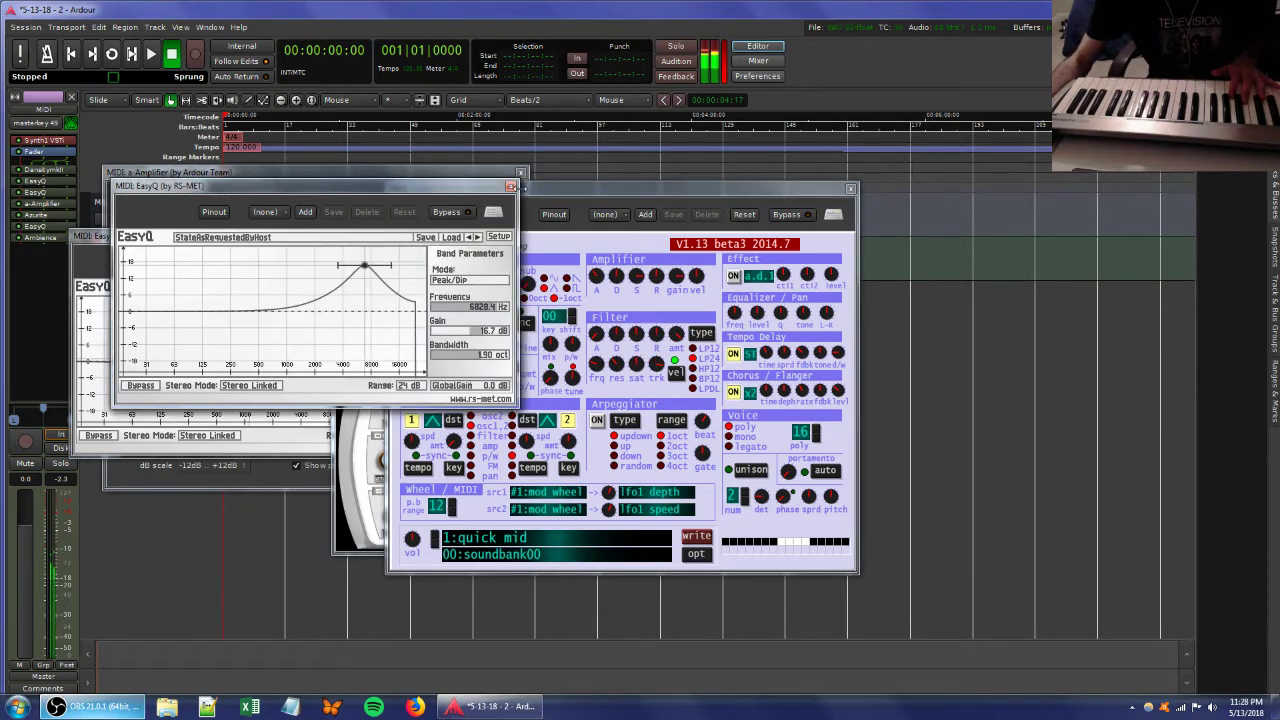
{"action": "left_click", "coordinate": [511, 187]}
{"action": "left_click", "coordinate": [519, 172]}
{"action": "left_click", "coordinate": [850, 188]}
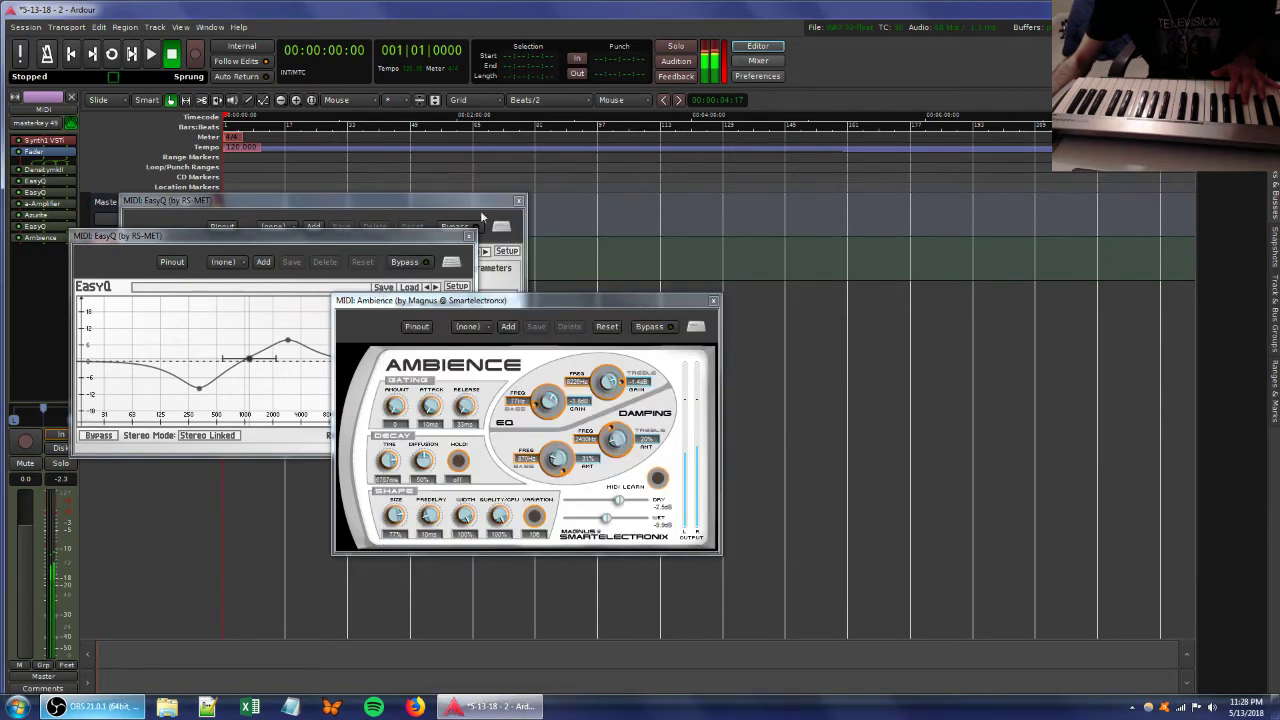
{"action": "left_click", "coordinate": [468, 236]}
{"action": "left_click", "coordinate": [518, 200]}
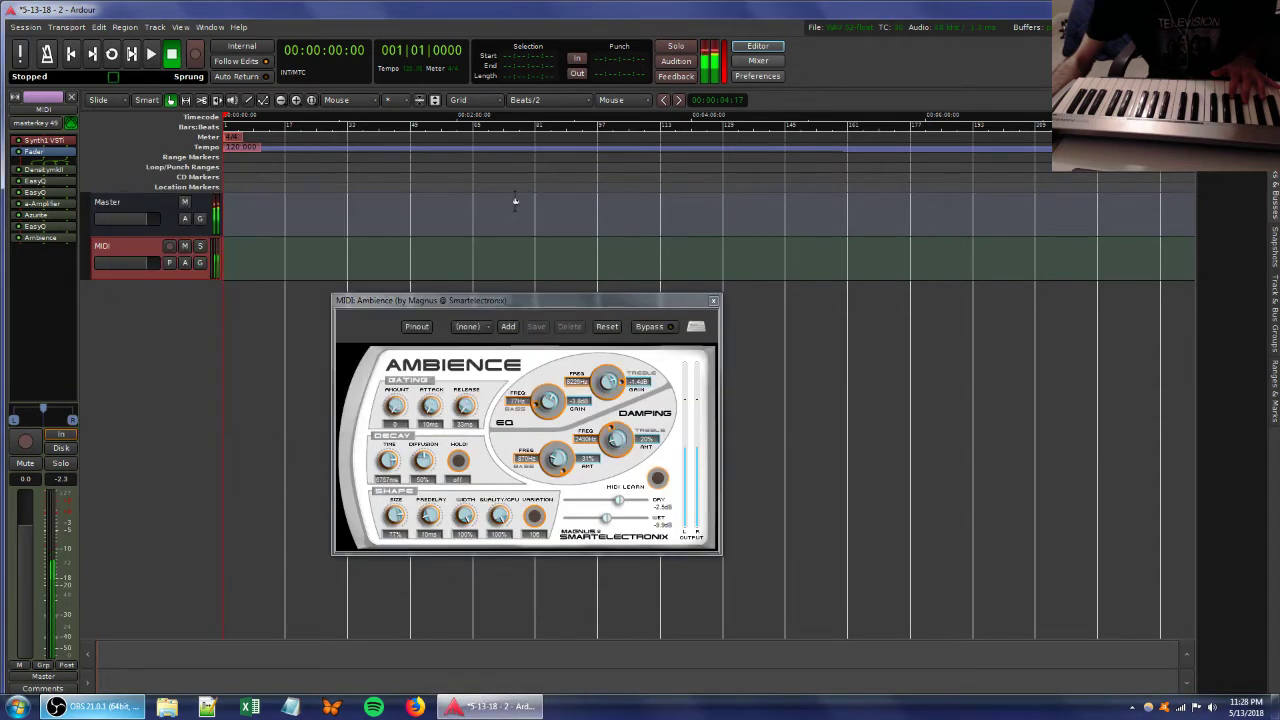
{"action": "left_click", "coordinate": [713, 301]}
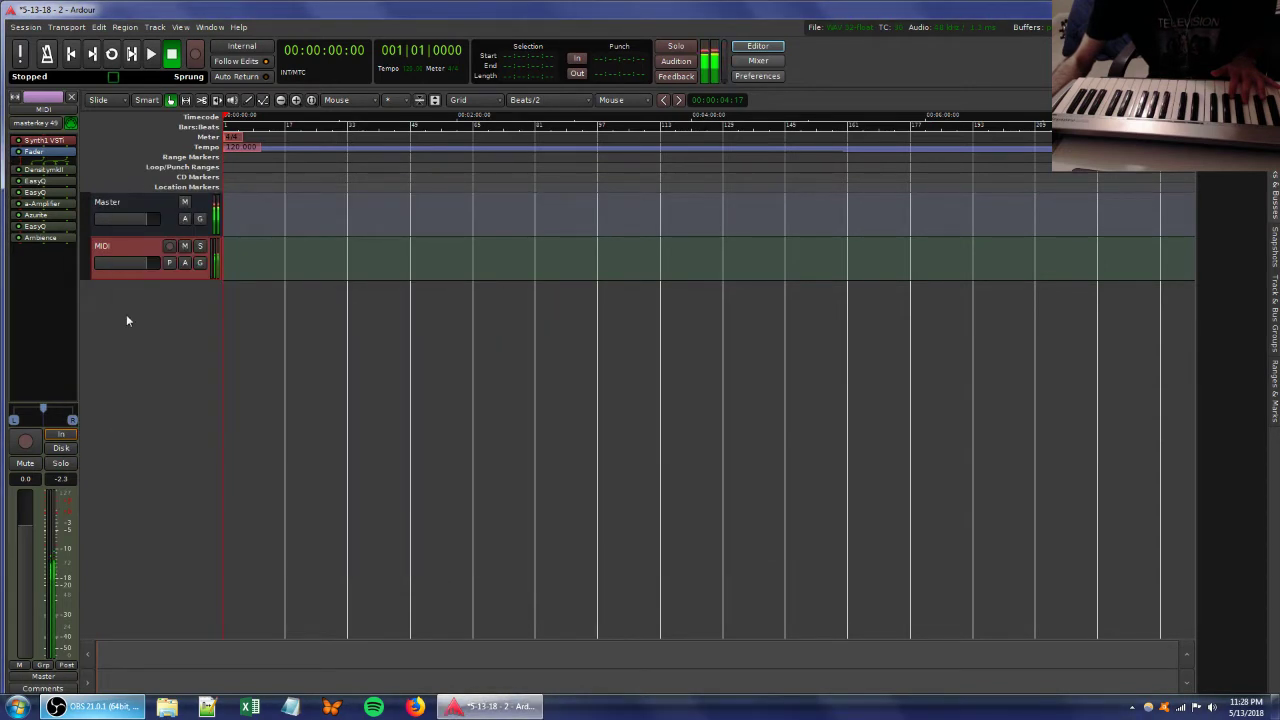
Move the masterkey 49 input from the MIDI track to a newly added MIDI track that uses the Synth1 VSTi instrument.
{"action": "left_click", "coordinate": [40, 123]}
{"action": "left_click", "coordinate": [46, 136]}
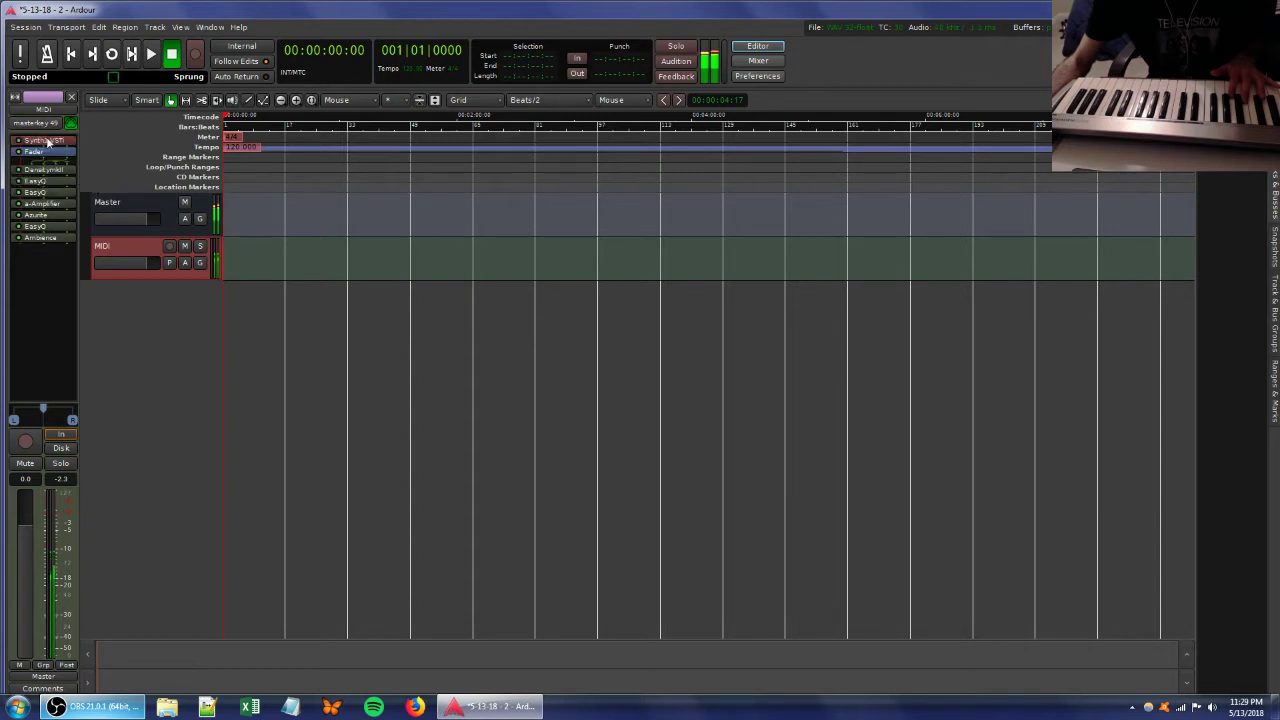
{"action": "double_click", "coordinate": [130, 296]}
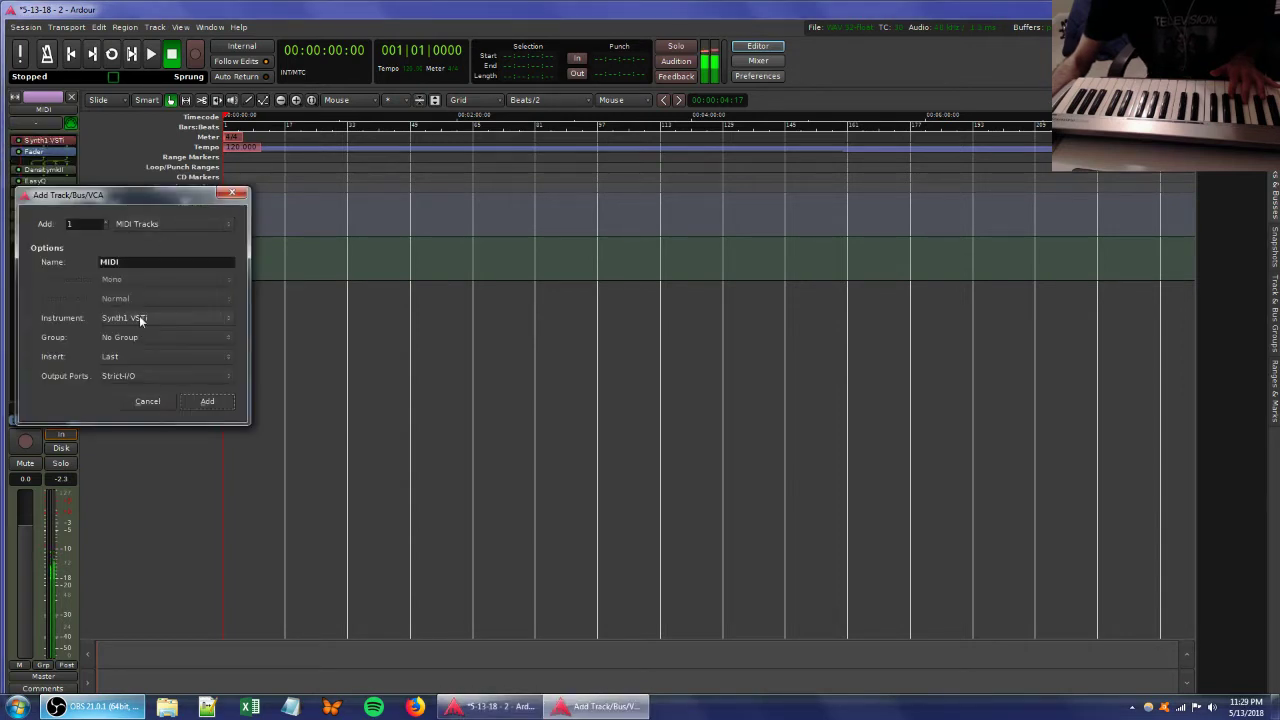
{"action": "left_click", "coordinate": [206, 401]}
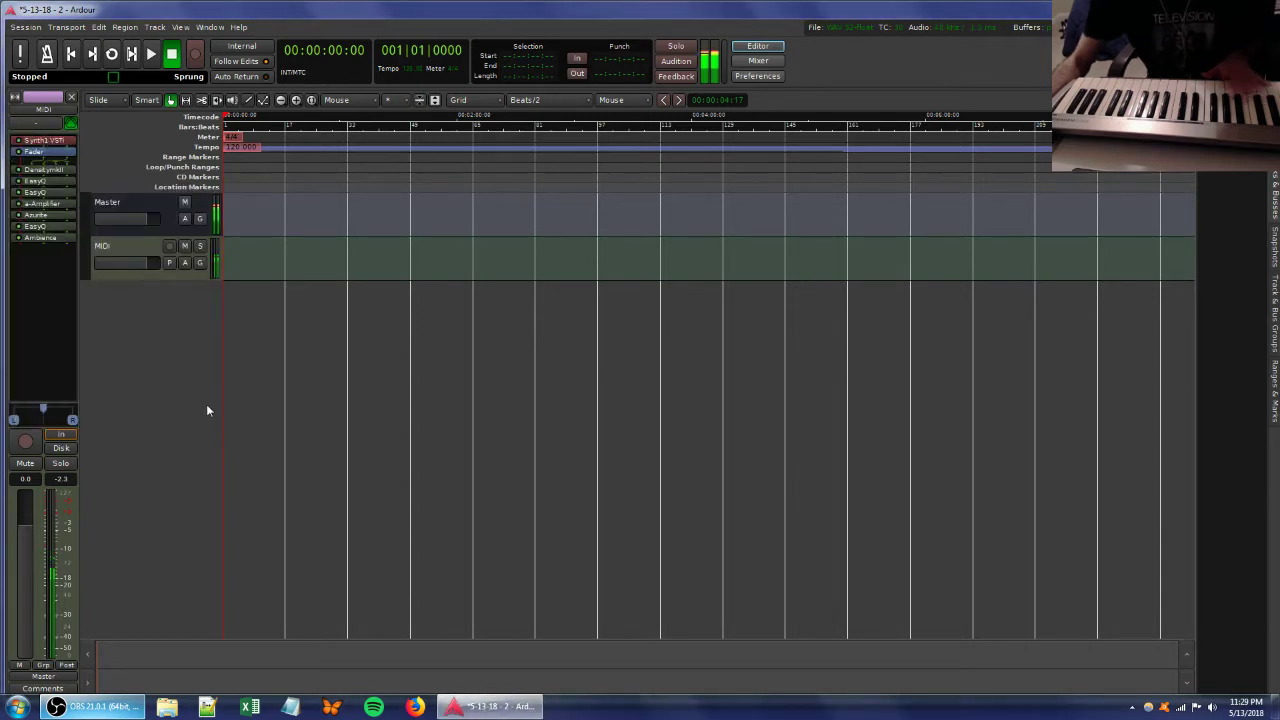
{"action": "left_click", "coordinate": [42, 128]}
{"action": "left_click", "coordinate": [40, 156]}
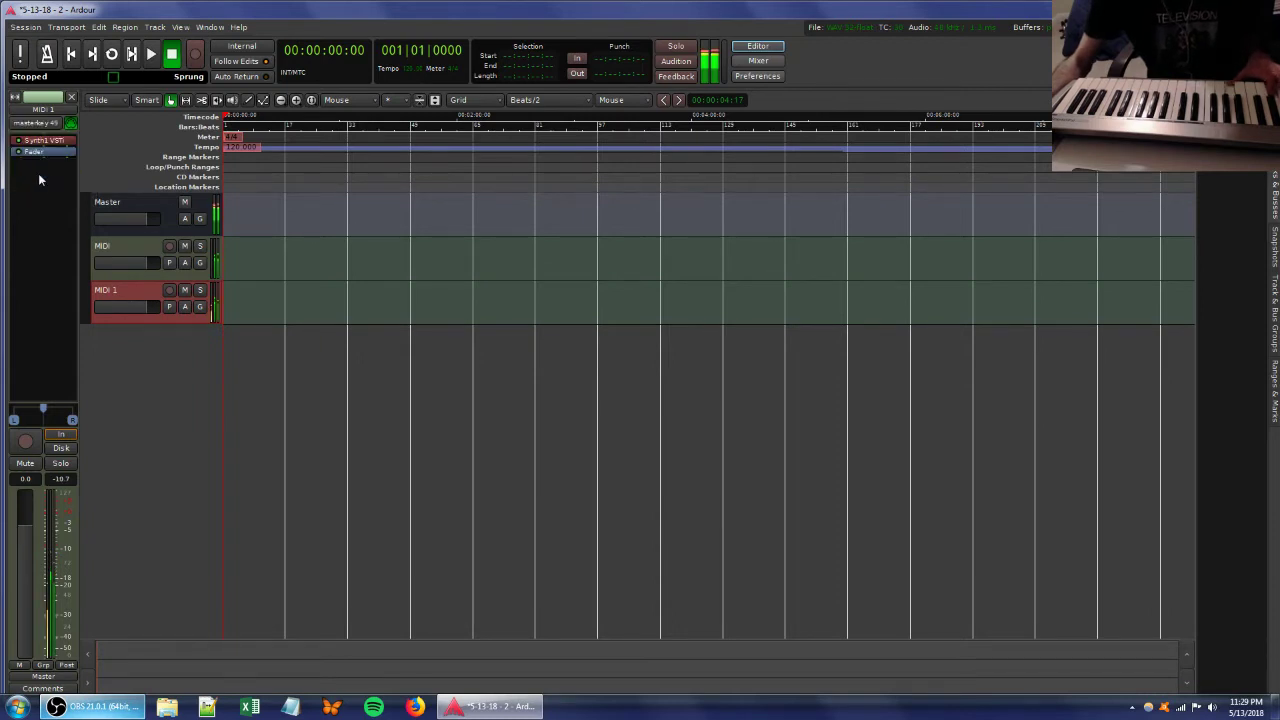
Open Synth1 on track MIDI 1 and adjust its filter settings, including saturation, and the oscillator 1 FM amount.
{"action": "double_click", "coordinate": [42, 141]}
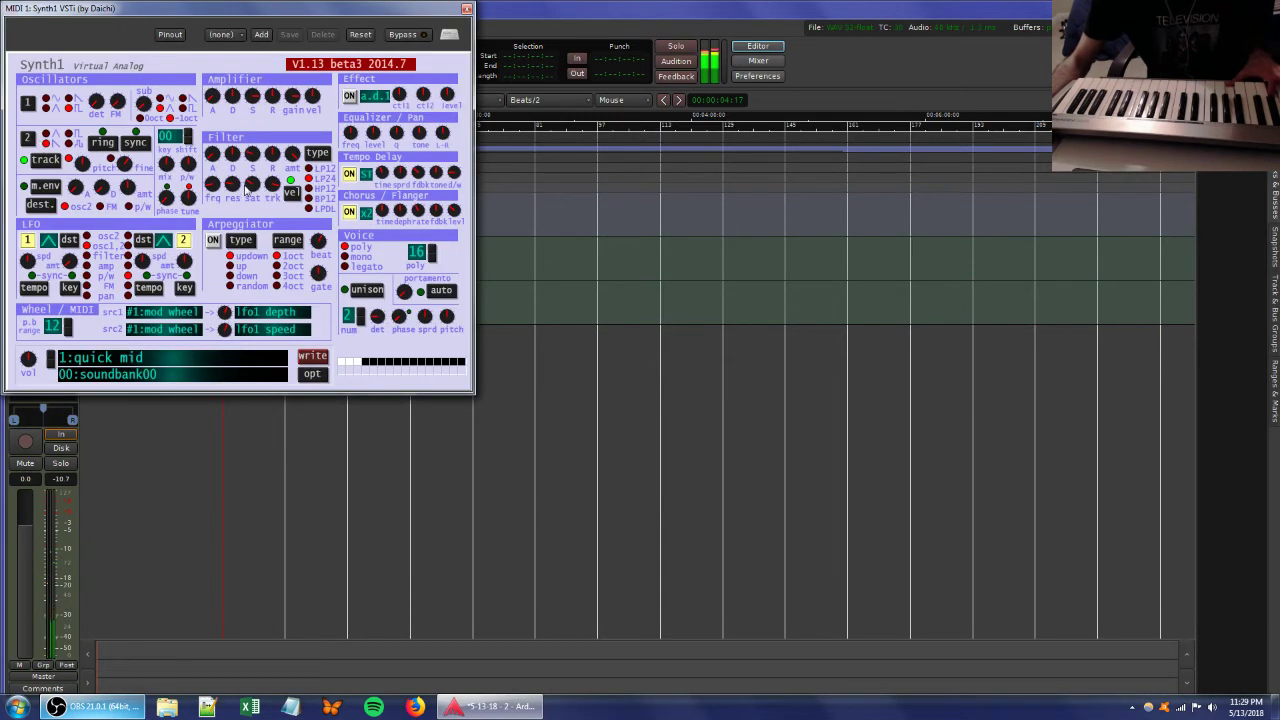
{"action": "left_click_drag", "start_coordinate": [250, 186], "coordinate": [272, 218]}
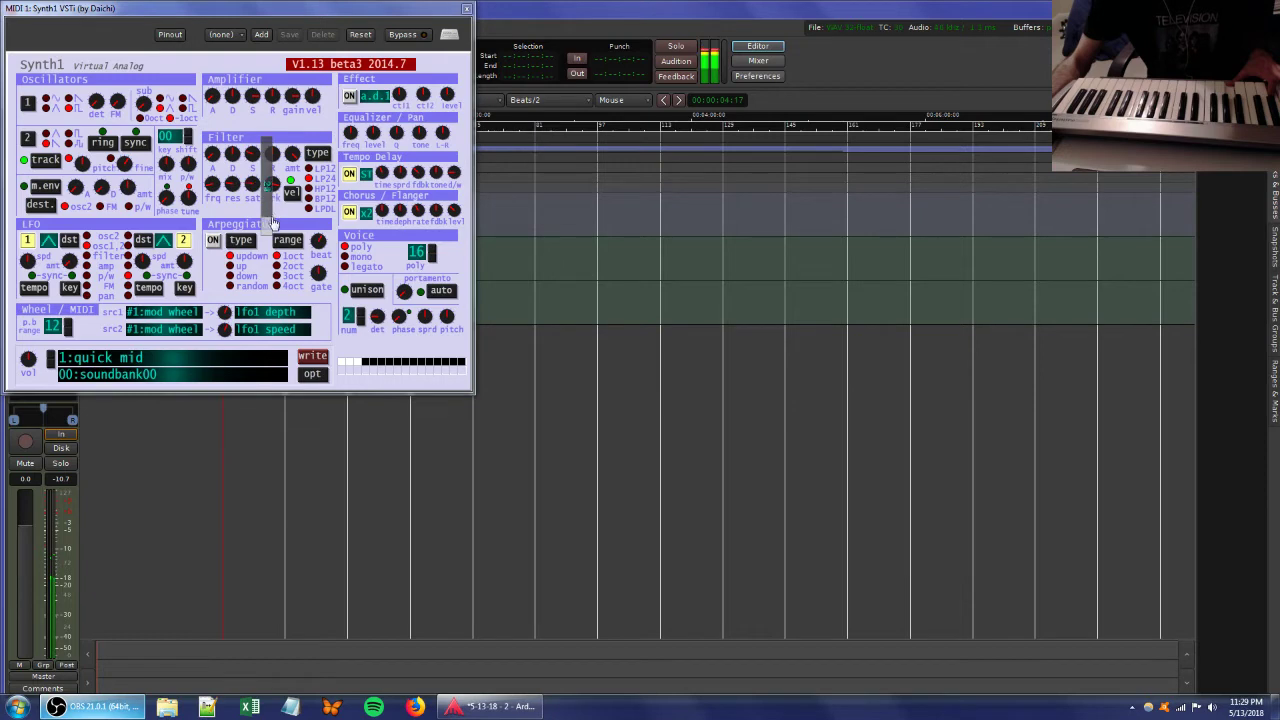
{"action": "left_click_drag", "start_coordinate": [250, 153], "coordinate": [272, 144]}
{"action": "left_click_drag", "start_coordinate": [222, 190], "coordinate": [225, 208]}
{"action": "mouse_move", "coordinate": [127, 104]}
{"action": "left_mouse_down"}
{"action": "mouse_move", "coordinate": [131, 128]}
{"action": "mouse_move", "coordinate": [128, 91]}
{"action": "left_mouse_up"}
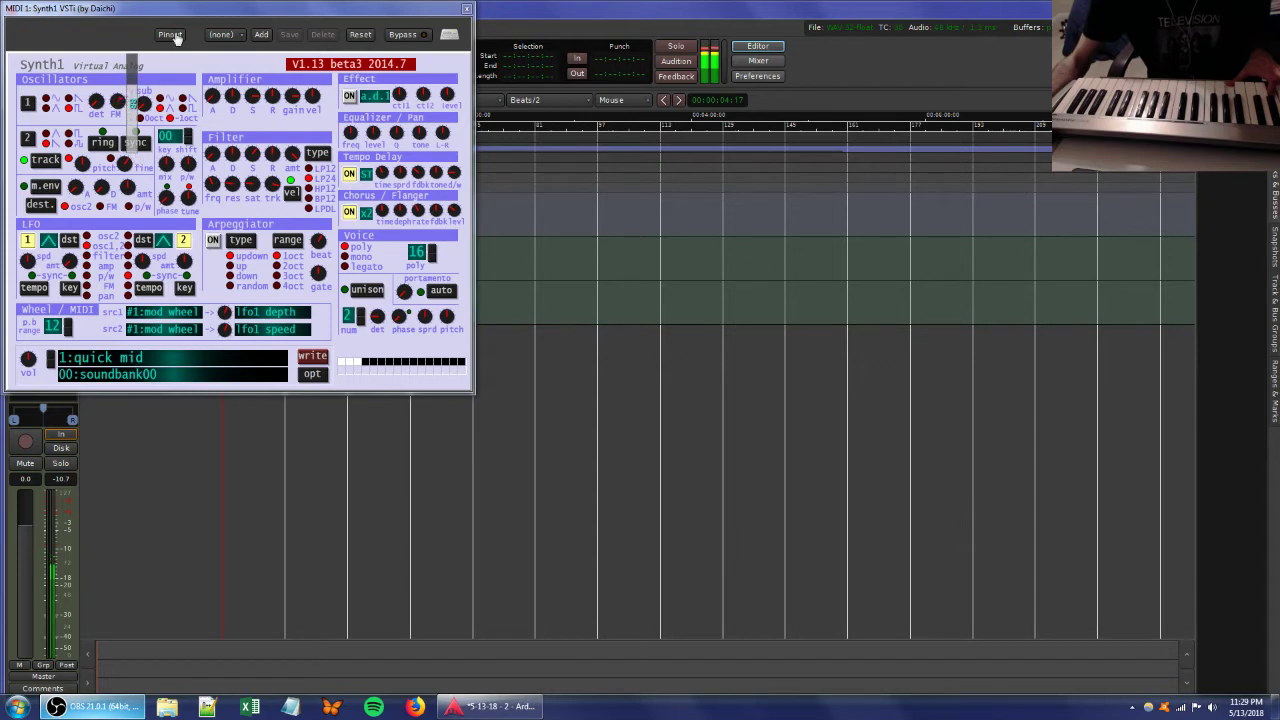
{"action": "left_click_drag", "start_coordinate": [175, 37], "coordinate": [176, 36]}
Lower track MIDI 1's level to about -6.6 dB and adjust its Synth1 filter saturation and key tracking.
{"action": "left_click_drag", "start_coordinate": [29, 530], "coordinate": [30, 560]}
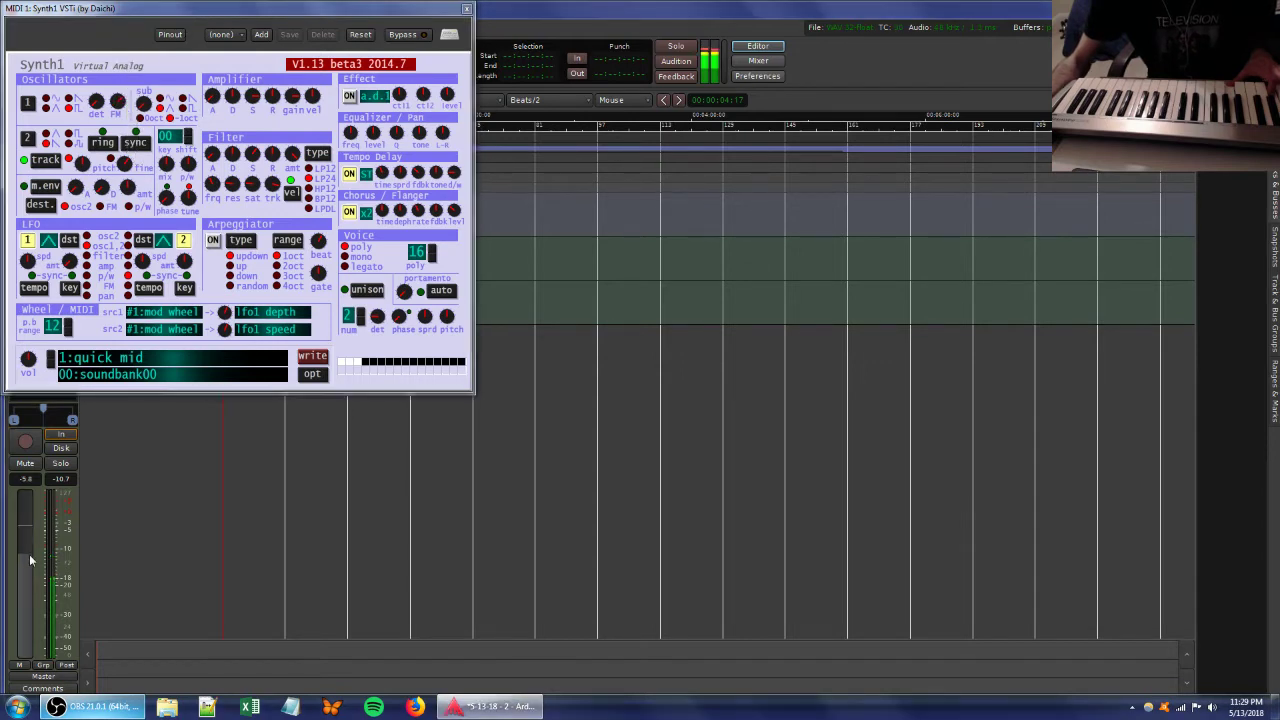
{"action": "left_click_drag", "start_coordinate": [251, 185], "coordinate": [252, 155]}
{"action": "left_click_drag", "start_coordinate": [270, 154], "coordinate": [287, 186]}
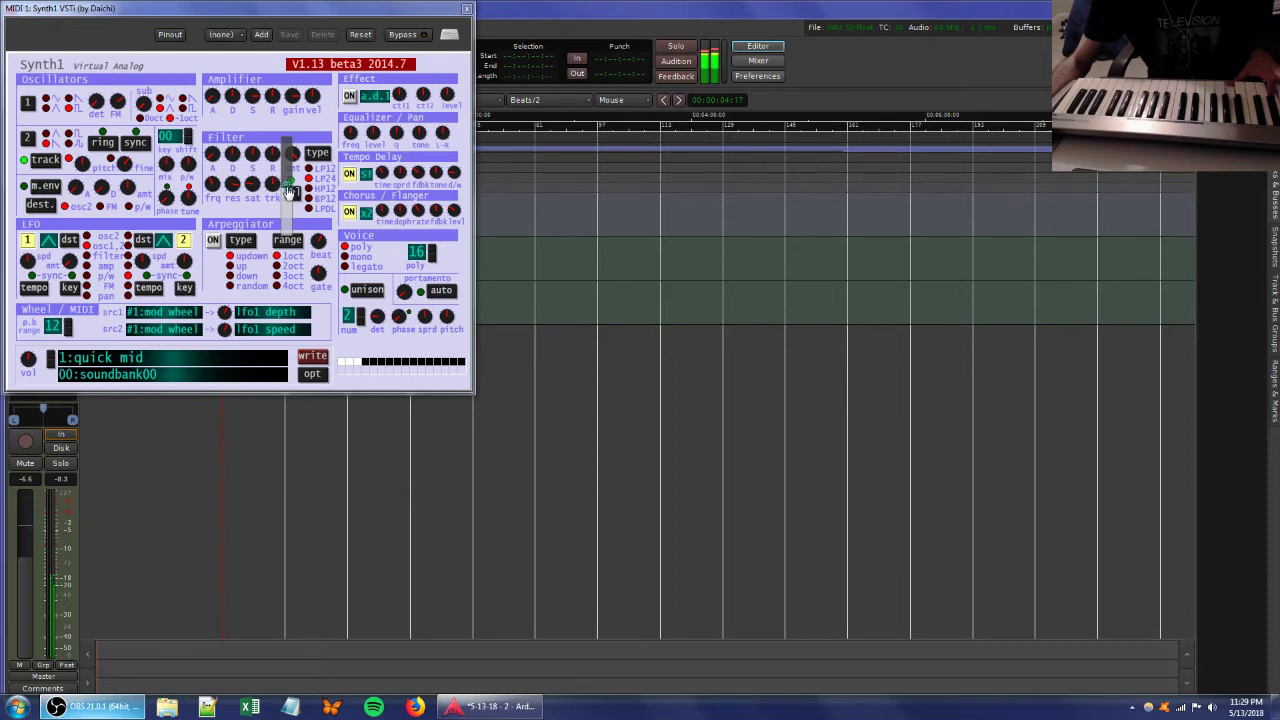
Add EasyQ to track MIDI 1 with a 17 dB boost at about 355 Hz and a cut near 8000 Hz.
{"action": "left_click_drag", "start_coordinate": [268, 10], "coordinate": [473, 90]}
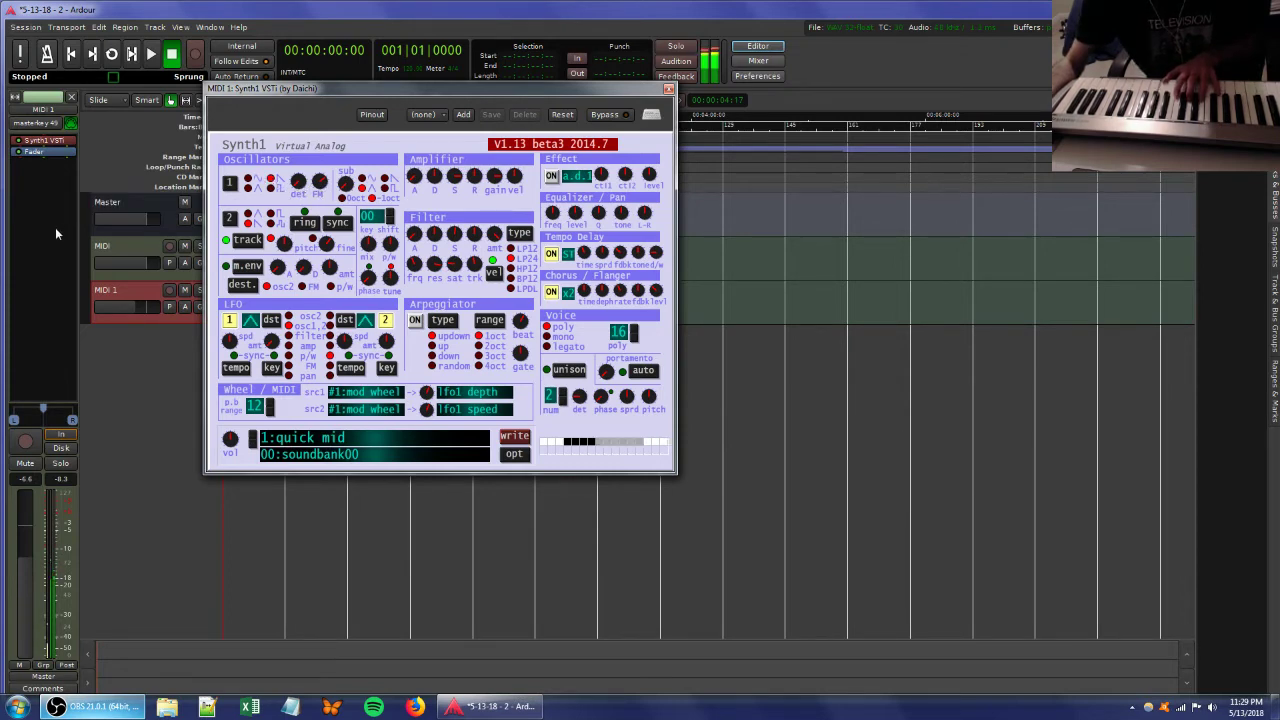
{"action": "right_click", "coordinate": [44, 202]}
{"action": "mouse_move", "coordinate": [63, 208]}
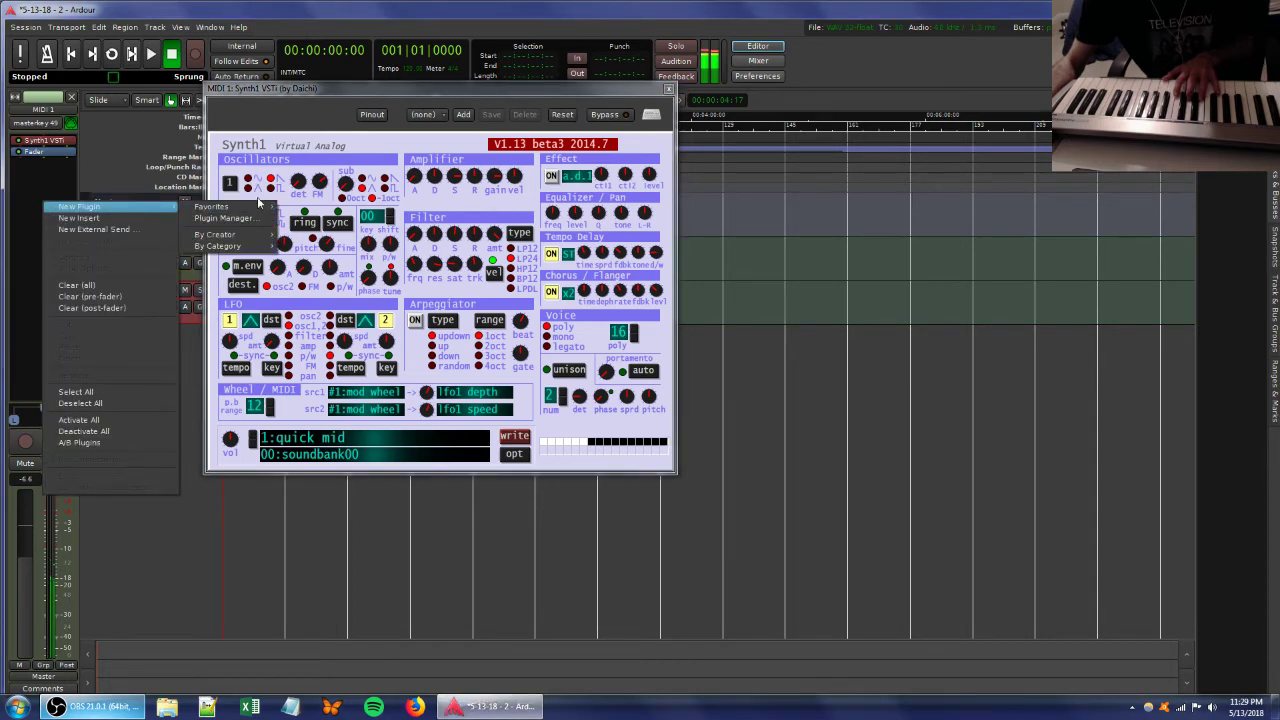
{"action": "mouse_move", "coordinate": [256, 210]}
{"action": "left_click", "coordinate": [325, 282]}
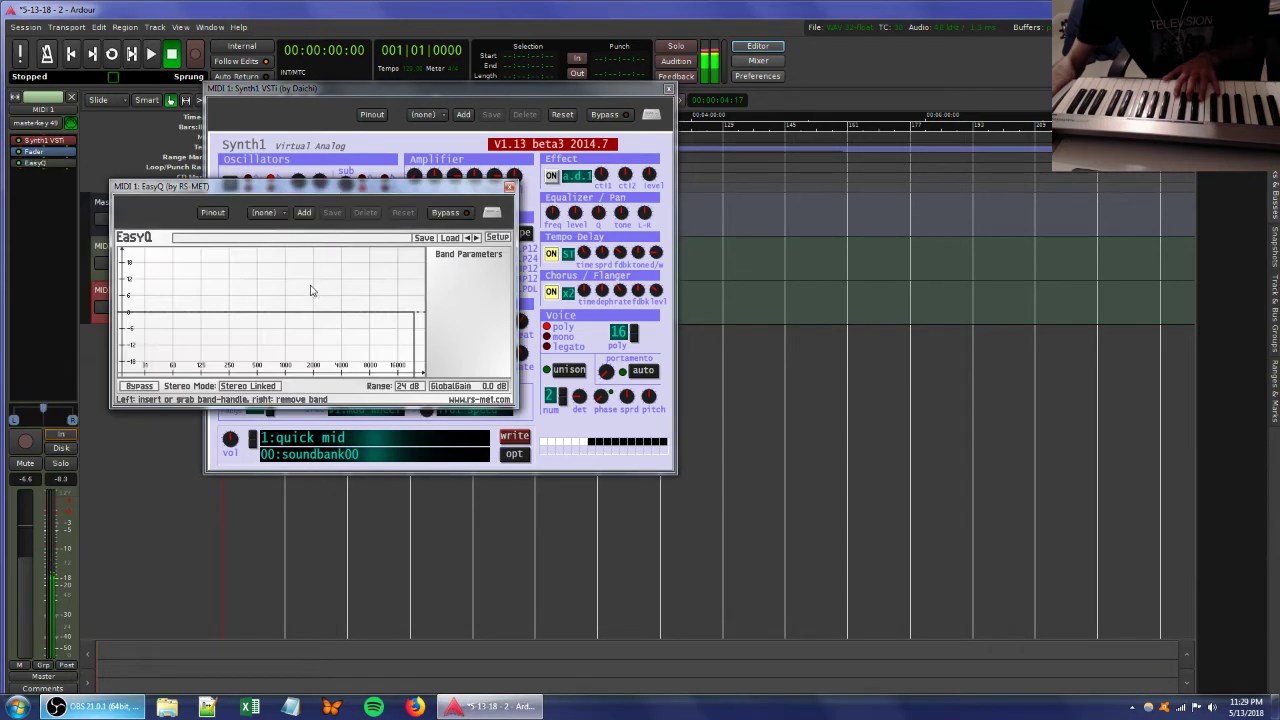
{"action": "left_click_drag", "start_coordinate": [300, 313], "coordinate": [370, 328]}
{"action": "left_click_drag", "start_coordinate": [236, 308], "coordinate": [245, 266]}
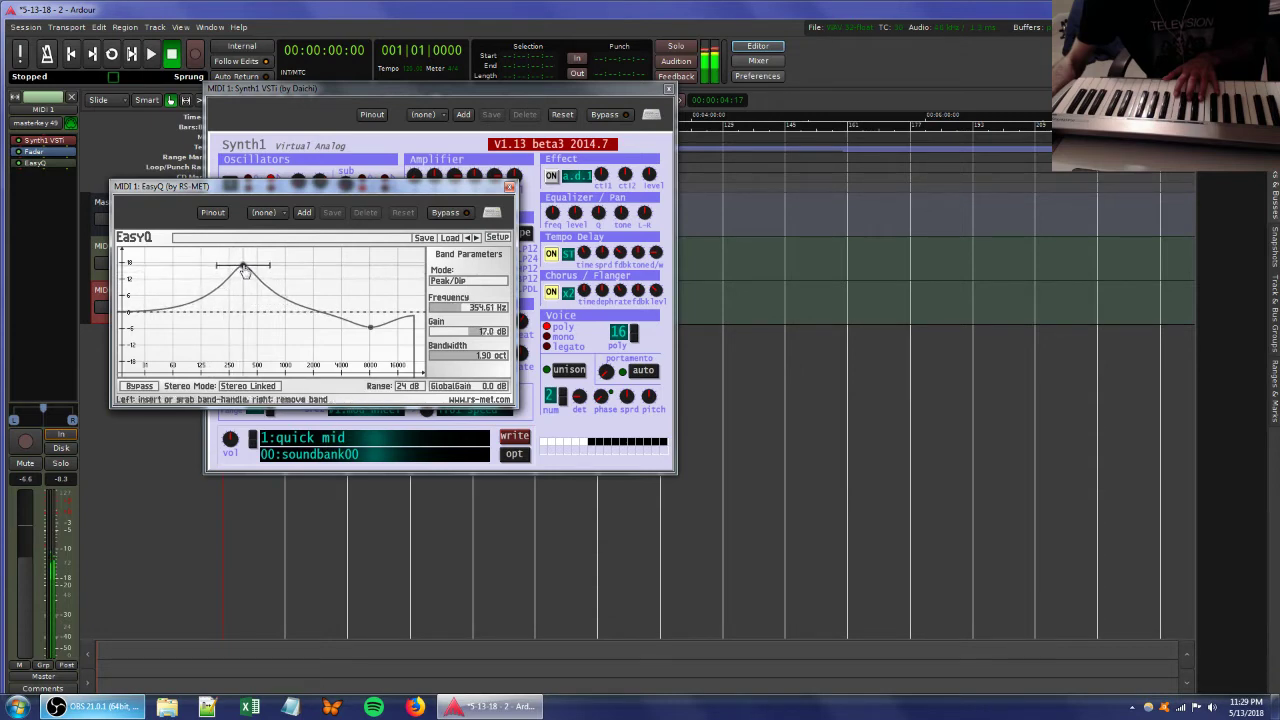
In the MIDI track's third EasyQ, turn the upper boost into an 8.2 dB cut at about 5699 Hz and add an 8.7 dB boost at about 1364 Hz.
{"action": "left_click", "coordinate": [535, 88]}
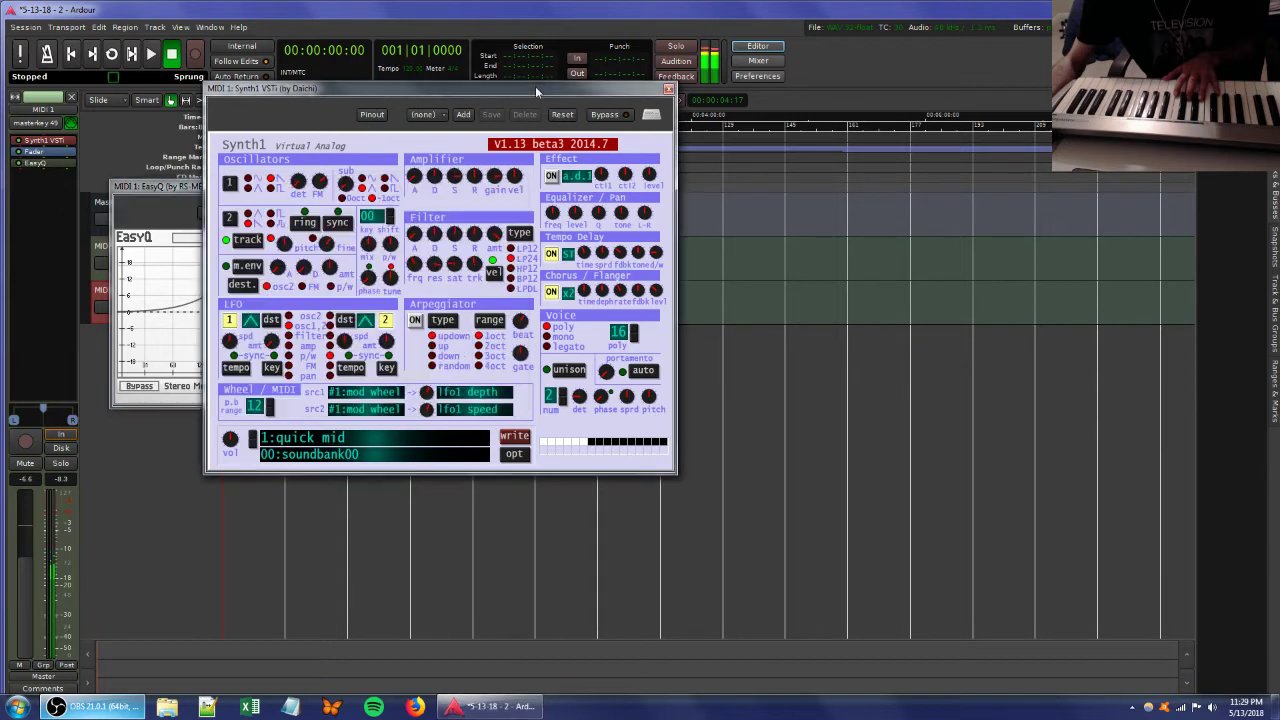
{"action": "left_click", "coordinate": [99, 256]}
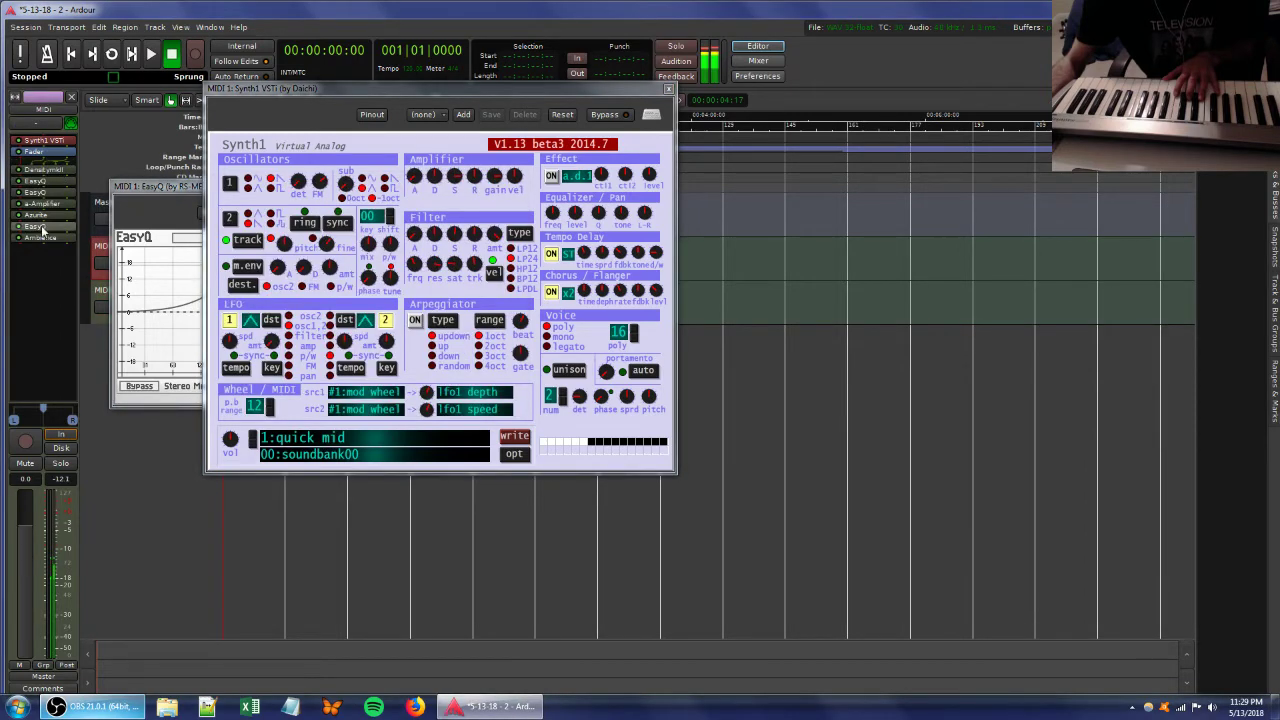
{"action": "double_click", "coordinate": [42, 230]}
{"action": "left_click_drag", "start_coordinate": [290, 348], "coordinate": [316, 389]}
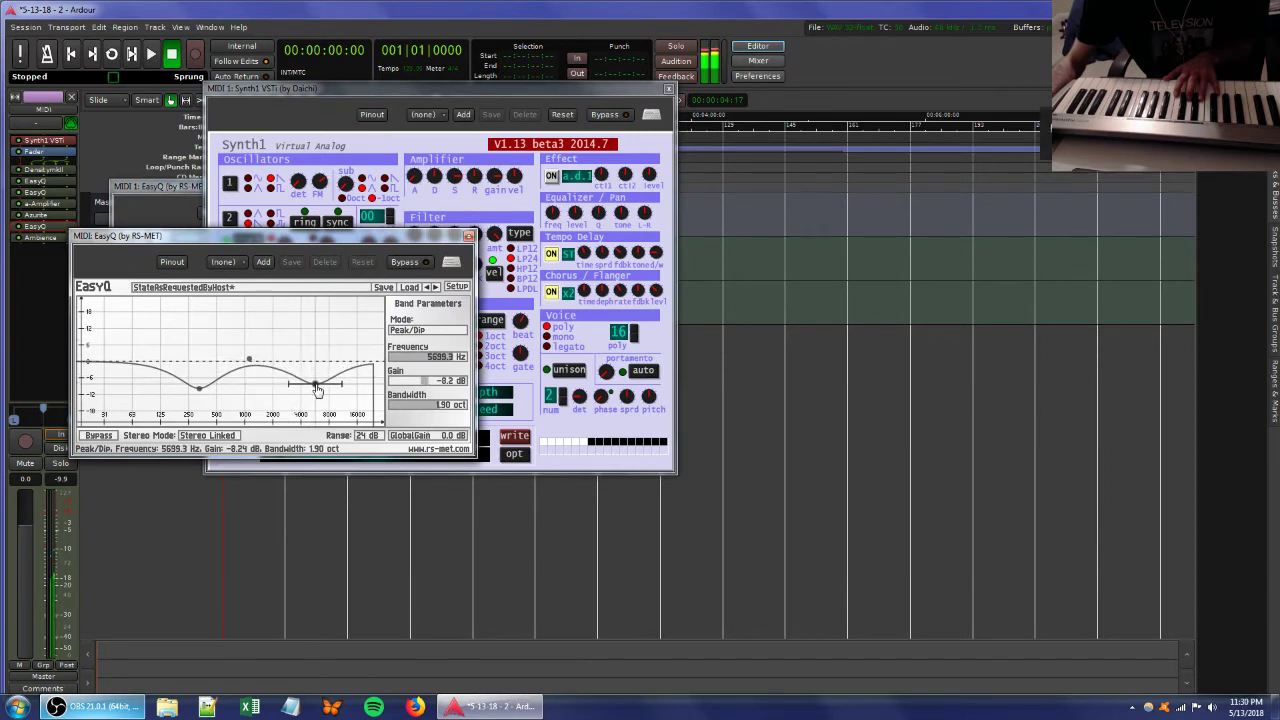
{"action": "left_click_drag", "start_coordinate": [199, 388], "coordinate": [257, 338]}
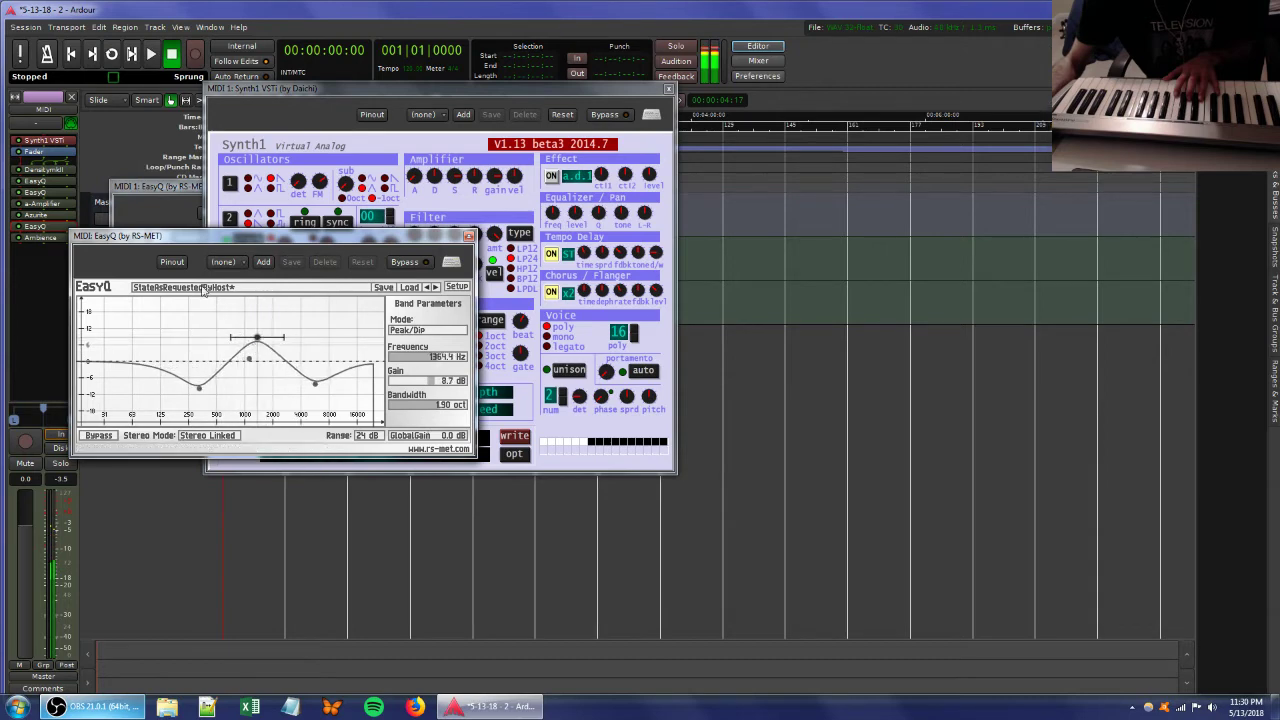
Adjust the MIDI track's Synth1 filter resonance, and give its third EasyQ a cut between 1000 and 2000 Hz and a 7.5 dB boost at about 10468 Hz.
{"action": "double_click", "coordinate": [66, 145]}
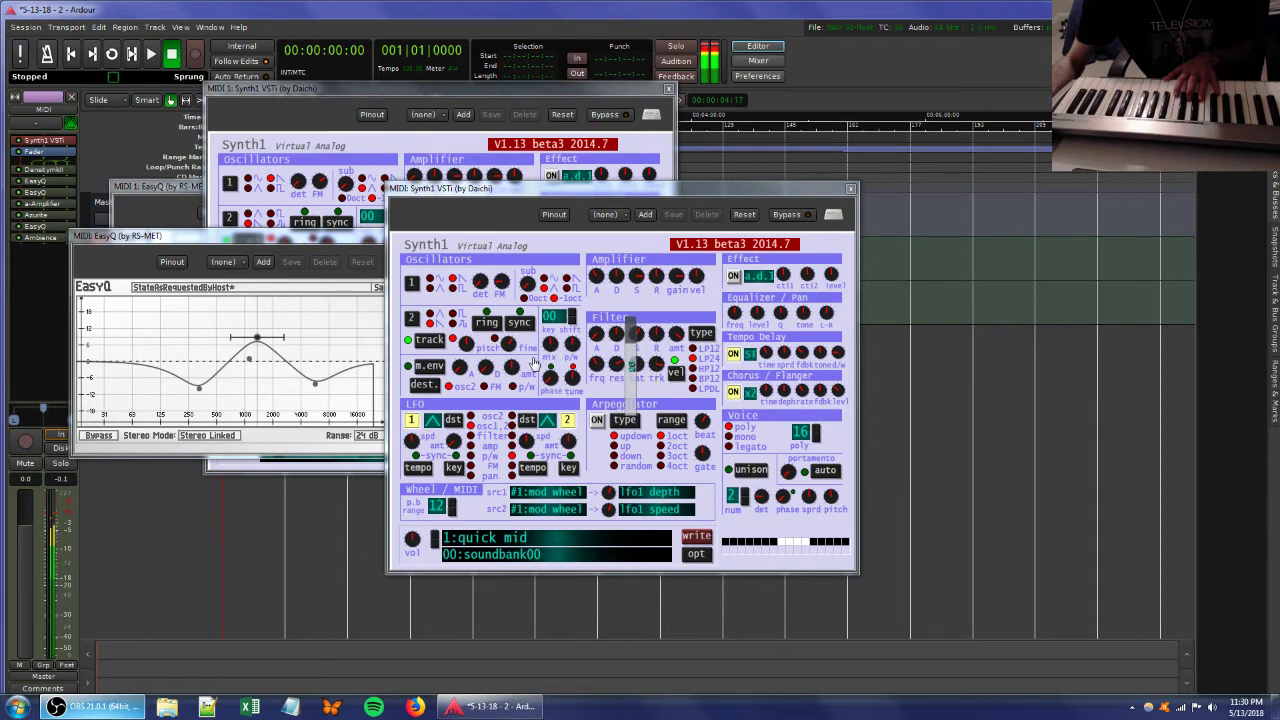
{"action": "left_click", "coordinate": [256, 337]}
{"action": "left_click_drag", "start_coordinate": [256, 337], "coordinate": [340, 341]}
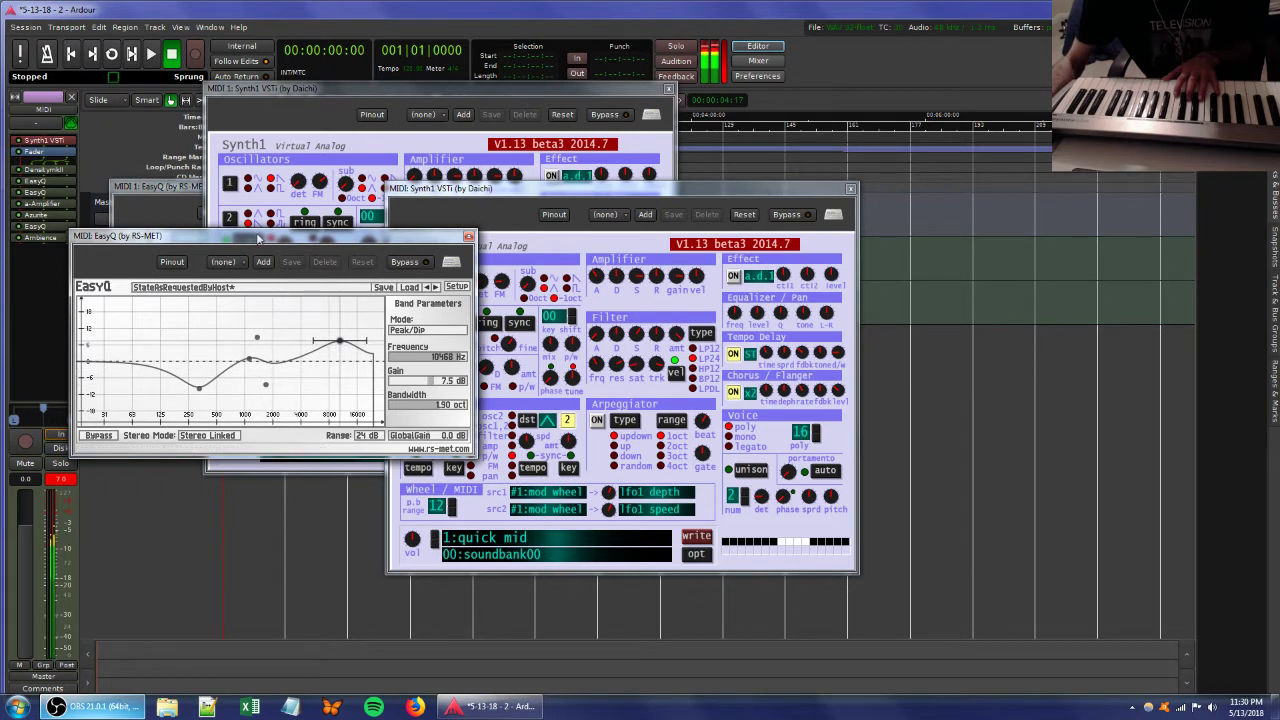
{"action": "left_click_drag", "start_coordinate": [130, 241], "coordinate": [239, 262]}
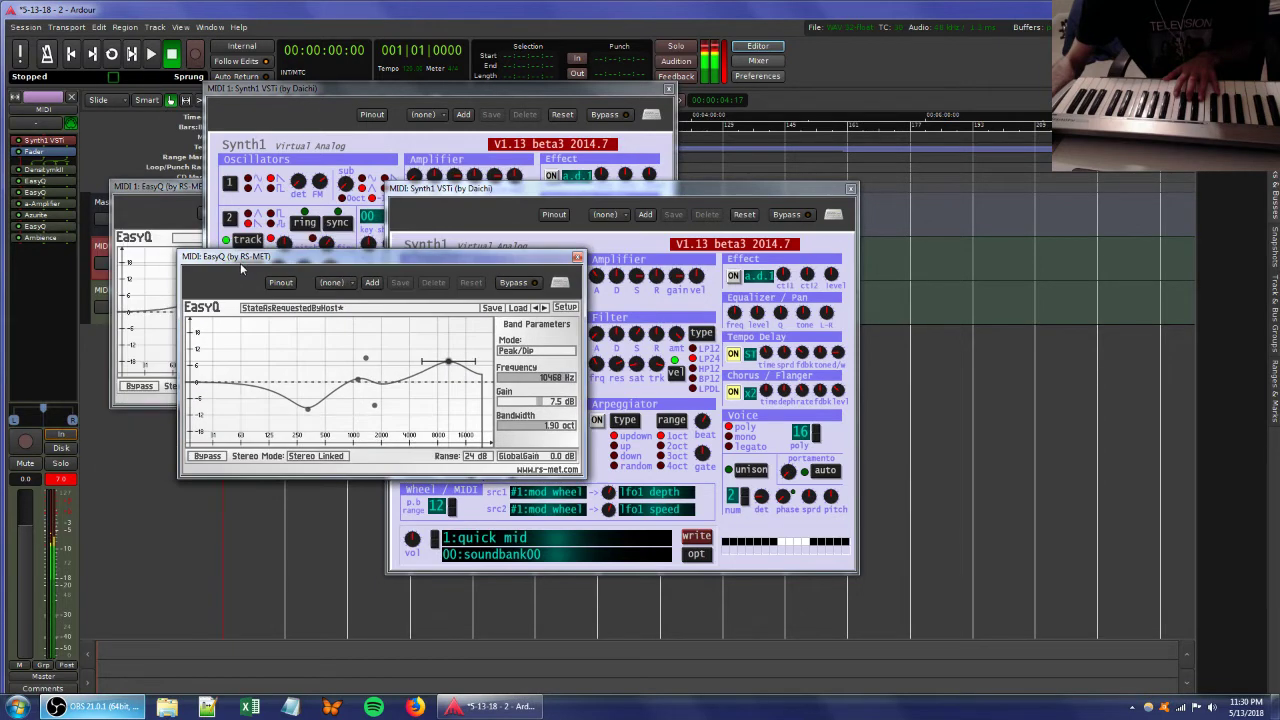
Switch the masterkey 49 input from track MIDI 1 back to the MIDI track.
{"action": "left_click", "coordinate": [44, 123]}
{"action": "left_click", "coordinate": [40, 136]}
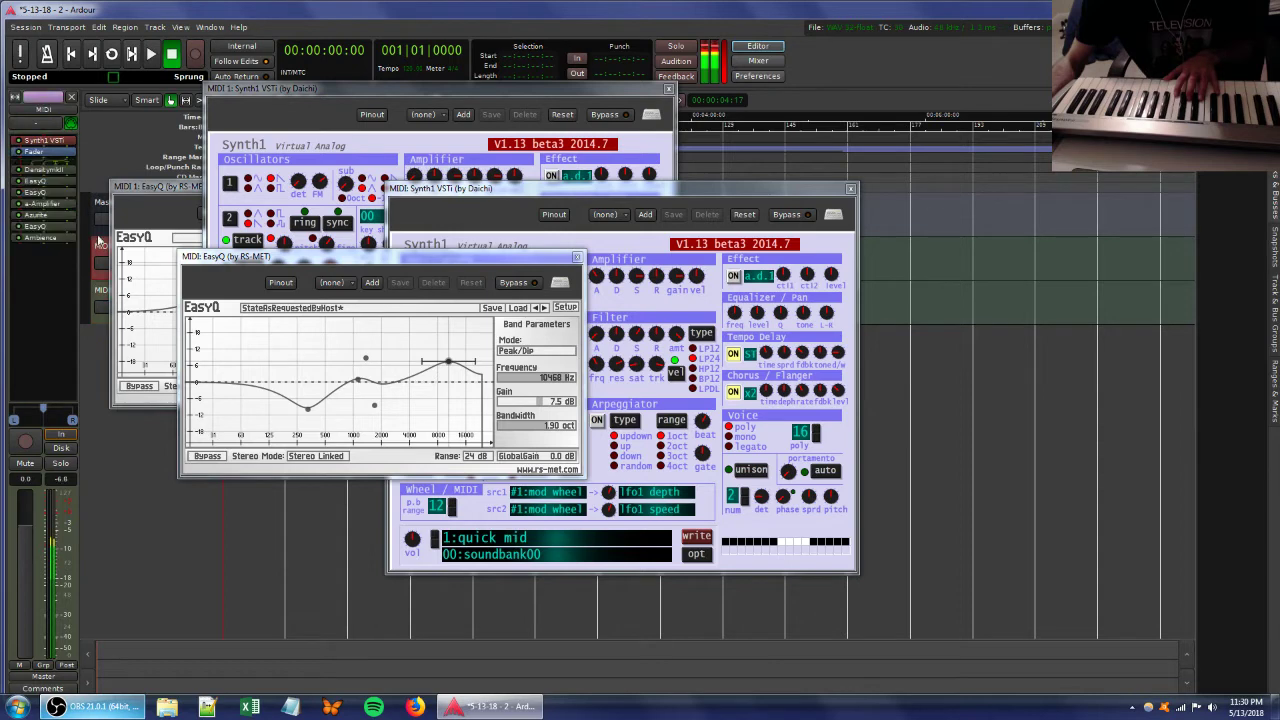
{"action": "left_click", "coordinate": [40, 123]}
{"action": "left_click", "coordinate": [45, 155]}
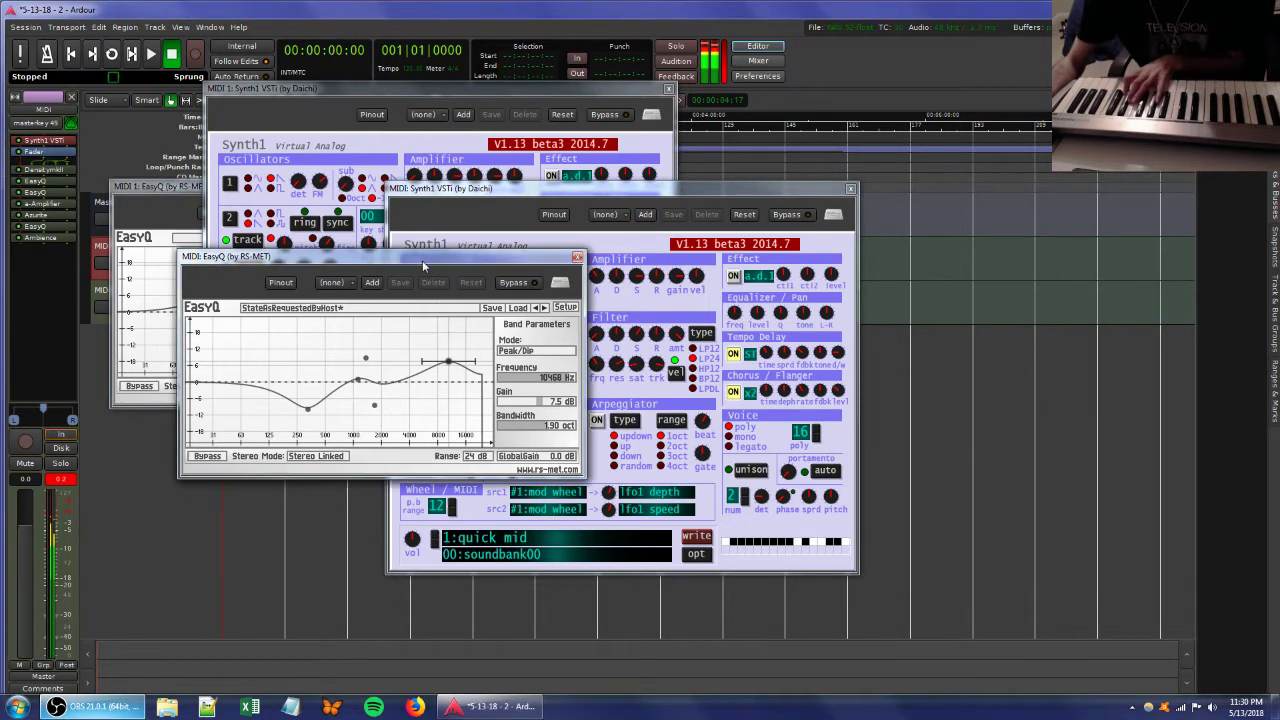
Close the EasyQ and Synth1 windows of both MIDI tracks.
{"action": "left_click", "coordinate": [578, 257]}
{"action": "left_click", "coordinate": [180, 187]}
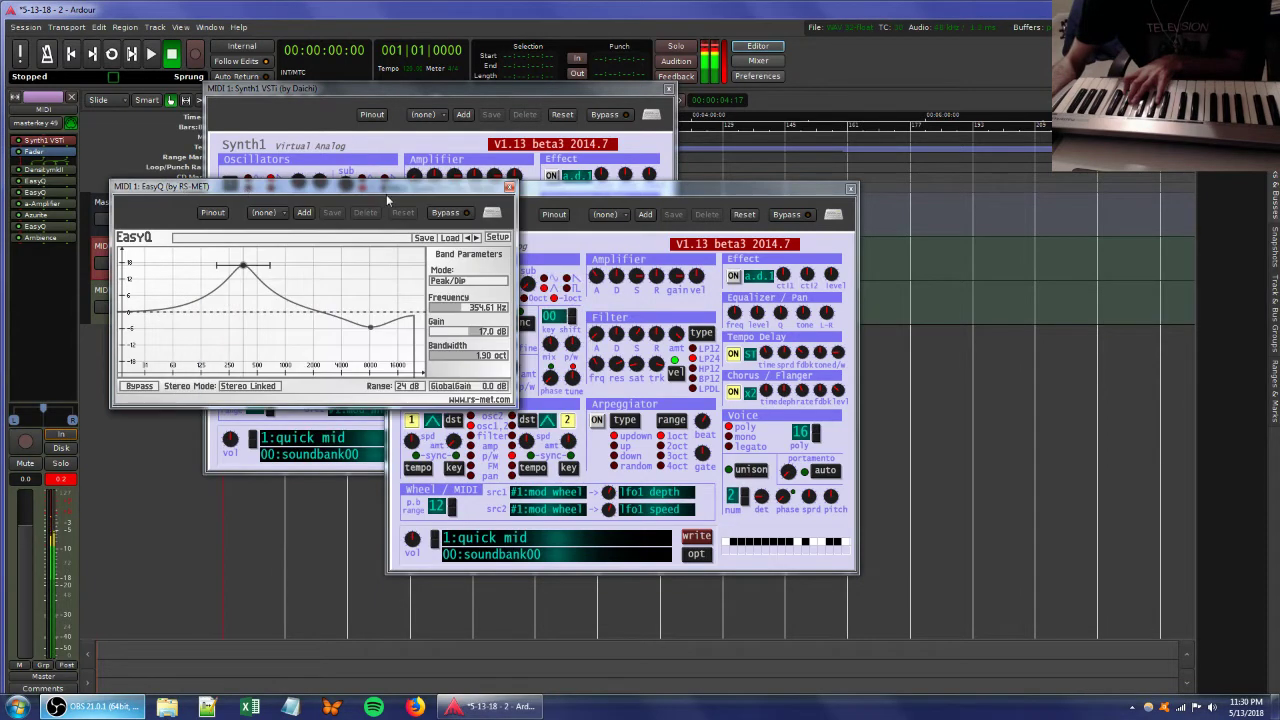
{"action": "left_click", "coordinate": [509, 189]}
{"action": "left_click", "coordinate": [669, 89]}
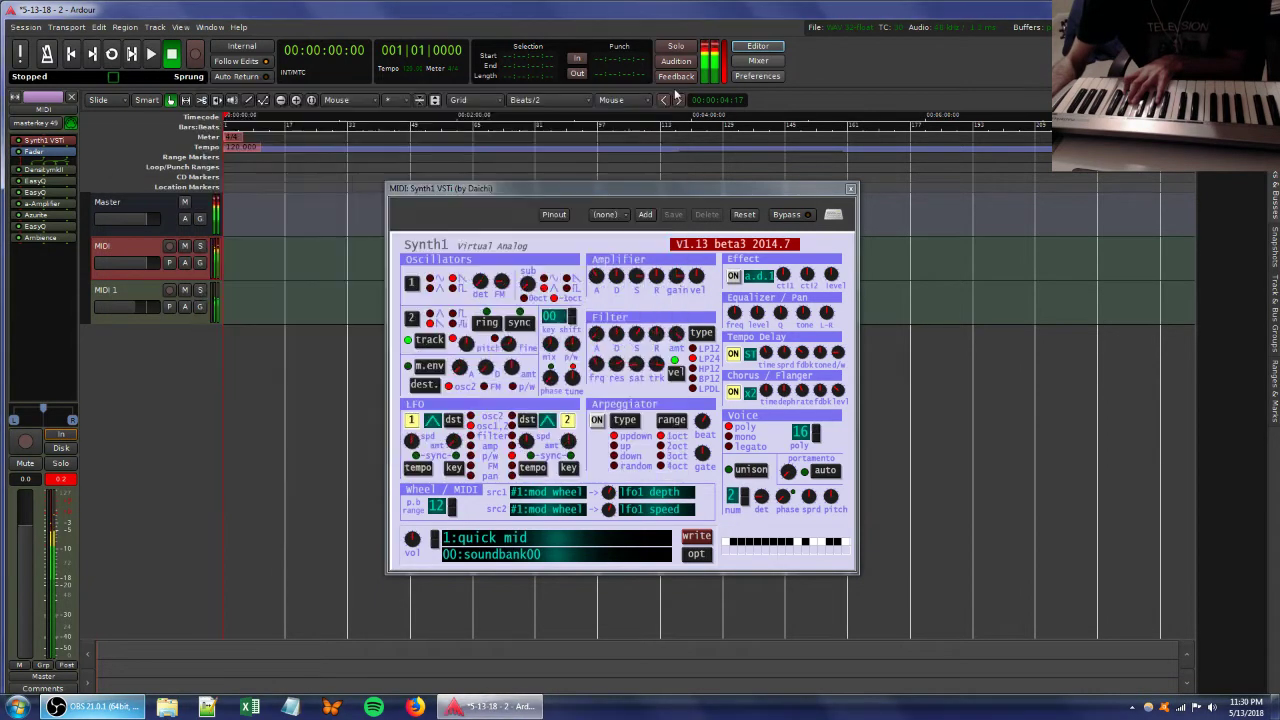
{"action": "left_click", "coordinate": [849, 189]}
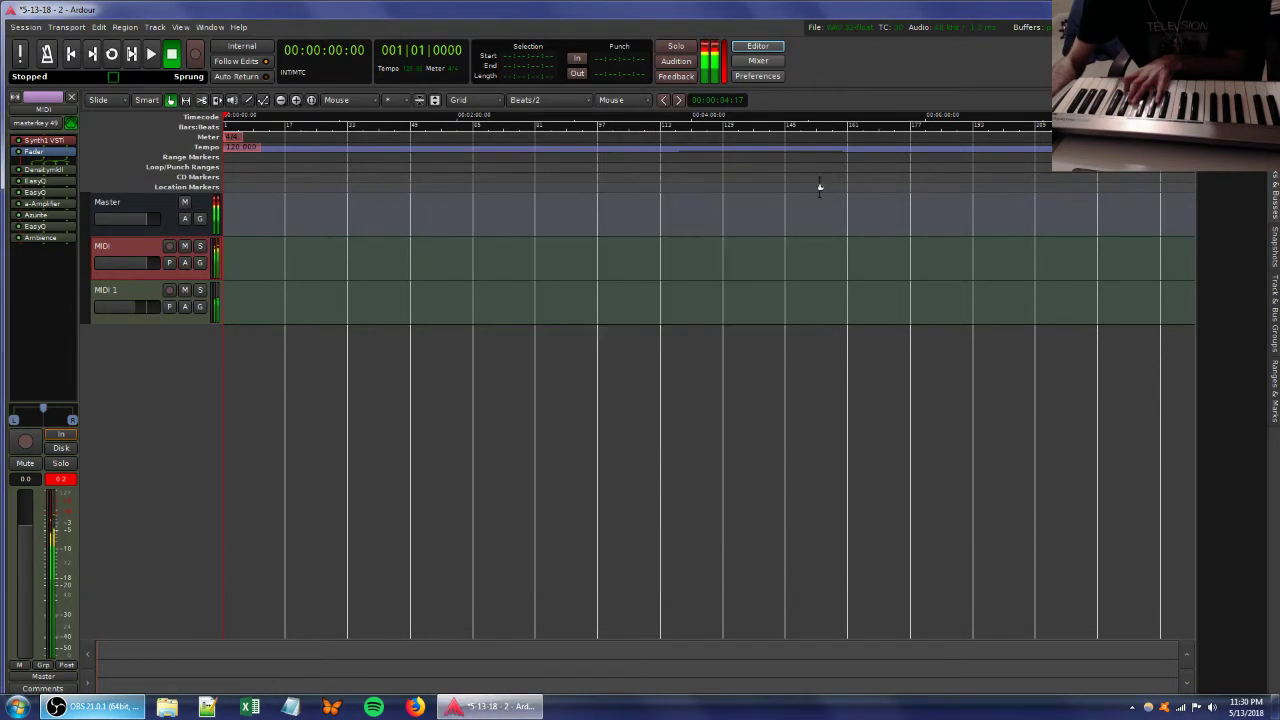
Reopen Synth1 on track MIDI 1 and switch the masterkey 49 input from the MIDI track to MIDI 1.
{"action": "left_click", "coordinate": [141, 290]}
{"action": "double_click", "coordinate": [40, 141]}
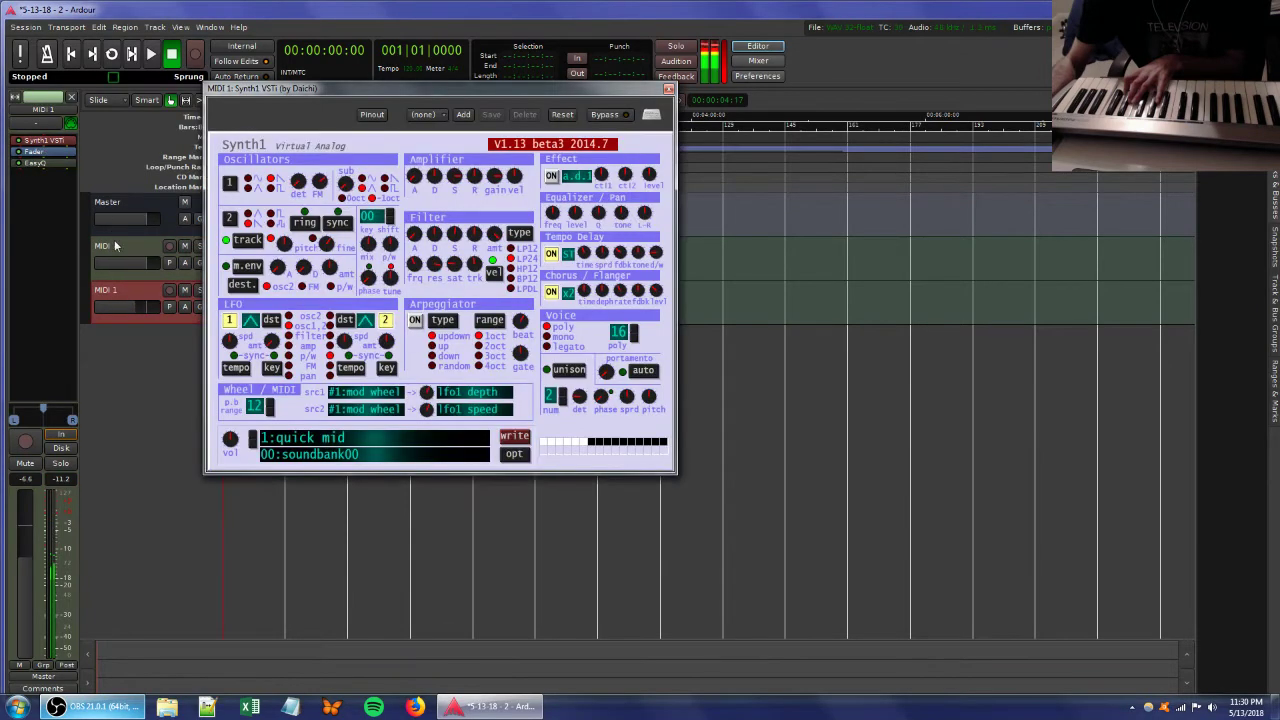
{"action": "left_click", "coordinate": [115, 246]}
{"action": "left_click", "coordinate": [45, 124]}
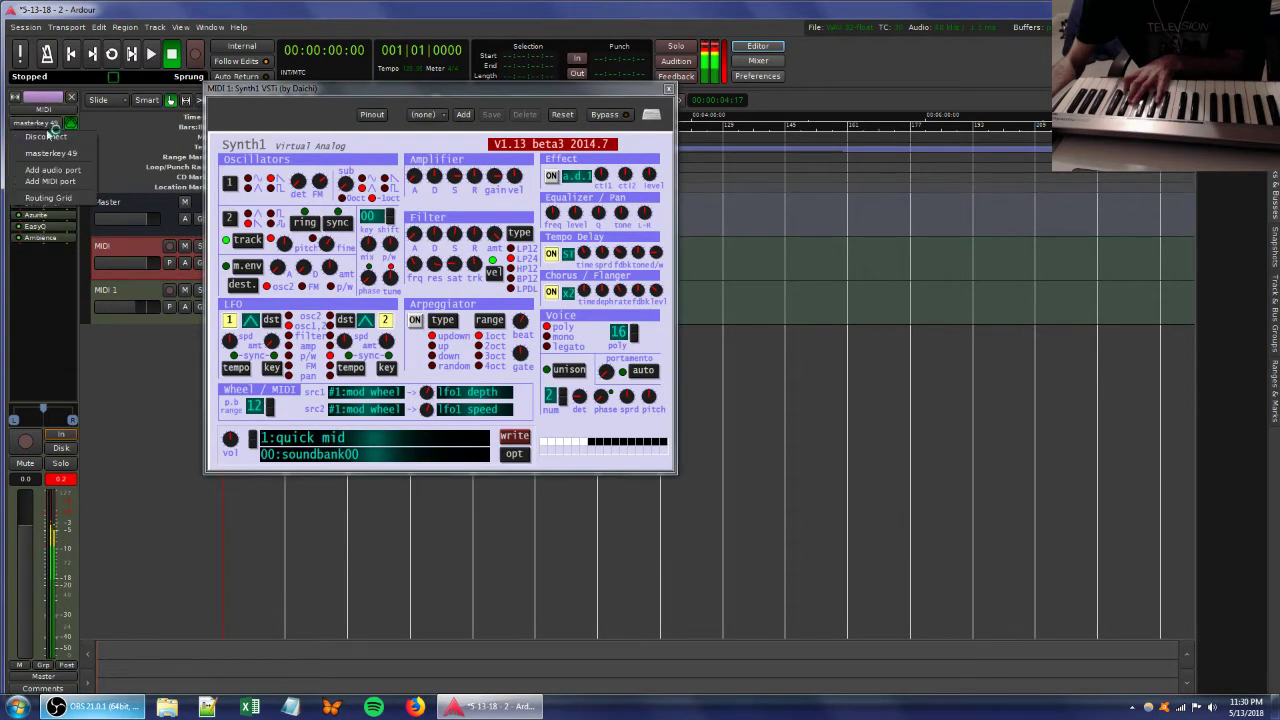
{"action": "left_click", "coordinate": [47, 129]}
{"action": "left_click", "coordinate": [45, 126]}
{"action": "left_click", "coordinate": [45, 137]}
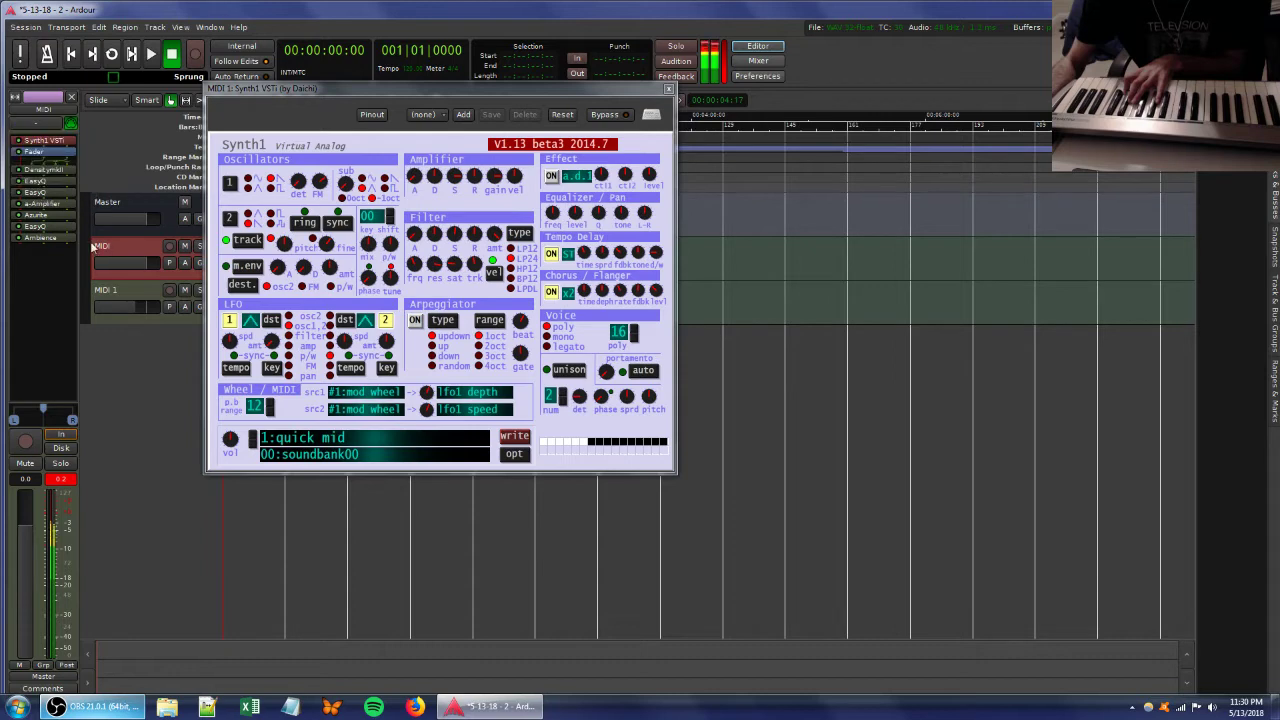
{"action": "left_click", "coordinate": [126, 294]}
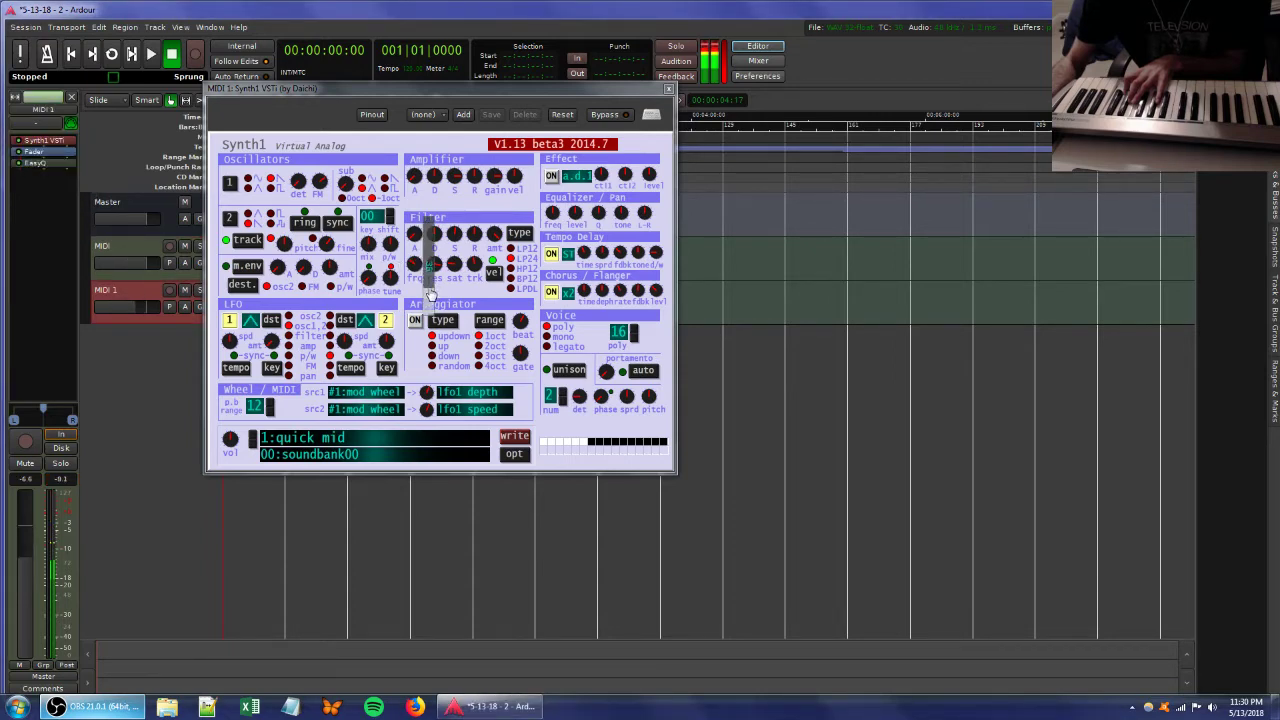
Connect the masterkey 49 input to track MIDI 1.
{"action": "double_click", "coordinate": [138, 245]}
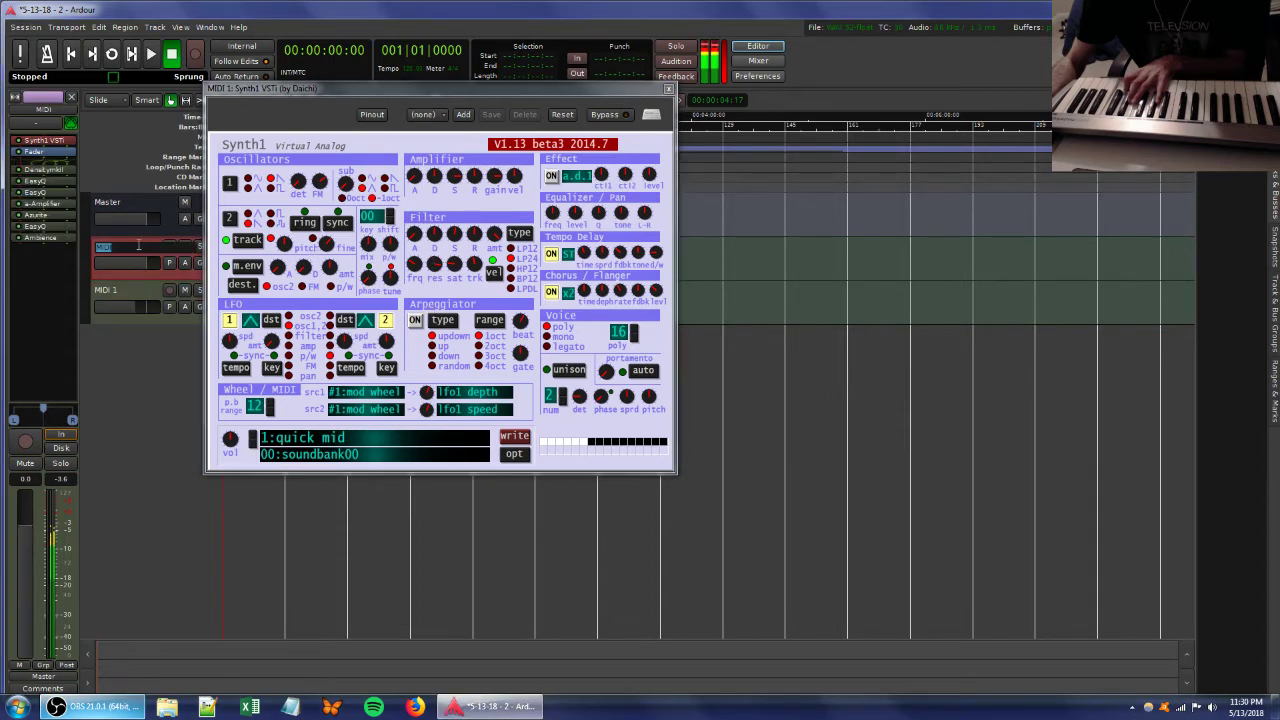
{"action": "left_click", "coordinate": [133, 287]}
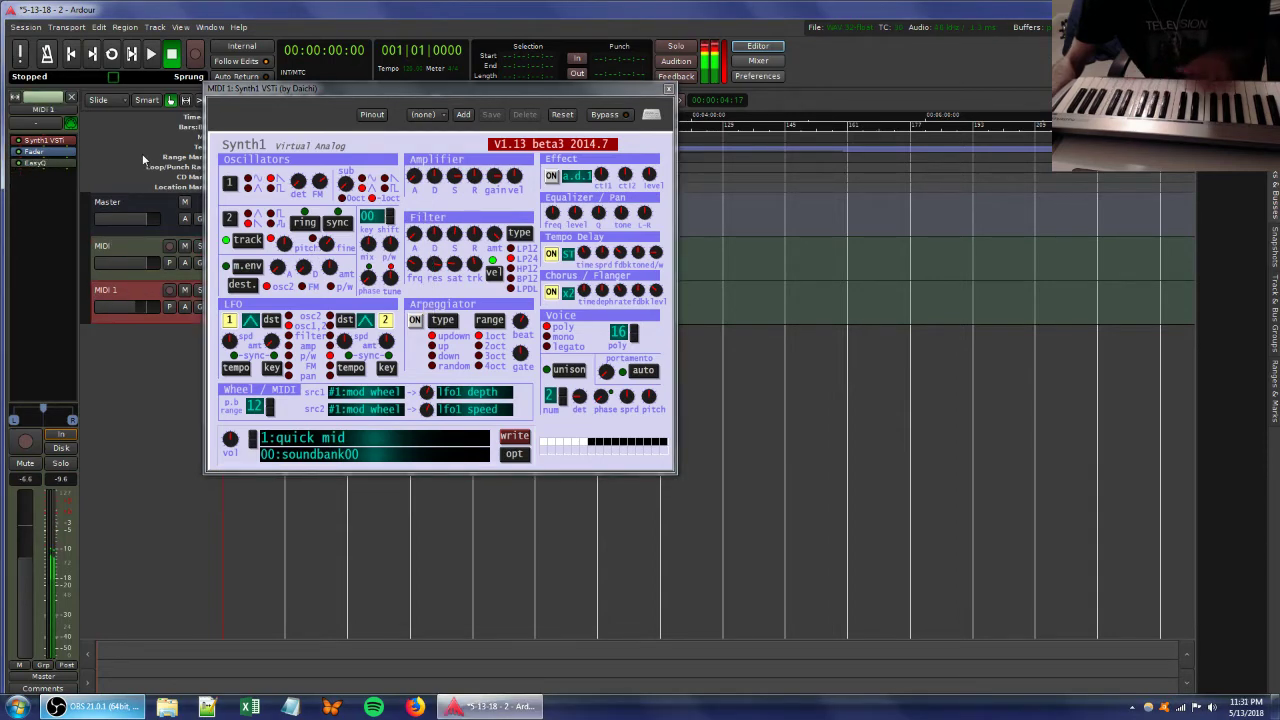
{"action": "left_click", "coordinate": [42, 122]}
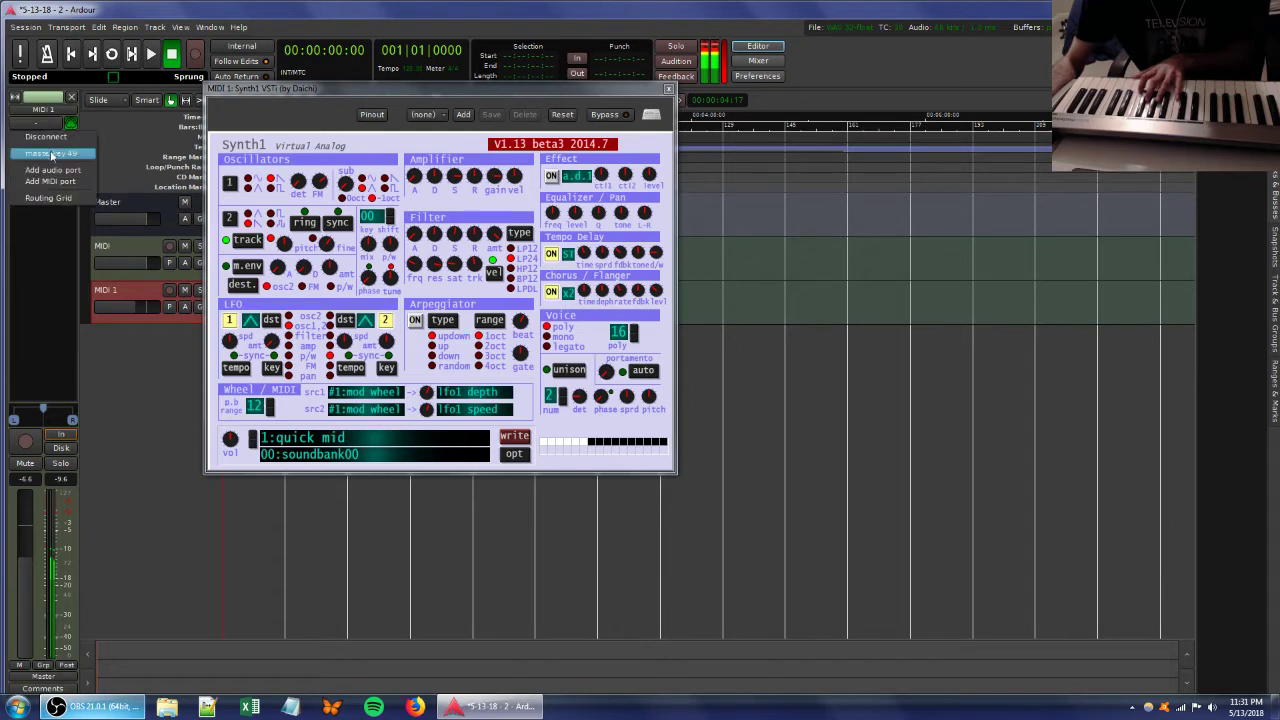
{"action": "left_click", "coordinate": [51, 153]}
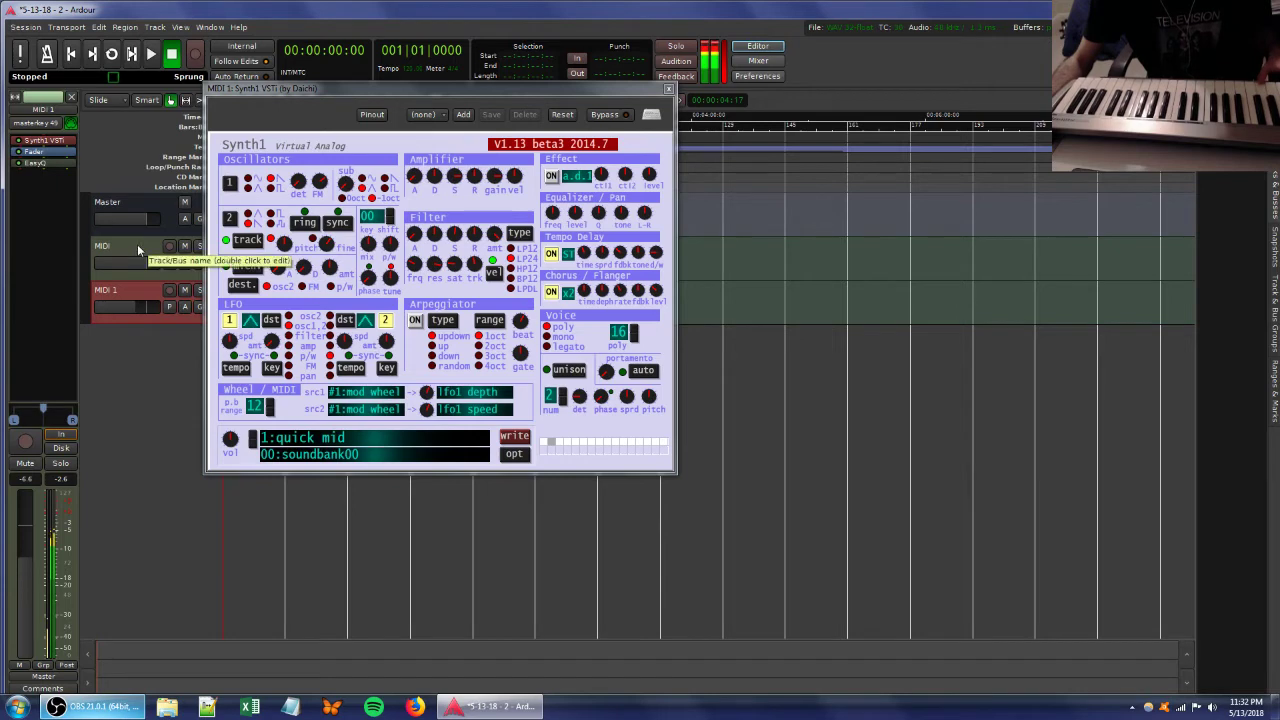
Lower the MIDI track's fader to -12.5 dB and adjust the filter resonance in MIDI 1's Synth1.
{"action": "left_click_drag", "start_coordinate": [312, 88], "coordinate": [414, 118]}
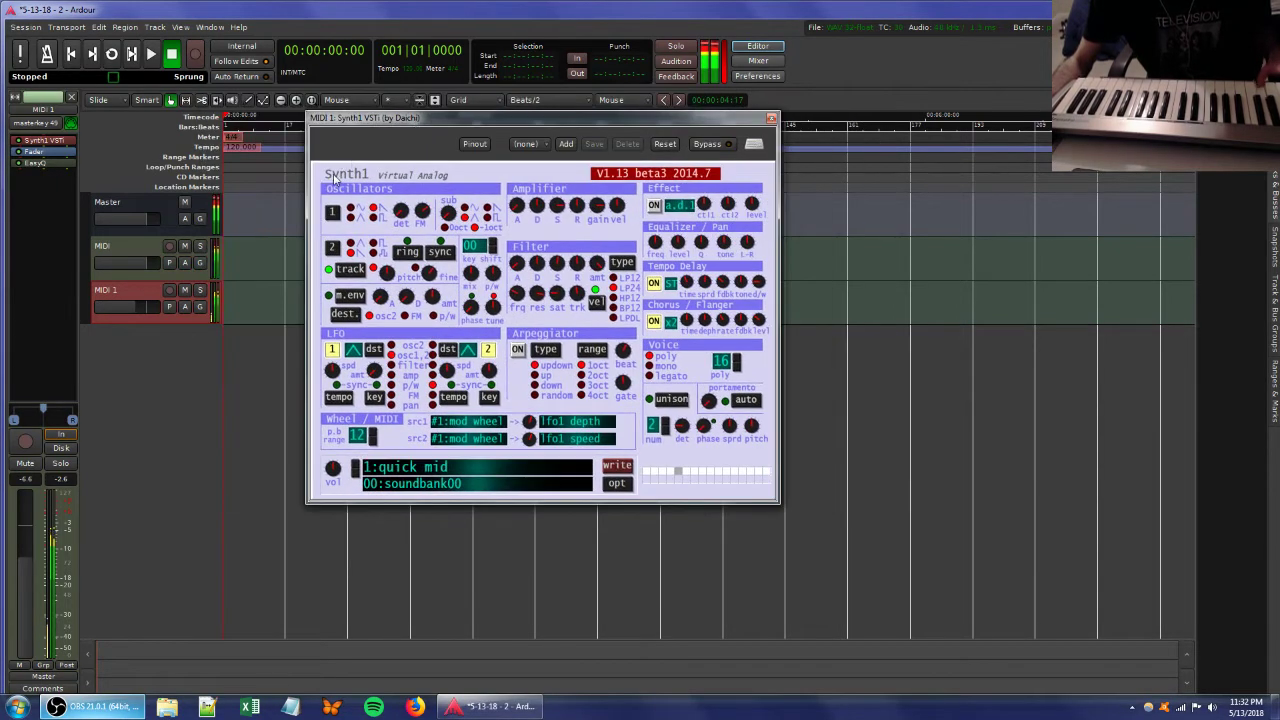
{"action": "left_click", "coordinate": [137, 246]}
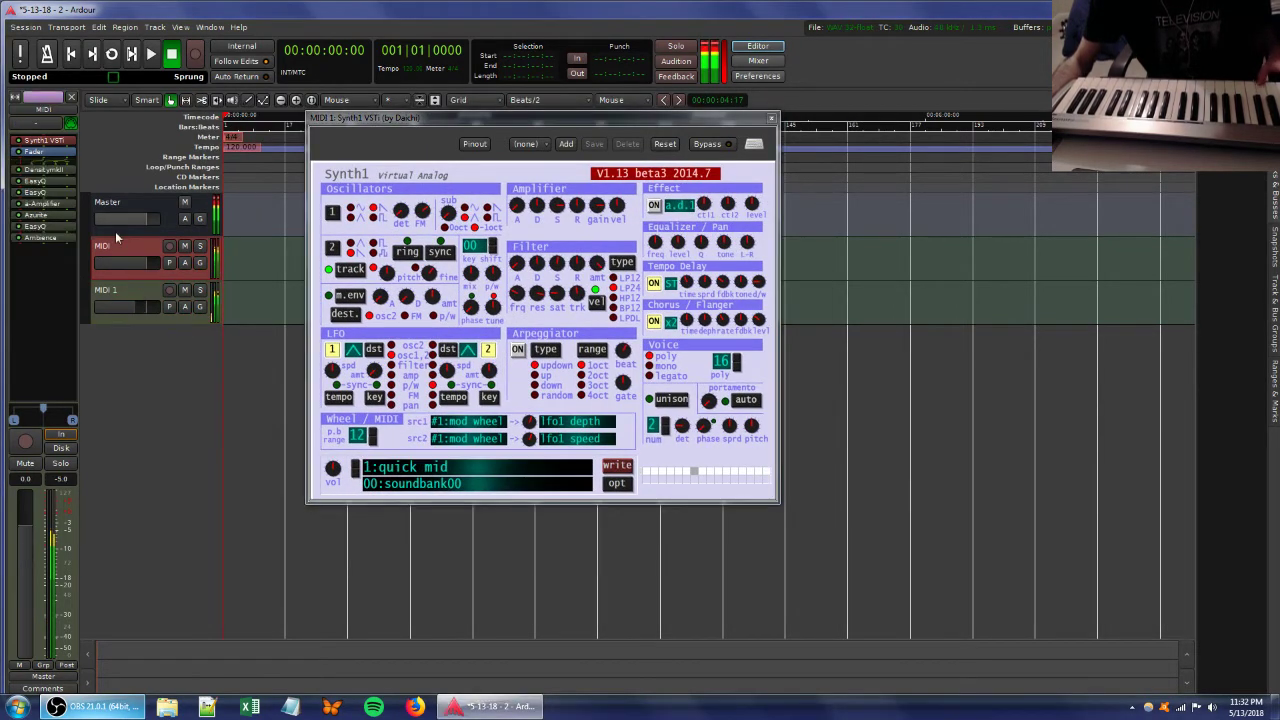
{"action": "left_click_drag", "start_coordinate": [24, 530], "coordinate": [31, 582]}
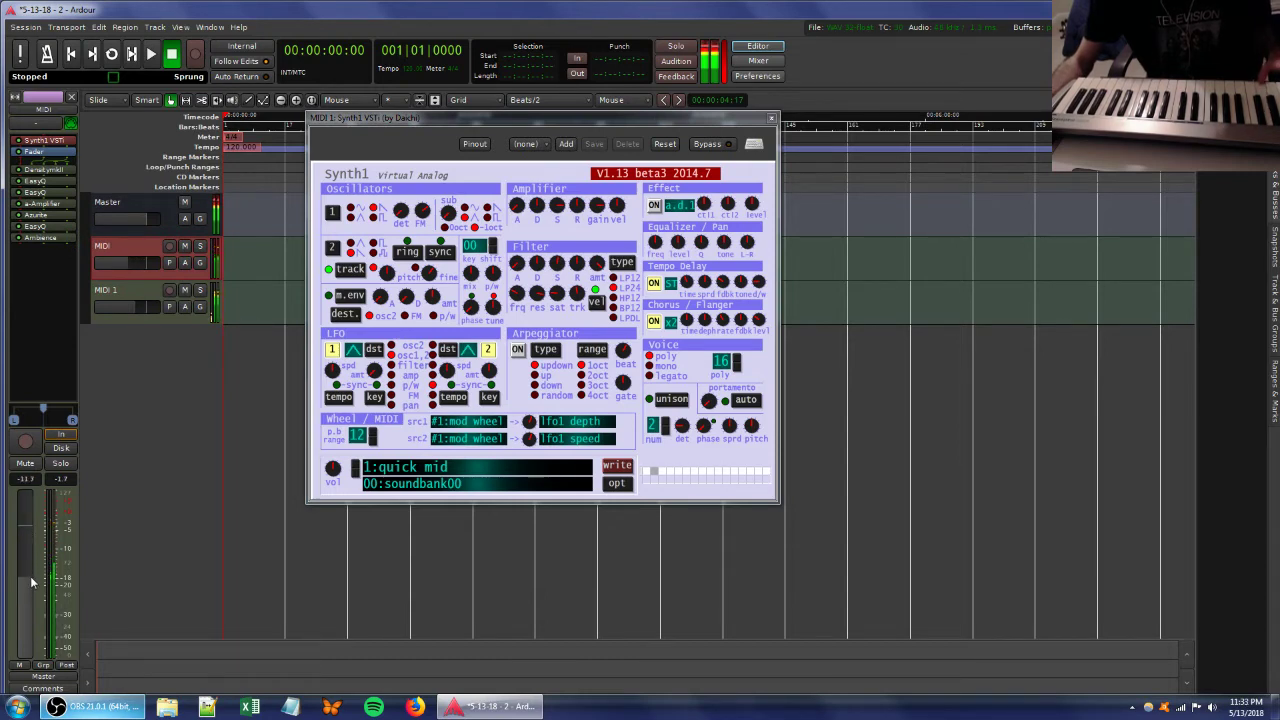
{"action": "scroll", "coordinate": [30, 583], "scroll_direction": "down", "scroll_amount": 1}
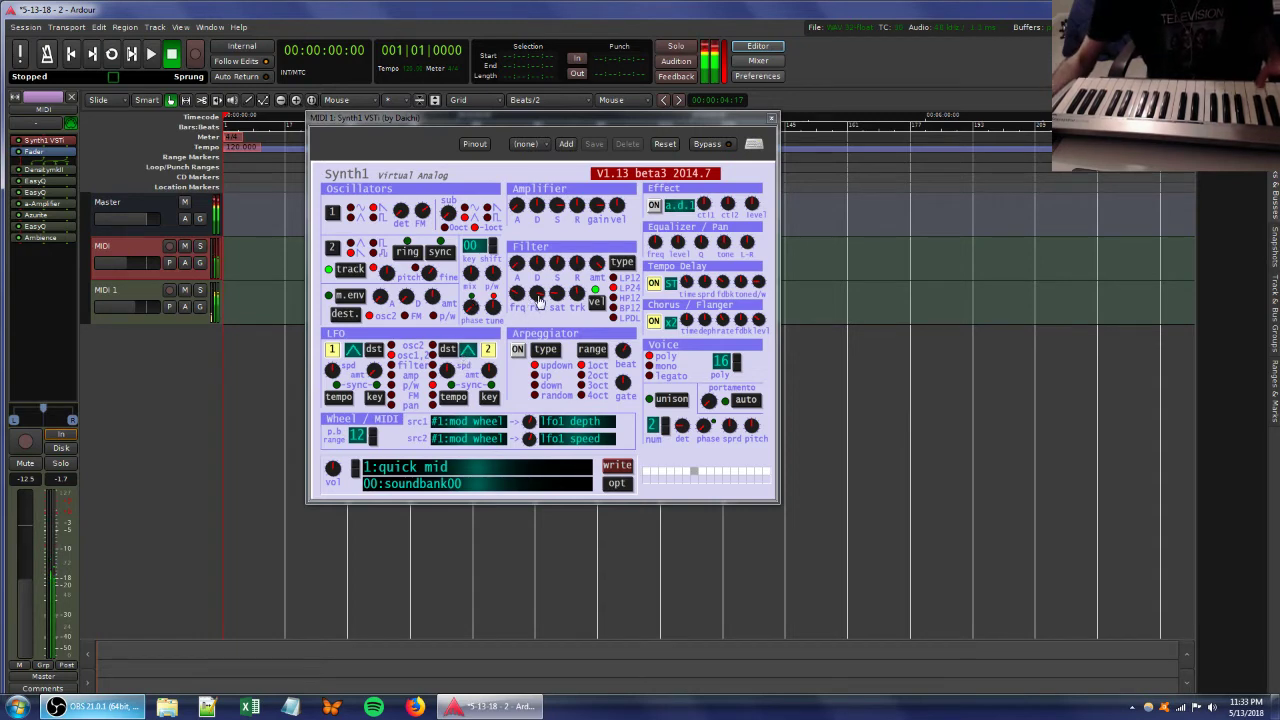
{"action": "left_click_drag", "start_coordinate": [538, 300], "coordinate": [548, 318]}
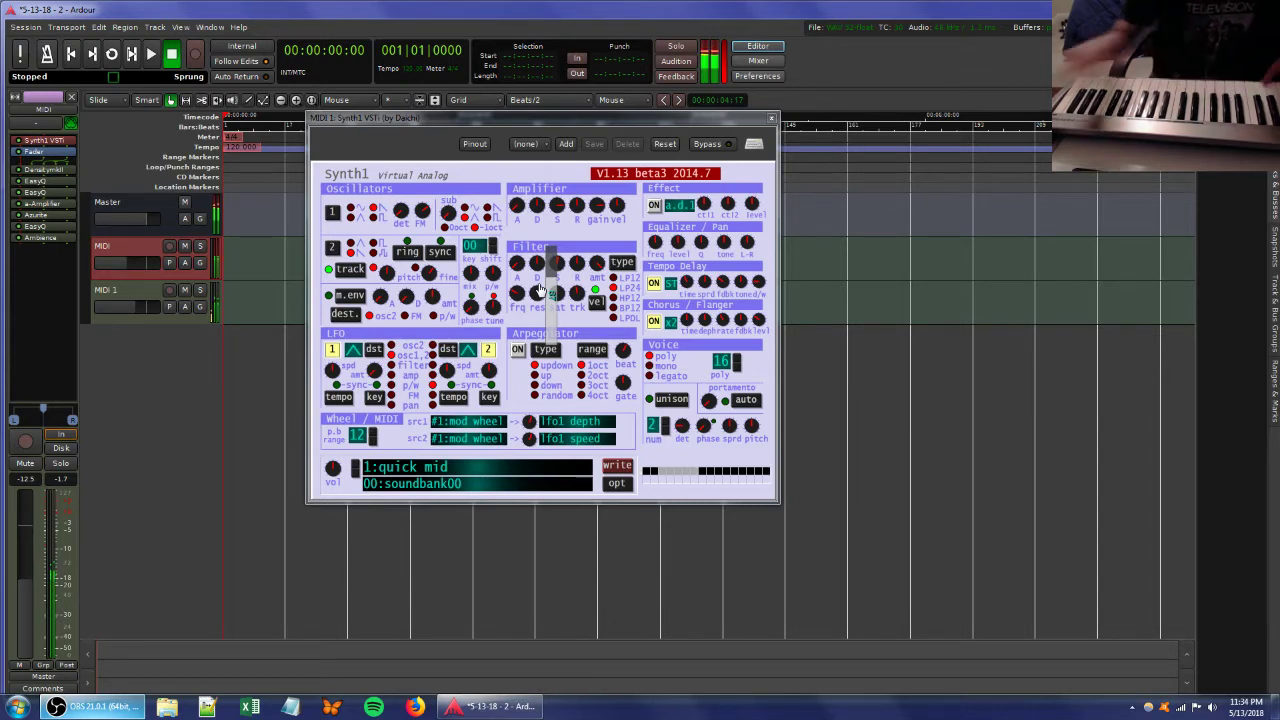
Add BIONIC DELAY to the end of track MIDI 1's effects, with both Groove L and Groove R at 75 and Mix at 47.
{"action": "left_click", "coordinate": [137, 300]}
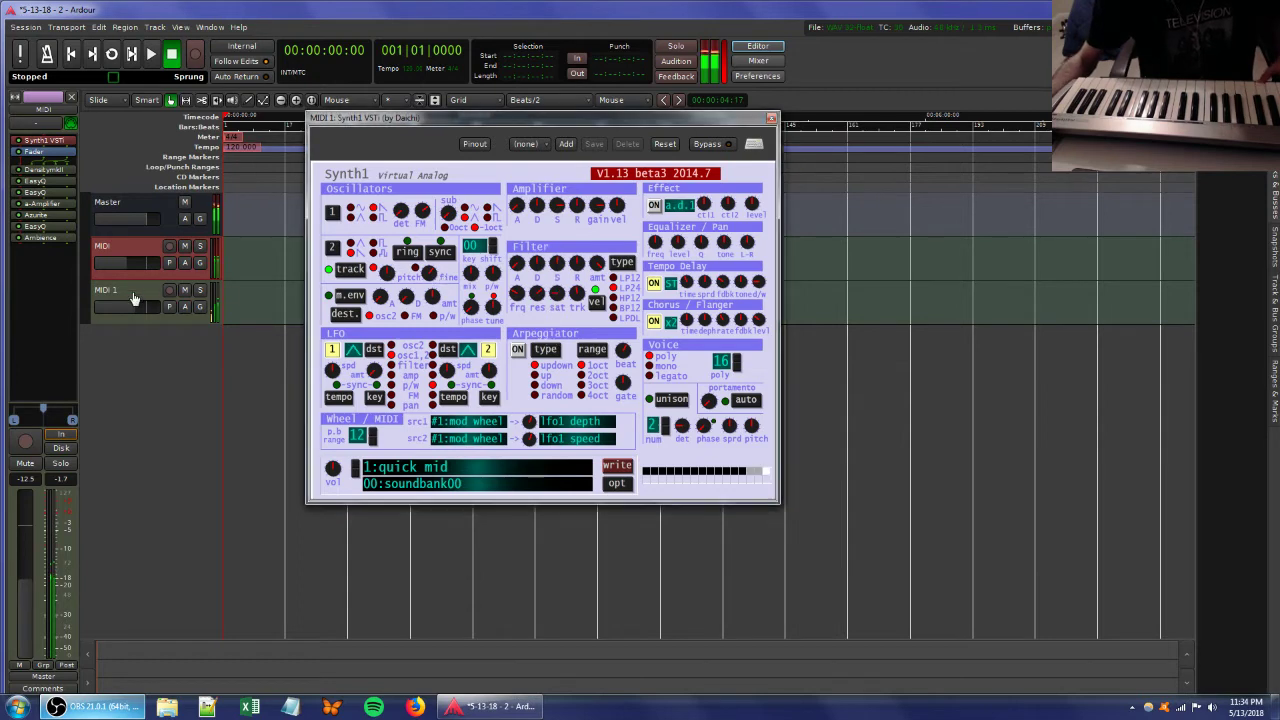
{"action": "right_click", "coordinate": [54, 184]}
{"action": "mouse_move", "coordinate": [100, 190]}
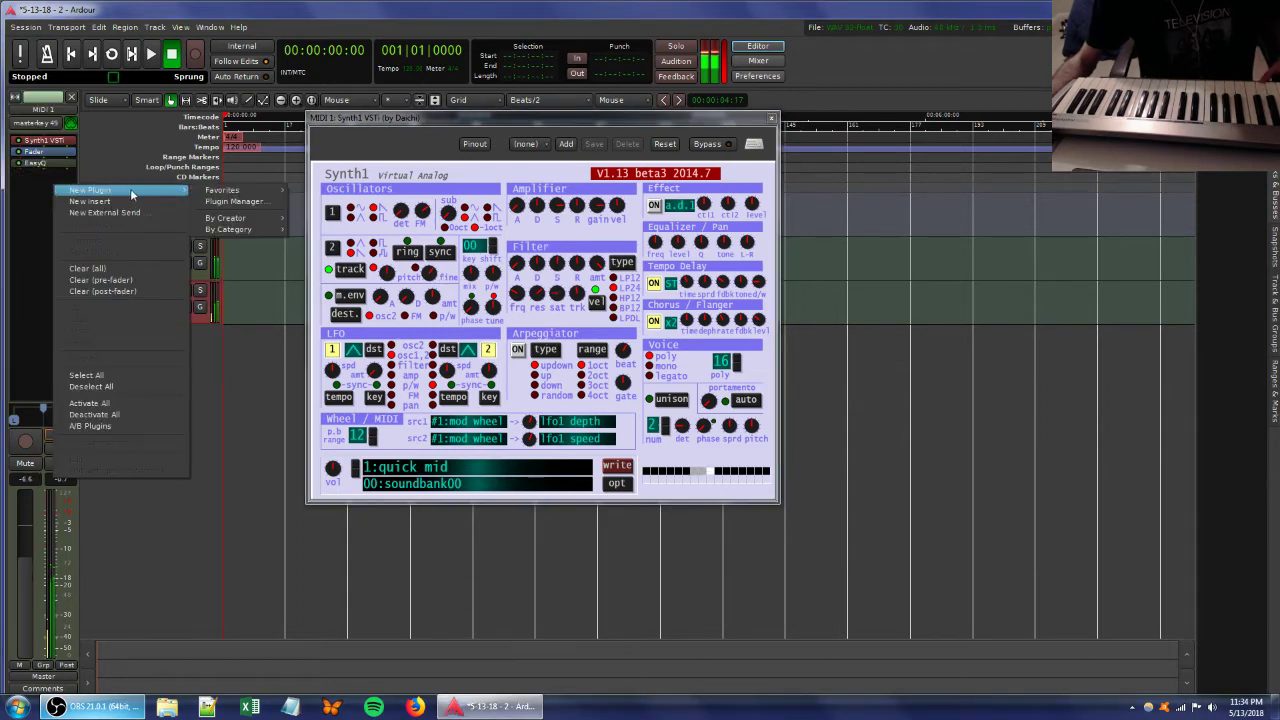
{"action": "mouse_move", "coordinate": [255, 195]}
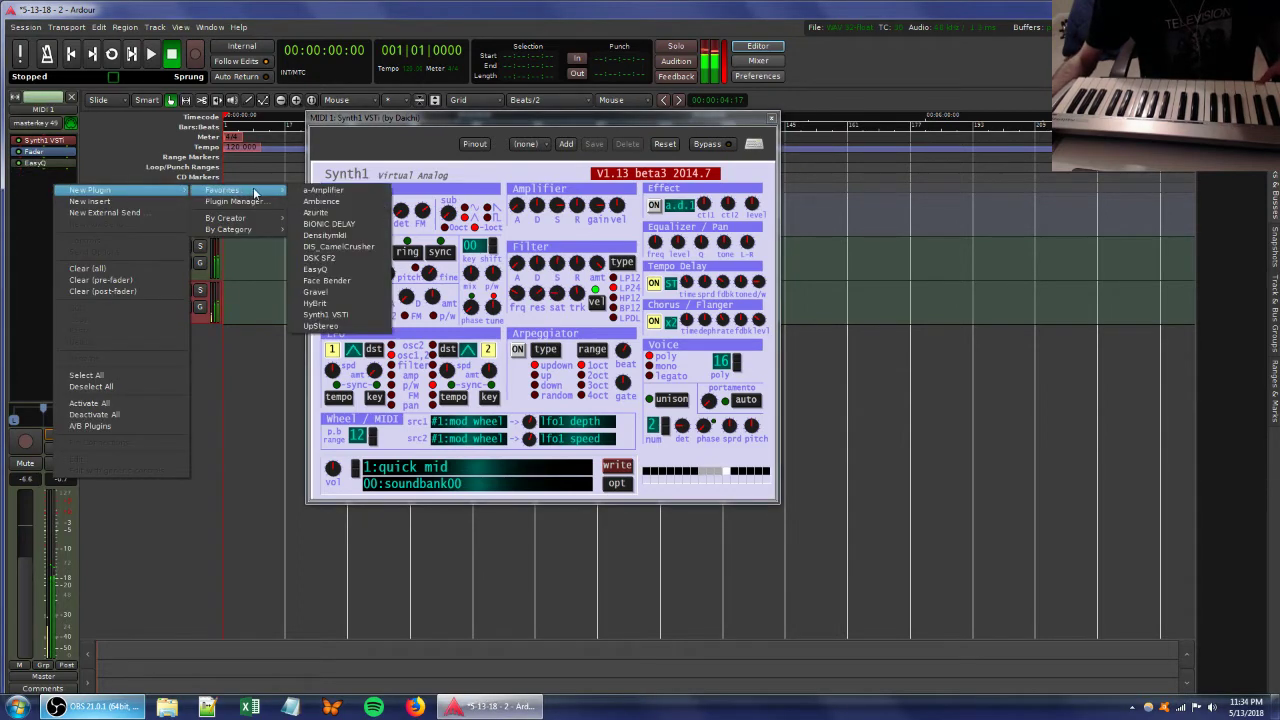
{"action": "left_click", "coordinate": [336, 225]}
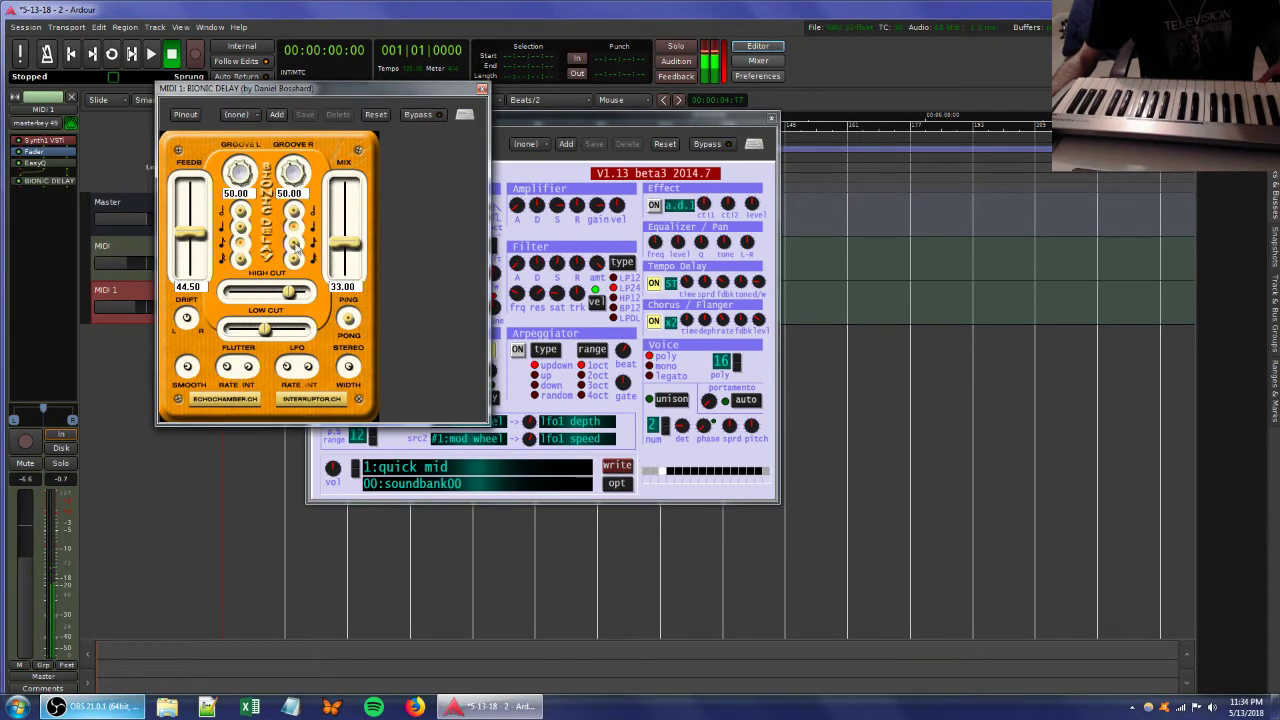
{"action": "scroll", "coordinate": [241, 178], "scroll_direction": "up", "scroll_amount": 5}
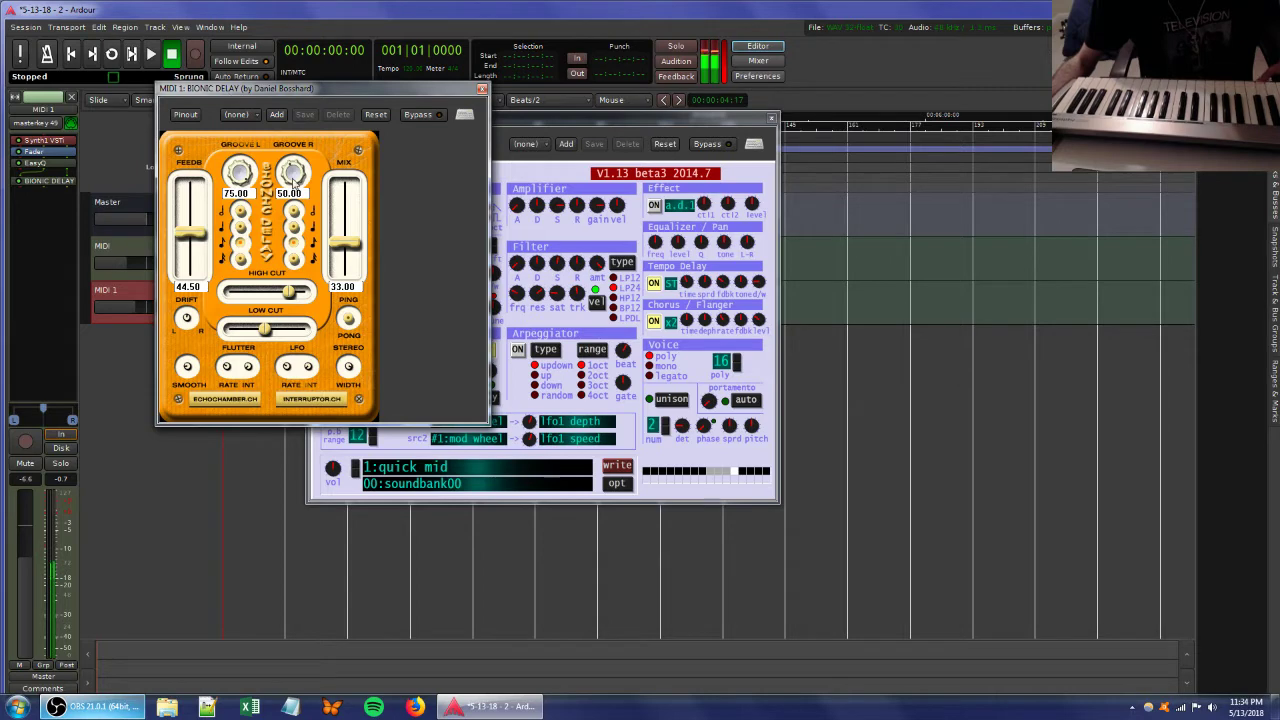
{"action": "scroll", "coordinate": [293, 174], "scroll_direction": "up", "scroll_amount": 5}
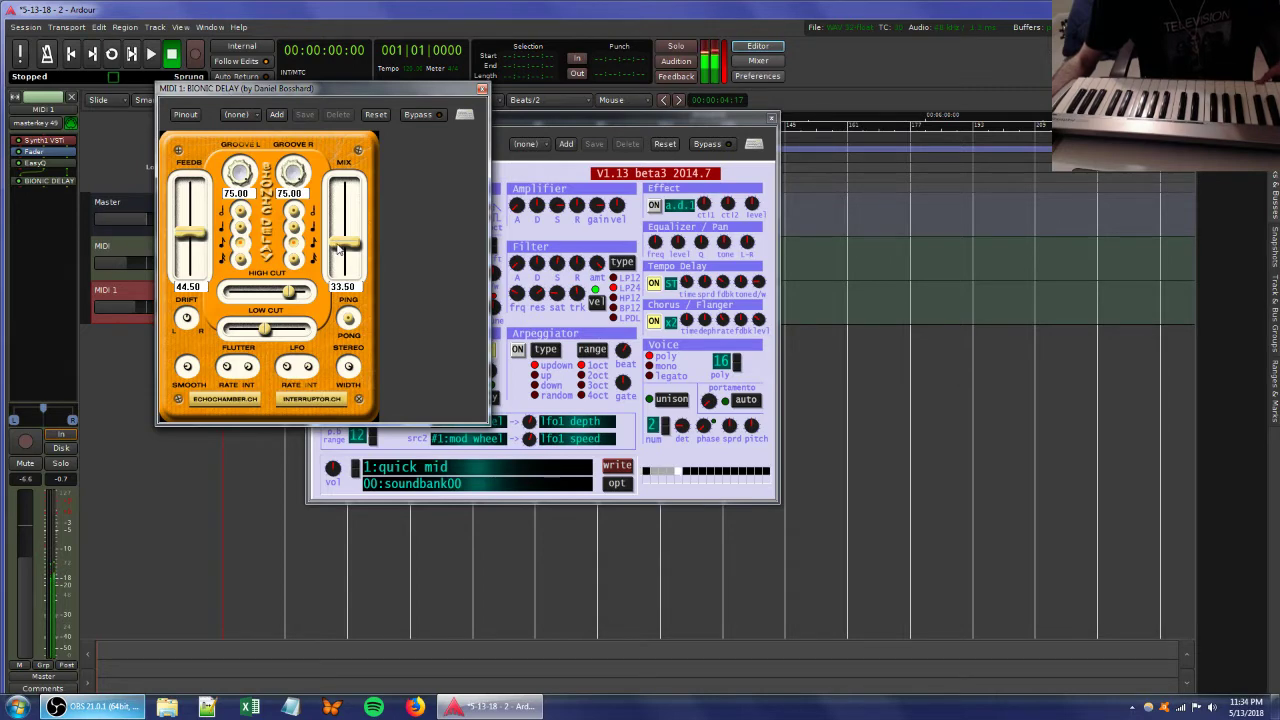
{"action": "left_click_drag", "start_coordinate": [336, 248], "coordinate": [337, 230]}
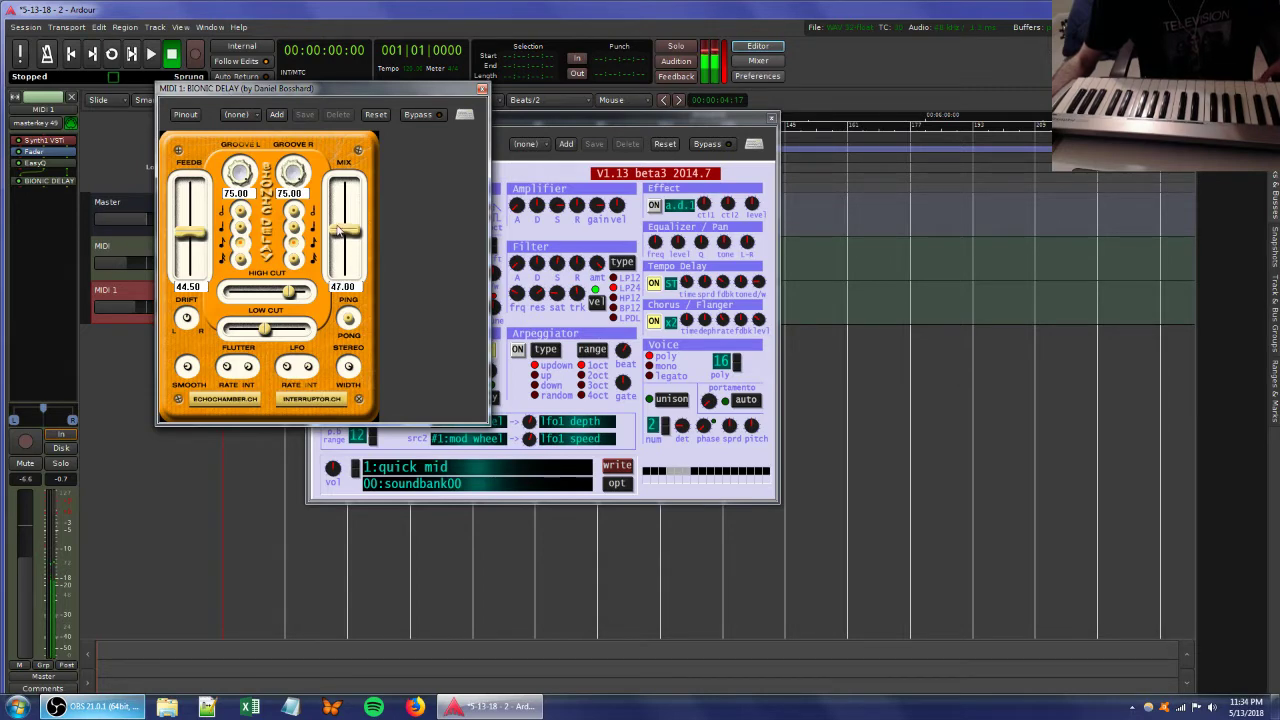
Adjust oscillator 1's detune and change its waveform in MIDI 1's Synth1.
{"action": "left_click", "coordinate": [537, 302]}
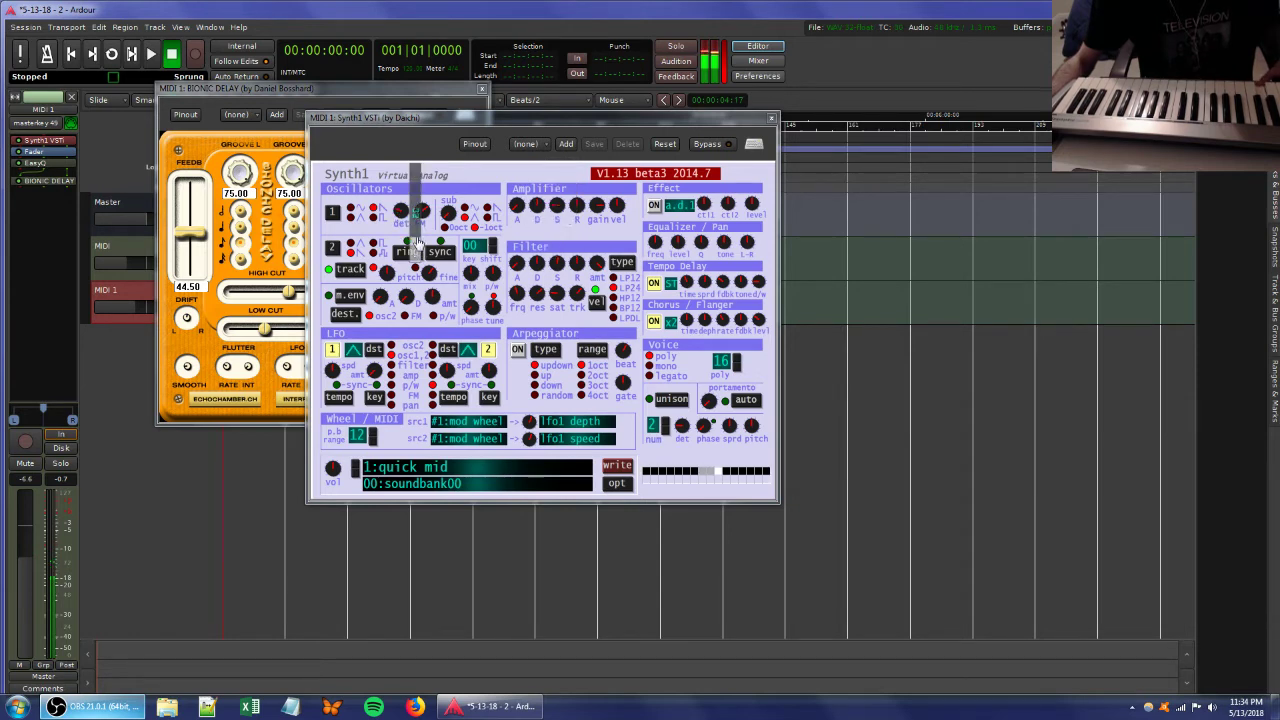
{"action": "left_click", "coordinate": [374, 218]}
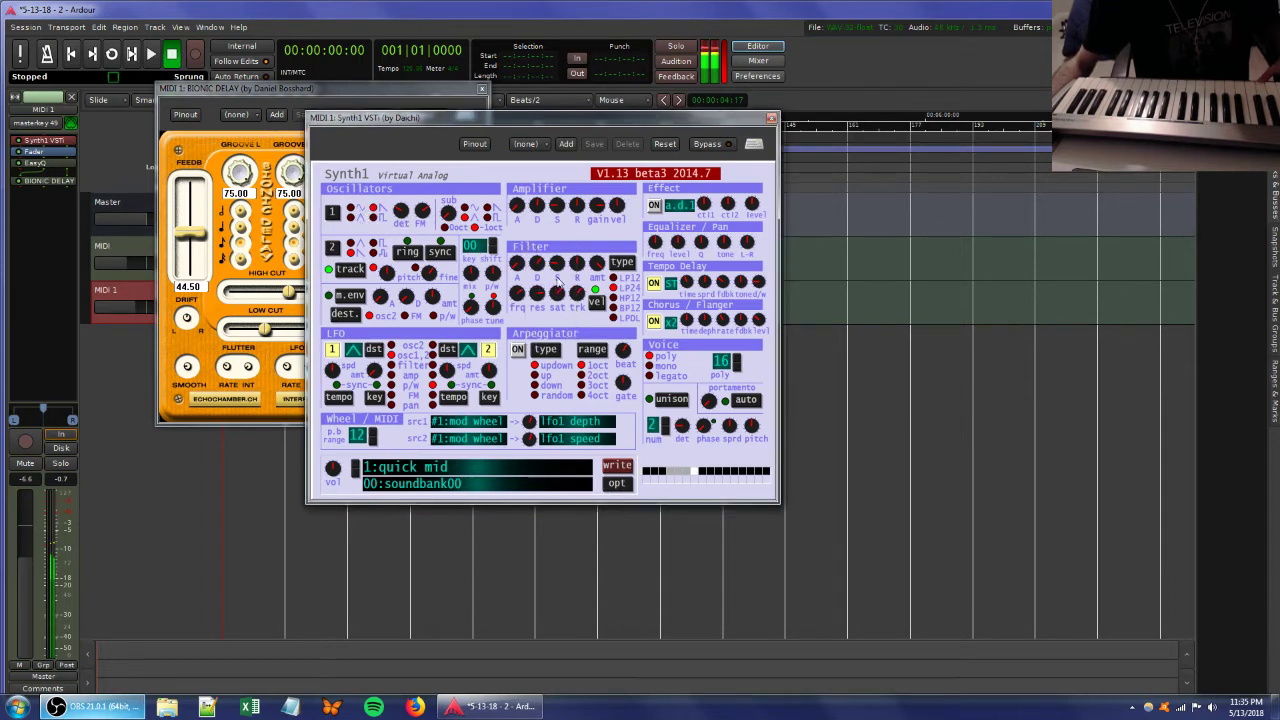
Add EasyQ after BIONIC DELAY with a boost between 125 and 250 Hz, a 4.6 dB cut at about 5794 Hz and a 7.3 dB boost at about 876 Hz.
{"action": "right_click", "coordinate": [42, 210]}
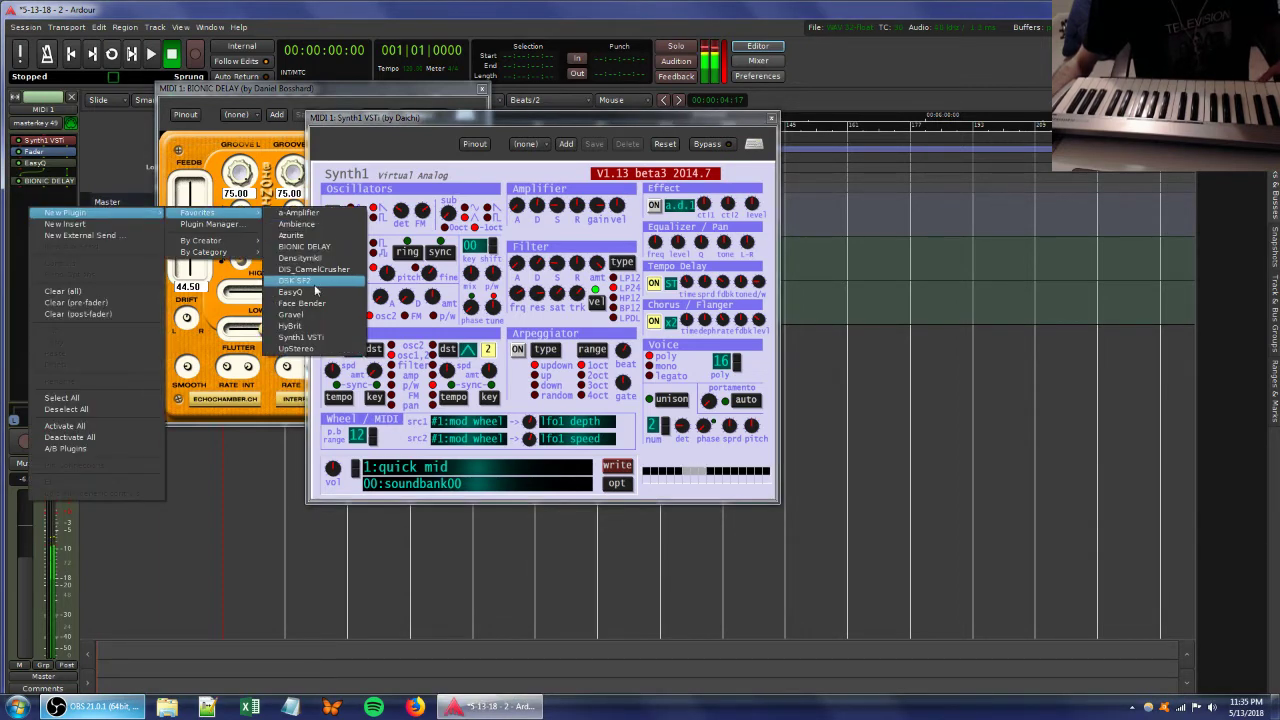
{"action": "left_click", "coordinate": [313, 291]}
{"action": "left_click_drag", "start_coordinate": [246, 314], "coordinate": [222, 297]}
{"action": "left_click_drag", "start_coordinate": [329, 331], "coordinate": [362, 331]}
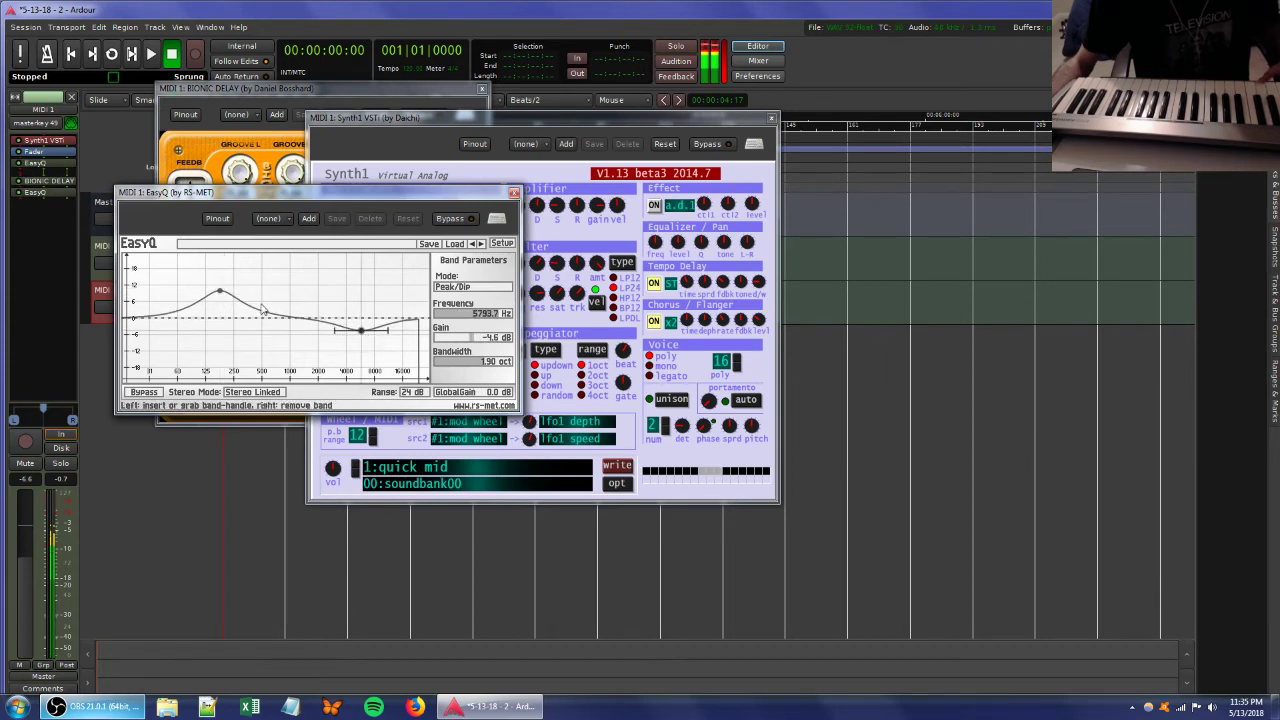
{"action": "left_click", "coordinate": [269, 300]}
{"action": "left_click_drag", "start_coordinate": [270, 305], "coordinate": [285, 298]}
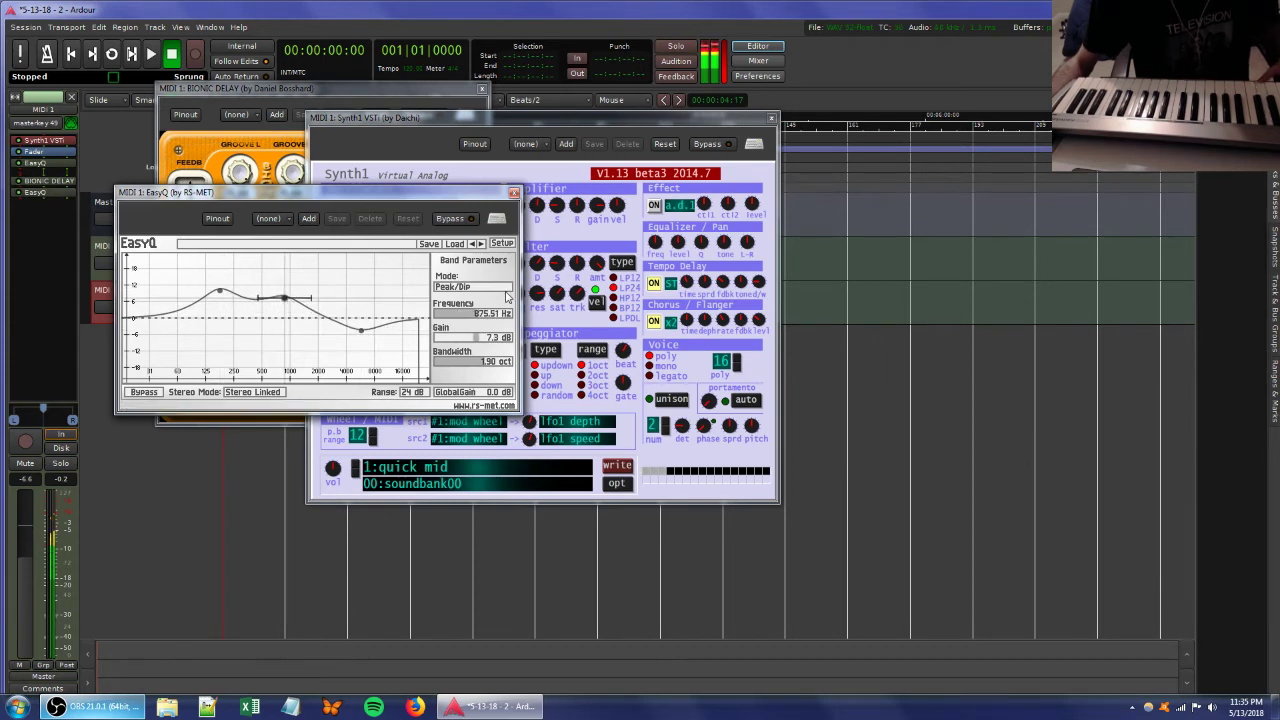
Adjust the filter saturation and filter envelope sustain in MIDI 1's Synth1.
{"action": "left_click", "coordinate": [557, 300]}
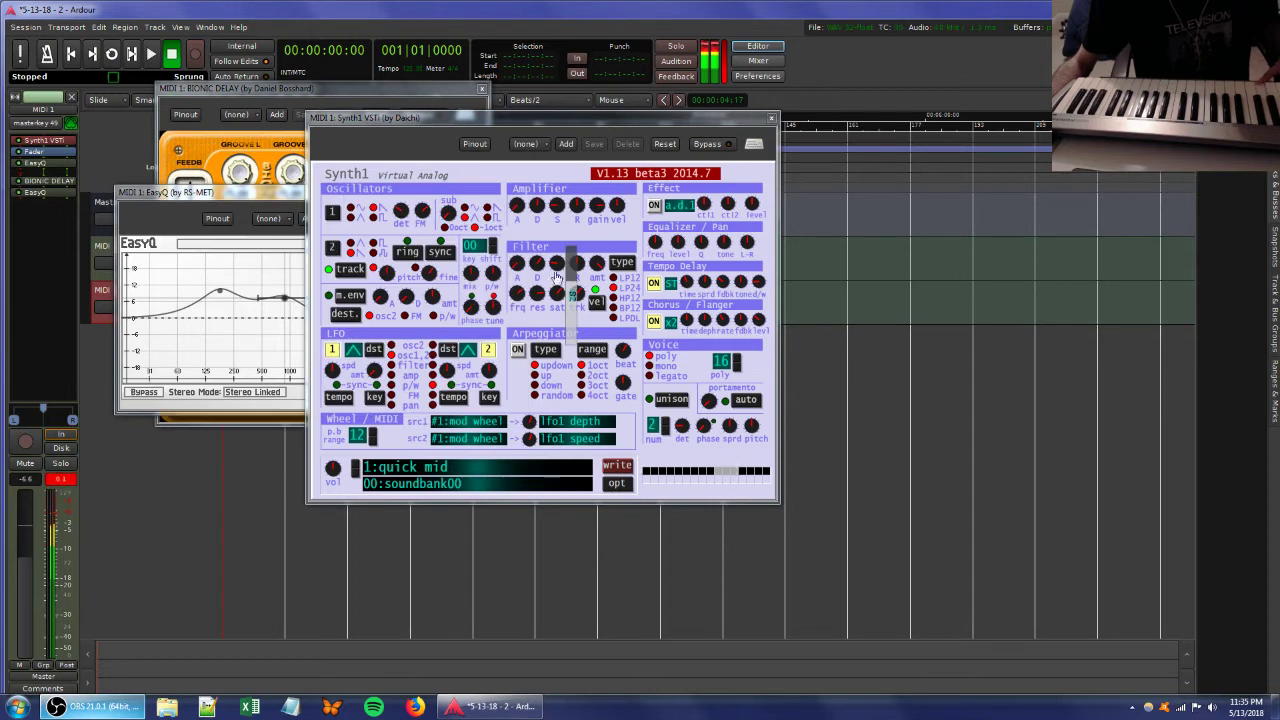
{"action": "left_click_drag", "start_coordinate": [557, 264], "coordinate": [557, 260]}
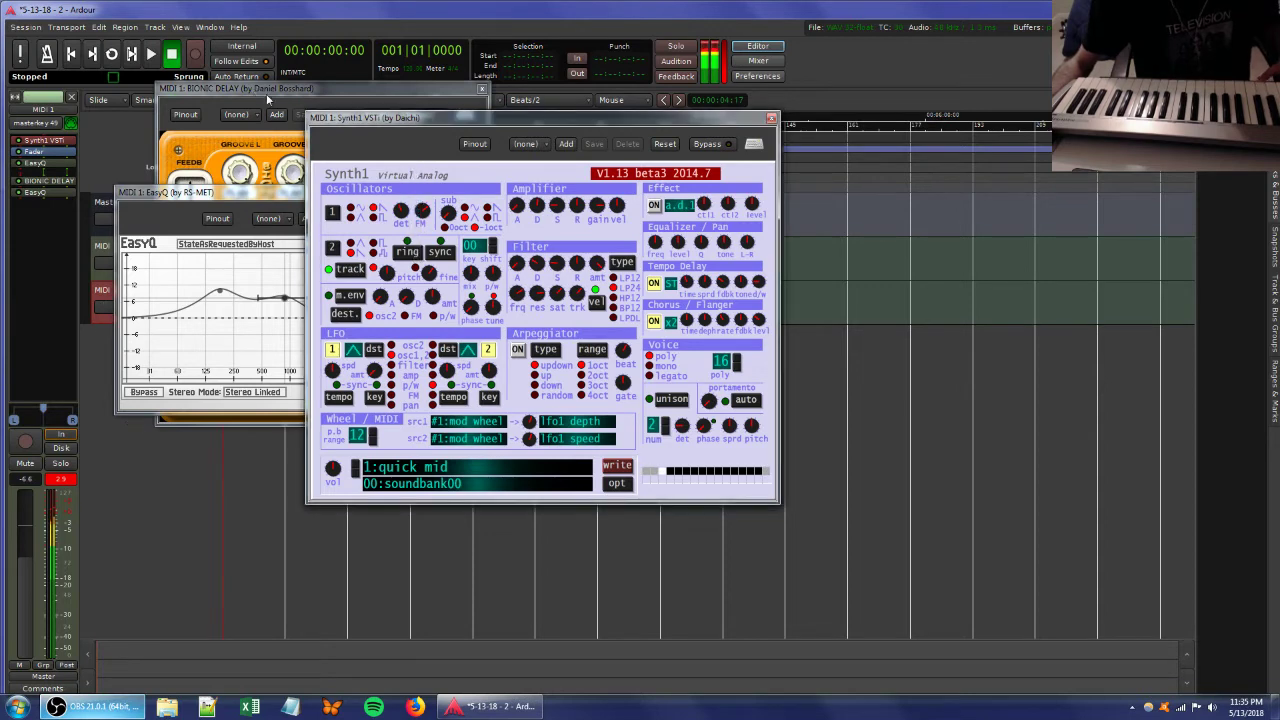
Add Ambience at the end of track MIDI 1's effects with its wet level at -7.0 dB, and adjust Synth1's filter saturation.
{"action": "right_click", "coordinate": [48, 228]}
{"action": "mouse_move", "coordinate": [100, 230]}
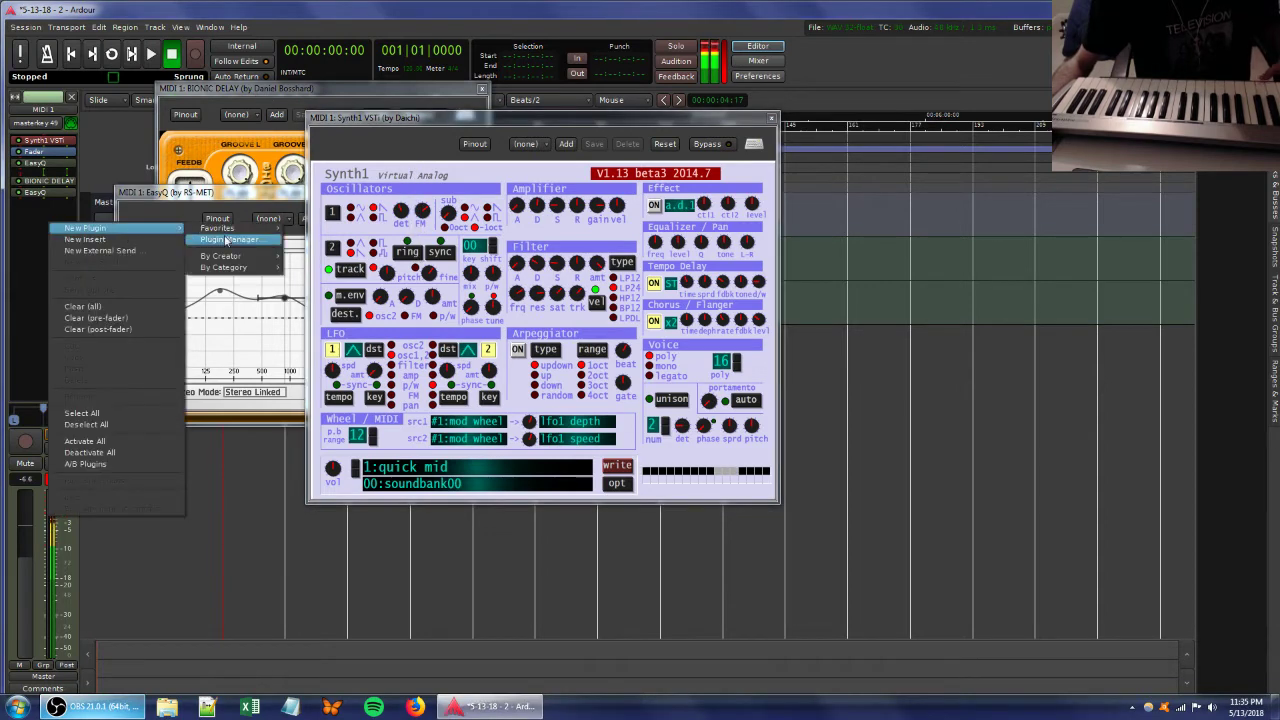
{"action": "mouse_move", "coordinate": [218, 228]}
{"action": "left_click", "coordinate": [320, 242]}
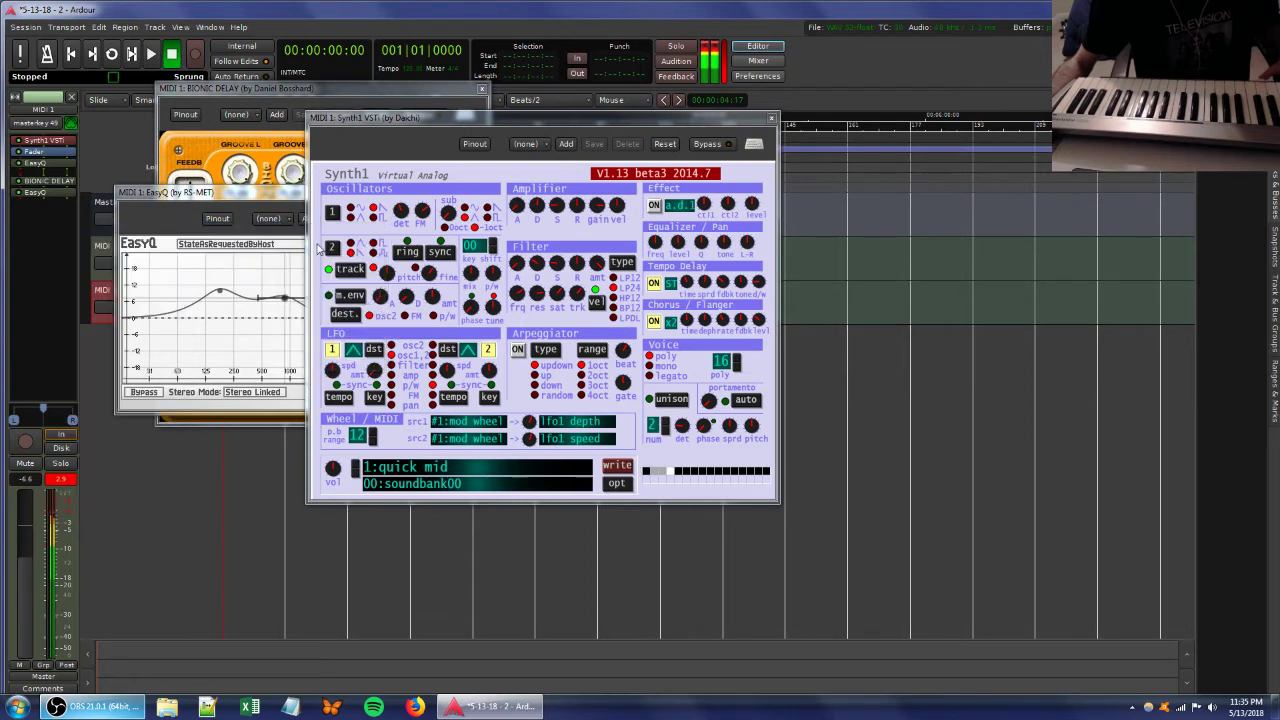
{"action": "mouse_move", "coordinate": [434, 390]}
{"action": "left_mouse_down"}
{"action": "mouse_move", "coordinate": [410, 390]}
{"action": "mouse_move", "coordinate": [422, 388]}
{"action": "left_mouse_up"}
{"action": "mouse_move", "coordinate": [572, 263]}
{"action": "left_mouse_down"}
{"action": "mouse_move", "coordinate": [572, 305]}
{"action": "mouse_move", "coordinate": [577, 280]}
{"action": "left_mouse_up"}
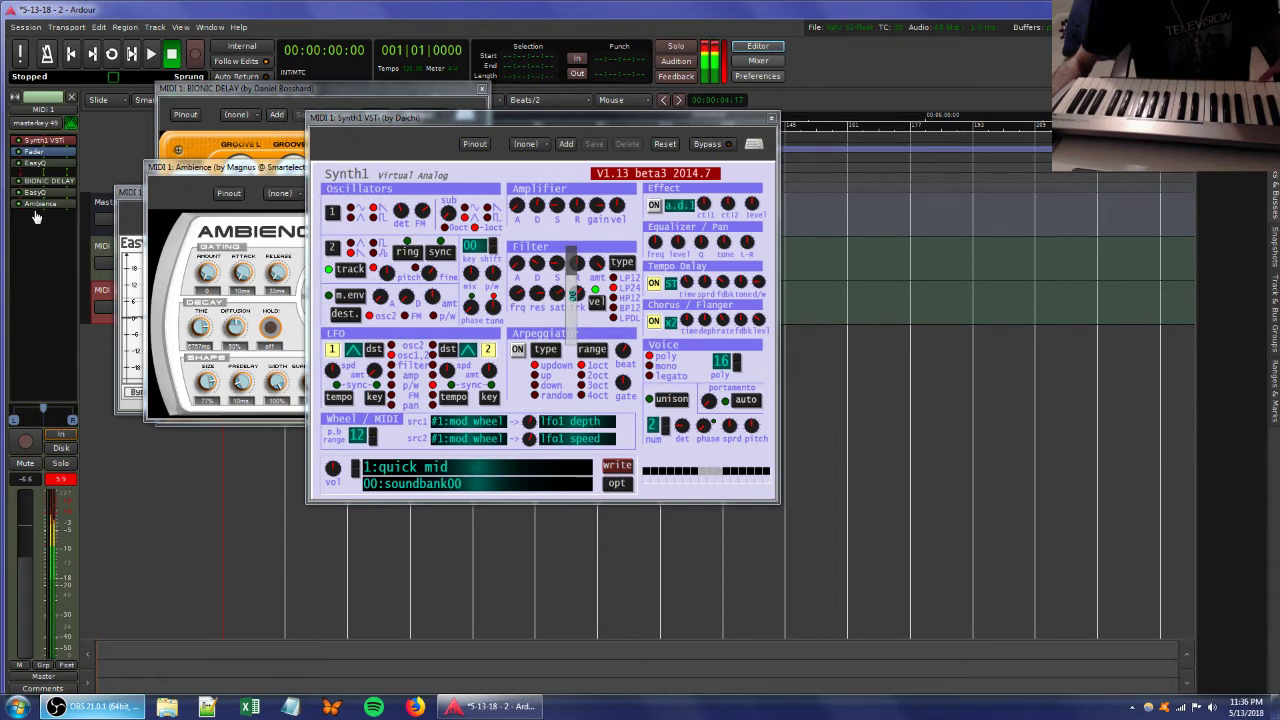
Add DensitymkII to track MIDI 1 and reorder the effects so it directly follows the fader and Ambience comes after BIONIC DELAY.
{"action": "left_click_drag", "start_coordinate": [43, 181], "coordinate": [47, 226]}
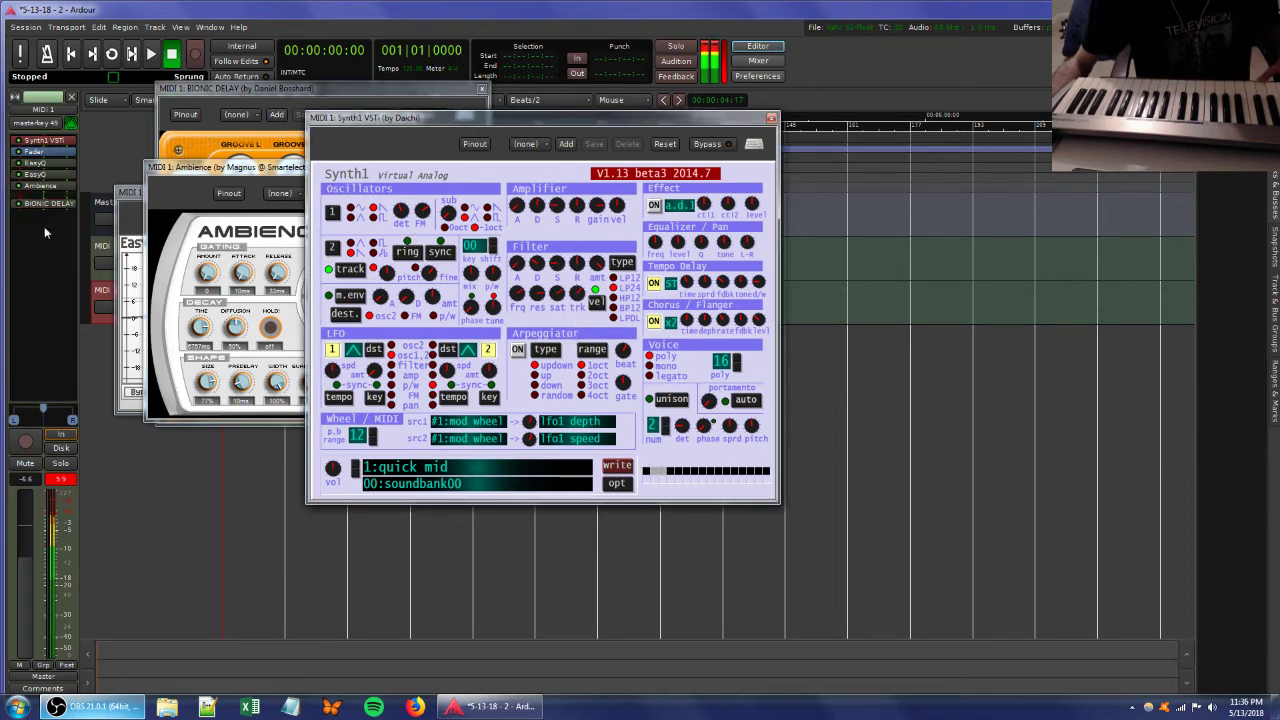
{"action": "right_click", "coordinate": [42, 226]}
{"action": "mouse_move", "coordinate": [41, 226]}
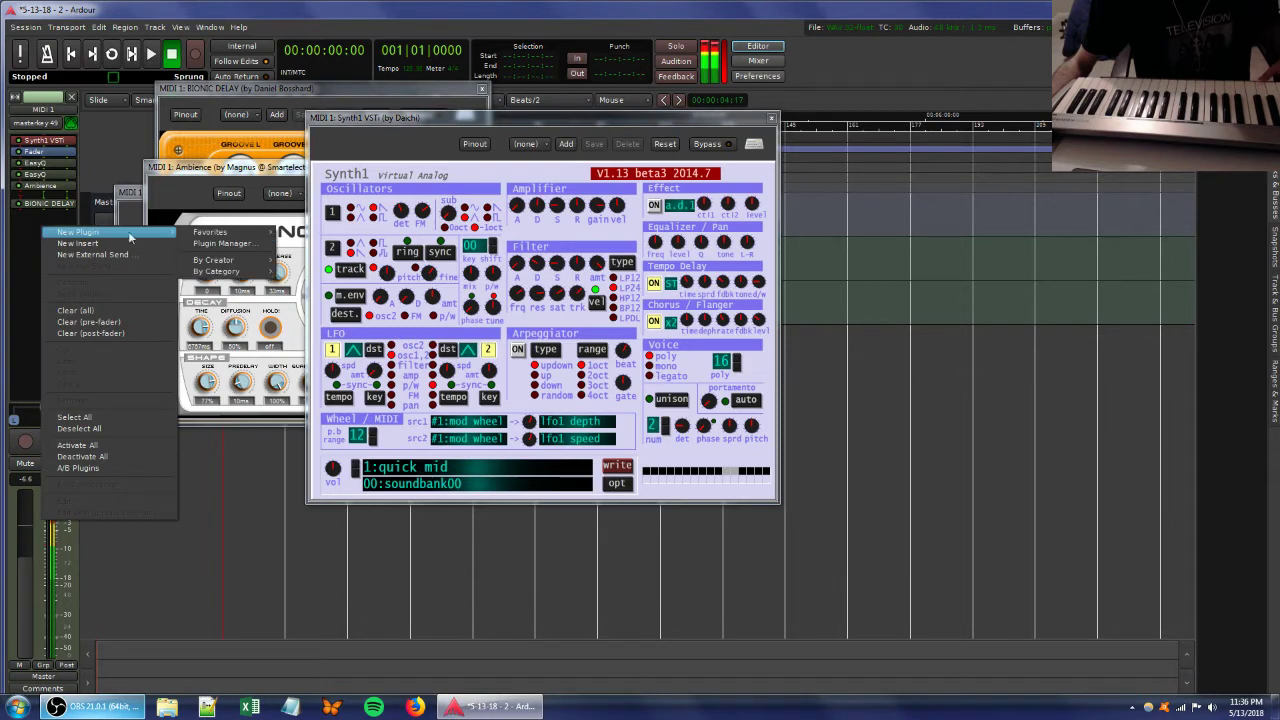
{"action": "mouse_move", "coordinate": [210, 232]}
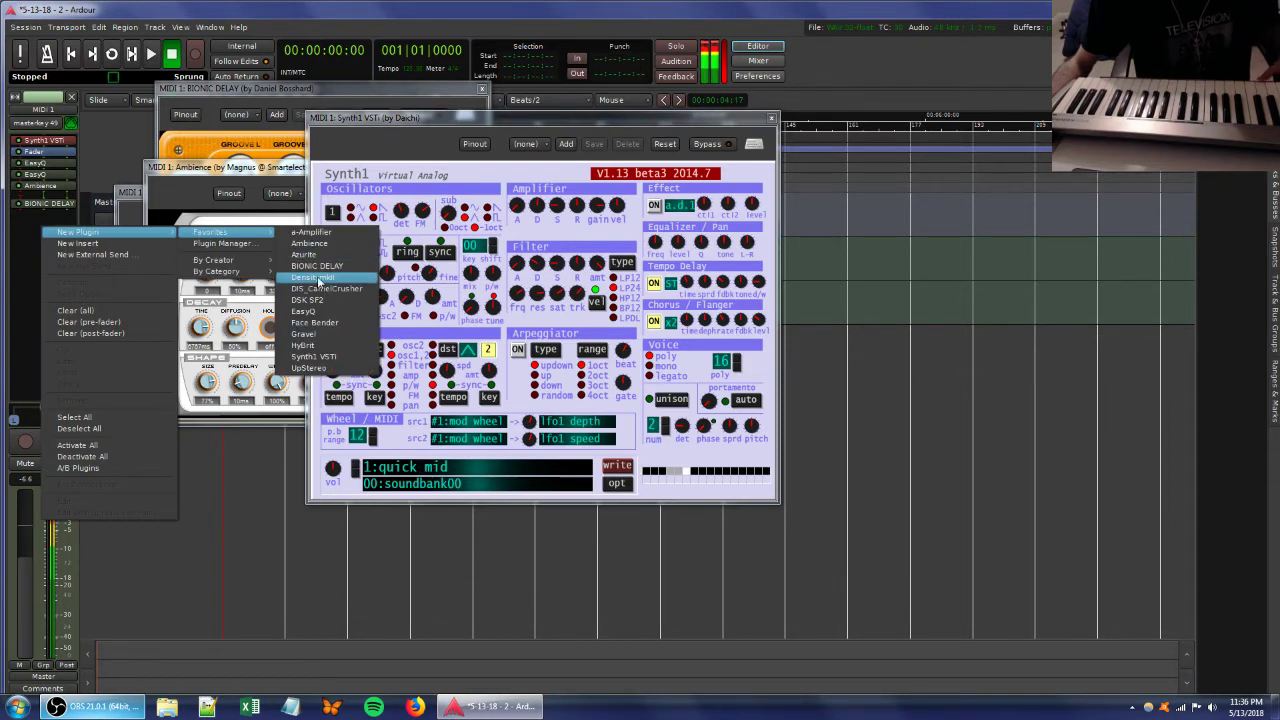
{"action": "left_click", "coordinate": [312, 277]}
{"action": "left_click_drag", "start_coordinate": [86, 151], "coordinate": [308, 209]}
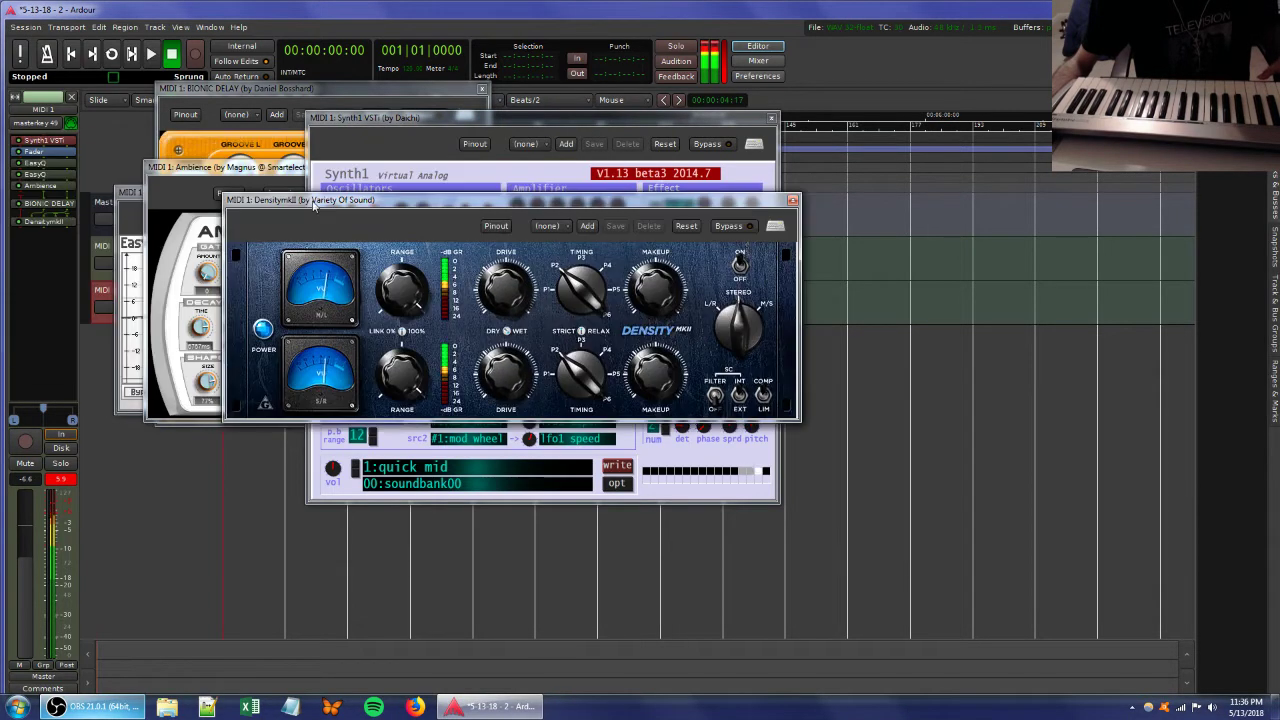
{"action": "left_click_drag", "start_coordinate": [41, 154], "coordinate": [40, 226]}
Reduce the wet level of Ambience on track MIDI 1 to -17.8 dB.
{"action": "left_click", "coordinate": [221, 170]}
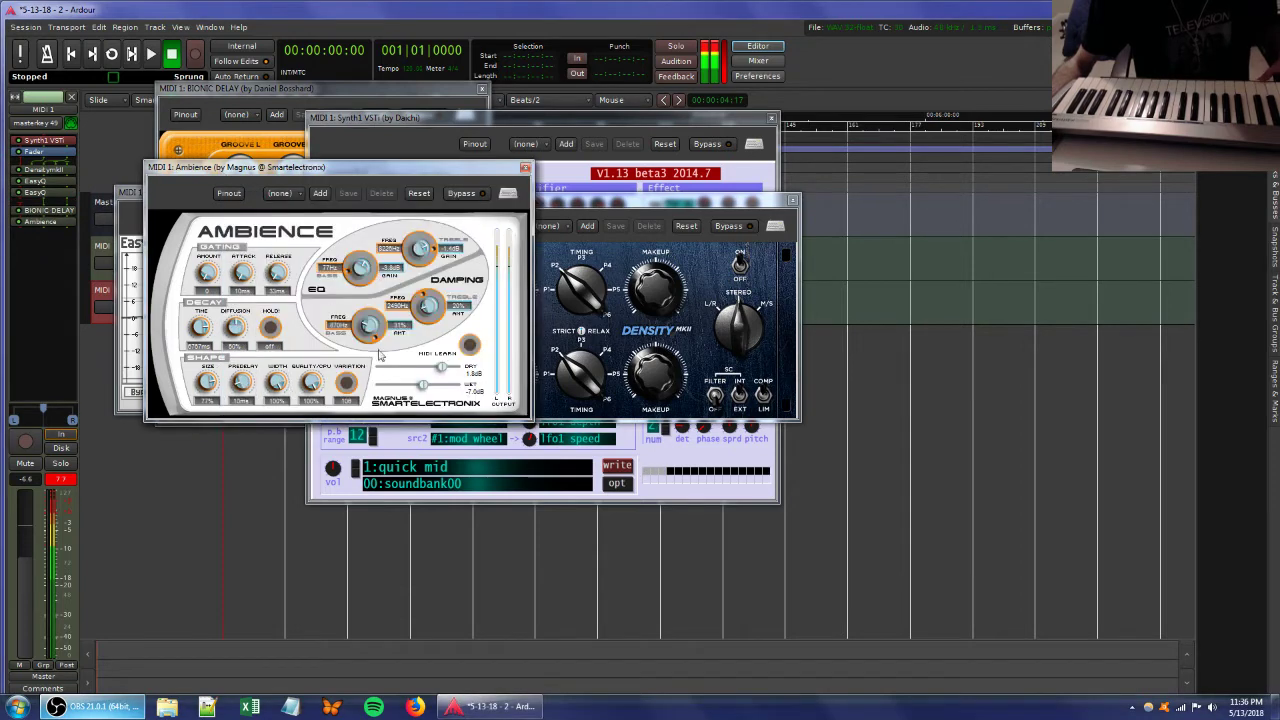
{"action": "left_click_drag", "start_coordinate": [413, 386], "coordinate": [404, 385]}
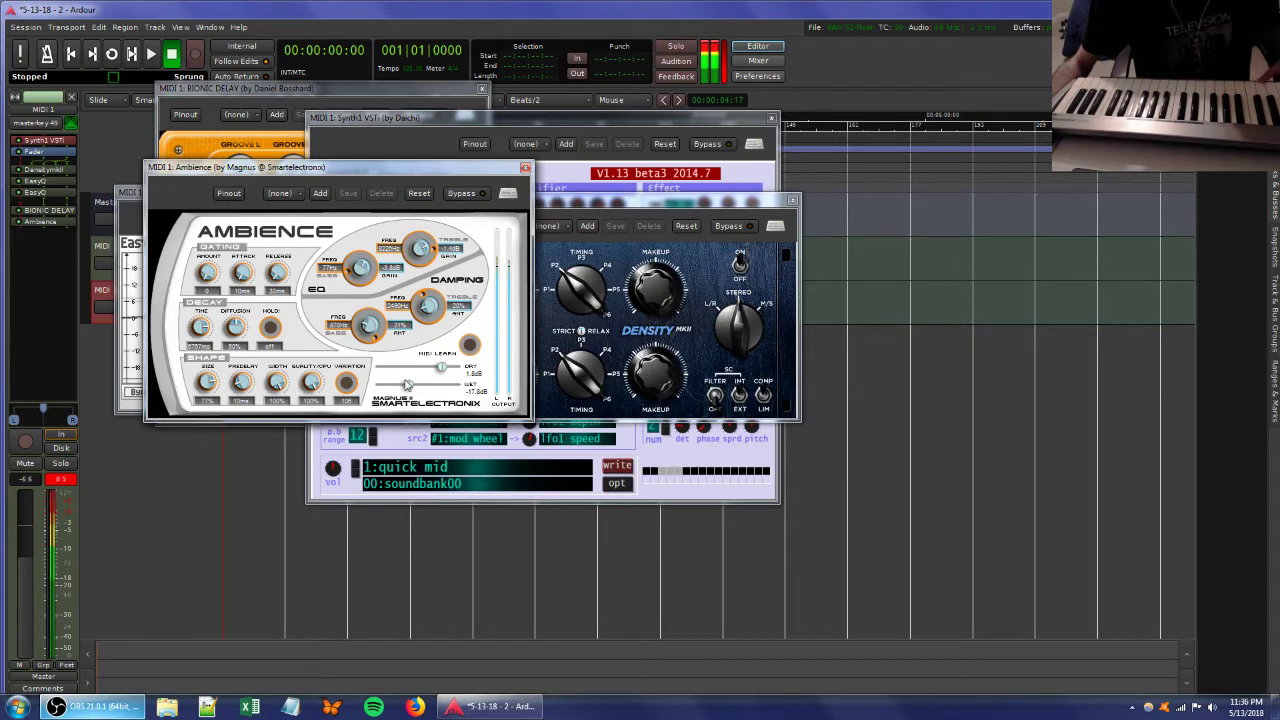
Add a second DensitymkII after Ambience on track MIDI 1 and bring the Synth1 window back to the front.
{"action": "right_click", "coordinate": [33, 251]}
{"action": "mouse_move", "coordinate": [150, 258]}
{"action": "mouse_move", "coordinate": [226, 258]}
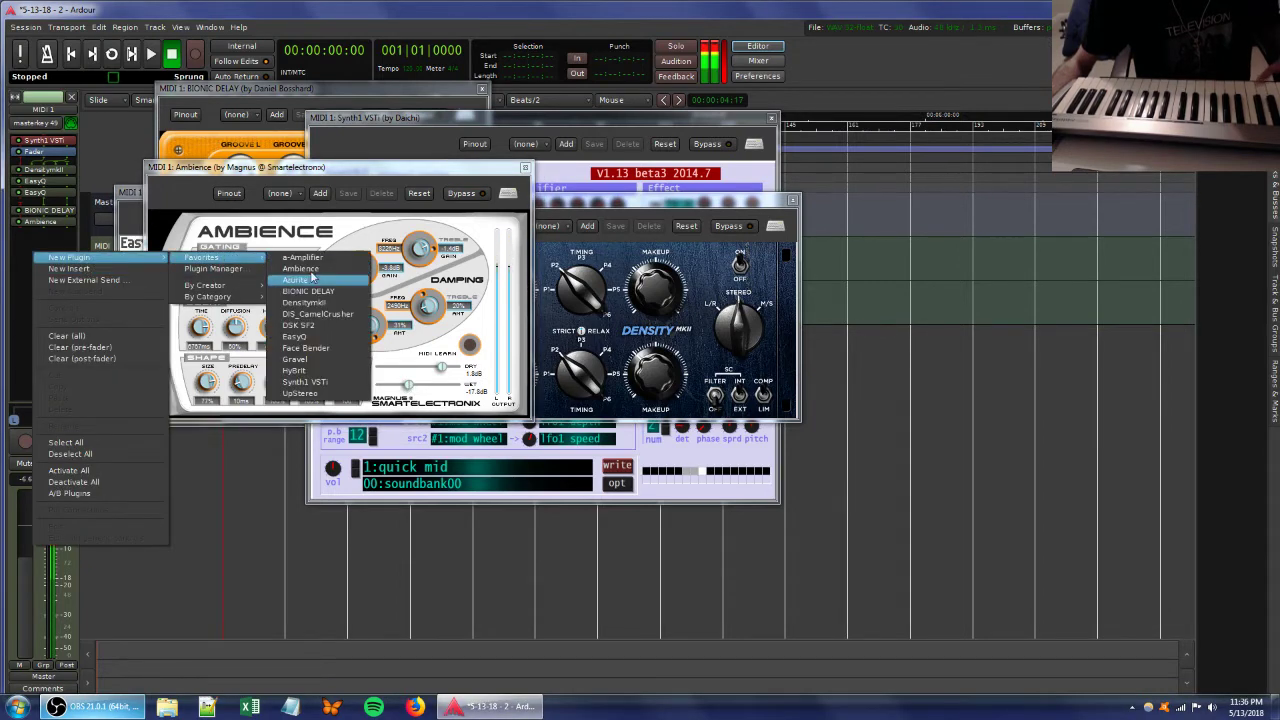
{"action": "left_click", "coordinate": [320, 305]}
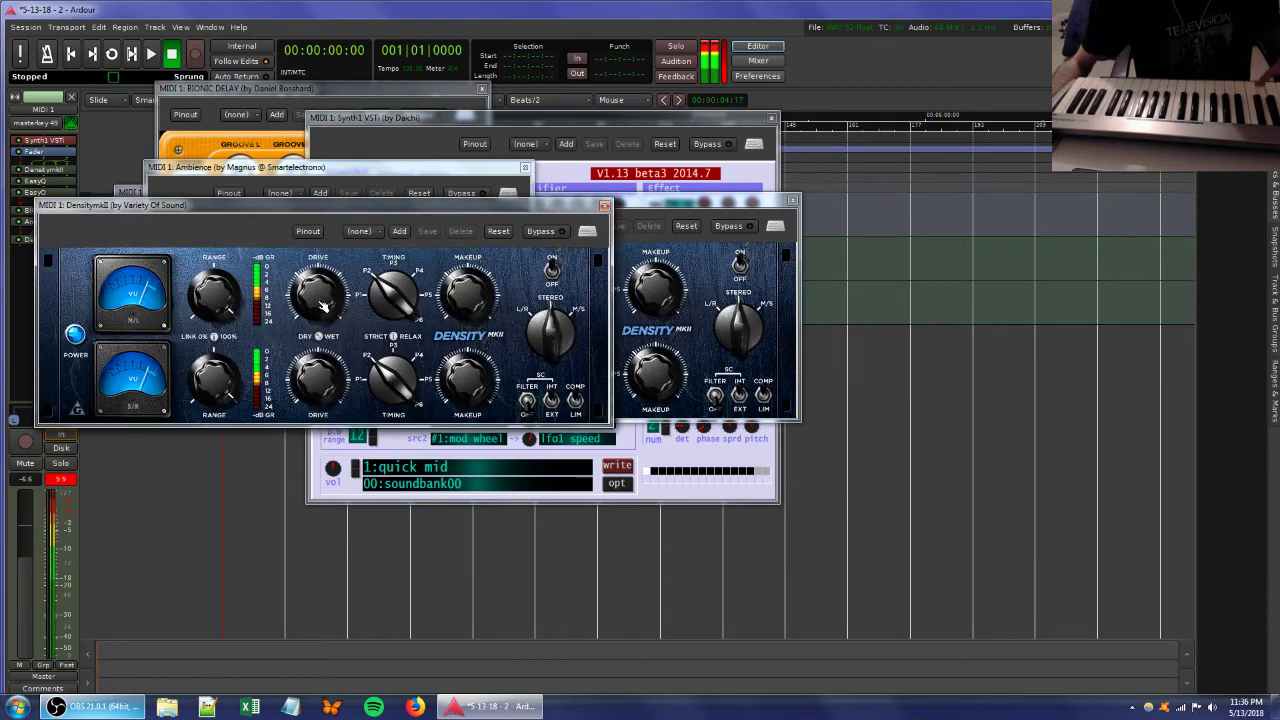
{"action": "left_click", "coordinate": [443, 127]}
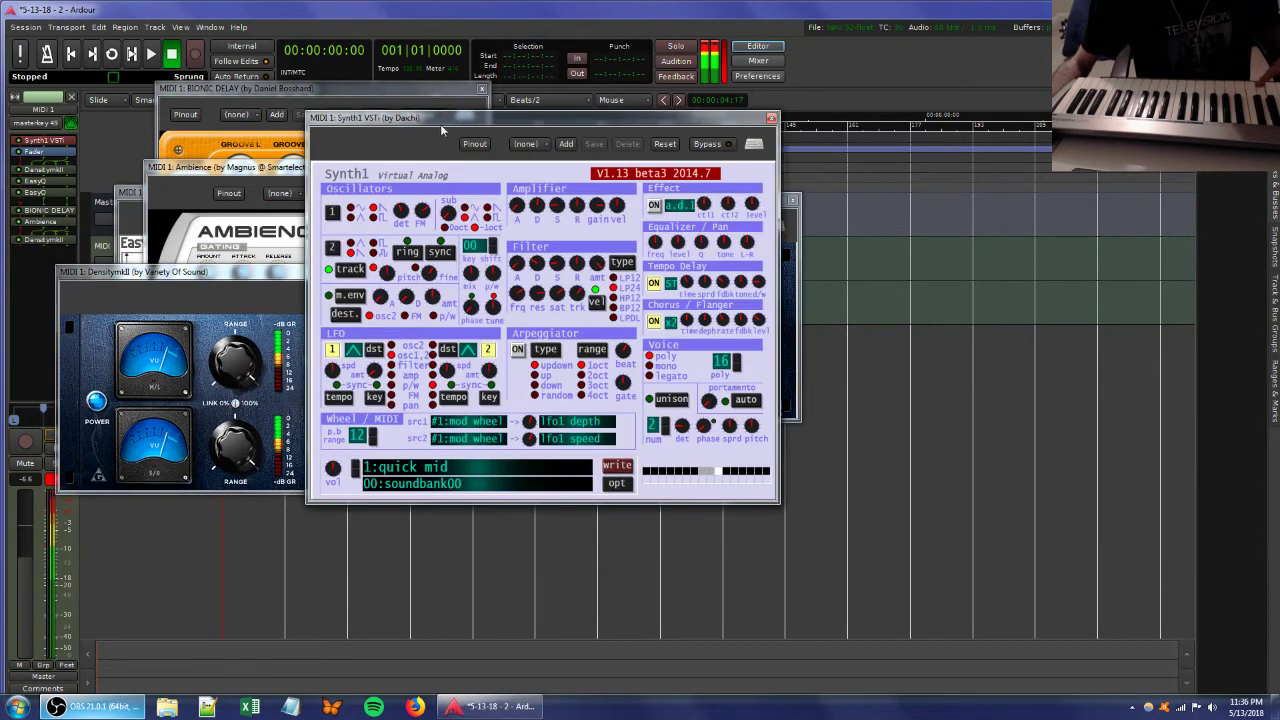
Adjust Synth1's filter saturation and add EasyQ at the end of track MIDI 1, boosting 5.6 dB at 2346.7 Hz and 3.4 dB at 8316.8 Hz.
{"action": "mouse_move", "coordinate": [552, 267]}
{"action": "left_mouse_down"}
{"action": "mouse_move", "coordinate": [553, 297]}
{"action": "mouse_move", "coordinate": [539, 300]}
{"action": "mouse_move", "coordinate": [554, 268]}
{"action": "left_mouse_up"}
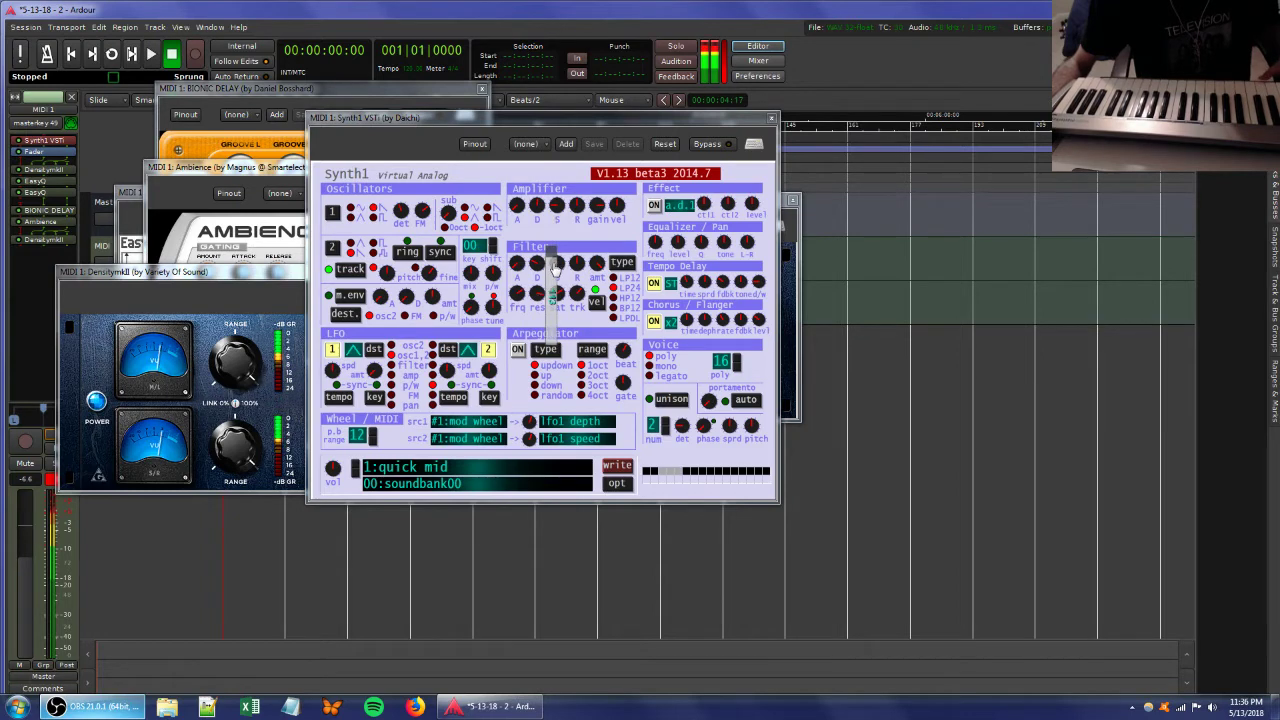
{"action": "right_click", "coordinate": [36, 264]}
{"action": "mouse_move", "coordinate": [55, 268]}
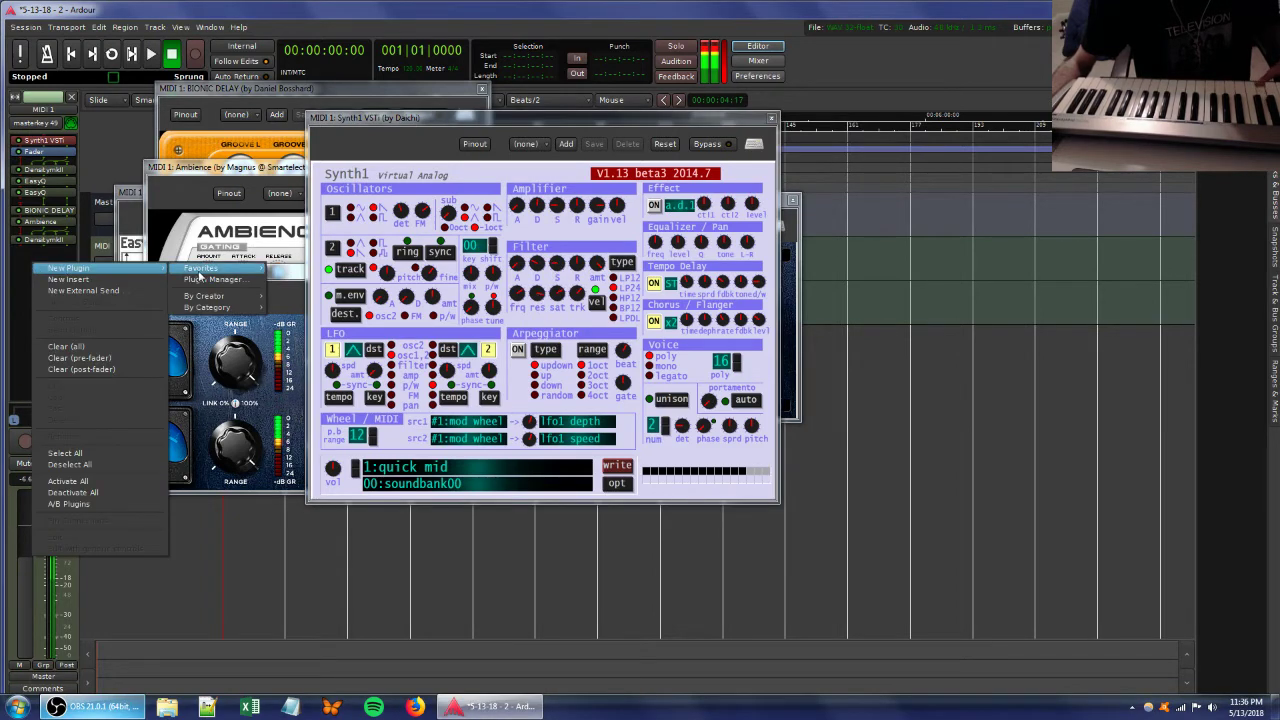
{"action": "mouse_move", "coordinate": [215, 268]}
{"action": "left_click", "coordinate": [309, 349]}
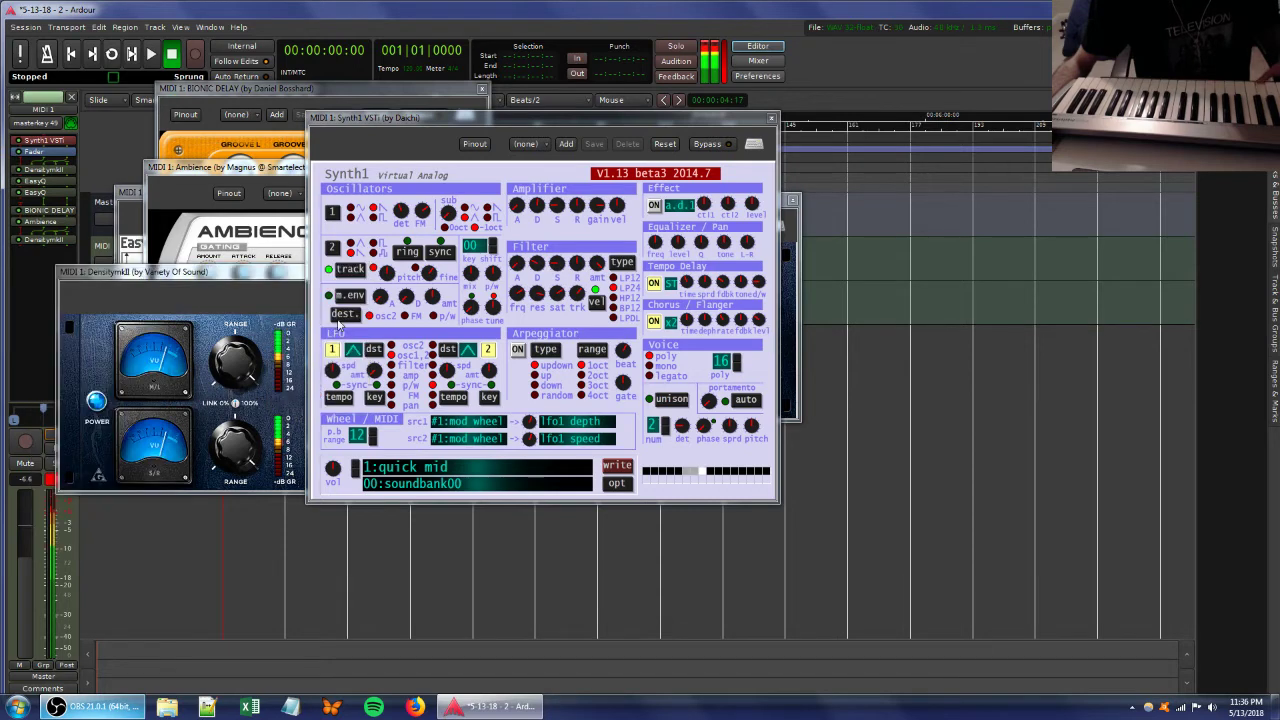
{"action": "left_click_drag", "start_coordinate": [343, 337], "coordinate": [349, 337]}
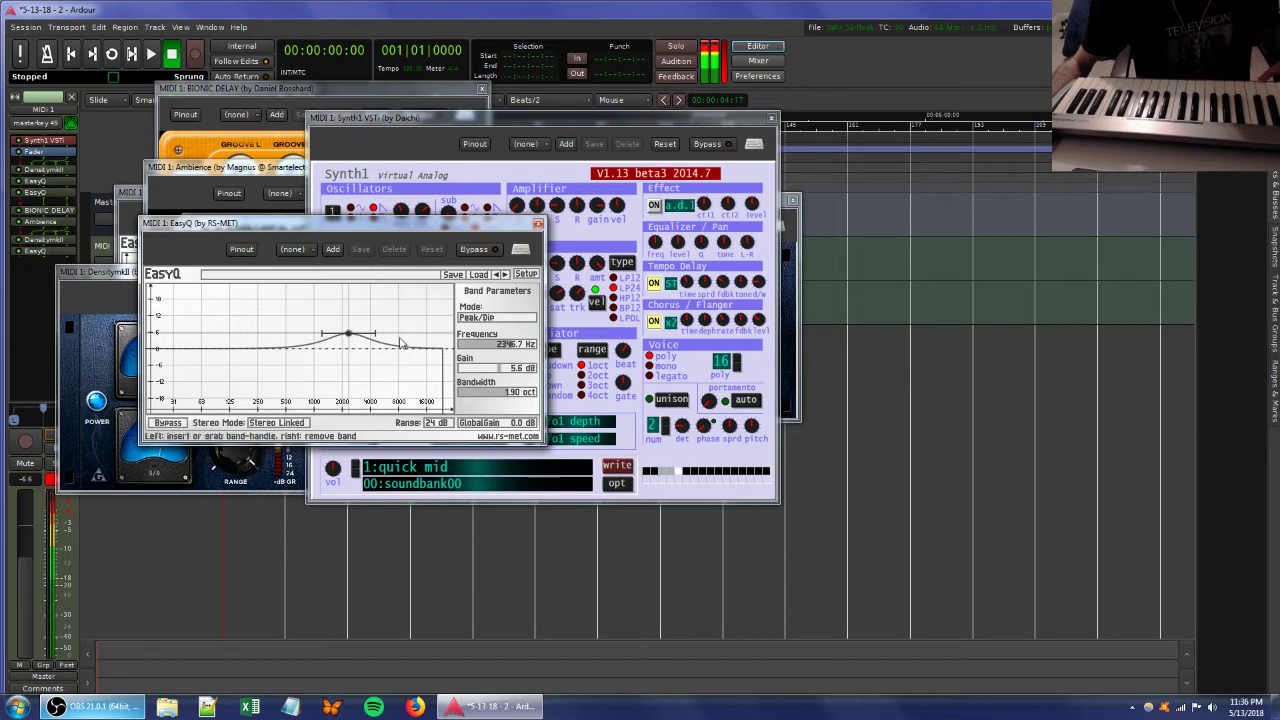
{"action": "left_click_drag", "start_coordinate": [401, 343], "coordinate": [400, 345]}
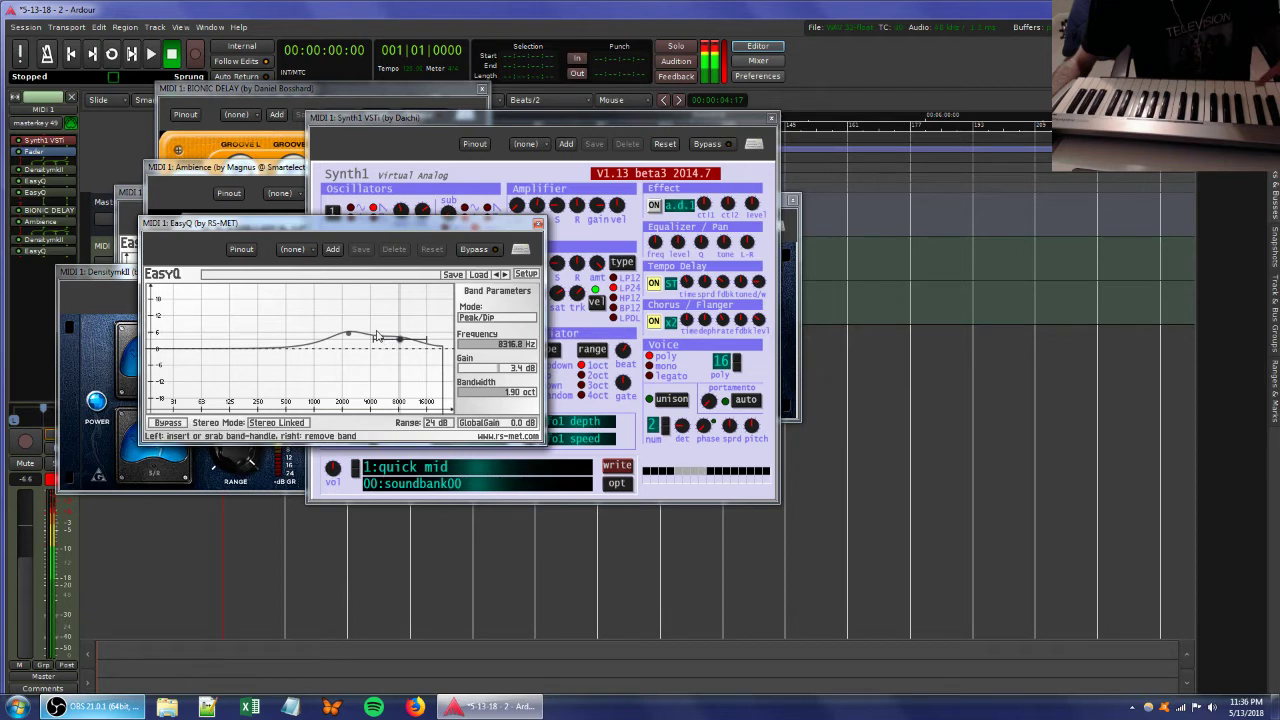
Adjust Synth1's filter envelope sustain and add another EasyQ ending track MIDI 1's chain, with boosts just above 4 kHz and at 2425.1 Hz (3.2 dB).
{"action": "left_click", "coordinate": [493, 135]}
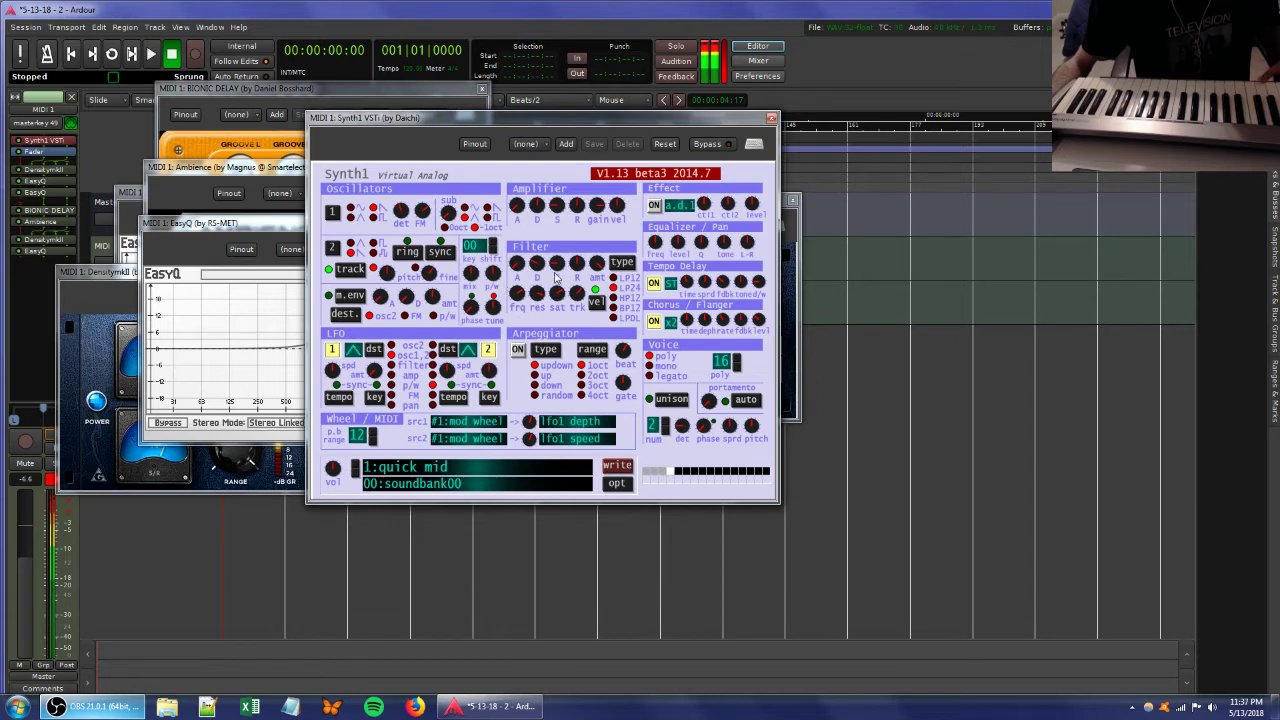
{"action": "left_click_drag", "start_coordinate": [576, 263], "coordinate": [549, 291]}
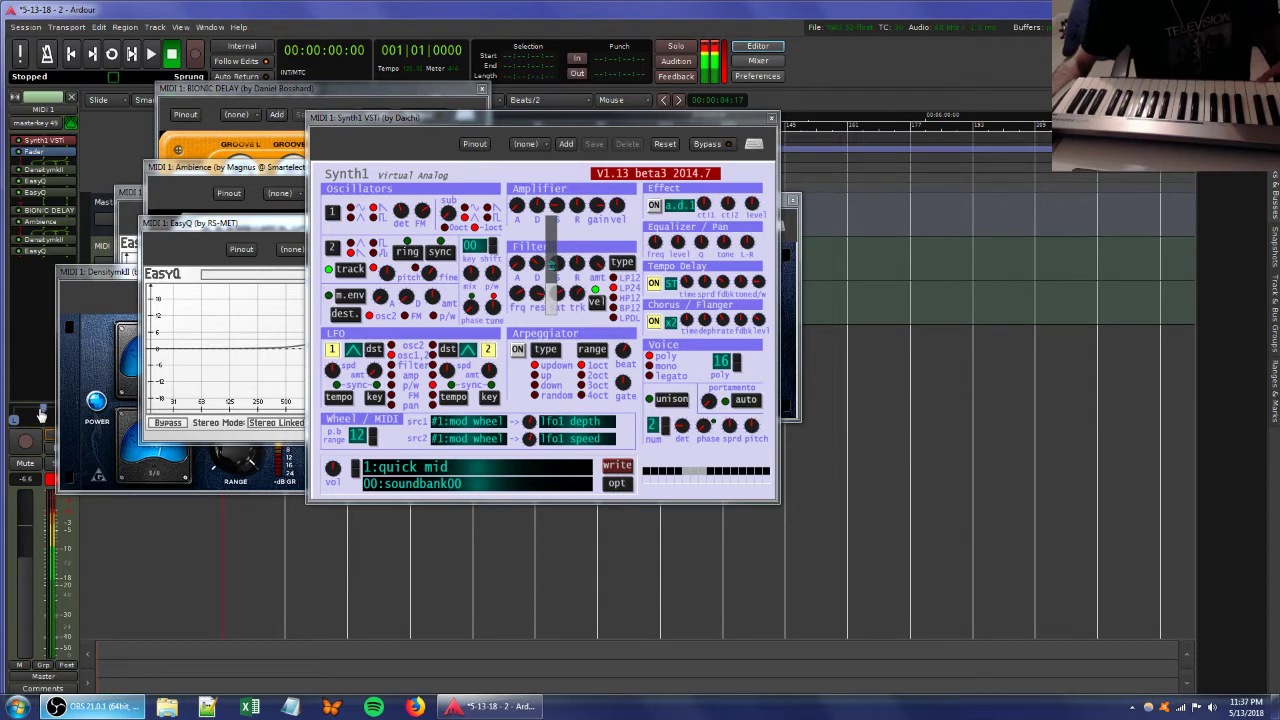
{"action": "right_click", "coordinate": [28, 293]}
{"action": "mouse_move", "coordinate": [133, 295]}
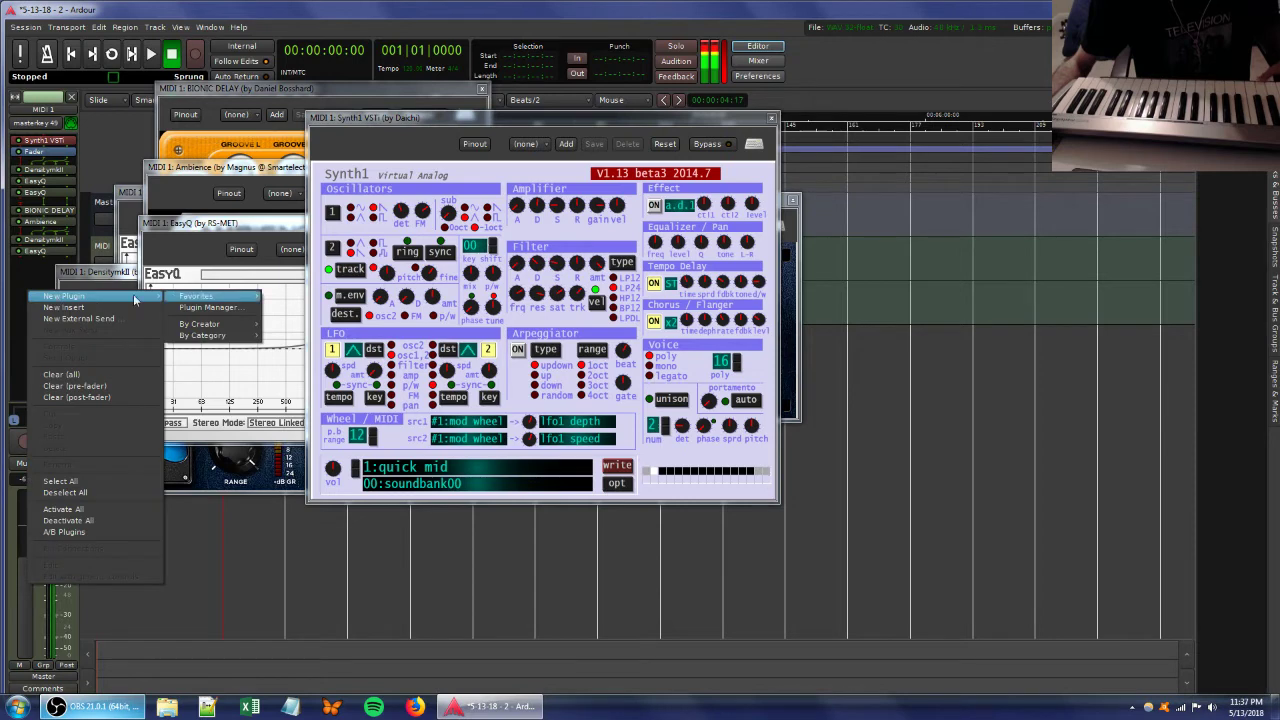
{"action": "mouse_move", "coordinate": [200, 296]}
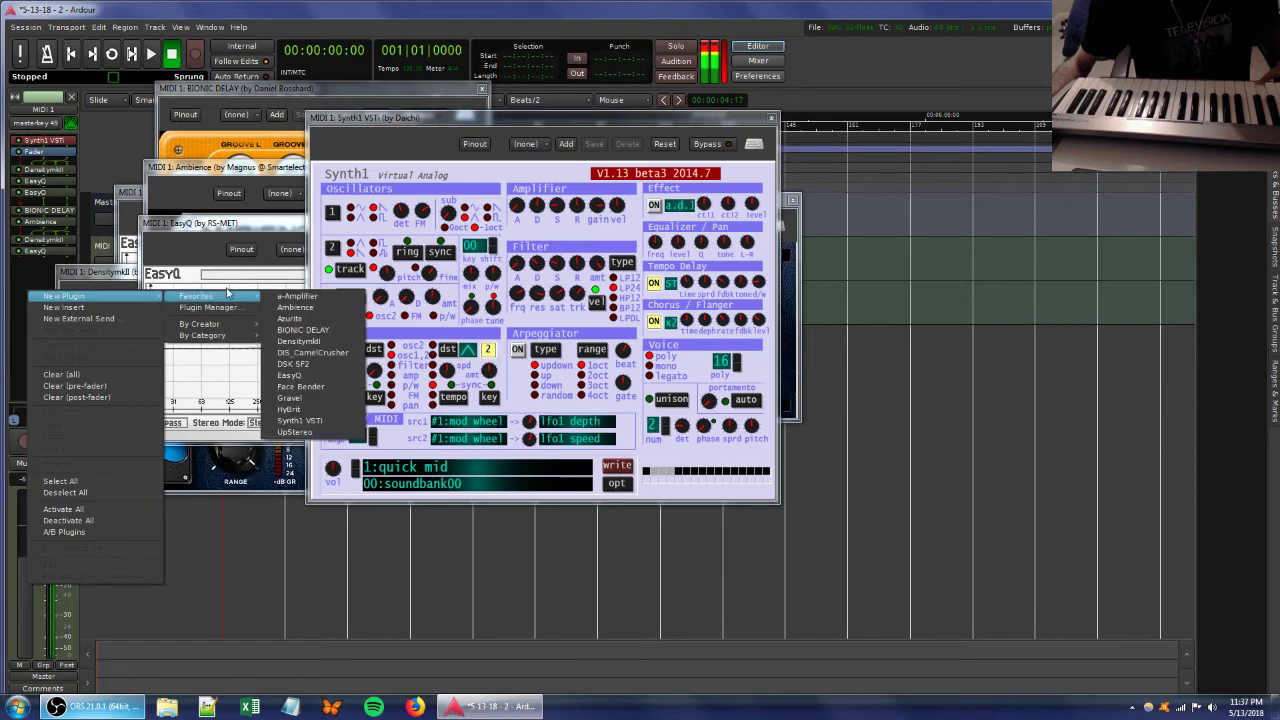
{"action": "left_click", "coordinate": [290, 375]}
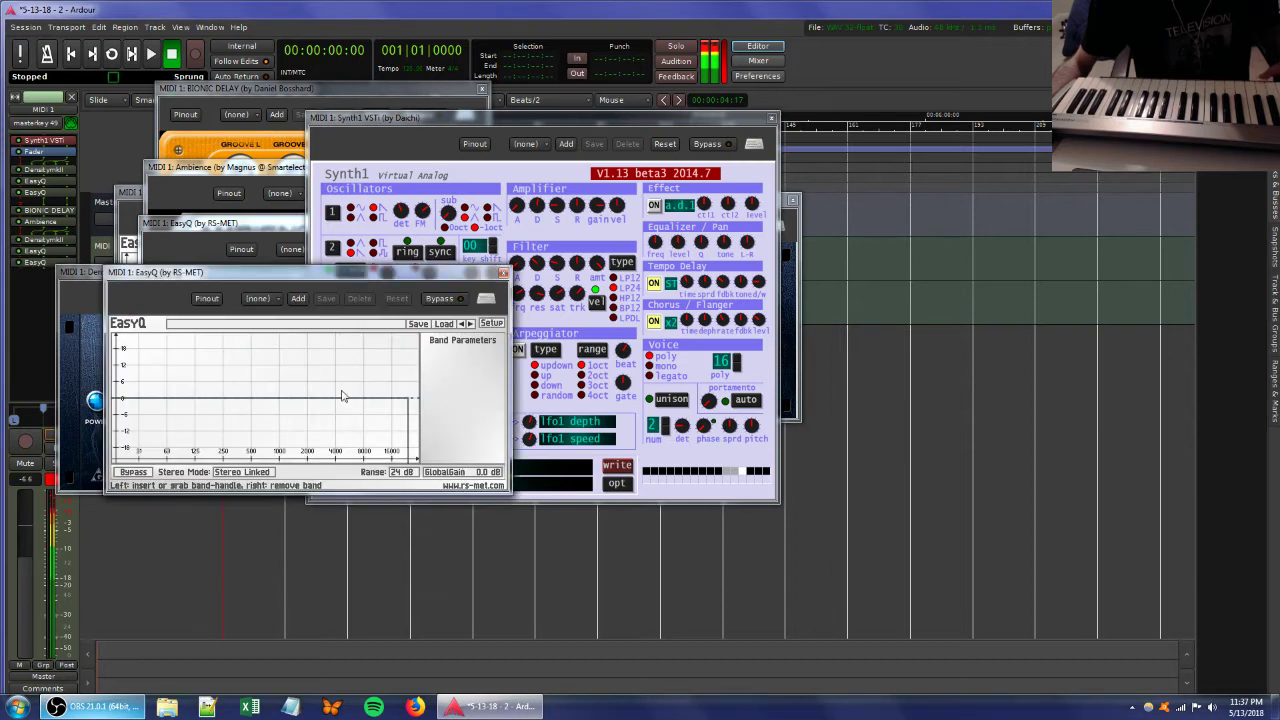
{"action": "mouse_move", "coordinate": [342, 397]}
{"action": "left_mouse_down"}
{"action": "mouse_move", "coordinate": [365, 391]}
{"action": "mouse_move", "coordinate": [331, 399]}
{"action": "mouse_move", "coordinate": [300, 386]}
{"action": "mouse_move", "coordinate": [317, 394]}
{"action": "left_mouse_up"}
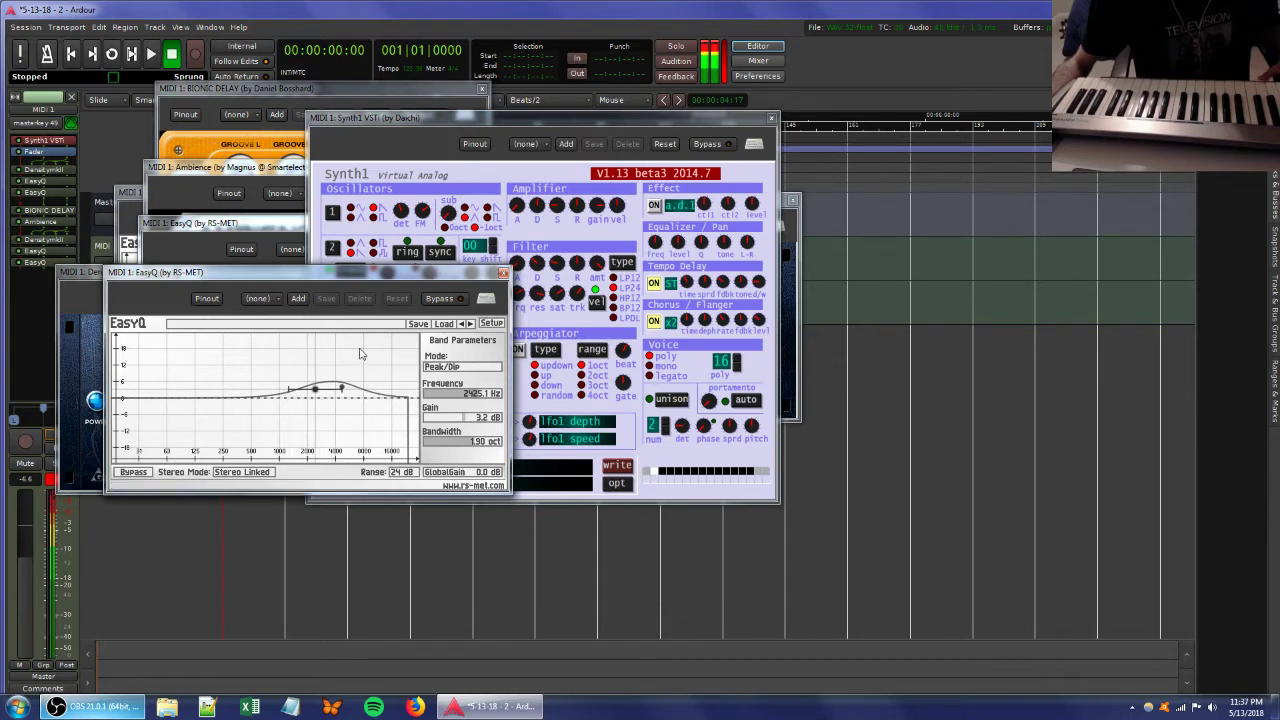
Adjust Synth1's filter resonance and set BIONIC DELAY's mix to 41.50 on track MIDI 1.
{"action": "left_click", "coordinate": [616, 117]}
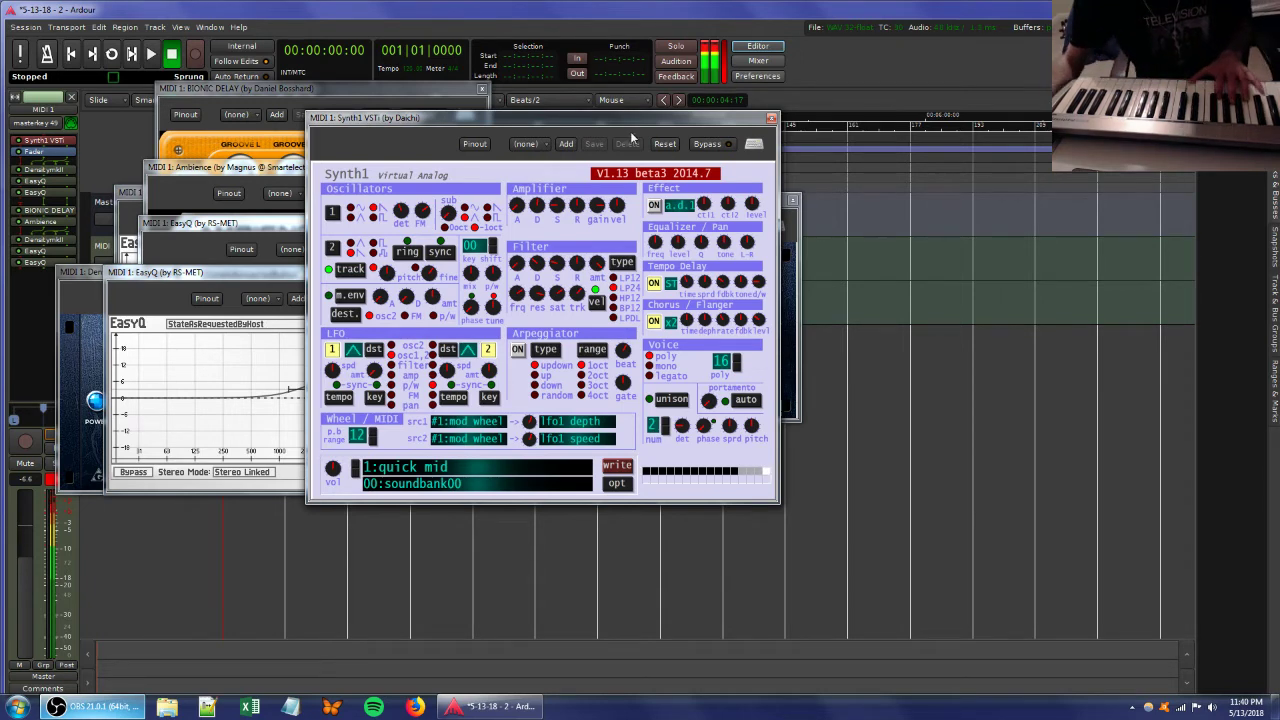
{"action": "mouse_move", "coordinate": [532, 295]}
{"action": "left_mouse_down"}
{"action": "mouse_move", "coordinate": [532, 281]}
{"action": "mouse_move", "coordinate": [528, 316]}
{"action": "left_mouse_up"}
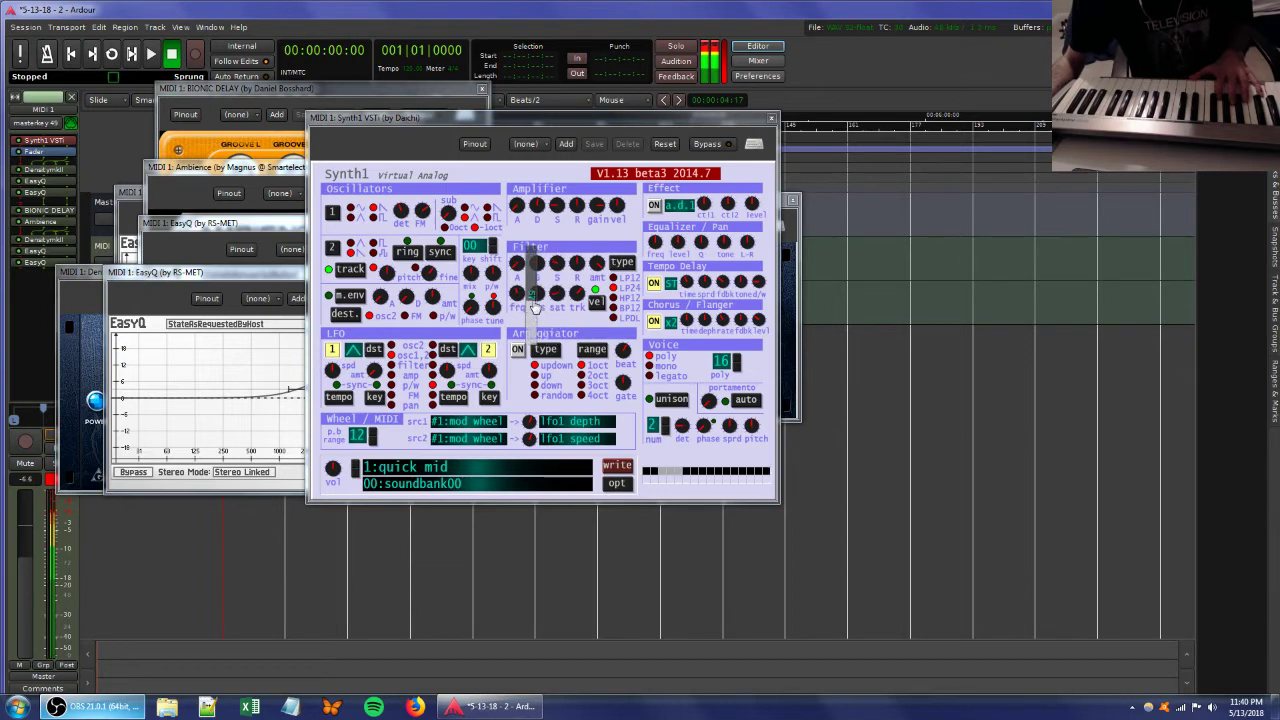
{"action": "left_click", "coordinate": [262, 92]}
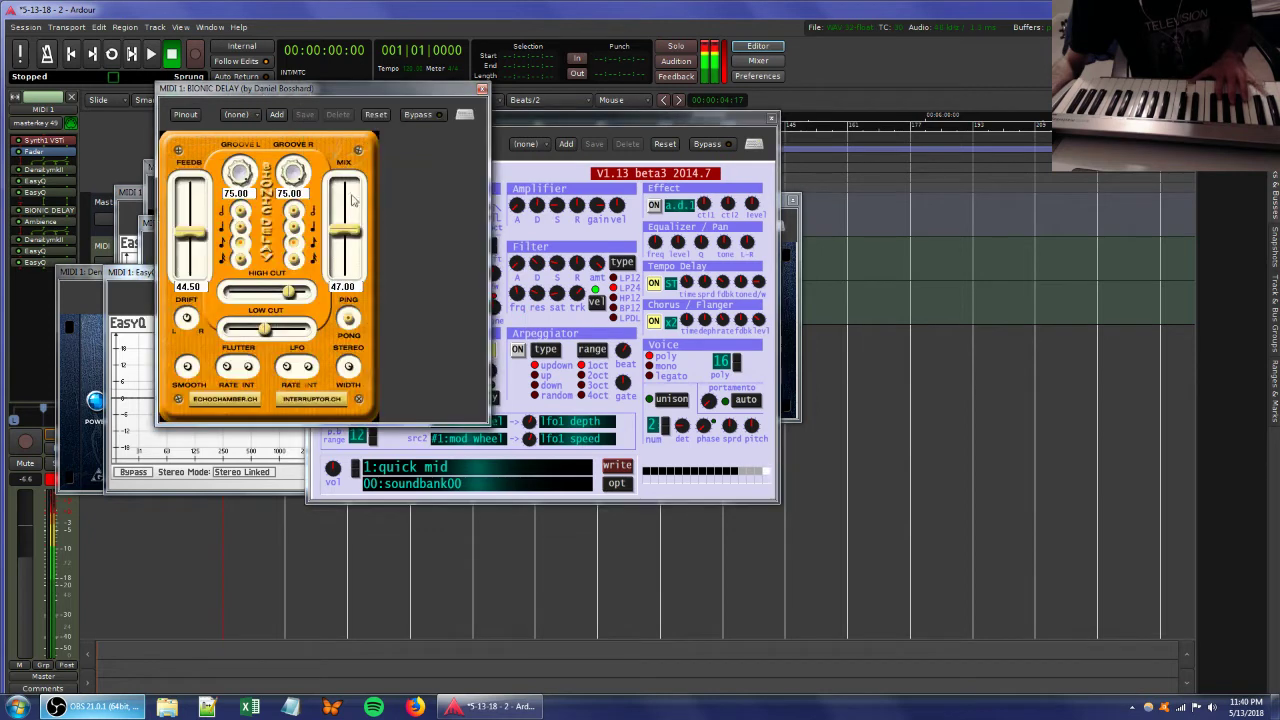
{"action": "left_click_drag", "start_coordinate": [350, 240], "coordinate": [350, 224]}
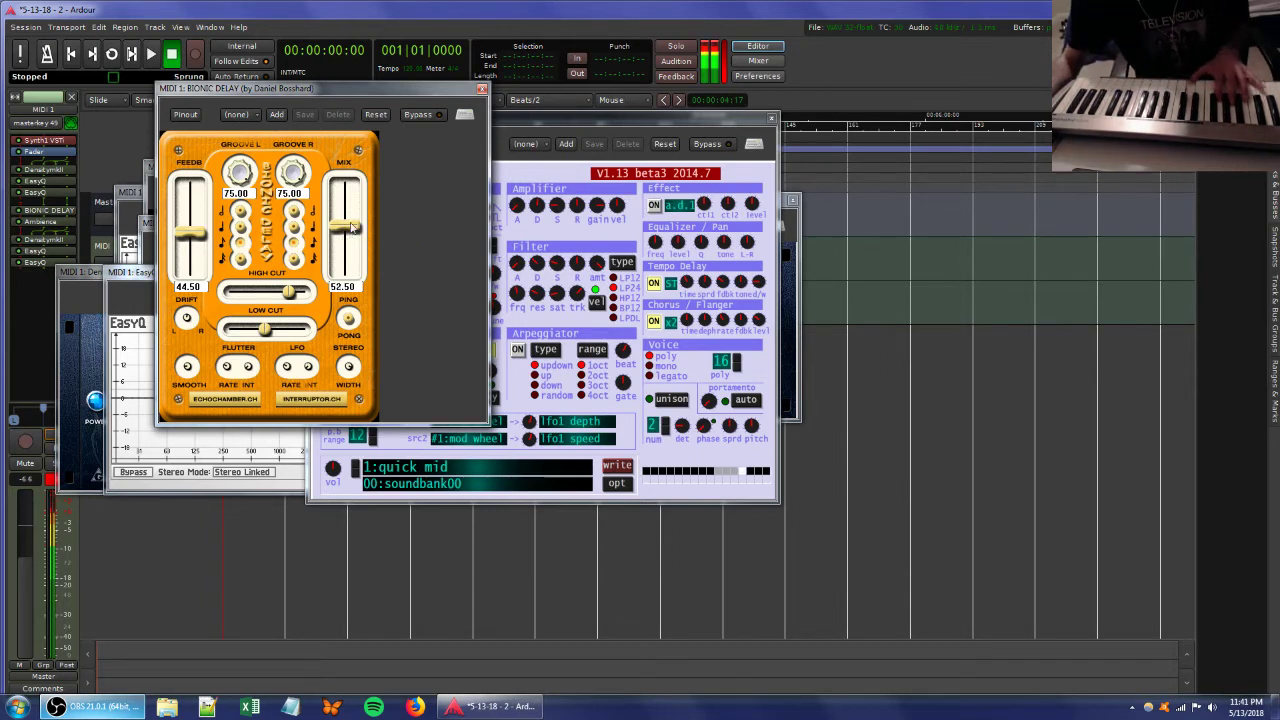
{"action": "left_click_drag", "start_coordinate": [341, 228], "coordinate": [352, 252]}
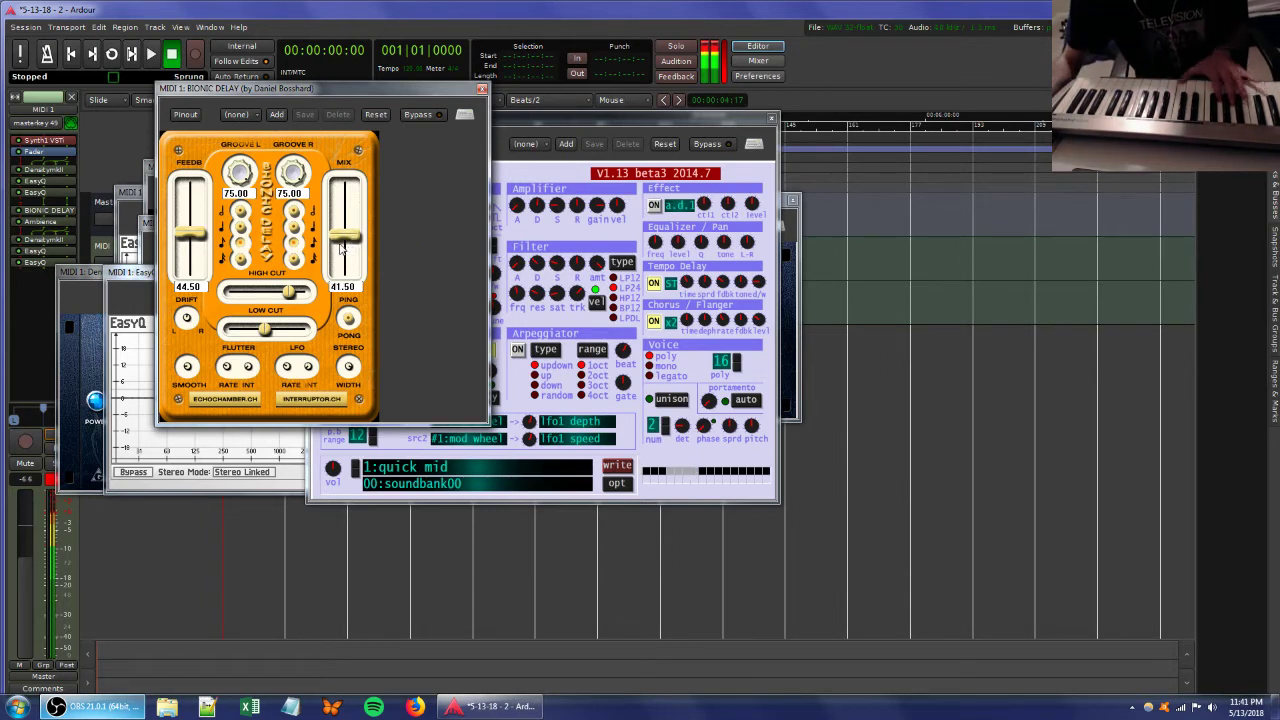
Refine Synth1's filter resonance and saturation and adjust the oscillator FM amount.
{"action": "left_click", "coordinate": [512, 297]}
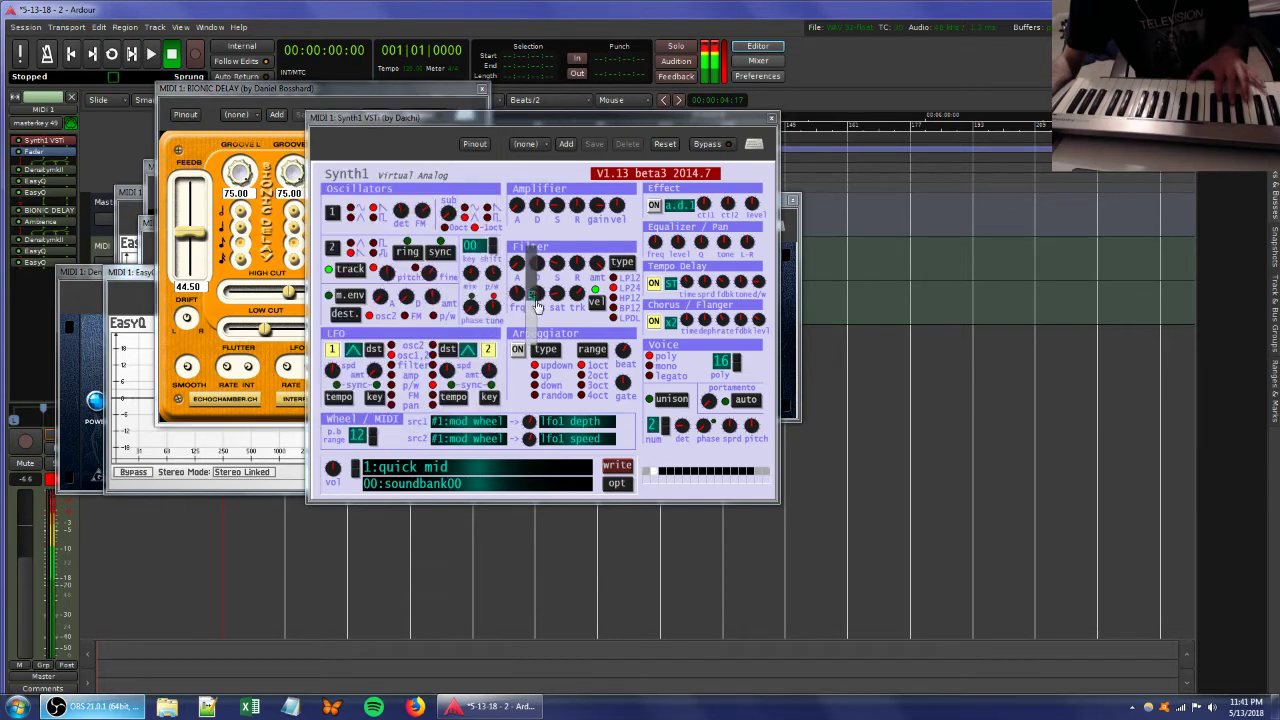
{"action": "left_click_drag", "start_coordinate": [532, 295], "coordinate": [541, 298]}
{"action": "mouse_move", "coordinate": [551, 296]}
{"action": "left_mouse_down"}
{"action": "mouse_move", "coordinate": [554, 315]}
{"action": "mouse_move", "coordinate": [552, 296]}
{"action": "left_mouse_up"}
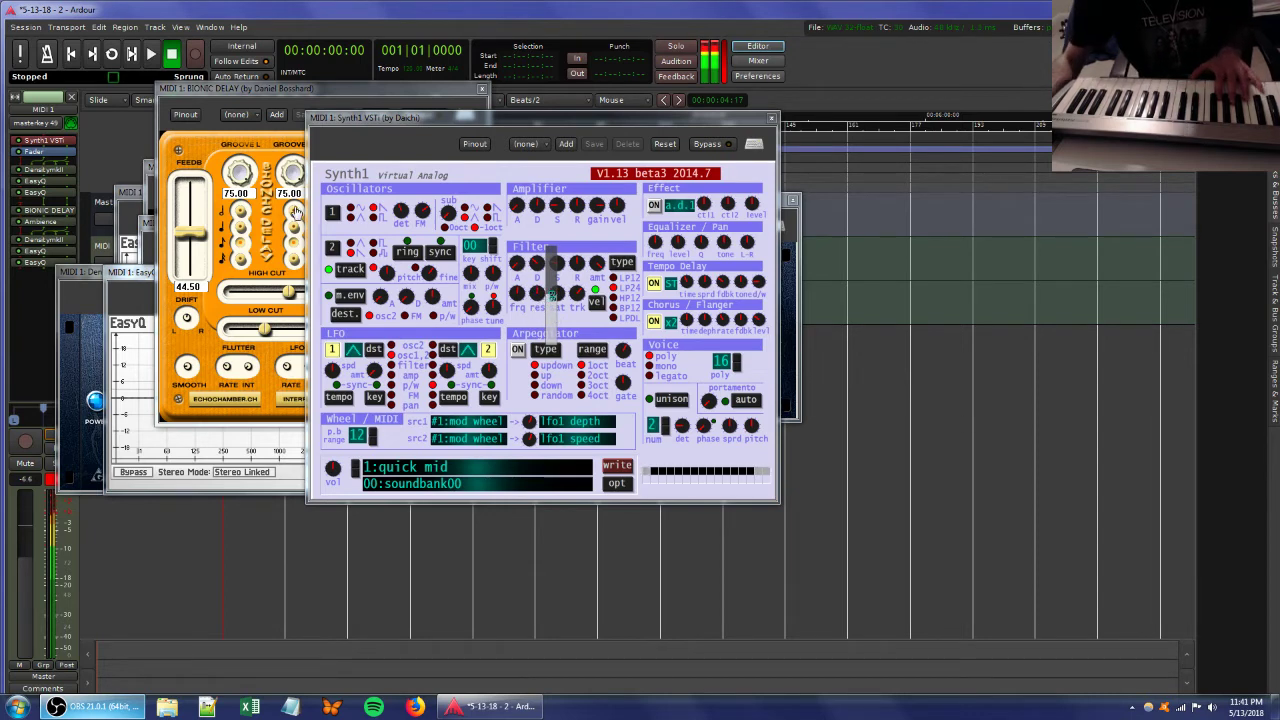
{"action": "left_click_drag", "start_coordinate": [415, 205], "coordinate": [412, 260]}
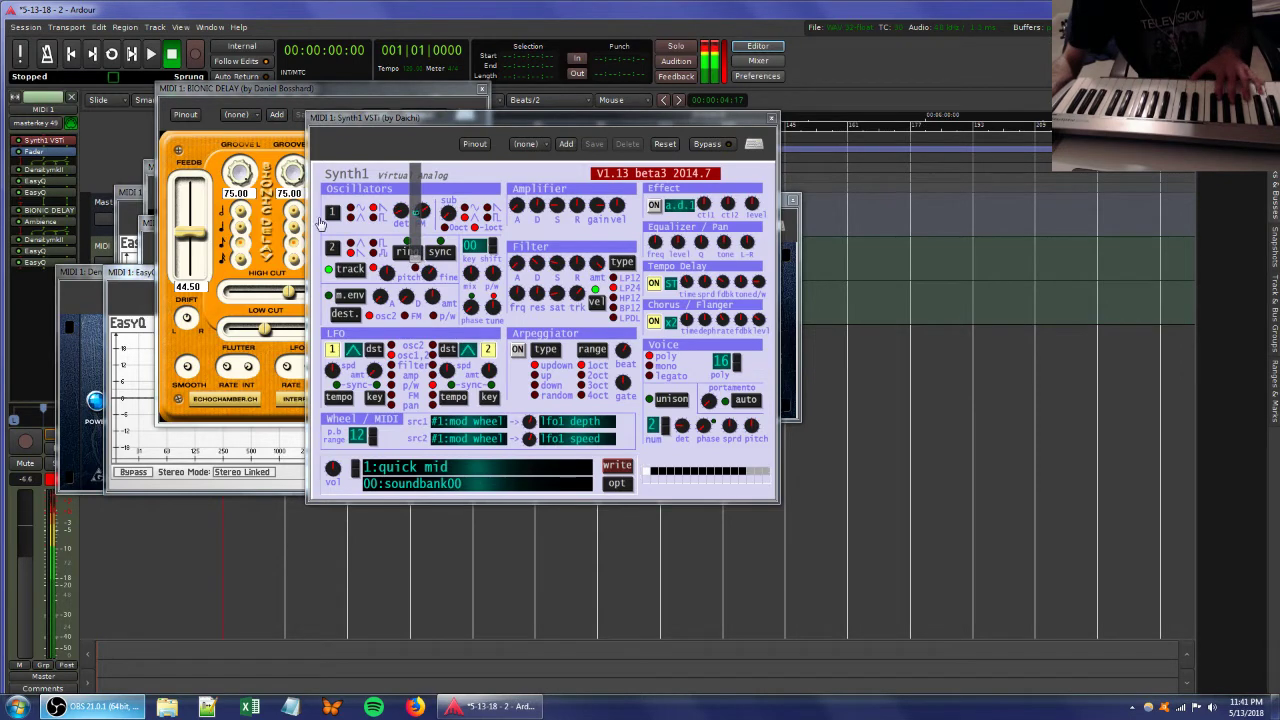
Set BIONIC DELAY's feedback to 26.50 and readjust Synth1's filter key tracking and saturation.
{"action": "left_click", "coordinate": [266, 89]}
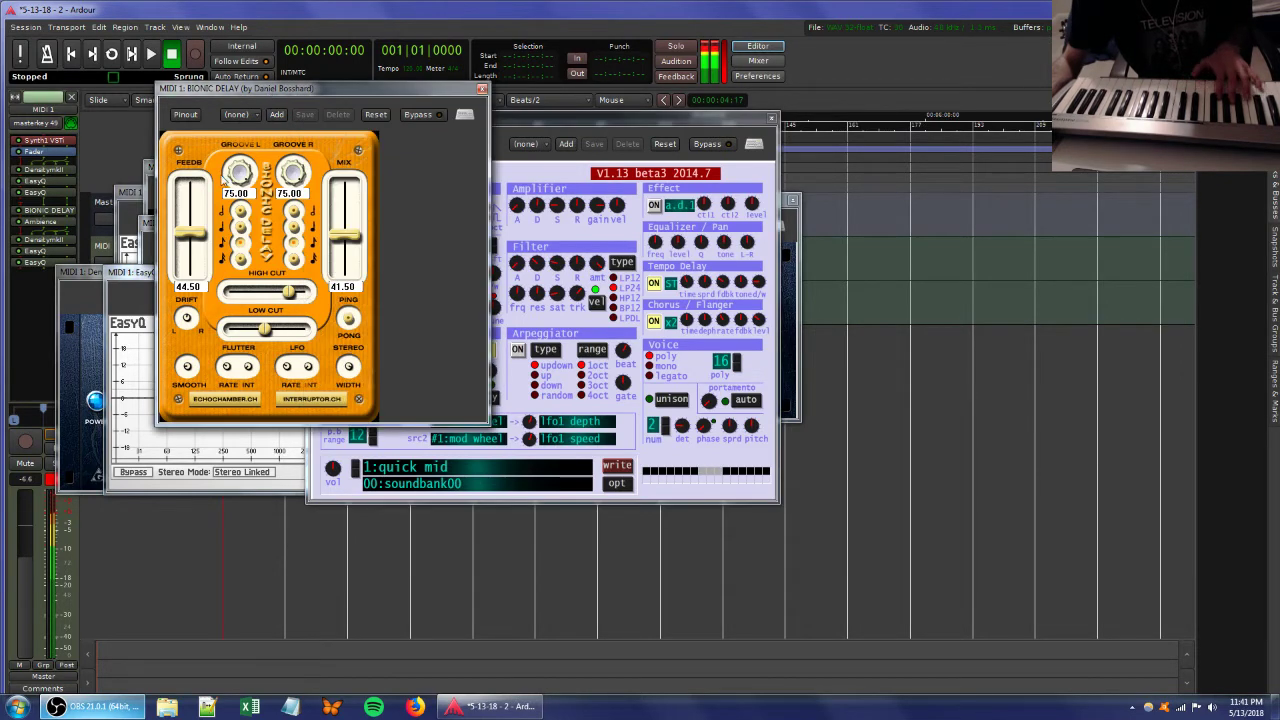
{"action": "left_click_drag", "start_coordinate": [200, 236], "coordinate": [204, 263]}
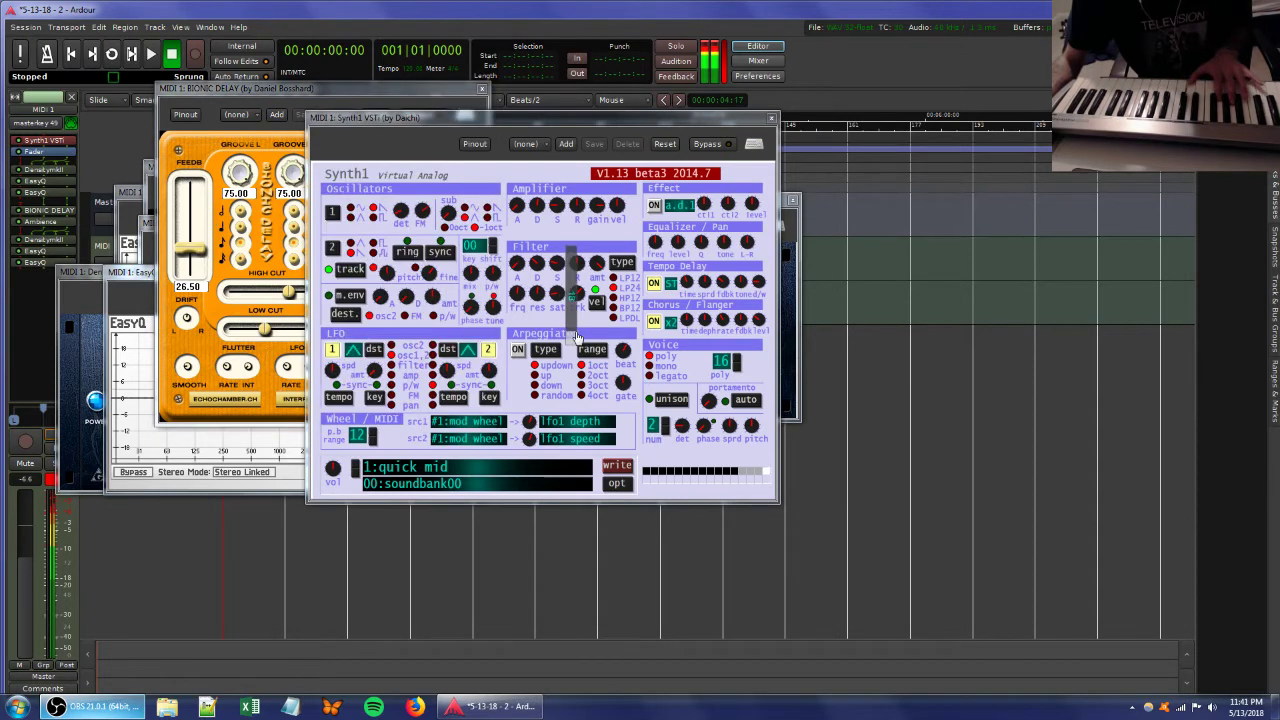
{"action": "left_click", "coordinate": [560, 302]}
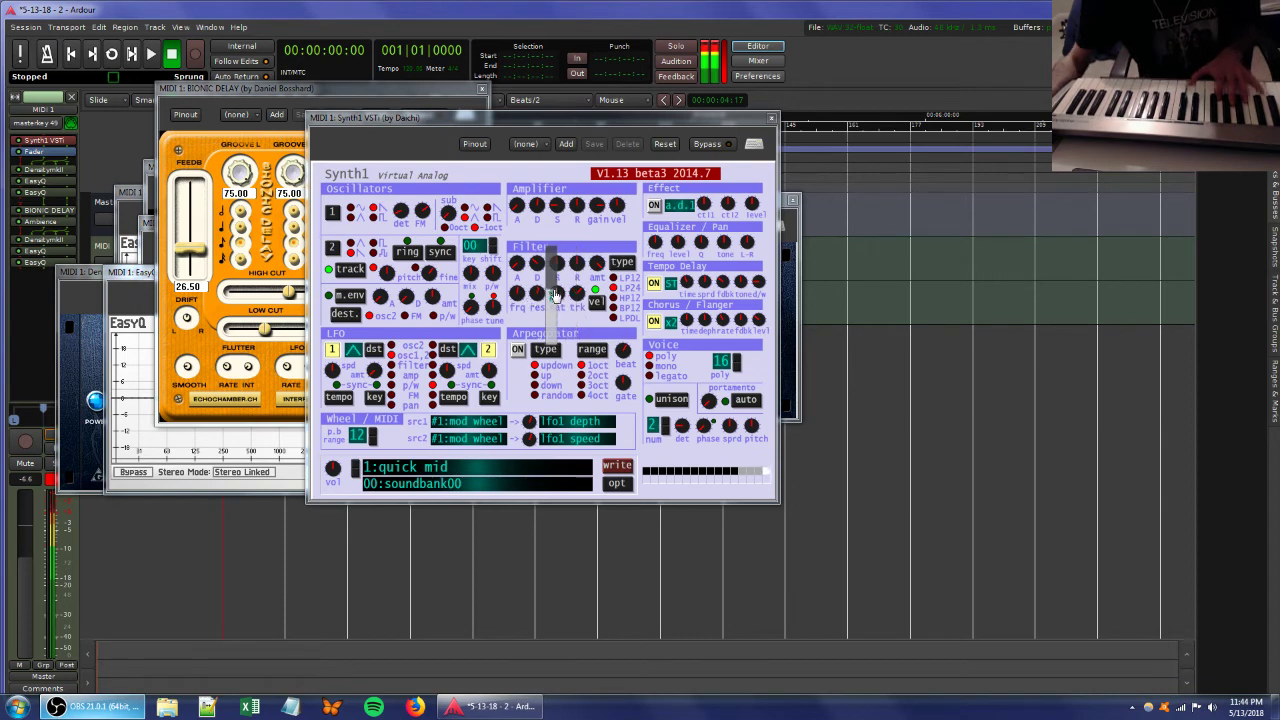
{"action": "left_click_drag", "start_coordinate": [554, 290], "coordinate": [559, 266]}
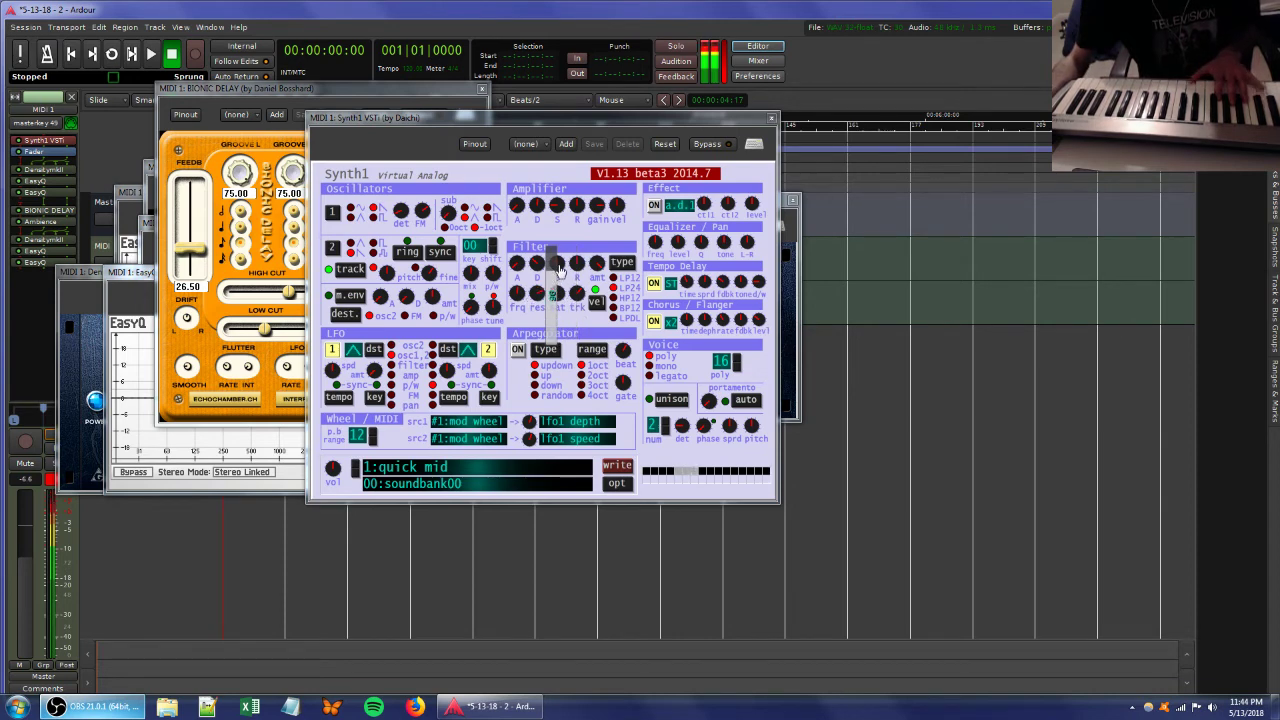
Rebalance BIONIC DELAY on track MIDI 1 by setting its mix to 39.50.
{"action": "left_click", "coordinate": [276, 92]}
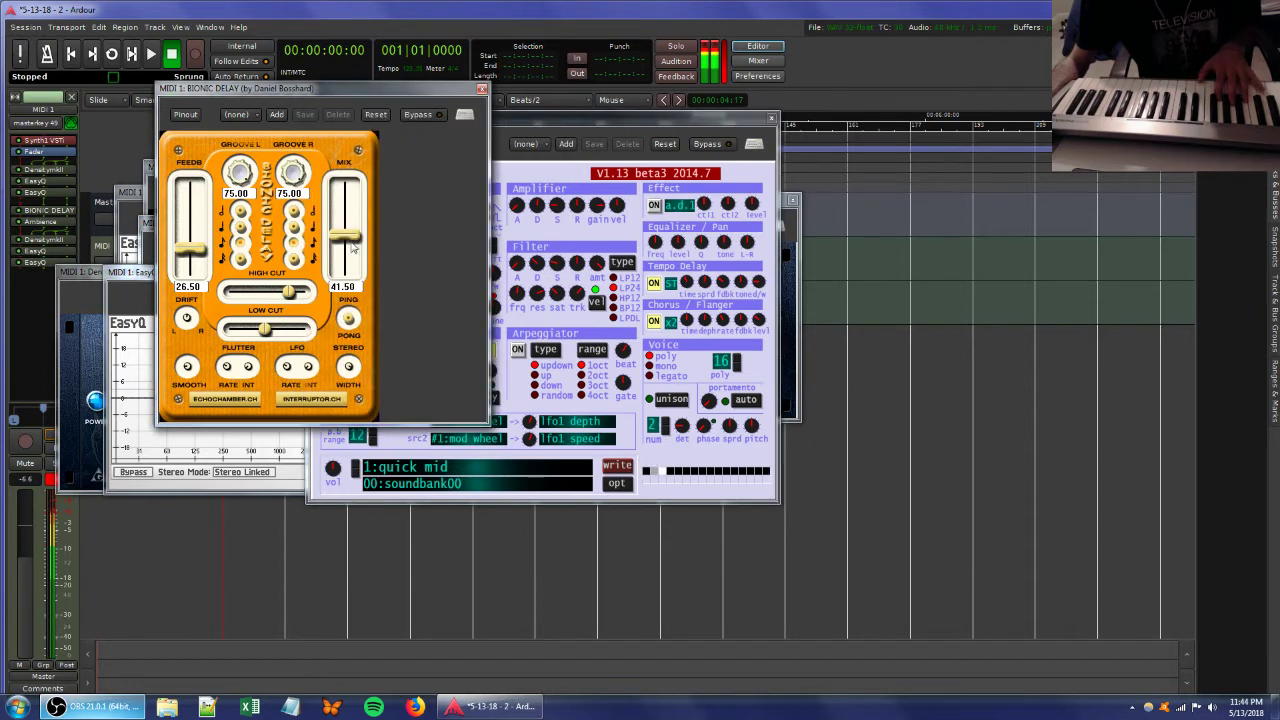
{"action": "left_click_drag", "start_coordinate": [352, 248], "coordinate": [351, 270]}
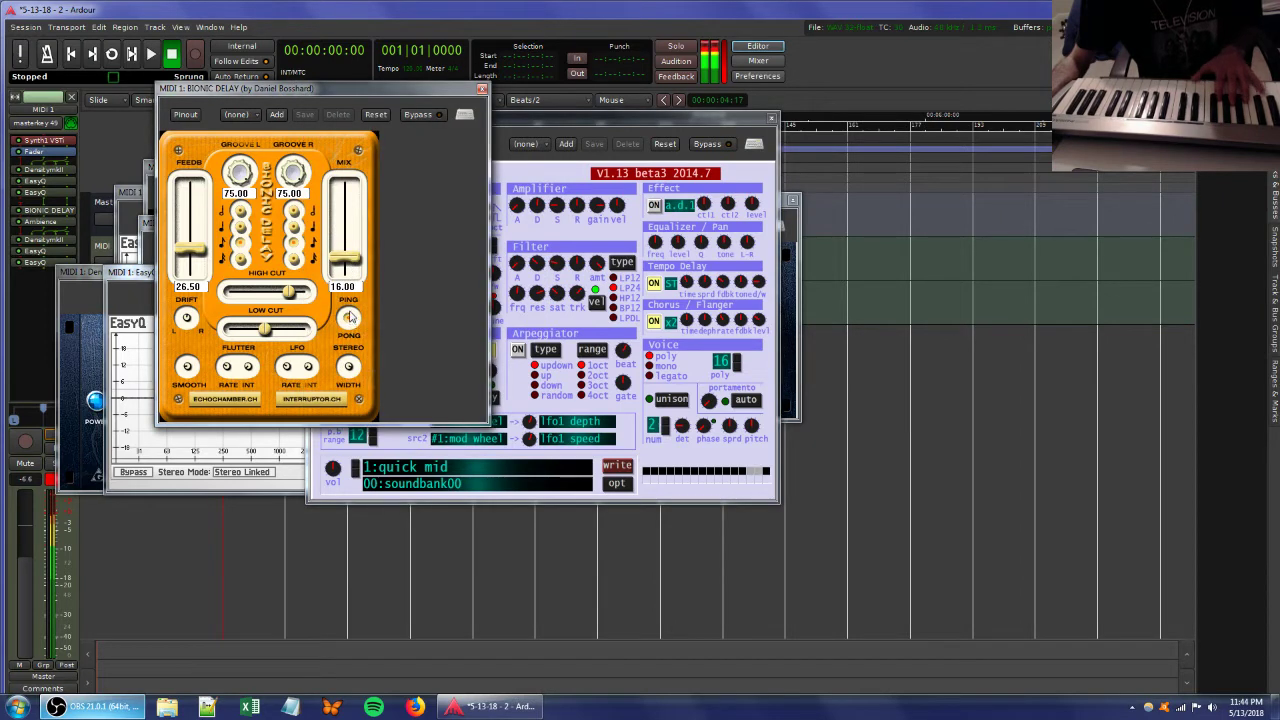
{"action": "left_click", "coordinate": [544, 129]}
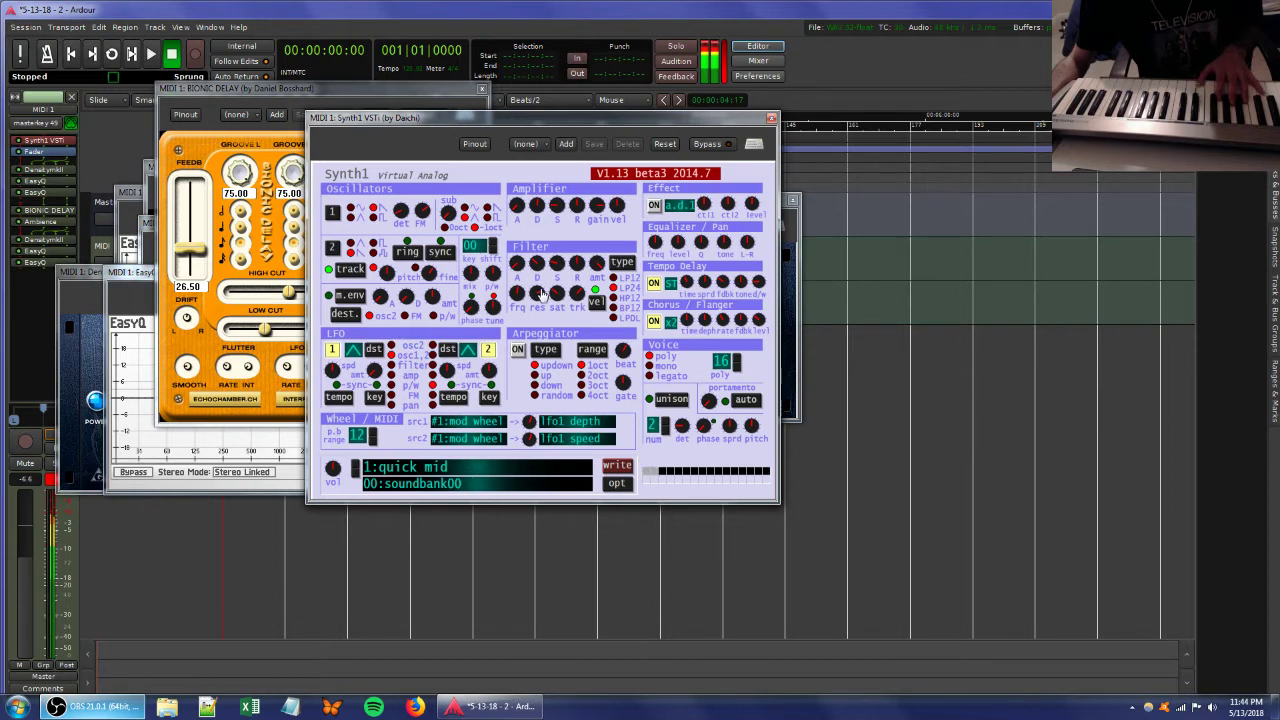
{"action": "left_click", "coordinate": [246, 91]}
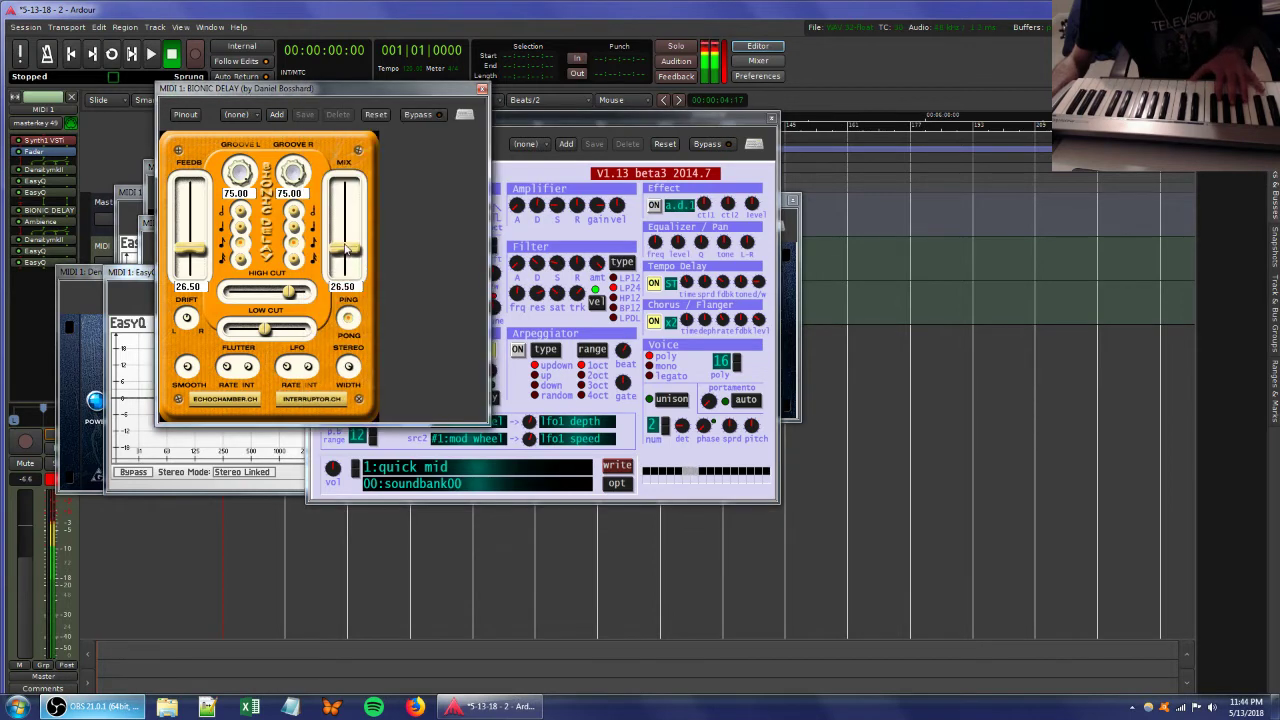
{"action": "left_click_drag", "start_coordinate": [345, 248], "coordinate": [345, 238]}
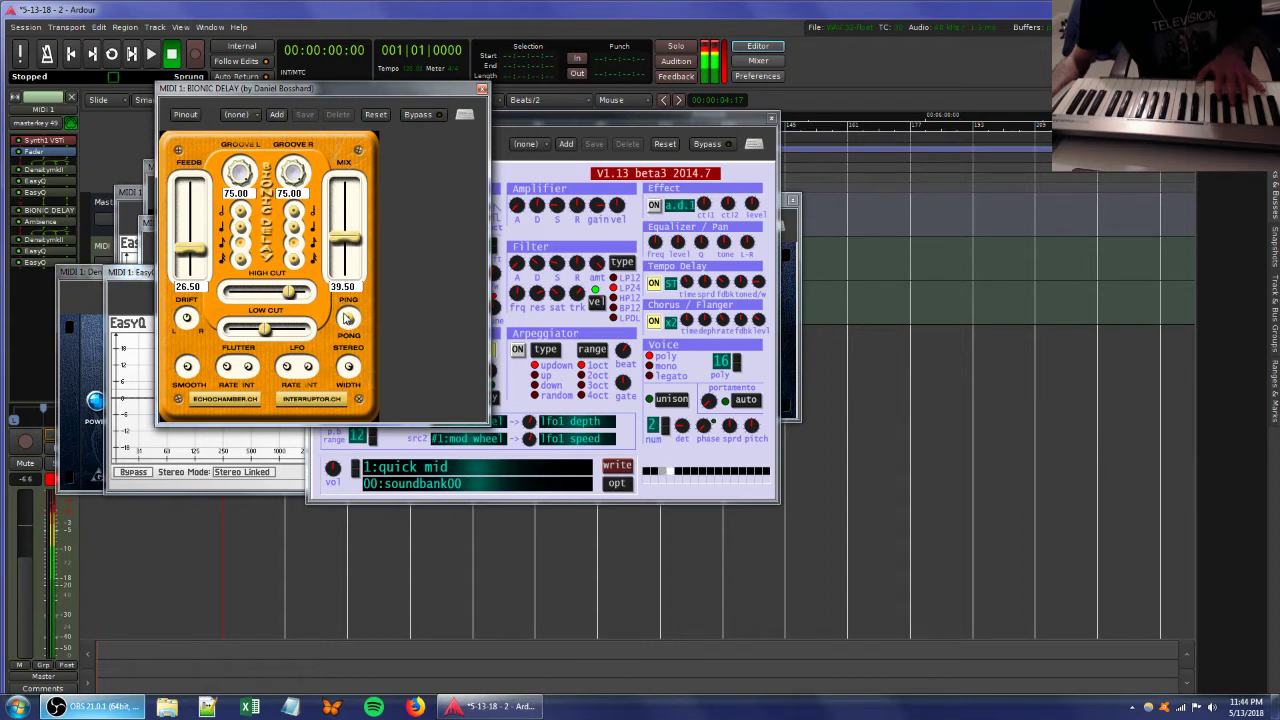
In the last EasyQ on track MIDI 1, add a -10.7 dB cut at 8181.3 Hz and a 7.5 dB boost at 599.96 Hz.
{"action": "left_click", "coordinate": [145, 273]}
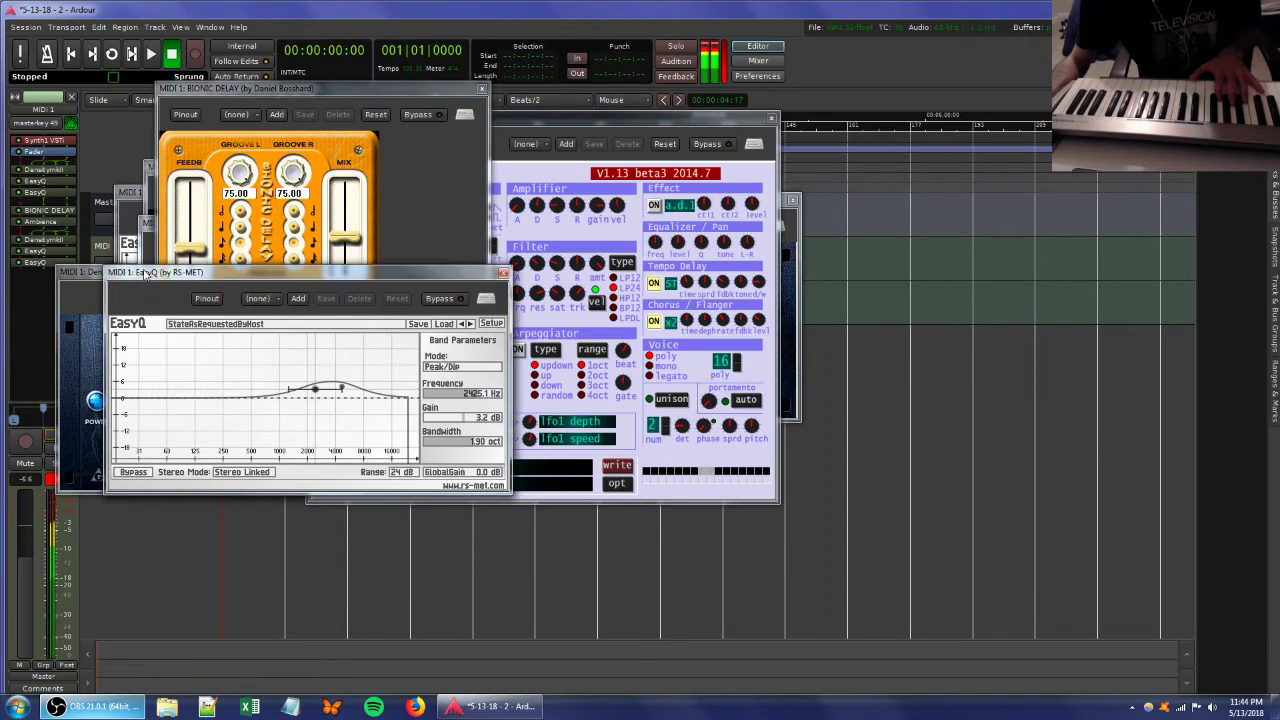
{"action": "left_click", "coordinate": [364, 427]}
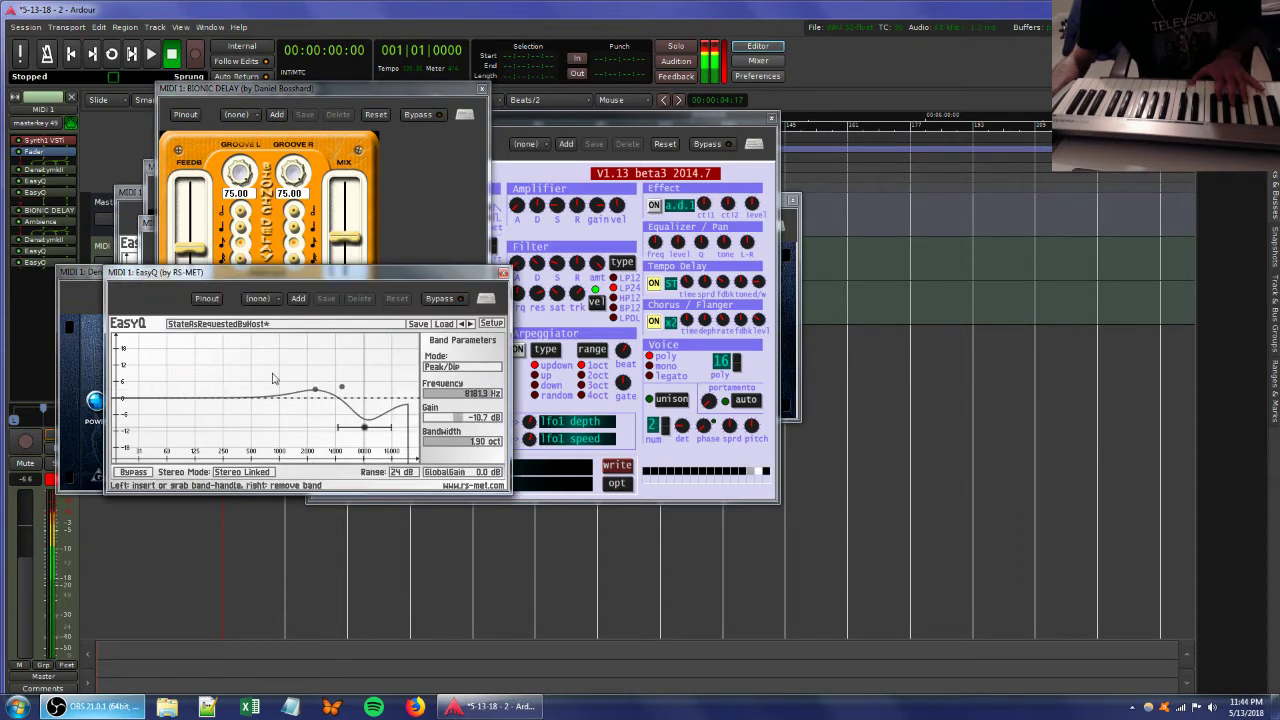
{"action": "left_click_drag", "start_coordinate": [274, 378], "coordinate": [257, 379]}
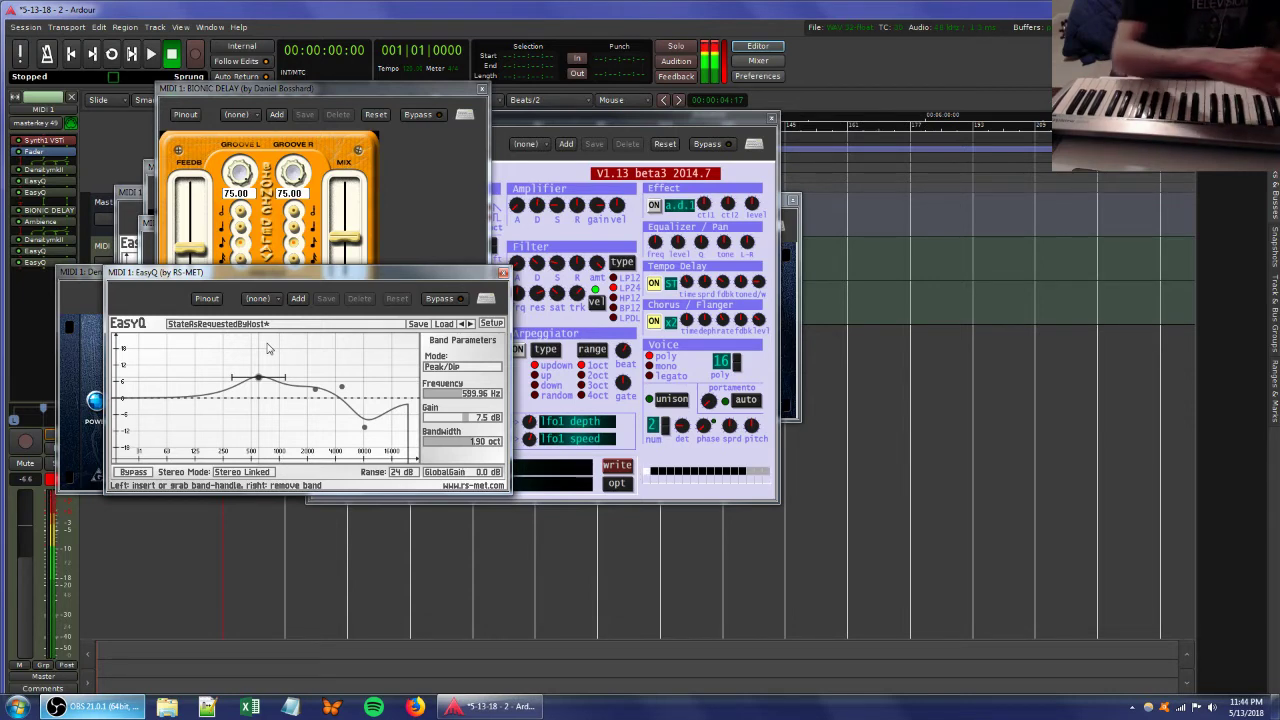
Fine-tune BIONIC DELAY's mix and adjust Synth1's filter resonance and filter envelope release.
{"action": "left_click", "coordinate": [237, 96]}
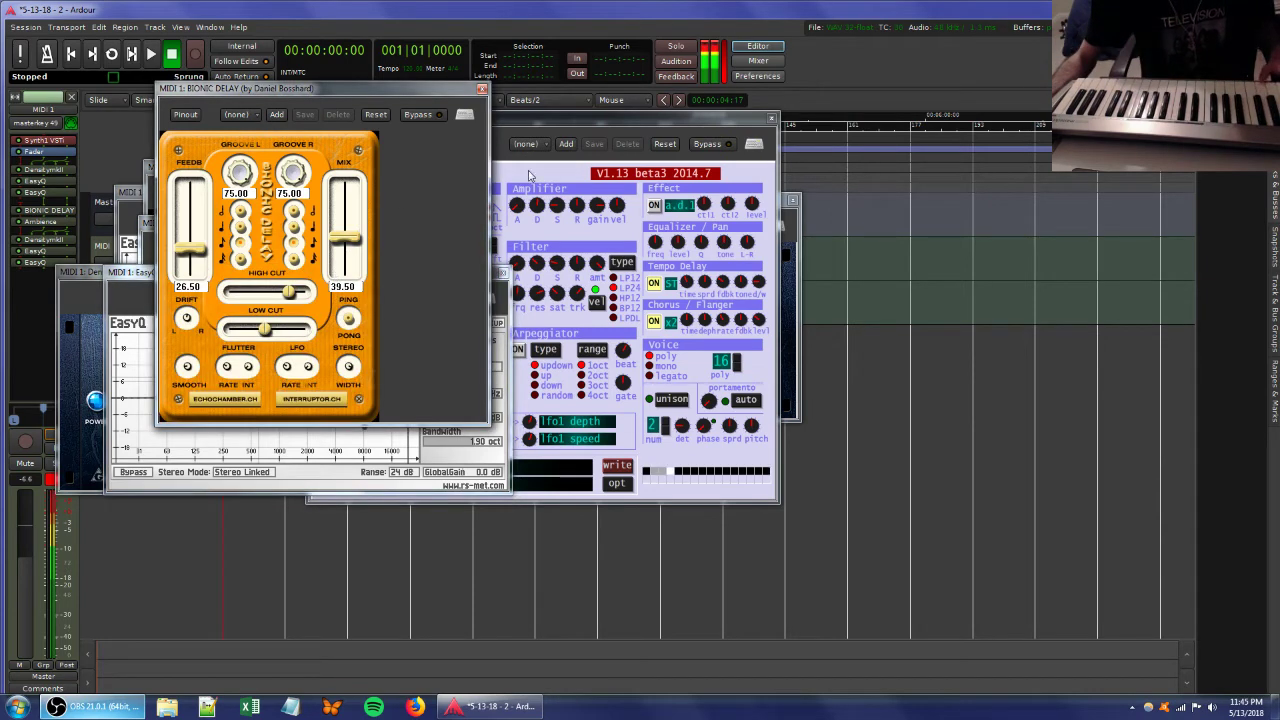
{"action": "left_click", "coordinate": [555, 121]}
{"action": "left_click", "coordinate": [344, 198]}
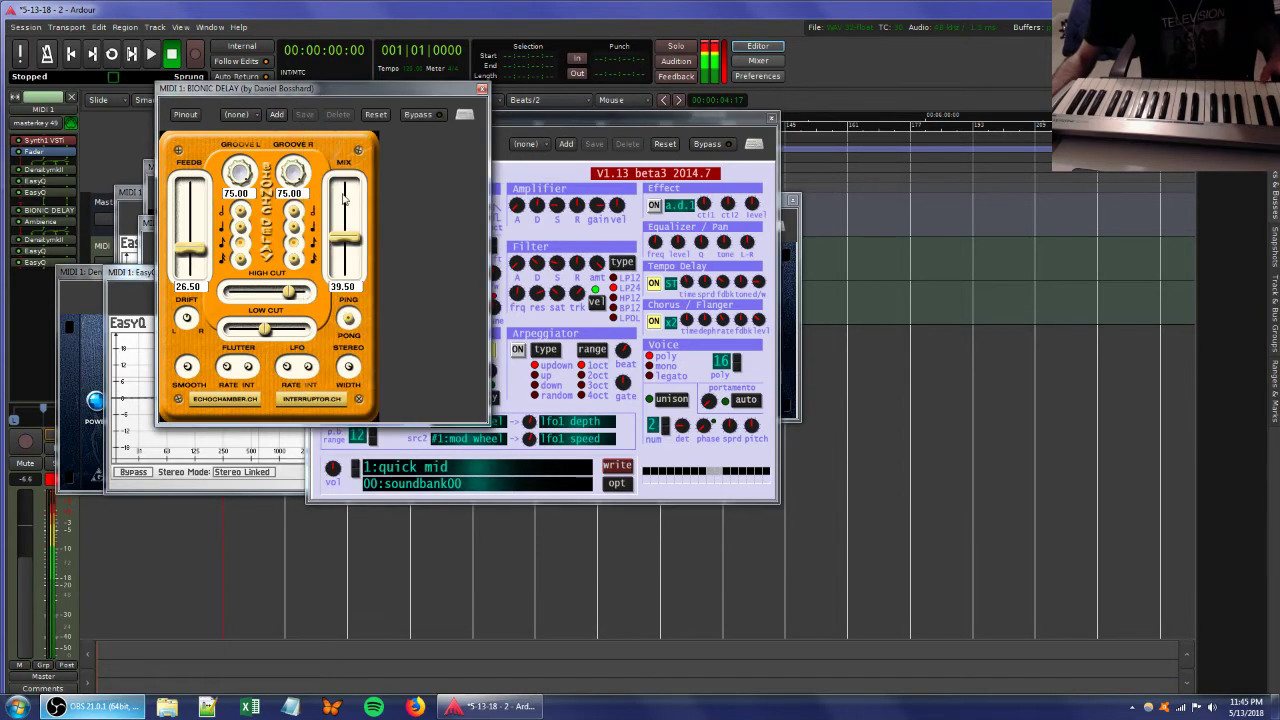
{"action": "mouse_move", "coordinate": [350, 240]}
{"action": "left_mouse_down"}
{"action": "mouse_move", "coordinate": [344, 222]}
{"action": "mouse_move", "coordinate": [339, 243]}
{"action": "left_mouse_up"}
{"action": "left_click", "coordinate": [524, 125]}
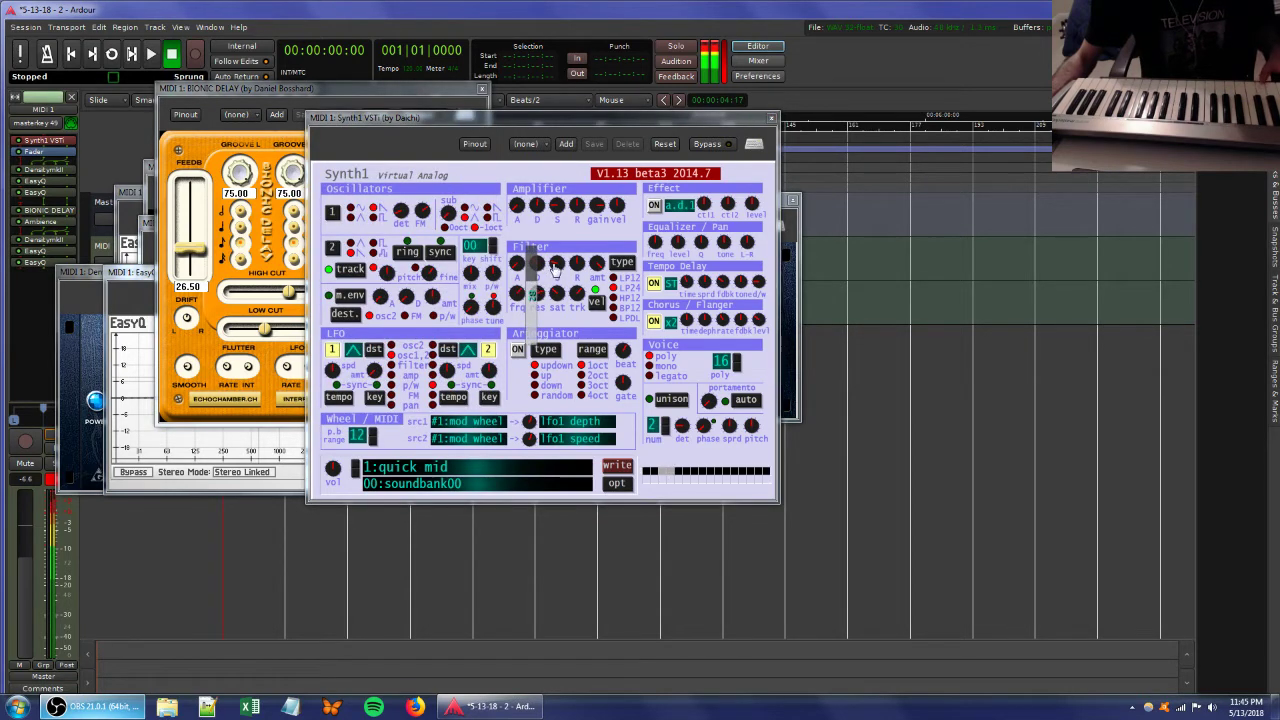
{"action": "left_click_drag", "start_coordinate": [577, 295], "coordinate": [577, 265]}
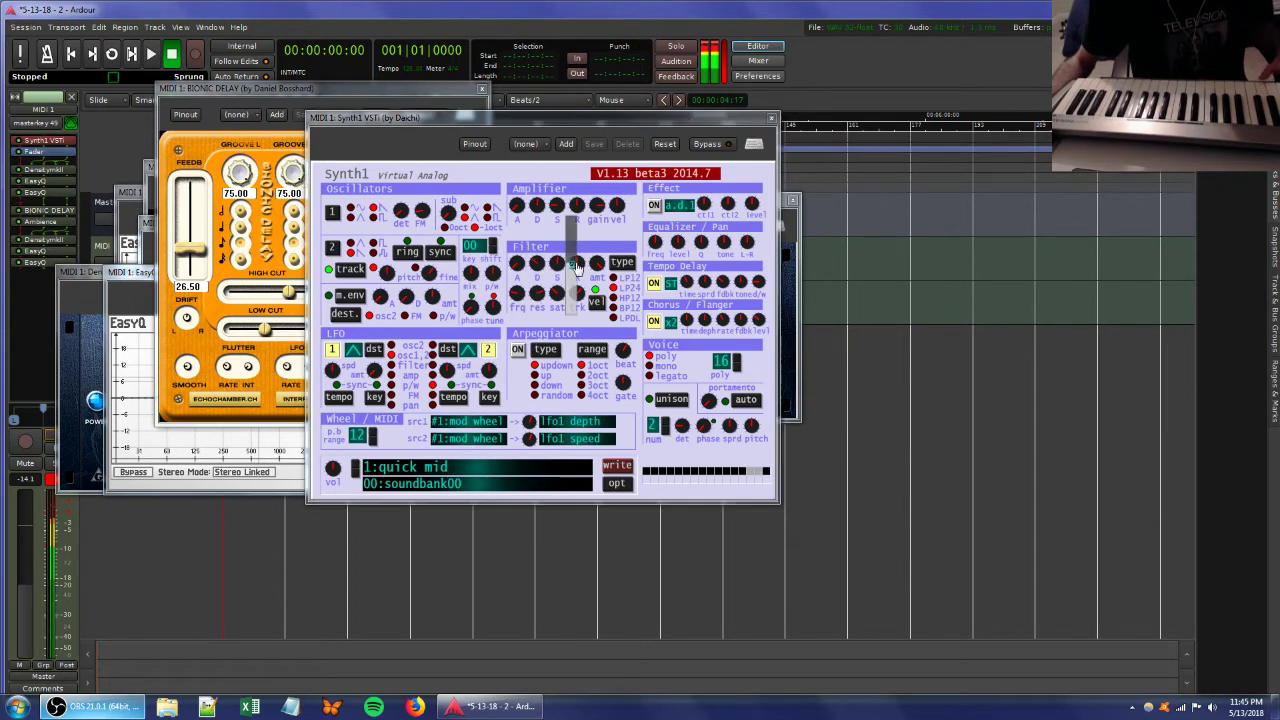
Readjust Synth1's filter release and key tracking, and turn the last EasyQ's high-frequency cut into a 5.8 dB boost at 5249.7 Hz.
{"action": "mouse_move", "coordinate": [574, 256]}
{"action": "left_mouse_down"}
{"action": "mouse_move", "coordinate": [559, 271]}
{"action": "mouse_move", "coordinate": [573, 265]}
{"action": "mouse_move", "coordinate": [572, 286]}
{"action": "mouse_move", "coordinate": [553, 270]}
{"action": "left_mouse_up"}
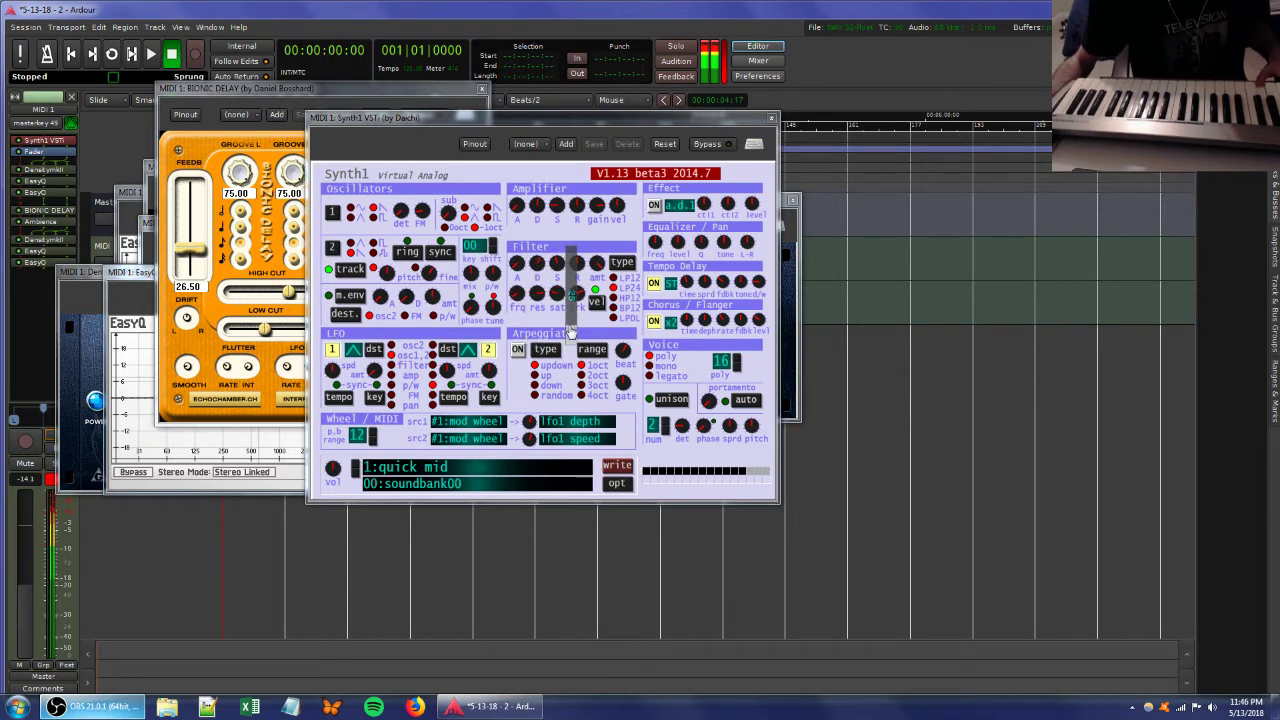
{"action": "left_click", "coordinate": [268, 88]}
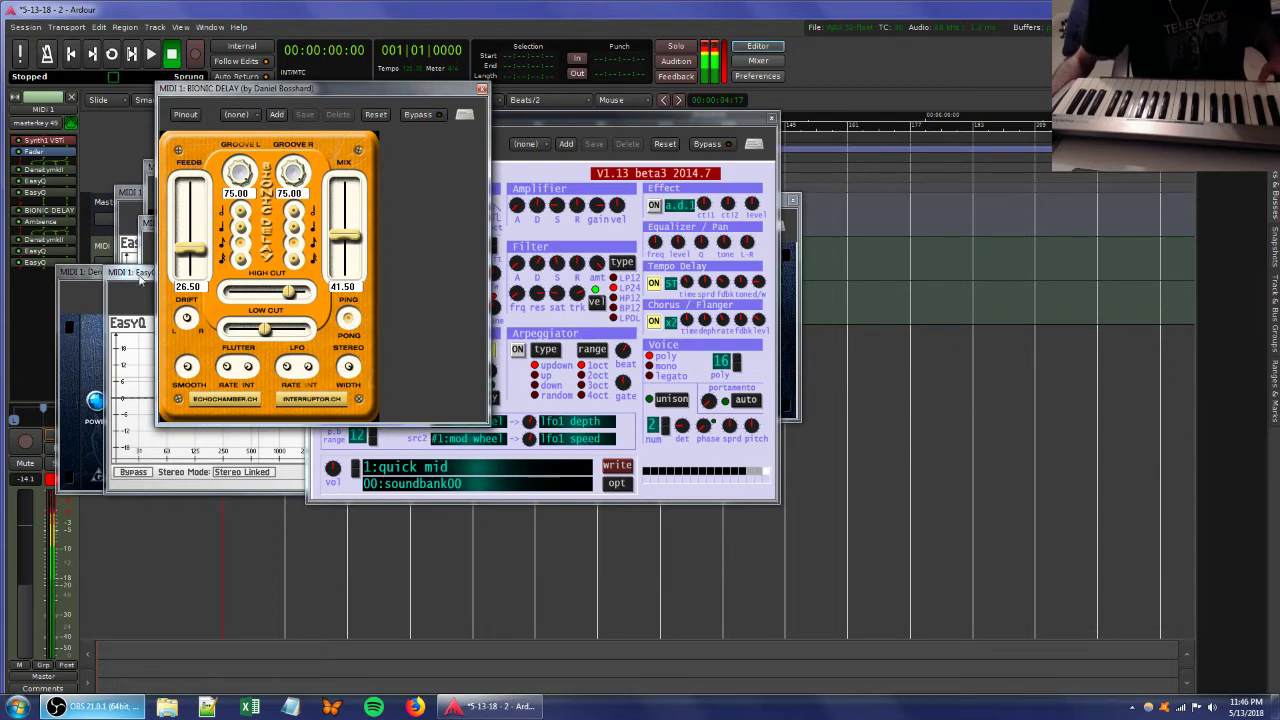
{"action": "left_click", "coordinate": [140, 278]}
{"action": "left_click", "coordinate": [318, 96]}
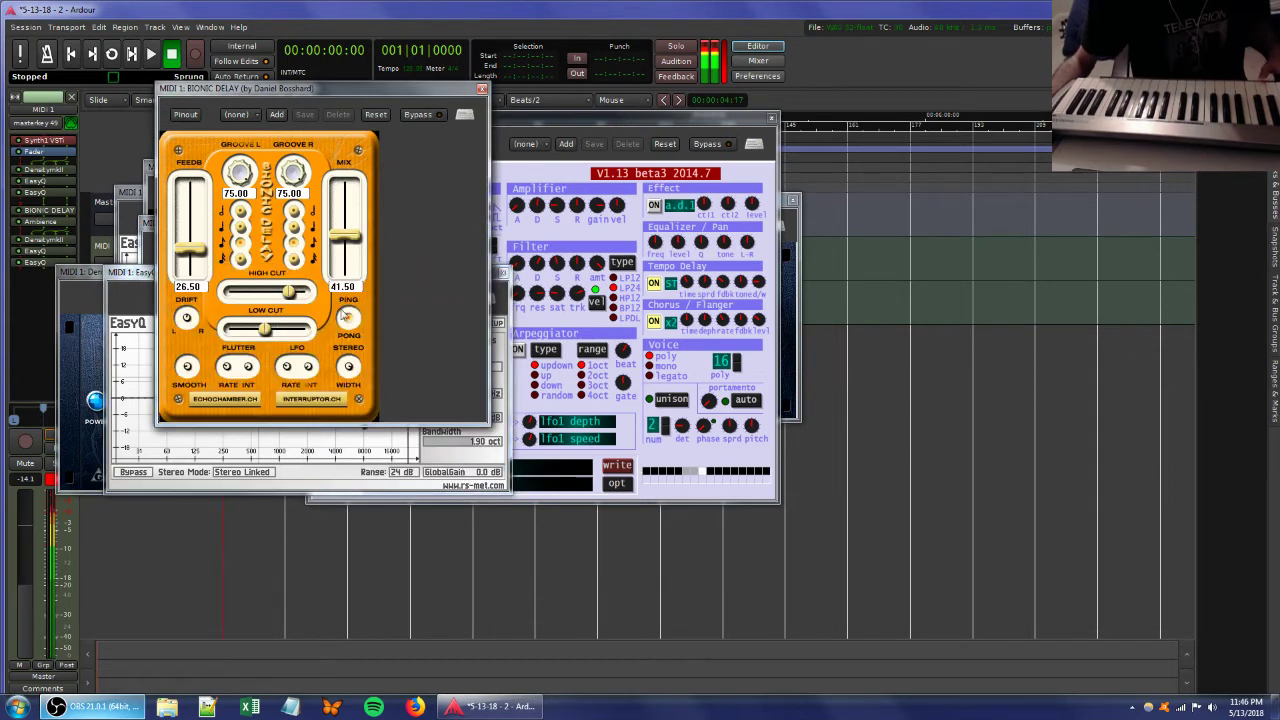
{"action": "left_click", "coordinate": [481, 88]}
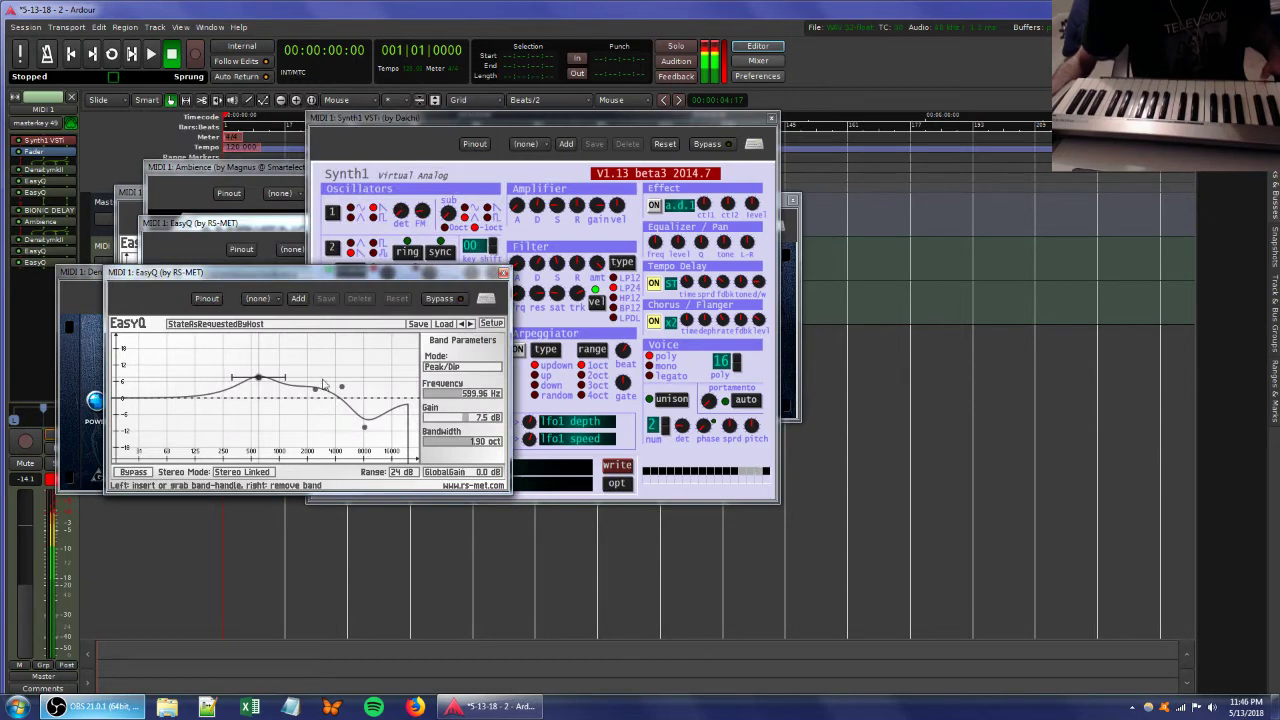
{"action": "left_click_drag", "start_coordinate": [364, 427], "coordinate": [347, 389]}
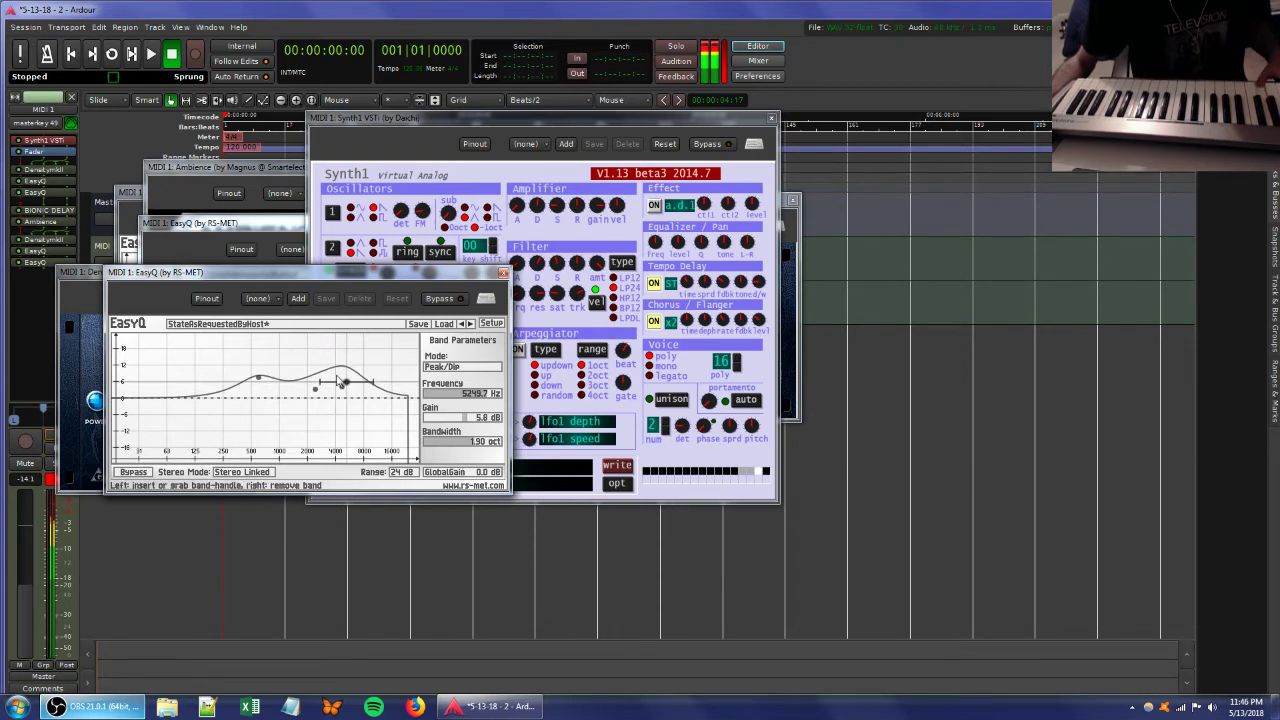
Try a sine wave on Synth1's oscillator 1, adjust the sub-oscillator level and return oscillator 1 to sawtooth.
{"action": "left_click", "coordinate": [353, 213]}
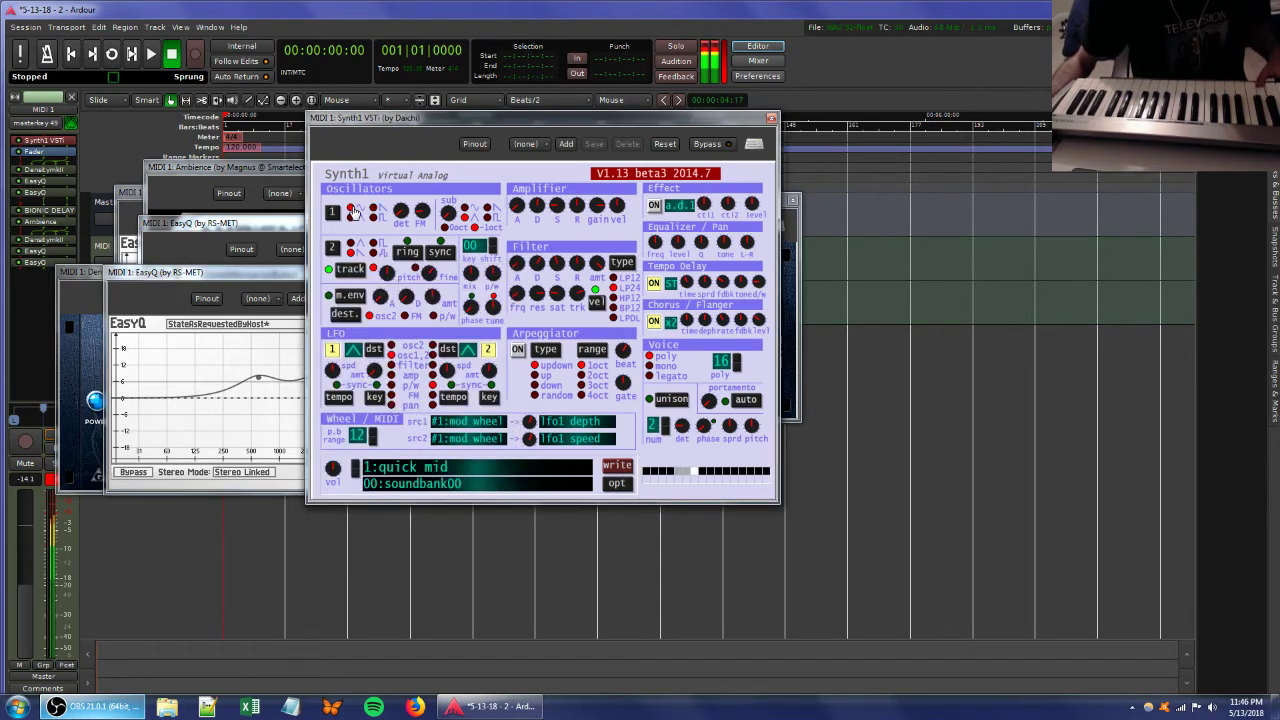
{"action": "left_click_drag", "start_coordinate": [423, 212], "coordinate": [443, 230]}
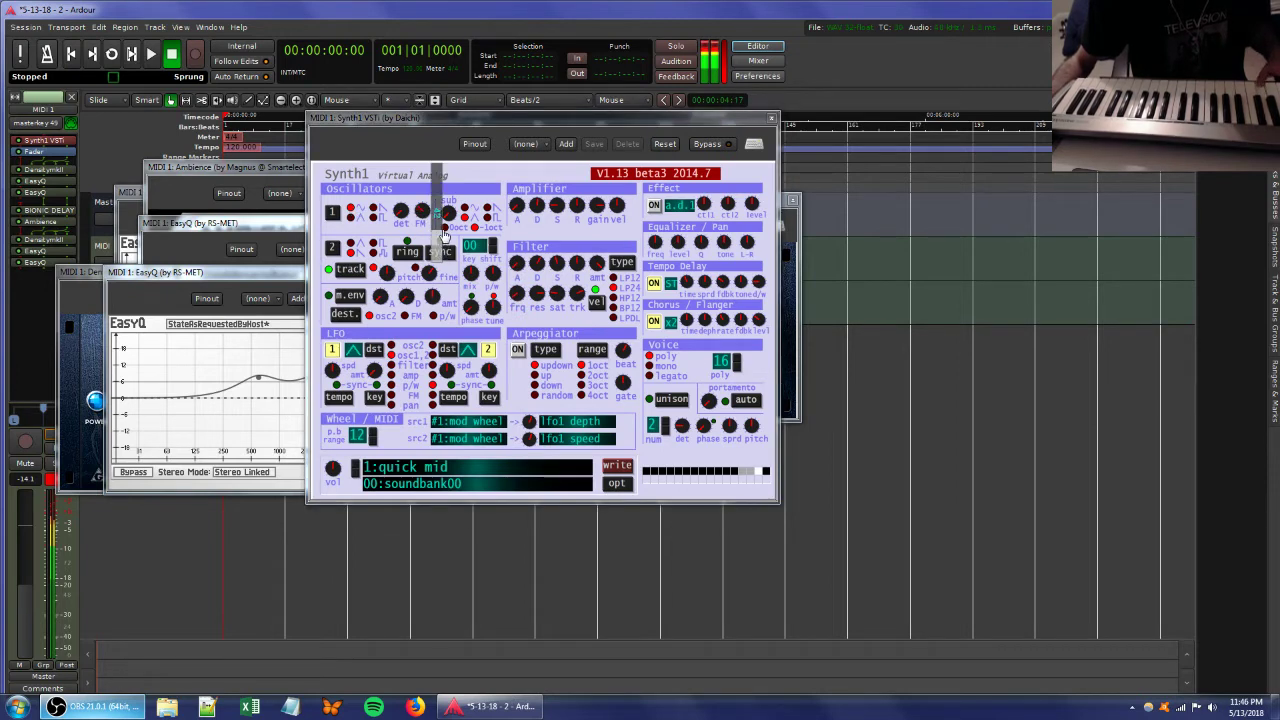
{"action": "left_click", "coordinate": [373, 209]}
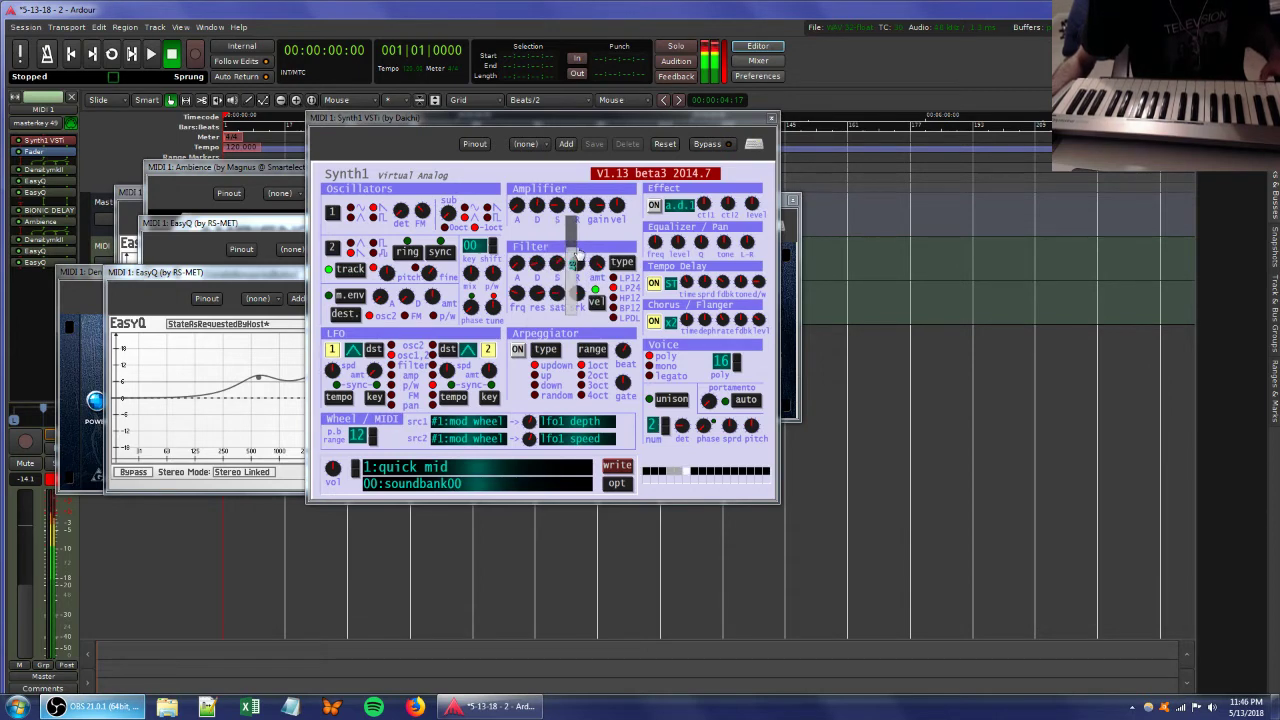
Set Ambience's wet level to -5.1 dB and move the second DensitymkII to the end of the MIDI 1 effects chain.
{"action": "left_click", "coordinate": [247, 169]}
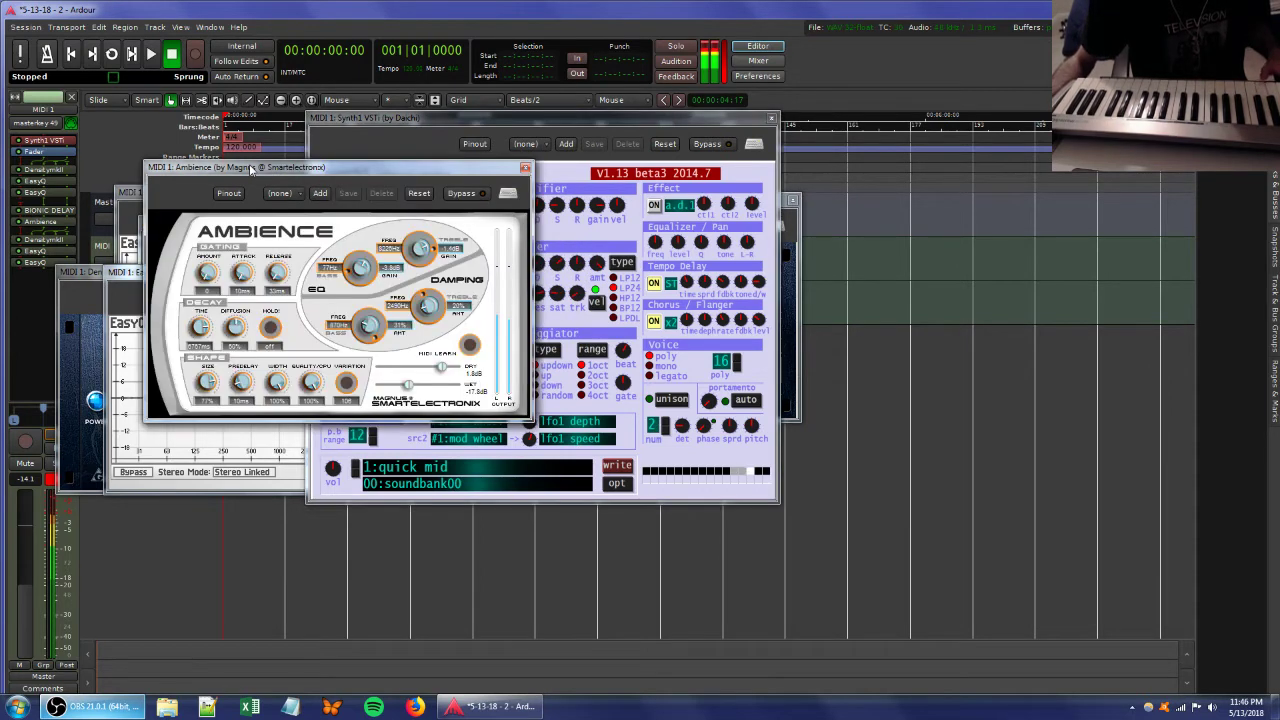
{"action": "left_click_drag", "start_coordinate": [410, 388], "coordinate": [425, 388]}
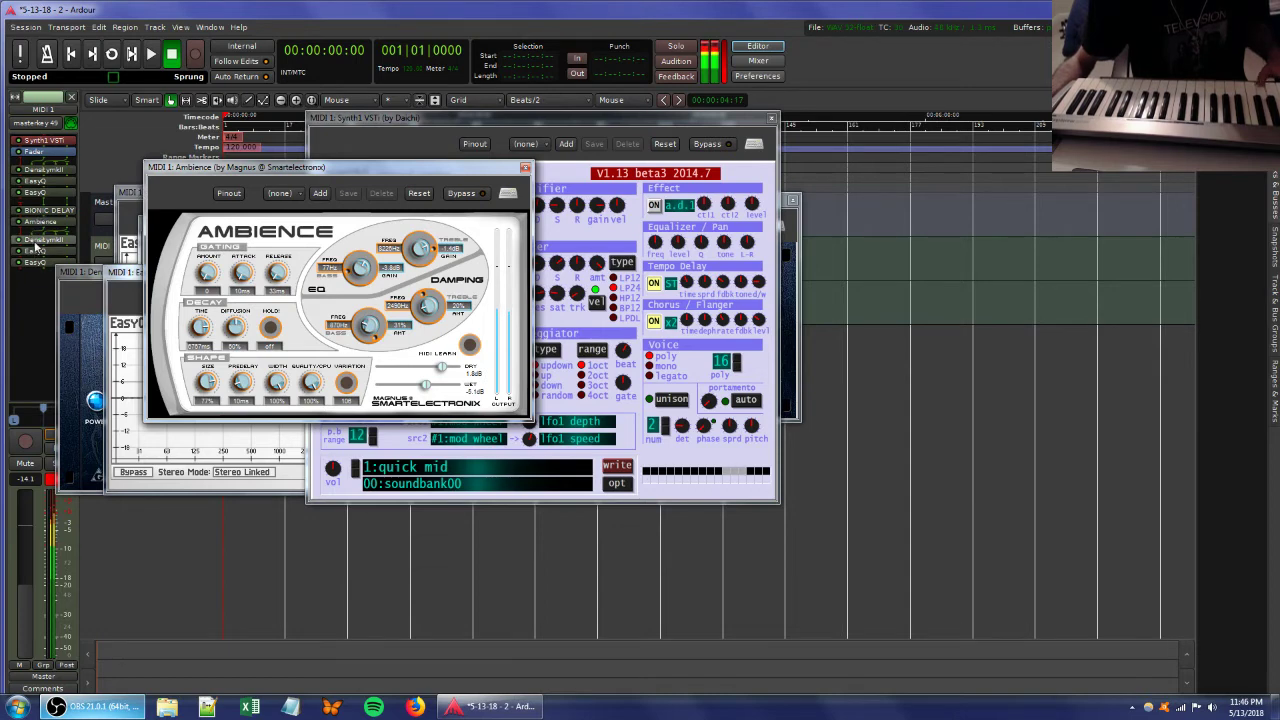
{"action": "left_click_drag", "start_coordinate": [35, 243], "coordinate": [40, 278]}
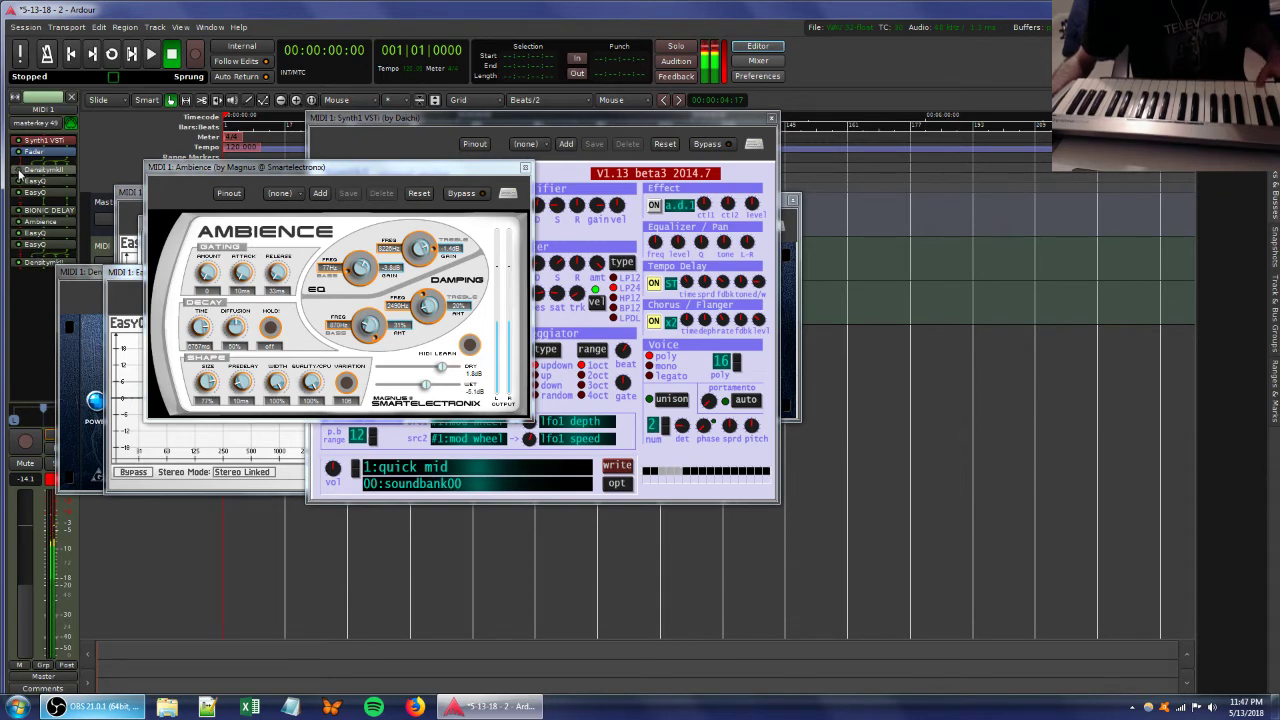
Adjust Synth1's filter key tracking, sub-oscillator level, and amplifier decay and release.
{"action": "left_click", "coordinate": [555, 117]}
{"action": "mouse_move", "coordinate": [570, 310]}
{"action": "left_mouse_down"}
{"action": "mouse_move", "coordinate": [572, 325]}
{"action": "mouse_move", "coordinate": [571, 290]}
{"action": "left_mouse_up"}
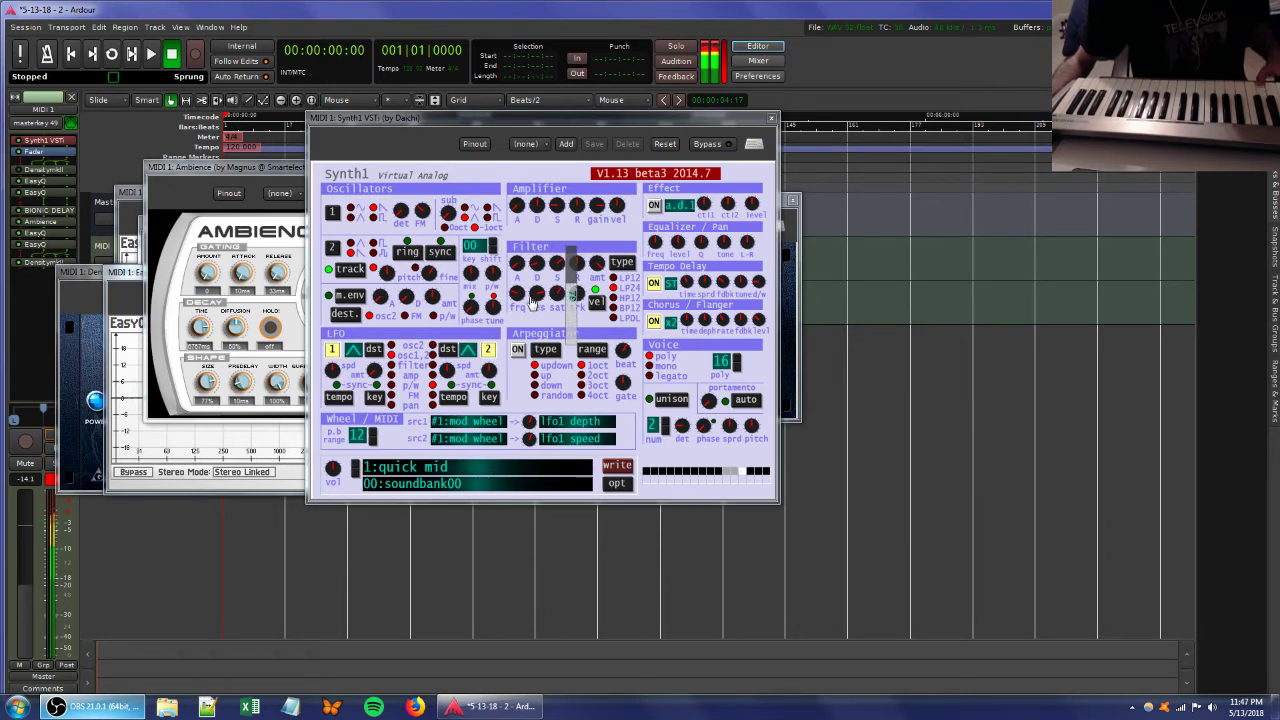
{"action": "left_click_drag", "start_coordinate": [437, 217], "coordinate": [438, 202]}
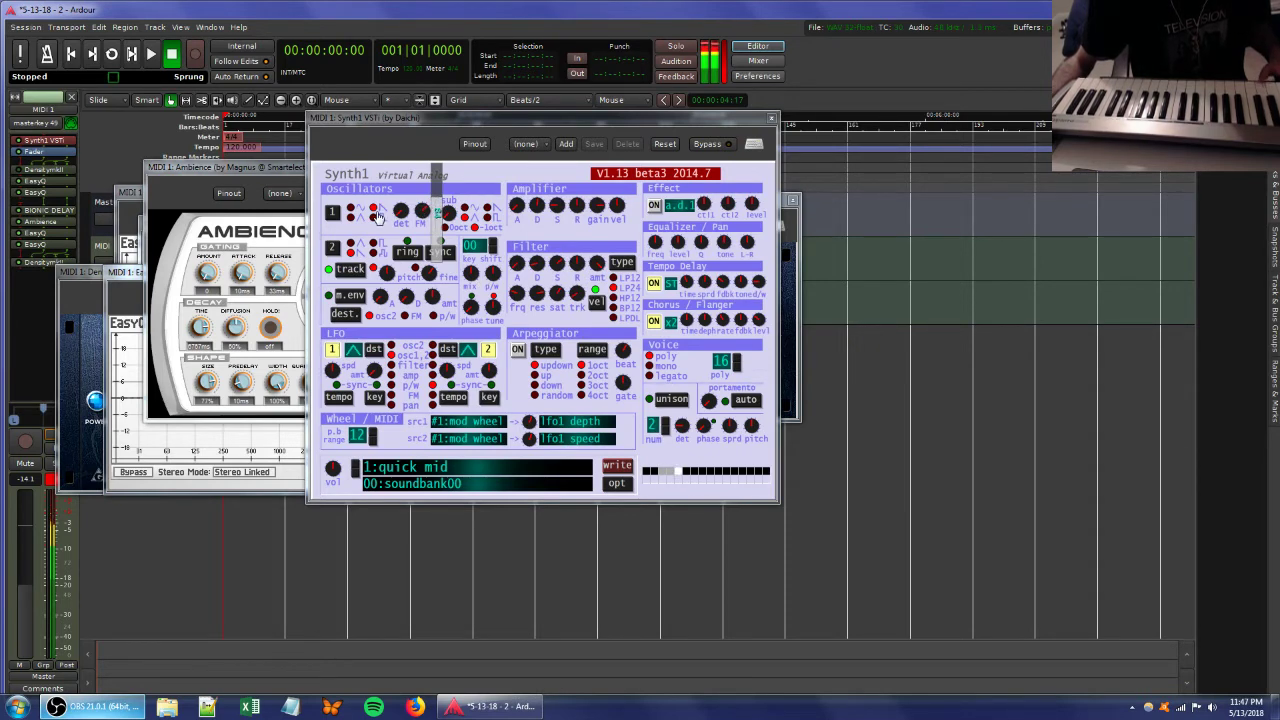
{"action": "left_click_drag", "start_coordinate": [535, 206], "coordinate": [536, 242]}
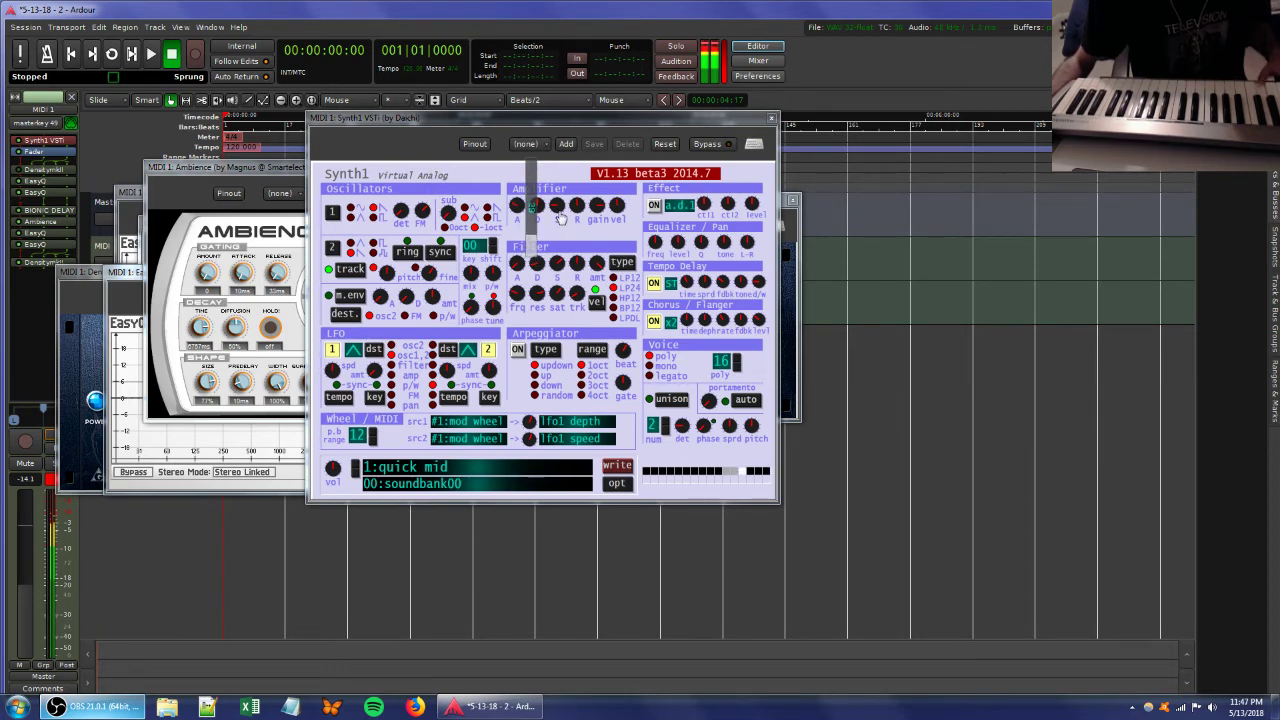
{"action": "mouse_move", "coordinate": [574, 206]}
{"action": "left_mouse_down"}
{"action": "mouse_move", "coordinate": [570, 231]}
{"action": "mouse_move", "coordinate": [570, 218]}
{"action": "left_mouse_up"}
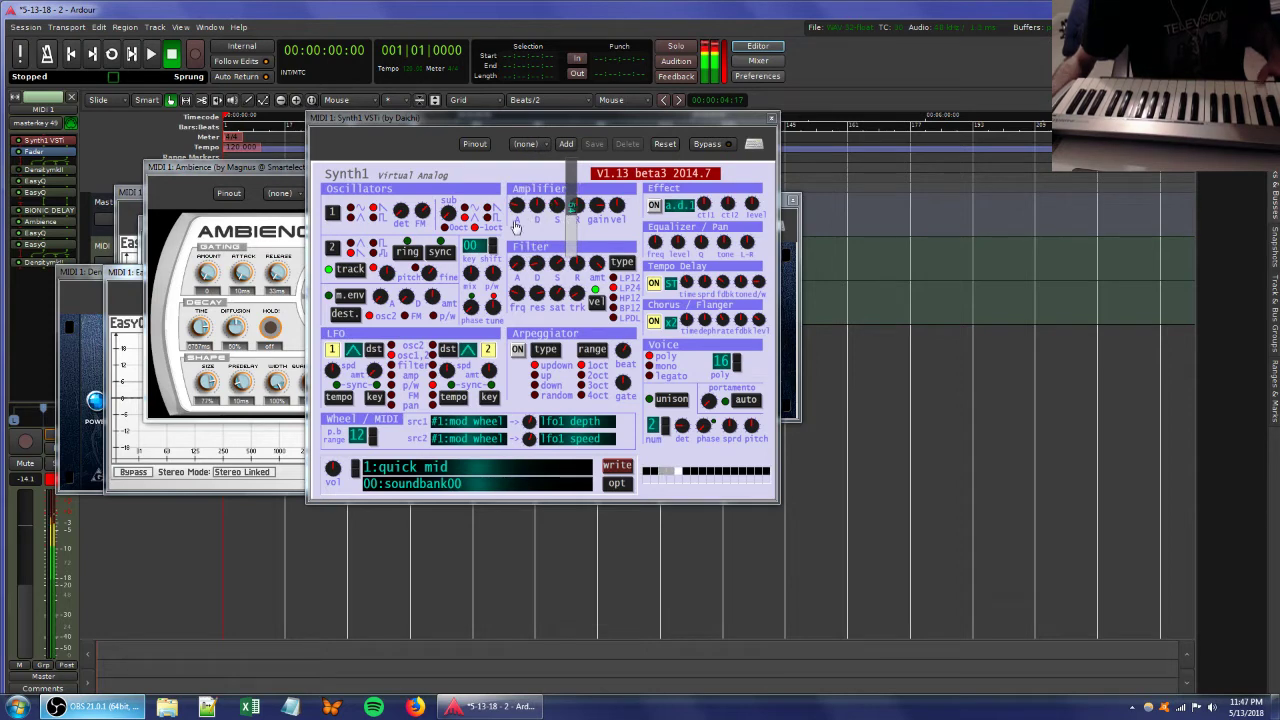
Audition Synth1's oscillator 1 waveforms and fine-tune the amplifier decay, filter resonance and amplifier gain.
{"action": "left_click", "coordinate": [350, 209]}
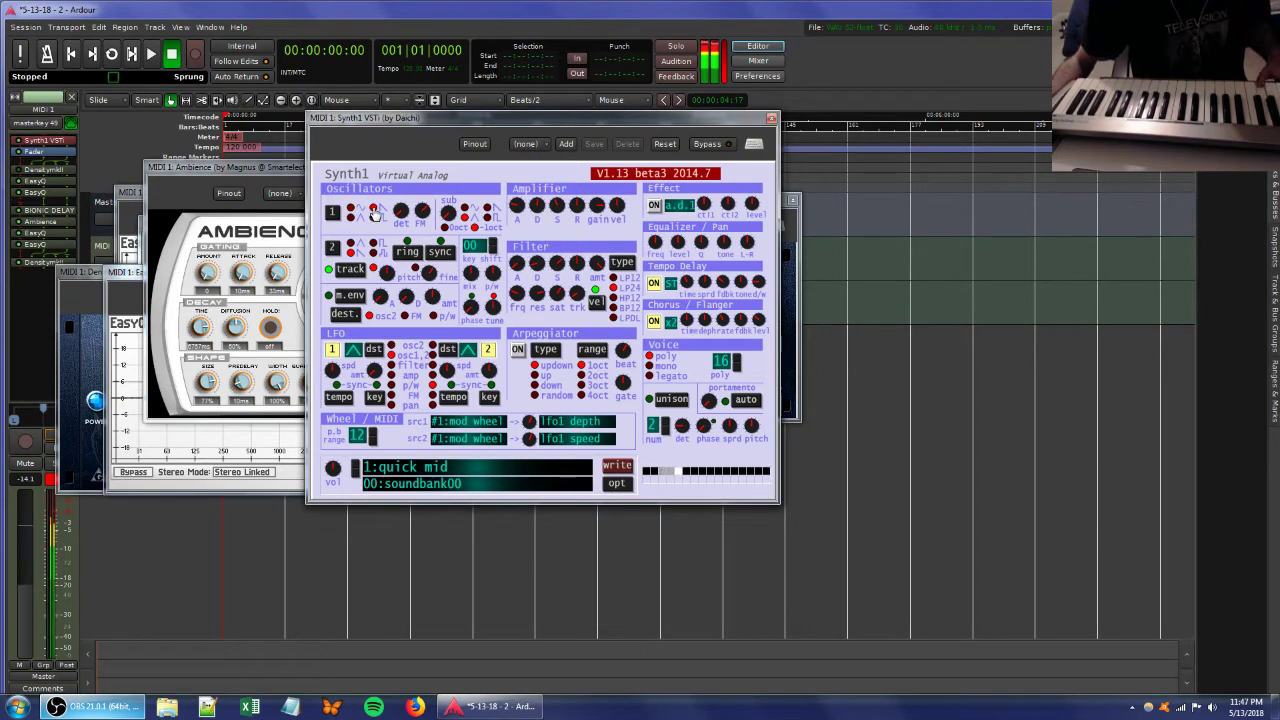
{"action": "mouse_move", "coordinate": [405, 216]}
{"action": "left_mouse_down"}
{"action": "mouse_move", "coordinate": [409, 240]}
{"action": "mouse_move", "coordinate": [409, 228]}
{"action": "left_mouse_up"}
{"action": "left_click", "coordinate": [511, 208]}
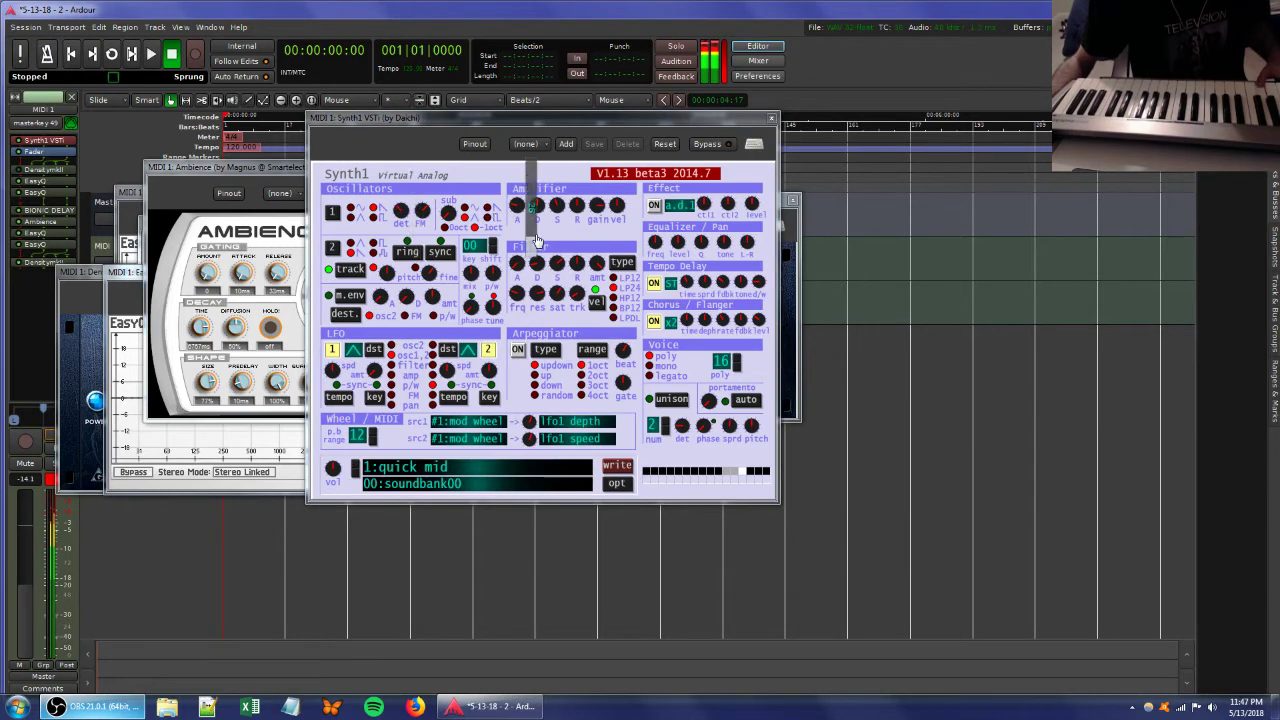
{"action": "left_click_drag", "start_coordinate": [520, 305], "coordinate": [537, 318]}
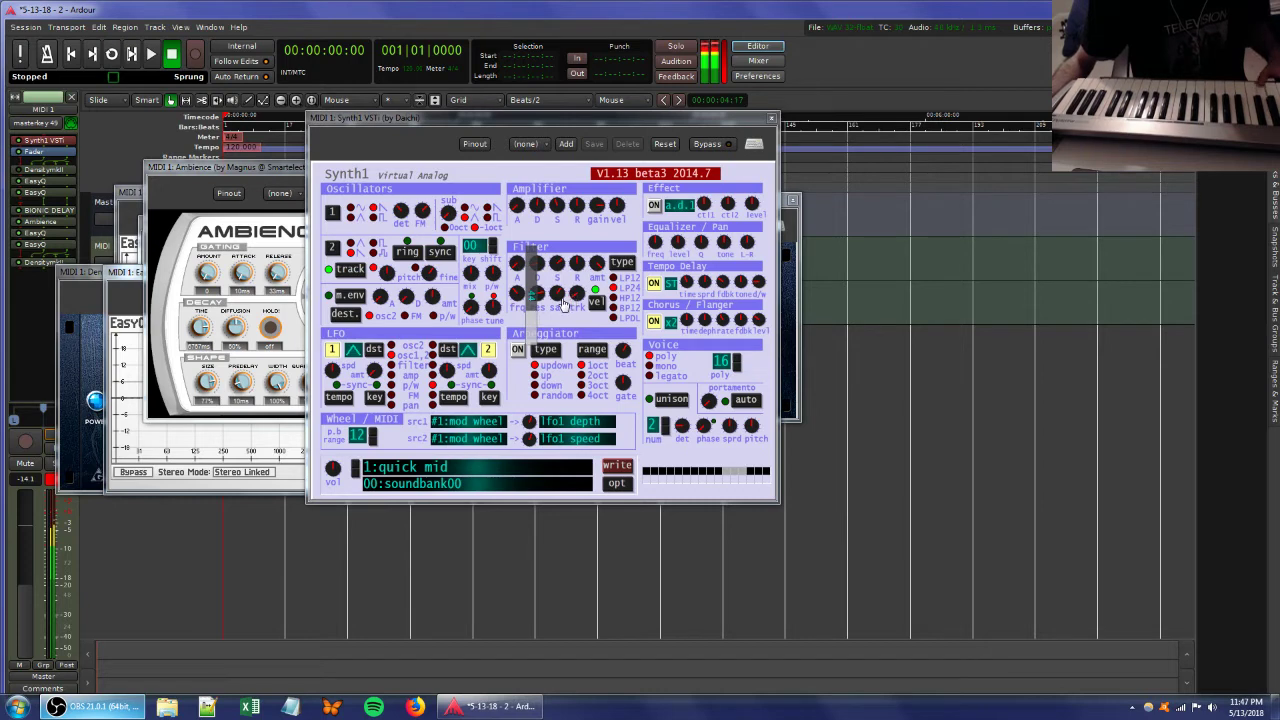
{"action": "left_click_drag", "start_coordinate": [579, 216], "coordinate": [595, 203]}
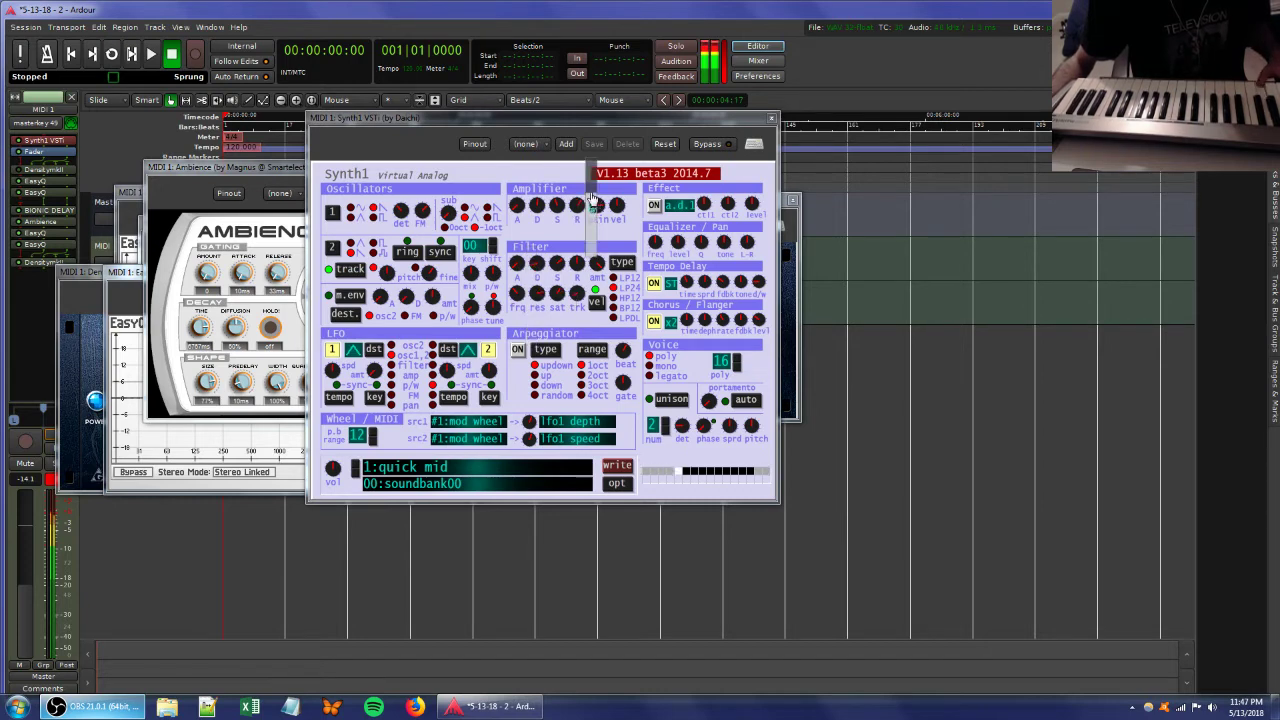
Rebalance Ambience's dry and wet levels to about -3.8 dB each and readjust Synth1's filter saturation.
{"action": "left_click", "coordinate": [252, 175]}
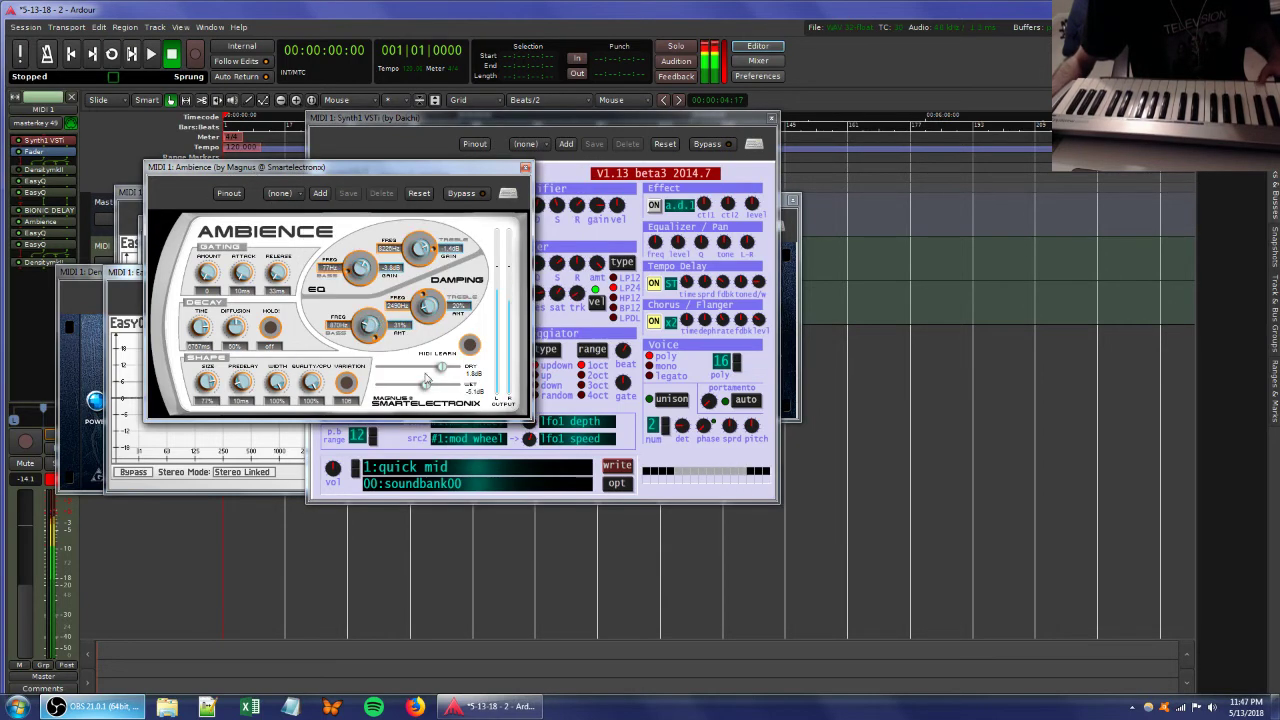
{"action": "left_click_drag", "start_coordinate": [443, 370], "coordinate": [428, 370]}
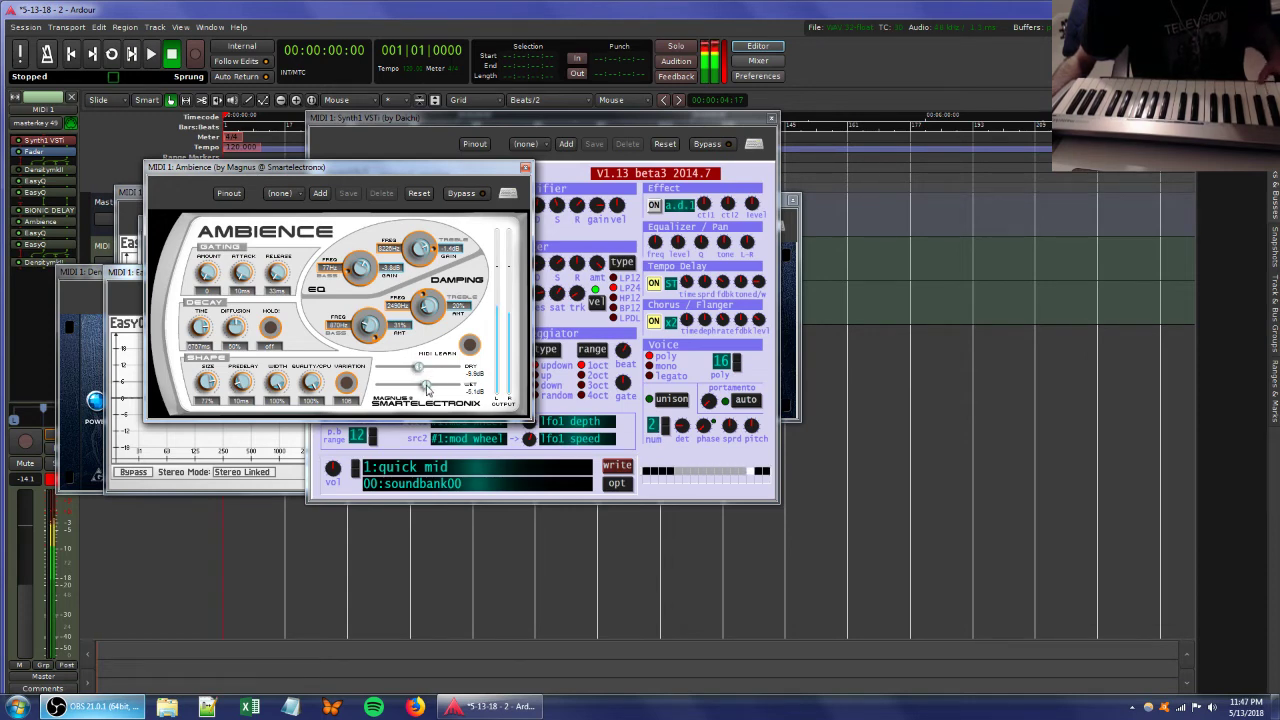
{"action": "left_click_drag", "start_coordinate": [420, 372], "coordinate": [430, 372]}
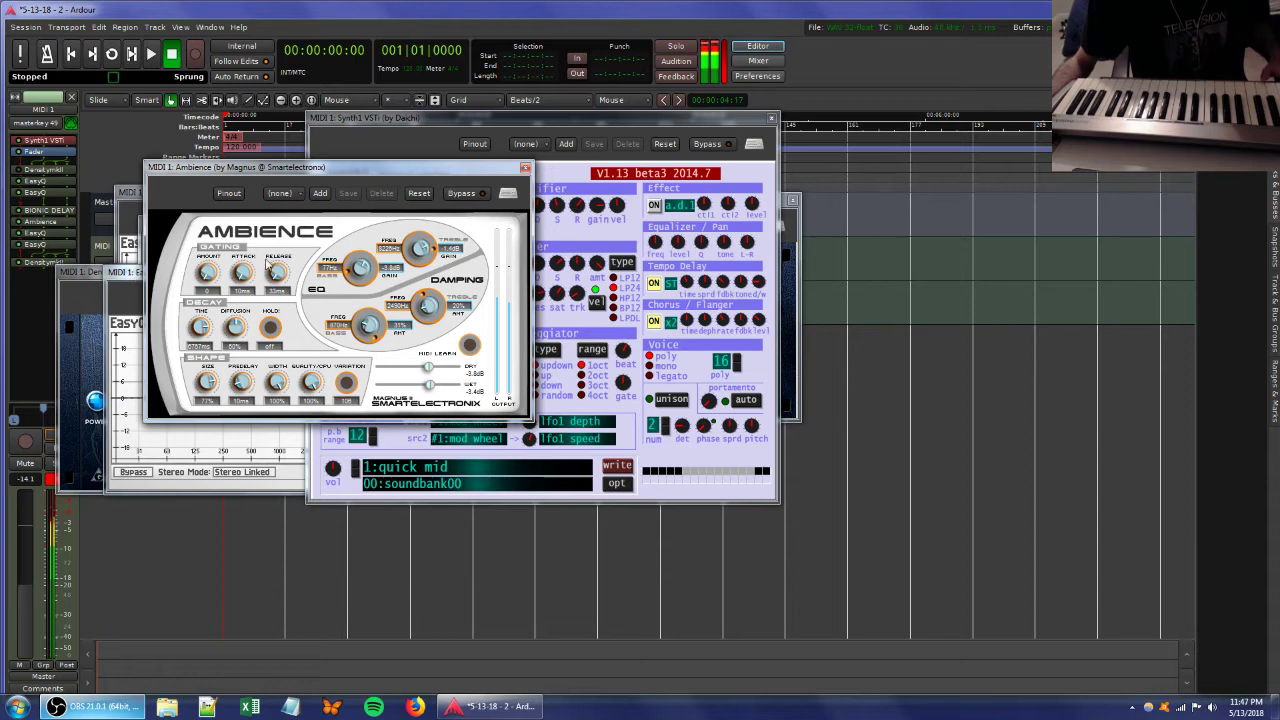
{"action": "left_click", "coordinate": [556, 124]}
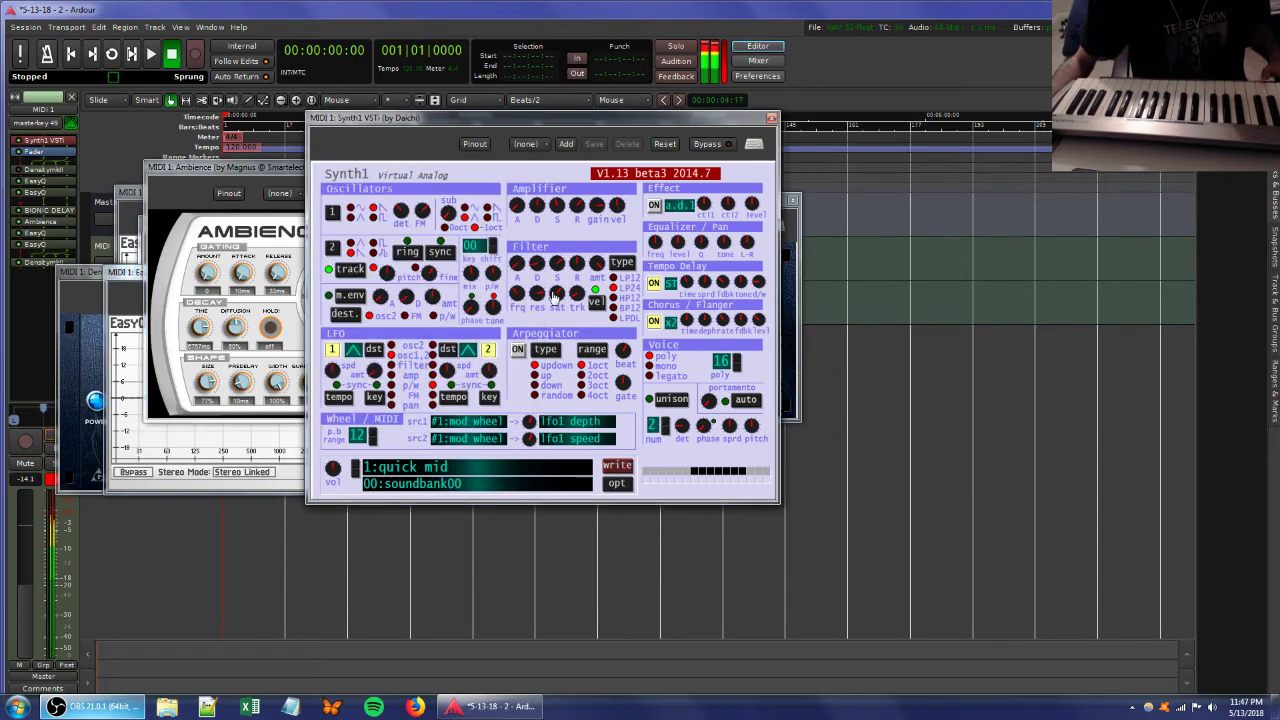
{"action": "mouse_move", "coordinate": [577, 297]}
{"action": "left_mouse_down"}
{"action": "mouse_move", "coordinate": [592, 341]}
{"action": "mouse_move", "coordinate": [585, 307]}
{"action": "left_mouse_up"}
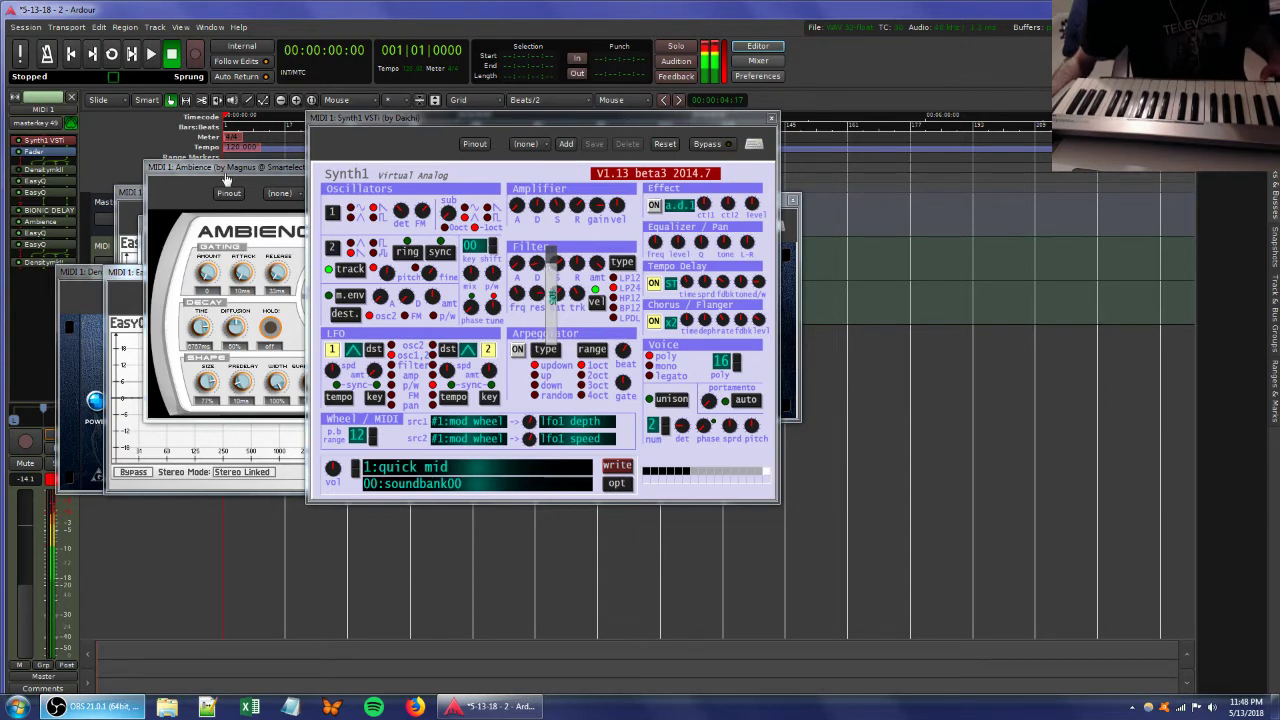
Raise Ambience's dry level slightly and lower its wet level to -11.3 dB.
{"action": "left_click", "coordinate": [226, 180]}
{"action": "mouse_move", "coordinate": [433, 388]}
{"action": "left_mouse_down"}
{"action": "mouse_move", "coordinate": [419, 390]}
{"action": "mouse_move", "coordinate": [433, 370]}
{"action": "left_mouse_up"}
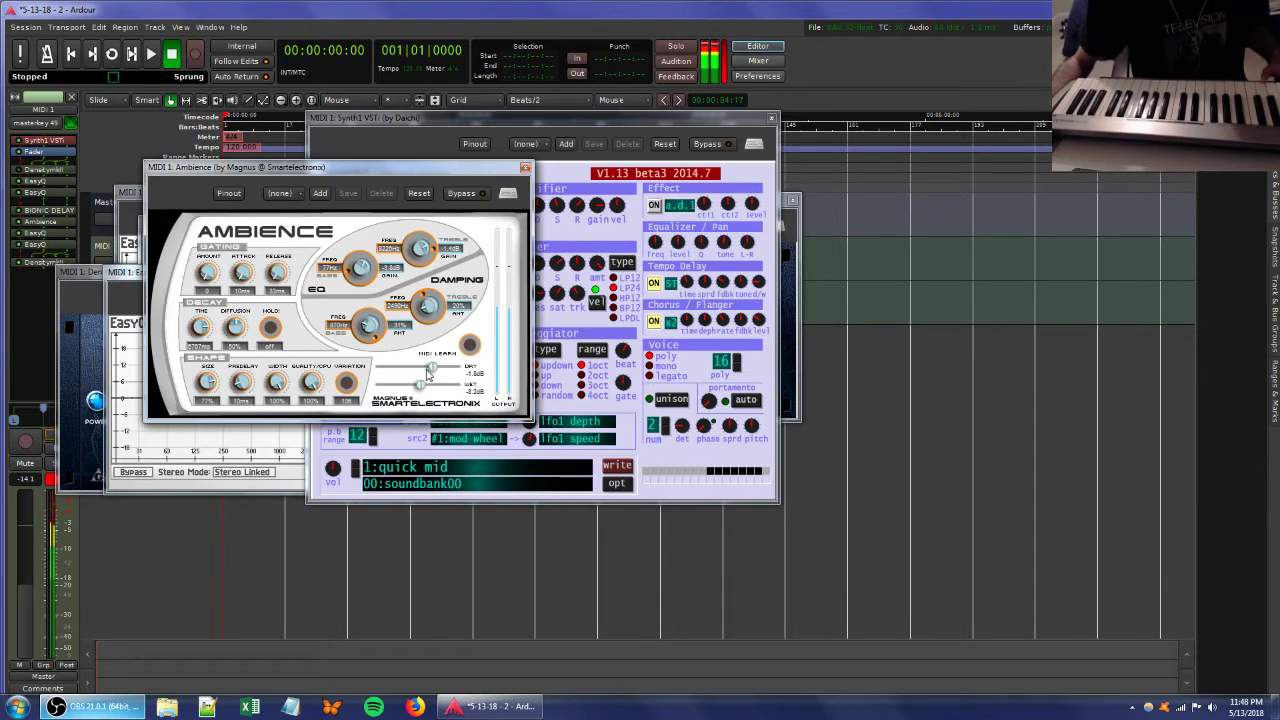
{"action": "left_click_drag", "start_coordinate": [422, 379], "coordinate": [414, 387]}
Reshape Synth1's filter envelope by adjusting its sustain and decay.
{"action": "left_click", "coordinate": [582, 298]}
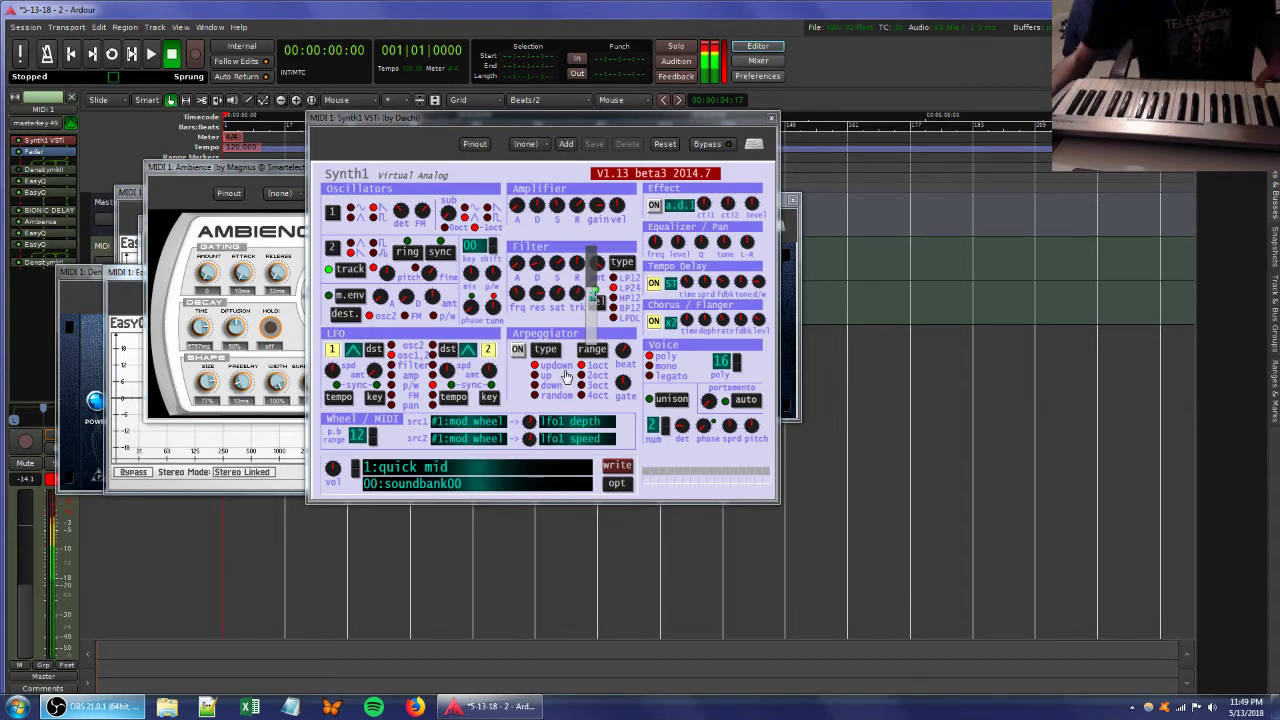
{"action": "left_click_drag", "start_coordinate": [529, 297], "coordinate": [558, 282]}
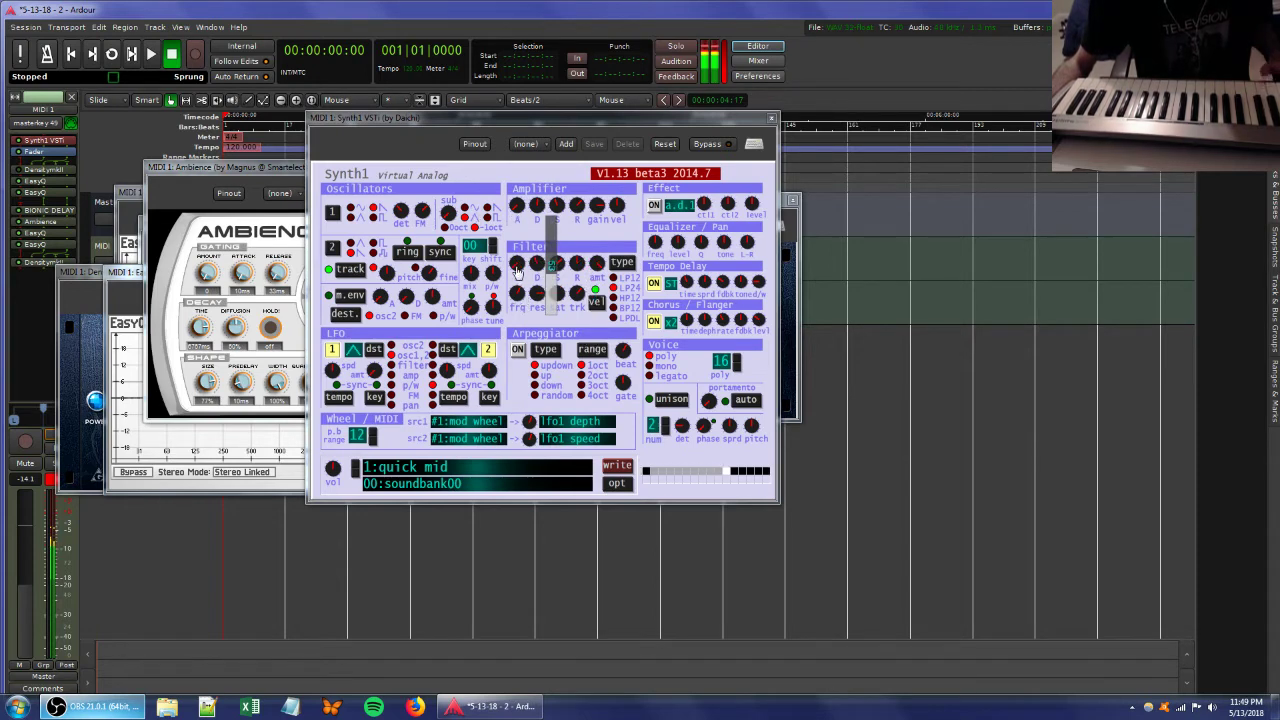
{"action": "left_click_drag", "start_coordinate": [525, 299], "coordinate": [532, 292]}
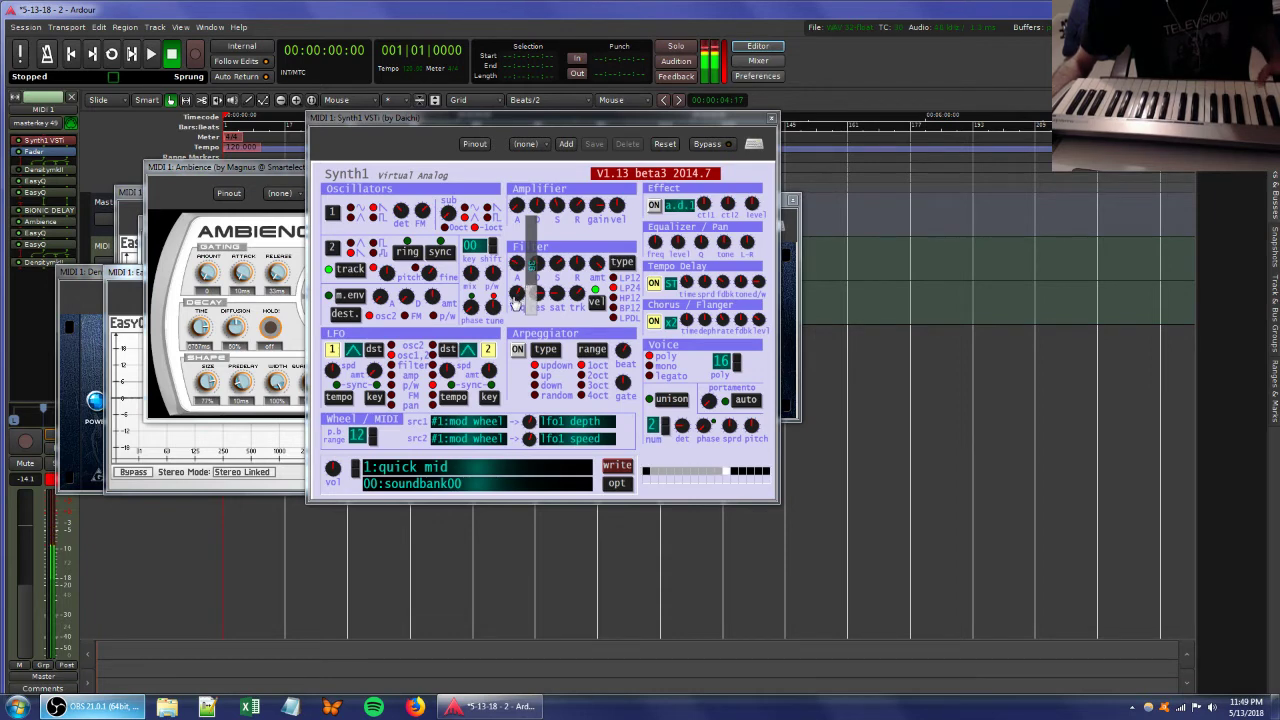
Tap in a new session tempo of 101.73 beats per minute and apply it.
{"action": "double_click", "coordinate": [246, 146]}
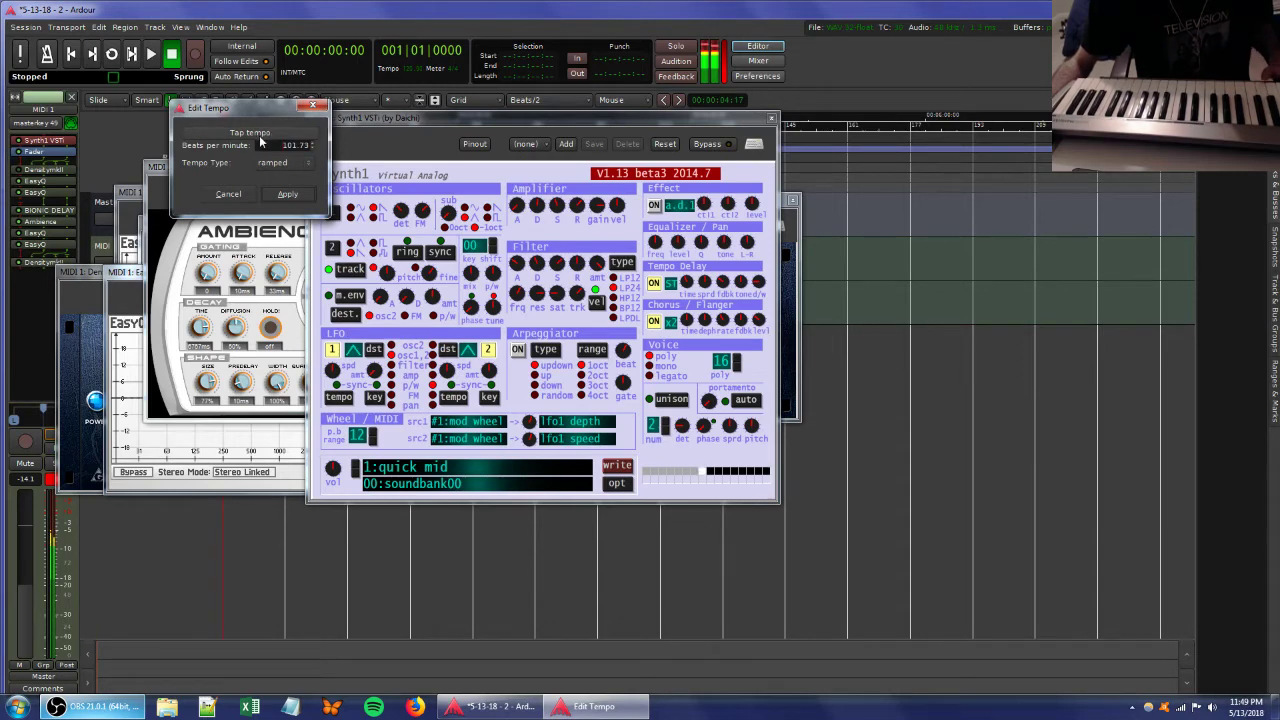
{"action": "left_click", "coordinate": [289, 196]}
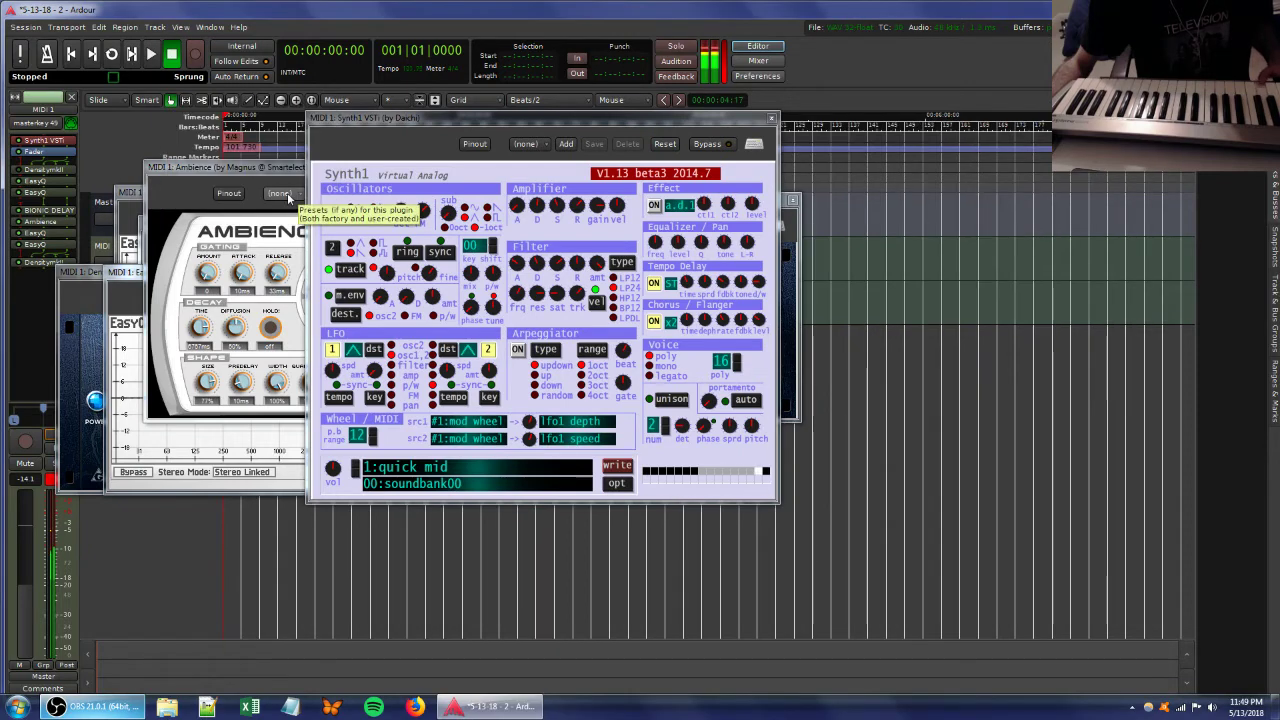
{"action": "left_click_drag", "start_coordinate": [416, 221], "coordinate": [418, 215]}
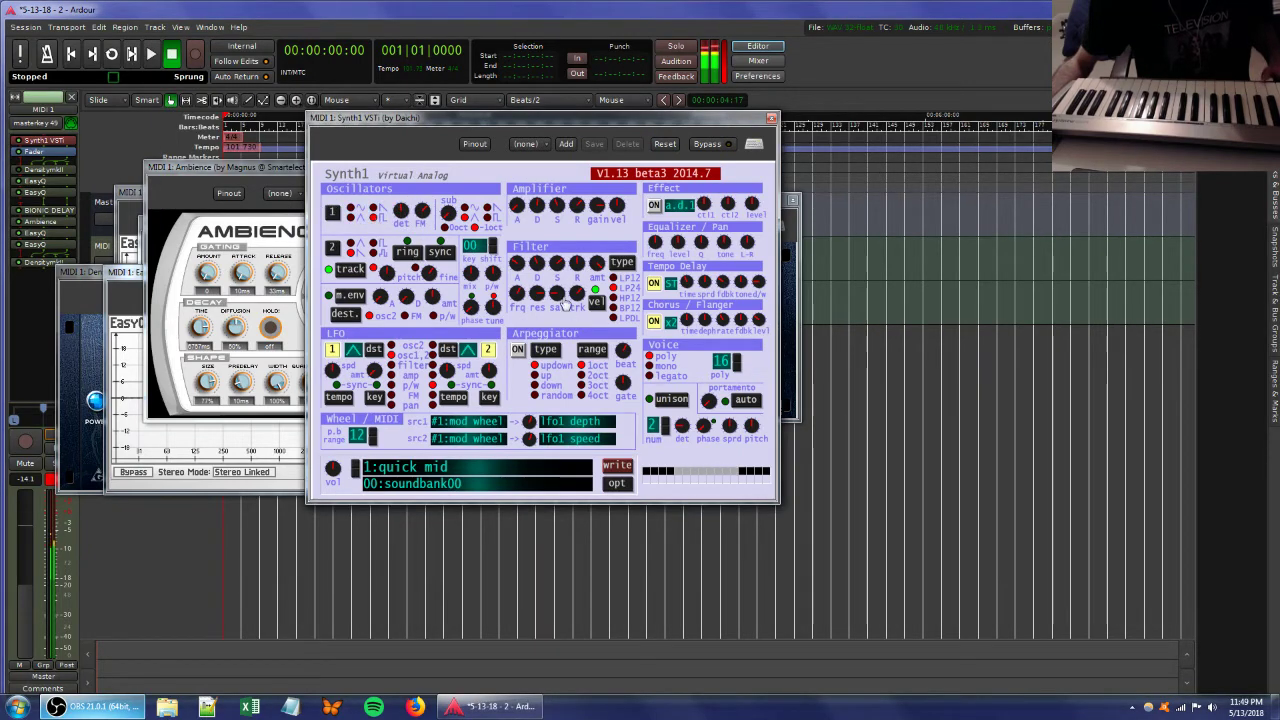
Move the Ambience window aside and set BIONIC DELAY's feedback to 52.00 and mix to 49.50.
{"action": "left_click", "coordinate": [220, 166]}
{"action": "left_click_drag", "start_coordinate": [220, 166], "coordinate": [342, 301]}
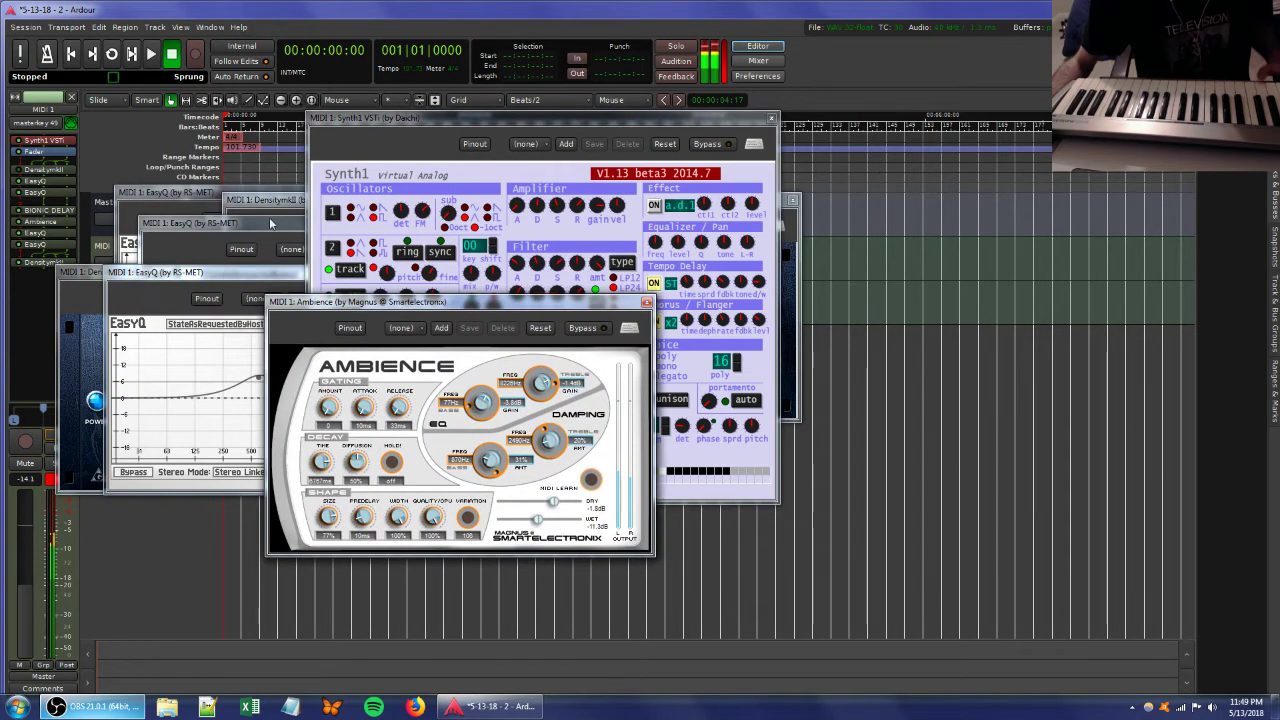
{"action": "double_click", "coordinate": [38, 211]}
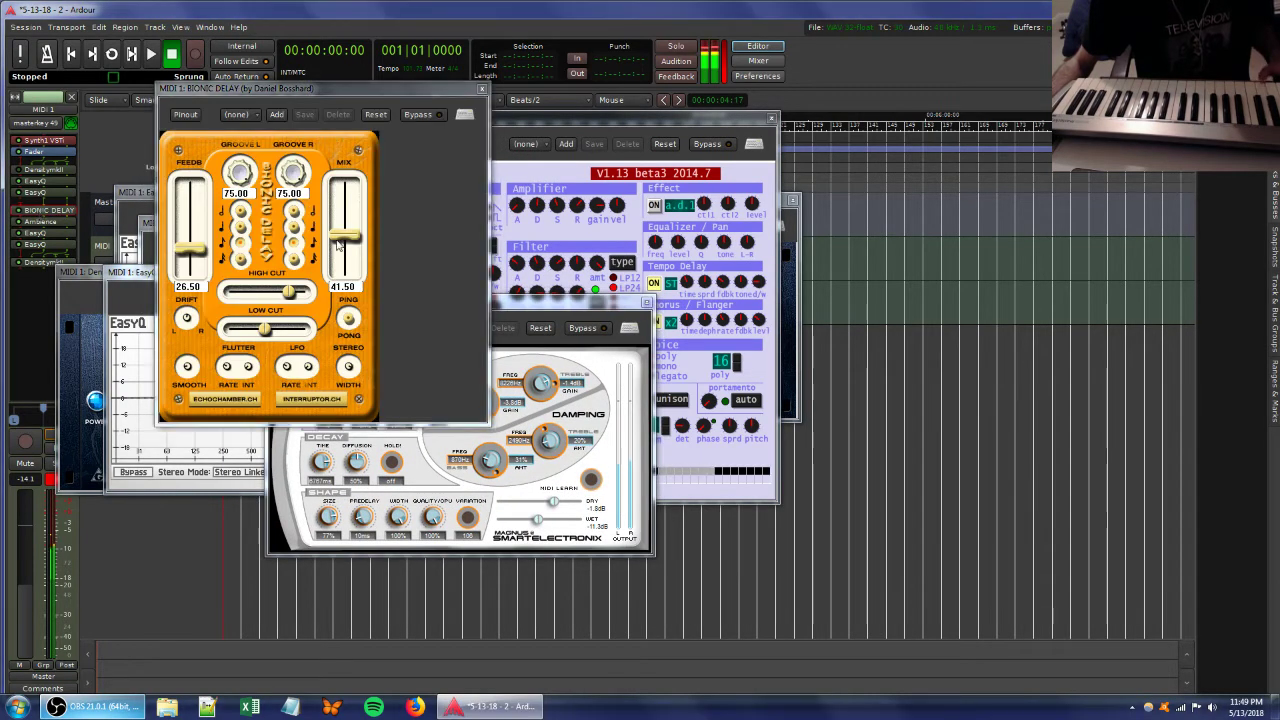
{"action": "left_click_drag", "start_coordinate": [193, 248], "coordinate": [198, 238]}
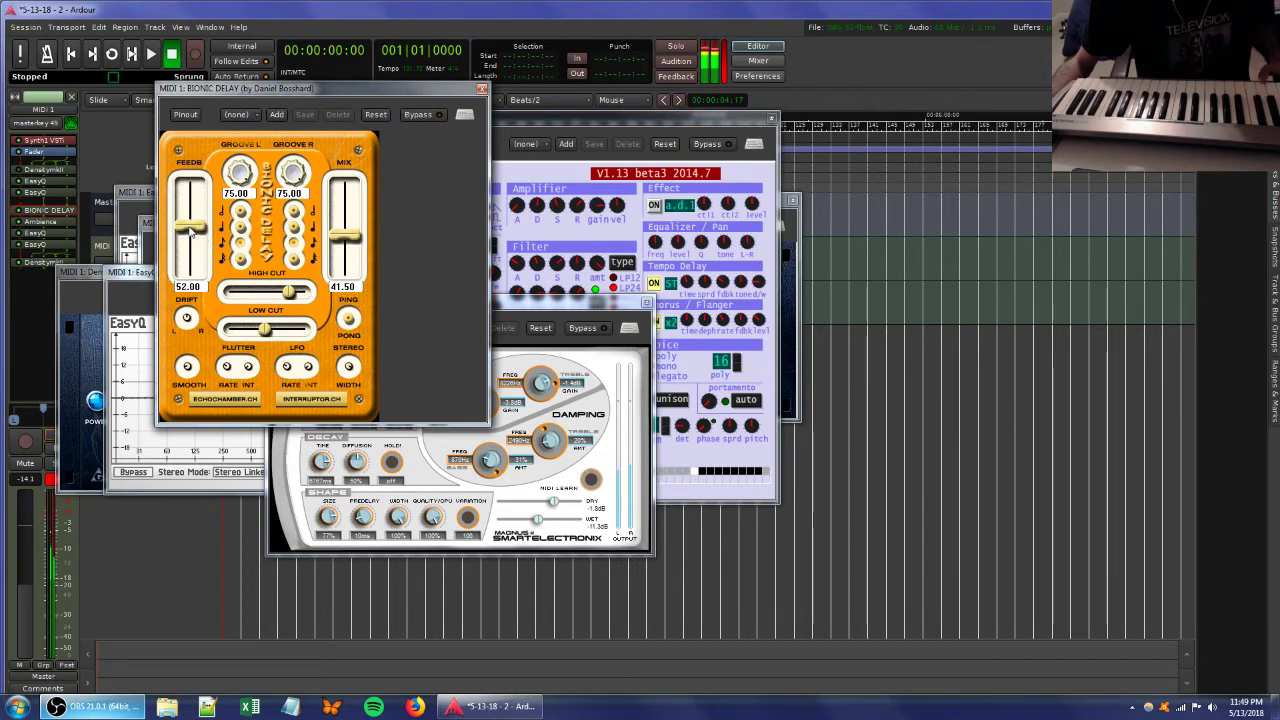
{"action": "left_click_drag", "start_coordinate": [355, 240], "coordinate": [330, 230]}
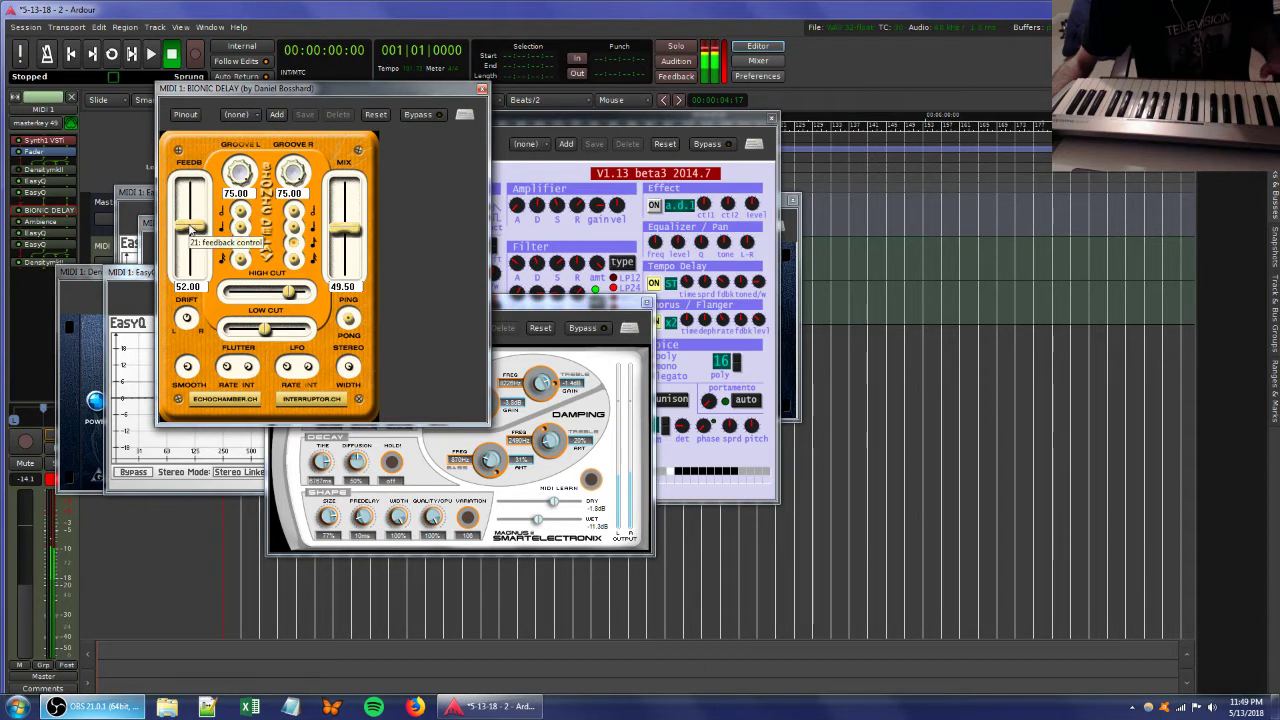
Adjust the filter saturation of MIDI 1's Synth1 and lower Ambience's wet level to -45.7 dB.
{"action": "left_click", "coordinate": [595, 128]}
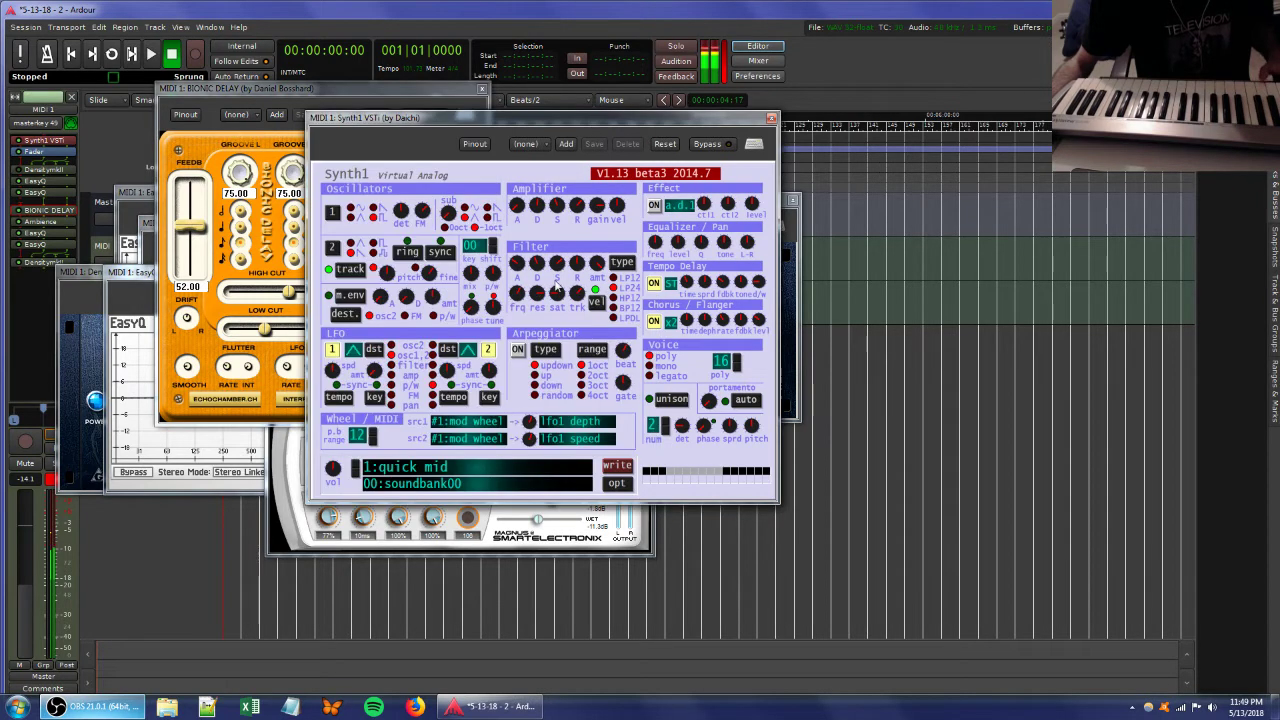
{"action": "left_click_drag", "start_coordinate": [541, 298], "coordinate": [543, 272]}
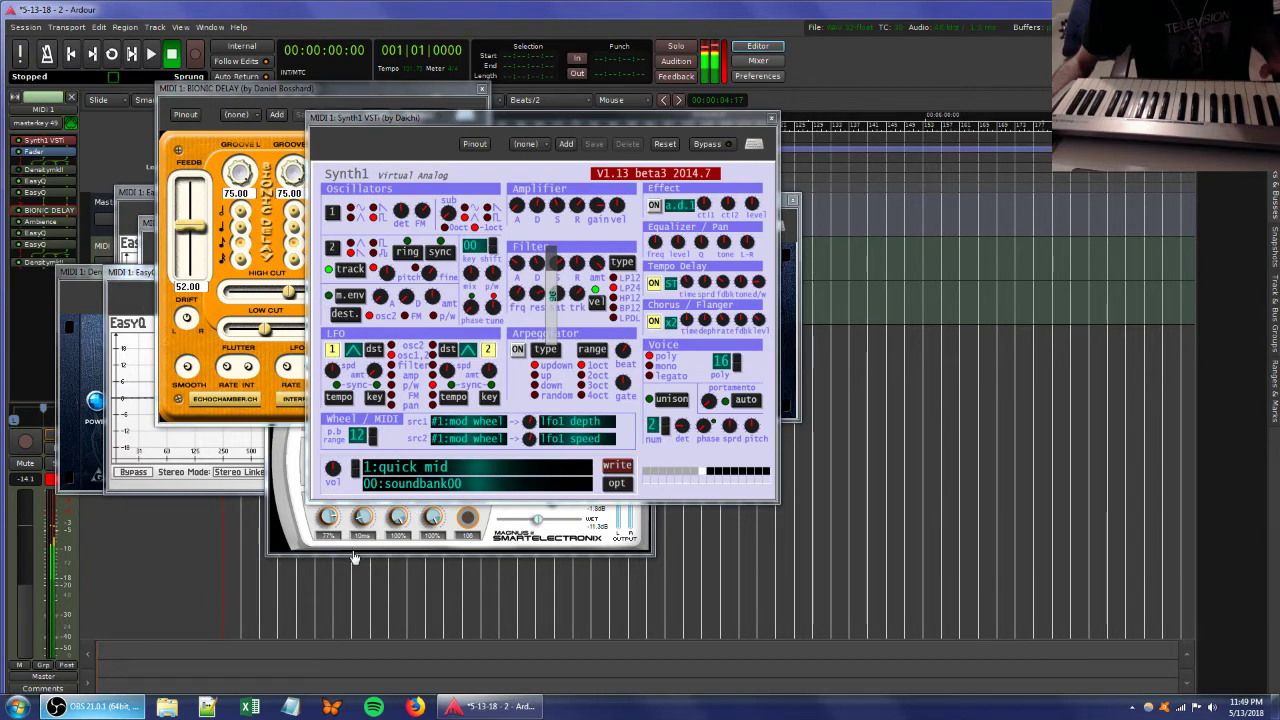
{"action": "left_click_drag", "start_coordinate": [538, 520], "coordinate": [512, 521]}
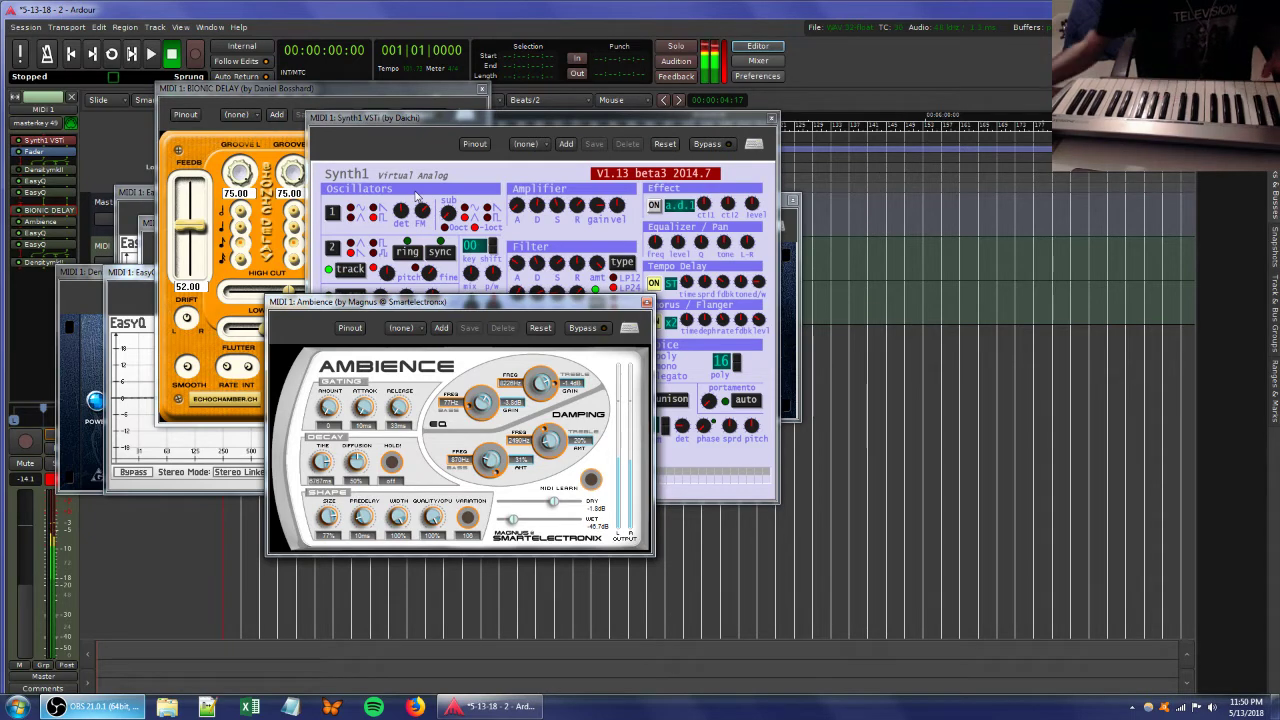
Adjust the filter resonance and key tracking of MIDI 1's Synth1 and choose a waveform for oscillator 1.
{"action": "left_click", "coordinate": [34, 171]}
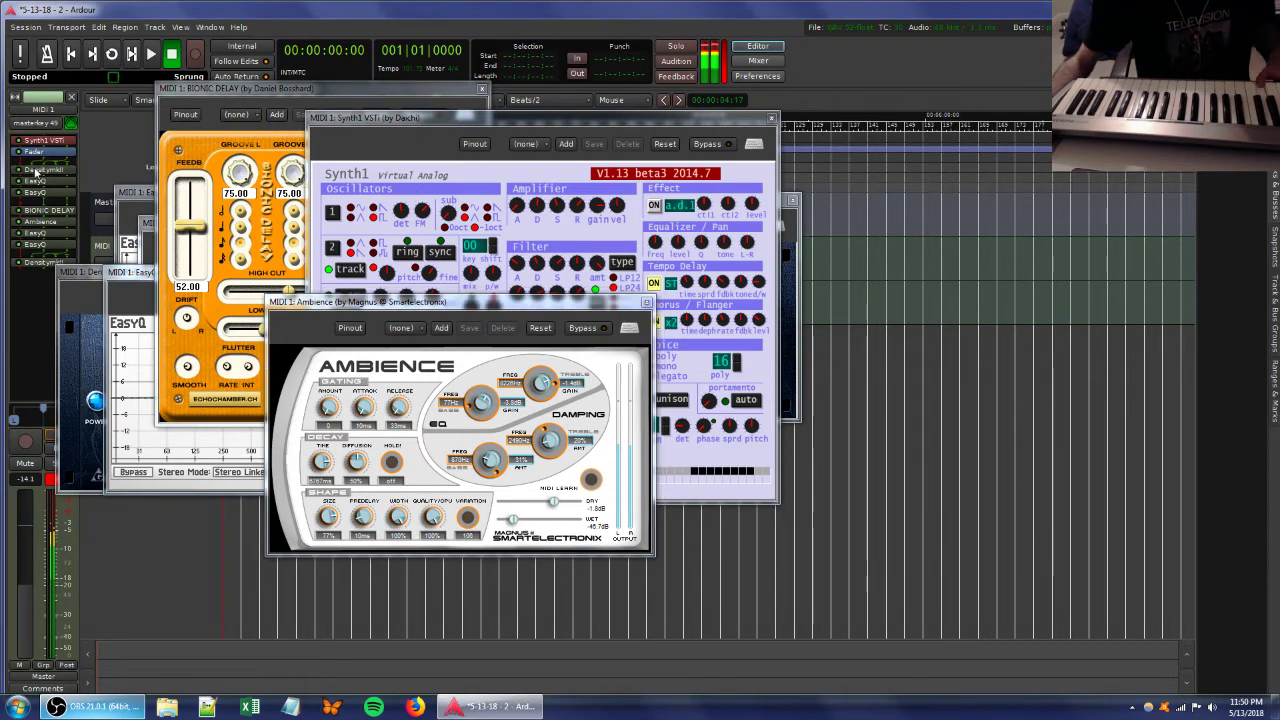
{"action": "left_click", "coordinate": [455, 125]}
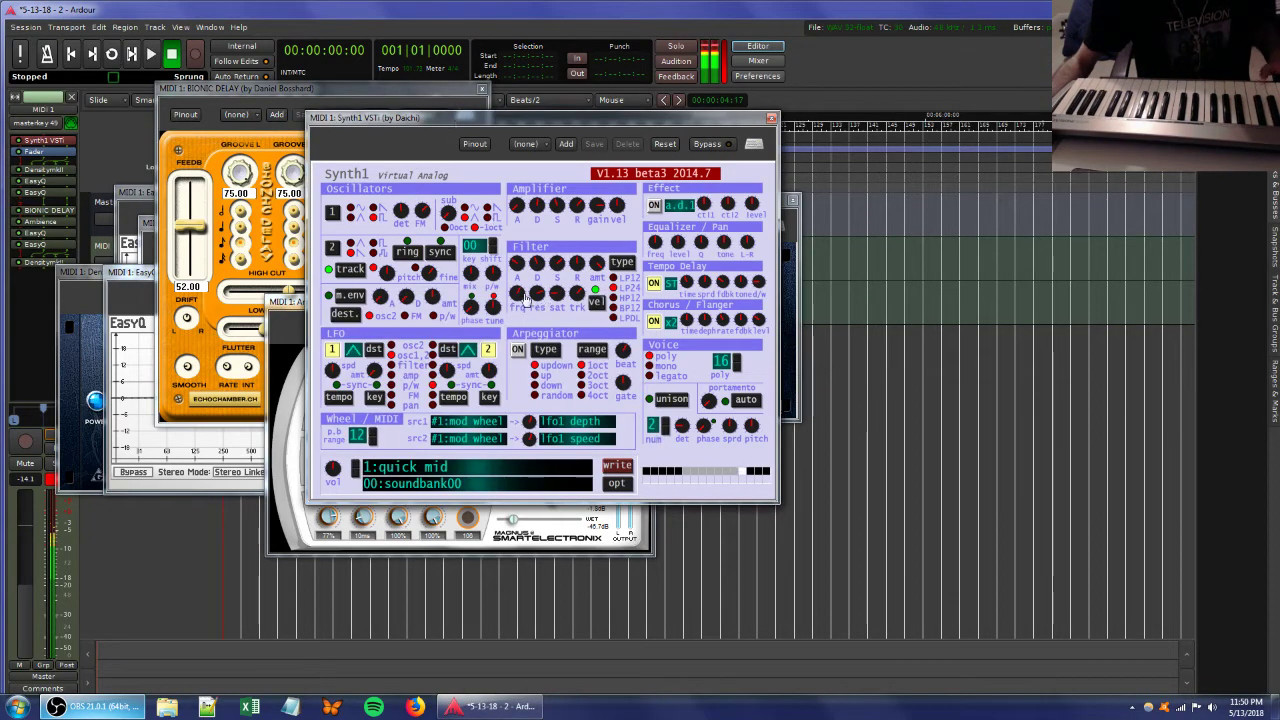
{"action": "left_click_drag", "start_coordinate": [530, 294], "coordinate": [570, 305]}
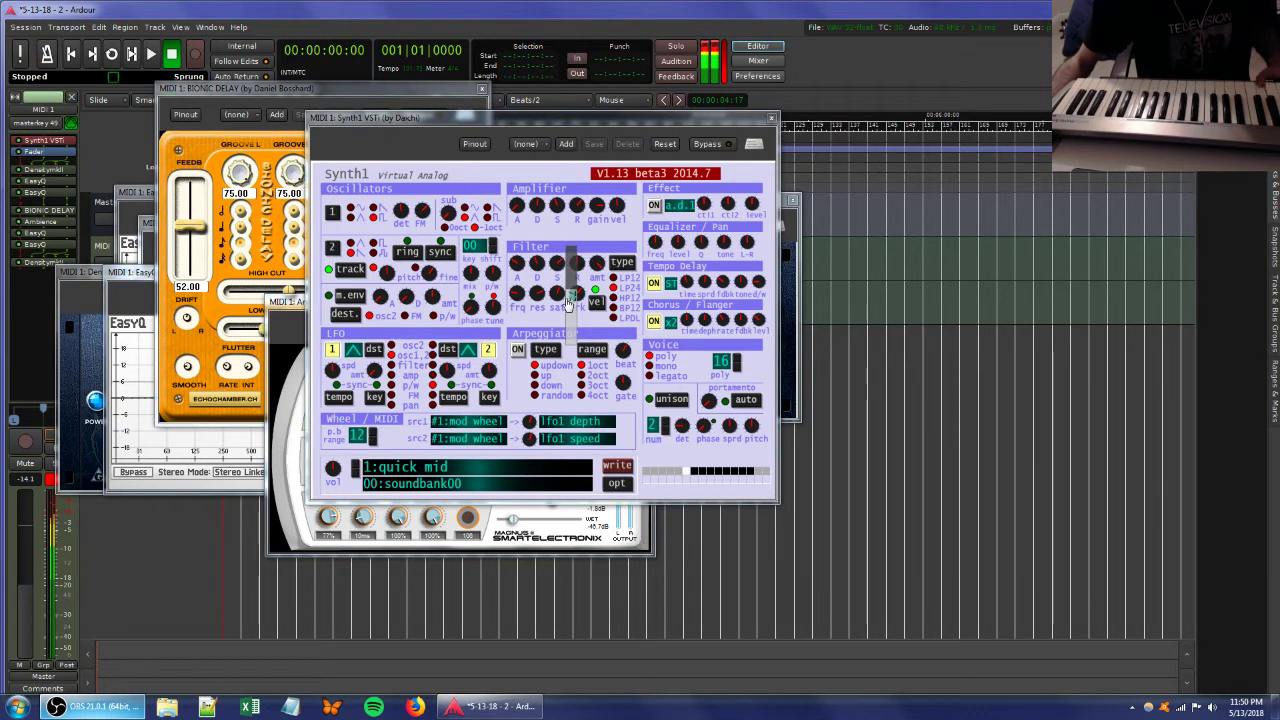
{"action": "left_click", "coordinate": [372, 212]}
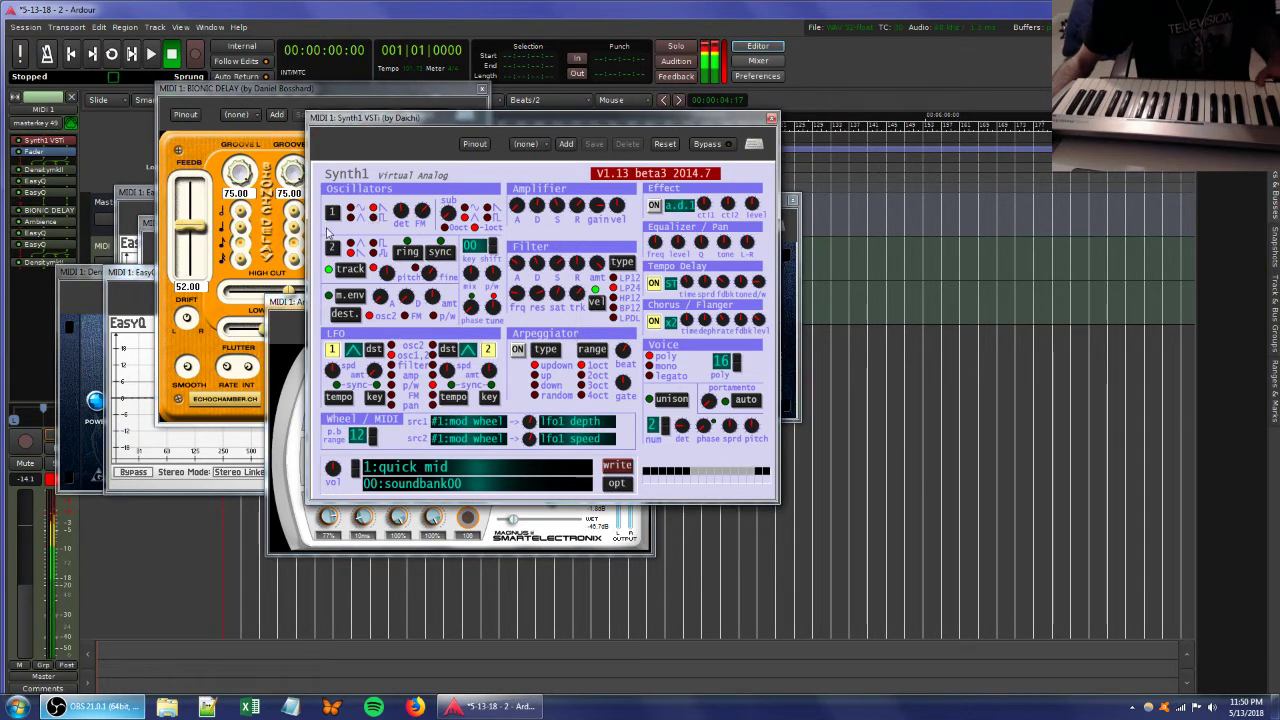
Raise the MIDI track's fader to -2.3 dB.
{"action": "left_click", "coordinate": [104, 250]}
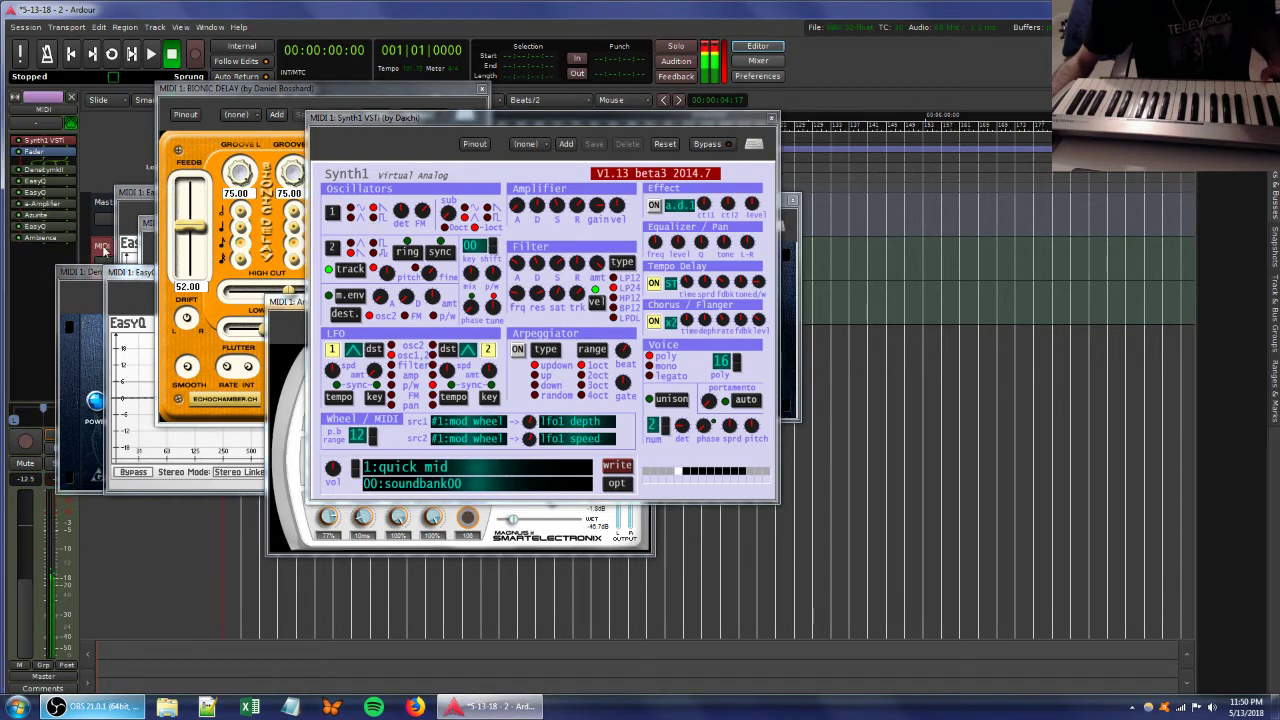
{"action": "left_click_drag", "start_coordinate": [20, 590], "coordinate": [19, 541]}
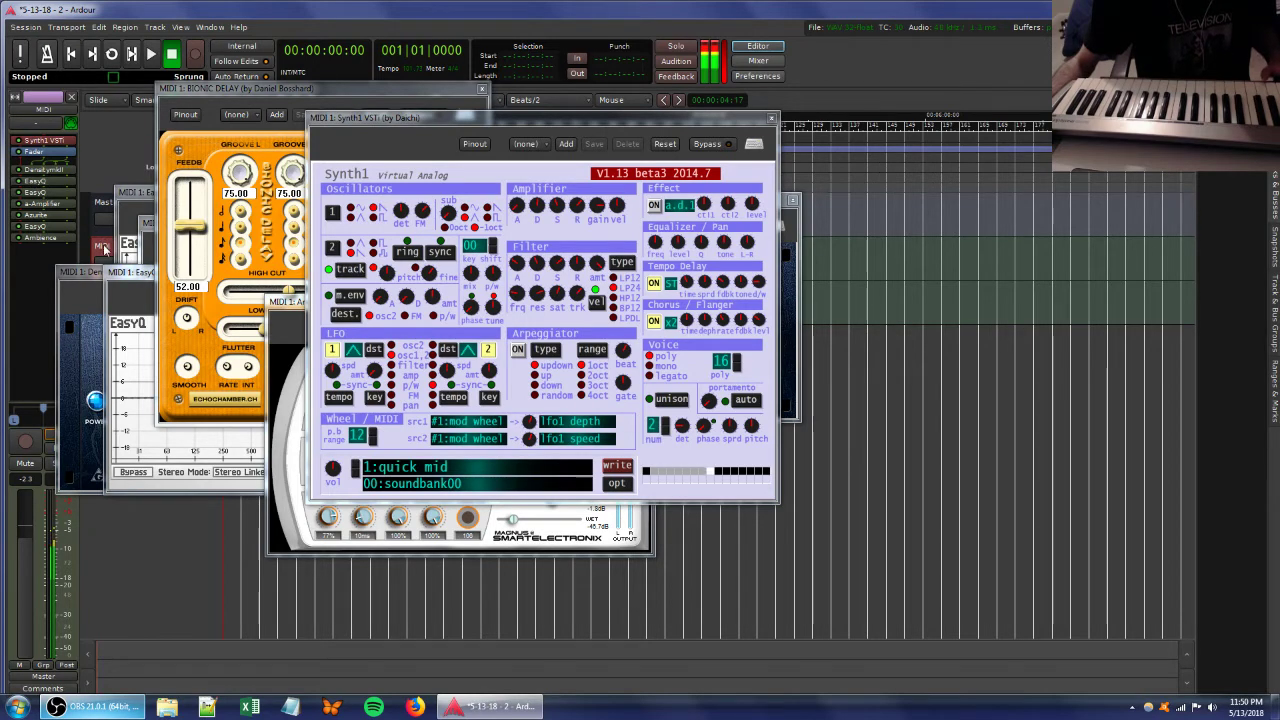
Move the front DensitymkII window aside and close all open MIDI 1 plugin windows.
{"action": "left_click_drag", "start_coordinate": [85, 271], "coordinate": [167, 404]}
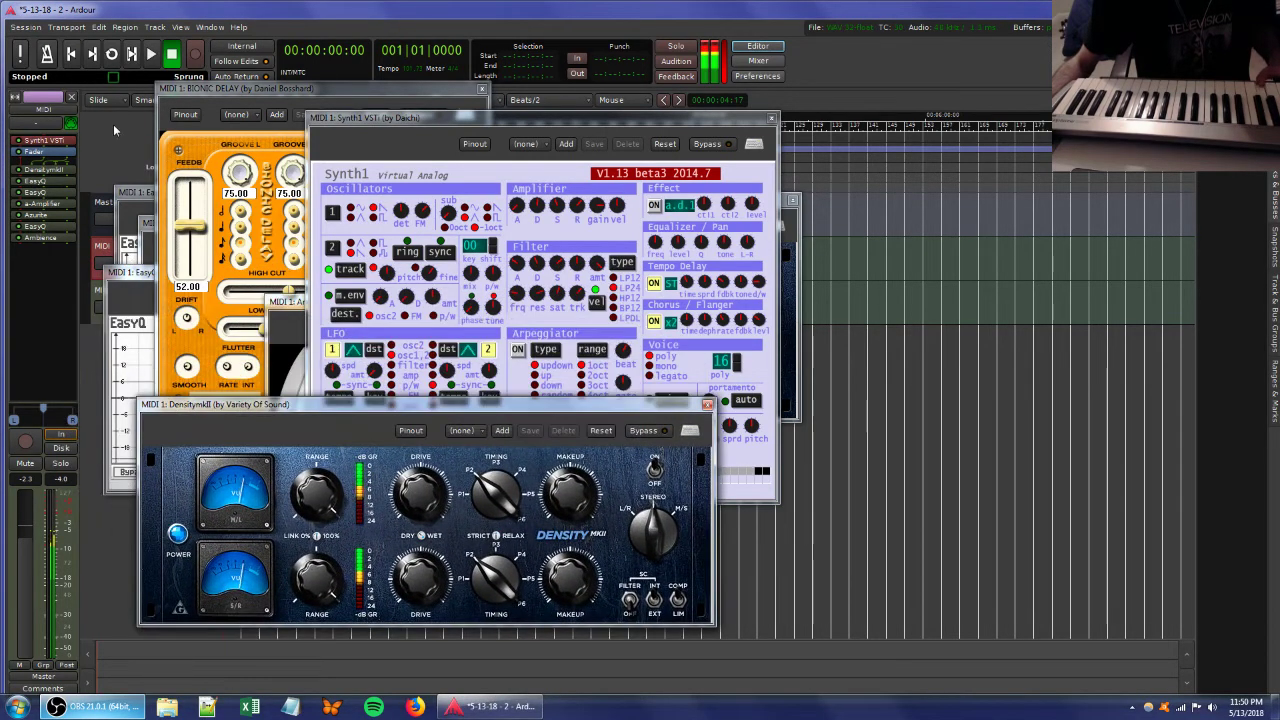
{"action": "left_click", "coordinate": [484, 88]}
{"action": "left_click", "coordinate": [771, 118]}
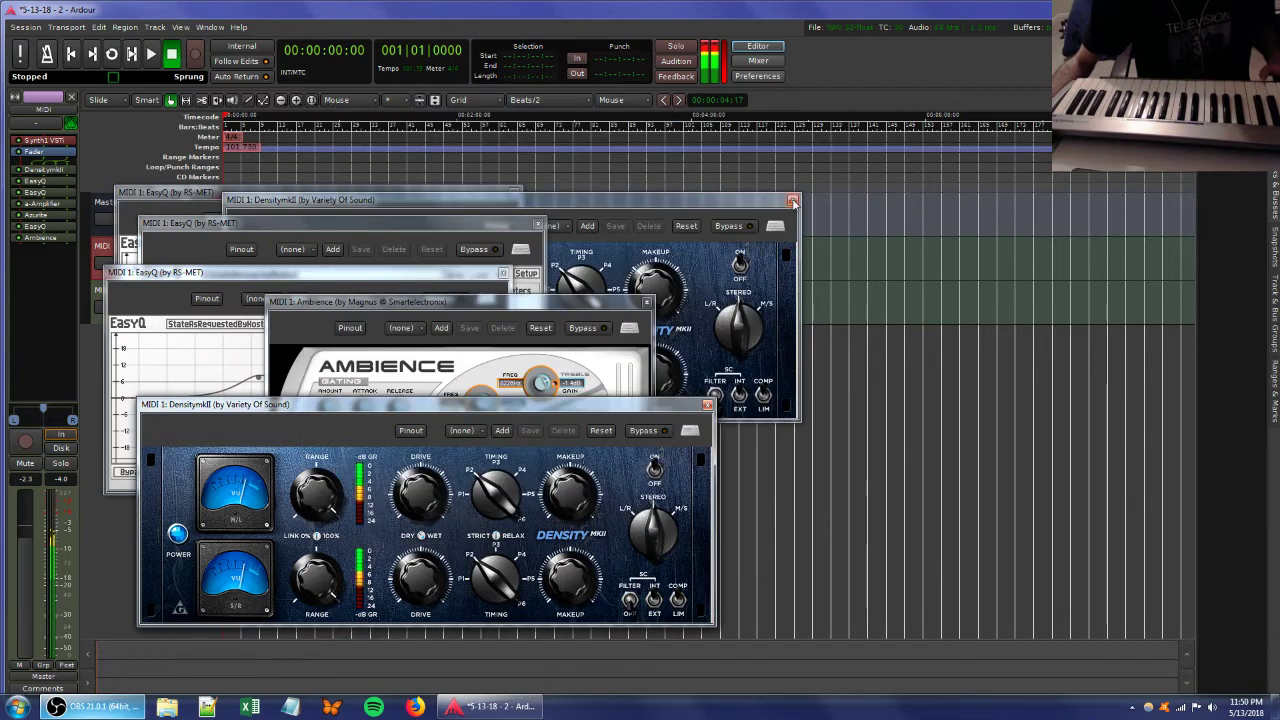
{"action": "left_click", "coordinate": [793, 202]}
{"action": "left_click", "coordinate": [537, 224]}
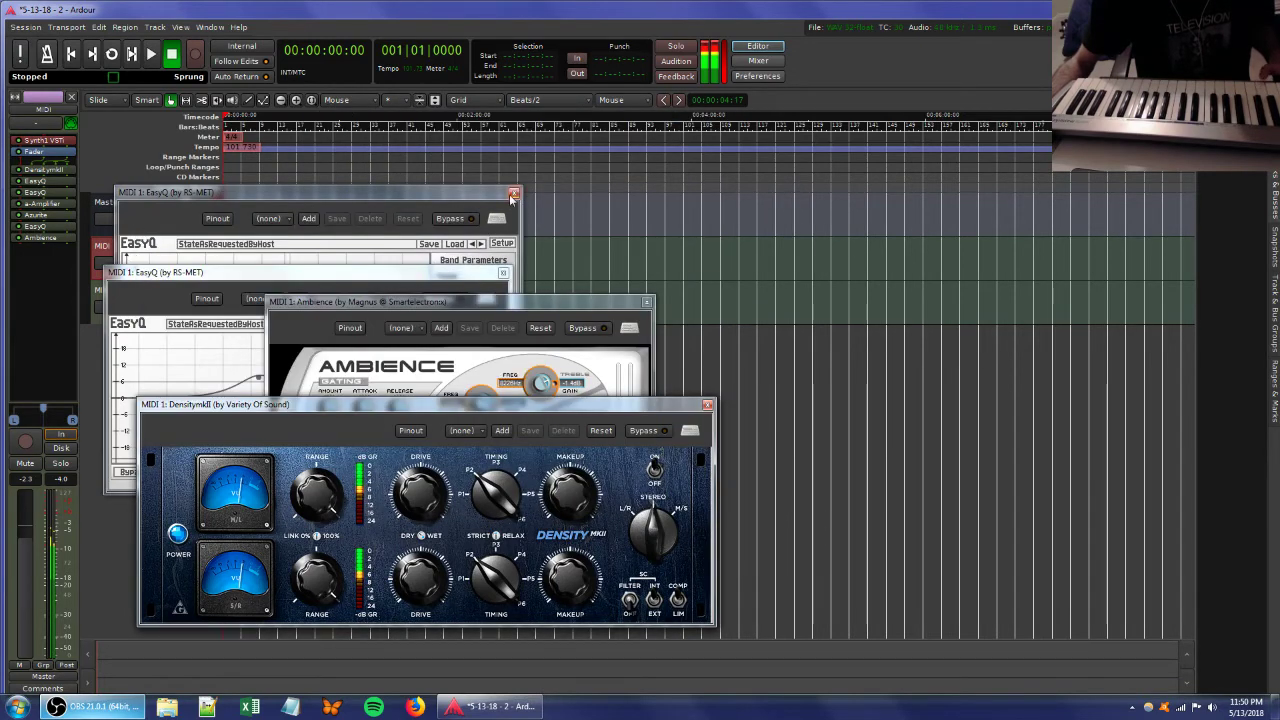
{"action": "left_click", "coordinate": [513, 195]}
{"action": "left_click", "coordinate": [503, 272]}
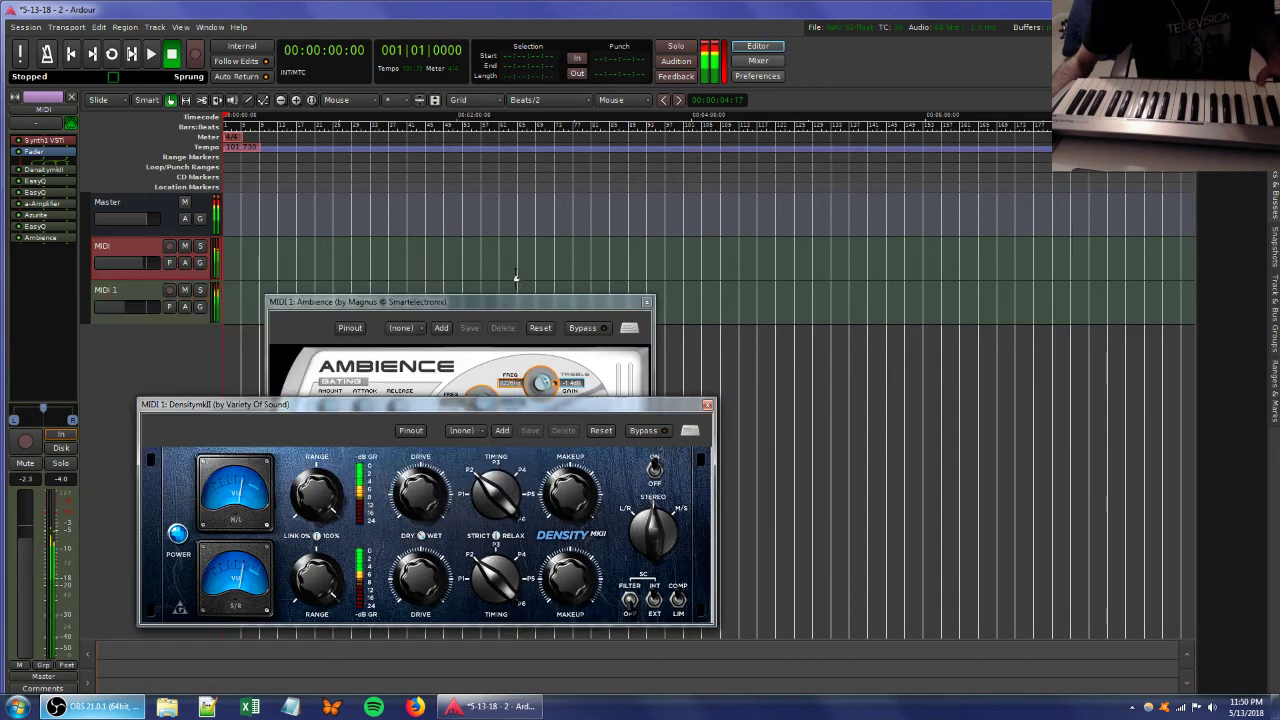
{"action": "left_click", "coordinate": [647, 301]}
{"action": "left_click", "coordinate": [707, 405]}
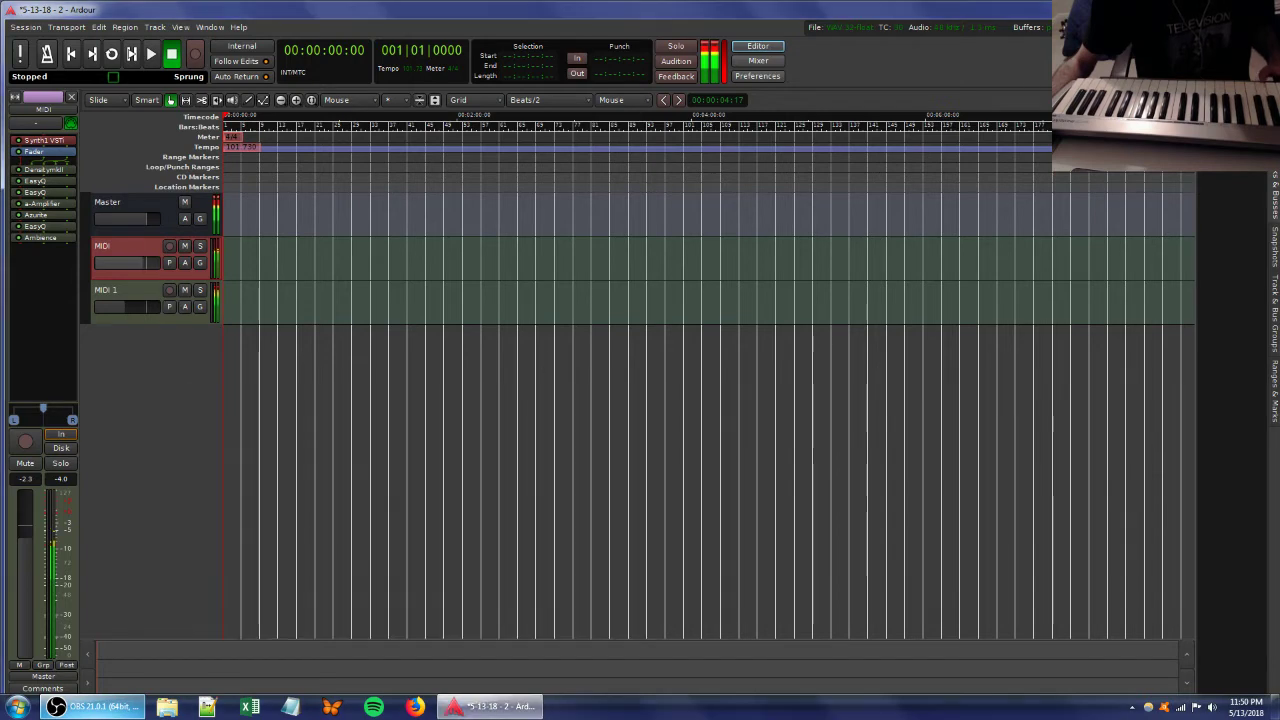
Open Ambience on the MIDI track and lower its wet level to -34.2 dB.
{"action": "left_click", "coordinate": [123, 290]}
{"action": "left_click", "coordinate": [122, 252]}
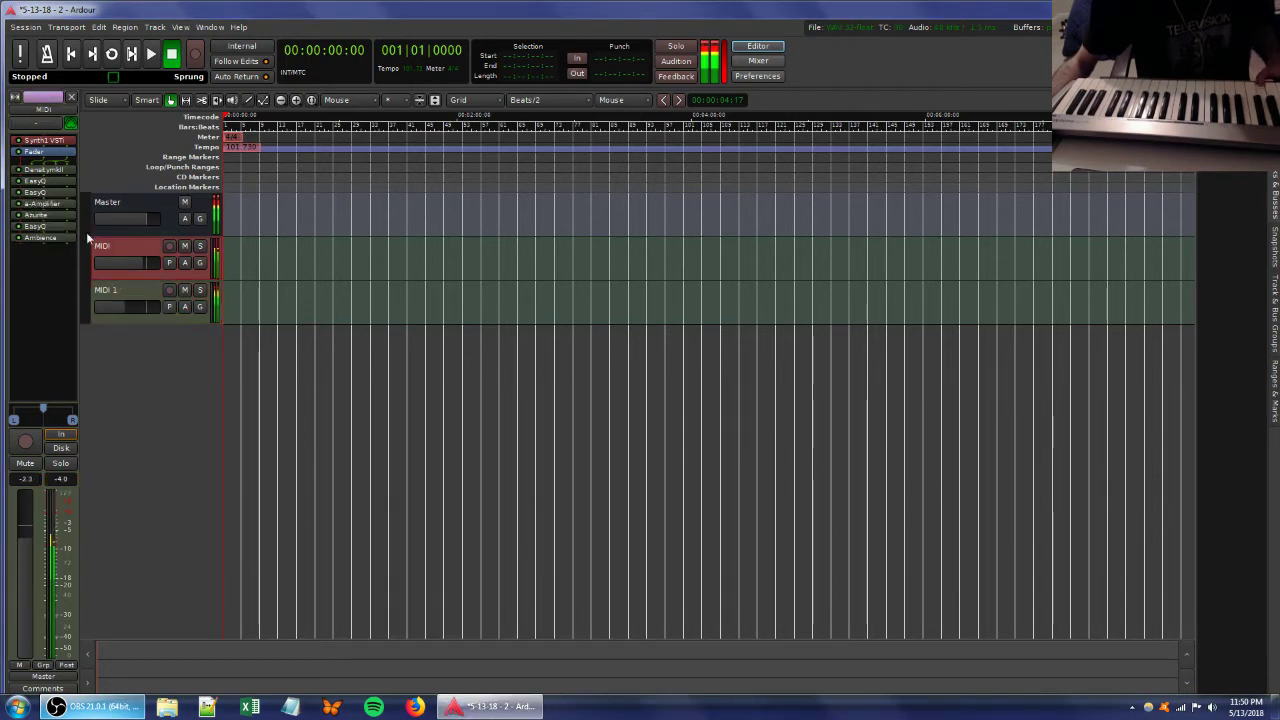
{"action": "double_click", "coordinate": [36, 237]}
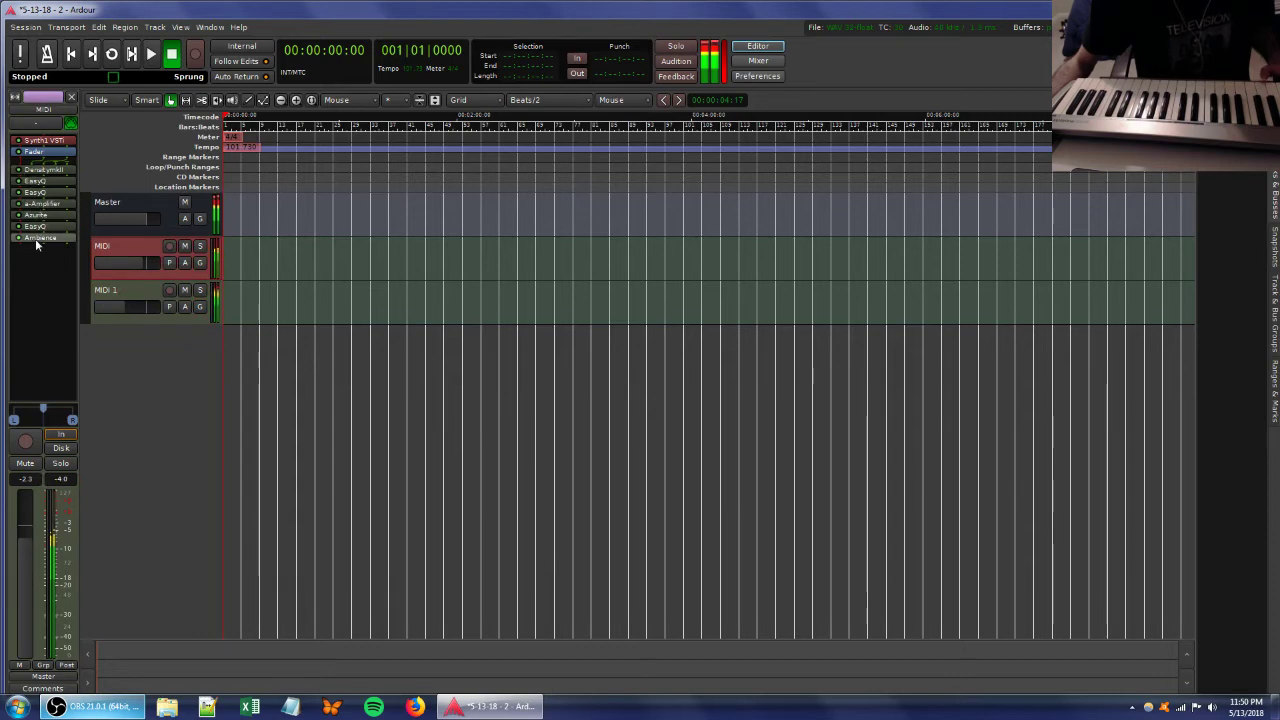
{"action": "left_click_drag", "start_coordinate": [606, 520], "coordinate": [584, 520]}
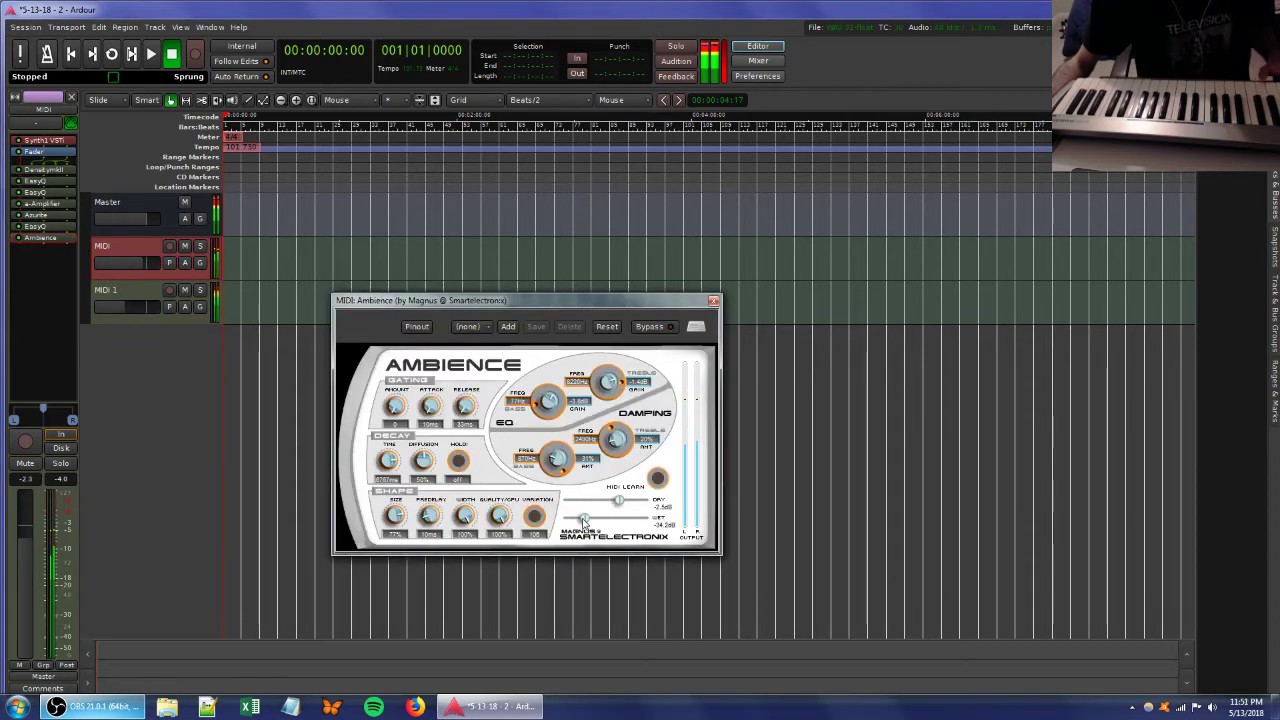
Adjust the filter tracking, resonance, amplifier decay and sub-oscillator level in the MIDI track's Synth1, and hide its Ambience window.
{"action": "double_click", "coordinate": [45, 140]}
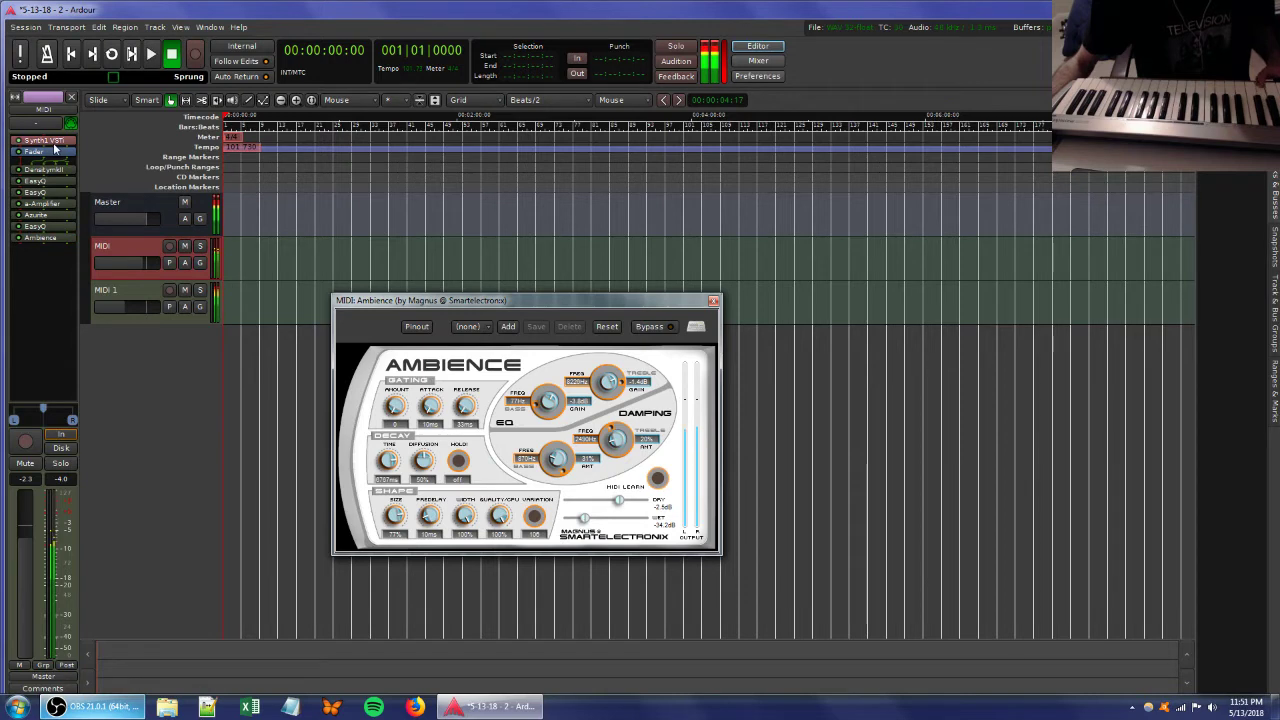
{"action": "mouse_move", "coordinate": [633, 366]}
{"action": "left_mouse_down"}
{"action": "mouse_move", "coordinate": [650, 394]}
{"action": "mouse_move", "coordinate": [648, 368]}
{"action": "left_mouse_up"}
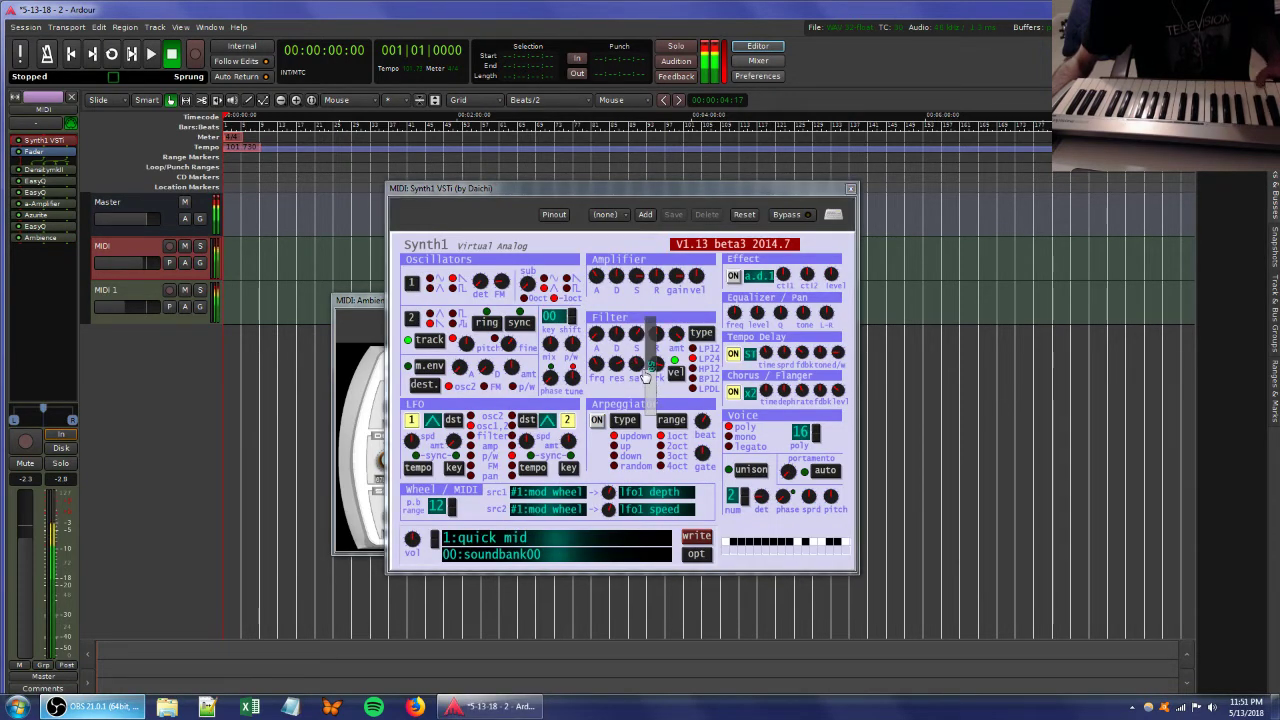
{"action": "left_click", "coordinate": [594, 279]}
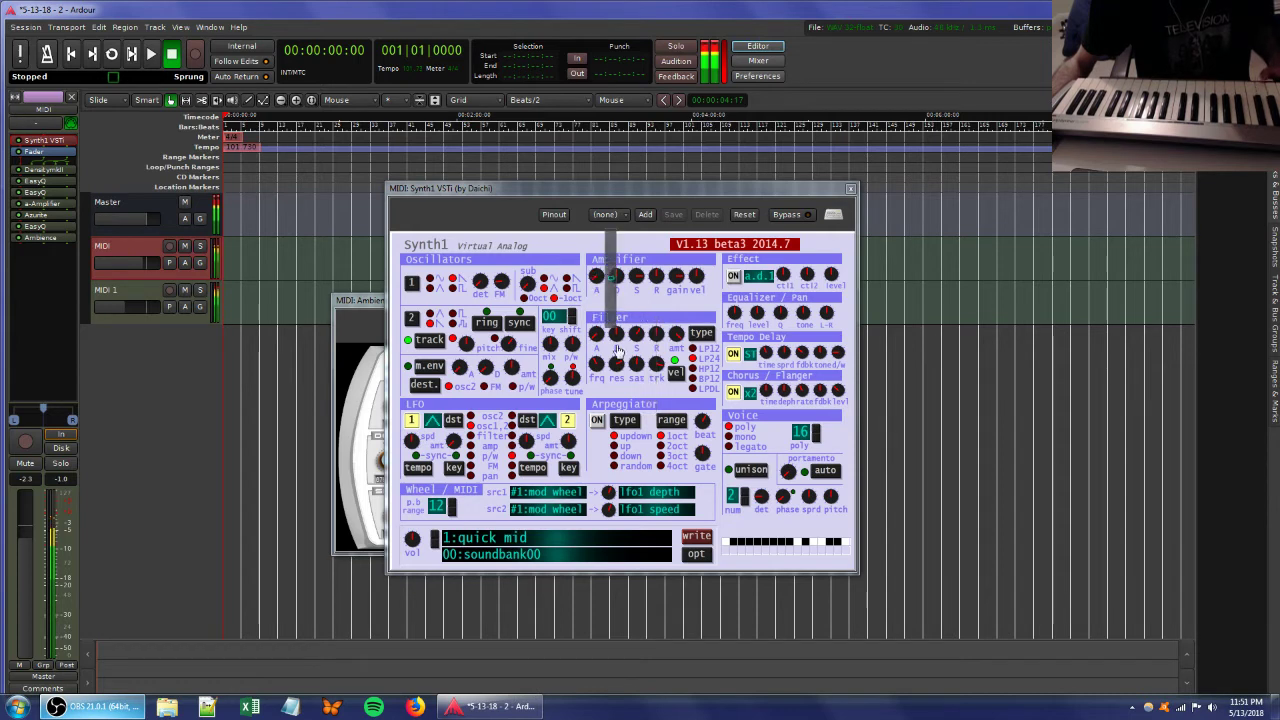
{"action": "left_click", "coordinate": [524, 284]}
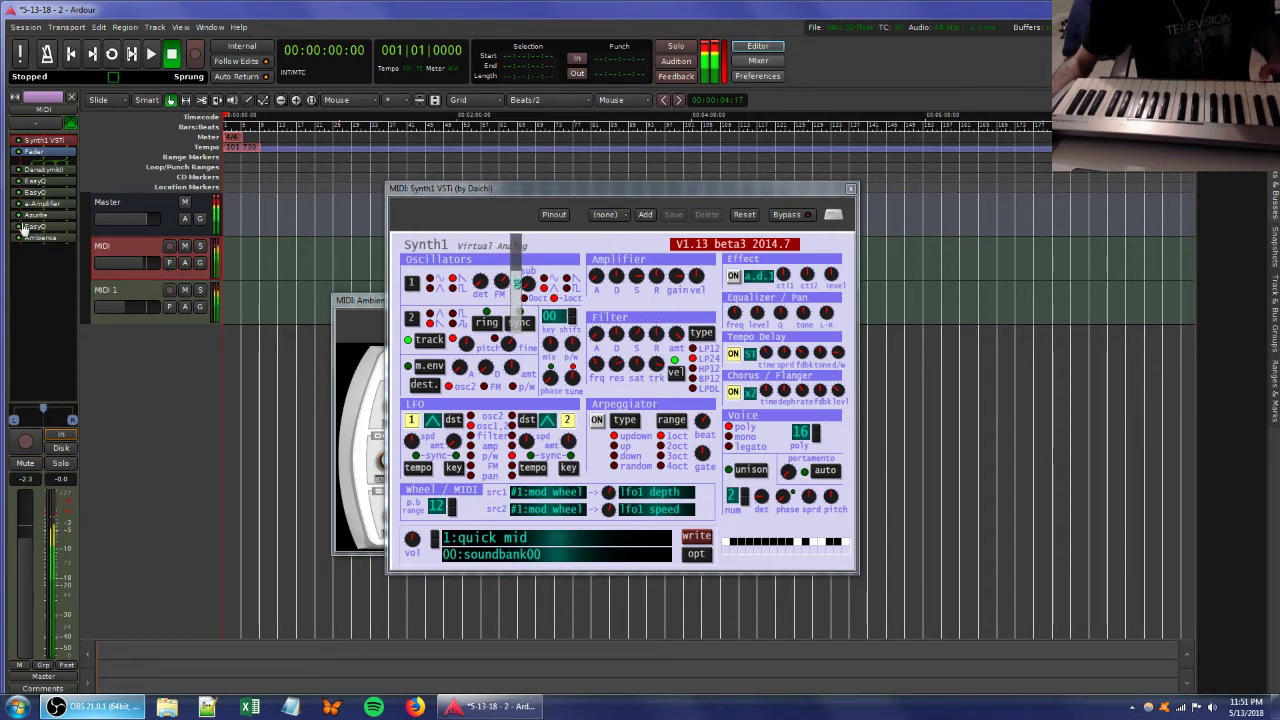
{"action": "left_click_drag", "start_coordinate": [522, 282], "coordinate": [511, 322]}
{"action": "left_click", "coordinate": [655, 363]}
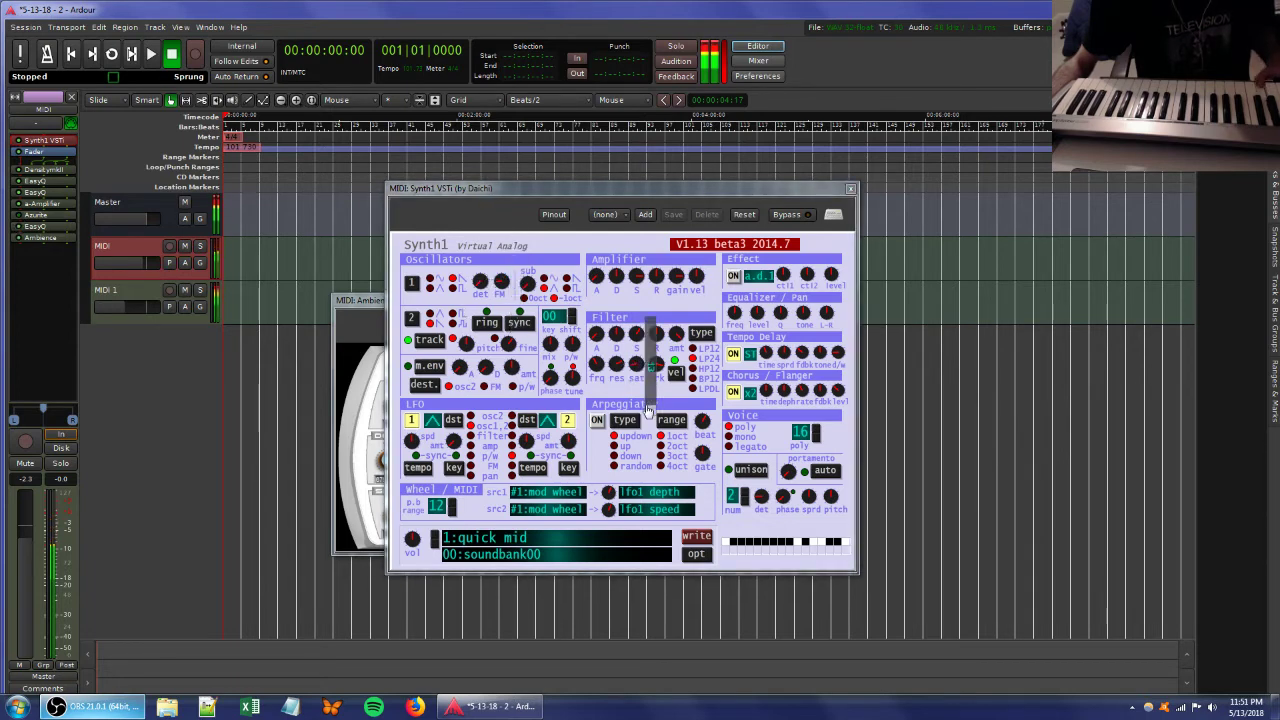
{"action": "left_click", "coordinate": [598, 365]}
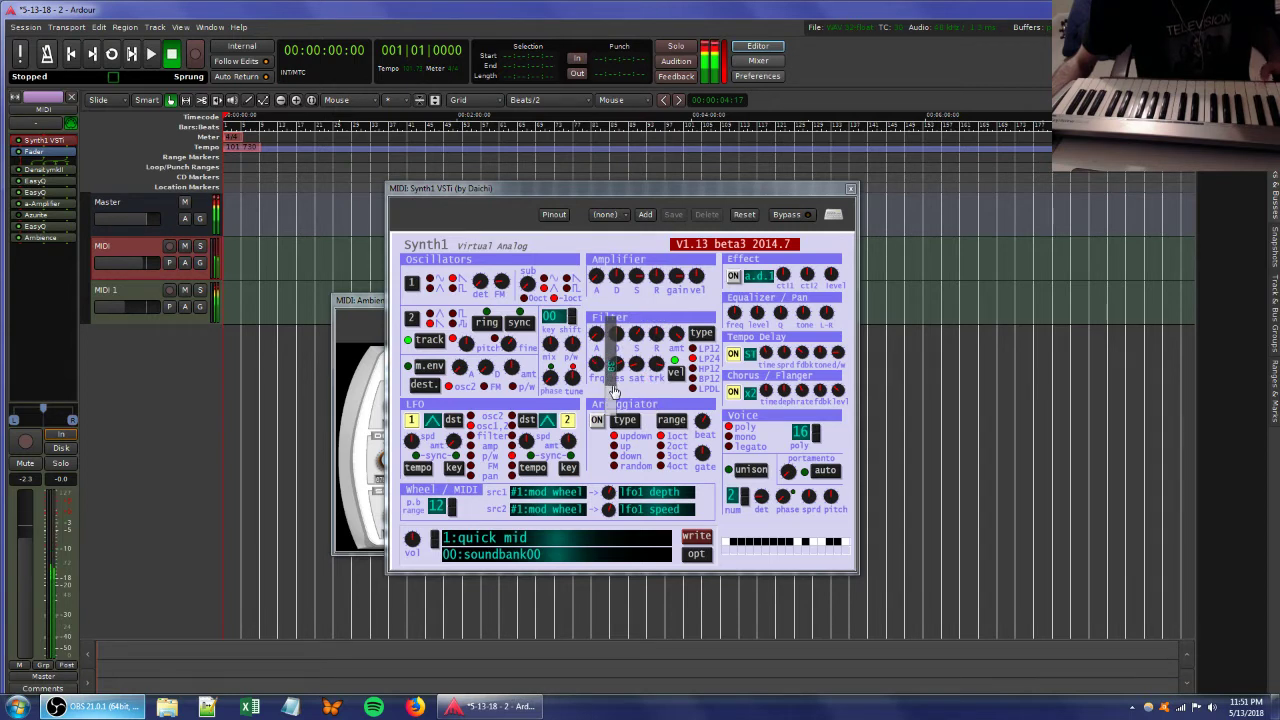
{"action": "left_click", "coordinate": [517, 295]}
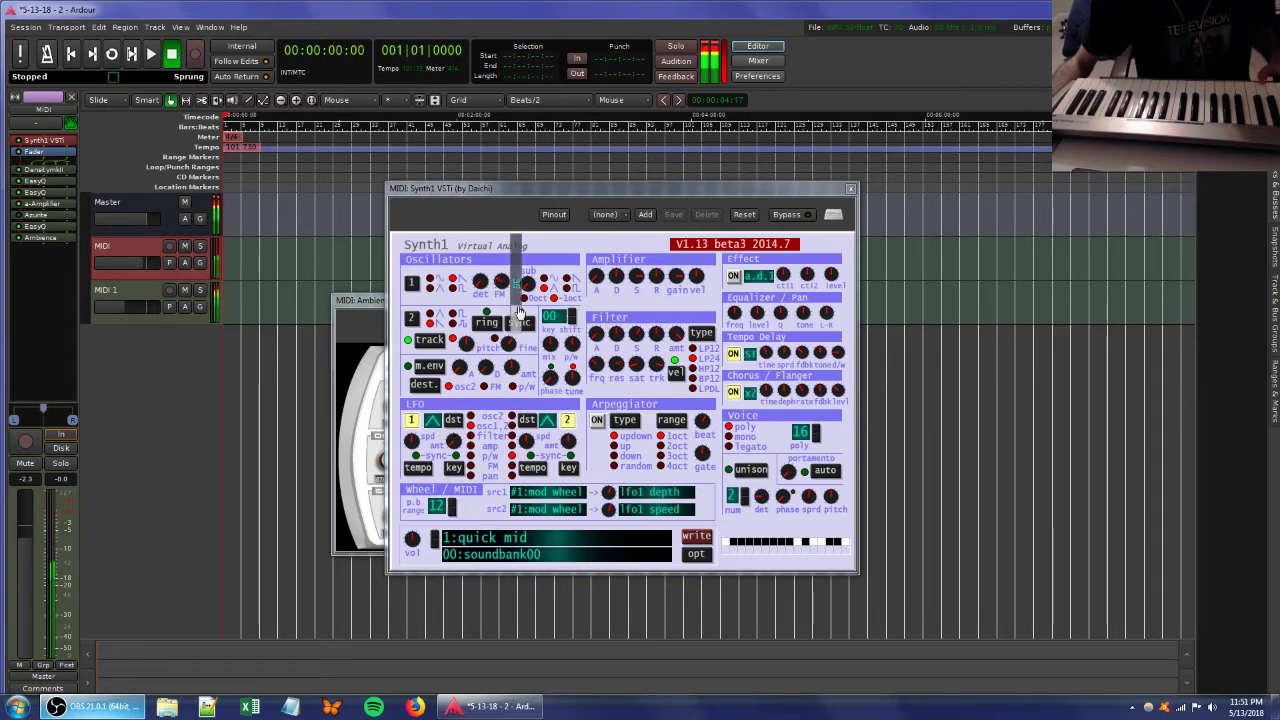
{"action": "double_click", "coordinate": [28, 240]}
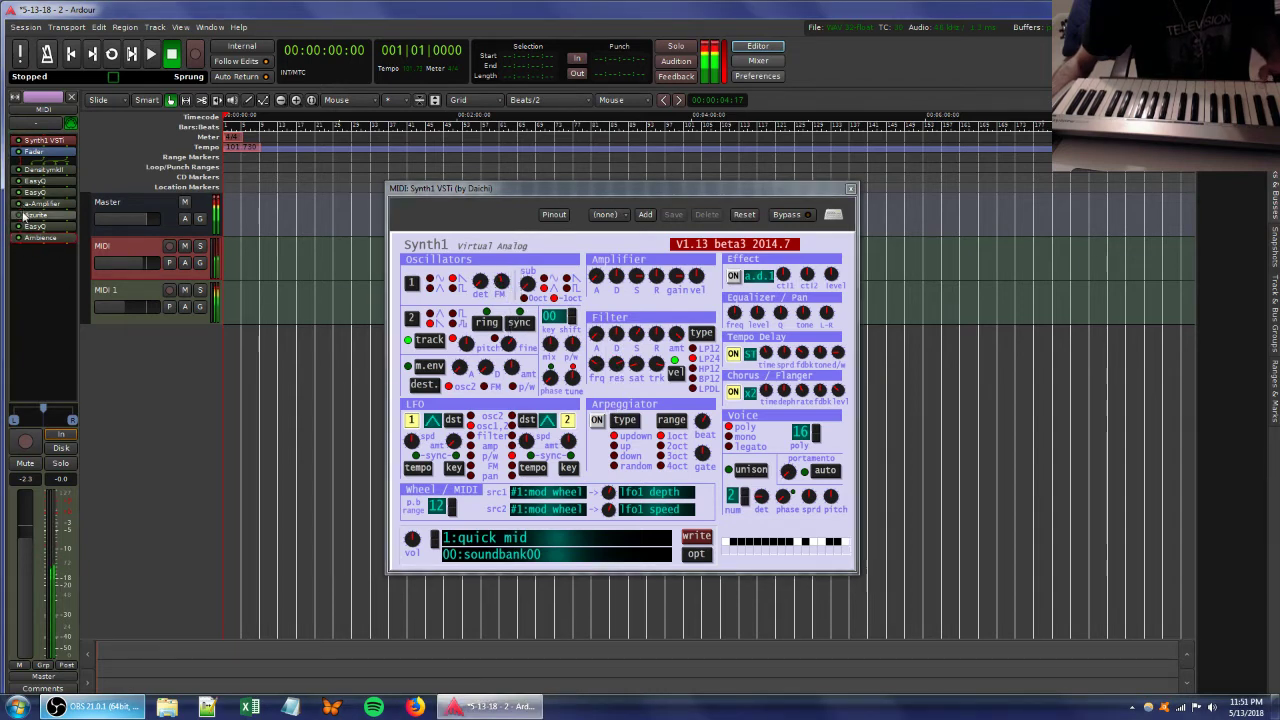
Open Synth1 on the MIDI 1 track and adjust its filter release and oscillator FM amount.
{"action": "left_click", "coordinate": [105, 291]}
{"action": "double_click", "coordinate": [42, 141]}
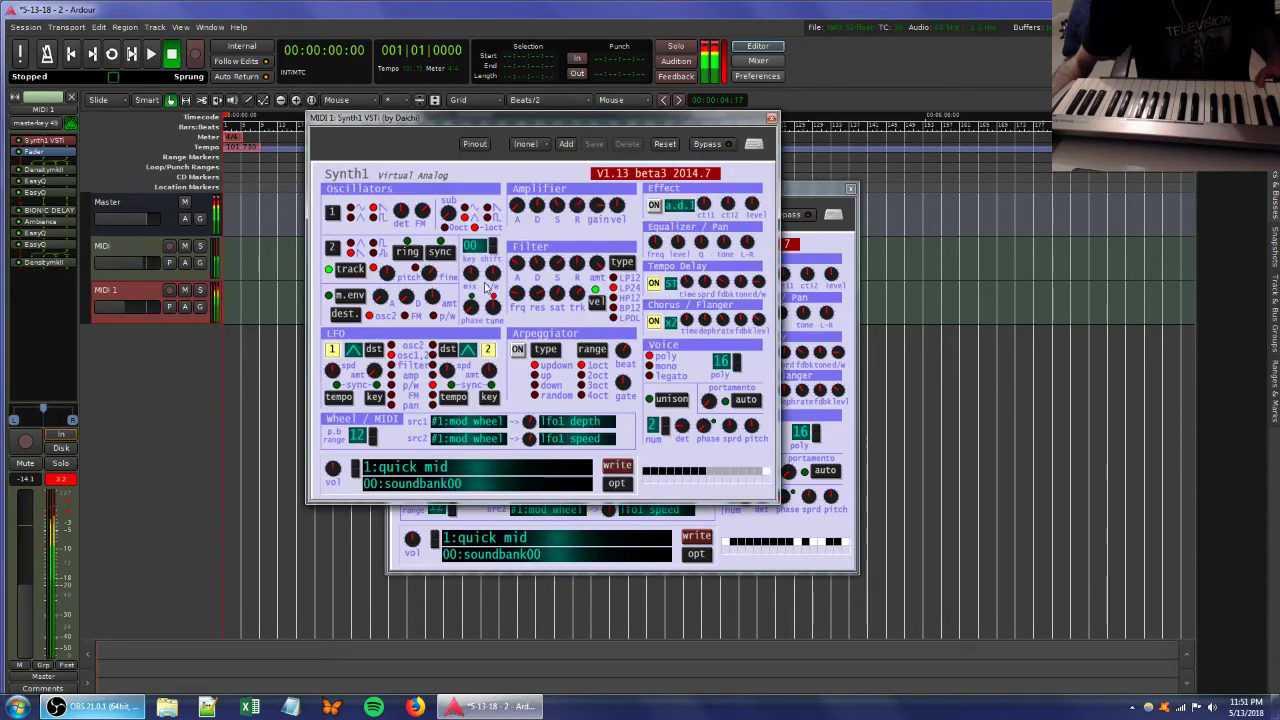
{"action": "mouse_move", "coordinate": [557, 292]}
{"action": "left_mouse_down"}
{"action": "mouse_move", "coordinate": [568, 282]}
{"action": "mouse_move", "coordinate": [568, 304]}
{"action": "left_mouse_up"}
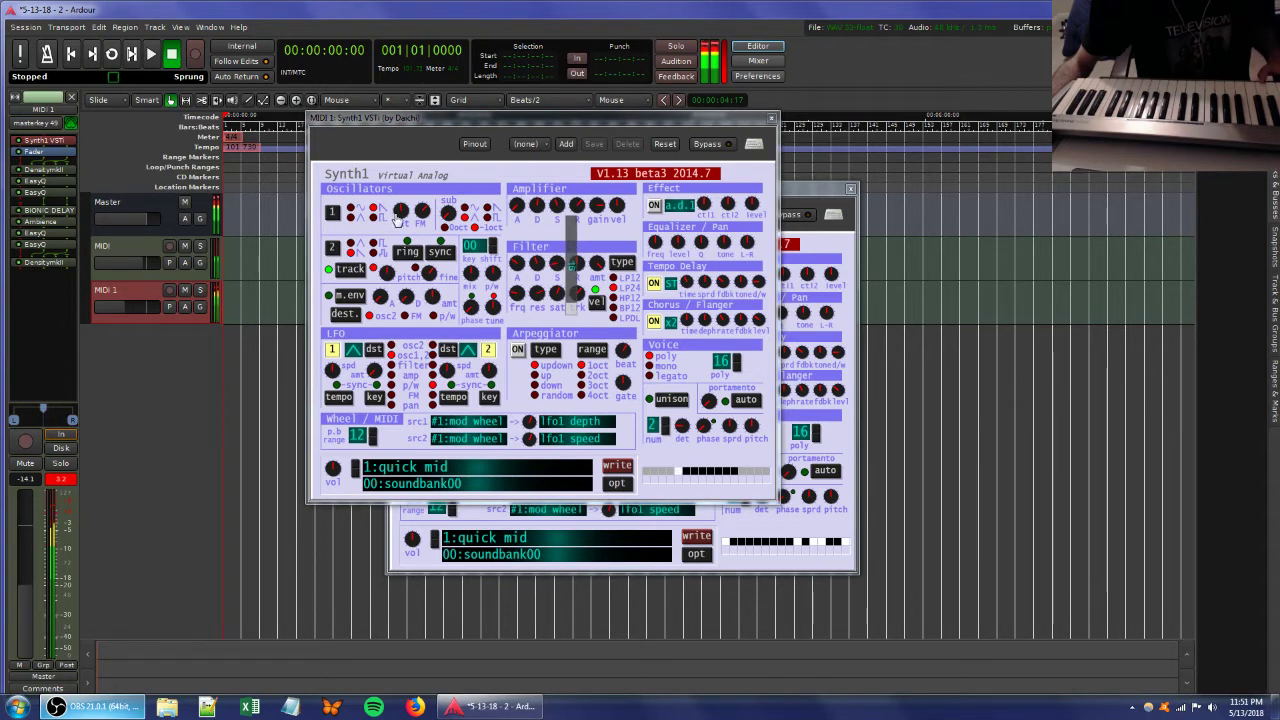
{"action": "left_click_drag", "start_coordinate": [402, 212], "coordinate": [424, 282]}
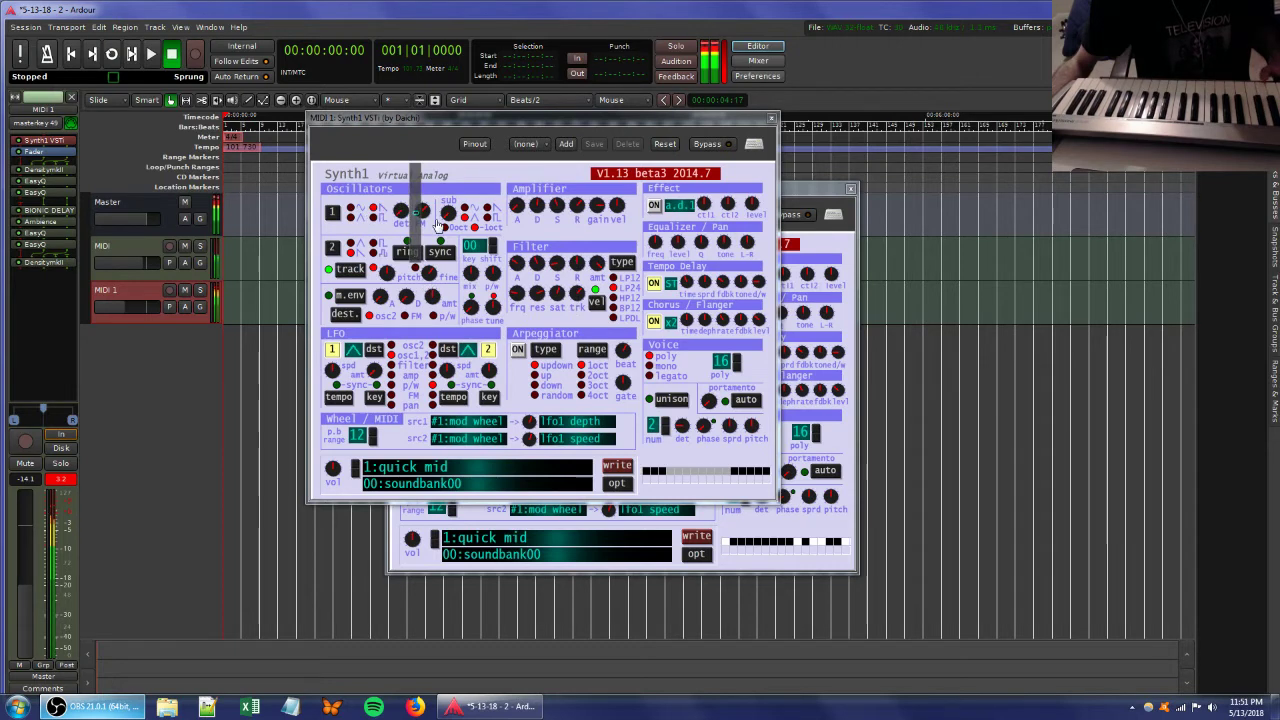
Fine-tune the filter resonance, release and velocity response in MIDI 1's Synth1.
{"action": "left_click_drag", "start_coordinate": [534, 294], "coordinate": [573, 330]}
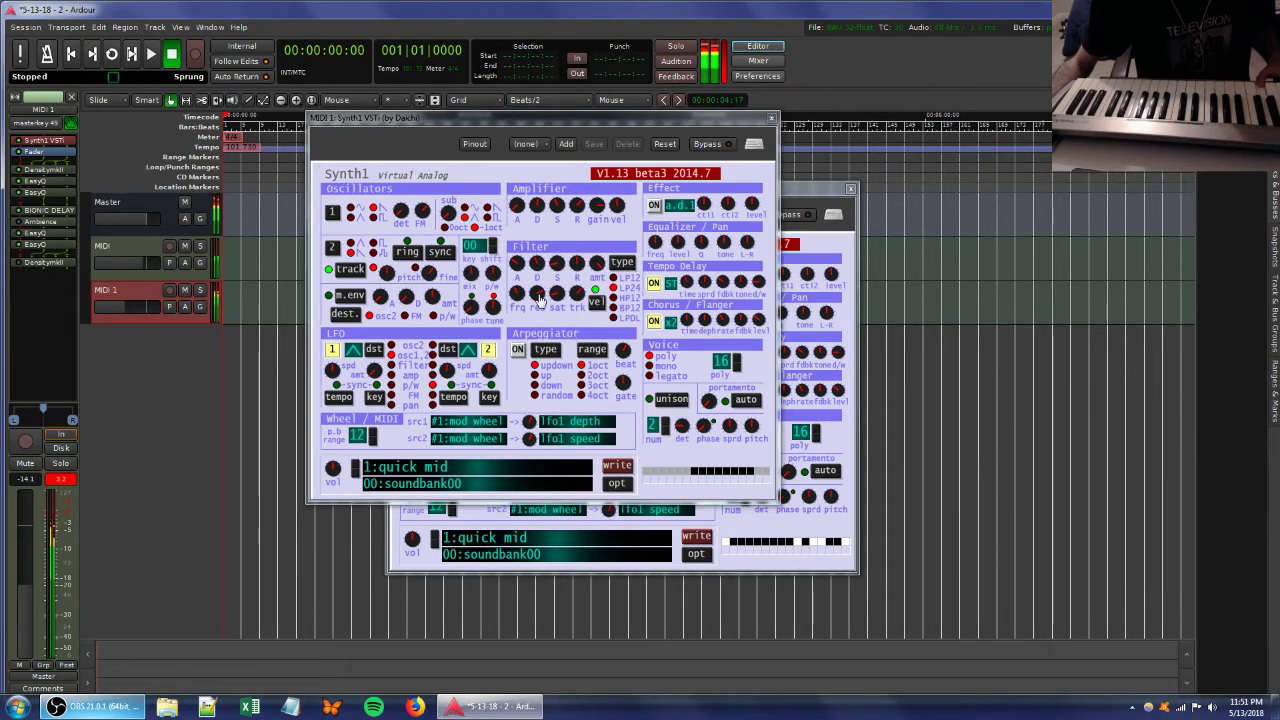
{"action": "left_click", "coordinate": [537, 294]}
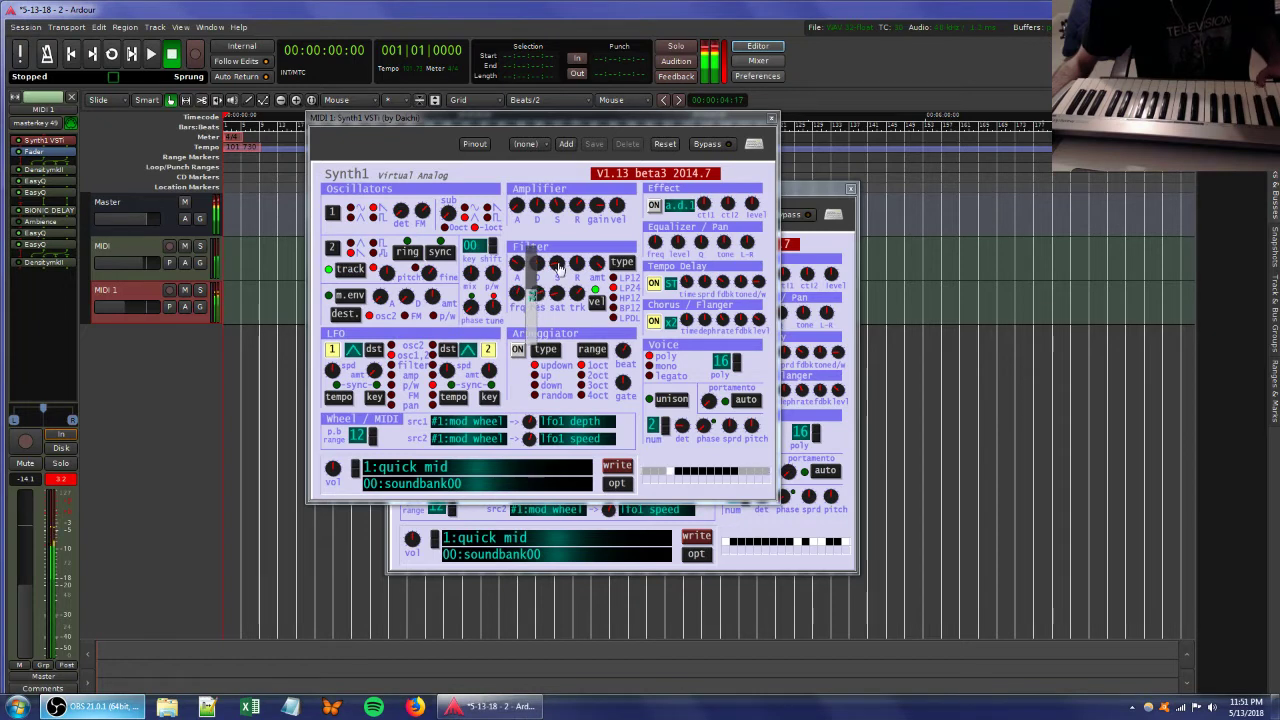
{"action": "left_click", "coordinate": [574, 278]}
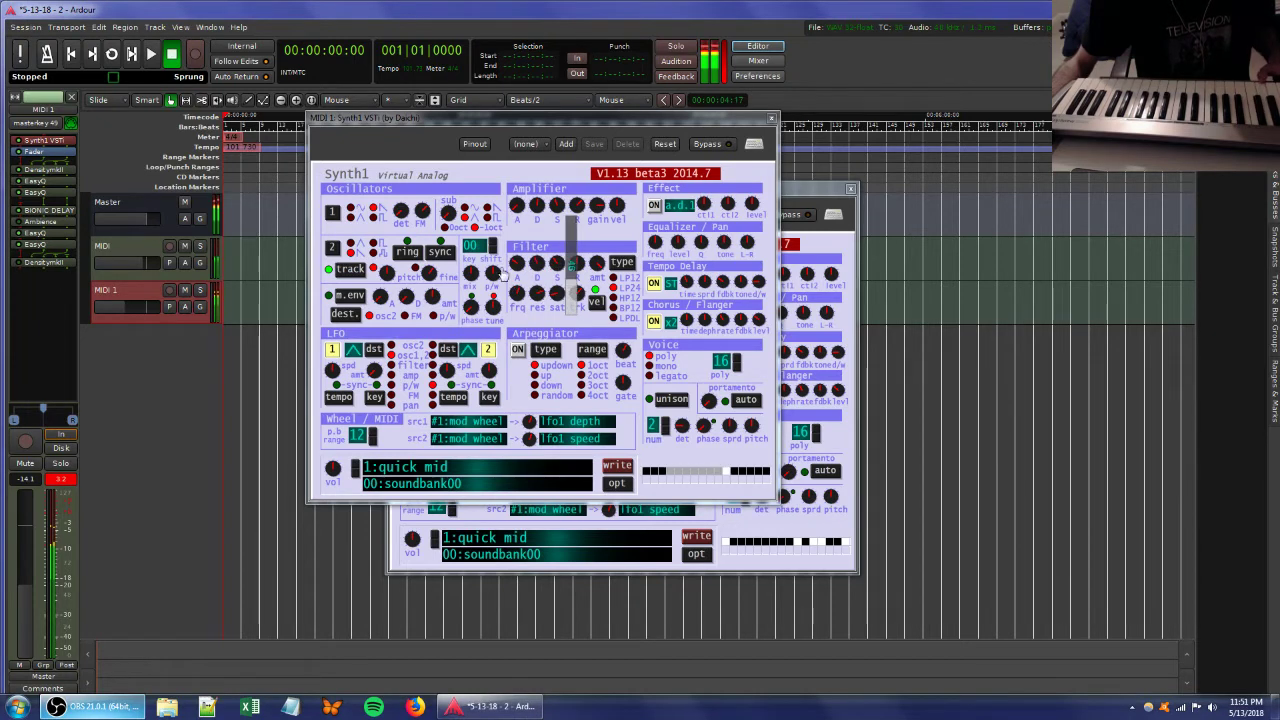
{"action": "left_click", "coordinate": [592, 305]}
{"action": "mouse_move", "coordinate": [591, 314]}
{"action": "left_mouse_down"}
{"action": "mouse_move", "coordinate": [591, 328]}
{"action": "mouse_move", "coordinate": [593, 289]}
{"action": "left_mouse_up"}
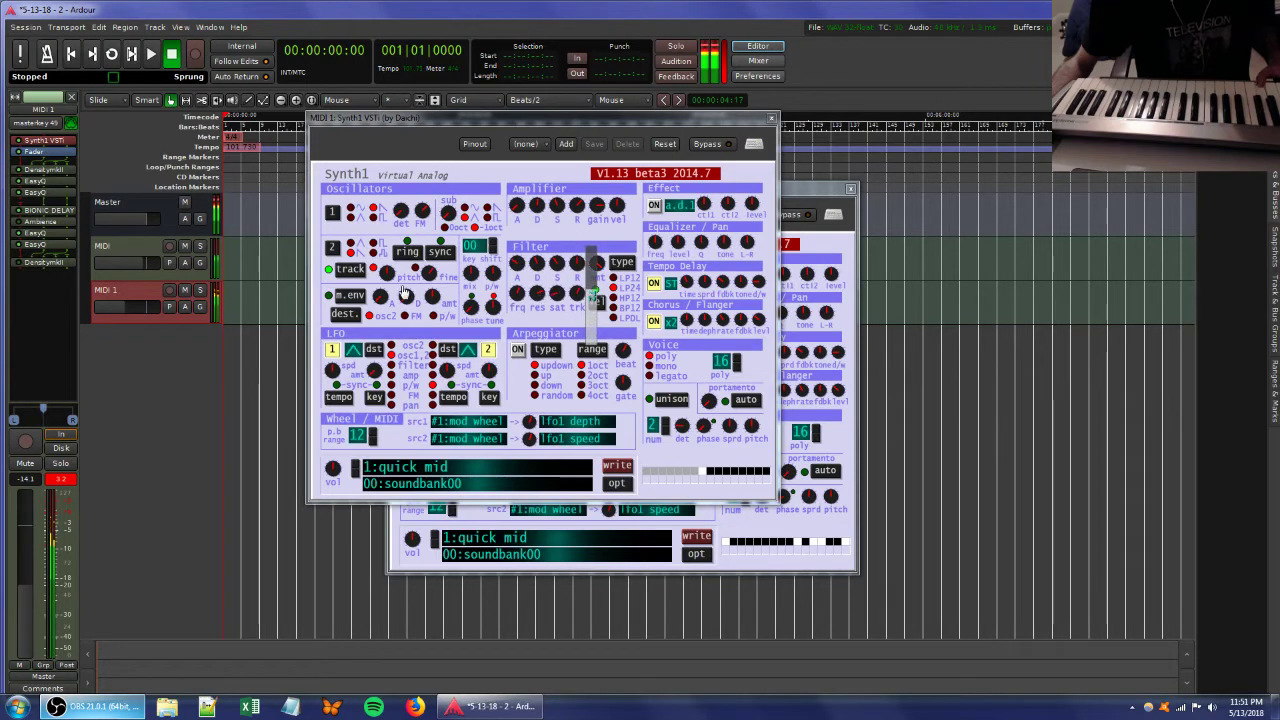
Reshape MIDI 1's EasyQ with a -9.2 dB dip at 6500 Hz, a low boost near 63 Hz and a -6.1 dB dip at 673.09 Hz.
{"action": "double_click", "coordinate": [22, 245]}
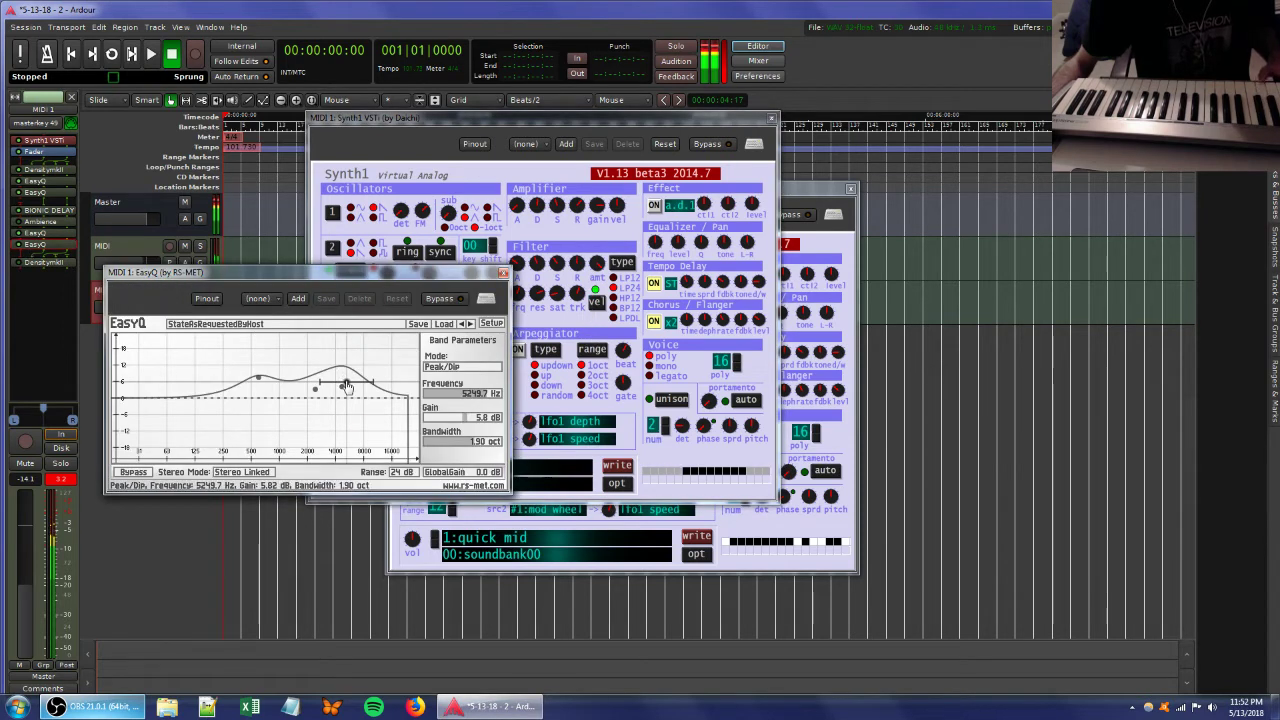
{"action": "left_click_drag", "start_coordinate": [346, 386], "coordinate": [355, 423]}
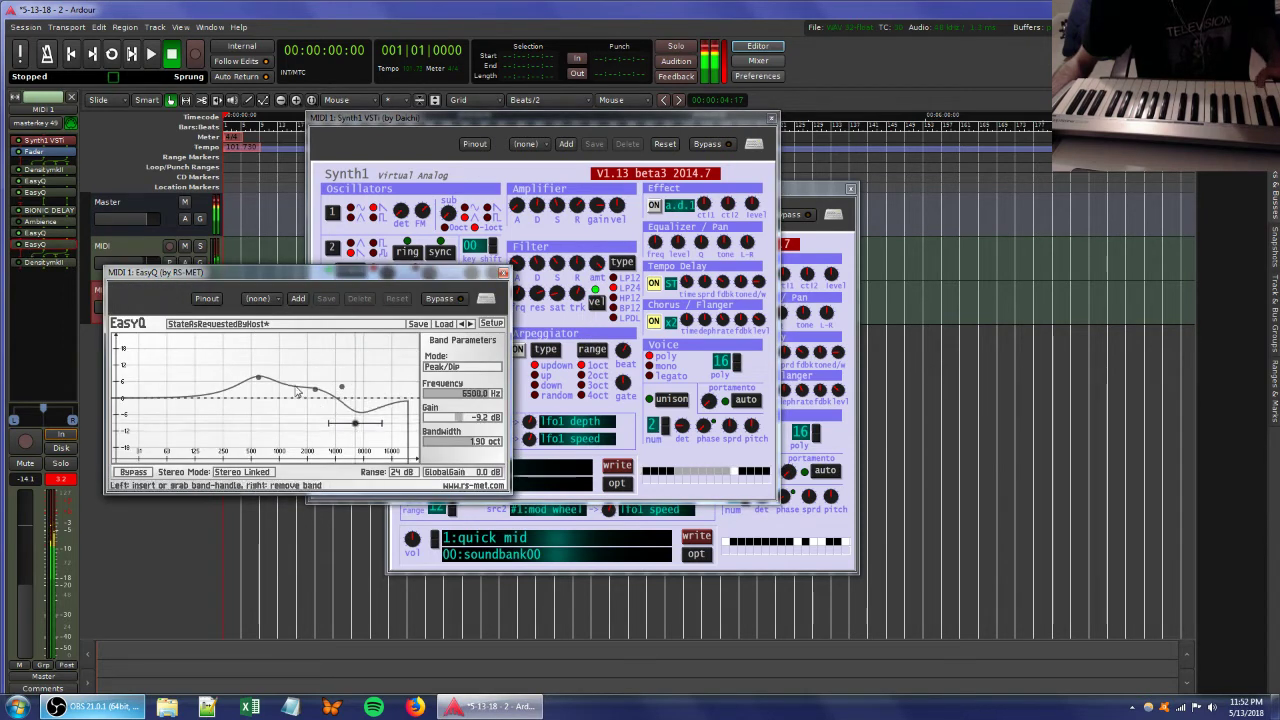
{"action": "left_click_drag", "start_coordinate": [235, 390], "coordinate": [168, 367]}
{"action": "left_click_drag", "start_coordinate": [261, 383], "coordinate": [259, 412]}
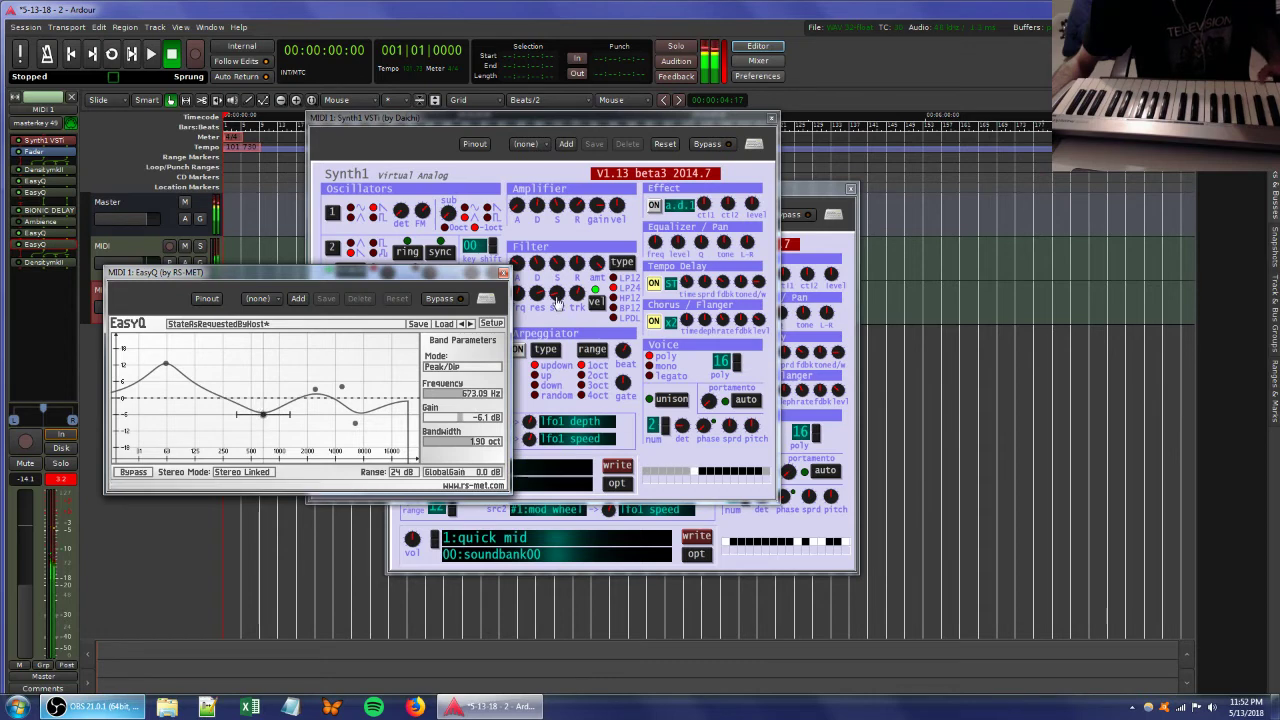
Adjust the filter tracking, release and decay in MIDI 1's Synth1, and add a -12.1 dB dip at 163.81 Hz in its EasyQ.
{"action": "left_click", "coordinate": [558, 303]}
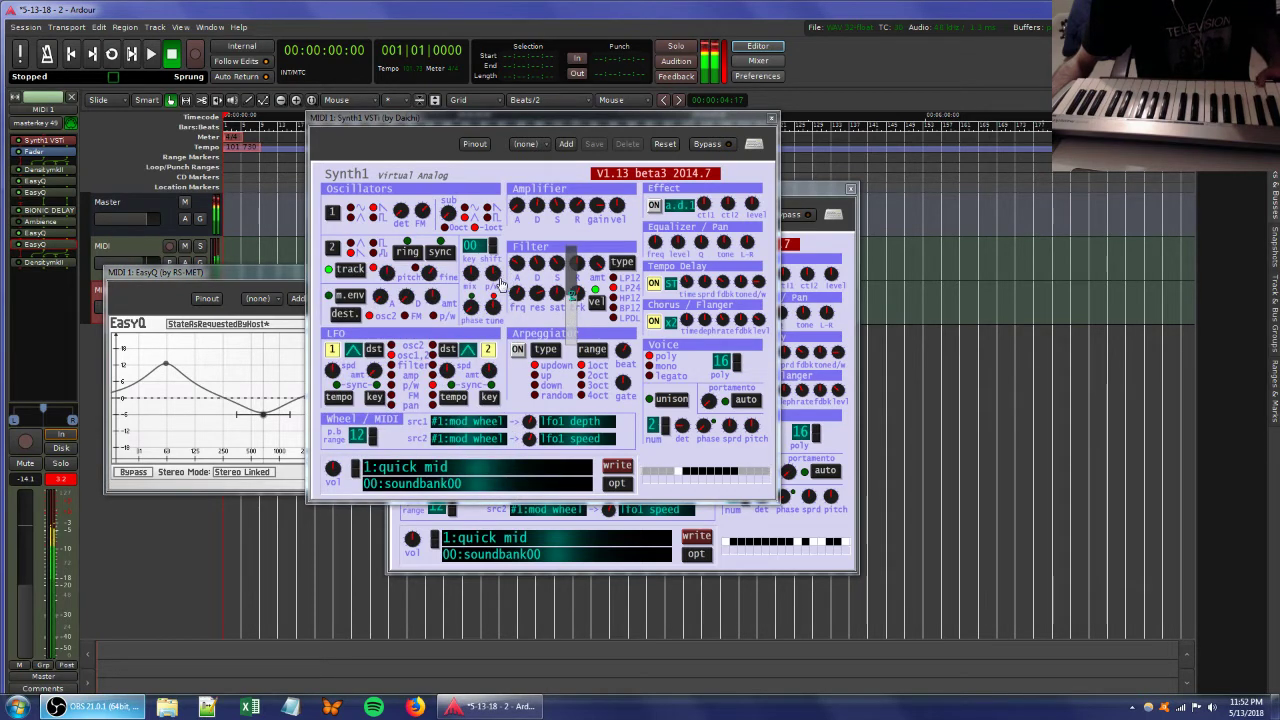
{"action": "left_click_drag", "start_coordinate": [537, 296], "coordinate": [549, 340]}
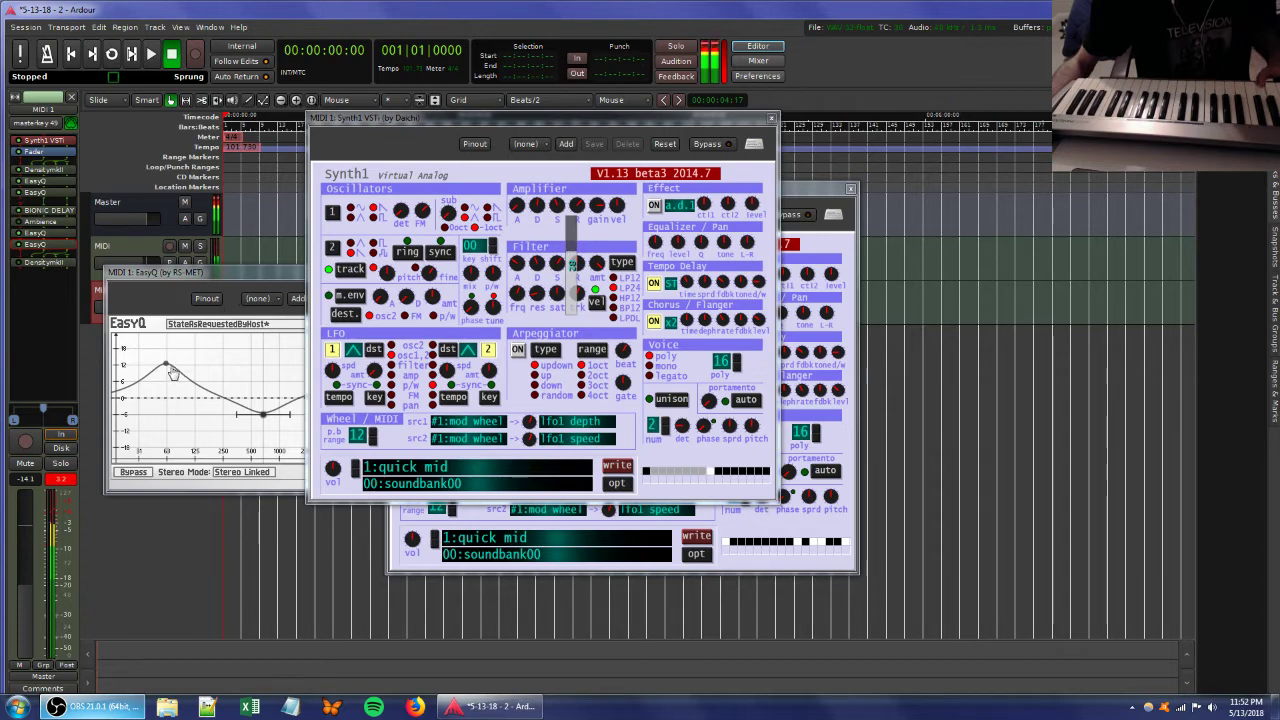
{"action": "left_click_drag", "start_coordinate": [169, 366], "coordinate": [205, 430]}
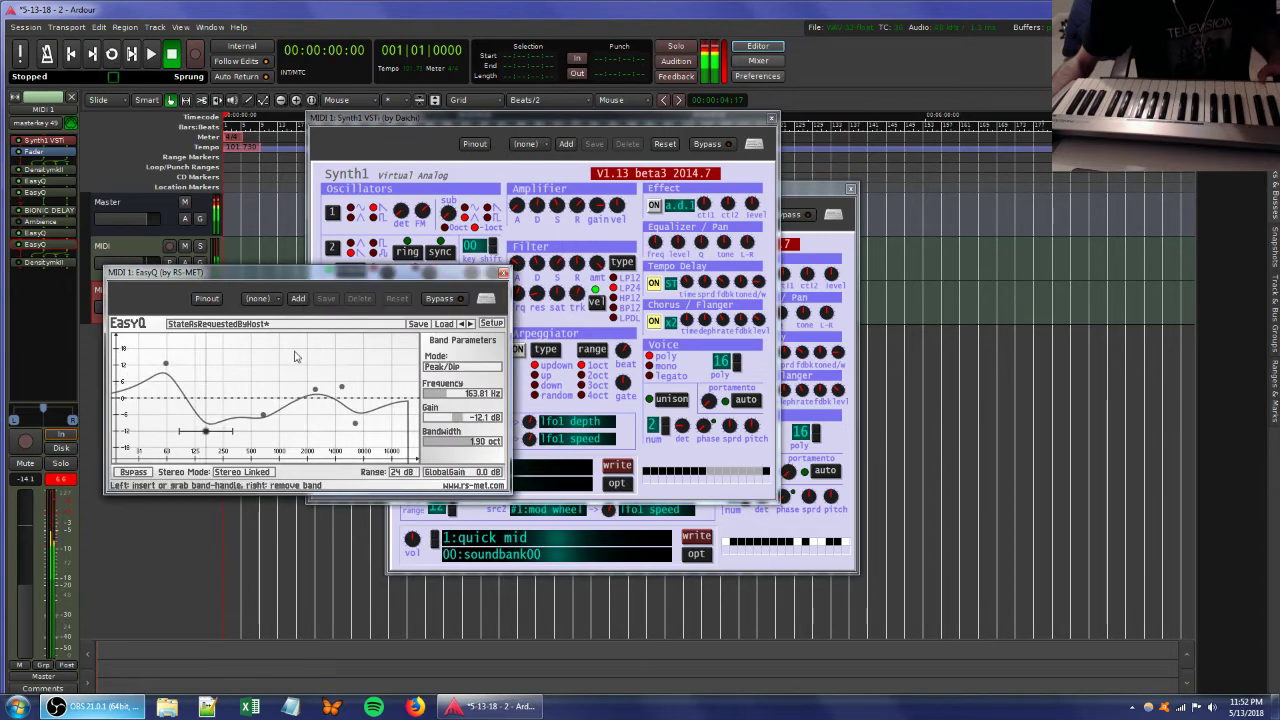
{"action": "left_click", "coordinate": [571, 266]}
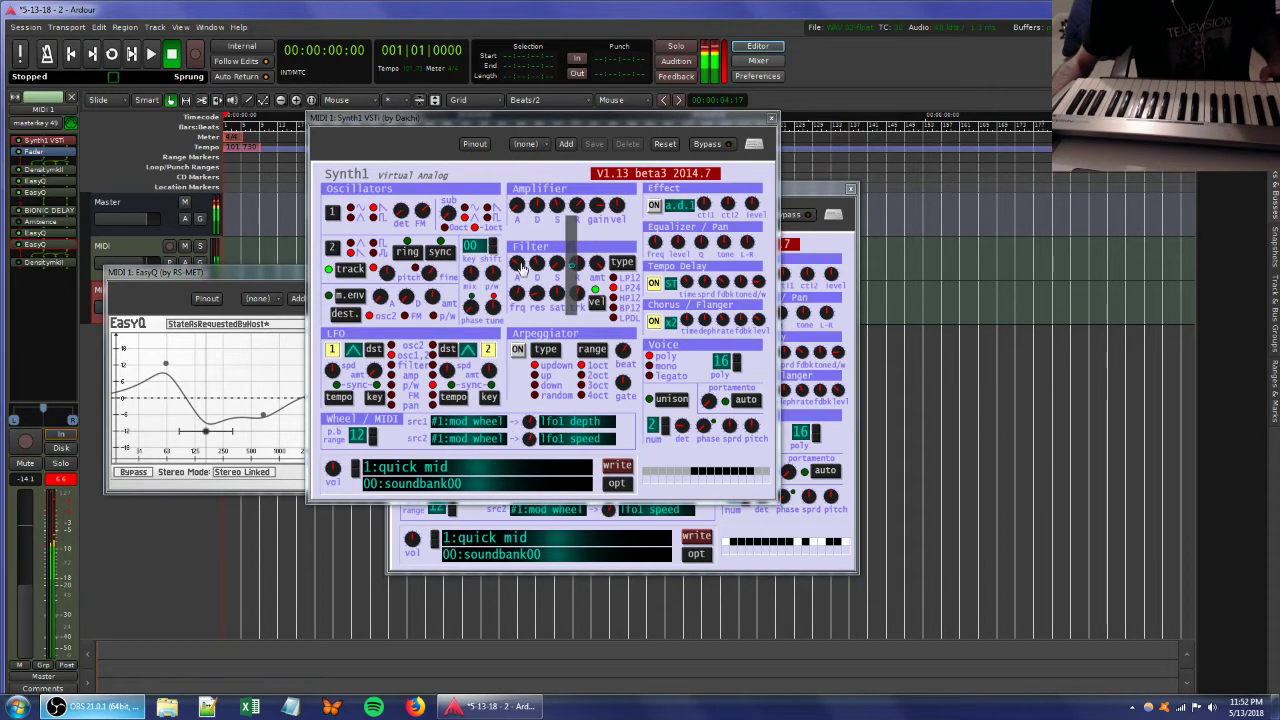
{"action": "left_click_drag", "start_coordinate": [532, 266], "coordinate": [538, 322]}
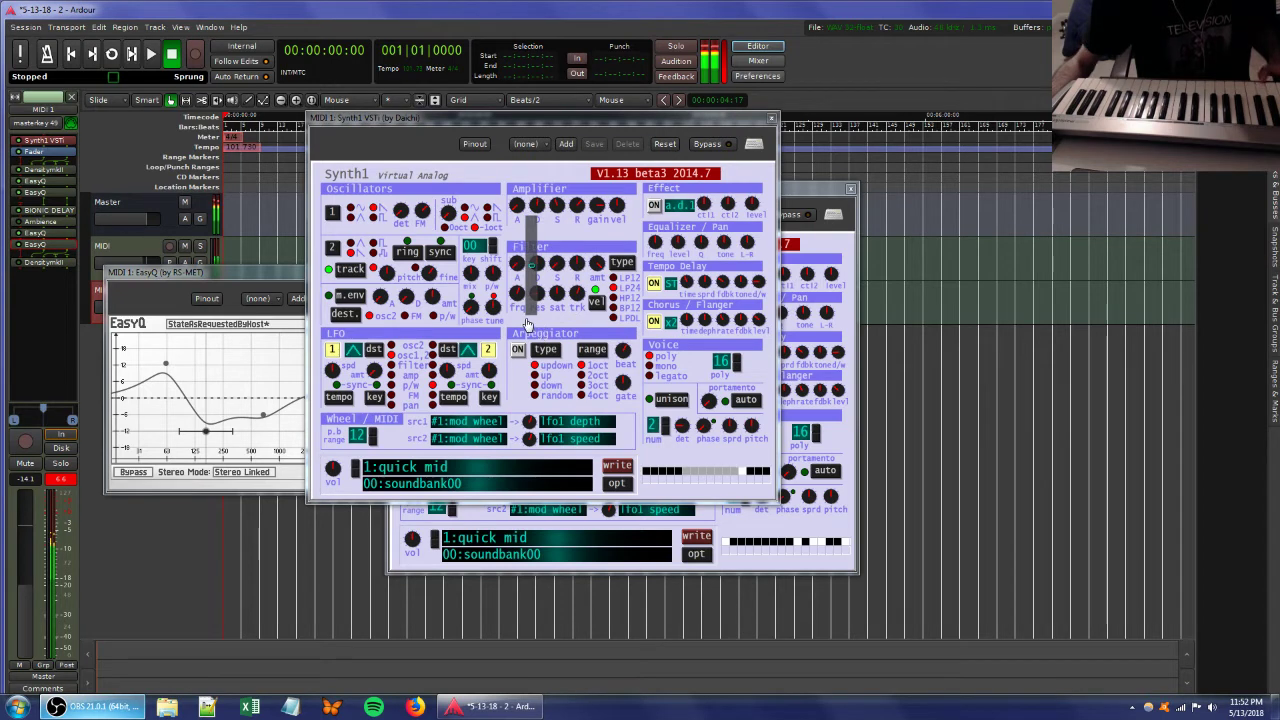
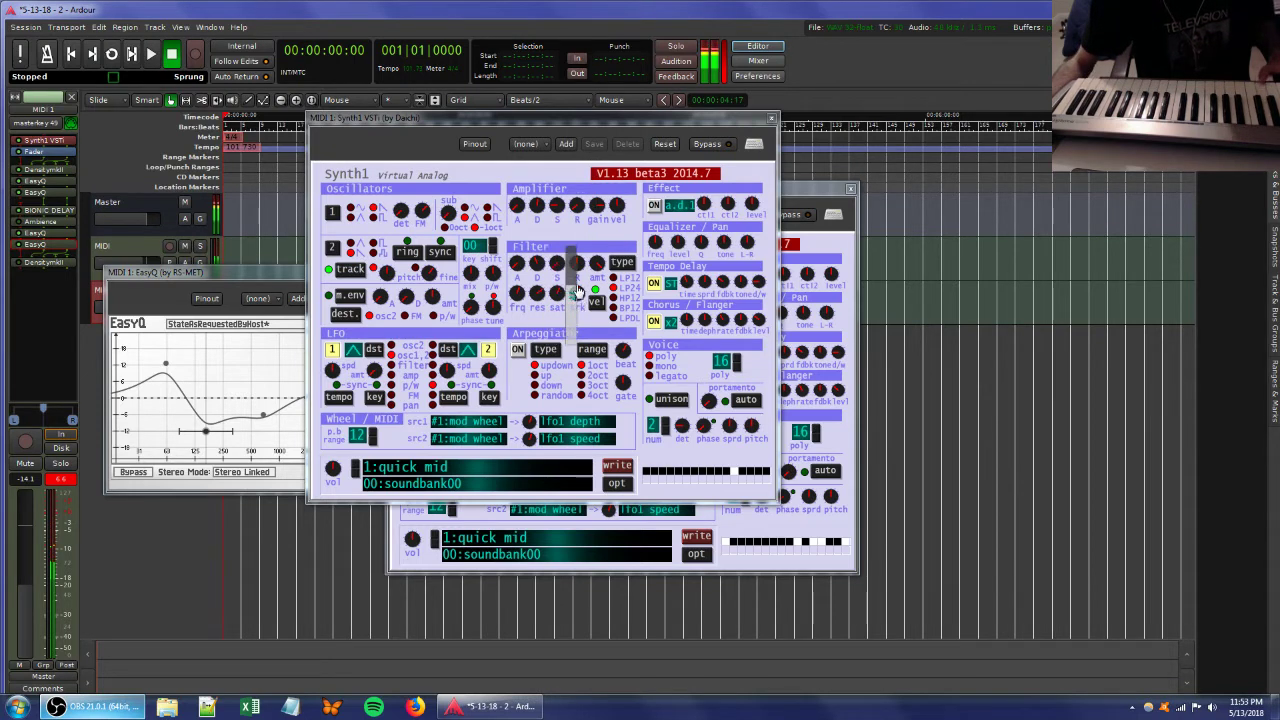
Raise the wet level of MIDI 1's Ambience reverb to -12.2 dB and toggle its bypass.
{"action": "left_click", "coordinate": [799, 192]}
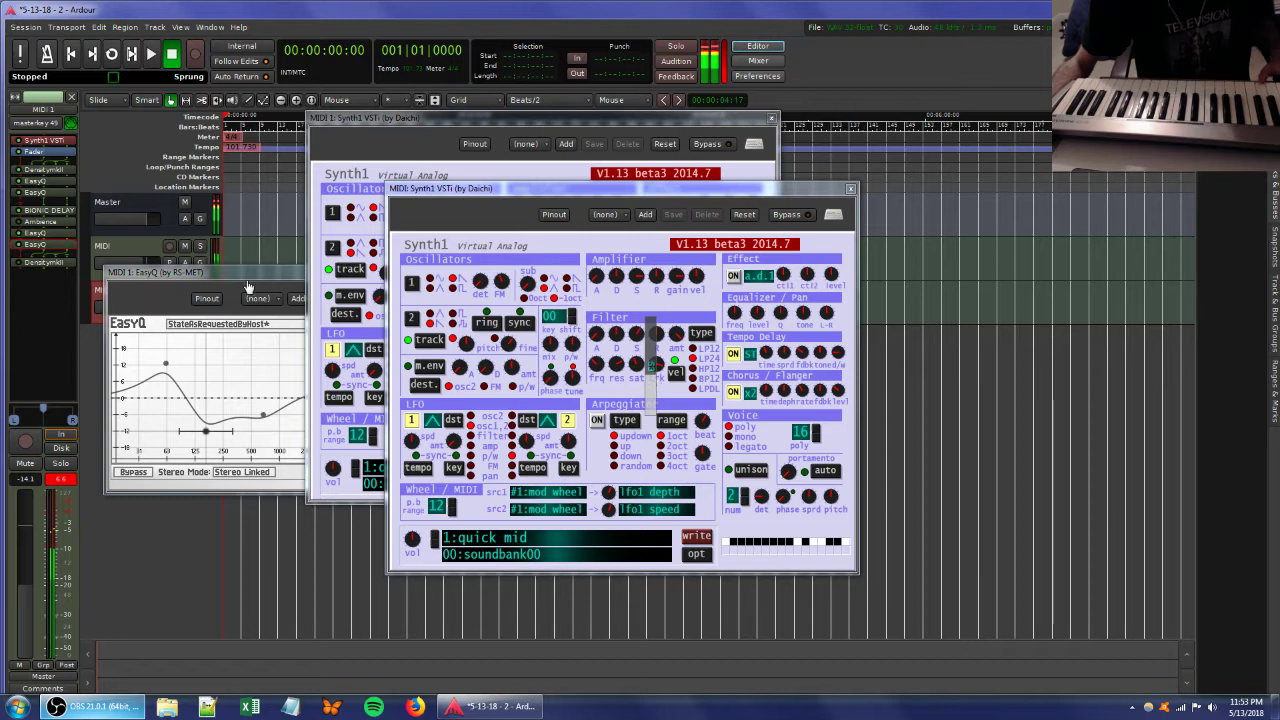
{"action": "double_click", "coordinate": [17, 224]}
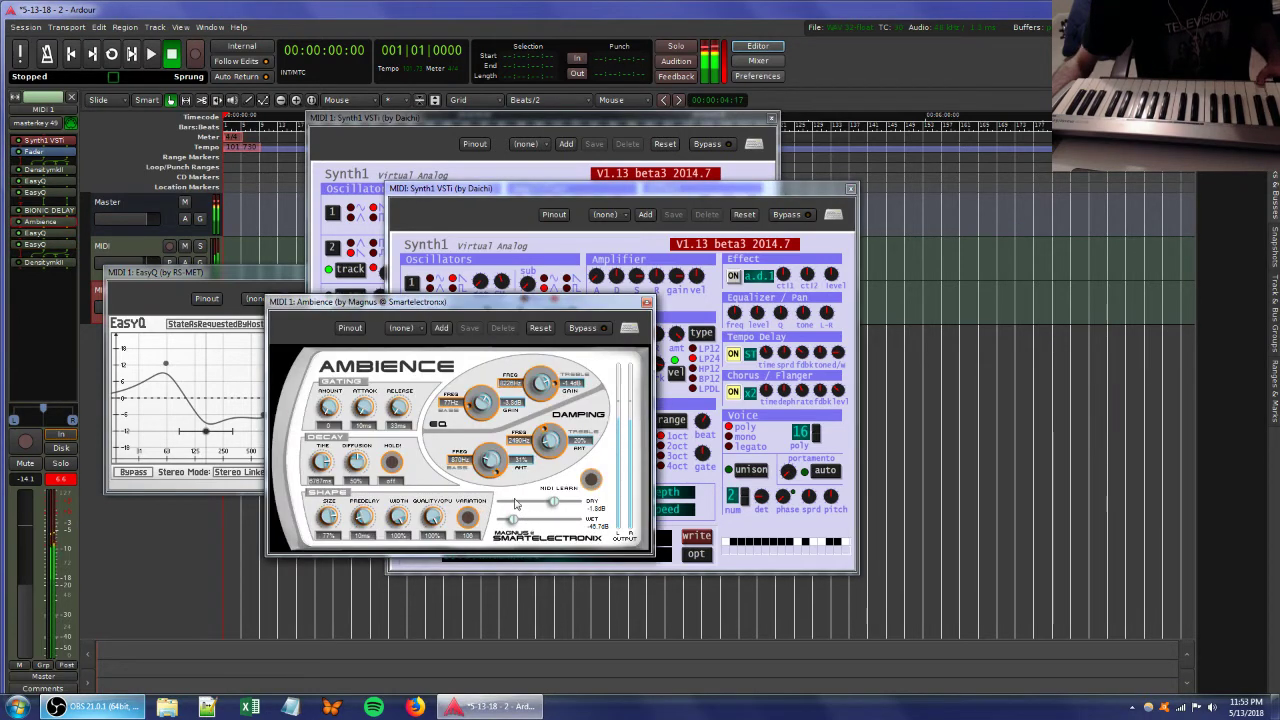
{"action": "left_click_drag", "start_coordinate": [512, 520], "coordinate": [536, 524]}
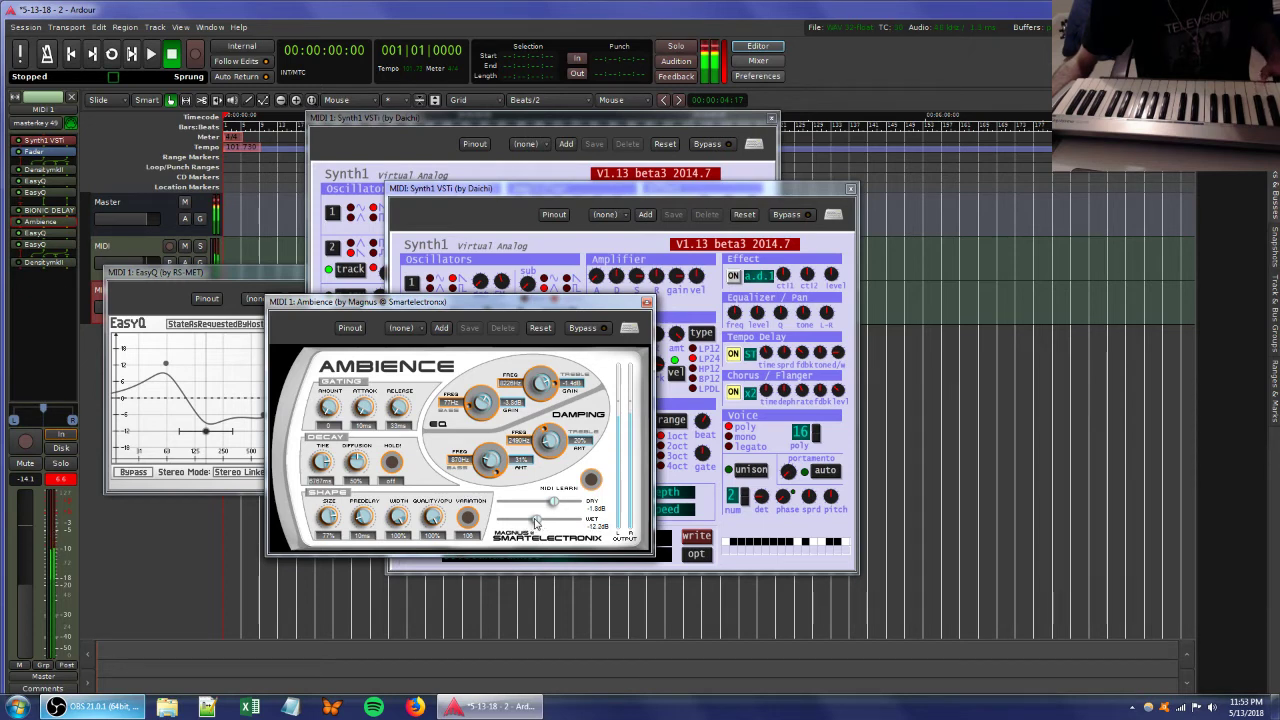
{"action": "left_click", "coordinate": [20, 222]}
Raise the wet and dry levels of the Ambience reverb on the MIDI track.
{"action": "left_click", "coordinate": [110, 246]}
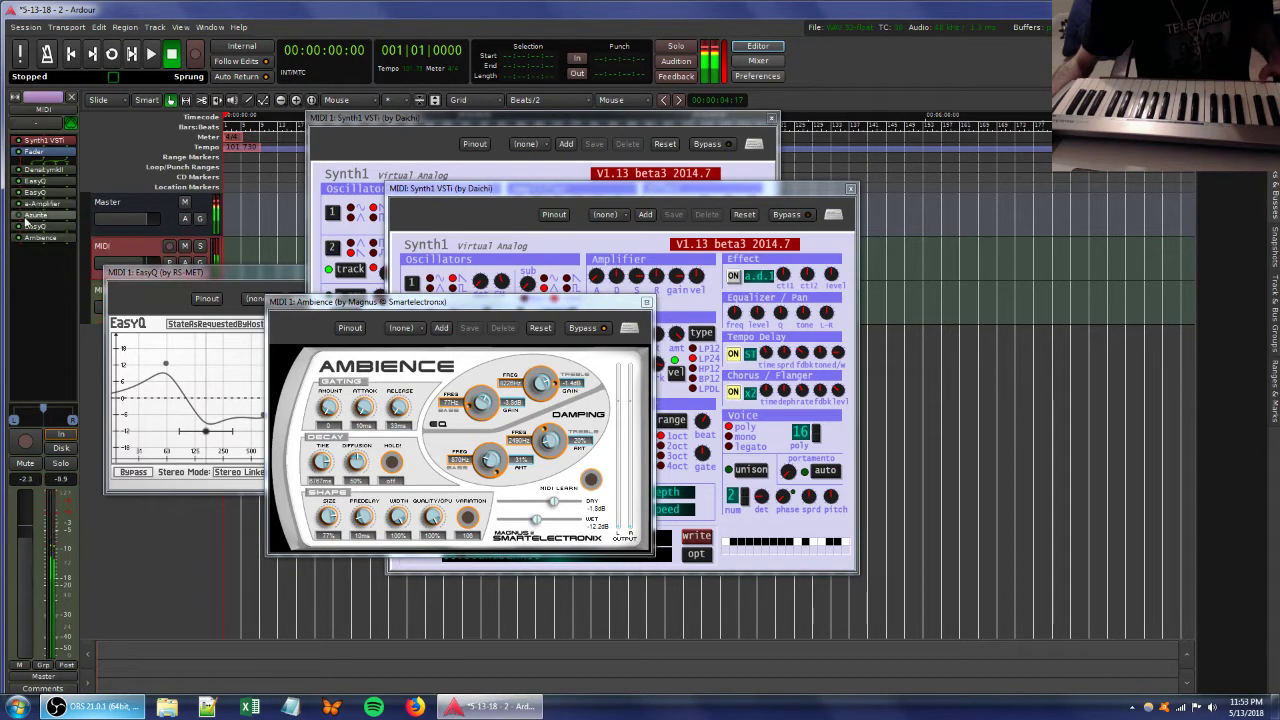
{"action": "double_click", "coordinate": [35, 237]}
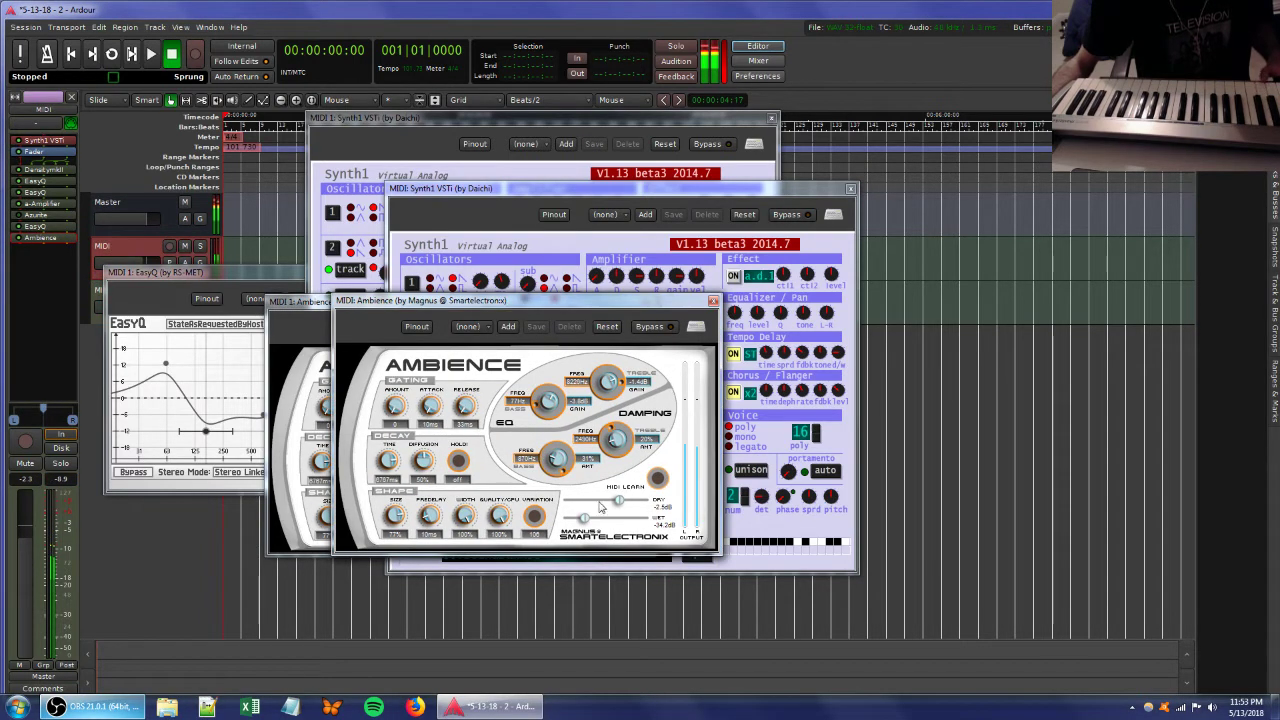
{"action": "left_click_drag", "start_coordinate": [589, 520], "coordinate": [620, 501]}
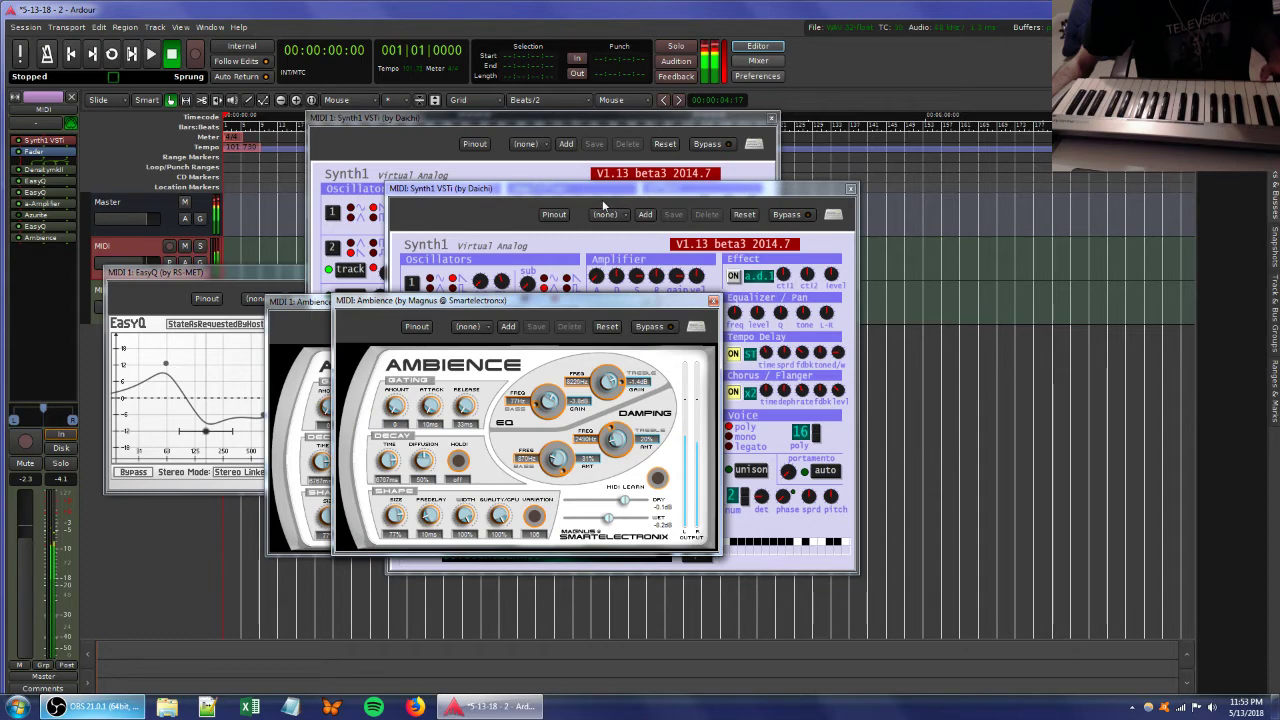
{"action": "left_click_drag", "start_coordinate": [573, 307], "coordinate": [436, 333]}
Toggle the bypass in MIDI 1's Ambience window, and close that track's Ambience, EasyQ and Synth1 windows.
{"action": "left_click", "coordinate": [577, 330]}
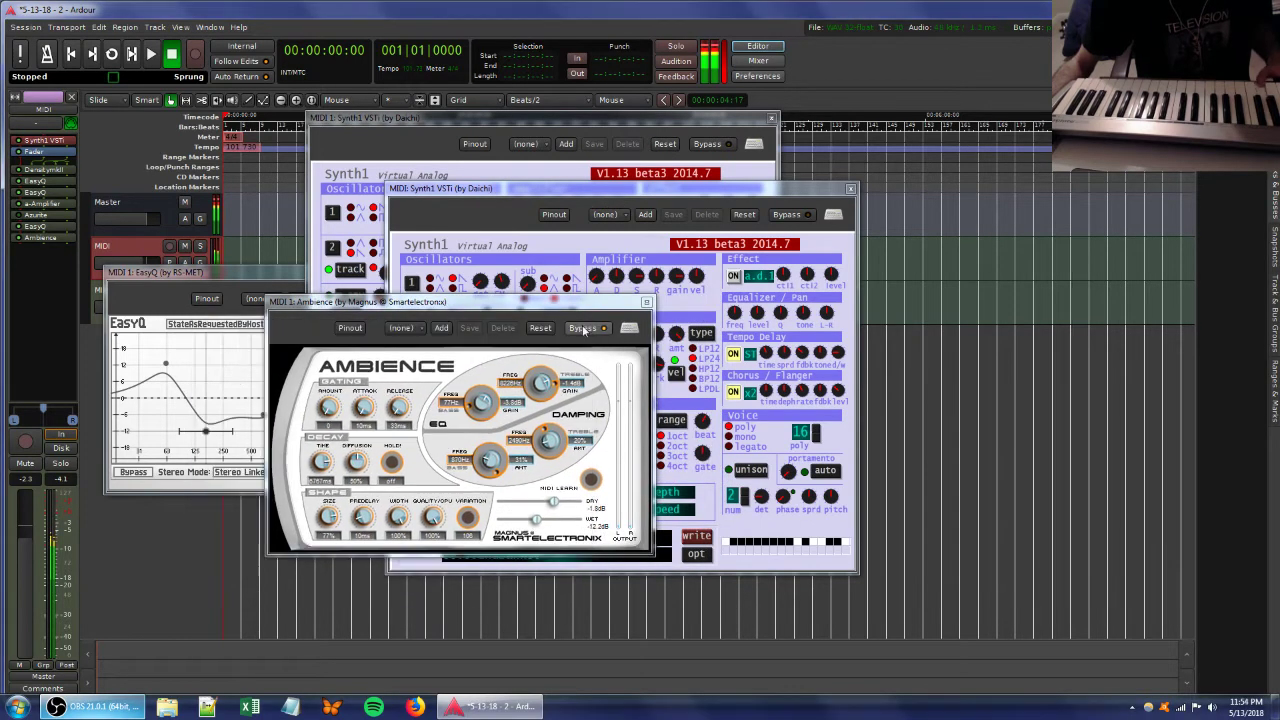
{"action": "left_click", "coordinate": [647, 302]}
{"action": "left_click", "coordinate": [278, 275]}
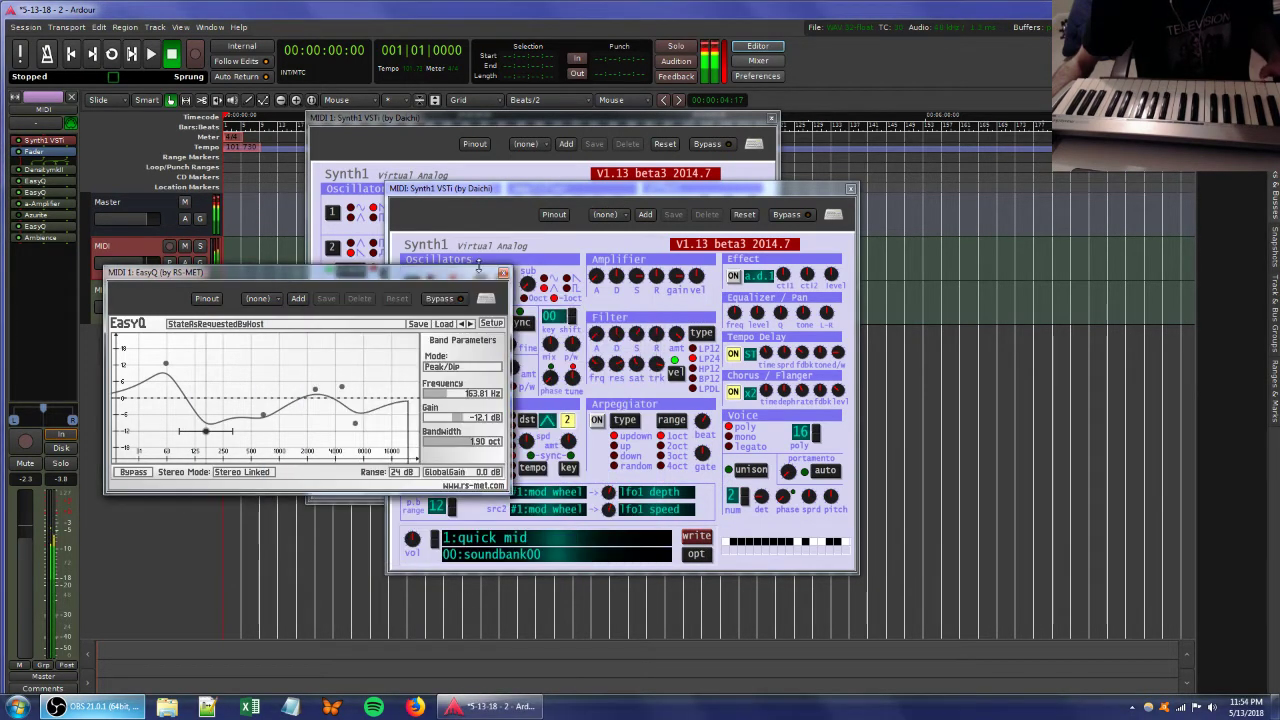
{"action": "left_click", "coordinate": [503, 272]}
{"action": "left_click", "coordinate": [771, 118]}
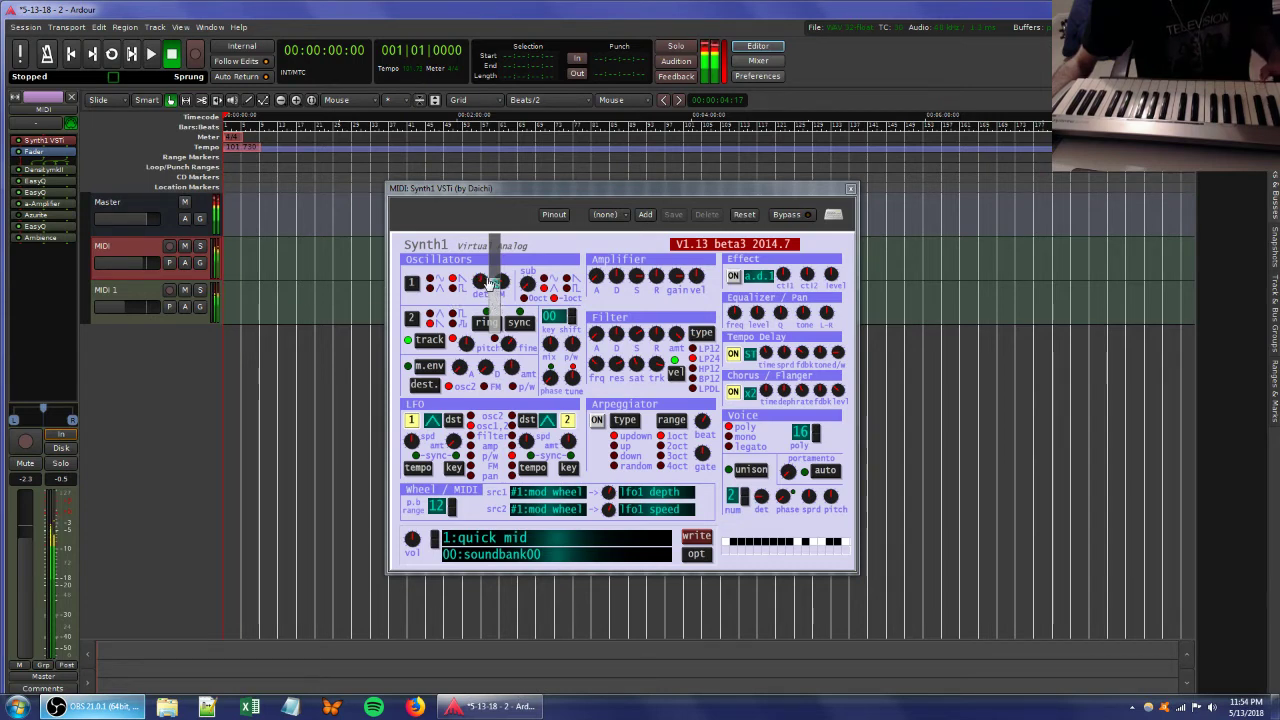
Reopen Synth1 on the MIDI 1 track and adjust its filter resonance and release.
{"action": "left_click", "coordinate": [116, 293]}
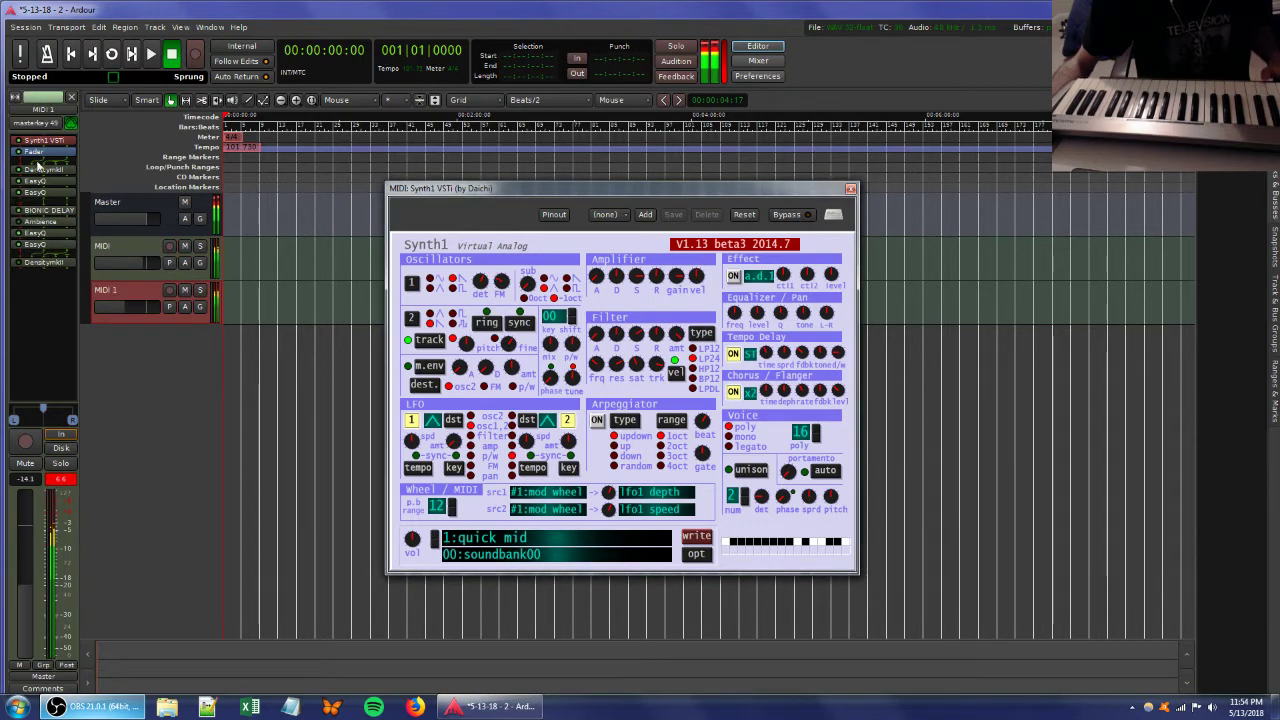
{"action": "left_click", "coordinate": [22, 264]}
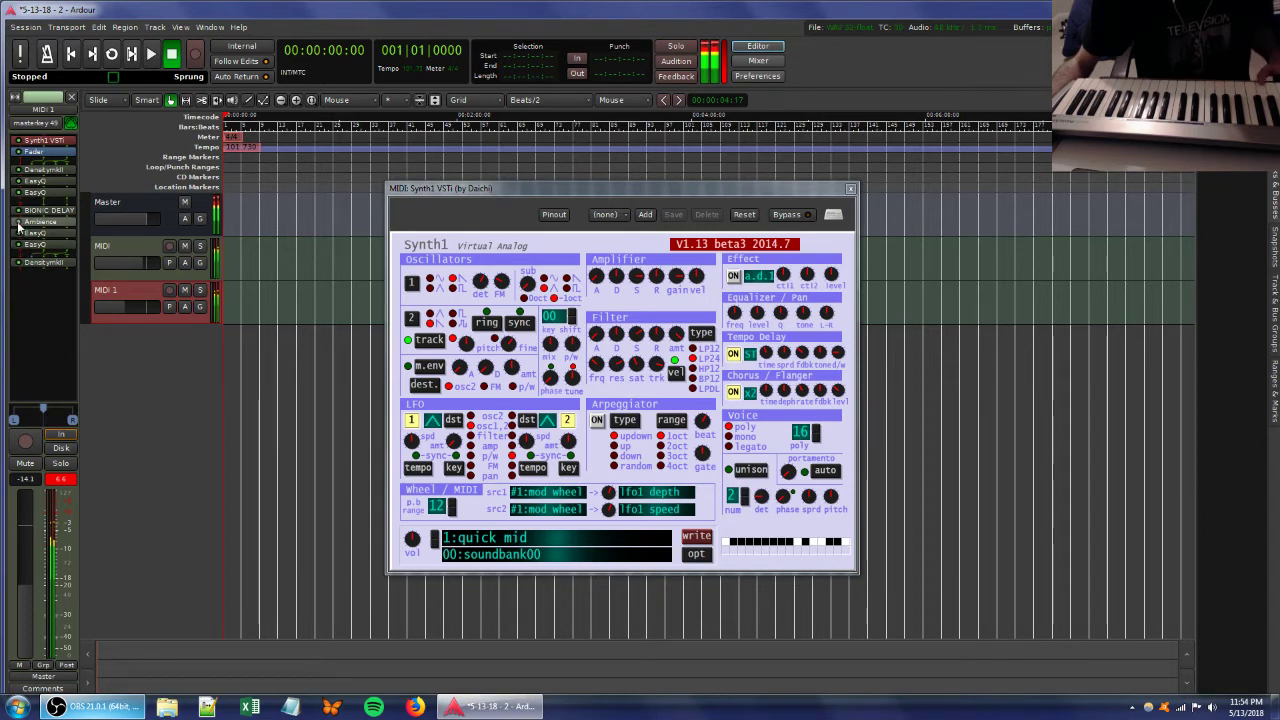
{"action": "double_click", "coordinate": [44, 140]}
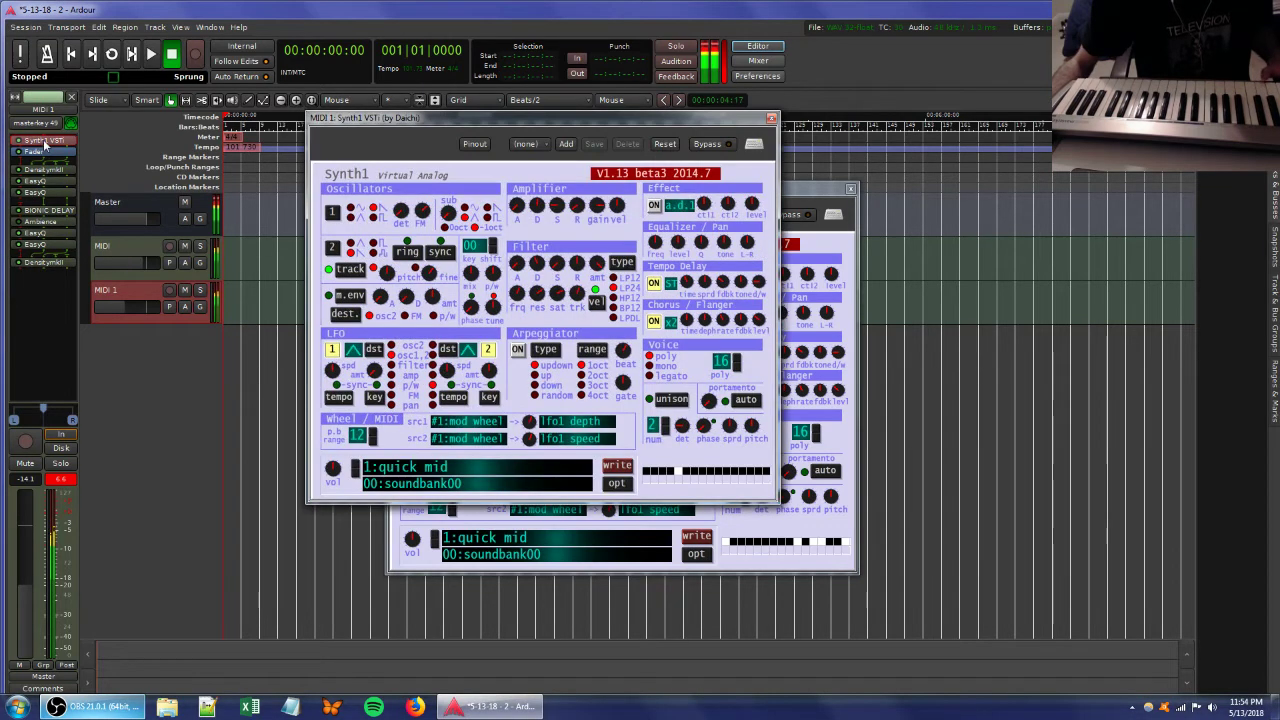
{"action": "left_click_drag", "start_coordinate": [536, 296], "coordinate": [591, 340]}
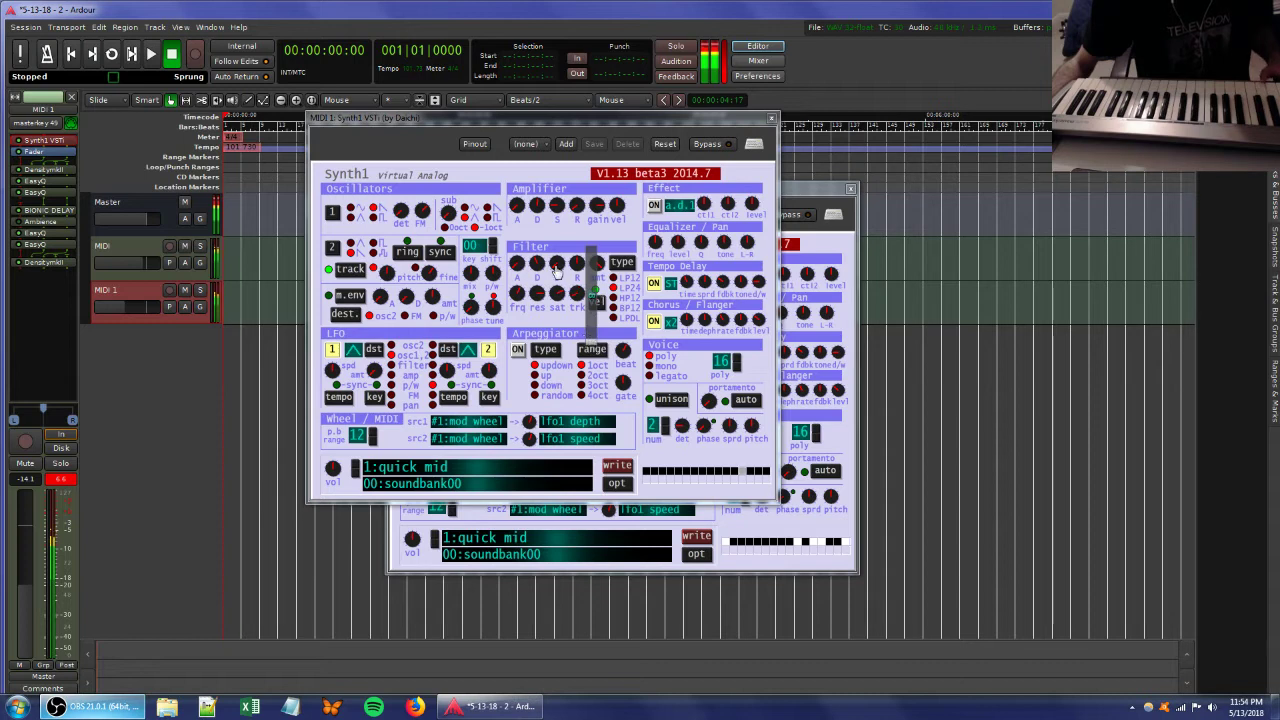
{"action": "left_click_drag", "start_coordinate": [557, 273], "coordinate": [574, 300]}
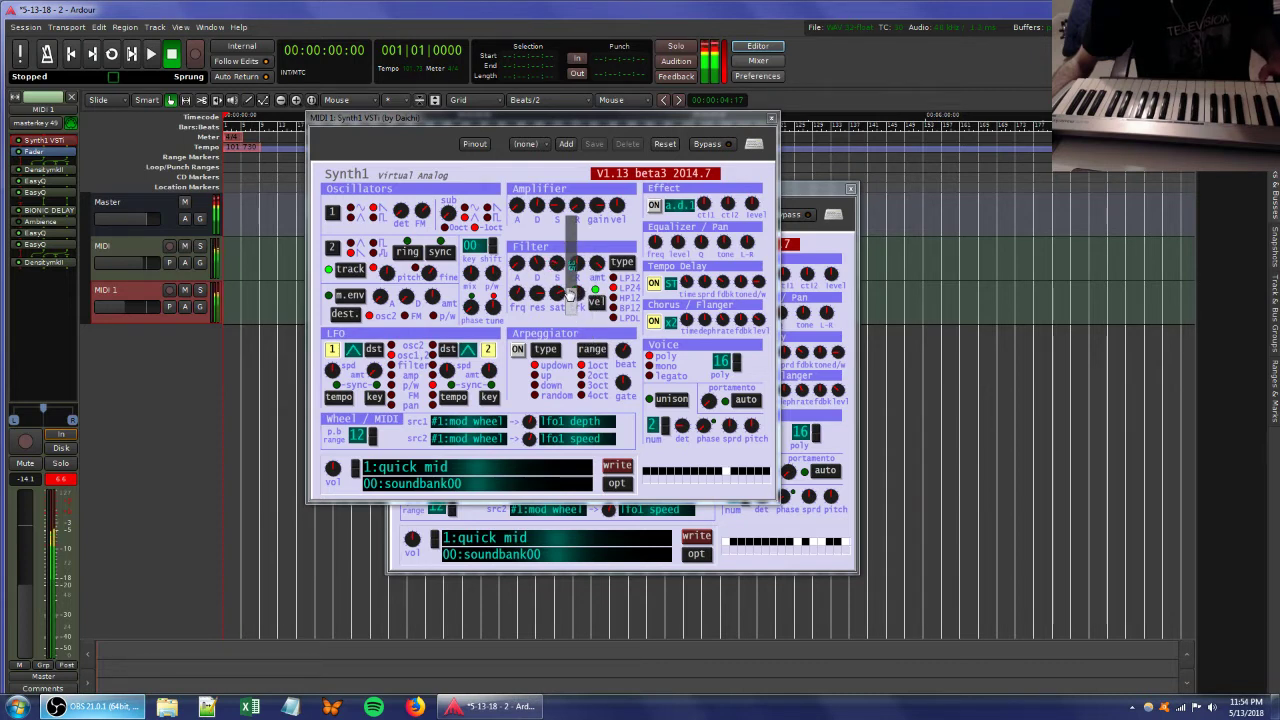
Open BIONIC DELAY on the MIDI 1 track and set its mix to 59.50.
{"action": "double_click", "coordinate": [42, 211]}
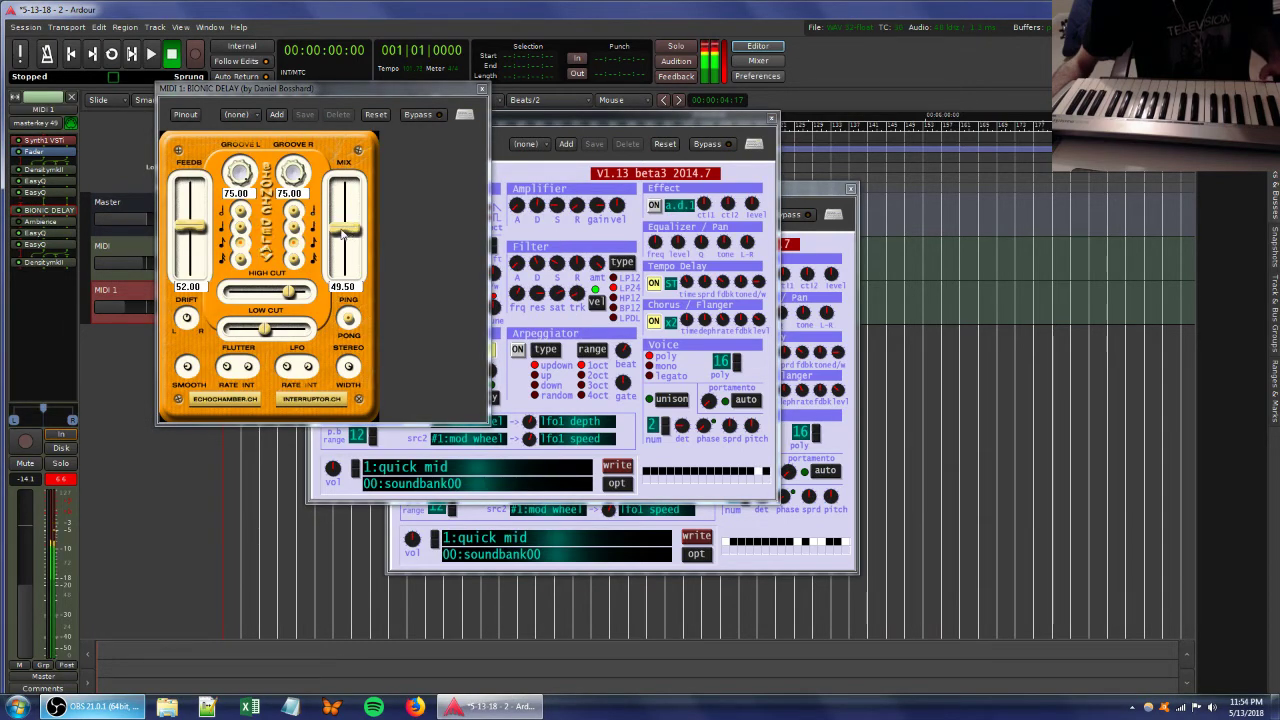
{"action": "left_click_drag", "start_coordinate": [343, 232], "coordinate": [340, 220]}
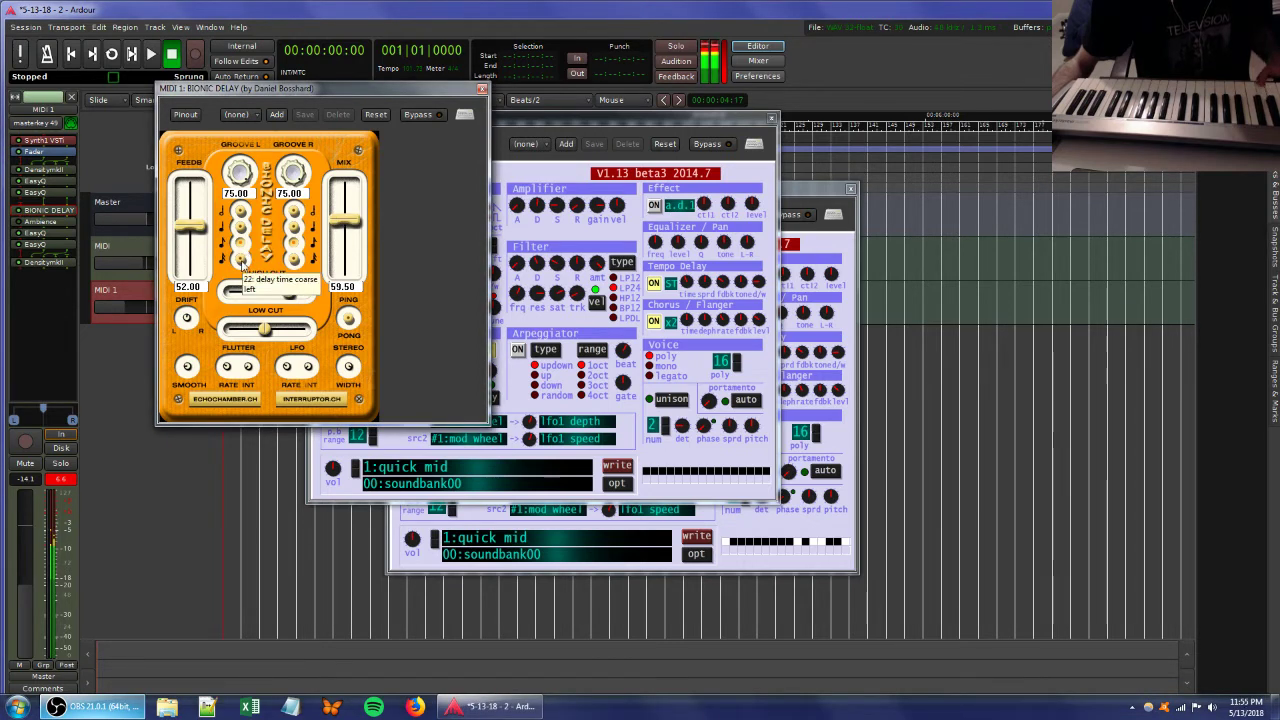
Try both the left and right groove of BIONIC DELAY at 33.33.
{"action": "left_click", "coordinate": [294, 259]}
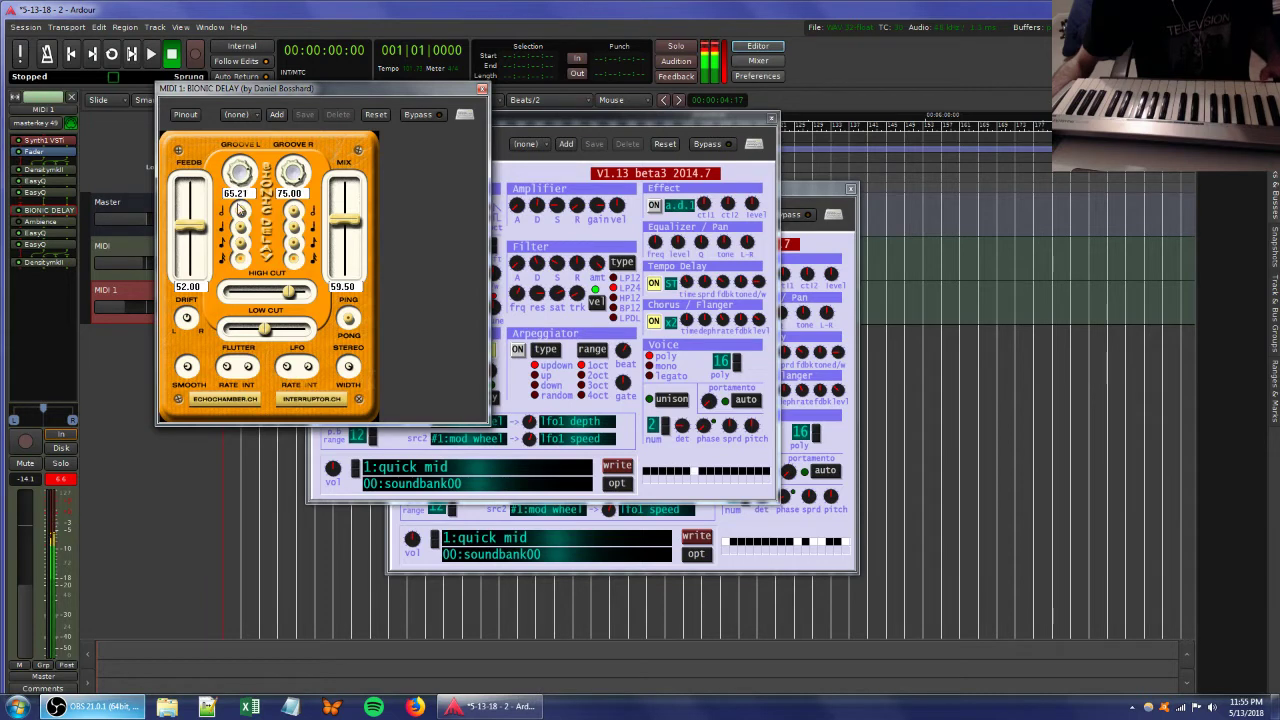
{"action": "left_click", "coordinate": [240, 238]}
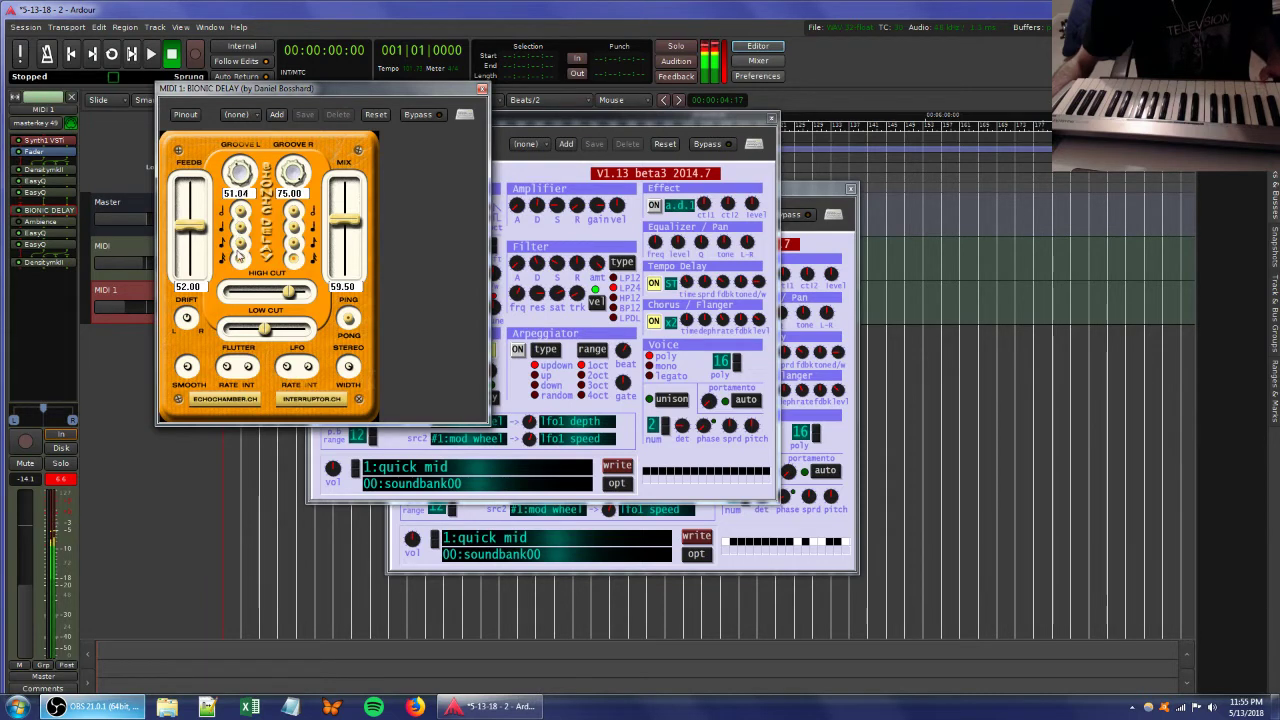
{"action": "left_click", "coordinate": [240, 259]}
{"action": "left_click", "coordinate": [241, 262]}
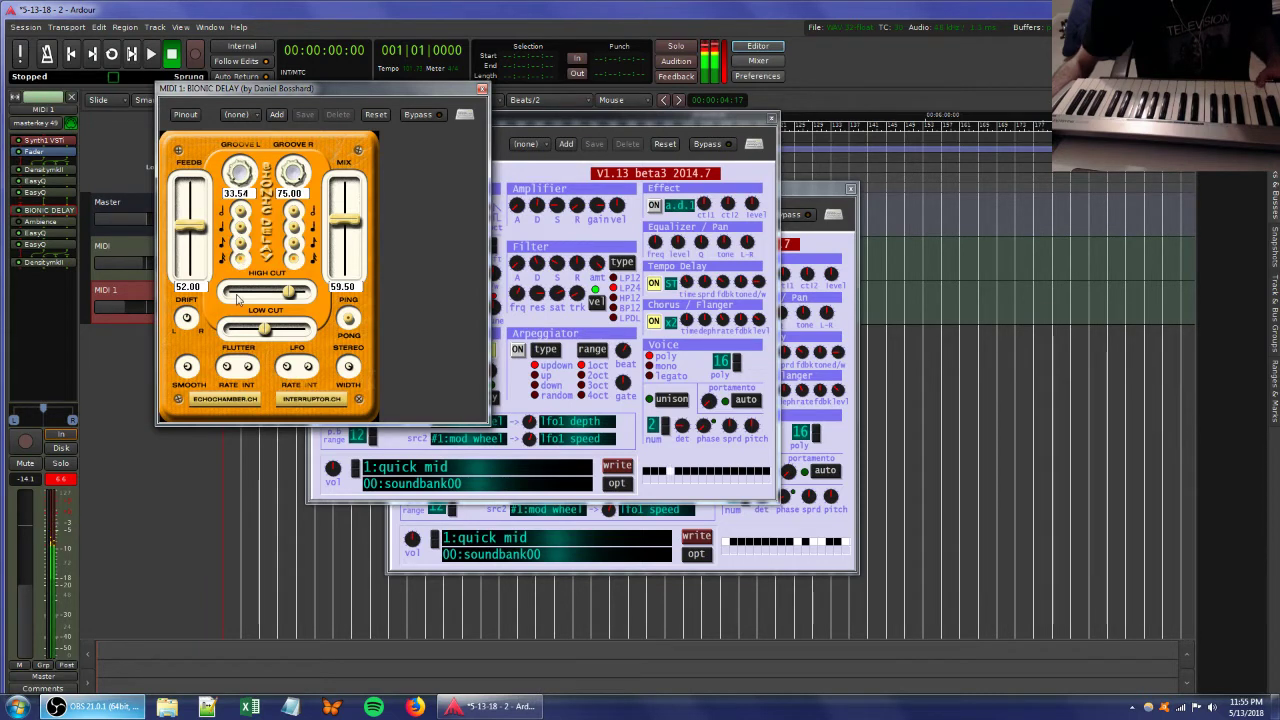
{"action": "left_click_drag", "start_coordinate": [296, 178], "coordinate": [283, 396]}
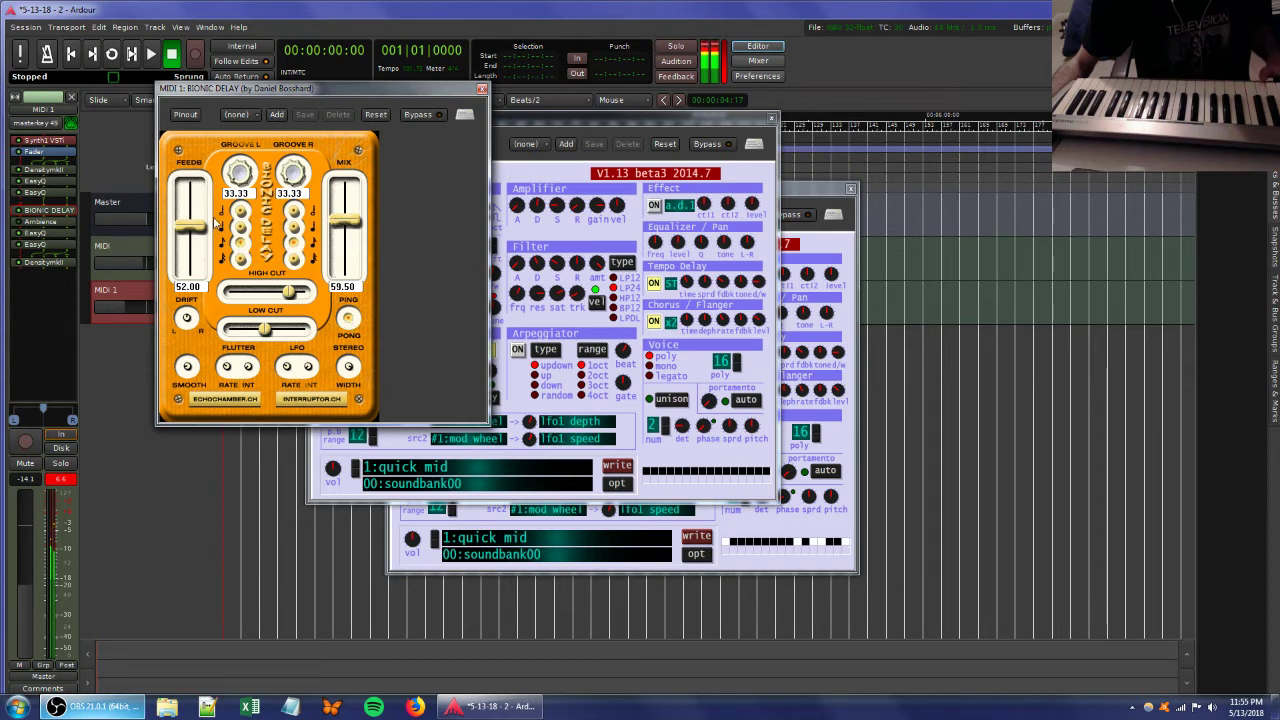
Set BIONIC DELAY's feedback to 40.50 and both the left and right groove to 75.00.
{"action": "left_click_drag", "start_coordinate": [193, 232], "coordinate": [194, 251]}
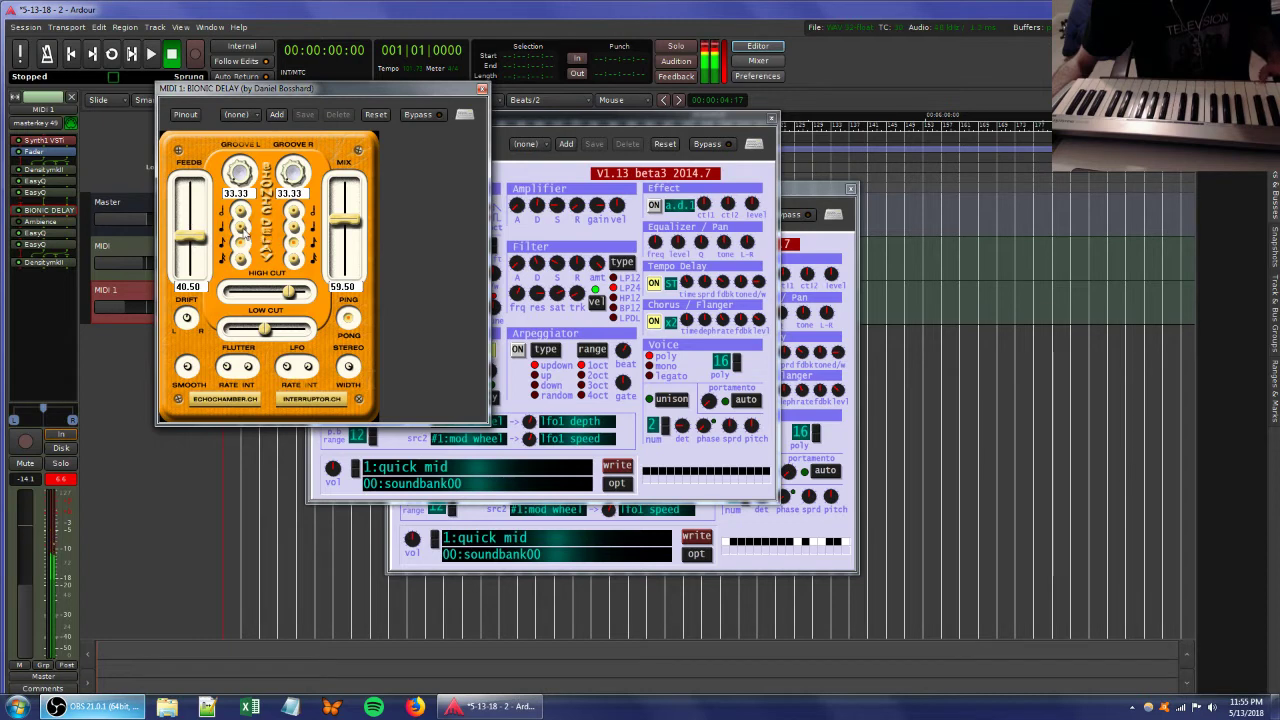
{"action": "left_click_drag", "start_coordinate": [238, 180], "coordinate": [220, 9]}
{"action": "left_click_drag", "start_coordinate": [298, 185], "coordinate": [306, 170]}
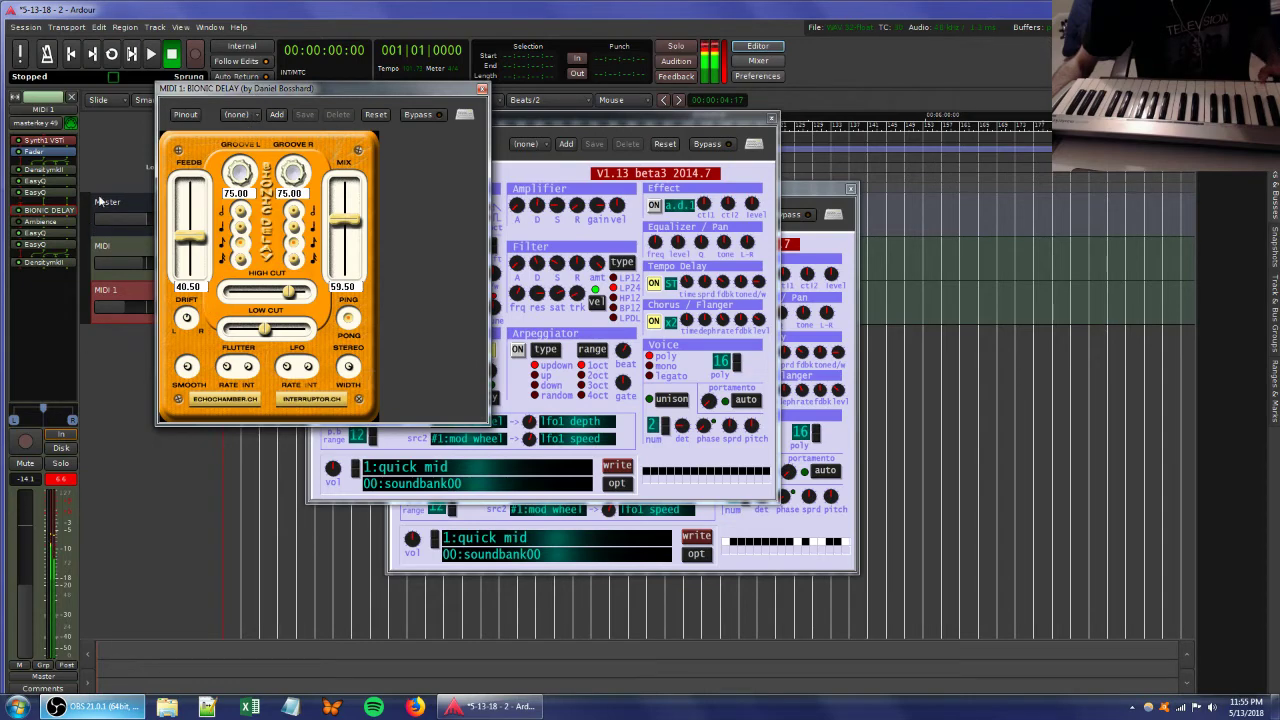
Move the delay window off the ruler area, and tap in and apply a session tempo of about 197.37 bpm.
{"action": "left_click_drag", "start_coordinate": [197, 95], "coordinate": [257, 260]}
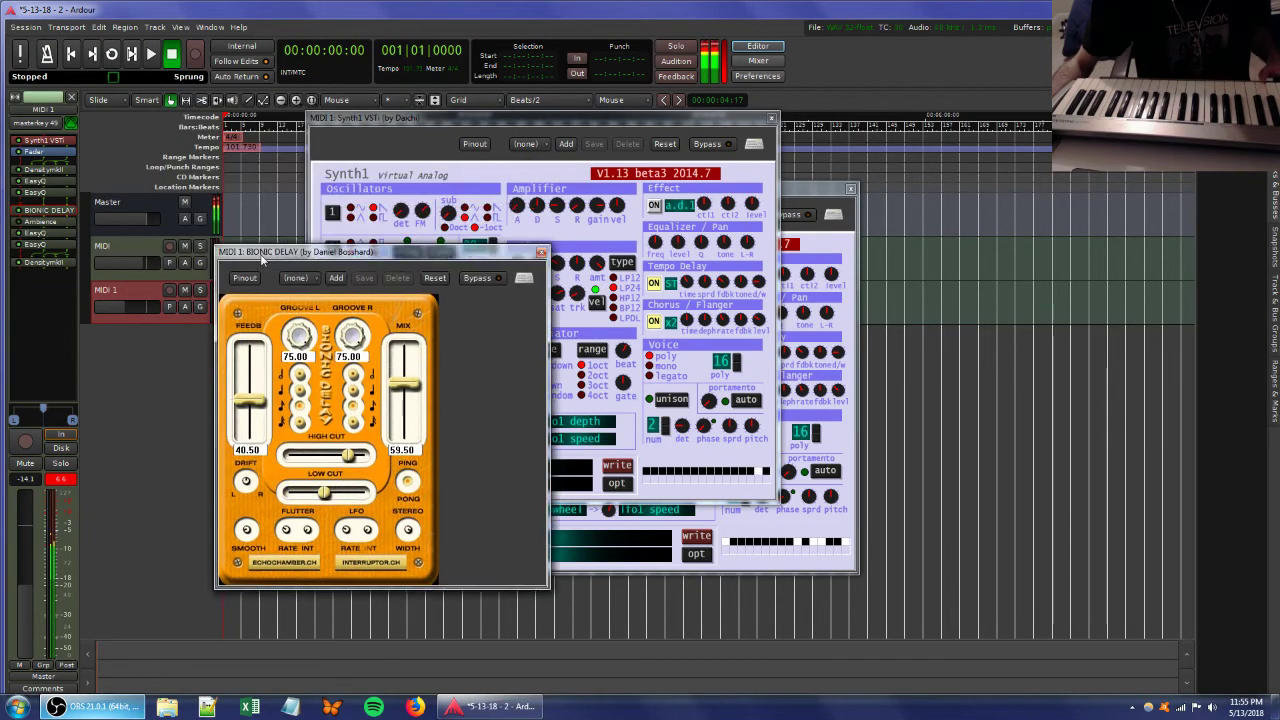
{"action": "double_click", "coordinate": [248, 147]}
{"action": "left_click", "coordinate": [263, 135]}
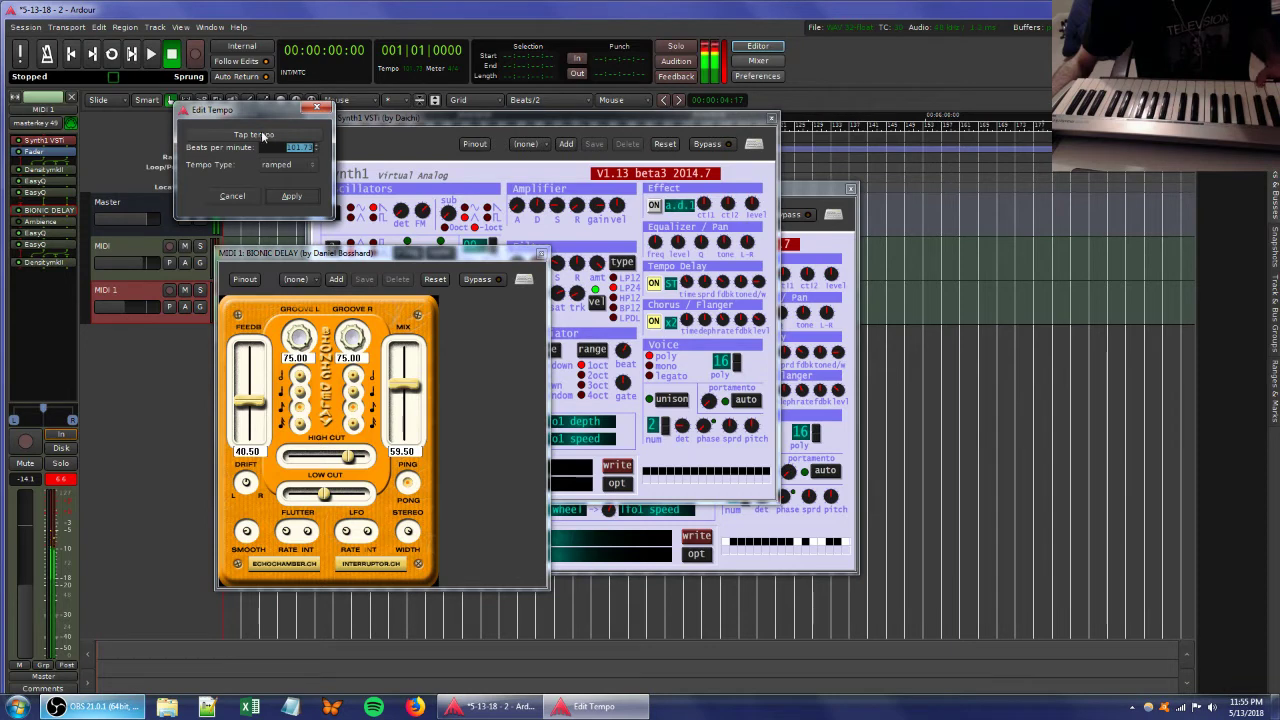
{"action": "left_click", "coordinate": [263, 135]}
{"action": "left_click", "coordinate": [263, 135]}
{"action": "left_click", "coordinate": [289, 197]}
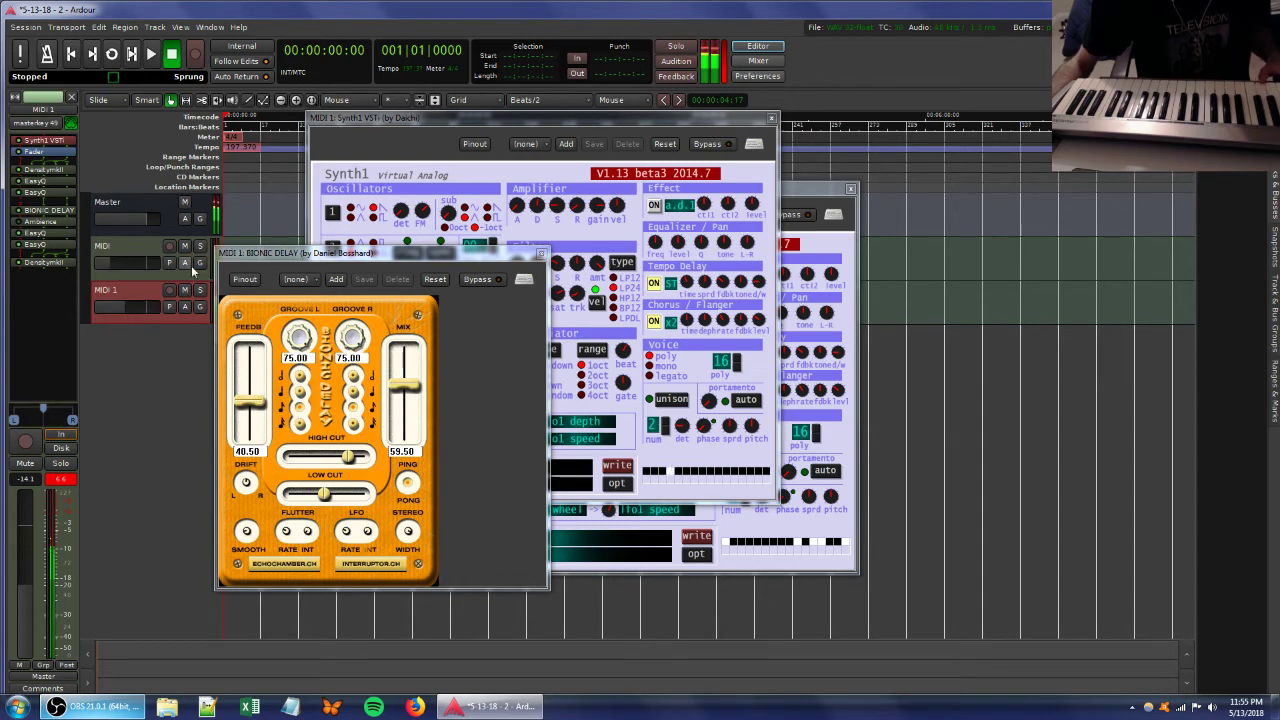
Close MIDI 1's BIONIC DELAY window and adjust the filter resonance and saturation in its Synth1.
{"action": "left_click", "coordinate": [540, 262]}
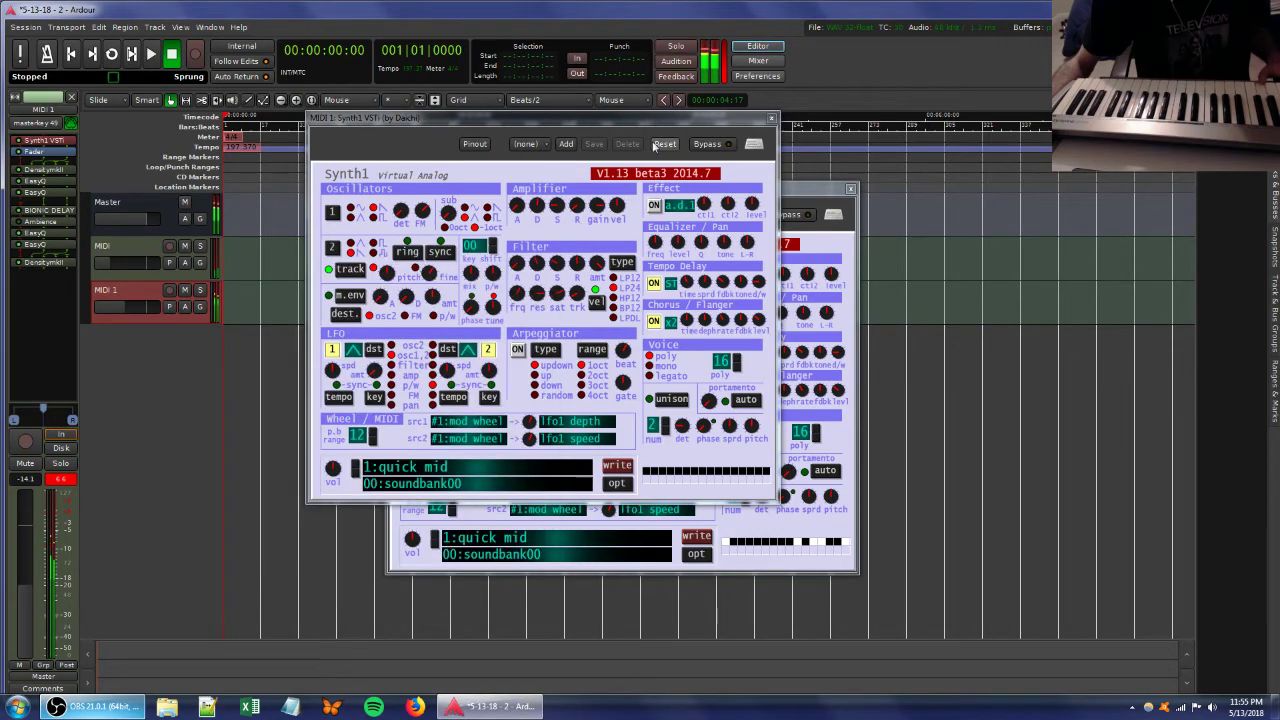
{"action": "left_click_drag", "start_coordinate": [648, 121], "coordinate": [451, 229]}
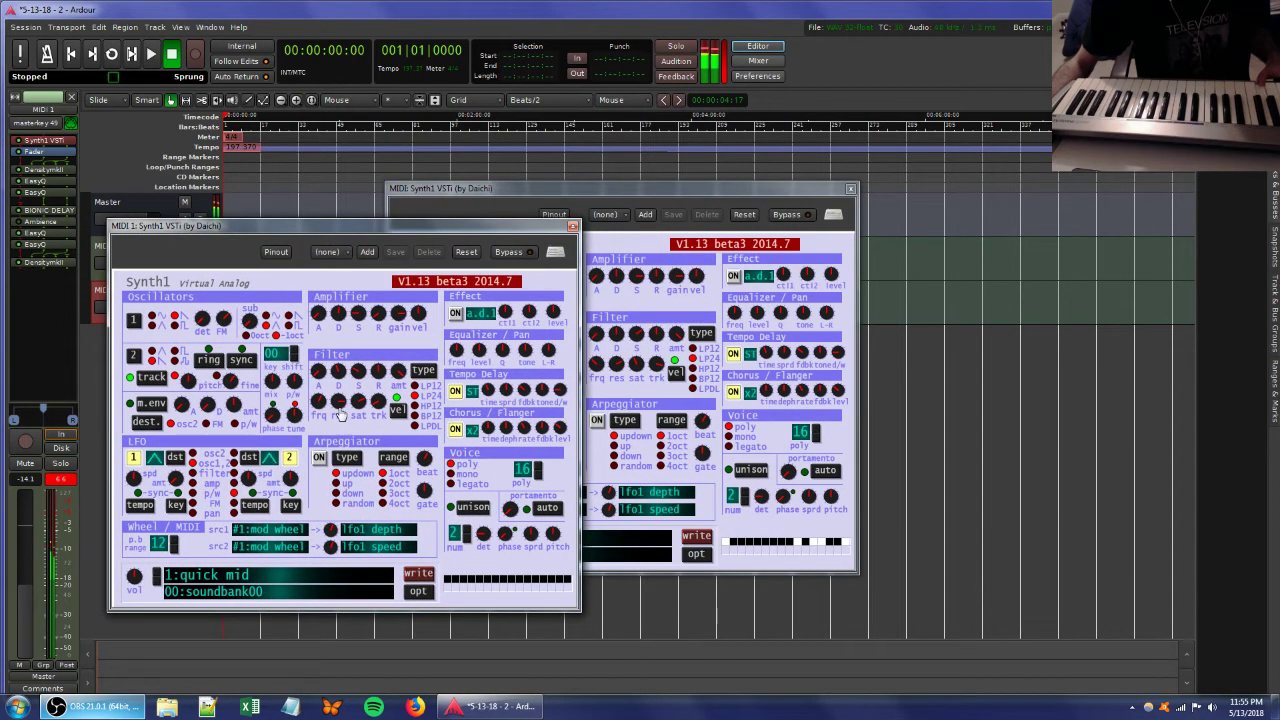
{"action": "left_click_drag", "start_coordinate": [340, 415], "coordinate": [329, 418]}
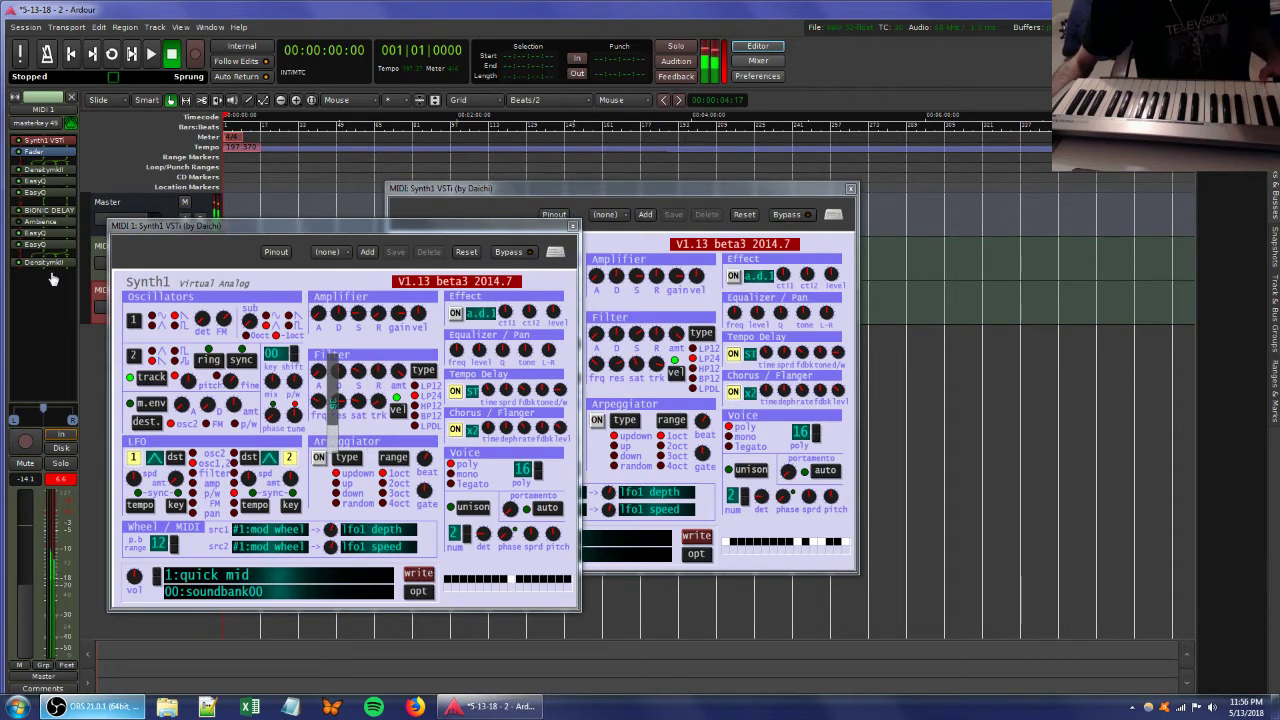
{"action": "left_click_drag", "start_coordinate": [356, 402], "coordinate": [347, 432]}
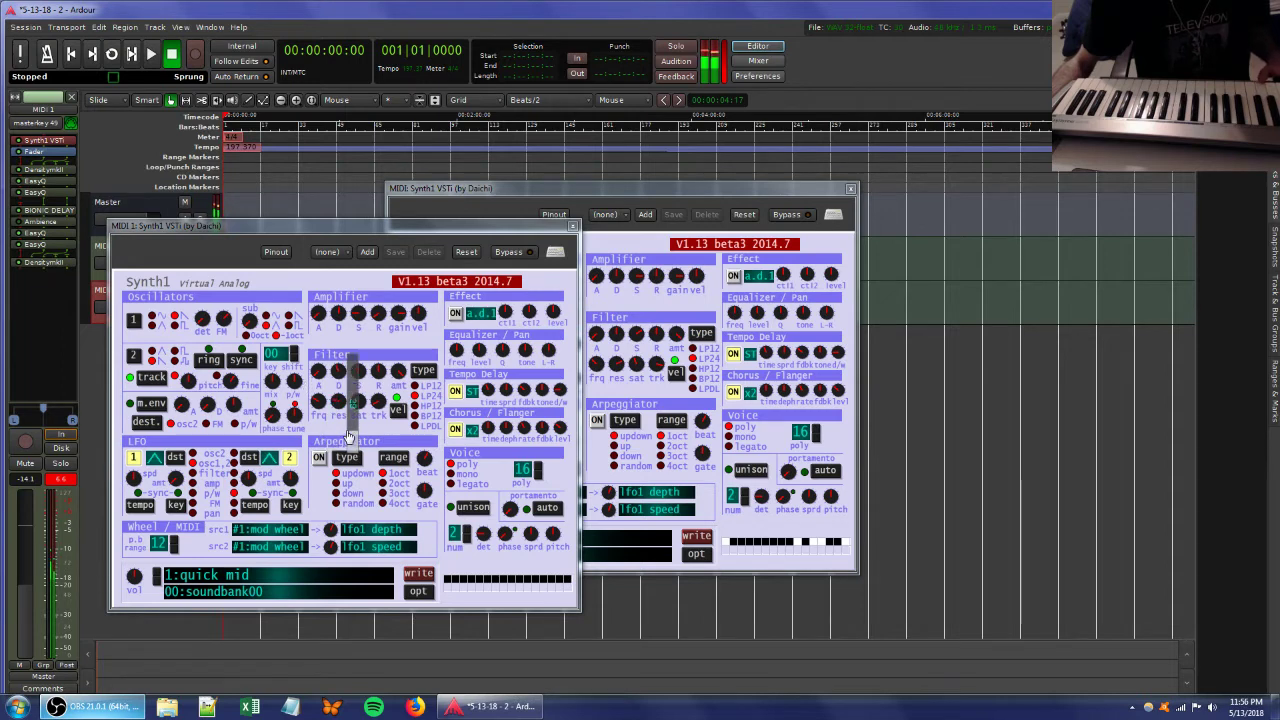
Move MIDI 1's Synth1 window away from the track headers and close it.
{"action": "left_click", "coordinate": [181, 232]}
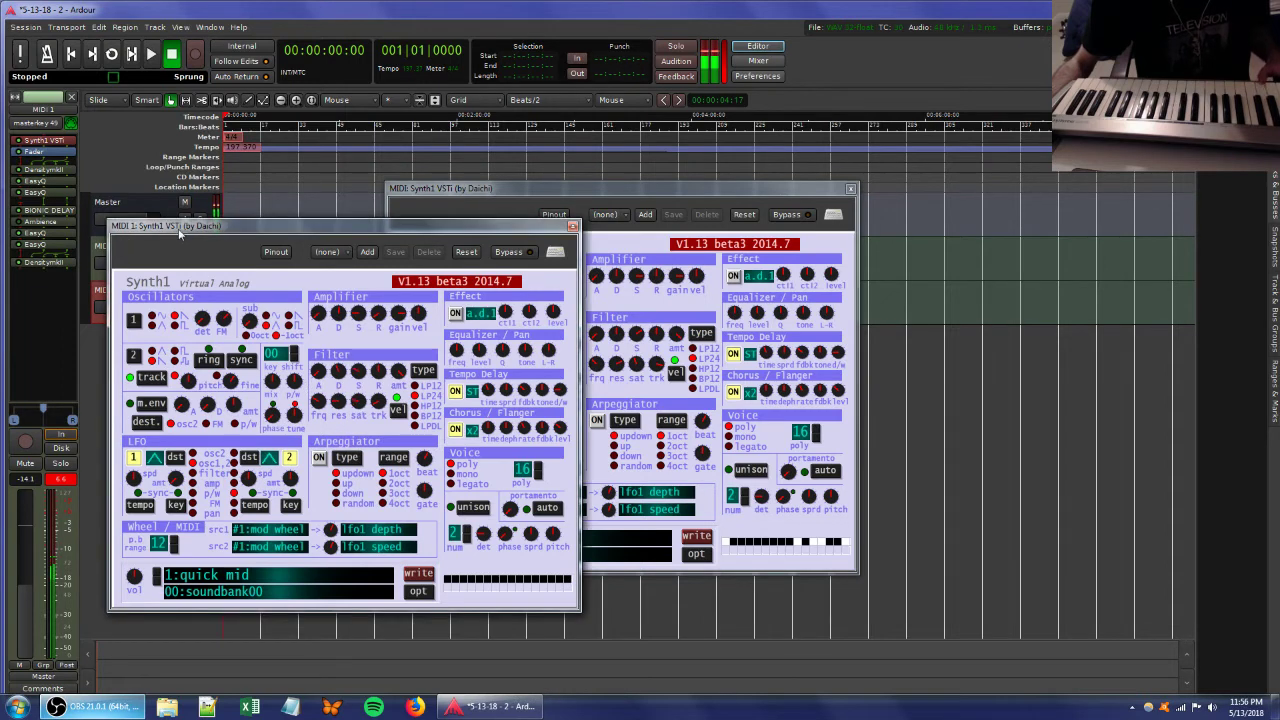
{"action": "left_click_drag", "start_coordinate": [180, 232], "coordinate": [320, 257]}
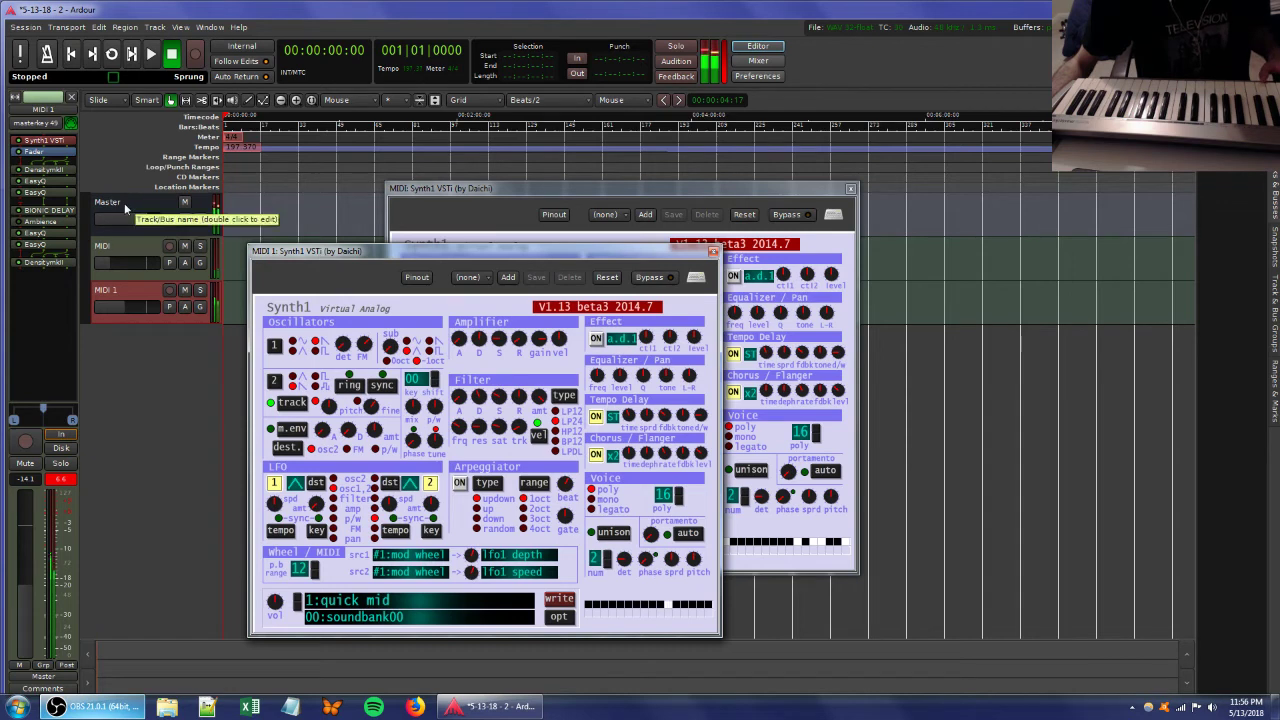
{"action": "left_click", "coordinate": [112, 263]}
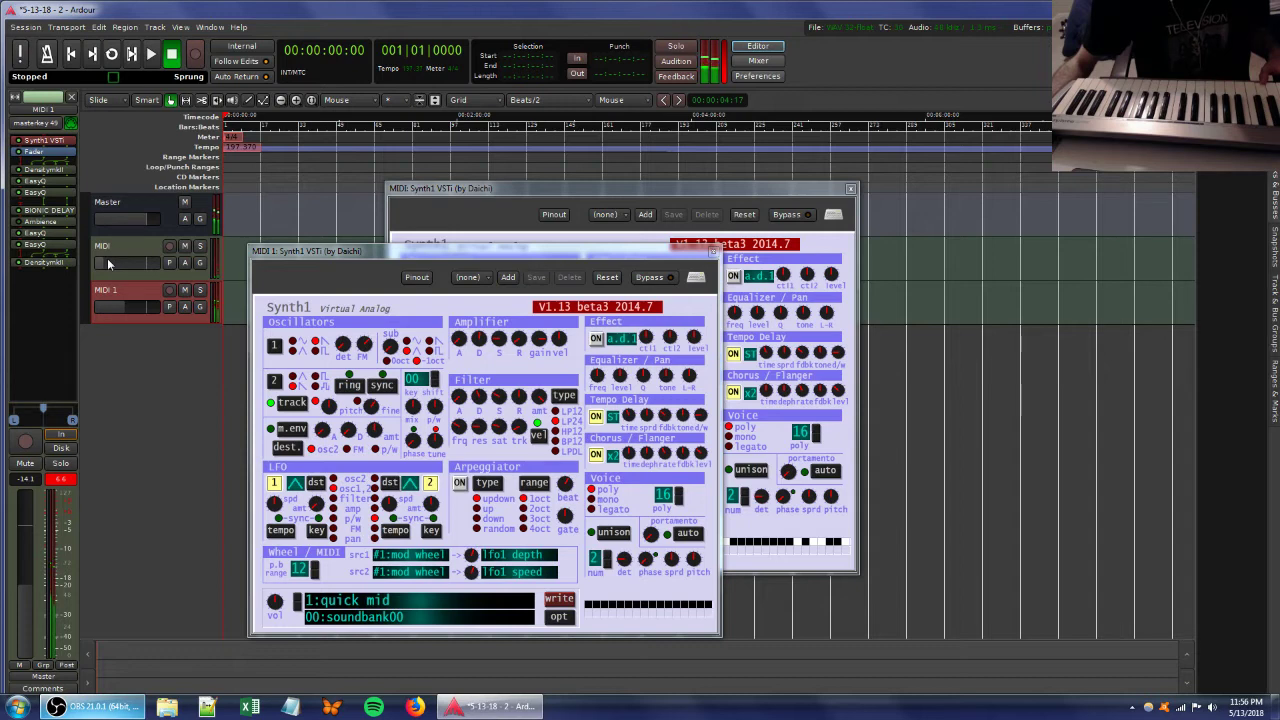
{"action": "left_click", "coordinate": [55, 144]}
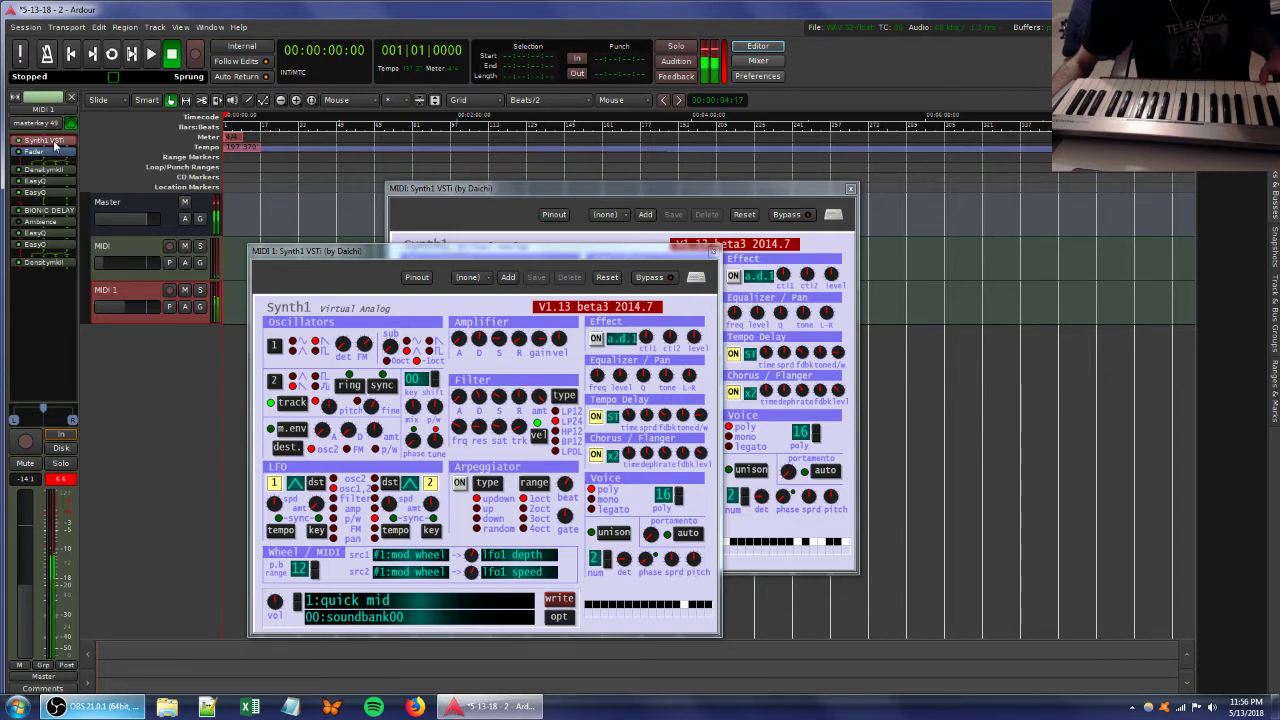
{"action": "double_click", "coordinate": [54, 145]}
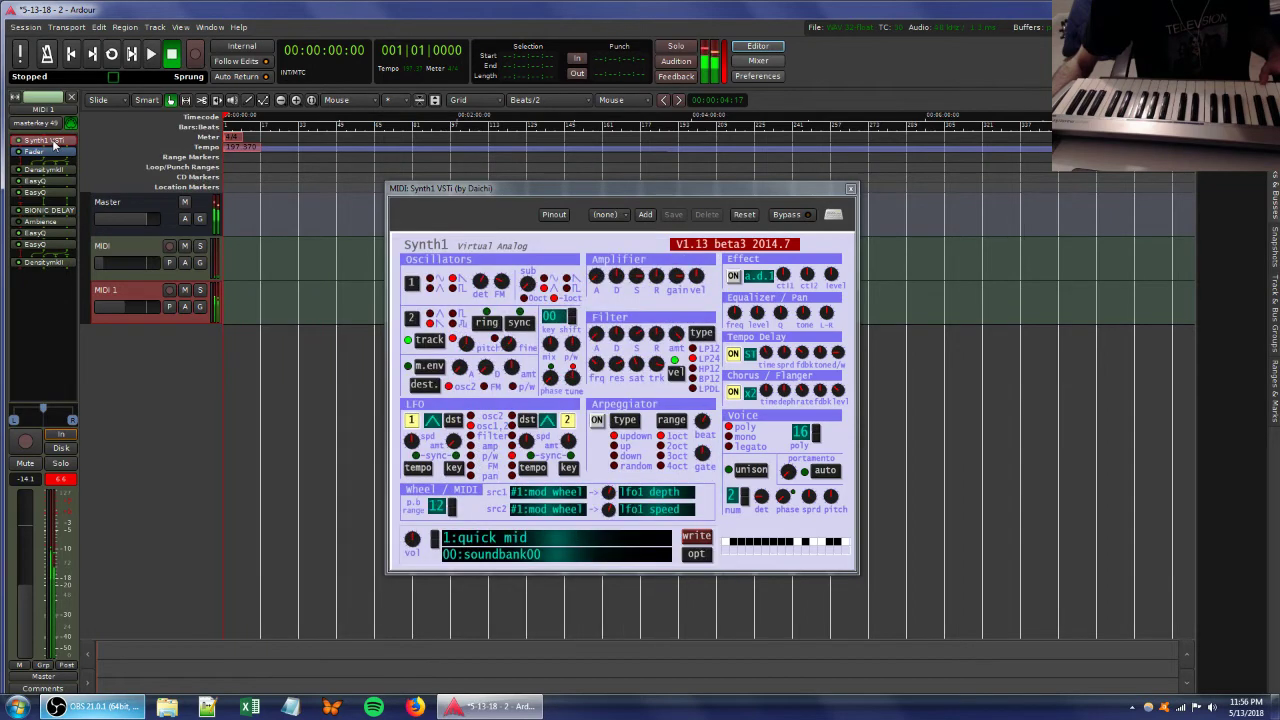
Open MIDI 1's BIONIC DELAY, raise the high cut slightly, lower the low cut to near its minimum, and set the mix to 37.50.
{"action": "double_click", "coordinate": [57, 212]}
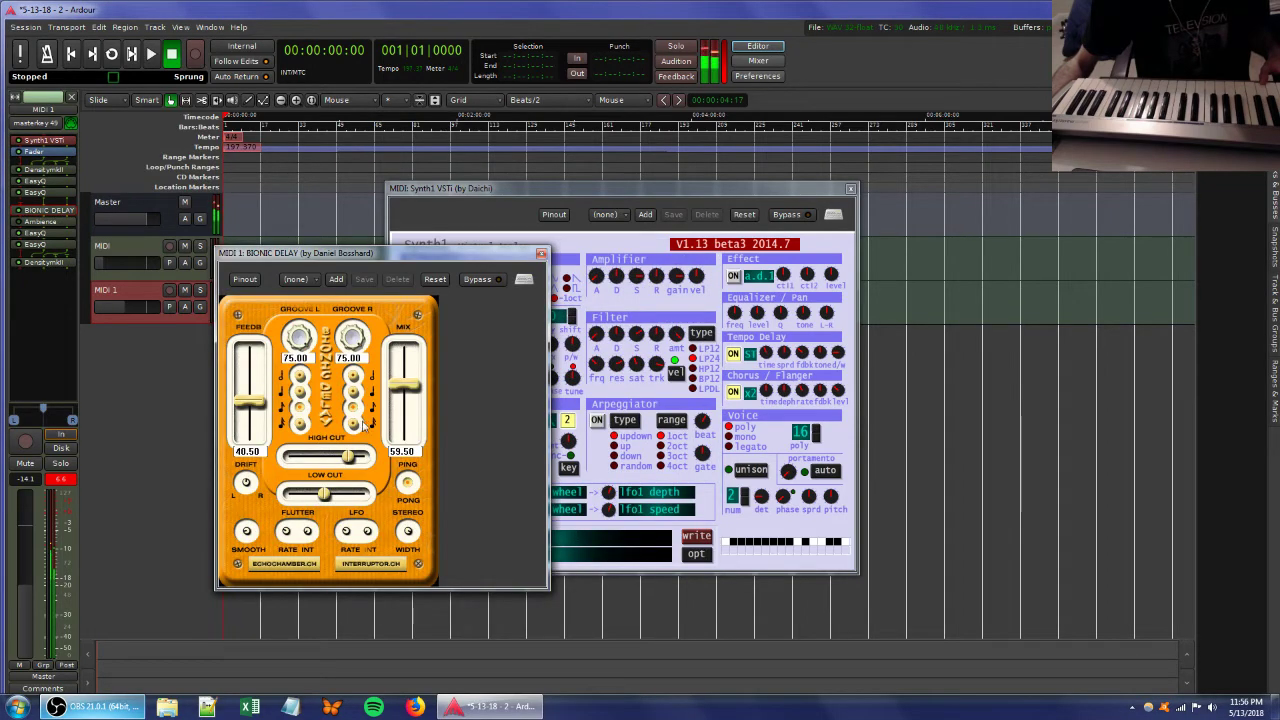
{"action": "left_click_drag", "start_coordinate": [349, 455], "coordinate": [357, 456]}
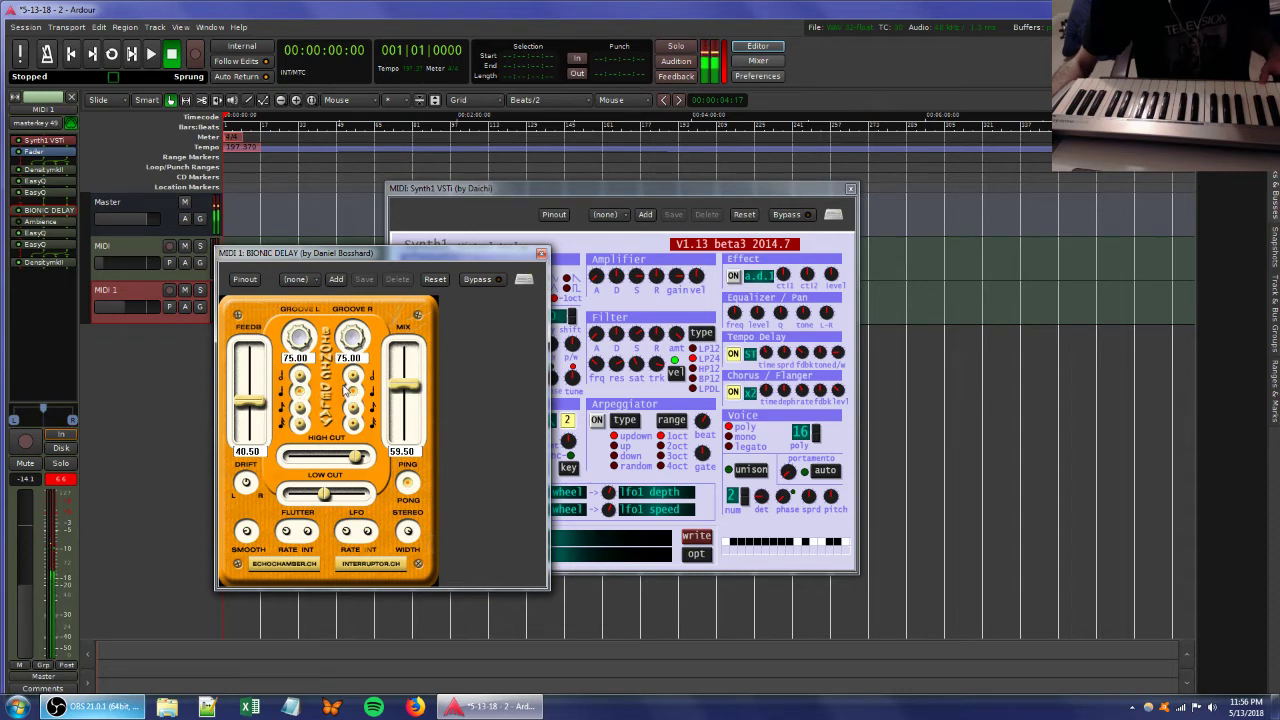
{"action": "left_click", "coordinate": [754, 197]}
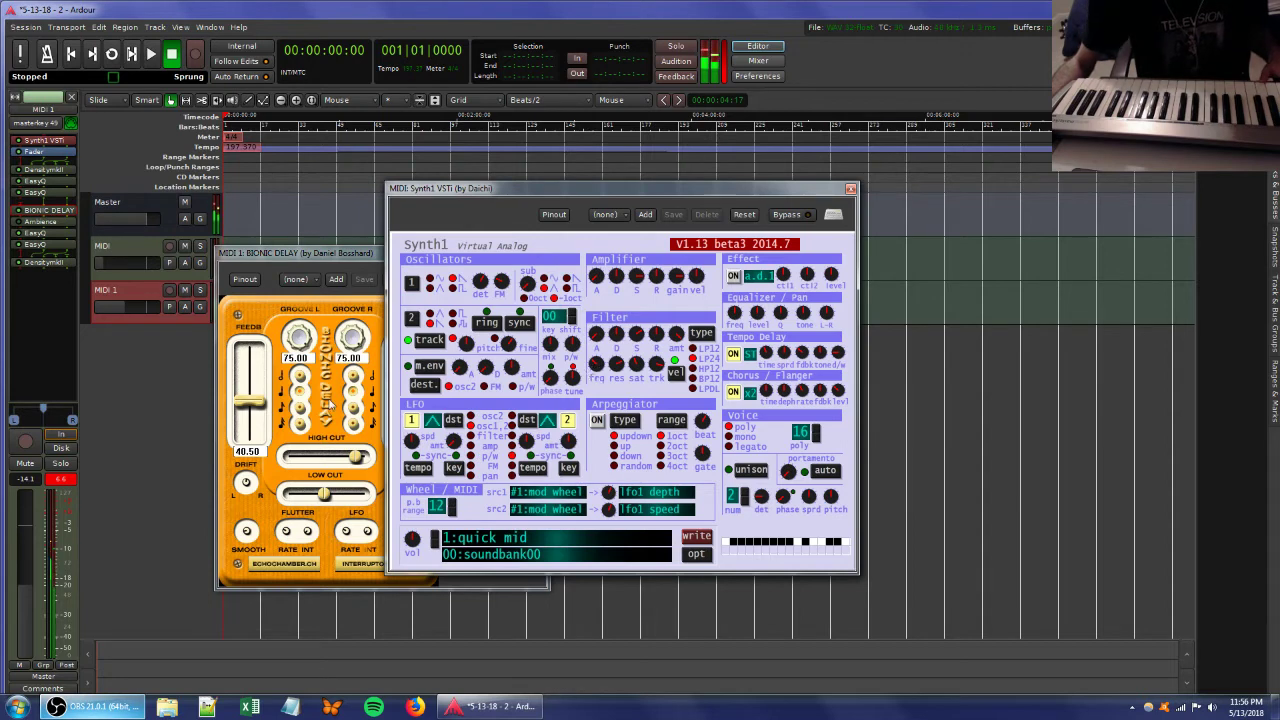
{"action": "left_click_drag", "start_coordinate": [325, 500], "coordinate": [270, 498]}
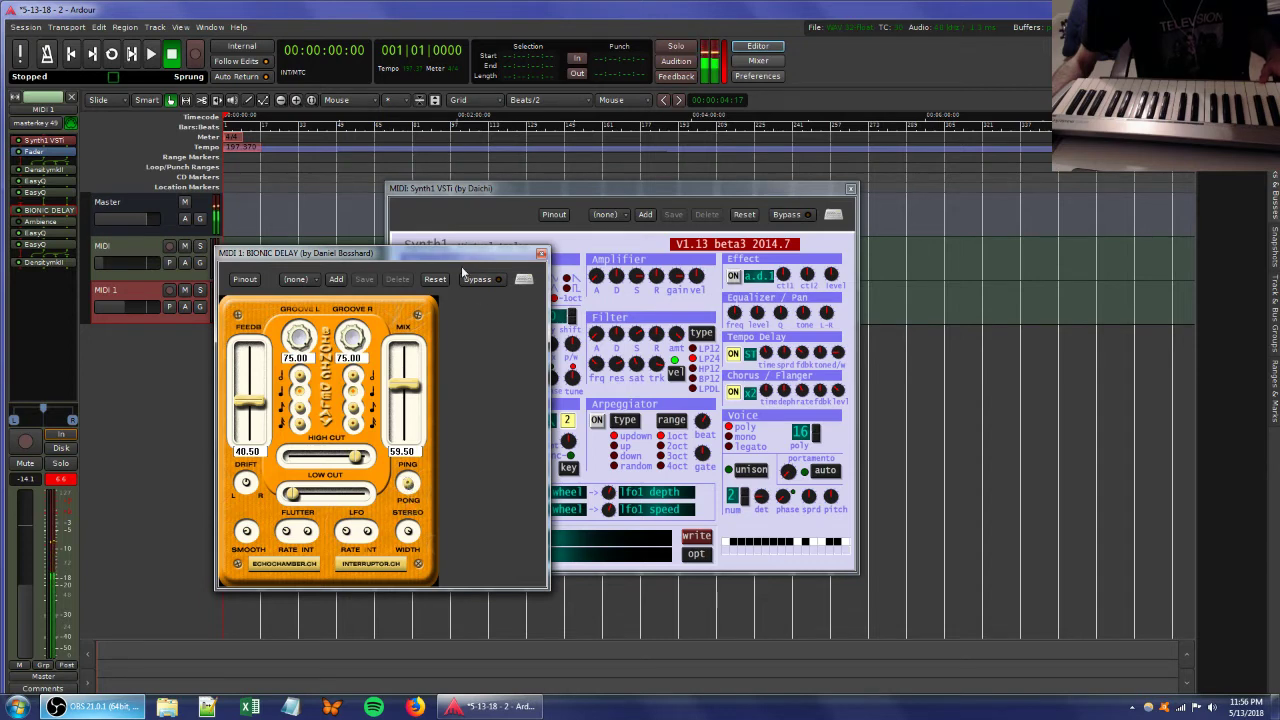
{"action": "left_click", "coordinate": [356, 415]}
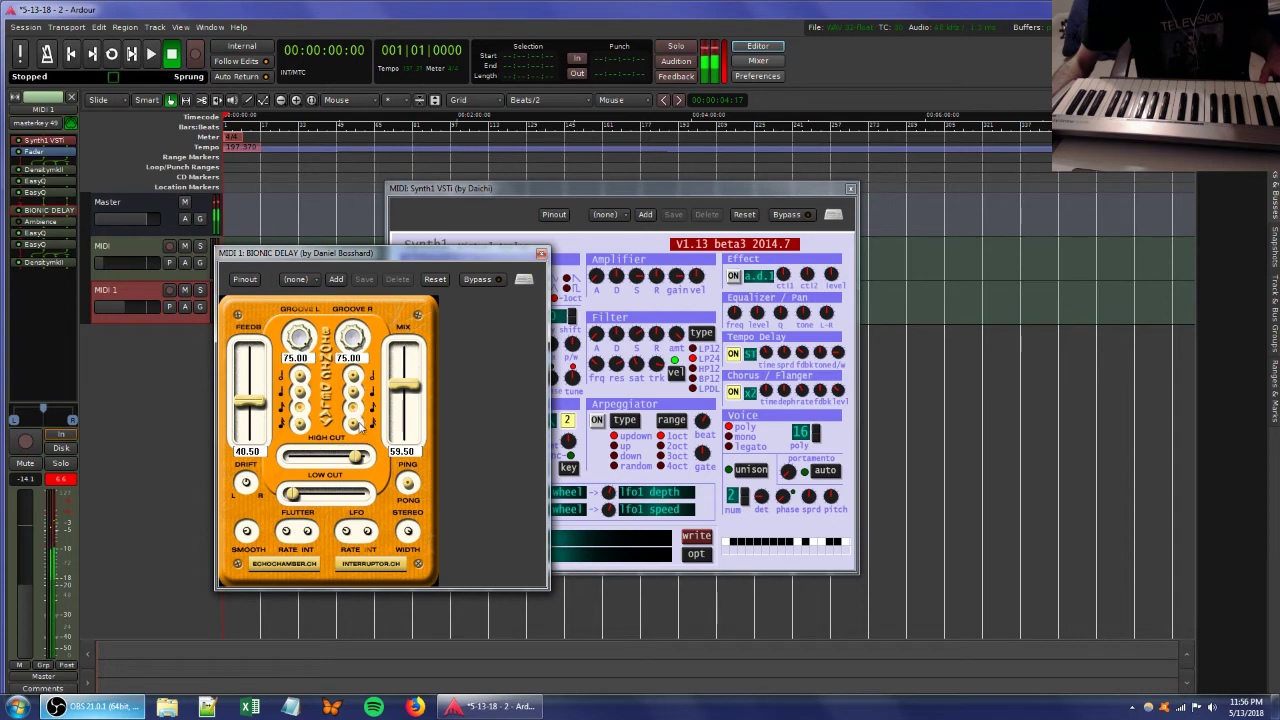
{"action": "left_click_drag", "start_coordinate": [405, 404], "coordinate": [407, 424]}
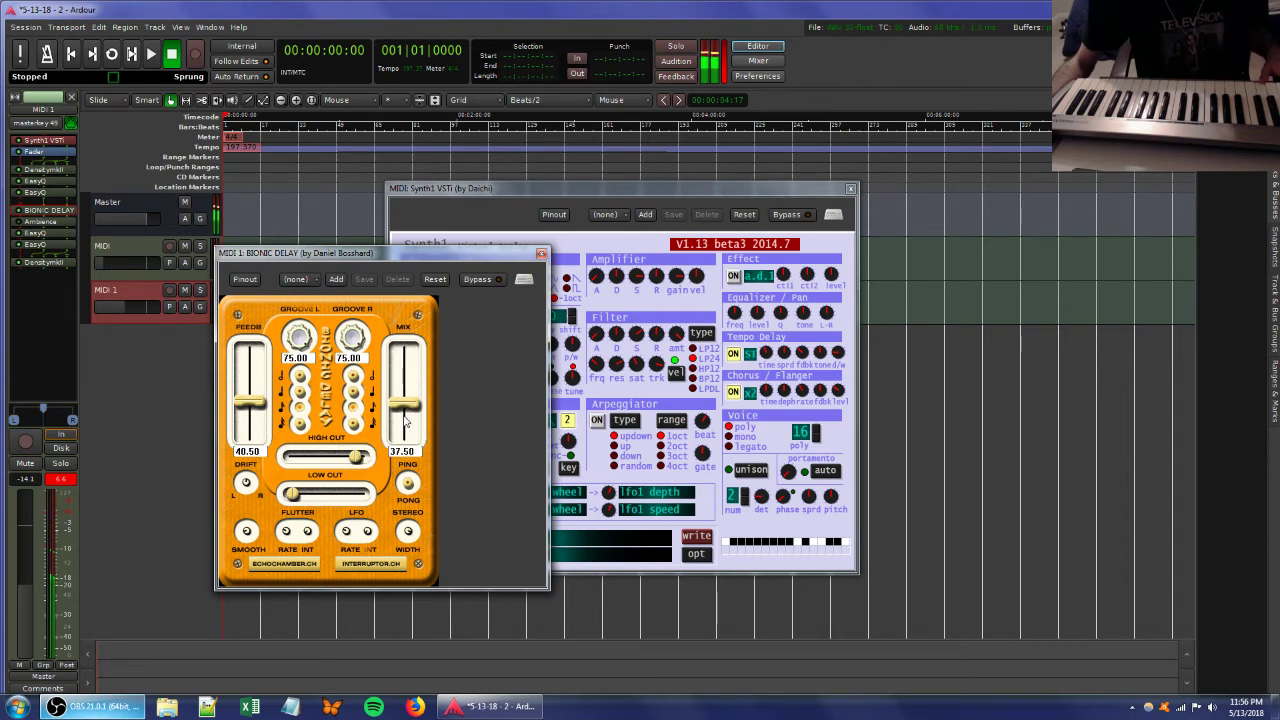
Close the MIDI track's Synth1 window and MIDI 1's BIONIC DELAY window.
{"action": "left_click", "coordinate": [616, 368]}
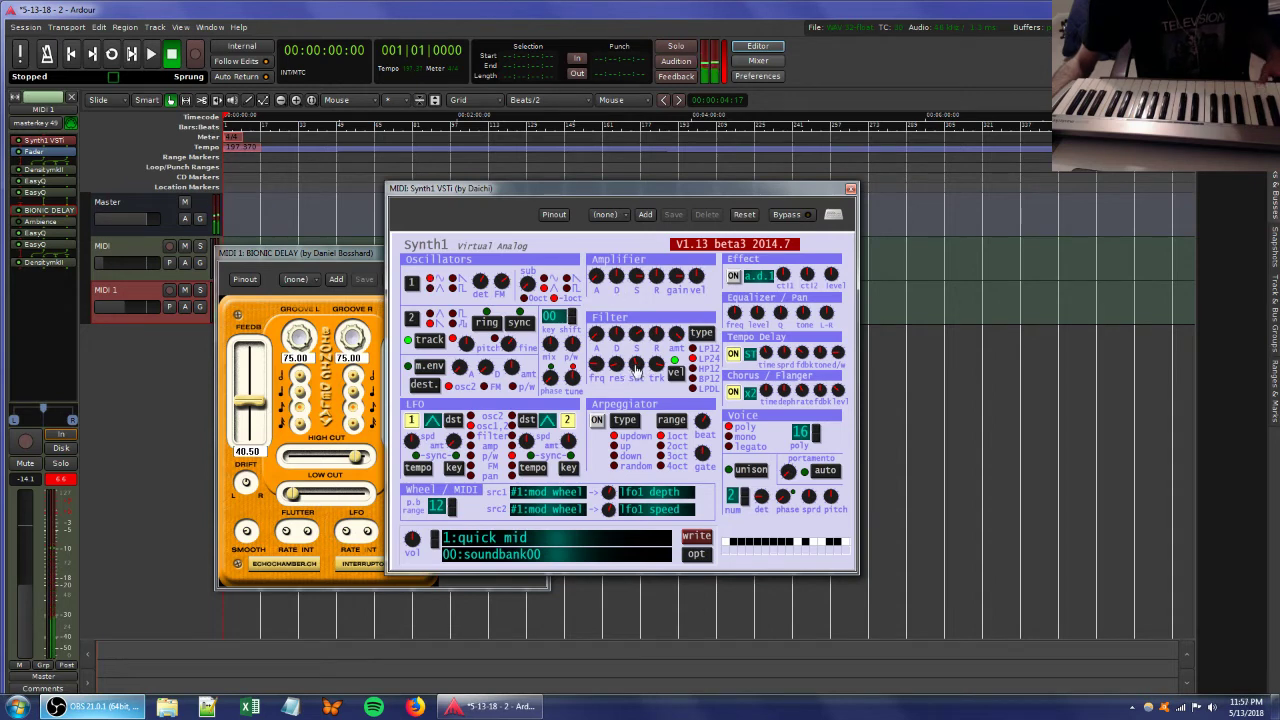
{"action": "left_click", "coordinate": [850, 189]}
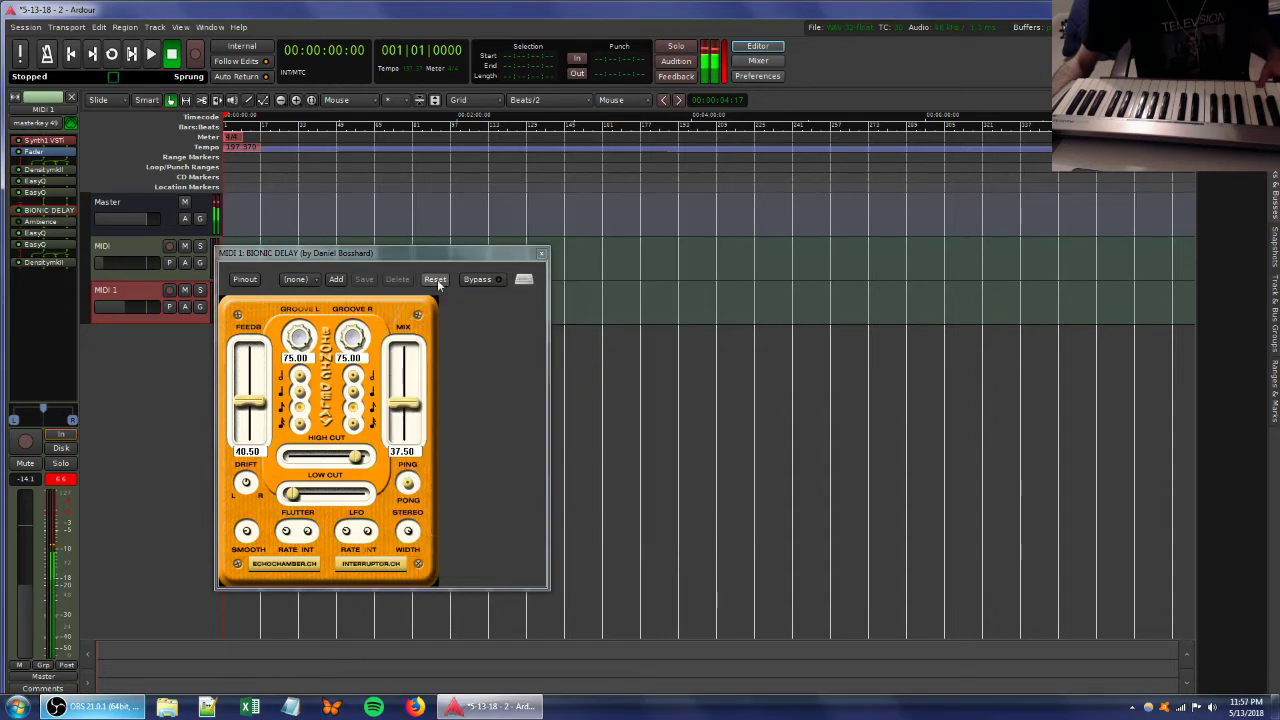
{"action": "left_click", "coordinate": [541, 254]}
Open MIDI 1's Synth1 and adjust its filter resonance and key tracking.
{"action": "double_click", "coordinate": [40, 142]}
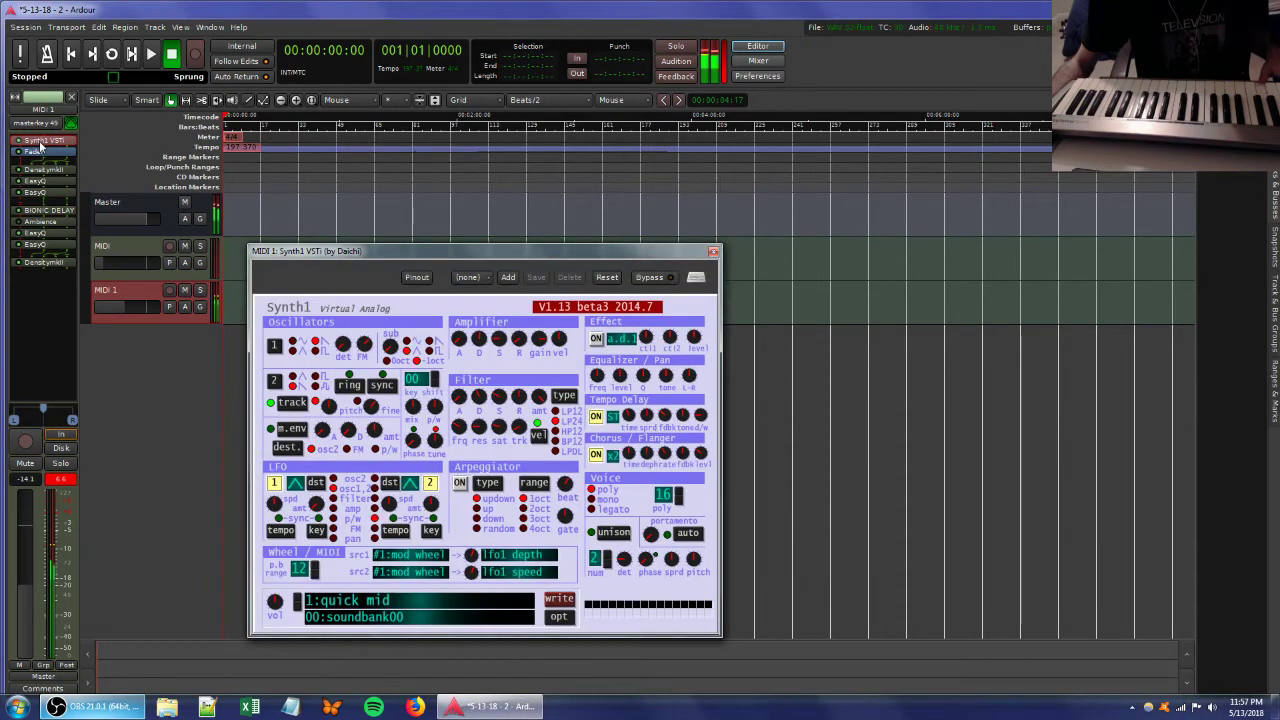
{"action": "left_click_drag", "start_coordinate": [477, 446], "coordinate": [474, 439]}
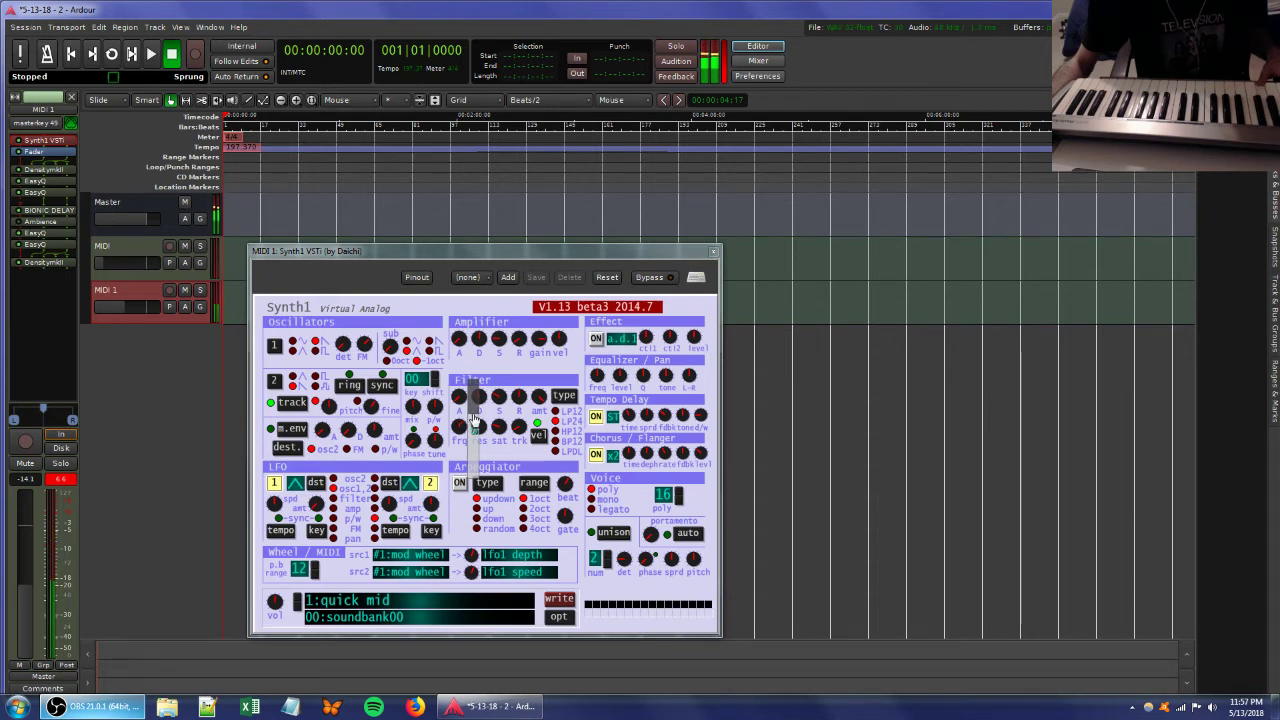
{"action": "left_click_drag", "start_coordinate": [473, 411], "coordinate": [518, 455]}
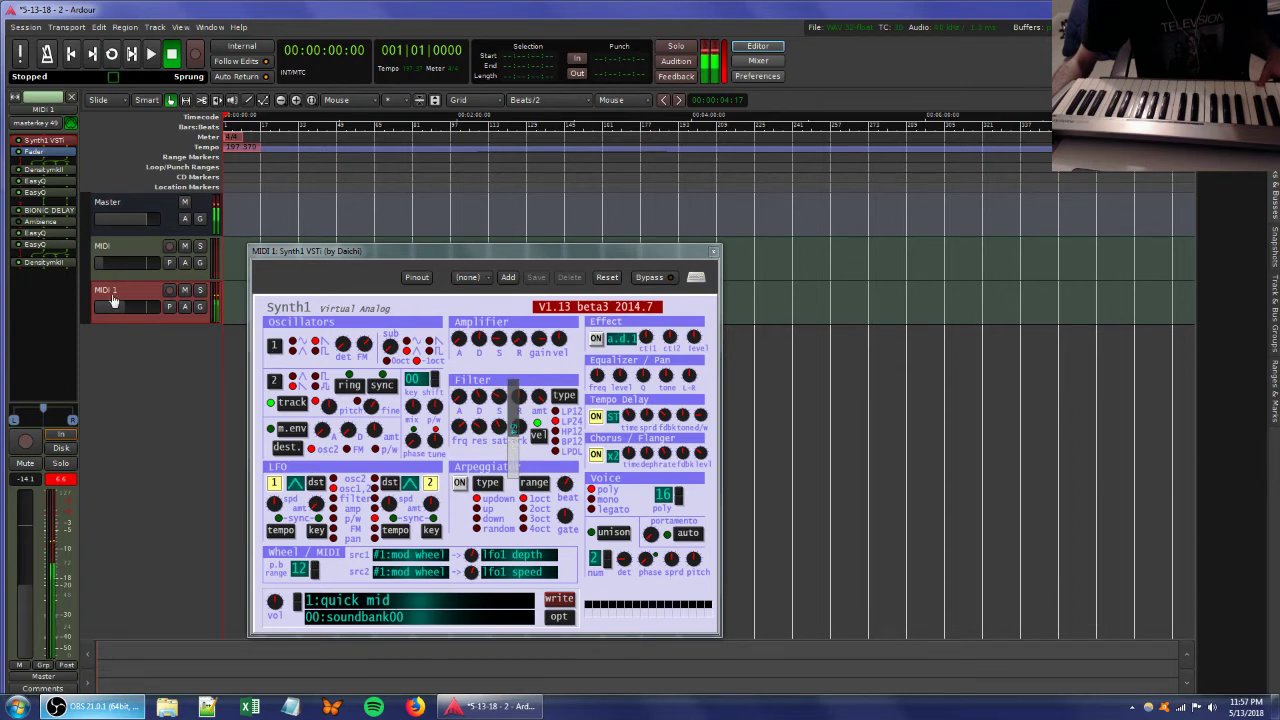
Open MIDI 1's Ambience, compare its wet level at minimum and at about -11.7 dB, and move its window beside Synth1.
{"action": "double_click", "coordinate": [36, 222]}
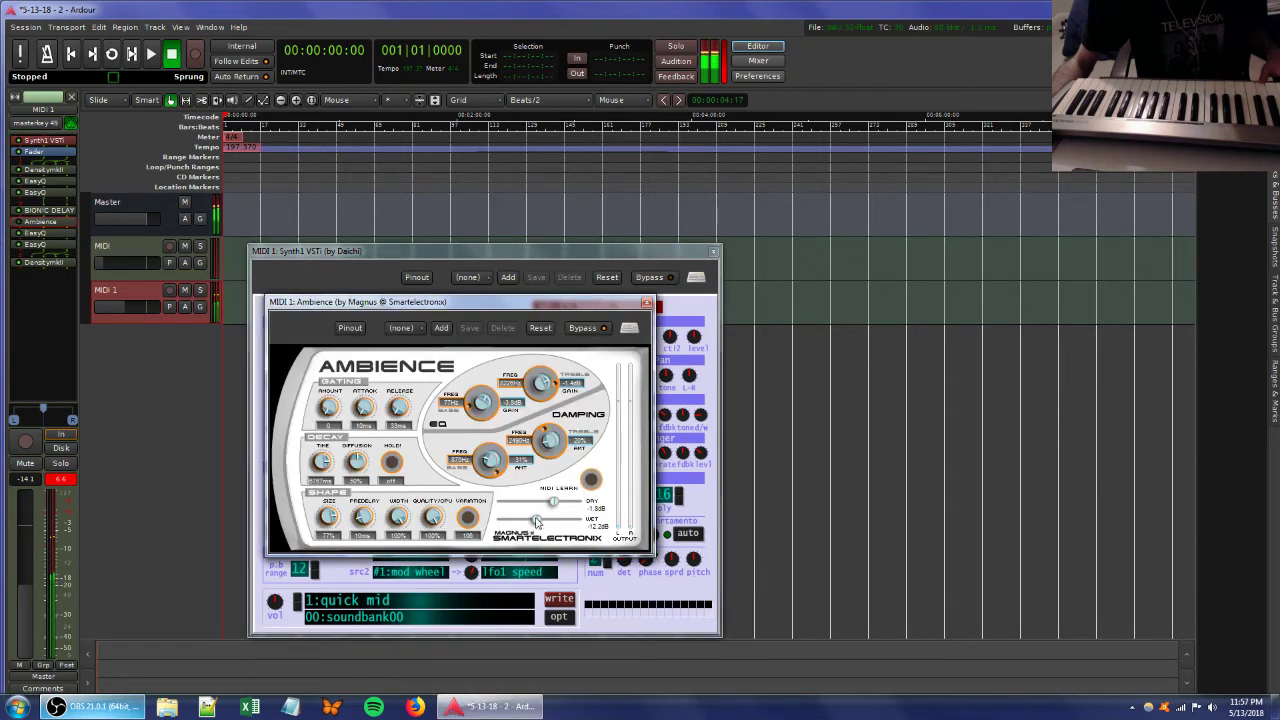
{"action": "left_click_drag", "start_coordinate": [537, 521], "coordinate": [505, 520]}
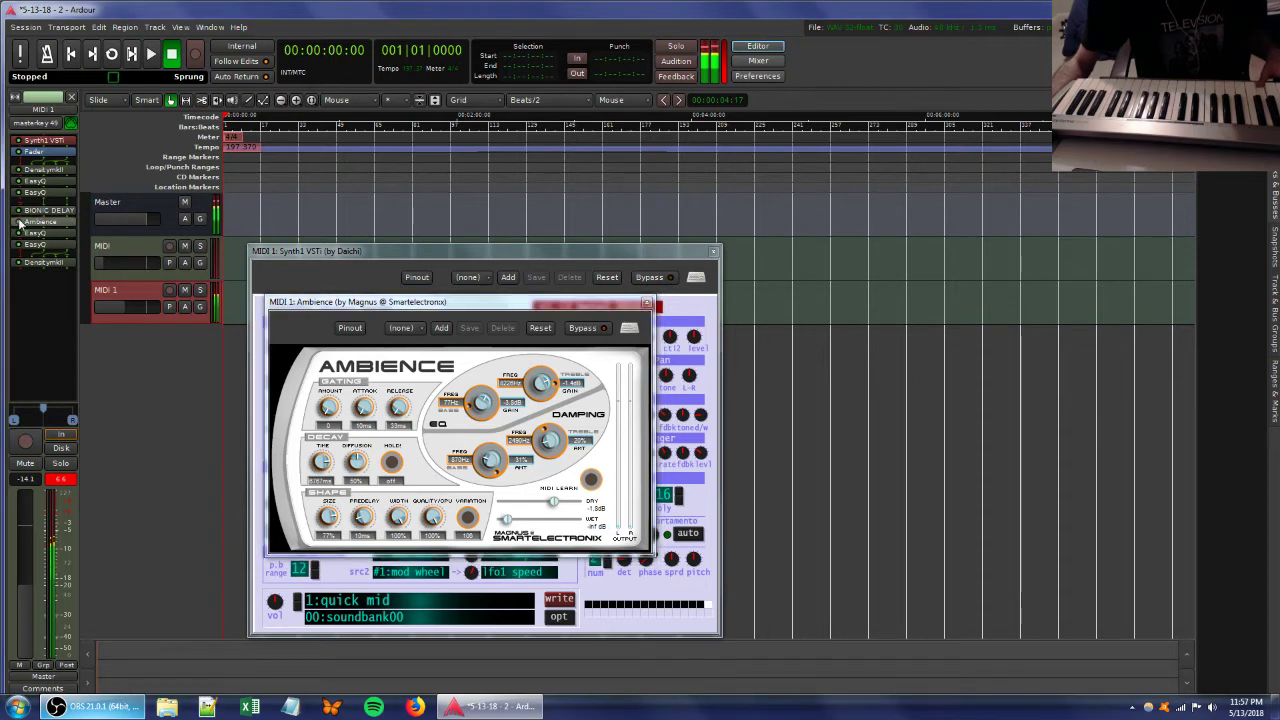
{"action": "left_click_drag", "start_coordinate": [506, 520], "coordinate": [537, 522]}
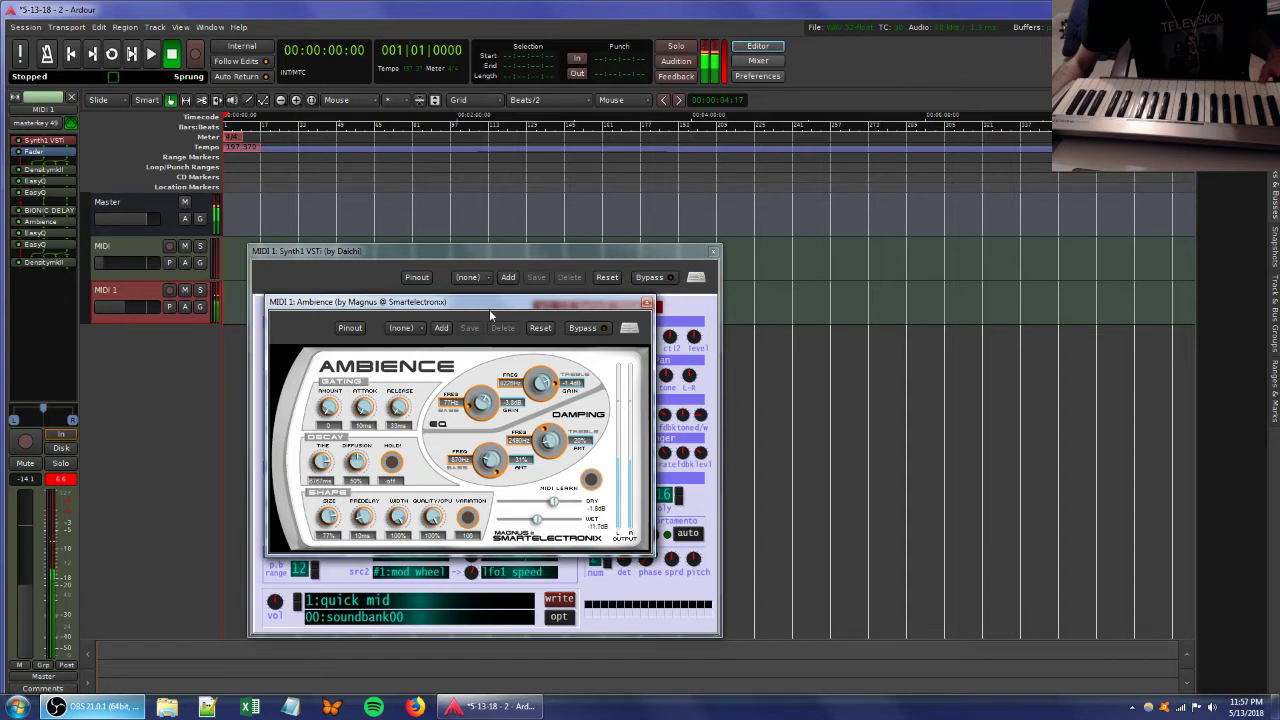
{"action": "left_click_drag", "start_coordinate": [490, 316], "coordinate": [945, 344]}
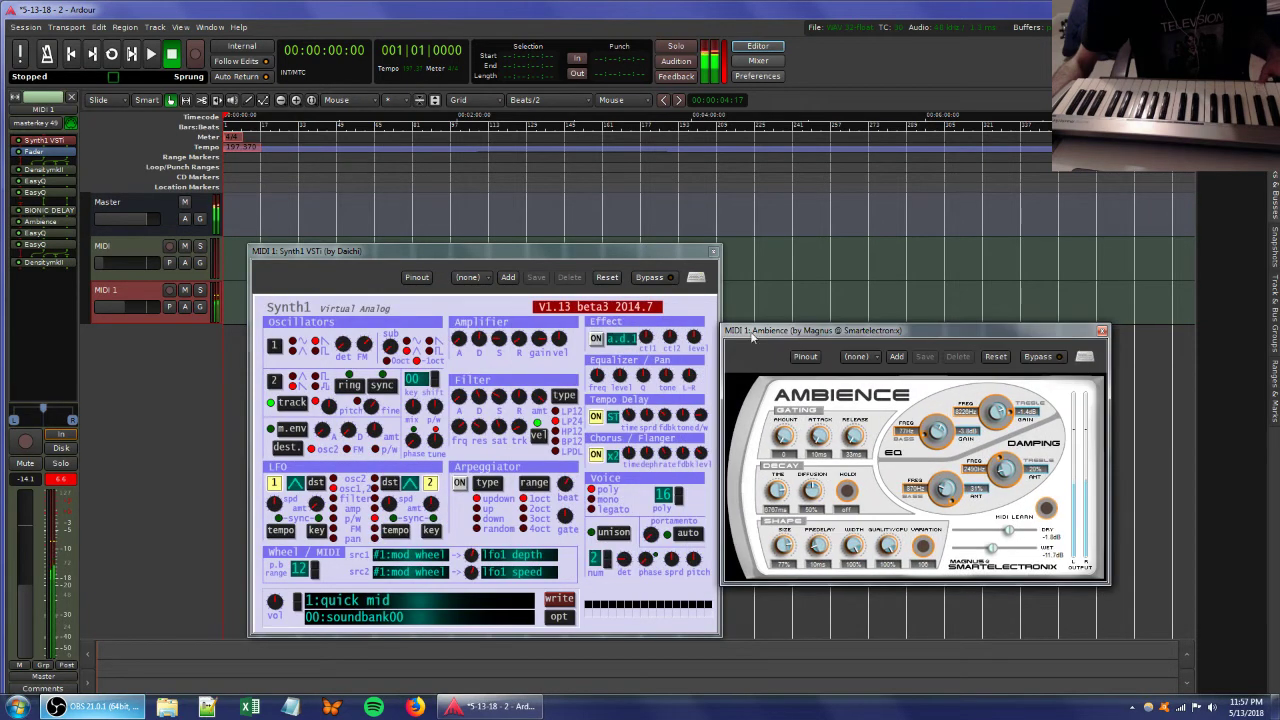
Try waveforms for oscillator 1 and readjust the filter key tracking in MIDI 1's Synth1, and reset the track's peak meter.
{"action": "left_click", "coordinate": [292, 345]}
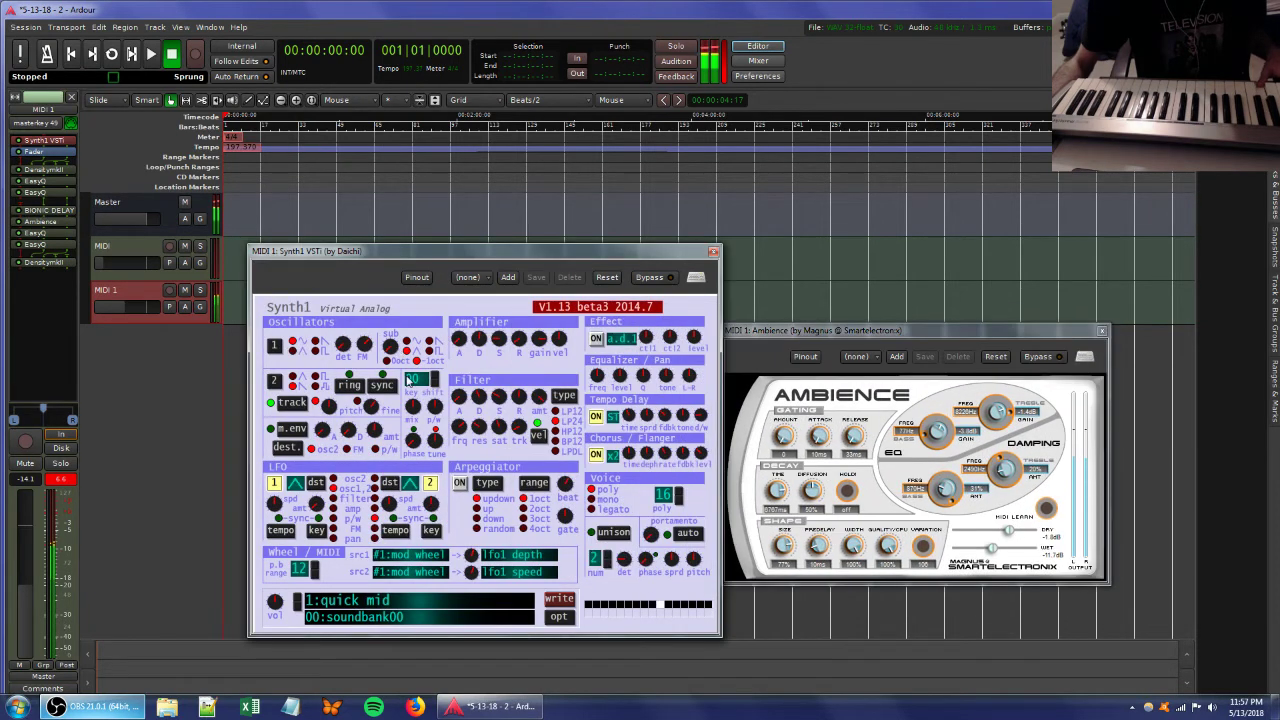
{"action": "left_click", "coordinate": [314, 342]}
{"action": "left_click", "coordinate": [61, 479]}
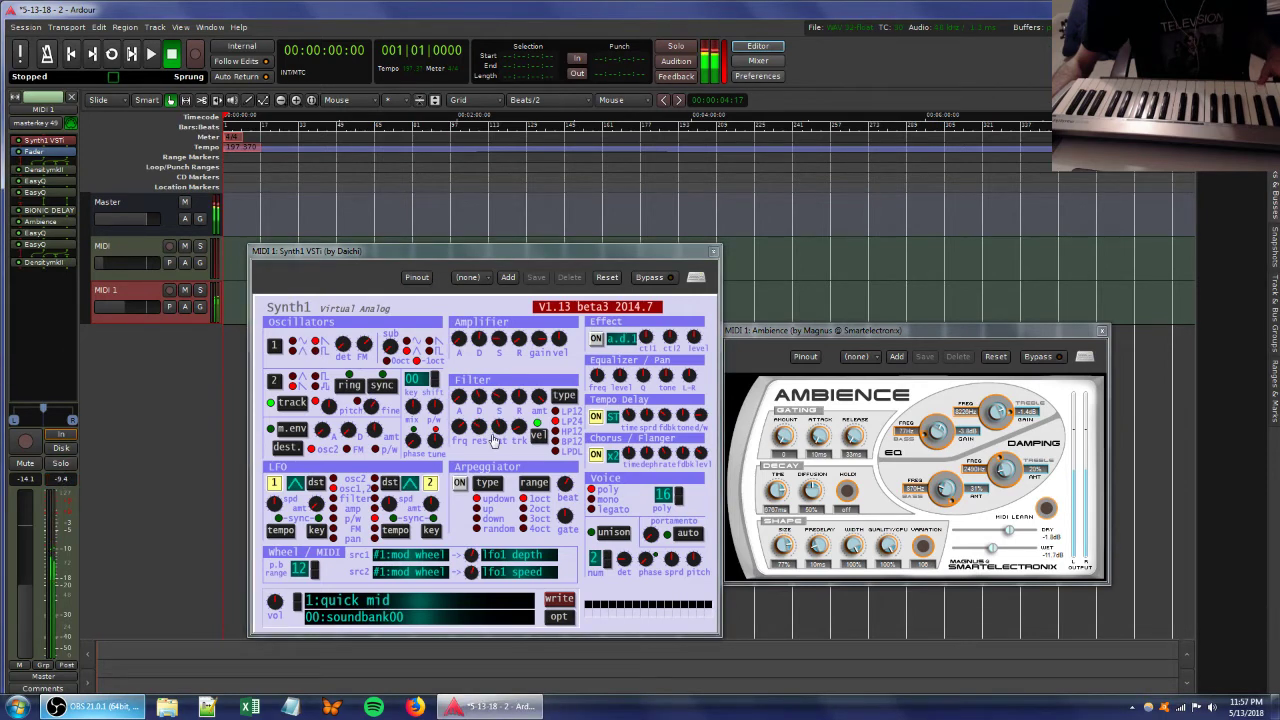
{"action": "mouse_move", "coordinate": [513, 429]}
{"action": "left_mouse_down"}
{"action": "mouse_move", "coordinate": [516, 469]}
{"action": "mouse_move", "coordinate": [528, 425]}
{"action": "mouse_move", "coordinate": [512, 389]}
{"action": "mouse_move", "coordinate": [512, 425]}
{"action": "mouse_move", "coordinate": [518, 390]}
{"action": "mouse_move", "coordinate": [523, 435]}
{"action": "mouse_move", "coordinate": [497, 388]}
{"action": "mouse_move", "coordinate": [495, 432]}
{"action": "mouse_move", "coordinate": [515, 426]}
{"action": "left_mouse_up"}
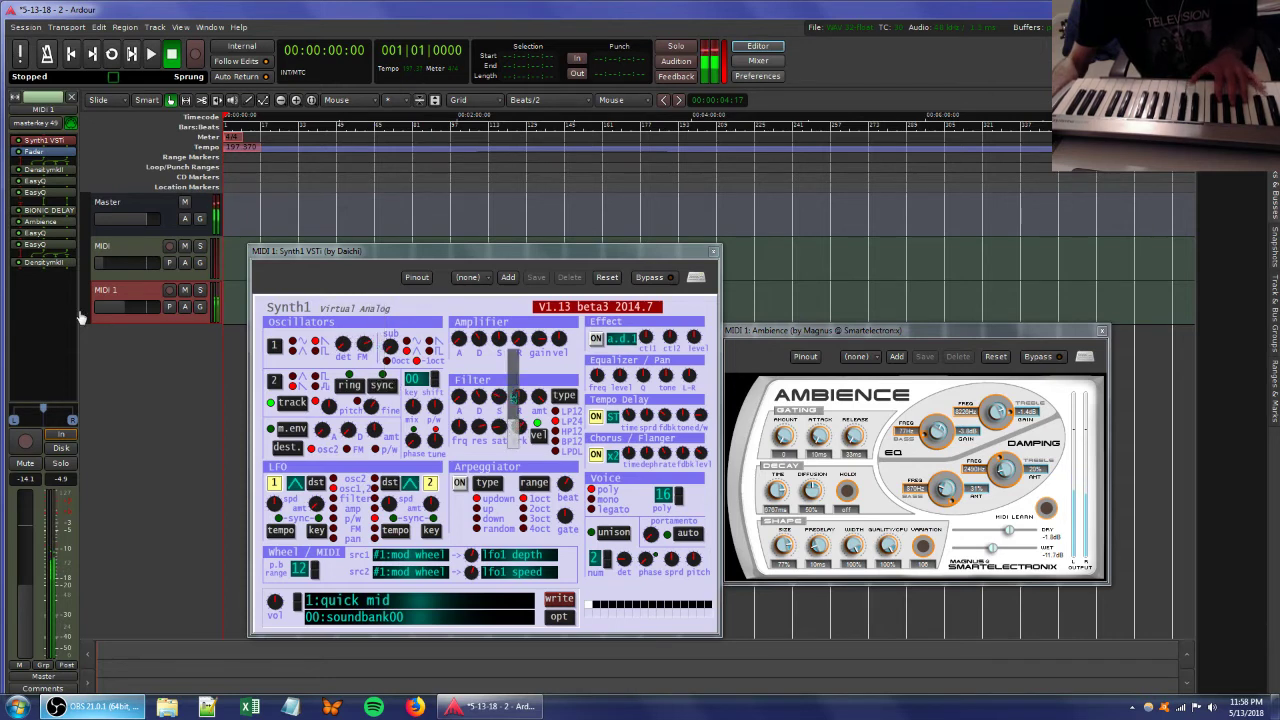
Check MIDI 1's first EasyQ, and add another EasyQ at the chain's end with a peak of about 7.5 dB at 1298.8 Hz.
{"action": "double_click", "coordinate": [21, 183]}
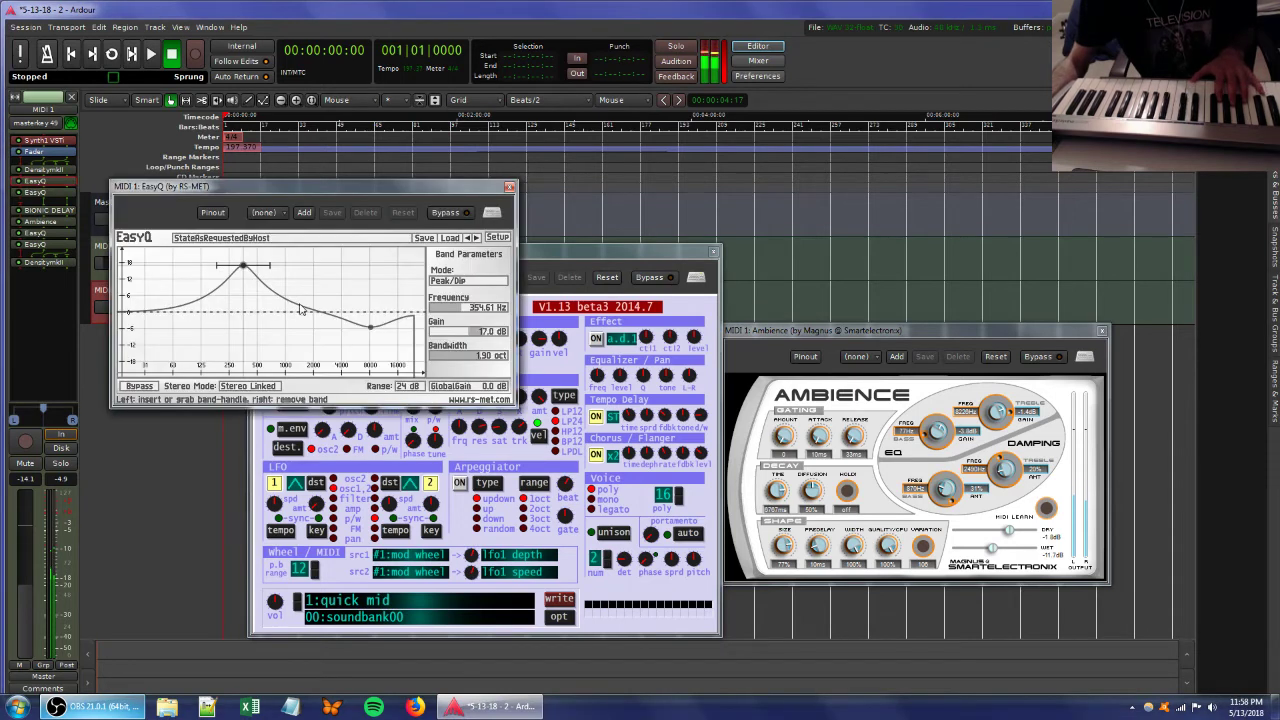
{"action": "left_click", "coordinate": [510, 186]}
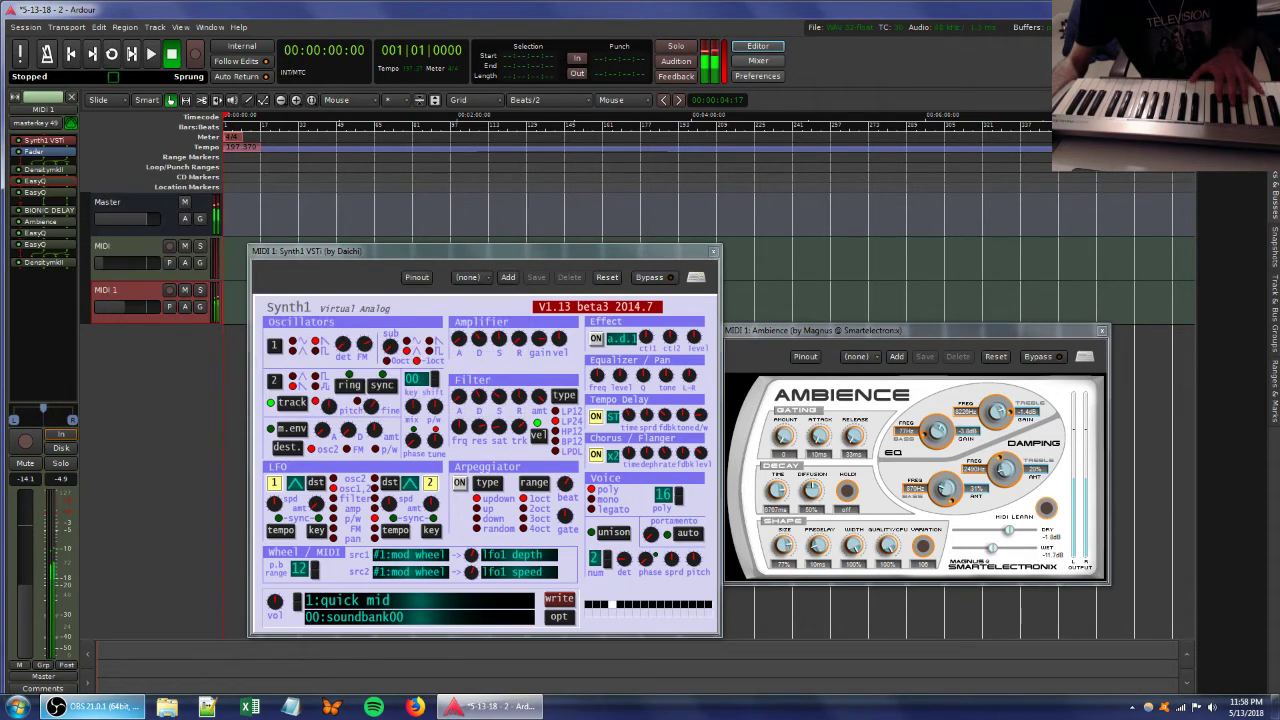
{"action": "right_click", "coordinate": [25, 289]}
{"action": "mouse_move", "coordinate": [89, 297]}
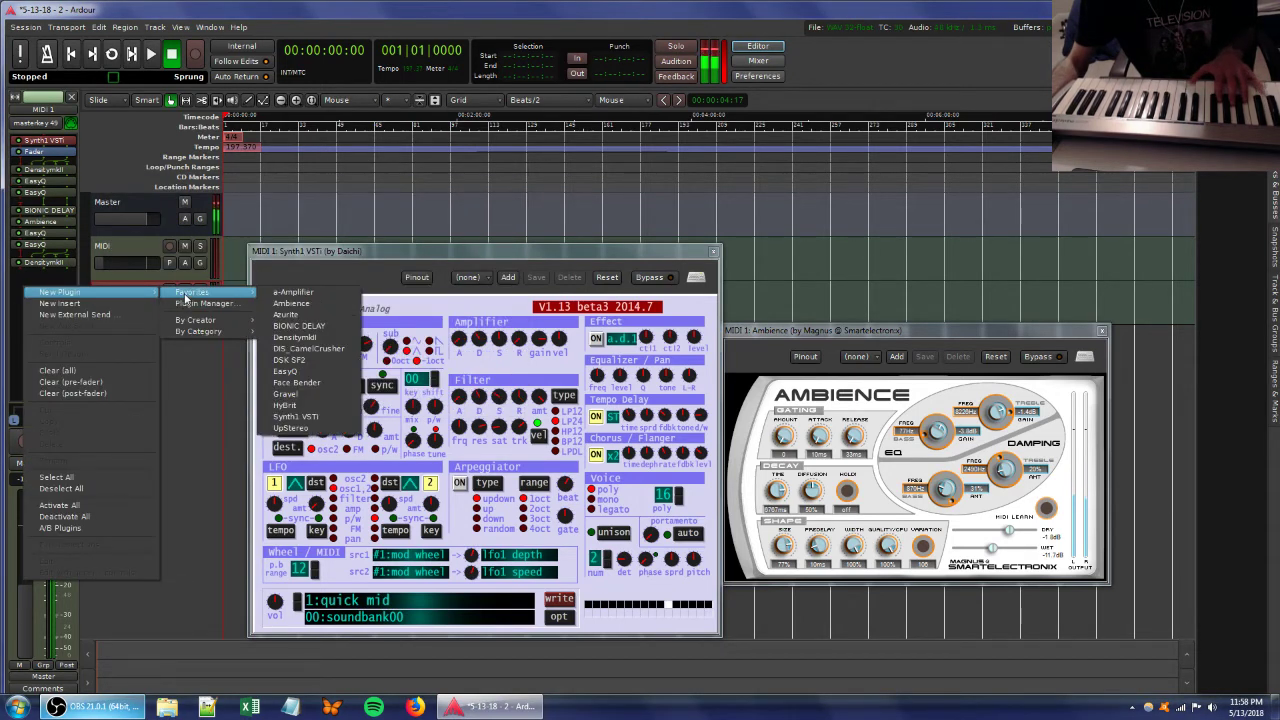
{"action": "left_click", "coordinate": [322, 373]}
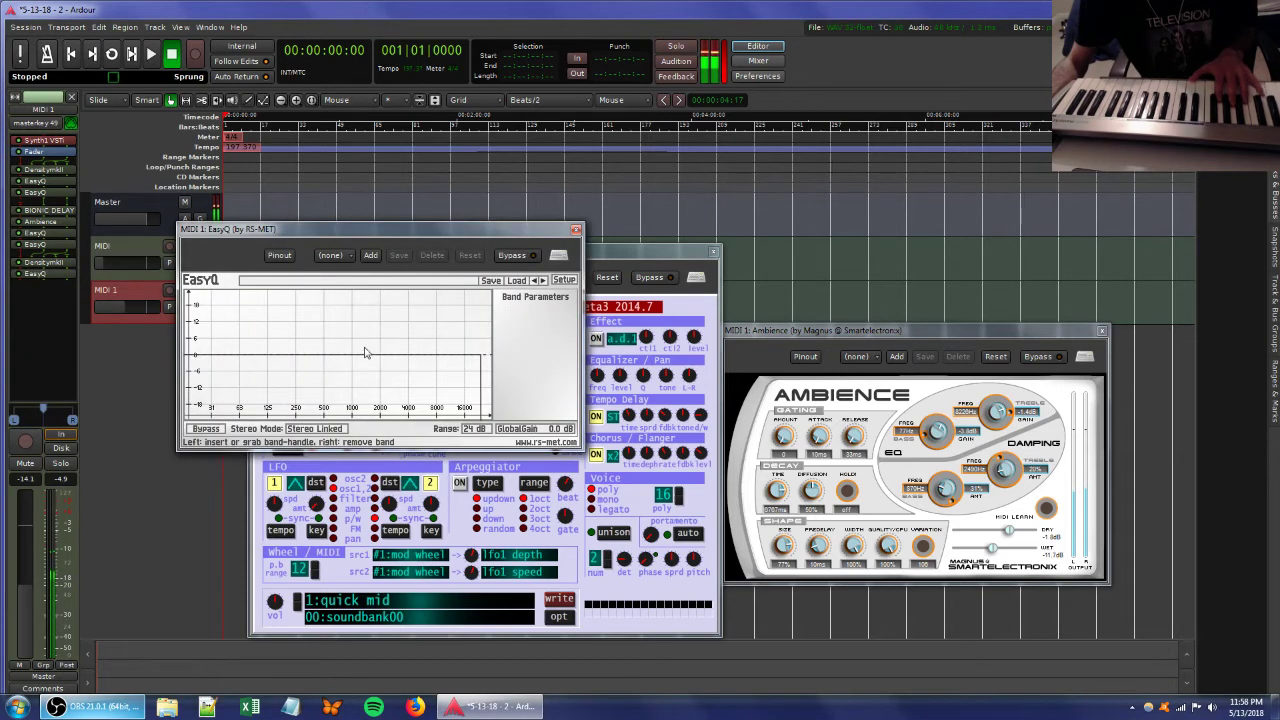
{"action": "mouse_move", "coordinate": [365, 352]}
{"action": "left_mouse_down"}
{"action": "mouse_move", "coordinate": [352, 338]}
{"action": "mouse_move", "coordinate": [365, 342]}
{"action": "left_mouse_up"}
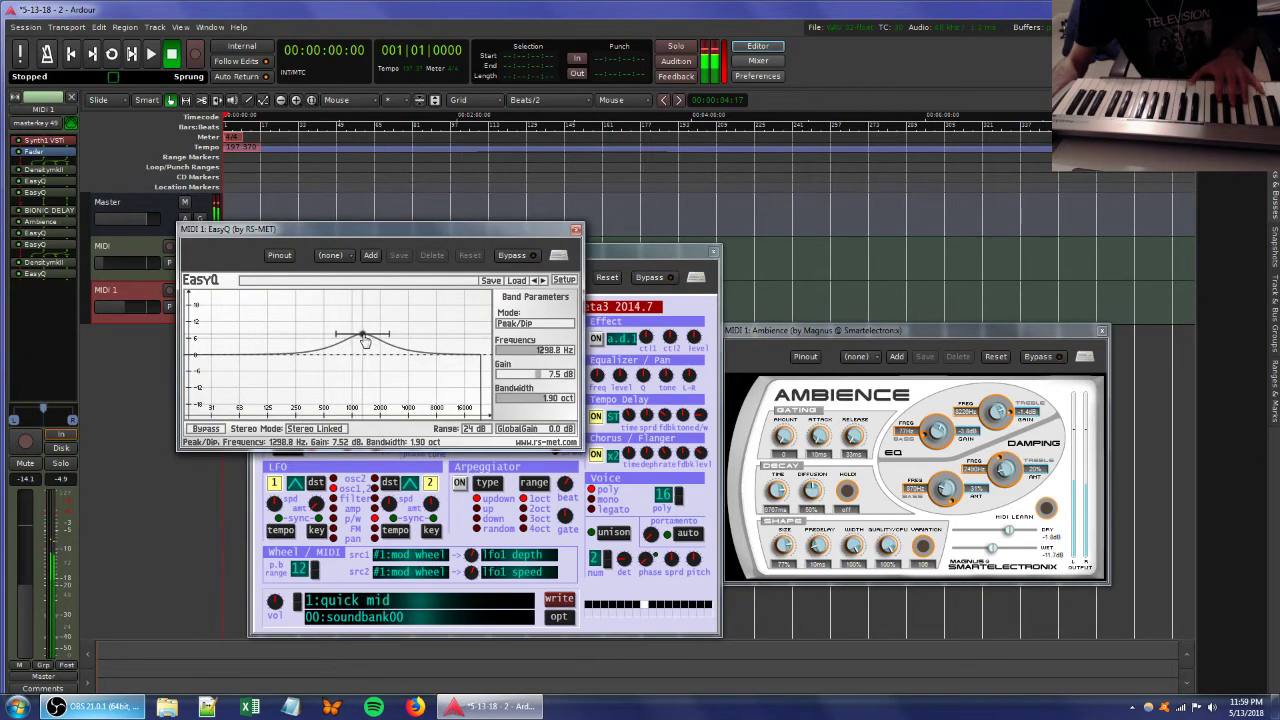
Raise the wet level of MIDI 1's Ambience reverb.
{"action": "left_click_drag", "start_coordinate": [991, 549], "coordinate": [996, 556]}
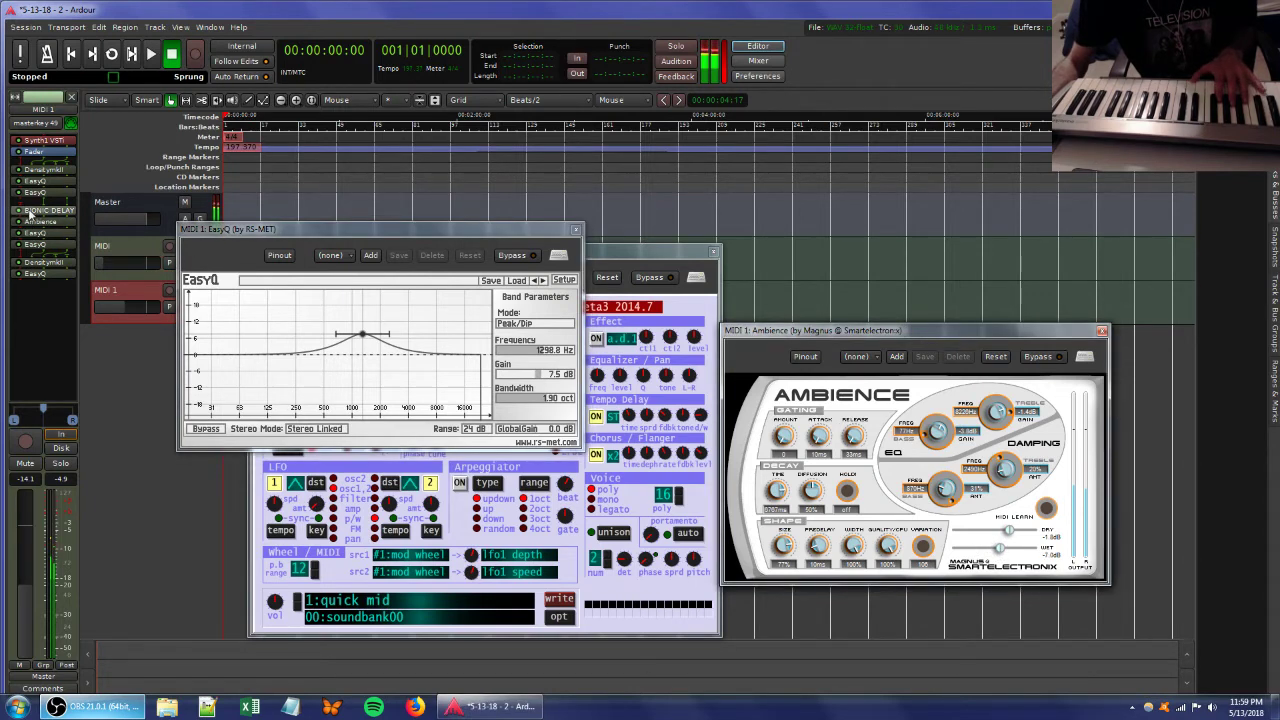
Close MIDI 1's EasyQ editor, add another Synth1 MIDI track, and open the new MIDI 2 track's Synth1 editor.
{"action": "left_click", "coordinate": [577, 231]}
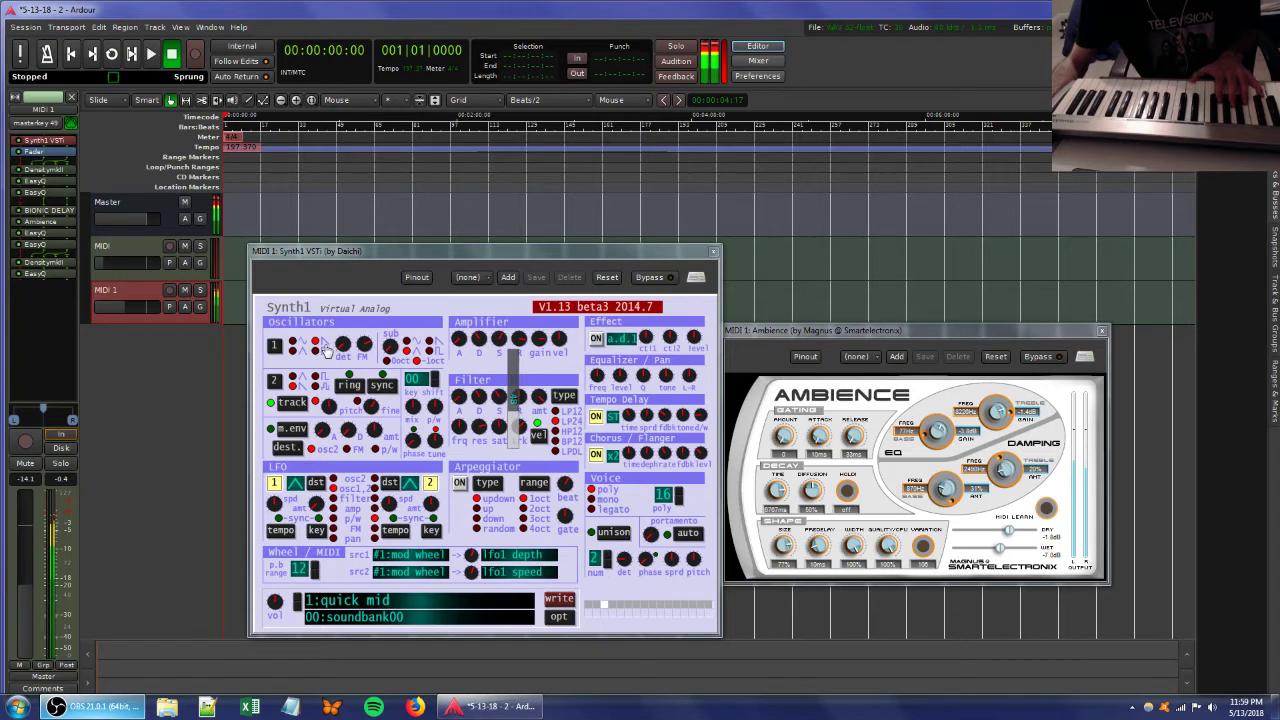
{"action": "double_click", "coordinate": [112, 338]}
{"action": "left_click", "coordinate": [191, 444]}
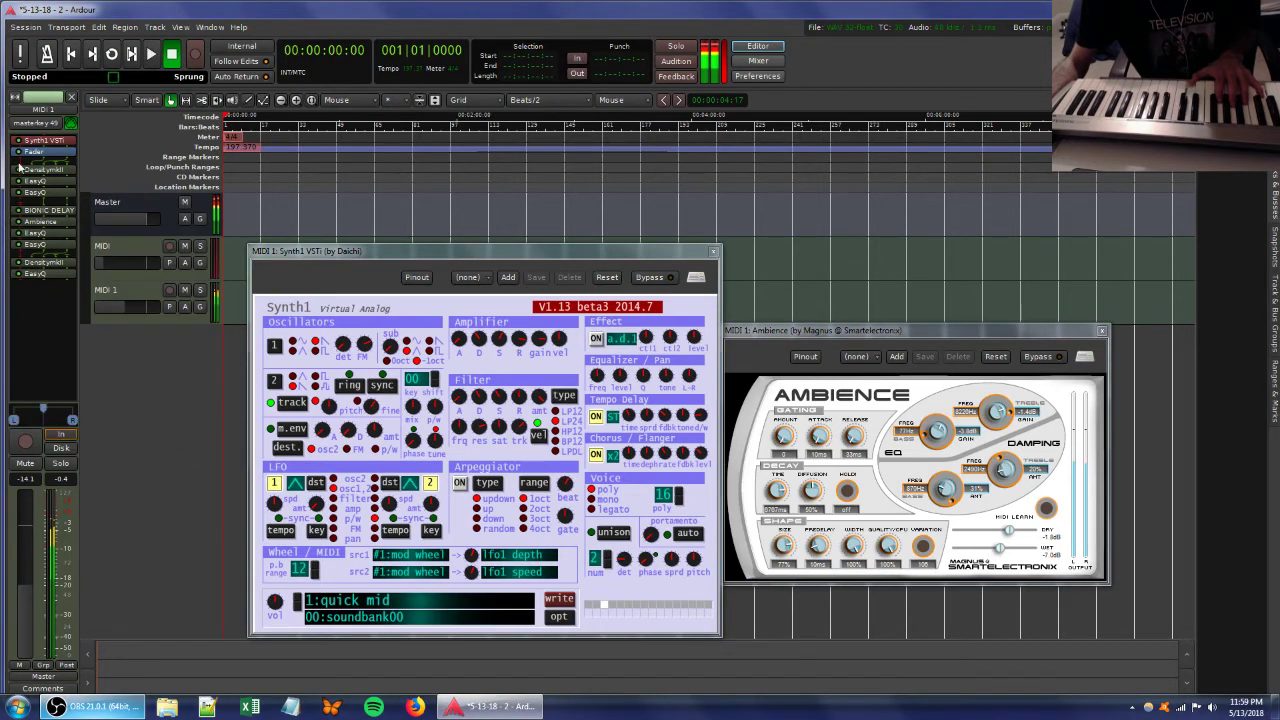
{"action": "left_click", "coordinate": [42, 97]}
{"action": "left_click", "coordinate": [47, 157]}
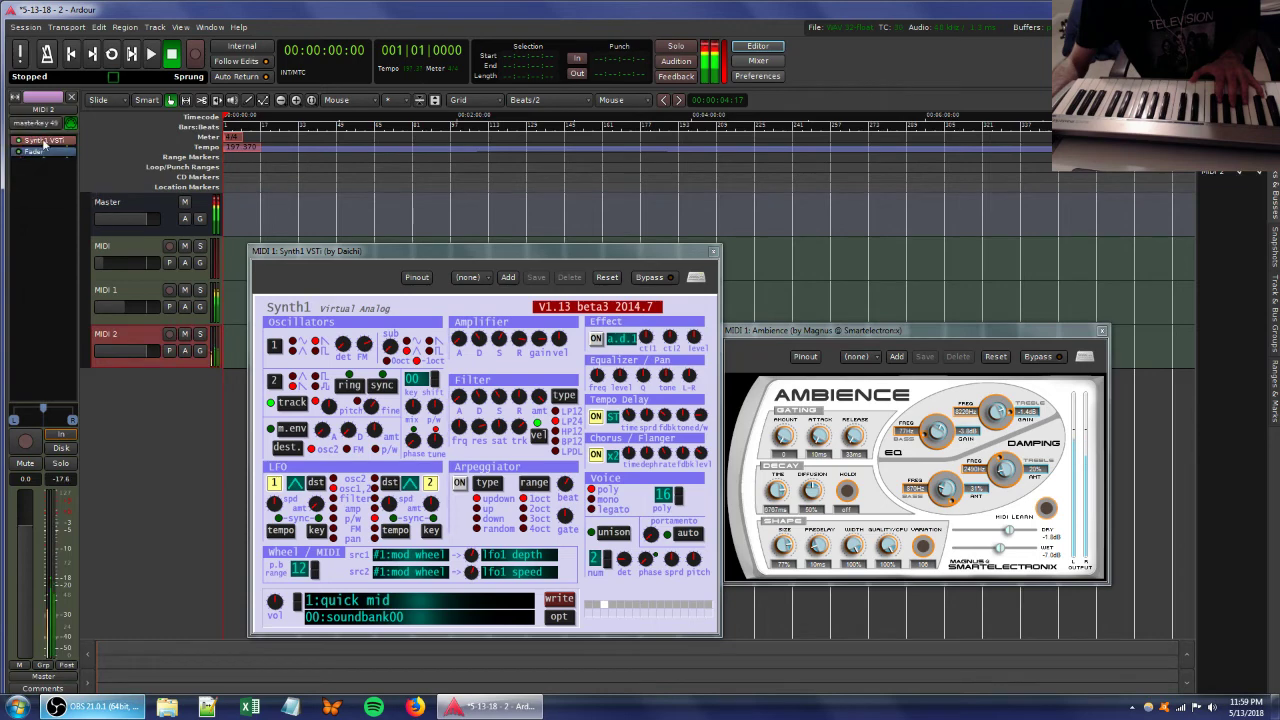
Adjust the filter release and the oscillator FM and sub amounts in MIDI 2's Synth1.
{"action": "left_click_drag", "start_coordinate": [229, 227], "coordinate": [270, 175]}
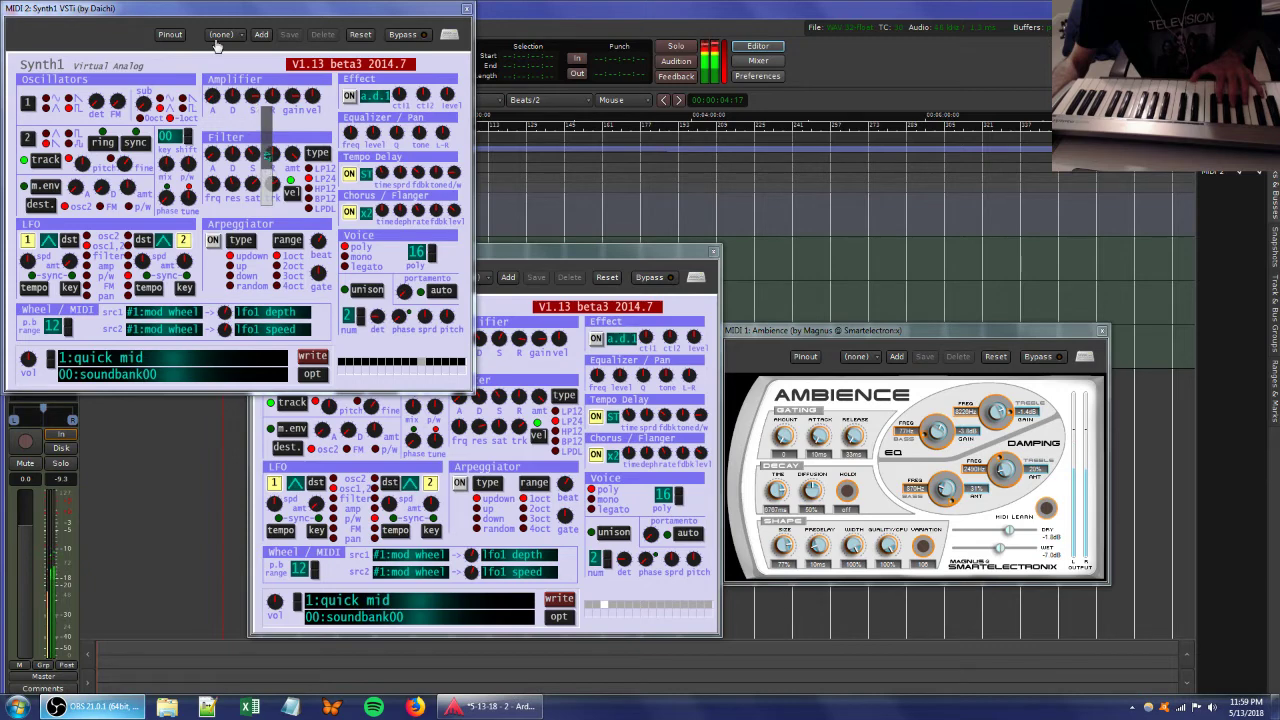
{"action": "left_click_drag", "start_coordinate": [189, 10], "coordinate": [349, 127]}
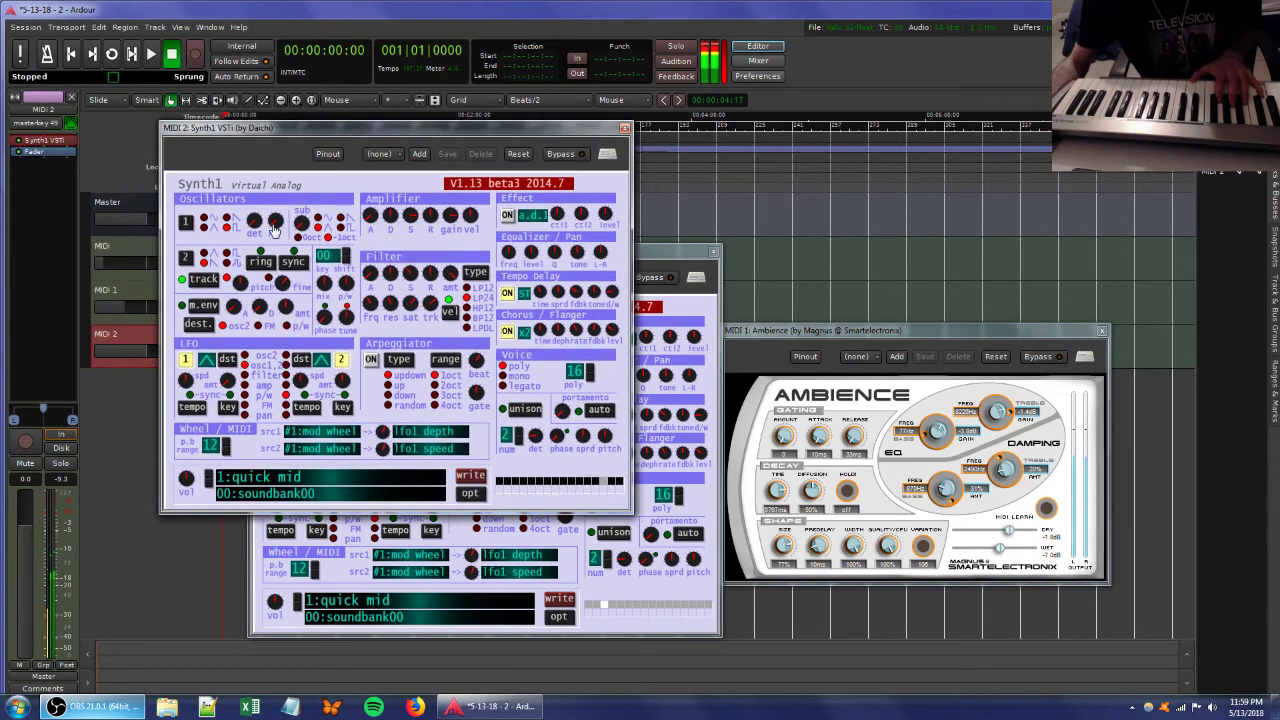
{"action": "left_click_drag", "start_coordinate": [276, 226], "coordinate": [276, 204]}
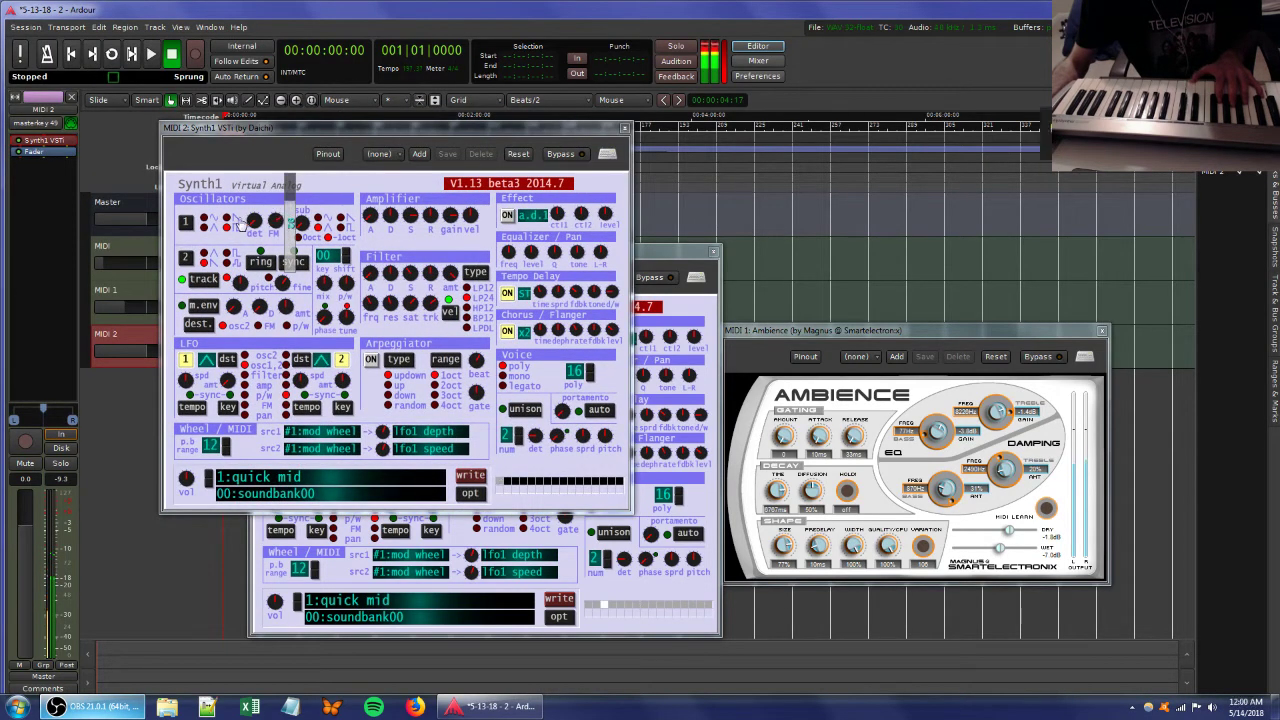
Add the favorite Azurite chorus plugin after the fader on the MIDI 2 track.
{"action": "right_click", "coordinate": [28, 180]}
{"action": "mouse_move", "coordinate": [70, 184]}
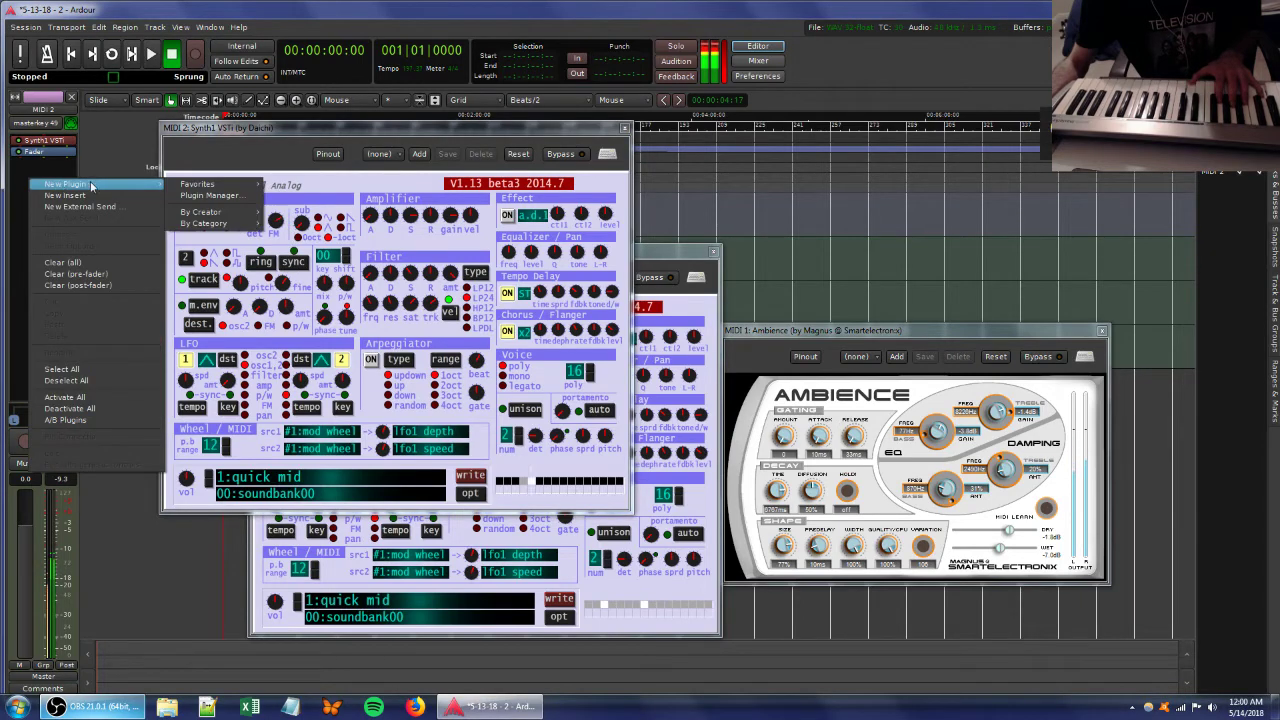
{"action": "mouse_move", "coordinate": [200, 184]}
{"action": "left_click", "coordinate": [329, 210]}
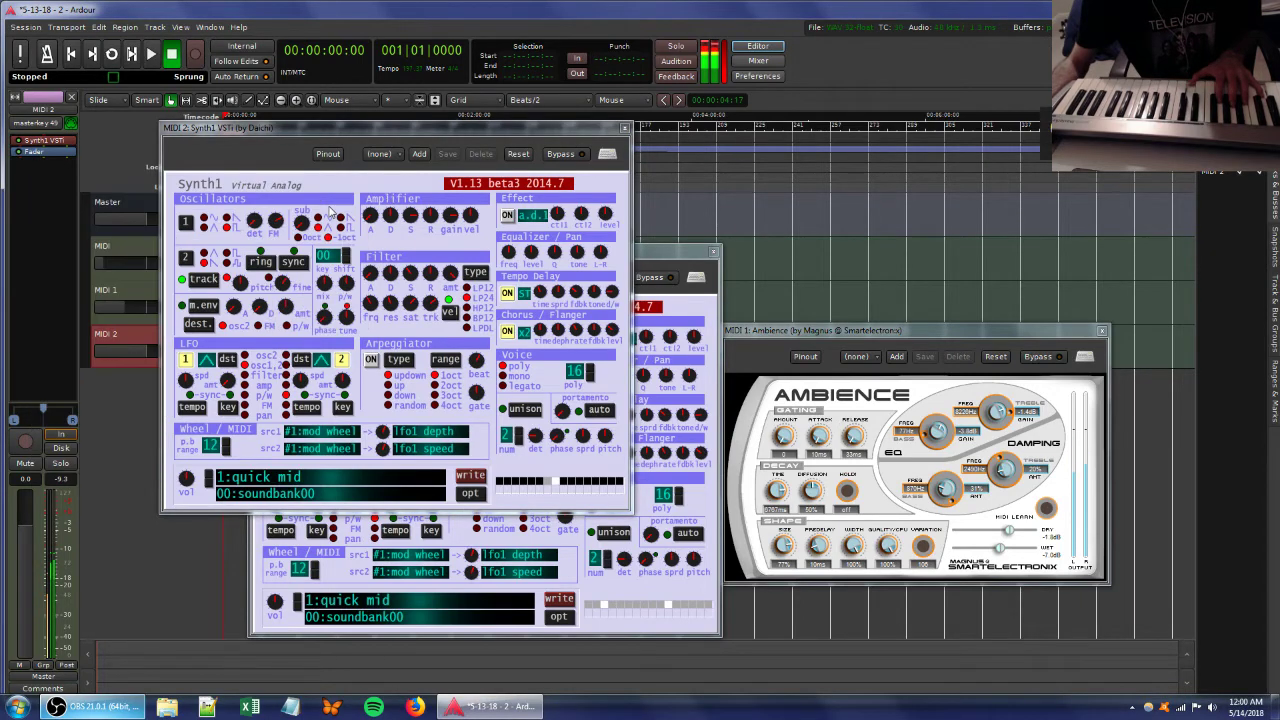
{"action": "left_click", "coordinate": [554, 214]}
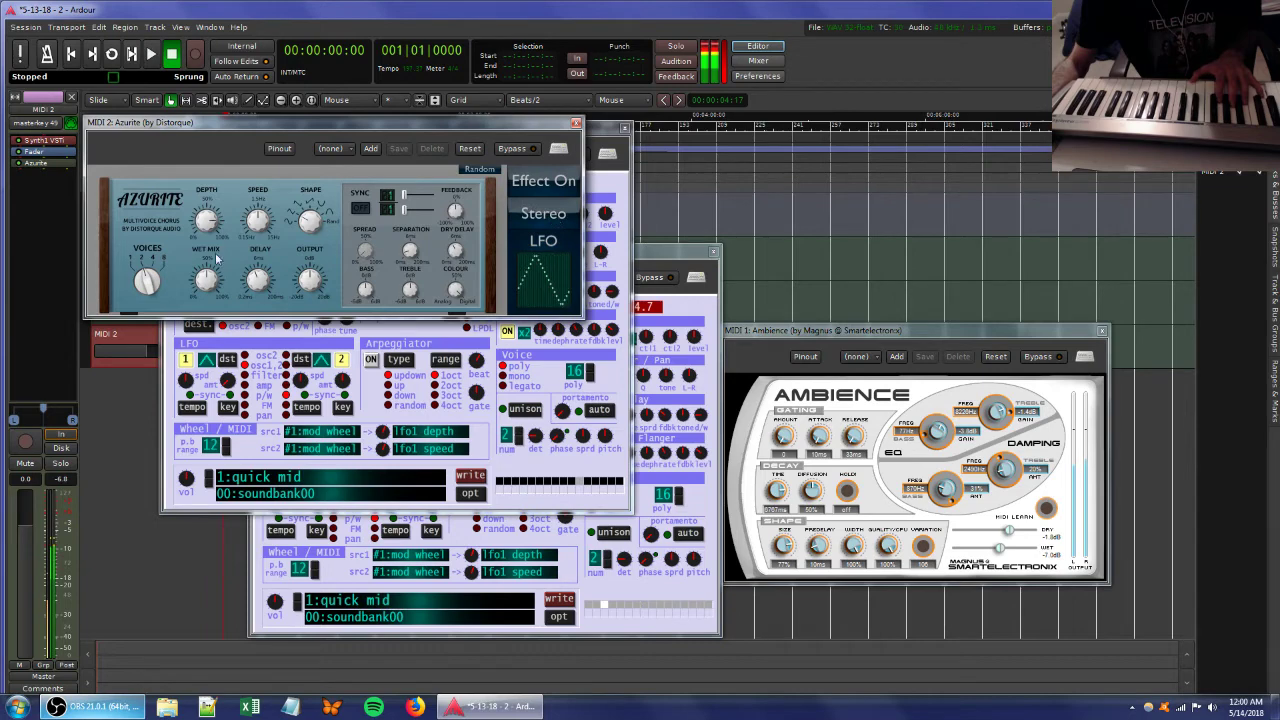
{"action": "left_click_drag", "start_coordinate": [240, 121], "coordinate": [366, 206]}
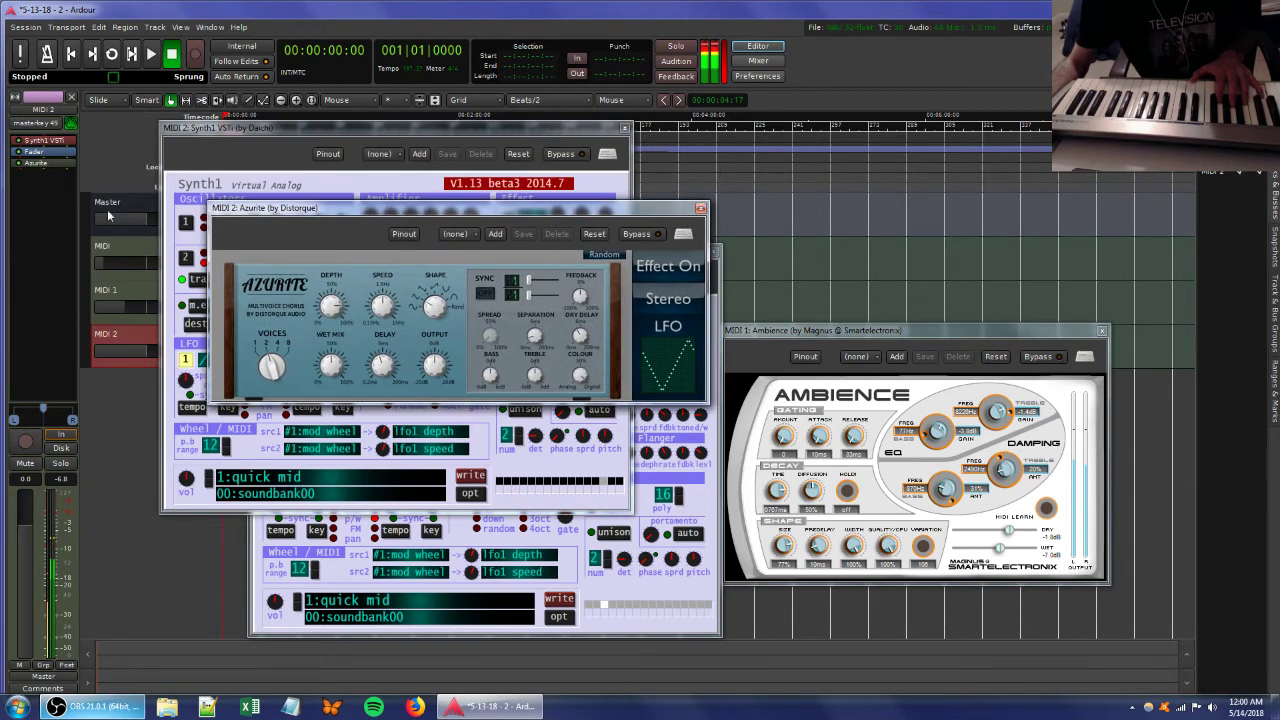
Add the favorite Ambience reverb plugin after Azurite on the MIDI 2 track.
{"action": "right_click", "coordinate": [47, 190]}
{"action": "mouse_move", "coordinate": [100, 196]}
{"action": "mouse_move", "coordinate": [259, 196]}
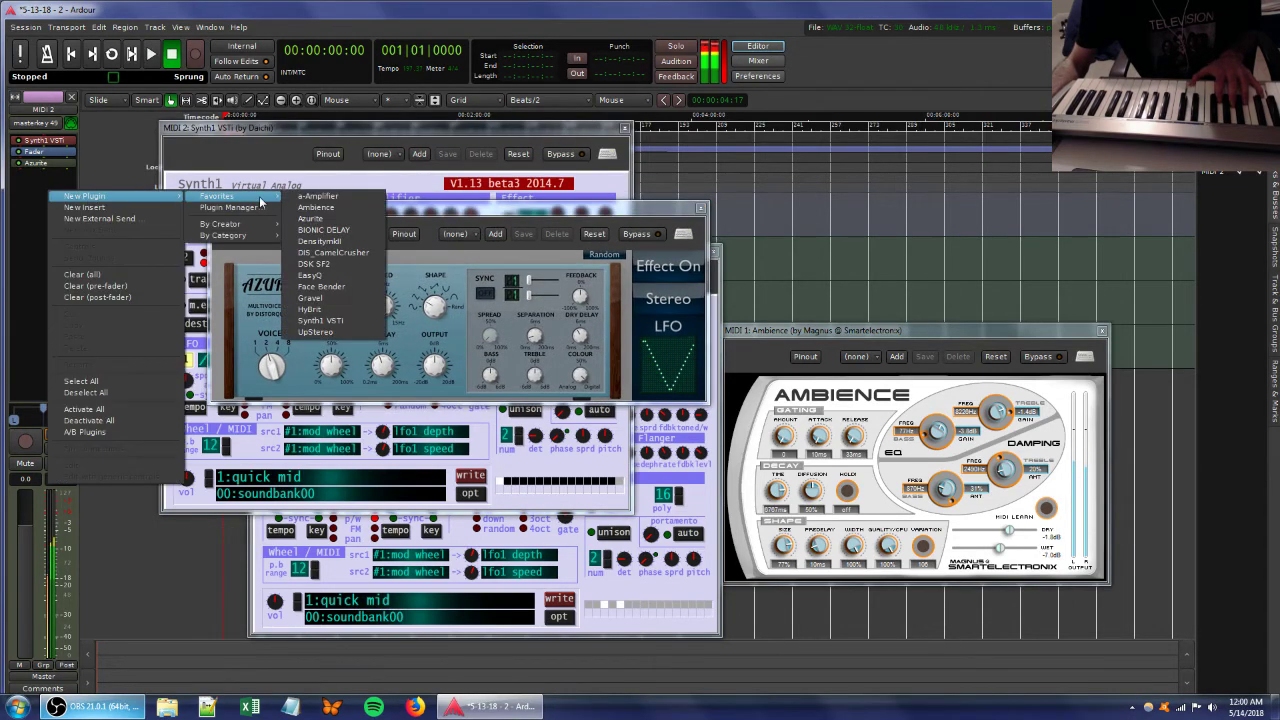
{"action": "left_click", "coordinate": [330, 207]}
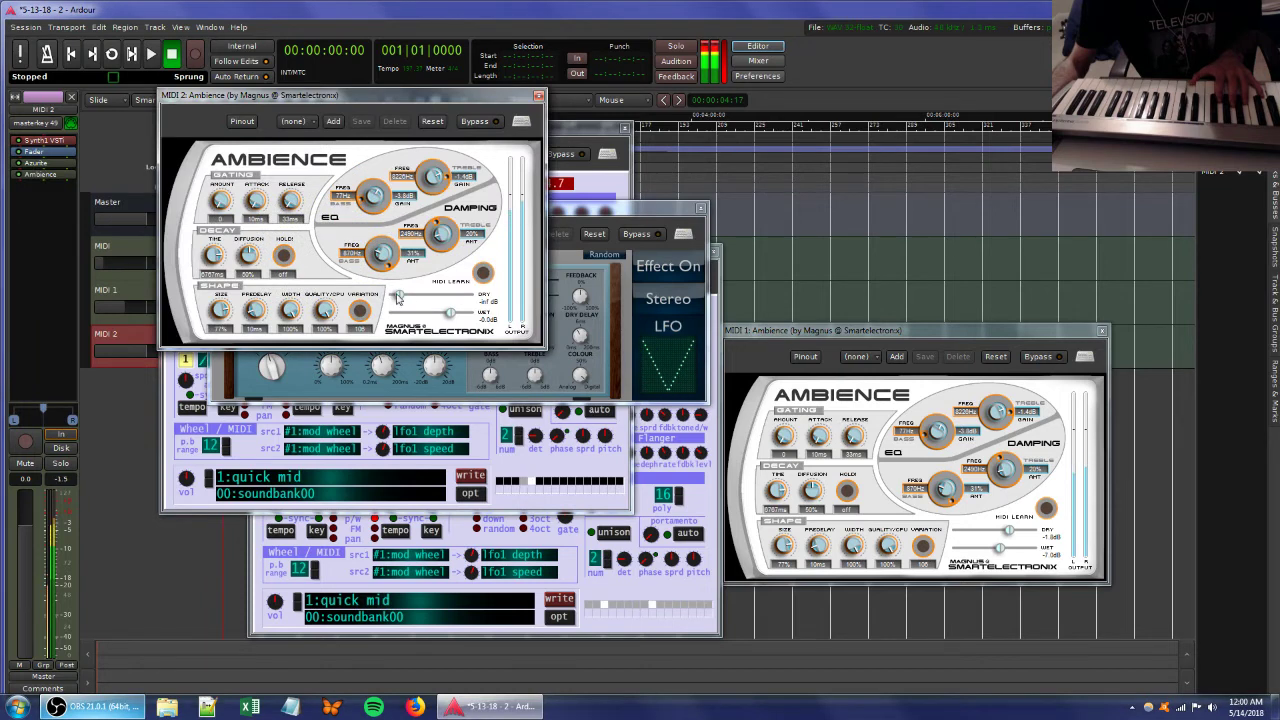
Set MIDI 2's Ambience dry level to about -2.5 dB, turn down its wet level, and close its editor.
{"action": "left_click_drag", "start_coordinate": [397, 295], "coordinate": [420, 314]}
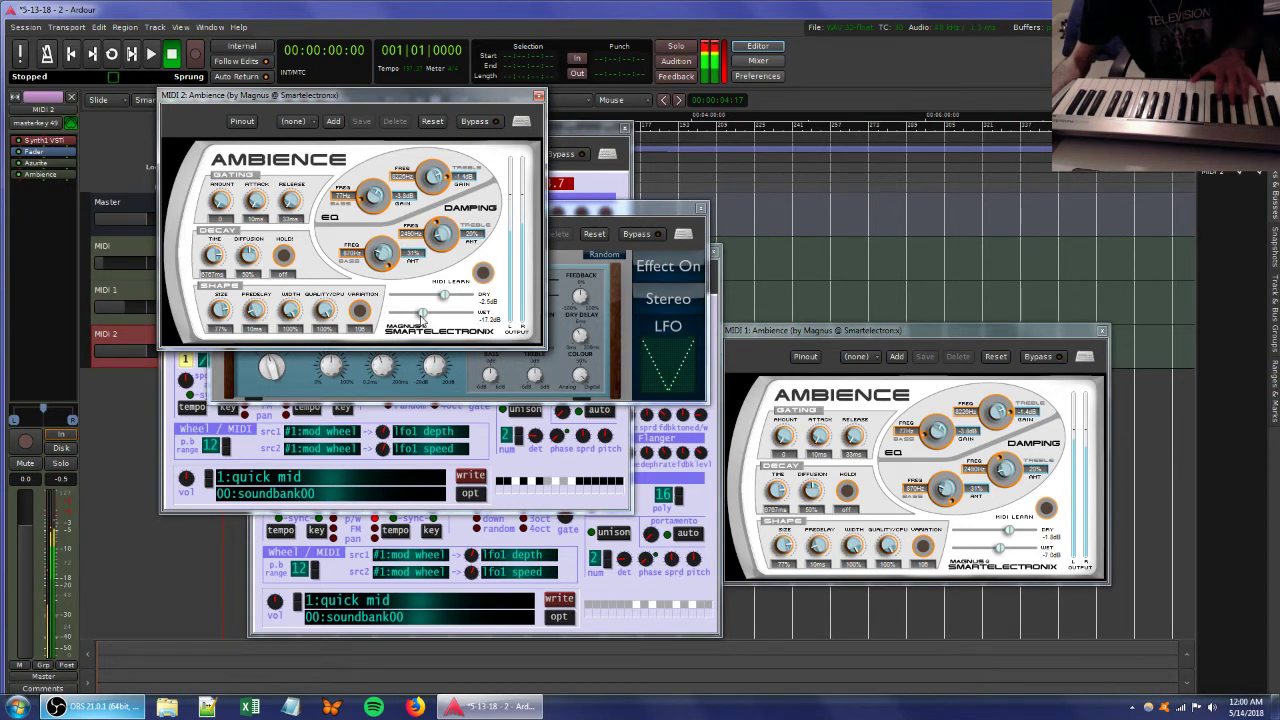
{"action": "left_click_drag", "start_coordinate": [425, 316], "coordinate": [398, 316]}
{"action": "left_click", "coordinate": [538, 97]}
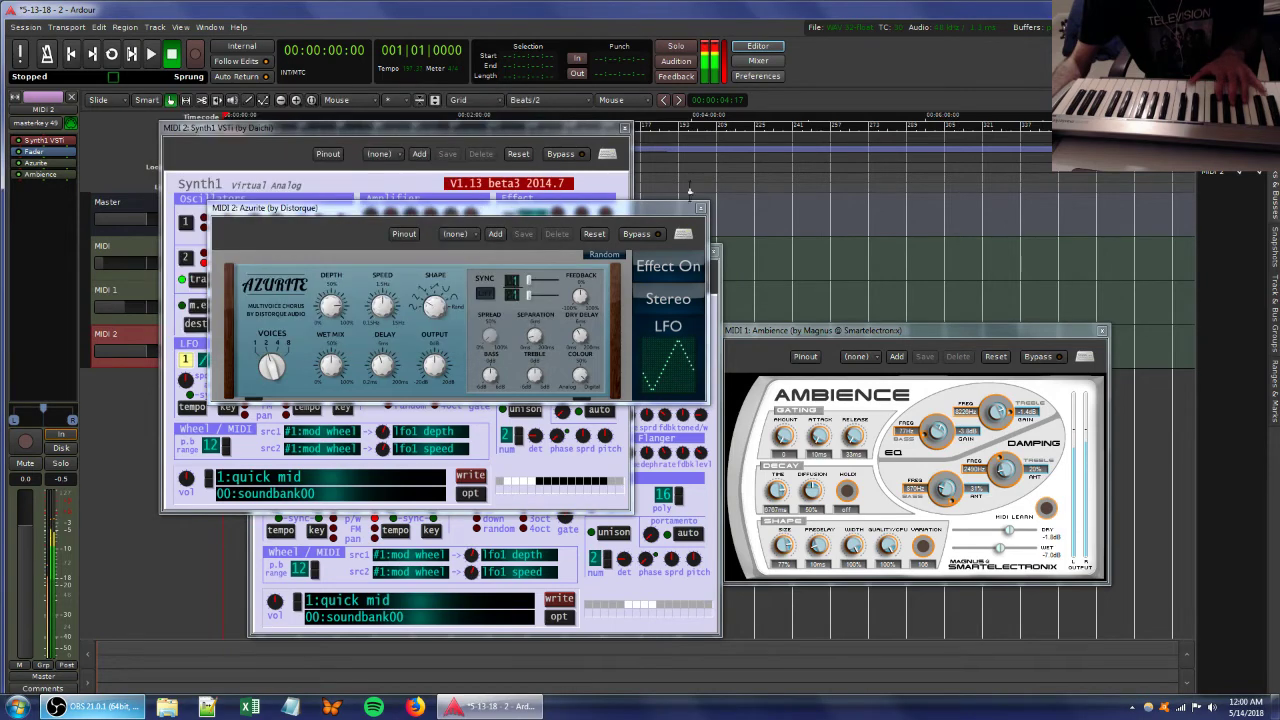
Adjust the Azurite chorus settings on MIDI 2 and close its editor.
{"action": "left_click_drag", "start_coordinate": [333, 308], "coordinate": [333, 398]}
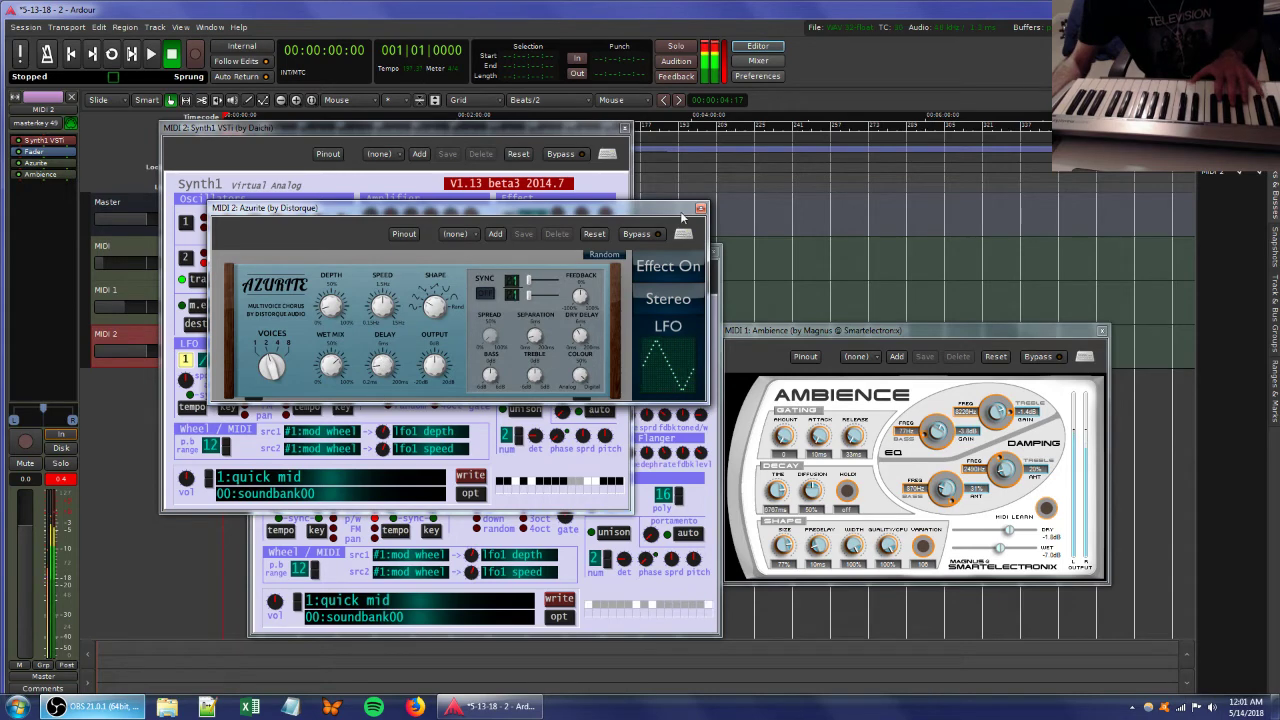
{"action": "left_click", "coordinate": [383, 408]}
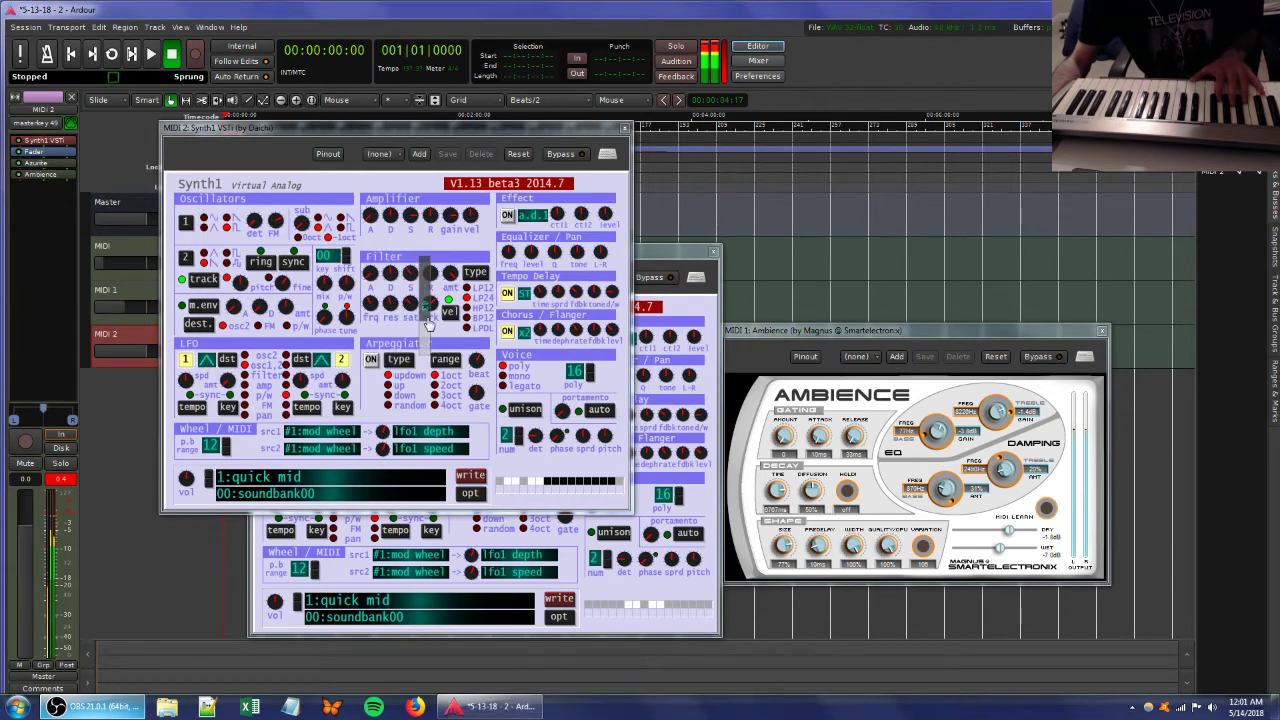
Adjust the filter resonance, saturation and key tracking in MIDI 2's Synth1 and close its editor.
{"action": "left_click_drag", "start_coordinate": [390, 305], "coordinate": [388, 334]}
{"action": "mouse_move", "coordinate": [429, 305]}
{"action": "left_mouse_down"}
{"action": "mouse_move", "coordinate": [427, 333]}
{"action": "mouse_move", "coordinate": [426, 294]}
{"action": "left_mouse_up"}
{"action": "left_click_drag", "start_coordinate": [409, 305], "coordinate": [408, 292]}
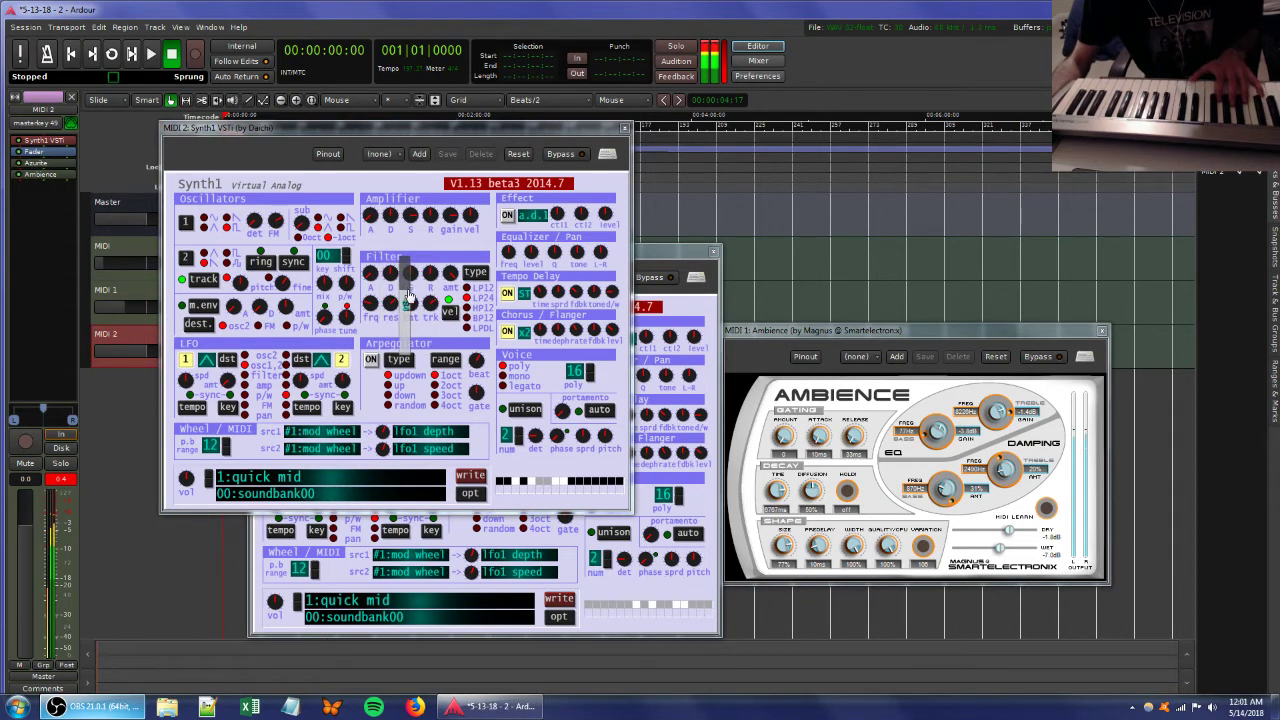
{"action": "left_click", "coordinate": [524, 130]}
{"action": "left_click", "coordinate": [624, 130]}
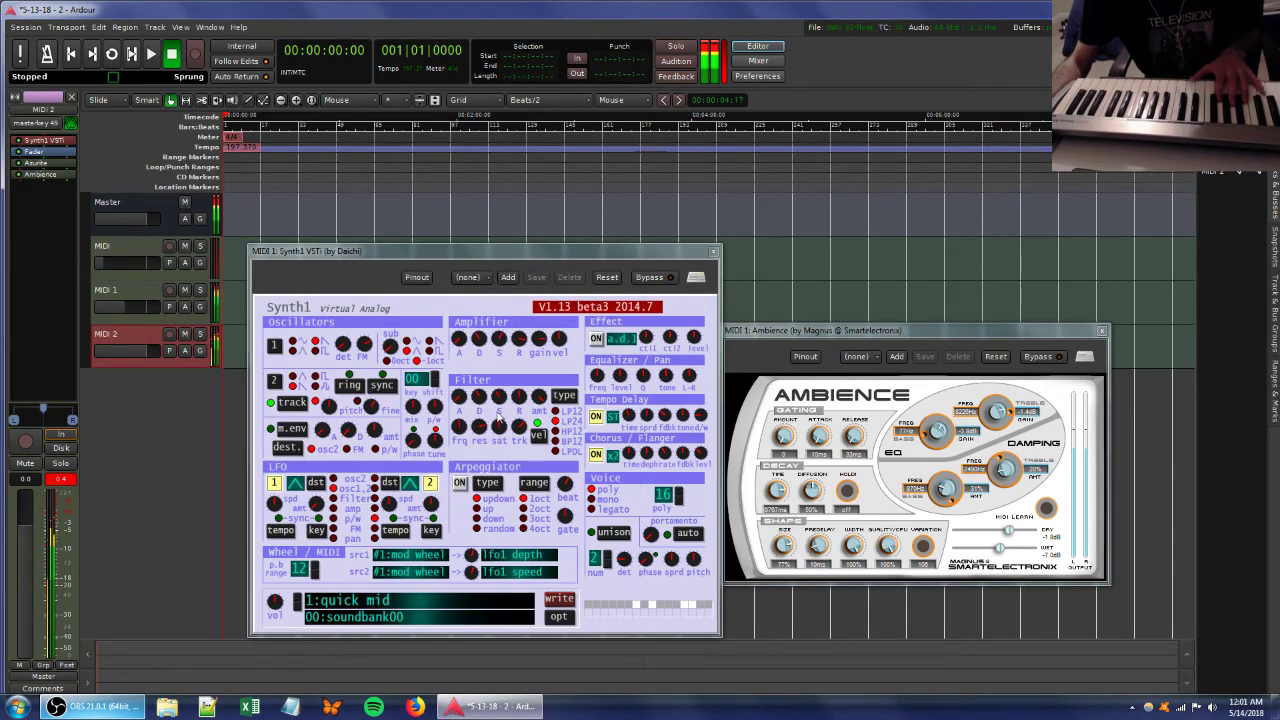
In MIDI 1's Synth1, set oscillator 1 to a sine wave and adjust its FM amount and the filter key tracking.
{"action": "mouse_move", "coordinate": [345, 350]}
{"action": "left_mouse_down"}
{"action": "mouse_move", "coordinate": [358, 378]}
{"action": "mouse_move", "coordinate": [352, 363]}
{"action": "left_mouse_up"}
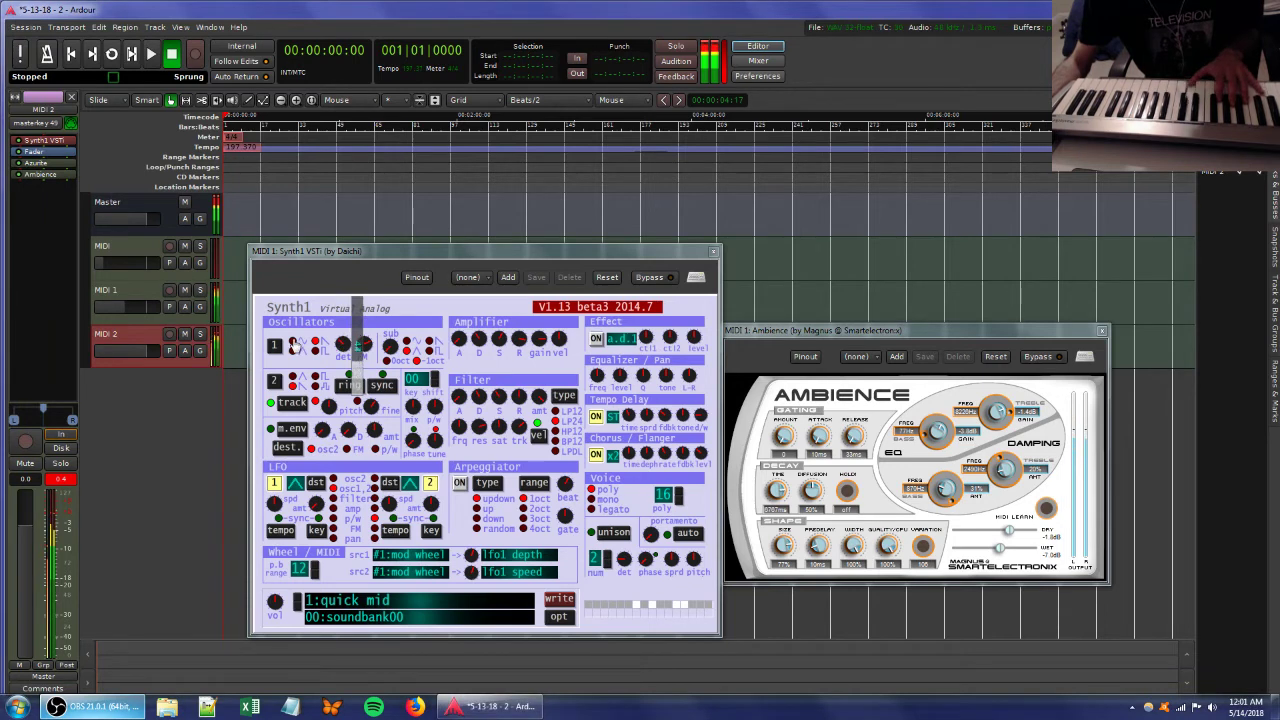
{"action": "left_click_drag", "start_coordinate": [518, 426], "coordinate": [515, 424]}
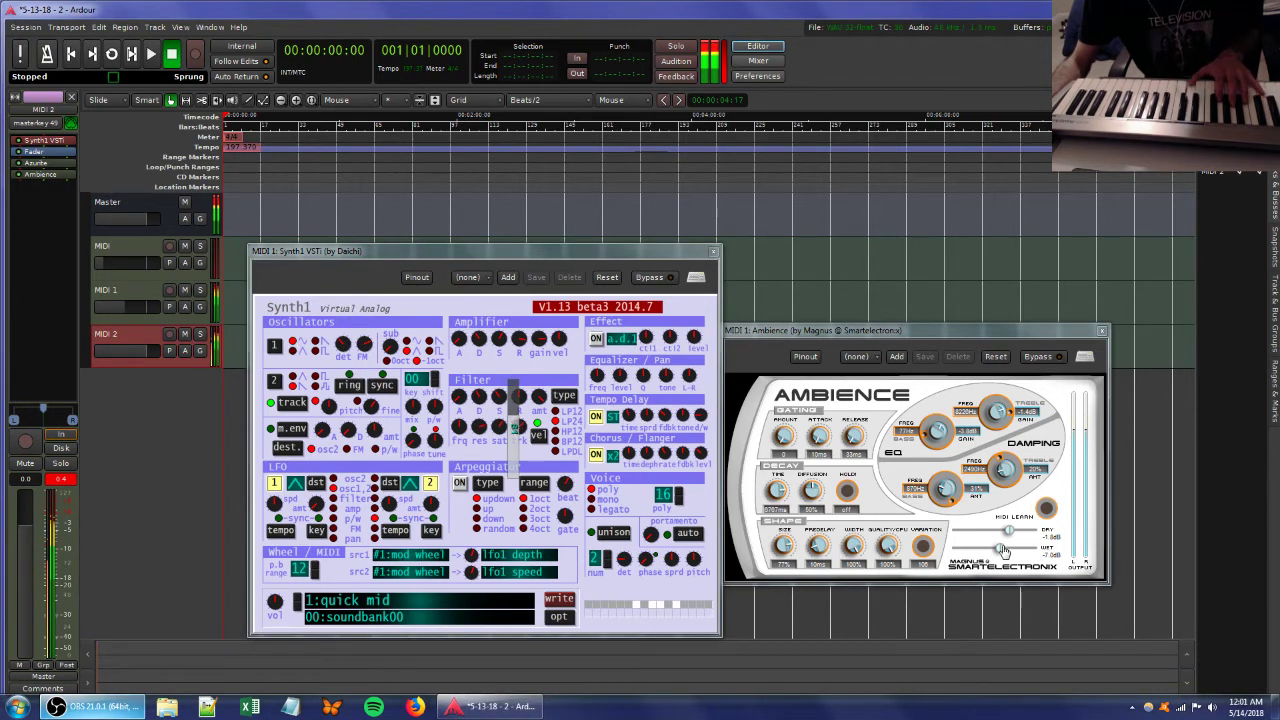
Turn down the wet level of MIDI 1's Ambience reverb and reduce the amplifier release in its Synth1.
{"action": "left_click_drag", "start_coordinate": [983, 551], "coordinate": [963, 551]}
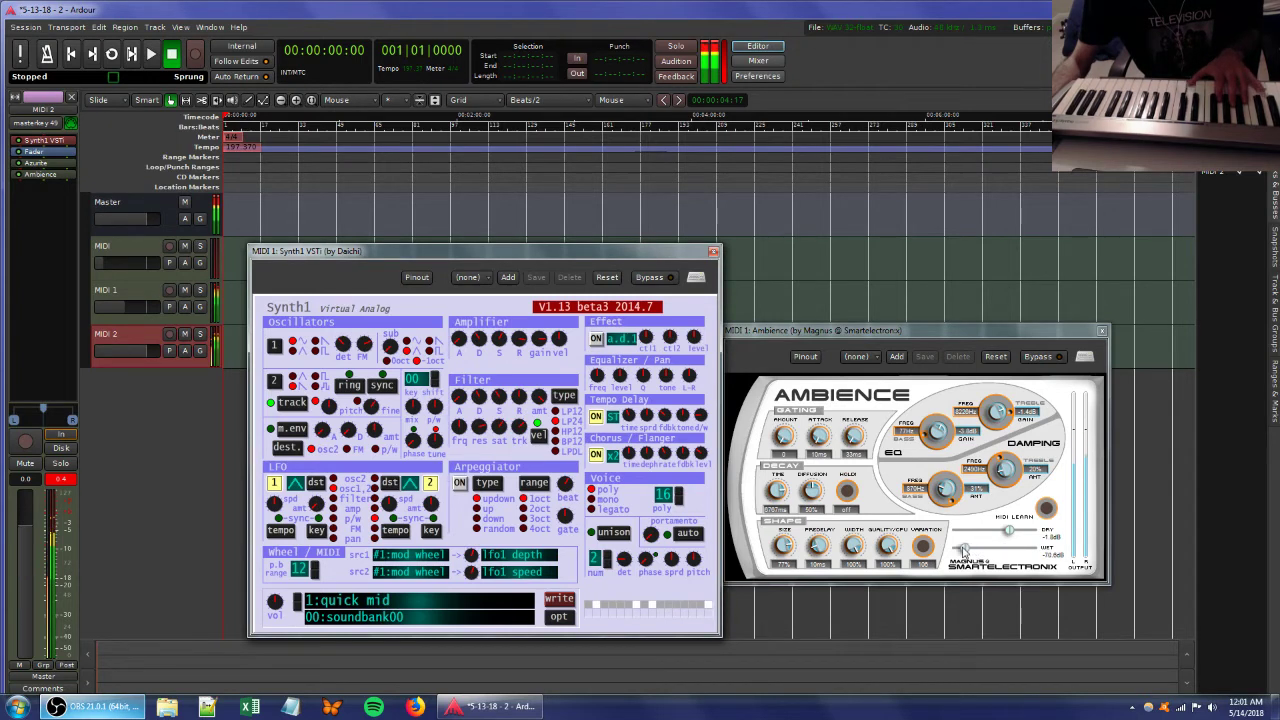
{"action": "left_click", "coordinate": [1101, 330]}
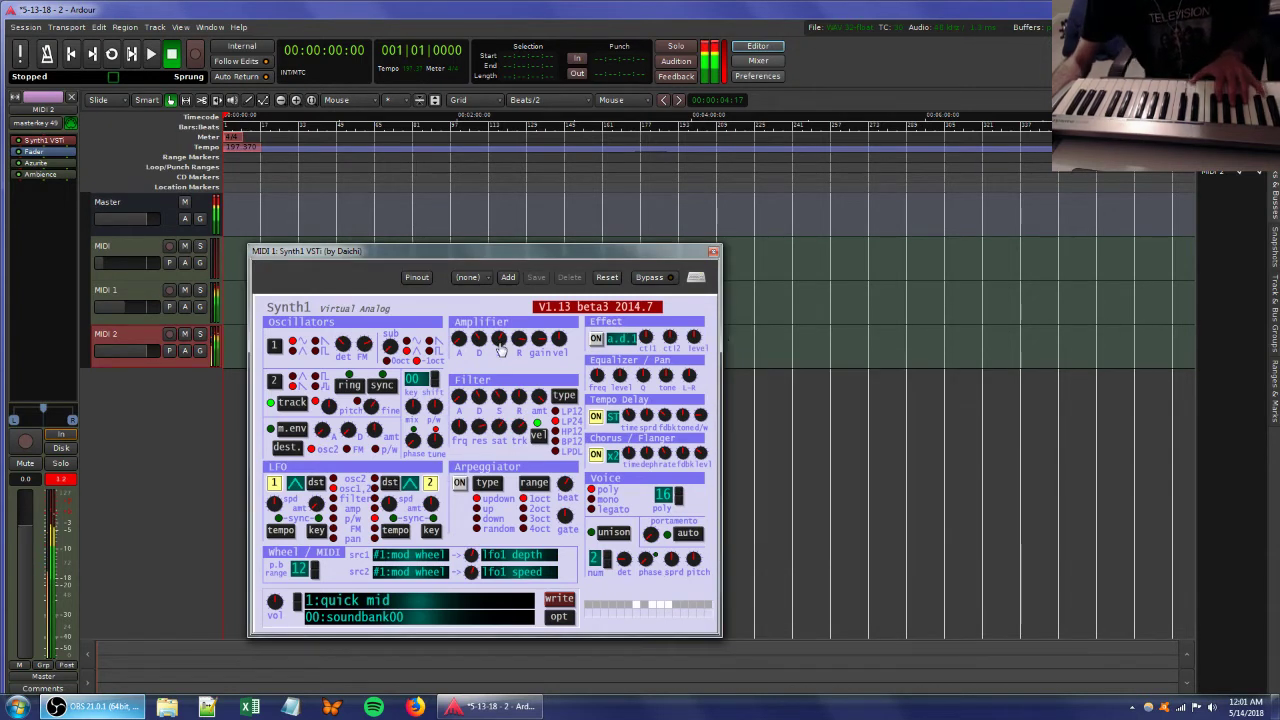
{"action": "left_click_drag", "start_coordinate": [523, 342], "coordinate": [511, 389]}
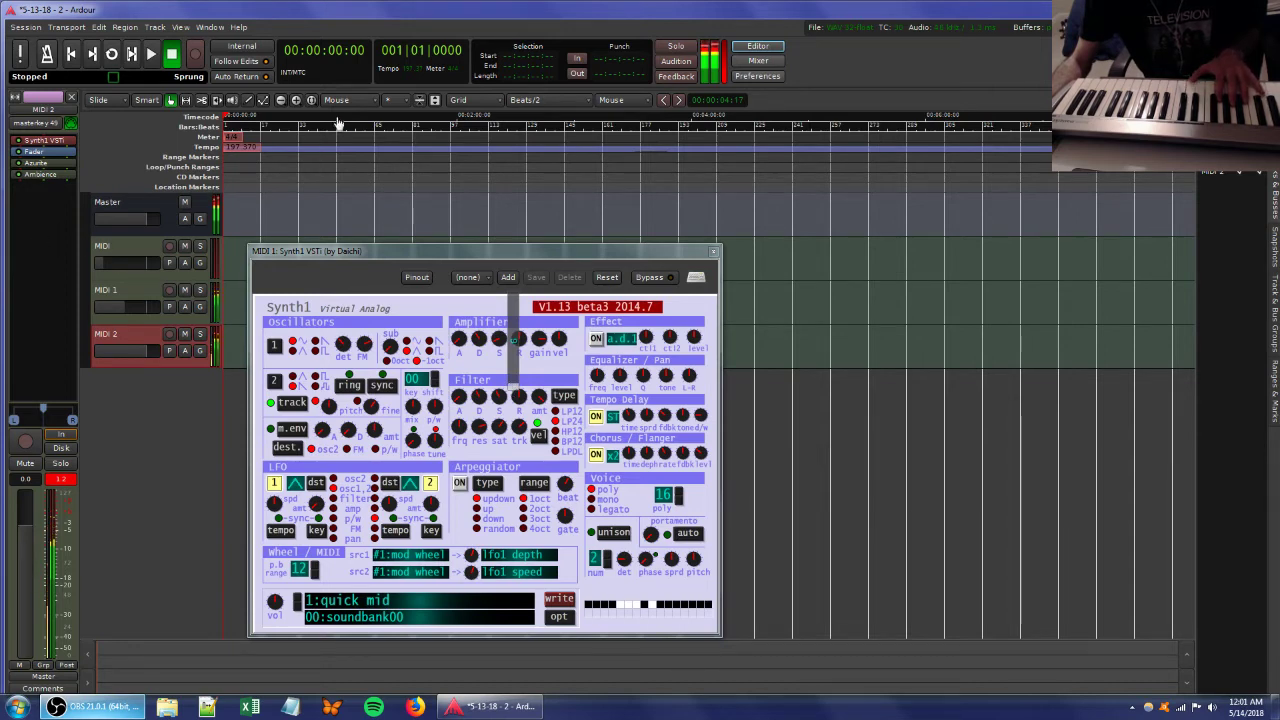
Tap out a beat and set the session's starting tempo to 125 BPM.
{"action": "double_click", "coordinate": [243, 148]}
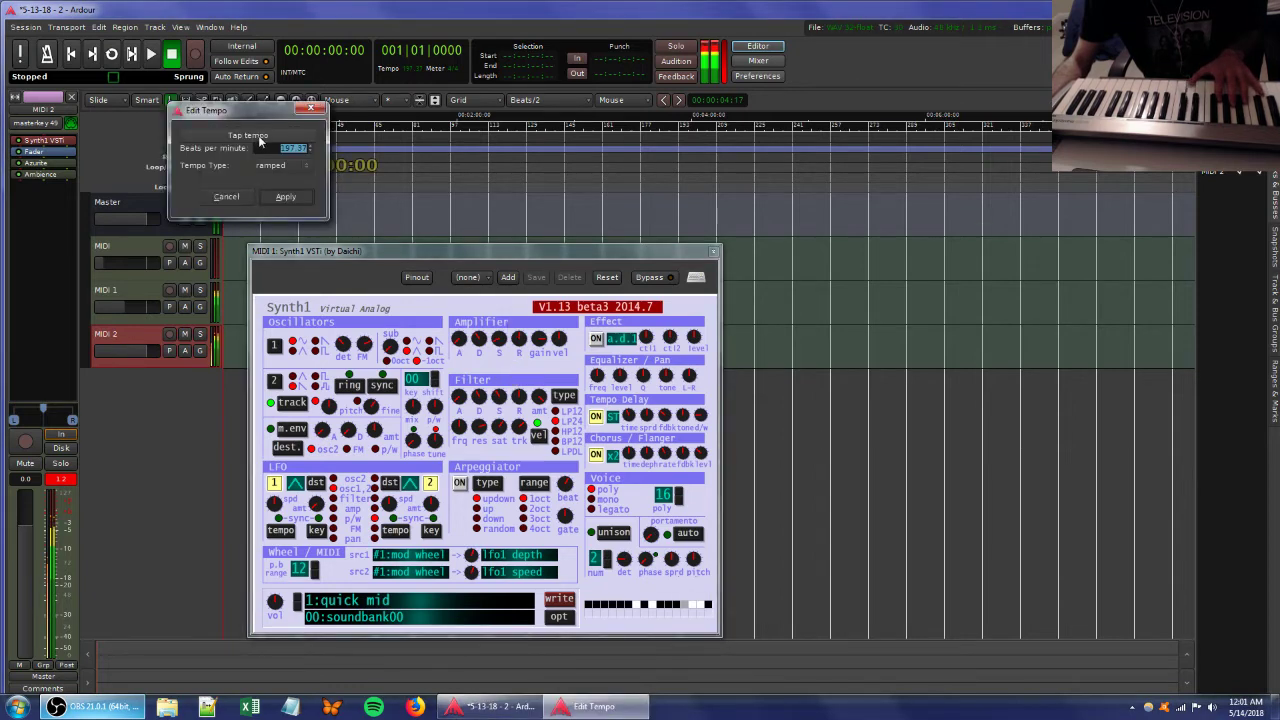
{"action": "left_click", "coordinate": [256, 136]}
{"action": "left_click", "coordinate": [253, 136]}
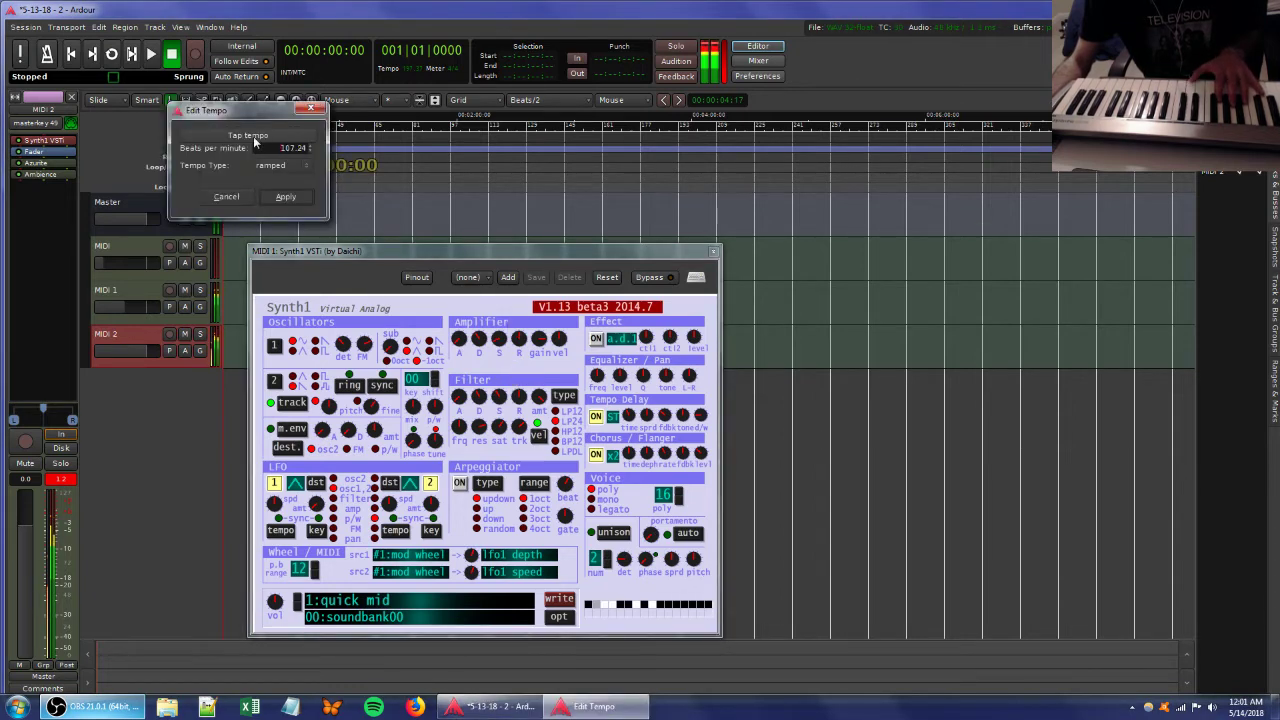
{"action": "left_click", "coordinate": [251, 136]}
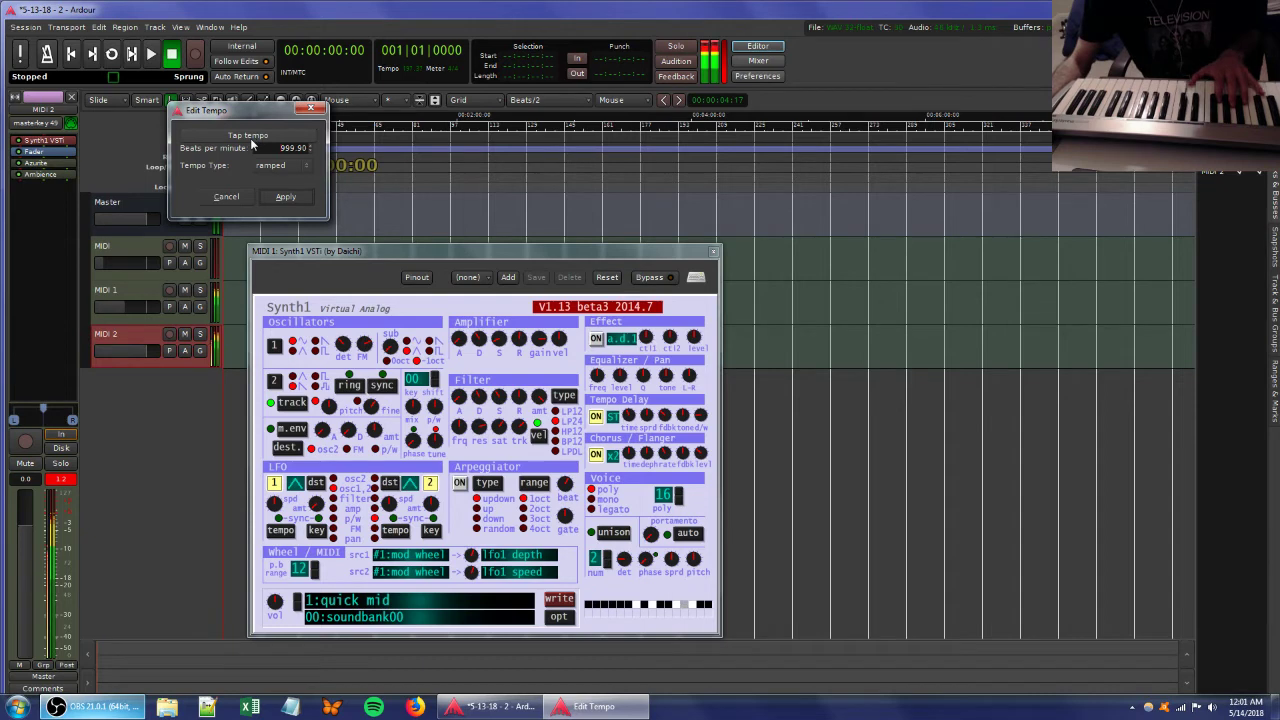
{"action": "left_click", "coordinate": [250, 137]}
{"action": "left_click", "coordinate": [292, 198]}
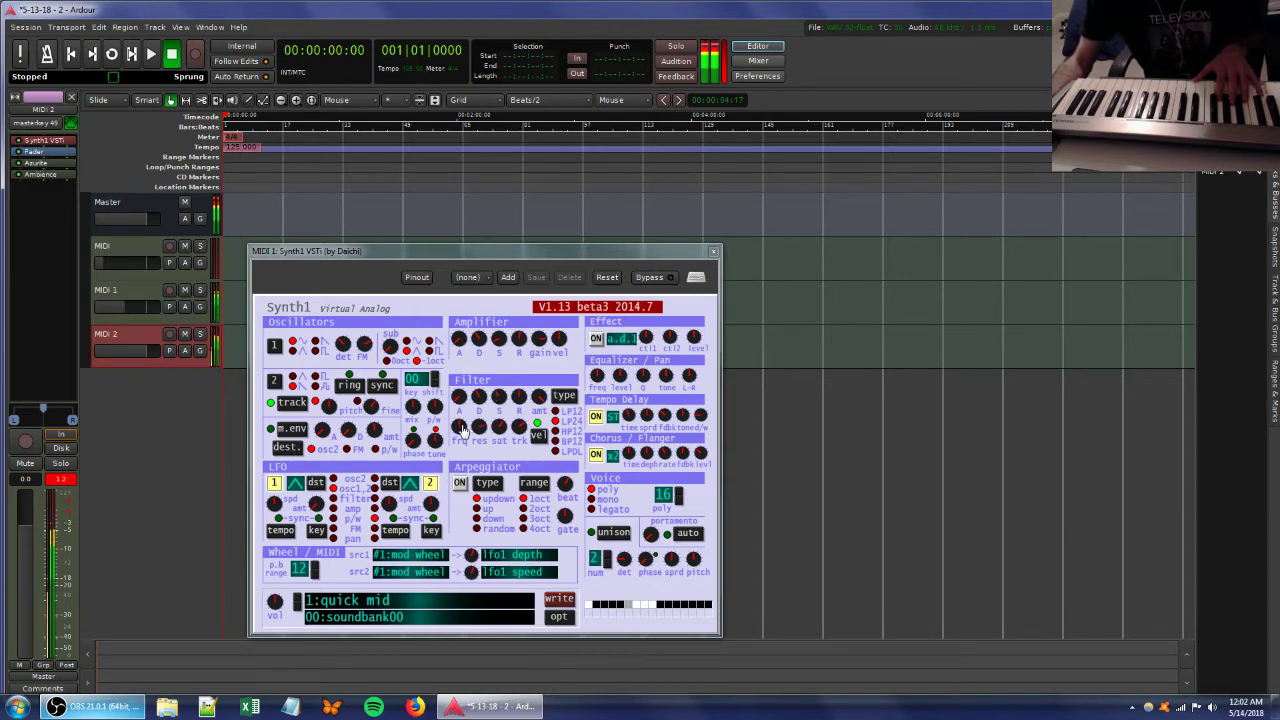
Adjust filter resonance, saturation and oscillator FM in MIDI 1's Synth1, and switch oscillator 1 away from the sine wave.
{"action": "left_click_drag", "start_coordinate": [478, 428], "coordinate": [478, 426]}
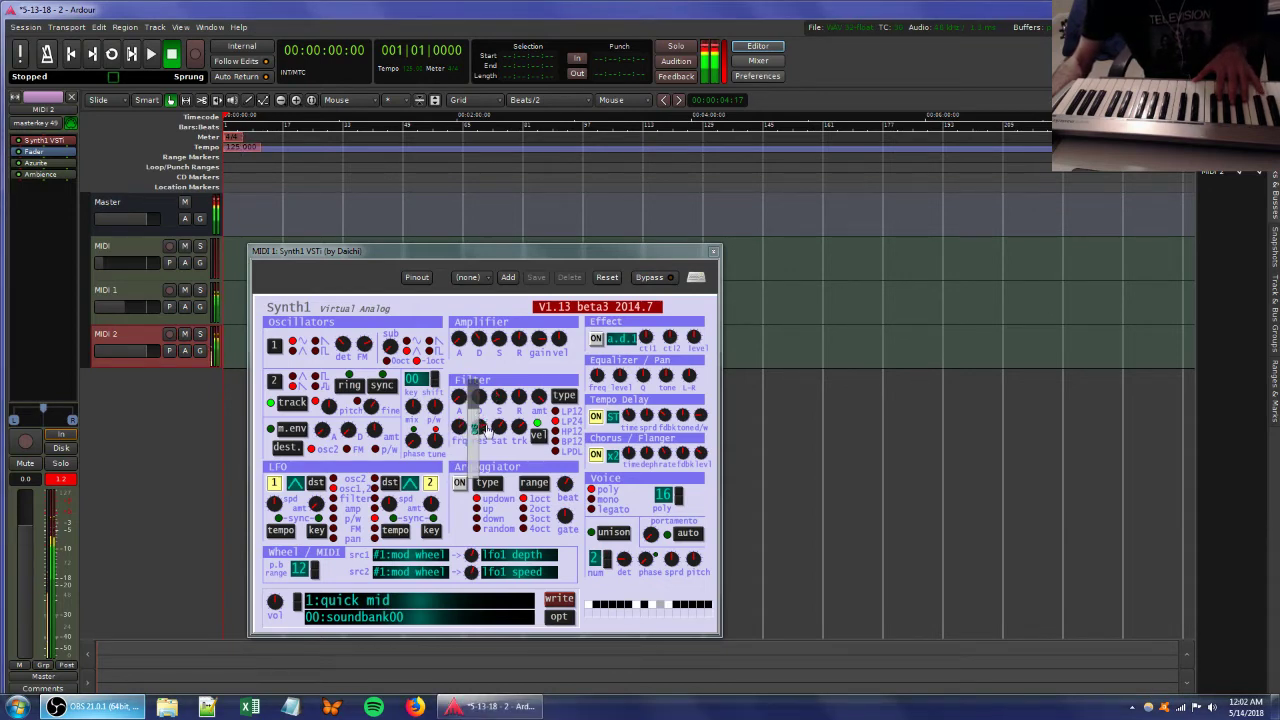
{"action": "left_click", "coordinate": [497, 397]}
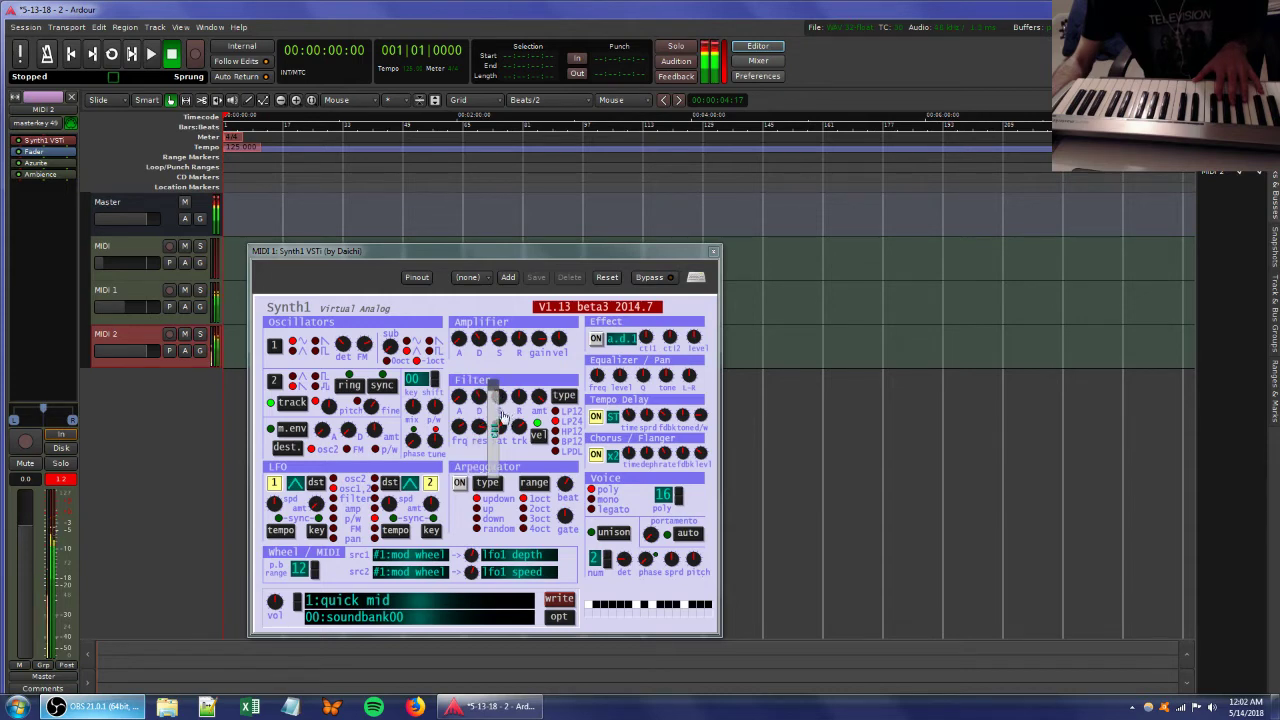
{"action": "left_click_drag", "start_coordinate": [357, 346], "coordinate": [360, 386]}
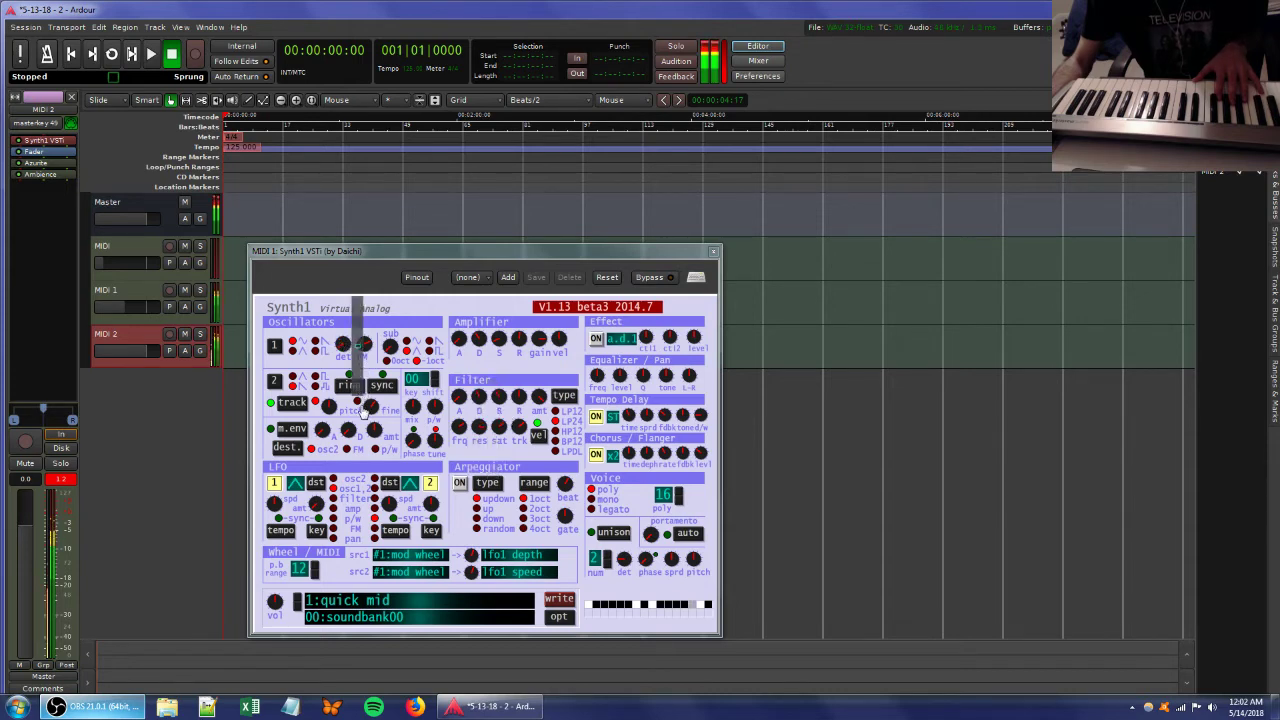
{"action": "left_click", "coordinate": [315, 343]}
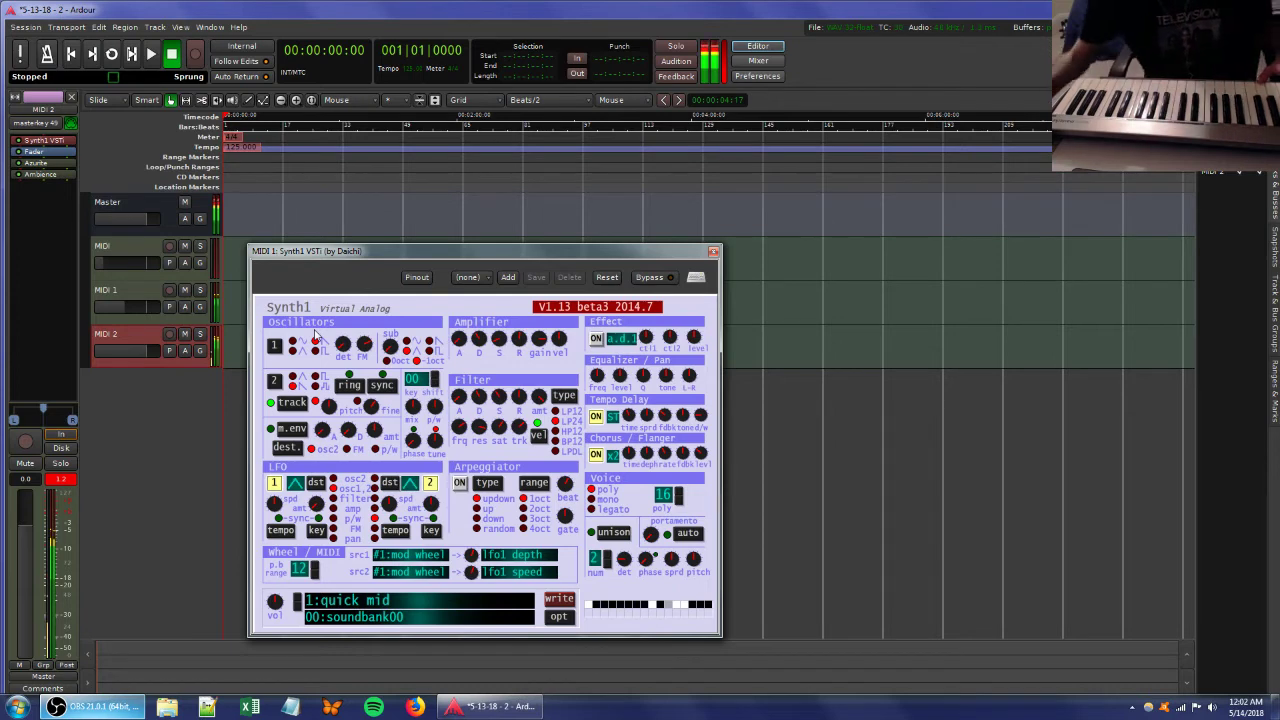
Reset MIDI 2's peak meter and set the session's starting tempo to 84.27 BPM by tapping the beat.
{"action": "left_click", "coordinate": [65, 480]}
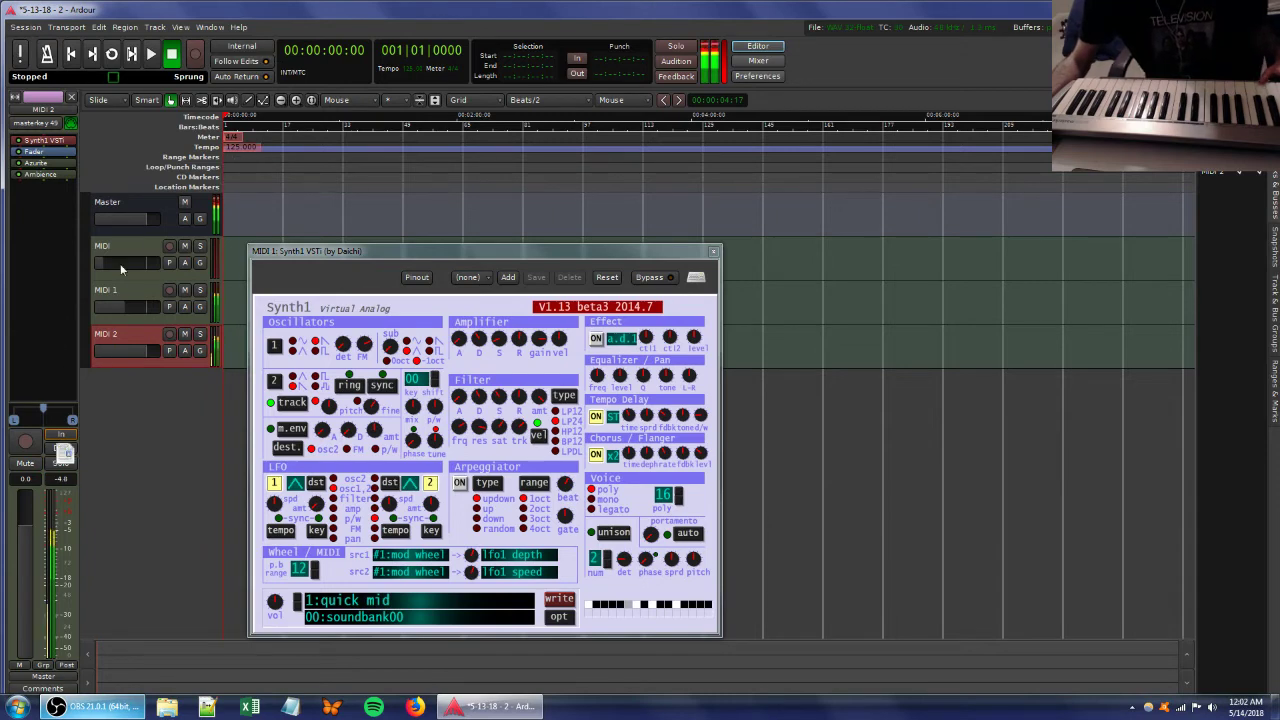
{"action": "double_click", "coordinate": [244, 148]}
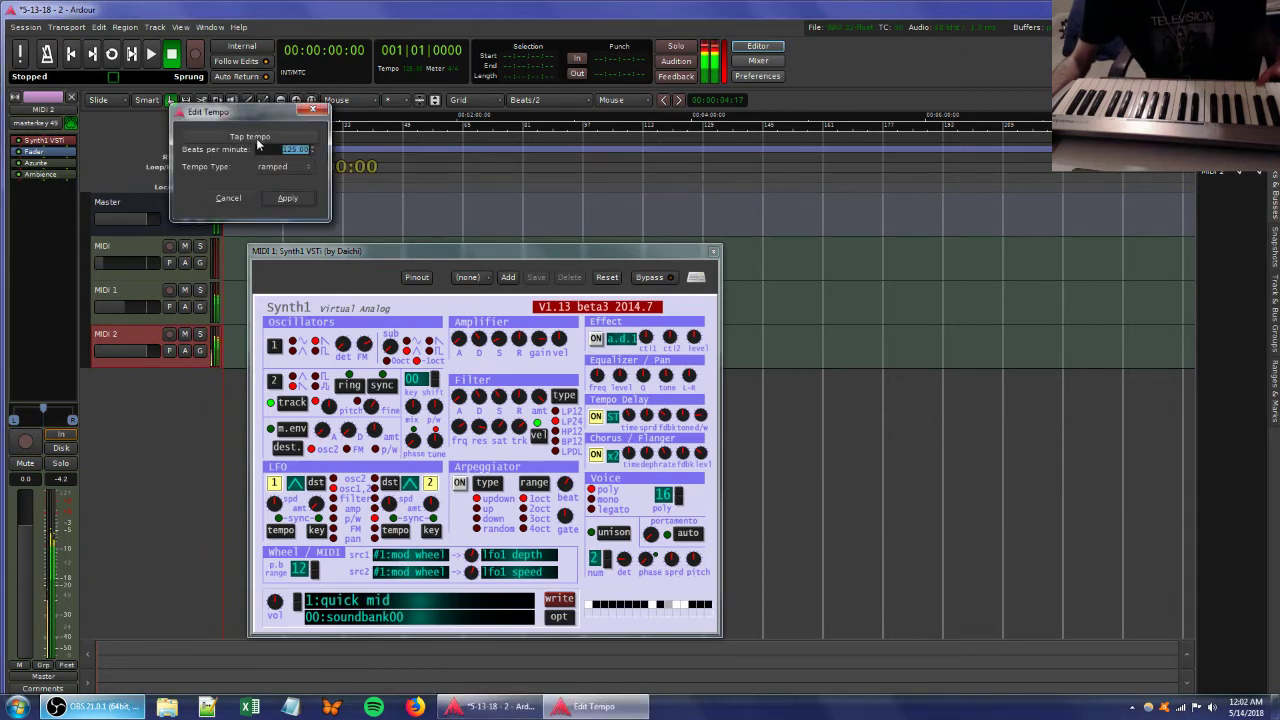
{"action": "left_click", "coordinate": [257, 137]}
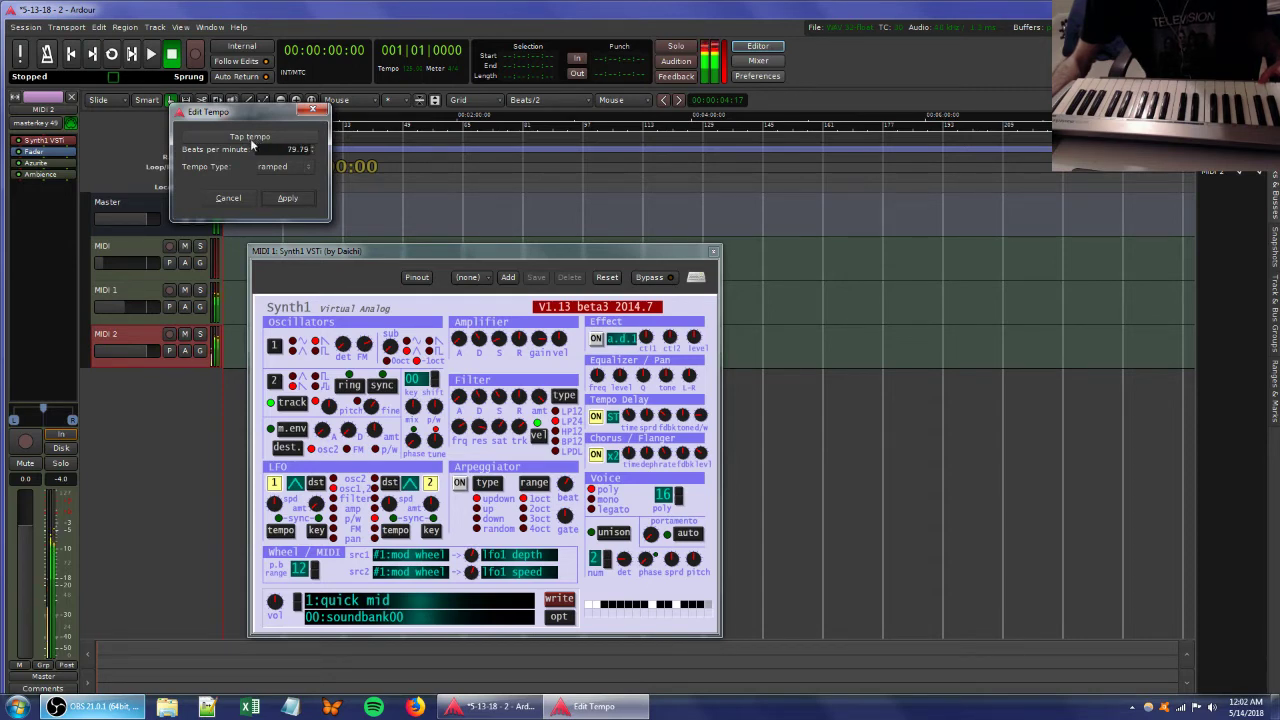
{"action": "left_click", "coordinate": [251, 140]}
{"action": "left_click", "coordinate": [251, 145]}
{"action": "left_click", "coordinate": [251, 145]}
{"action": "left_click", "coordinate": [250, 140]}
{"action": "left_click", "coordinate": [288, 199]}
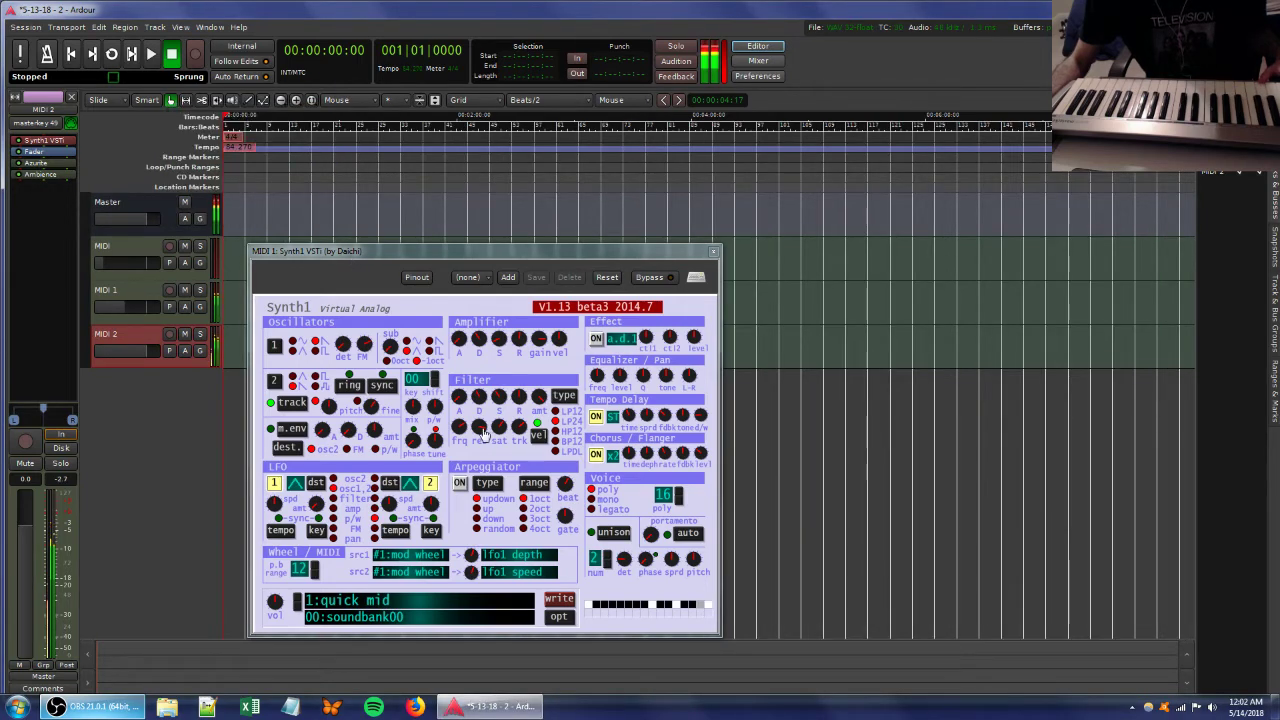
Adjust the filter resonance and cutoff frequency in MIDI 1's Synth1 and pull the MIDI 1 track fader all the way down.
{"action": "mouse_move", "coordinate": [482, 429]}
{"action": "left_mouse_down"}
{"action": "mouse_move", "coordinate": [496, 421]}
{"action": "mouse_move", "coordinate": [495, 462]}
{"action": "mouse_move", "coordinate": [432, 414]}
{"action": "mouse_move", "coordinate": [496, 462]}
{"action": "mouse_move", "coordinate": [495, 428]}
{"action": "left_mouse_up"}
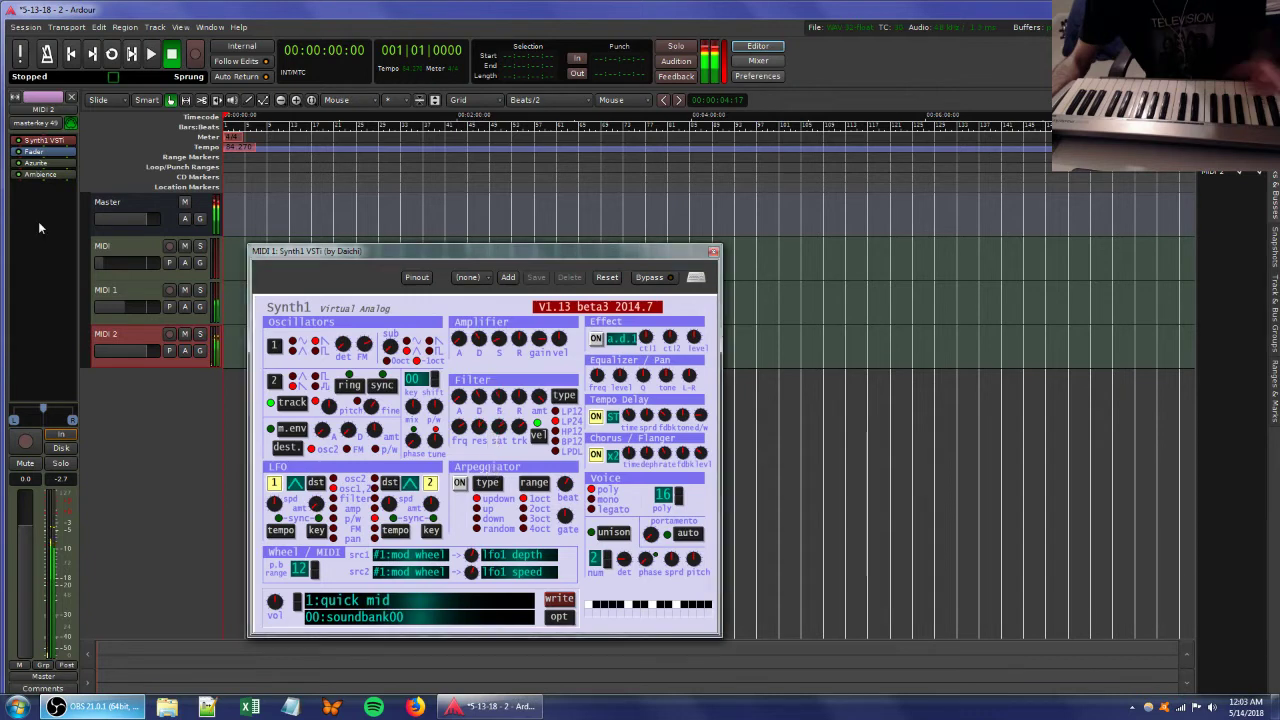
{"action": "left_click", "coordinate": [121, 290]}
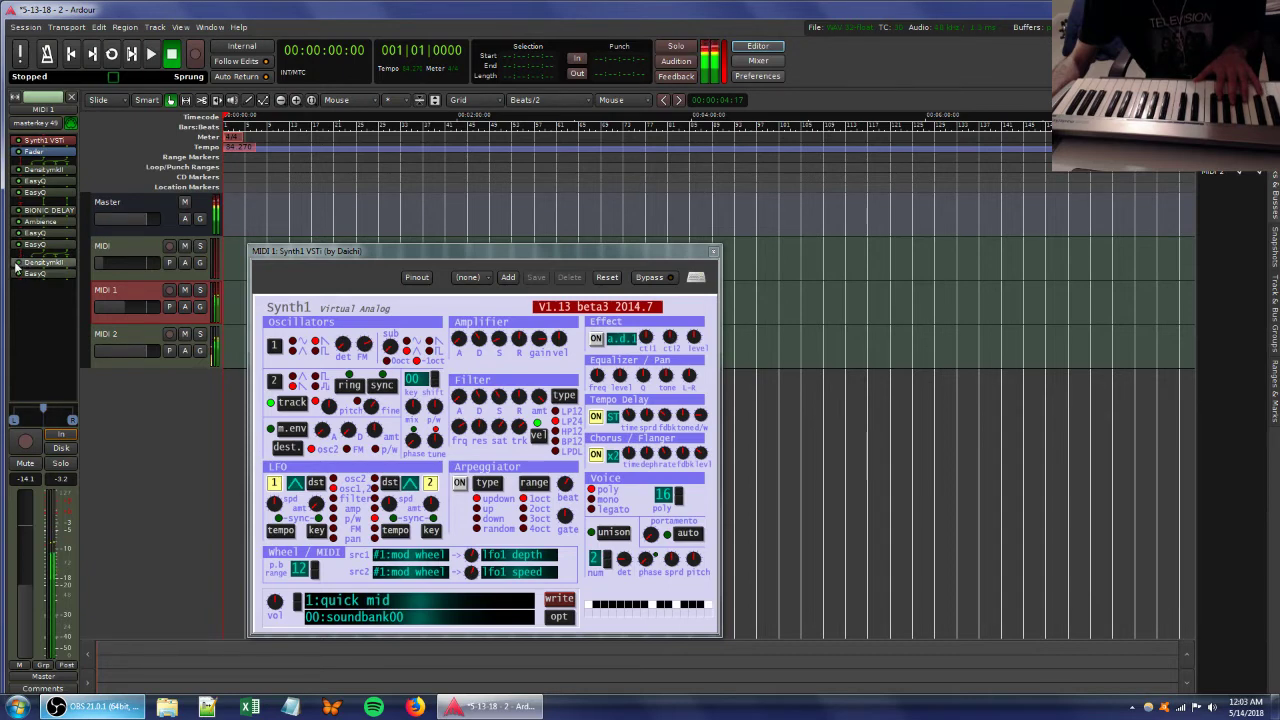
{"action": "left_click", "coordinate": [132, 339]}
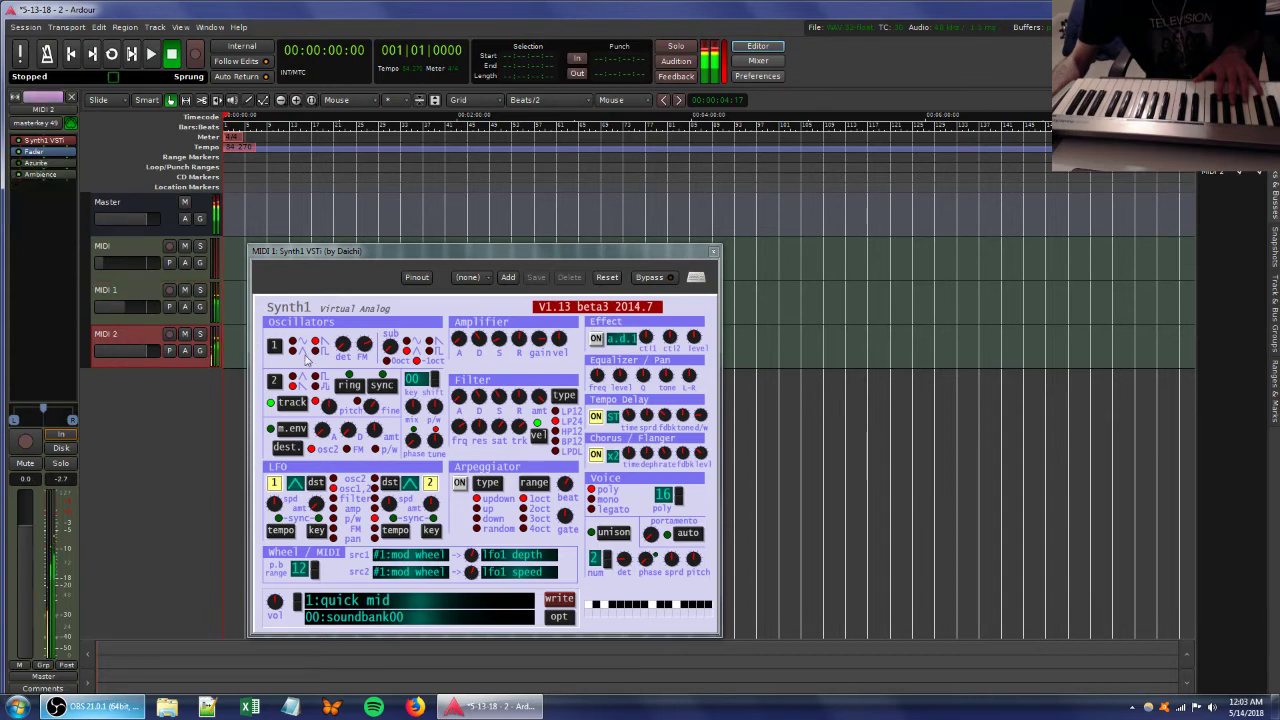
{"action": "left_click_drag", "start_coordinate": [463, 425], "coordinate": [480, 405]}
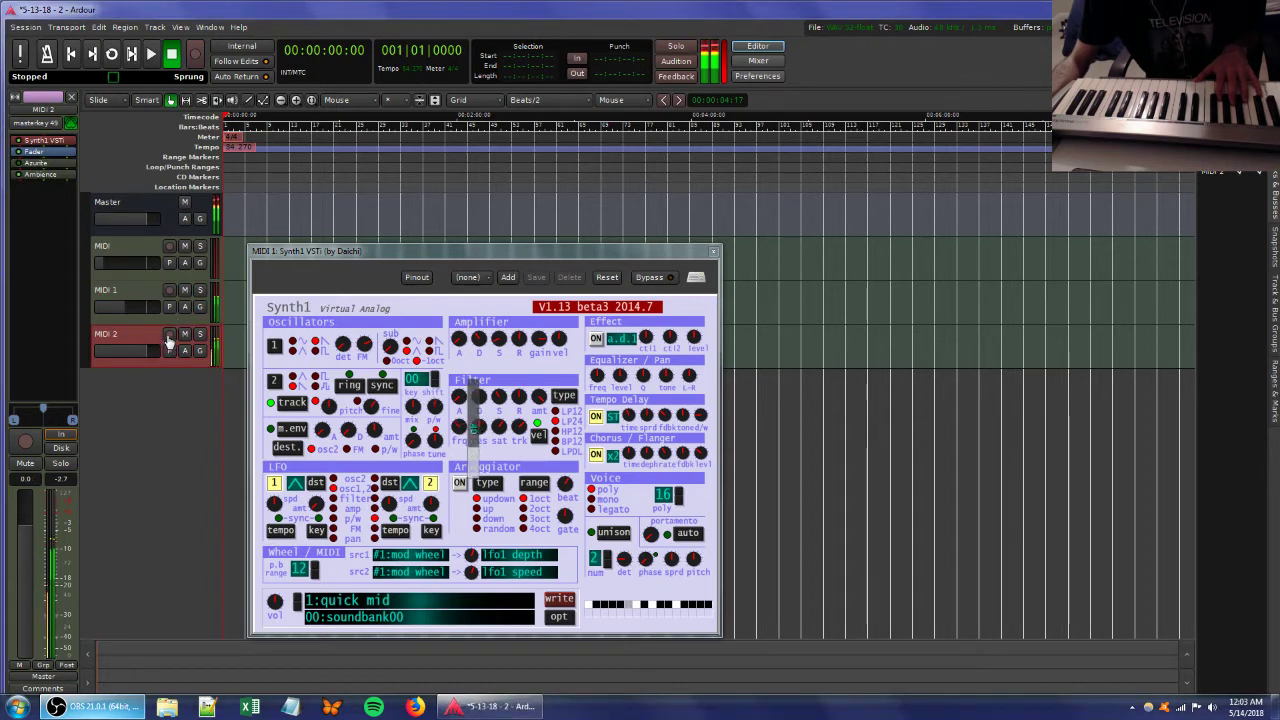
{"action": "left_click", "coordinate": [104, 313]}
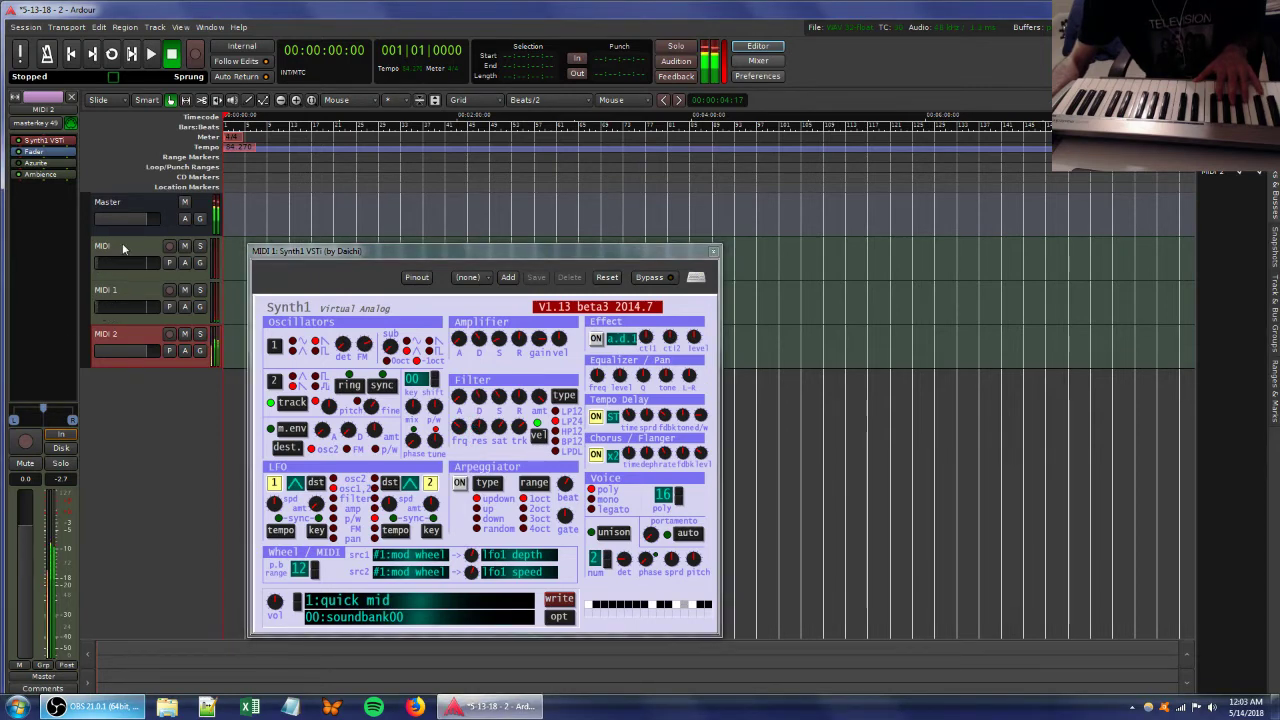
Remove the track named MIDI from the session.
{"action": "right_click", "coordinate": [121, 246]}
{"action": "left_click", "coordinate": [166, 497]}
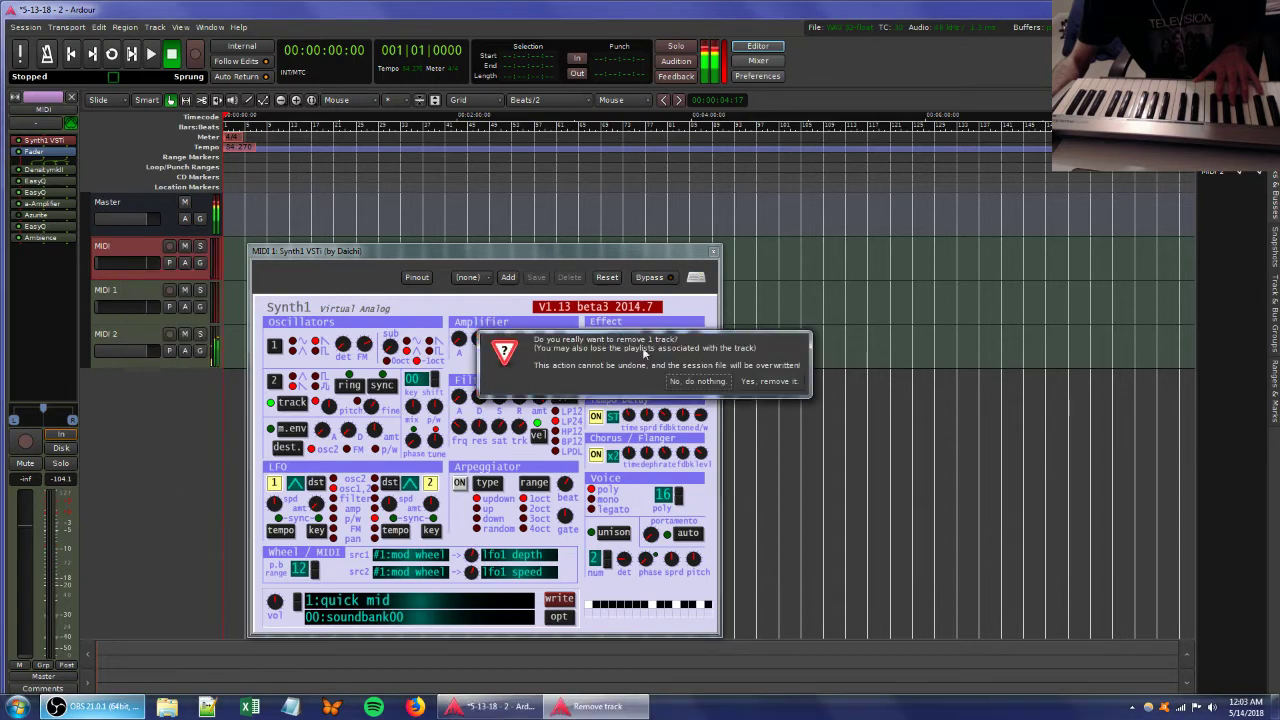
{"action": "left_click", "coordinate": [758, 381]}
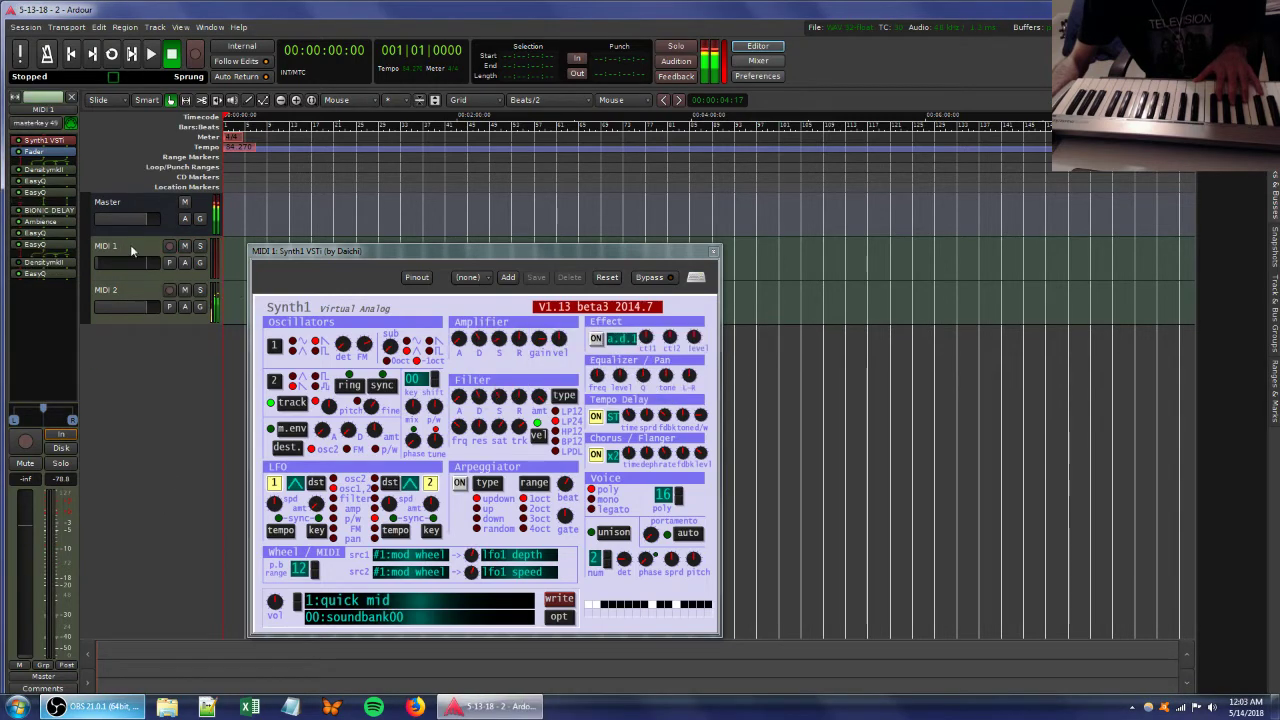
Bring the MIDI 1 track's volume back up and set its fader to -17.1 dB.
{"action": "left_click", "coordinate": [129, 246]}
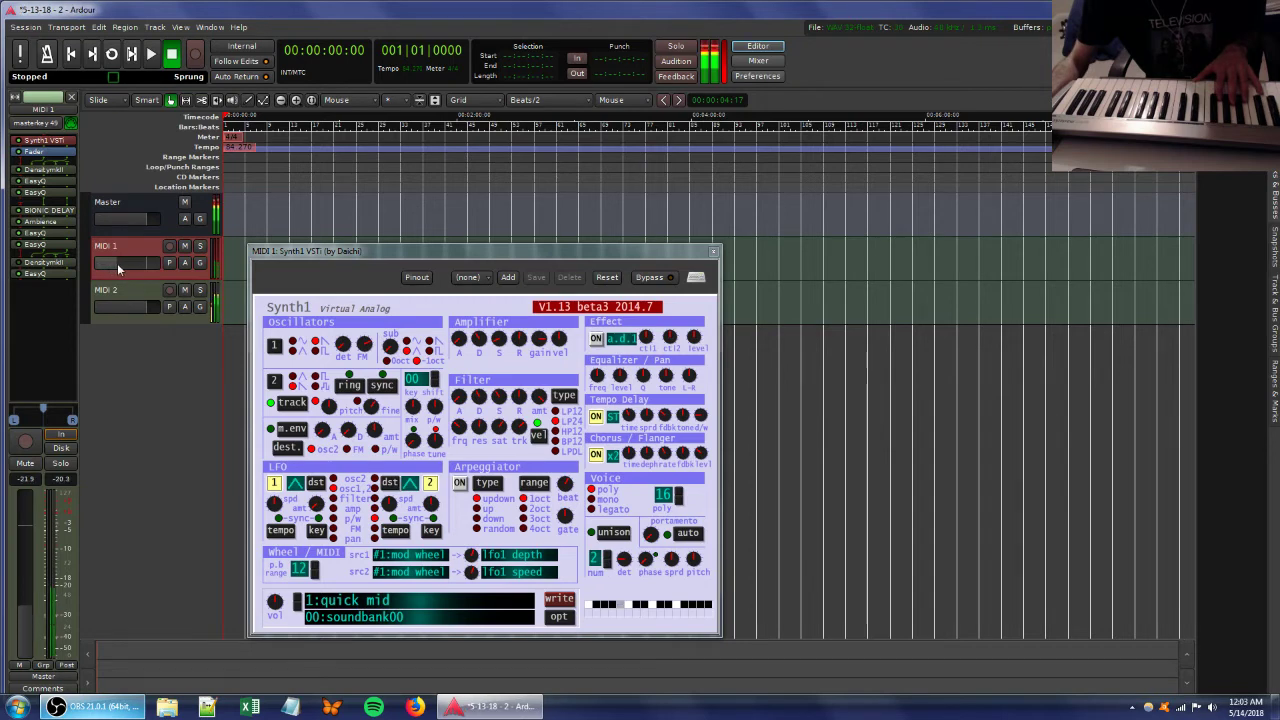
{"action": "left_click_drag", "start_coordinate": [126, 263], "coordinate": [145, 263]}
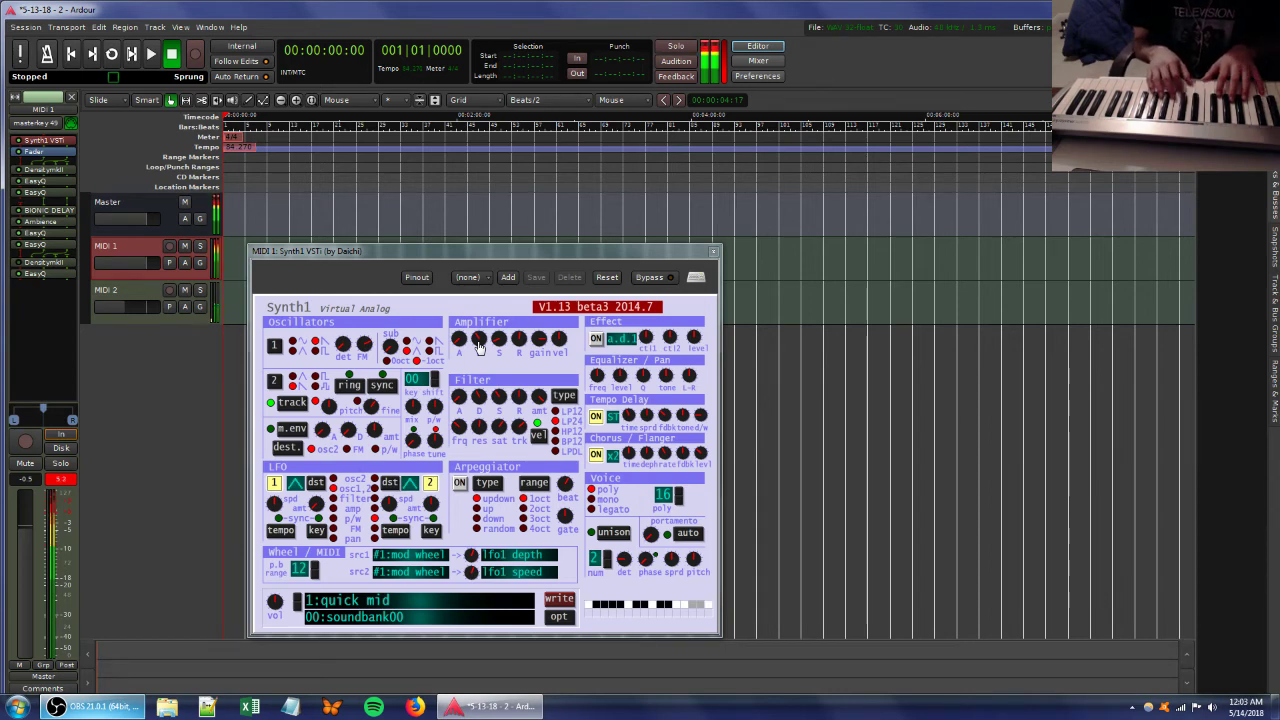
{"action": "left_click_drag", "start_coordinate": [140, 268], "coordinate": [117, 266]}
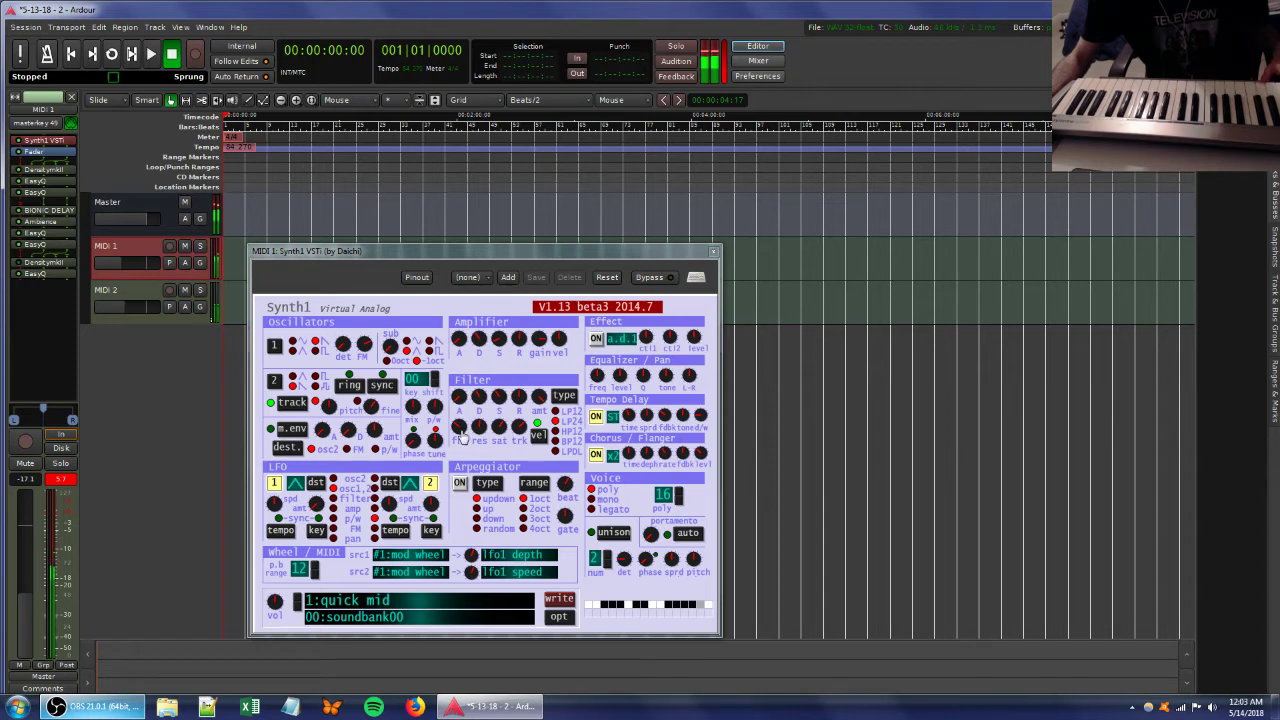
Adjust the filter cutoff and oscillator detune in MIDI 1's Synth1, switch oscillator 1 to the square wave, and close the synth.
{"action": "mouse_move", "coordinate": [460, 431]}
{"action": "left_mouse_down"}
{"action": "mouse_move", "coordinate": [476, 452]}
{"action": "mouse_move", "coordinate": [476, 412]}
{"action": "left_mouse_up"}
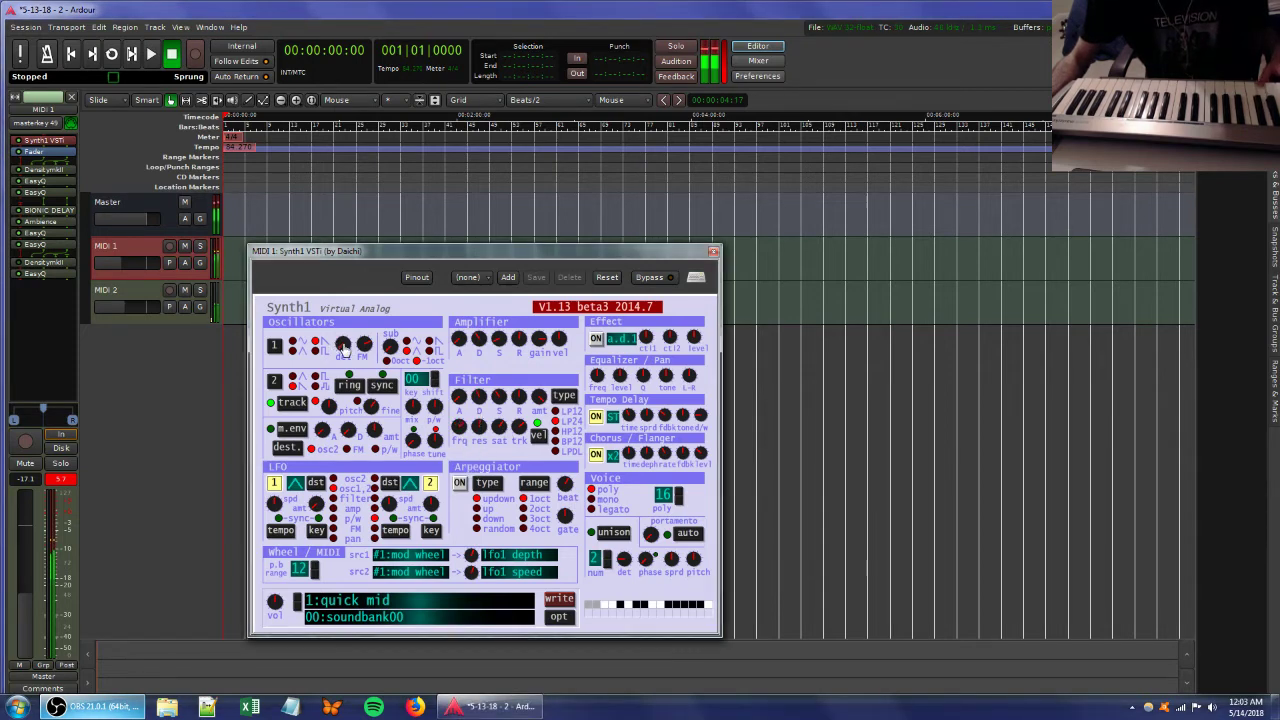
{"action": "mouse_move", "coordinate": [344, 350]}
{"action": "left_mouse_down"}
{"action": "mouse_move", "coordinate": [358, 378]}
{"action": "mouse_move", "coordinate": [356, 354]}
{"action": "left_mouse_up"}
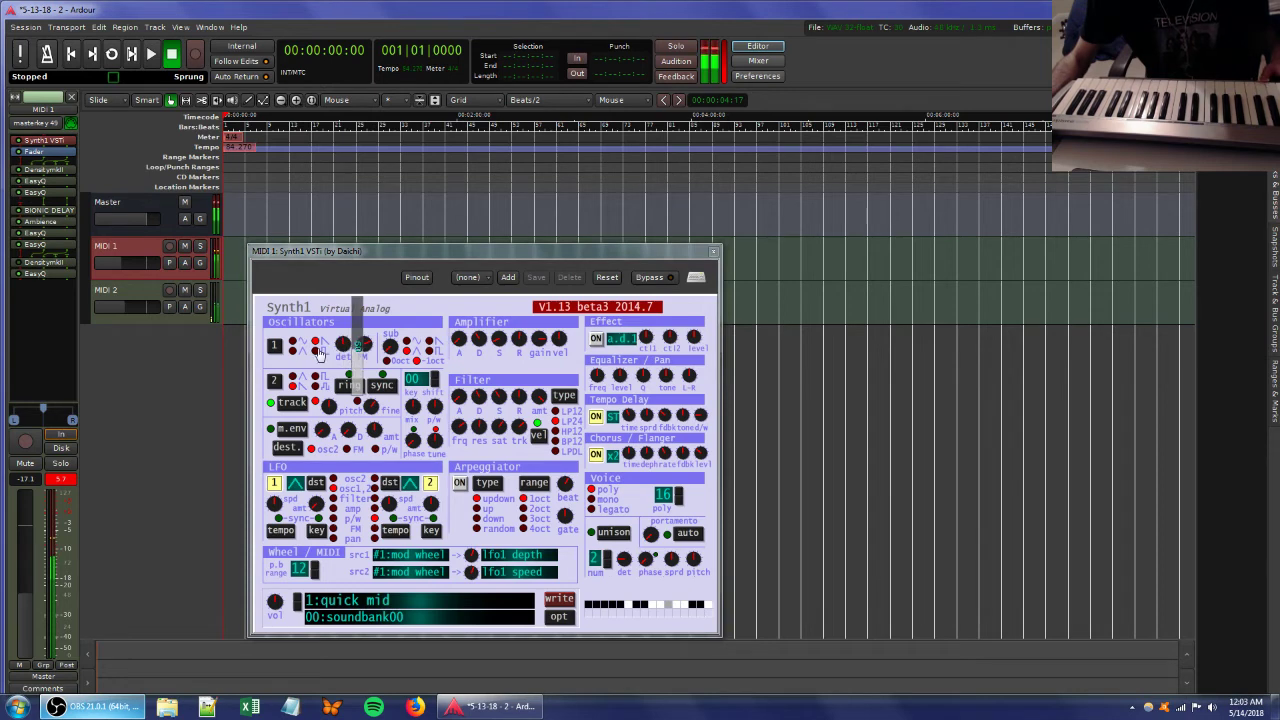
{"action": "left_click", "coordinate": [316, 352]}
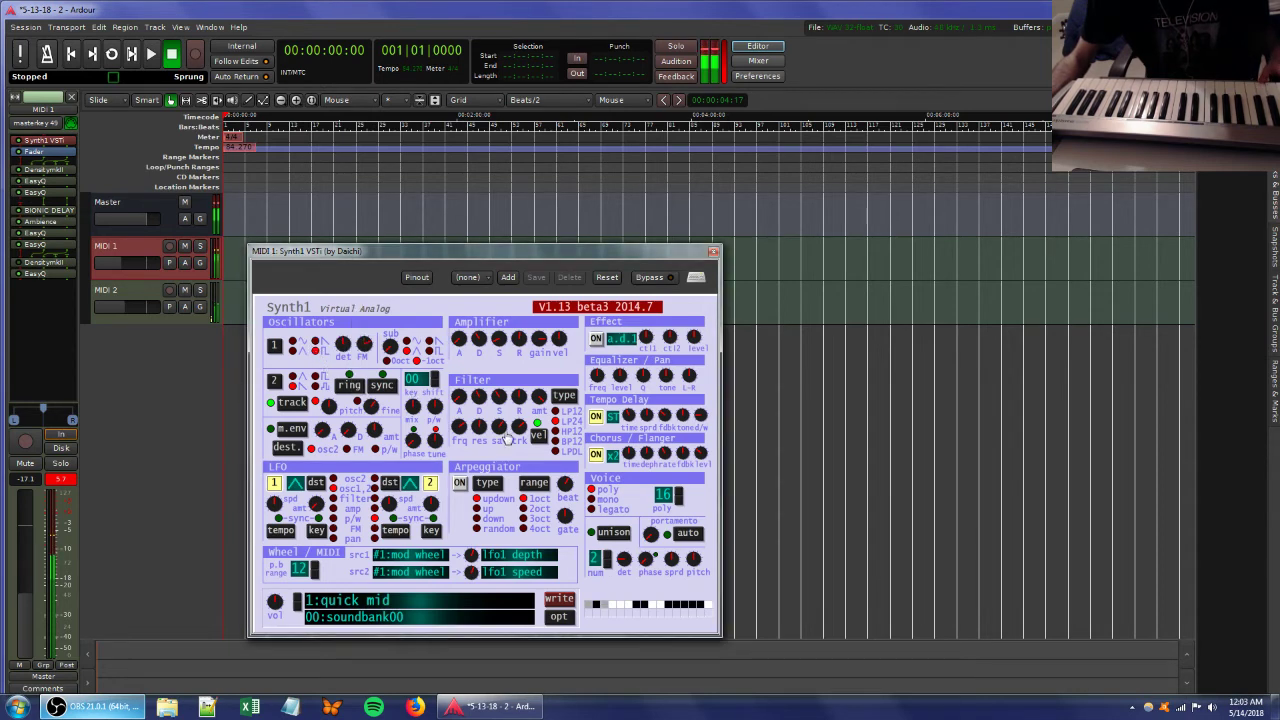
{"action": "left_click_drag", "start_coordinate": [512, 398], "coordinate": [515, 392]}
{"action": "left_click", "coordinate": [712, 251]}
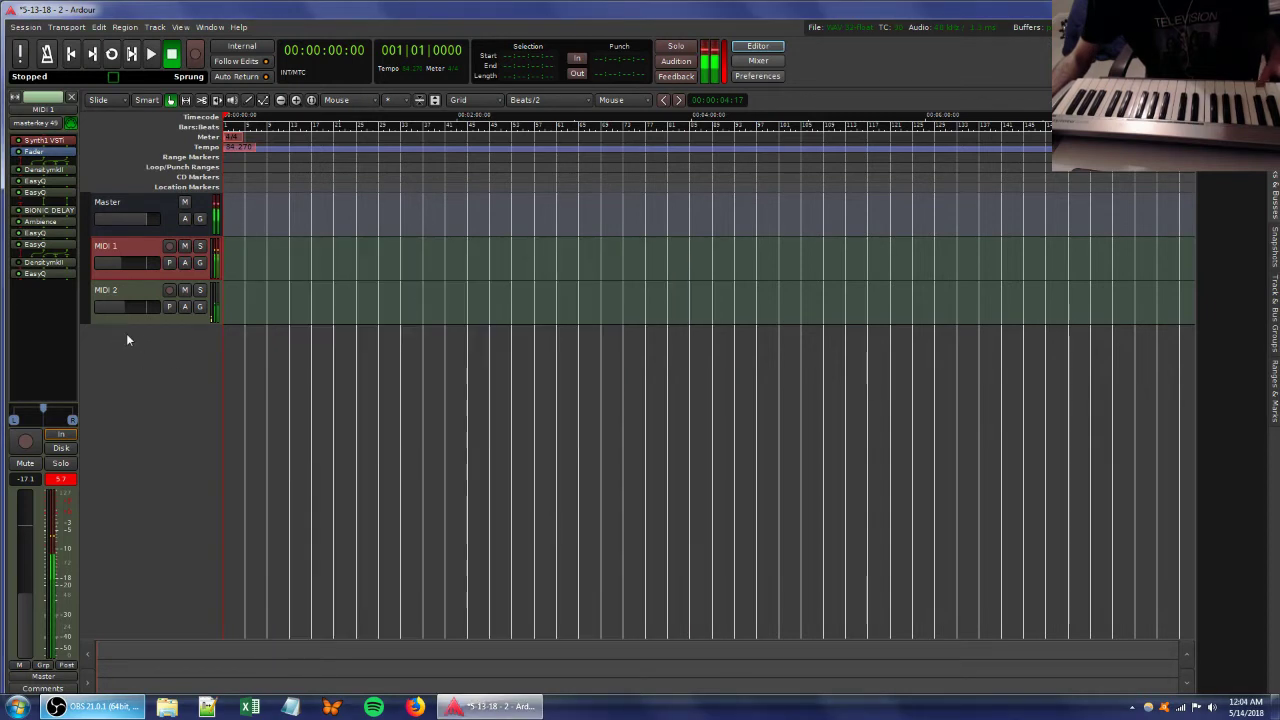
Remove the Azurite effect from the MIDI 2 track and raise its fader to -7.4 dB.
{"action": "left_click", "coordinate": [122, 296]}
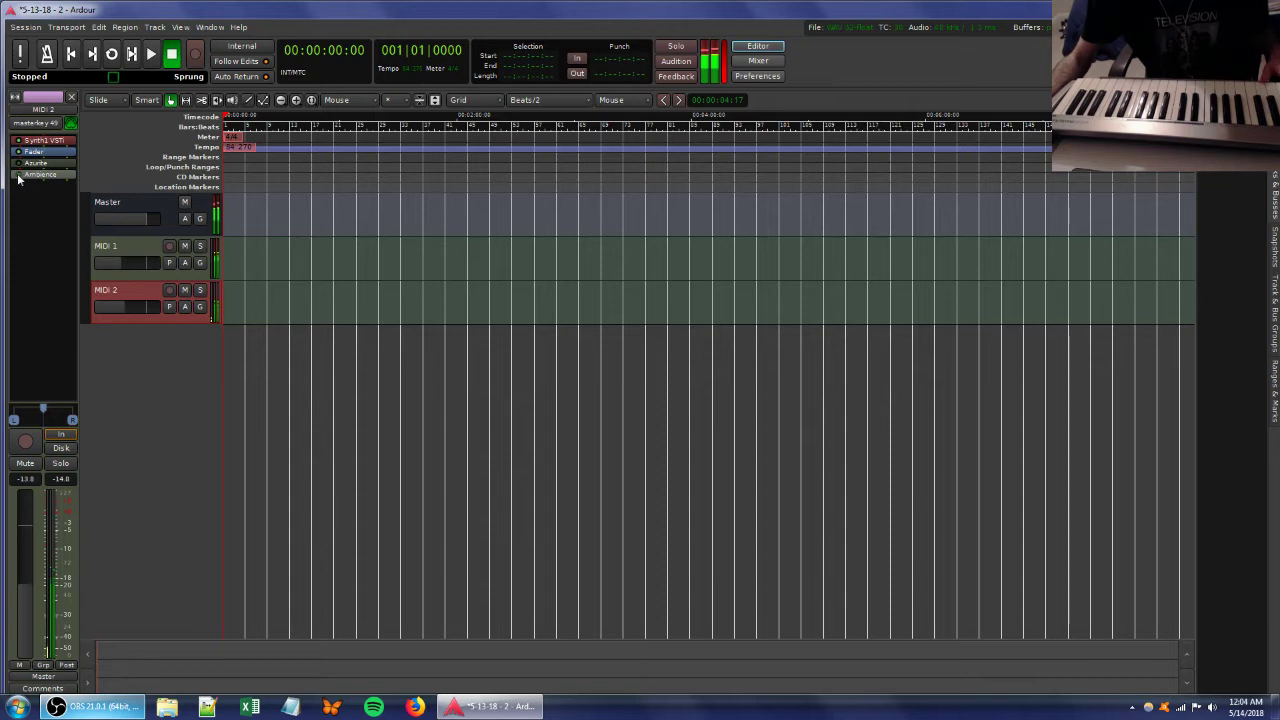
{"action": "right_click", "coordinate": [18, 170]}
{"action": "left_click", "coordinate": [79, 316]}
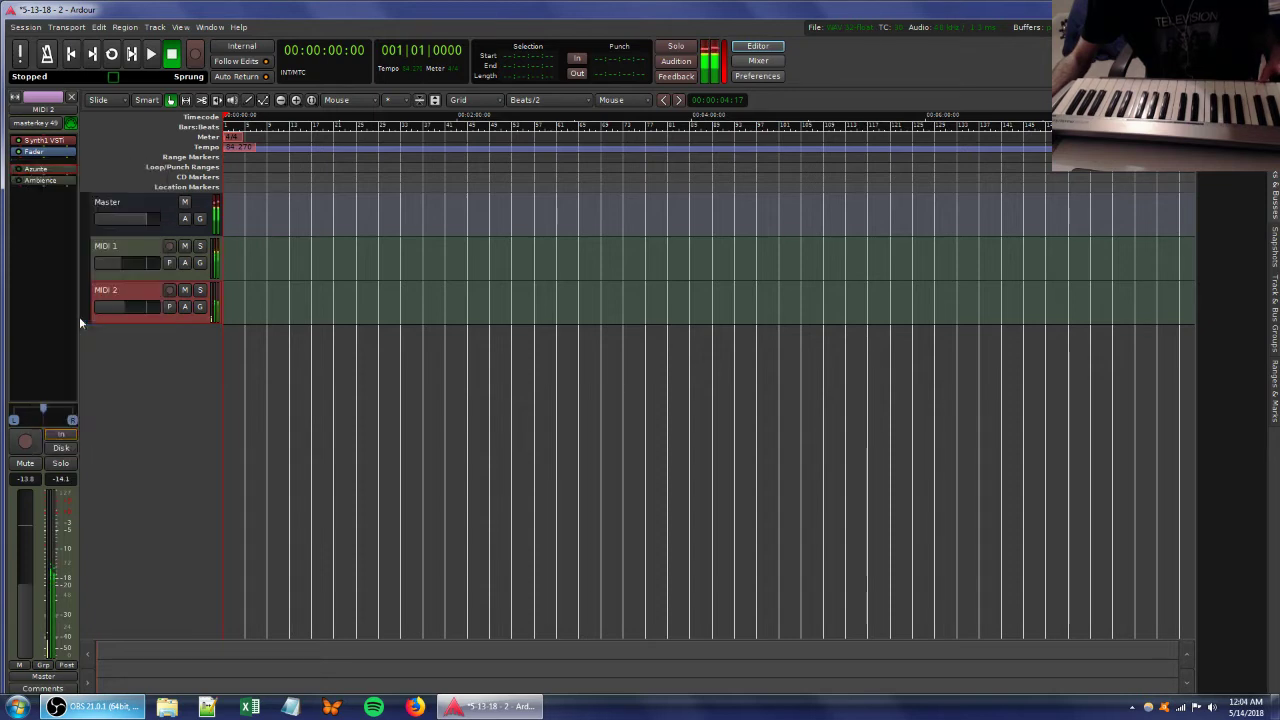
{"action": "left_click_drag", "start_coordinate": [28, 585], "coordinate": [25, 565]}
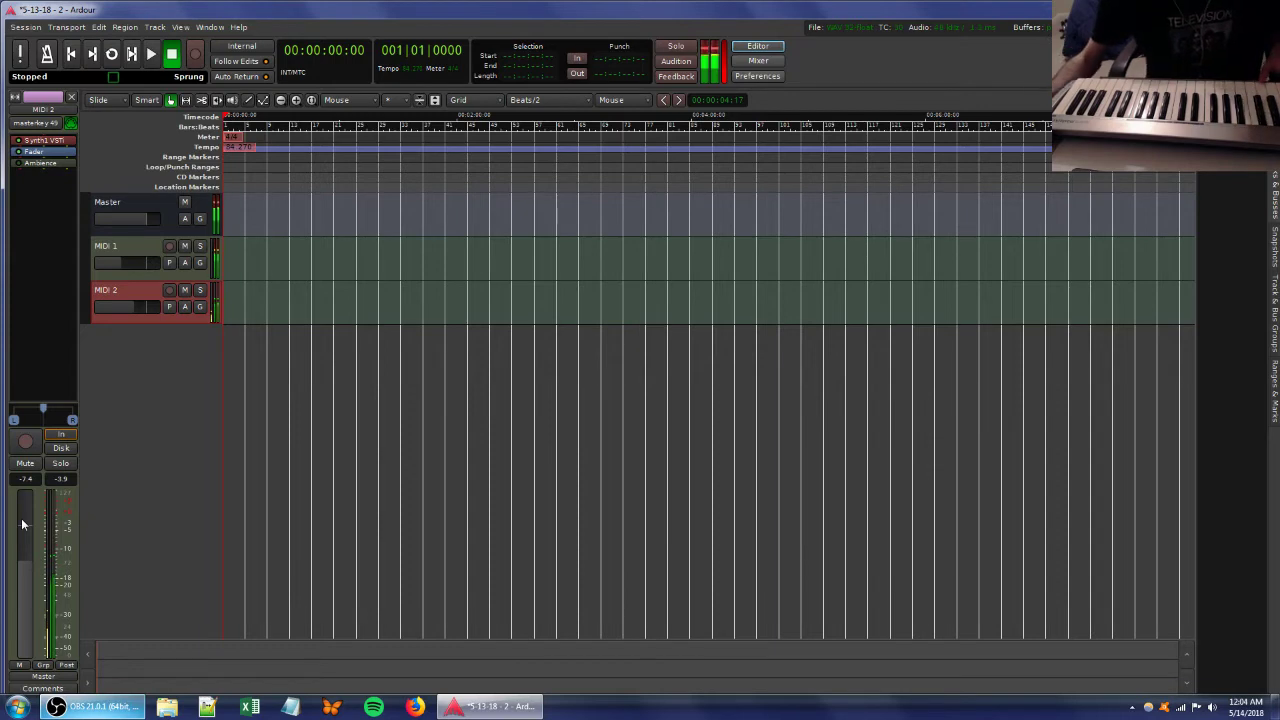
Adjust the amplifier gain in MIDI 2's Synth1 and set its Ambience reverb's wet level to -7.0 dB, placing both plugin windows side by side.
{"action": "double_click", "coordinate": [44, 140]}
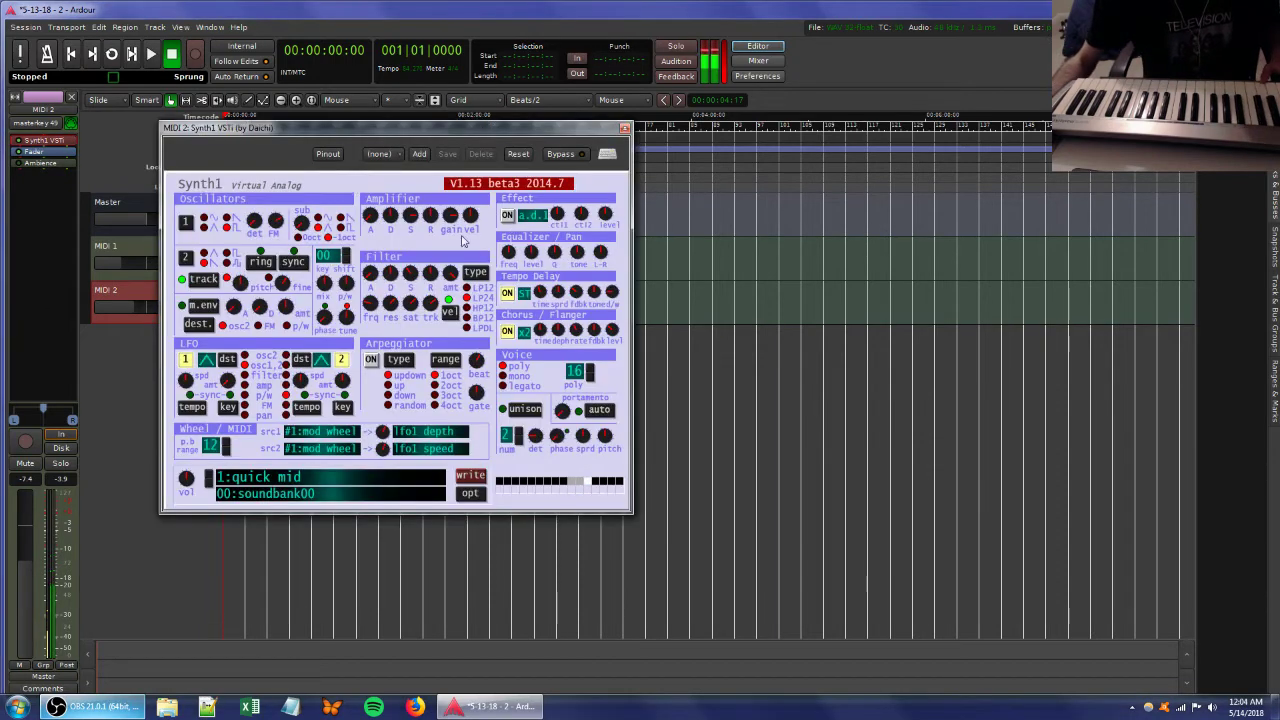
{"action": "left_click_drag", "start_coordinate": [446, 217], "coordinate": [448, 194]}
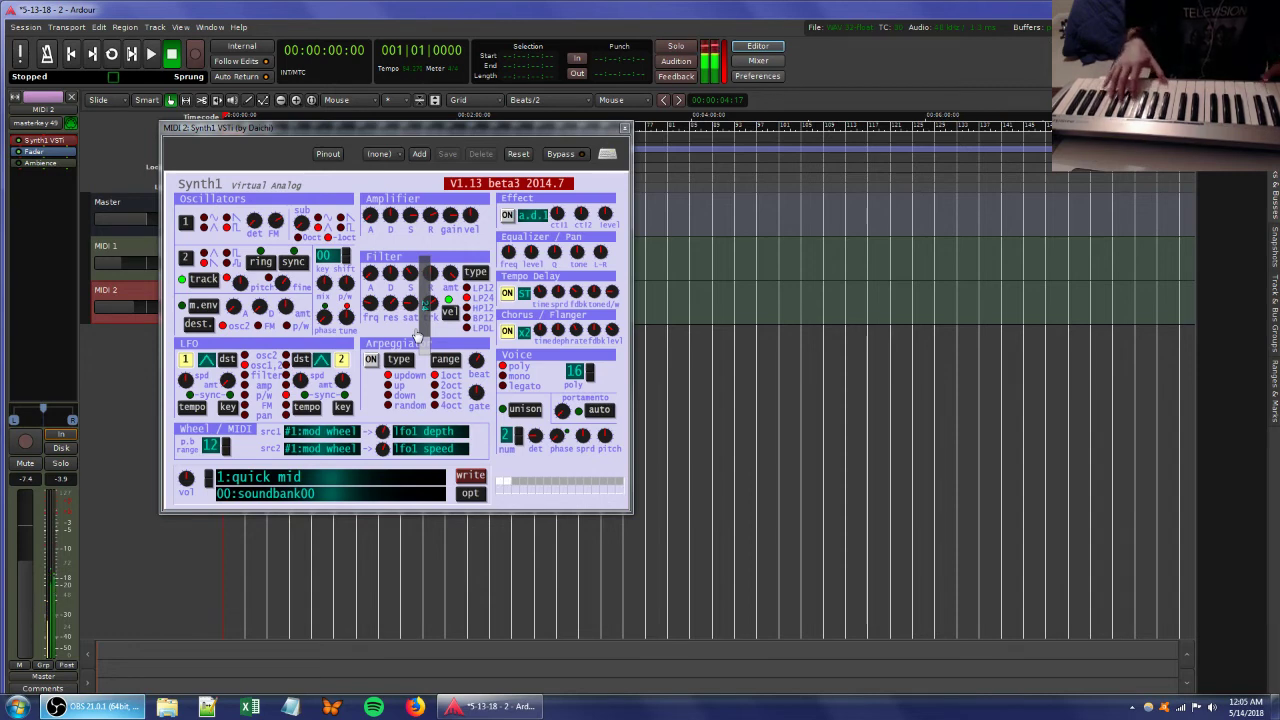
{"action": "double_click", "coordinate": [24, 164]}
{"action": "left_click_drag", "start_coordinate": [396, 311], "coordinate": [436, 314]}
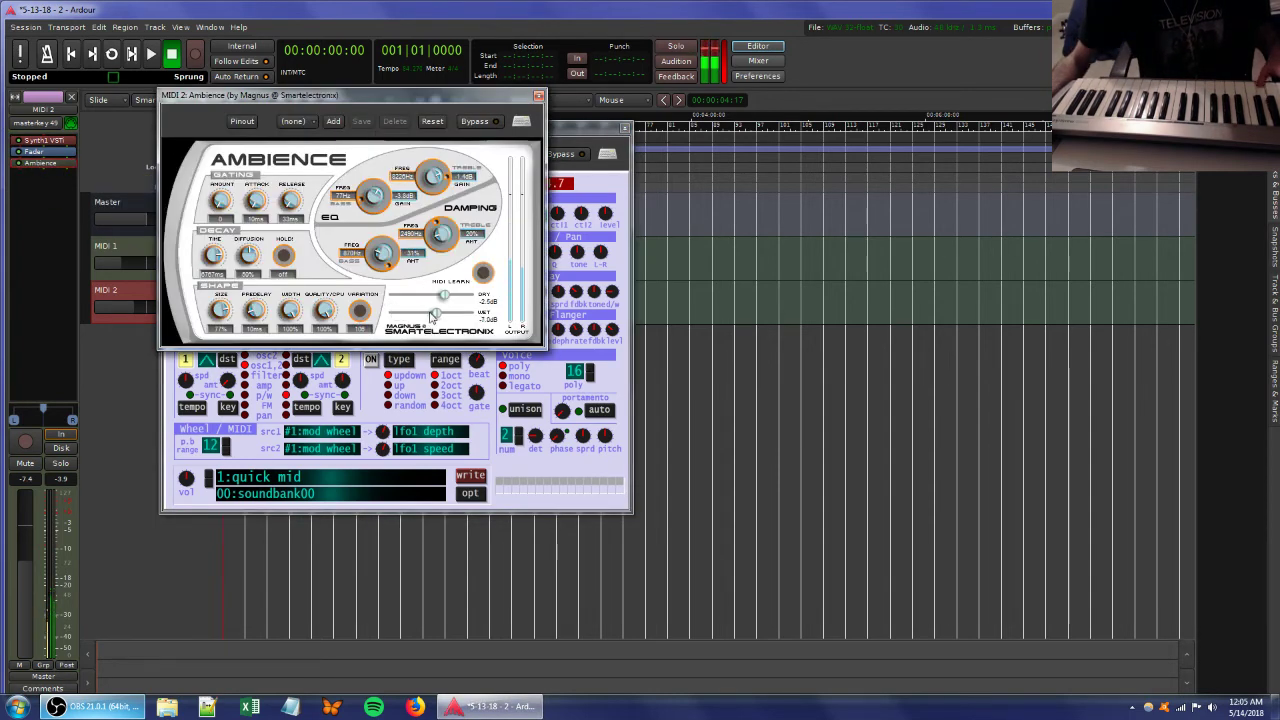
{"action": "left_click_drag", "start_coordinate": [391, 99], "coordinate": [816, 222]}
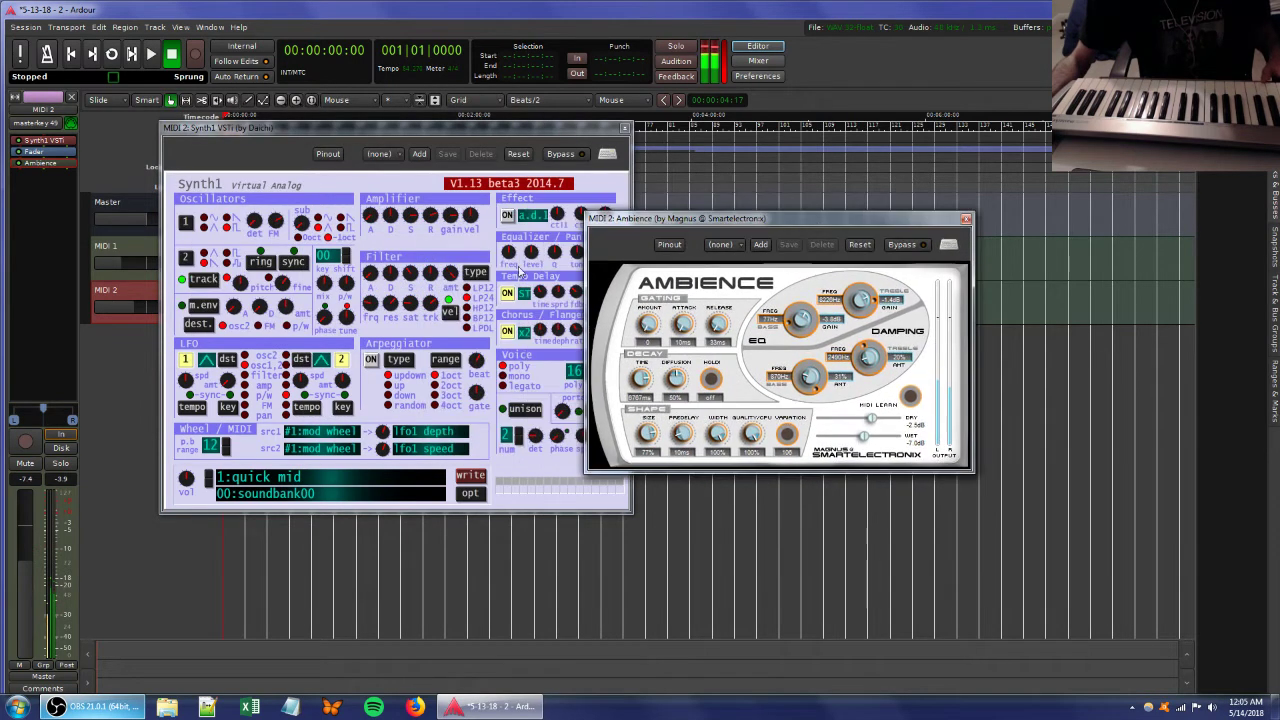
Adjust the filter cutoff in MIDI 2's Synth1 and set its Ambience reverb to -42.3 dB dry and -1.8 dB wet.
{"action": "left_click", "coordinate": [370, 316]}
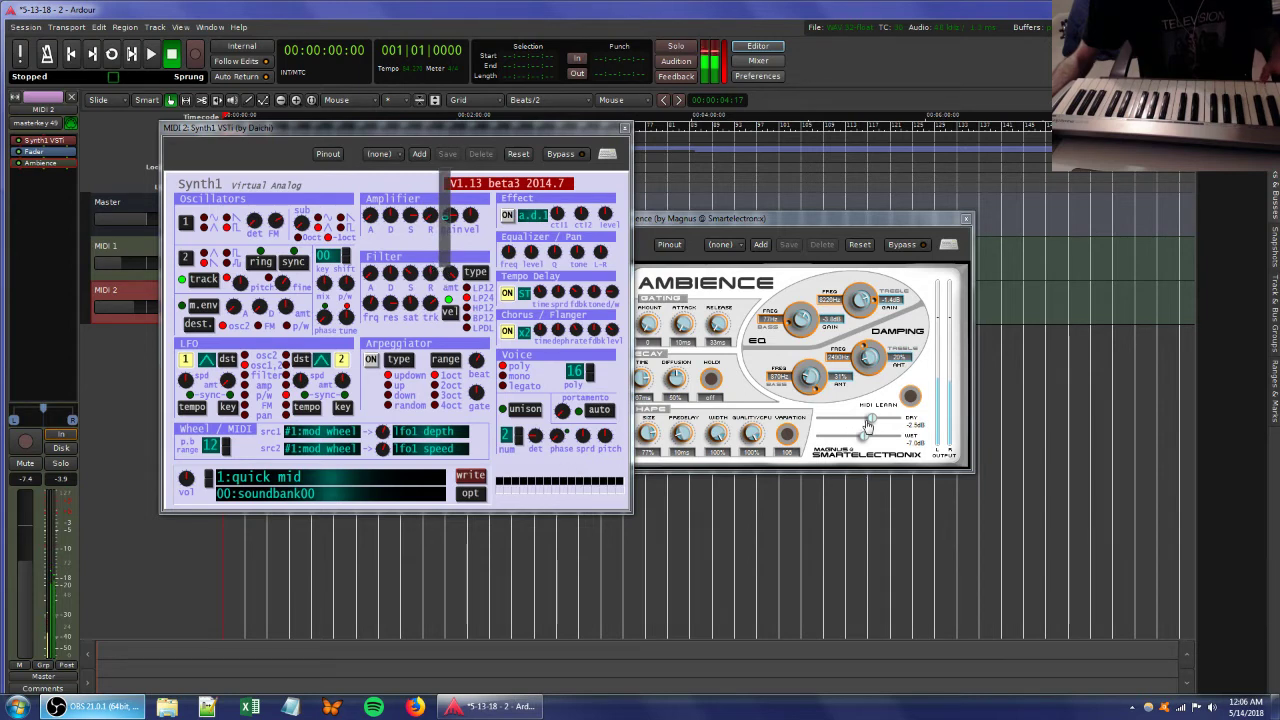
{"action": "mouse_move", "coordinate": [868, 425]}
{"action": "left_mouse_down"}
{"action": "mouse_move", "coordinate": [848, 423]}
{"action": "mouse_move", "coordinate": [871, 437]}
{"action": "left_mouse_up"}
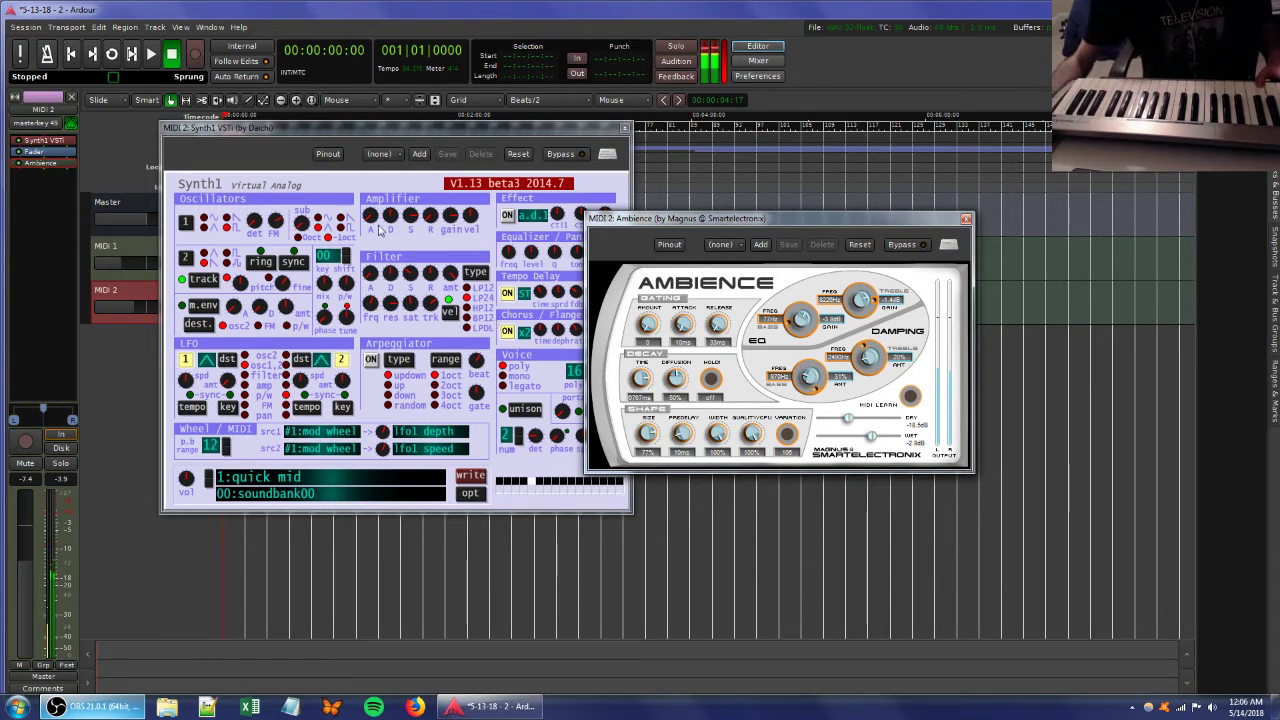
{"action": "mouse_move", "coordinate": [850, 420]}
{"action": "left_mouse_down"}
{"action": "mouse_move", "coordinate": [868, 436]}
{"action": "mouse_move", "coordinate": [825, 438]}
{"action": "mouse_move", "coordinate": [873, 436]}
{"action": "mouse_move", "coordinate": [832, 427]}
{"action": "left_mouse_up"}
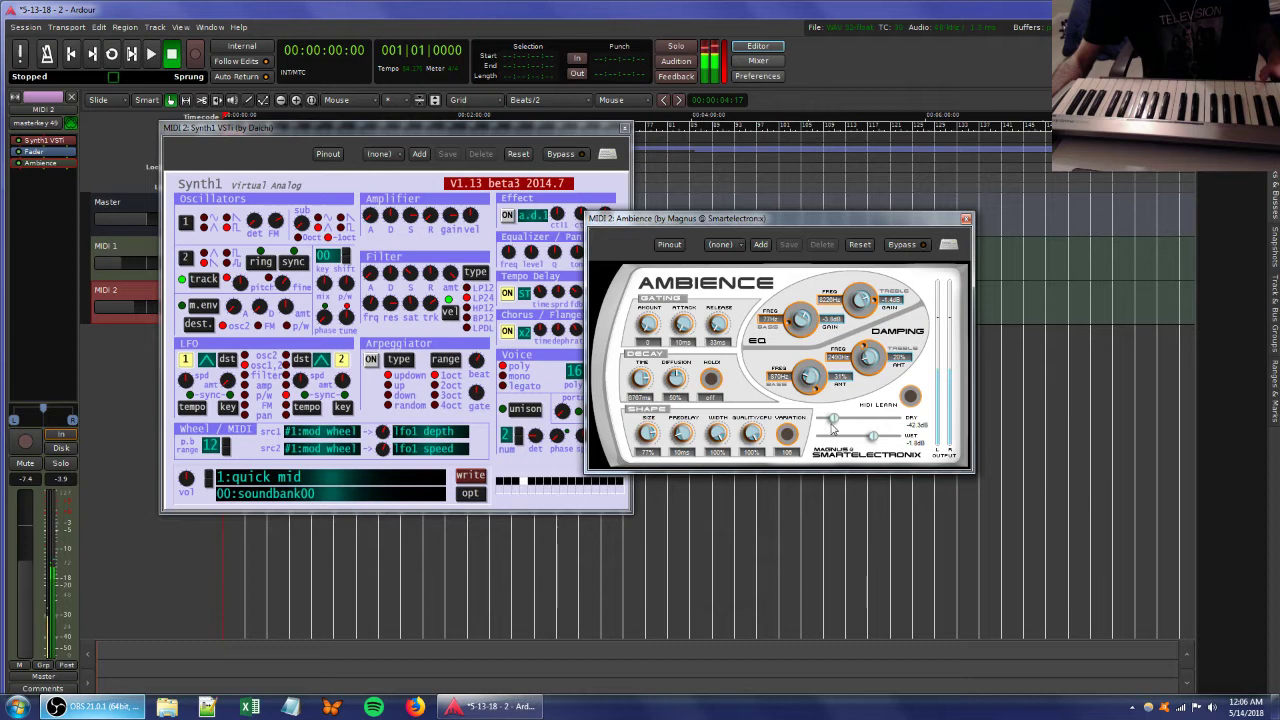
Reshape the filter and switch oscillator 1 to the saw wave in MIDI 2's Synth1, with Ambience's dry level at -12.2 dB.
{"action": "left_click", "coordinate": [380, 312]}
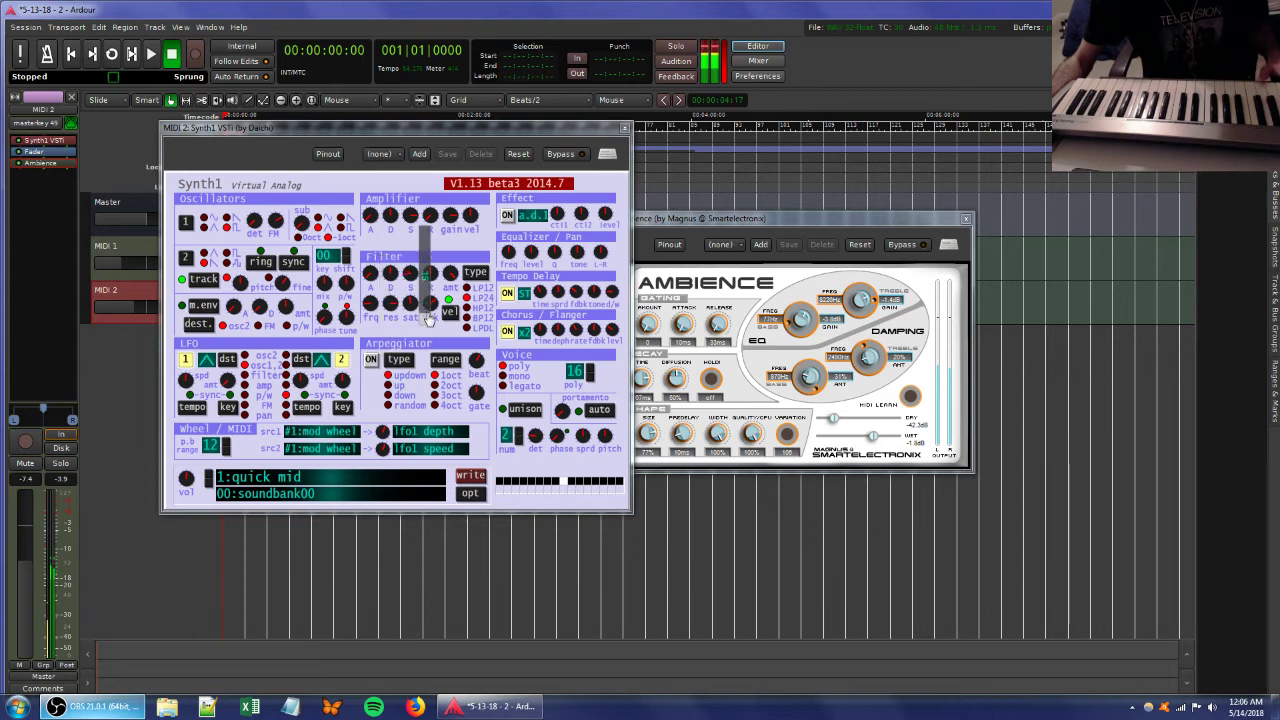
{"action": "left_click_drag", "start_coordinate": [427, 314], "coordinate": [429, 350]}
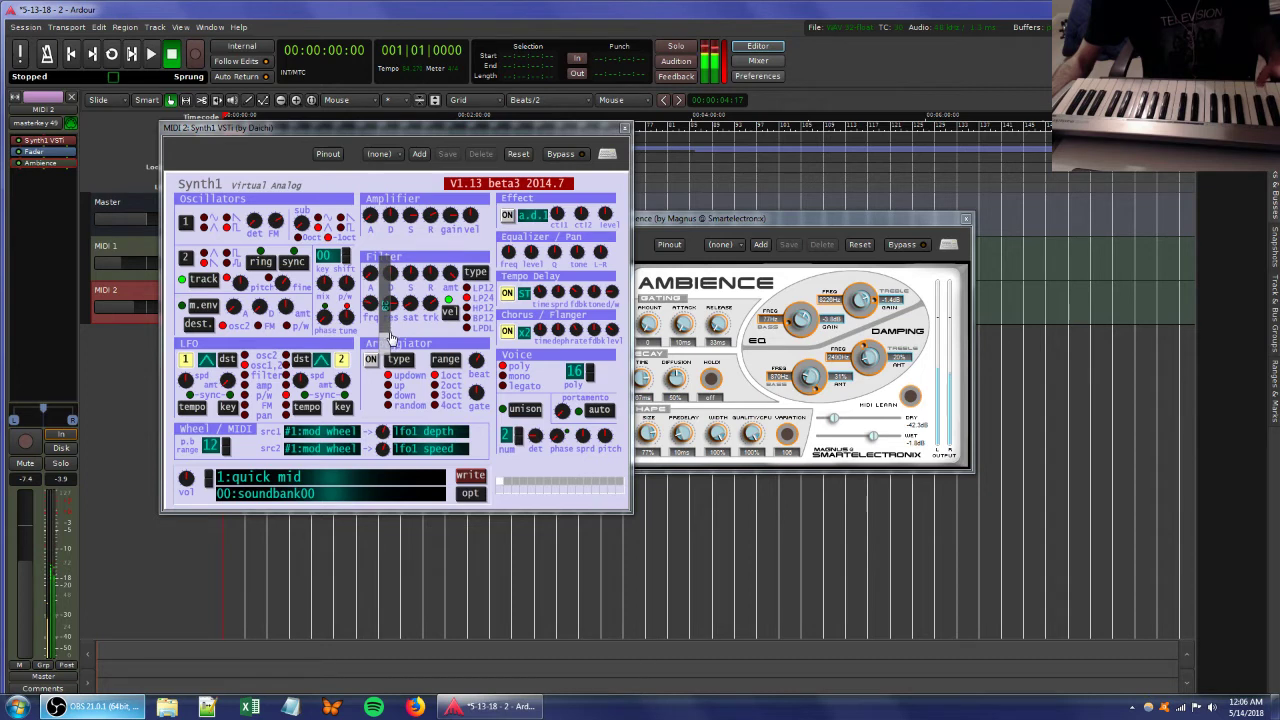
{"action": "left_click_drag", "start_coordinate": [833, 418], "coordinate": [855, 421]}
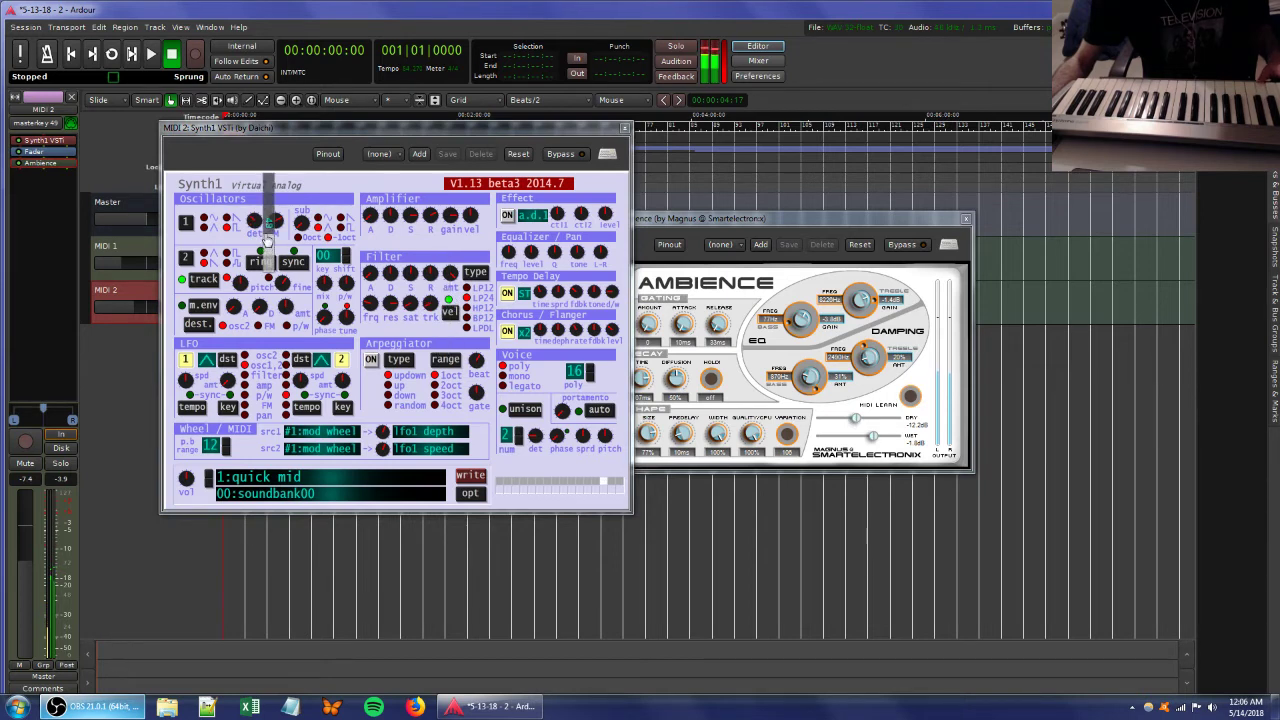
{"action": "left_click", "coordinate": [227, 220]}
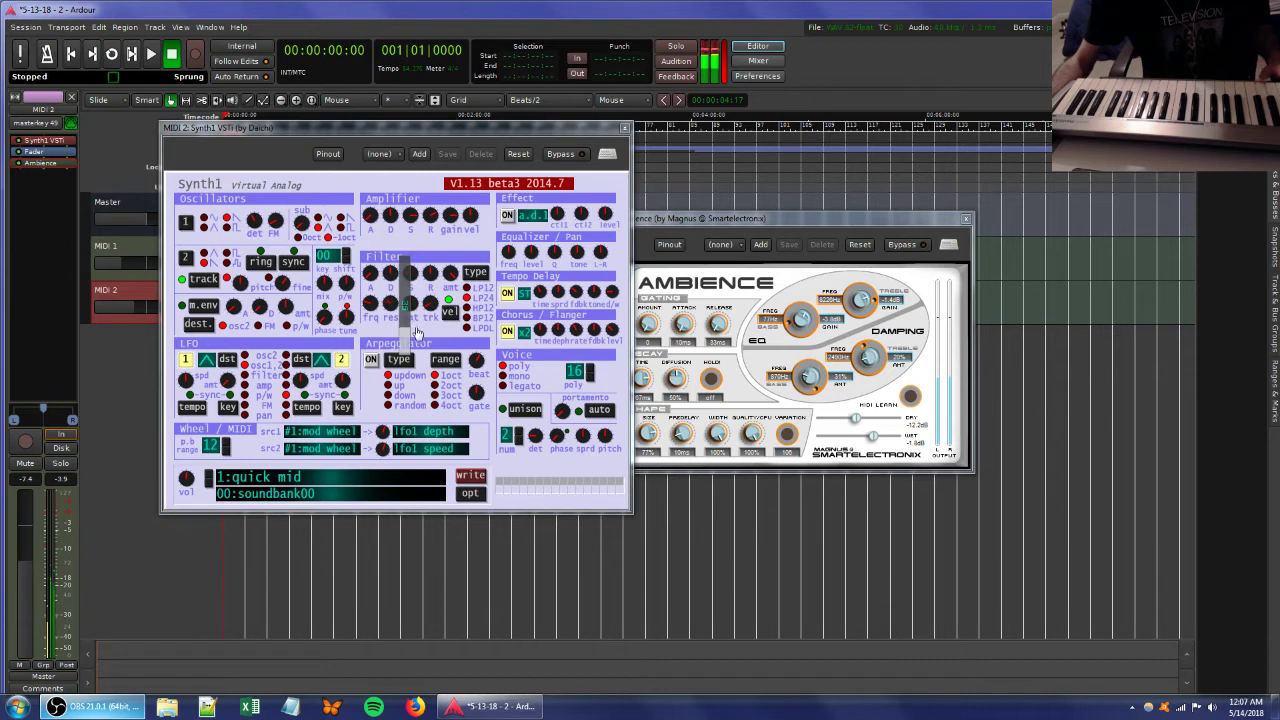
Rebalance MIDI 2's Ambience reverb to 0.2 dB dry with a lower wet level, and adjust the filter saturation in its Synth1.
{"action": "mouse_move", "coordinate": [856, 419]}
{"action": "left_mouse_down"}
{"action": "mouse_move", "coordinate": [880, 422]}
{"action": "mouse_move", "coordinate": [879, 438]}
{"action": "mouse_move", "coordinate": [838, 420]}
{"action": "left_mouse_up"}
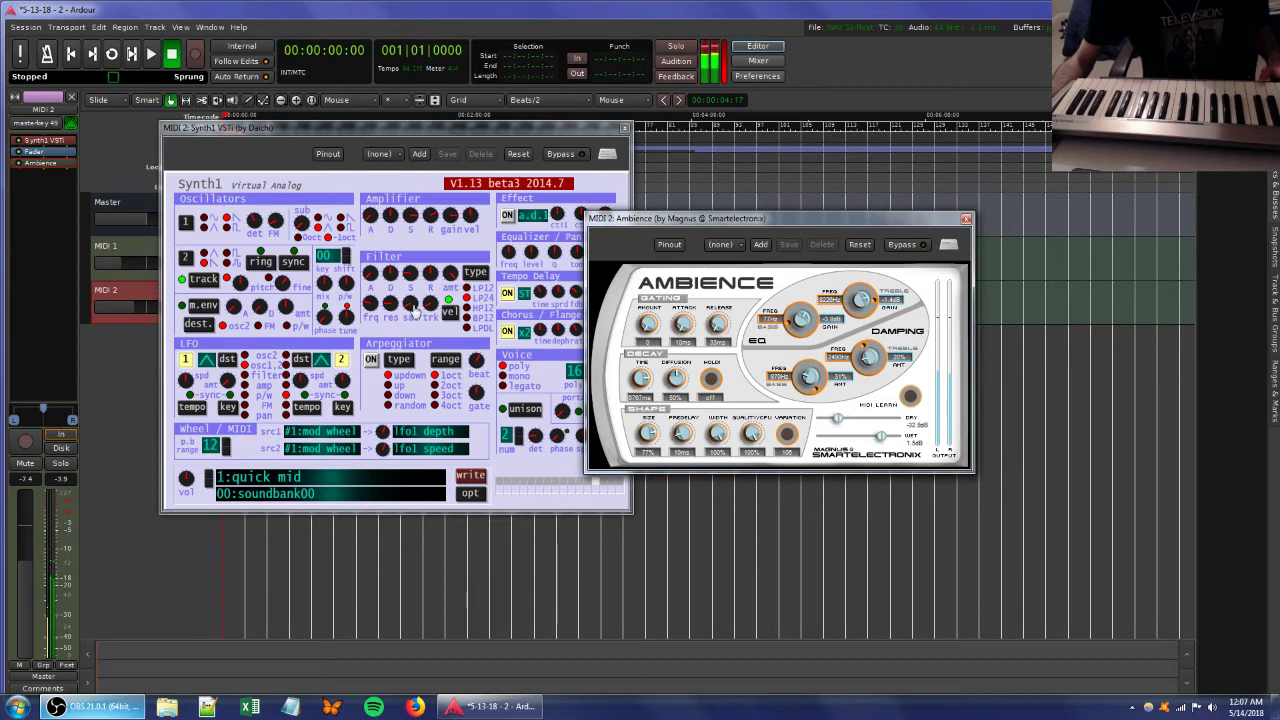
{"action": "left_click", "coordinate": [413, 306]}
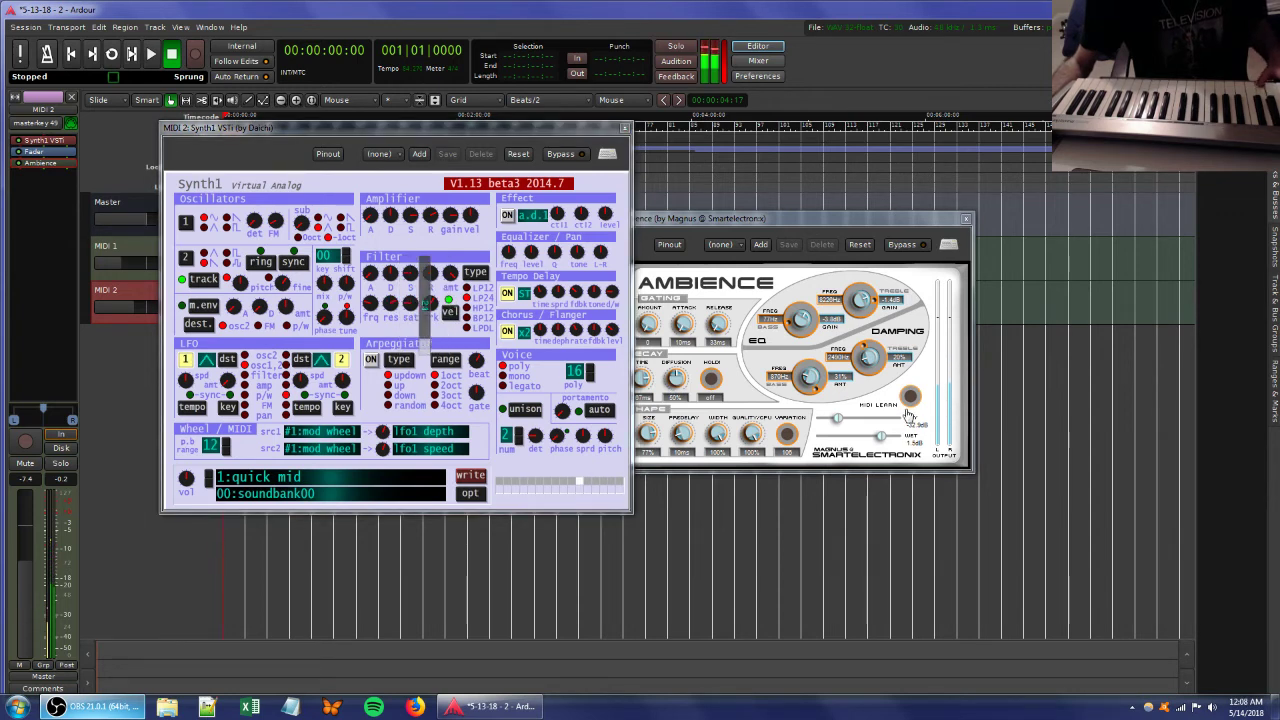
{"action": "left_click_drag", "start_coordinate": [837, 419], "coordinate": [858, 440]}
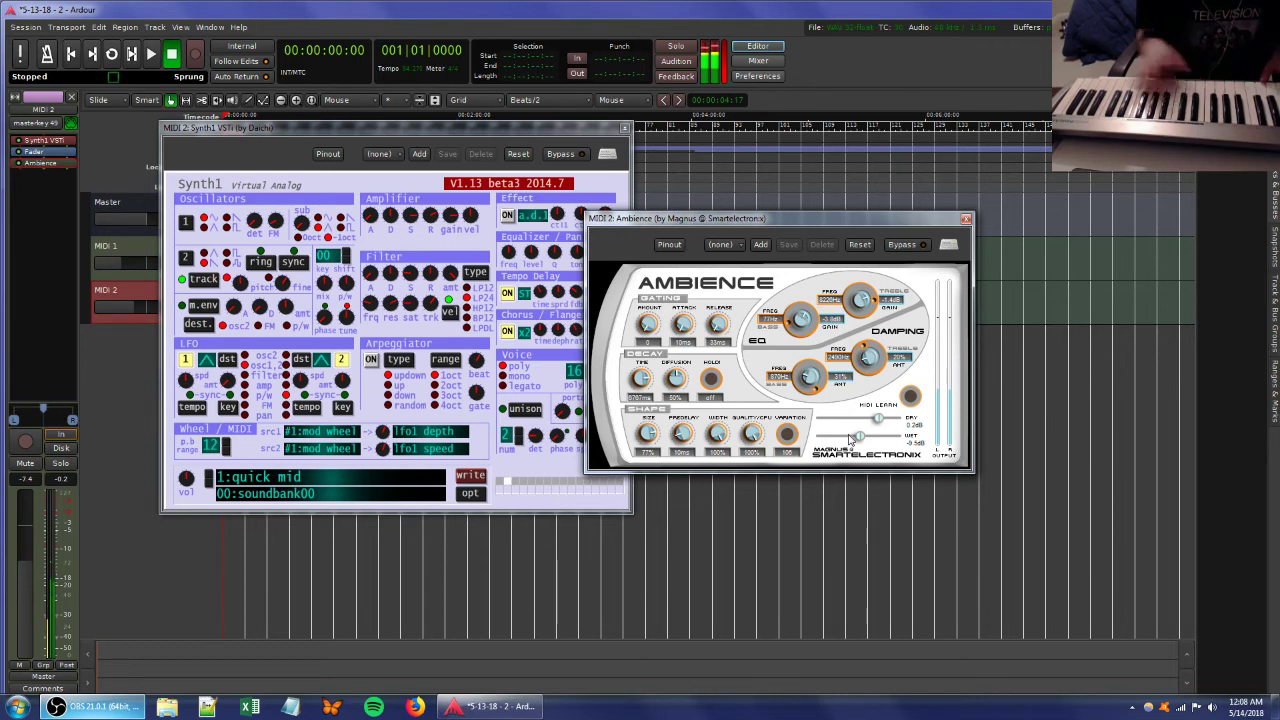
Adjust filter resonance and key tracking in MIDI 2's Synth1 and raise its Ambience reverb's wet level to 0.2 dB.
{"action": "left_click", "coordinate": [385, 310]}
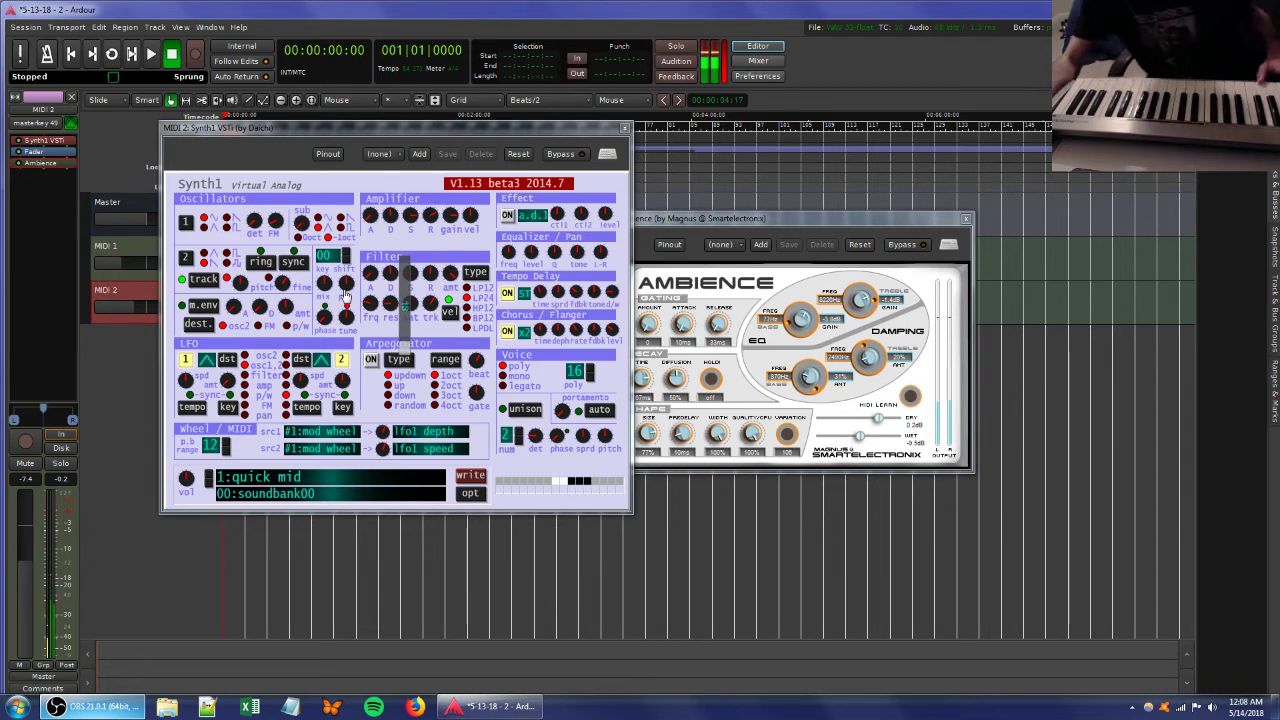
{"action": "mouse_move", "coordinate": [389, 306]}
{"action": "left_mouse_down"}
{"action": "mouse_move", "coordinate": [389, 338]}
{"action": "mouse_move", "coordinate": [390, 317]}
{"action": "left_mouse_up"}
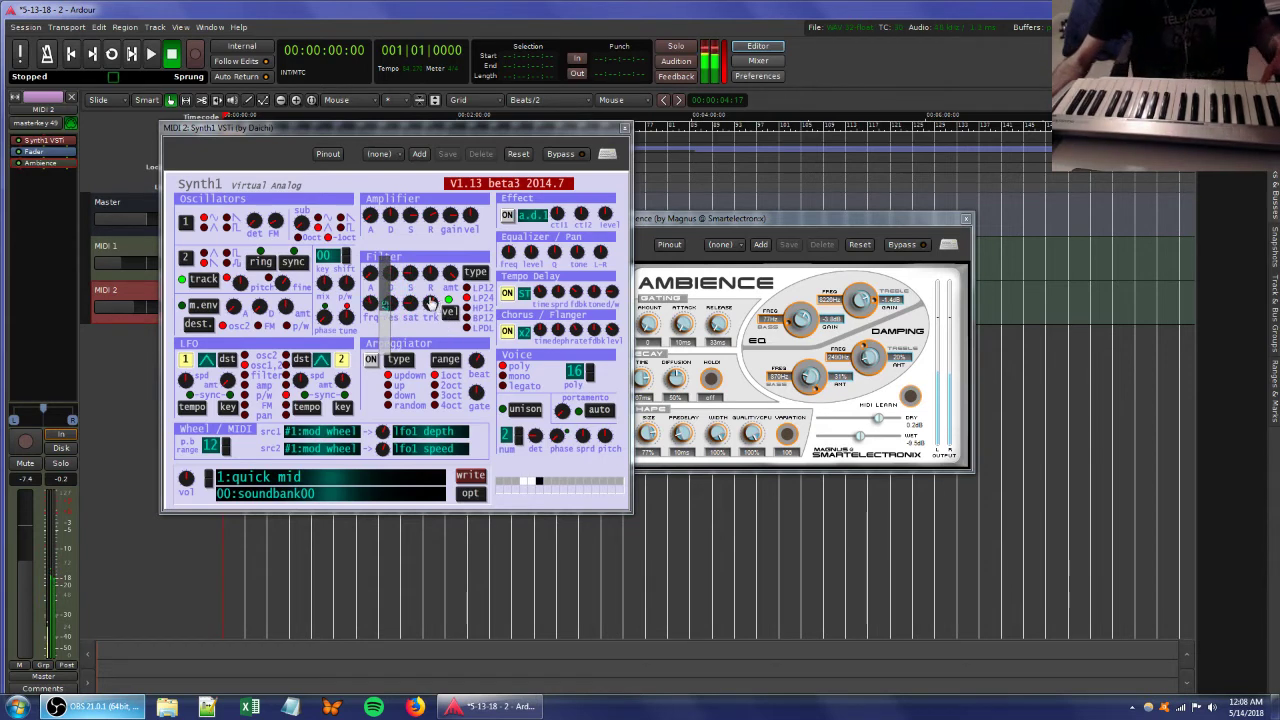
{"action": "mouse_move", "coordinate": [430, 303]}
{"action": "left_mouse_down"}
{"action": "mouse_move", "coordinate": [428, 332]}
{"action": "mouse_move", "coordinate": [424, 308]}
{"action": "left_mouse_up"}
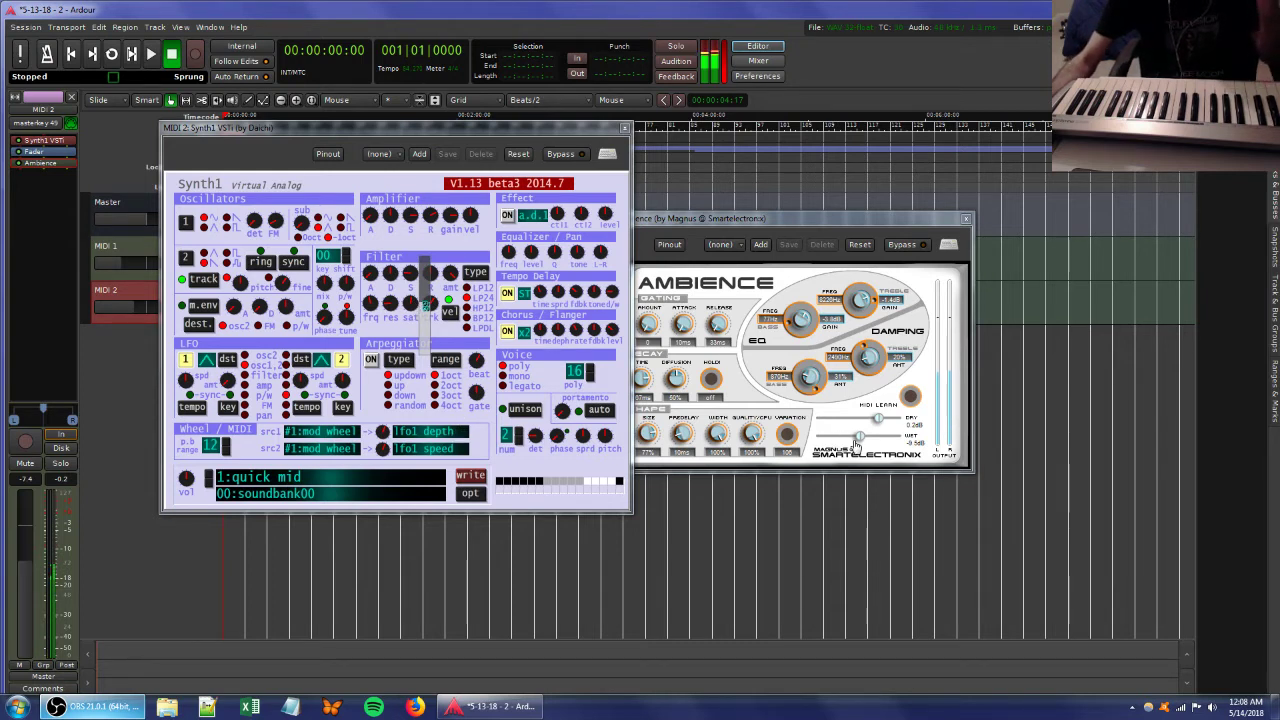
{"action": "left_click_drag", "start_coordinate": [859, 438], "coordinate": [878, 439]}
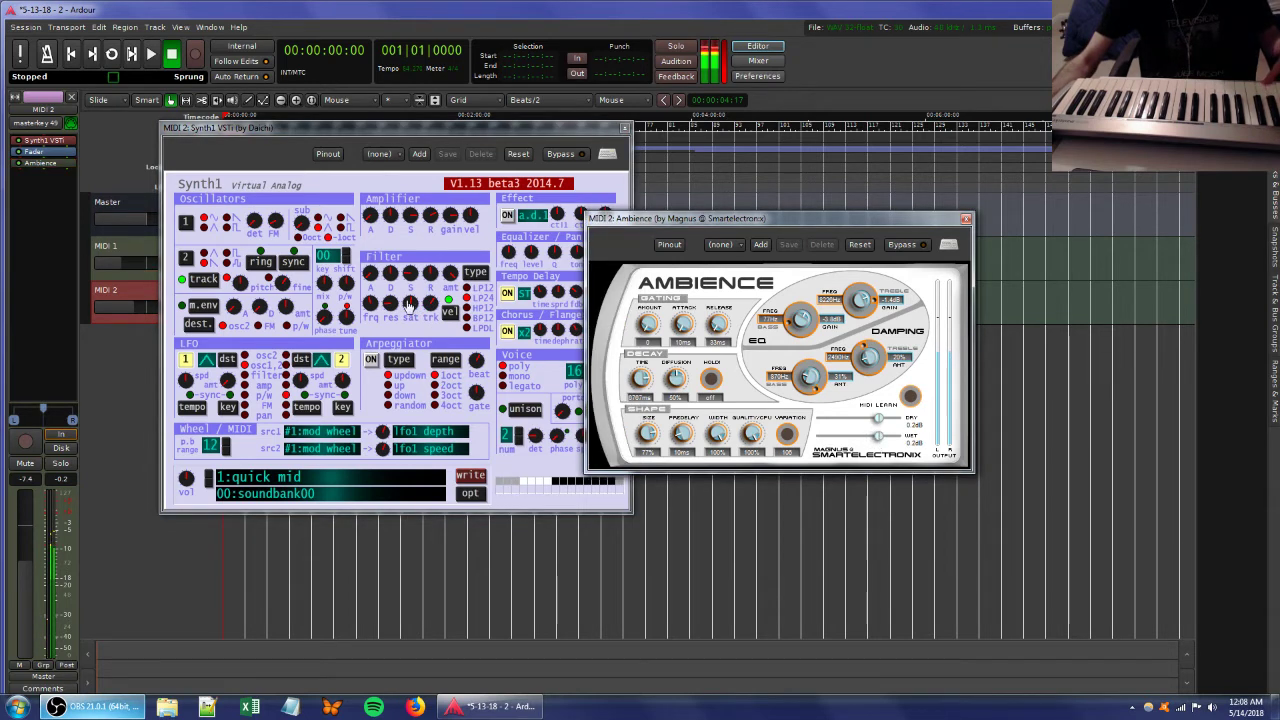
Adjust filter key tracking, sub oscillator level and oscillator 1 waveform in MIDI 2's Synth1, and set its Ambience dry level to -18.5 dB.
{"action": "mouse_move", "coordinate": [408, 306]}
{"action": "left_mouse_down"}
{"action": "mouse_move", "coordinate": [405, 327]}
{"action": "mouse_move", "coordinate": [402, 290]}
{"action": "mouse_move", "coordinate": [388, 309]}
{"action": "mouse_move", "coordinate": [389, 297]}
{"action": "mouse_move", "coordinate": [386, 319]}
{"action": "mouse_move", "coordinate": [429, 307]}
{"action": "left_mouse_up"}
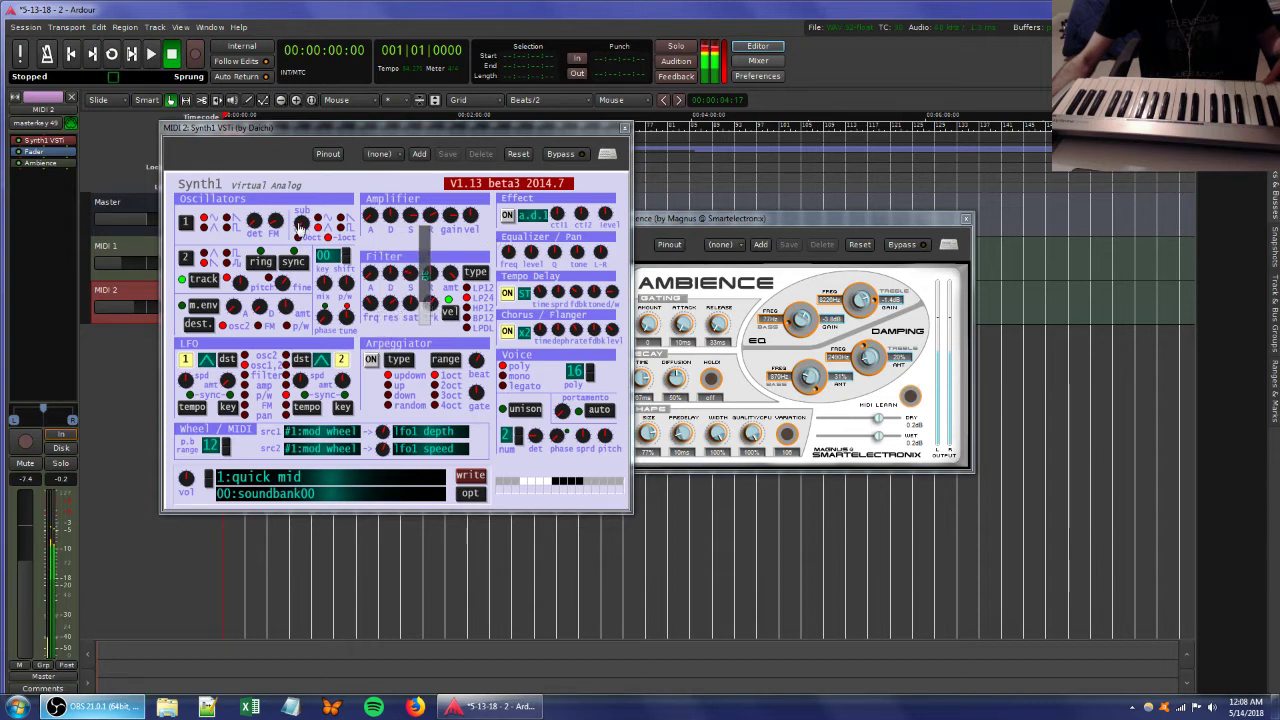
{"action": "mouse_move", "coordinate": [293, 225]}
{"action": "left_mouse_down"}
{"action": "mouse_move", "coordinate": [292, 252]}
{"action": "mouse_move", "coordinate": [288, 219]}
{"action": "left_mouse_up"}
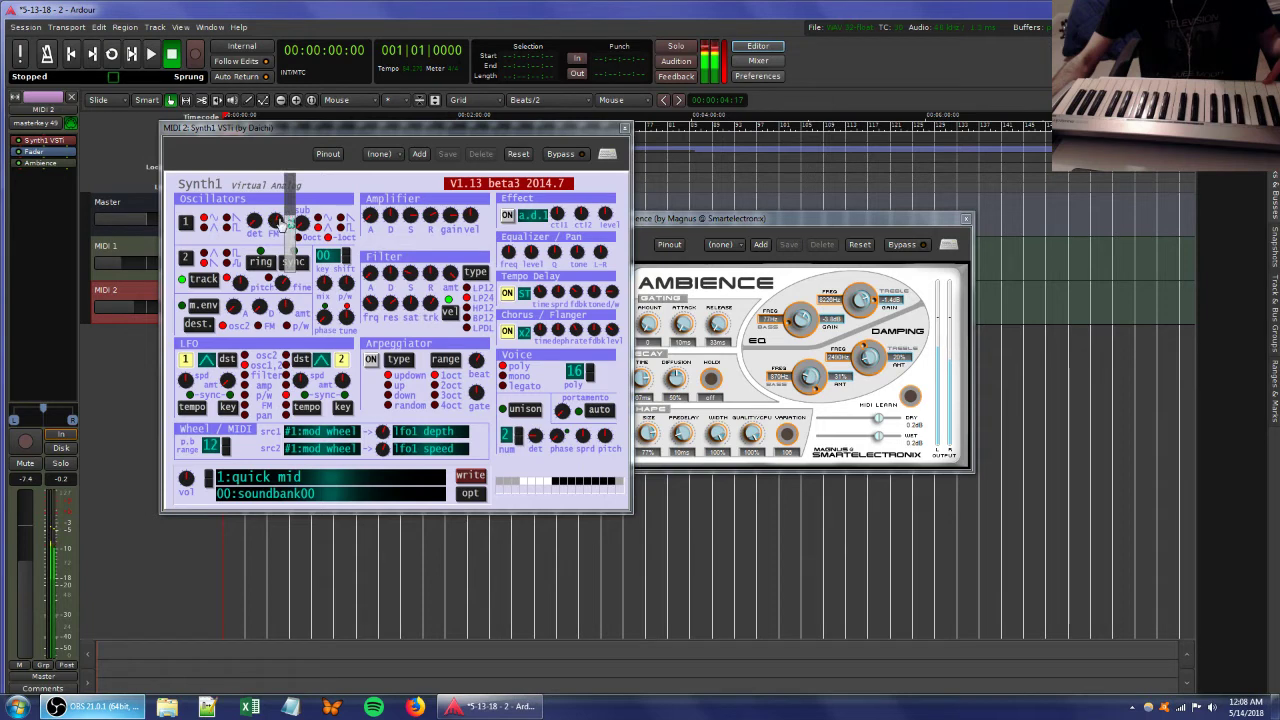
{"action": "left_click", "coordinate": [226, 218]}
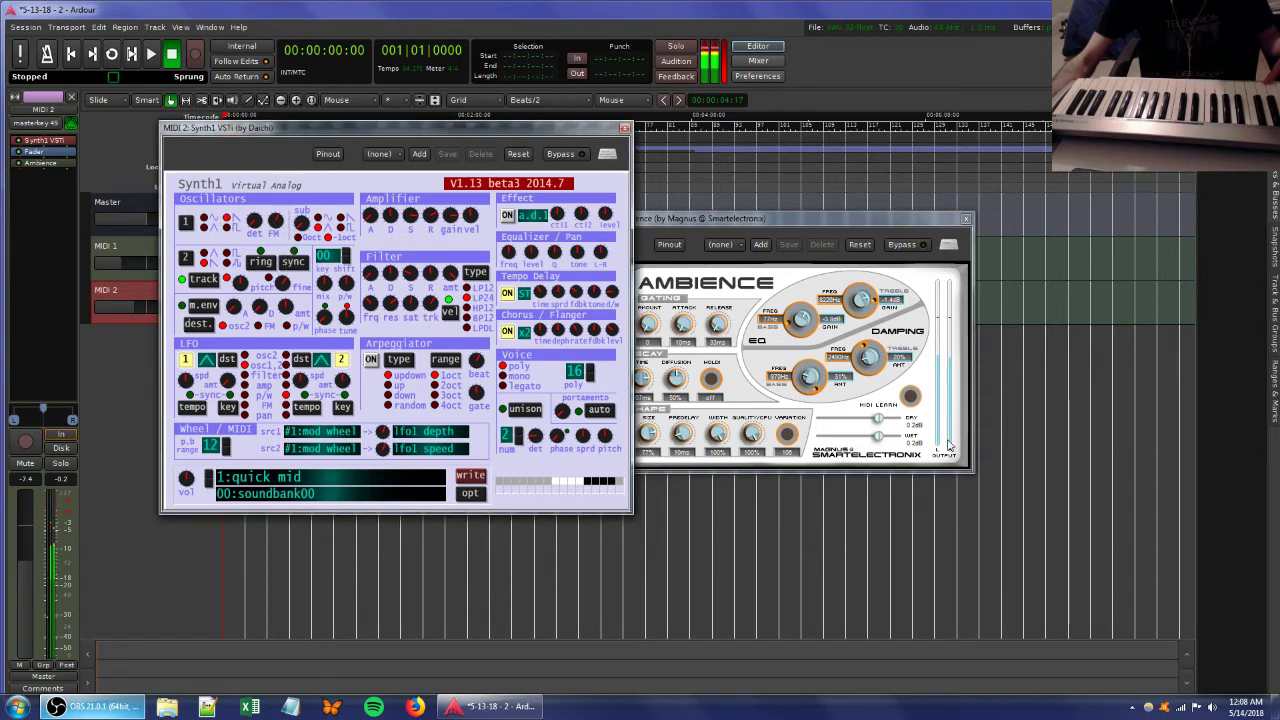
{"action": "left_click_drag", "start_coordinate": [878, 419], "coordinate": [847, 422]}
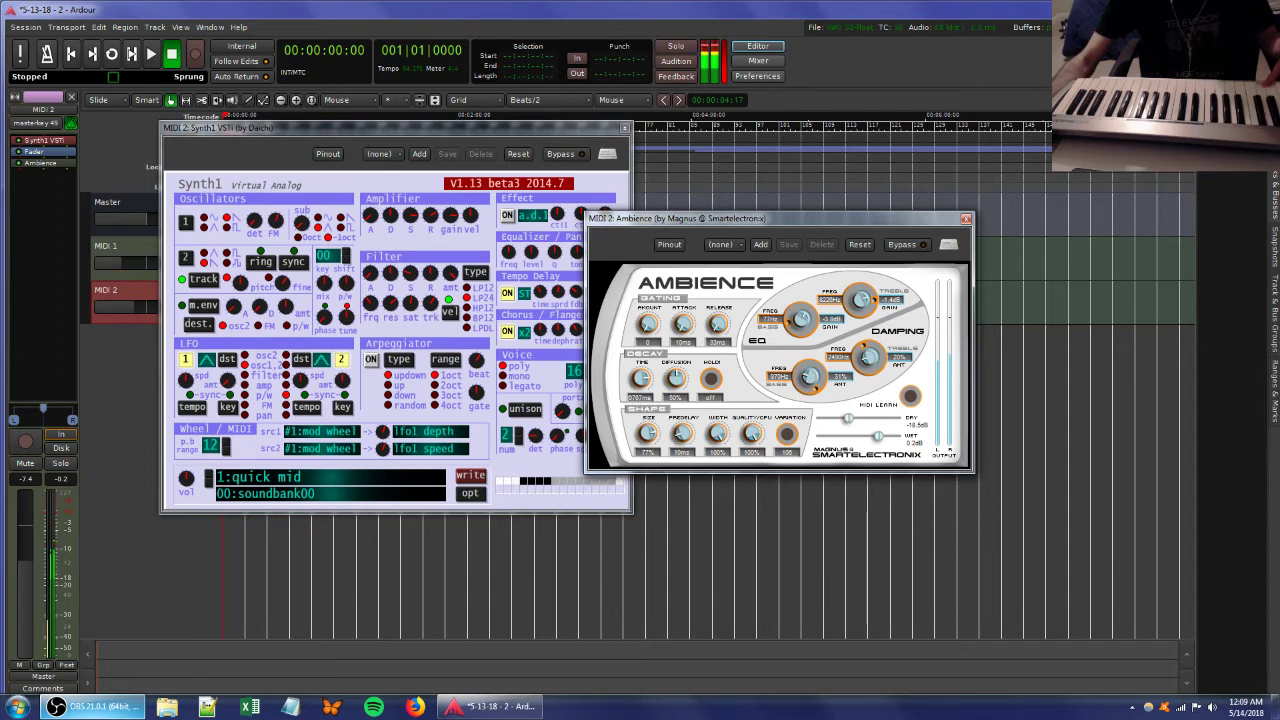
Adjust oscillator FM in MIDI 1's Synth1 and raise the wet level of that track's Ambience reverb.
{"action": "left_click", "coordinate": [124, 256]}
{"action": "double_click", "coordinate": [56, 143]}
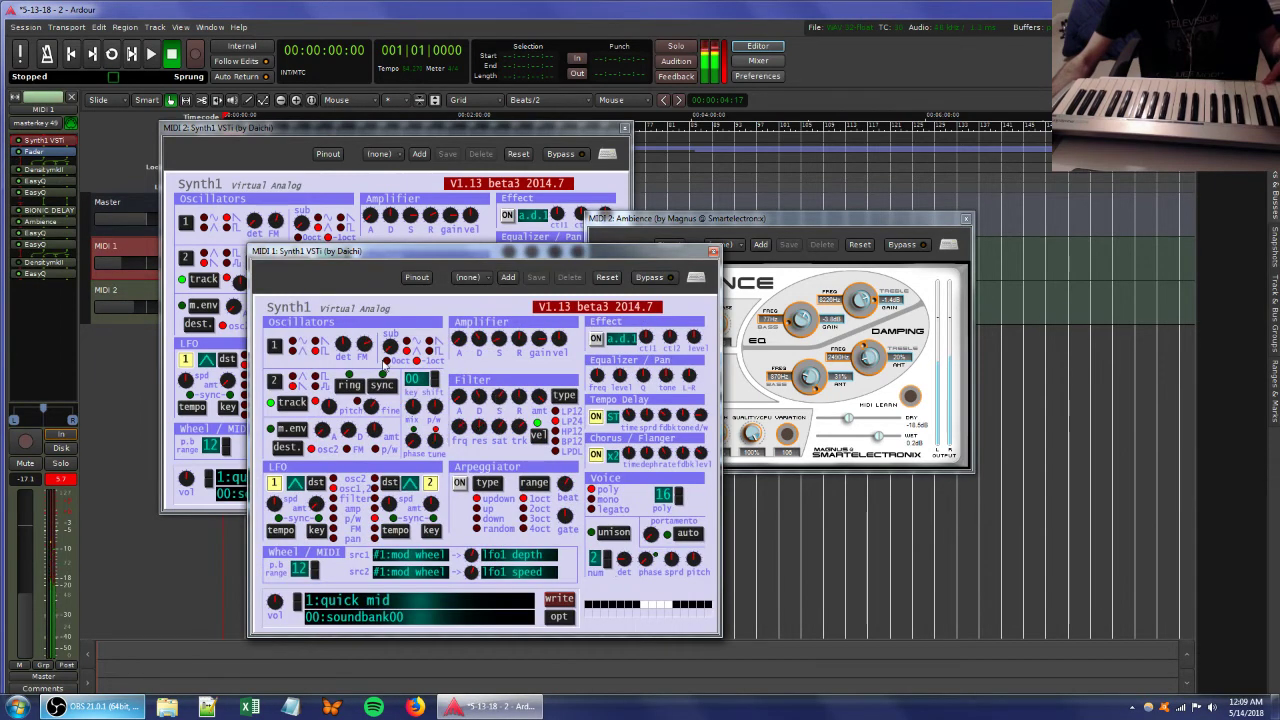
{"action": "left_click", "coordinate": [339, 350]}
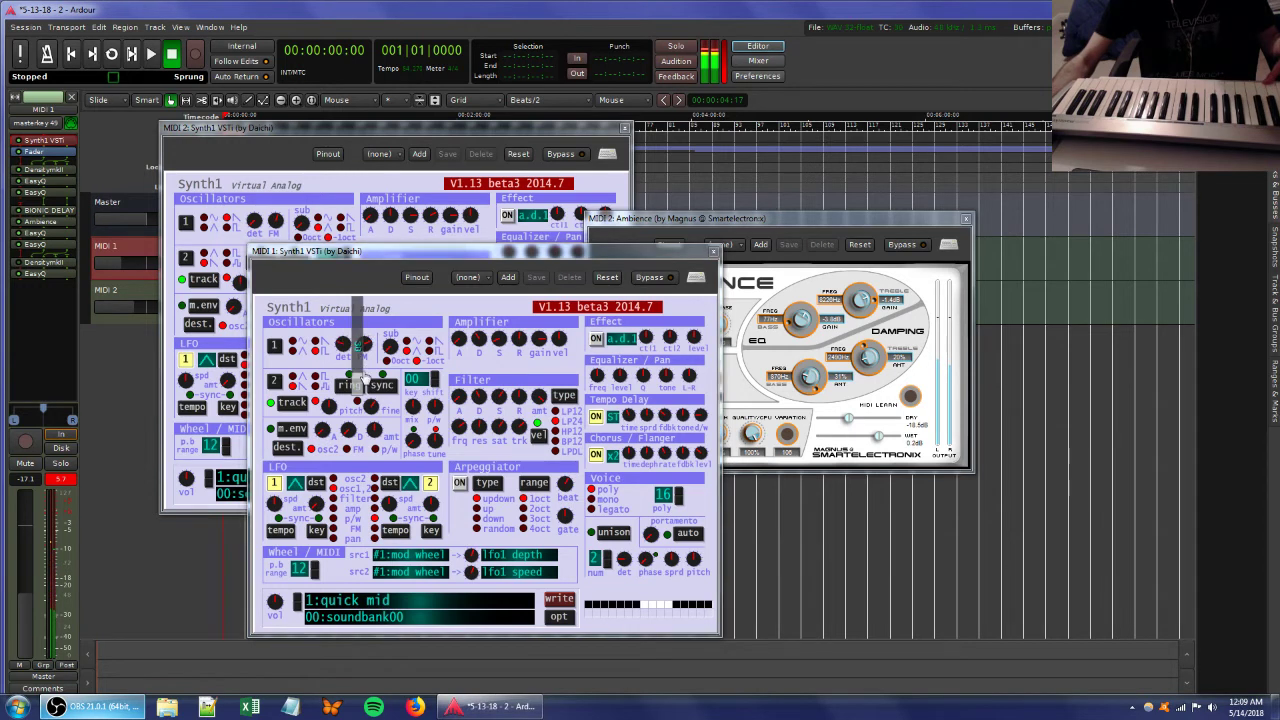
{"action": "double_click", "coordinate": [38, 222]}
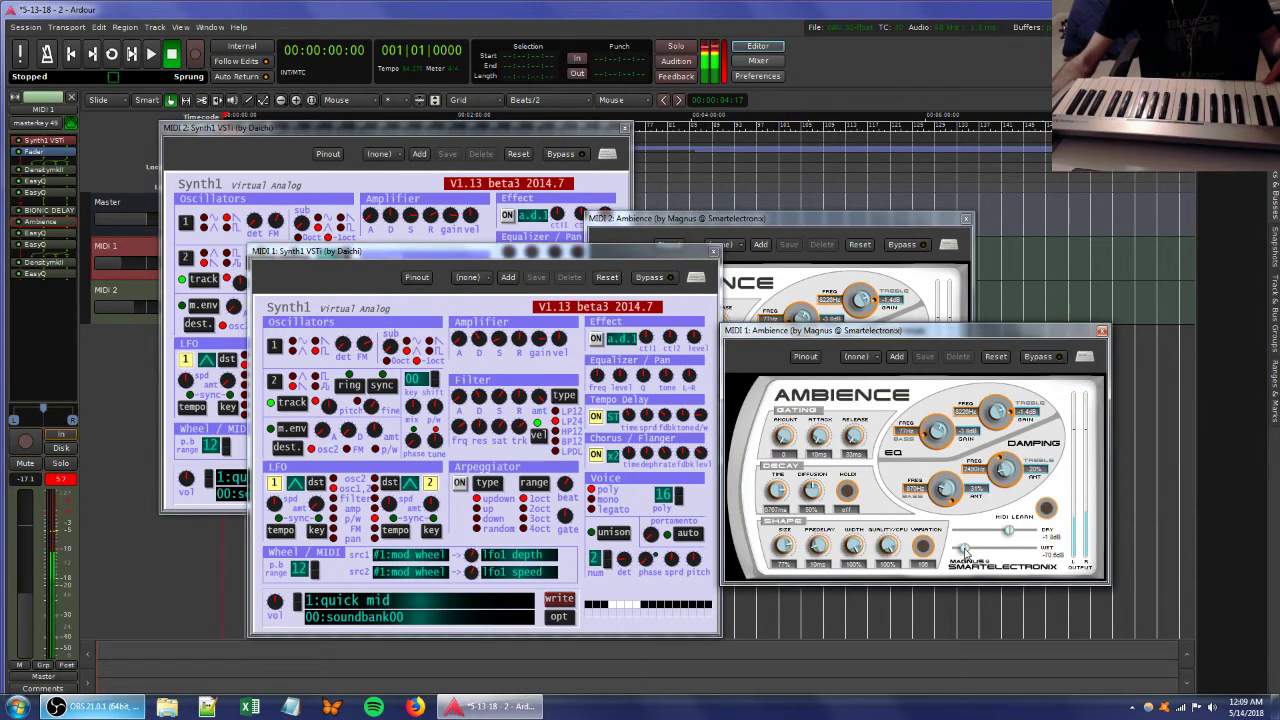
{"action": "left_click_drag", "start_coordinate": [965, 550], "coordinate": [998, 550]}
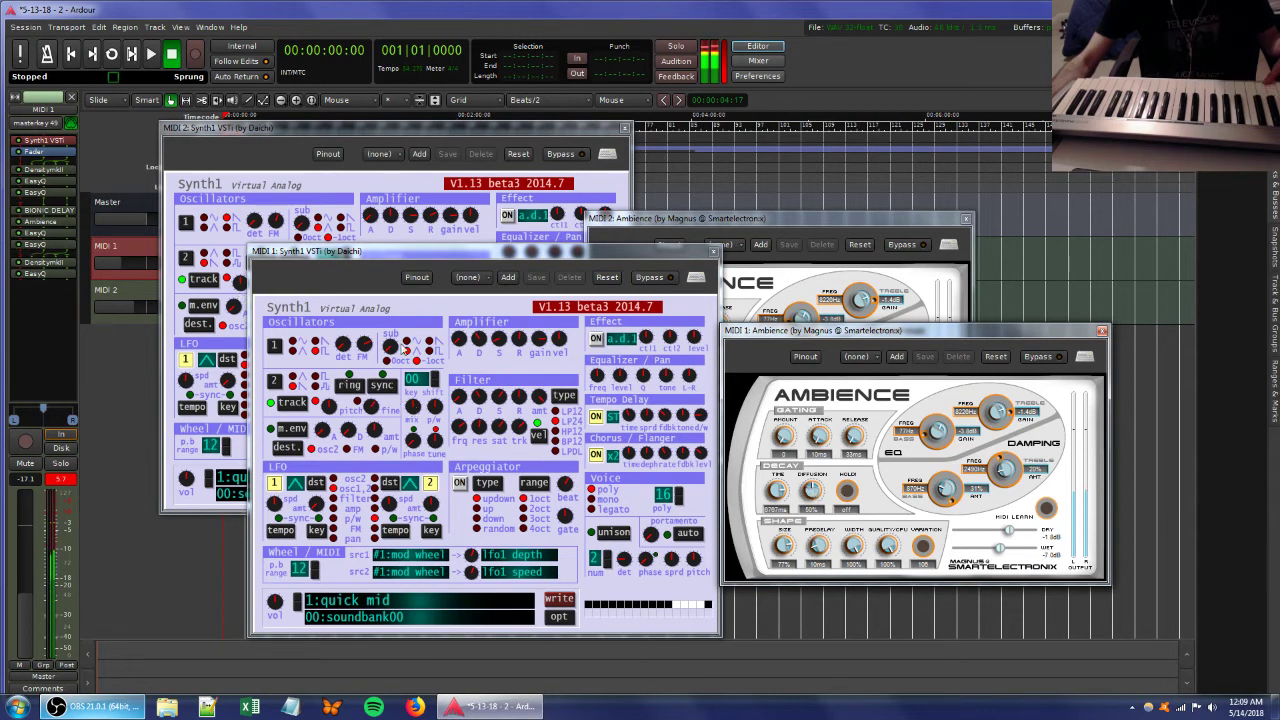
Adjust amplifier gain in the MIDI 1 and MIDI 2 Synth1 instances and release in MIDI 1's, closing MIDI 1's plugin windows.
{"action": "left_click_drag", "start_coordinate": [538, 340], "coordinate": [538, 327]}
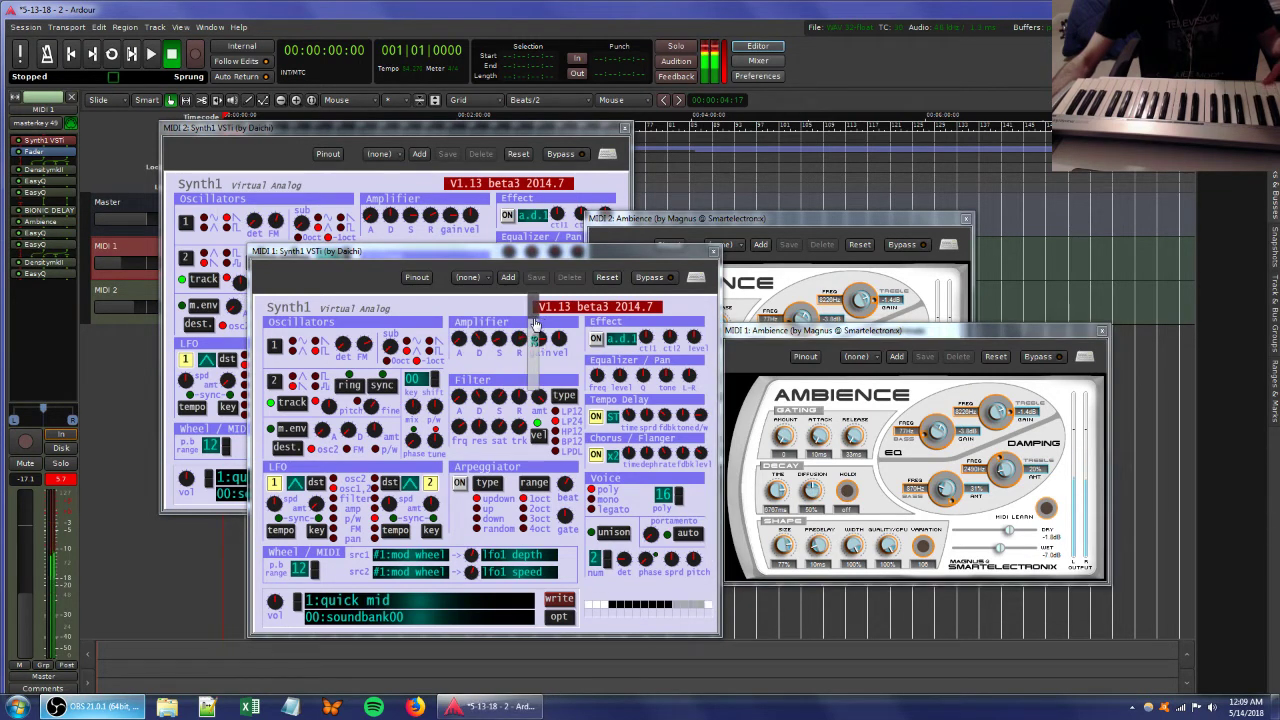
{"action": "left_click", "coordinate": [446, 203]}
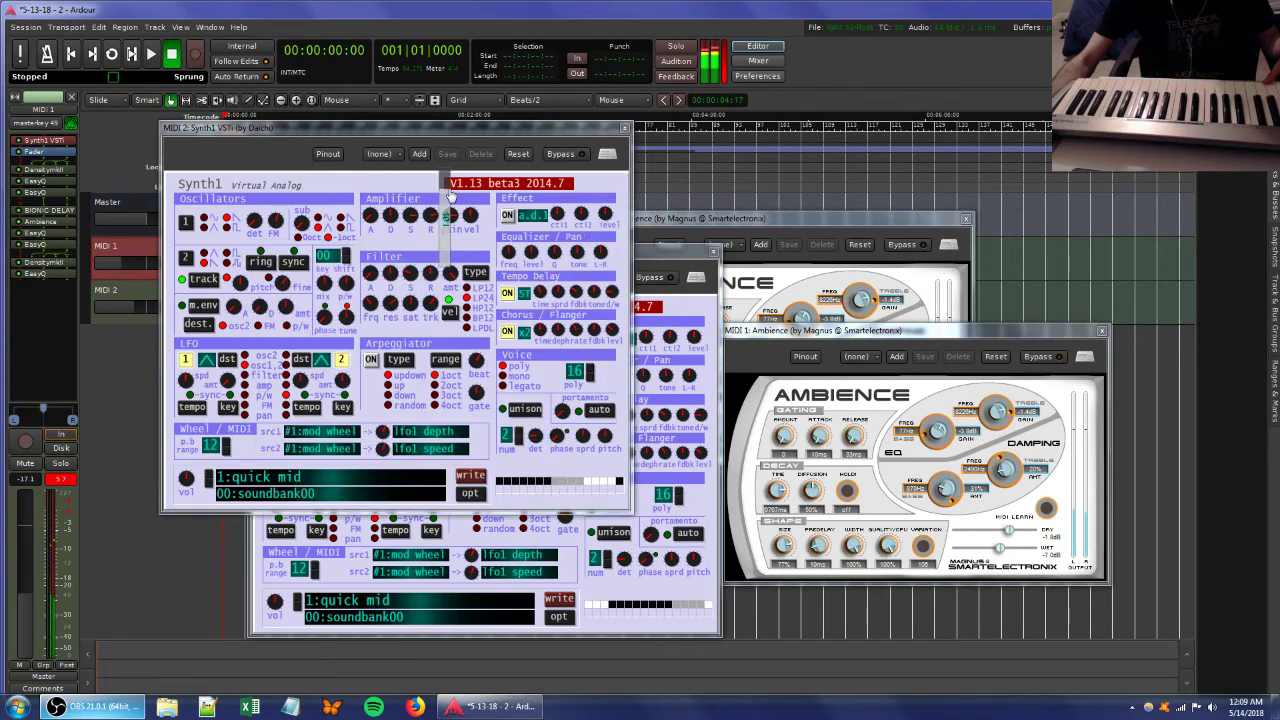
{"action": "left_click", "coordinate": [635, 255]}
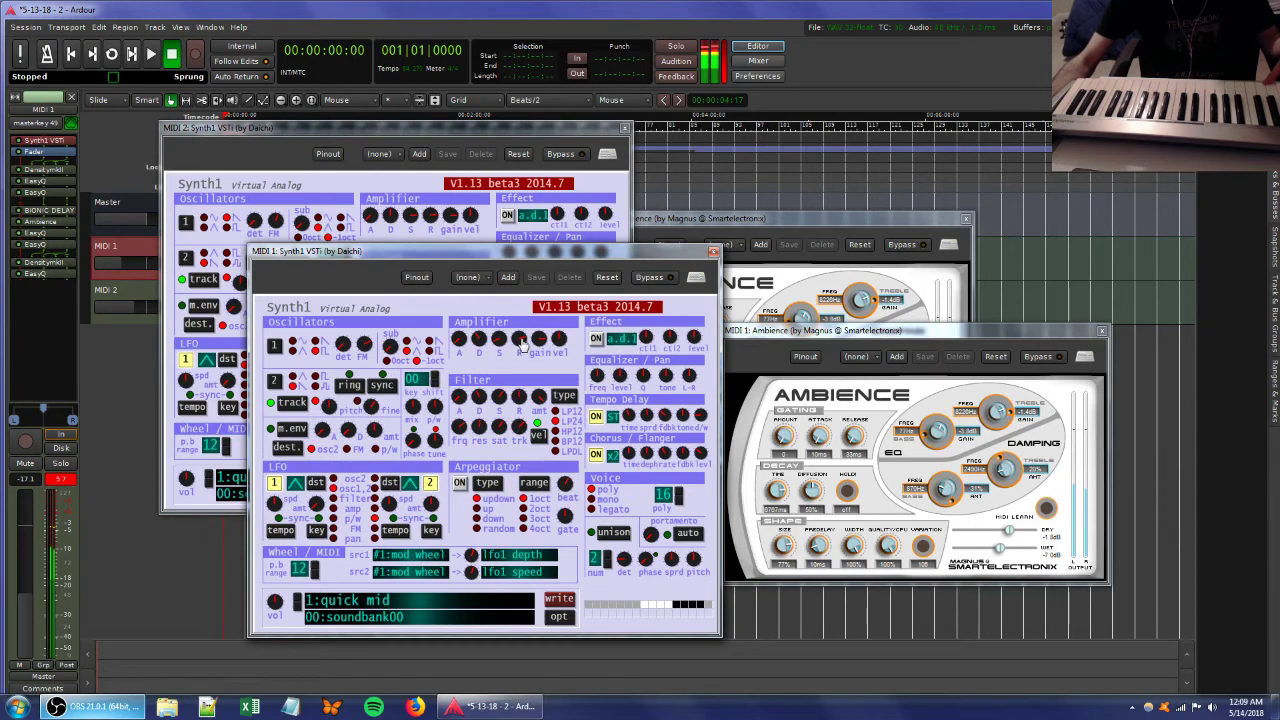
{"action": "left_click_drag", "start_coordinate": [519, 340], "coordinate": [515, 399]}
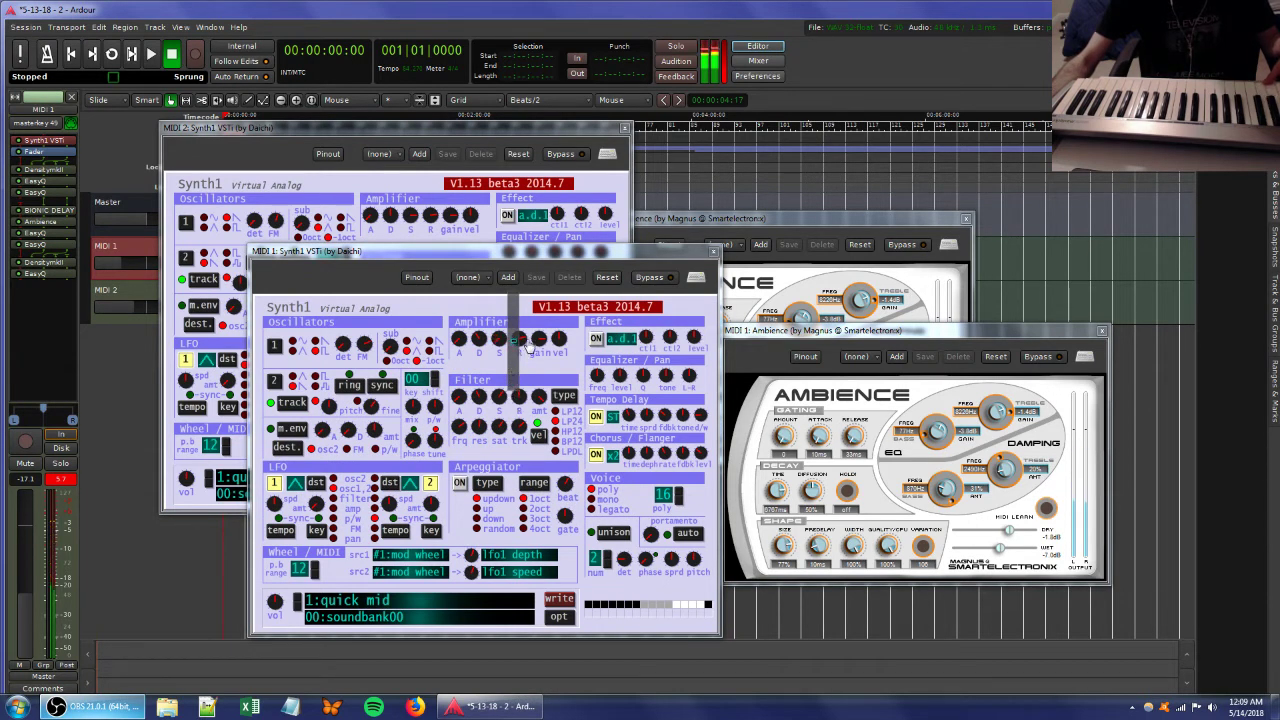
{"action": "left_click", "coordinate": [713, 253]}
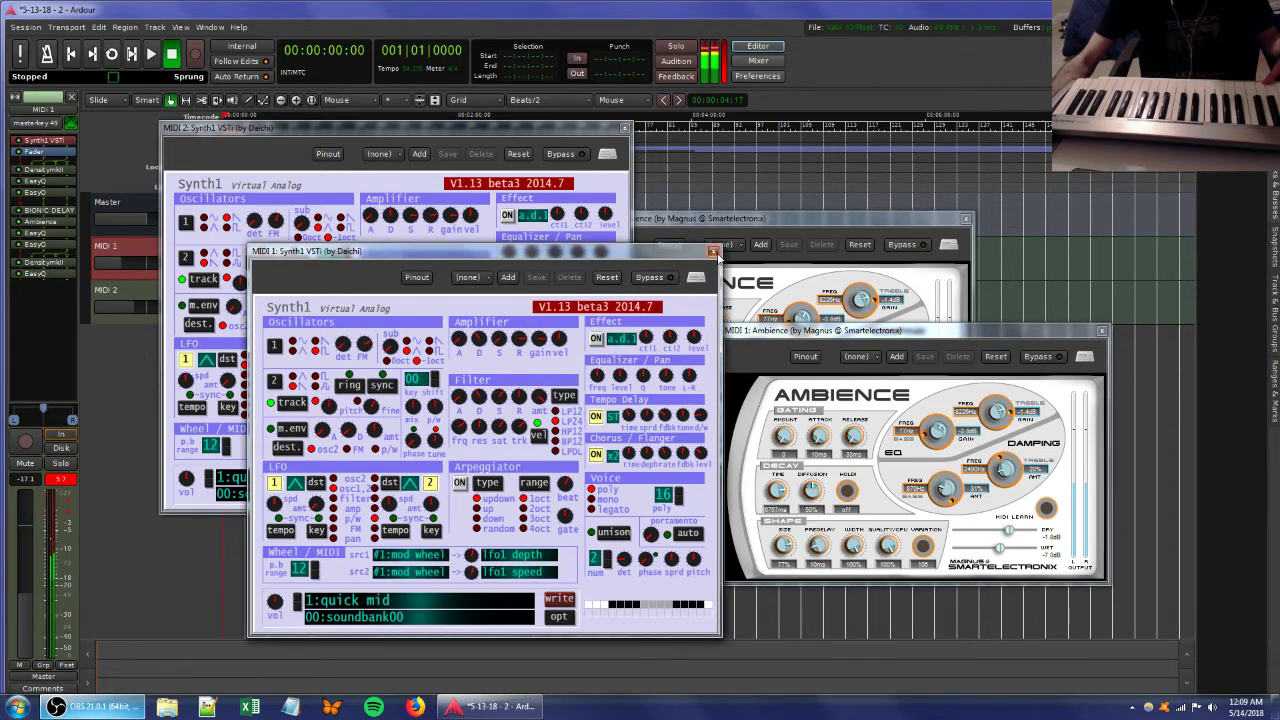
{"action": "left_click", "coordinate": [712, 251]}
{"action": "left_click", "coordinate": [1101, 330]}
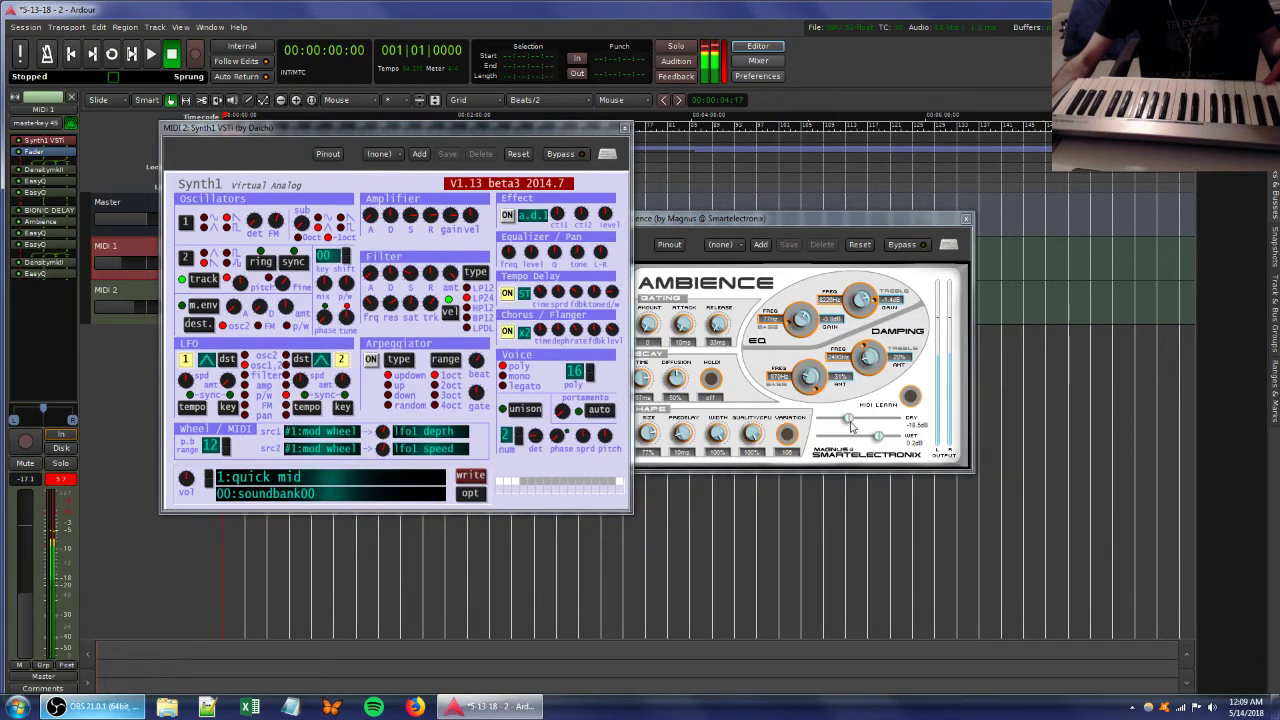
Set MIDI 2's Ambience reverb to -34.2 dB dry and 3.3 dB wet, and the track fader to -7.2 dB.
{"action": "left_click_drag", "start_coordinate": [850, 420], "coordinate": [838, 420]}
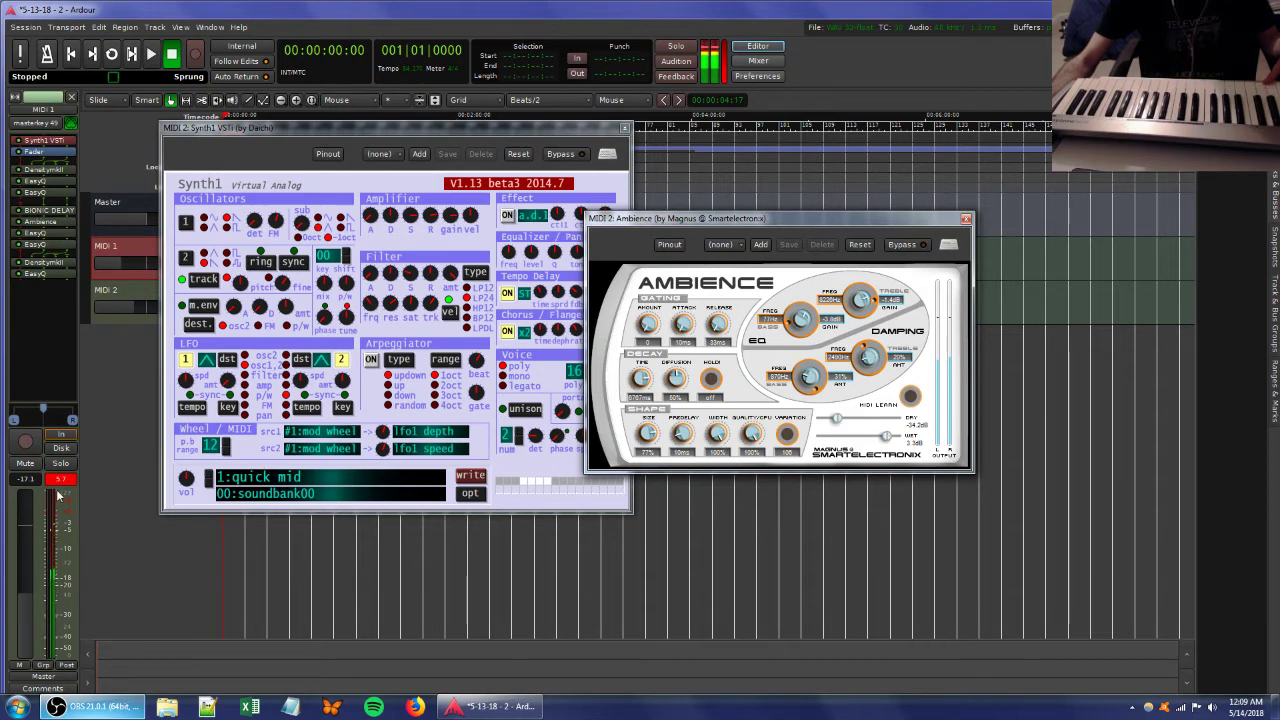
{"action": "left_click", "coordinate": [115, 289]}
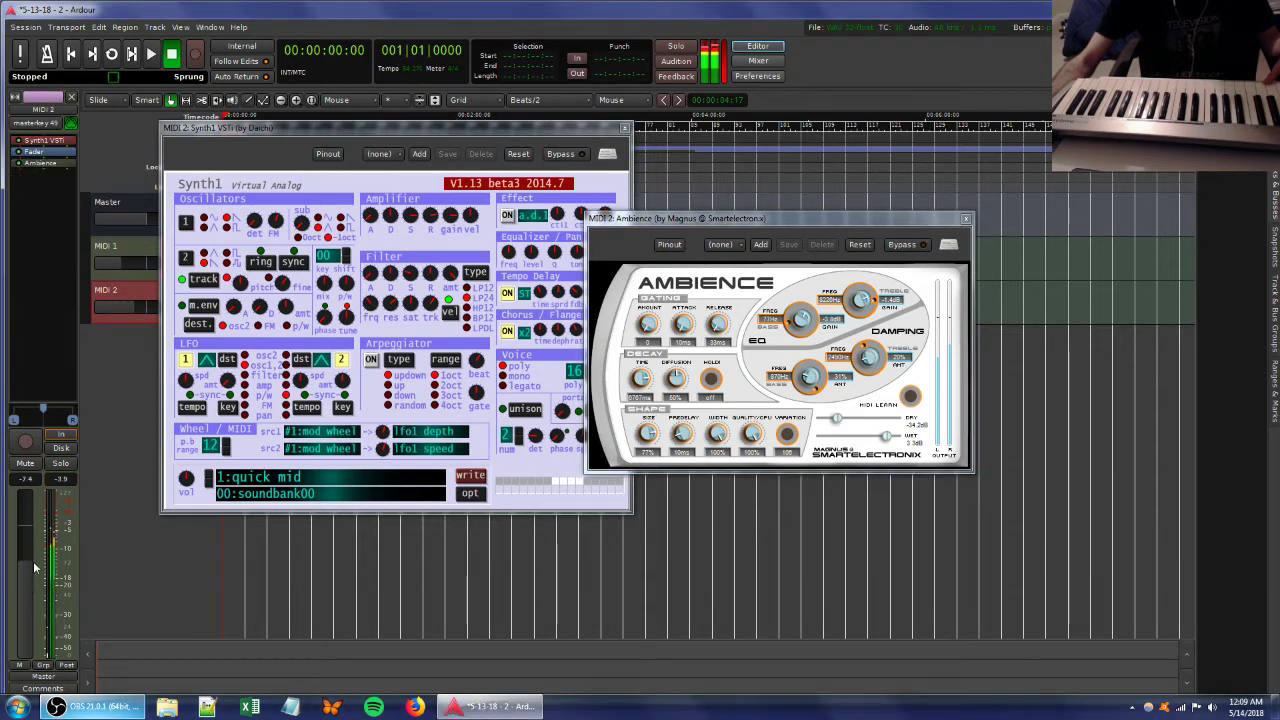
{"action": "left_click_drag", "start_coordinate": [24, 559], "coordinate": [24, 537]}
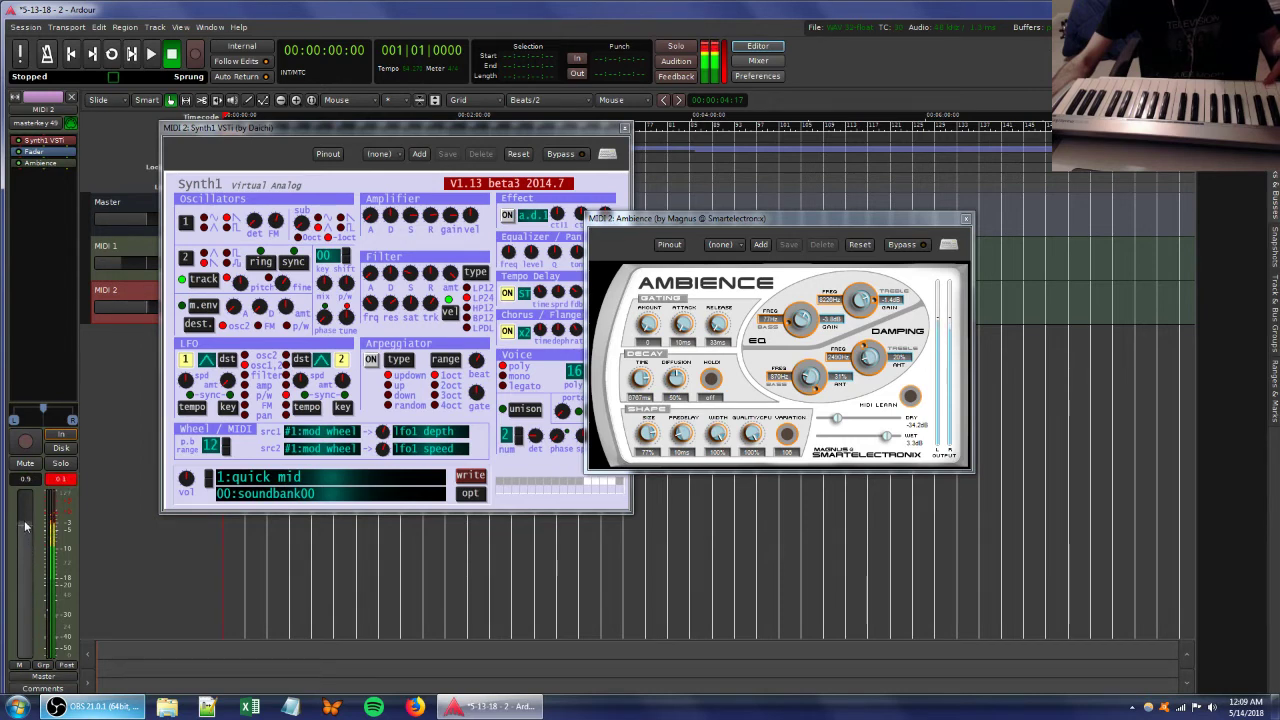
{"action": "scroll", "coordinate": [26, 530], "scroll_direction": "down", "scroll_amount": 7}
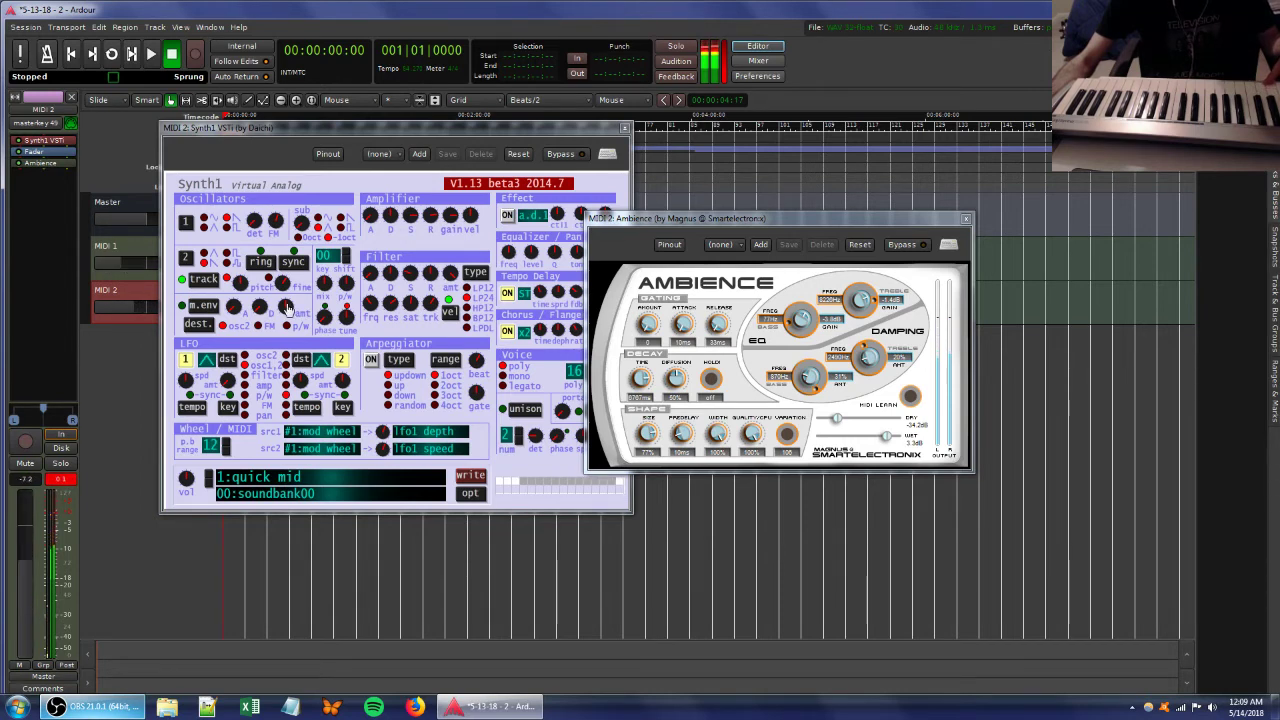
Adjust filter key tracking in MIDI 2's Synth1 and add one MIDI track with the Synth1 VSTi instrument.
{"action": "left_click", "coordinate": [389, 314]}
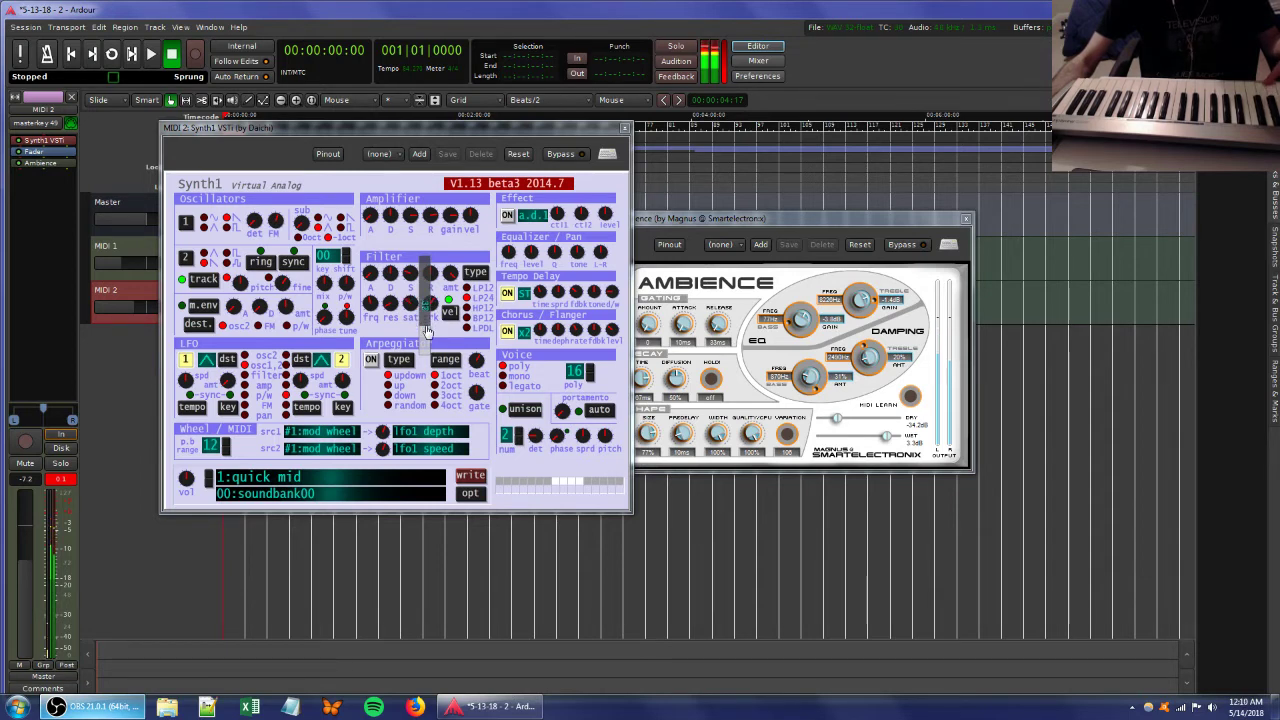
{"action": "double_click", "coordinate": [116, 344]}
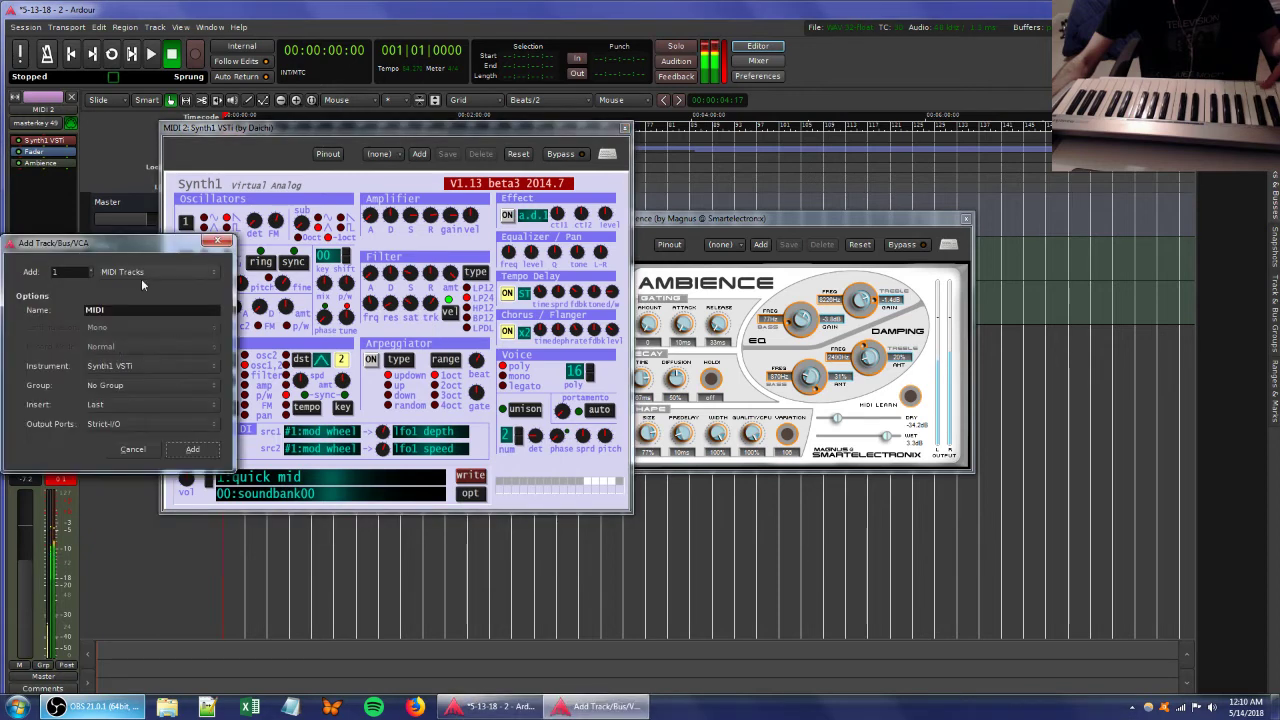
{"action": "left_click", "coordinate": [186, 449]}
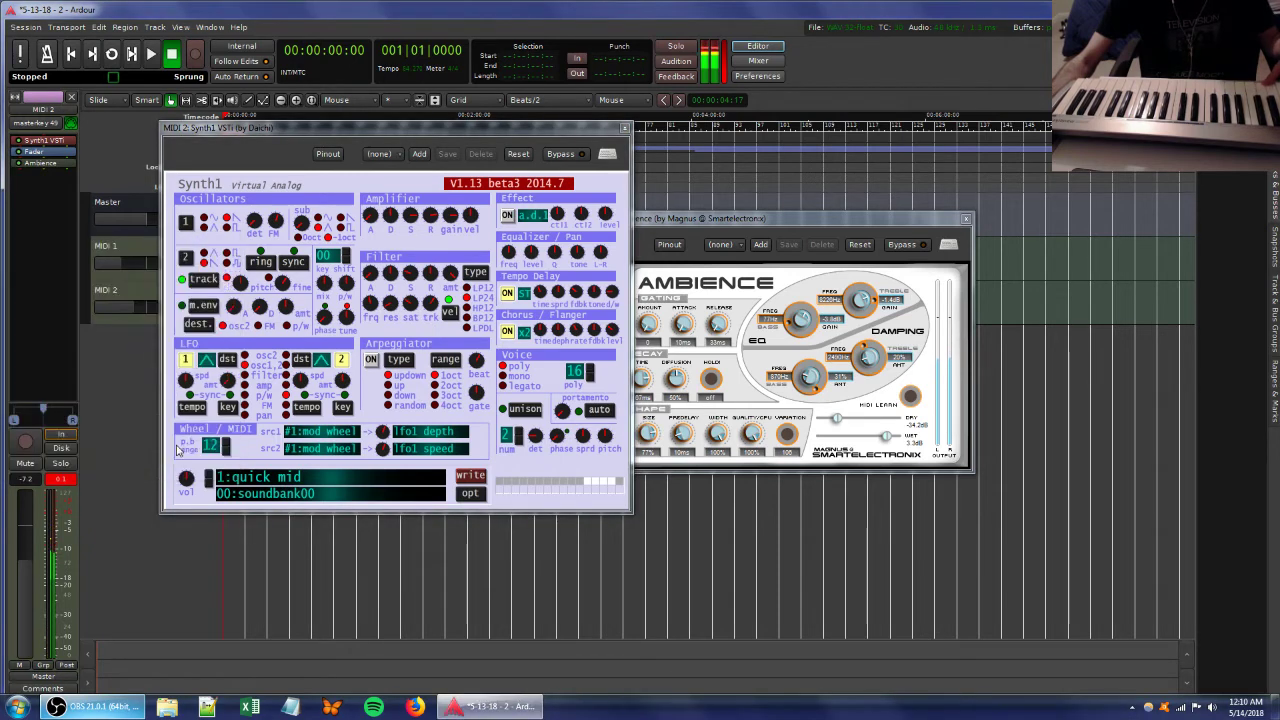
Open MIDI 3's Synth1 and shape its filter tracking, filter envelope release and amplifier sustain.
{"action": "double_click", "coordinate": [40, 140]}
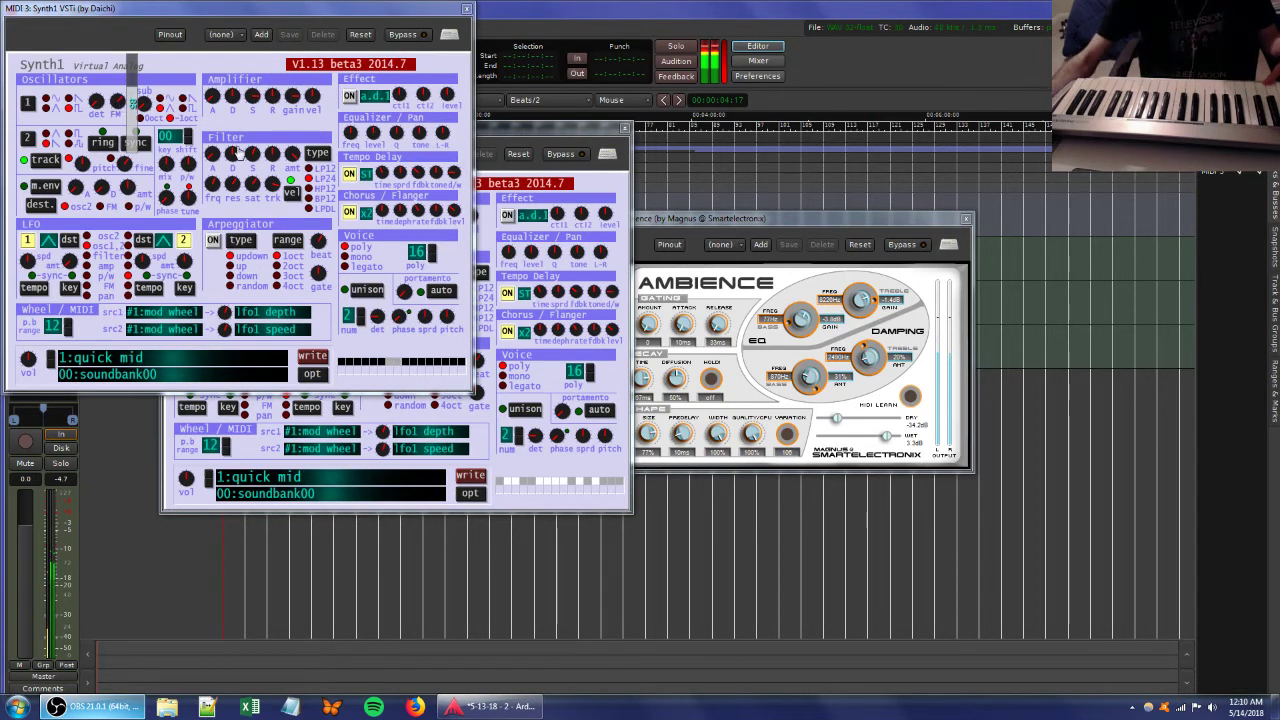
{"action": "left_click_drag", "start_coordinate": [251, 185], "coordinate": [262, 222]}
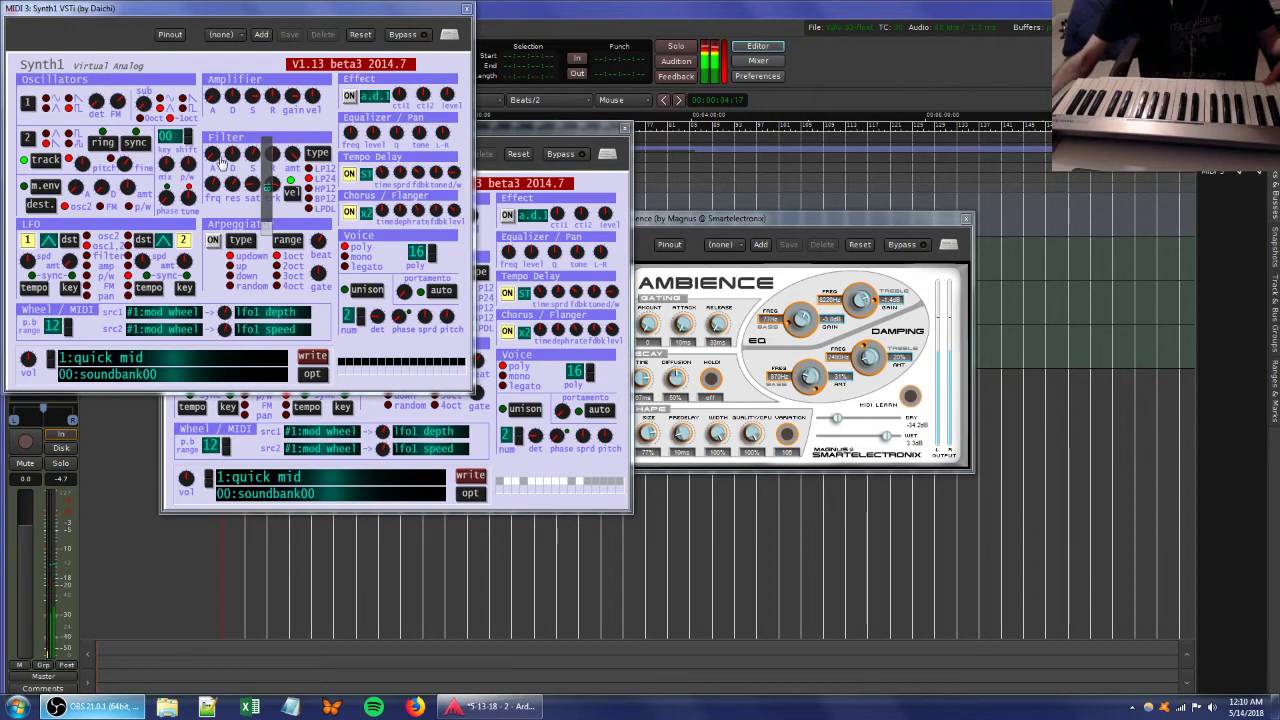
{"action": "left_click_drag", "start_coordinate": [233, 190], "coordinate": [271, 150]}
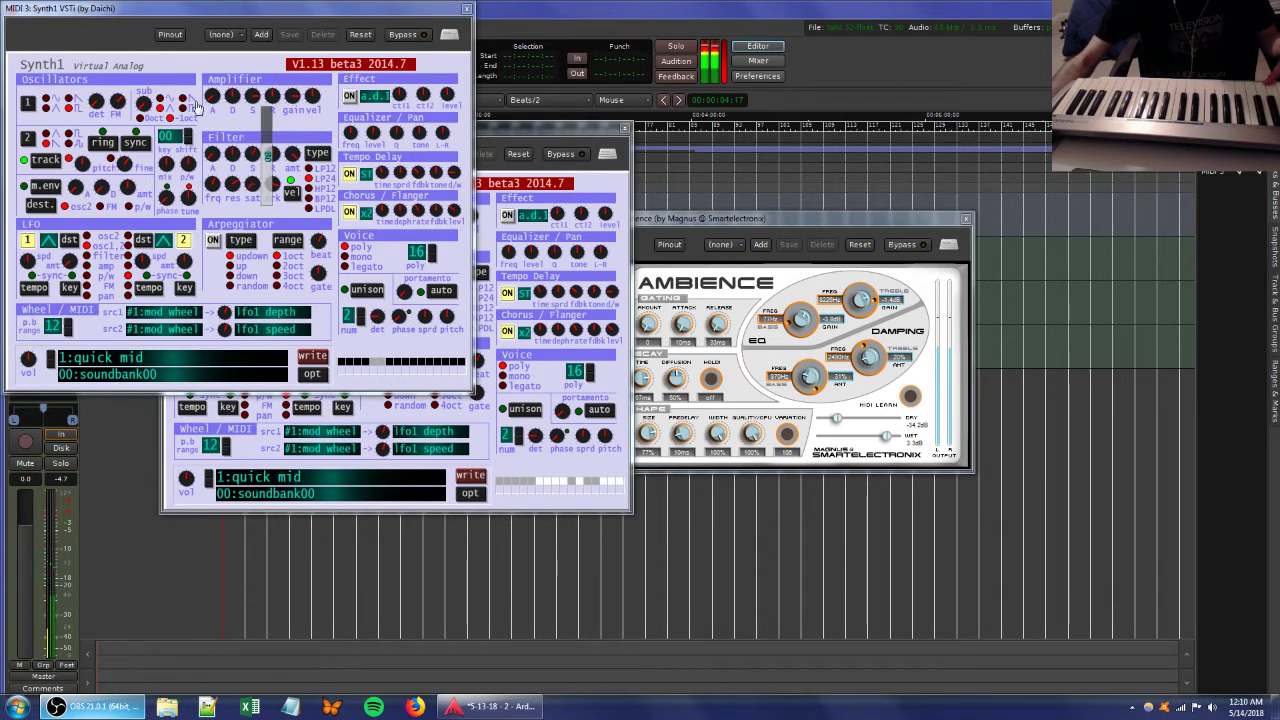
{"action": "mouse_move", "coordinate": [256, 94]}
{"action": "left_mouse_down"}
{"action": "mouse_move", "coordinate": [266, 68]}
{"action": "mouse_move", "coordinate": [267, 127]}
{"action": "mouse_move", "coordinate": [247, 115]}
{"action": "mouse_move", "coordinate": [265, 99]}
{"action": "mouse_move", "coordinate": [287, 160]}
{"action": "mouse_move", "coordinate": [270, 92]}
{"action": "mouse_move", "coordinate": [247, 114]}
{"action": "mouse_move", "coordinate": [246, 92]}
{"action": "left_mouse_up"}
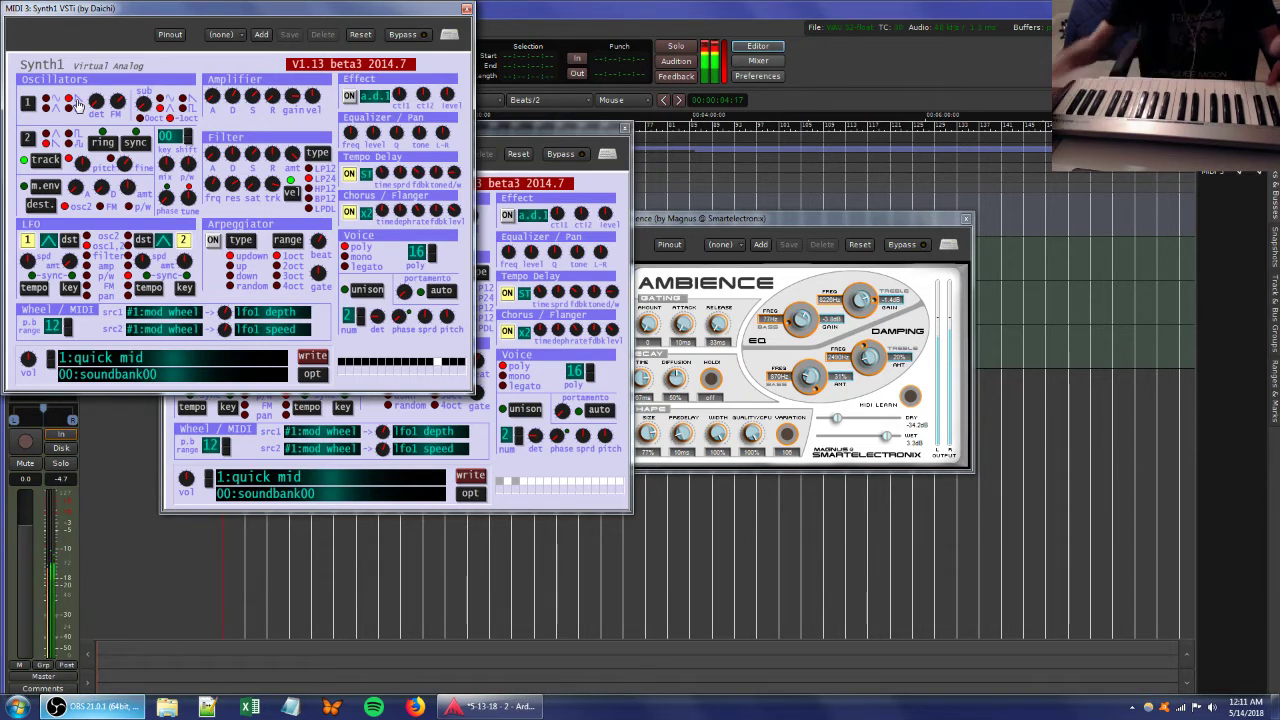
Move MIDI 3's Synth1 window clear of the mixer strip and insert the BIONIC DELAY plugin after the track's fader.
{"action": "left_click_drag", "start_coordinate": [278, 10], "coordinate": [493, 92]}
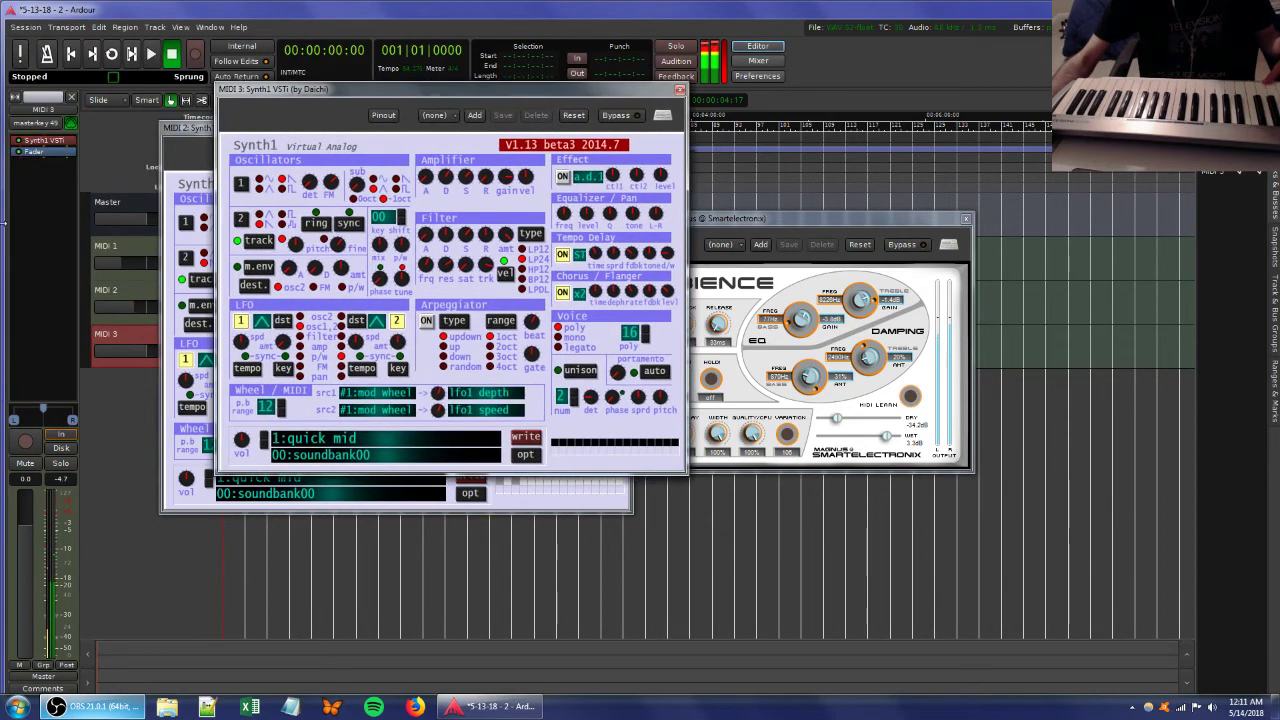
{"action": "right_click", "coordinate": [40, 195]}
{"action": "mouse_move", "coordinate": [92, 202]}
{"action": "mouse_move", "coordinate": [205, 201]}
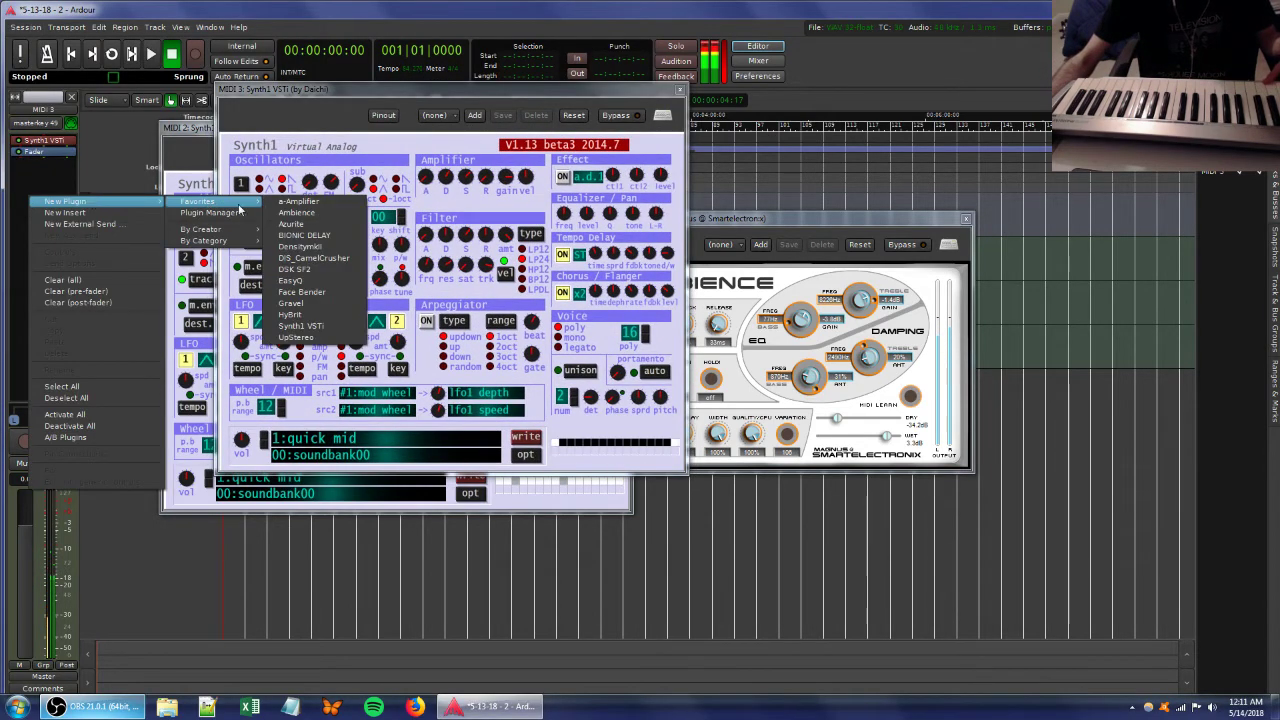
{"action": "left_click", "coordinate": [300, 232]}
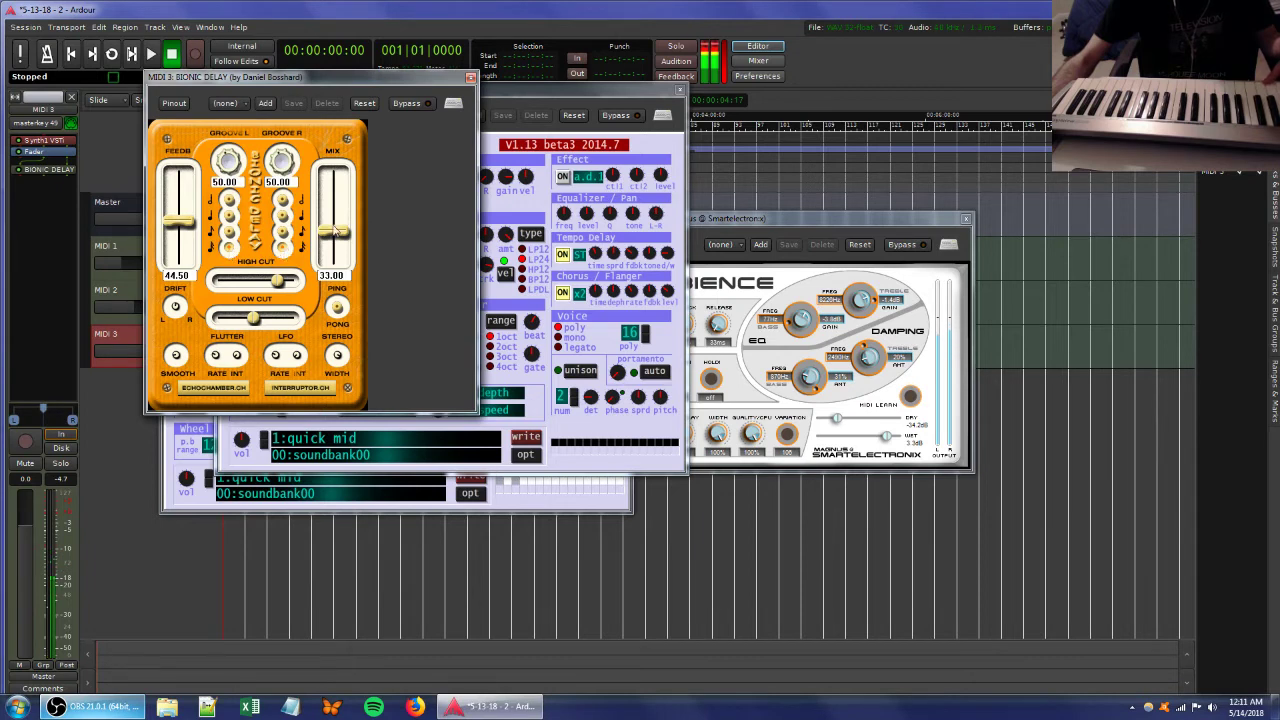
Set MIDI 3's BIONIC DELAY to 60 feedback, 75 for both grooves and 75 mix.
{"action": "left_click_drag", "start_coordinate": [336, 230], "coordinate": [336, 210]}
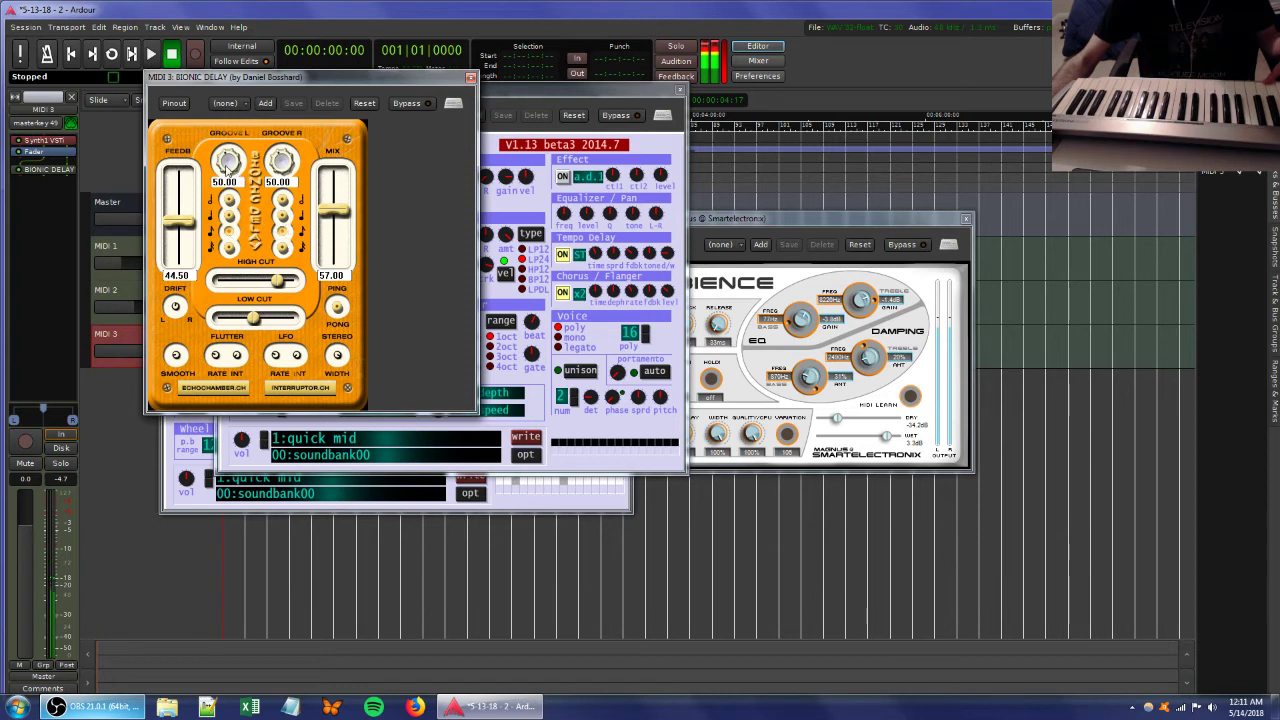
{"action": "left_click_drag", "start_coordinate": [226, 165], "coordinate": [214, 30]}
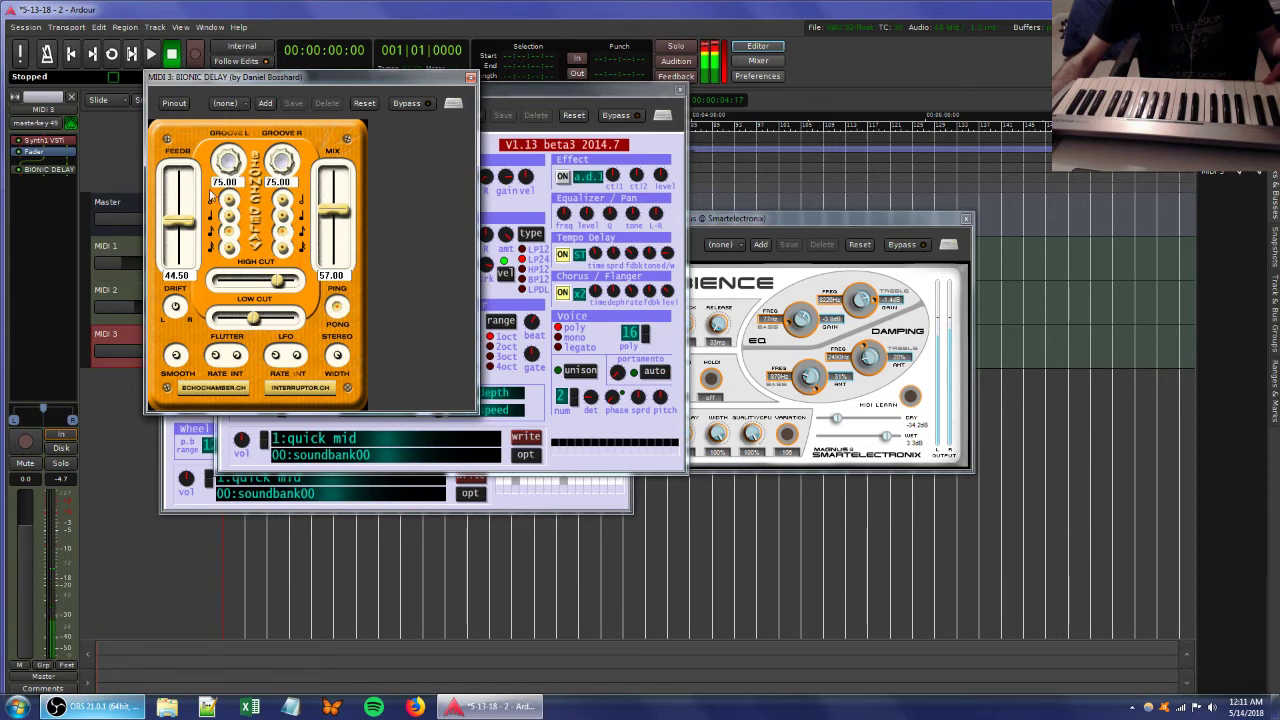
{"action": "left_click_drag", "start_coordinate": [184, 224], "coordinate": [183, 203]}
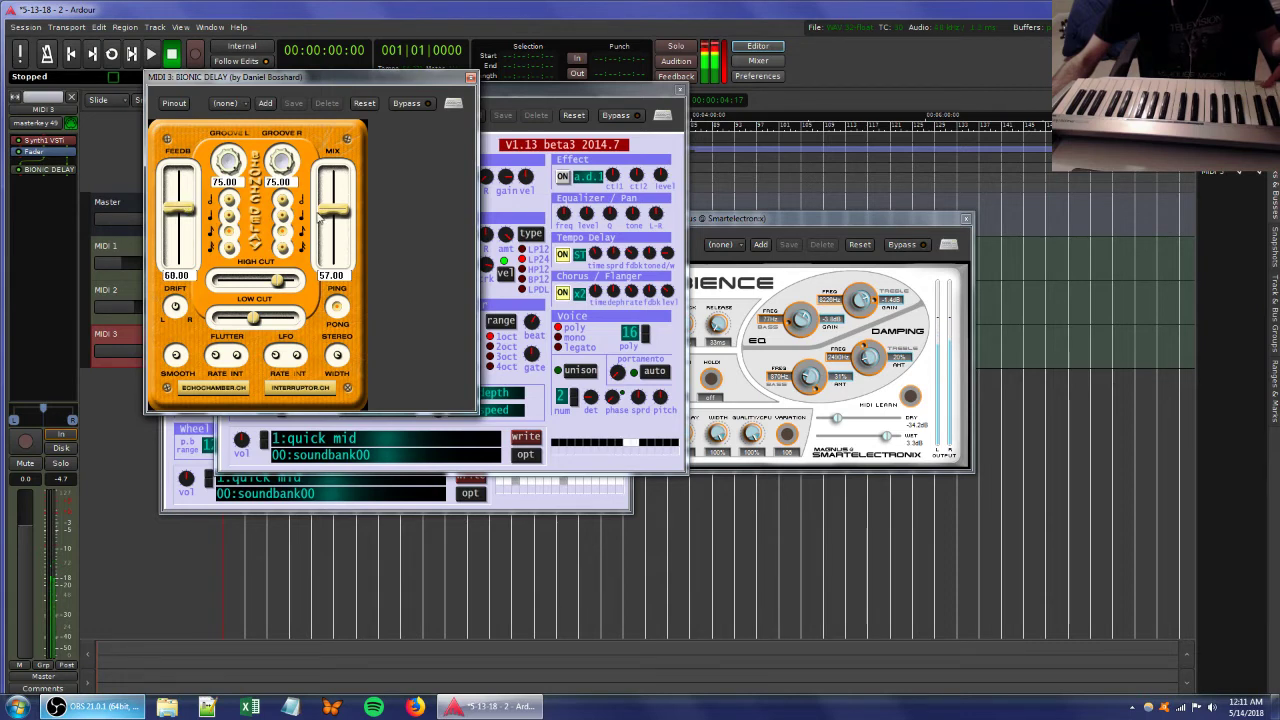
{"action": "left_click_drag", "start_coordinate": [334, 211], "coordinate": [329, 190]}
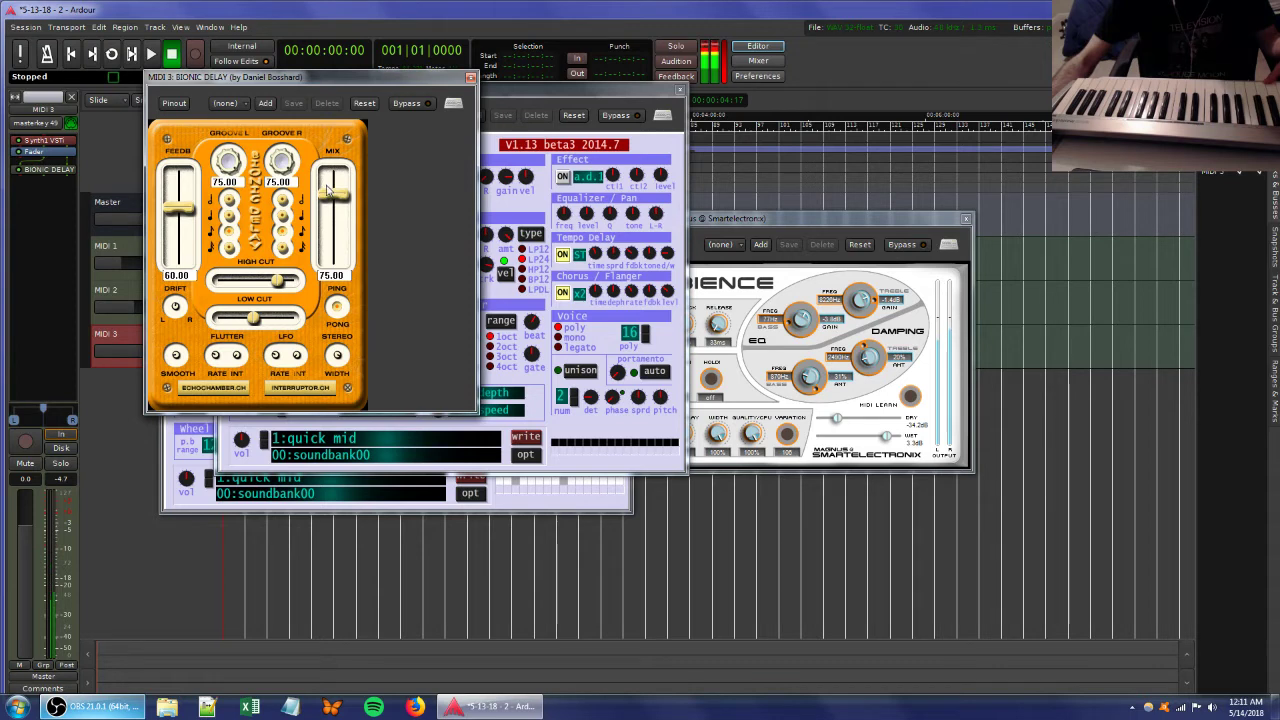
Adjust filter key tracking and saturation in MIDI 3's Synth1 and change oscillator 1's waveform.
{"action": "left_click", "coordinate": [550, 116]}
{"action": "mouse_move", "coordinate": [479, 265]}
{"action": "left_mouse_down"}
{"action": "mouse_move", "coordinate": [479, 298]}
{"action": "mouse_move", "coordinate": [478, 273]}
{"action": "left_mouse_up"}
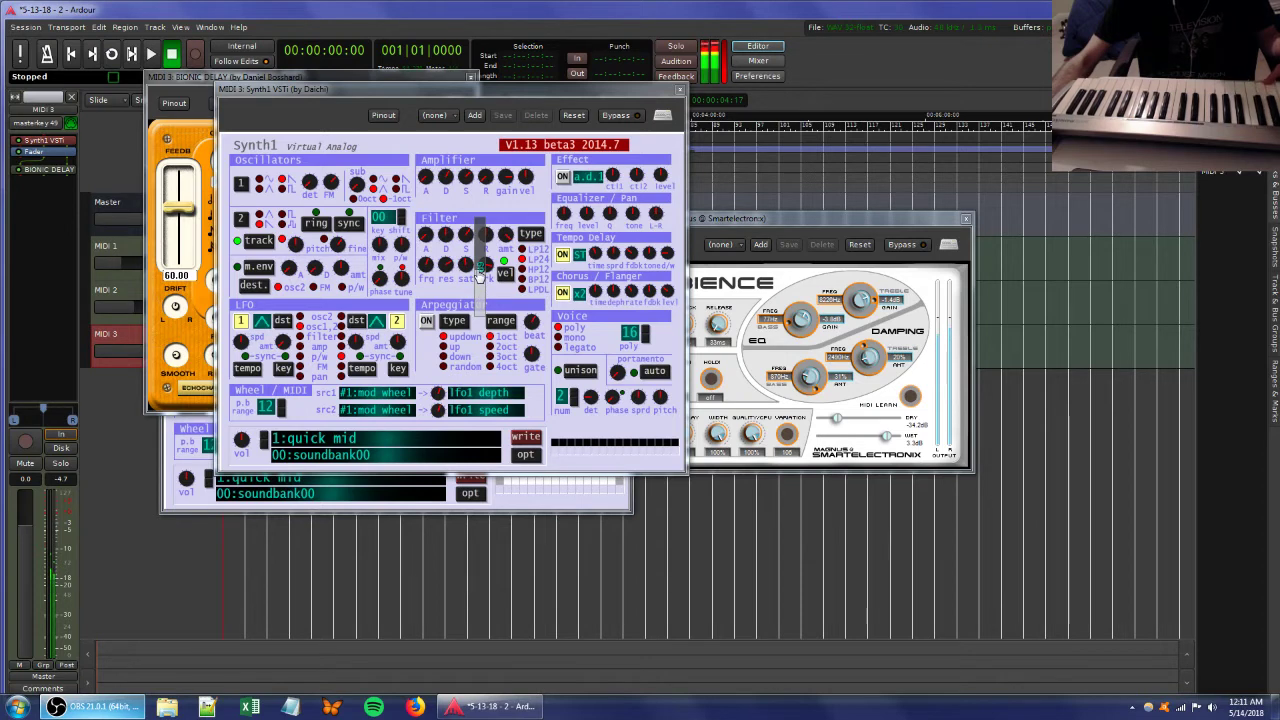
{"action": "left_click_drag", "start_coordinate": [460, 266], "coordinate": [459, 229]}
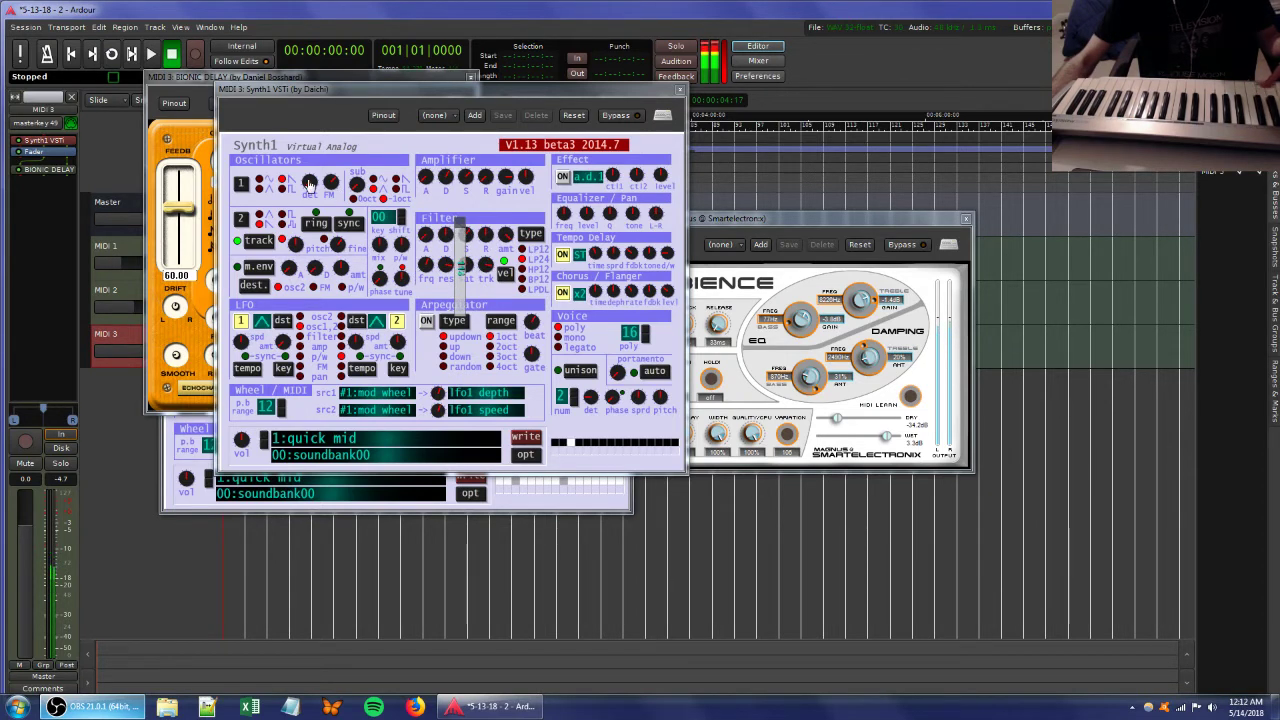
{"action": "left_click", "coordinate": [262, 182]}
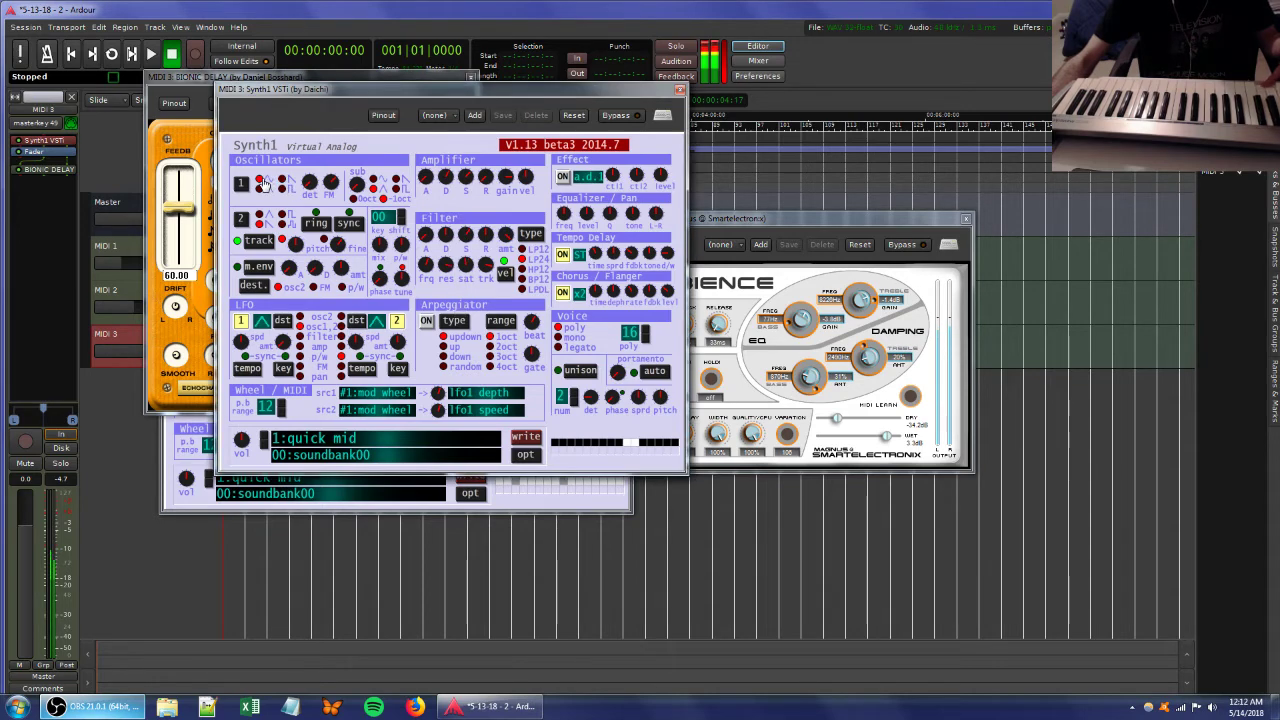
Move MIDI 3's Synth1 window off its BIONIC DELAY window, raise the delay's feedback to 74.50 and reposition the delay window.
{"action": "left_click_drag", "start_coordinate": [286, 91], "coordinate": [468, 170]}
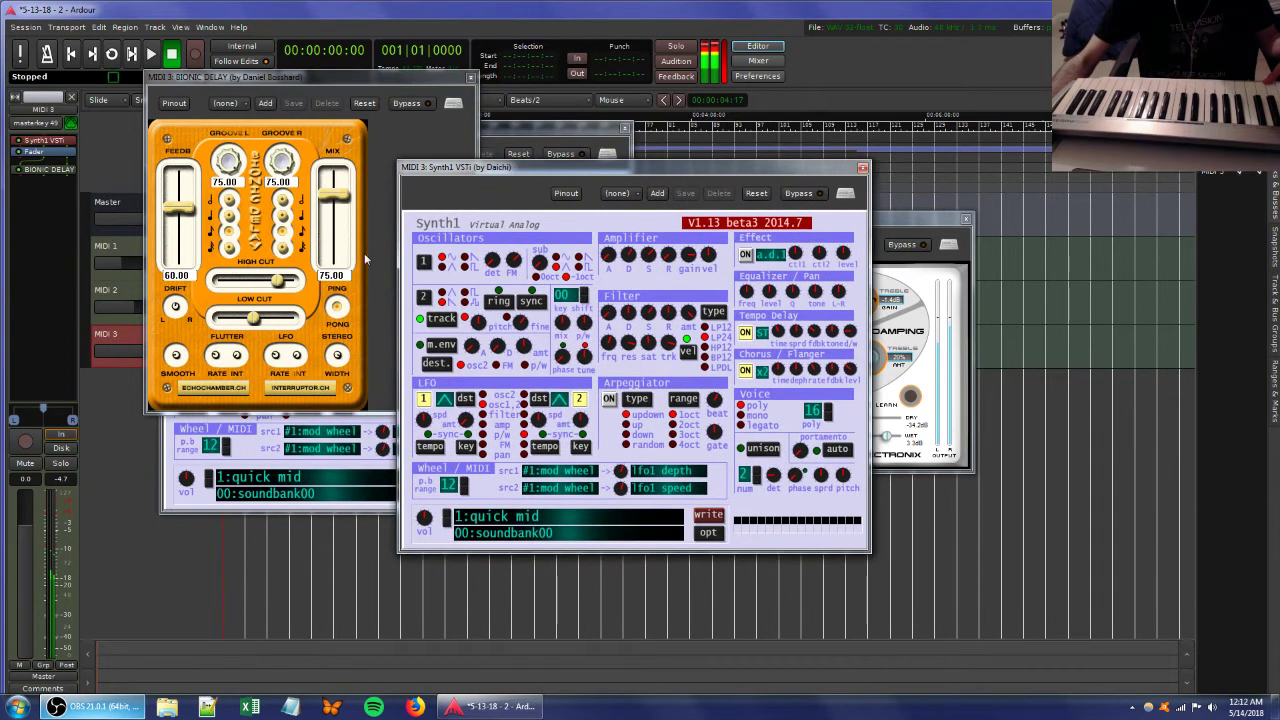
{"action": "left_click", "coordinate": [341, 311]}
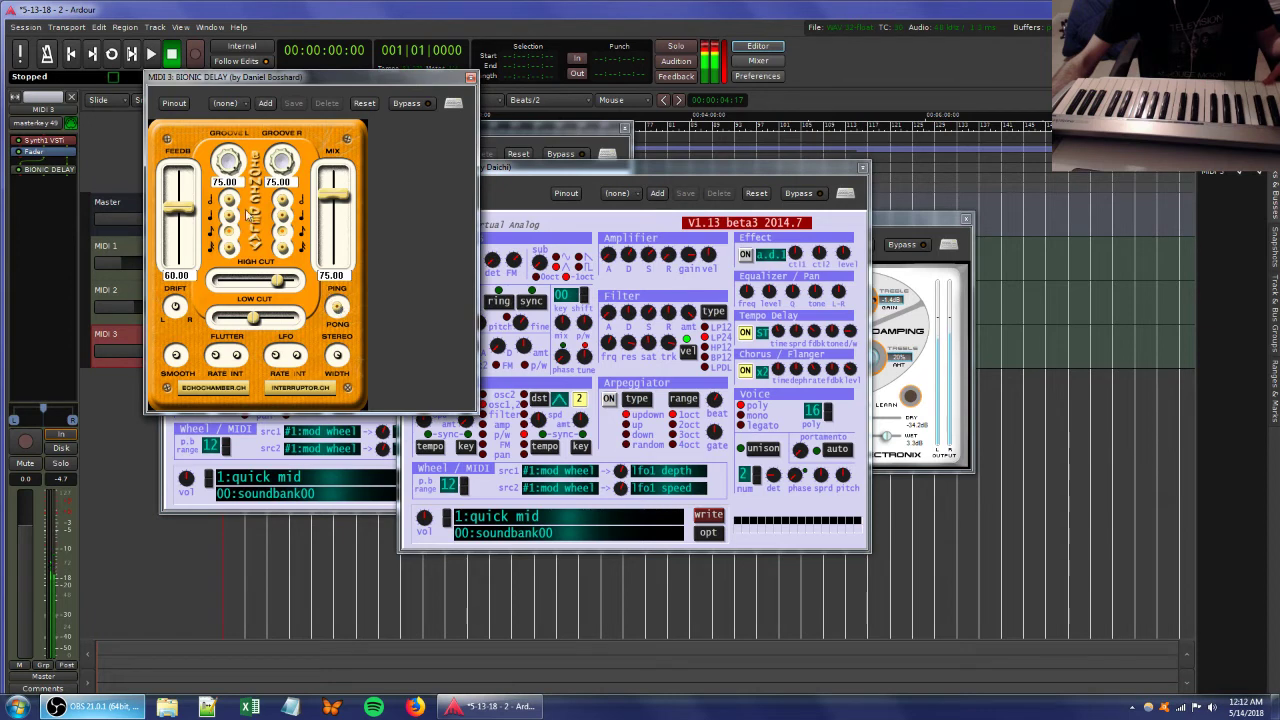
{"action": "left_click_drag", "start_coordinate": [181, 215], "coordinate": [181, 195]}
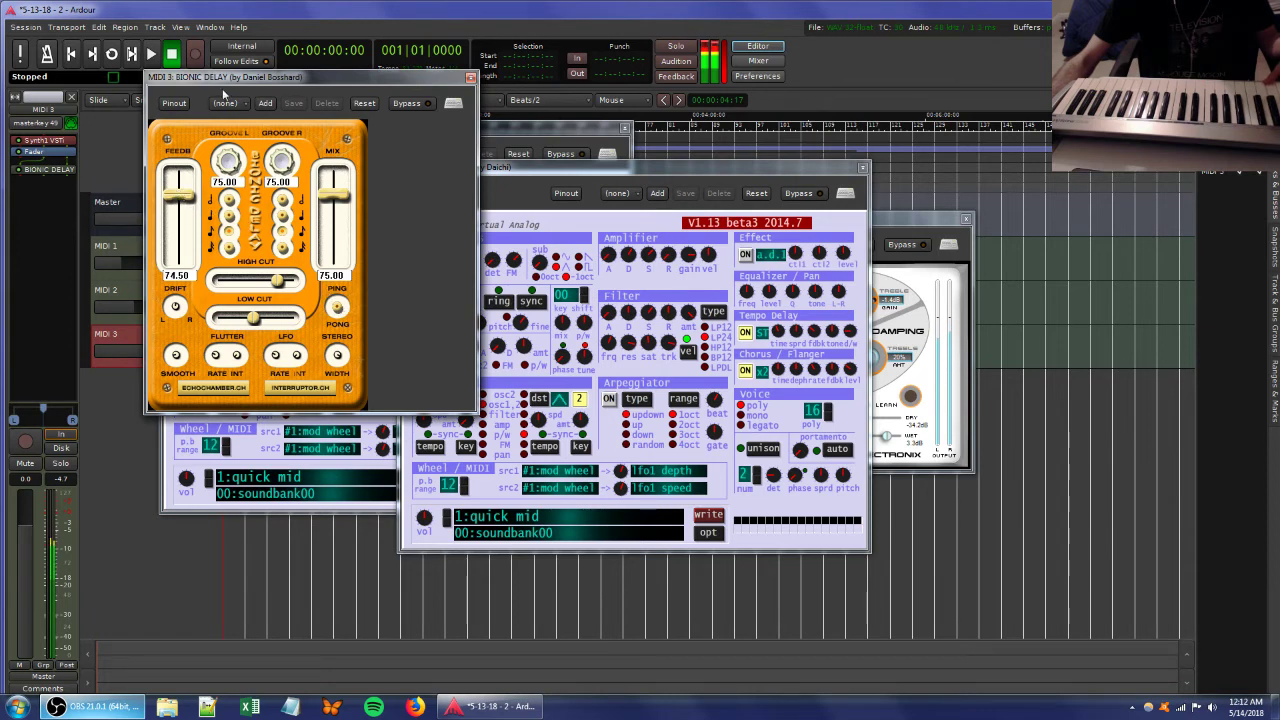
{"action": "left_click_drag", "start_coordinate": [230, 80], "coordinate": [254, 120]}
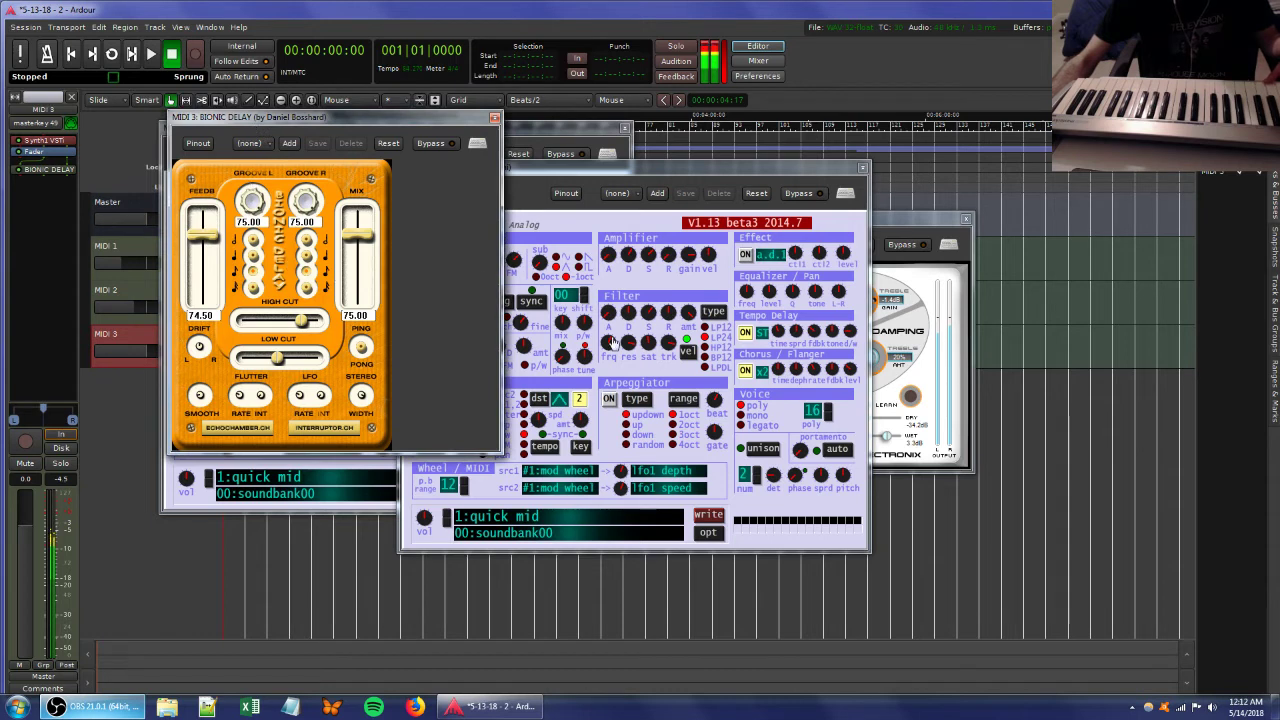
Adjust filter key tracking, saturation and resonance in MIDI 3's Synth1 and set the track's BIONIC DELAY feedback to 35.
{"action": "left_click", "coordinate": [665, 343]}
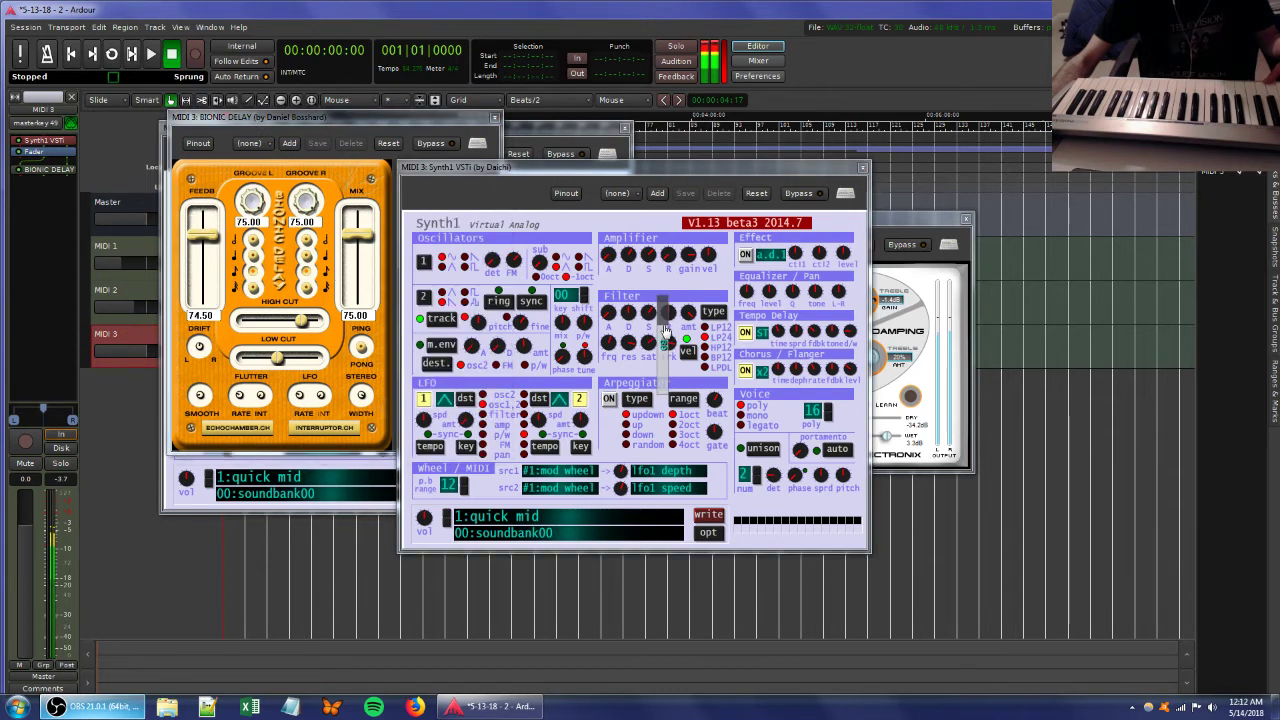
{"action": "mouse_move", "coordinate": [640, 343]}
{"action": "left_mouse_down"}
{"action": "mouse_move", "coordinate": [643, 322]}
{"action": "mouse_move", "coordinate": [640, 347]}
{"action": "left_mouse_up"}
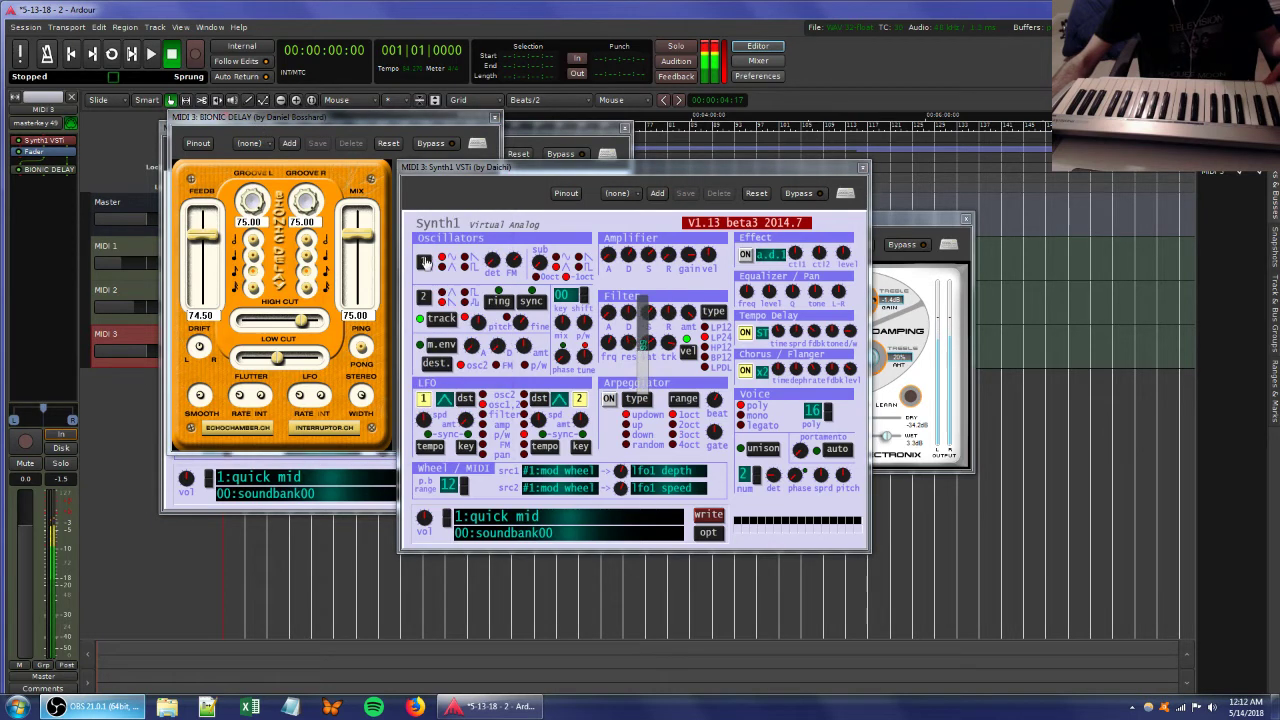
{"action": "left_click_drag", "start_coordinate": [202, 236], "coordinate": [211, 272]}
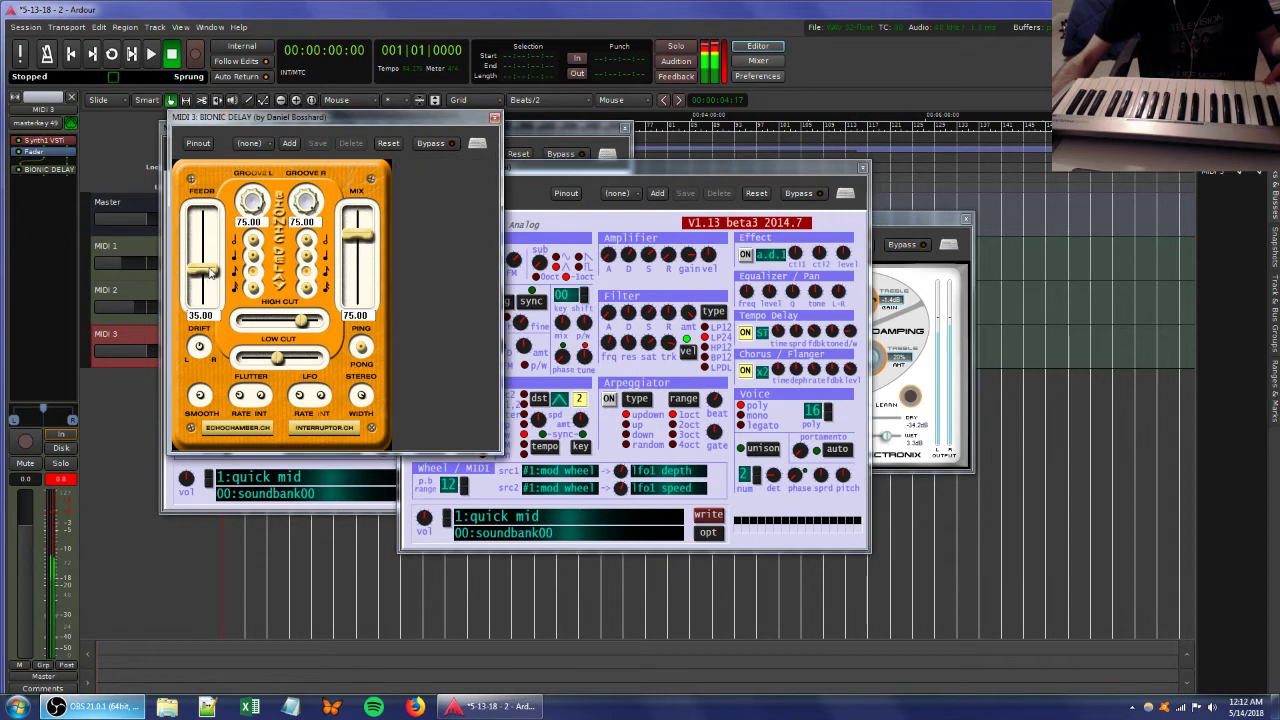
{"action": "left_click", "coordinate": [614, 356]}
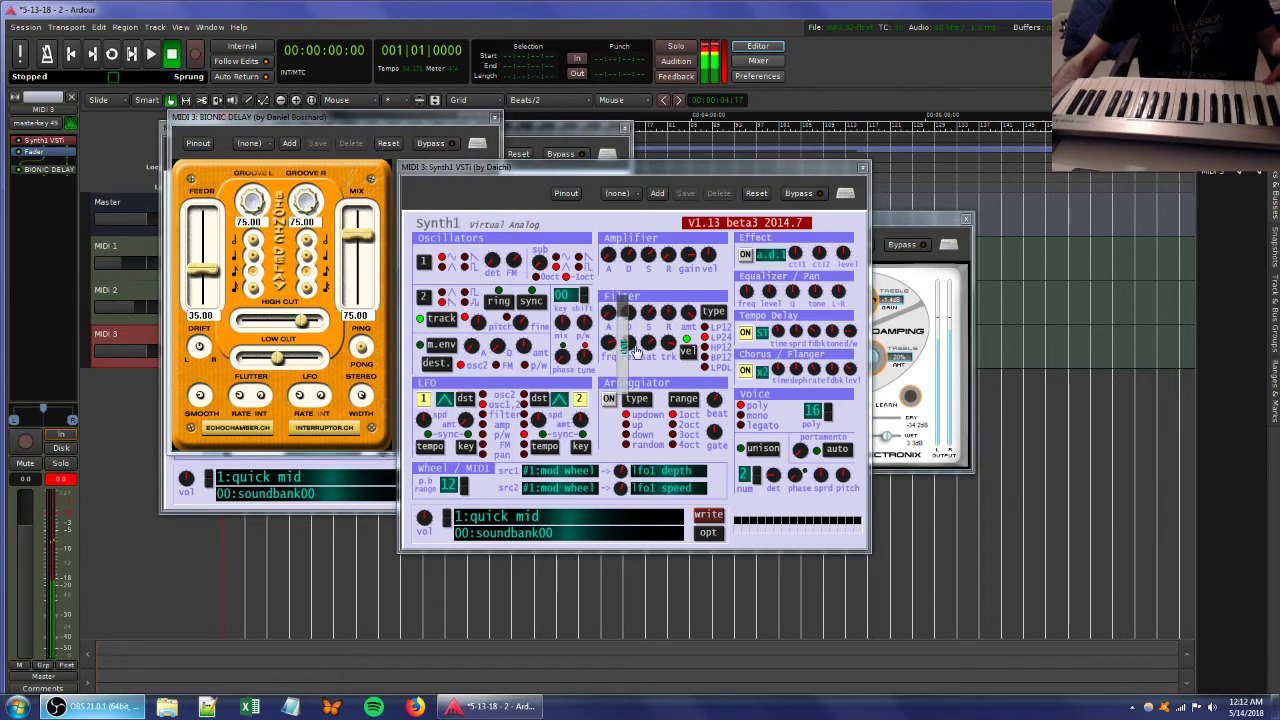
Select the MIDI 2 track and lower its fader to nearly silent.
{"action": "left_click", "coordinate": [122, 300]}
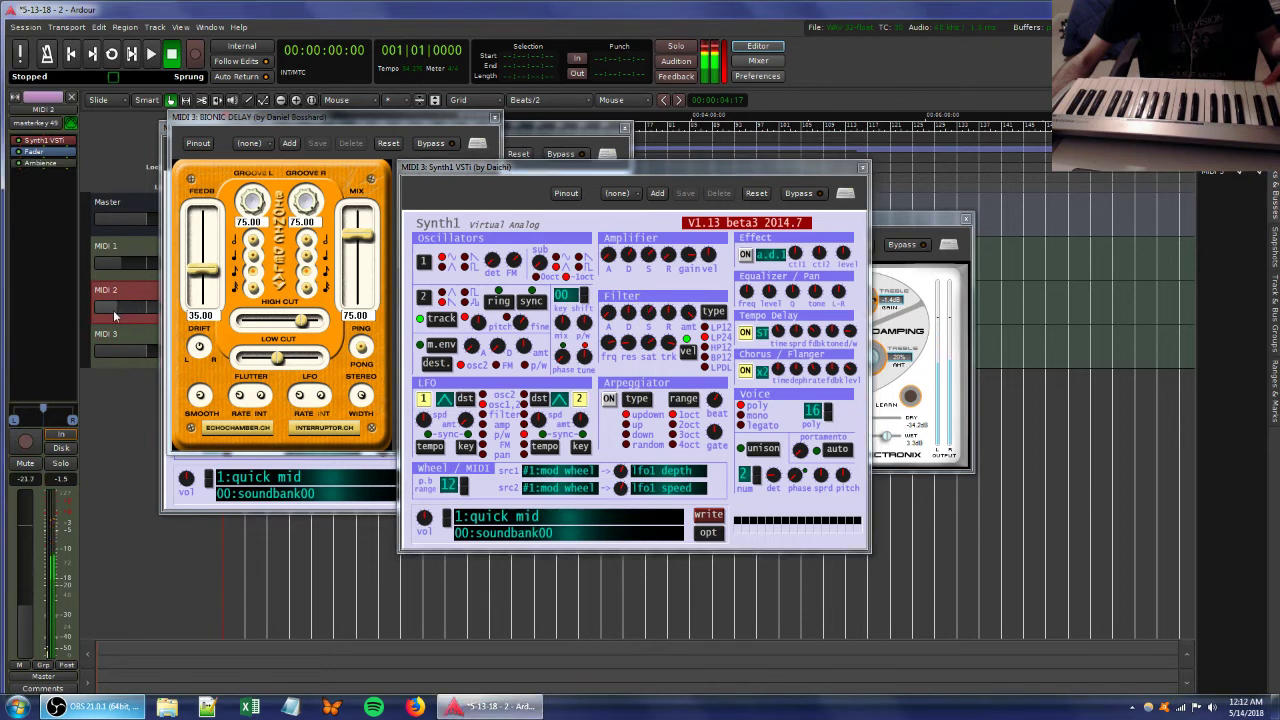
{"action": "left_click_drag", "start_coordinate": [121, 312], "coordinate": [114, 315]}
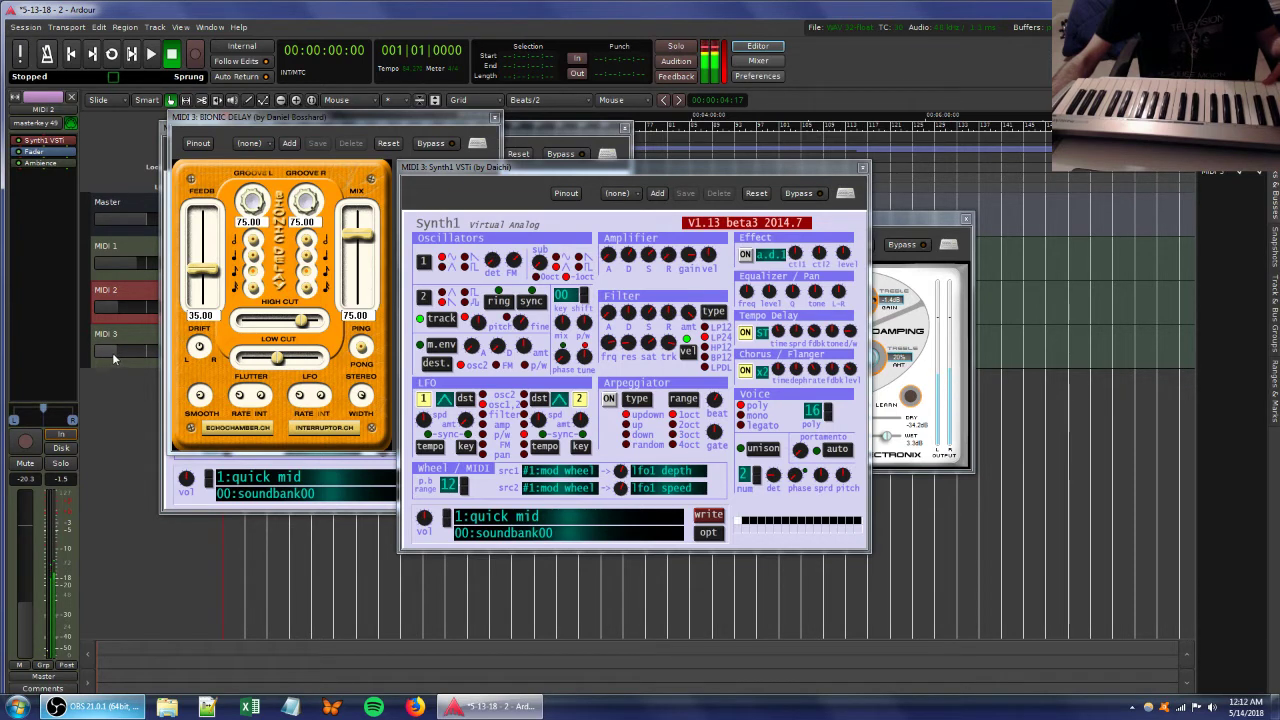
{"action": "left_click_drag", "start_coordinate": [118, 306], "coordinate": [102, 316]}
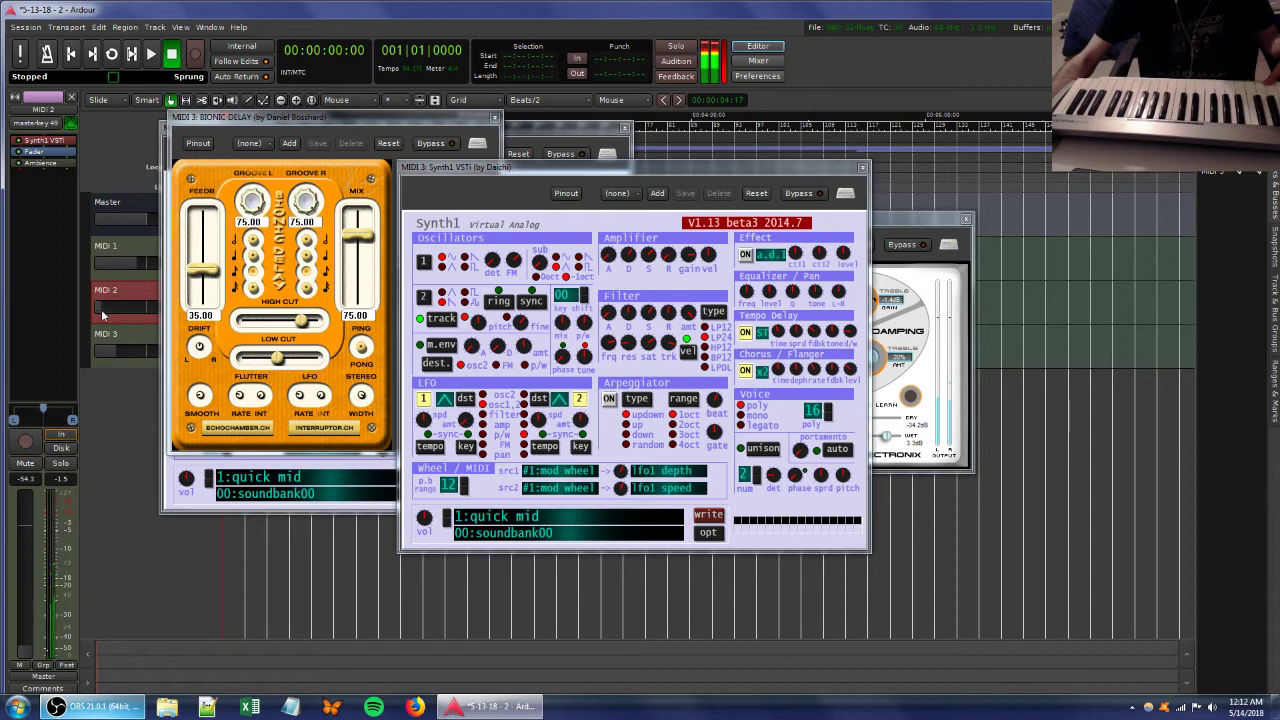
Open the last EasyQ on MIDI 1 and reshape its Peak/Dip band on the EQ curve.
{"action": "left_click", "coordinate": [121, 246]}
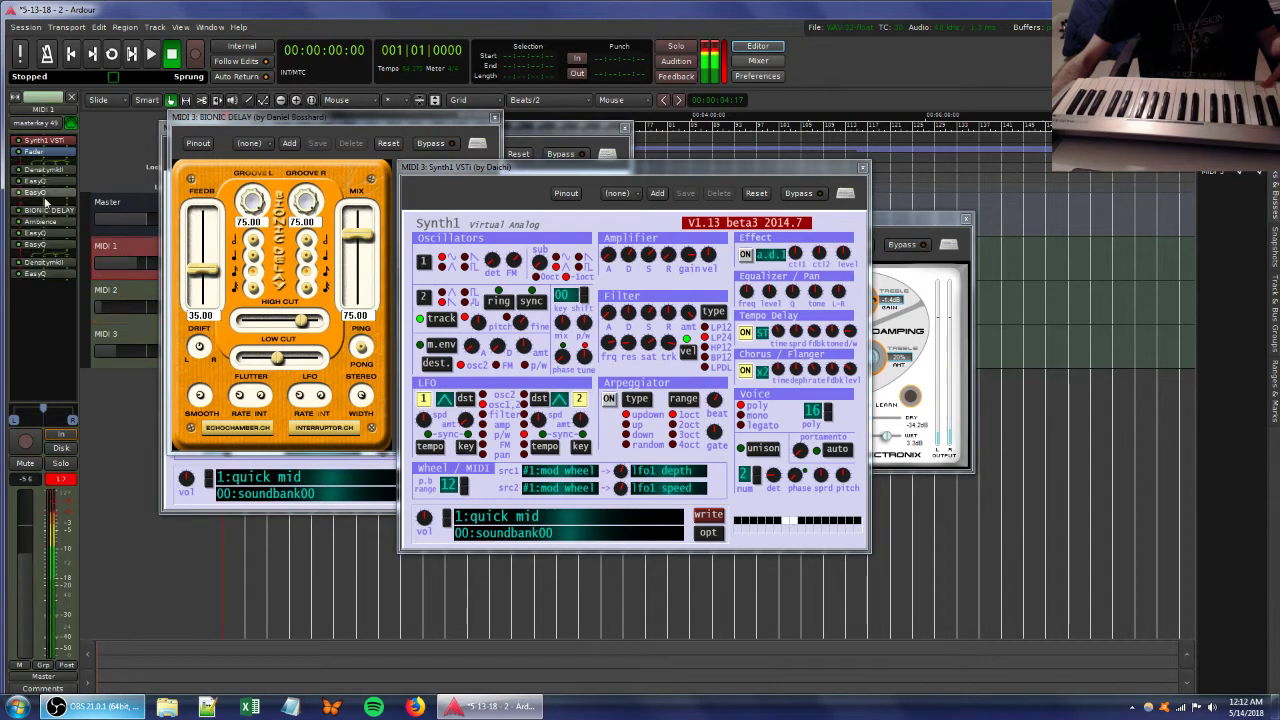
{"action": "double_click", "coordinate": [30, 276]}
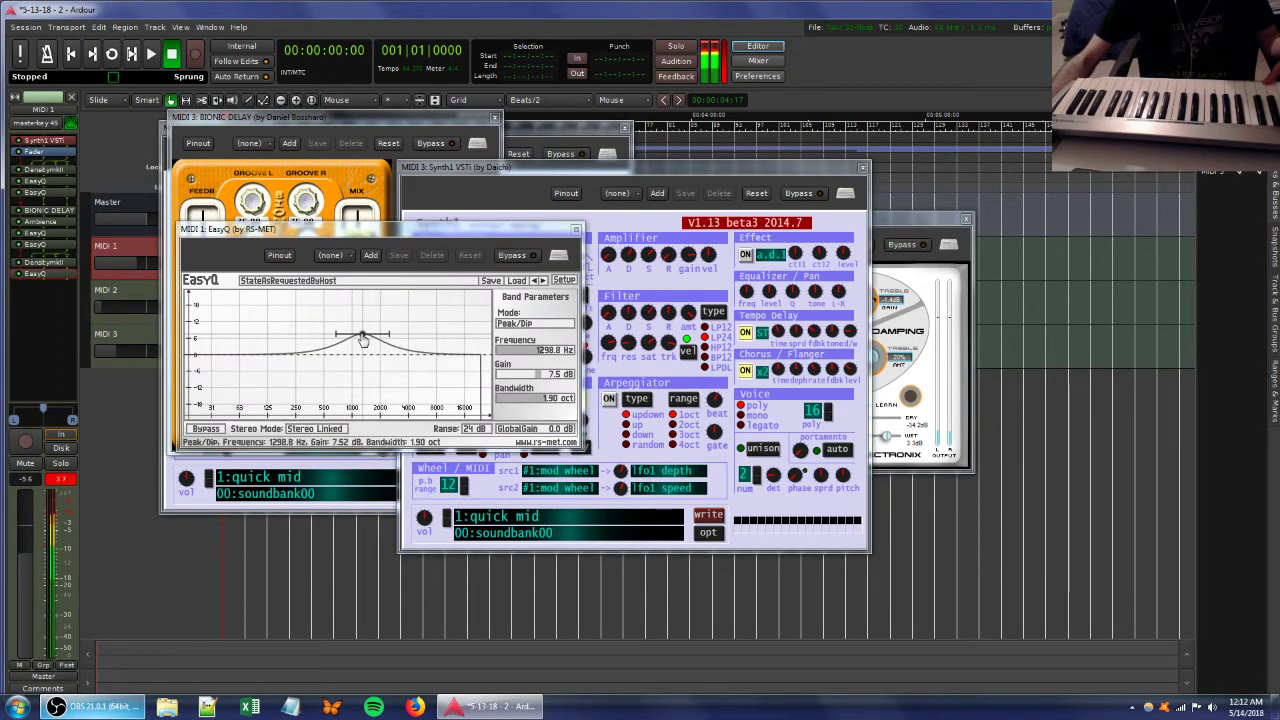
{"action": "left_click_drag", "start_coordinate": [365, 352], "coordinate": [423, 316]}
{"action": "left_click", "coordinate": [444, 348]}
Open MIDI 1's Synth1 and close MIDI 3's BIONIC DELAY and Synth1 windows and the Ambience window.
{"action": "double_click", "coordinate": [55, 141]}
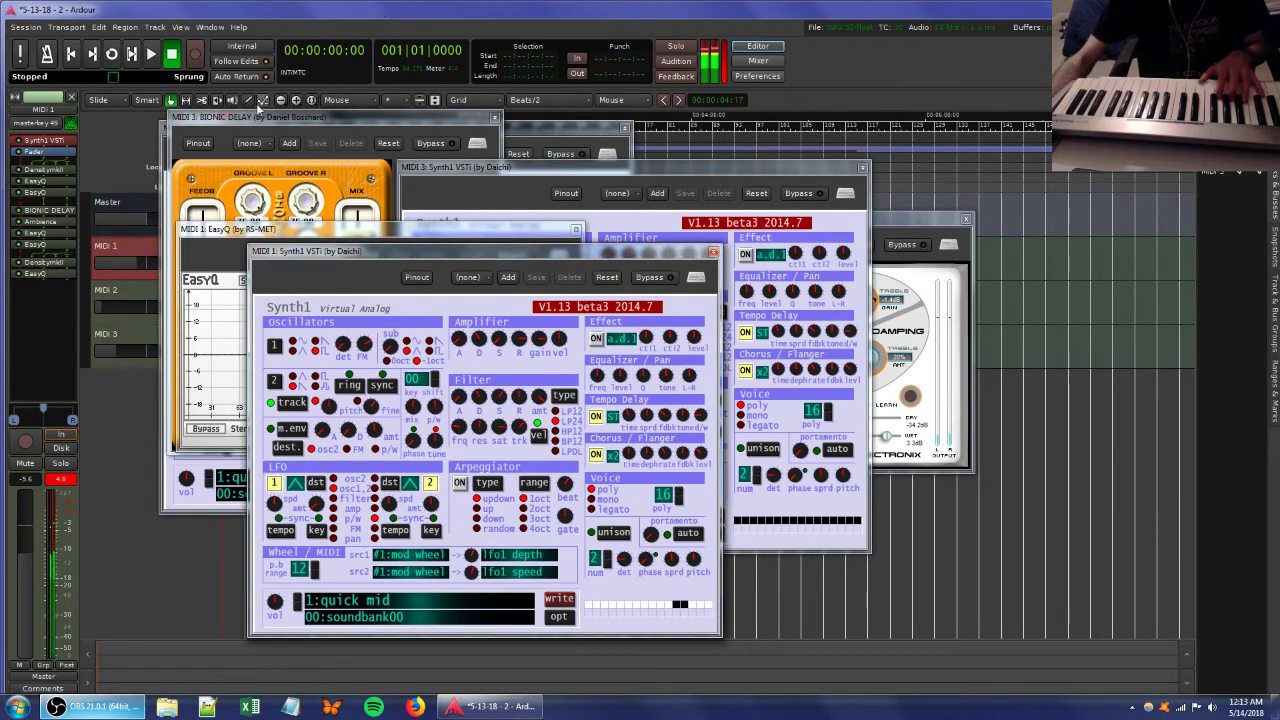
{"action": "left_click_drag", "start_coordinate": [204, 117], "coordinate": [384, 157]}
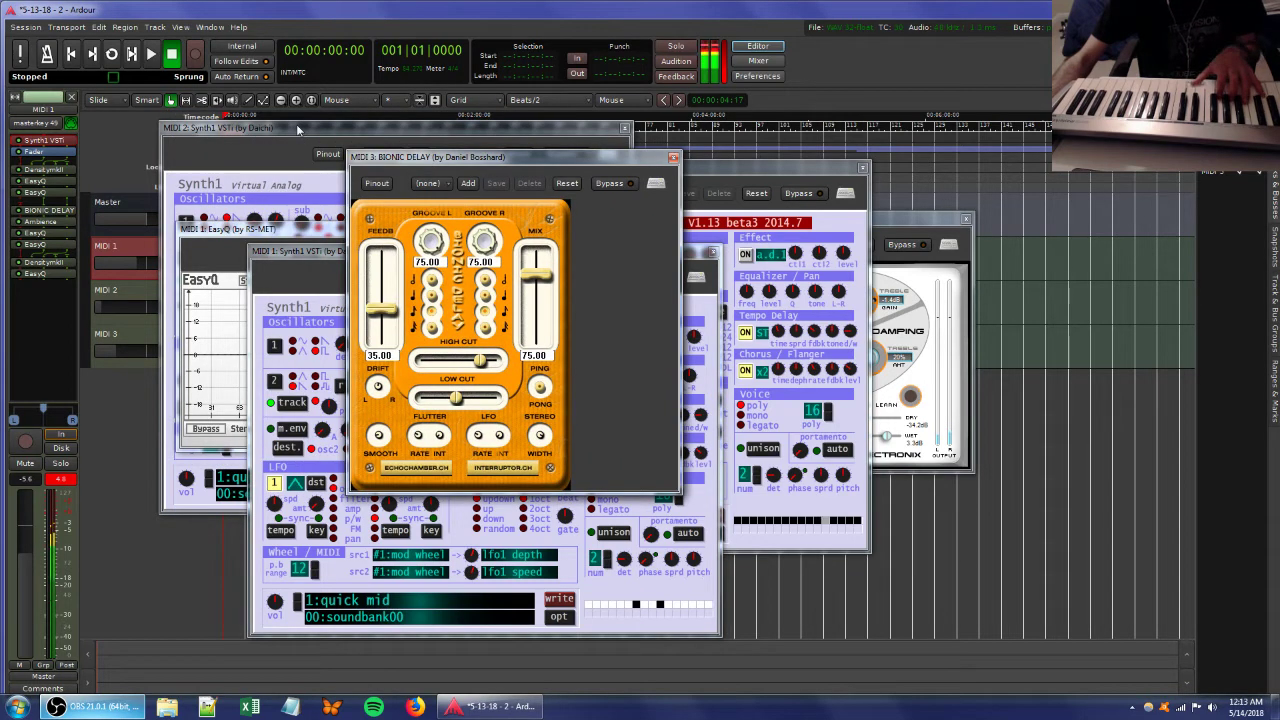
{"action": "left_click", "coordinate": [673, 157]}
{"action": "left_click", "coordinate": [863, 167]}
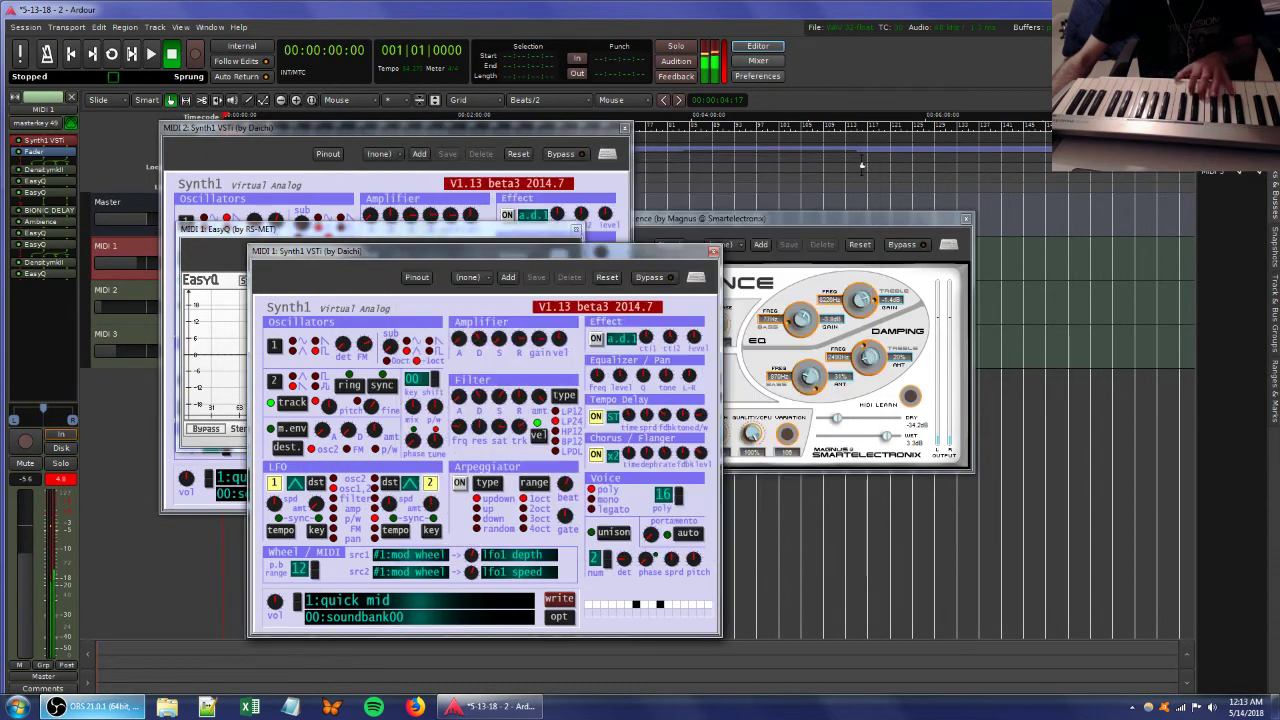
{"action": "left_click", "coordinate": [965, 218]}
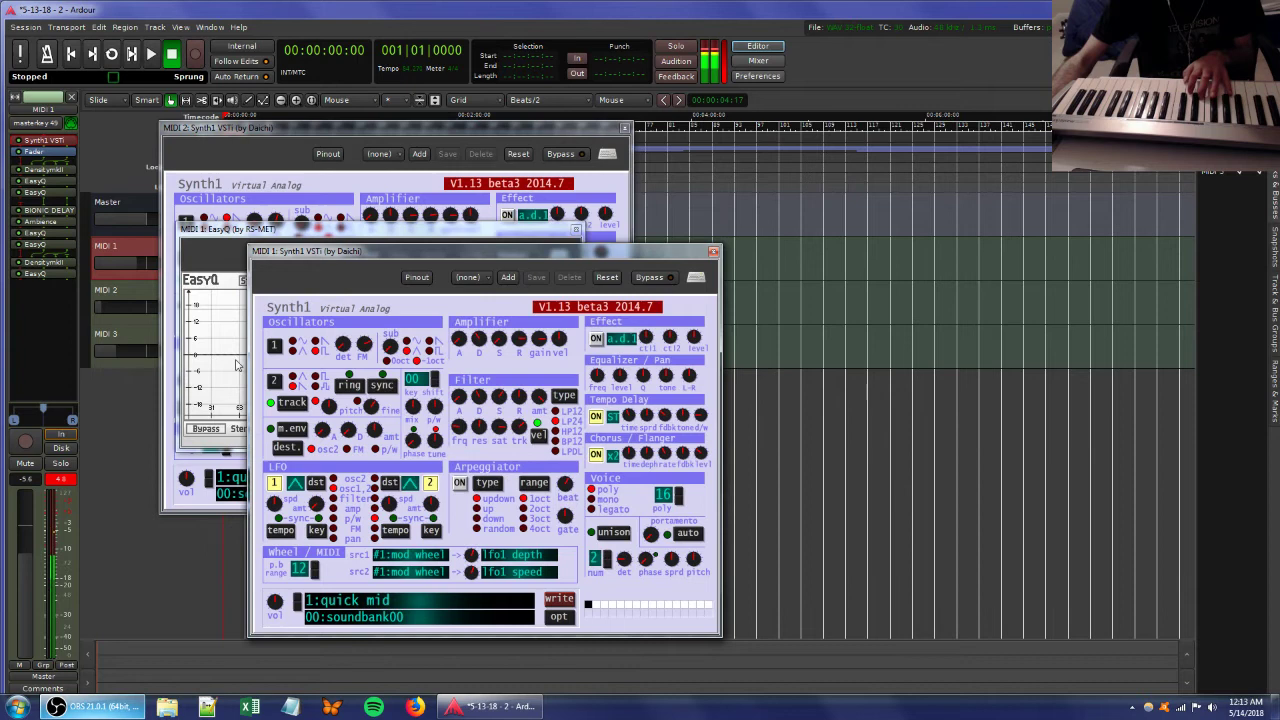
Lower MIDI 1's level and settle its fader at -11.6 dB.
{"action": "left_click", "coordinate": [28, 558]}
{"action": "left_click_drag", "start_coordinate": [28, 558], "coordinate": [32, 608]}
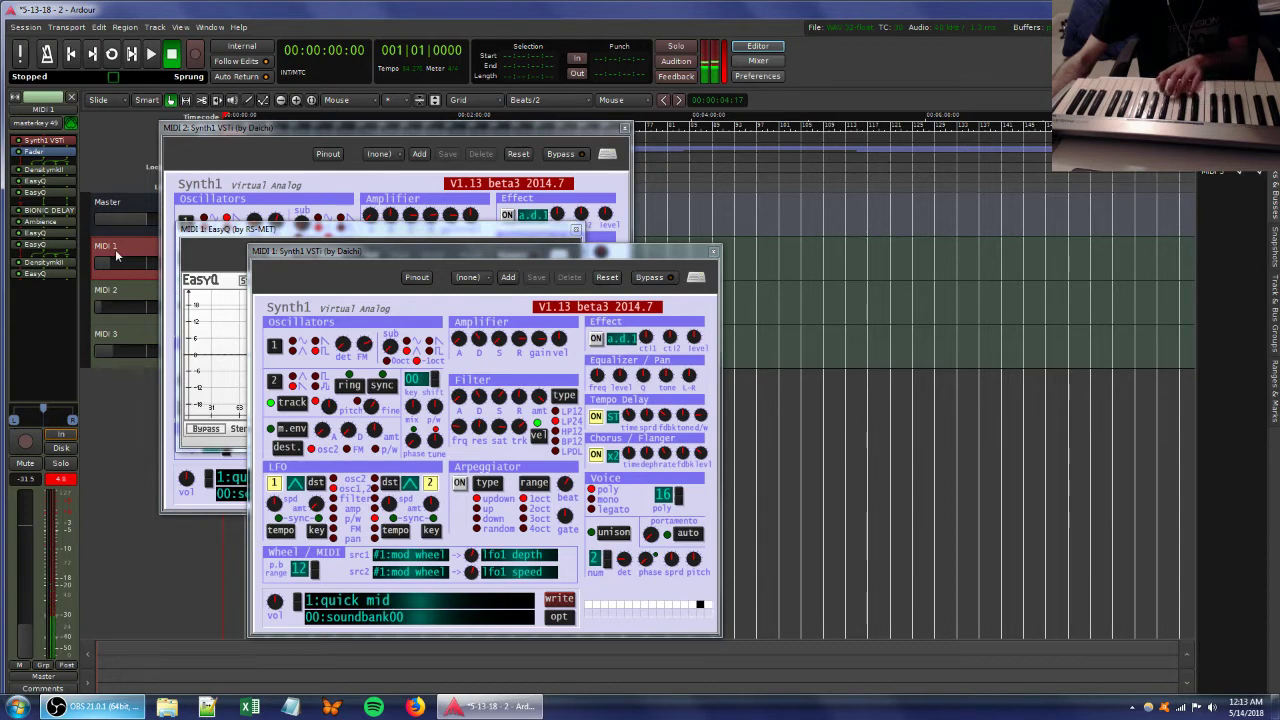
{"action": "left_click_drag", "start_coordinate": [111, 264], "coordinate": [127, 262]}
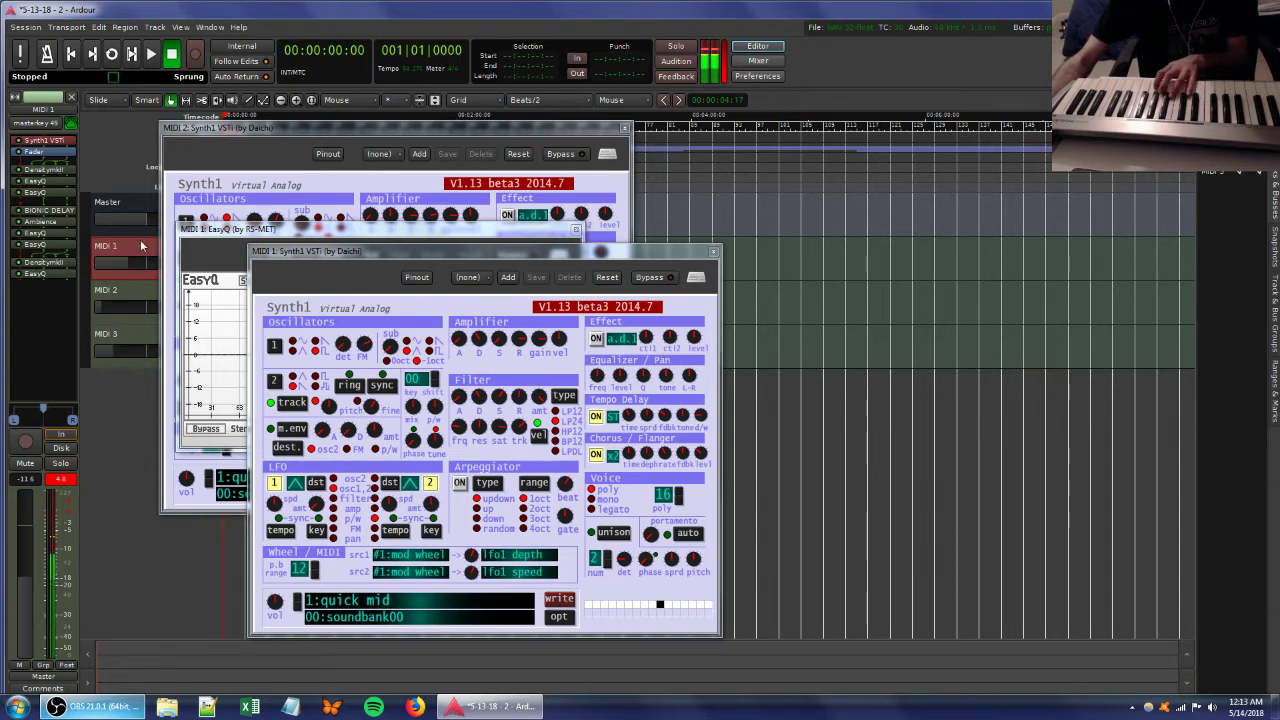
Adjust filter saturation and resonance in MIDI 1's Synth1 and lower MIDI 3's track level.
{"action": "left_click_drag", "start_coordinate": [501, 430], "coordinate": [502, 393]}
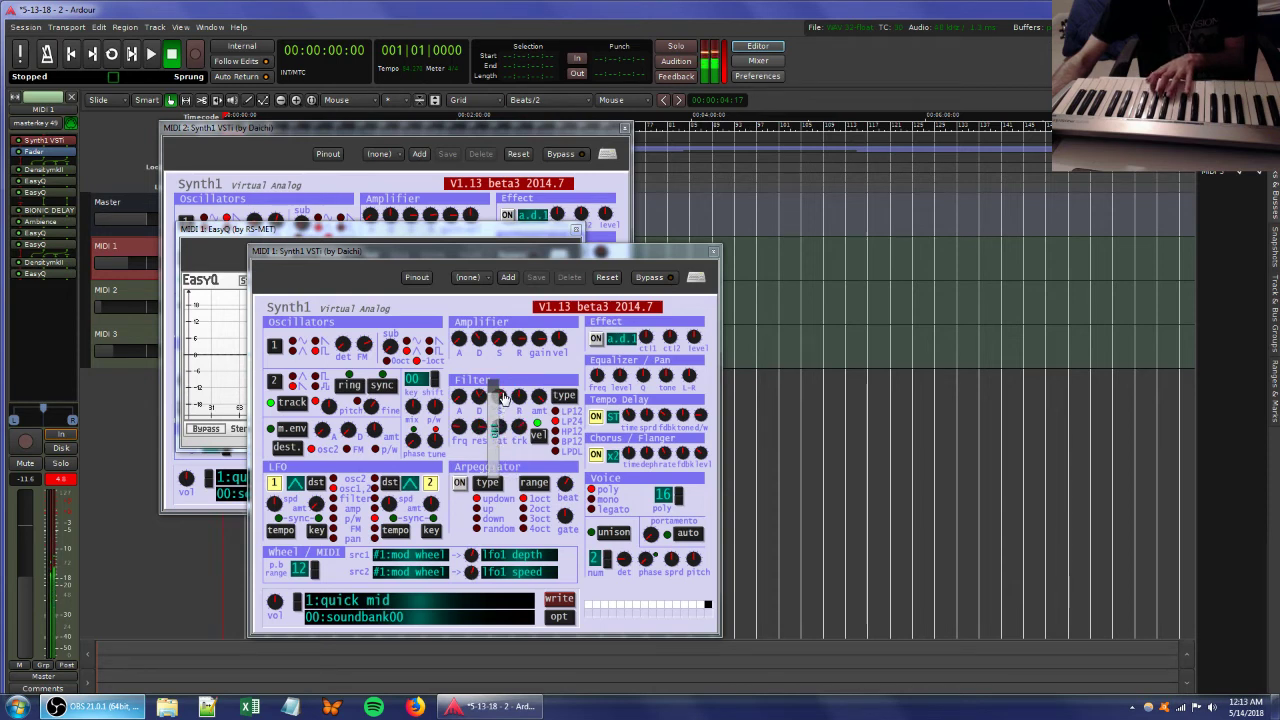
{"action": "left_click_drag", "start_coordinate": [112, 355], "coordinate": [96, 351]}
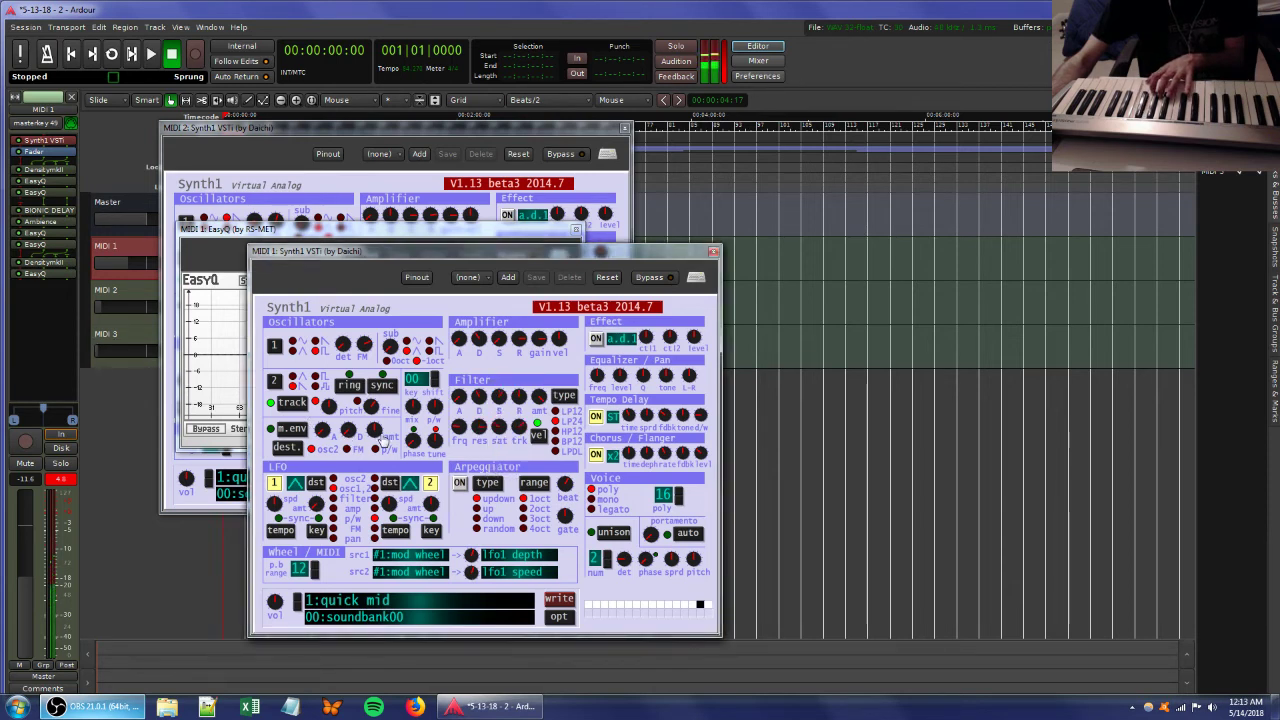
{"action": "mouse_move", "coordinate": [479, 428]}
{"action": "left_mouse_down"}
{"action": "mouse_move", "coordinate": [478, 452]}
{"action": "mouse_move", "coordinate": [490, 447]}
{"action": "mouse_move", "coordinate": [478, 440]}
{"action": "left_mouse_up"}
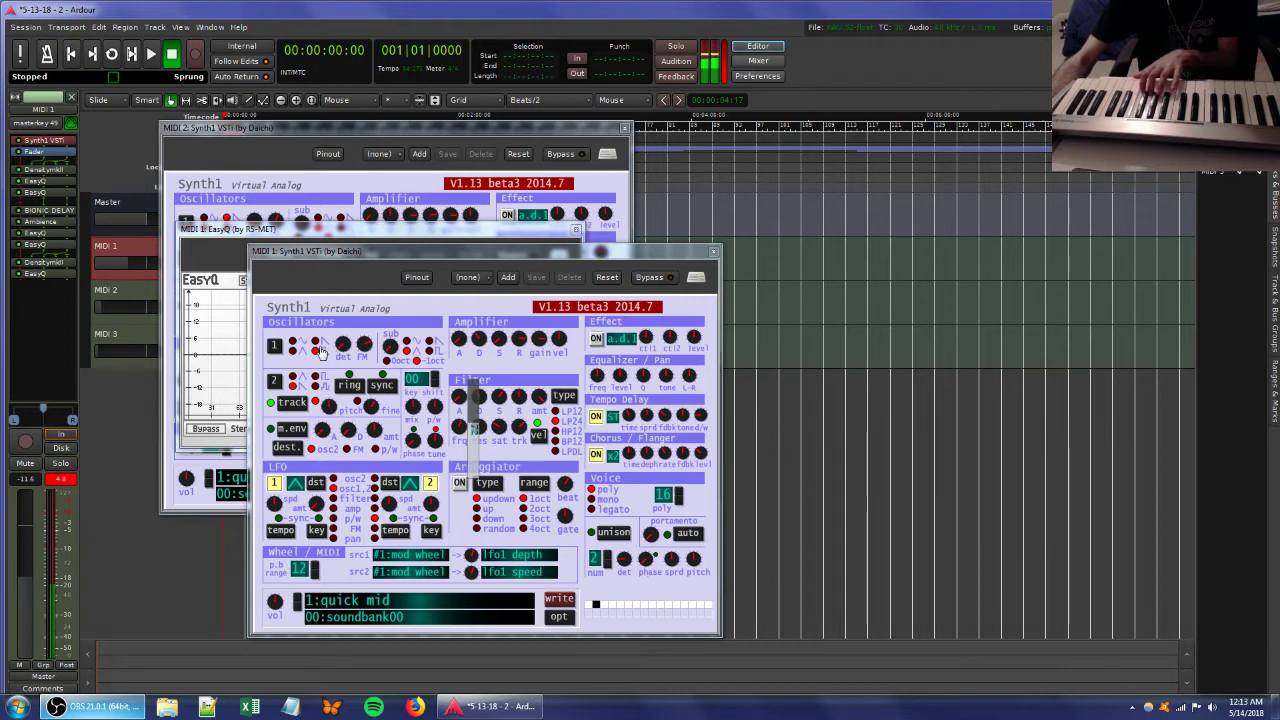
Open MIDI 1's BIONIC DELAY and set its mix to 41 and its feedback to 50.50.
{"action": "double_click", "coordinate": [45, 211]}
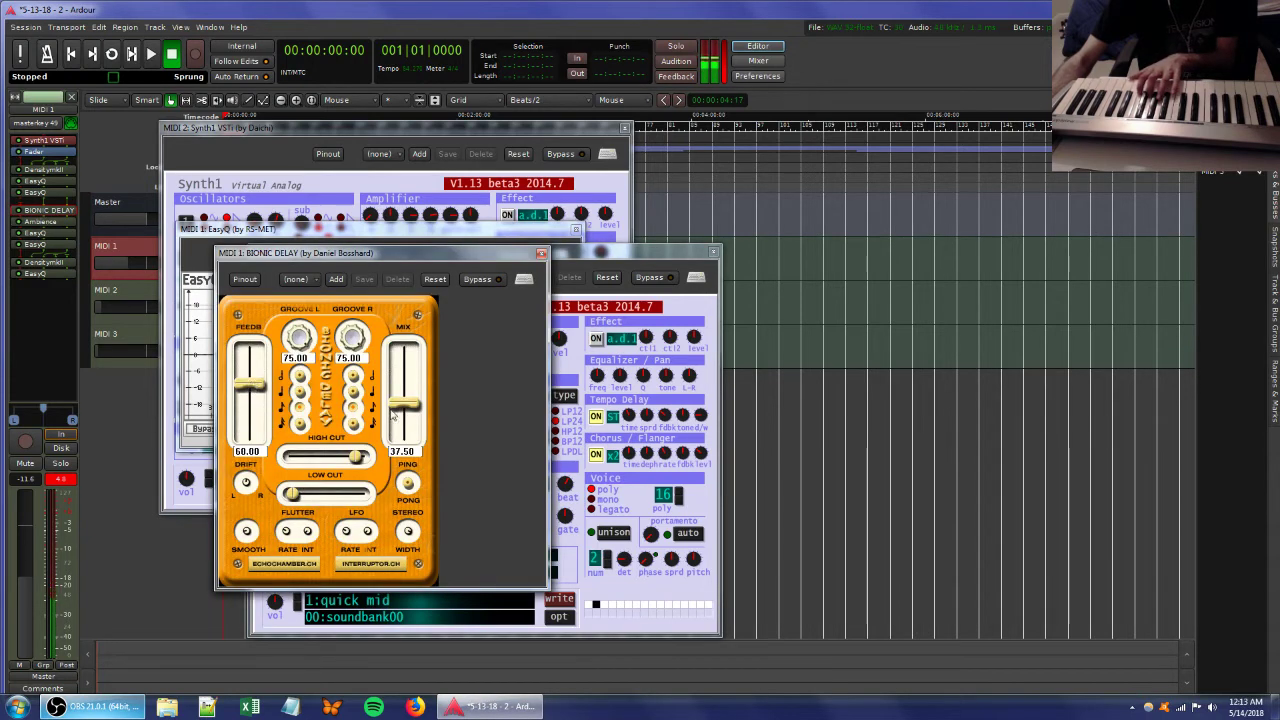
{"action": "left_click_drag", "start_coordinate": [393, 414], "coordinate": [404, 399]}
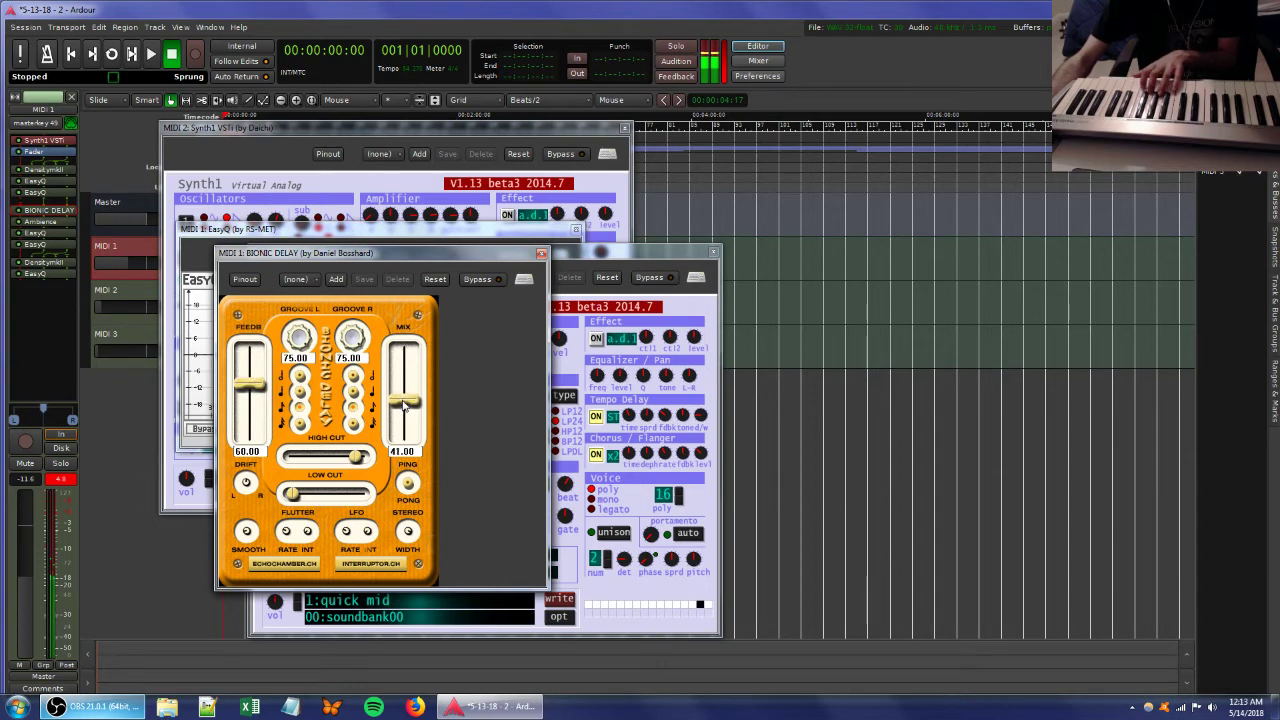
{"action": "left_click", "coordinate": [556, 290]}
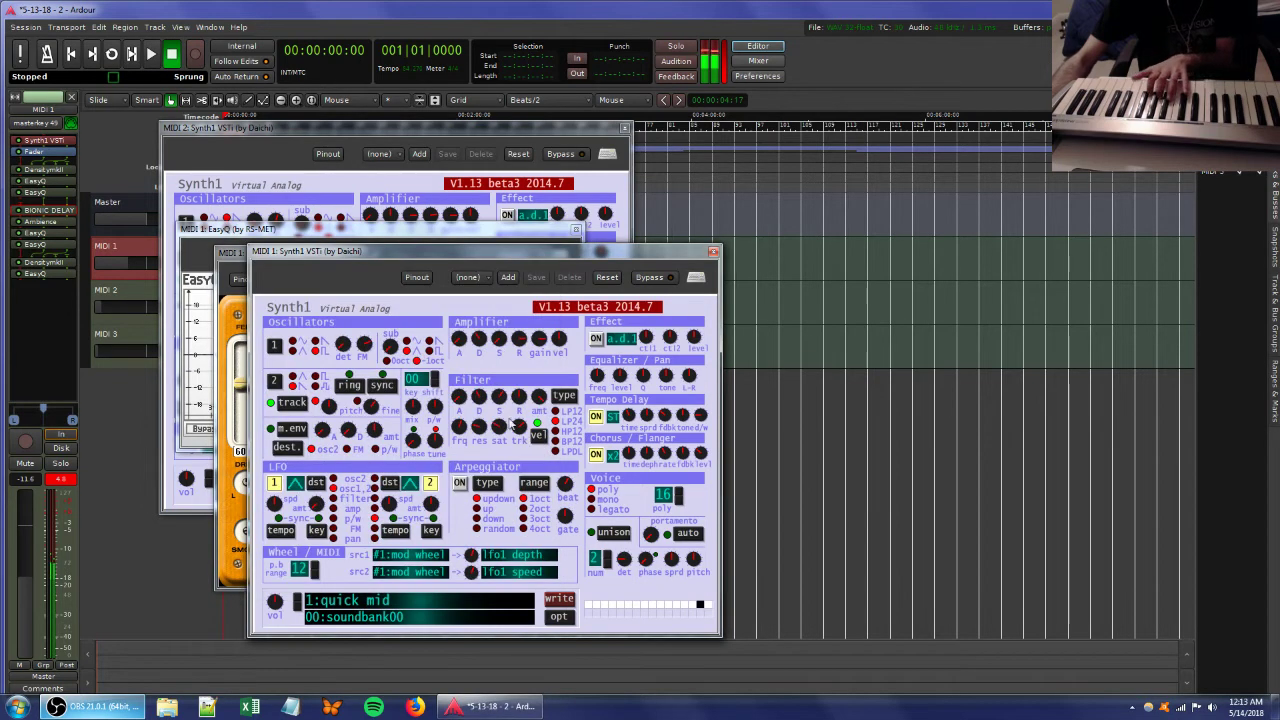
{"action": "left_click_drag", "start_coordinate": [243, 390], "coordinate": [241, 401]}
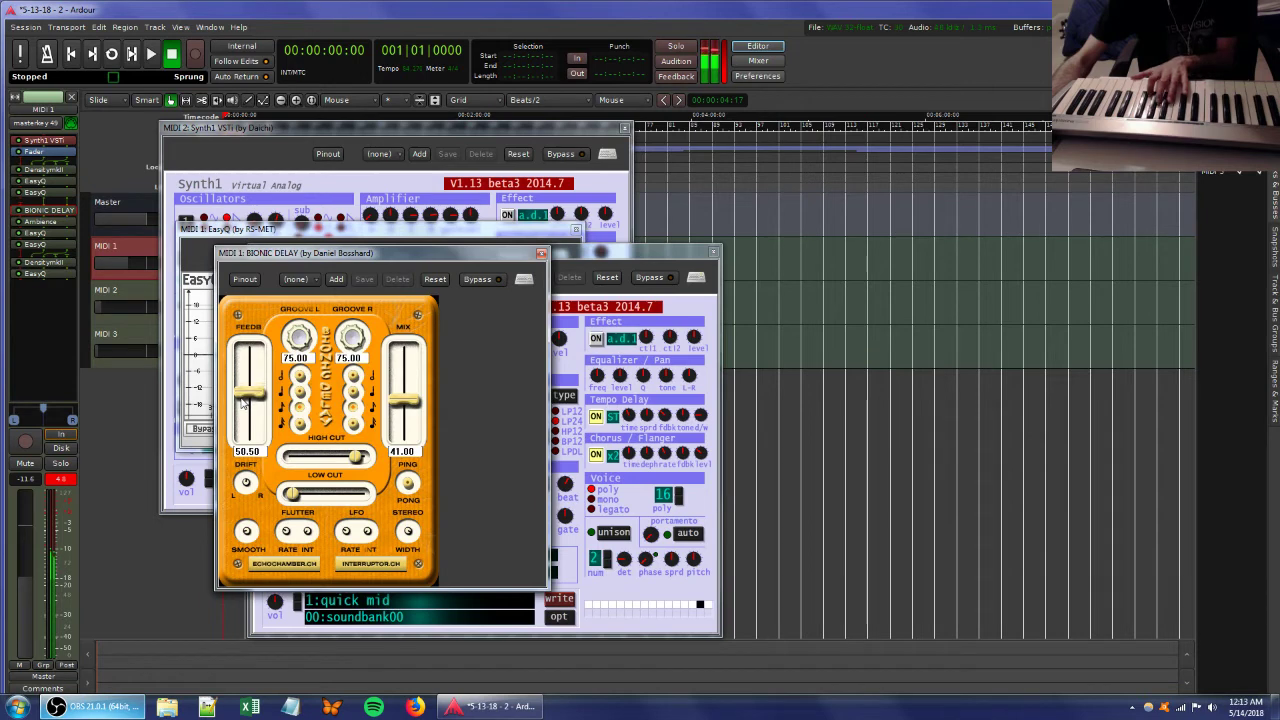
Adjust filter saturation, resonance, cutoff frequency and envelope release in MIDI 1's Synth1 and switch oscillator 1's waveform.
{"action": "left_click", "coordinate": [642, 262]}
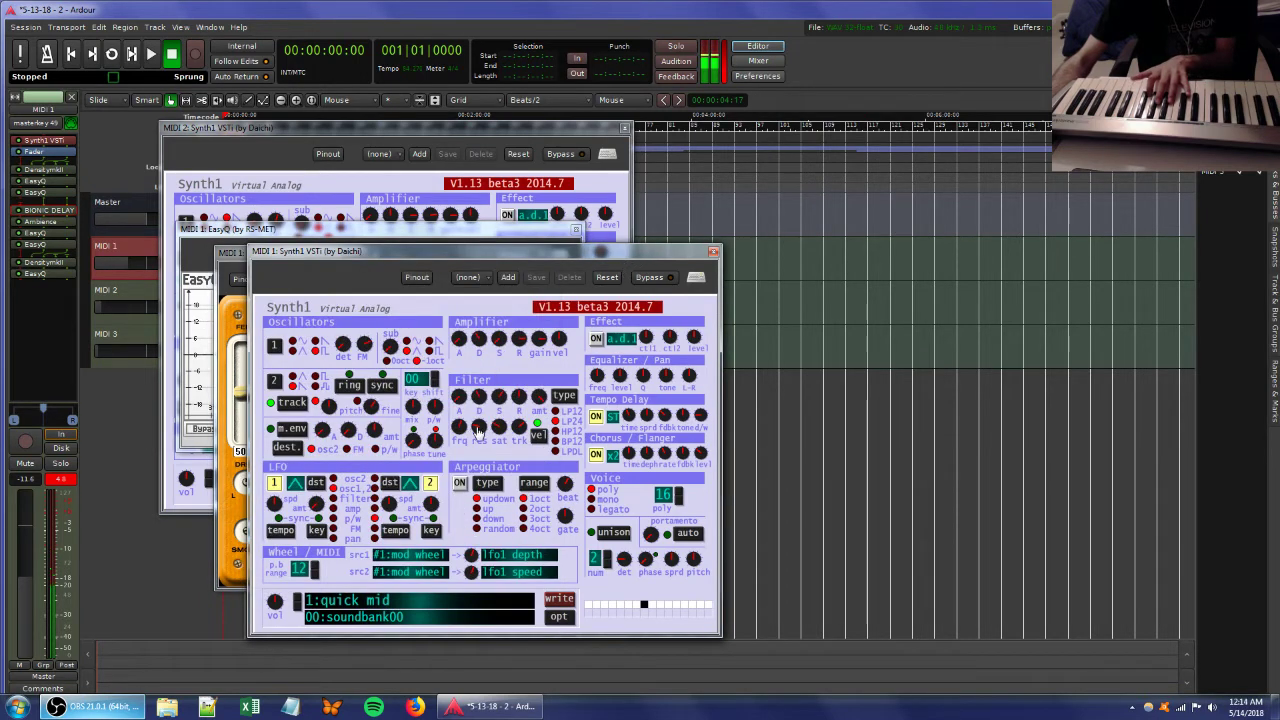
{"action": "left_click_drag", "start_coordinate": [494, 428], "coordinate": [495, 440]}
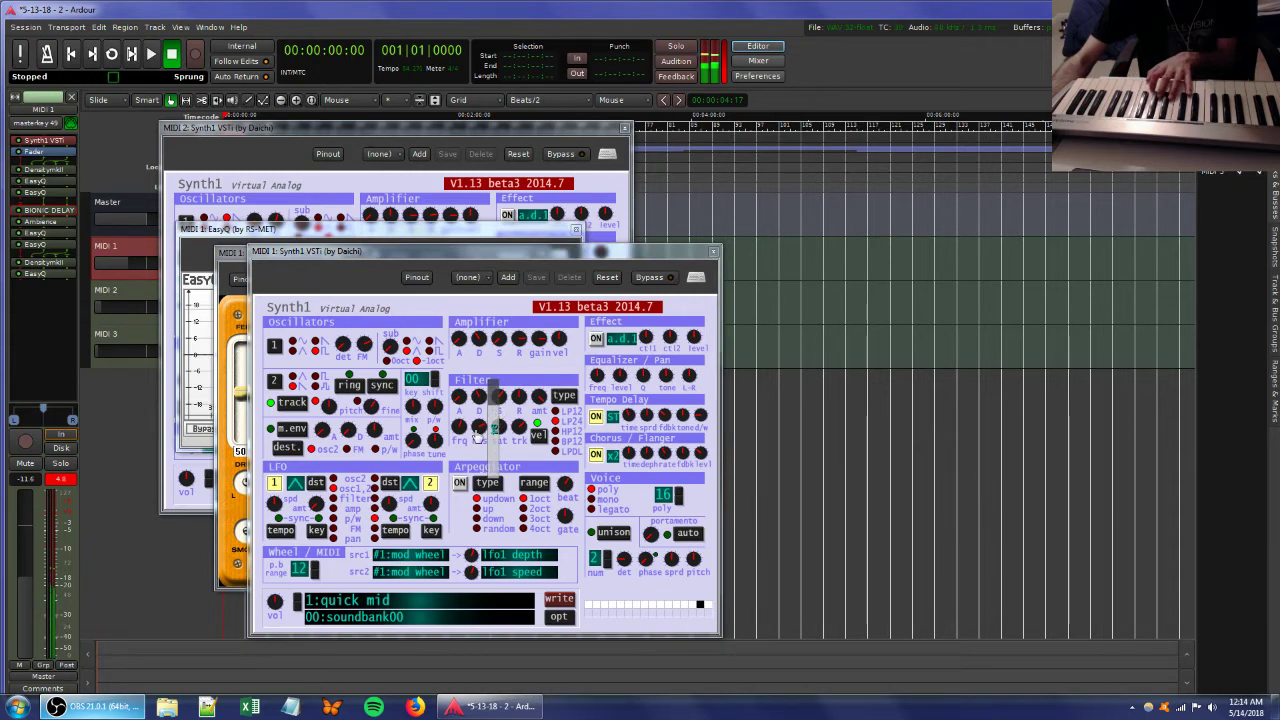
{"action": "left_click_drag", "start_coordinate": [477, 434], "coordinate": [493, 472]}
{"action": "mouse_move", "coordinate": [461, 429]}
{"action": "left_mouse_down"}
{"action": "mouse_move", "coordinate": [481, 446]}
{"action": "mouse_move", "coordinate": [472, 428]}
{"action": "left_mouse_up"}
{"action": "left_click", "coordinate": [315, 342]}
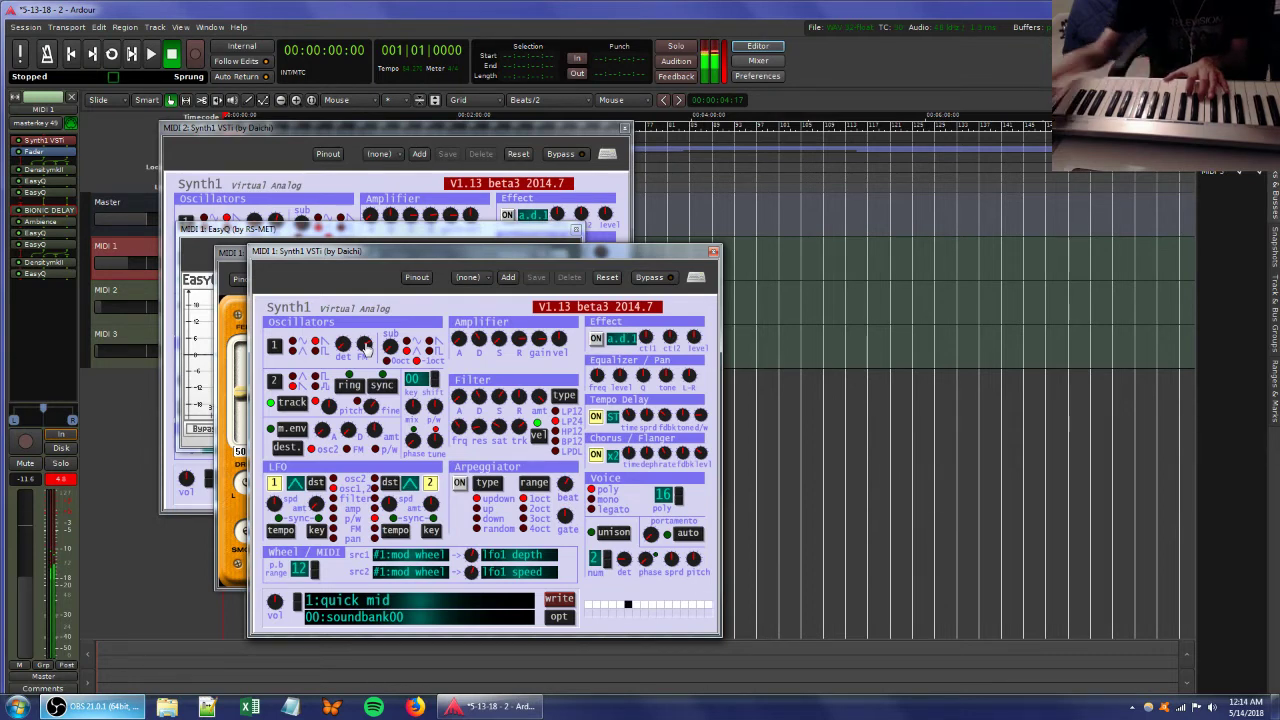
{"action": "left_click_drag", "start_coordinate": [516, 402], "coordinate": [519, 457]}
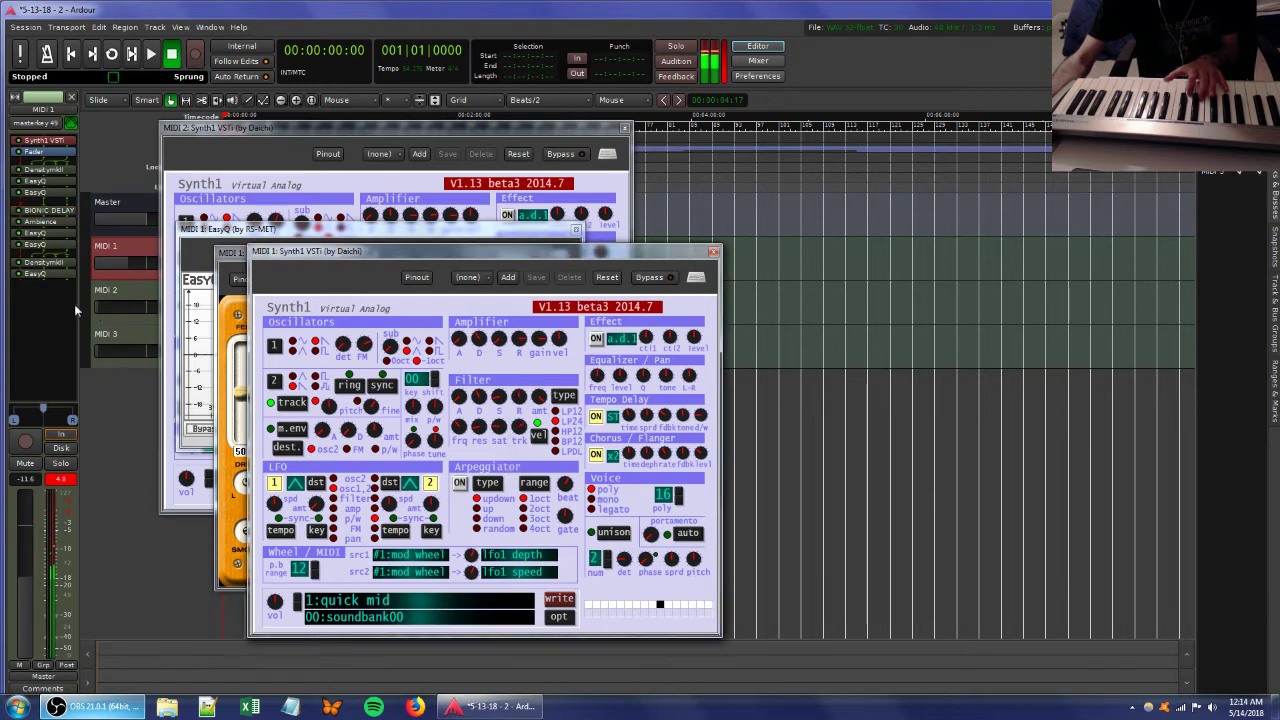
Remove the MIDI 2 and MIDI 3 tracks from the session and select MIDI 1.
{"action": "right_click", "coordinate": [115, 298]}
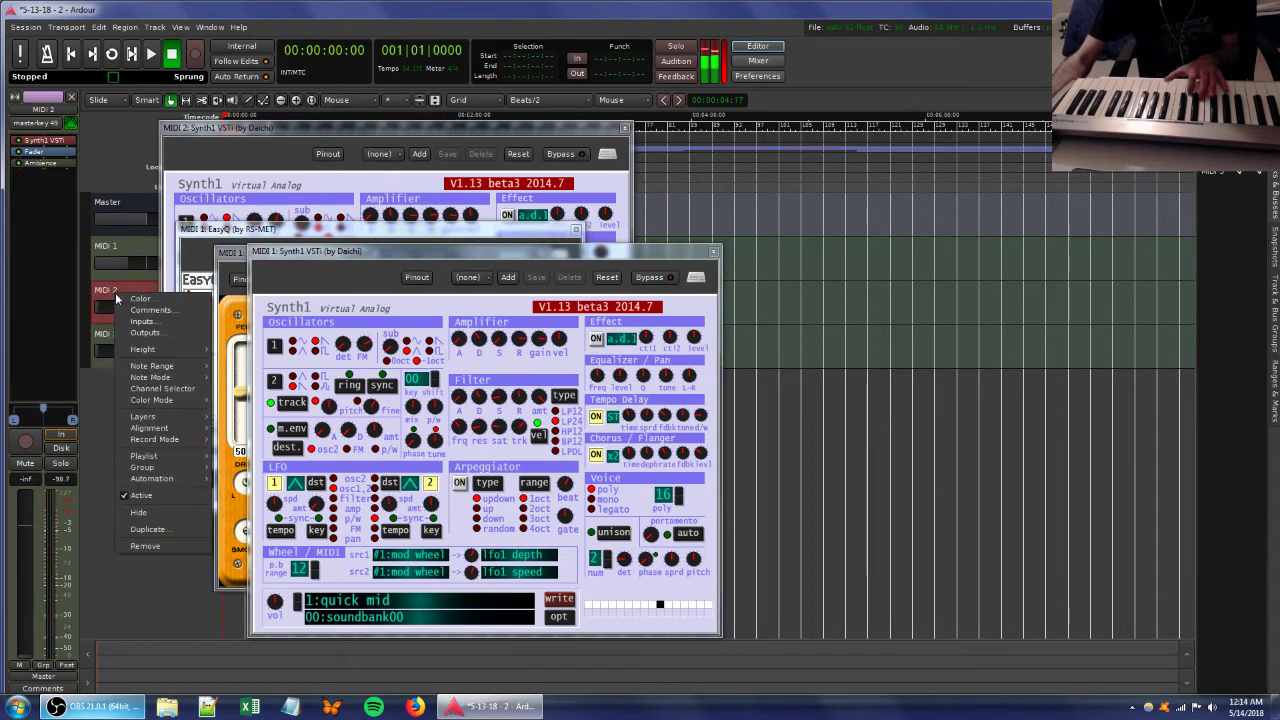
{"action": "left_click", "coordinate": [140, 546]}
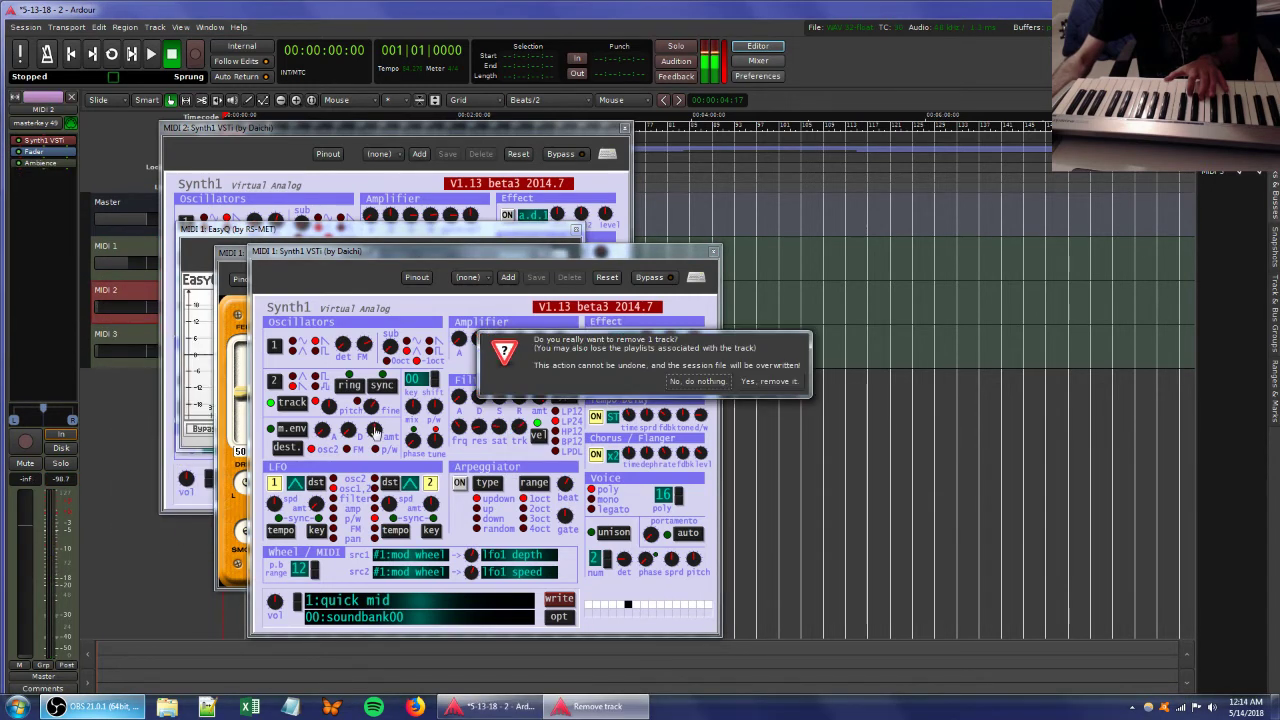
{"action": "left_click", "coordinate": [745, 382]}
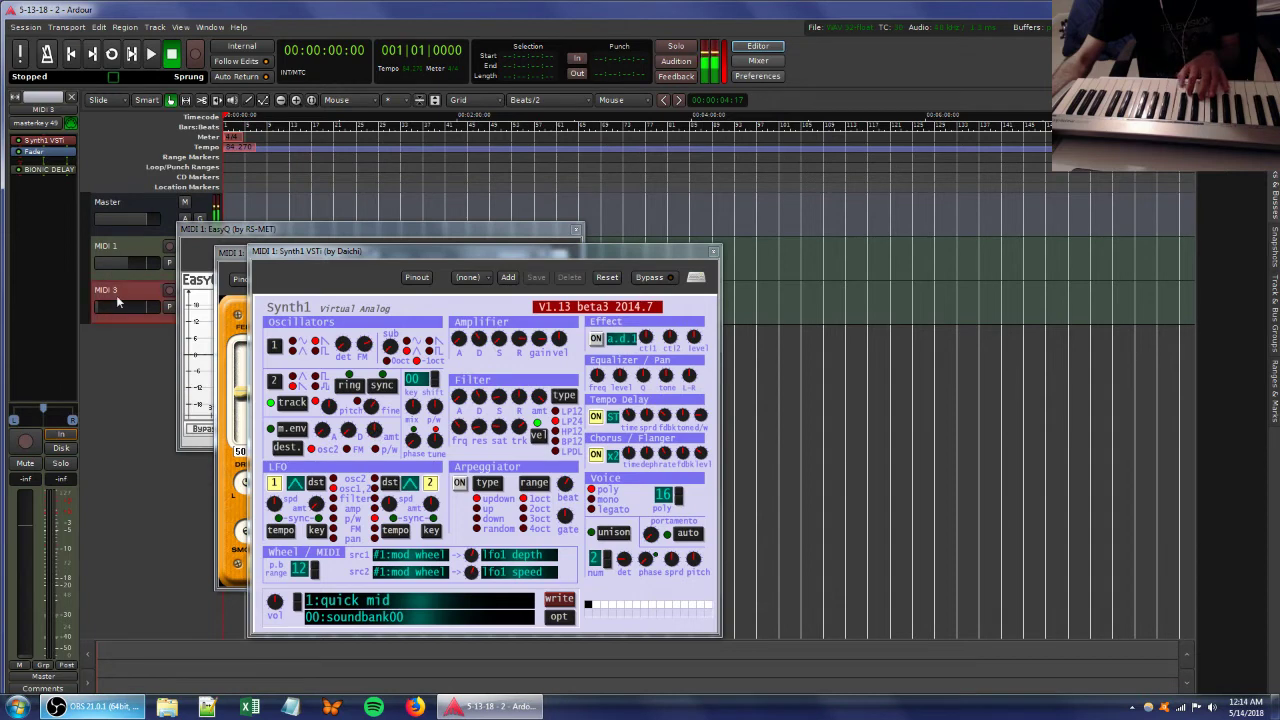
{"action": "right_click", "coordinate": [116, 295]}
{"action": "left_click", "coordinate": [150, 547]}
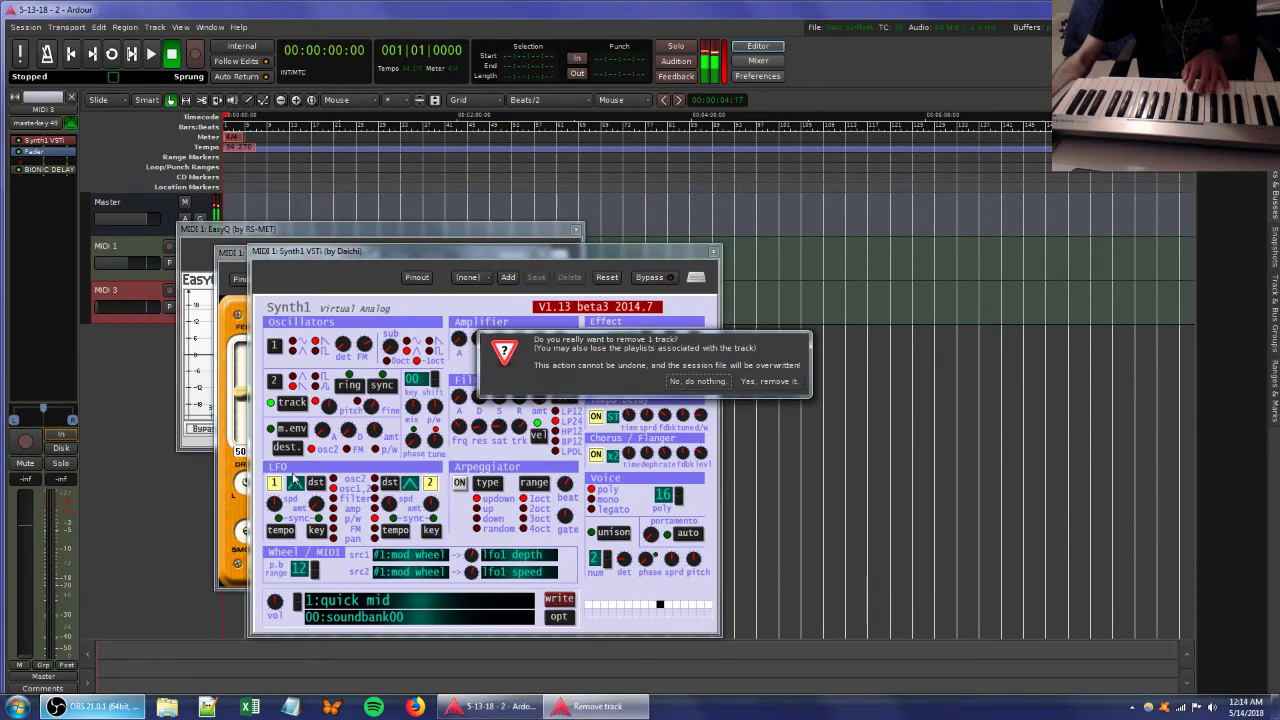
{"action": "left_click", "coordinate": [766, 382]}
{"action": "left_click", "coordinate": [126, 243]}
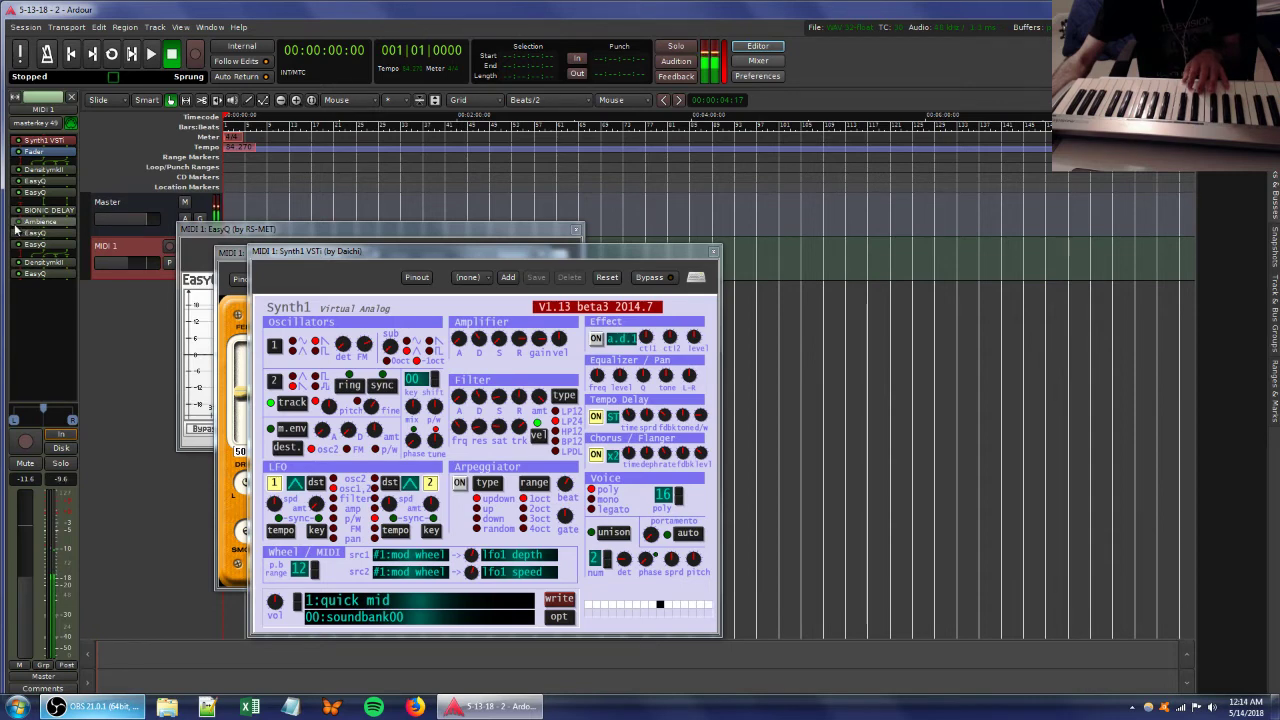
Adjust the filter tracking and saturation in MIDI 1's Synth1, set oscillator 1 to a sine wave and adjust the sub-oscillator level.
{"action": "mouse_move", "coordinate": [513, 430]}
{"action": "left_mouse_down"}
{"action": "mouse_move", "coordinate": [508, 466]}
{"action": "mouse_move", "coordinate": [494, 408]}
{"action": "mouse_move", "coordinate": [477, 467]}
{"action": "mouse_move", "coordinate": [521, 438]}
{"action": "mouse_move", "coordinate": [530, 452]}
{"action": "mouse_move", "coordinate": [524, 437]}
{"action": "mouse_move", "coordinate": [516, 463]}
{"action": "mouse_move", "coordinate": [518, 444]}
{"action": "left_mouse_up"}
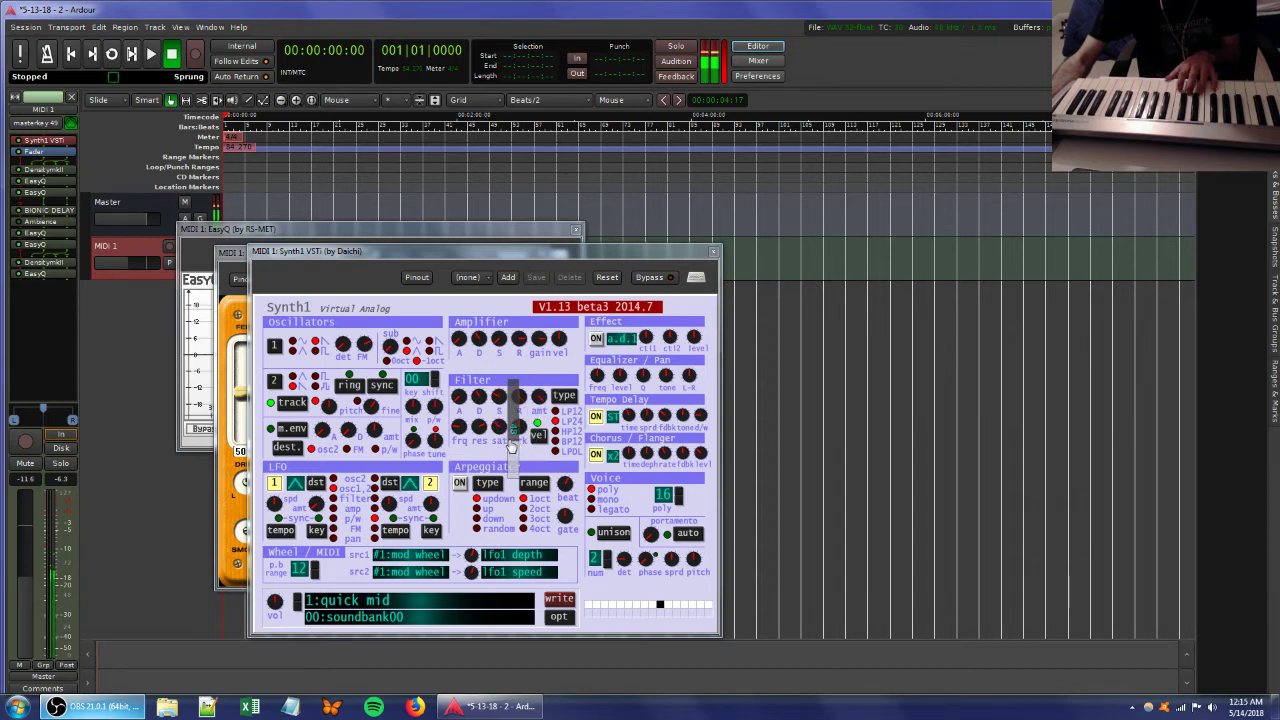
{"action": "mouse_move", "coordinate": [517, 461]}
{"action": "left_mouse_down"}
{"action": "mouse_move", "coordinate": [535, 410]}
{"action": "mouse_move", "coordinate": [474, 461]}
{"action": "mouse_move", "coordinate": [485, 397]}
{"action": "mouse_move", "coordinate": [497, 452]}
{"action": "left_mouse_up"}
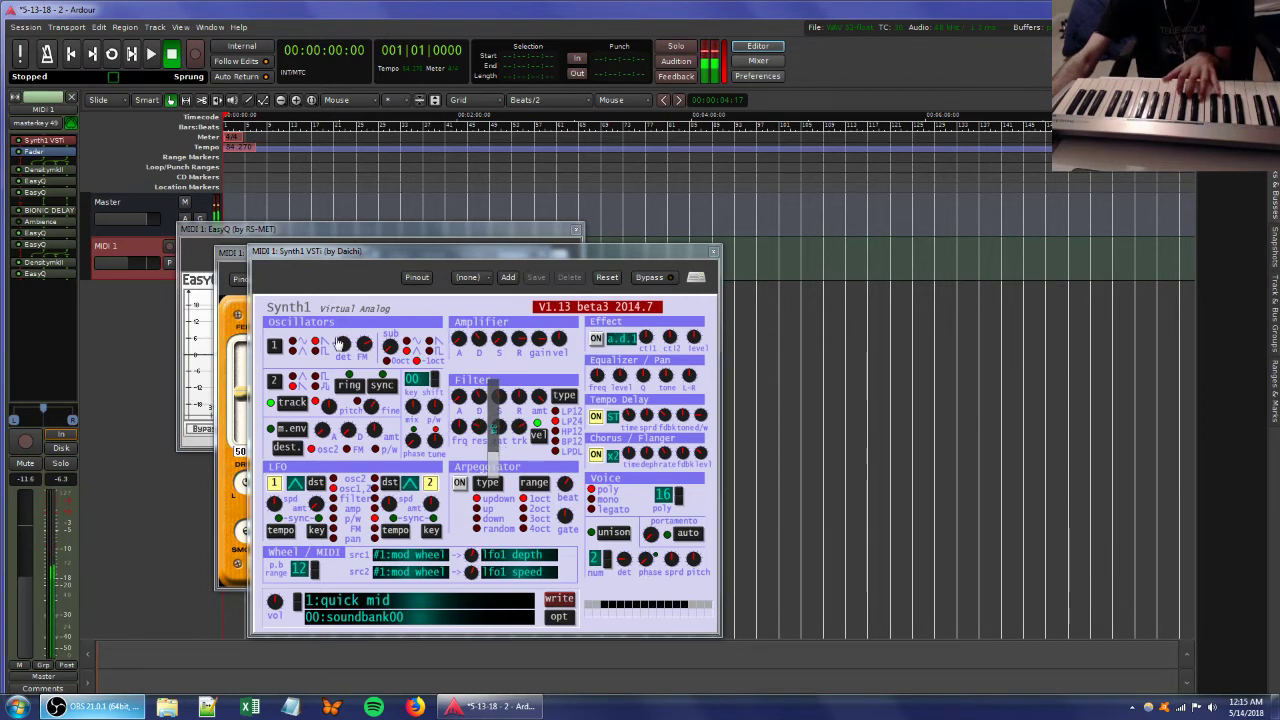
{"action": "left_click", "coordinate": [292, 342]}
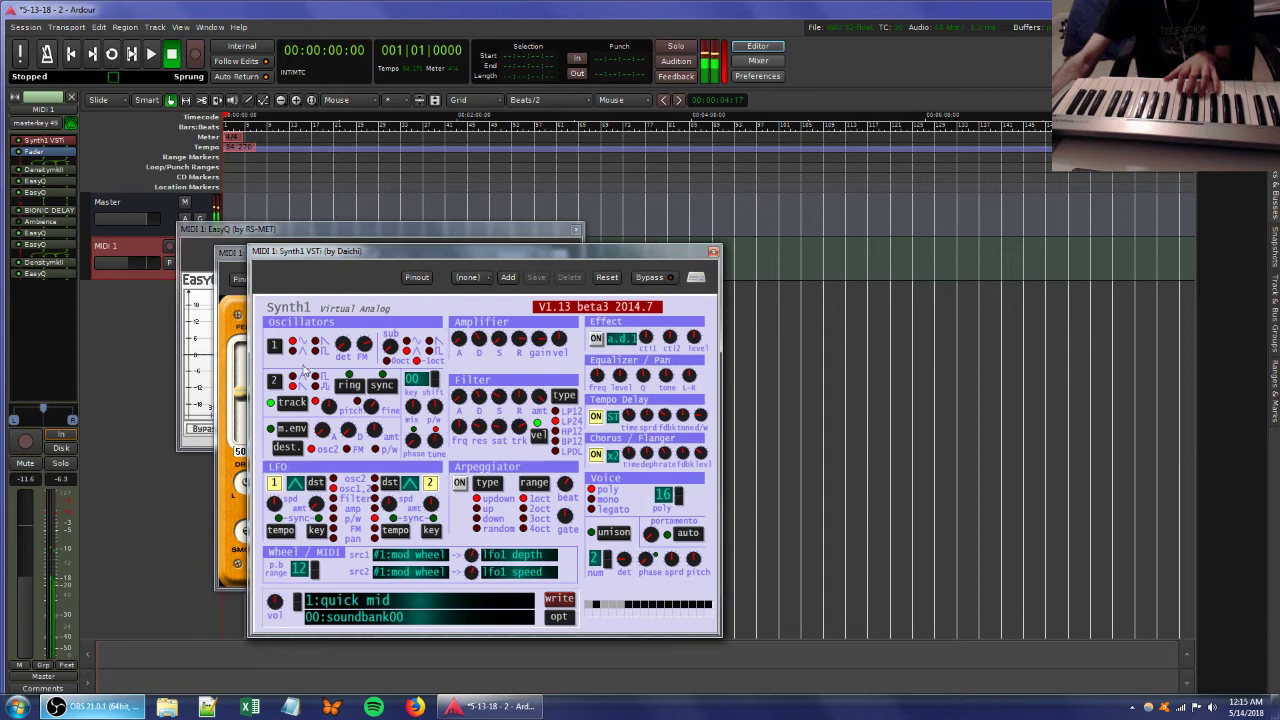
{"action": "left_click_drag", "start_coordinate": [364, 346], "coordinate": [377, 379]}
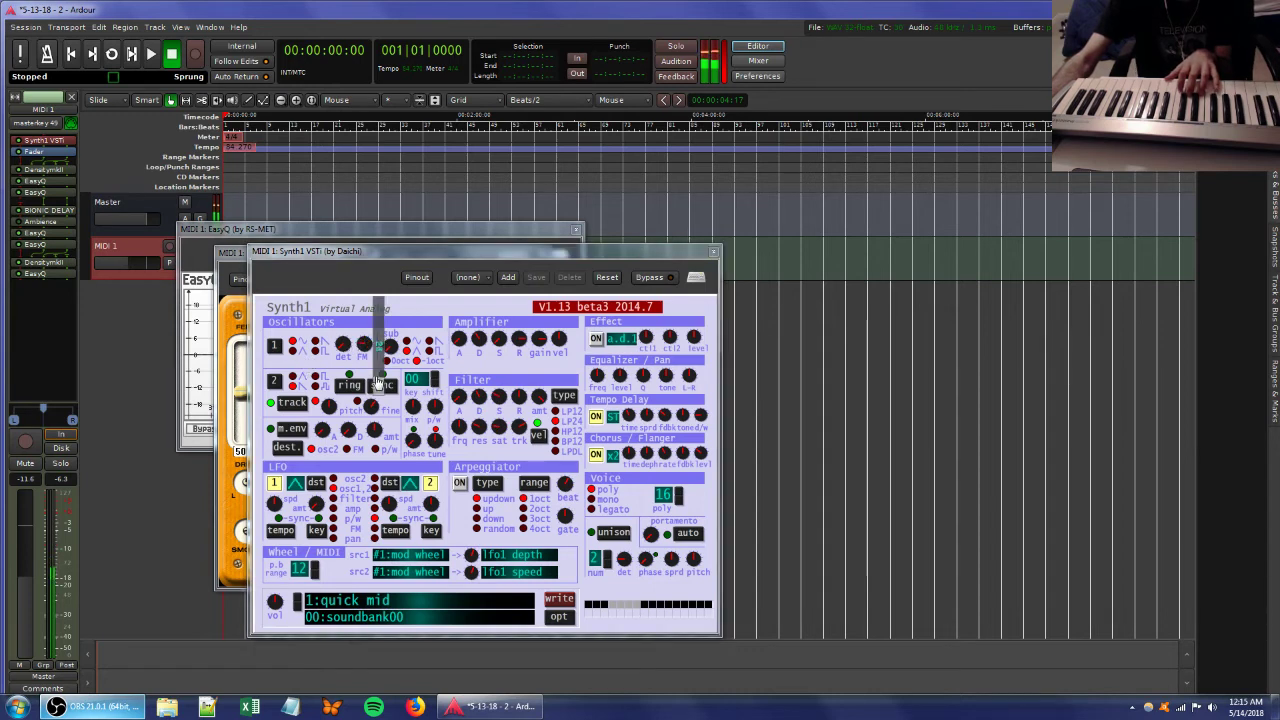
Adjust the amplifier release and filter resonance in MIDI 1's Synth1.
{"action": "mouse_move", "coordinate": [513, 339]}
{"action": "left_mouse_down"}
{"action": "mouse_move", "coordinate": [513, 370]}
{"action": "mouse_move", "coordinate": [513, 345]}
{"action": "mouse_move", "coordinate": [511, 356]}
{"action": "mouse_move", "coordinate": [539, 313]}
{"action": "mouse_move", "coordinate": [520, 354]}
{"action": "left_mouse_up"}
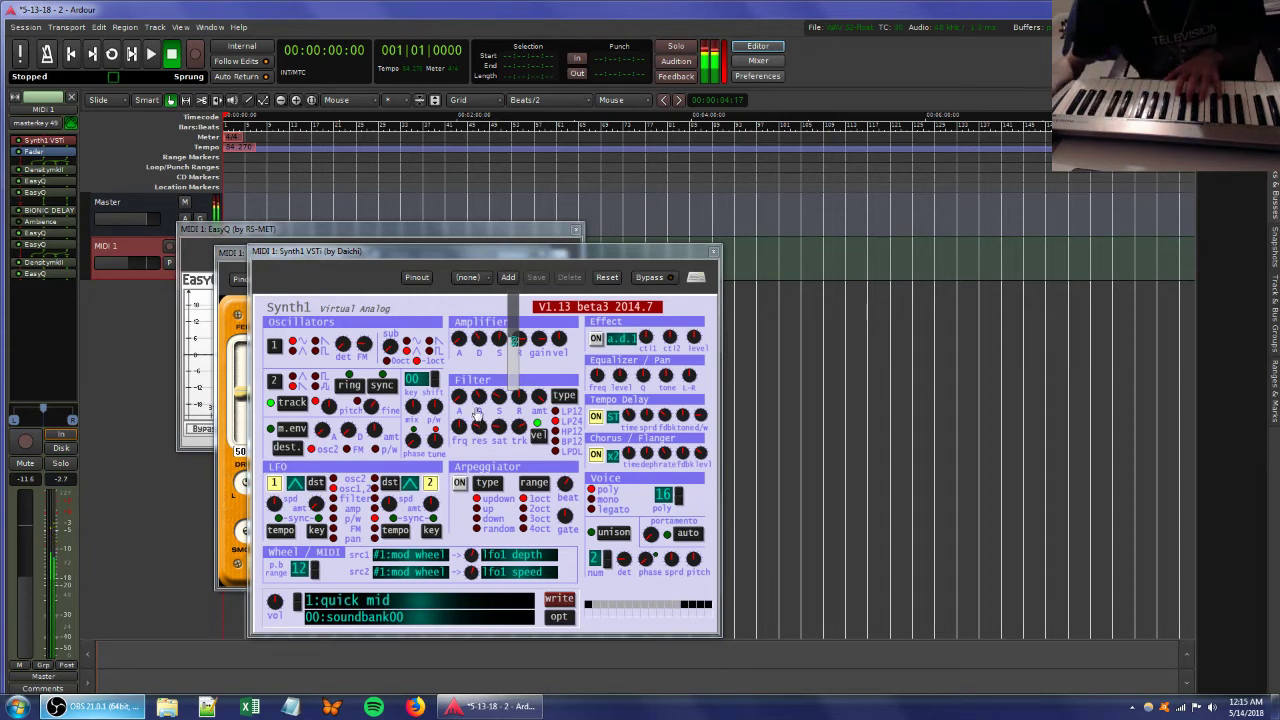
{"action": "left_click_drag", "start_coordinate": [473, 428], "coordinate": [474, 457]}
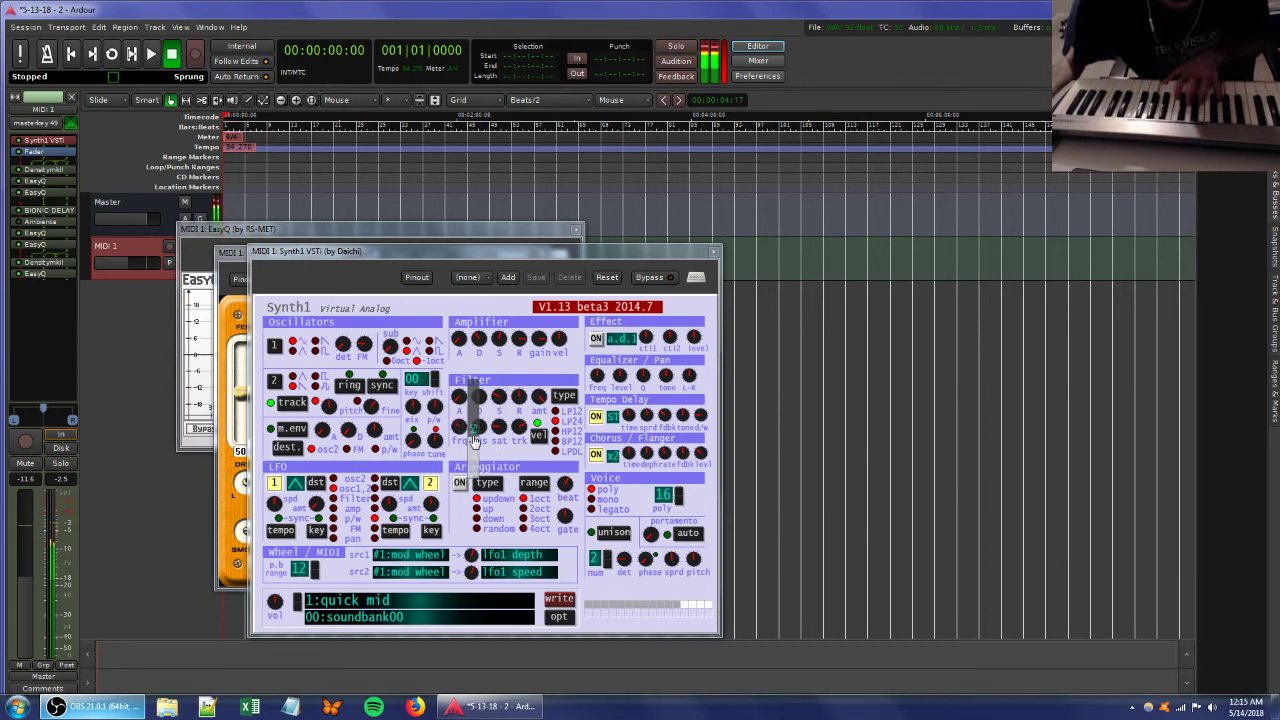
{"action": "left_click_drag", "start_coordinate": [474, 426], "coordinate": [475, 453]}
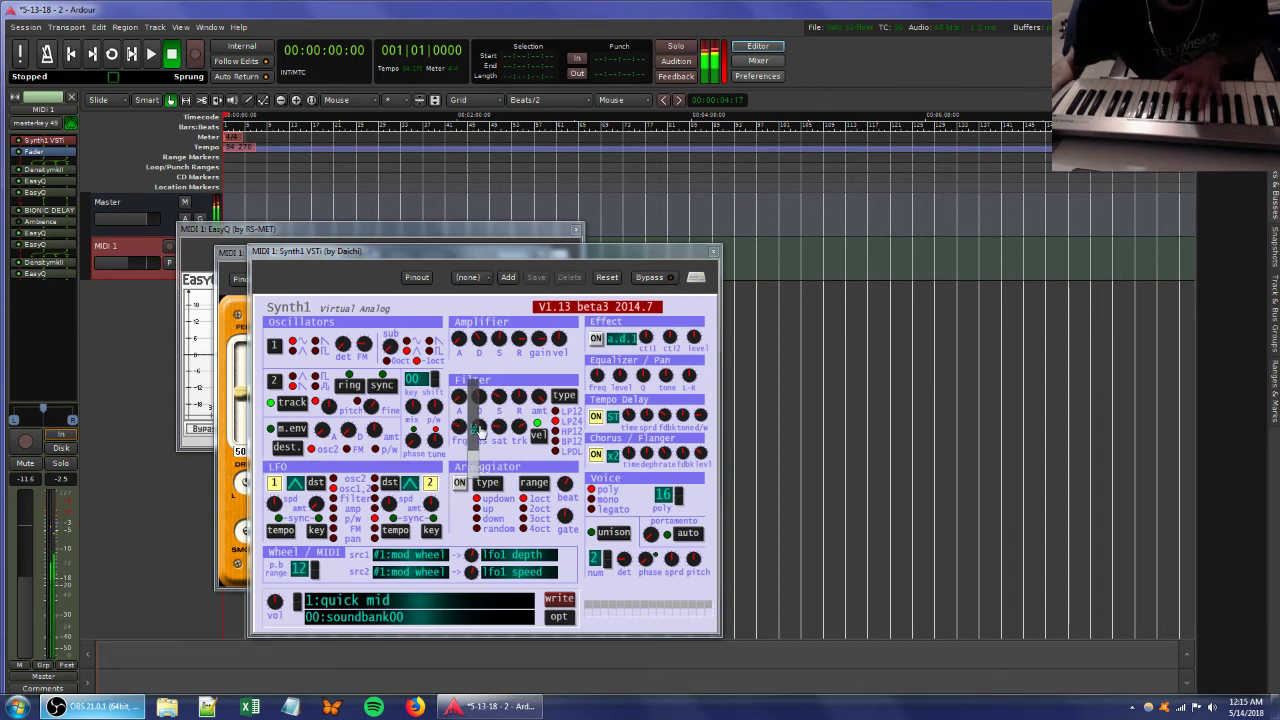
Set the feedback of MIDI 1's BIONIC DELAY to 44.50 and adjust the filter tracking in Synth1.
{"action": "left_click", "coordinate": [300, 230]}
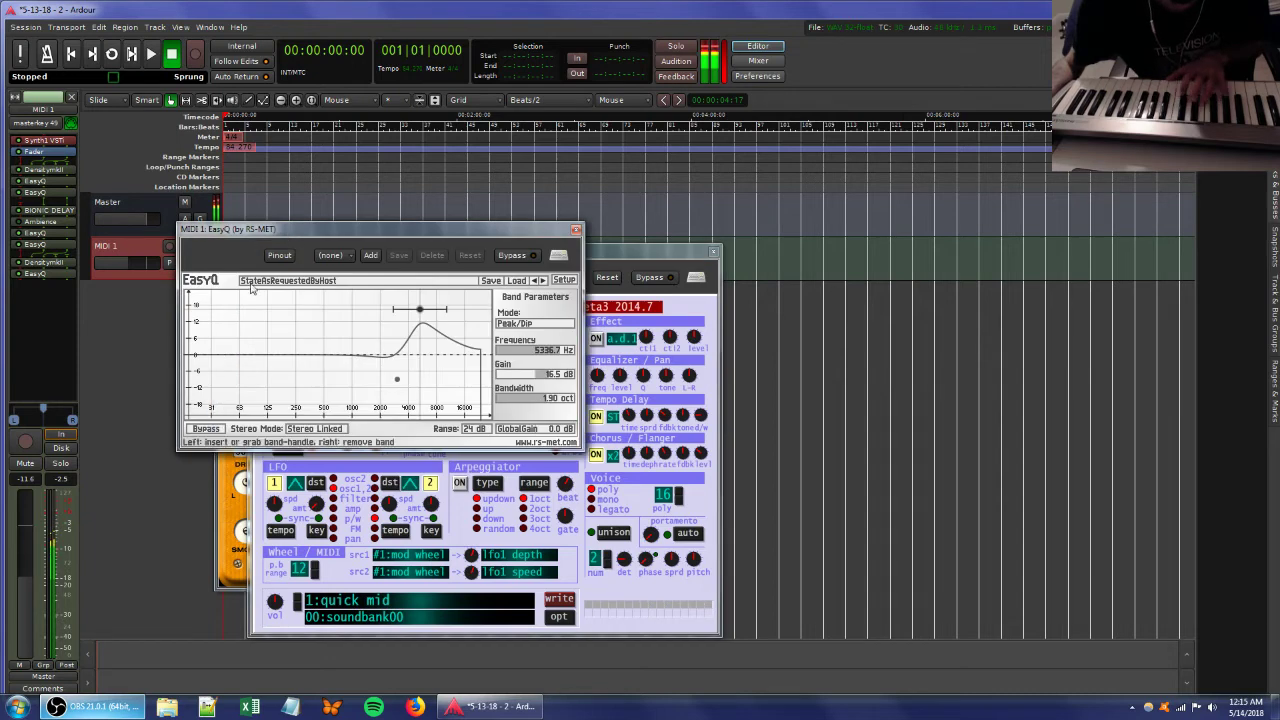
{"action": "left_click", "coordinate": [222, 470]}
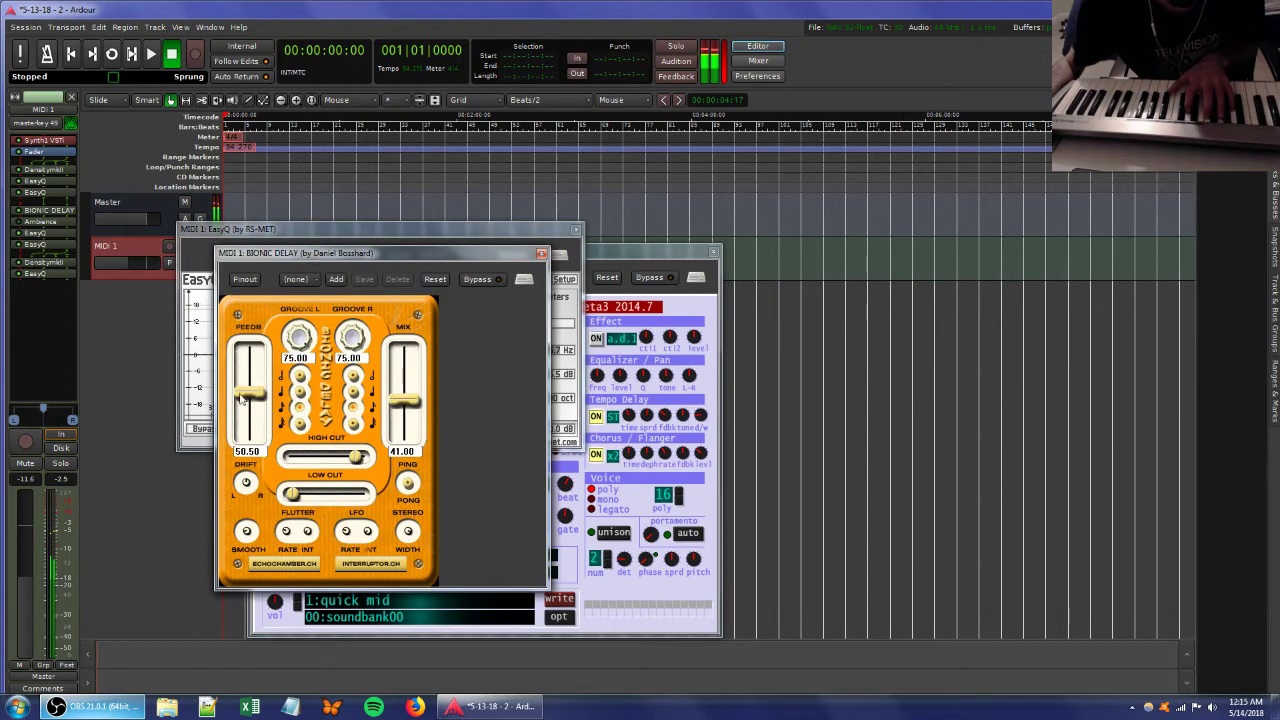
{"action": "left_click_drag", "start_coordinate": [240, 399], "coordinate": [241, 406]}
{"action": "left_click", "coordinate": [628, 259]}
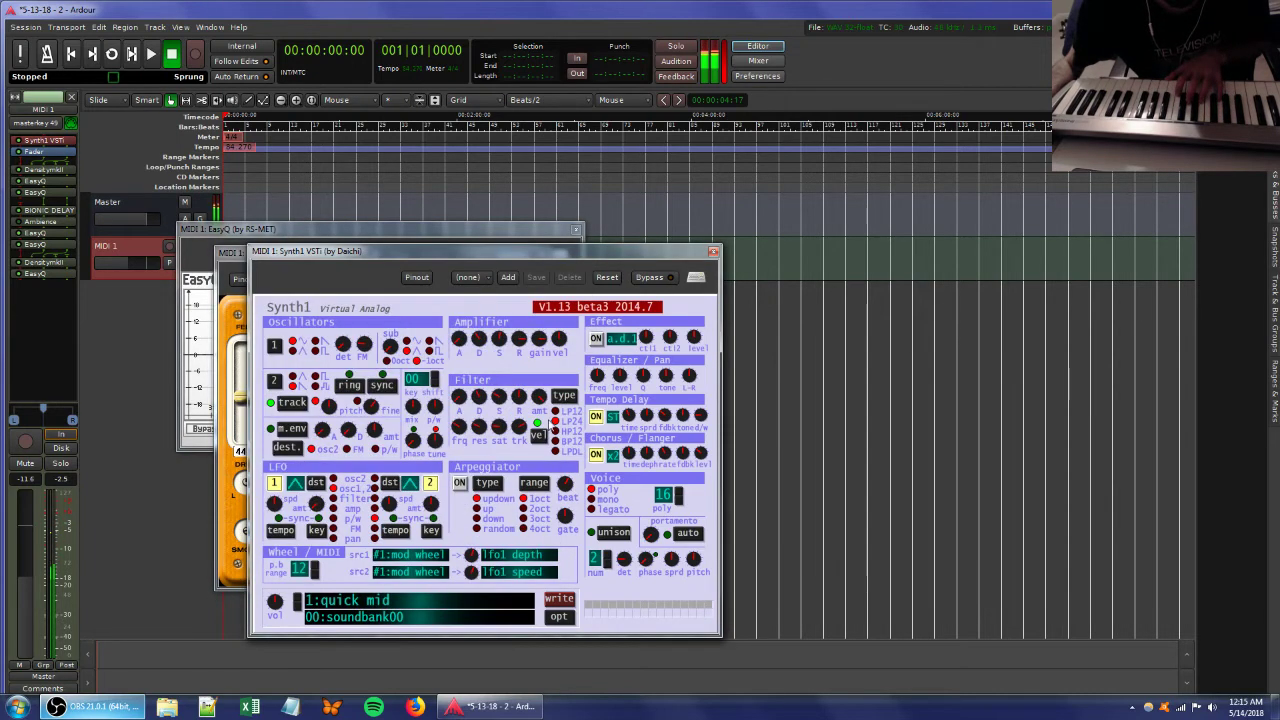
{"action": "mouse_move", "coordinate": [514, 438]}
{"action": "left_mouse_down"}
{"action": "mouse_move", "coordinate": [515, 388]}
{"action": "mouse_move", "coordinate": [502, 438]}
{"action": "mouse_move", "coordinate": [517, 438]}
{"action": "left_mouse_up"}
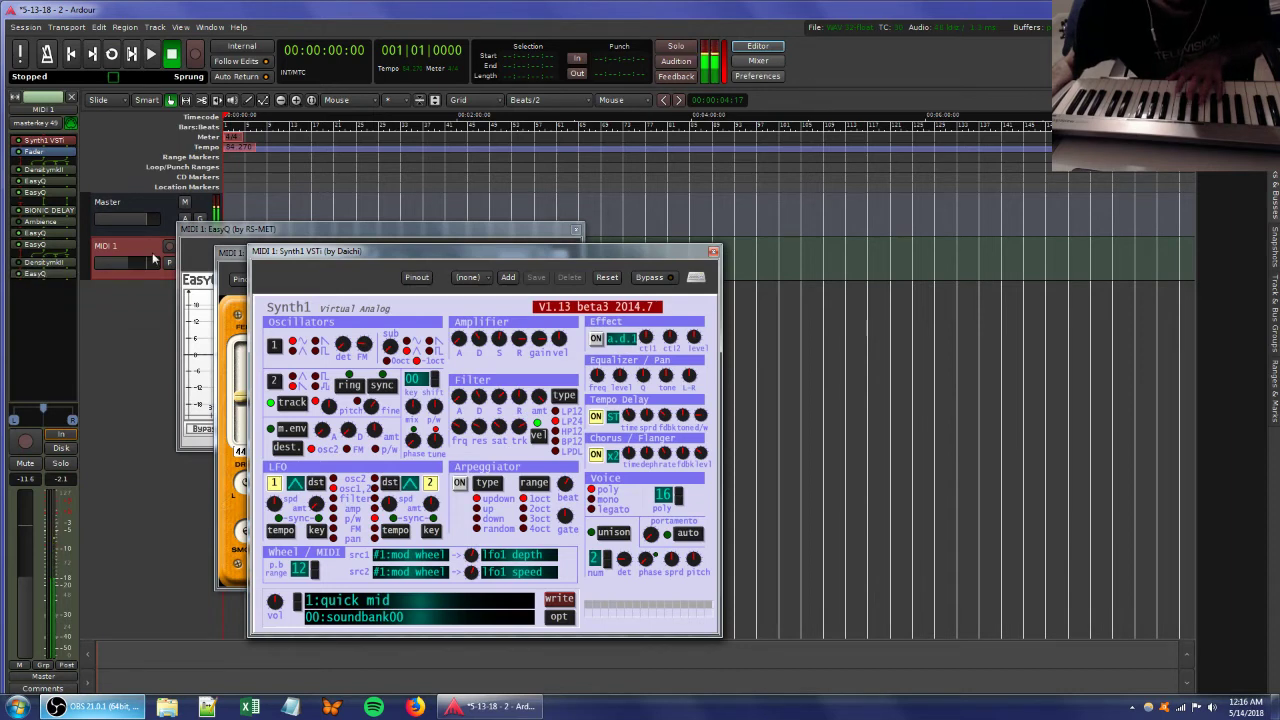
Add the Azurite chorus from the favorite plugins to MIDI 1's chain and set it to stereo.
{"action": "right_click", "coordinate": [45, 294]}
{"action": "mouse_move", "coordinate": [100, 302]}
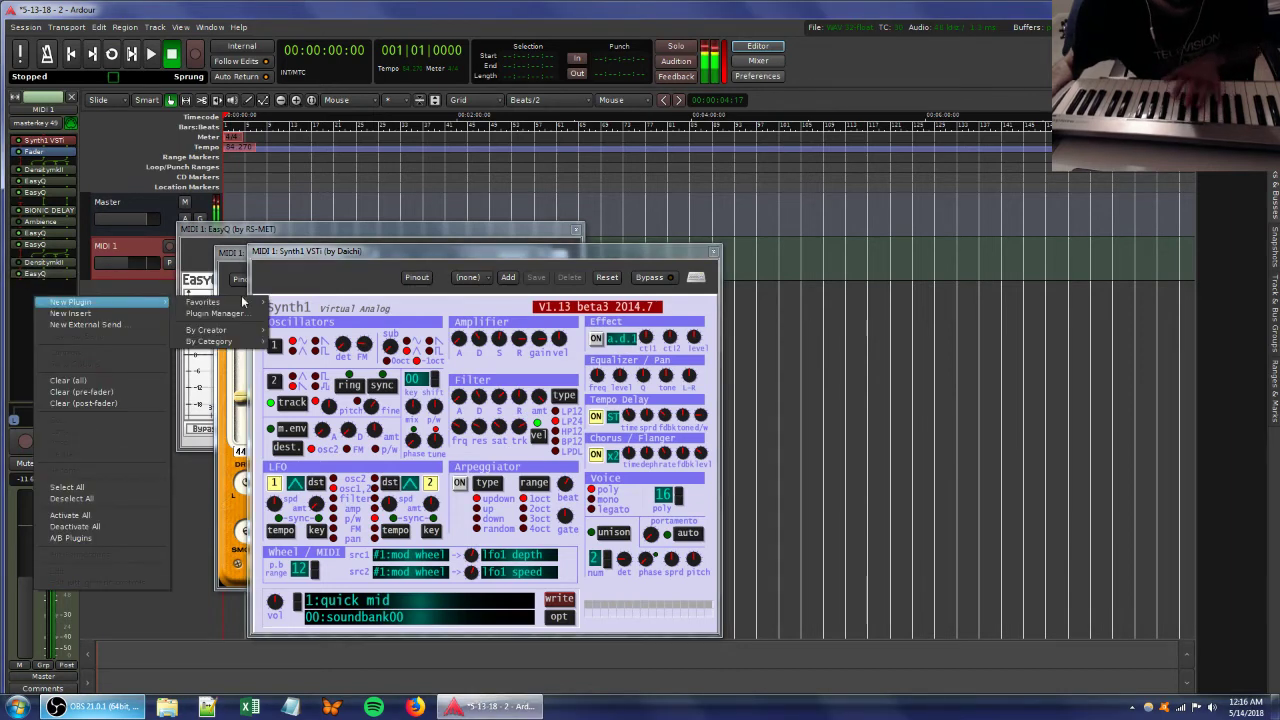
{"action": "mouse_move", "coordinate": [246, 306]}
{"action": "left_click", "coordinate": [310, 325]}
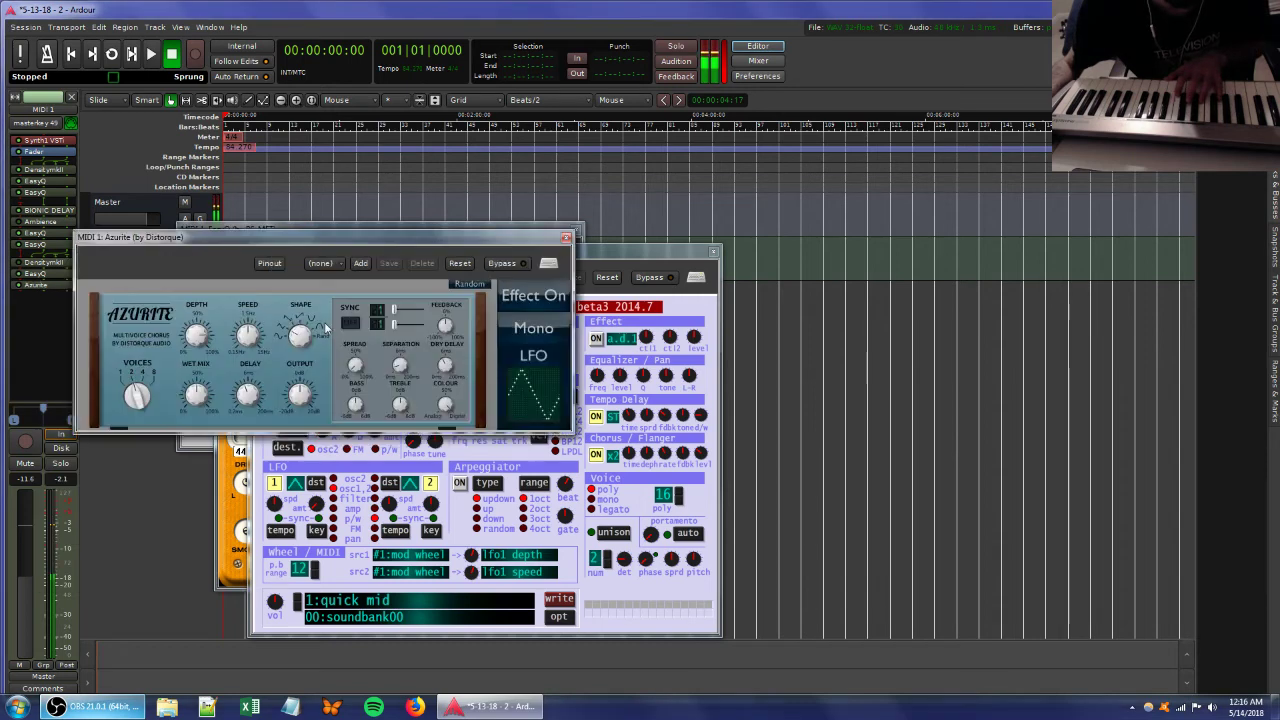
{"action": "left_click", "coordinate": [519, 329]}
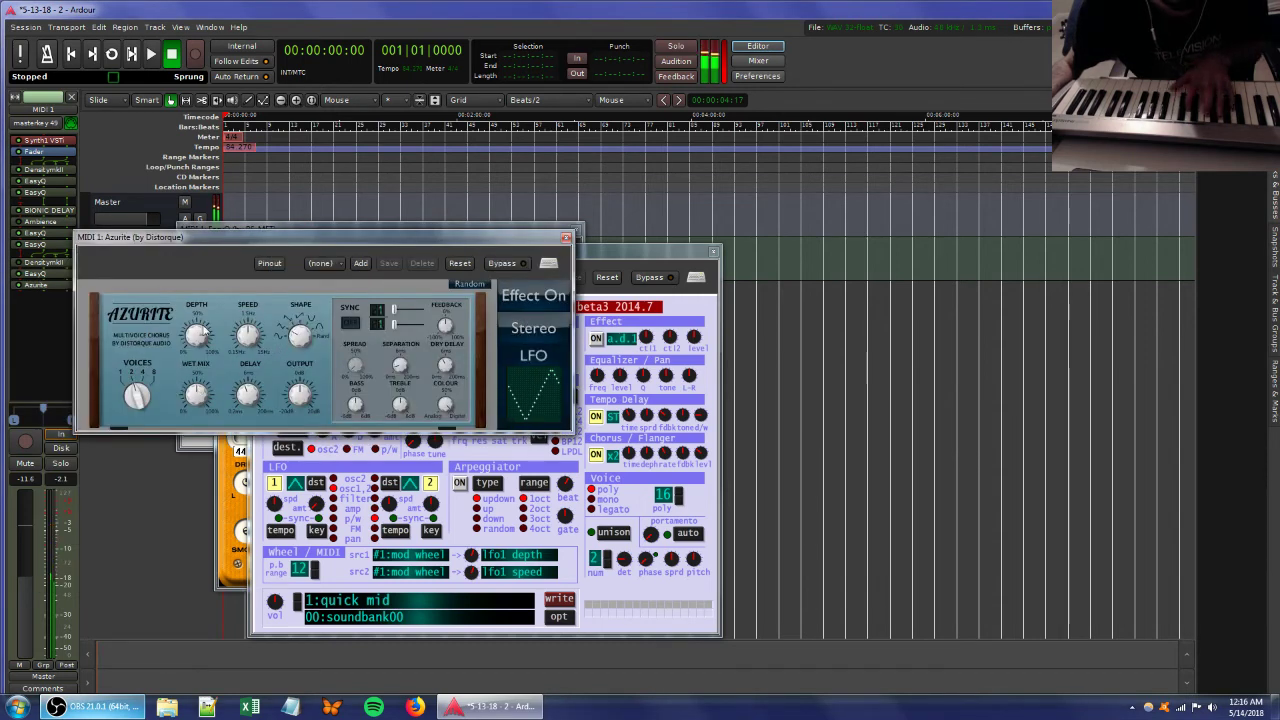
{"action": "left_click", "coordinate": [672, 257]}
Place Ambience after Azurite in MIDI 1's chain, open its window and adjust Synth1's filter resonance.
{"action": "left_click_drag", "start_coordinate": [38, 222], "coordinate": [19, 288]}
{"action": "double_click", "coordinate": [40, 286]}
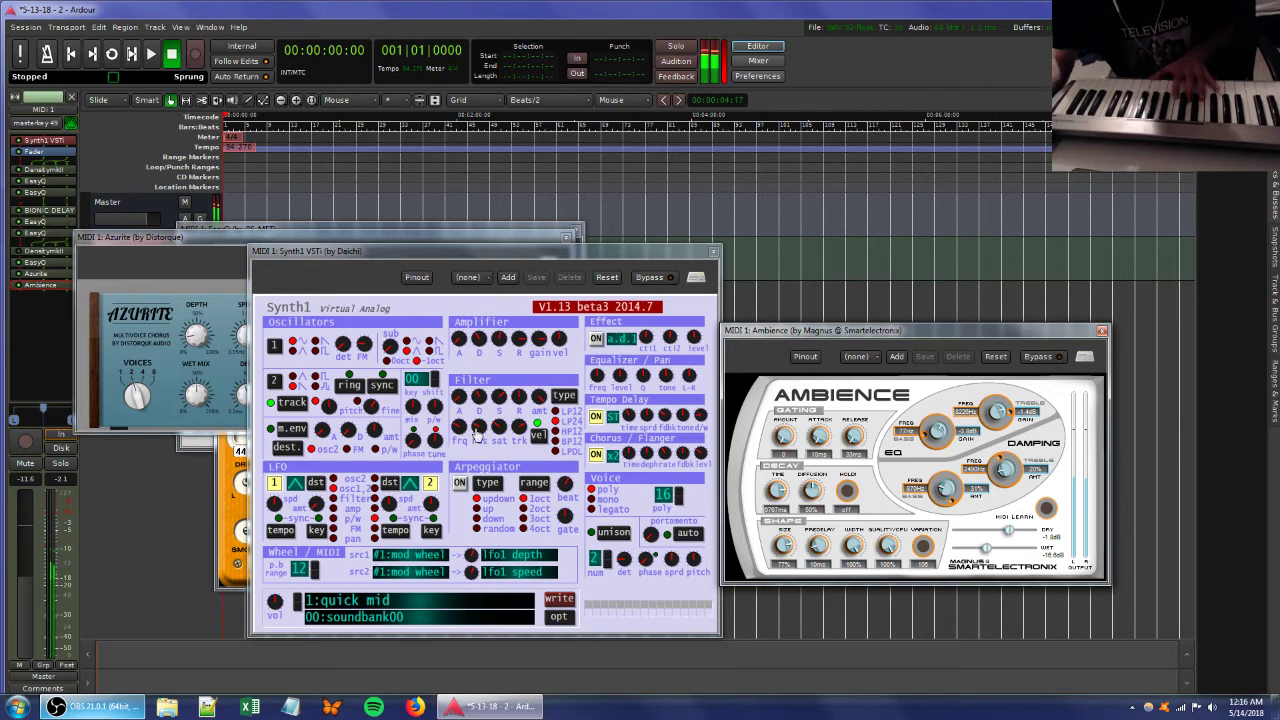
{"action": "mouse_move", "coordinate": [477, 430]}
{"action": "left_mouse_down"}
{"action": "mouse_move", "coordinate": [495, 425]}
{"action": "mouse_move", "coordinate": [493, 409]}
{"action": "mouse_move", "coordinate": [475, 429]}
{"action": "left_mouse_up"}
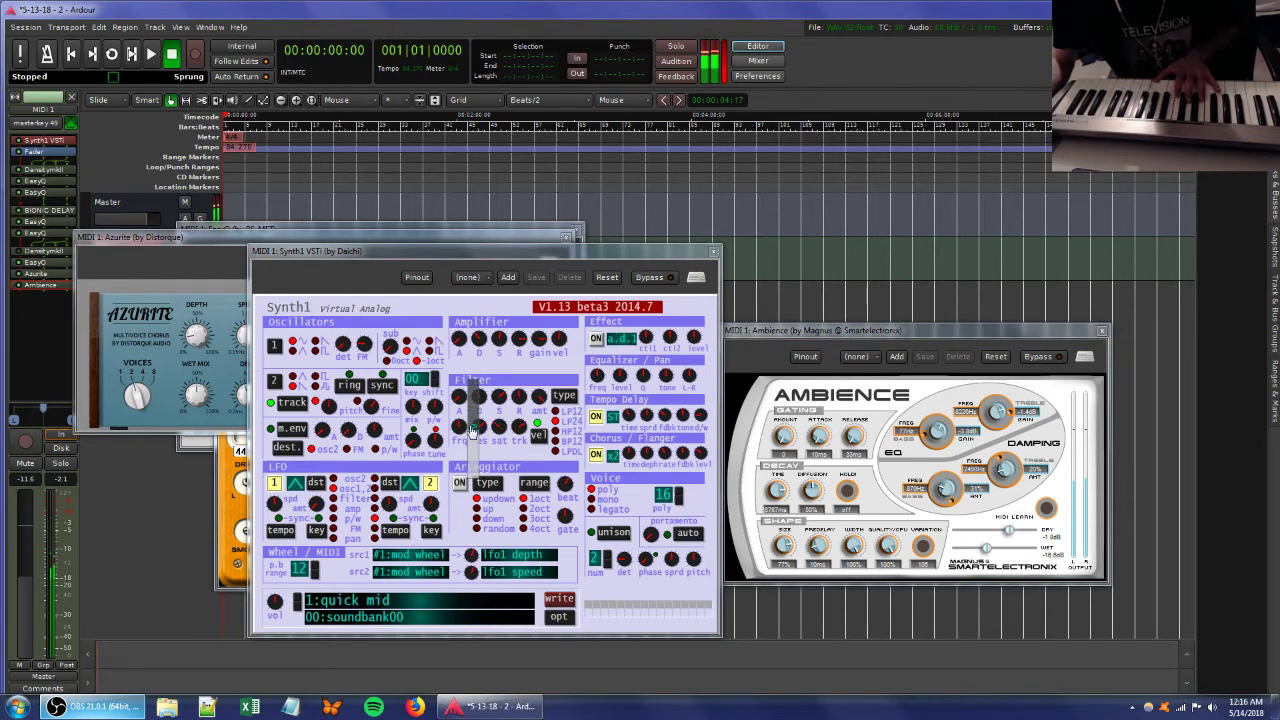
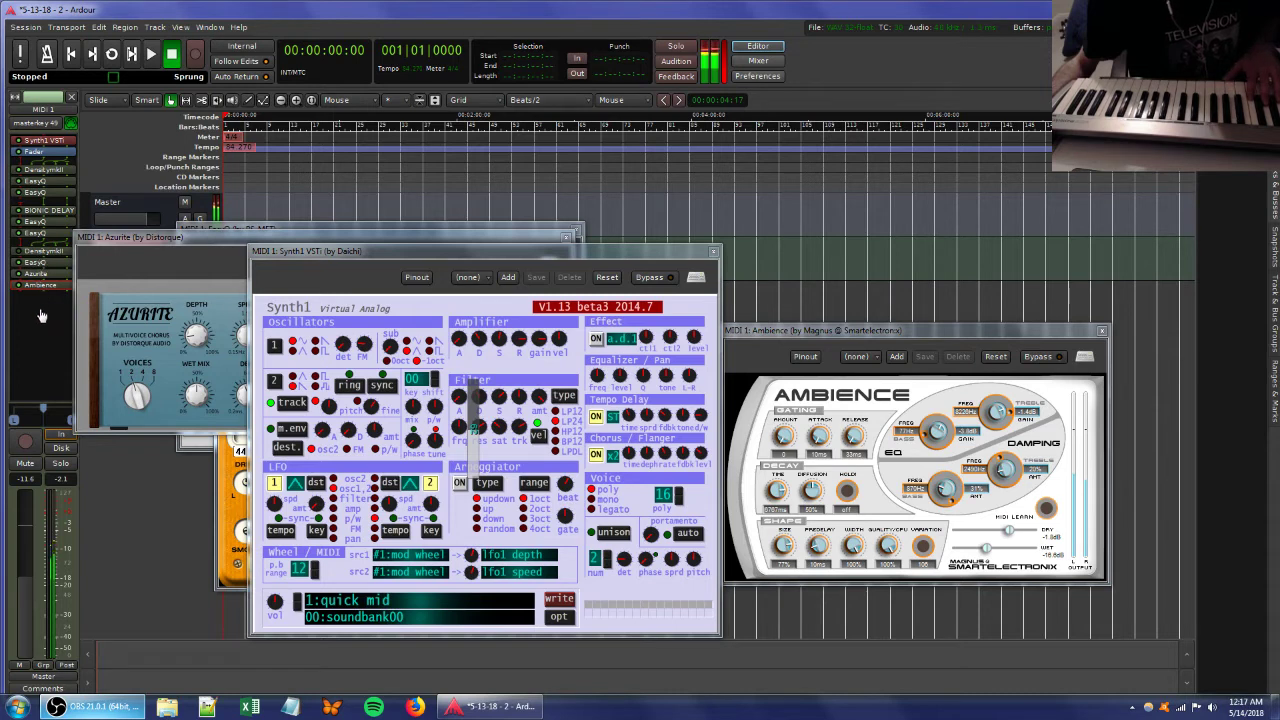
Add a peak band near 128 Hz to the EasyQ just before Azurite, nudging its frequency and gain upward.
{"action": "double_click", "coordinate": [33, 263]}
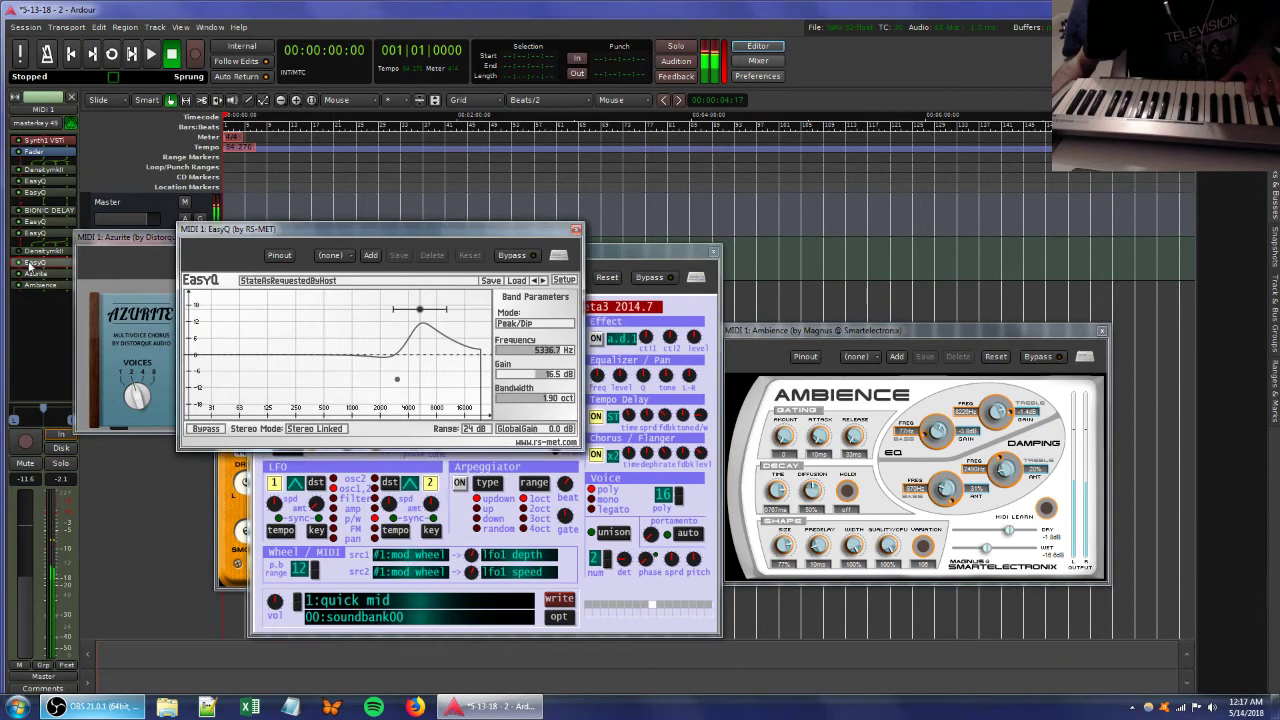
{"action": "double_click", "coordinate": [268, 335]}
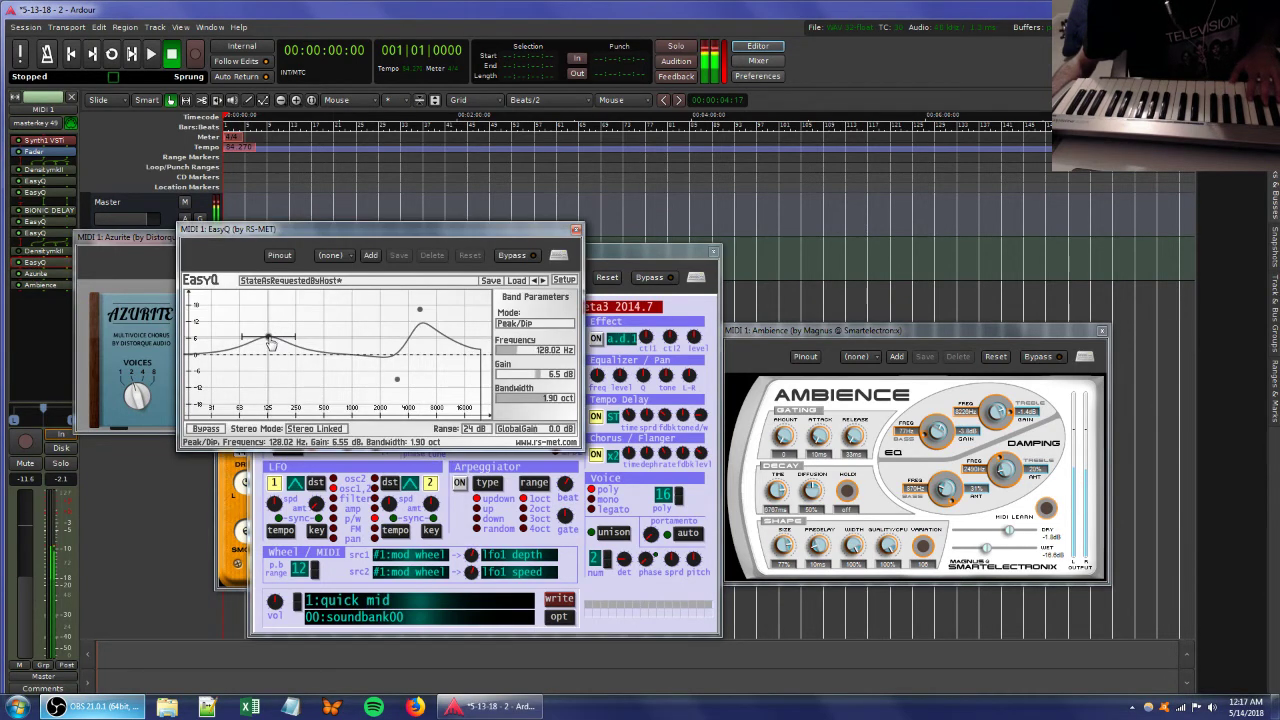
{"action": "left_click_drag", "start_coordinate": [268, 335], "coordinate": [277, 329]}
{"action": "left_click", "coordinate": [631, 252]}
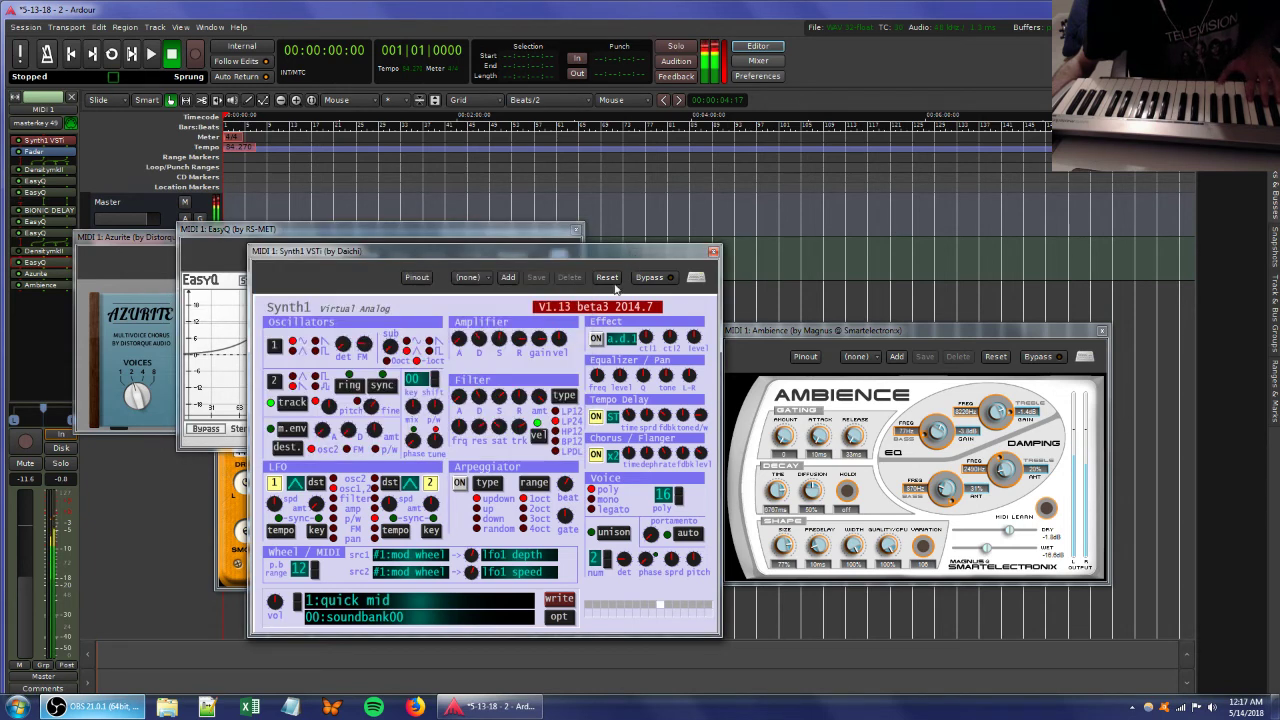
Adjust Synth1's filter tracking and lower MIDI 1's fader to -14.5 dB.
{"action": "left_click", "coordinate": [517, 430]}
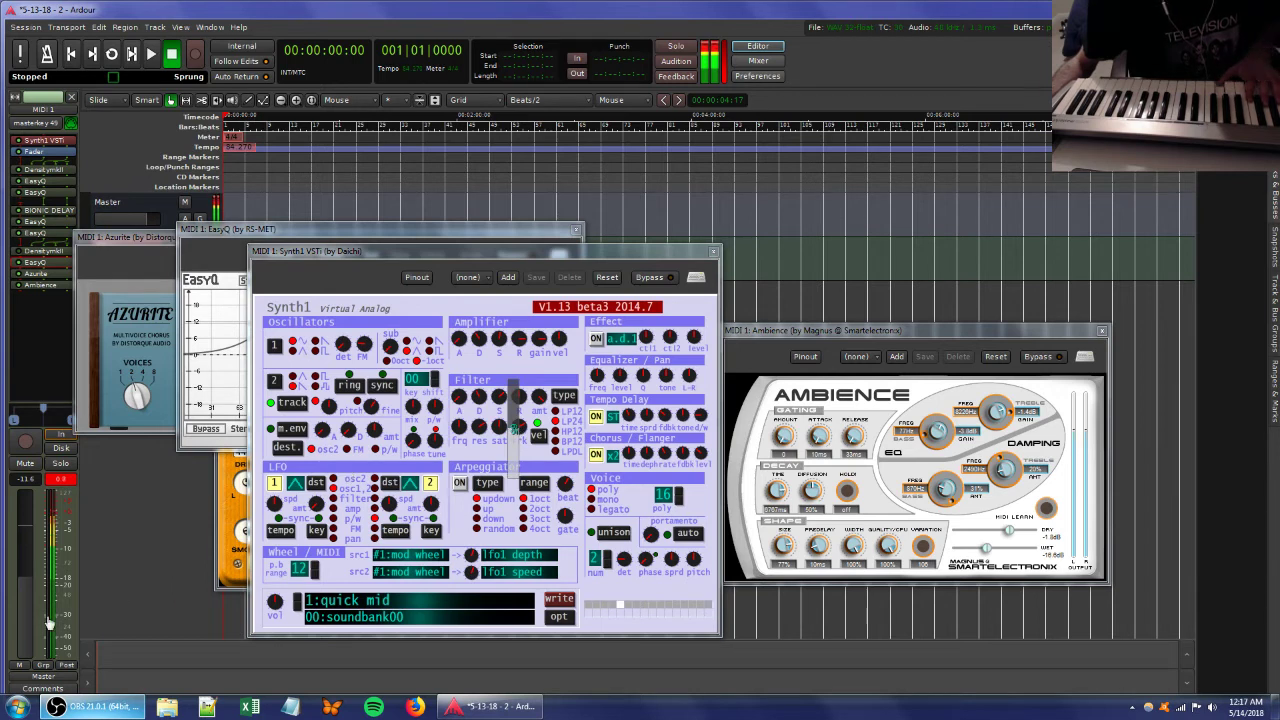
{"action": "left_click_drag", "start_coordinate": [28, 606], "coordinate": [31, 590]}
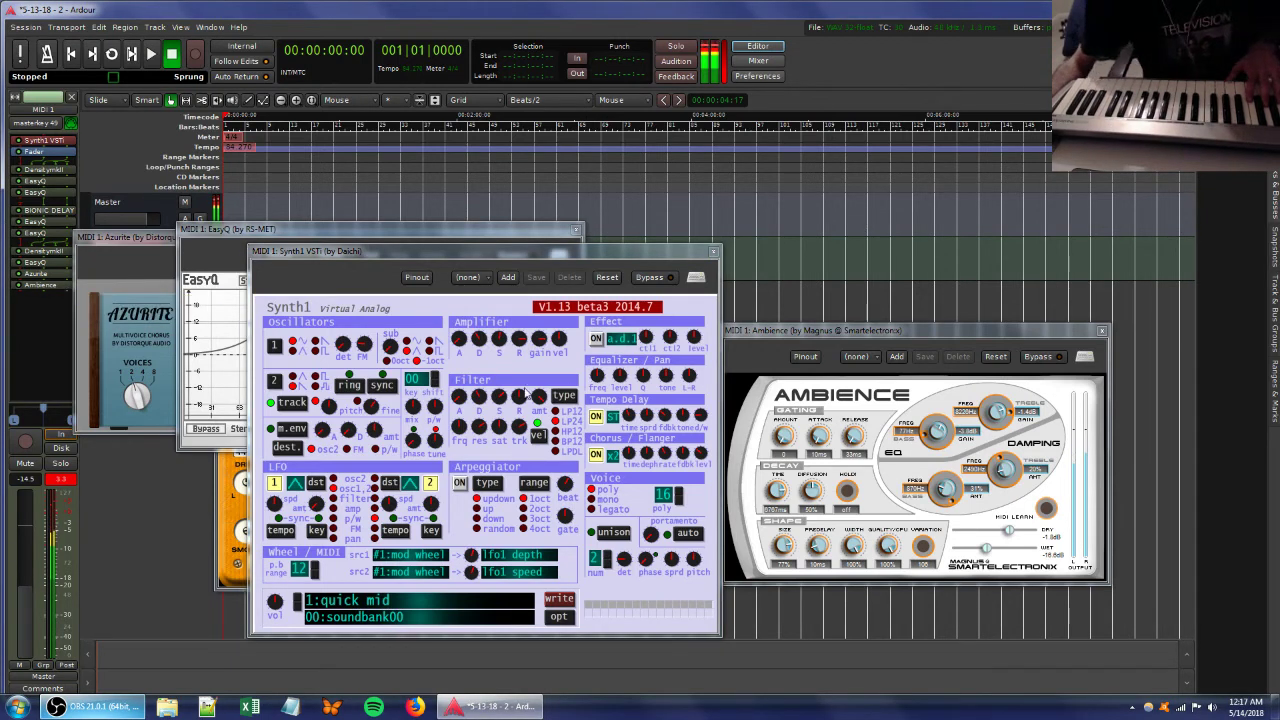
{"action": "left_click_drag", "start_coordinate": [517, 426], "coordinate": [516, 429]}
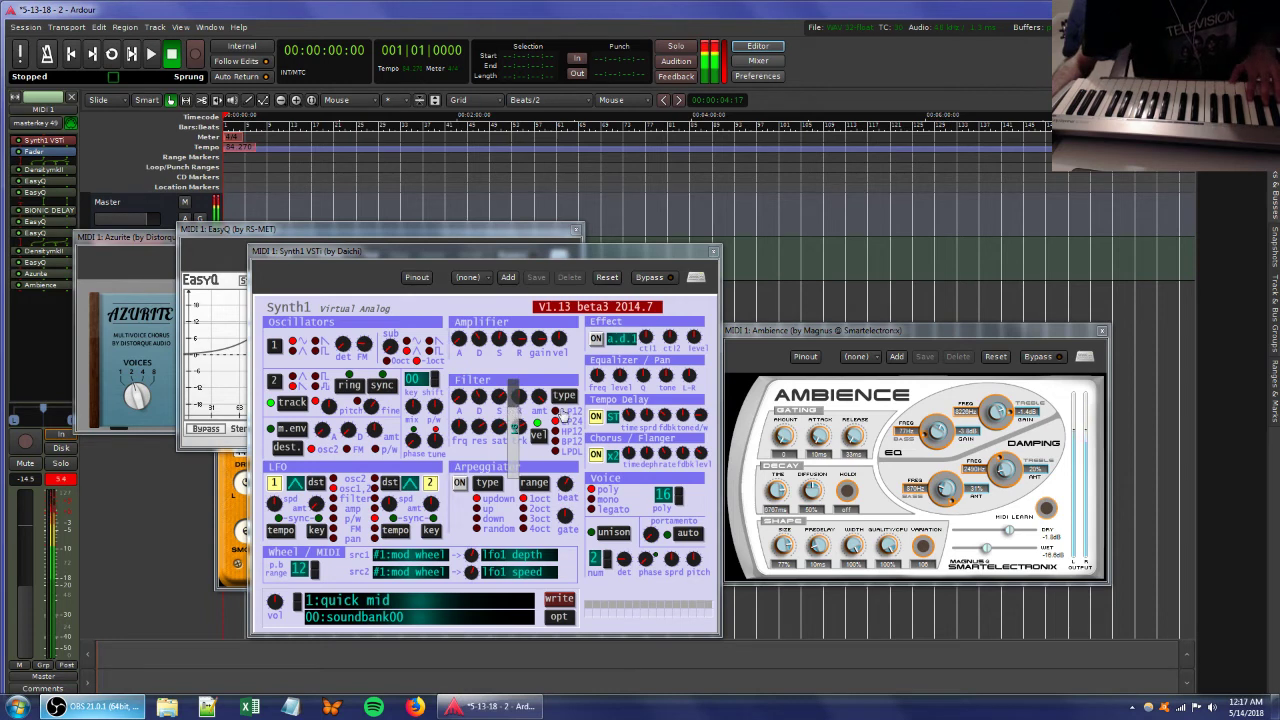
Raise the wet level in Ambience slightly and check the BIONIC DELAY settings.
{"action": "left_click_drag", "start_coordinate": [993, 547], "coordinate": [995, 547]}
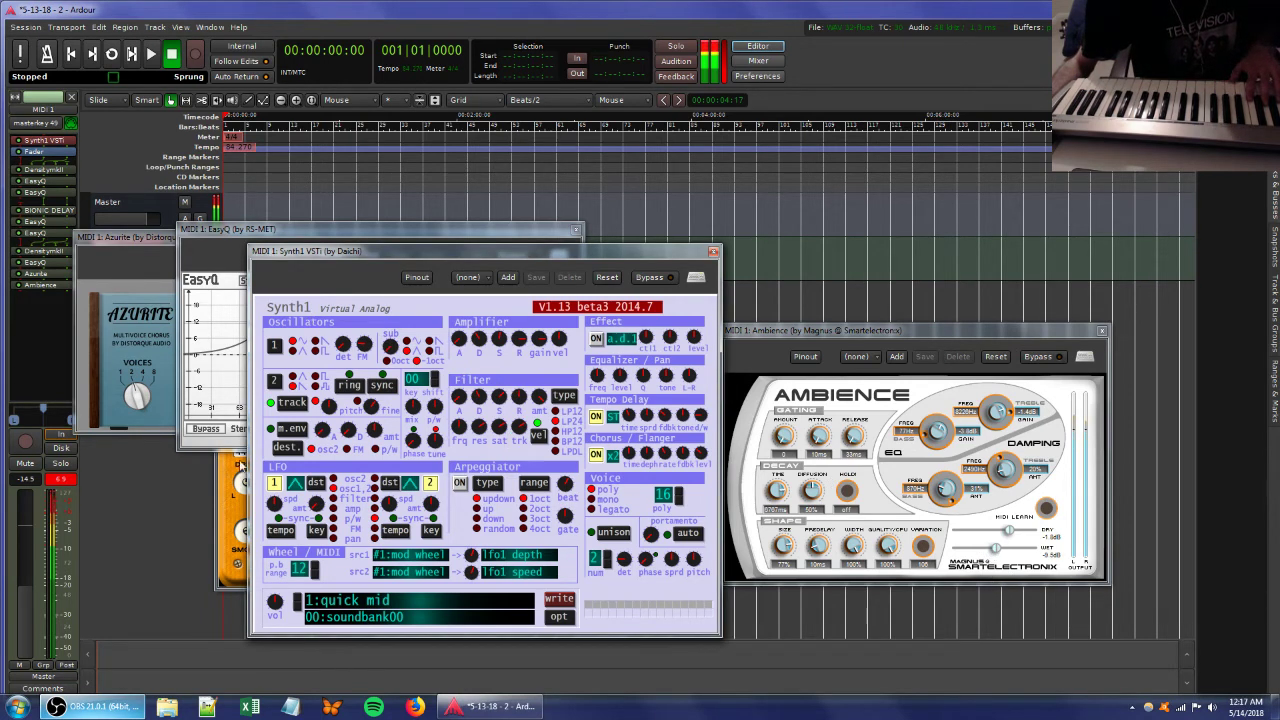
{"action": "left_click", "coordinate": [213, 486]}
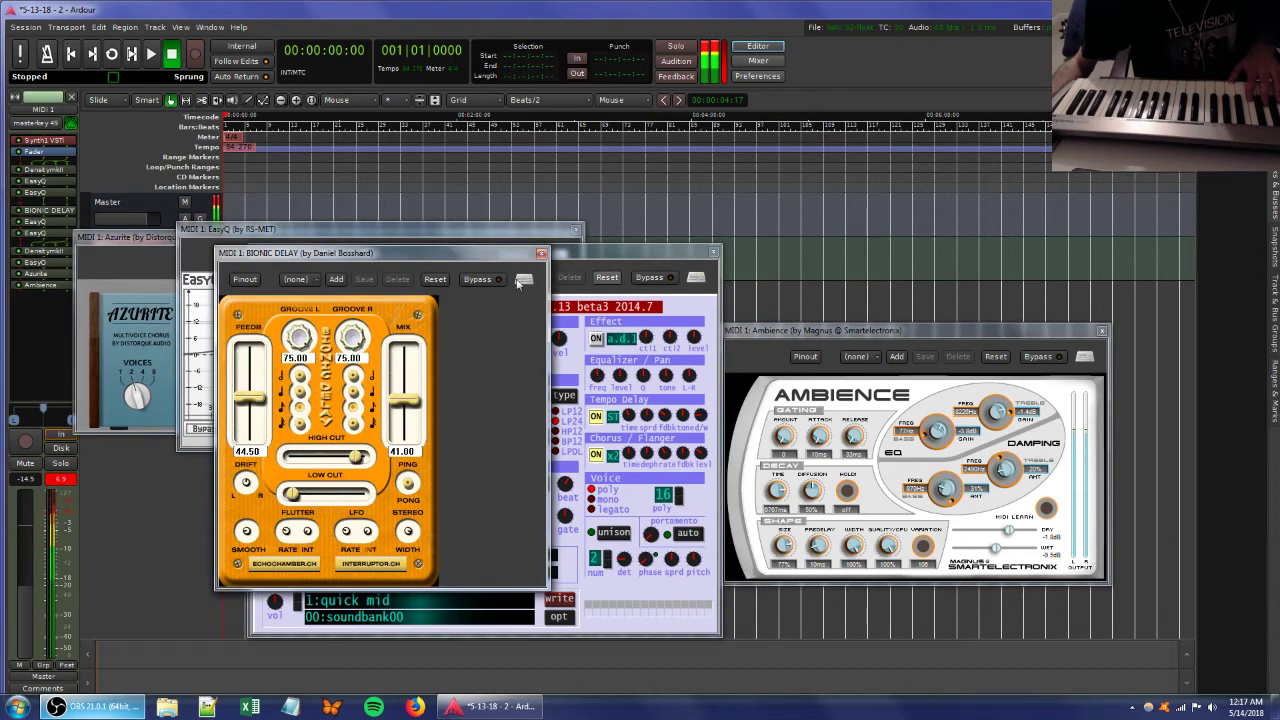
{"action": "left_click", "coordinate": [651, 265]}
Adjust the amplifier envelope and gain in MIDI 1's Synth1, along with the sub-oscillator level.
{"action": "left_click_drag", "start_coordinate": [522, 344], "coordinate": [519, 386]}
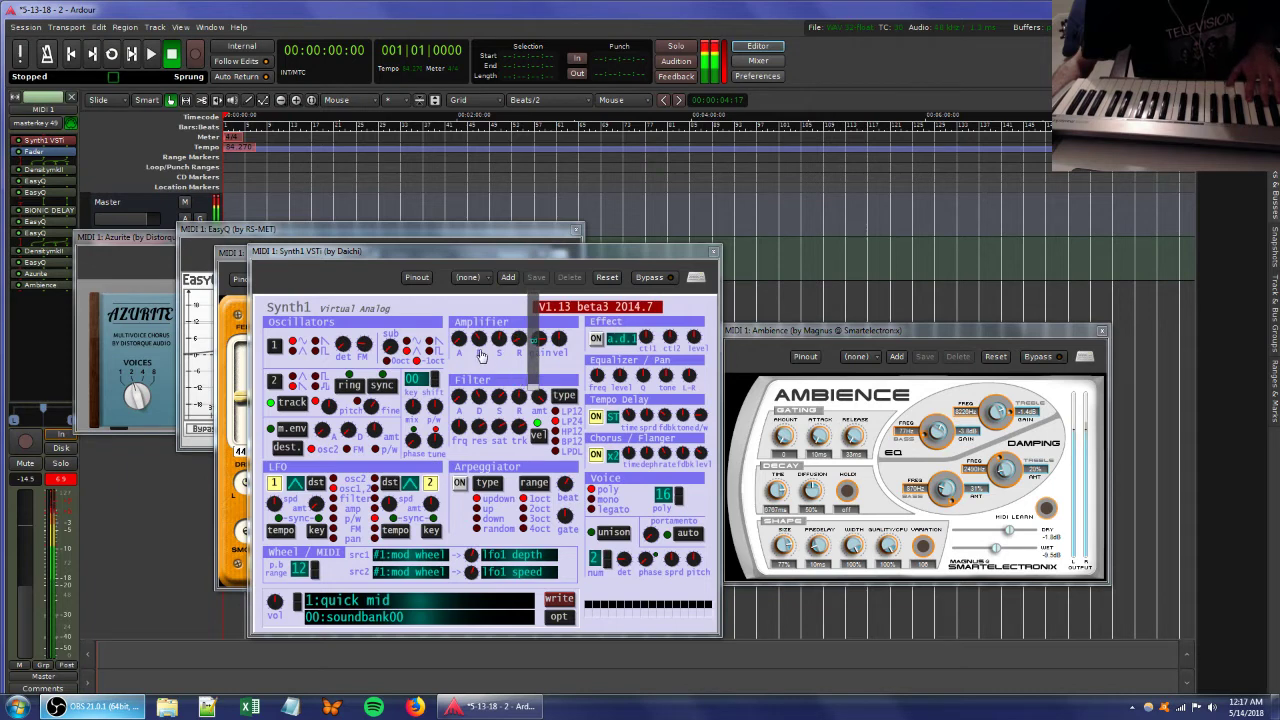
{"action": "left_click_drag", "start_coordinate": [499, 341], "coordinate": [504, 385]}
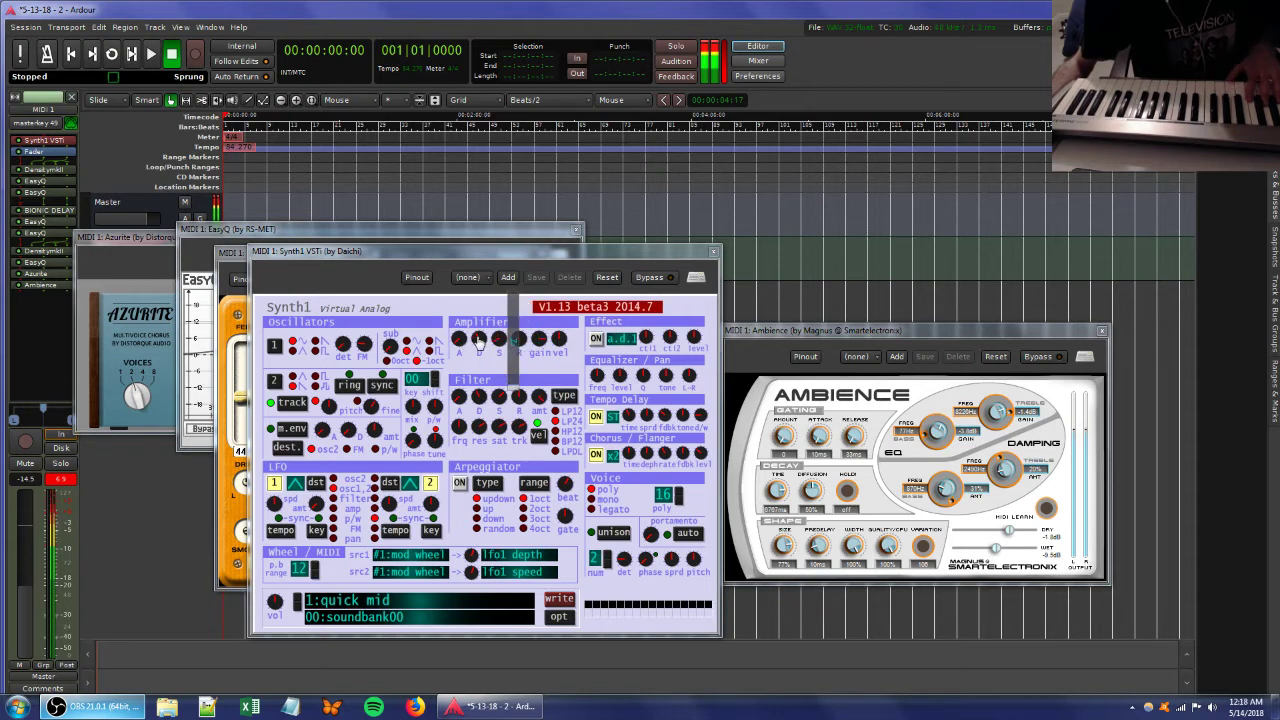
{"action": "left_click_drag", "start_coordinate": [479, 342], "coordinate": [496, 340]}
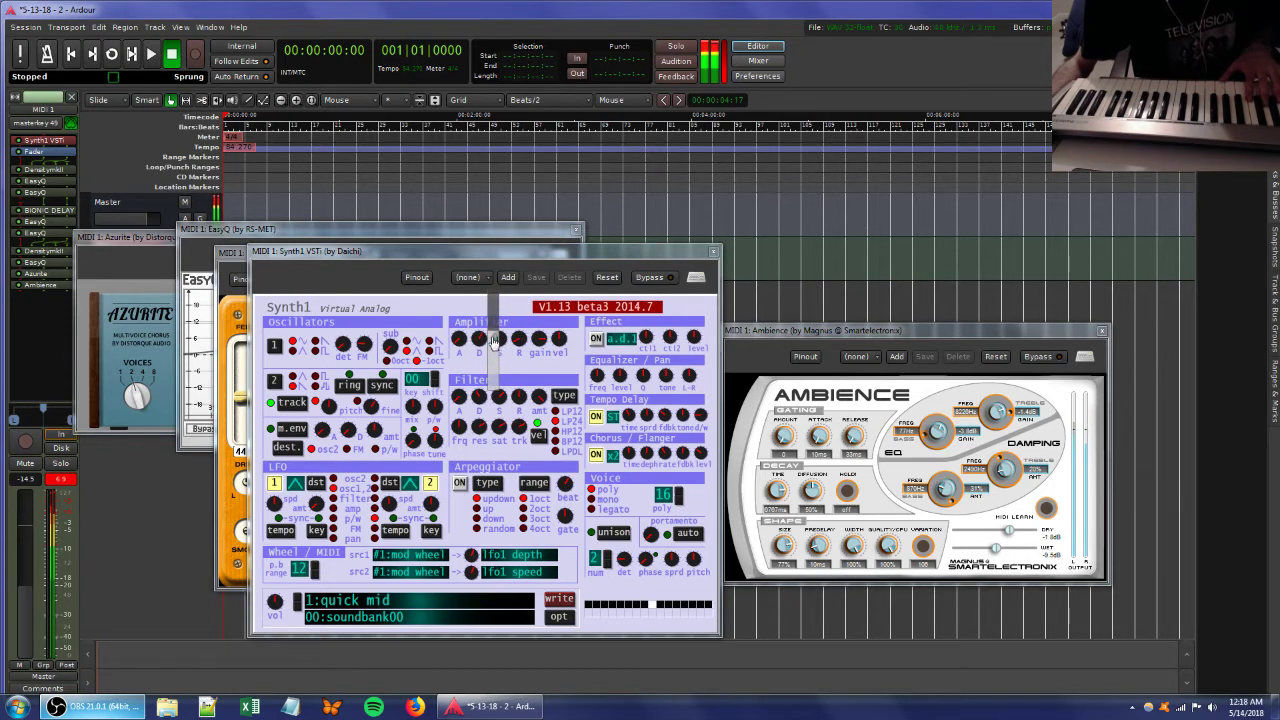
{"action": "left_click", "coordinate": [370, 348]}
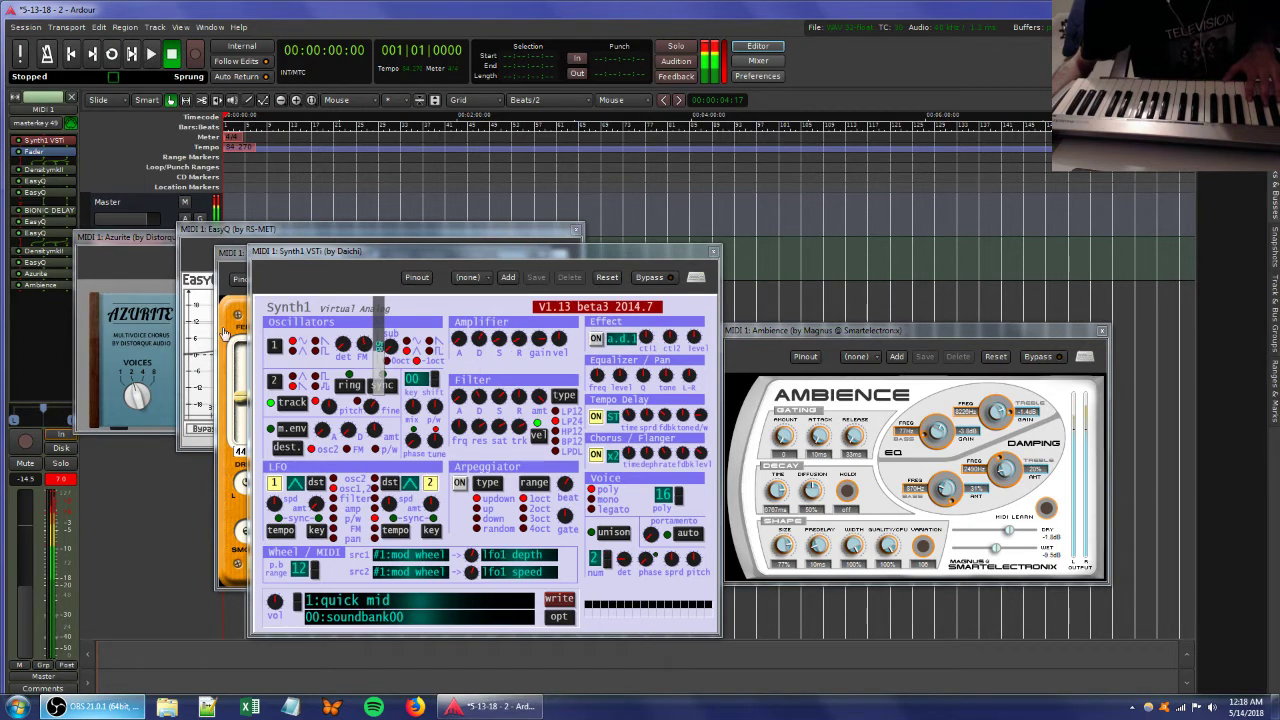
Lower the Ambience wet level strongly and adjust the filter and amplifier gain in Synth1.
{"action": "left_click", "coordinate": [19, 255]}
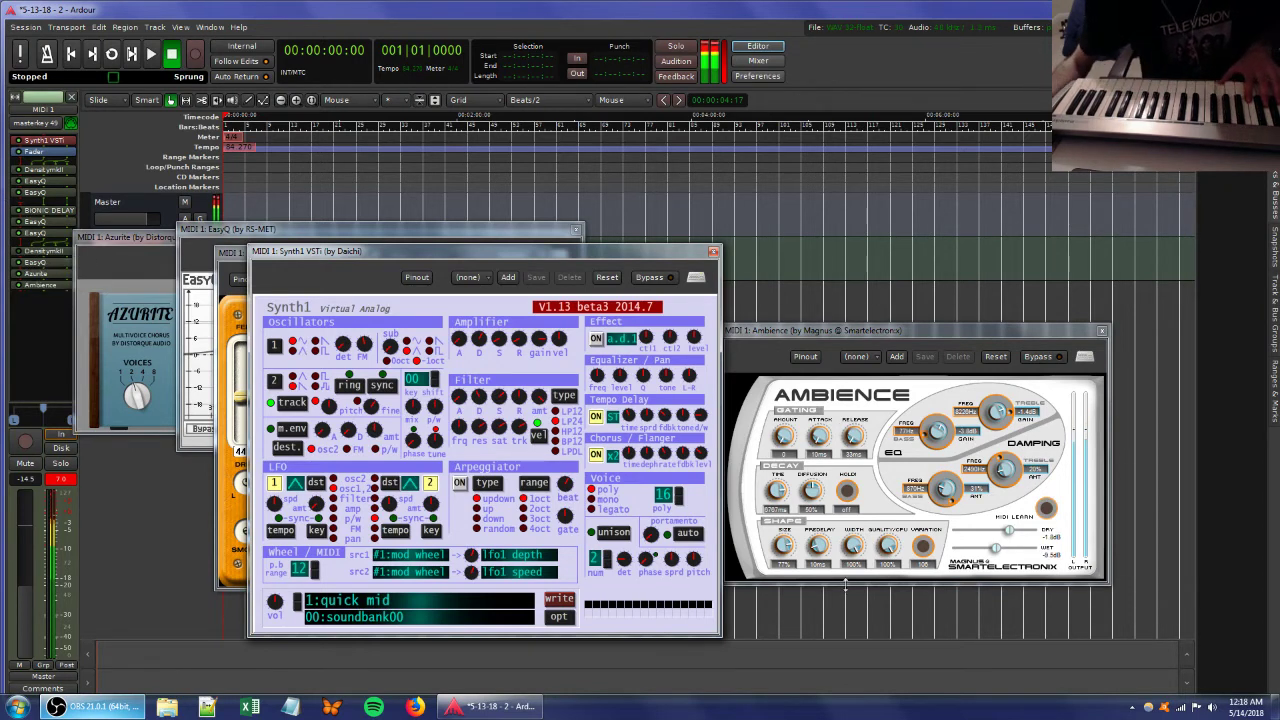
{"action": "left_click", "coordinate": [1003, 550]}
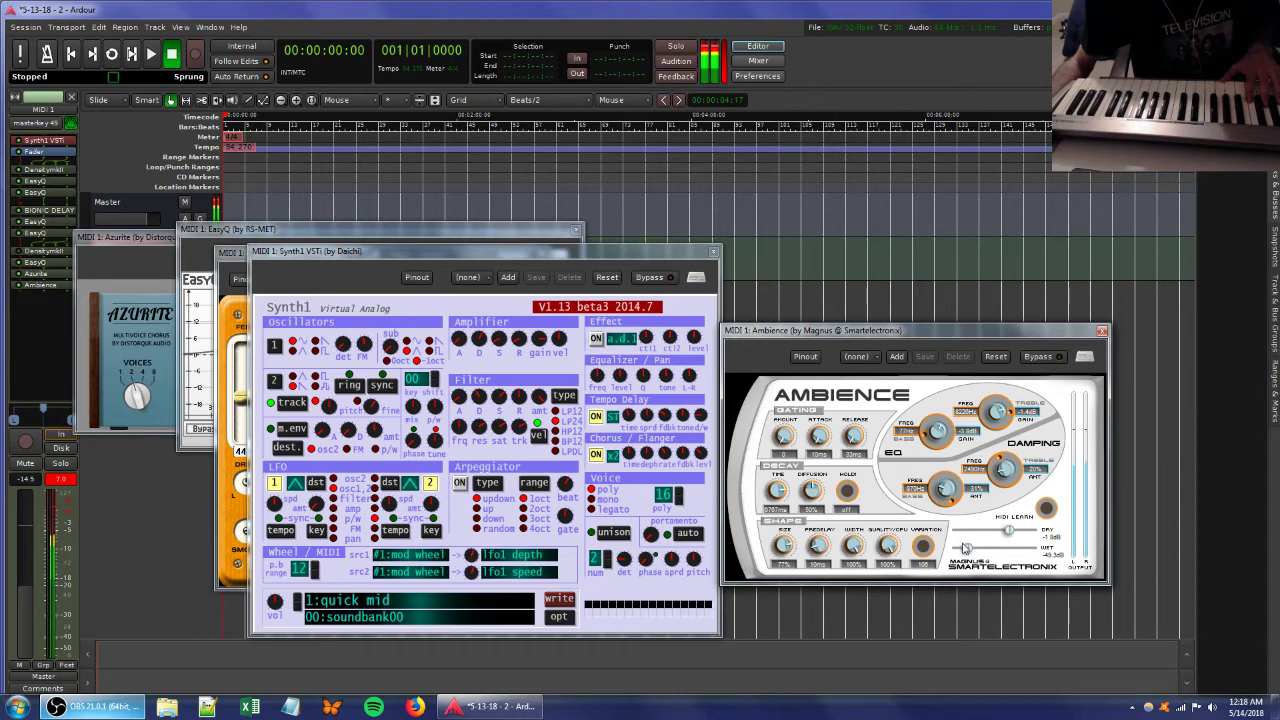
{"action": "left_click_drag", "start_coordinate": [459, 432], "coordinate": [537, 434]}
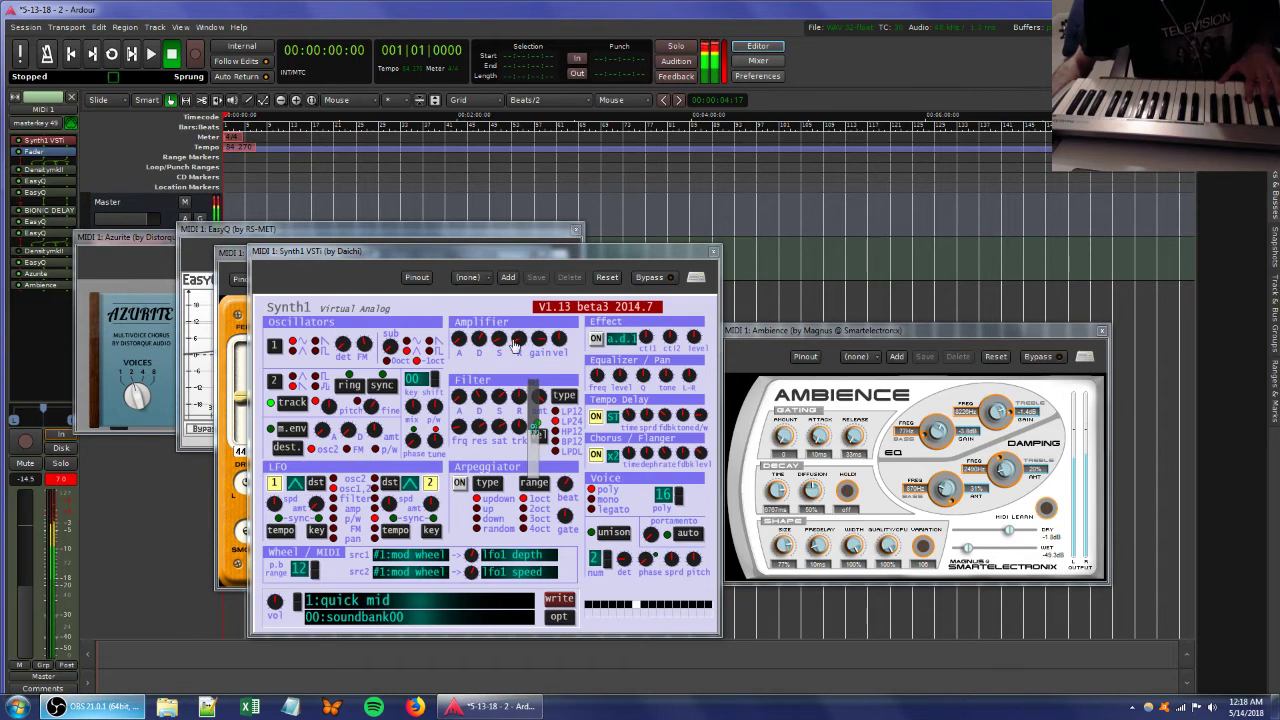
{"action": "mouse_move", "coordinate": [536, 340]}
{"action": "left_mouse_down"}
{"action": "mouse_move", "coordinate": [536, 353]}
{"action": "mouse_move", "coordinate": [537, 339]}
{"action": "left_mouse_up"}
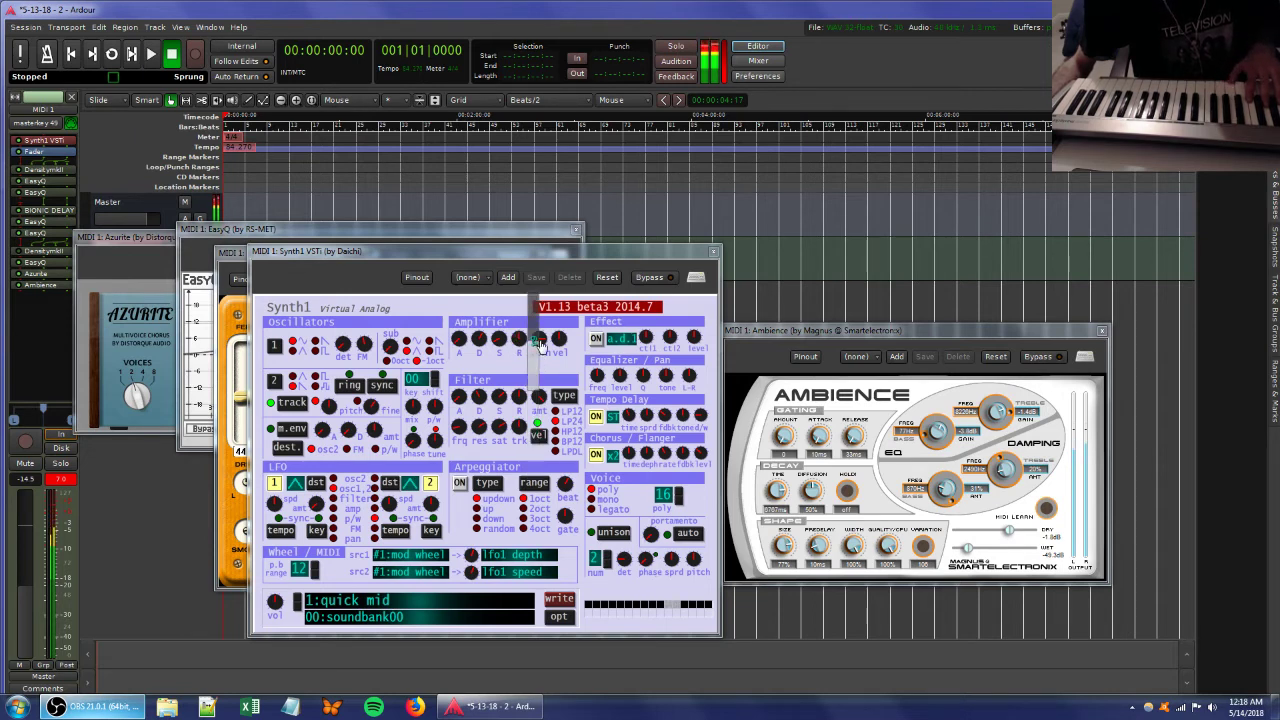
Bring up the Azurite chorus and try Ambience's wet level higher before lowering it to about -50.5 dB.
{"action": "left_click_drag", "start_coordinate": [968, 548], "coordinate": [990, 552]}
{"action": "left_click", "coordinate": [99, 258]}
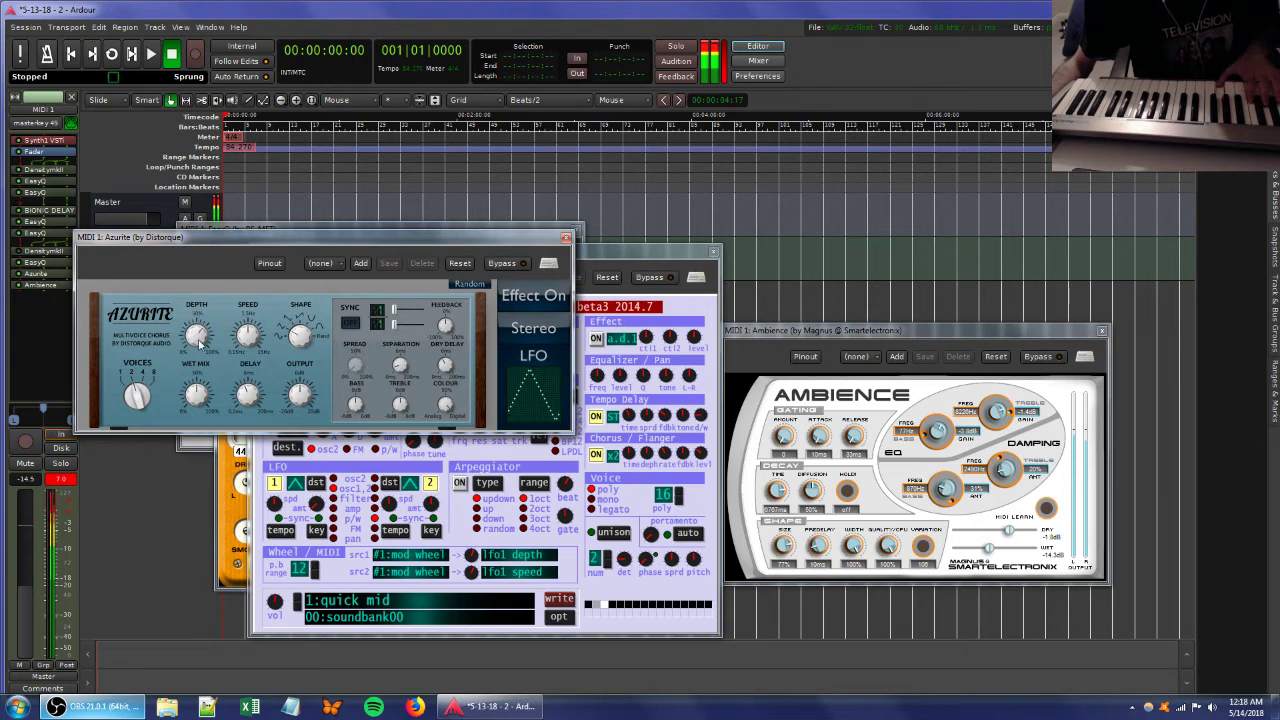
{"action": "left_click_drag", "start_coordinate": [989, 550], "coordinate": [945, 546]}
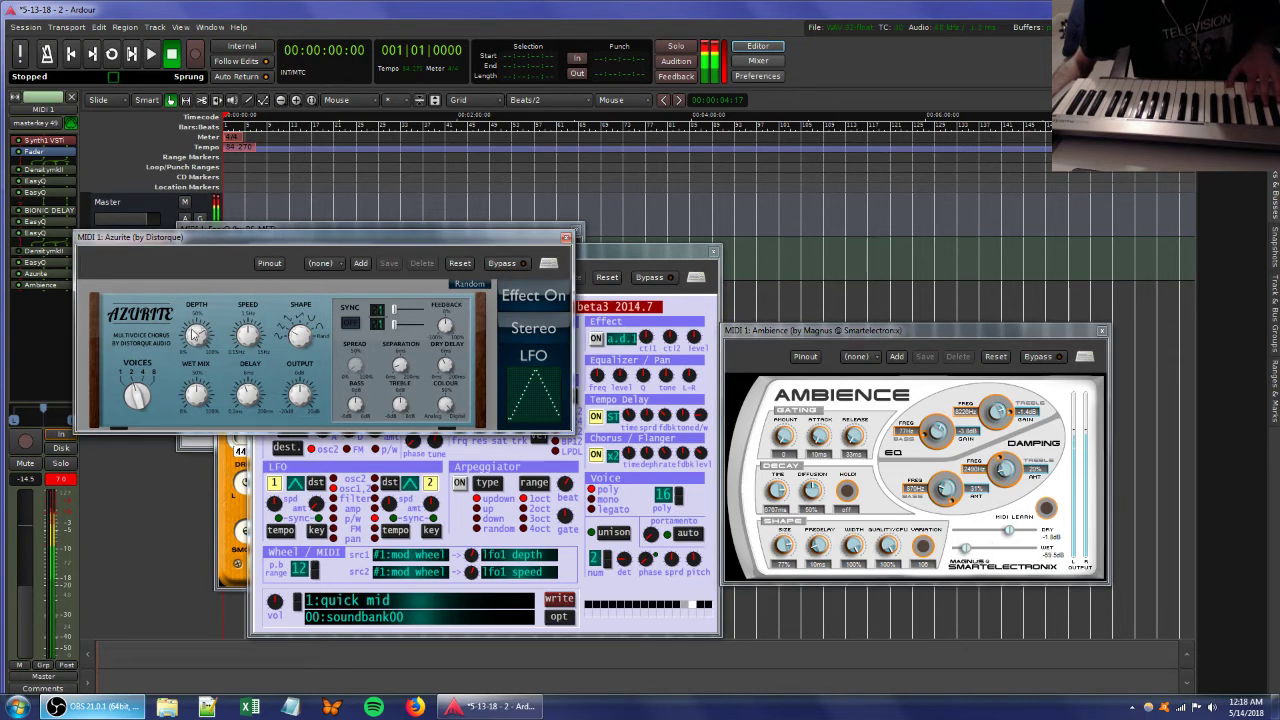
Adjust the amplifier sustain in MIDI 1's Synth1 and bring up the Azurite chorus.
{"action": "left_click", "coordinate": [593, 285]}
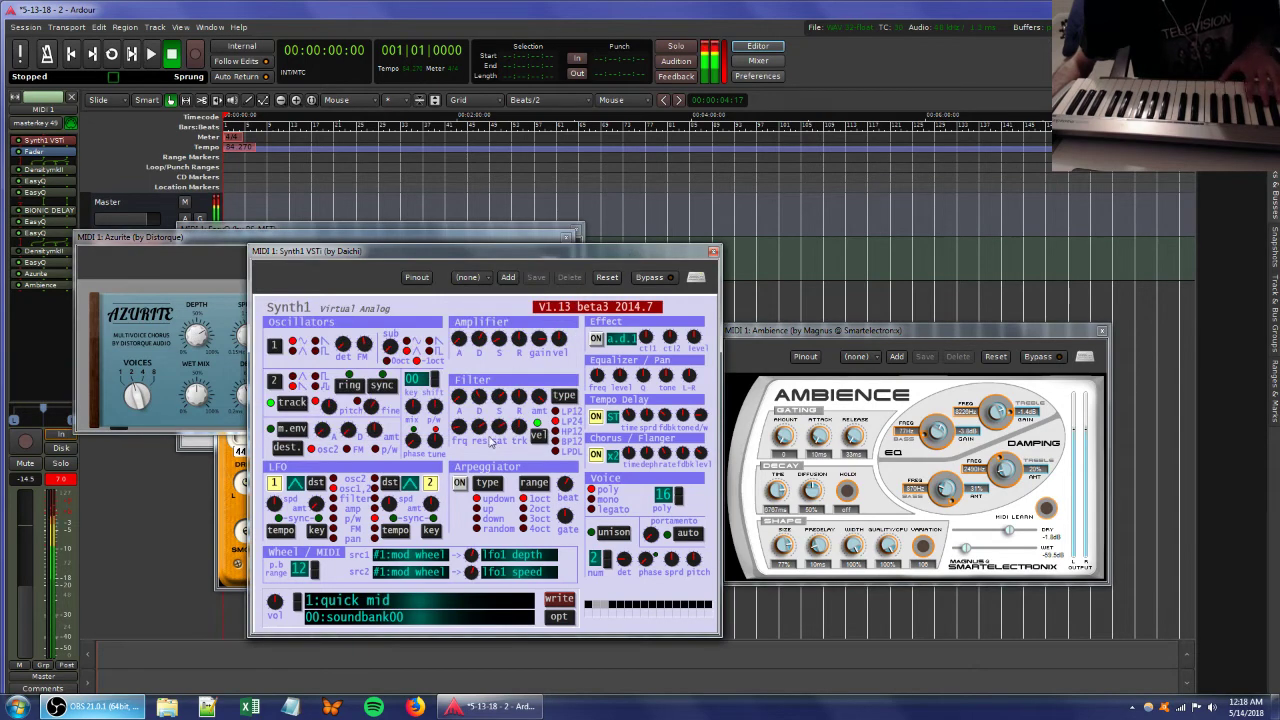
{"action": "left_click_drag", "start_coordinate": [496, 340], "coordinate": [497, 362]}
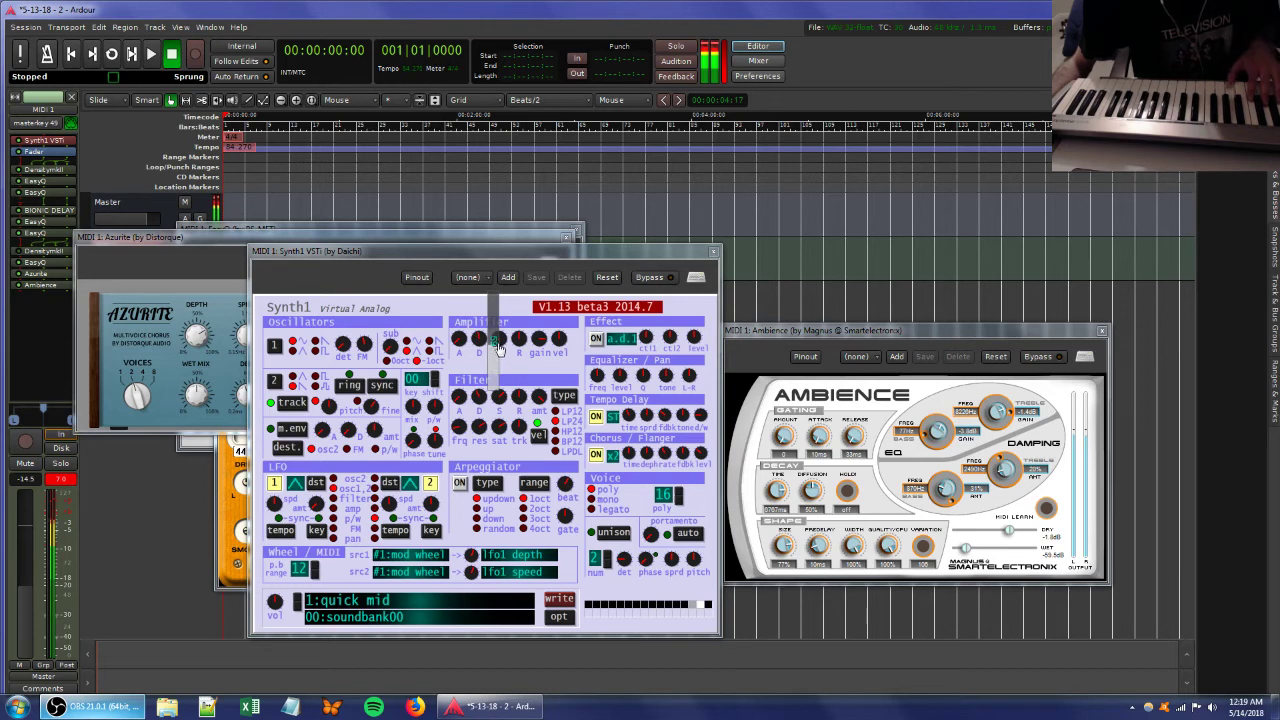
{"action": "left_click", "coordinate": [200, 373]}
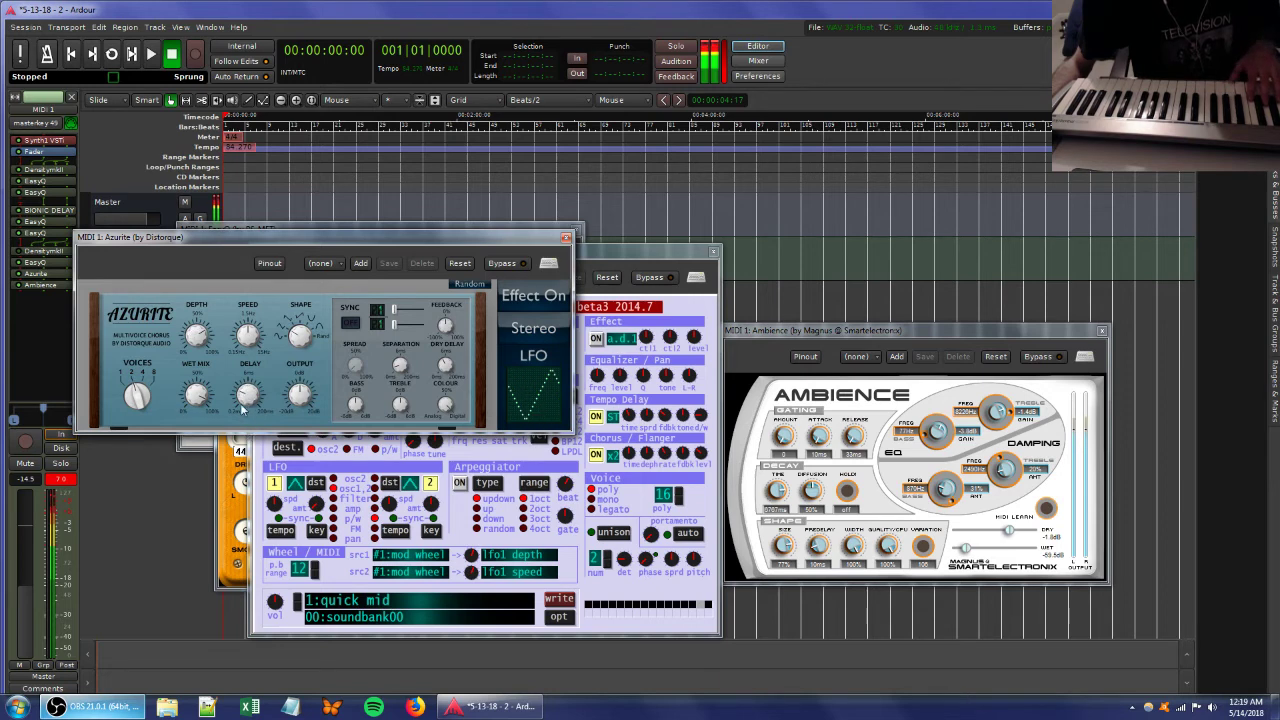
Try Ambience's wet level at various settings up to about 3.3 dB, ending at -inf dB.
{"action": "left_click_drag", "start_coordinate": [964, 549], "coordinate": [971, 550]}
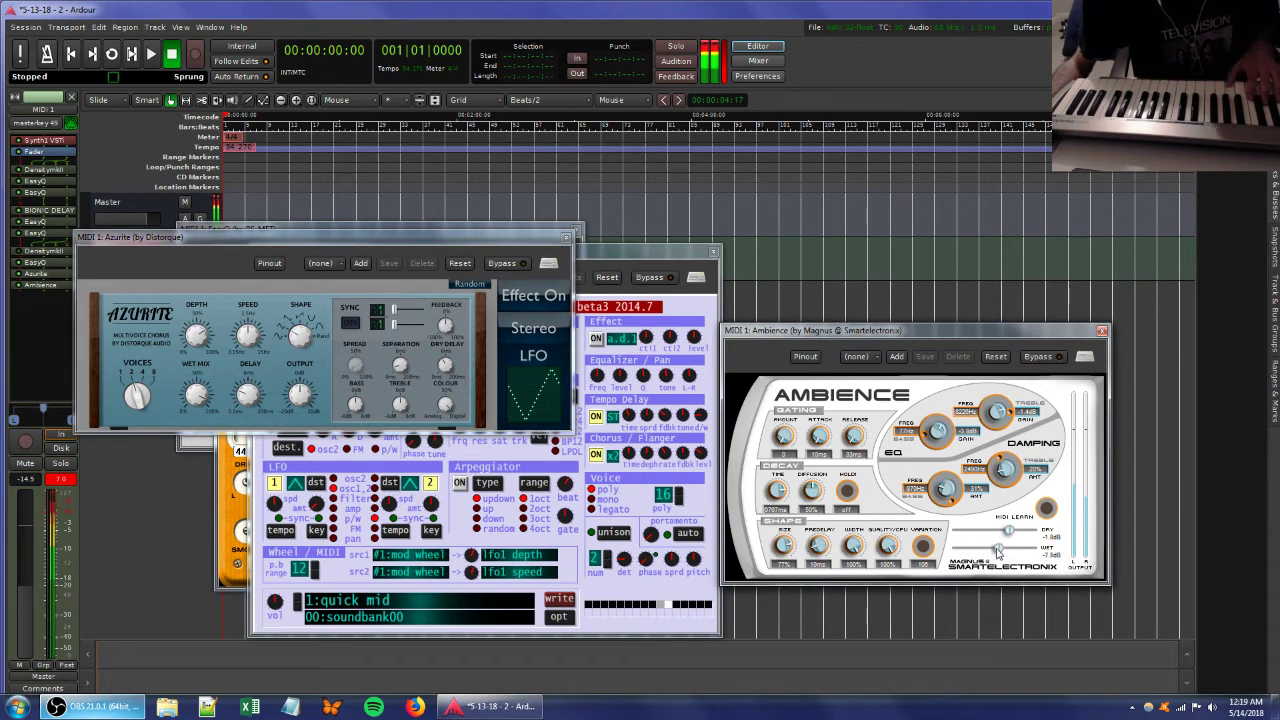
{"action": "mouse_move", "coordinate": [993, 550]}
{"action": "left_mouse_down"}
{"action": "mouse_move", "coordinate": [956, 558]}
{"action": "mouse_move", "coordinate": [1001, 553]}
{"action": "mouse_move", "coordinate": [975, 555]}
{"action": "left_mouse_up"}
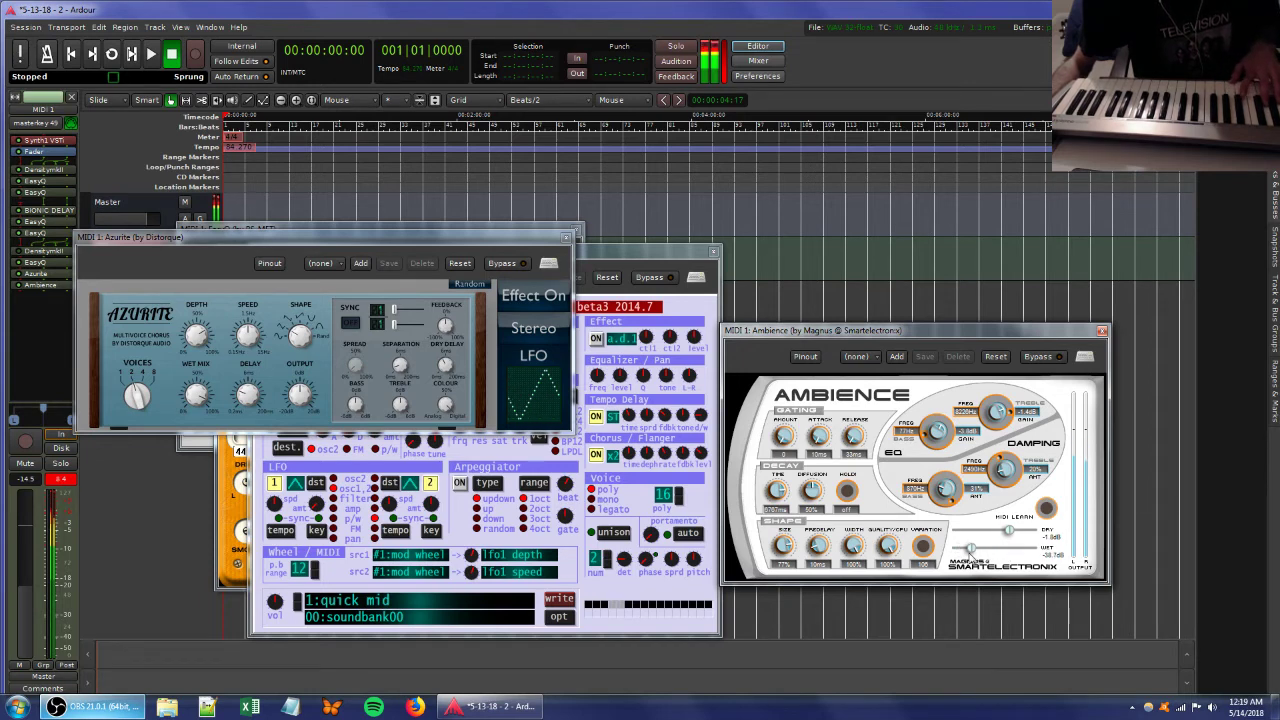
{"action": "left_click_drag", "start_coordinate": [968, 555], "coordinate": [994, 553]}
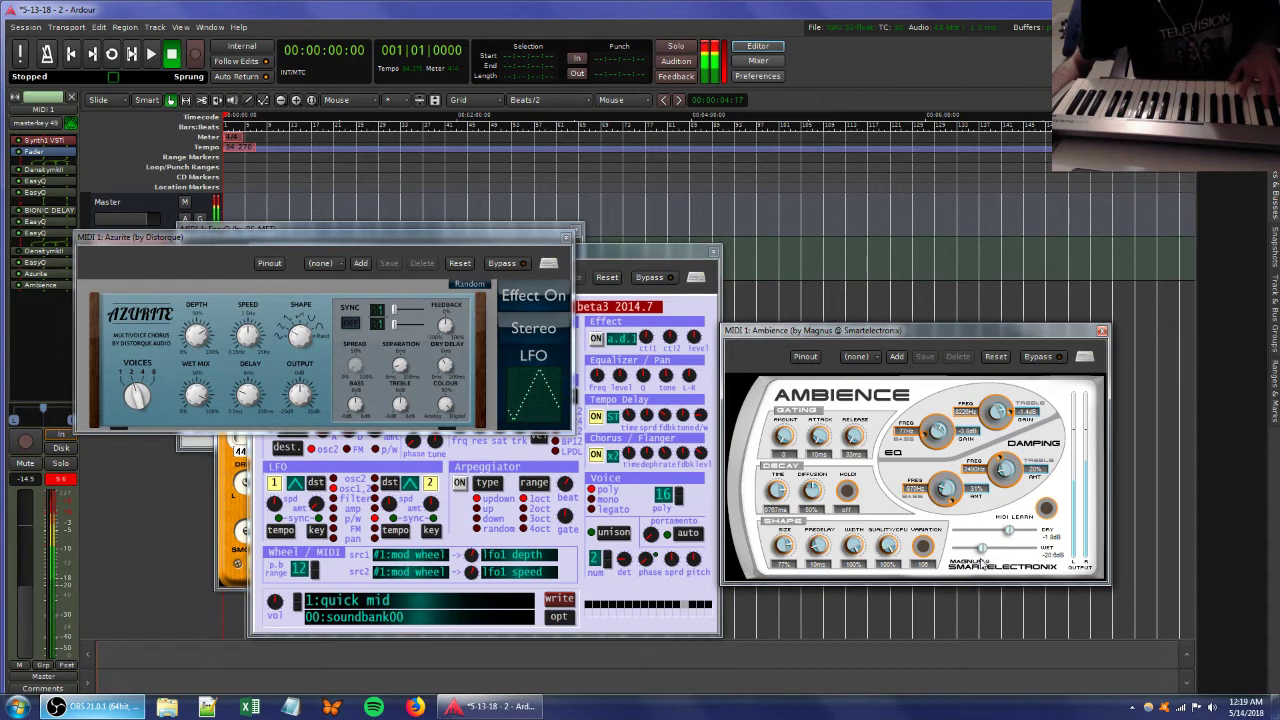
{"action": "left_click_drag", "start_coordinate": [1000, 553], "coordinate": [956, 558]}
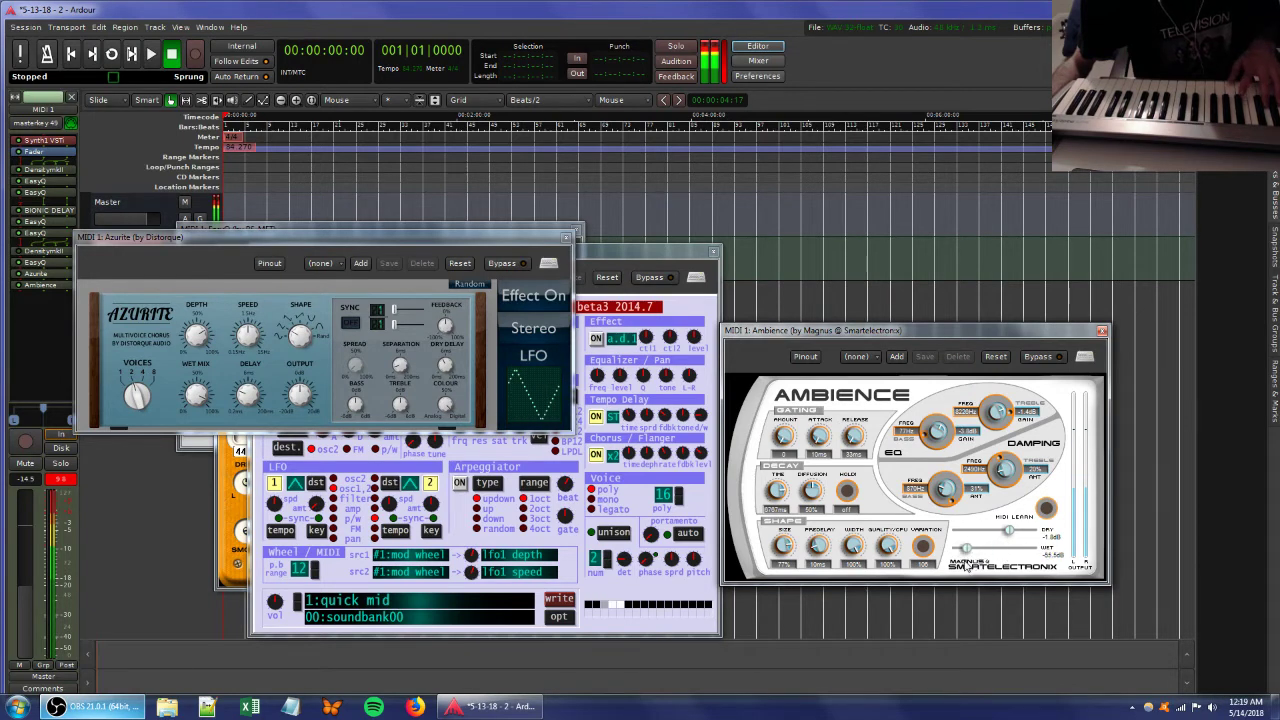
{"action": "left_click_drag", "start_coordinate": [1012, 550], "coordinate": [970, 551]}
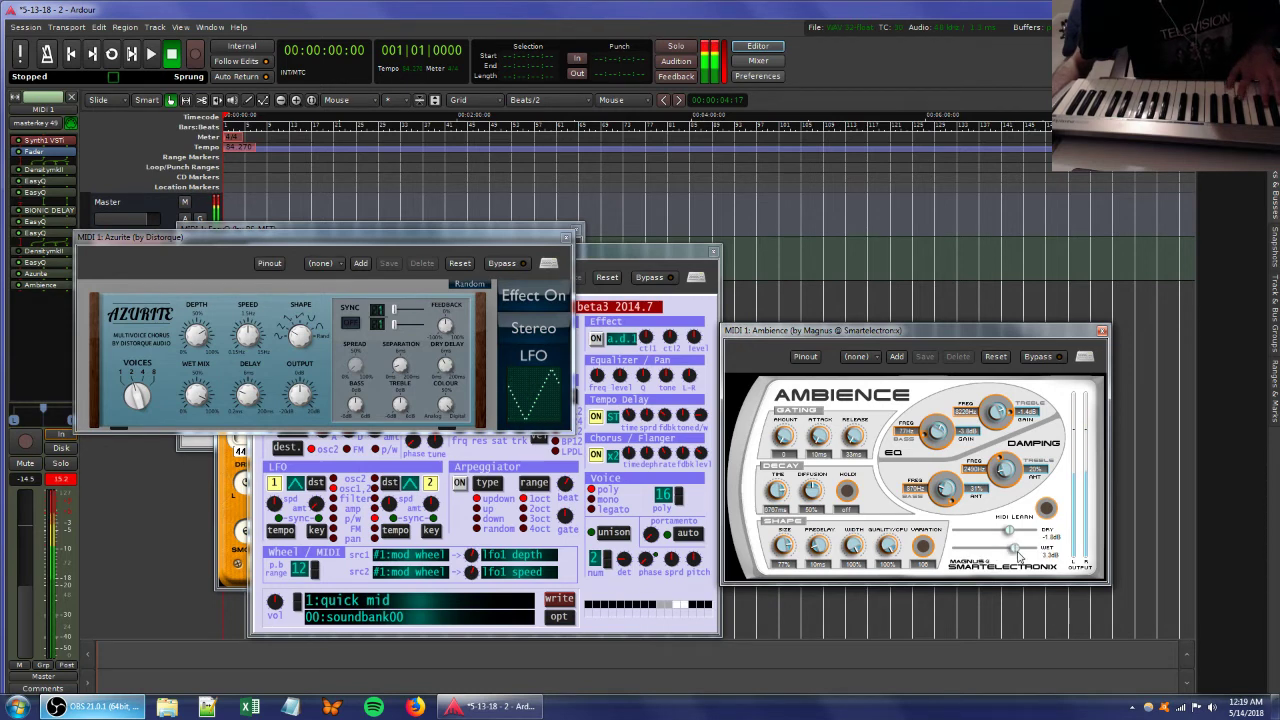
{"action": "mouse_move", "coordinate": [972, 549]}
{"action": "left_mouse_down"}
{"action": "mouse_move", "coordinate": [1020, 552]}
{"action": "mouse_move", "coordinate": [965, 550]}
{"action": "mouse_move", "coordinate": [988, 551]}
{"action": "left_mouse_up"}
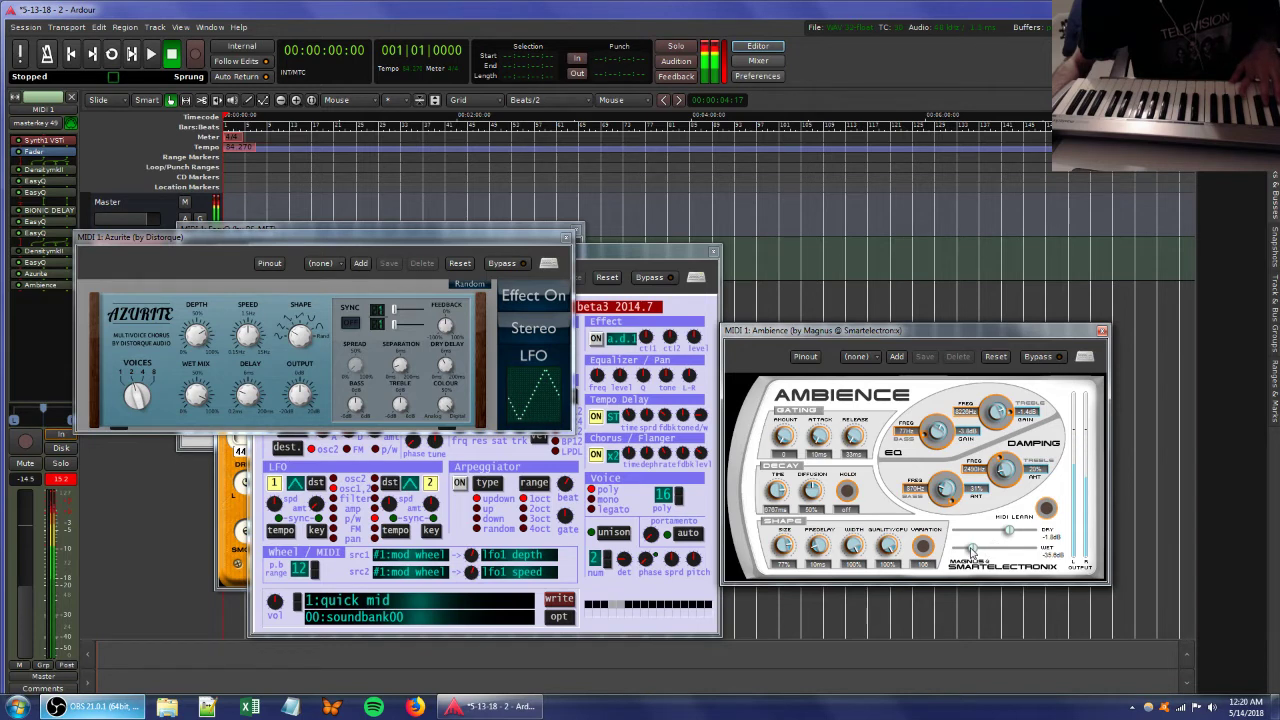
{"action": "mouse_move", "coordinate": [971, 549]}
{"action": "left_mouse_down"}
{"action": "mouse_move", "coordinate": [984, 549]}
{"action": "mouse_move", "coordinate": [950, 550]}
{"action": "left_mouse_up"}
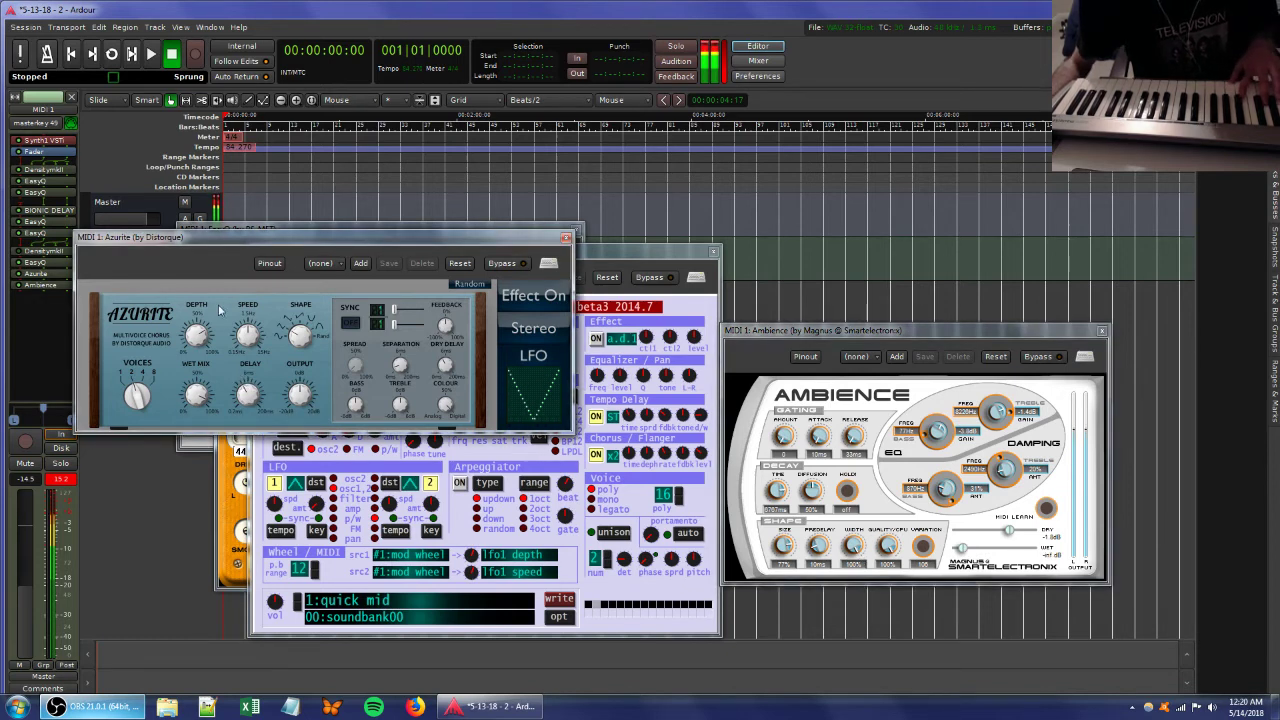
Adjust the filter resonance and amplifier sustain in MIDI 1's Synth1.
{"action": "left_click", "coordinate": [632, 266]}
{"action": "mouse_move", "coordinate": [463, 431]}
{"action": "left_mouse_down"}
{"action": "mouse_move", "coordinate": [475, 464]}
{"action": "mouse_move", "coordinate": [477, 436]}
{"action": "left_mouse_up"}
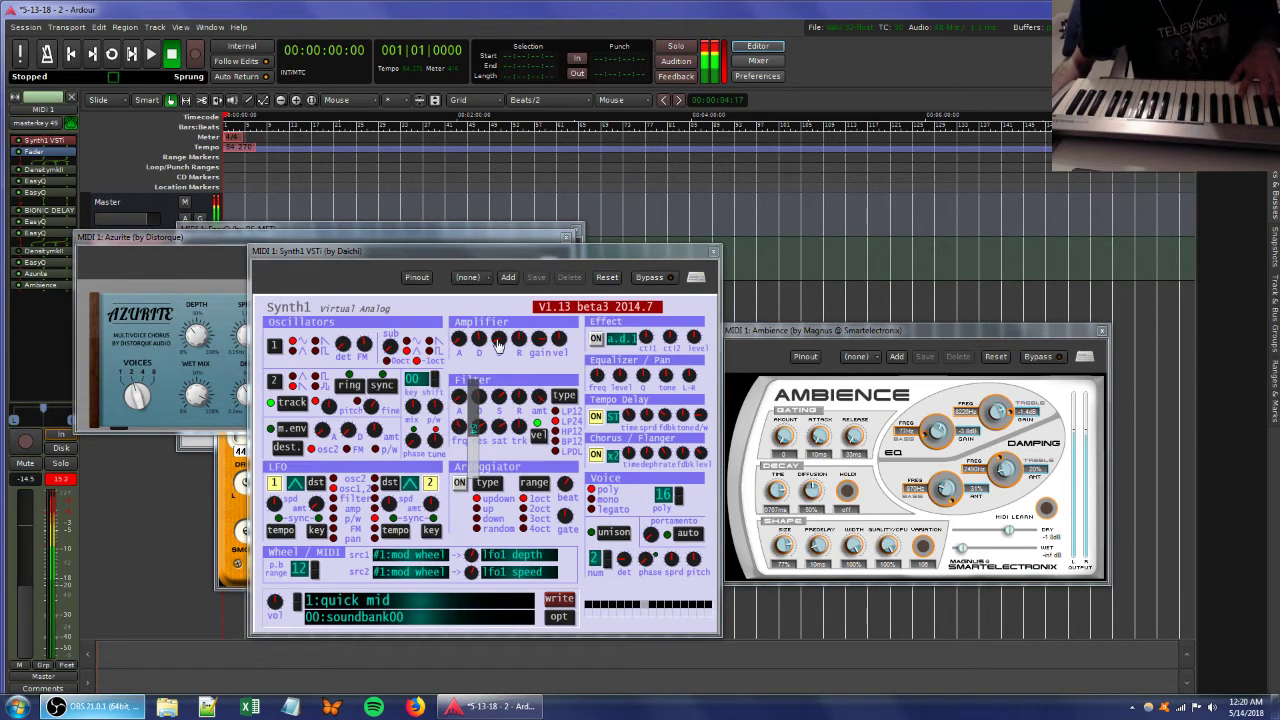
{"action": "mouse_move", "coordinate": [500, 342]}
{"action": "left_mouse_down"}
{"action": "mouse_move", "coordinate": [519, 368]}
{"action": "mouse_move", "coordinate": [509, 344]}
{"action": "left_mouse_up"}
Set Ambience's wet level to about -64.3 dB and refine Synth1's filter resonance and oscillator 1 waveform.
{"action": "mouse_move", "coordinate": [962, 548]}
{"action": "left_mouse_down"}
{"action": "mouse_move", "coordinate": [985, 551]}
{"action": "mouse_move", "coordinate": [950, 557]}
{"action": "mouse_move", "coordinate": [1010, 553]}
{"action": "mouse_move", "coordinate": [977, 554]}
{"action": "left_mouse_up"}
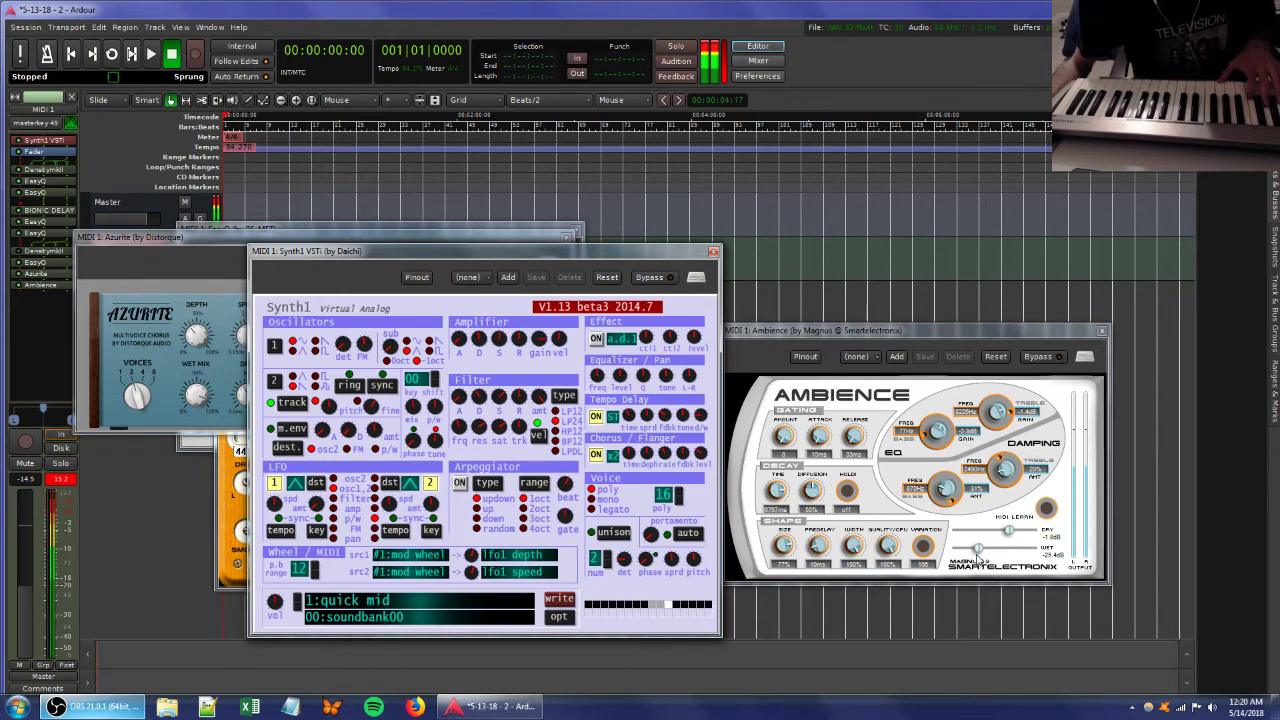
{"action": "left_click_drag", "start_coordinate": [979, 550], "coordinate": [963, 551]}
{"action": "left_click_drag", "start_coordinate": [472, 429], "coordinate": [477, 409]}
{"action": "left_click", "coordinate": [317, 342]}
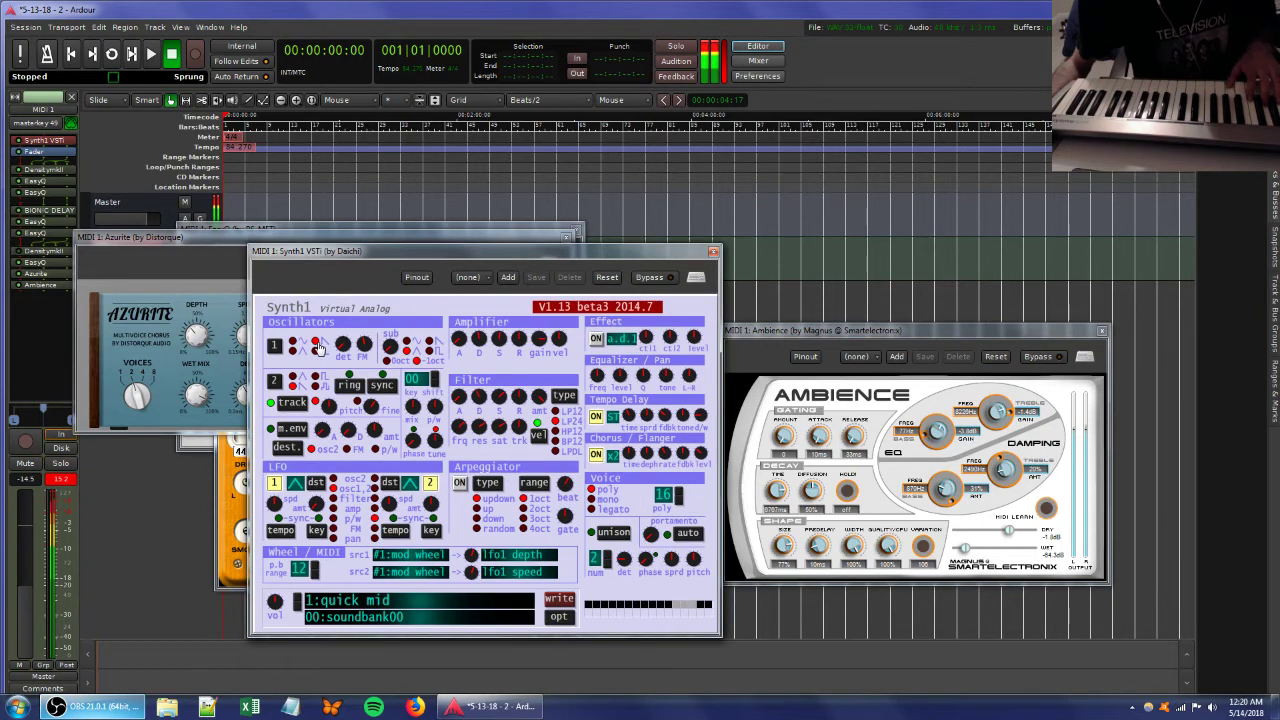
Bring up the Azurite chorus and try Ambience's wet level higher before lowering it to -inf dB.
{"action": "left_click", "coordinate": [195, 337]}
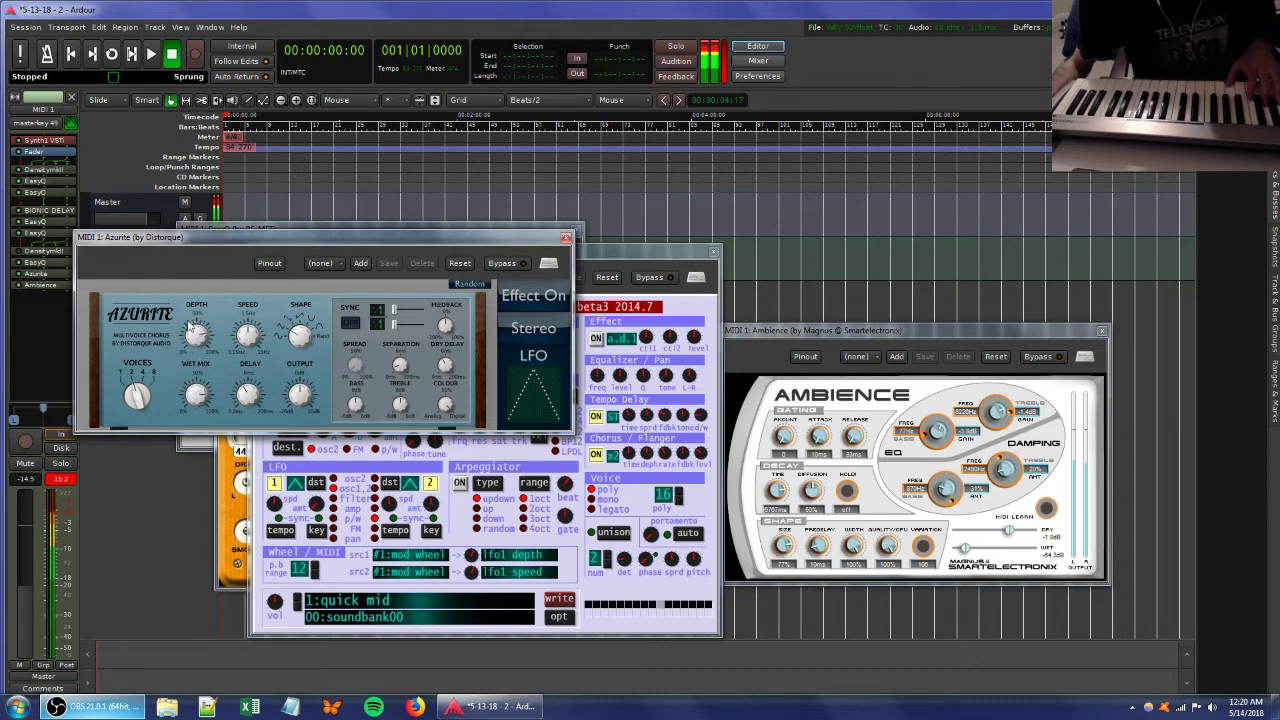
{"action": "mouse_move", "coordinate": [963, 548]}
{"action": "left_mouse_down"}
{"action": "mouse_move", "coordinate": [1030, 556]}
{"action": "mouse_move", "coordinate": [978, 549]}
{"action": "left_mouse_up"}
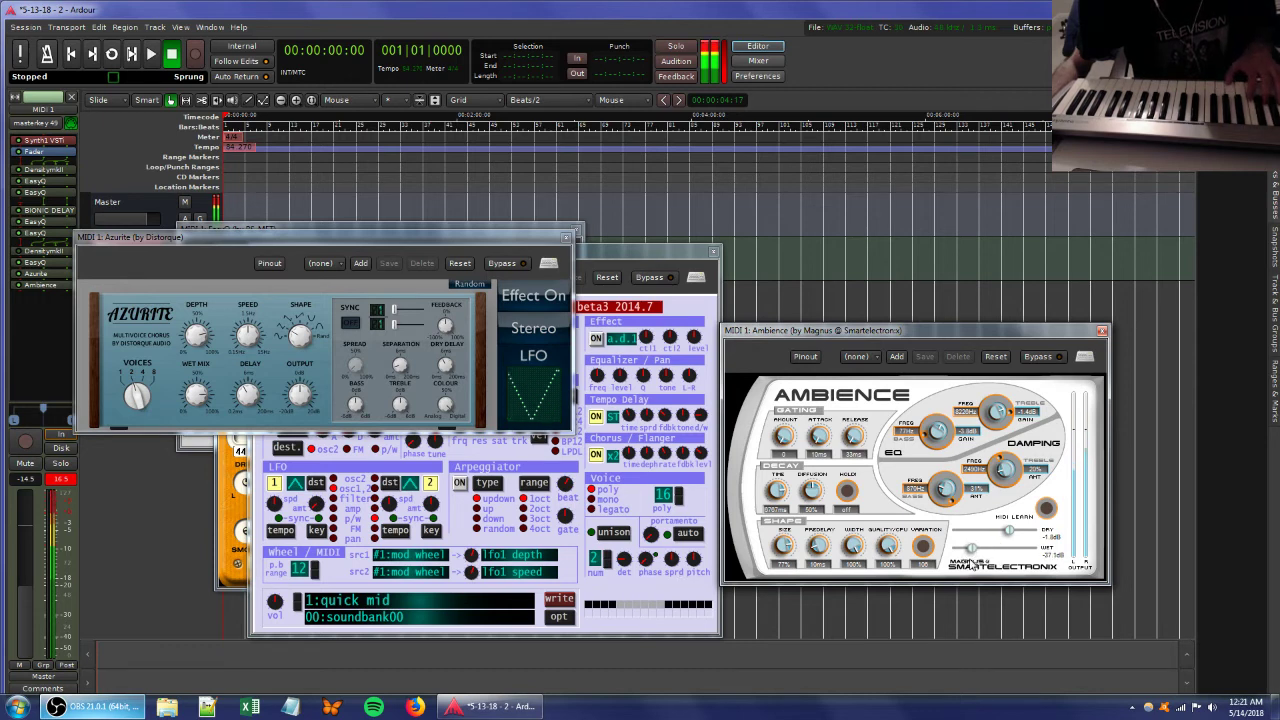
{"action": "left_click_drag", "start_coordinate": [997, 564], "coordinate": [962, 556]}
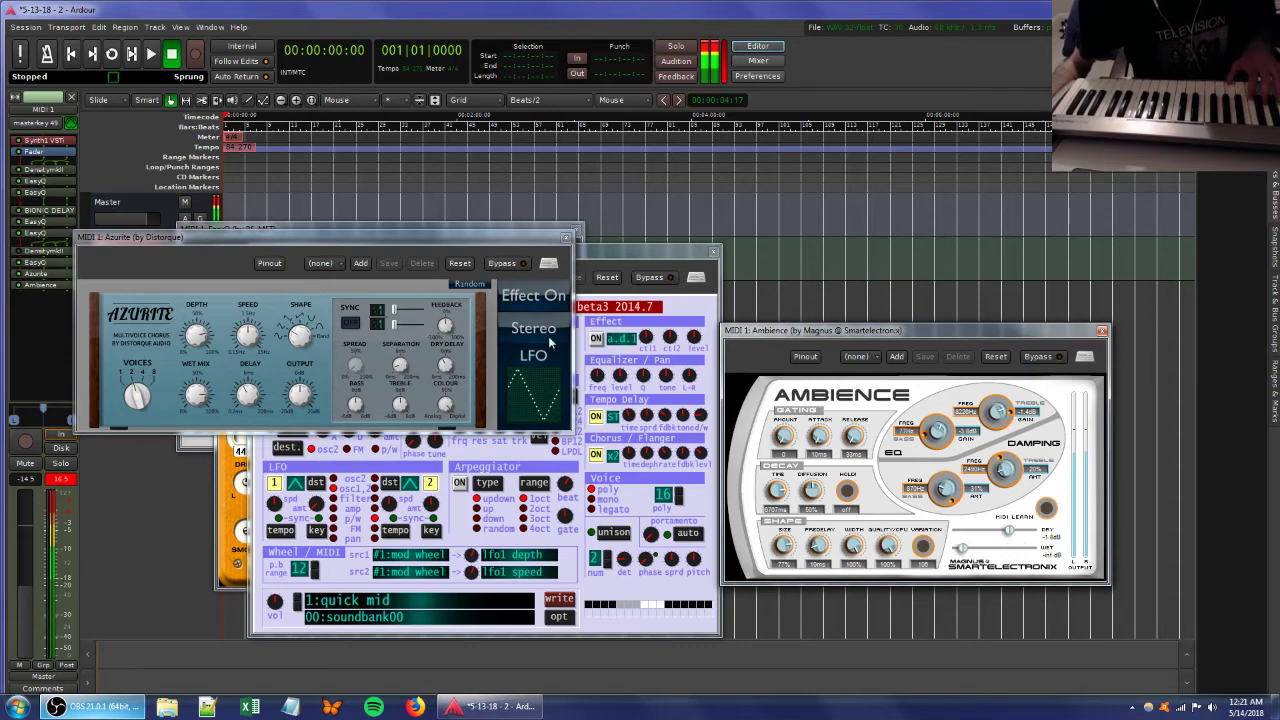
Move the lower DensitymkII below Ambience in MIDI 1's processor chain and raise Ambience's wet level to about -27.3 dB.
{"action": "left_click", "coordinate": [617, 263]}
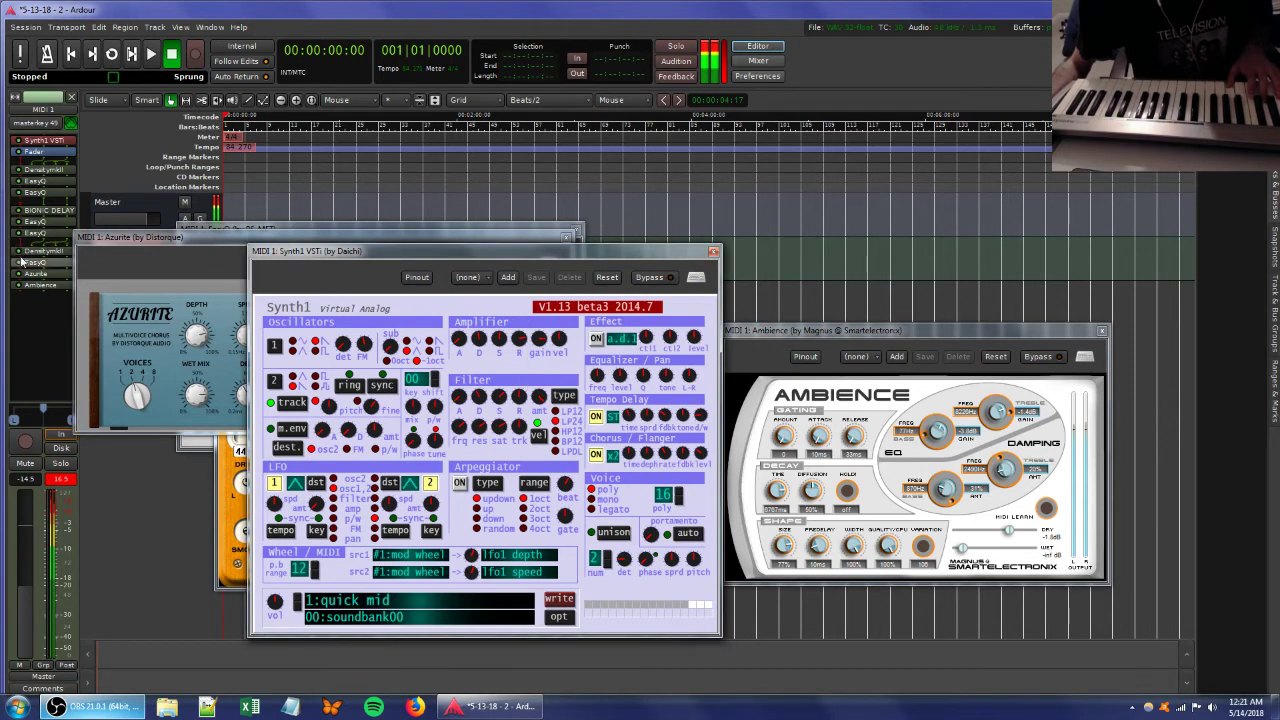
{"action": "left_click_drag", "start_coordinate": [31, 254], "coordinate": [42, 312]}
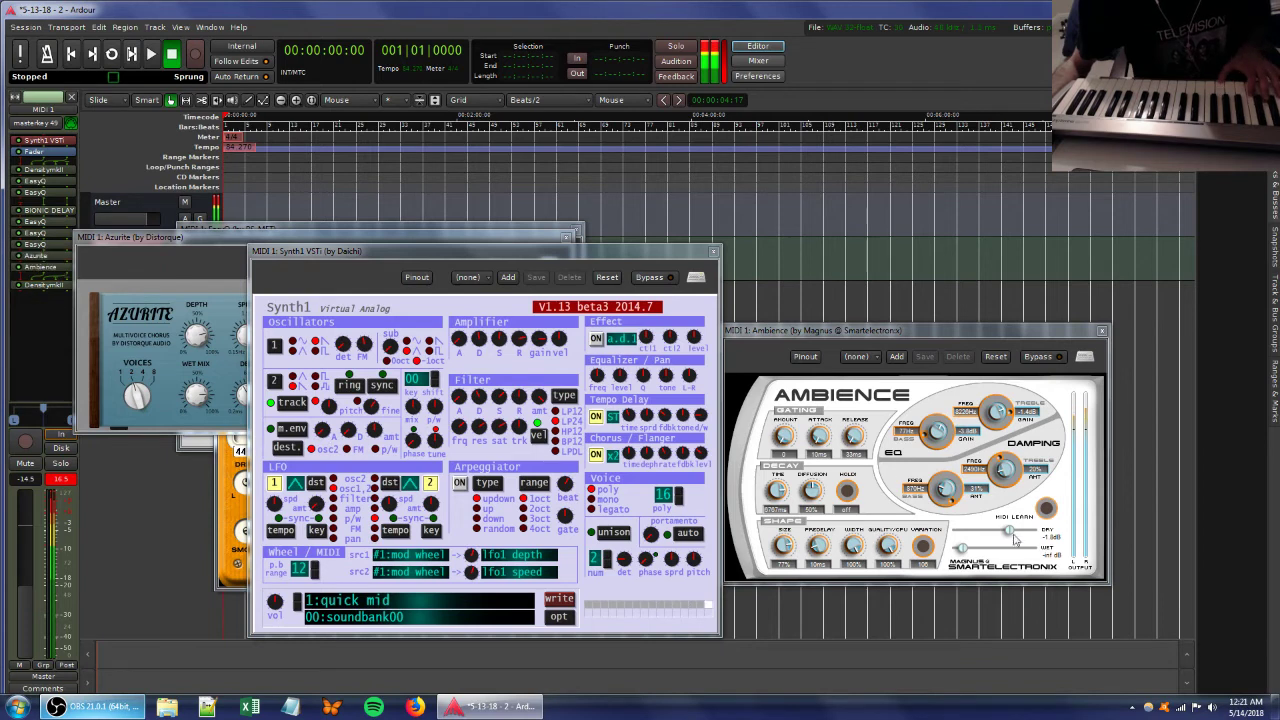
{"action": "left_click_drag", "start_coordinate": [962, 549], "coordinate": [977, 549]}
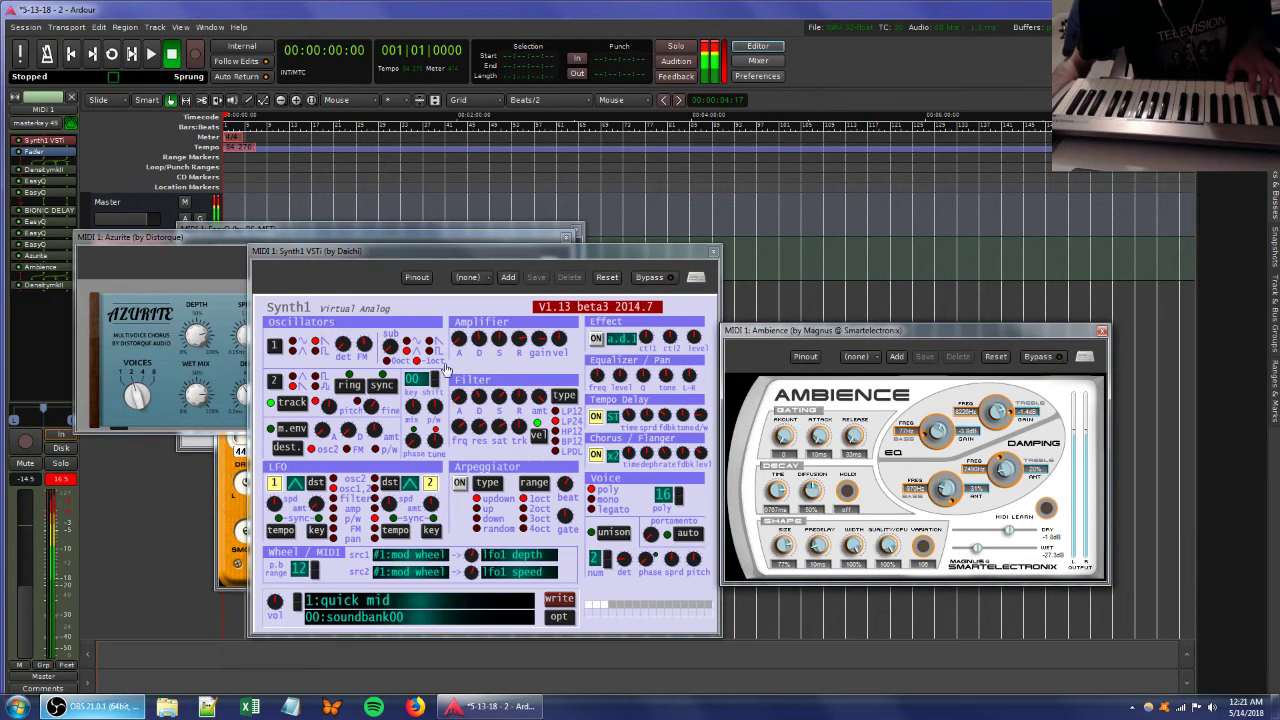
Lower Ambience's wet level to about -70.8 dB and move Azurite to the end of MIDI 1's processor chain.
{"action": "left_click_drag", "start_coordinate": [363, 342], "coordinate": [382, 330]}
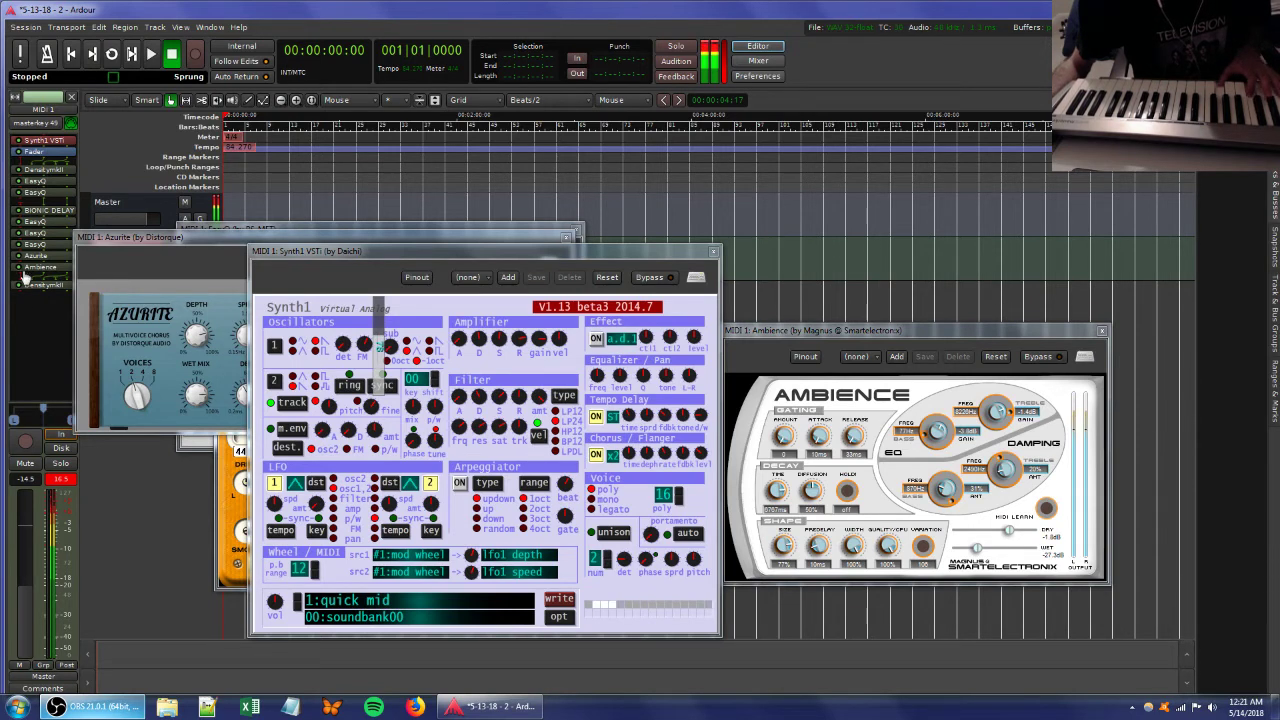
{"action": "left_click_drag", "start_coordinate": [980, 550], "coordinate": [964, 549]}
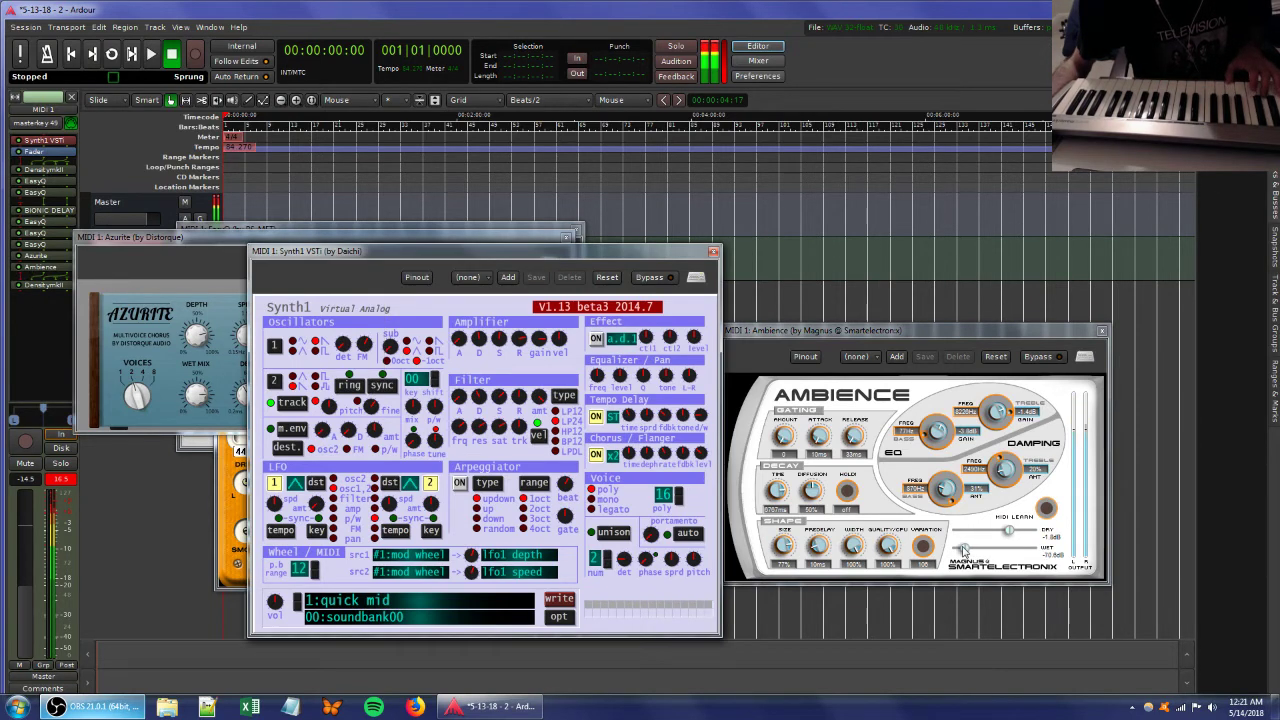
{"action": "left_click_drag", "start_coordinate": [36, 256], "coordinate": [48, 305]}
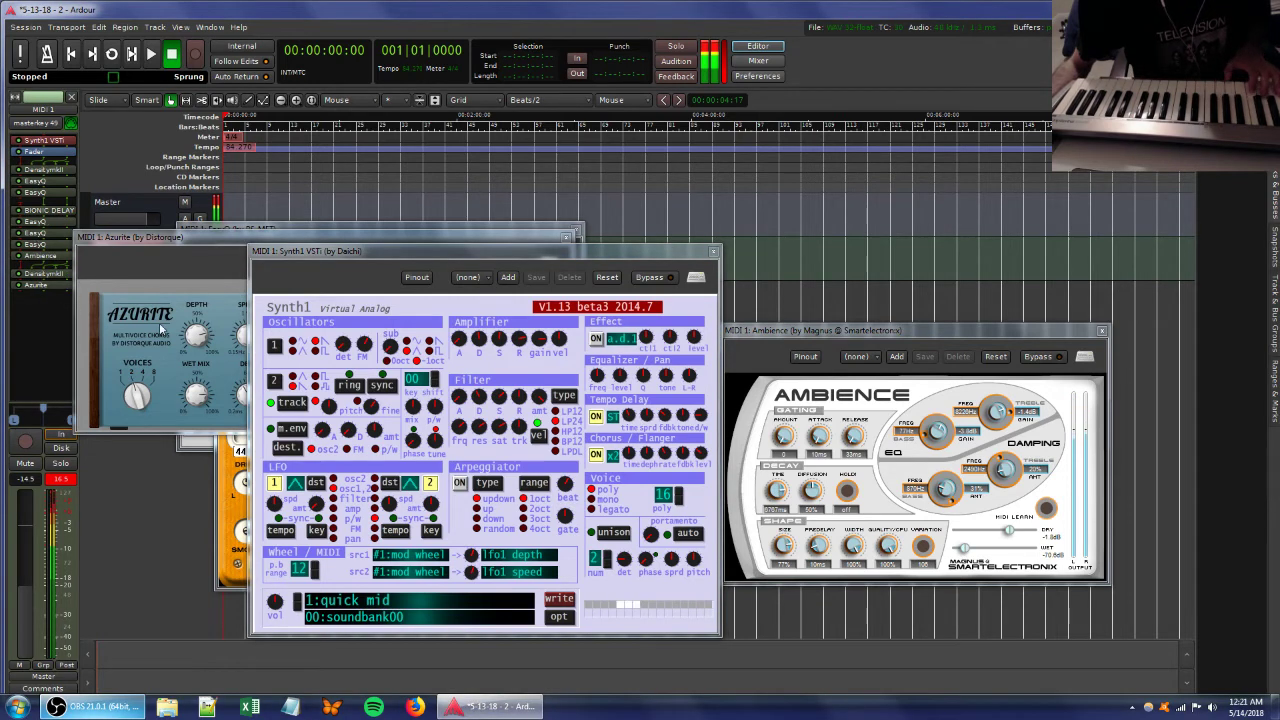
{"action": "left_click", "coordinate": [200, 355]}
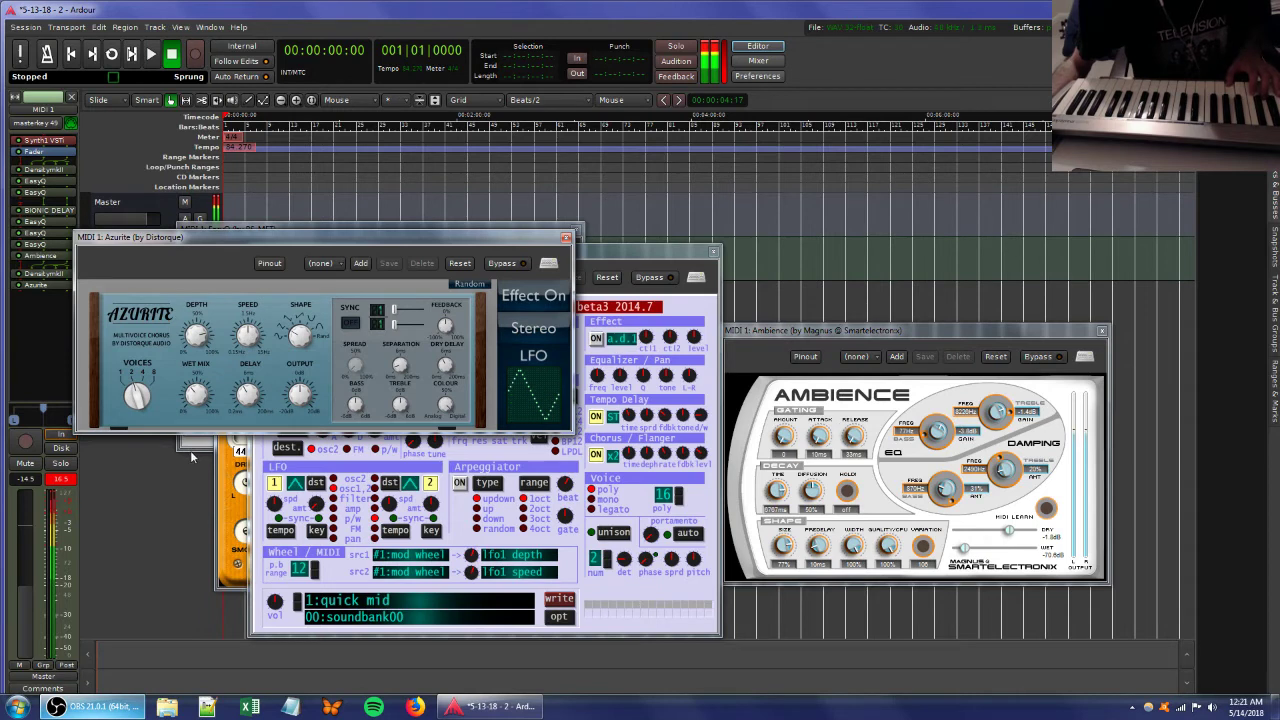
Adjust the filter resonance and lower the amplifier gain in MIDI 1's Synth1.
{"action": "left_click", "coordinate": [600, 252]}
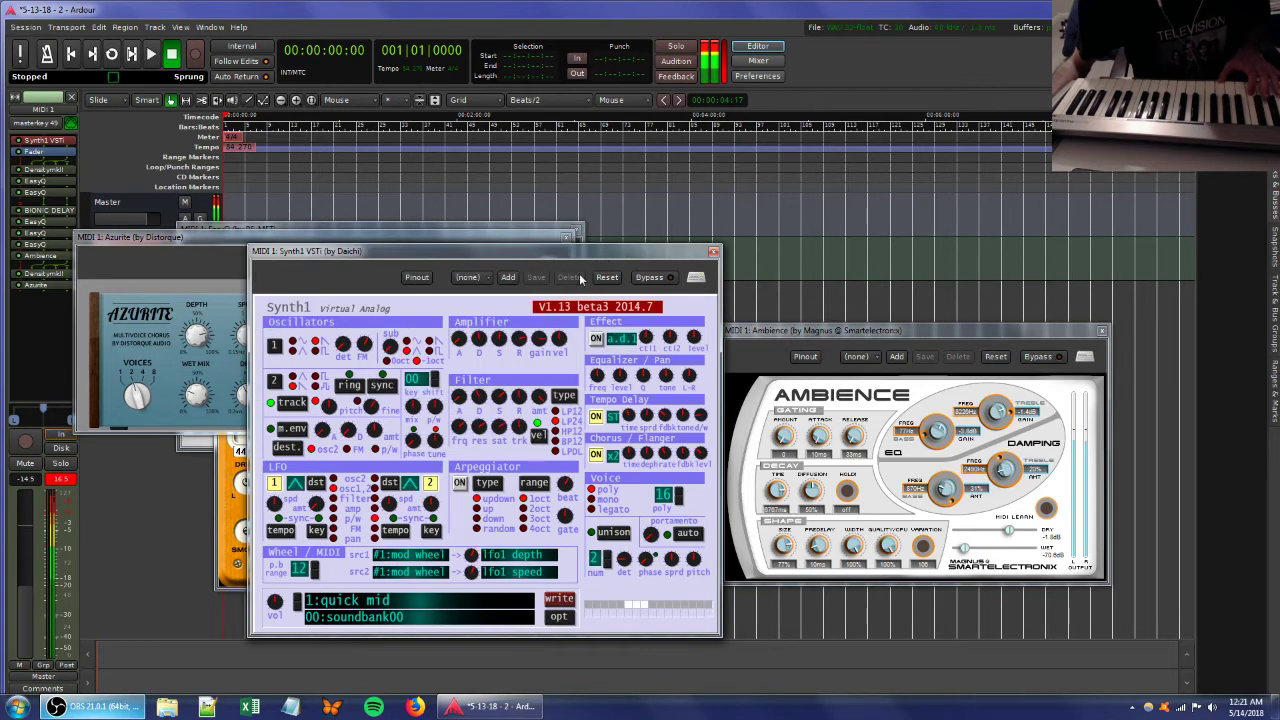
{"action": "mouse_move", "coordinate": [459, 429]}
{"action": "left_mouse_down"}
{"action": "mouse_move", "coordinate": [475, 402]}
{"action": "mouse_move", "coordinate": [475, 435]}
{"action": "left_mouse_up"}
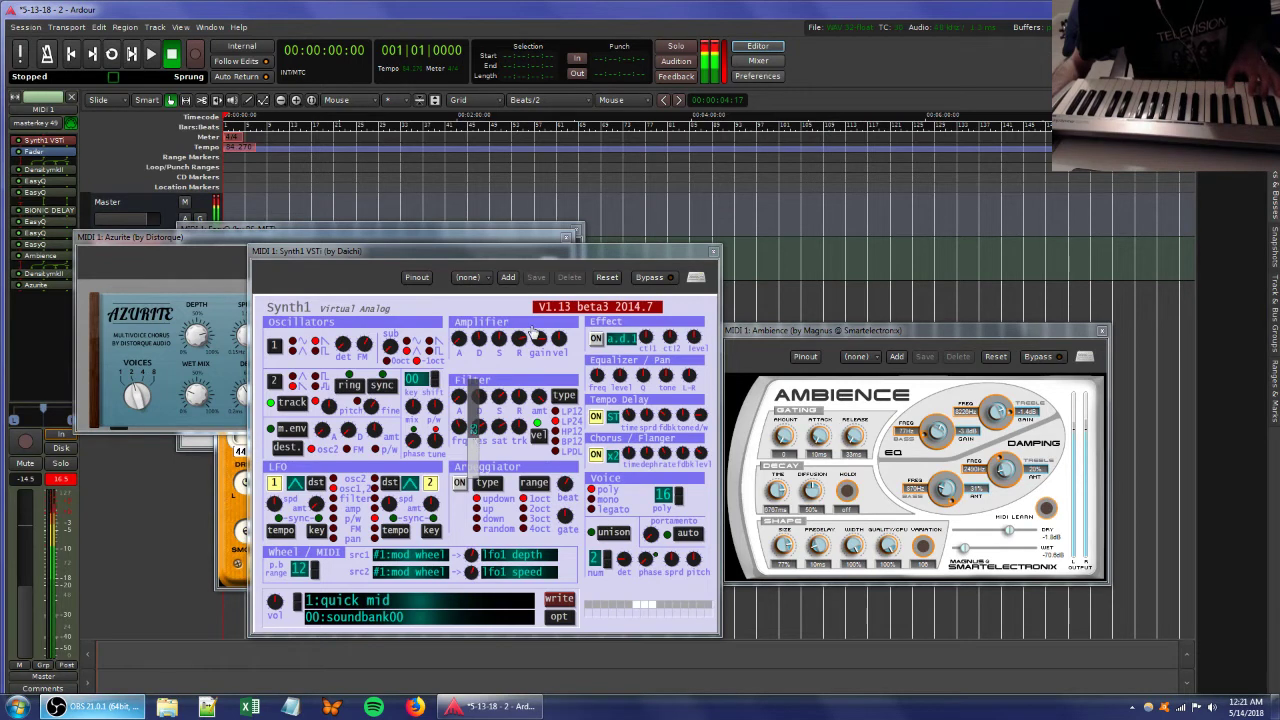
{"action": "left_click_drag", "start_coordinate": [532, 333], "coordinate": [531, 382]}
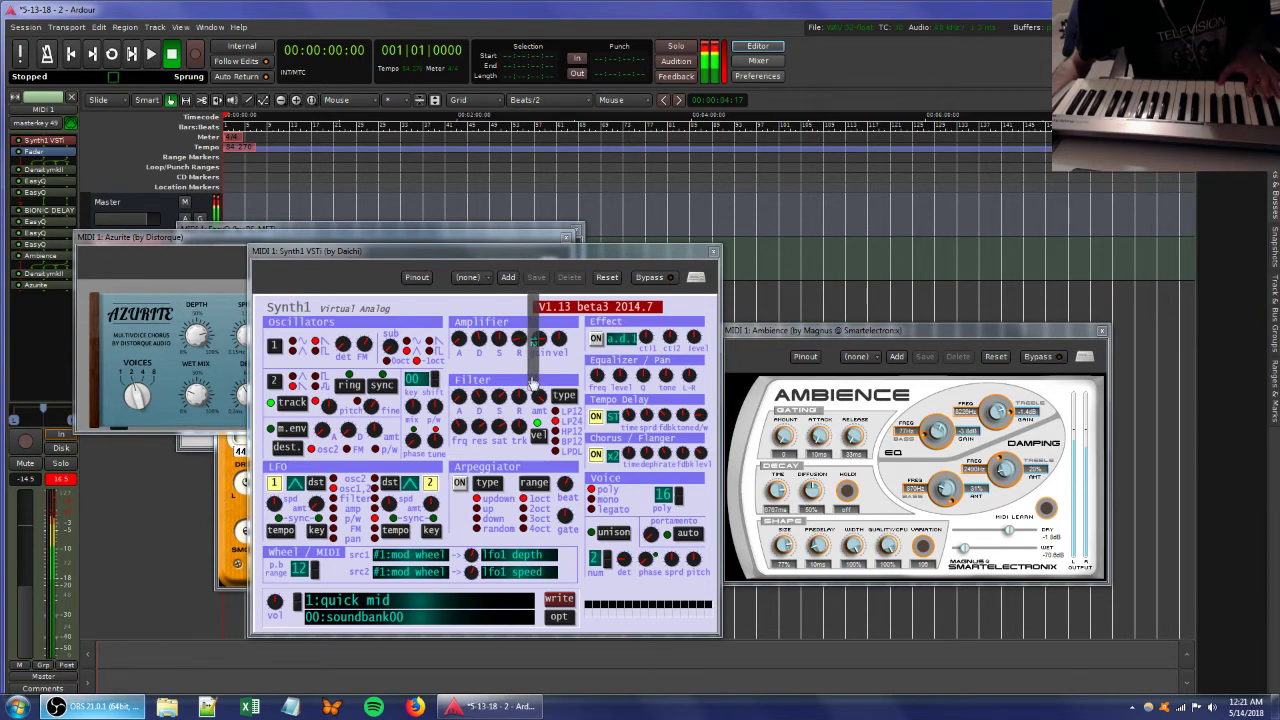
Raise BIONIC DELAY's mix to 45.50 and return to MIDI 1's Synth1 to readjust the filter resonance.
{"action": "left_click", "coordinate": [218, 479]}
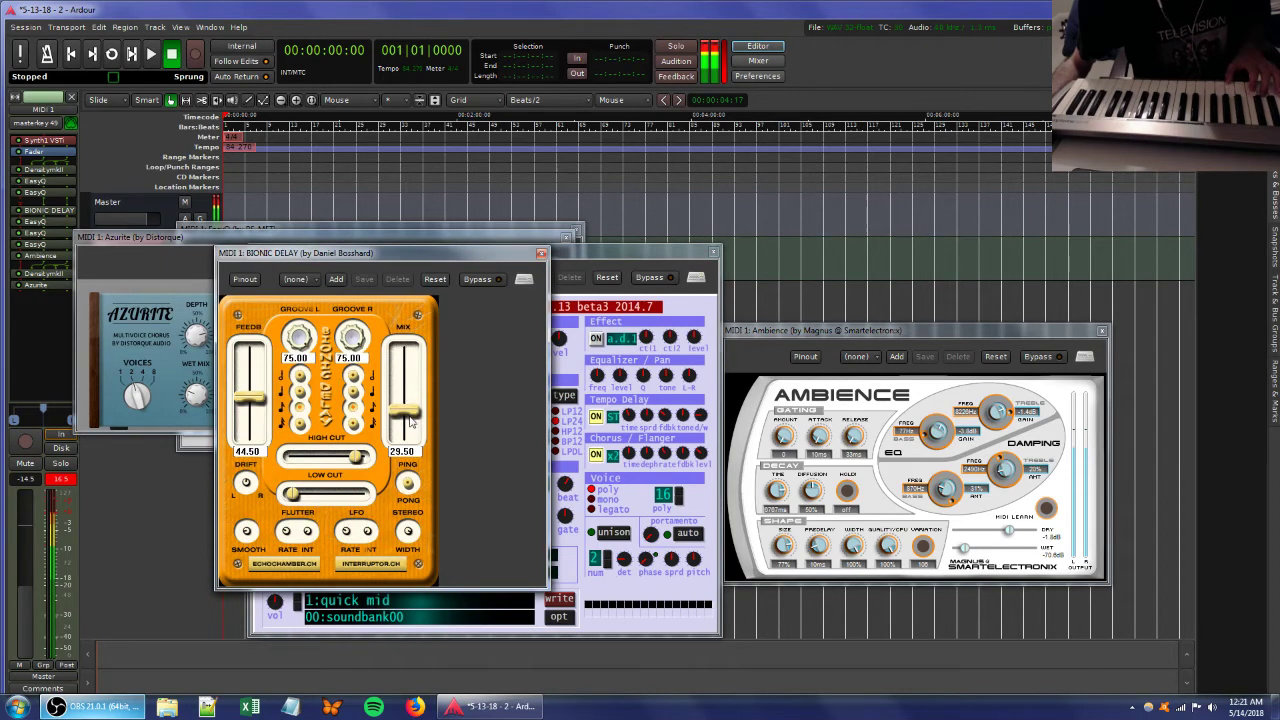
{"action": "left_click_drag", "start_coordinate": [410, 422], "coordinate": [409, 387]}
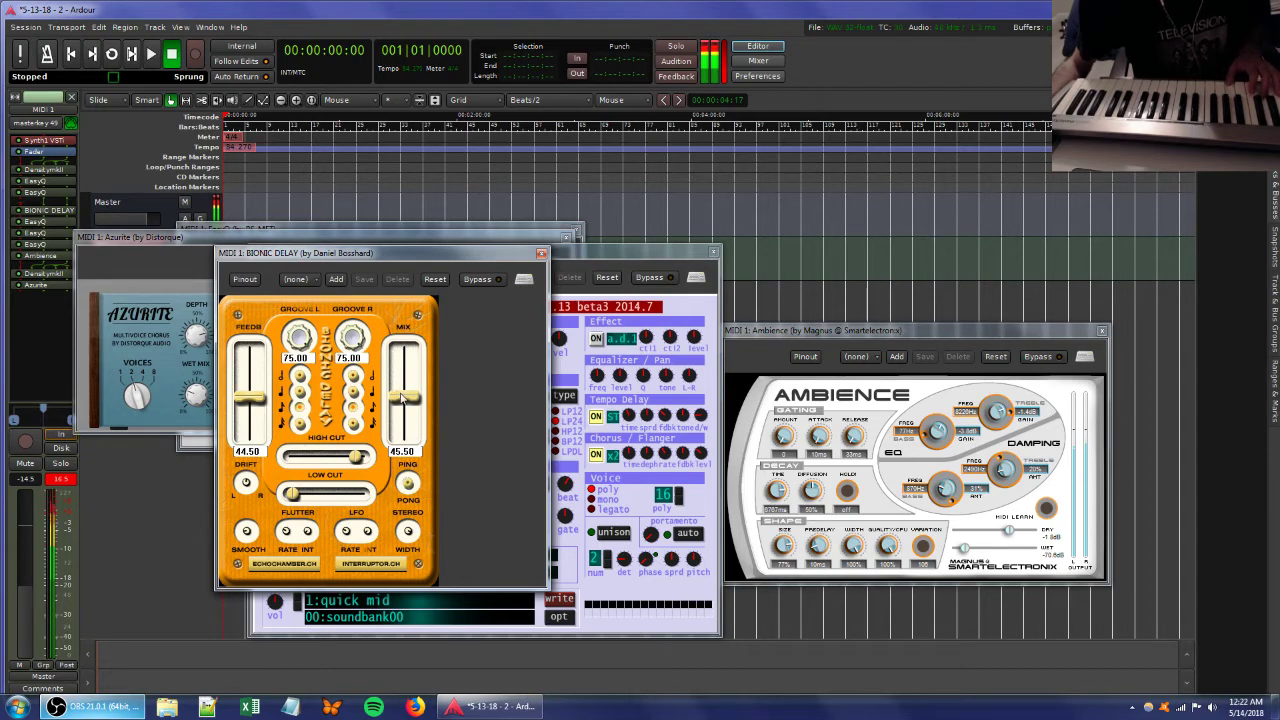
{"action": "left_click", "coordinate": [570, 251]}
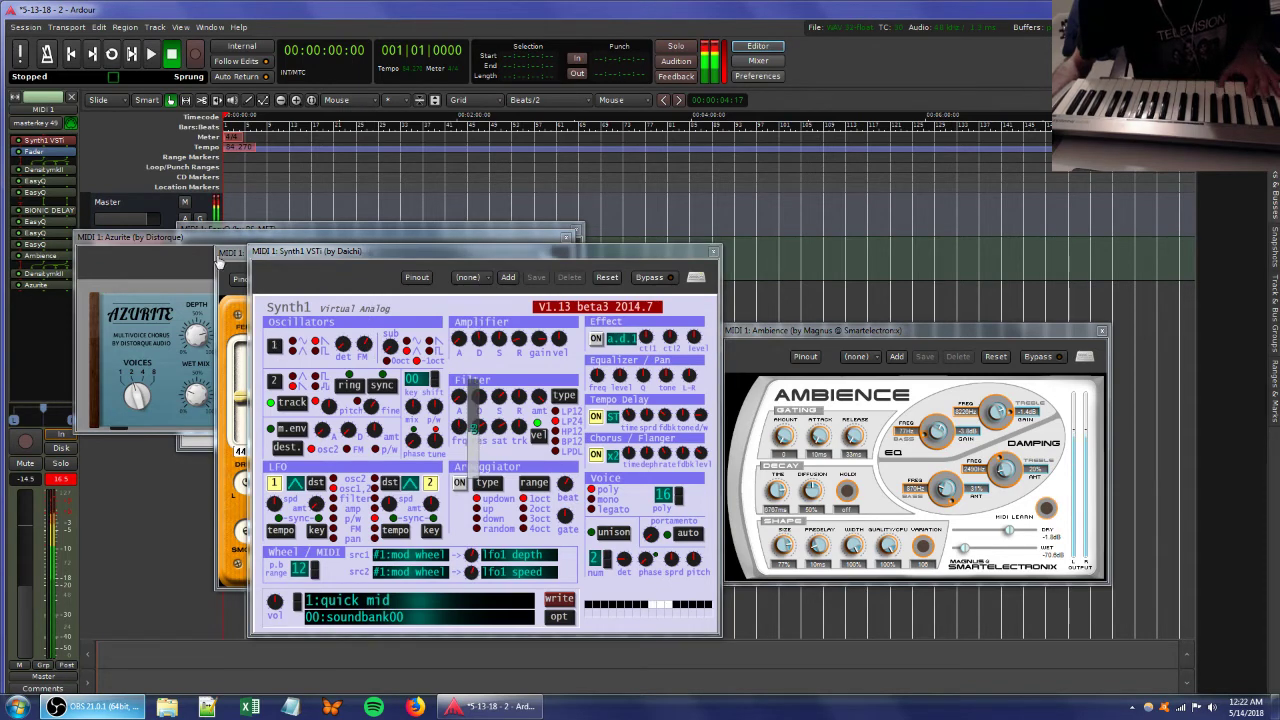
Move the Azurite window off the track list and add one MIDI track with the Synth1 VSTi instrument.
{"action": "left_click_drag", "start_coordinate": [178, 238], "coordinate": [565, 309]}
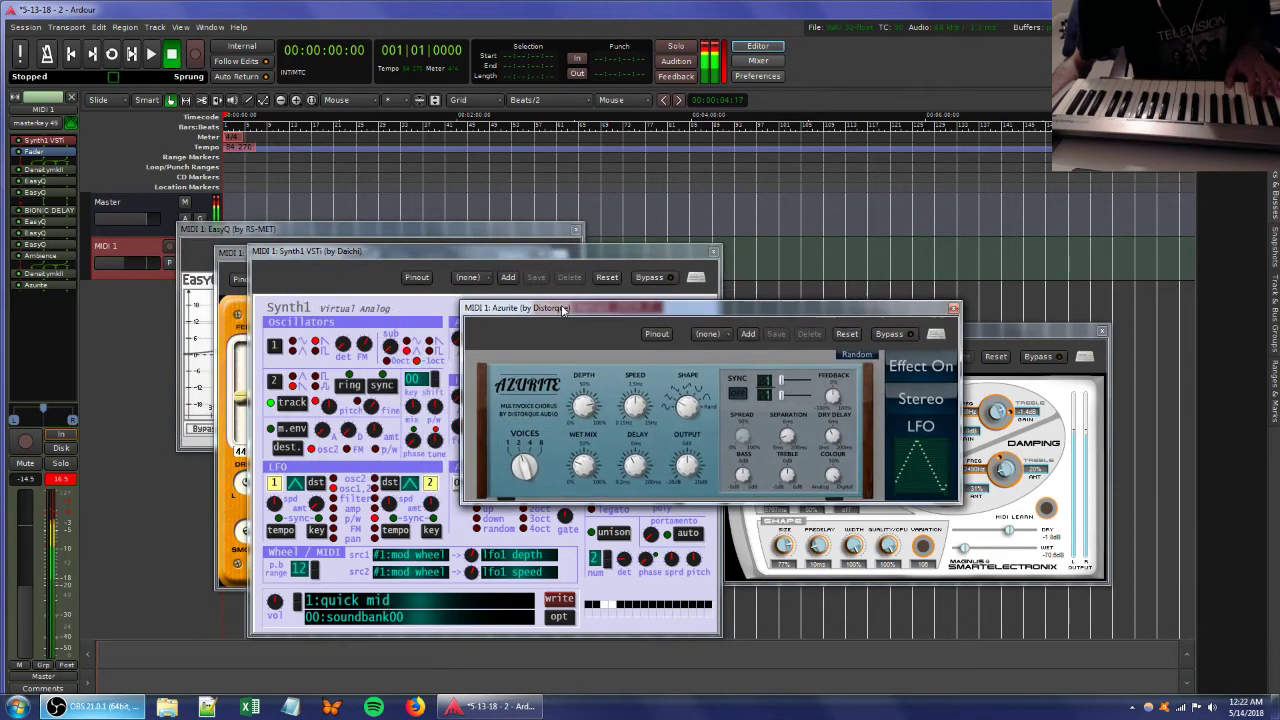
{"action": "double_click", "coordinate": [125, 297]}
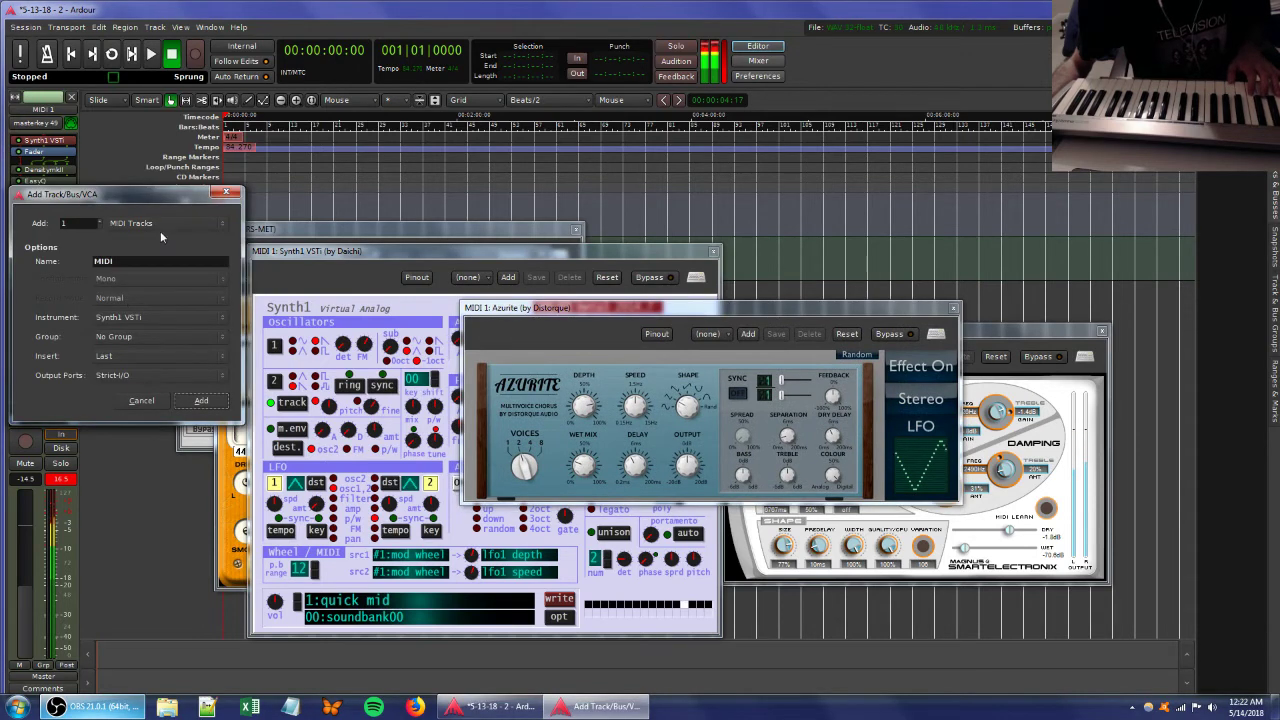
{"action": "left_click", "coordinate": [199, 405]}
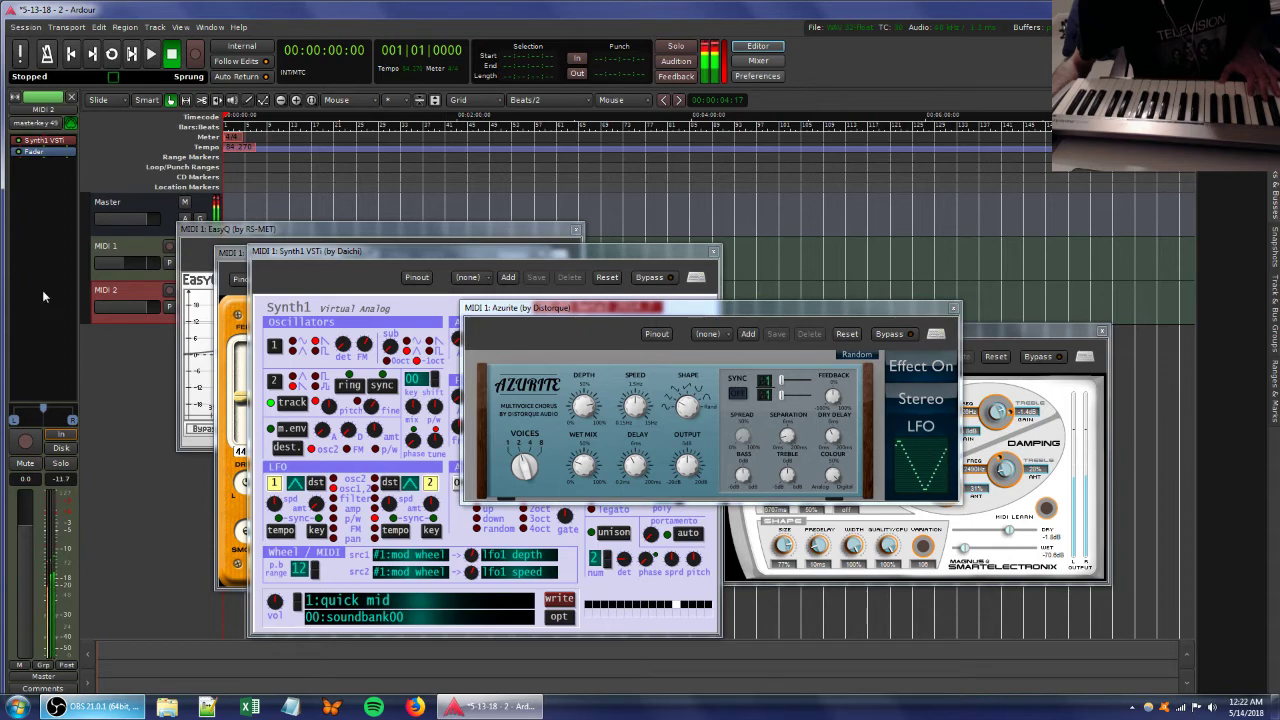
Open Synth1 on the new MIDI 2 track and adjust its filter saturation and resonance.
{"action": "double_click", "coordinate": [43, 165]}
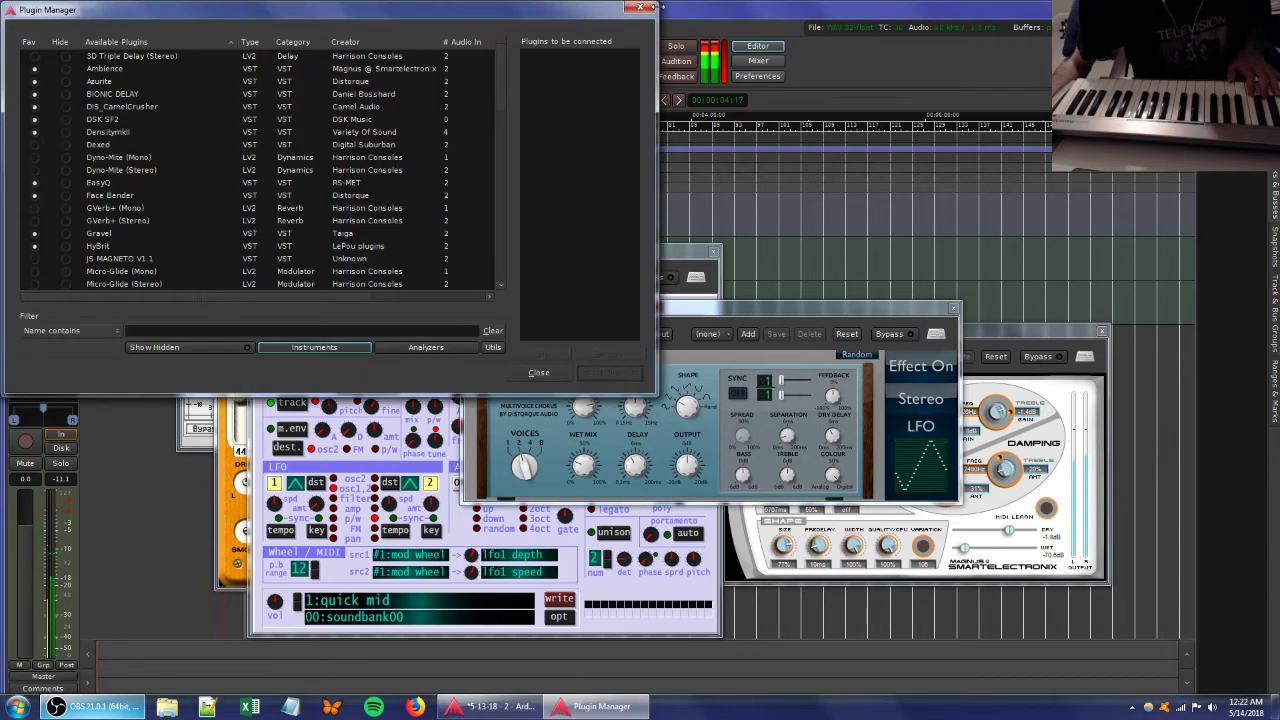
{"action": "left_click", "coordinate": [650, 7]}
{"action": "double_click", "coordinate": [43, 143]}
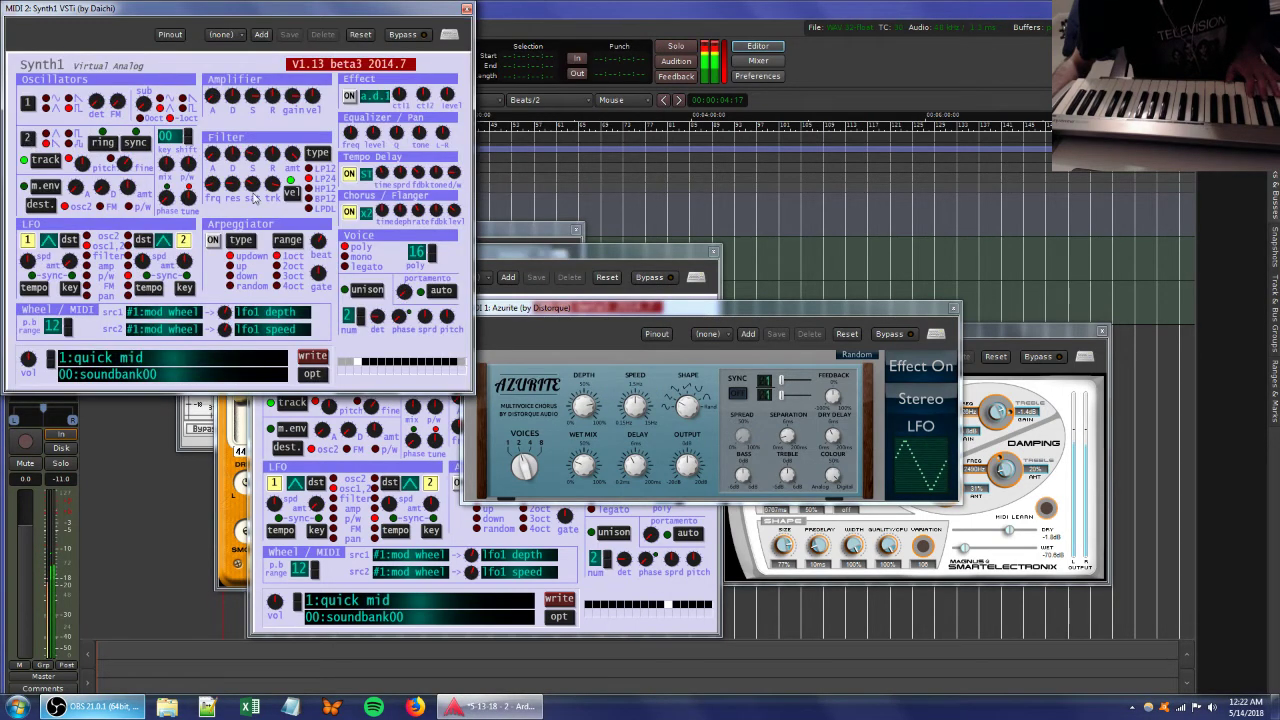
{"action": "left_click_drag", "start_coordinate": [254, 188], "coordinate": [229, 217]}
{"action": "left_click_drag", "start_coordinate": [228, 210], "coordinate": [226, 189]}
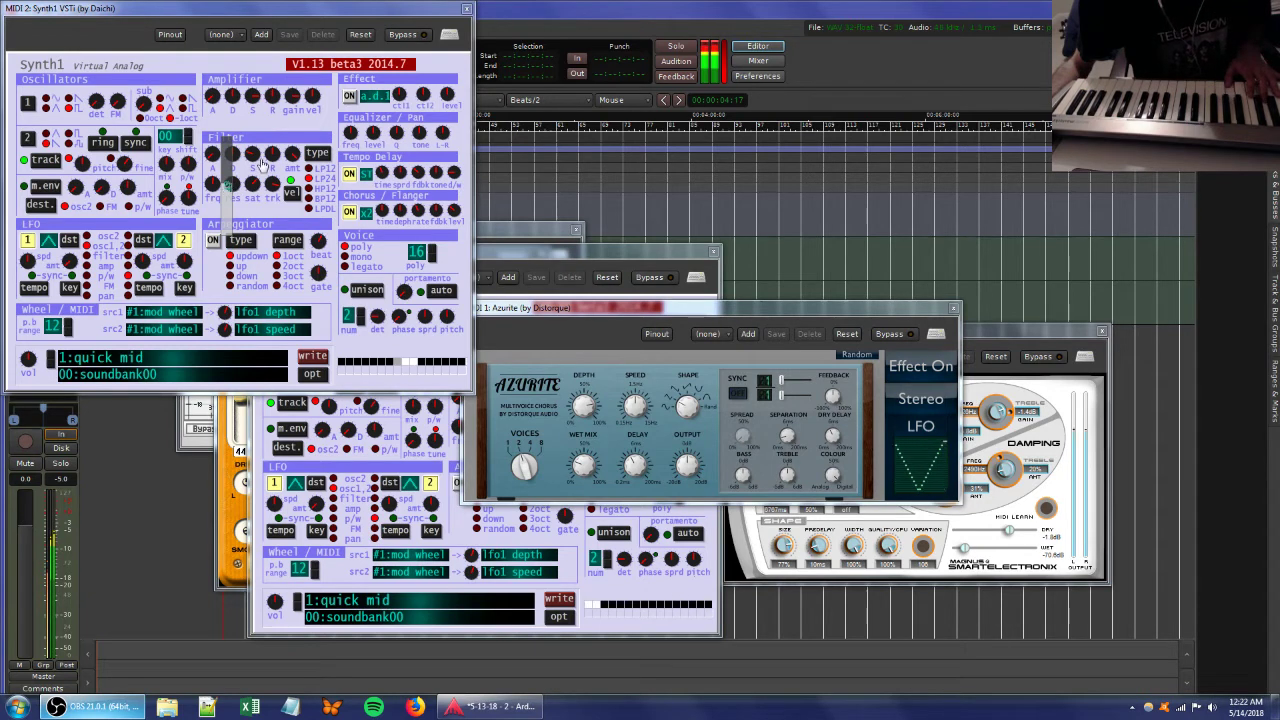
Adjust the amplifier release in MIDI 2's Synth1 and move its window clear of the track list.
{"action": "left_click_drag", "start_coordinate": [267, 97], "coordinate": [267, 97]}
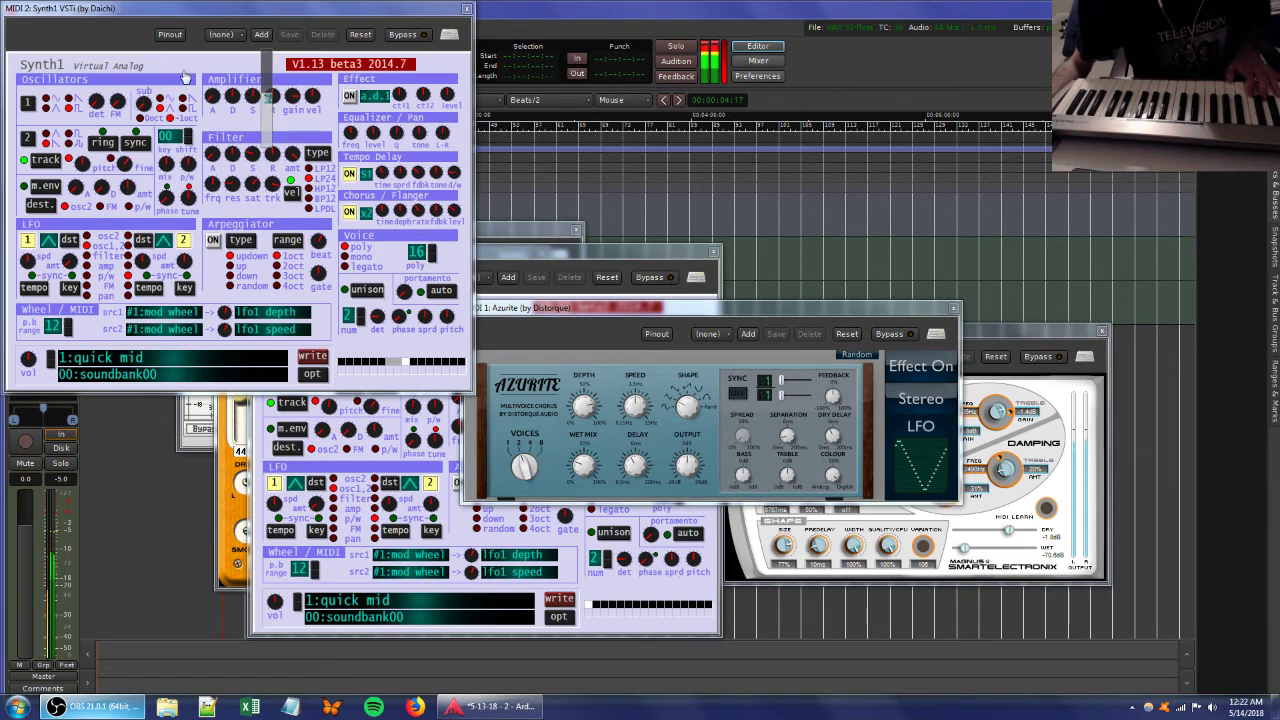
{"action": "left_click_drag", "start_coordinate": [160, 14], "coordinate": [356, 119]}
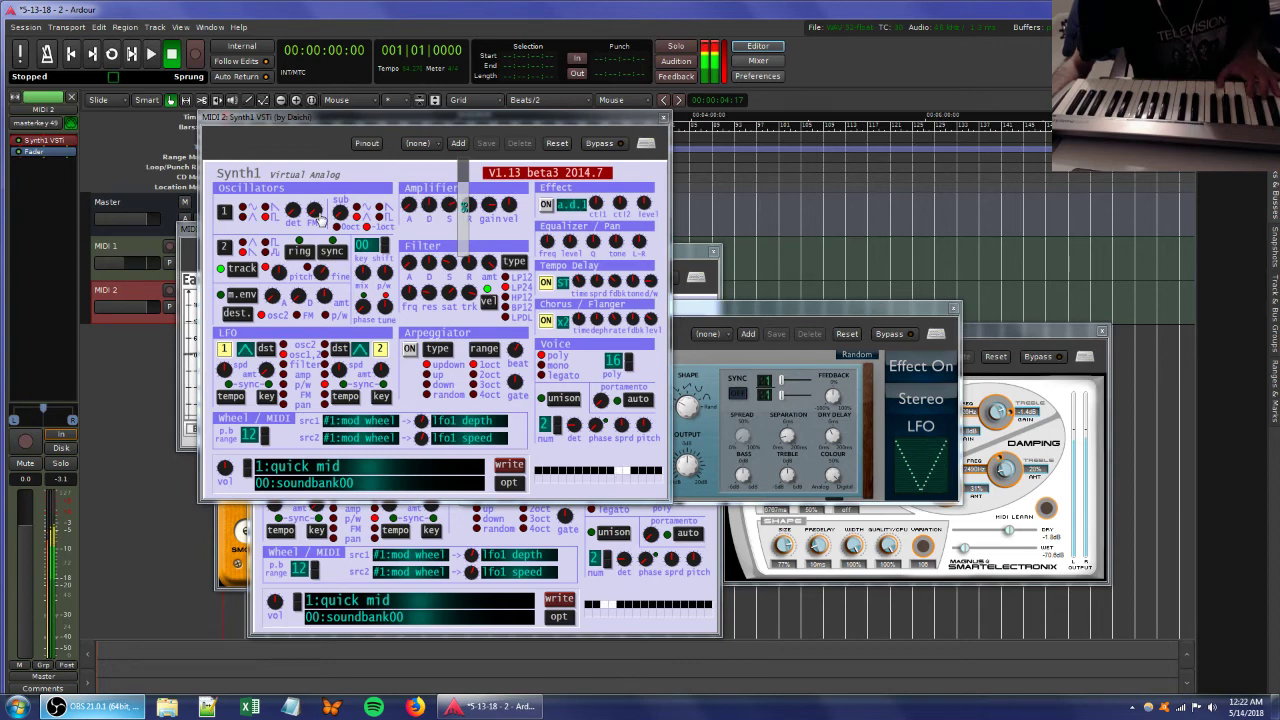
Add BIONIC DELAY to MIDI 2 and set both groove values to 75.00 and the mix to 53.50.
{"action": "right_click", "coordinate": [20, 170]}
{"action": "mouse_move", "coordinate": [111, 176]}
{"action": "mouse_move", "coordinate": [191, 177]}
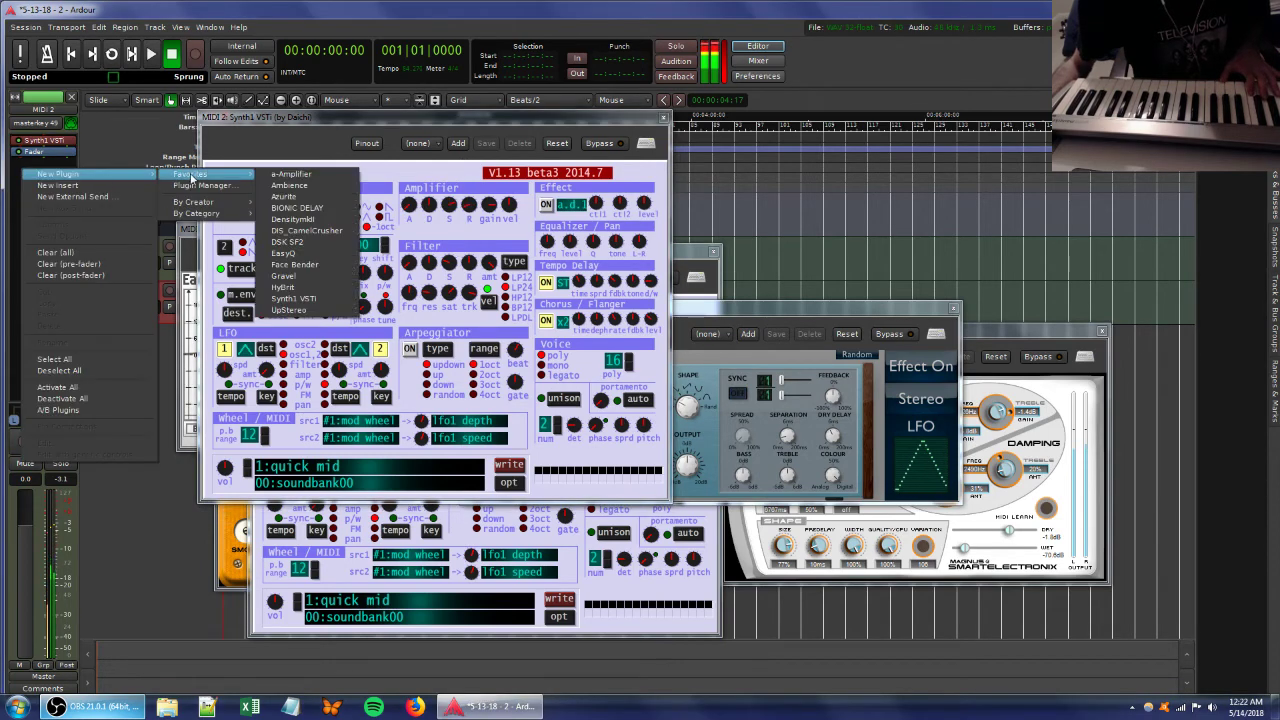
{"action": "left_click", "coordinate": [300, 208]}
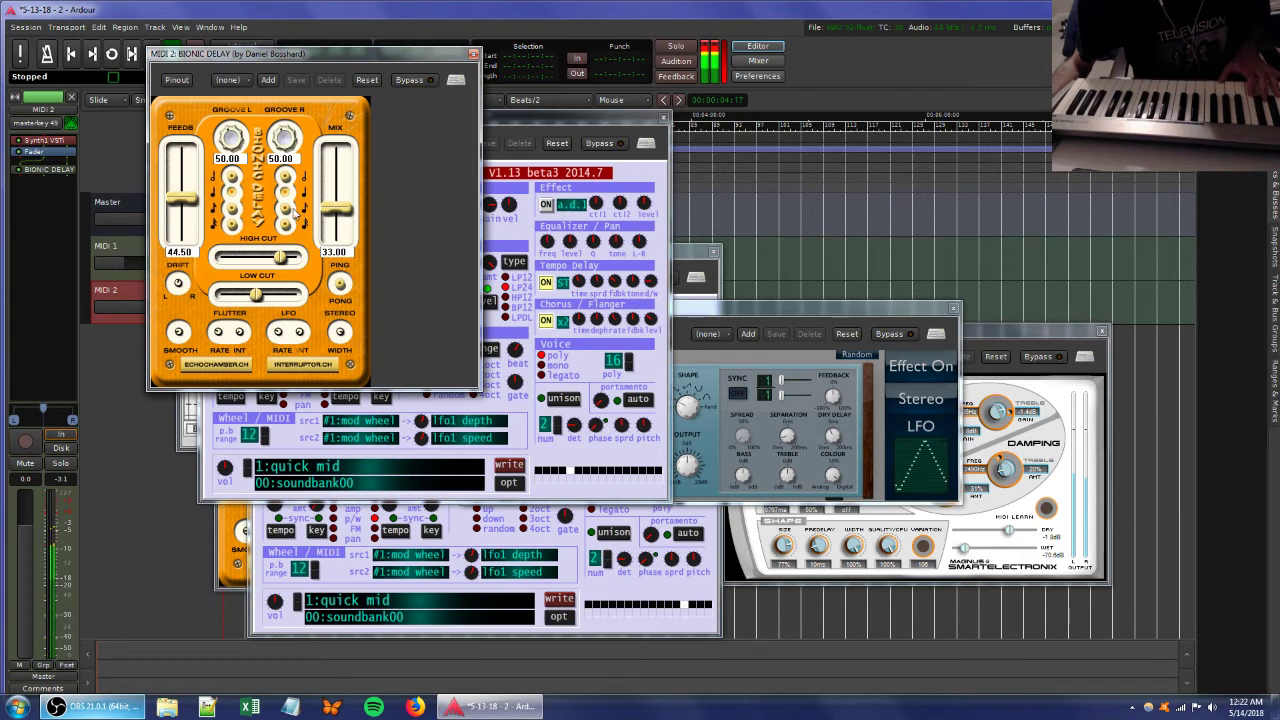
{"action": "left_click_drag", "start_coordinate": [225, 134], "coordinate": [208, 5]}
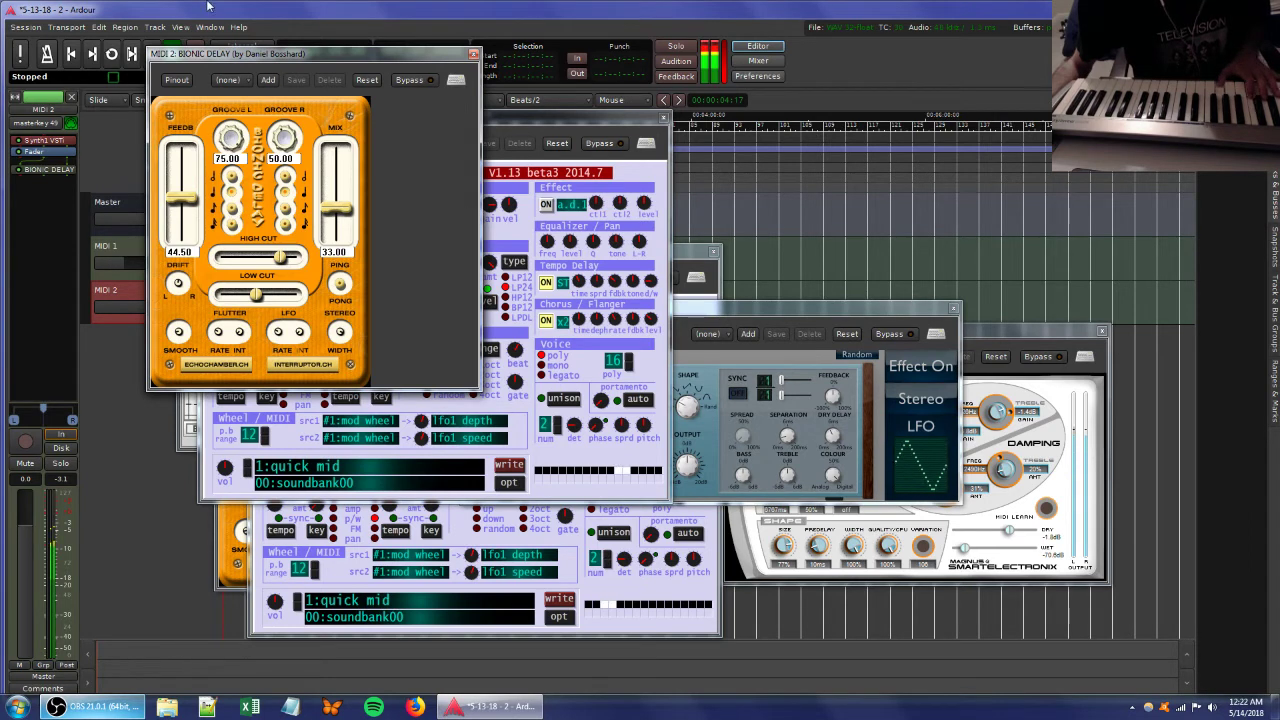
{"action": "left_click_drag", "start_coordinate": [284, 137], "coordinate": [259, 38]}
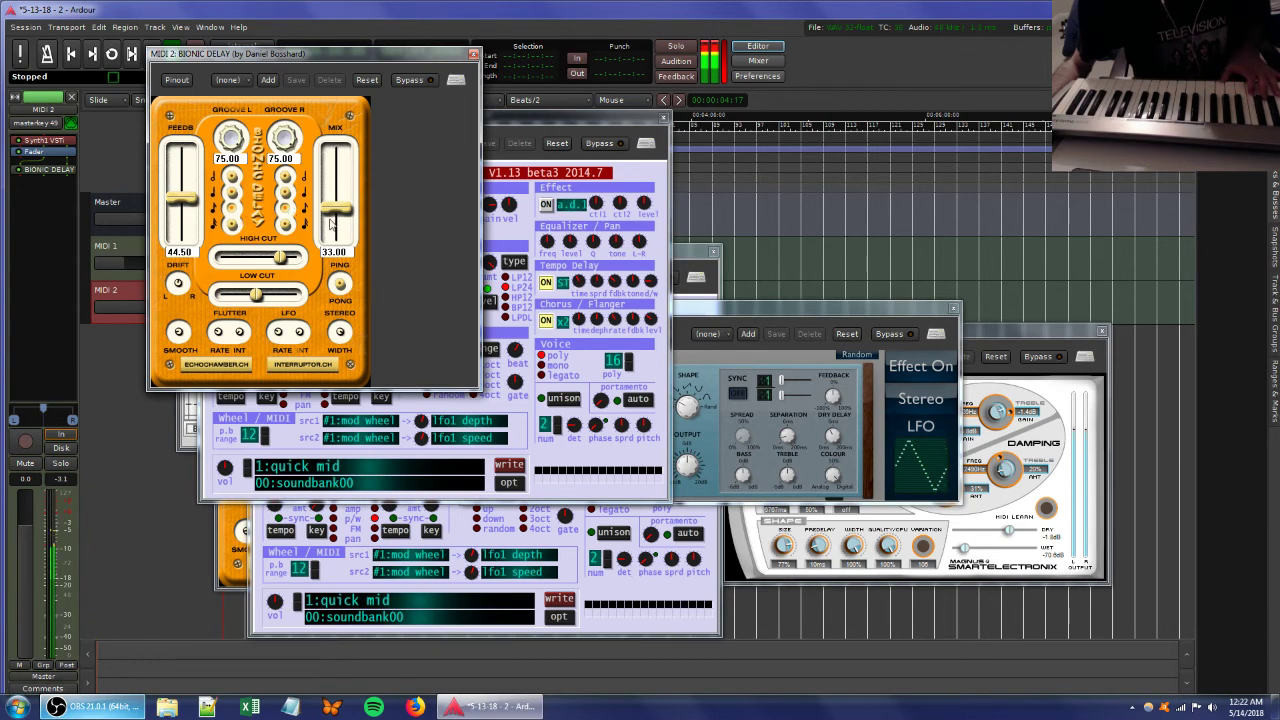
{"action": "left_click_drag", "start_coordinate": [331, 224], "coordinate": [338, 191]}
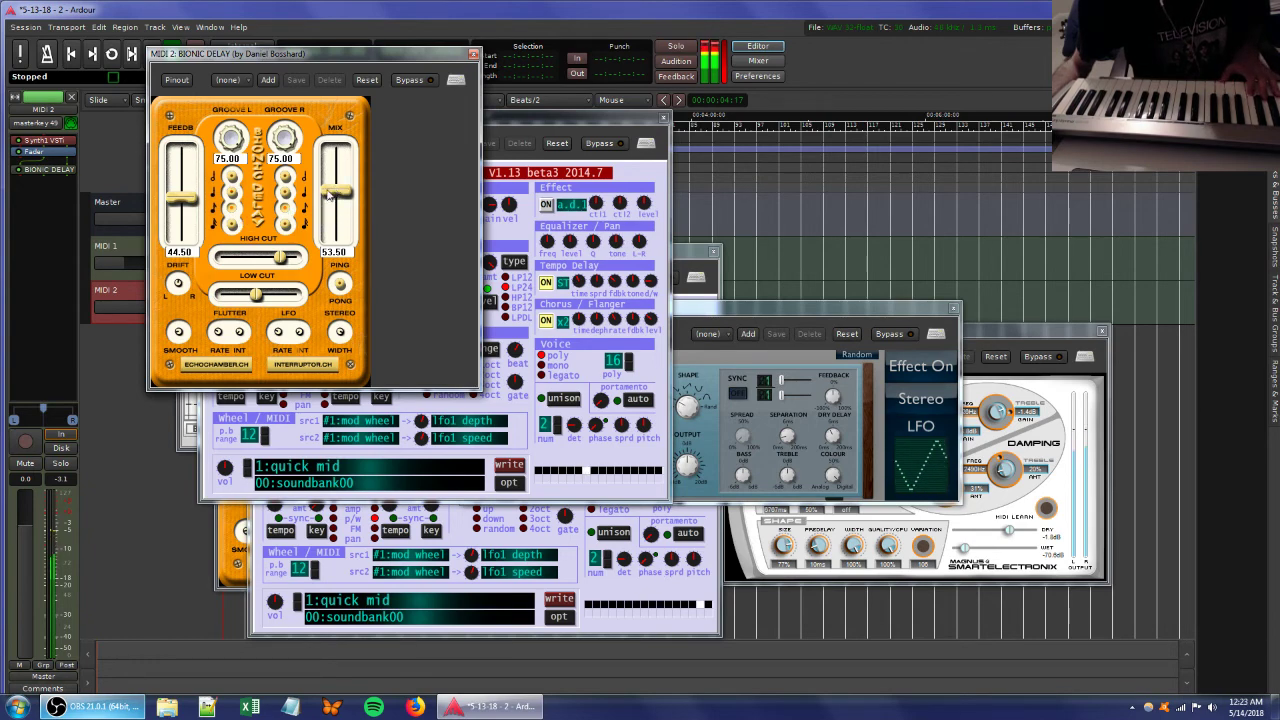
Adjust the filter saturation in MIDI 2's Synth1, add the Face Bender plugin to the track and close its window.
{"action": "left_click", "coordinate": [521, 132]}
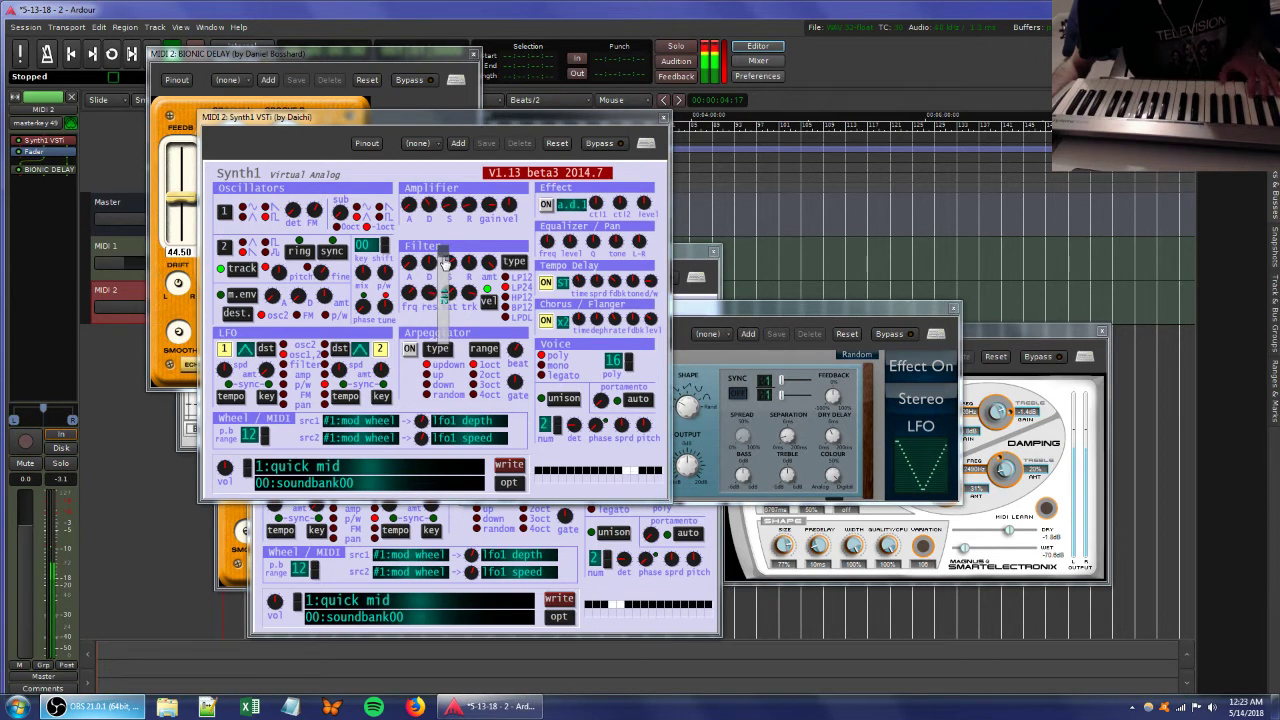
{"action": "right_click", "coordinate": [30, 200]}
{"action": "mouse_move", "coordinate": [30, 200]}
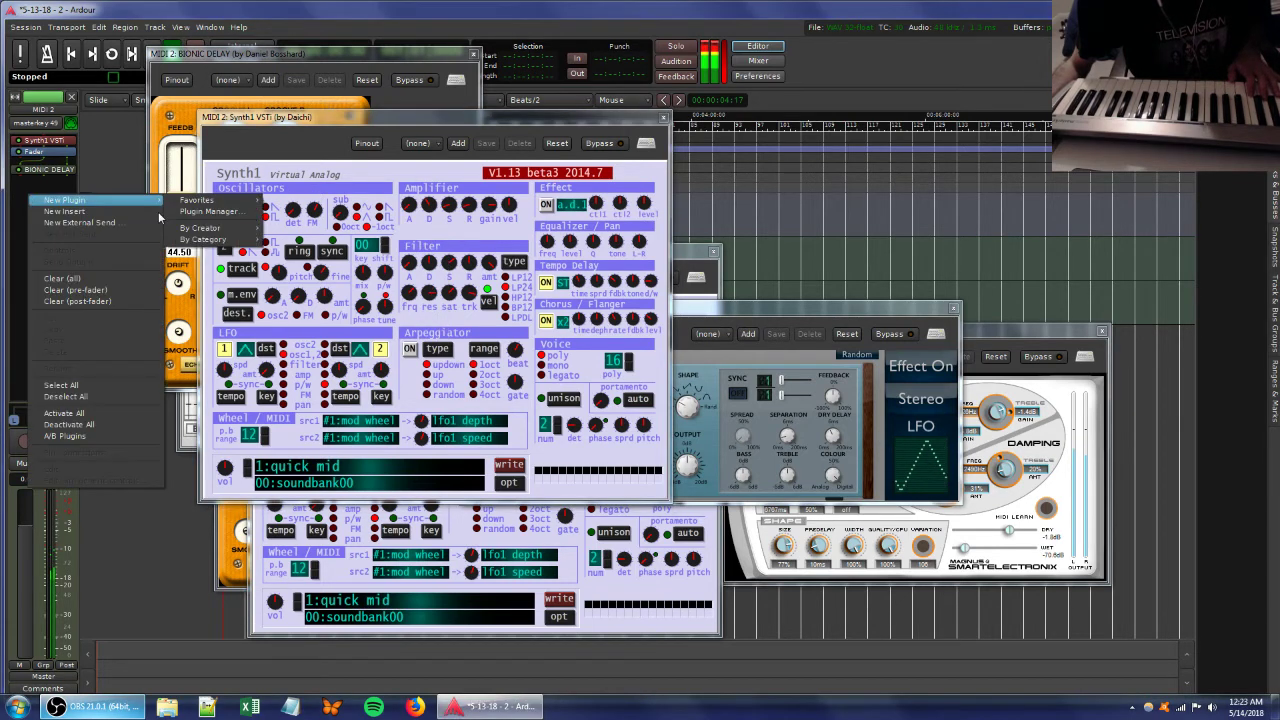
{"action": "mouse_move", "coordinate": [200, 200]}
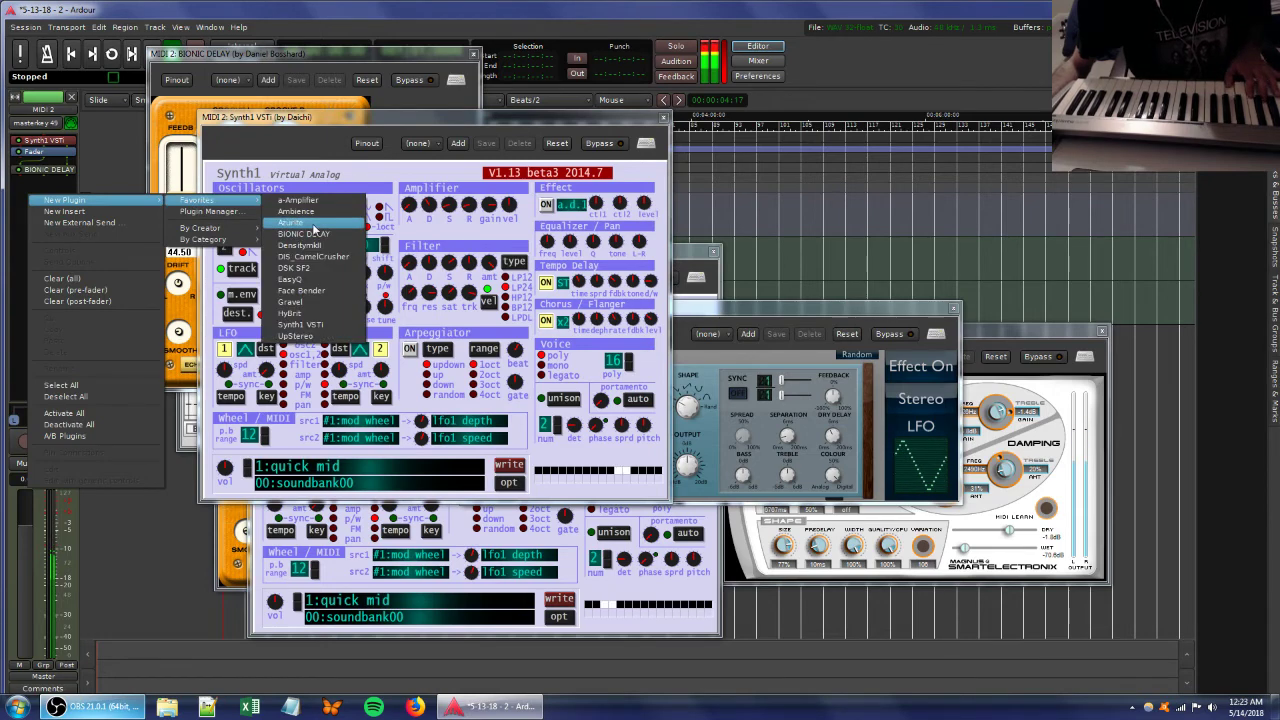
{"action": "left_click", "coordinate": [309, 296]}
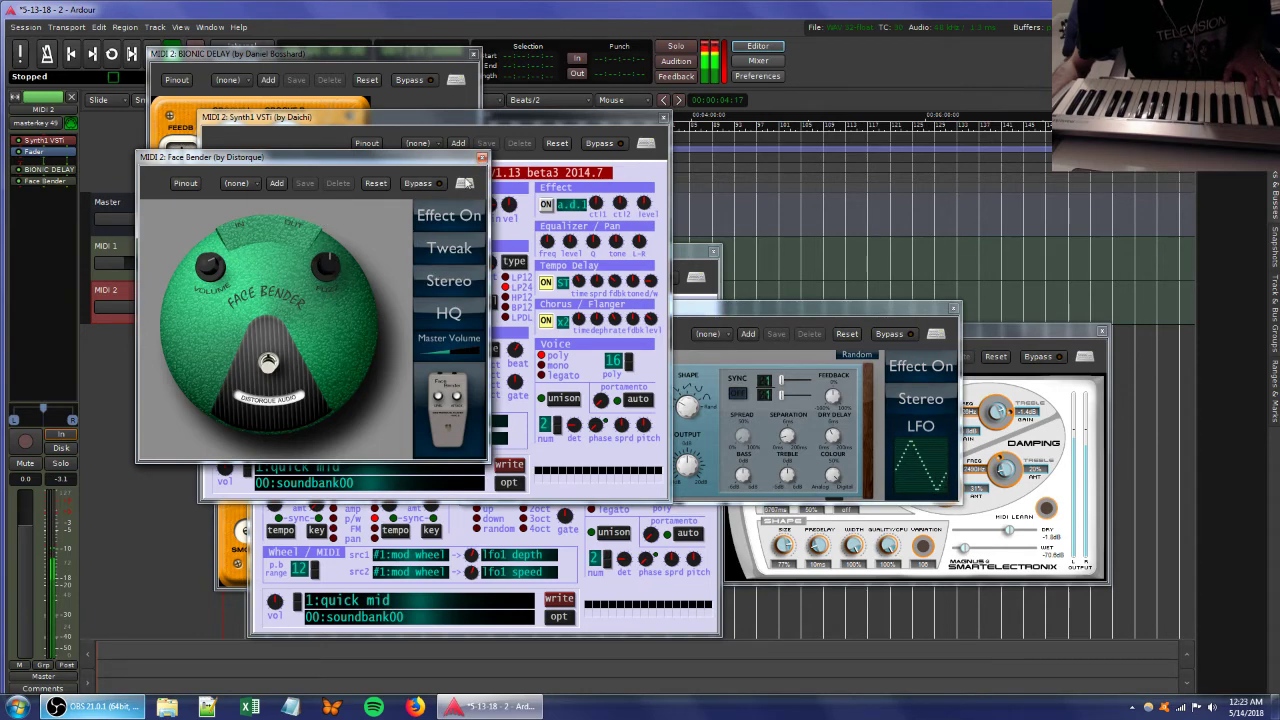
{"action": "left_click", "coordinate": [481, 159]}
Add the Gravel plugin to MIDI 2 and set its decimation to 0.368.
{"action": "right_click", "coordinate": [38, 200]}
{"action": "mouse_move", "coordinate": [120, 211]}
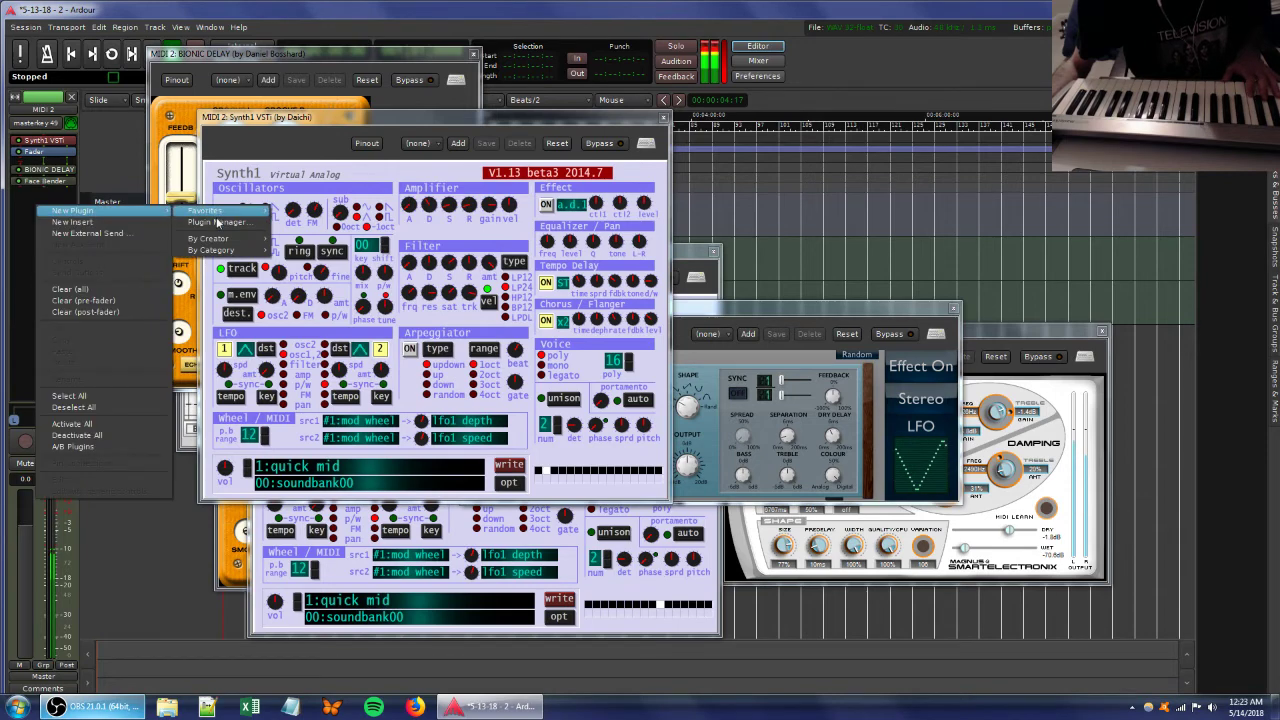
{"action": "mouse_move", "coordinate": [222, 214]}
{"action": "left_click", "coordinate": [316, 313]}
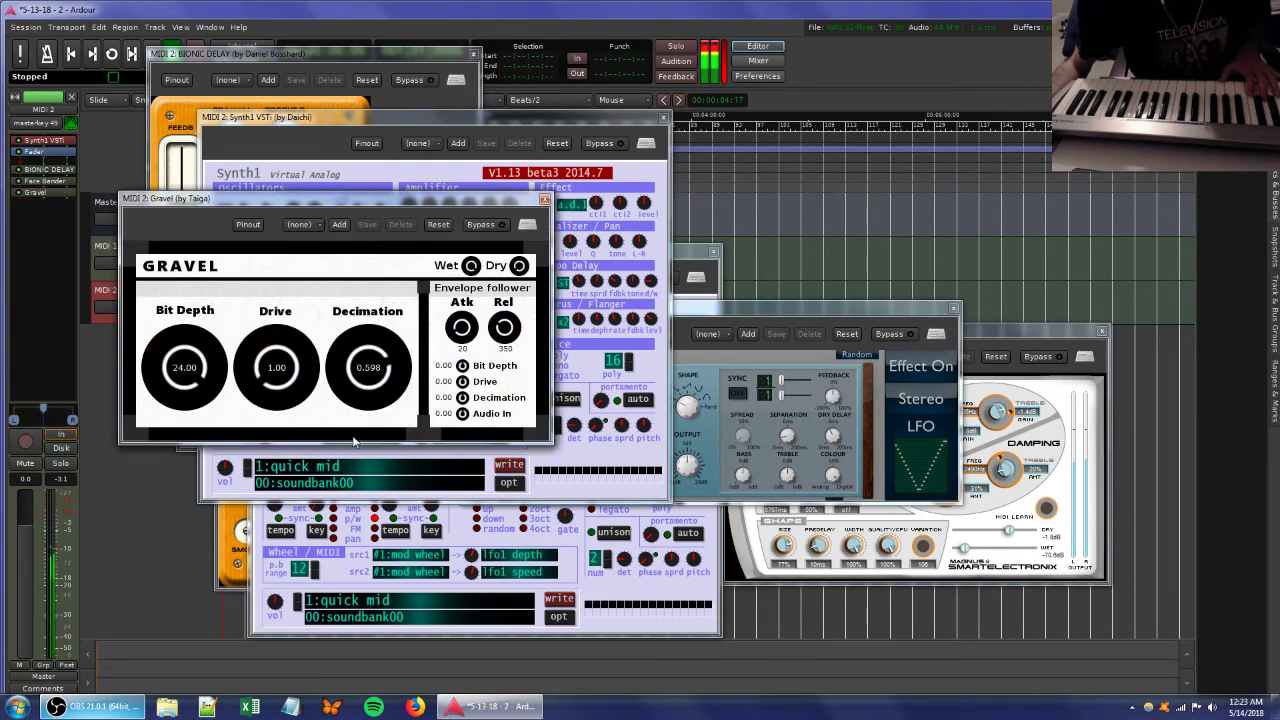
{"action": "left_click_drag", "start_coordinate": [353, 440], "coordinate": [339, 492]}
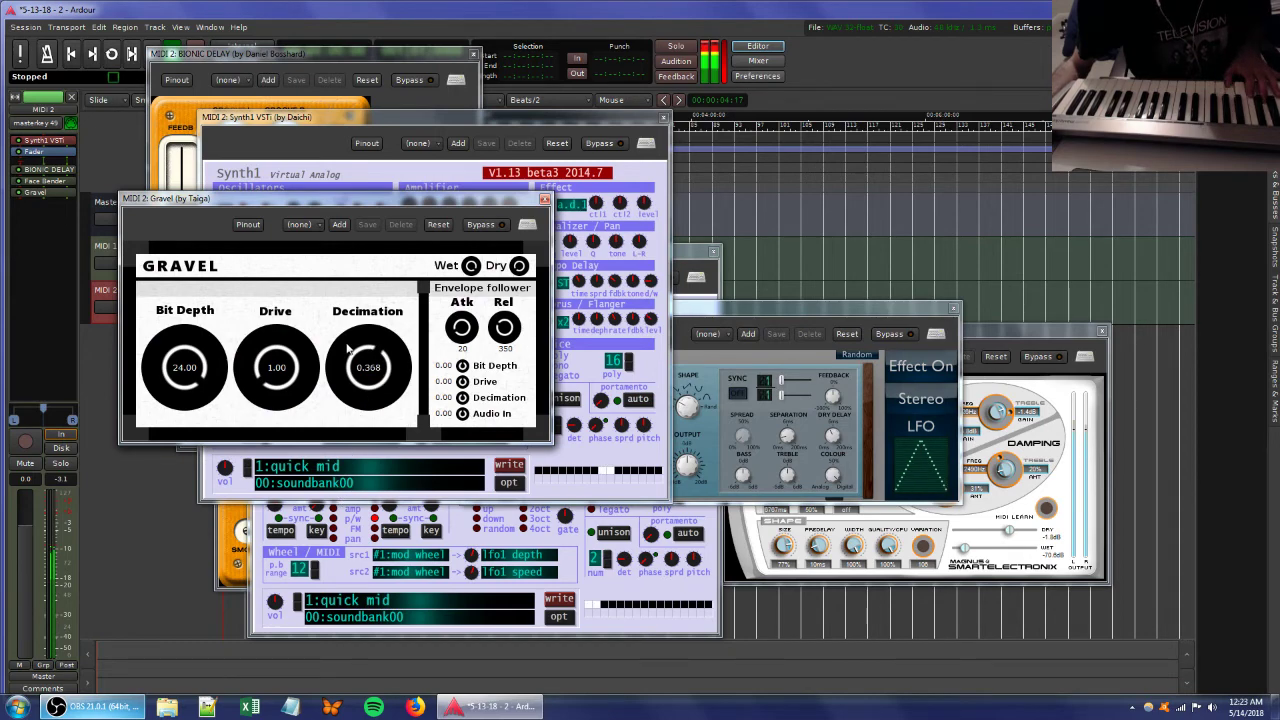
Lower Gravel's bit depth to 12.96 on MIDI 2.
{"action": "left_click", "coordinate": [440, 120]}
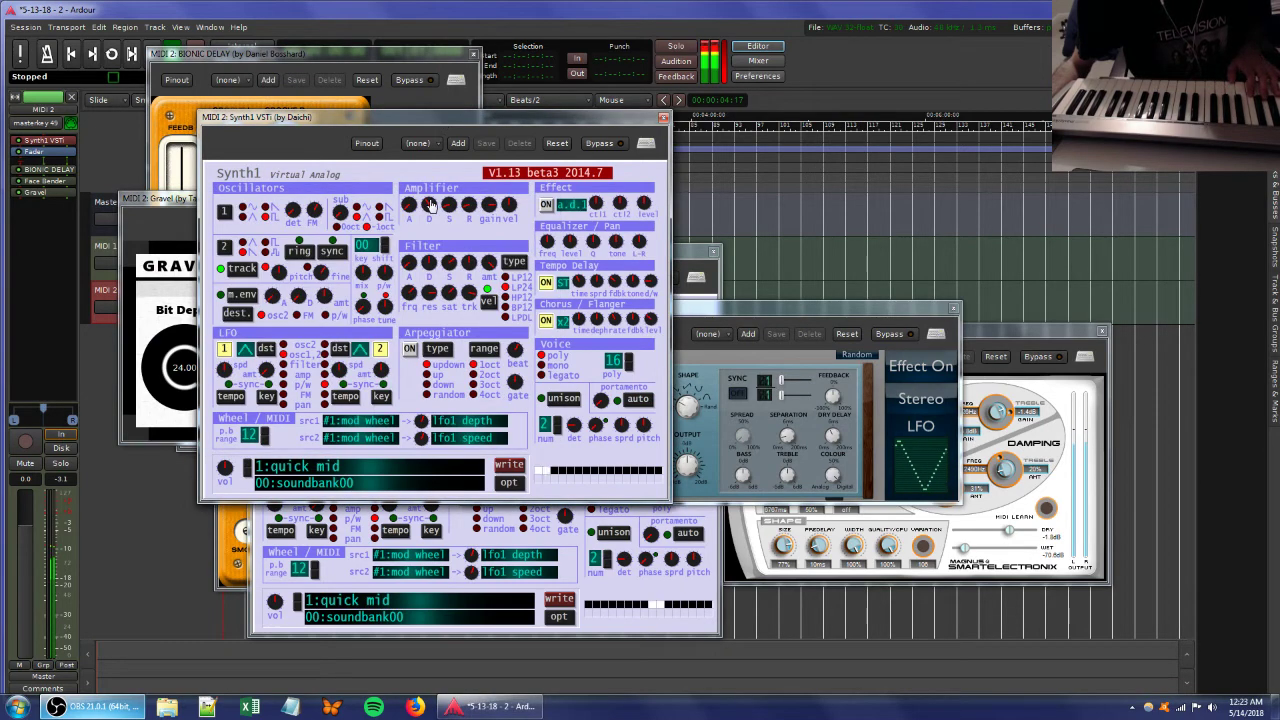
{"action": "left_click", "coordinate": [158, 200]}
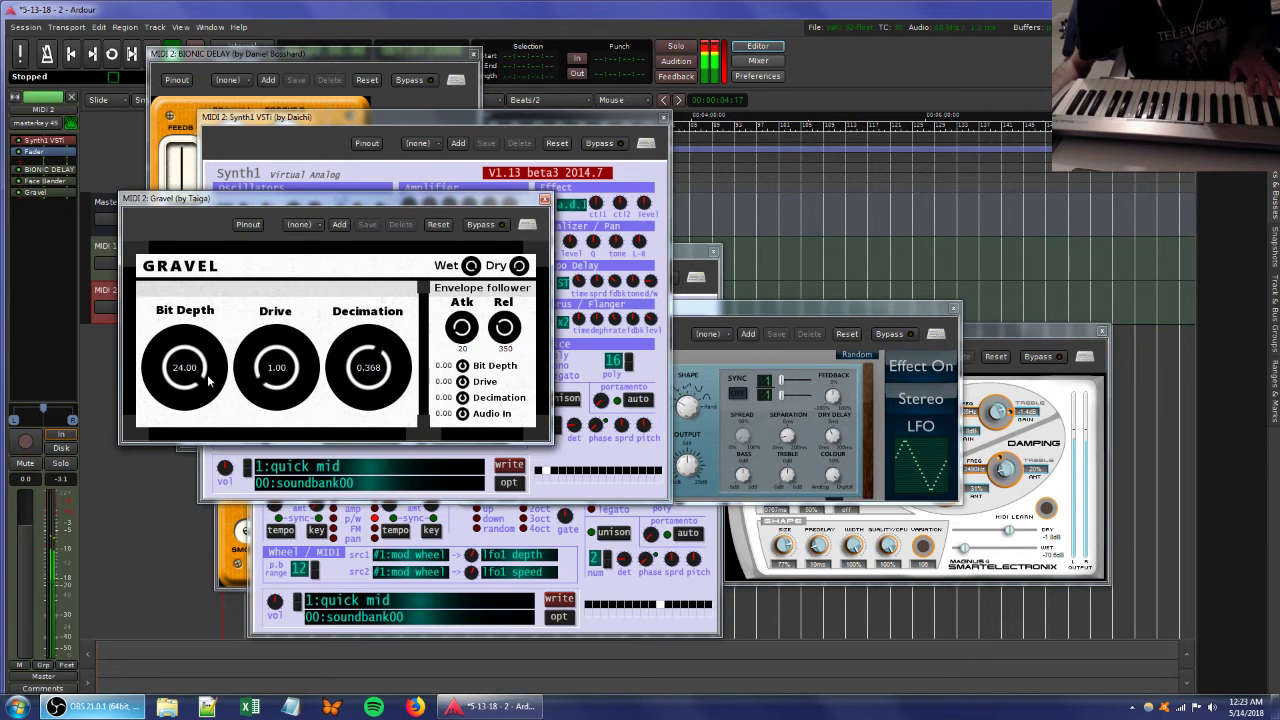
{"action": "left_click_drag", "start_coordinate": [190, 368], "coordinate": [176, 458]}
Return to MIDI 2's Synth1 and adjust its filter resonance and saturation.
{"action": "left_click", "coordinate": [299, 120]}
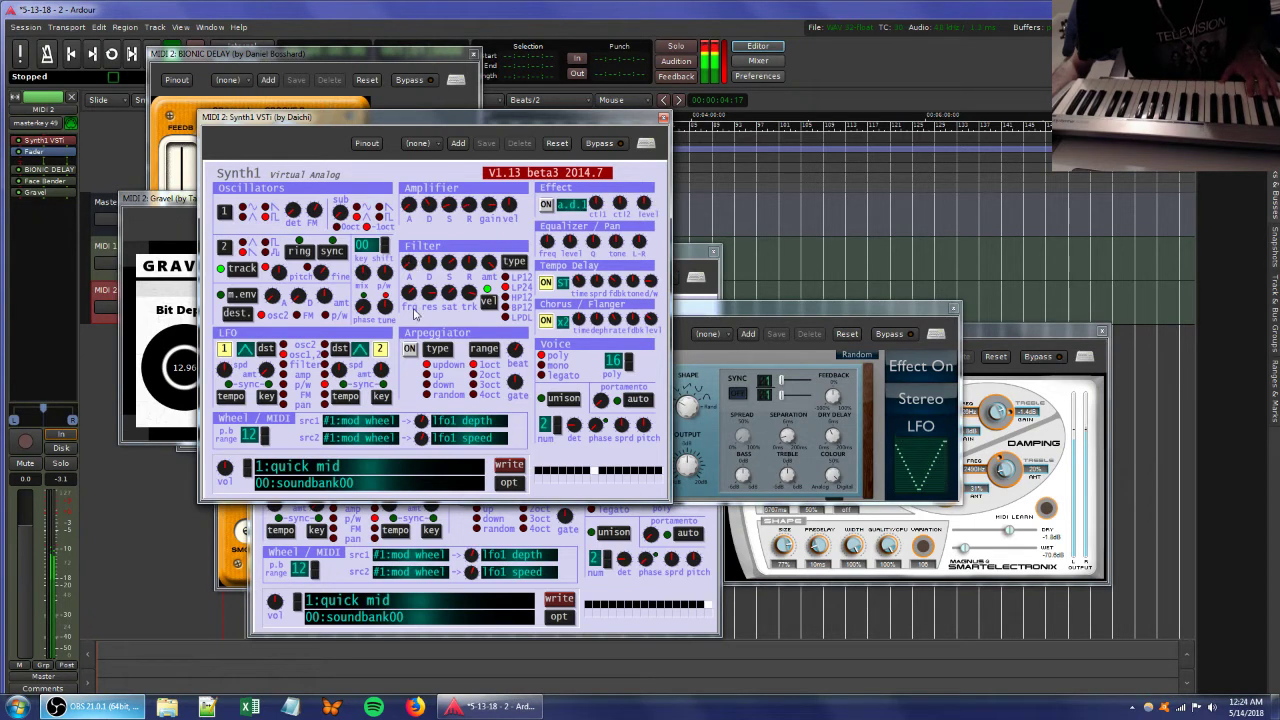
{"action": "left_click_drag", "start_coordinate": [425, 290], "coordinate": [470, 308]}
{"action": "mouse_move", "coordinate": [450, 262]}
{"action": "left_mouse_down"}
{"action": "mouse_move", "coordinate": [464, 300]}
{"action": "mouse_move", "coordinate": [445, 275]}
{"action": "left_mouse_up"}
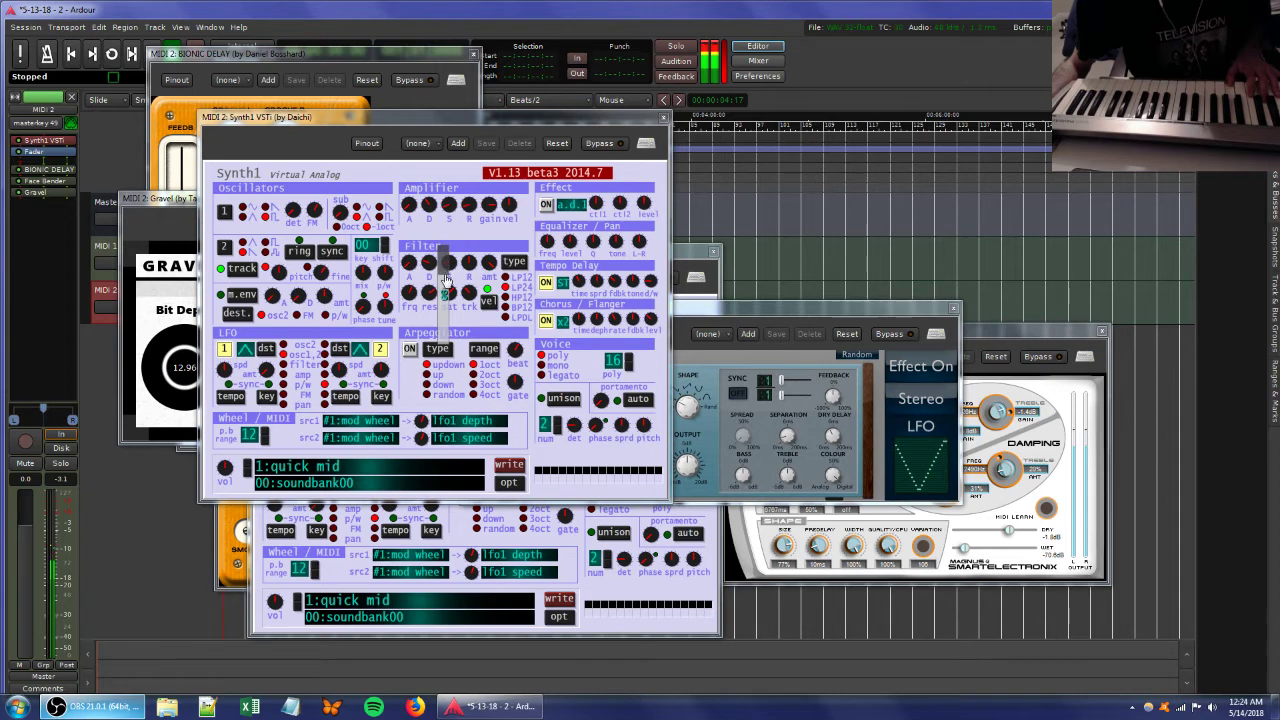
Select the MIDI 1 track, open its Synth1 and adjust the amplifier gain.
{"action": "left_click", "coordinate": [173, 202]}
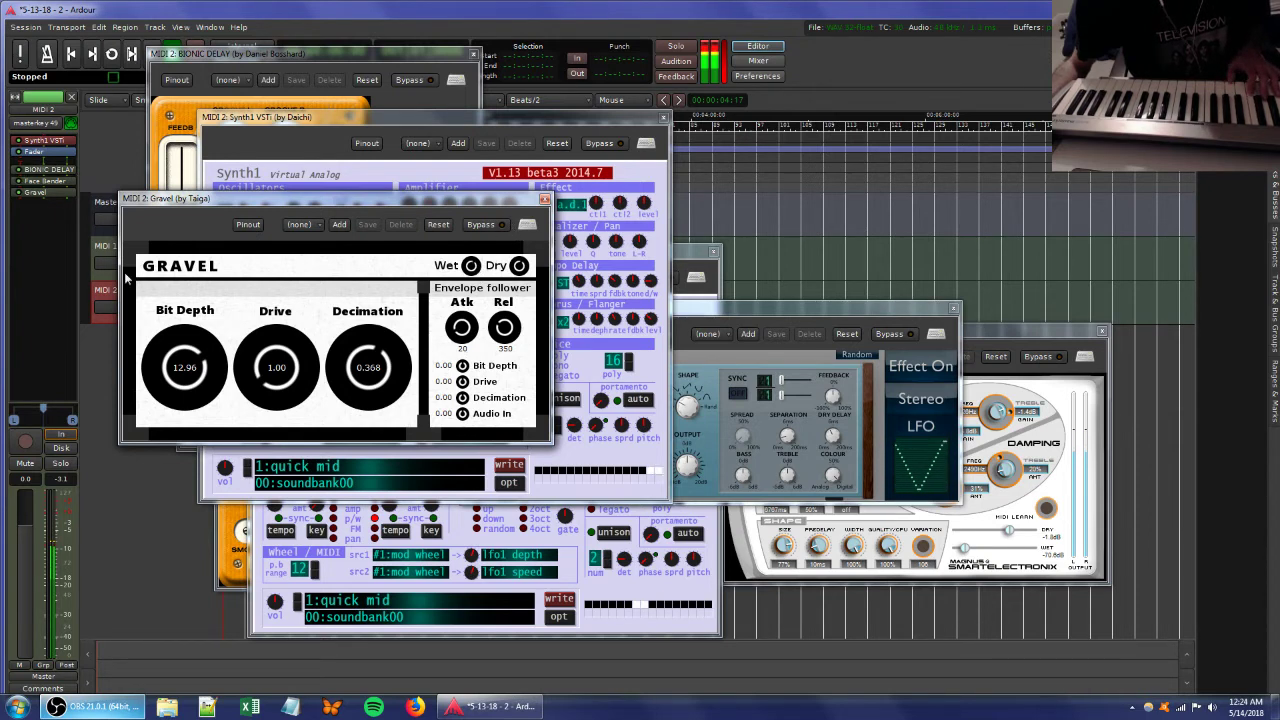
{"action": "left_click", "coordinate": [111, 247]}
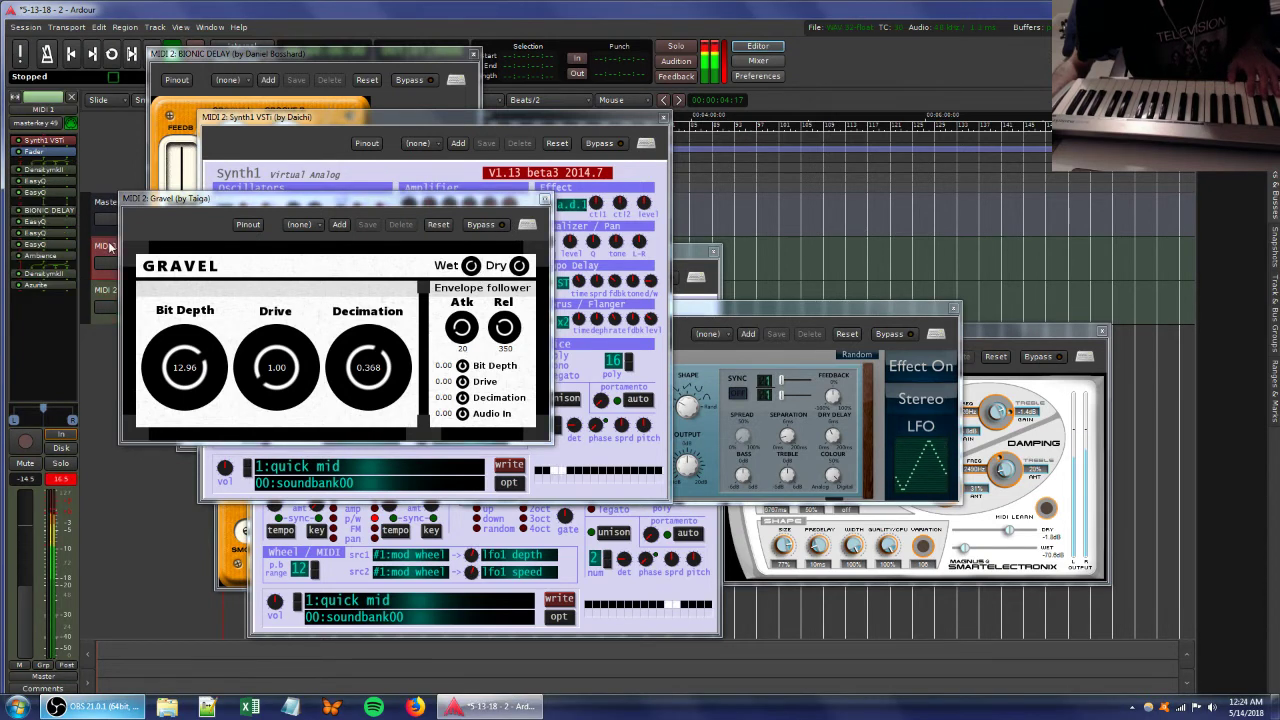
{"action": "double_click", "coordinate": [38, 143]}
{"action": "double_click", "coordinate": [38, 143]}
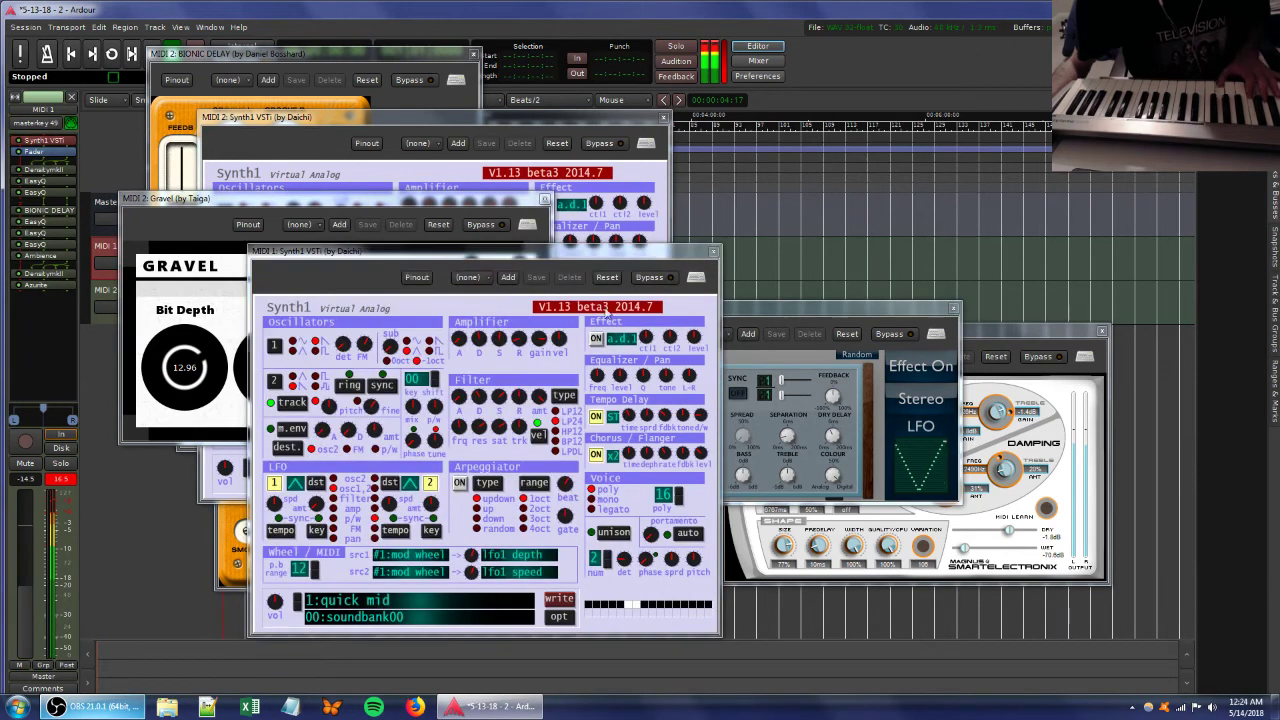
{"action": "mouse_move", "coordinate": [537, 340]}
{"action": "left_mouse_down"}
{"action": "mouse_move", "coordinate": [536, 389]}
{"action": "mouse_move", "coordinate": [529, 326]}
{"action": "left_mouse_up"}
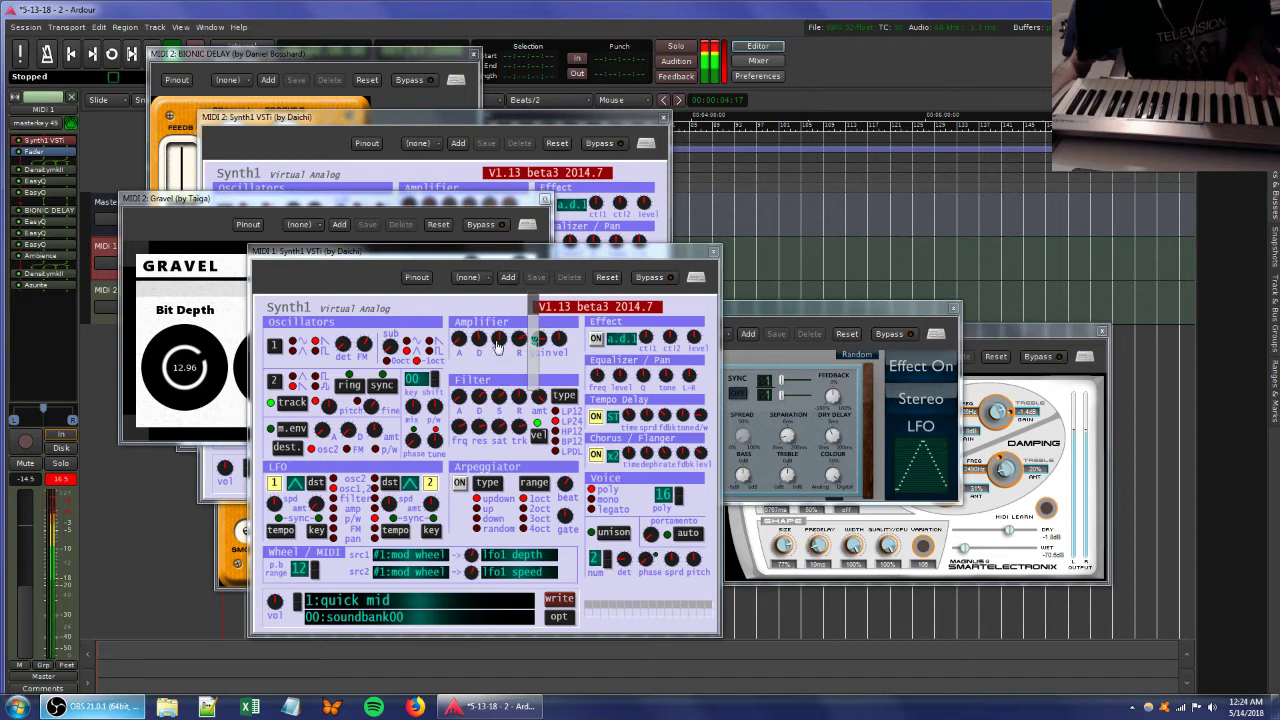
Set Gravel's decimation to 0.601 and its bit depth to 24.00 on MIDI 2.
{"action": "left_click", "coordinate": [294, 206]}
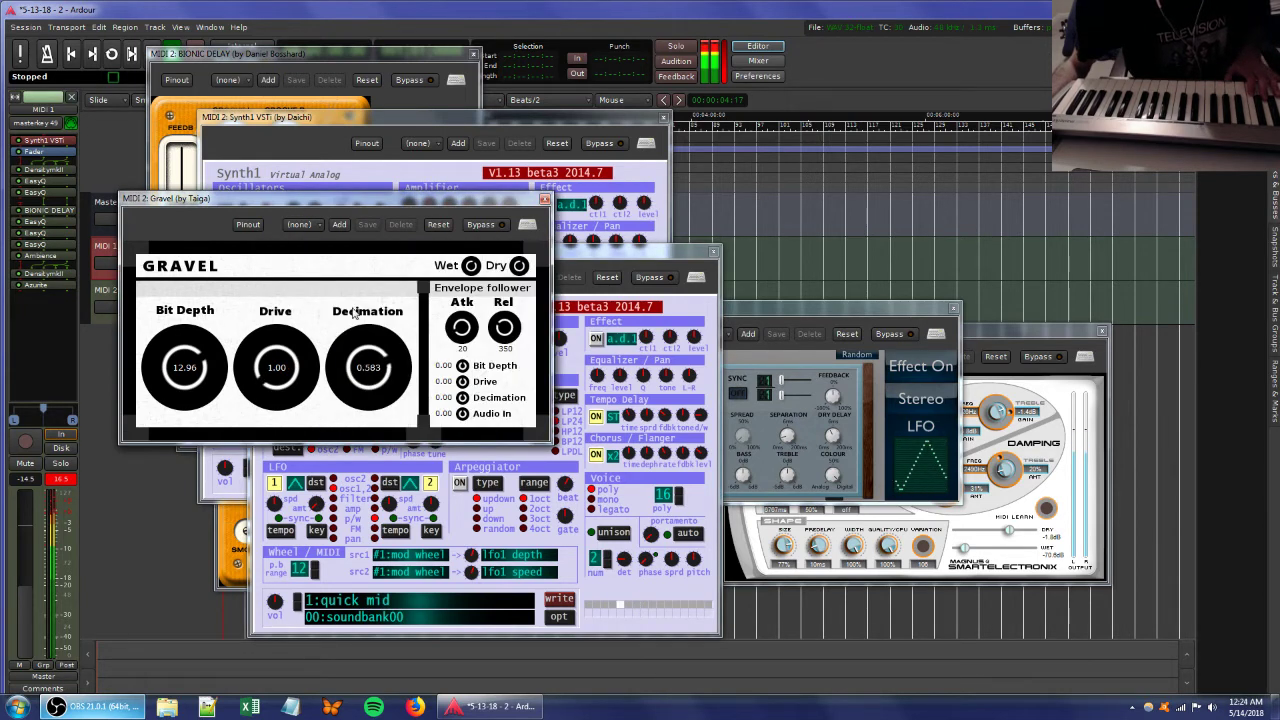
{"action": "left_click_drag", "start_coordinate": [353, 307], "coordinate": [352, 303]}
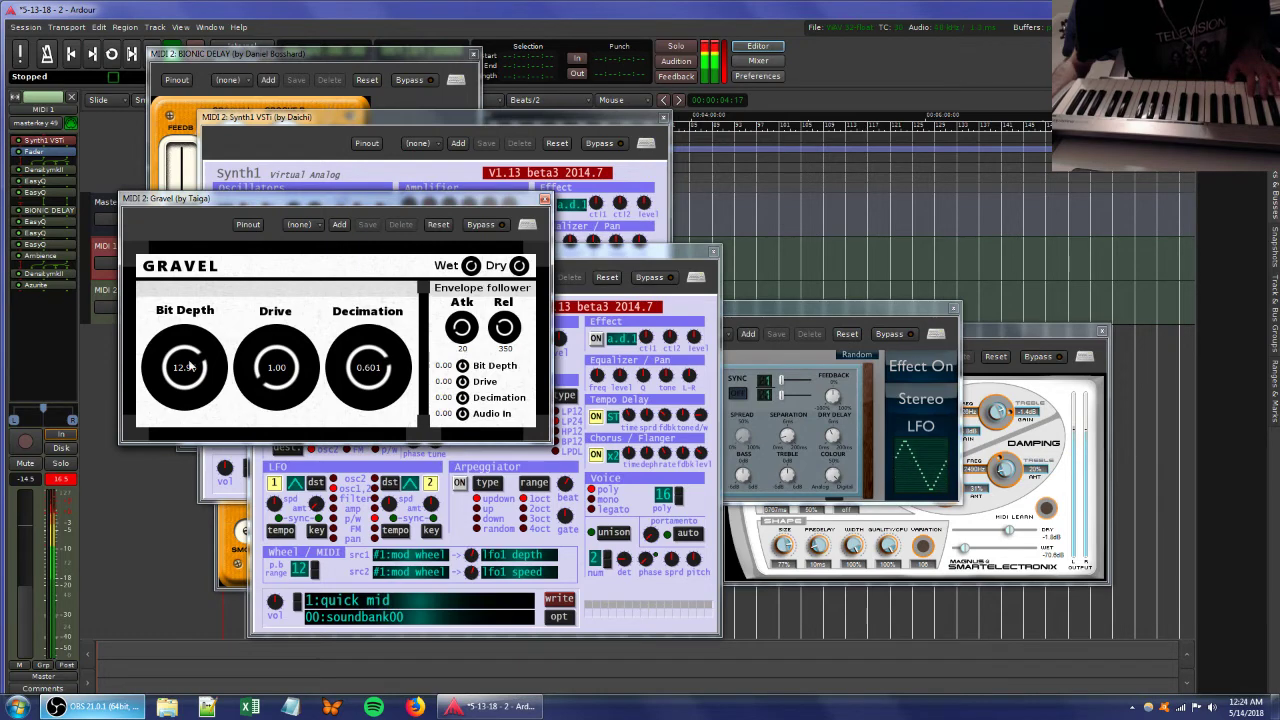
{"action": "left_click_drag", "start_coordinate": [190, 357], "coordinate": [180, 268]}
Readjust the filter tracking and amplifier release in MIDI 2's Synth1, and set Gravel's decimation to 0.759.
{"action": "left_click", "coordinate": [296, 140]}
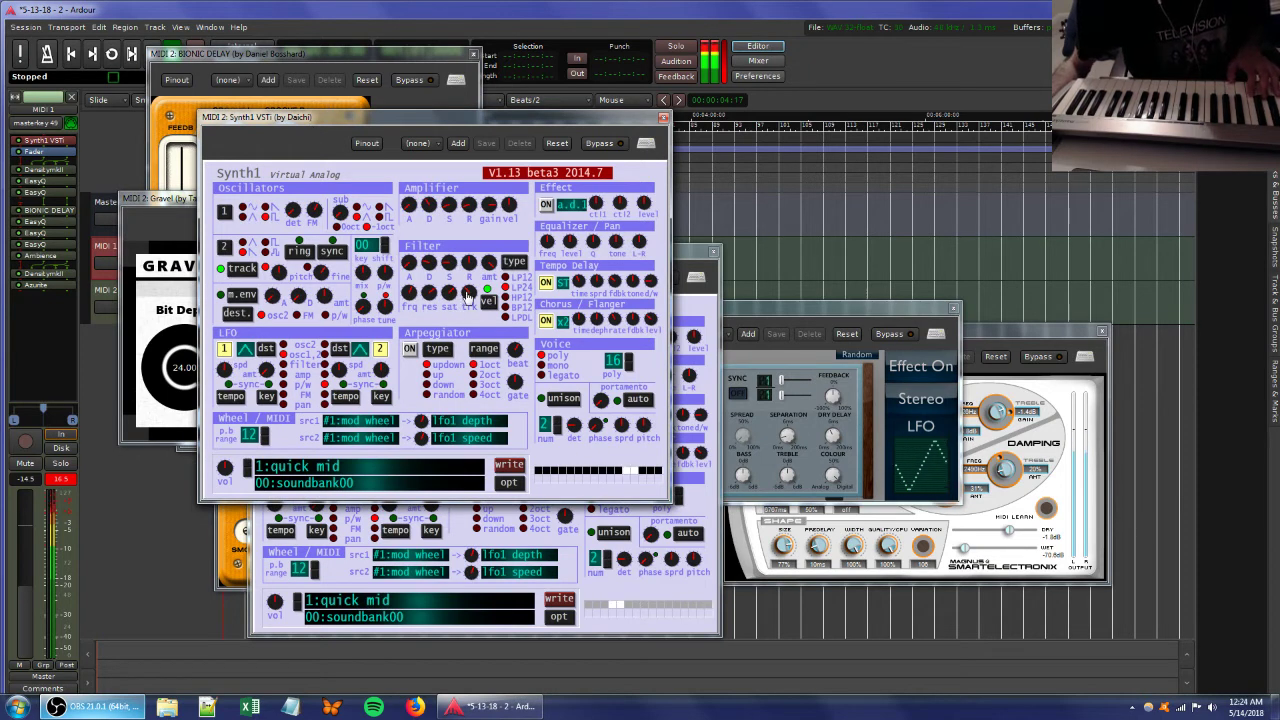
{"action": "left_click_drag", "start_coordinate": [470, 295], "coordinate": [485, 295]}
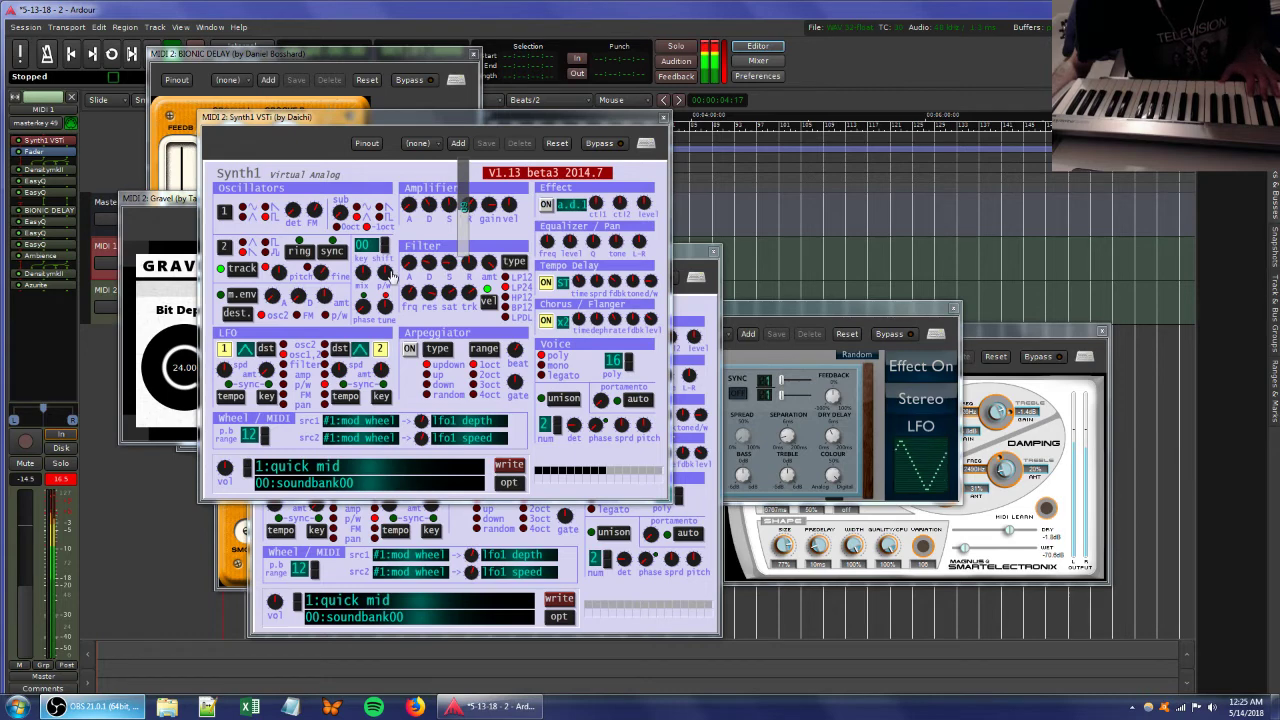
{"action": "left_click", "coordinate": [172, 202]}
{"action": "left_click_drag", "start_coordinate": [368, 378], "coordinate": [363, 350]}
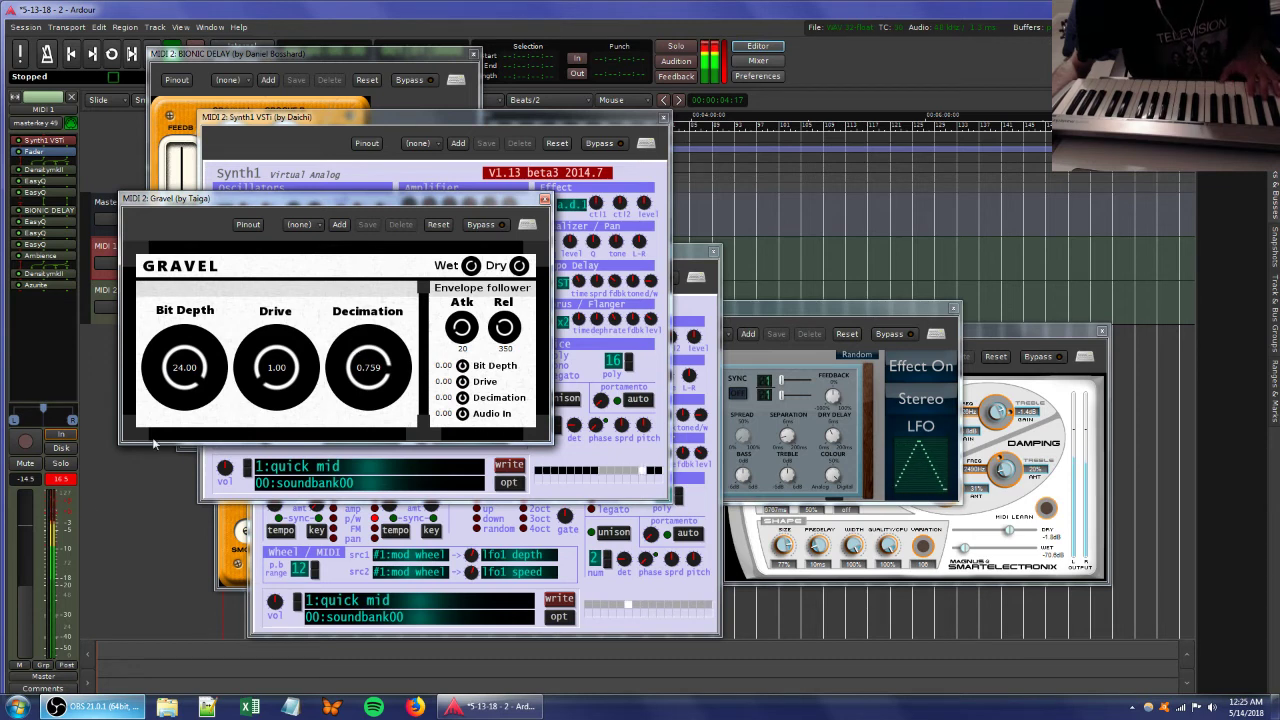
Balance the two tracks by setting MIDI 1's fader to -13.8 and MIDI 2's fader to -1.3.
{"action": "left_click_drag", "start_coordinate": [25, 590], "coordinate": [29, 605]}
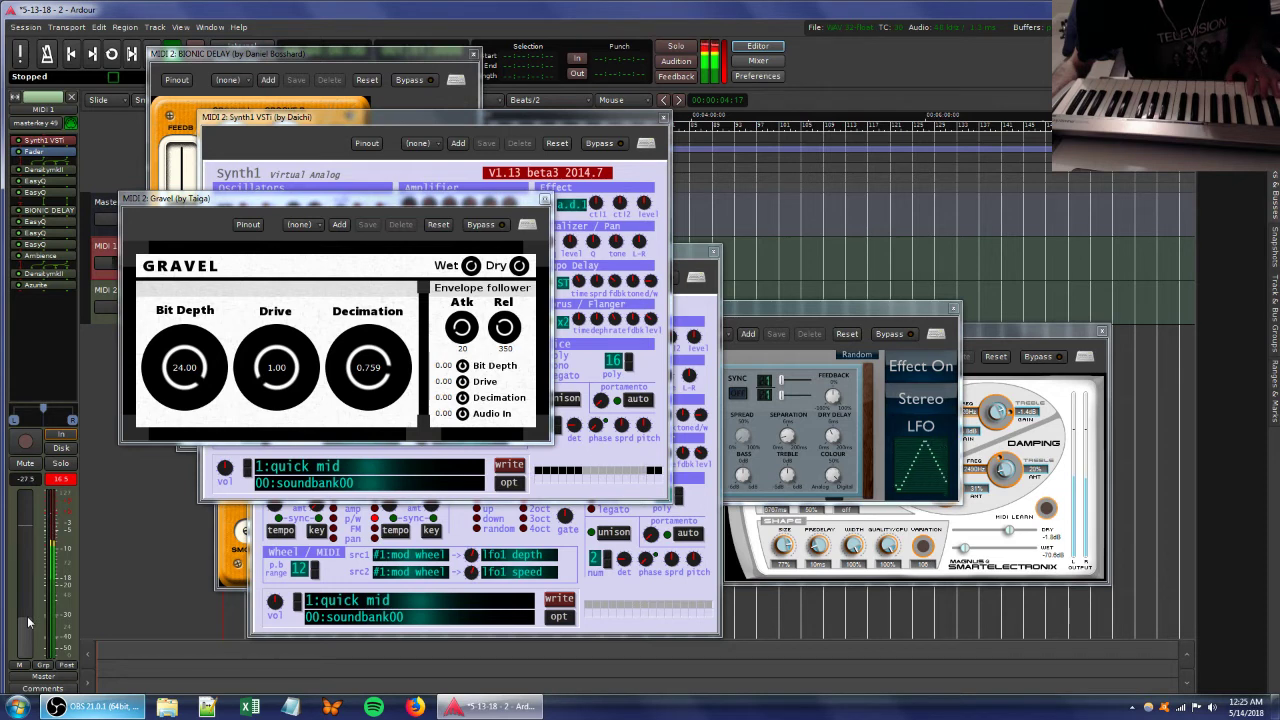
{"action": "left_click_drag", "start_coordinate": [29, 622], "coordinate": [29, 589]}
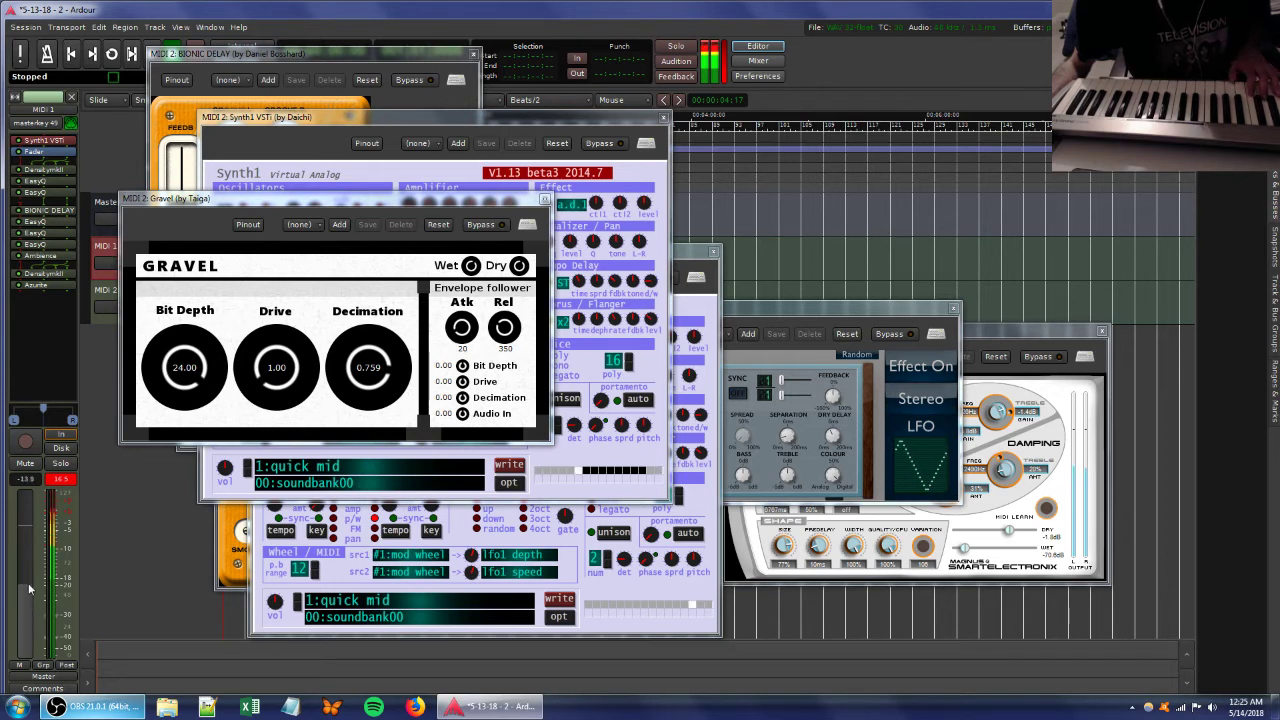
{"action": "left_click", "coordinate": [107, 297]}
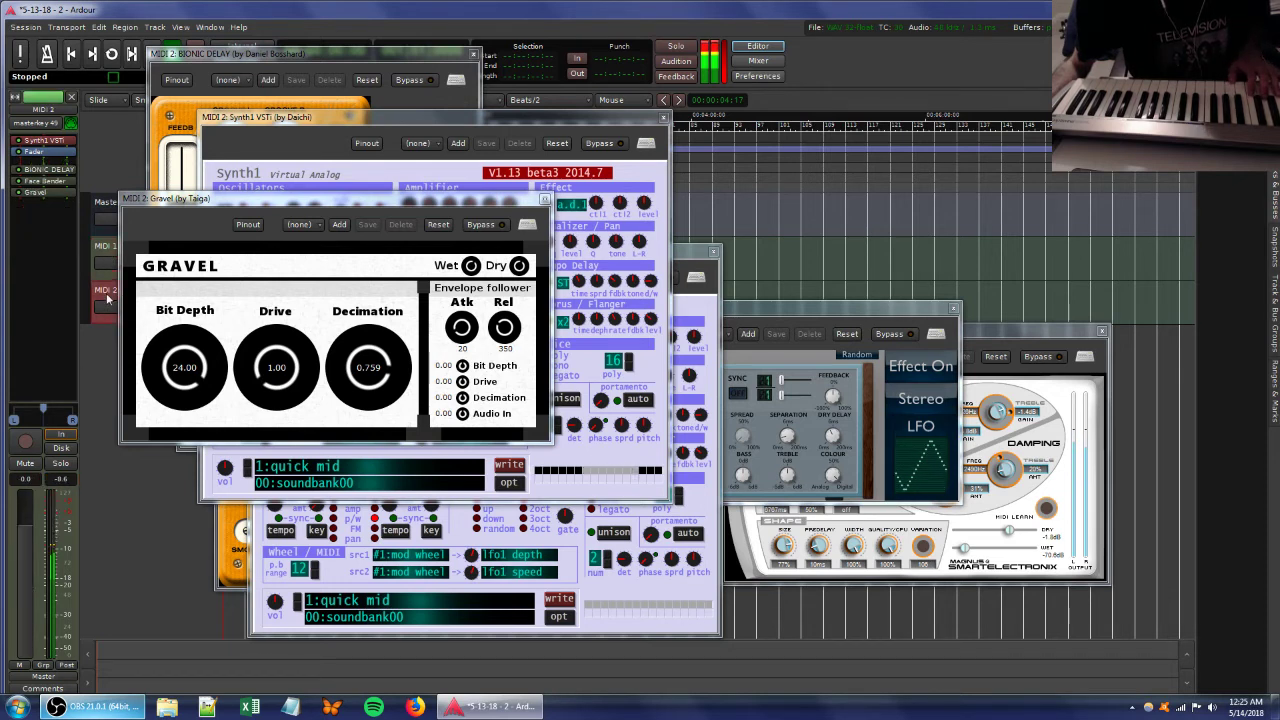
{"action": "left_click", "coordinate": [107, 251]}
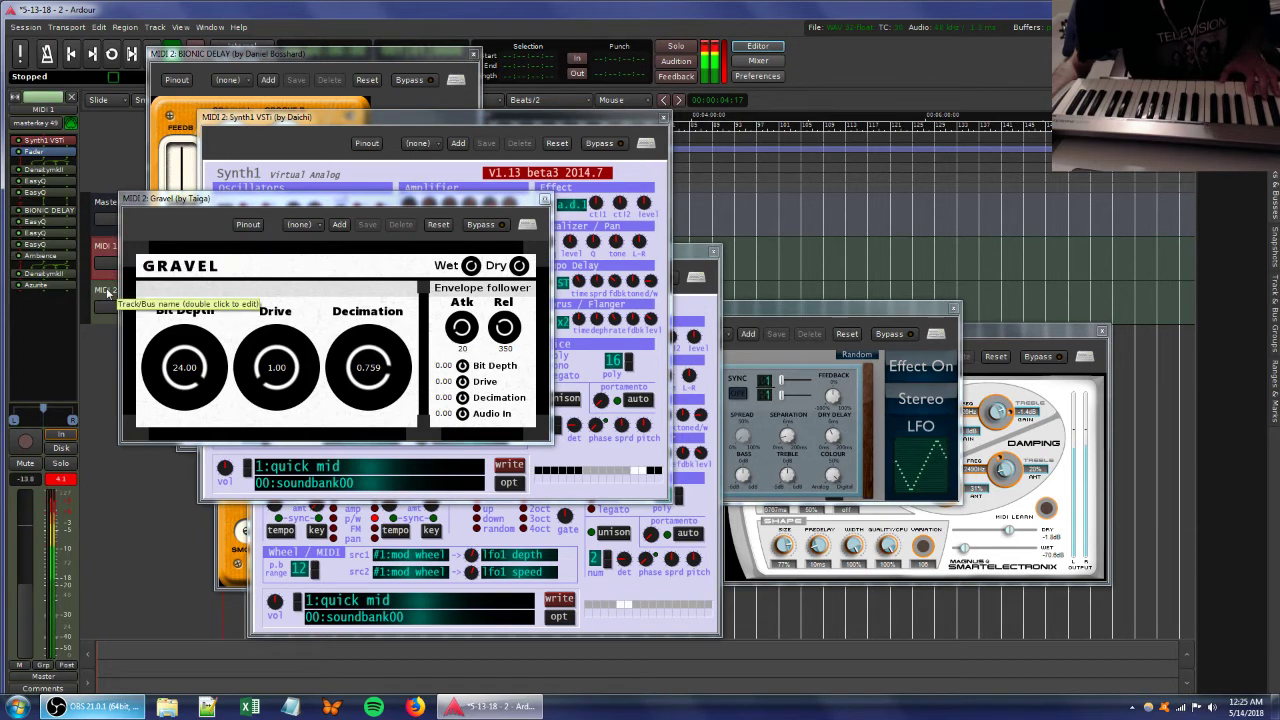
{"action": "left_click", "coordinate": [107, 293]}
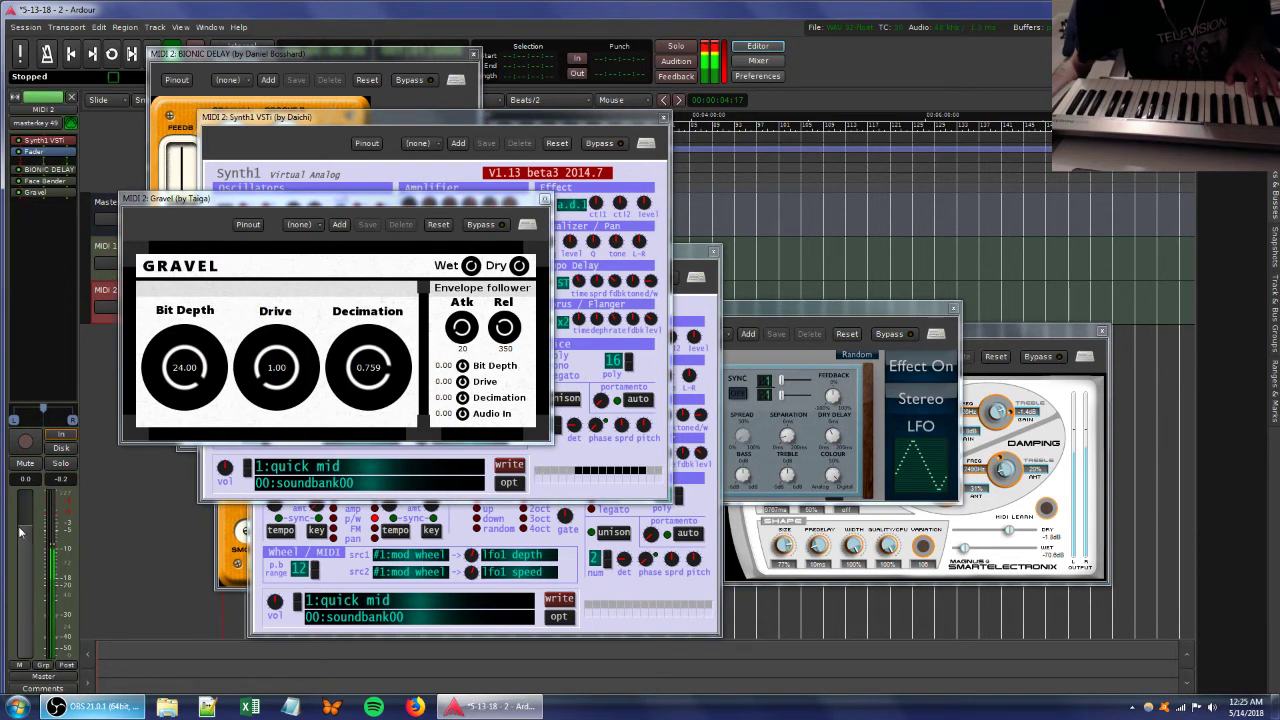
{"action": "mouse_move", "coordinate": [25, 533]}
{"action": "left_mouse_down"}
{"action": "mouse_move", "coordinate": [25, 562]}
{"action": "mouse_move", "coordinate": [27, 539]}
{"action": "left_mouse_up"}
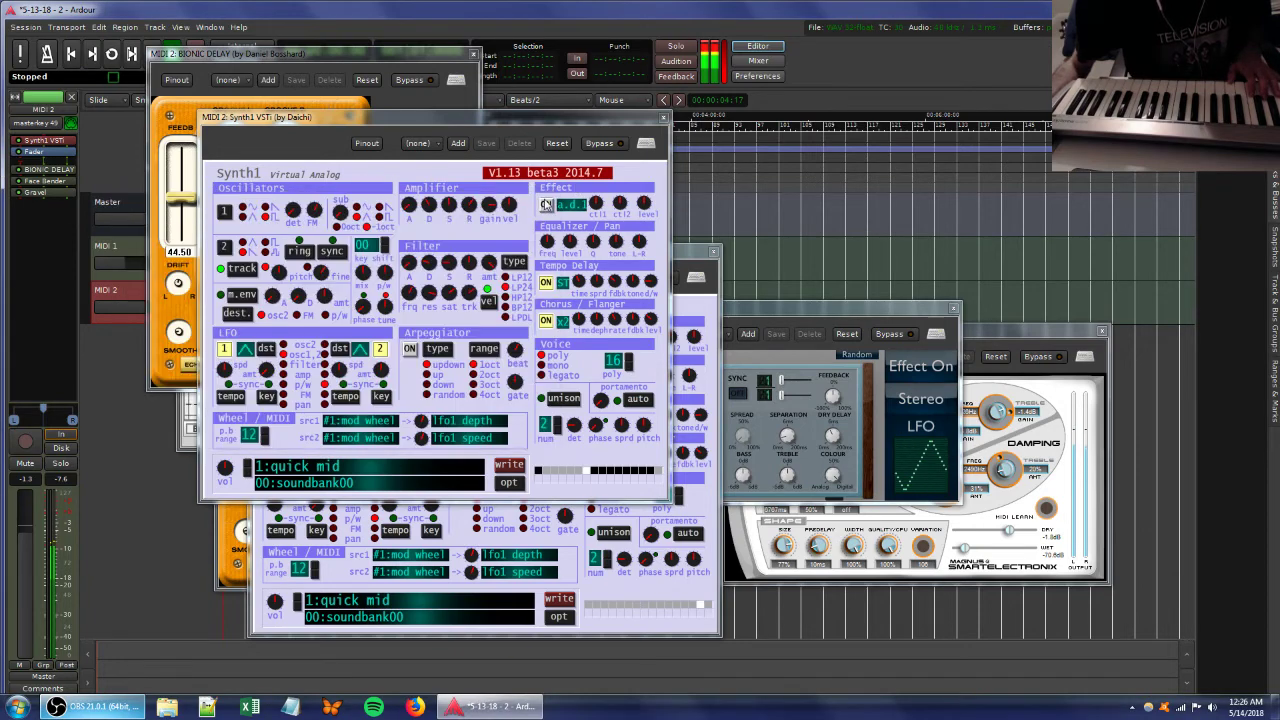
Add one MIDI track with Synth1 VSTi as its instrument.
{"action": "left_click", "coordinate": [544, 199]}
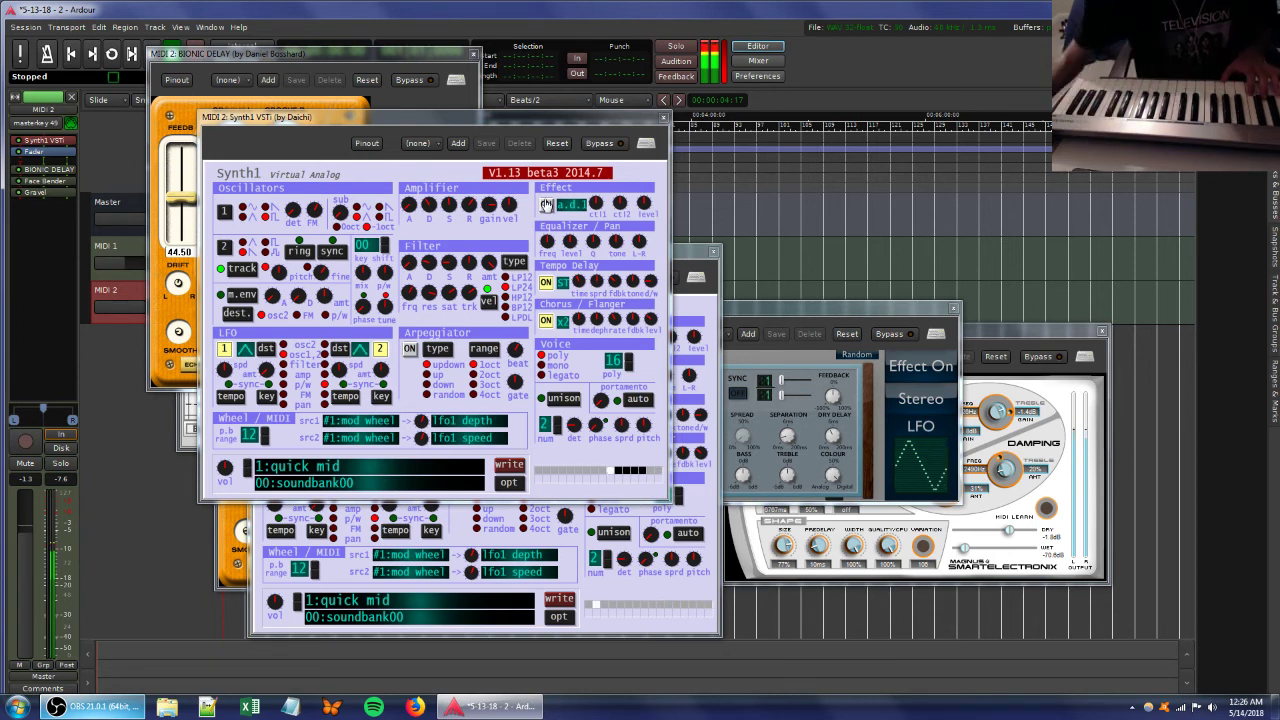
{"action": "double_click", "coordinate": [117, 347]}
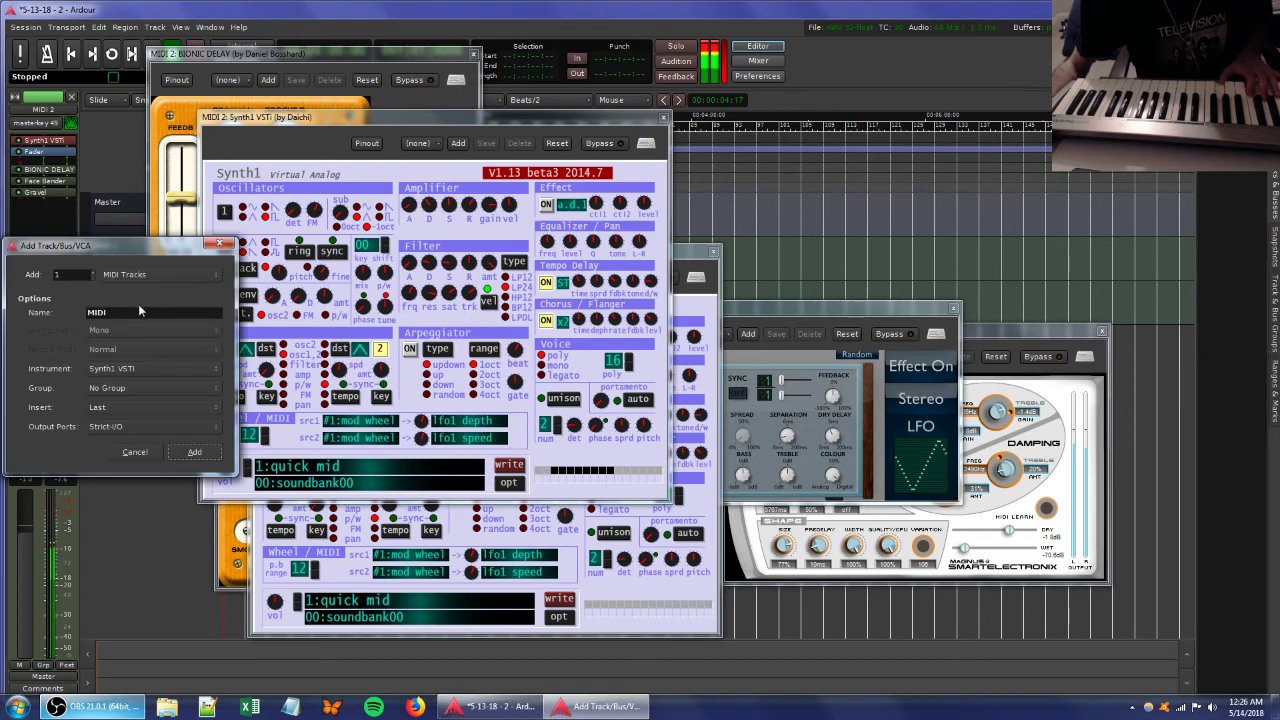
{"action": "left_click", "coordinate": [194, 452]}
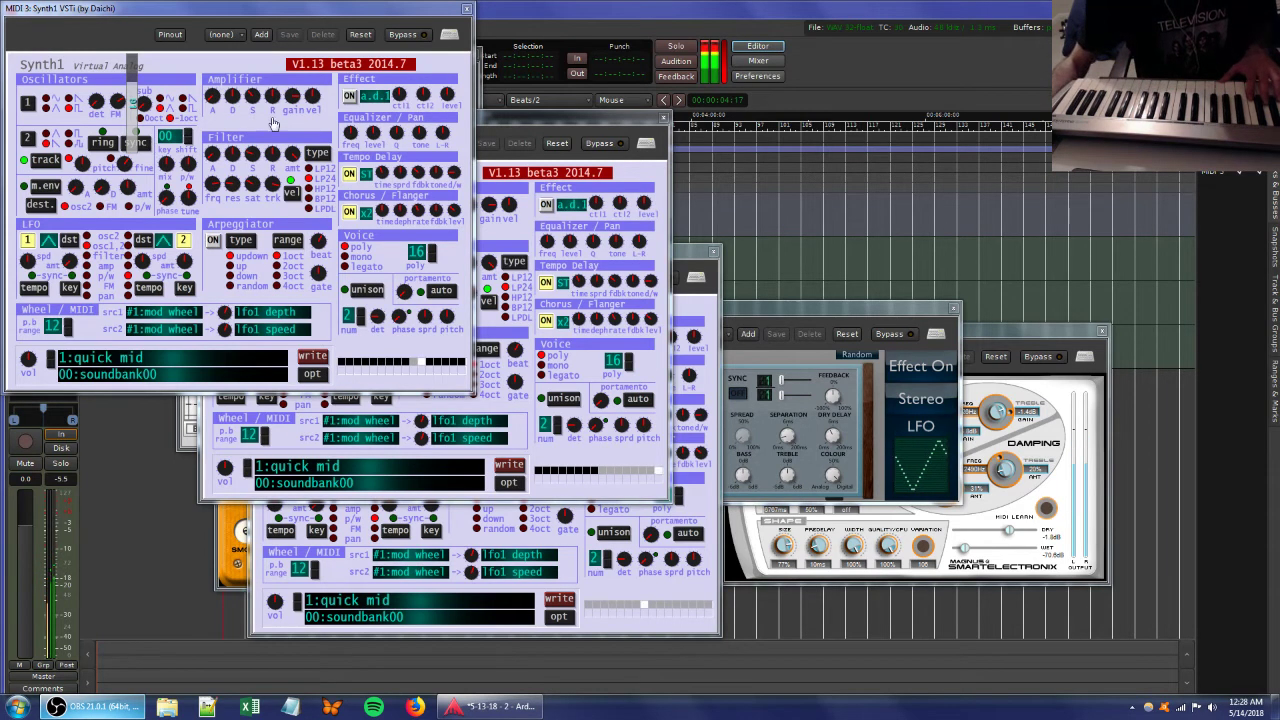
Adjust the filter release in MIDI 3's Synth1 and set the track's fader to -4.8.
{"action": "left_click", "coordinate": [269, 182]}
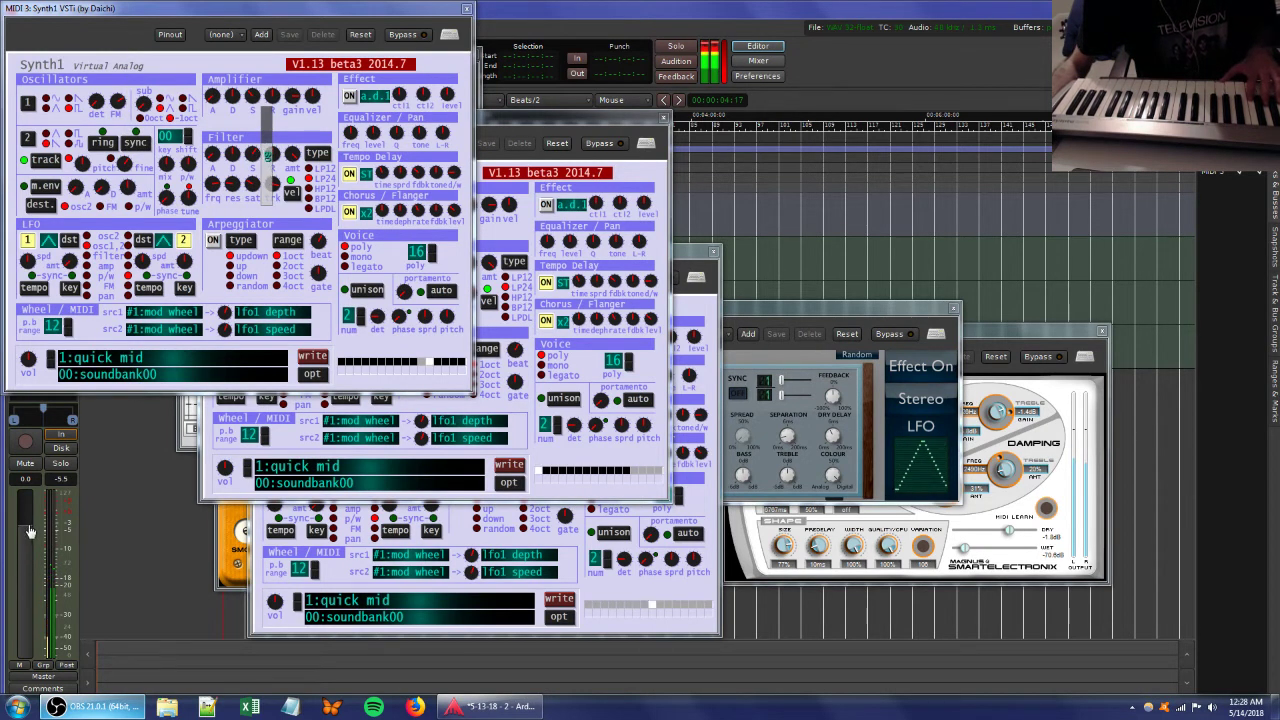
{"action": "left_click_drag", "start_coordinate": [30, 532], "coordinate": [31, 578]}
Move MIDI 3's Synth1 window and MIDI 2's BIONIC DELAY window away from the track headers and mixer strip.
{"action": "left_click_drag", "start_coordinate": [210, 10], "coordinate": [559, 174]}
{"action": "left_click", "coordinate": [250, 62]}
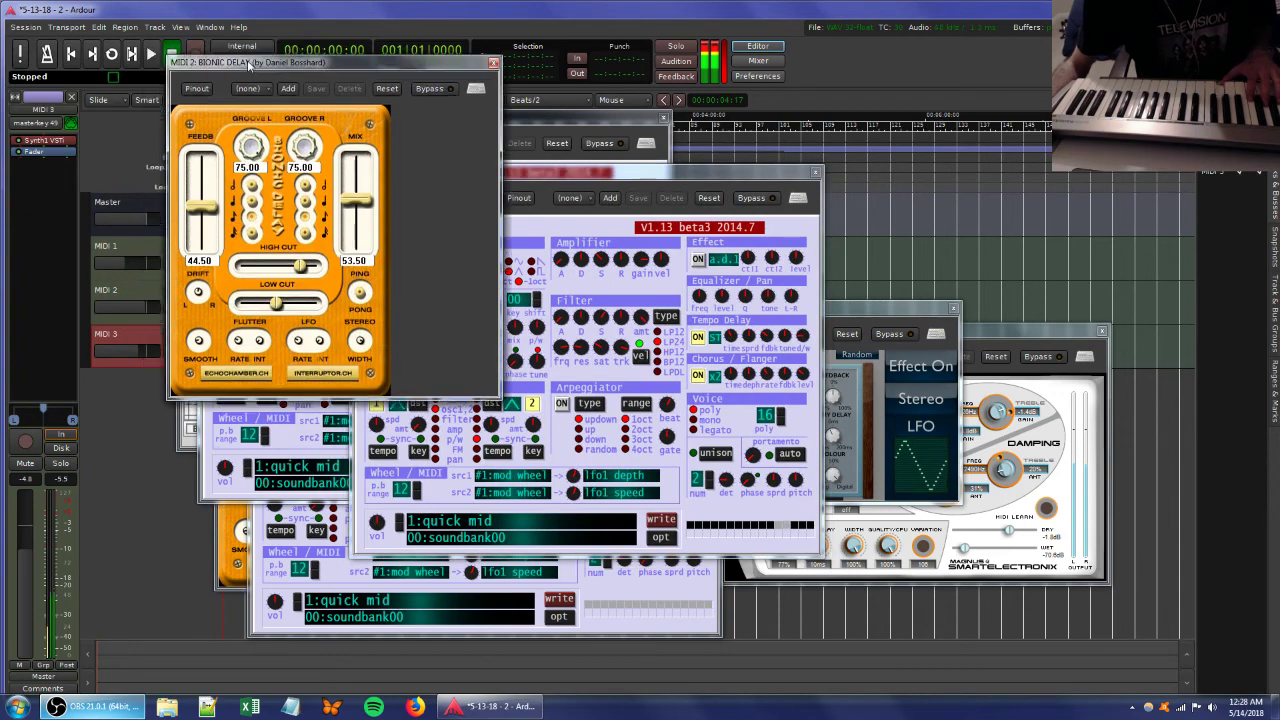
{"action": "left_click_drag", "start_coordinate": [250, 62], "coordinate": [507, 125]}
{"action": "left_click", "coordinate": [144, 310]}
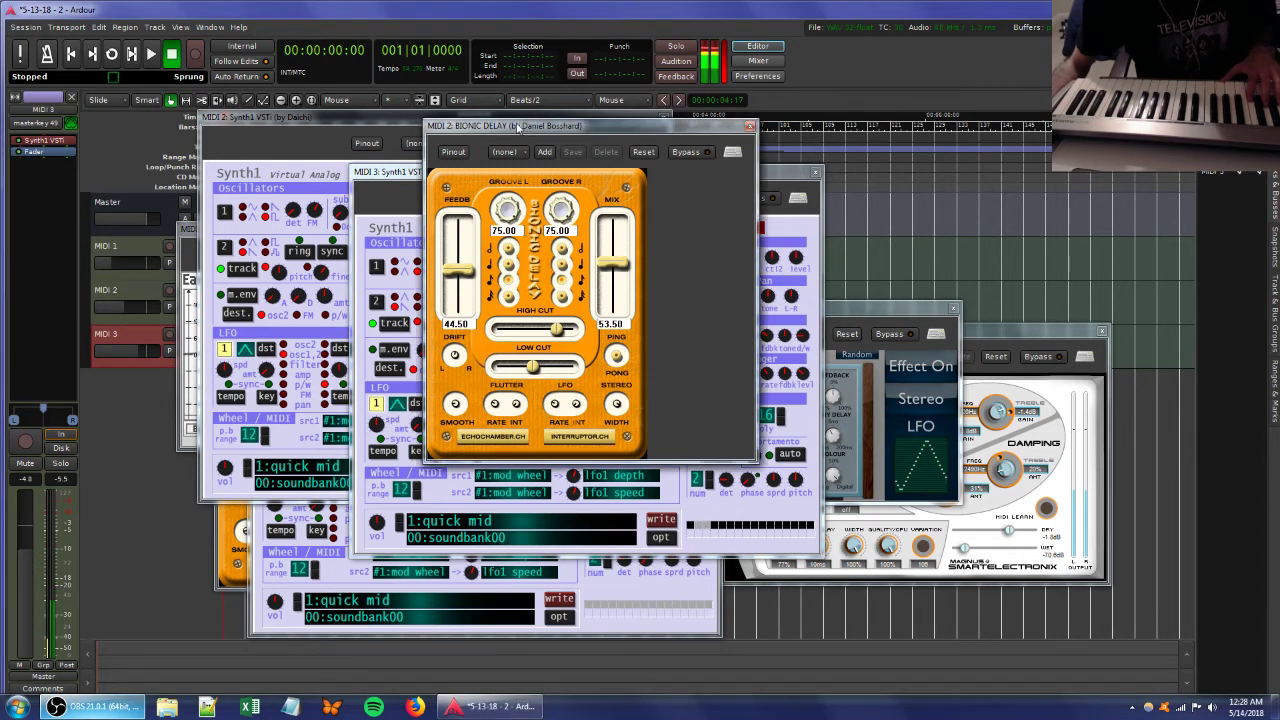
{"action": "left_click_drag", "start_coordinate": [523, 128], "coordinate": [188, 253]}
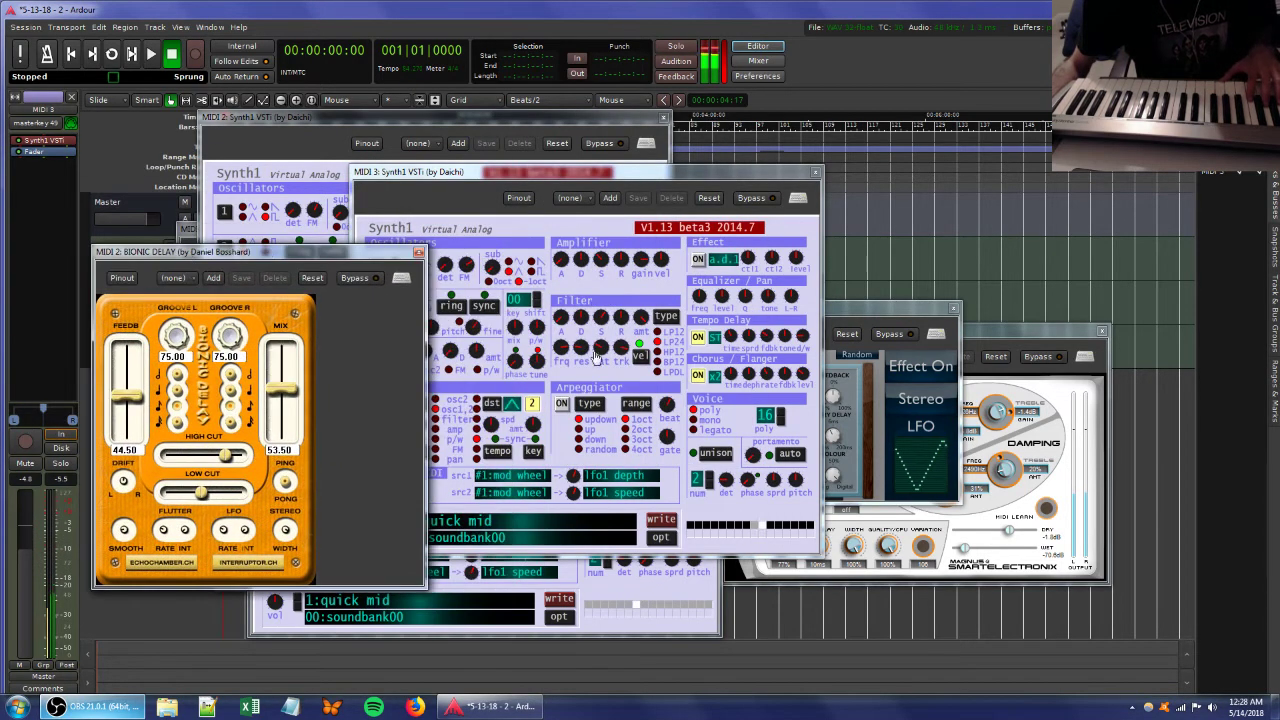
Adjust the filter saturation in MIDI 3's Synth1 and lower the track's fader to -14.0.
{"action": "left_click", "coordinate": [596, 354]}
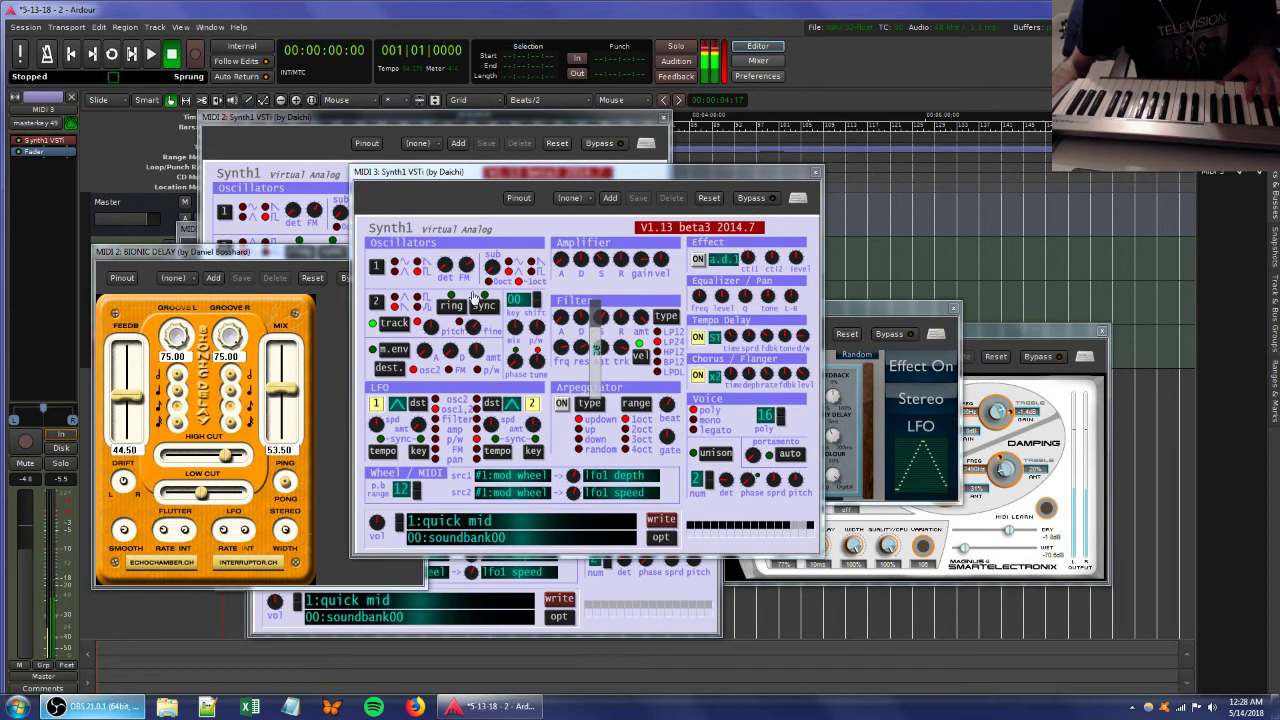
{"action": "left_click_drag", "start_coordinate": [221, 255], "coordinate": [472, 283]}
{"action": "left_click", "coordinate": [121, 307]}
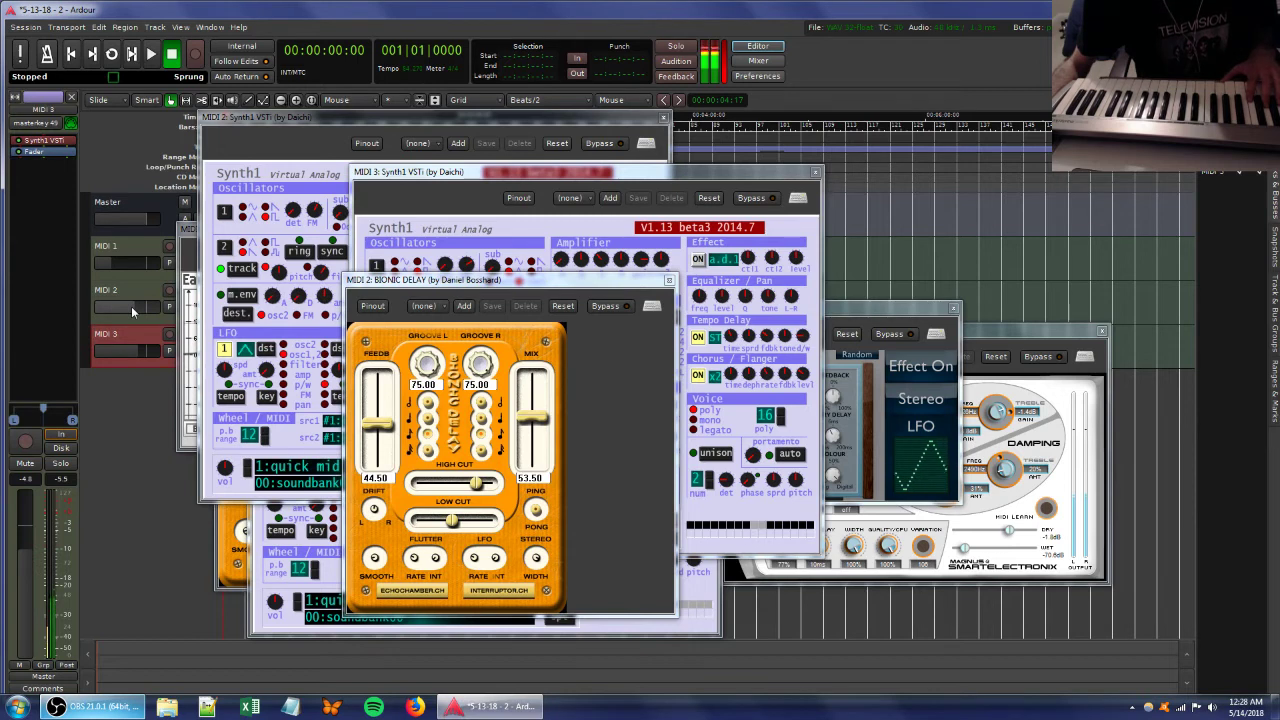
{"action": "left_click_drag", "start_coordinate": [142, 352], "coordinate": [124, 350]}
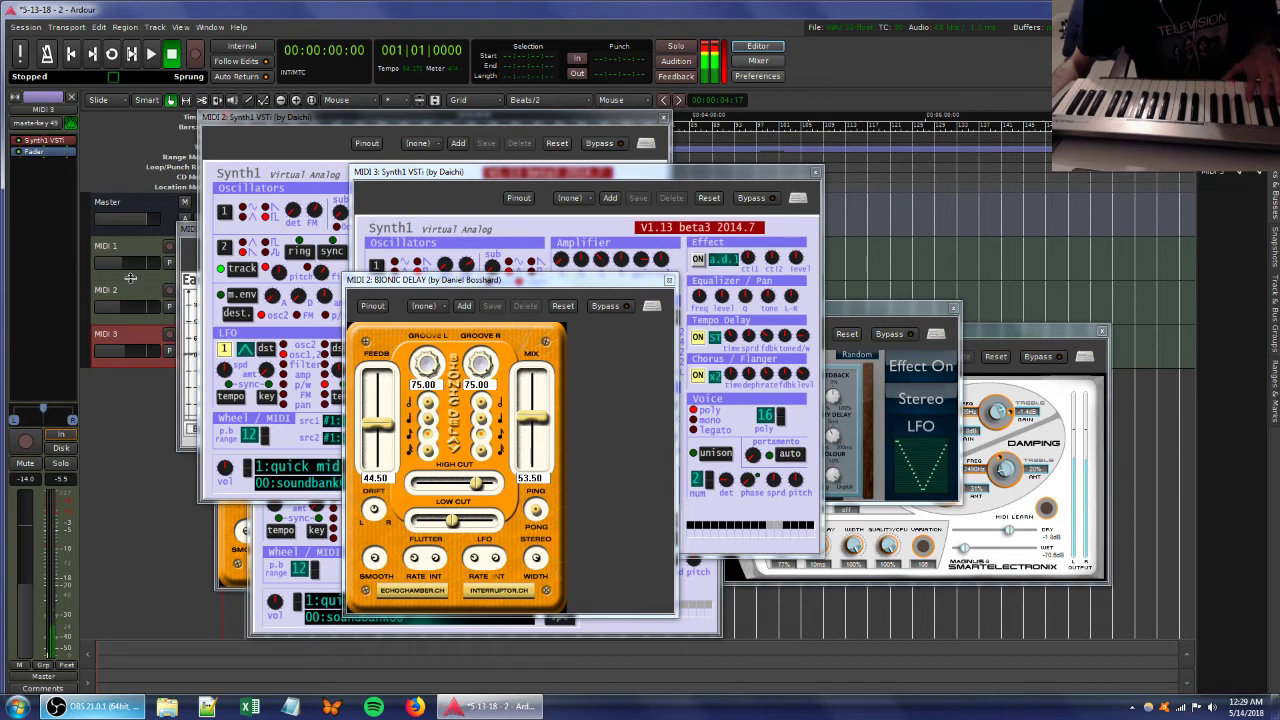
Add BIONIC DELAY after the fader on MIDI 3 and set its mix to 58.50.
{"action": "right_click", "coordinate": [48, 189]}
{"action": "mouse_move", "coordinate": [53, 193]}
{"action": "mouse_move", "coordinate": [232, 195]}
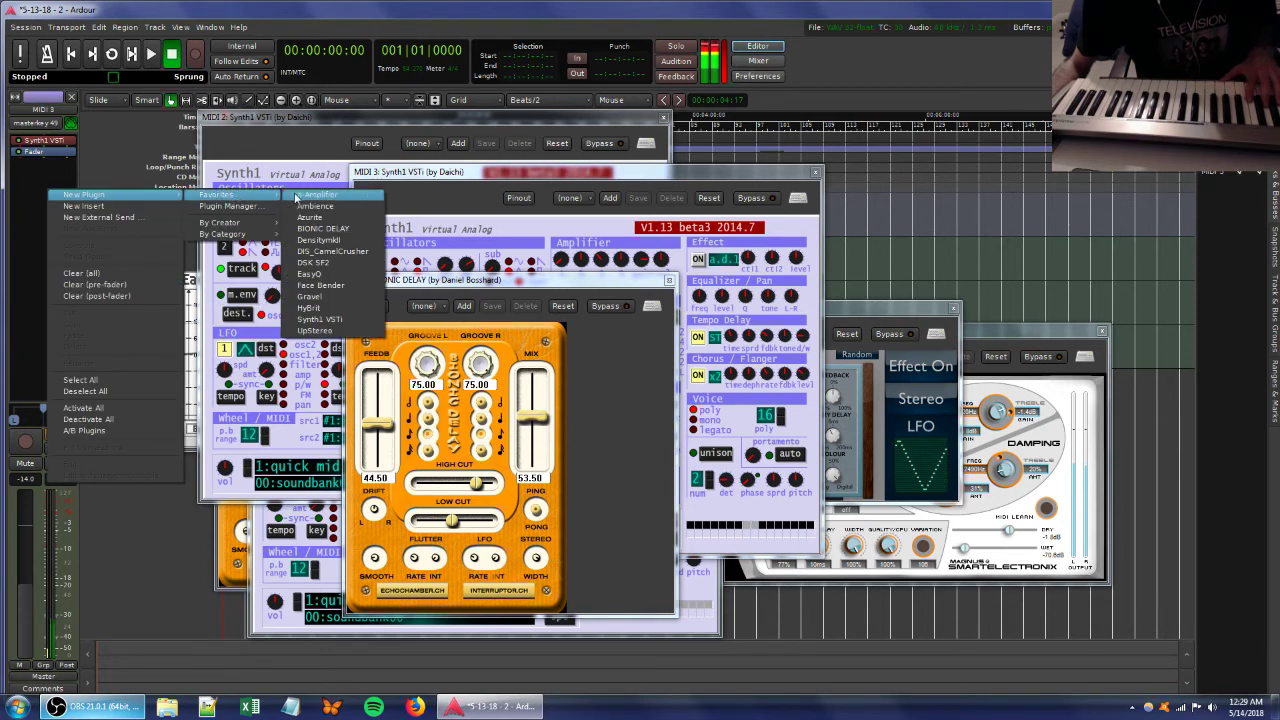
{"action": "left_click", "coordinate": [337, 230]}
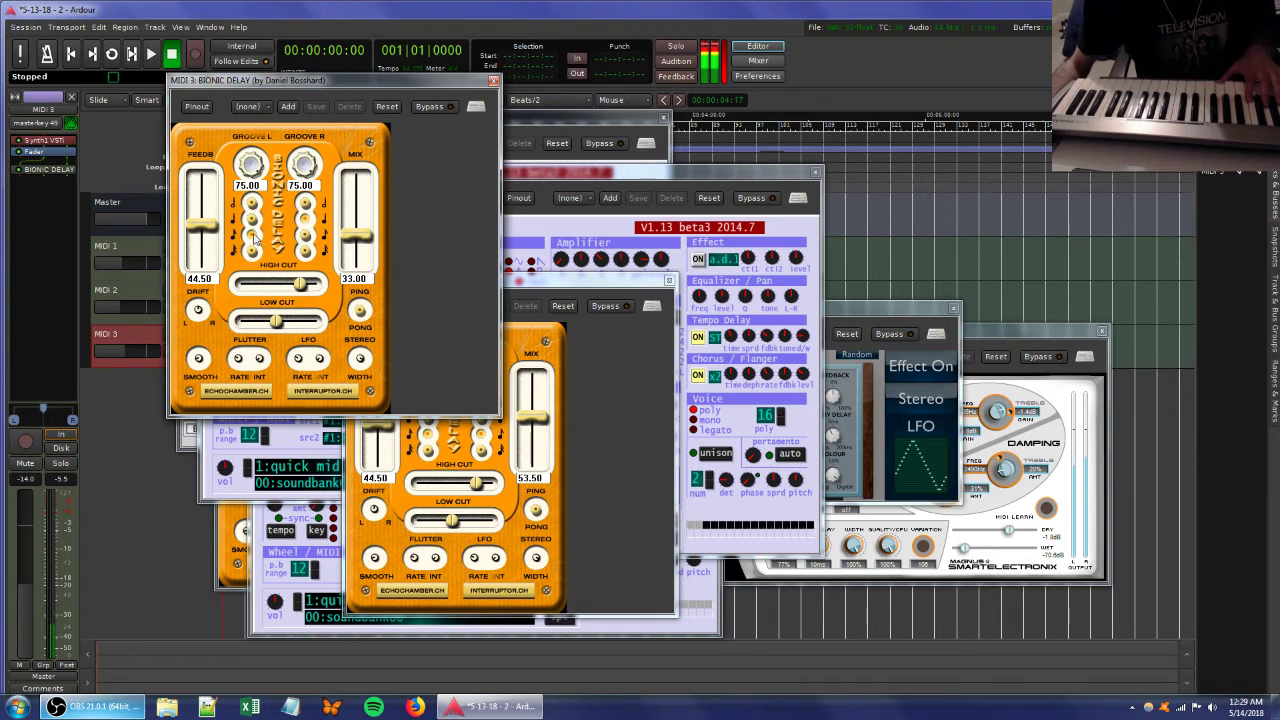
{"action": "left_click_drag", "start_coordinate": [360, 236], "coordinate": [362, 212]}
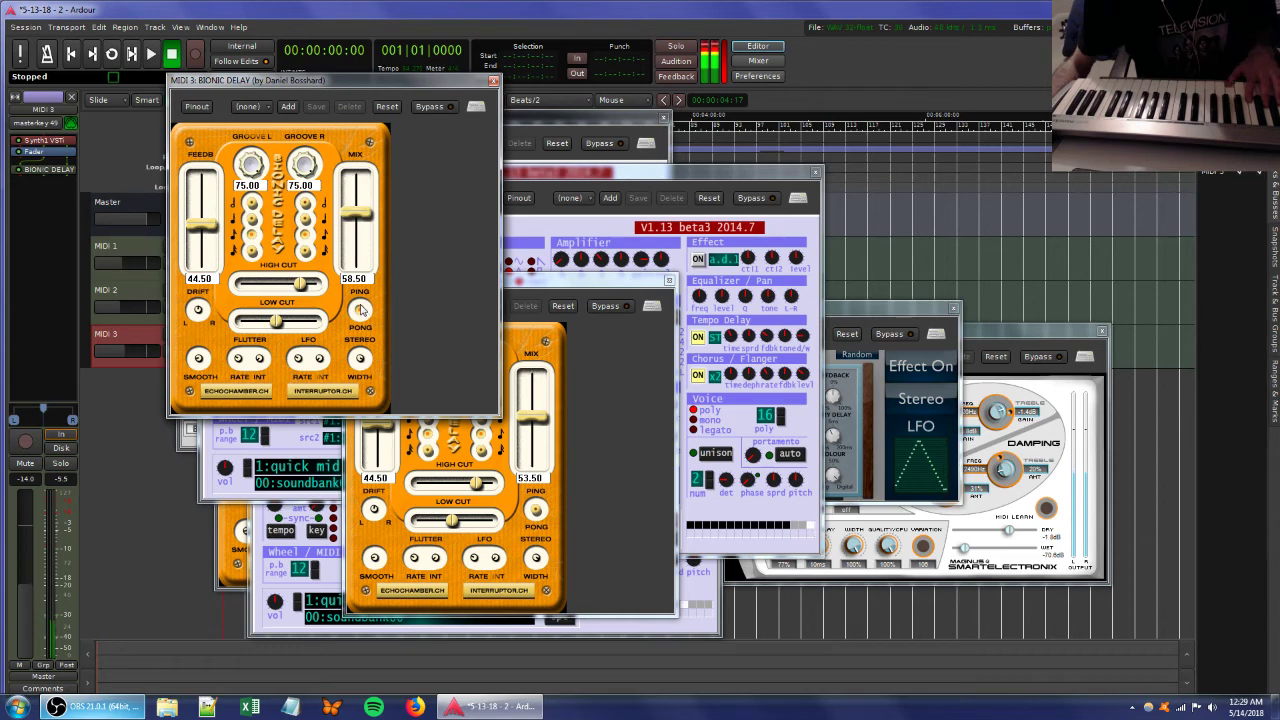
Adjust the filter tracking and filter sustain in MIDI 3's Synth1 and raise the track's fader to -8.1.
{"action": "left_click", "coordinate": [588, 172]}
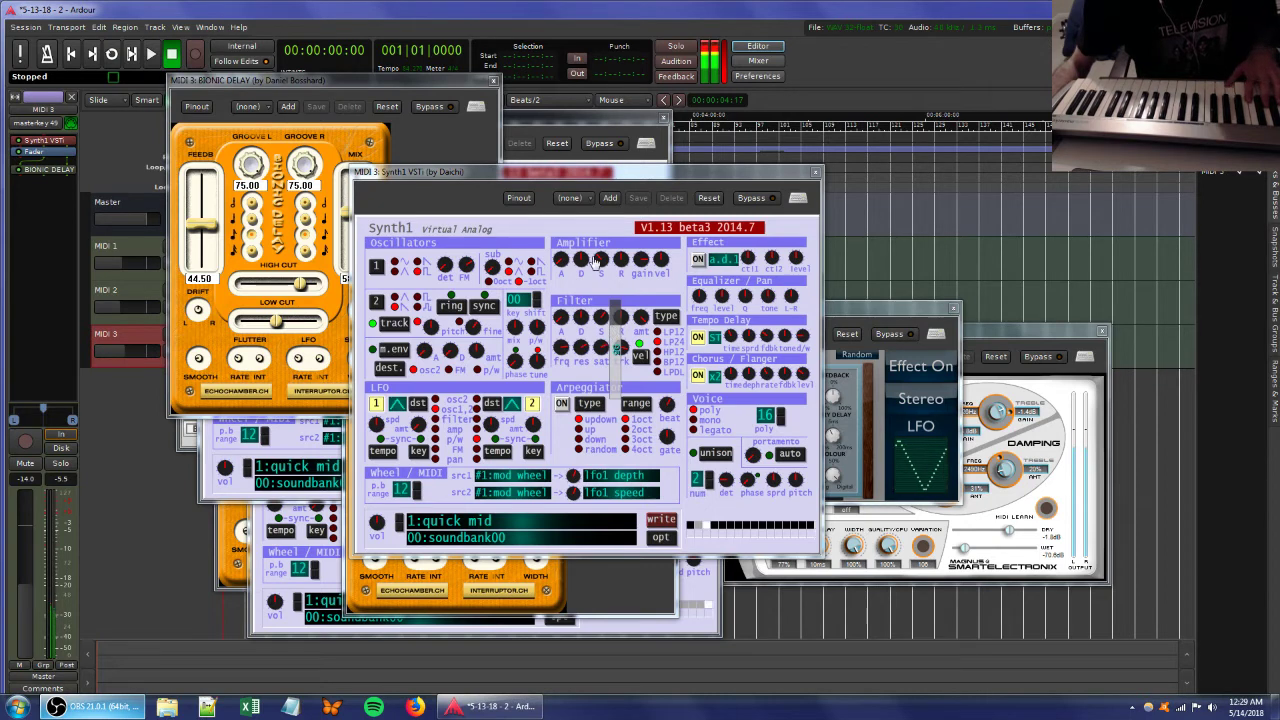
{"action": "left_click_drag", "start_coordinate": [602, 318], "coordinate": [583, 372]}
{"action": "left_click_drag", "start_coordinate": [122, 351], "coordinate": [131, 354]}
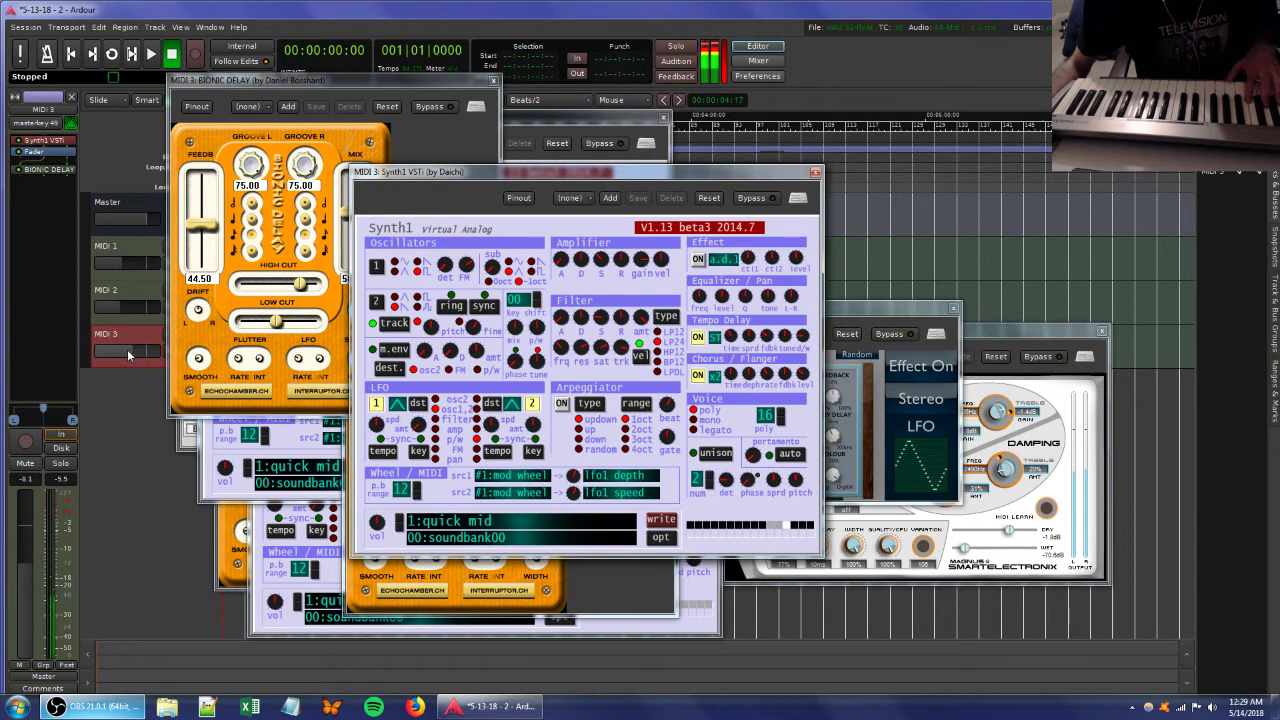
Shape MIDI 3's Synth1 with oscillator FM and the filter's resonance, saturation, tracking, envelope amount and sustain.
{"action": "mouse_move", "coordinate": [457, 268]}
{"action": "left_mouse_down"}
{"action": "mouse_move", "coordinate": [457, 301]}
{"action": "mouse_move", "coordinate": [450, 282]}
{"action": "left_mouse_up"}
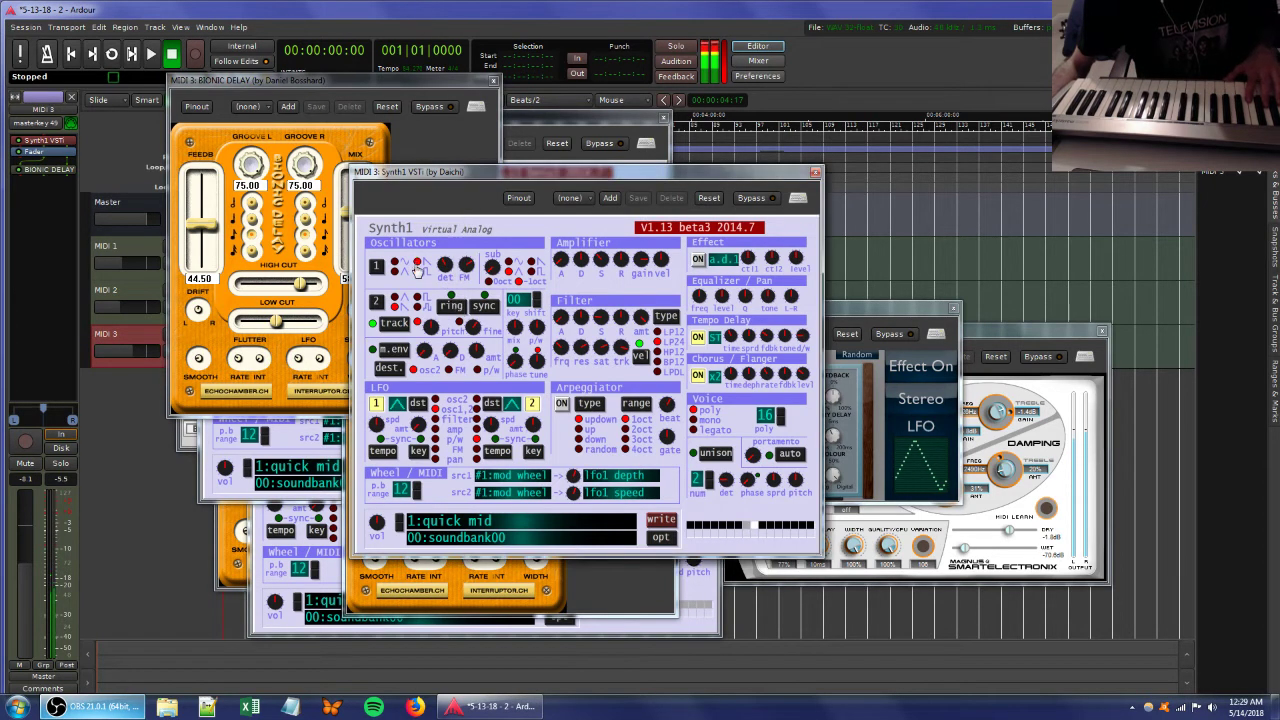
{"action": "left_click_drag", "start_coordinate": [584, 357], "coordinate": [610, 349]}
{"action": "left_click", "coordinate": [620, 353]}
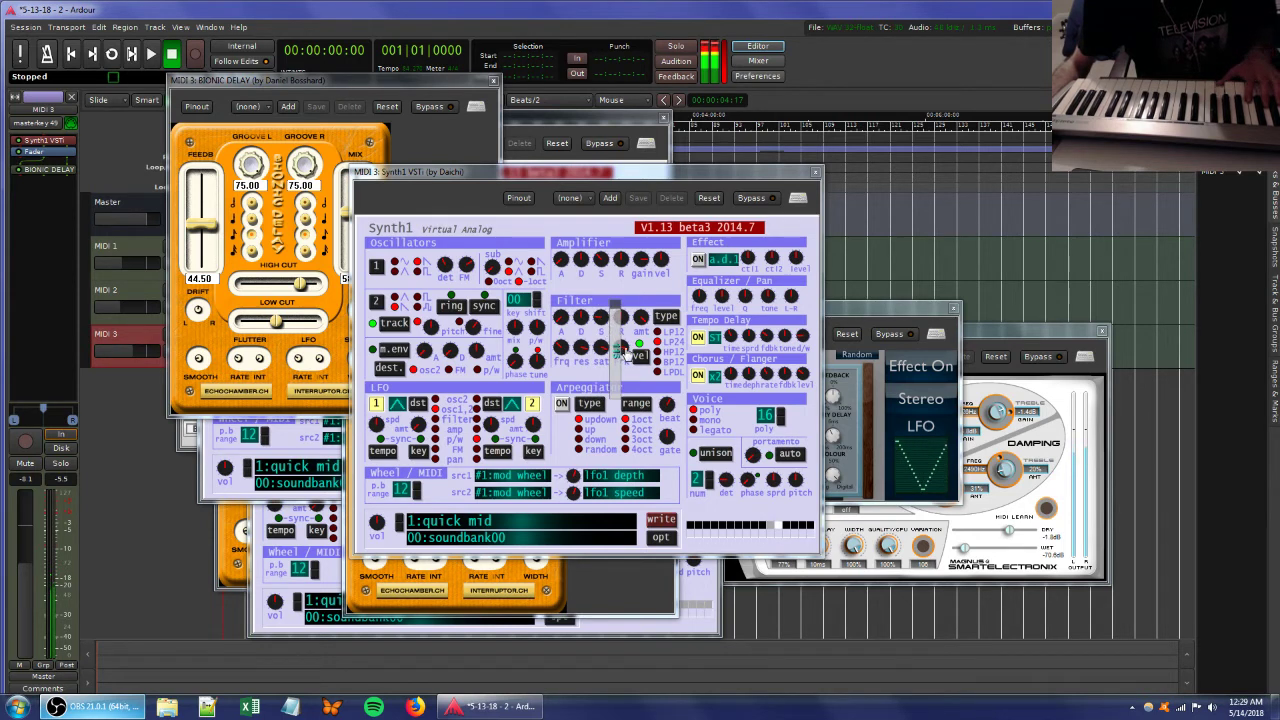
{"action": "left_click_drag", "start_coordinate": [640, 318], "coordinate": [636, 372]}
{"action": "left_click_drag", "start_coordinate": [600, 318], "coordinate": [581, 350]}
{"action": "left_click_drag", "start_coordinate": [596, 348], "coordinate": [630, 323]}
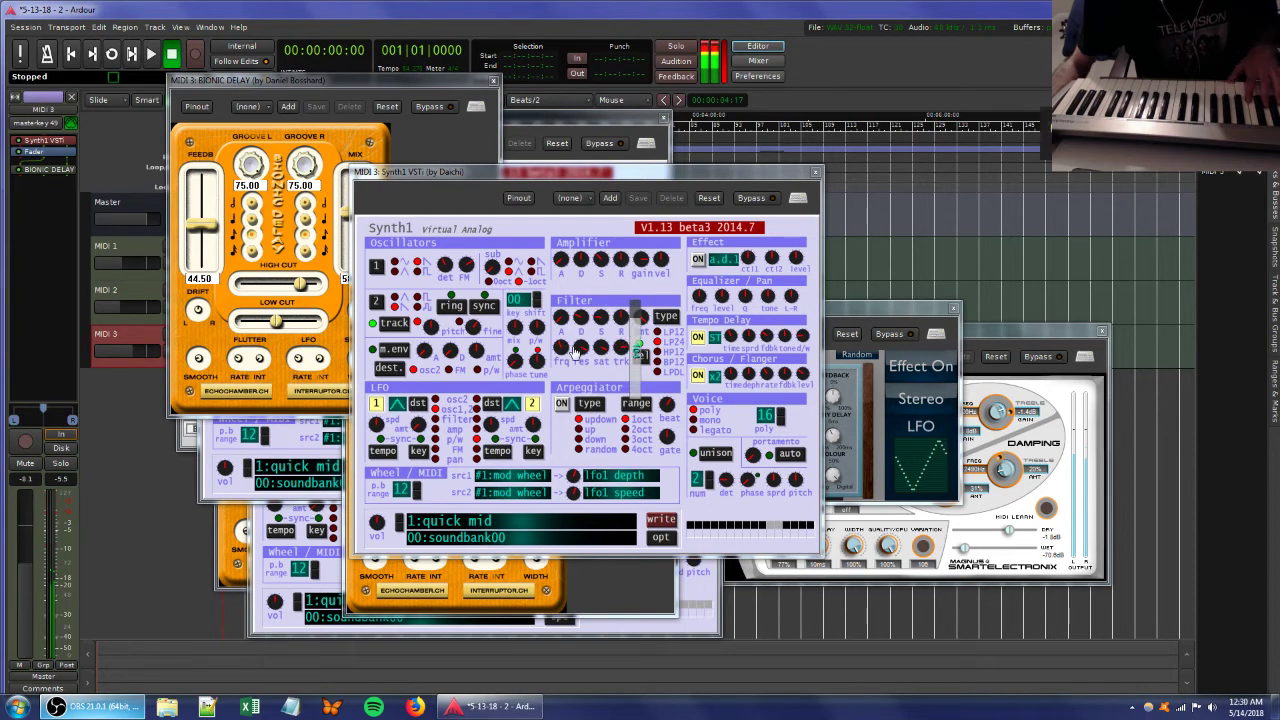
Readjust the oscillator FM, filter release and filter resonance in MIDI 3's Synth1.
{"action": "left_click_drag", "start_coordinate": [461, 266], "coordinate": [421, 272]}
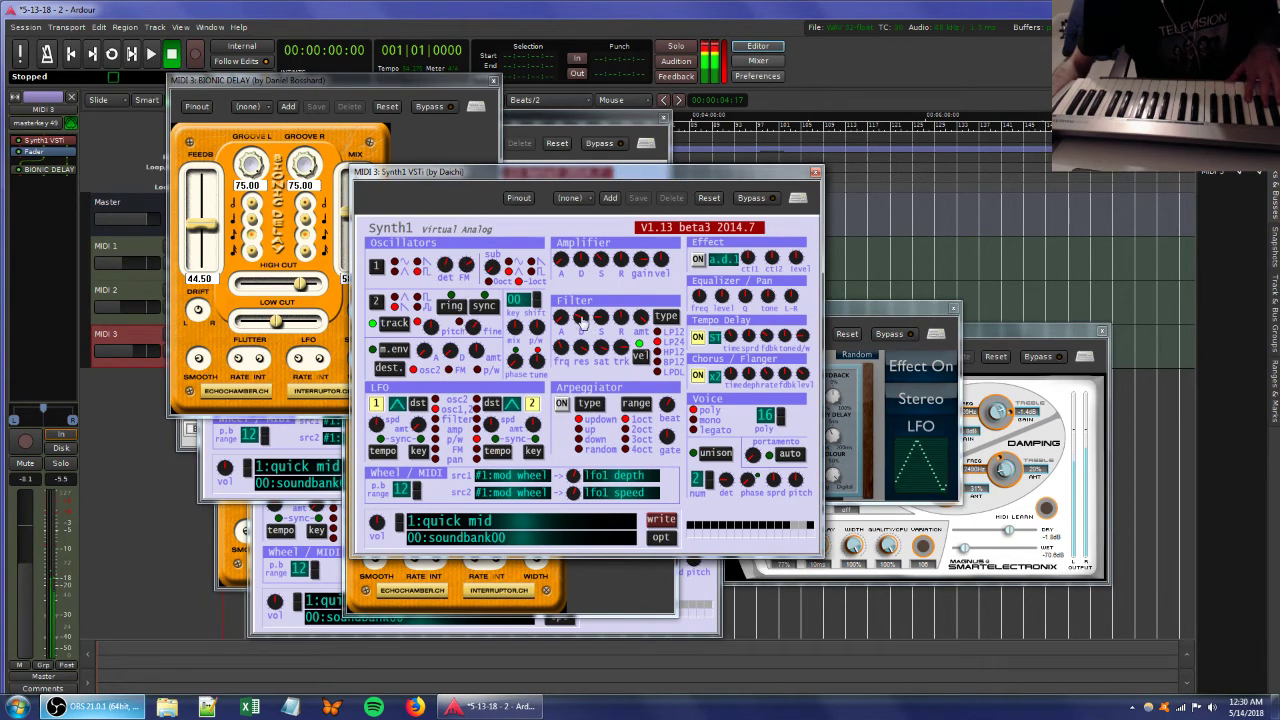
{"action": "left_click_drag", "start_coordinate": [599, 318], "coordinate": [622, 334]}
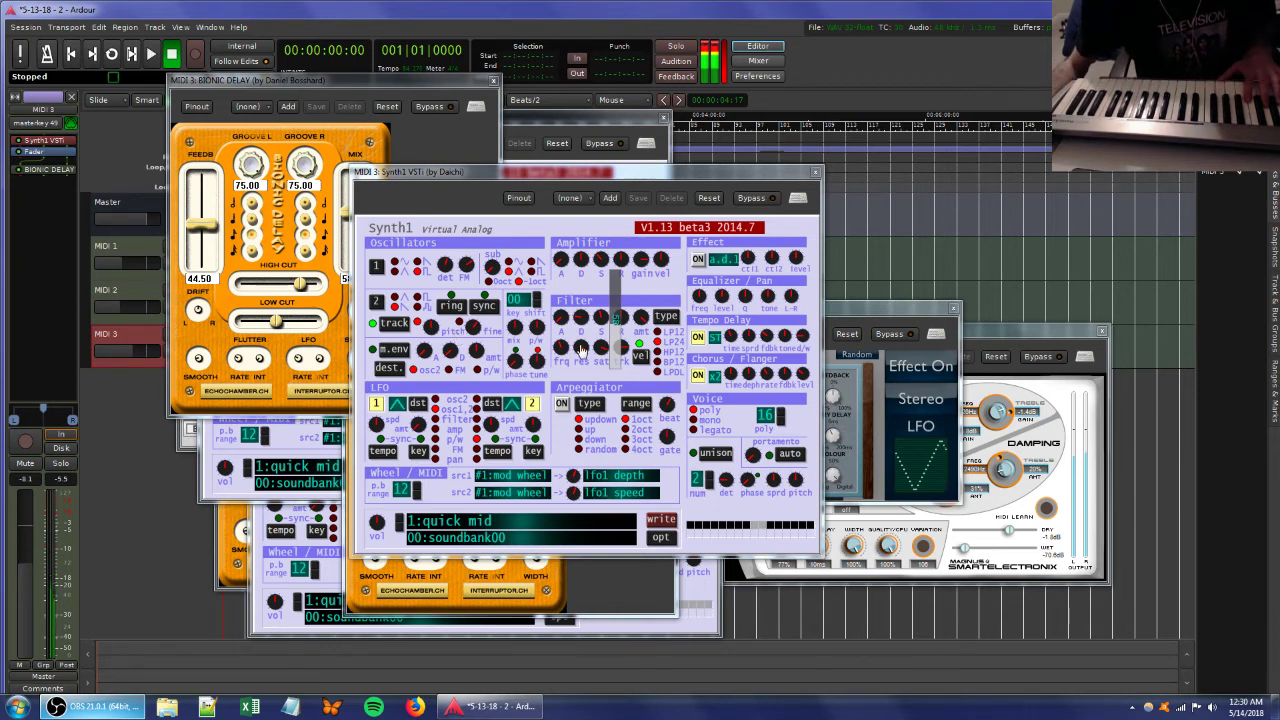
{"action": "left_click_drag", "start_coordinate": [579, 349], "coordinate": [574, 348]}
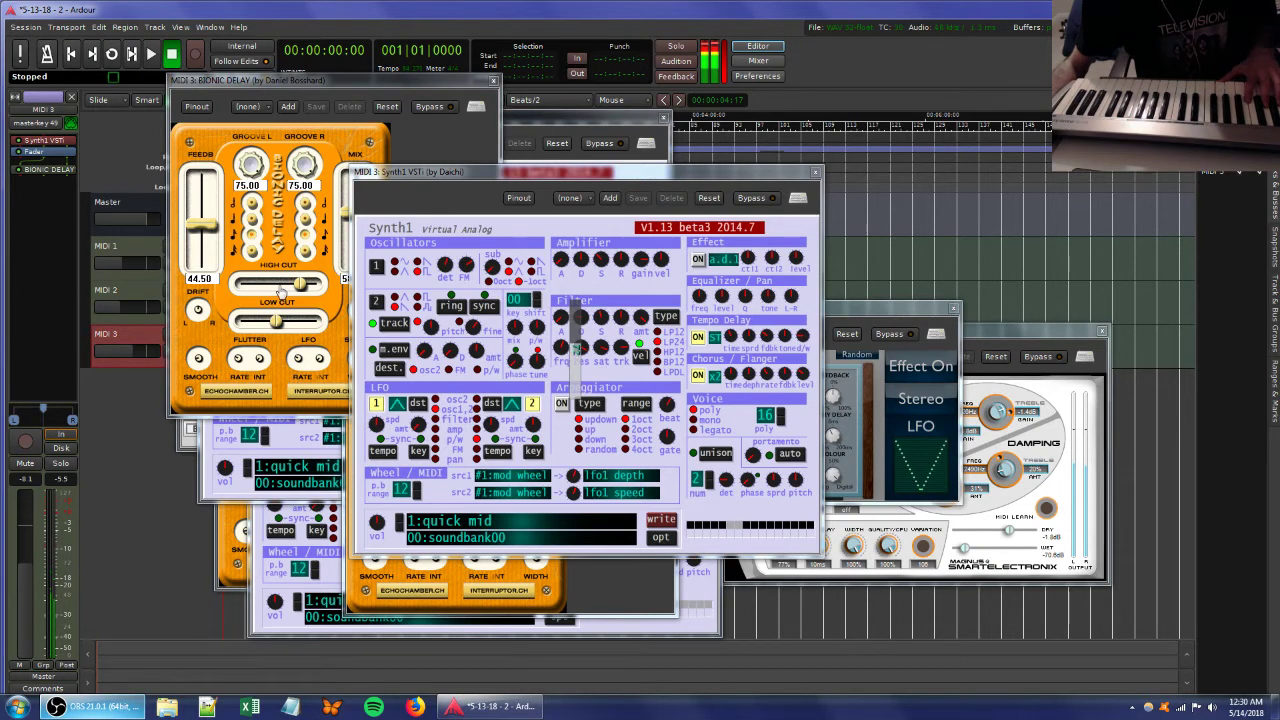
Add the Ambience reverb to the end of MIDI 3's chain and adjust its dry and wet levels.
{"action": "right_click", "coordinate": [38, 206]}
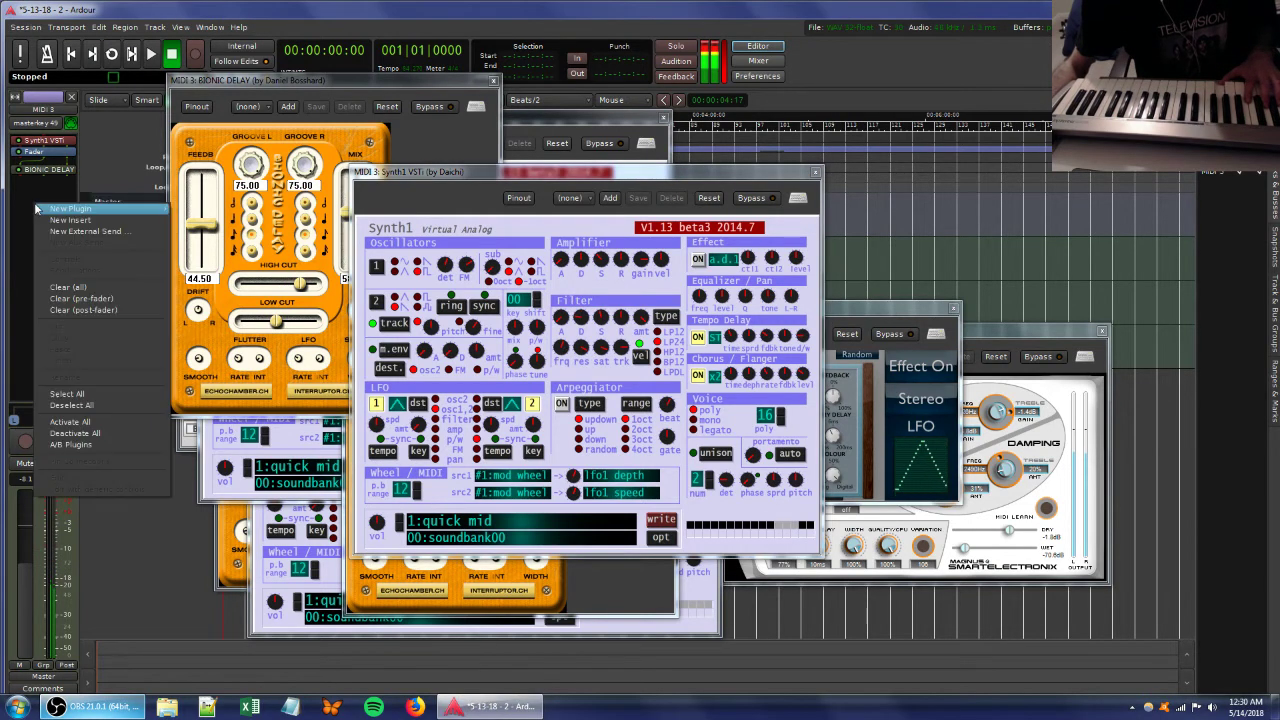
{"action": "mouse_move", "coordinate": [62, 210]}
{"action": "mouse_move", "coordinate": [230, 213]}
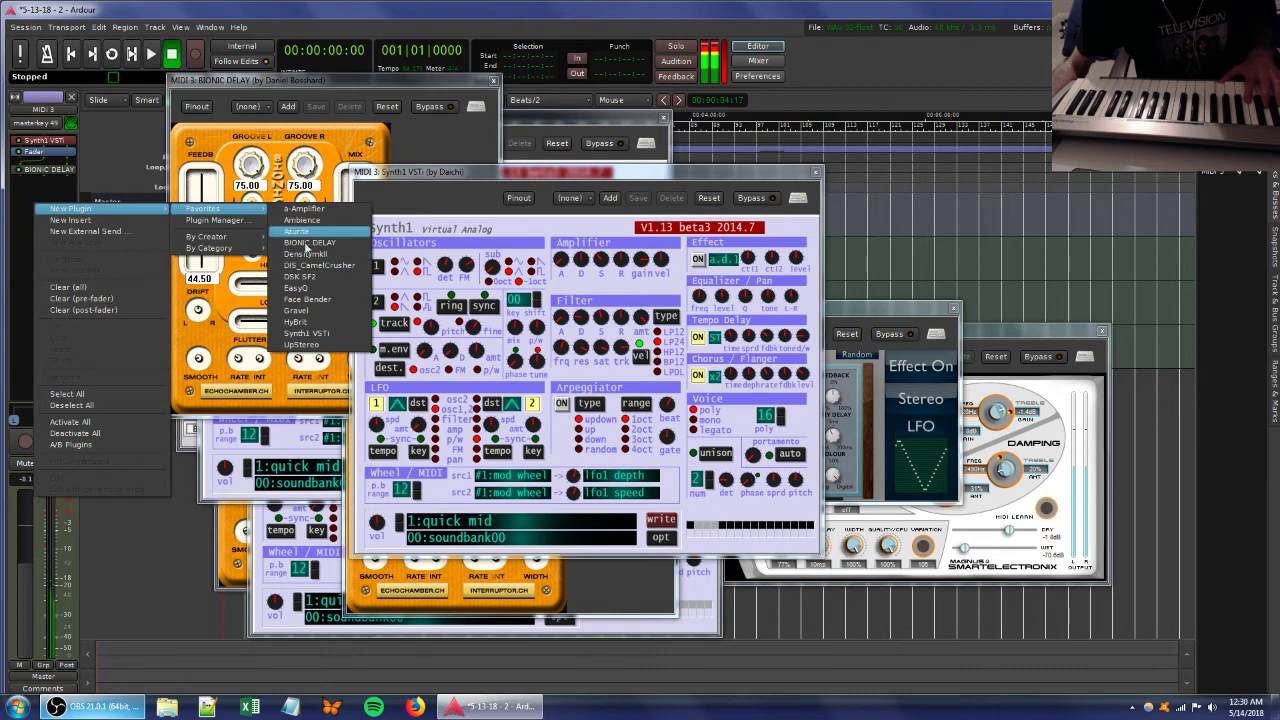
{"action": "left_click", "coordinate": [305, 224]}
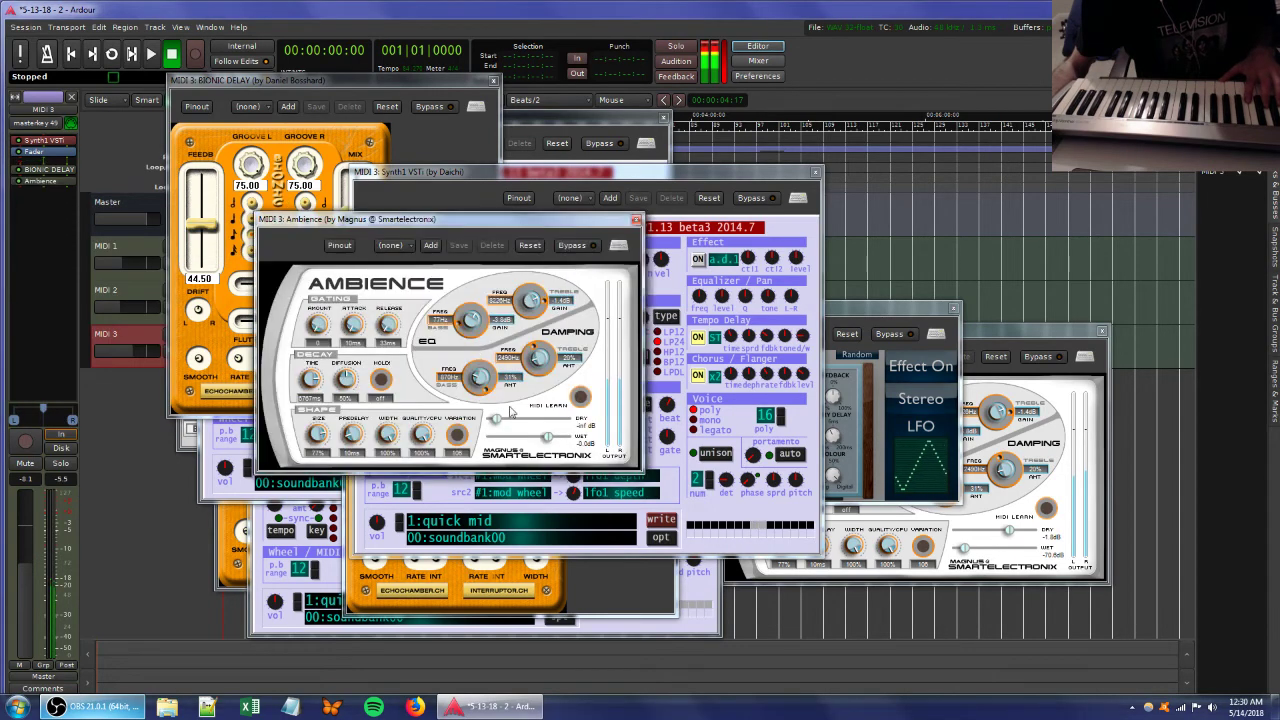
{"action": "mouse_move", "coordinate": [519, 422]}
{"action": "left_mouse_down"}
{"action": "mouse_move", "coordinate": [542, 418]}
{"action": "mouse_move", "coordinate": [535, 438]}
{"action": "left_mouse_up"}
Adjust the sub-oscillator level, filter tracking and filter resonance in MIDI 3's Synth1.
{"action": "left_click", "coordinate": [549, 178]}
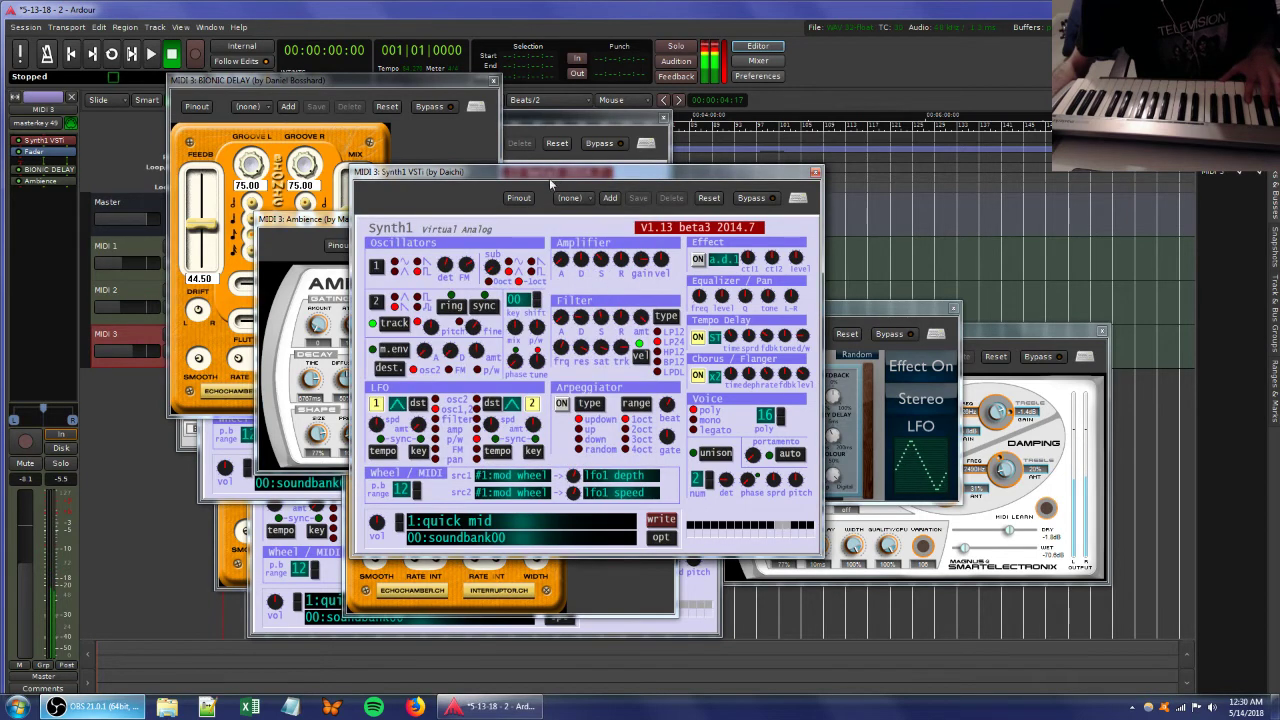
{"action": "left_click_drag", "start_coordinate": [447, 264], "coordinate": [489, 312]}
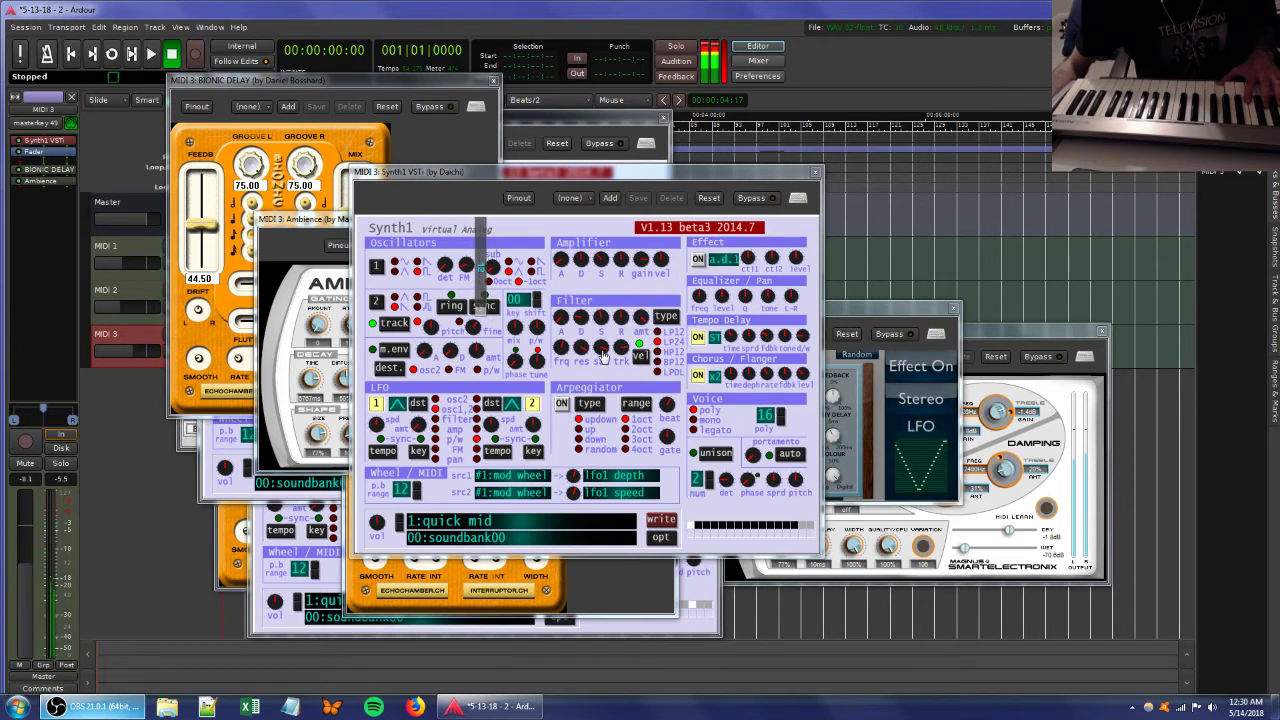
{"action": "left_click_drag", "start_coordinate": [617, 350], "coordinate": [574, 329]}
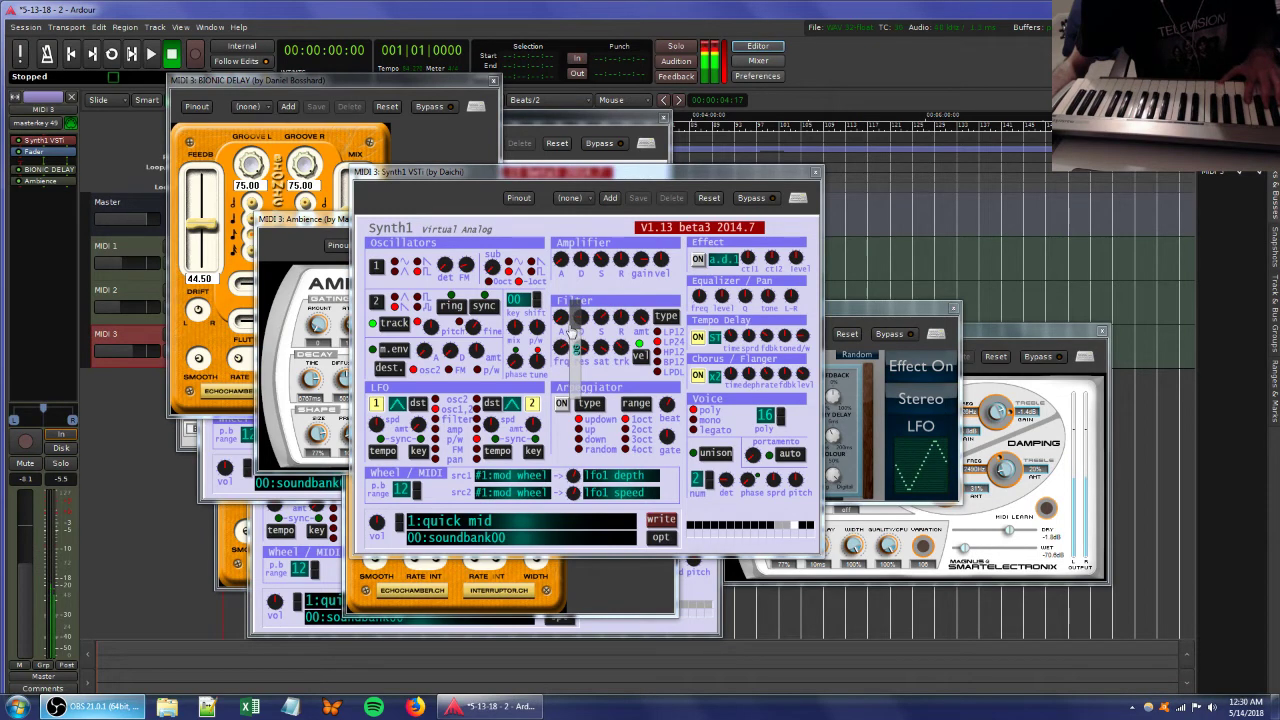
Add EasyQ to the end of MIDI 3's chain with a peak band at about 4036 Hz and 11.4 dB gain.
{"action": "right_click", "coordinate": [33, 200]}
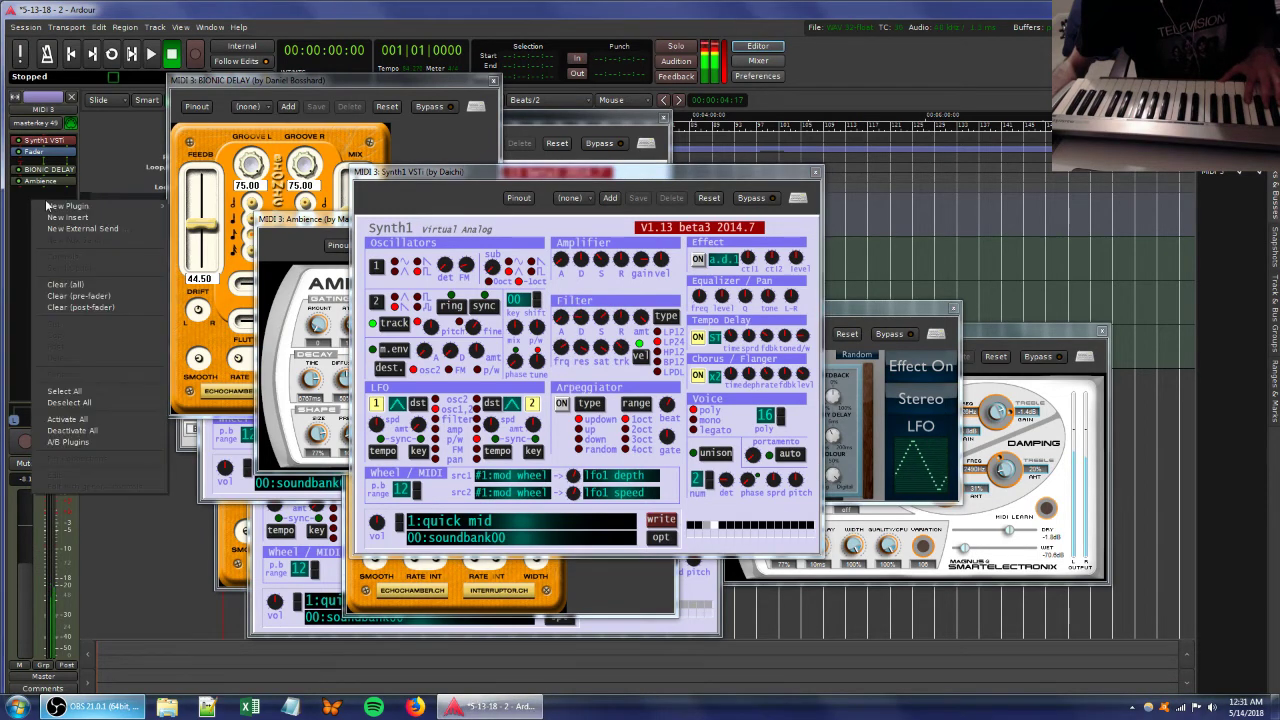
{"action": "mouse_move", "coordinate": [120, 206]}
{"action": "mouse_move", "coordinate": [188, 208]}
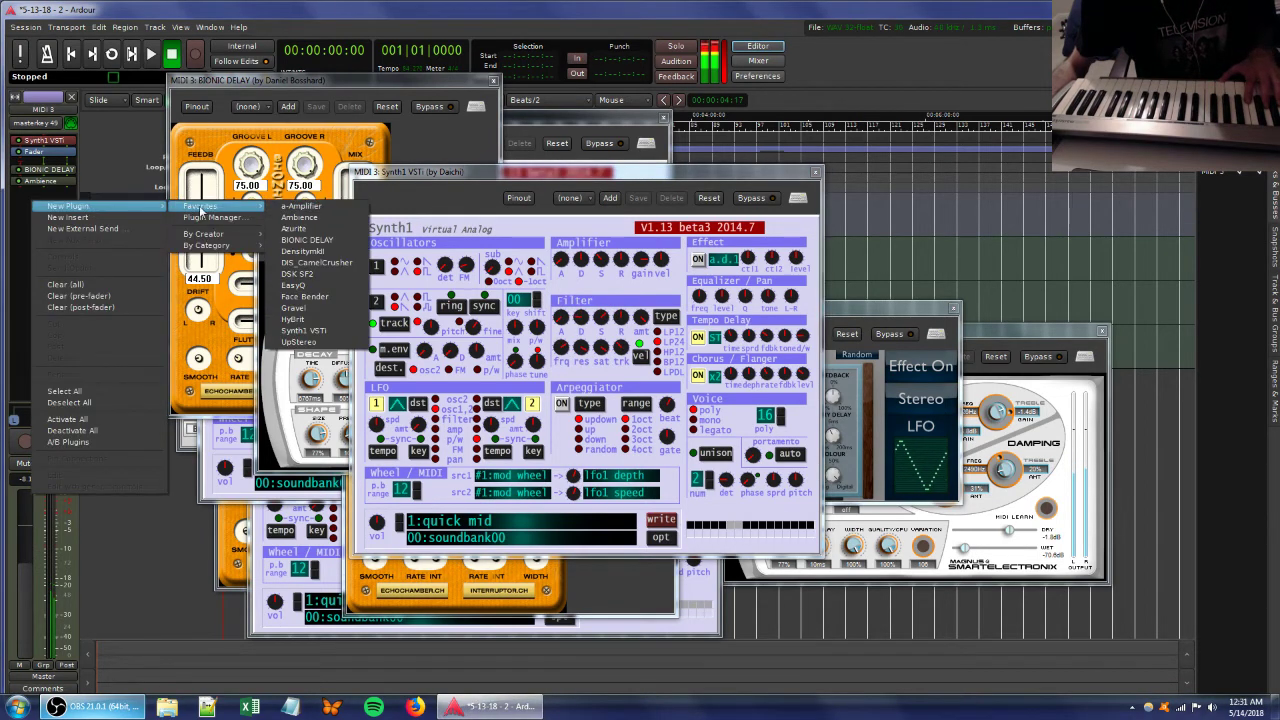
{"action": "left_click", "coordinate": [300, 285]}
{"action": "left_click_drag", "start_coordinate": [277, 322], "coordinate": [341, 297]}
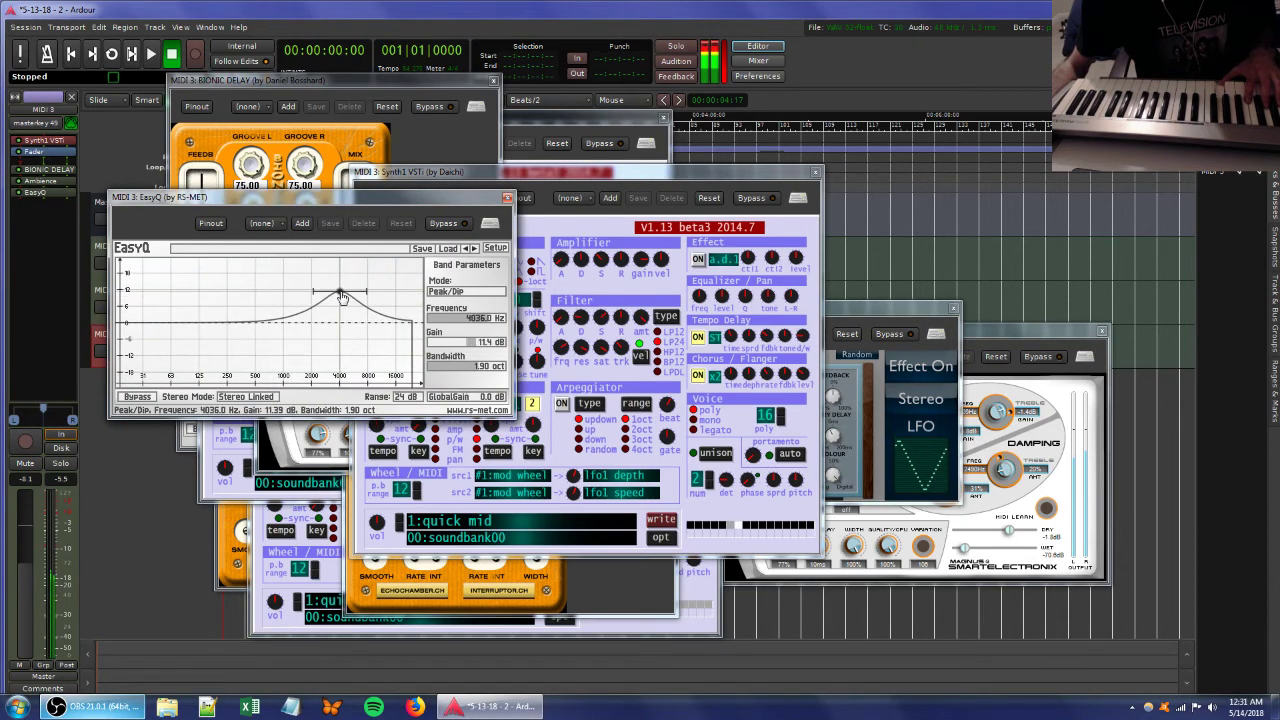
Adjust MIDI 3's Synth1 amplifier gain and add a second EasyQ peak band at about 10130 Hz and 6.1 dB.
{"action": "left_click", "coordinate": [640, 262]}
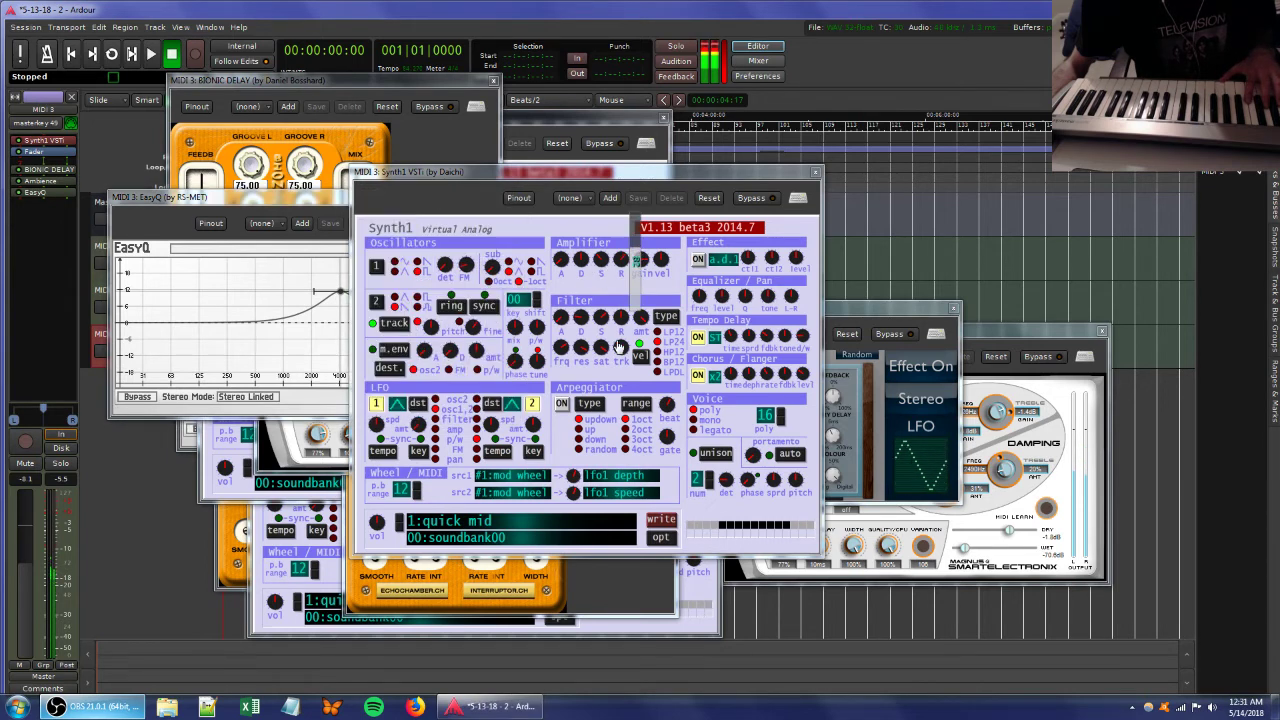
{"action": "left_click", "coordinate": [302, 206]}
{"action": "left_click_drag", "start_coordinate": [361, 316], "coordinate": [379, 312]}
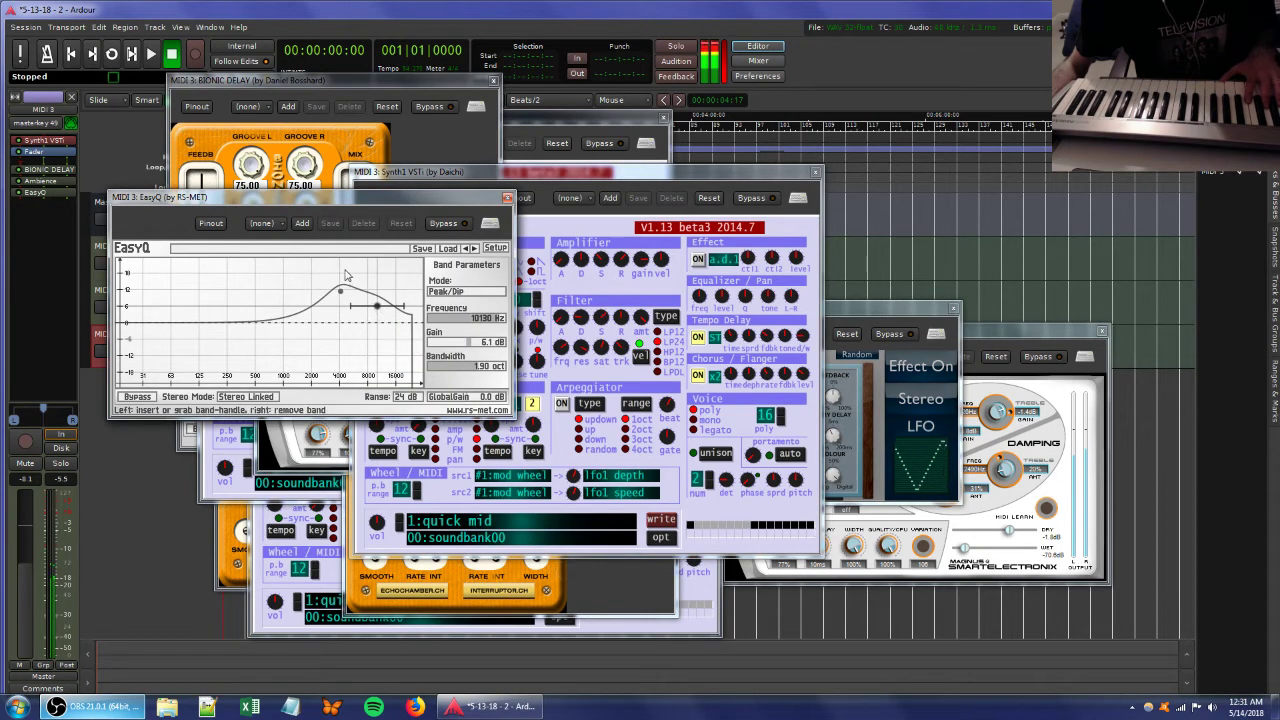
In MIDI 3's Ambience reverb, lower the dry level and raise the wet level to about -3.1 dB, then move the EasyQ window over it.
{"action": "double_click", "coordinate": [44, 182]}
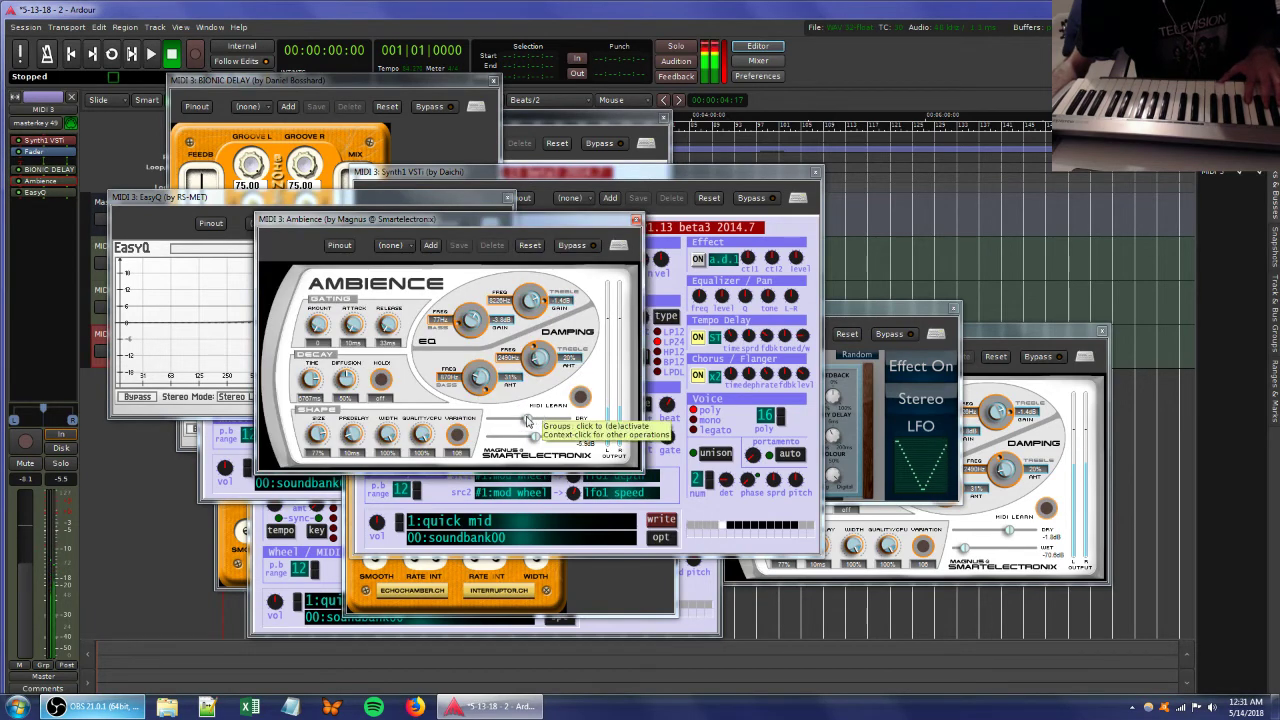
{"action": "left_click_drag", "start_coordinate": [541, 436], "coordinate": [498, 420]}
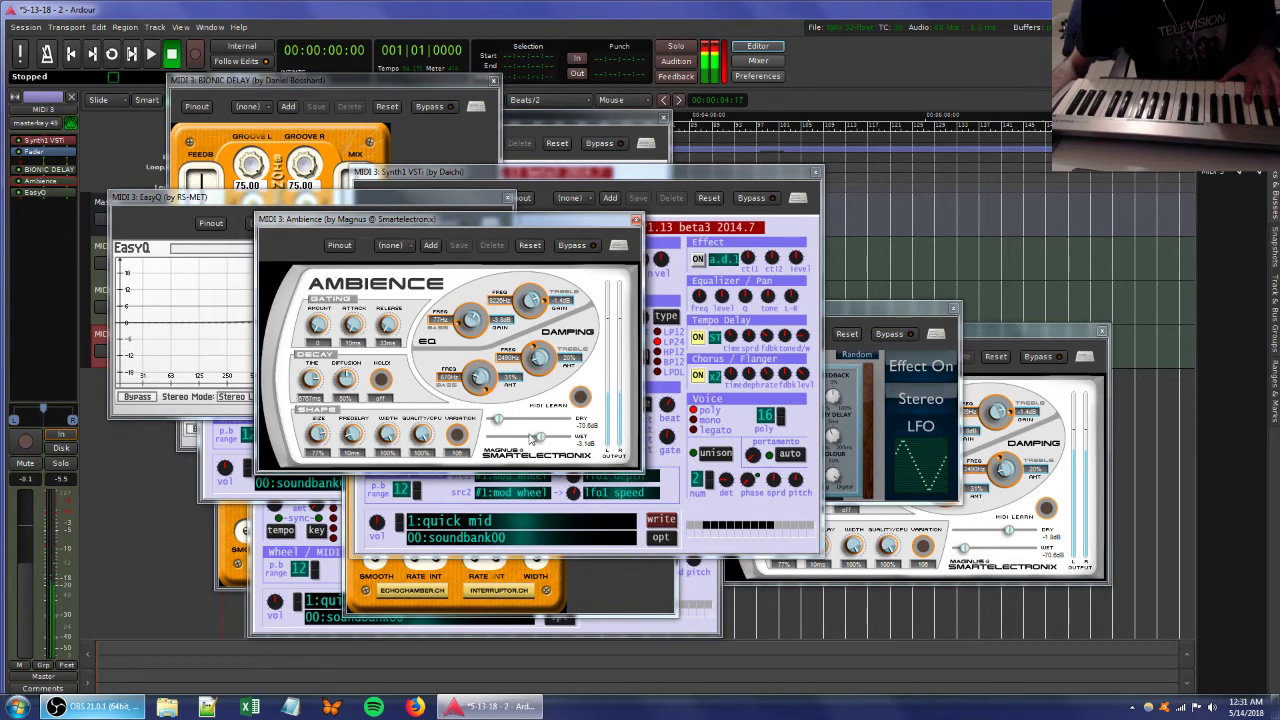
{"action": "left_click_drag", "start_coordinate": [218, 198], "coordinate": [374, 237]}
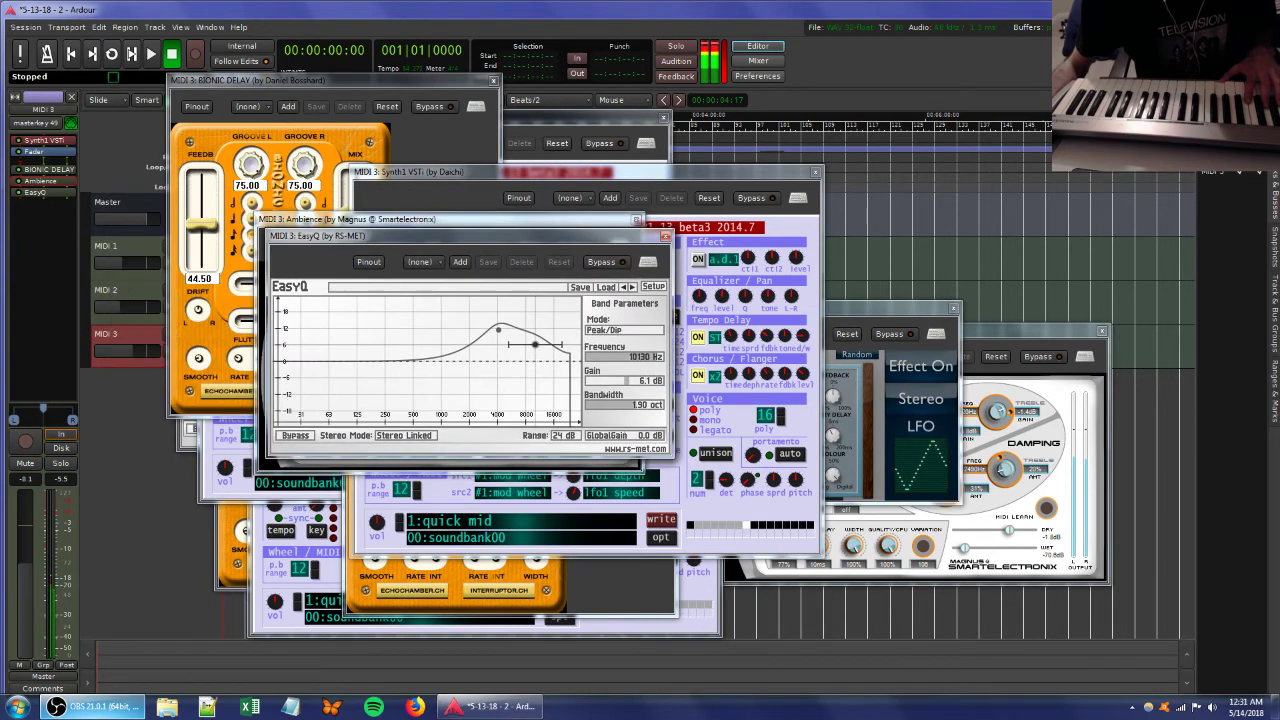
Open the Gravel effect on the MIDI 2 track and set Decimation to about 0.203 and Bit Depth to about 7.15.
{"action": "left_click", "coordinate": [118, 262]}
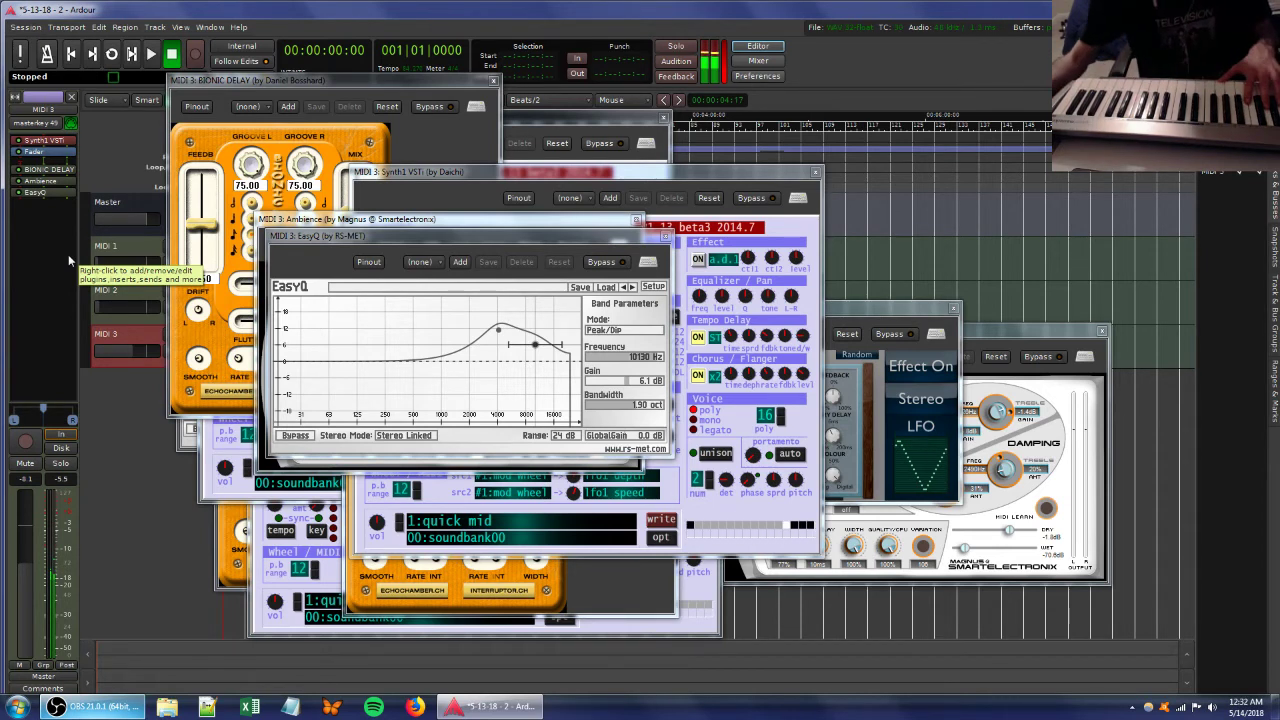
{"action": "left_click", "coordinate": [127, 311]}
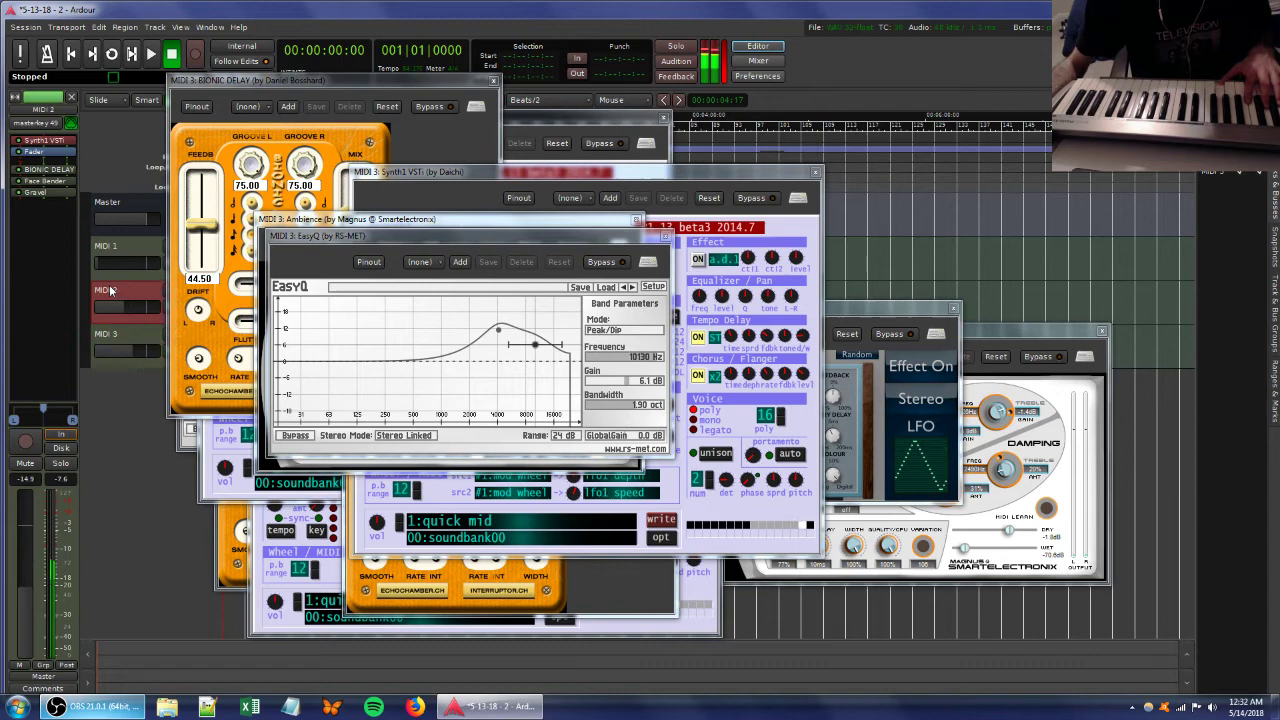
{"action": "double_click", "coordinate": [30, 192]}
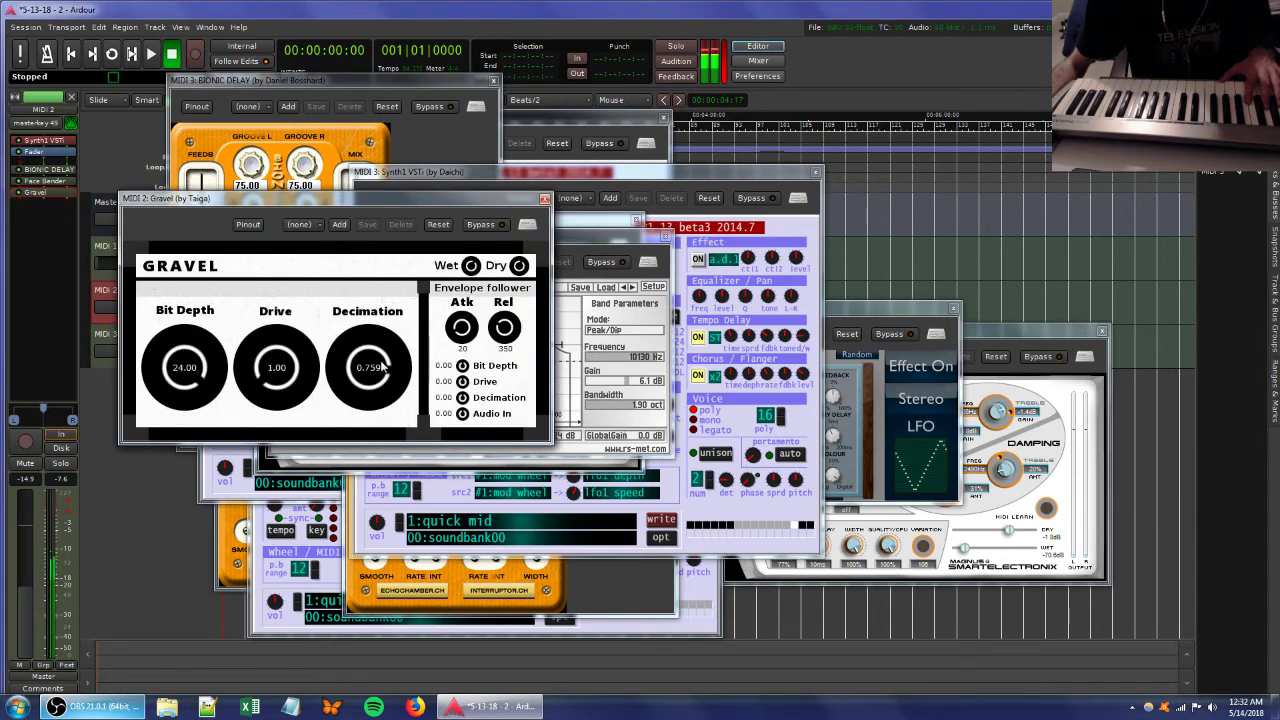
{"action": "left_click_drag", "start_coordinate": [380, 368], "coordinate": [347, 511]}
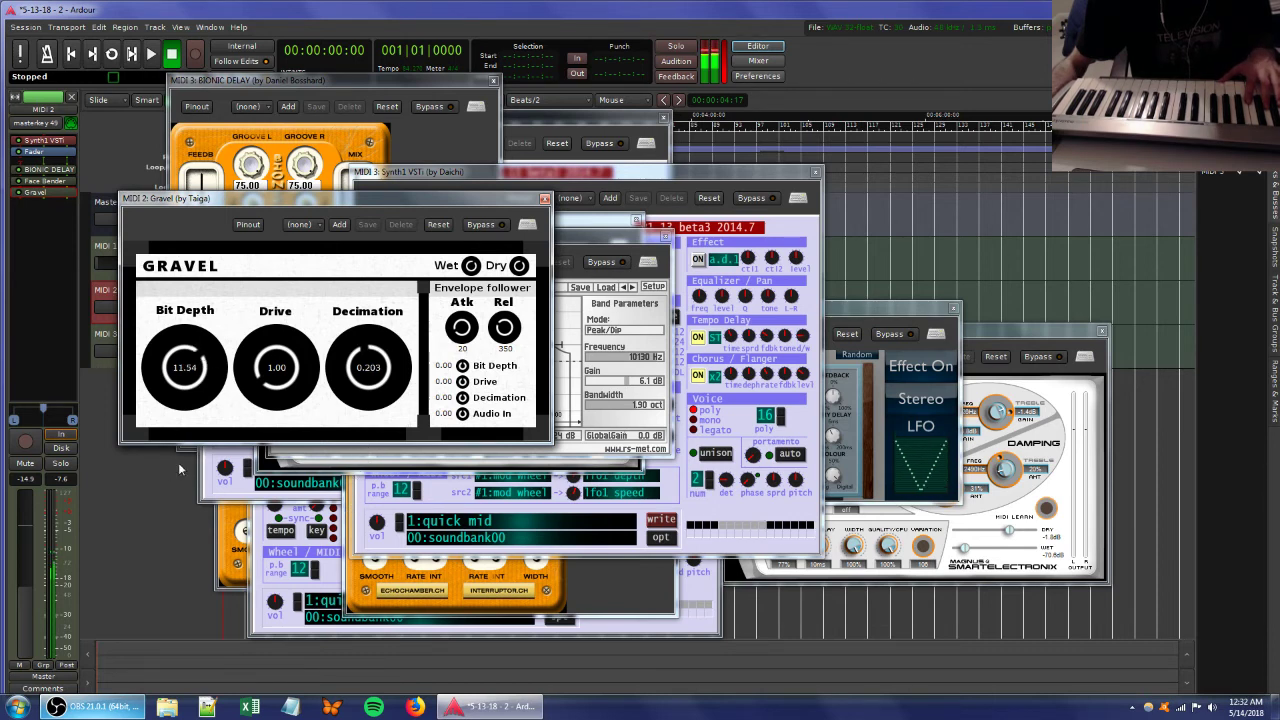
{"action": "left_click_drag", "start_coordinate": [193, 377], "coordinate": [169, 433]}
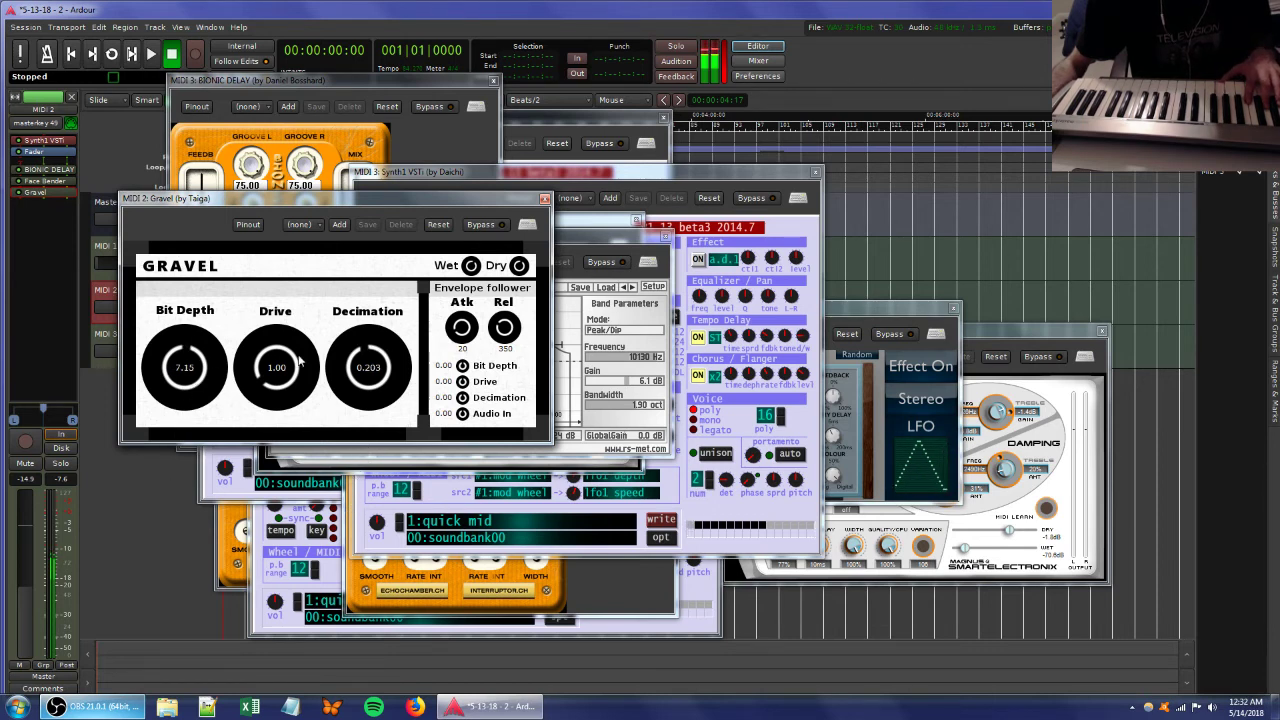
Set Gravel's Bit Depth to about 10.66 and adjust the filter frequency in MIDI 2's Synth1.
{"action": "left_click", "coordinate": [33, 142]}
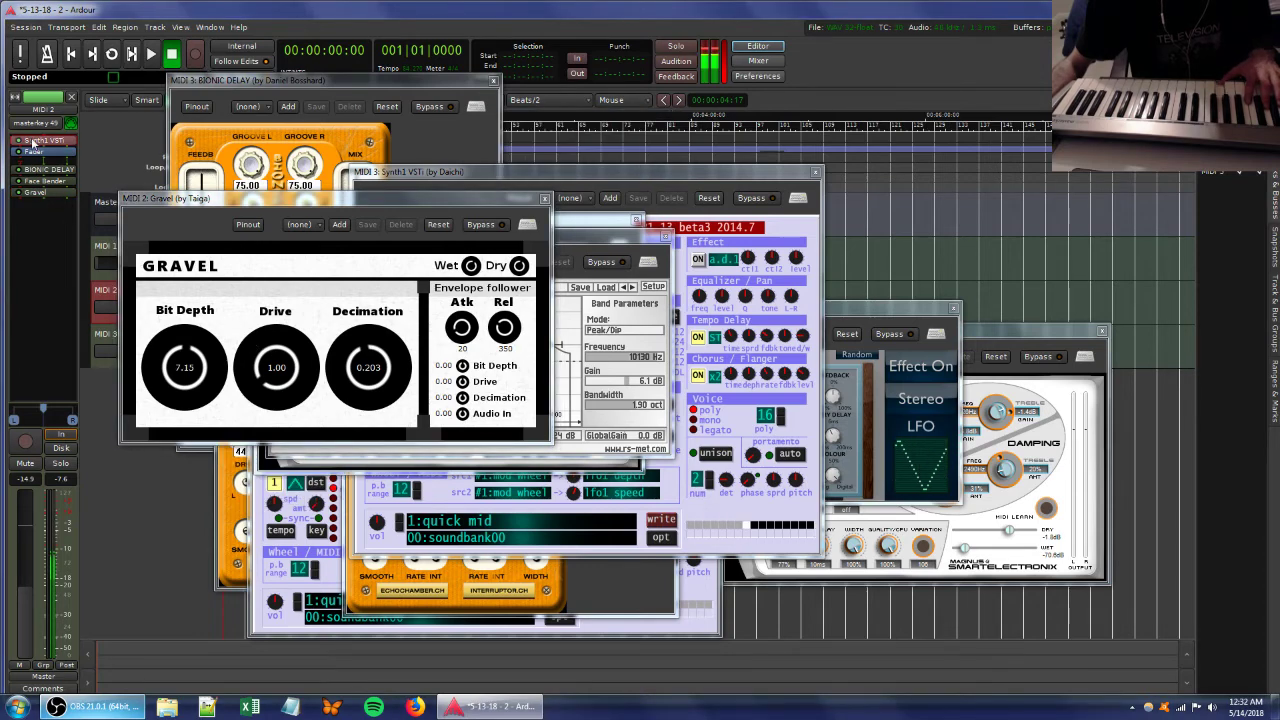
{"action": "double_click", "coordinate": [33, 142]}
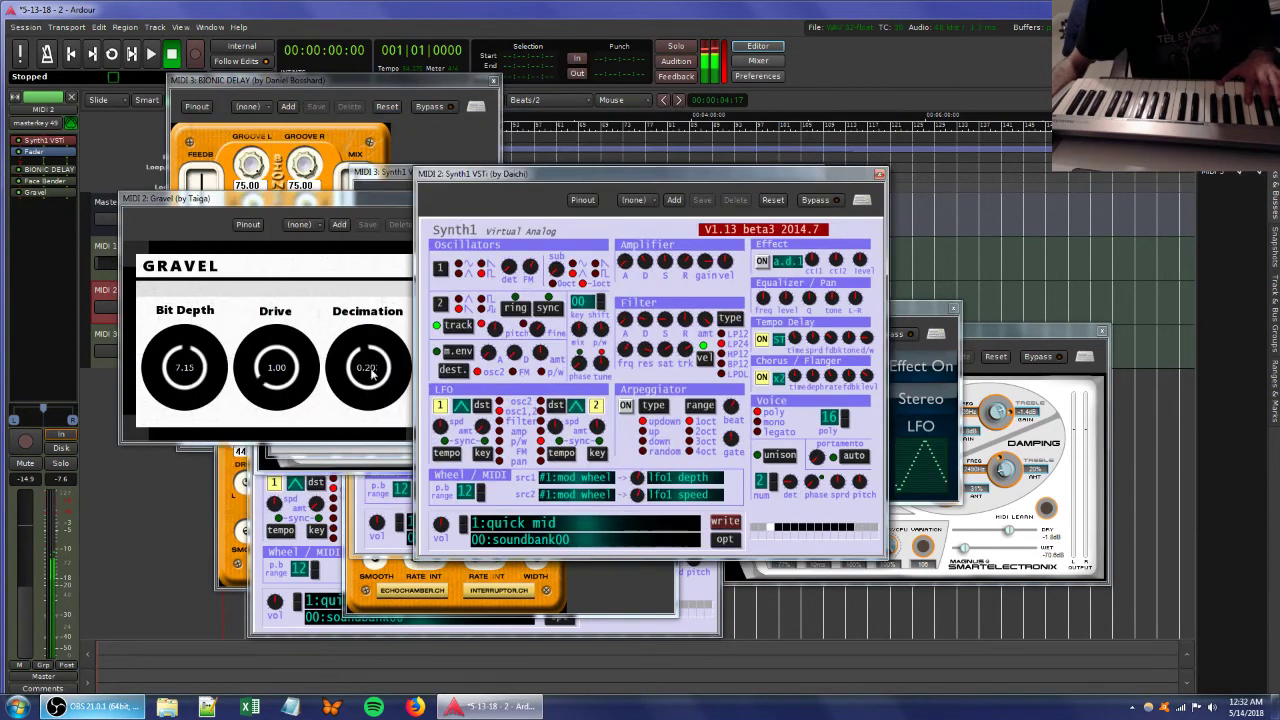
{"action": "left_click_drag", "start_coordinate": [190, 367], "coordinate": [185, 342]}
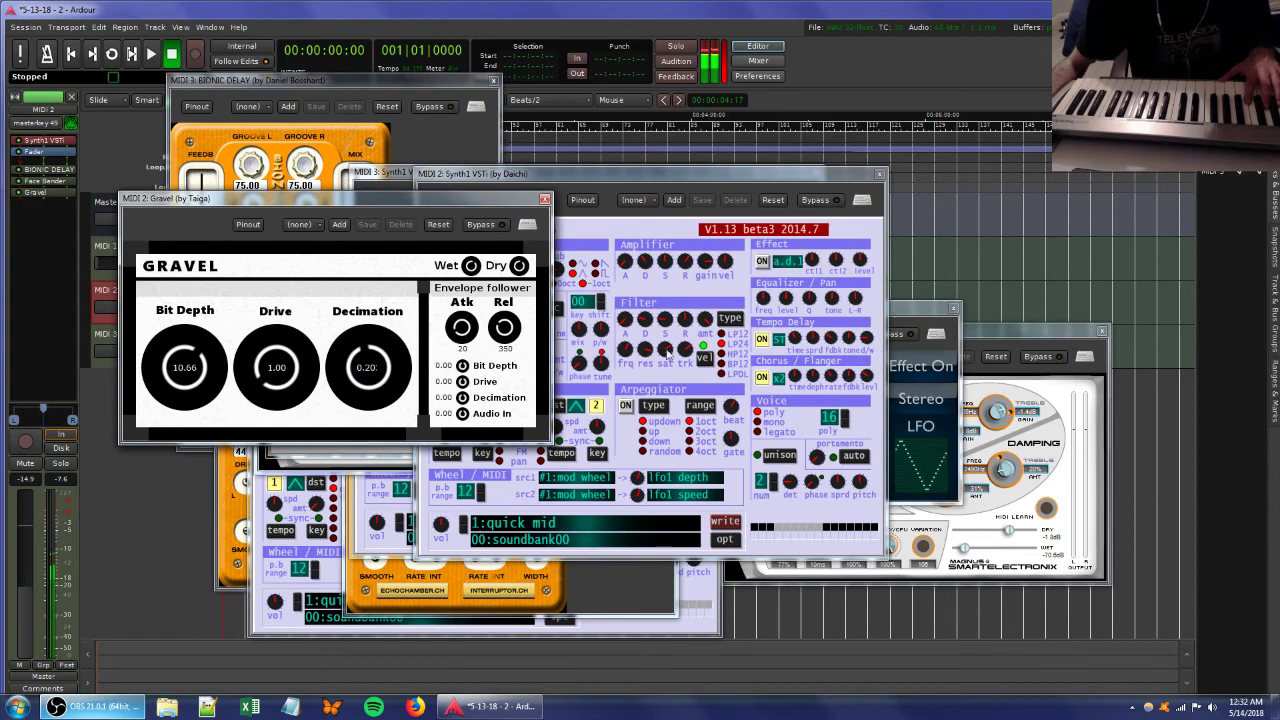
{"action": "left_click", "coordinate": [664, 352]}
{"action": "left_click_drag", "start_coordinate": [641, 350], "coordinate": [642, 373]}
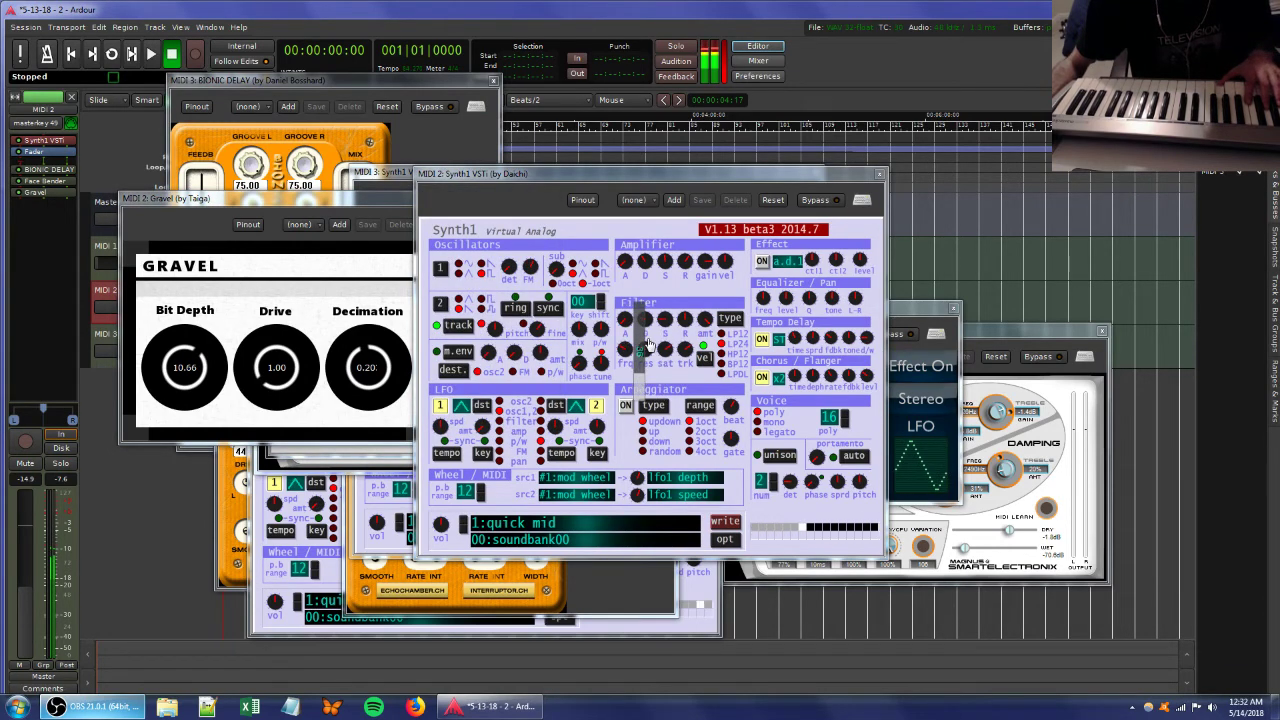
Raise Gravel's Decimation to 1.000 and its Bit Depth to 24.00.
{"action": "left_click_drag", "start_coordinate": [366, 370], "coordinate": [340, 206]}
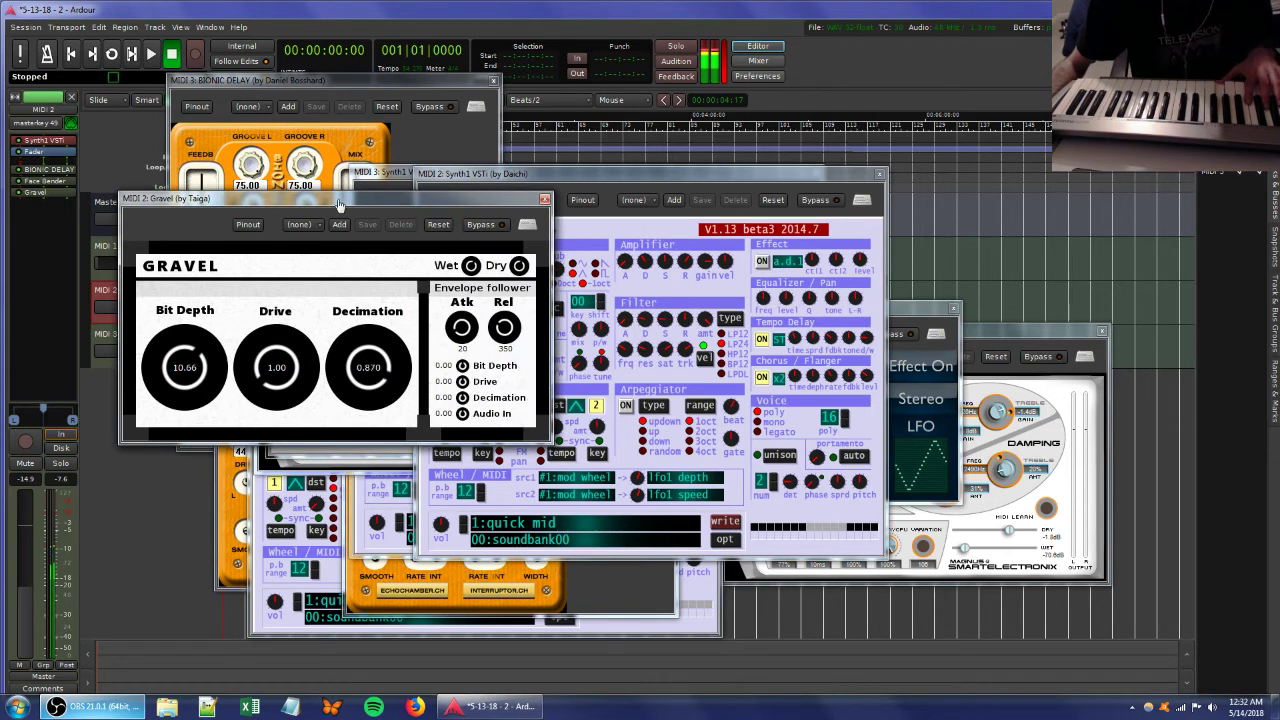
{"action": "left_click_drag", "start_coordinate": [368, 372], "coordinate": [368, 330]}
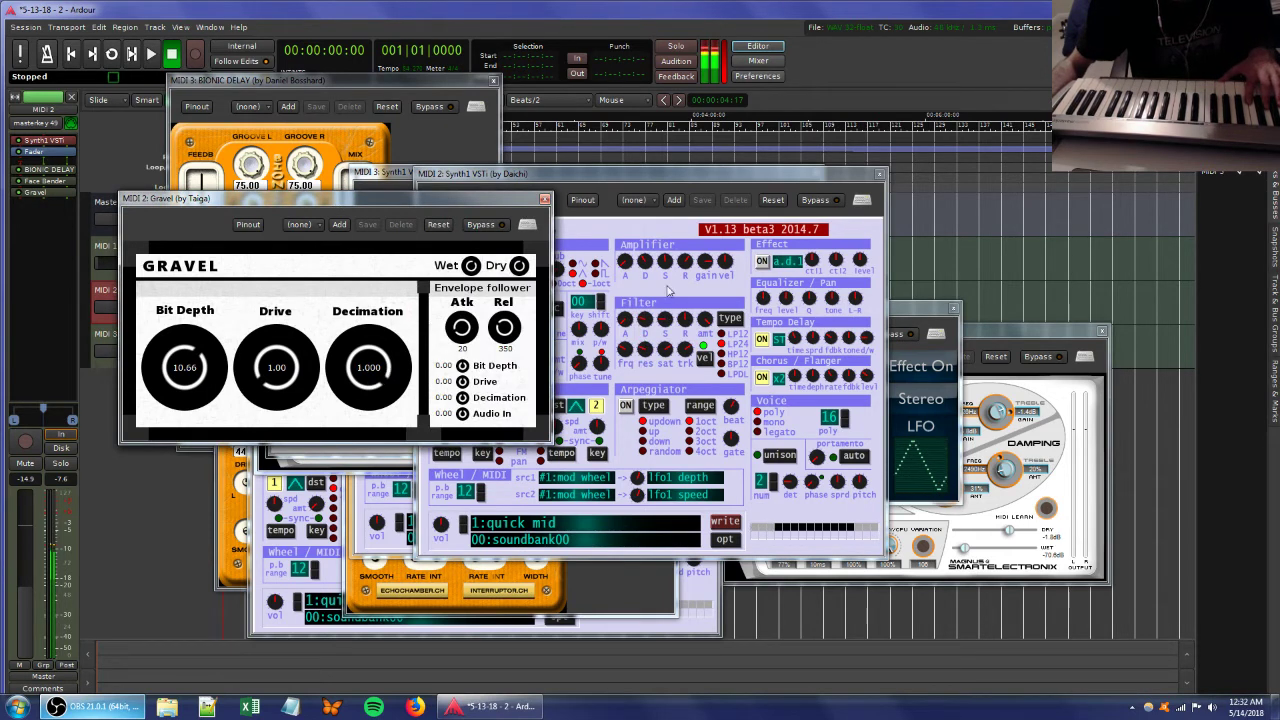
{"action": "left_click_drag", "start_coordinate": [184, 367], "coordinate": [169, 253]}
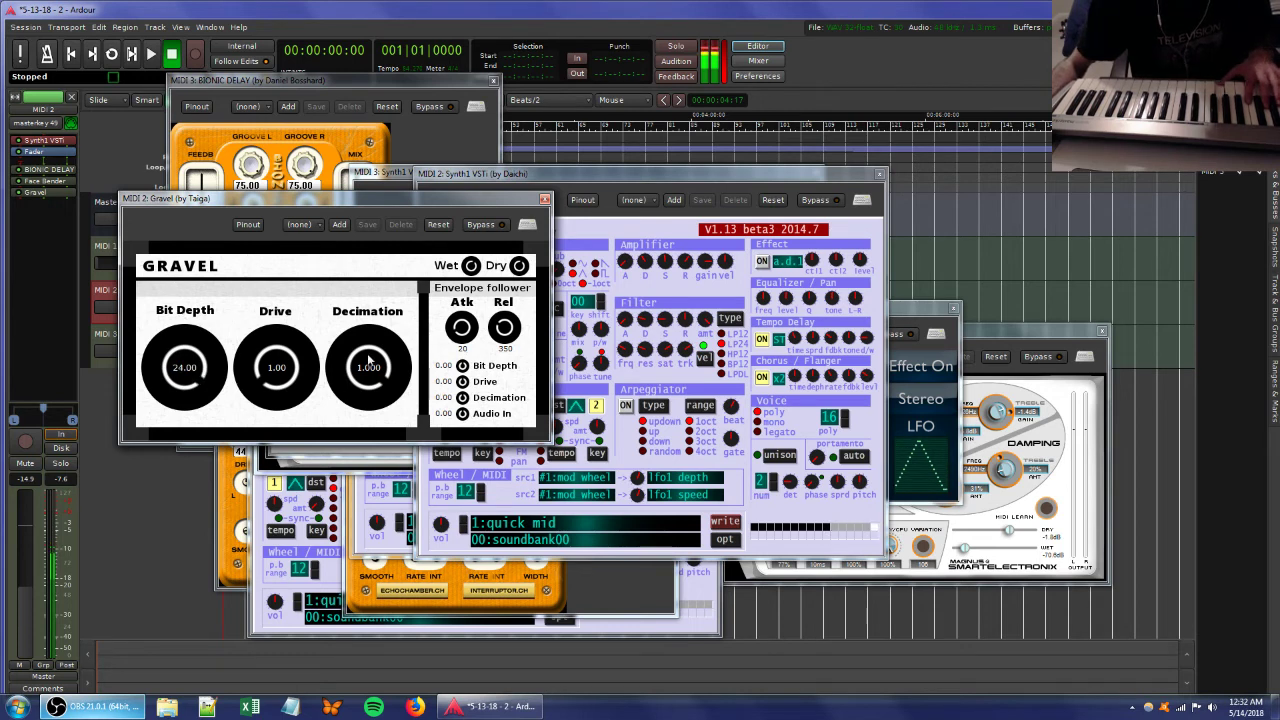
Adjust the filter resonance and frequency in MIDI 2's Synth1 and set Gravel's Drive to about 1.65.
{"action": "left_click_drag", "start_coordinate": [646, 352], "coordinate": [650, 320]}
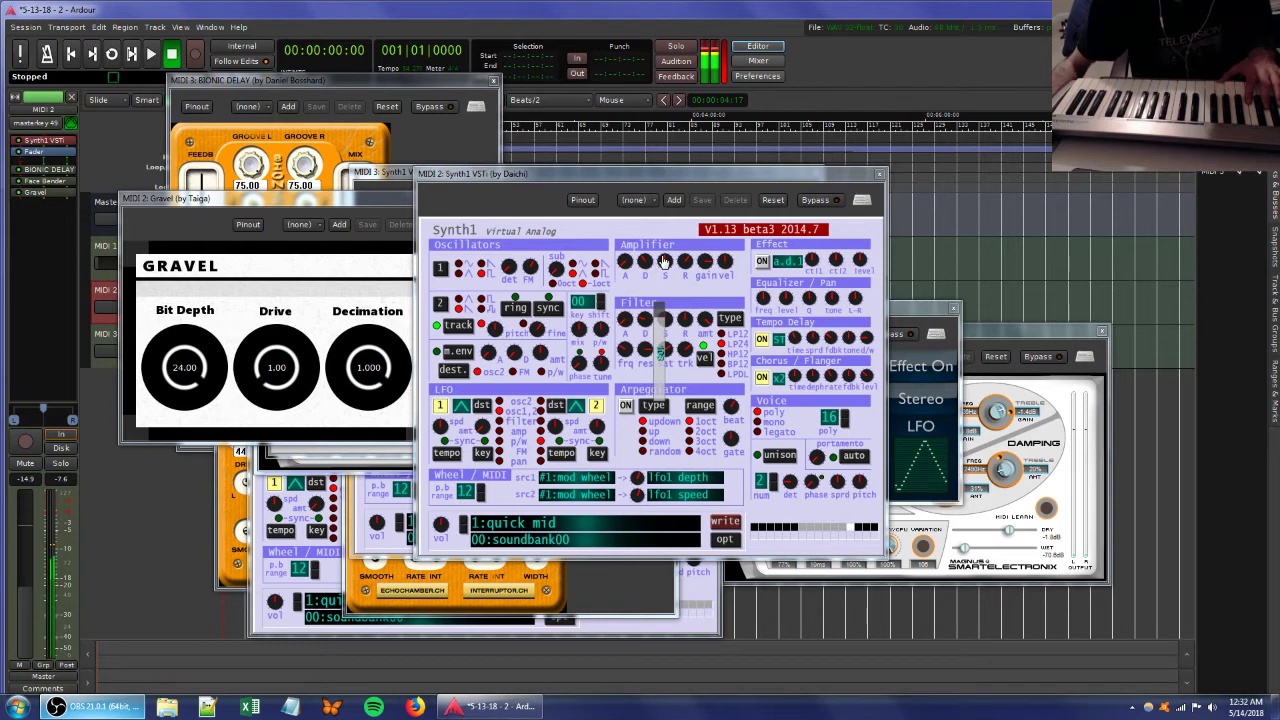
{"action": "left_click_drag", "start_coordinate": [277, 376], "coordinate": [275, 366]}
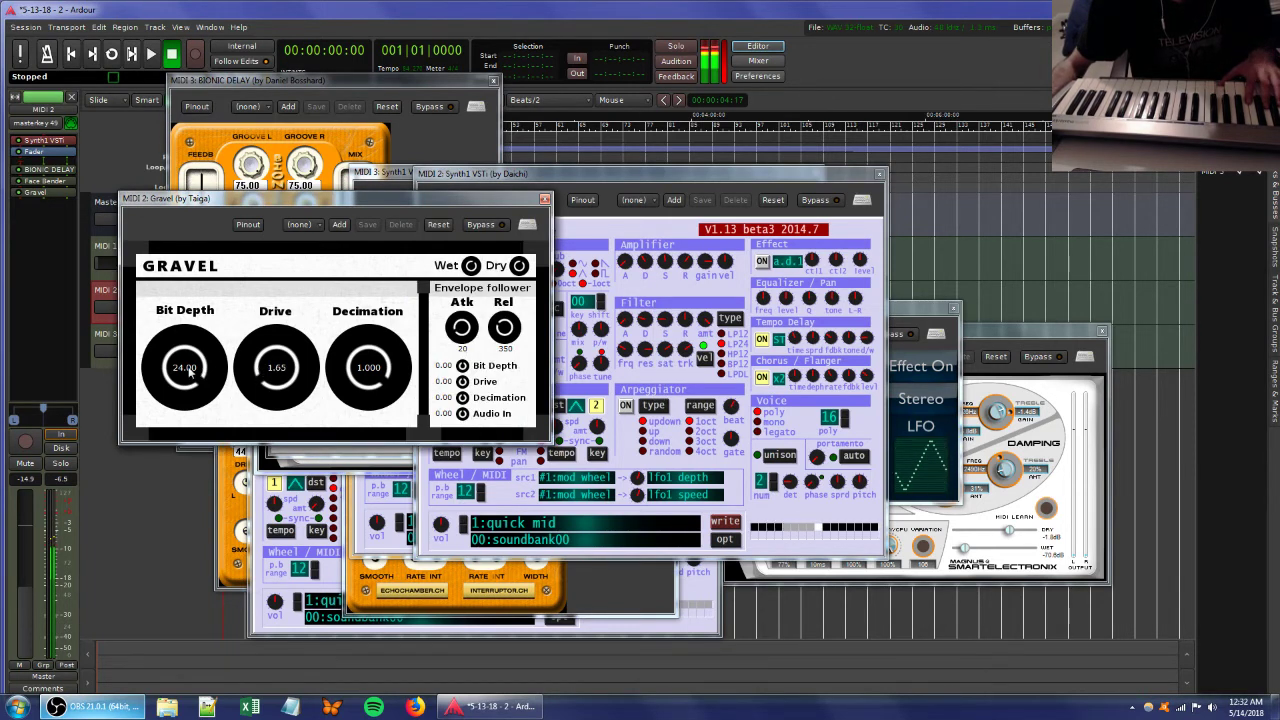
{"action": "left_click", "coordinate": [627, 358]}
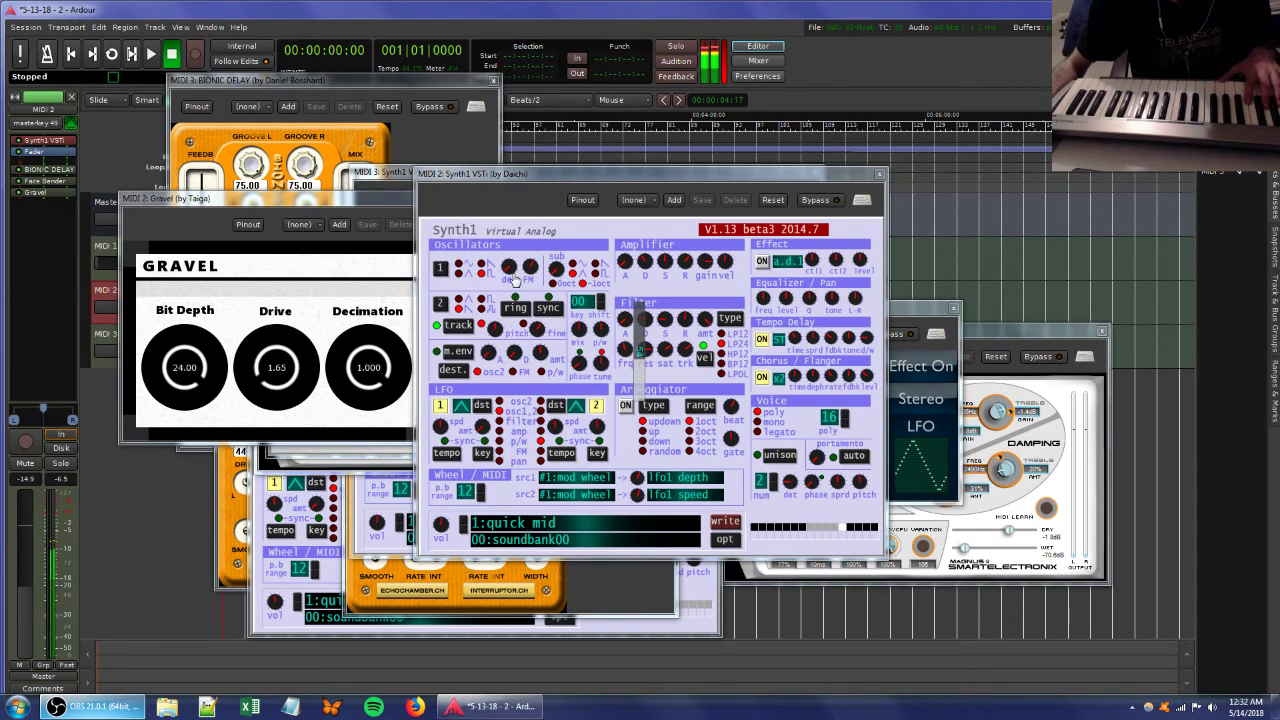
Open MIDI 2's Bionic Delay and set its feedback to 49.00.
{"action": "double_click", "coordinate": [50, 170]}
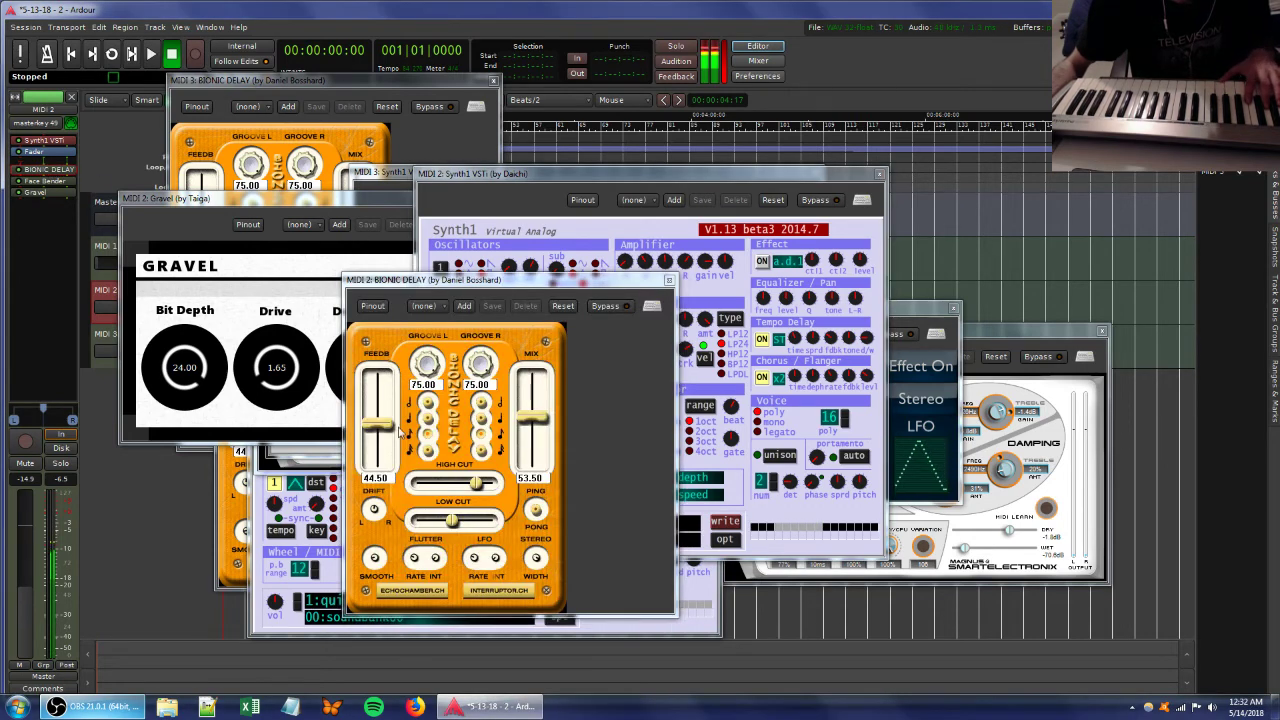
{"action": "left_click_drag", "start_coordinate": [386, 428], "coordinate": [383, 424]}
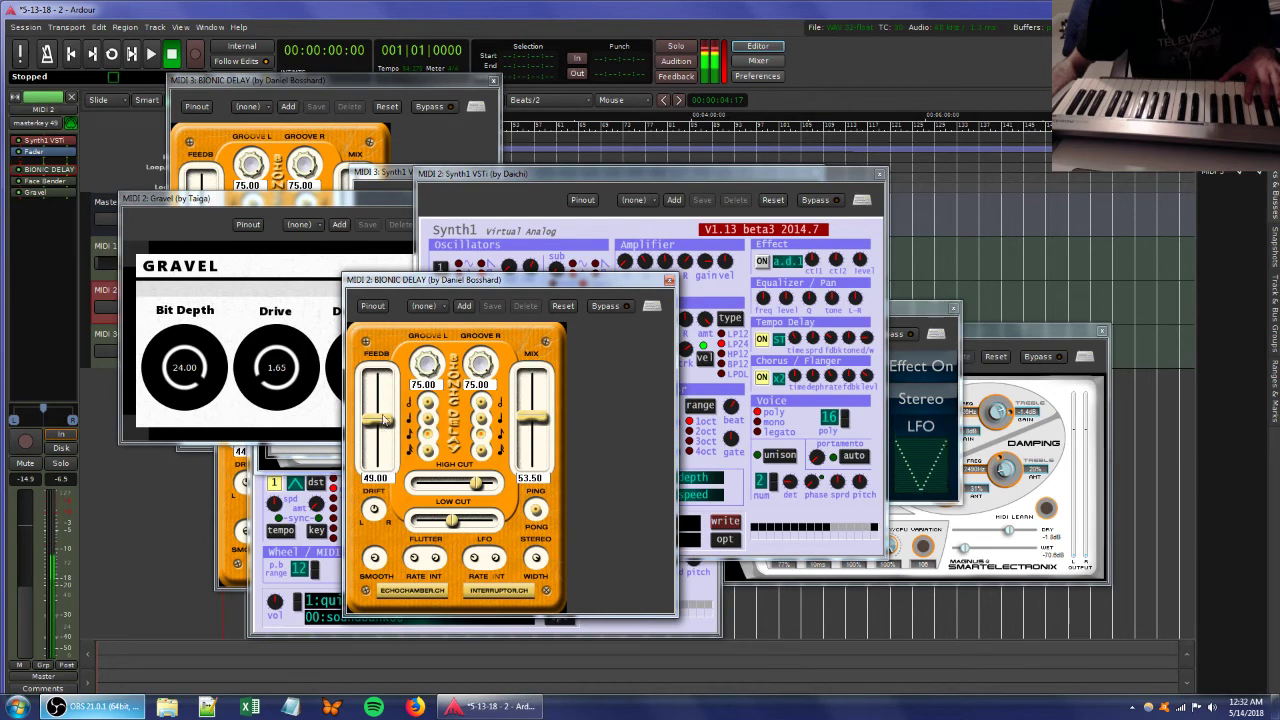
In MIDI 2's Synth1, adjust the filter resonance and change oscillator 1's waveform and detune.
{"action": "left_click", "coordinate": [592, 176]}
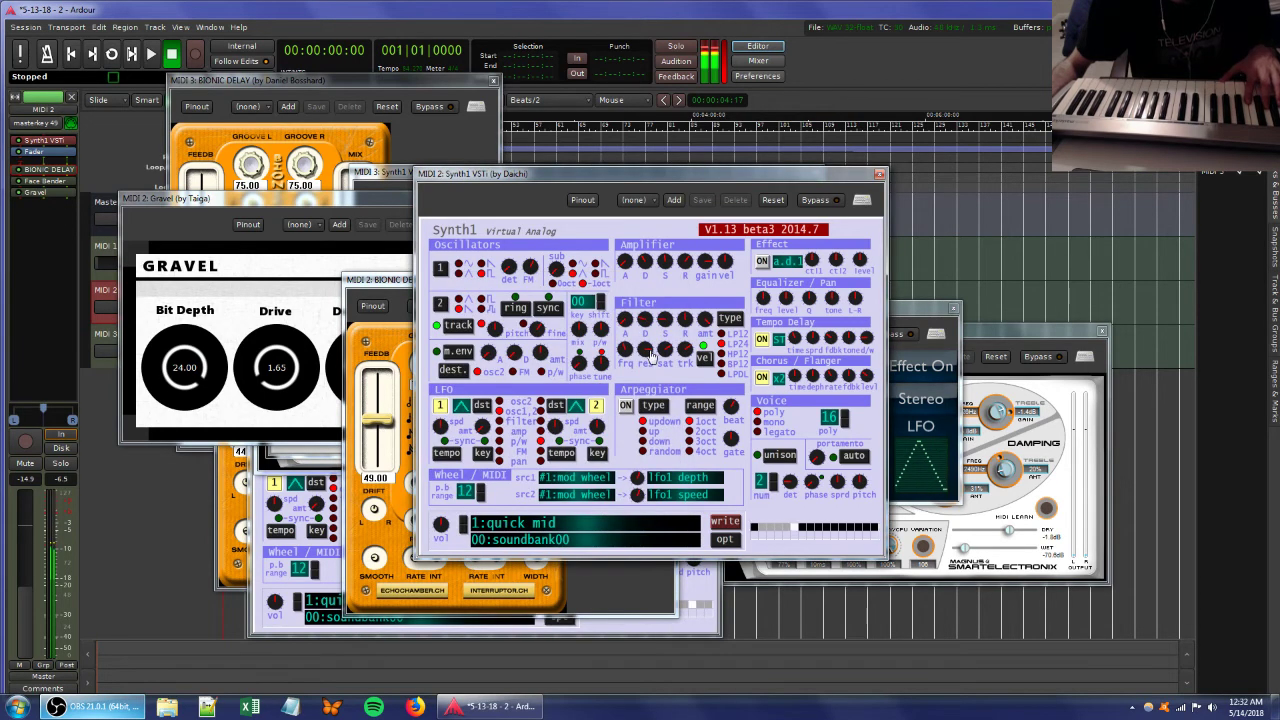
{"action": "left_click_drag", "start_coordinate": [646, 351], "coordinate": [663, 333]}
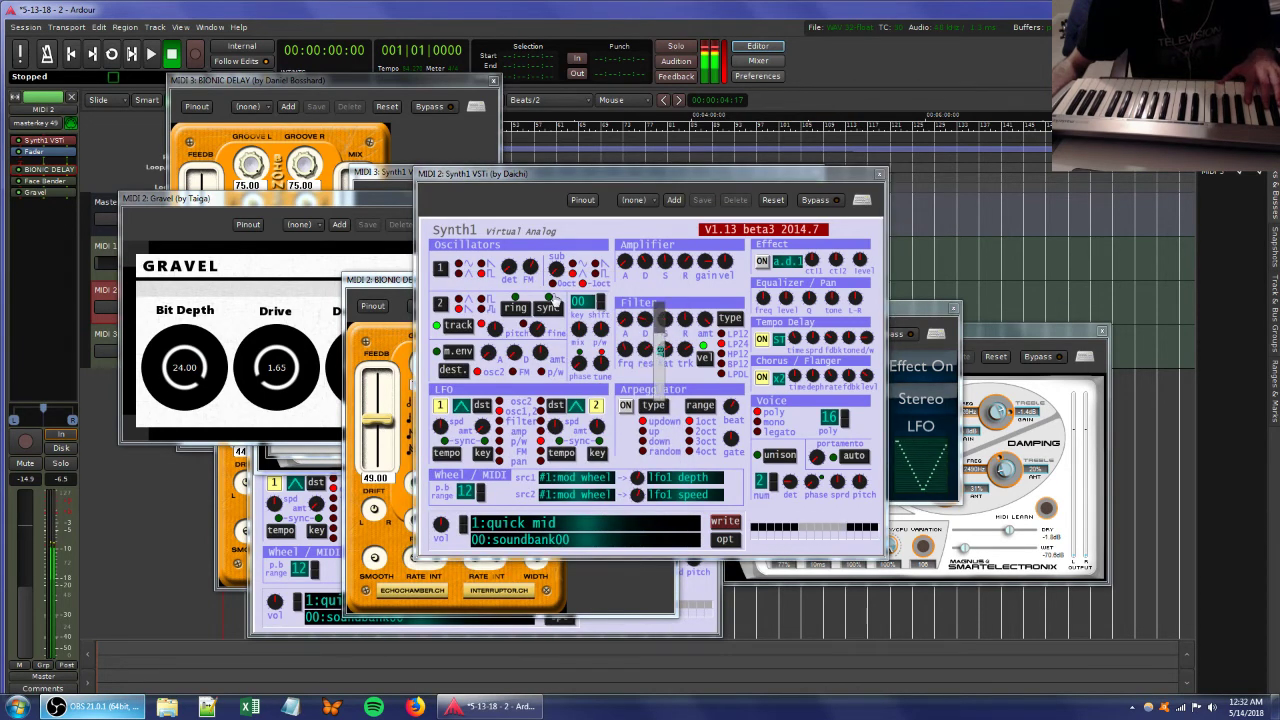
{"action": "left_click", "coordinate": [481, 264]}
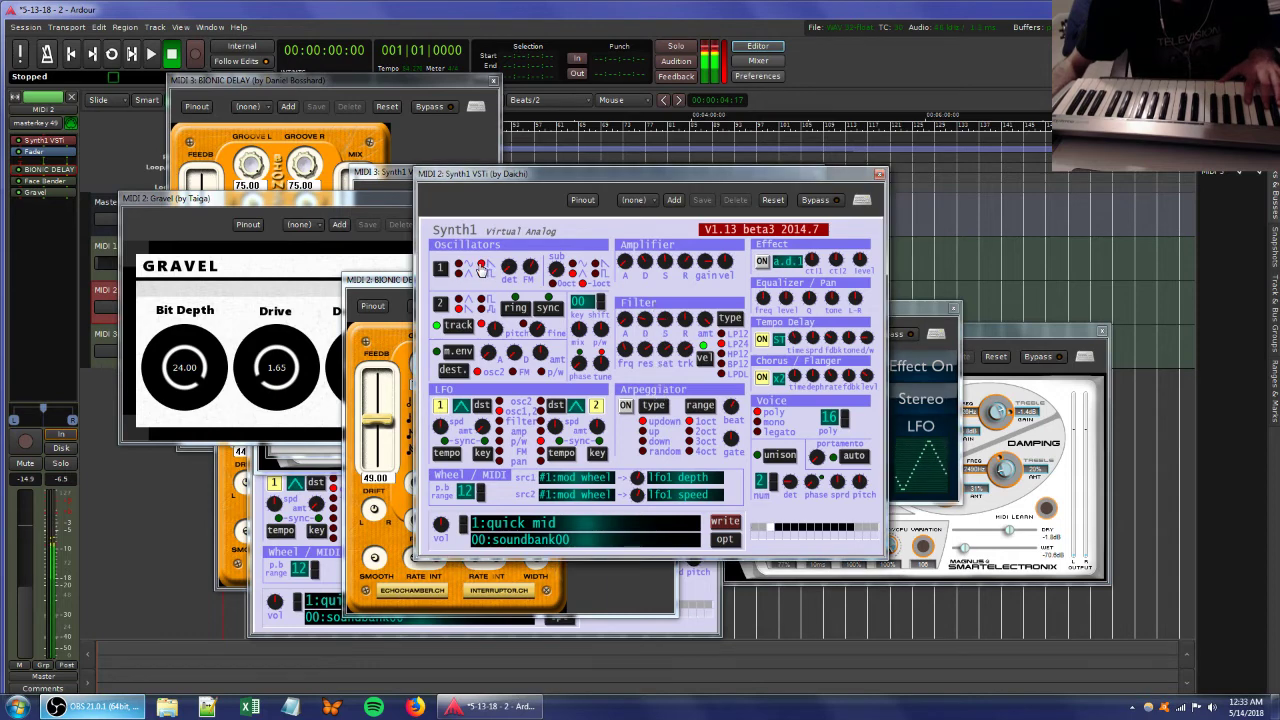
{"action": "mouse_move", "coordinate": [517, 270]}
{"action": "left_mouse_down"}
{"action": "mouse_move", "coordinate": [520, 302]}
{"action": "mouse_move", "coordinate": [512, 289]}
{"action": "left_mouse_up"}
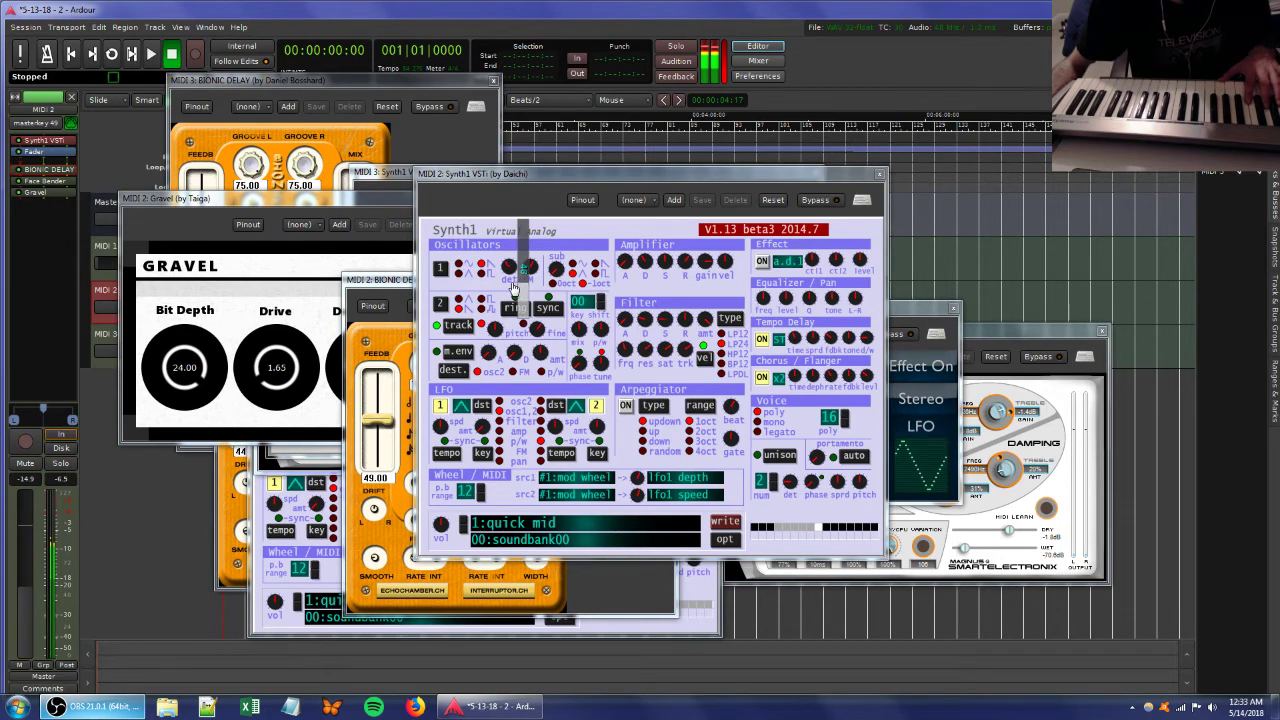
Lower Gravel's Decimation to about 0.485 and open the Face Bender fuzz effect on MIDI 2.
{"action": "left_click", "coordinate": [310, 224]}
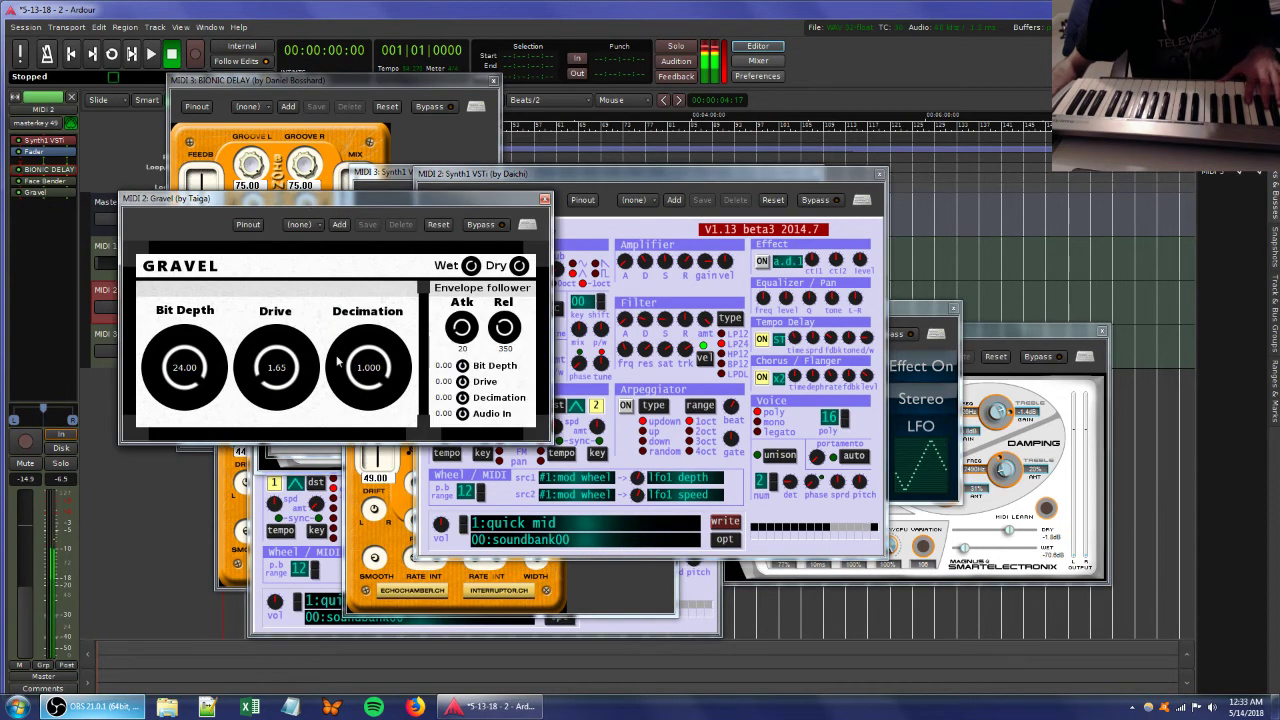
{"action": "left_click_drag", "start_coordinate": [338, 365], "coordinate": [334, 477]}
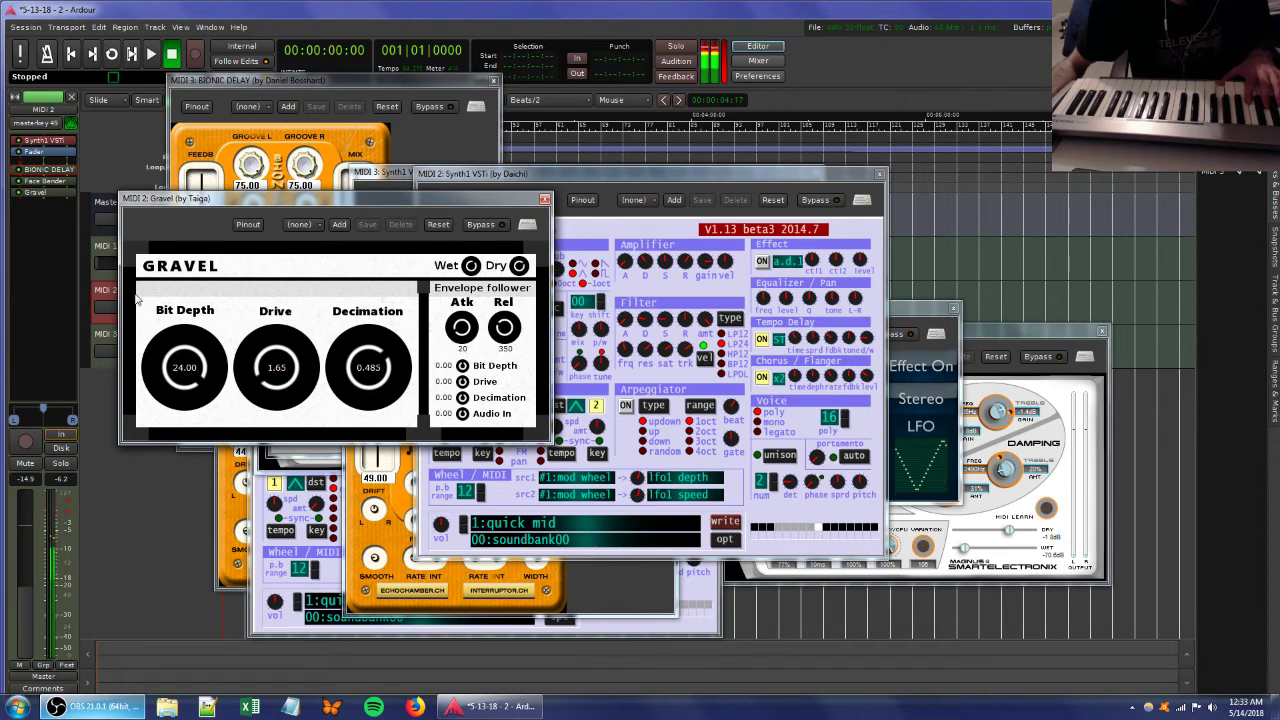
{"action": "left_click", "coordinate": [43, 184]}
{"action": "double_click", "coordinate": [43, 184]}
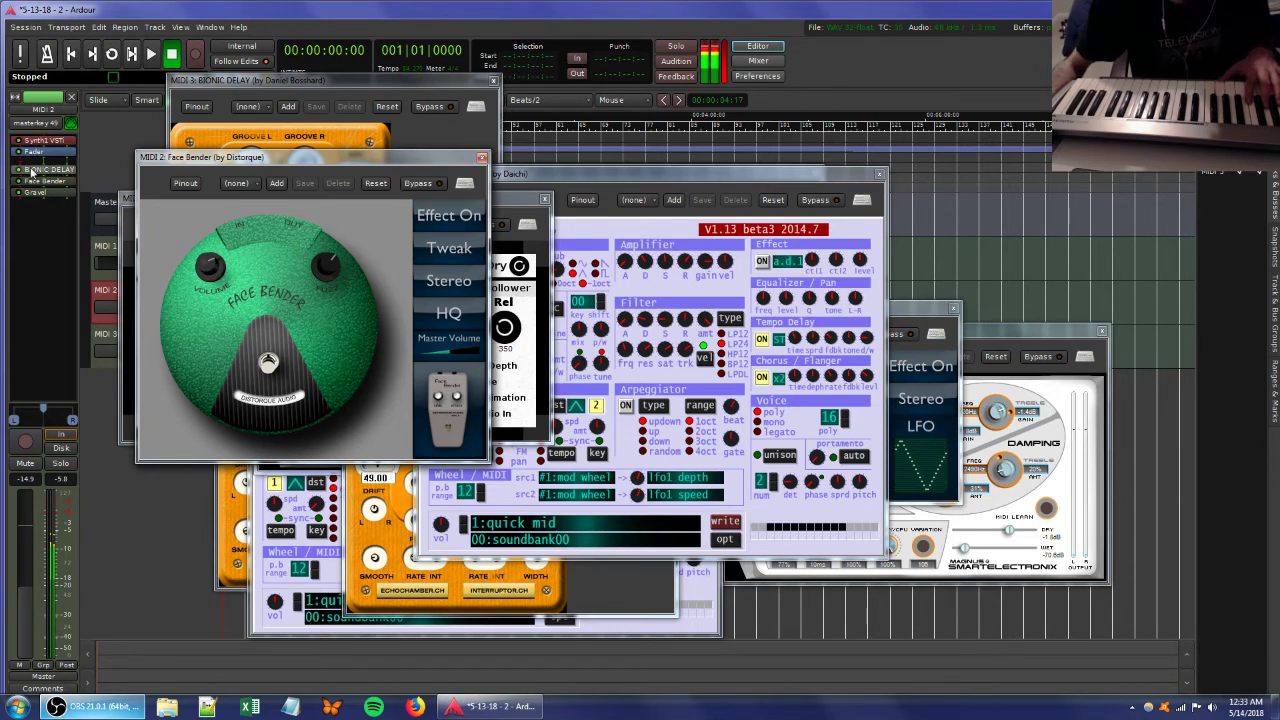
Move Bionic Delay below Gravel in MIDI 2's effect chain and adjust the Synth1 filter frequency.
{"action": "left_click_drag", "start_coordinate": [45, 169], "coordinate": [40, 207]}
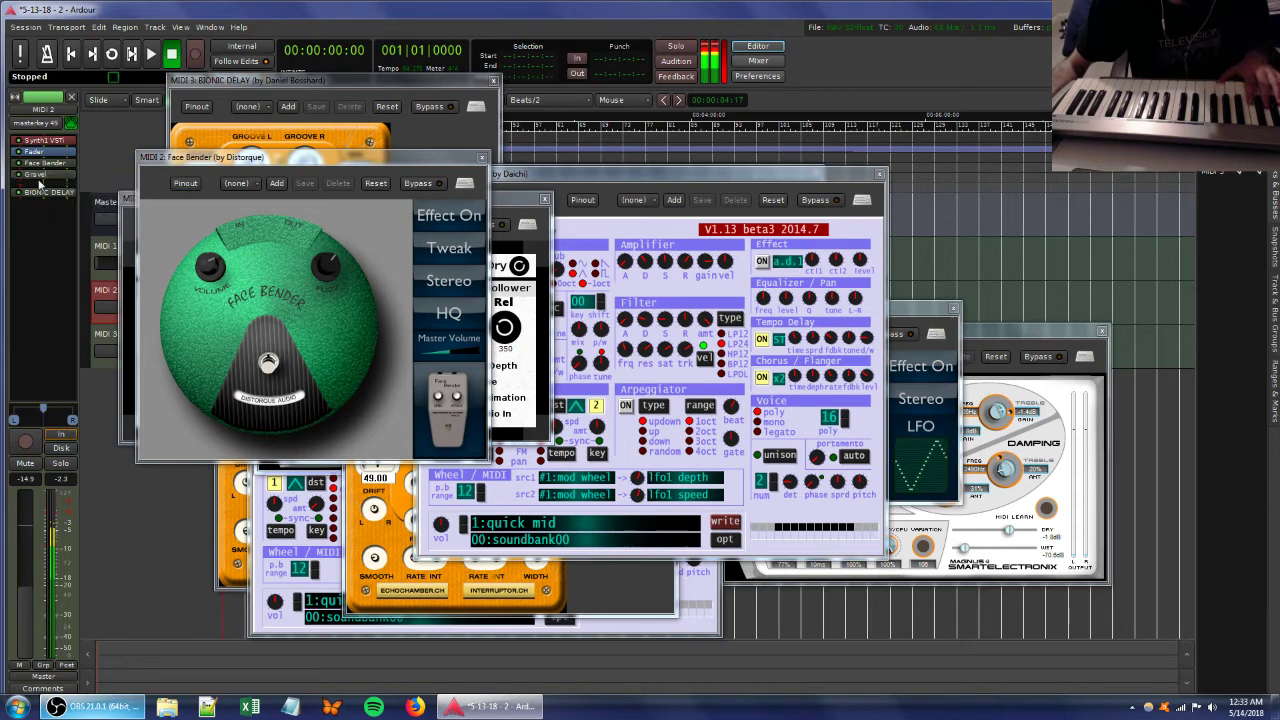
{"action": "left_click", "coordinate": [632, 356]}
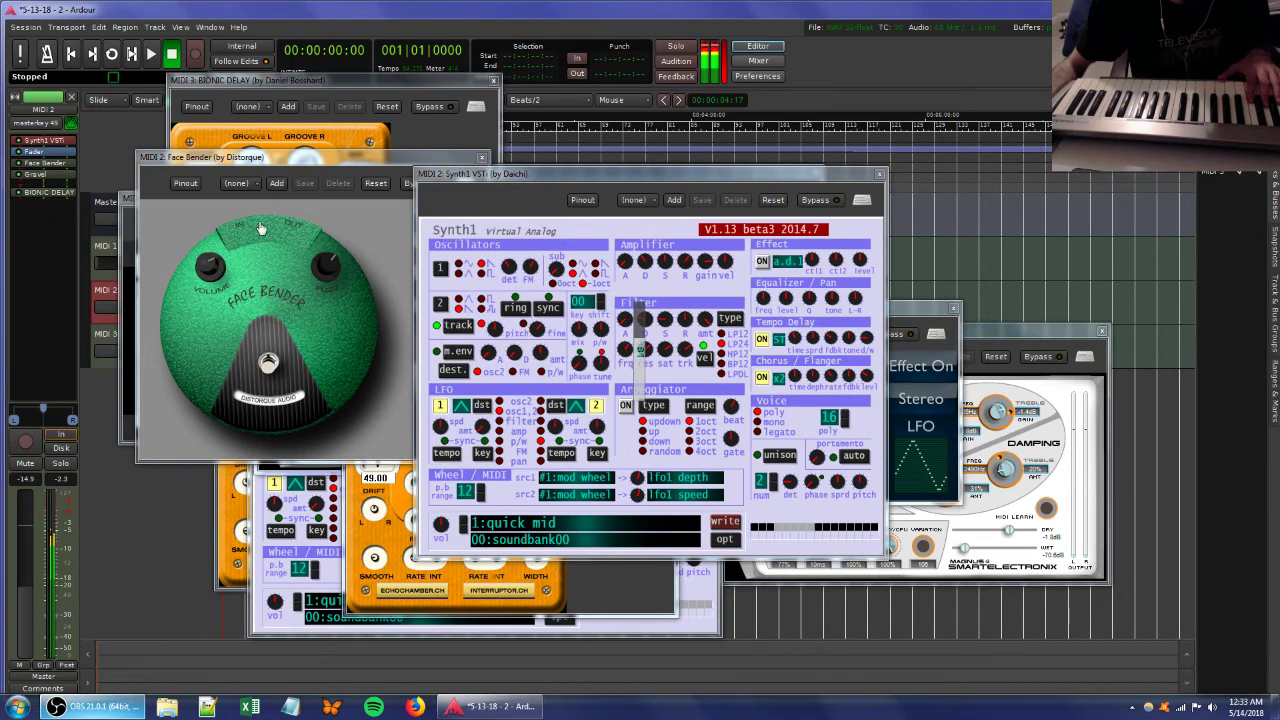
Select the MIDI 3 track and lower its fader to about -30.7 dB.
{"action": "left_click", "coordinate": [104, 334]}
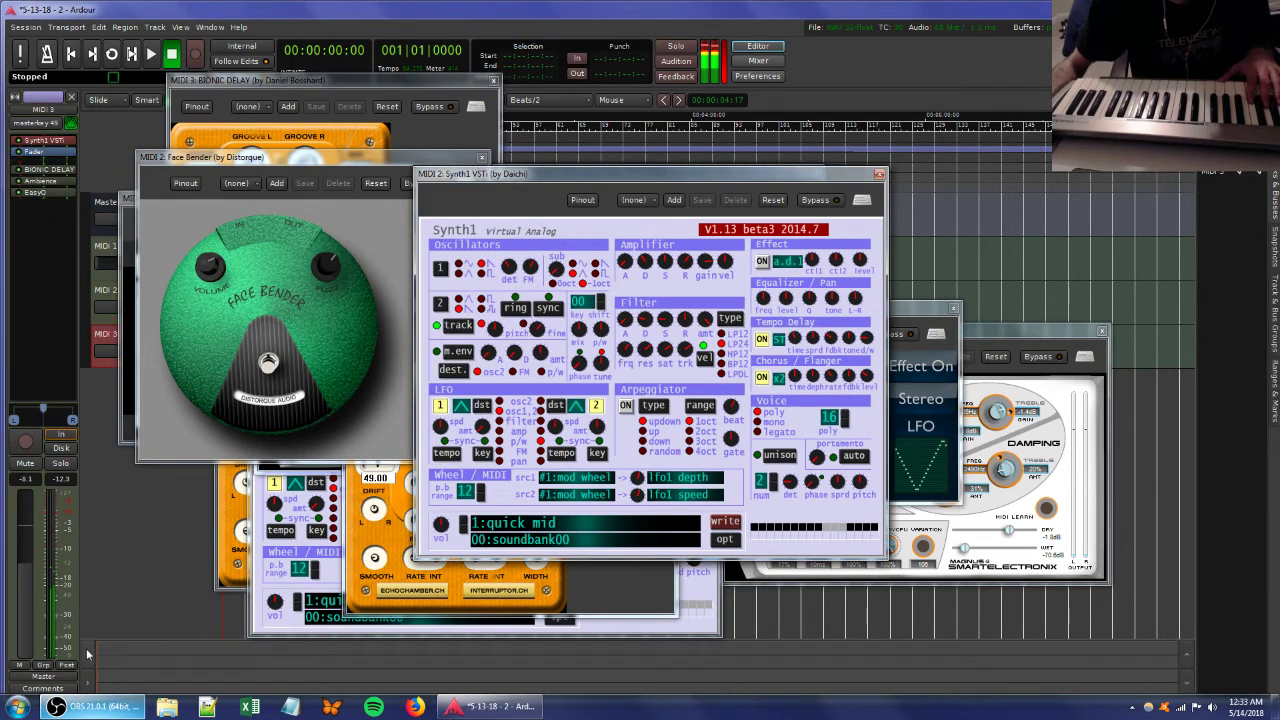
{"action": "left_click_drag", "start_coordinate": [24, 568], "coordinate": [26, 612]}
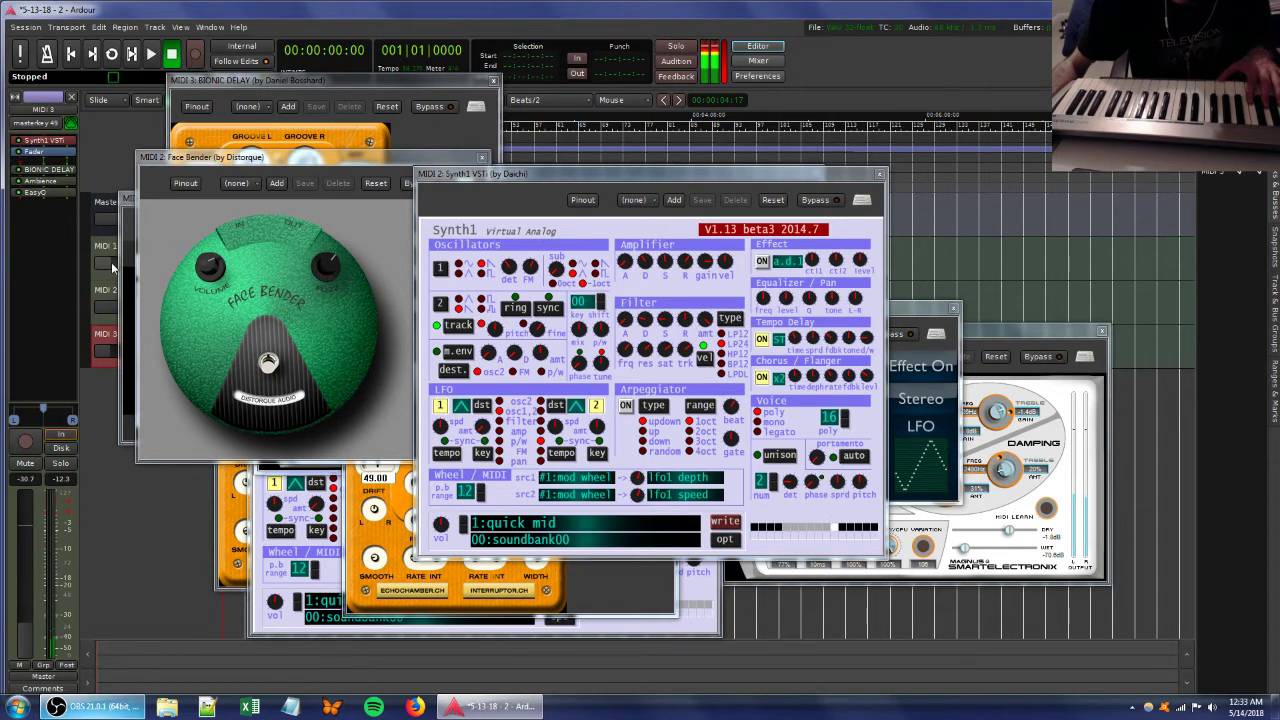
Close all open plugin windows of the MIDI 1, MIDI 2 and MIDI 3 tracks.
{"action": "left_click", "coordinate": [482, 157]}
{"action": "left_click", "coordinate": [493, 80]}
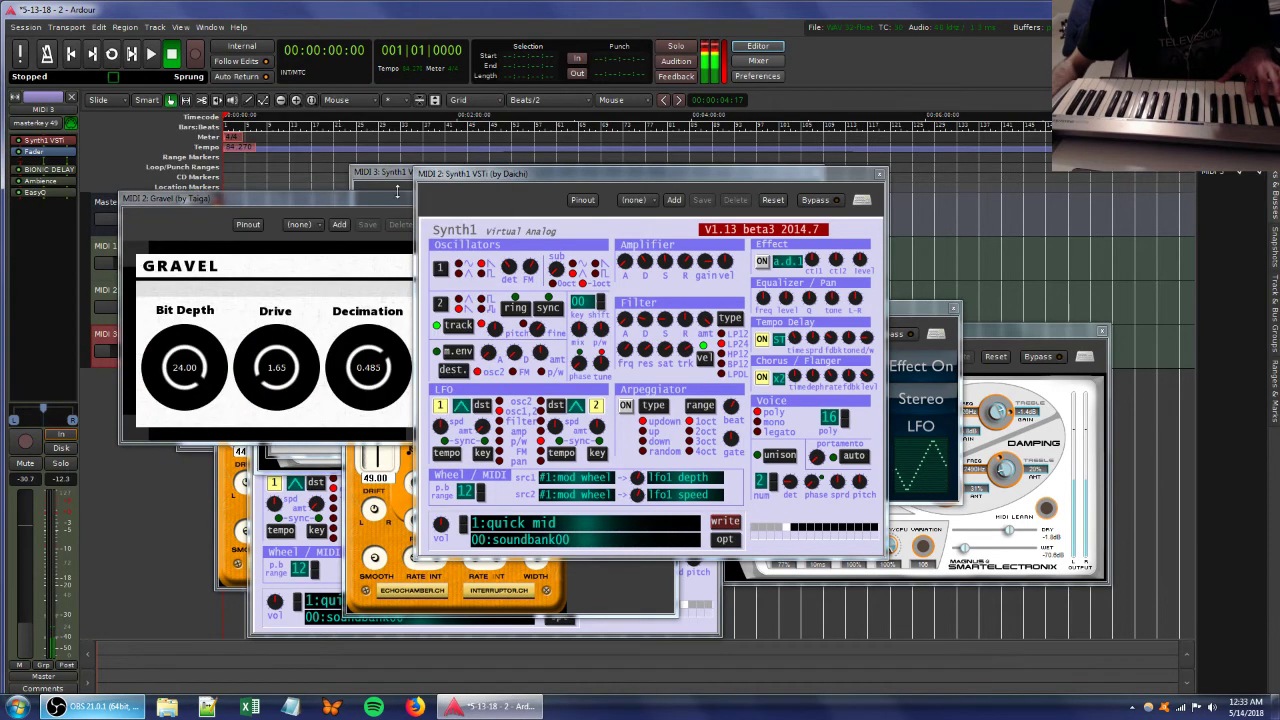
{"action": "left_click", "coordinate": [392, 199]}
{"action": "left_click", "coordinate": [553, 198]}
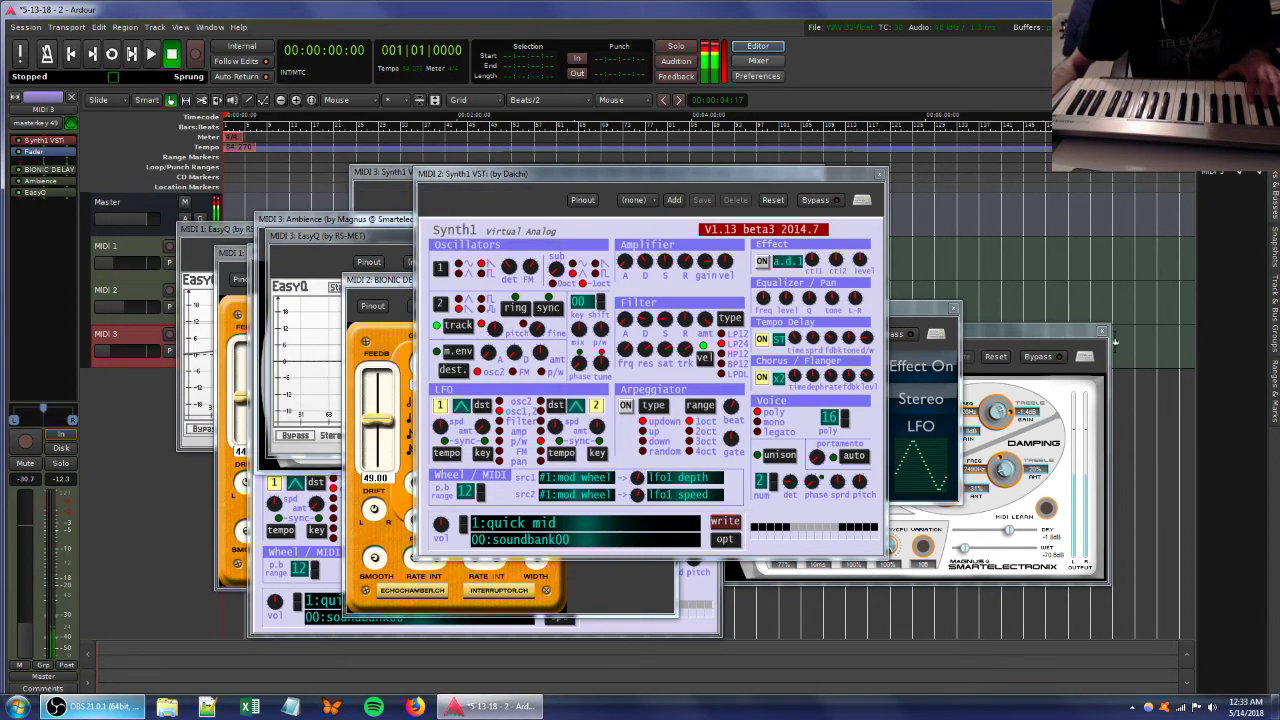
{"action": "left_click", "coordinate": [1101, 331]}
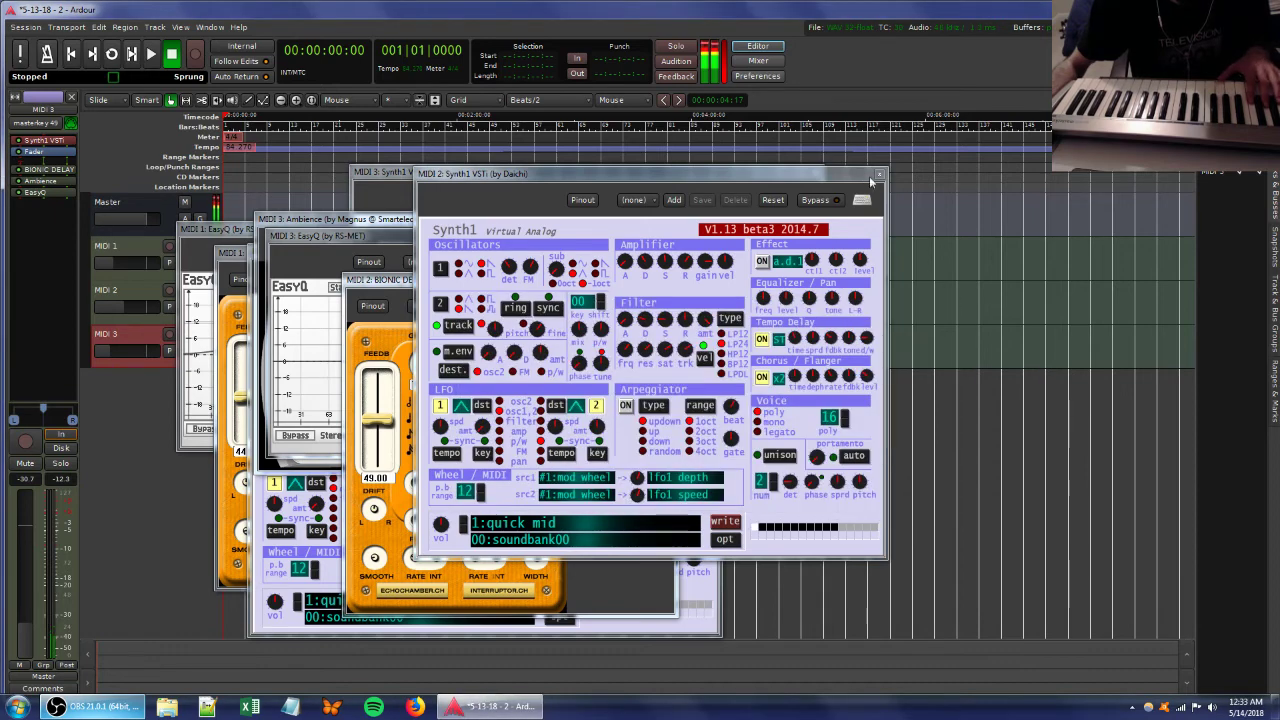
{"action": "left_click", "coordinate": [876, 176]}
{"action": "left_click", "coordinate": [823, 174]}
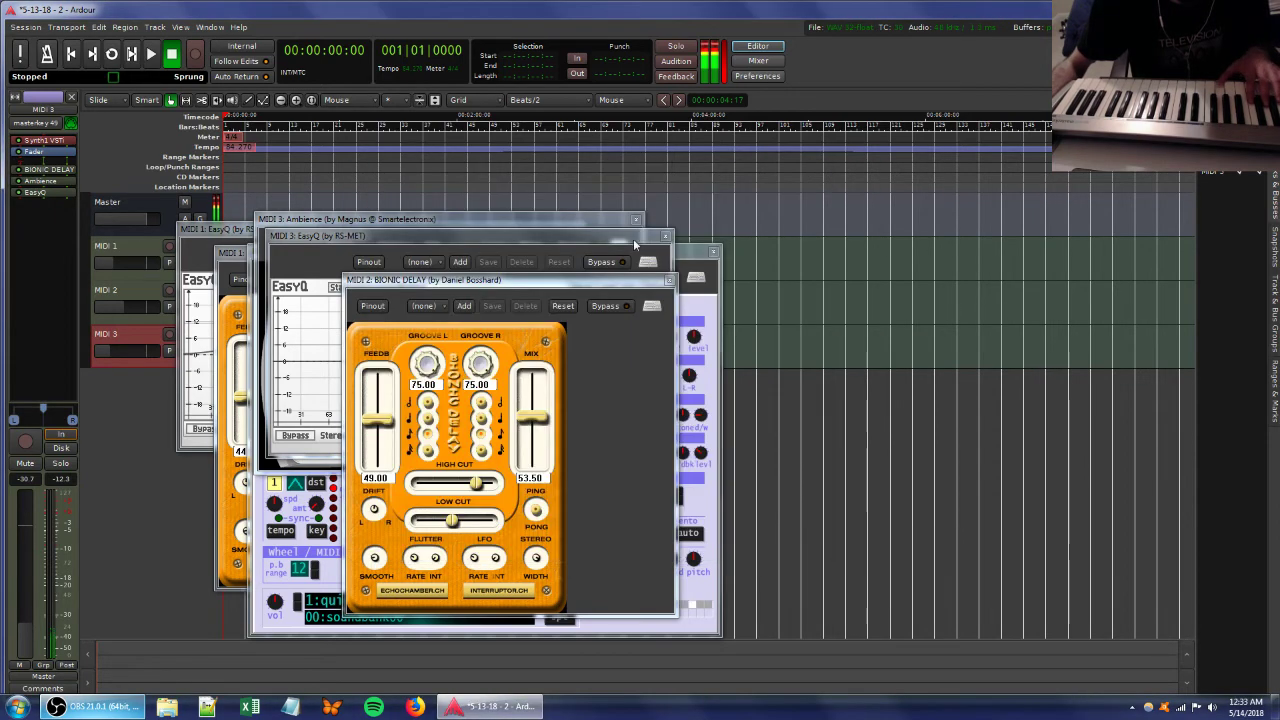
{"action": "left_click", "coordinate": [665, 236]}
{"action": "left_click", "coordinate": [669, 280]}
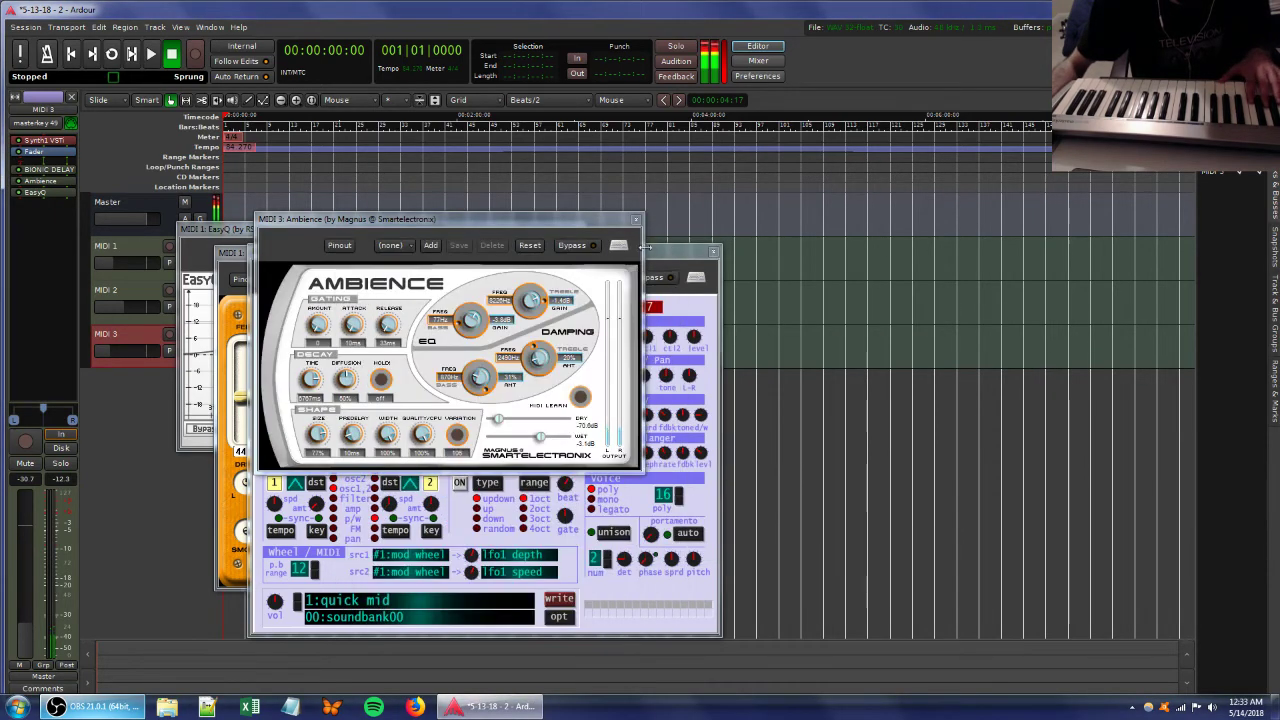
{"action": "left_click", "coordinate": [636, 219]}
{"action": "left_click", "coordinate": [713, 251]}
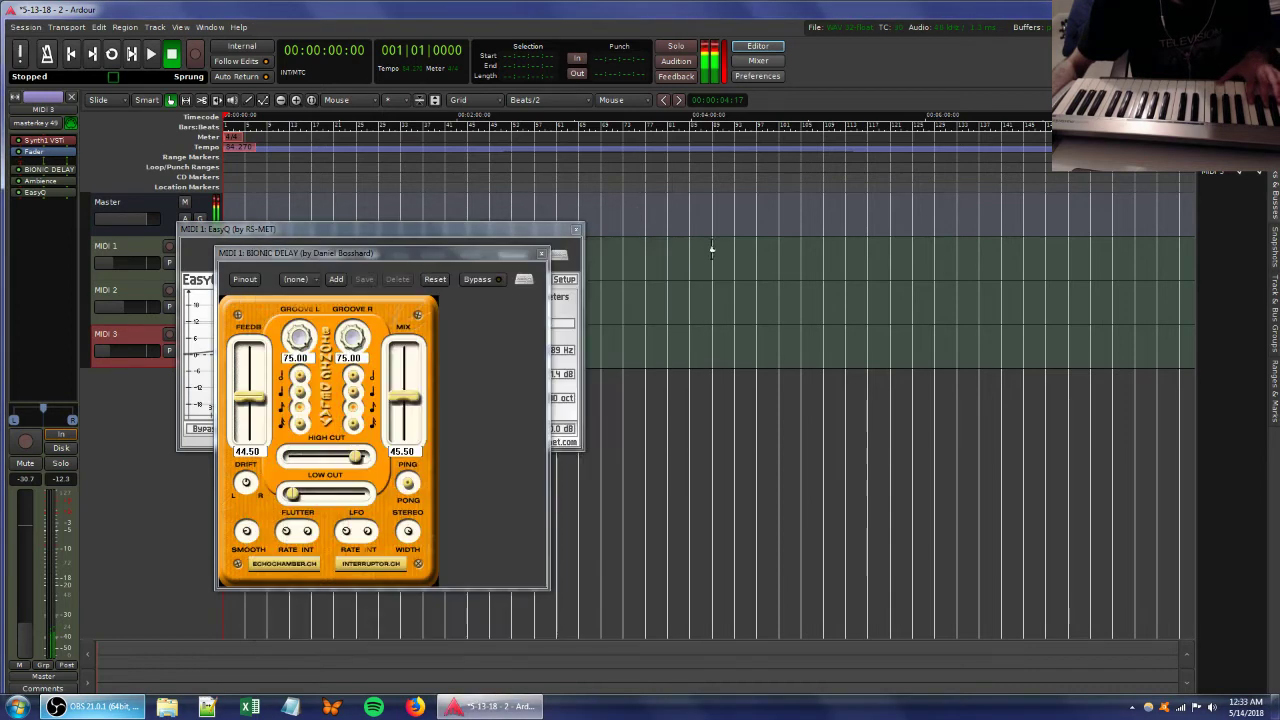
{"action": "left_click", "coordinate": [576, 230]}
{"action": "left_click", "coordinate": [541, 253]}
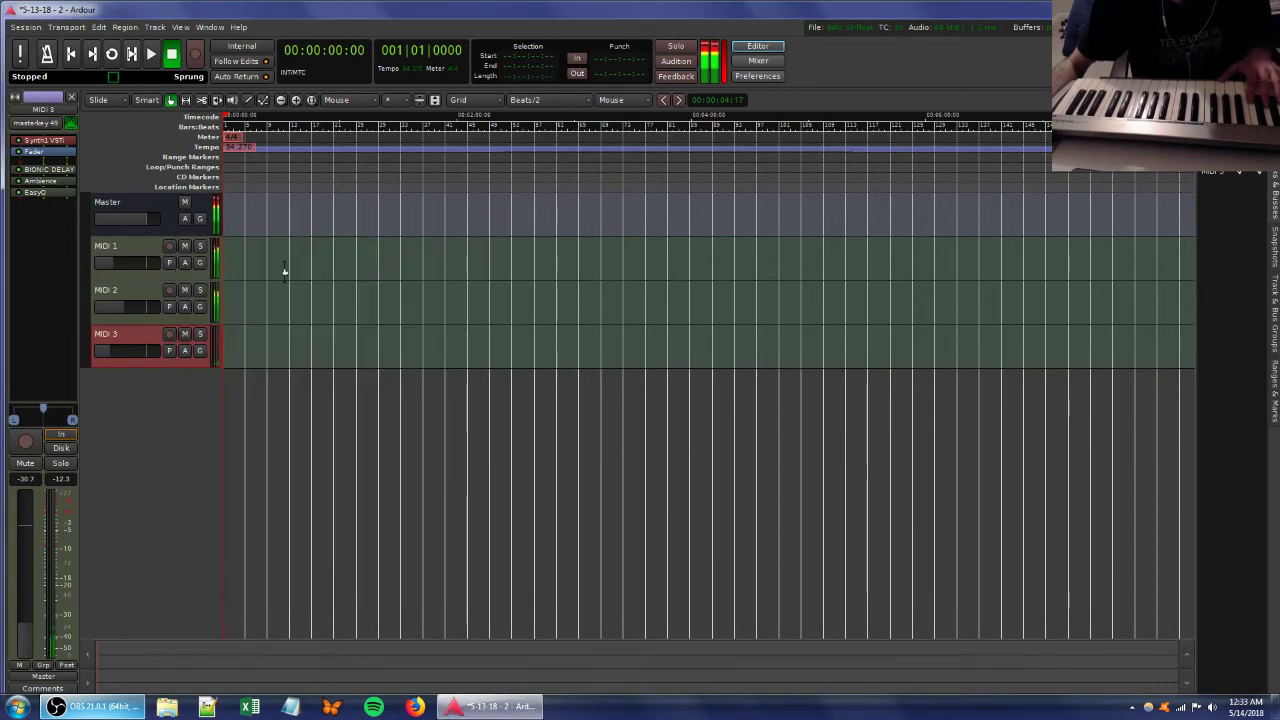
Select the MIDI 1 track, open its Synth1 instrument and toggle the Azurite effect in its chain.
{"action": "left_click", "coordinate": [120, 257]}
{"action": "double_click", "coordinate": [45, 140]}
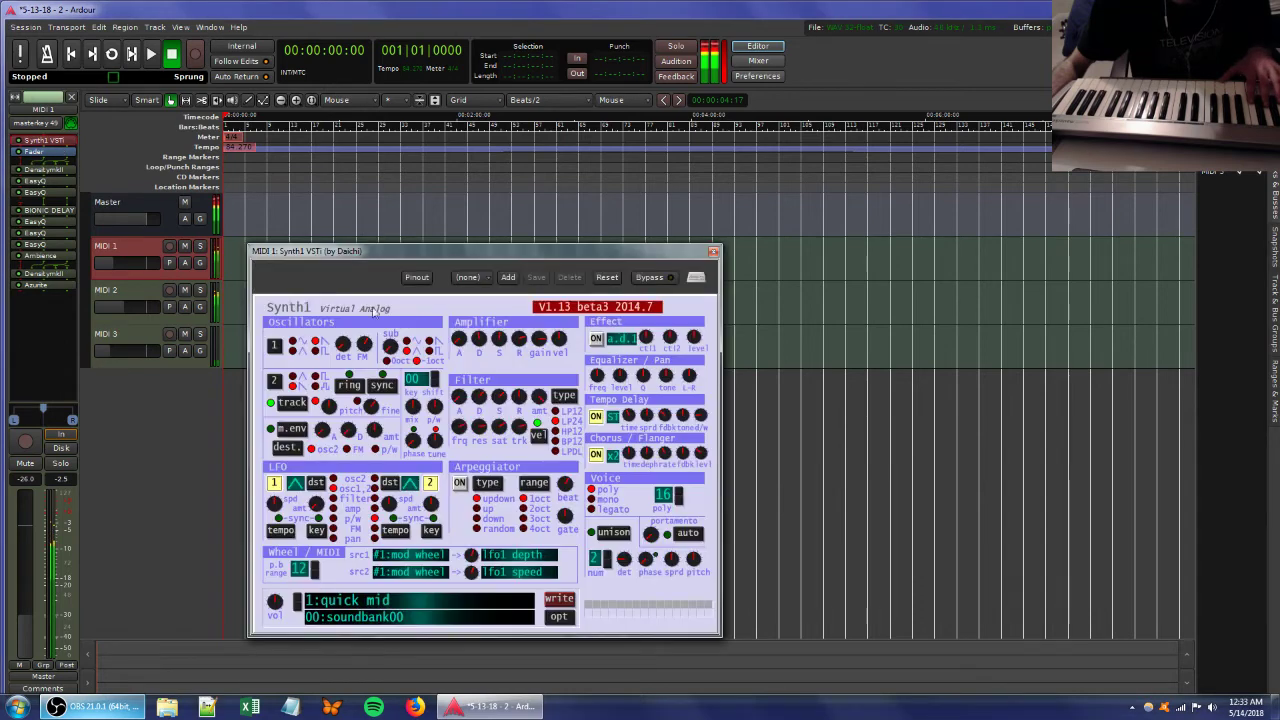
{"action": "left_click", "coordinate": [18, 285]}
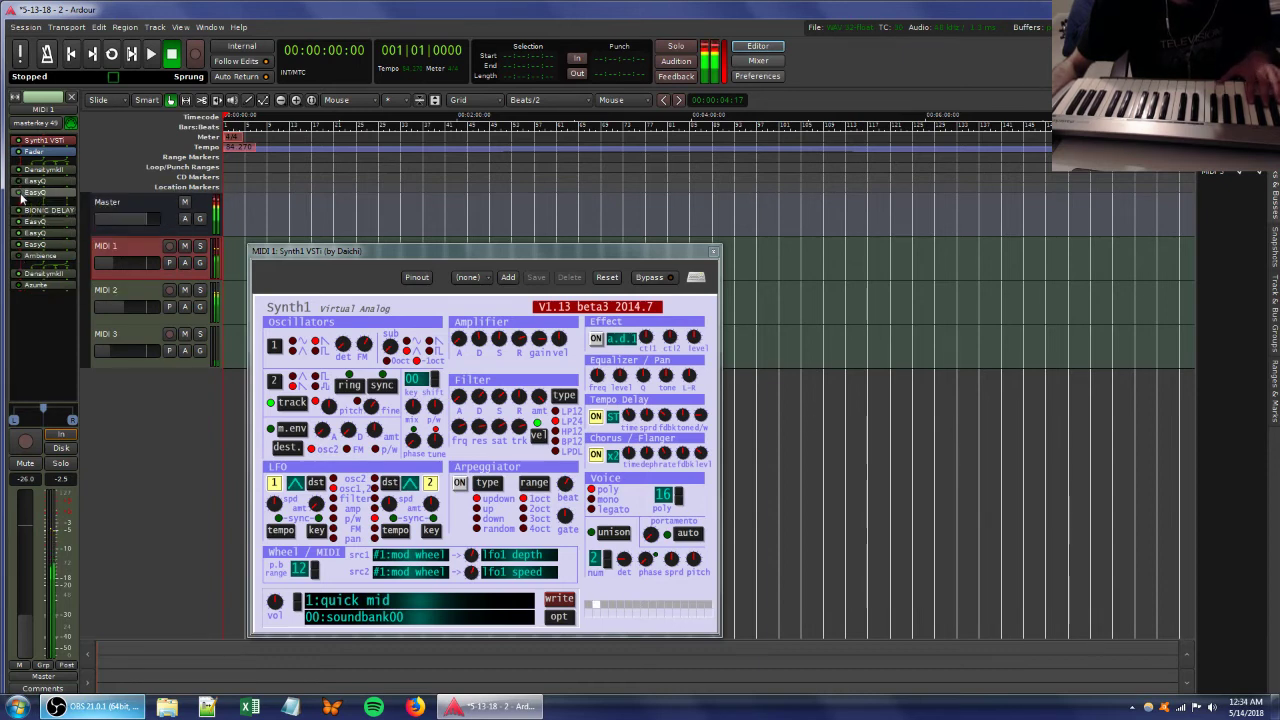
In MIDI 1's EasyQ just above Ambience, lower the high boost to about 7 dB near 6700 Hz and reshape the neighbouring dip.
{"action": "double_click", "coordinate": [43, 245]}
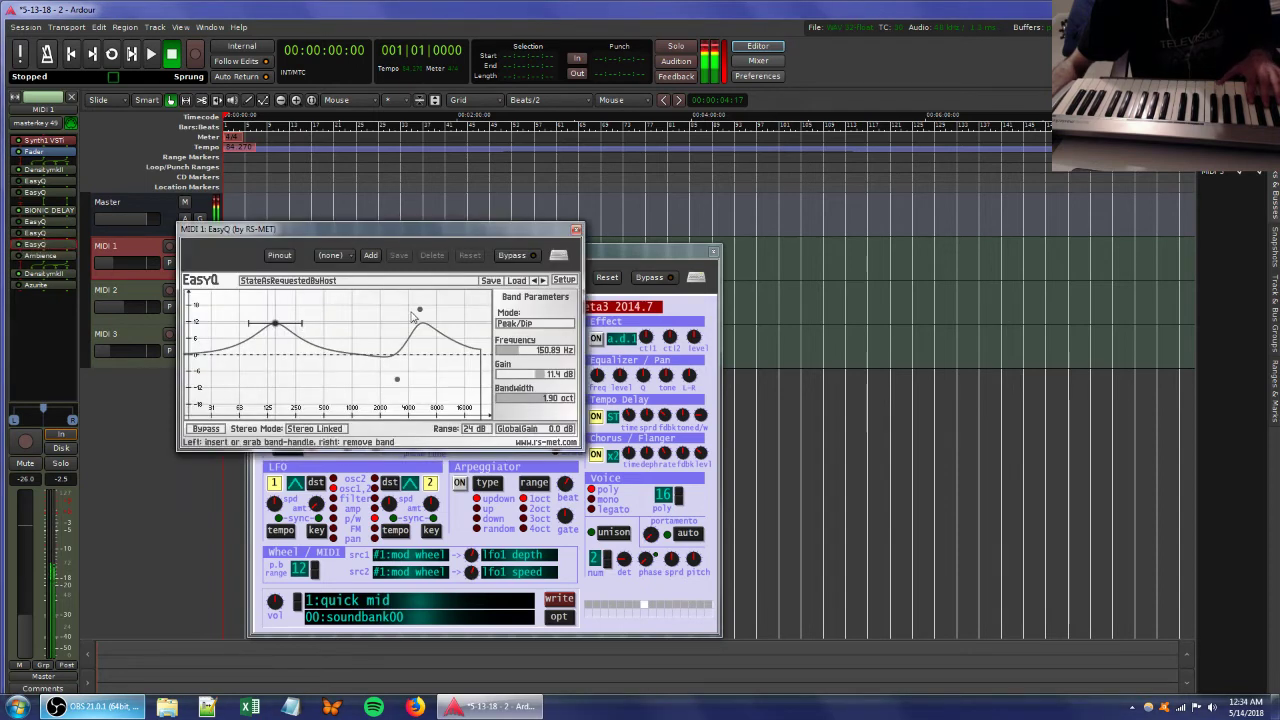
{"action": "mouse_move", "coordinate": [421, 316]}
{"action": "left_click_drag", "start_coordinate": [421, 316], "coordinate": [430, 335]}
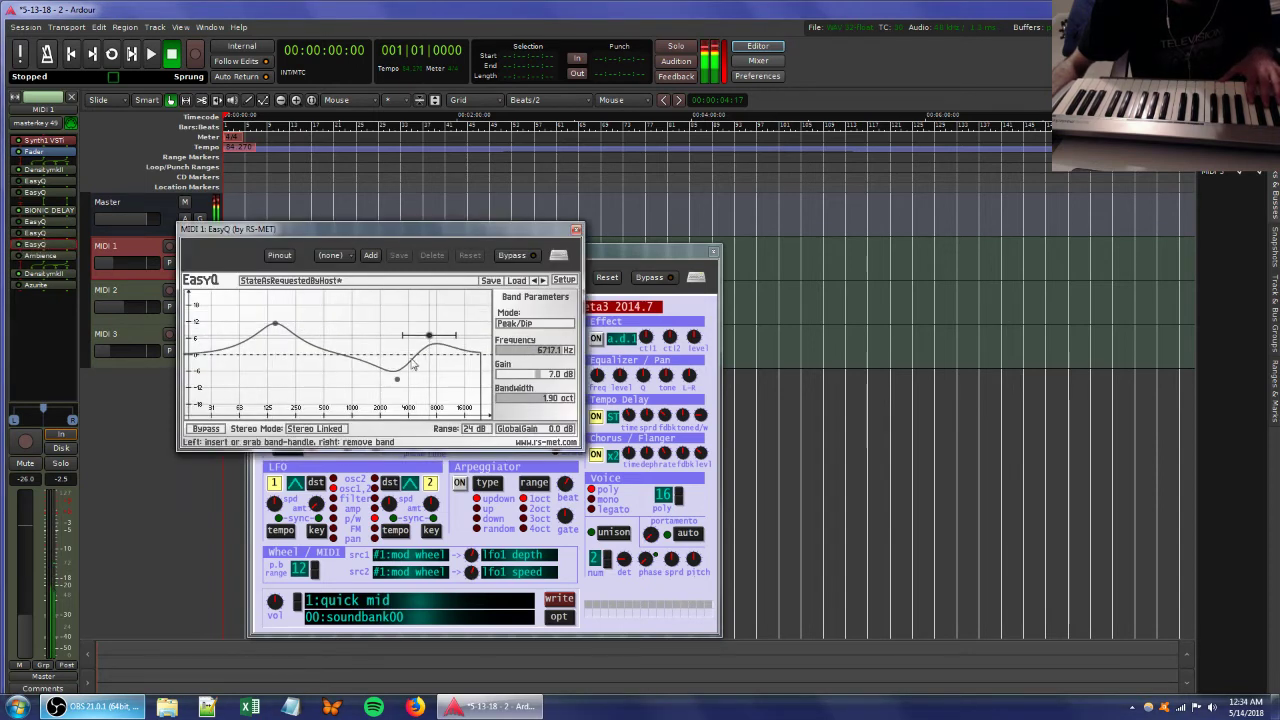
{"action": "left_click_drag", "start_coordinate": [398, 381], "coordinate": [389, 373]}
Add an EasyQ cut of about -10.7 dB near 206 Hz and raise the MIDI 1 fader to -22.8 dB.
{"action": "left_click", "coordinate": [274, 324]}
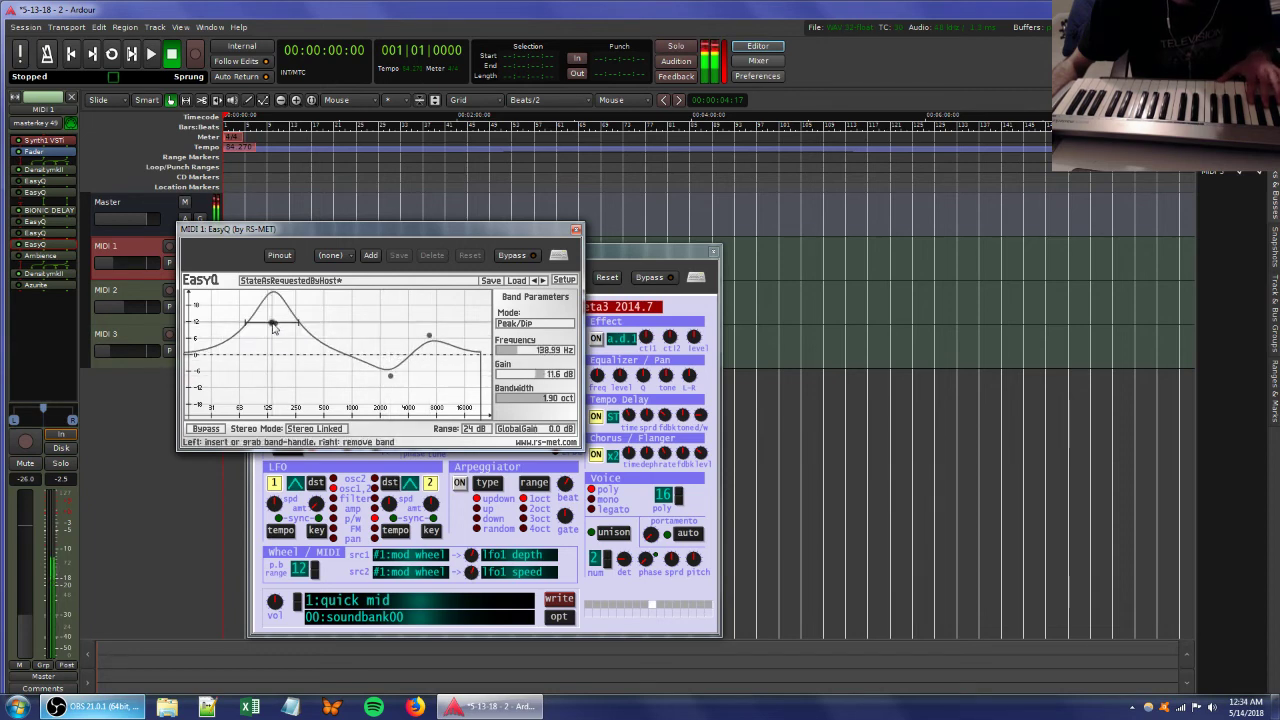
{"action": "left_click_drag", "start_coordinate": [275, 328], "coordinate": [290, 385]}
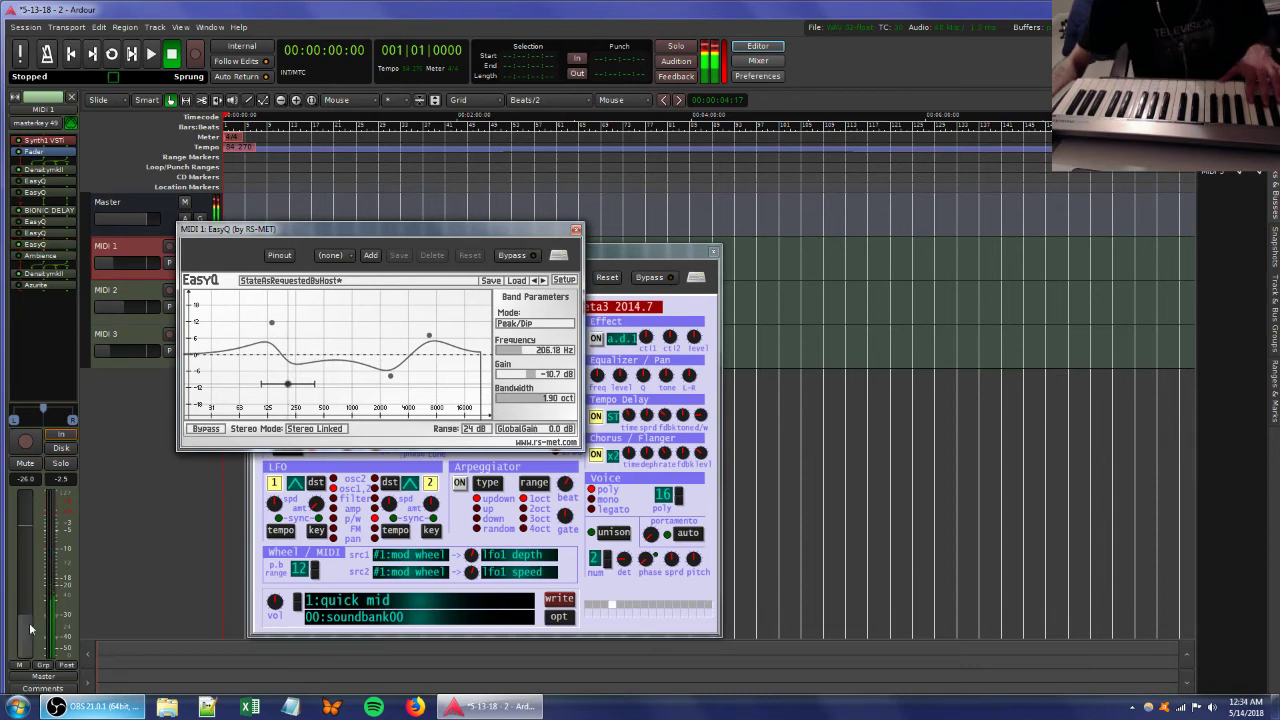
{"action": "mouse_move", "coordinate": [26, 621]}
{"action": "left_mouse_down"}
{"action": "mouse_move", "coordinate": [25, 603]}
{"action": "mouse_move", "coordinate": [26, 614]}
{"action": "left_mouse_up"}
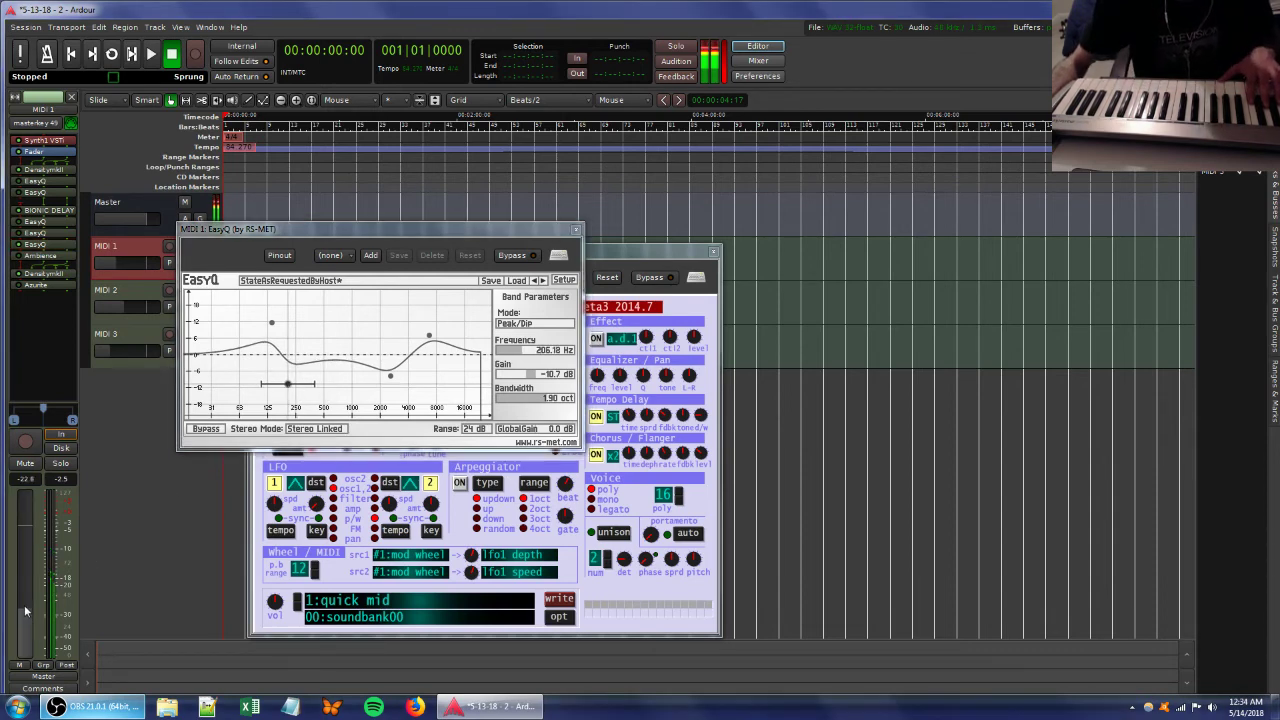
In MIDI 1's Synth1, adjust the amplifier gain and release and the filter resonance.
{"action": "left_click", "coordinate": [534, 341]}
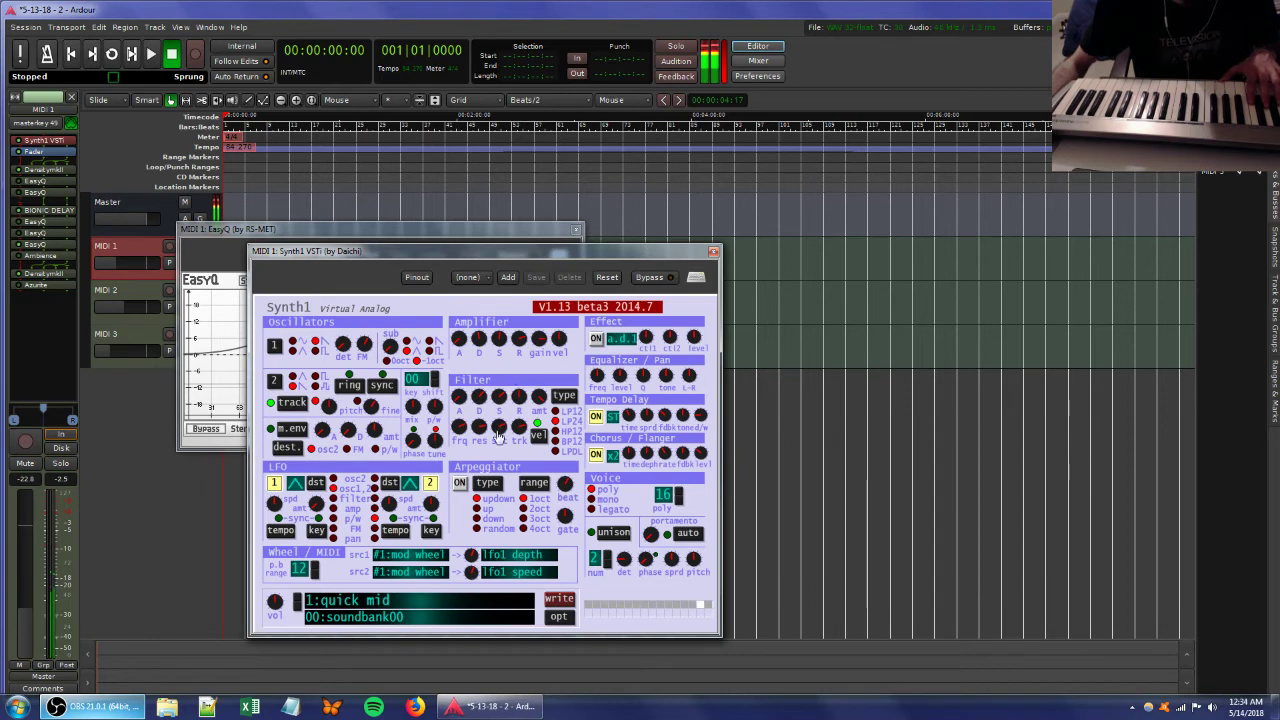
{"action": "left_click_drag", "start_coordinate": [533, 341], "coordinate": [530, 399]}
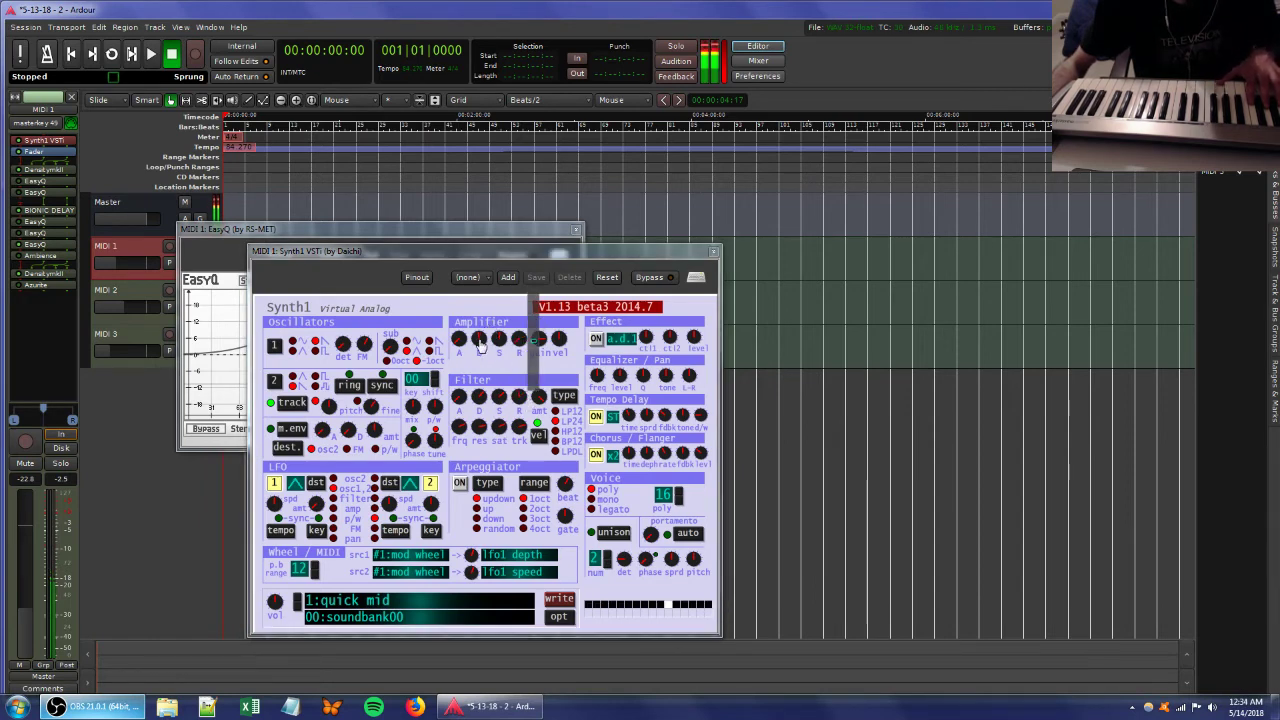
{"action": "left_click_drag", "start_coordinate": [518, 339], "coordinate": [519, 371]}
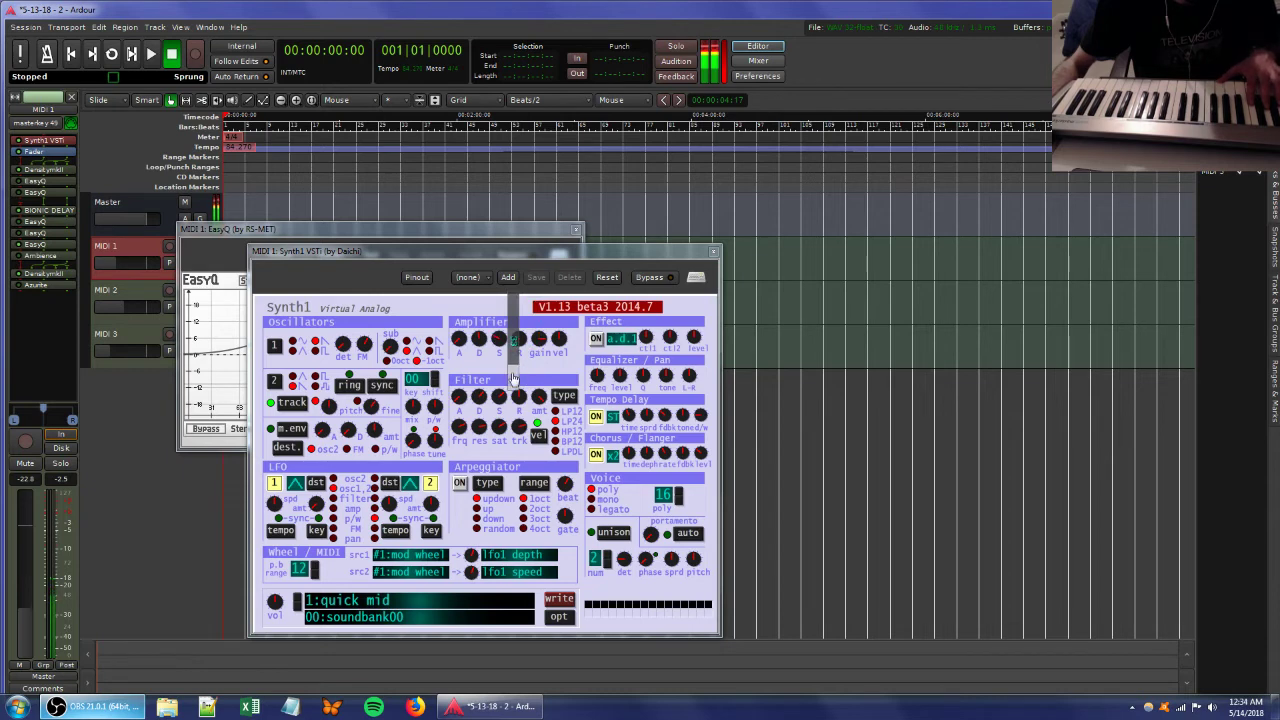
{"action": "left_click_drag", "start_coordinate": [474, 422], "coordinate": [486, 473]}
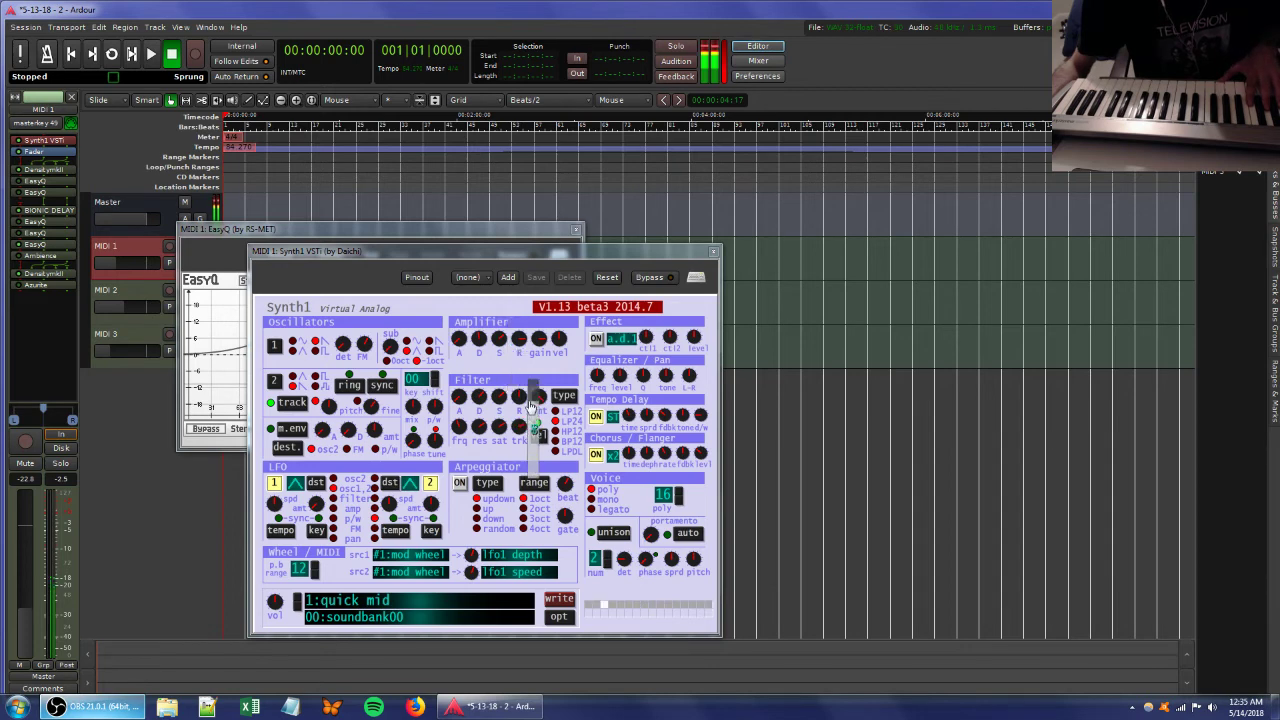
Open MIDI 1's Azurite chorus, and adjust Synth1's oscillator 1 FM, filter resonance and sub-oscillator level.
{"action": "double_click", "coordinate": [40, 287]}
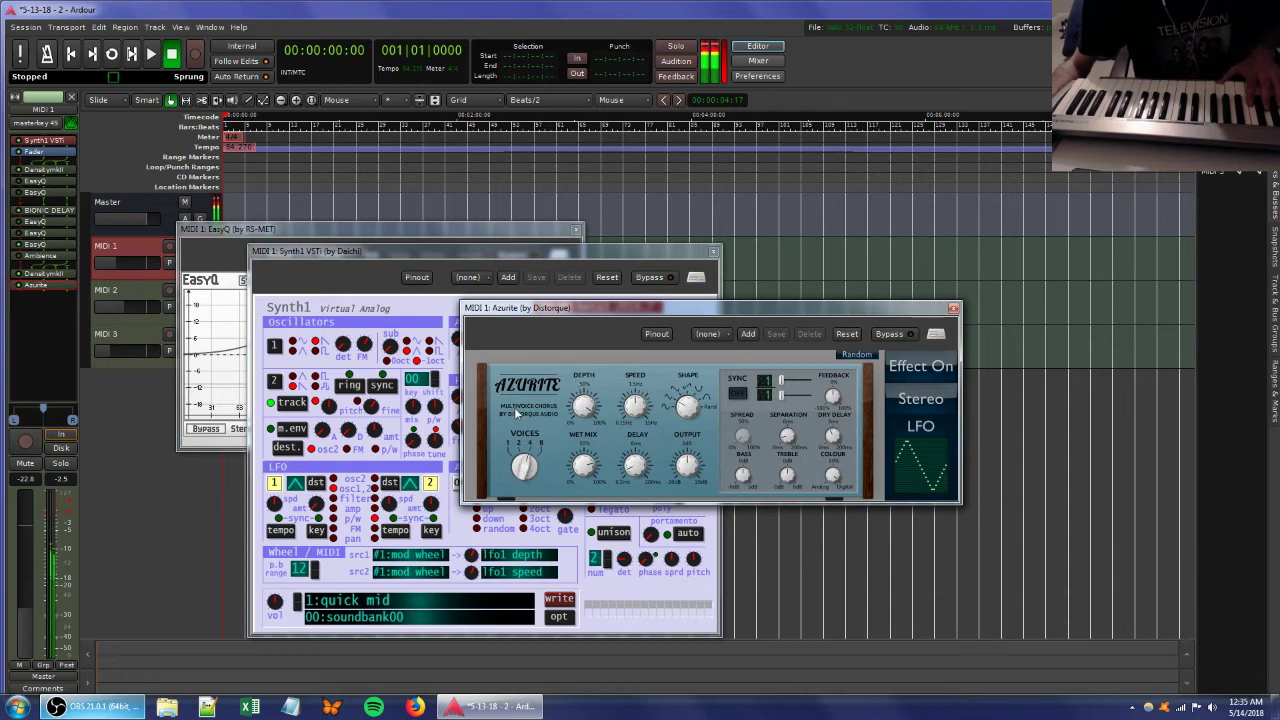
{"action": "left_click", "coordinate": [512, 256]}
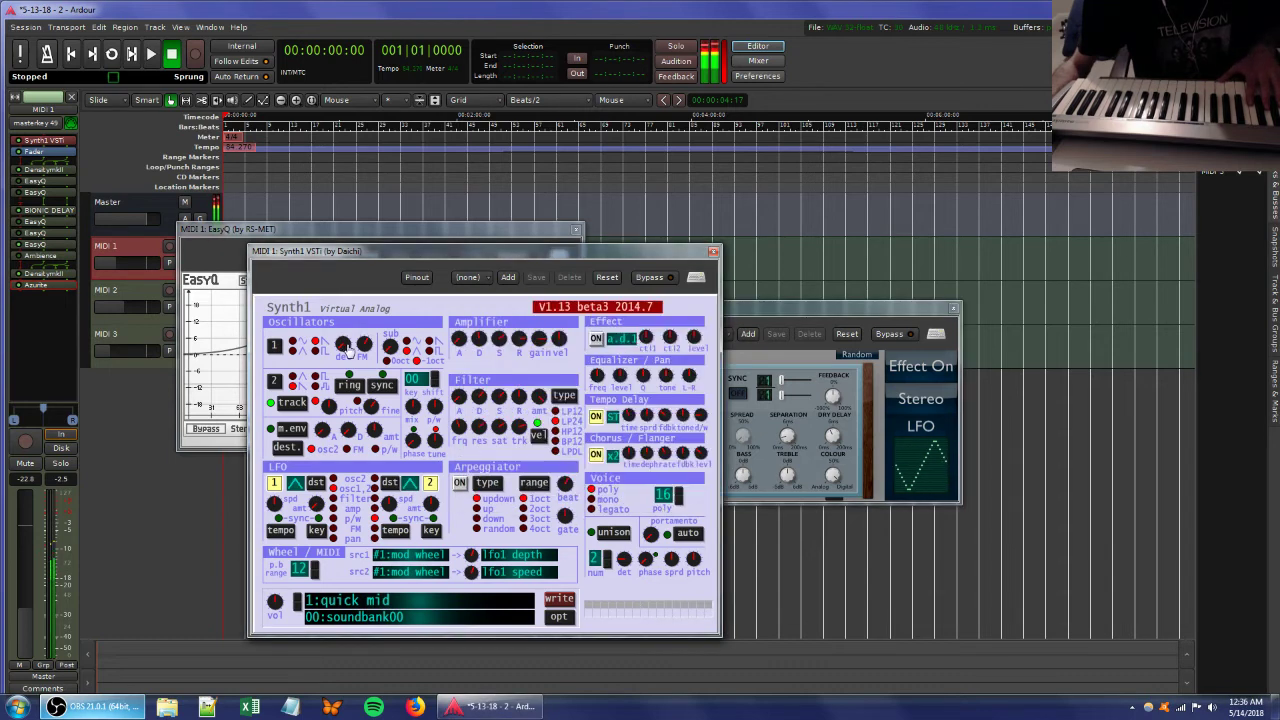
{"action": "left_click_drag", "start_coordinate": [348, 349], "coordinate": [350, 368]}
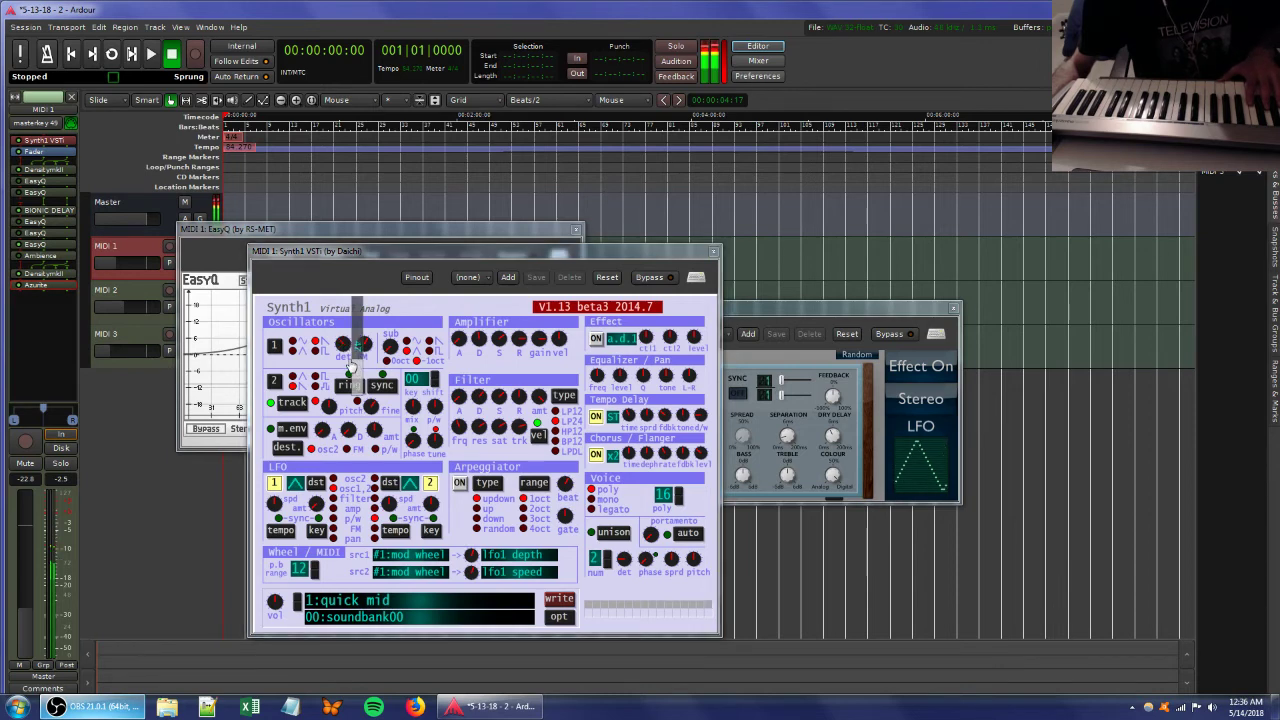
{"action": "left_click_drag", "start_coordinate": [497, 398], "coordinate": [475, 428]}
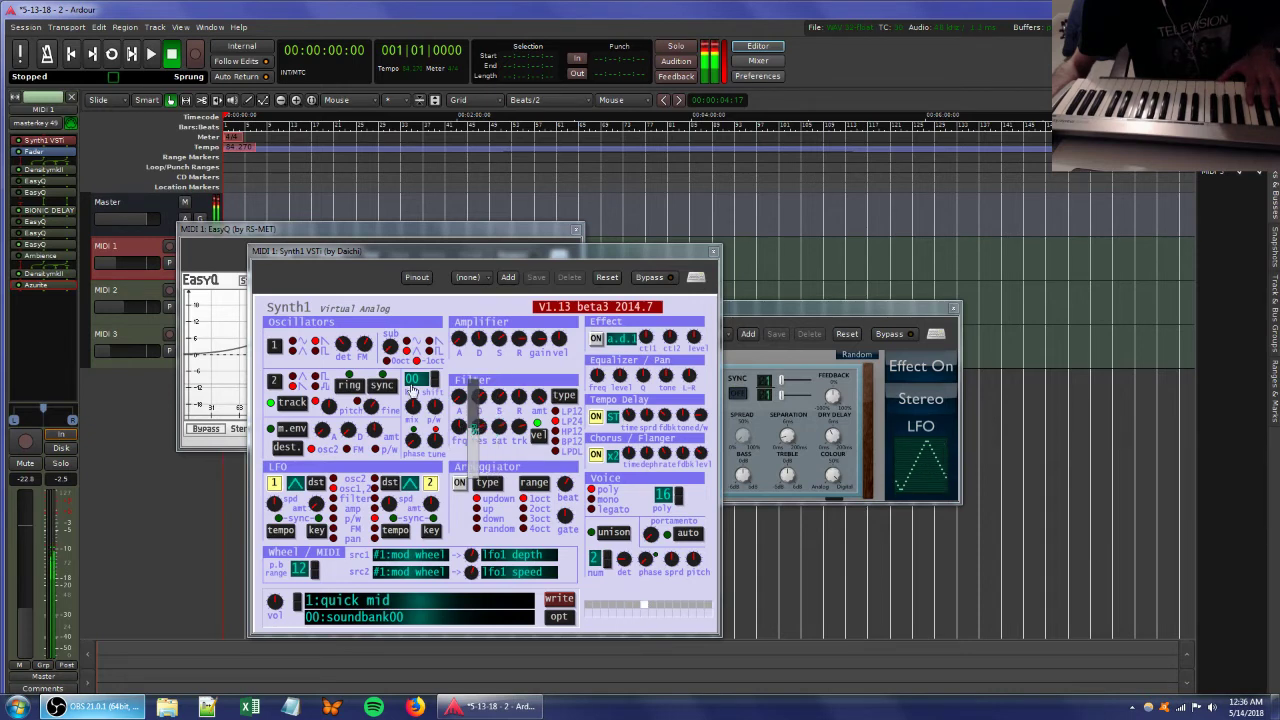
{"action": "left_click_drag", "start_coordinate": [379, 346], "coordinate": [380, 320]}
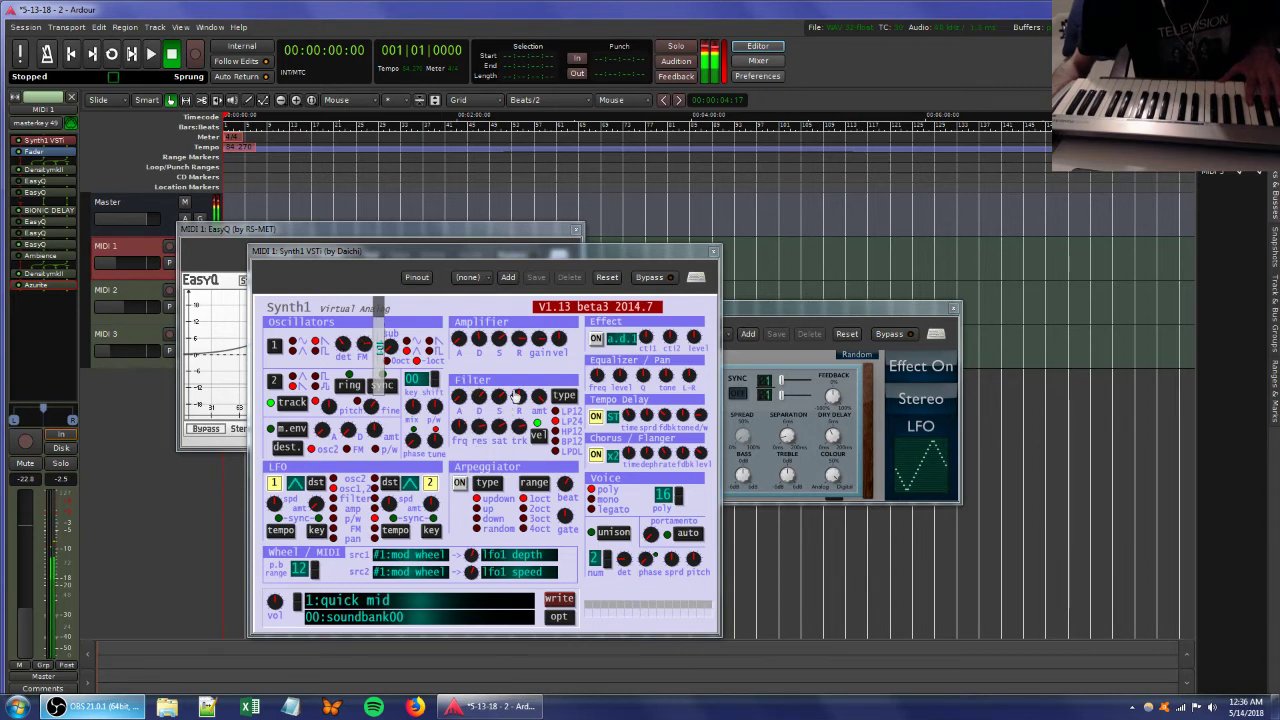
Raise the wet level of MIDI 1's Ambience reverb to about -6 dB and try the reverb at the end of the effect chain.
{"action": "double_click", "coordinate": [31, 258]}
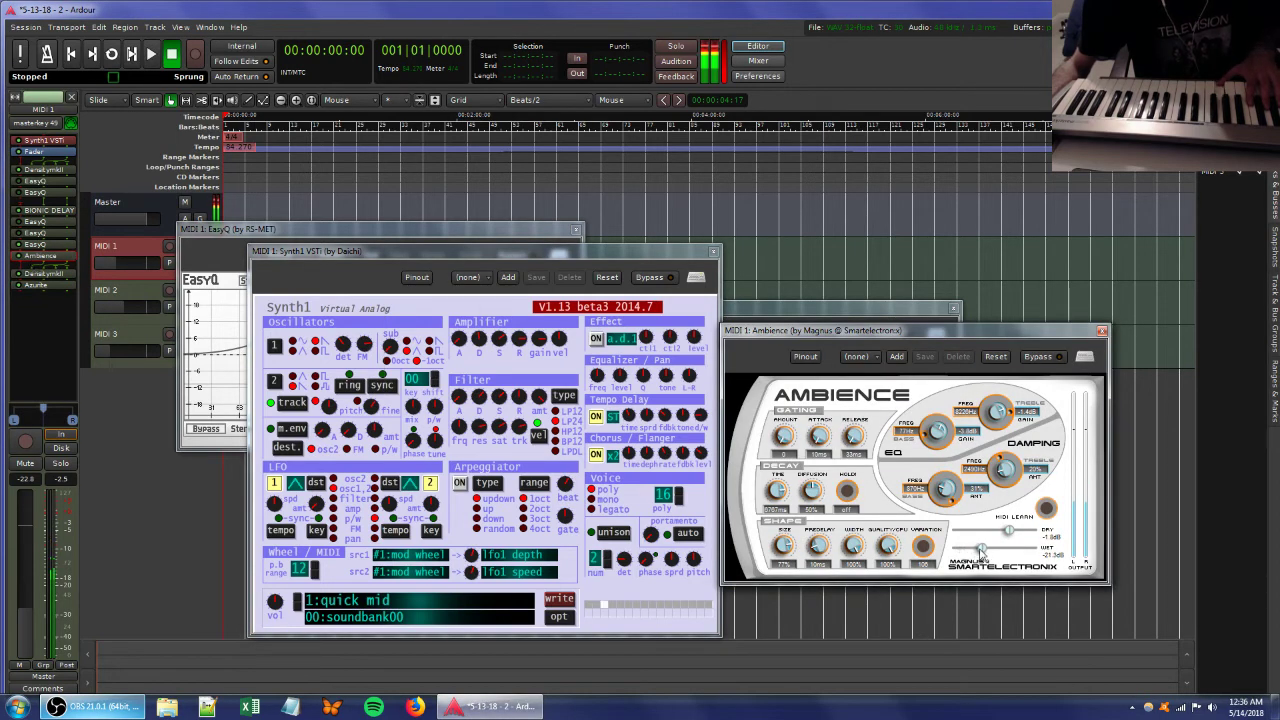
{"action": "left_click_drag", "start_coordinate": [989, 550], "coordinate": [1002, 551]}
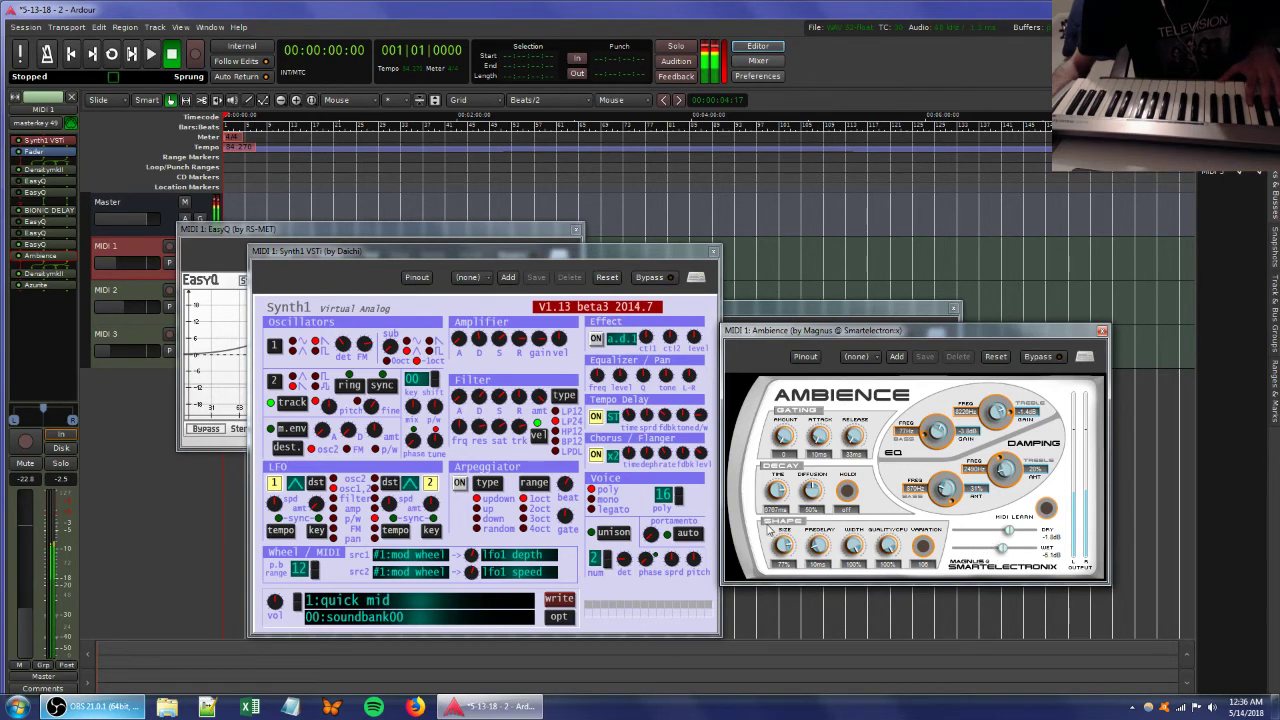
{"action": "left_click_drag", "start_coordinate": [40, 256], "coordinate": [47, 312]}
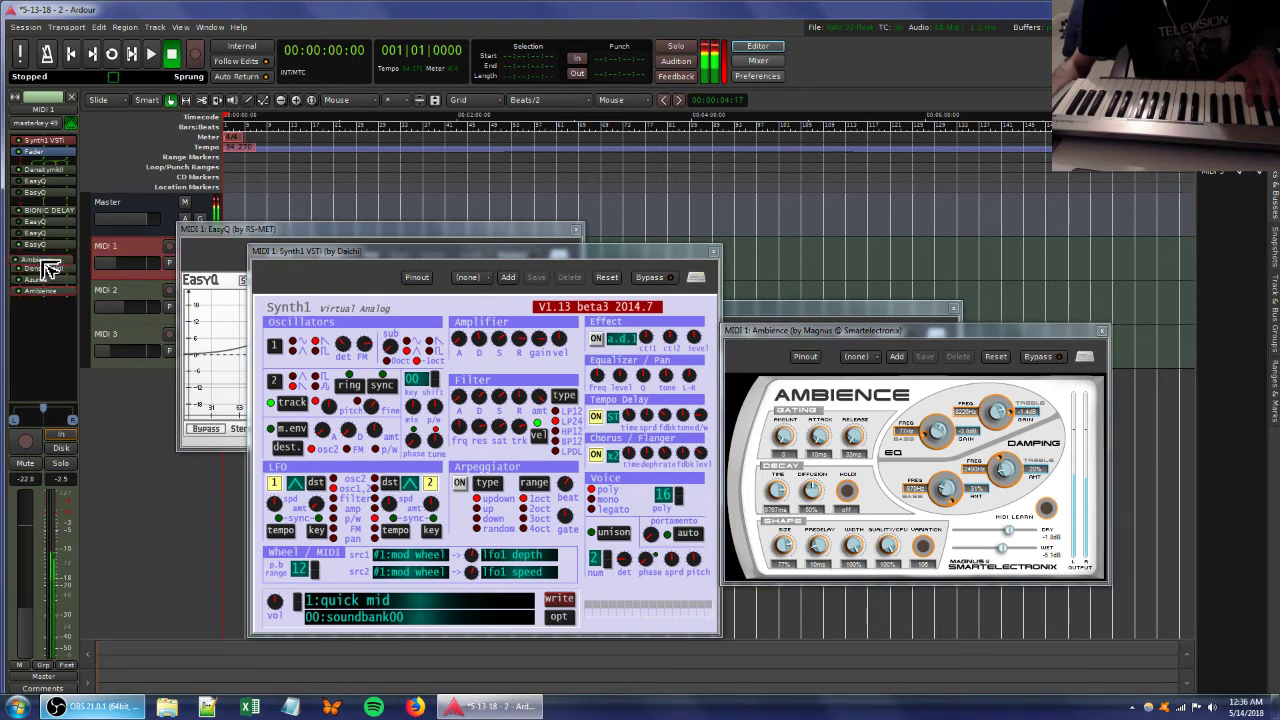
{"action": "left_click_drag", "start_coordinate": [41, 261], "coordinate": [40, 258]}
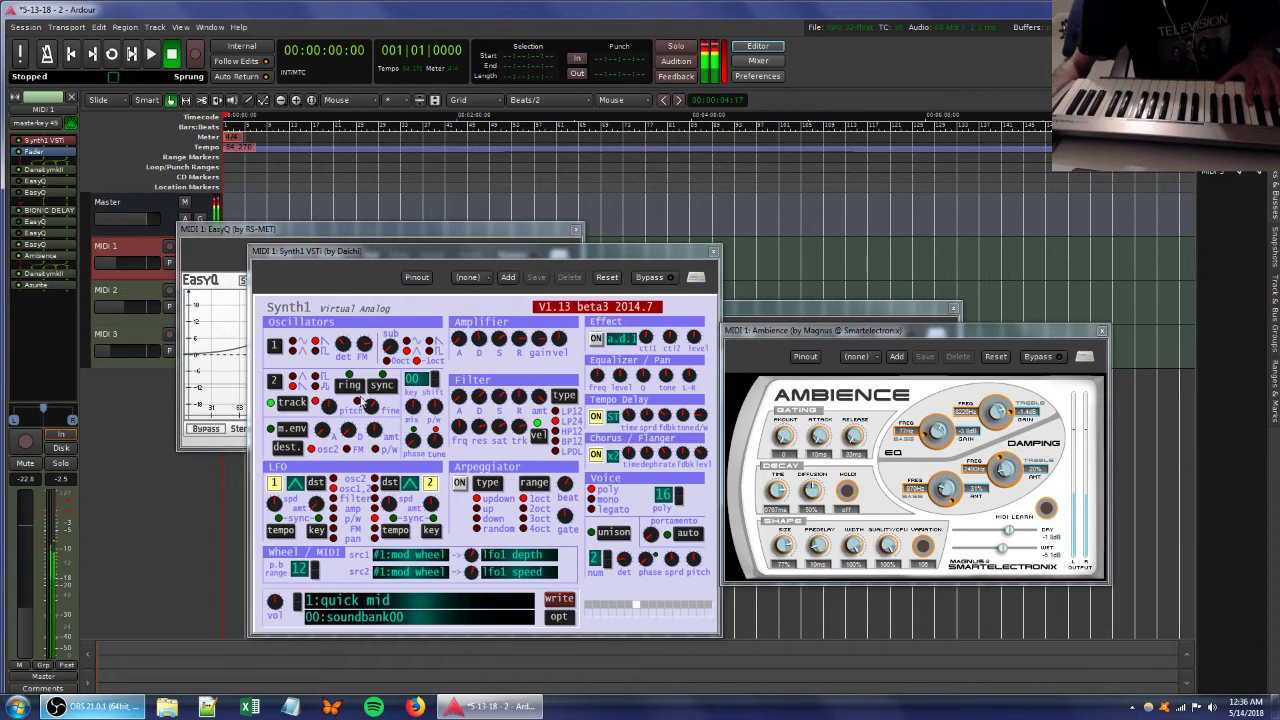
In MIDI 1's Synth1, adjust the filter saturation and release, and try other oscillator 1 FM and waveform settings.
{"action": "left_click_drag", "start_coordinate": [494, 428], "coordinate": [499, 402]}
{"action": "mouse_move", "coordinate": [517, 398]}
{"action": "left_mouse_down"}
{"action": "mouse_move", "coordinate": [517, 462]}
{"action": "mouse_move", "coordinate": [514, 376]}
{"action": "left_mouse_up"}
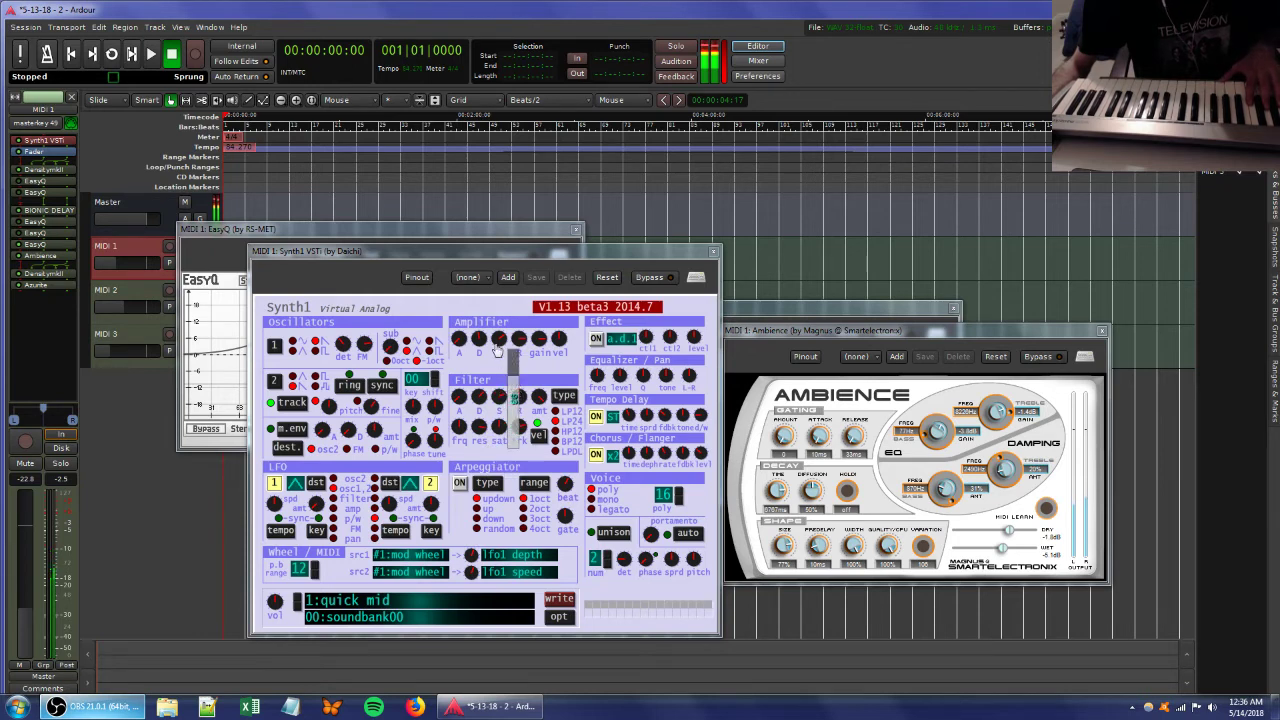
{"action": "left_click_drag", "start_coordinate": [361, 345], "coordinate": [360, 347]}
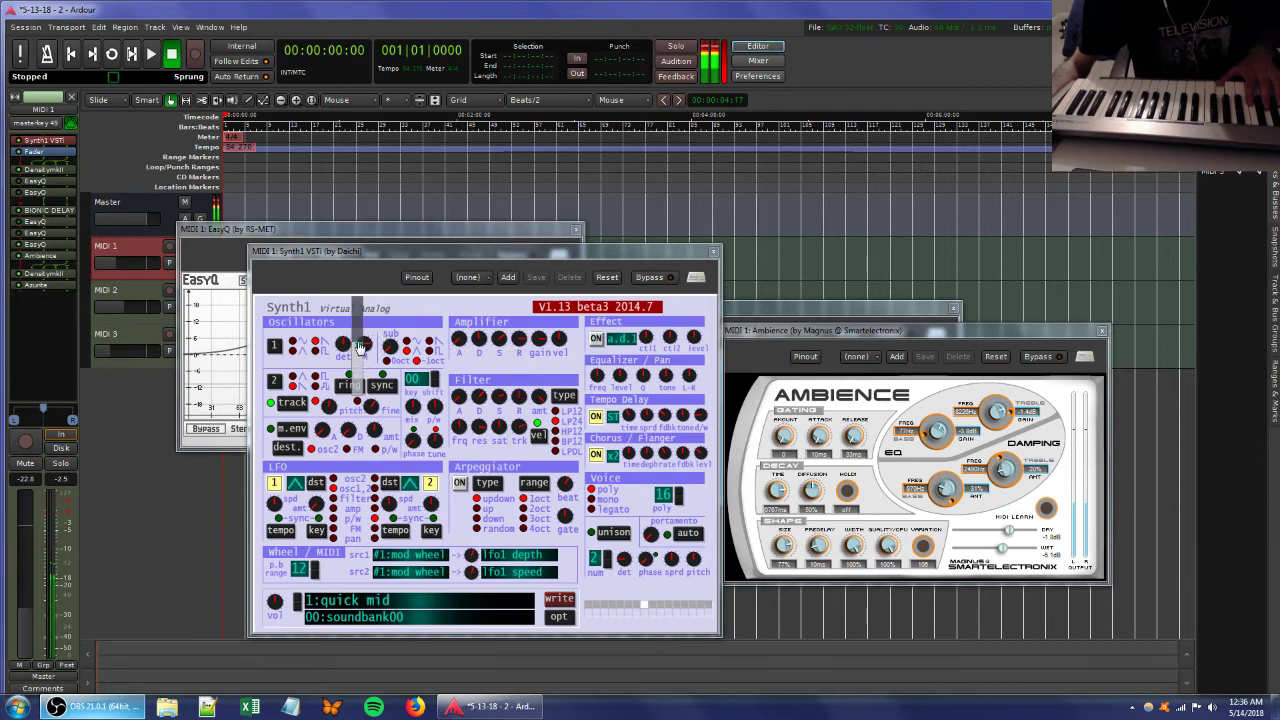
{"action": "left_click", "coordinate": [294, 343]}
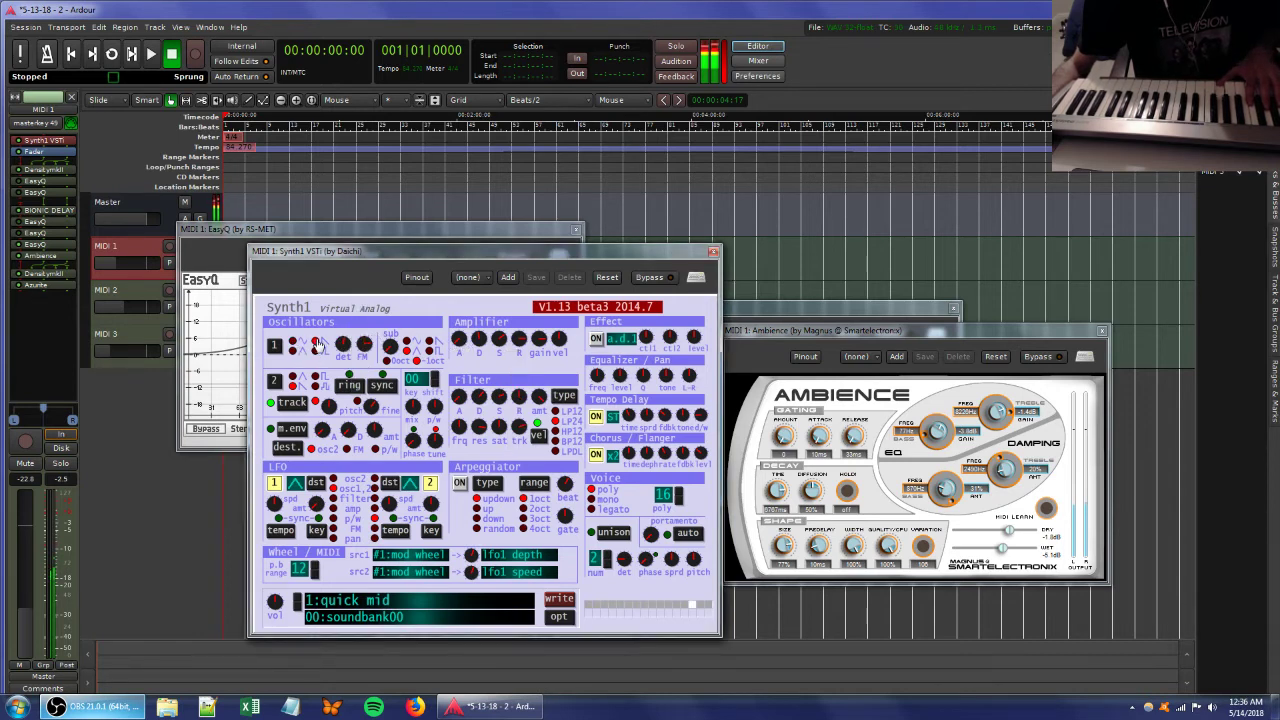
Fine-tune the resonance, envelope, cutoff frequency and key tracking of the filter in MIDI 1's Synth1.
{"action": "left_click_drag", "start_coordinate": [478, 430], "coordinate": [475, 418]}
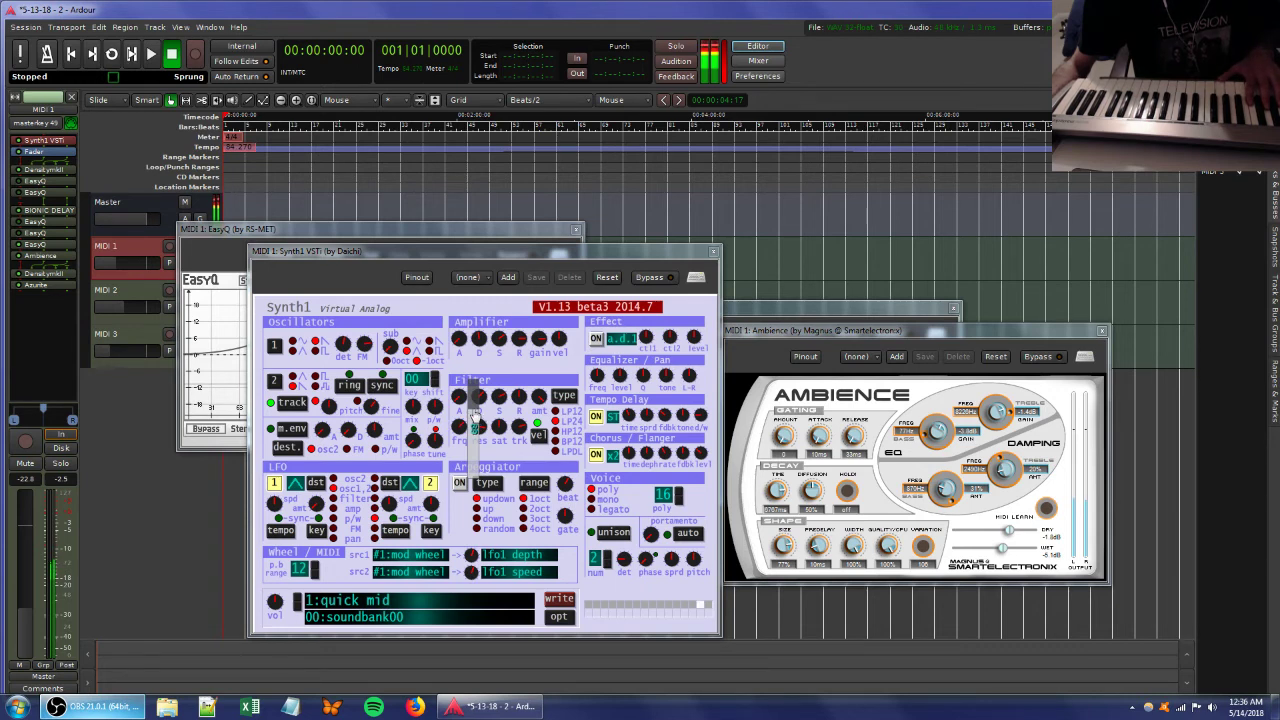
{"action": "left_click_drag", "start_coordinate": [474, 409], "coordinate": [495, 390]}
{"action": "left_click_drag", "start_coordinate": [465, 431], "coordinate": [494, 427]}
{"action": "left_click_drag", "start_coordinate": [518, 428], "coordinate": [512, 378]}
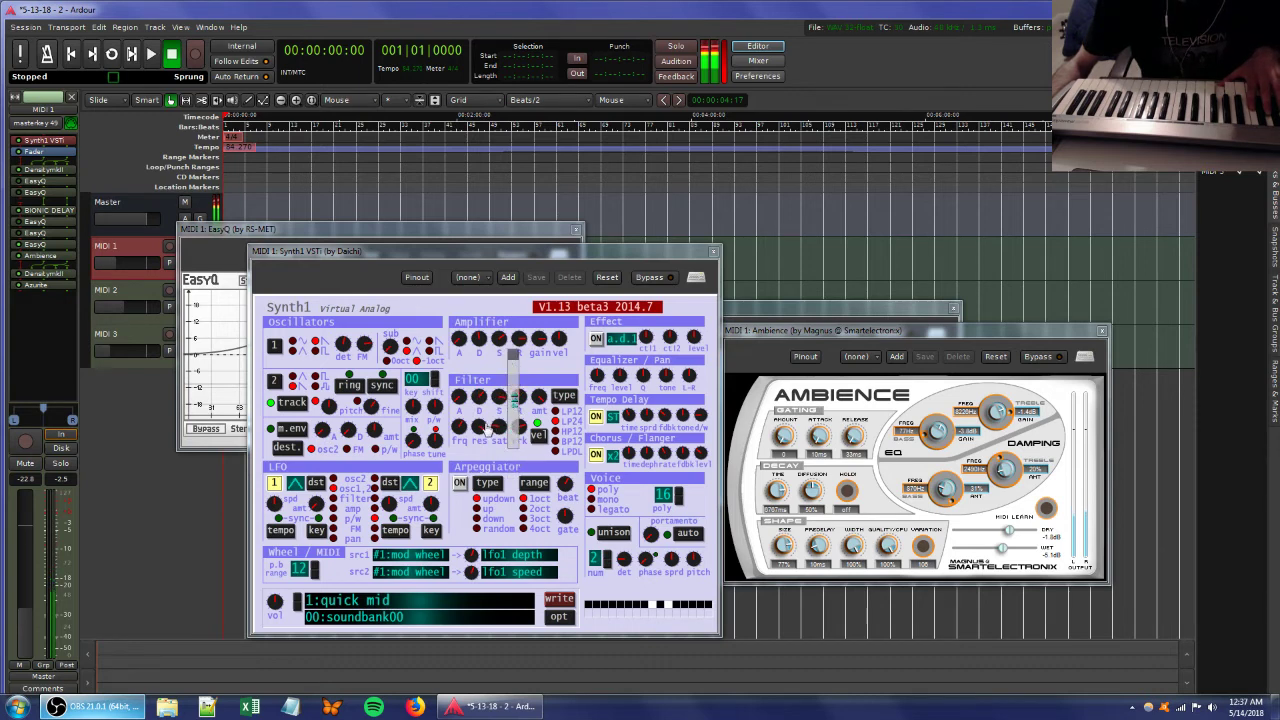
{"action": "left_click_drag", "start_coordinate": [514, 430], "coordinate": [518, 462]}
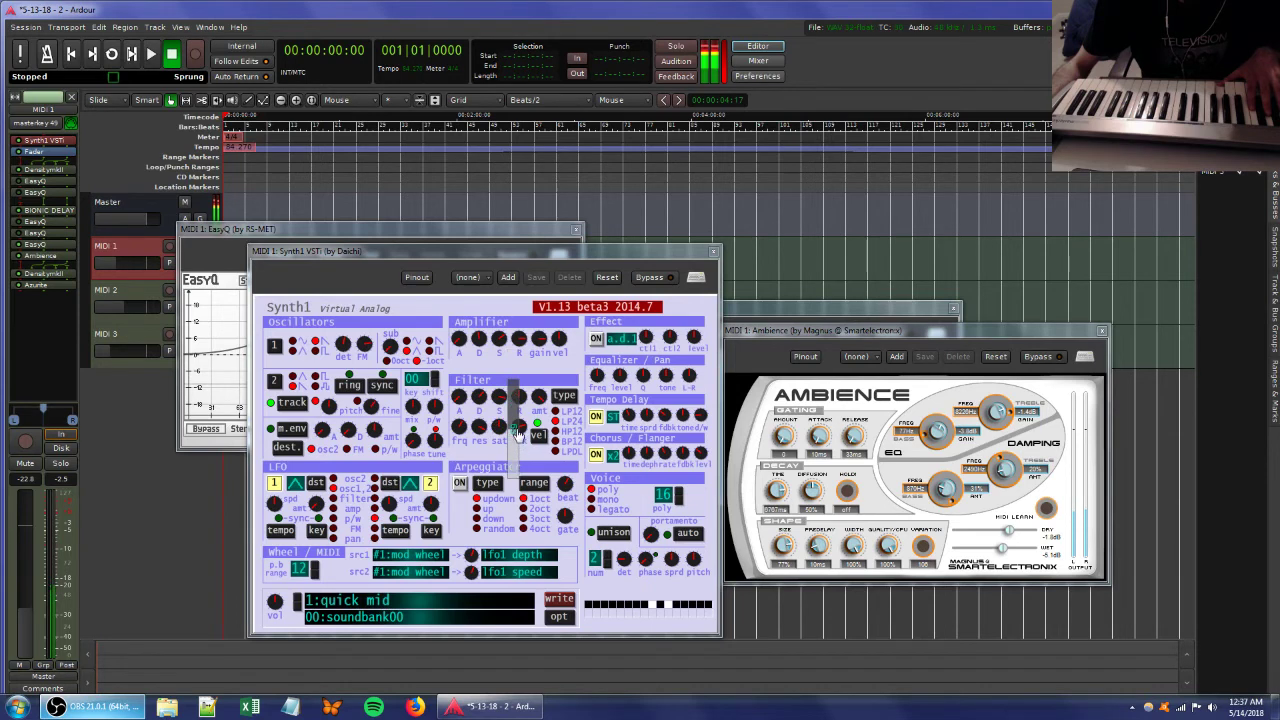
Add a new EasyQ equalizer from the favorites at the end of MIDI 1's effect chain.
{"action": "right_click", "coordinate": [57, 328]}
{"action": "mouse_move", "coordinate": [57, 328]}
{"action": "mouse_move", "coordinate": [236, 328]}
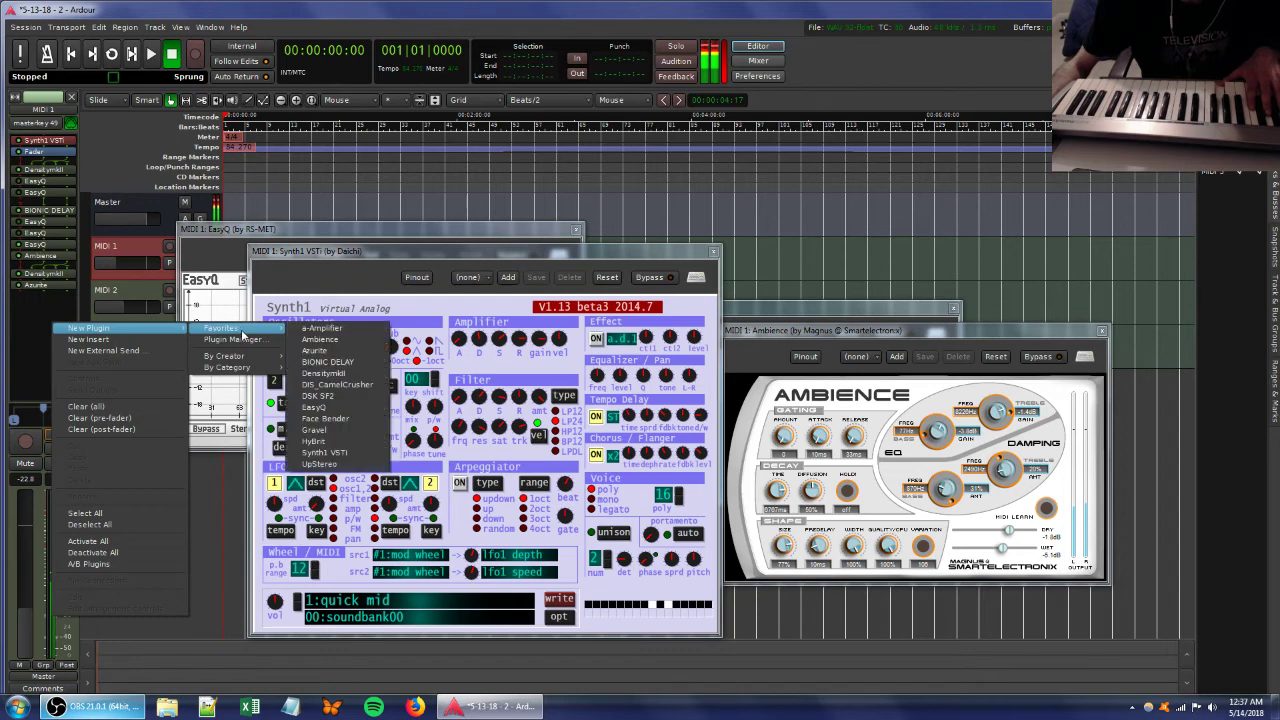
{"action": "left_click", "coordinate": [384, 409]}
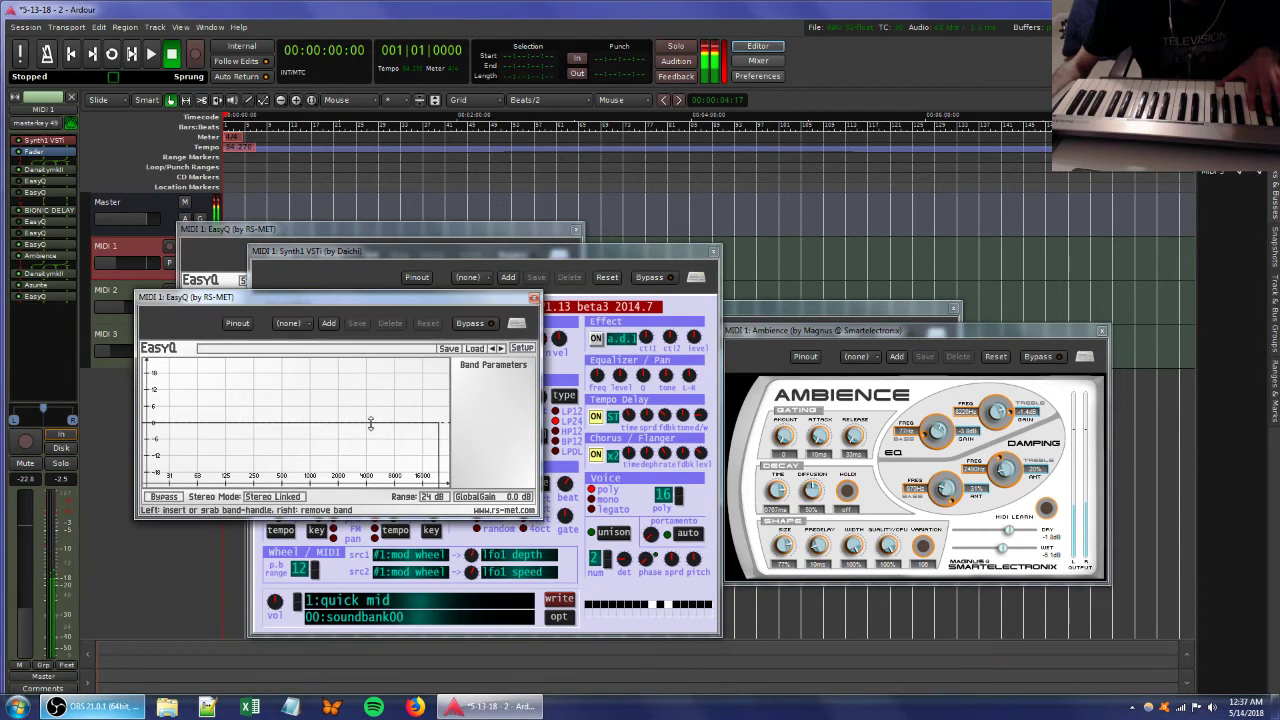
Add two dip bands to MIDI 1's new EasyQ, one around 1 kHz and one cutting about 8.5 dB near 17.7 kHz.
{"action": "left_click_drag", "start_coordinate": [361, 423], "coordinate": [313, 444]}
{"action": "left_click", "coordinate": [405, 421]}
{"action": "left_click_drag", "start_coordinate": [407, 425], "coordinate": [429, 454]}
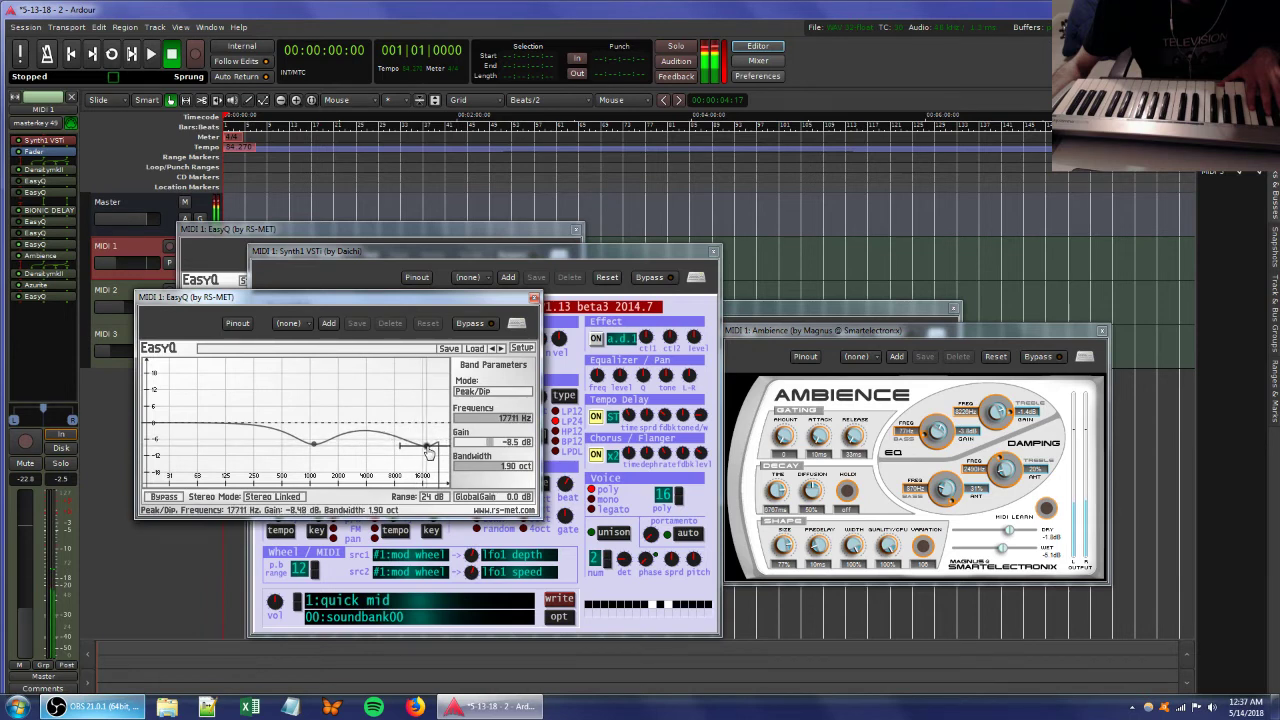
Turn the level faders of the MIDI 2 and MIDI 3 tracks all the way down.
{"action": "left_click", "coordinate": [113, 306]}
{"action": "left_click", "coordinate": [113, 340]}
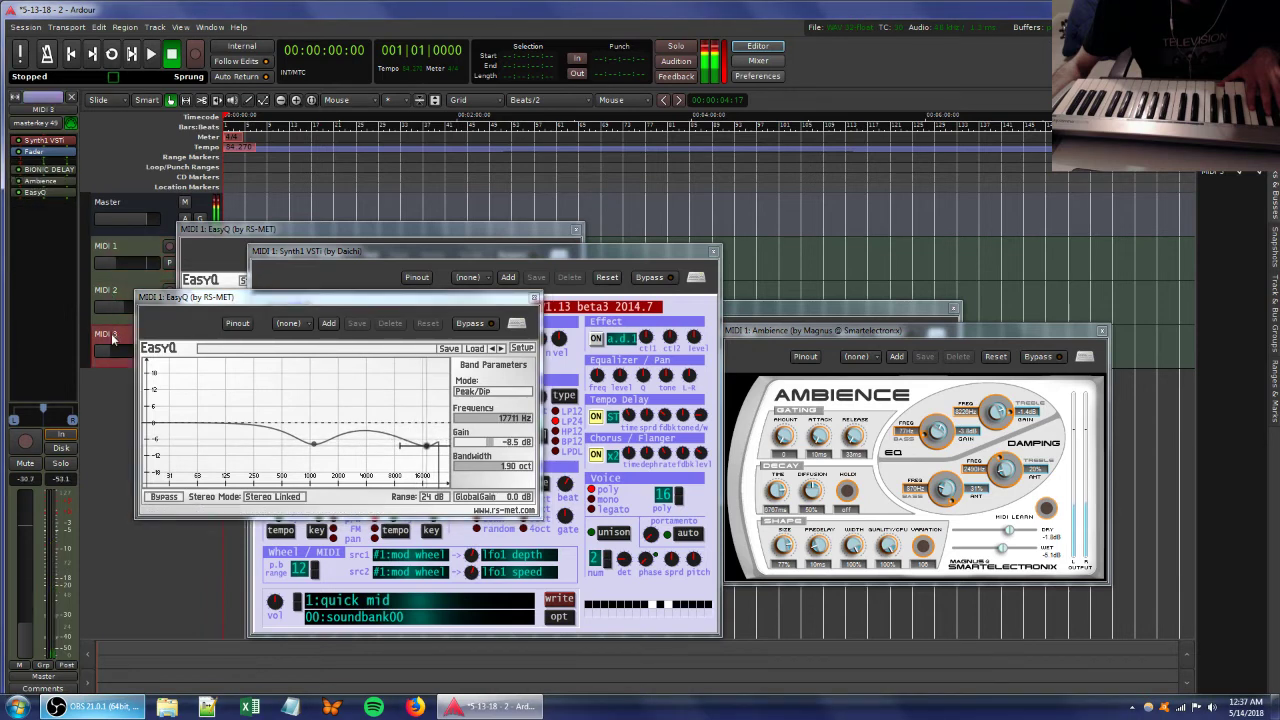
{"action": "left_click", "coordinate": [108, 290]}
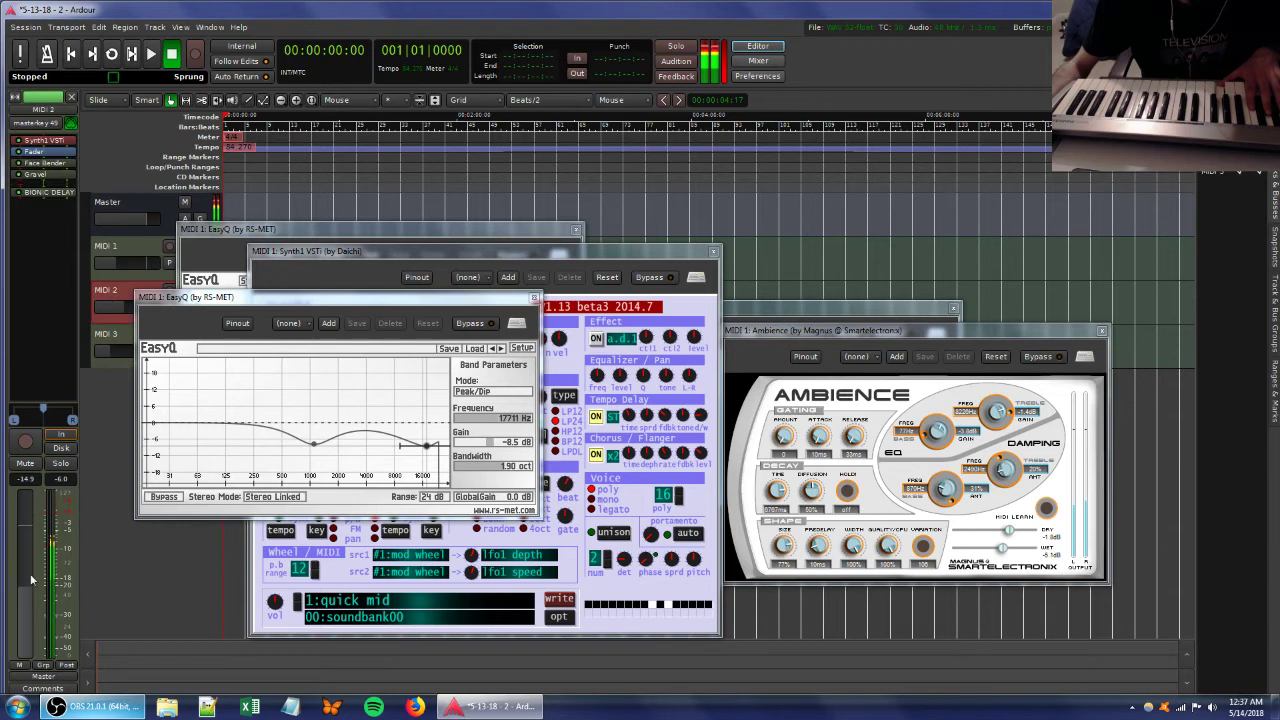
{"action": "left_click_drag", "start_coordinate": [31, 583], "coordinate": [29, 594]}
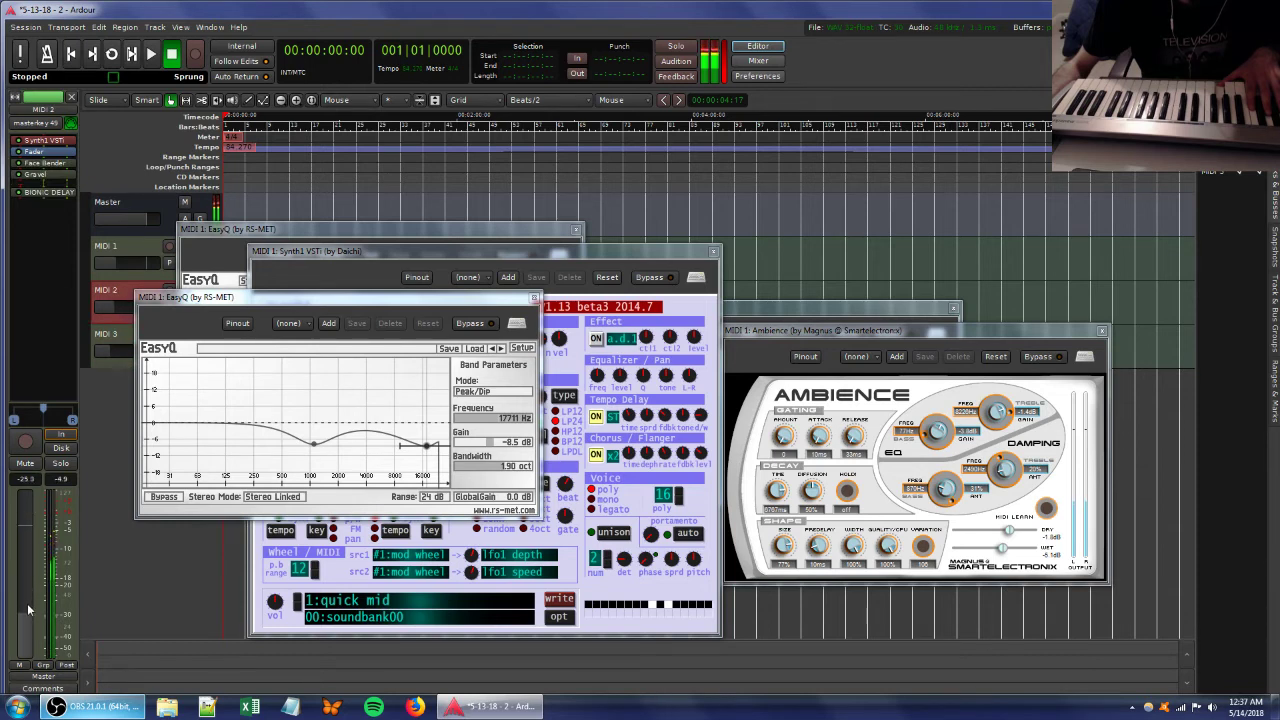
{"action": "left_click_drag", "start_coordinate": [29, 616], "coordinate": [31, 632]}
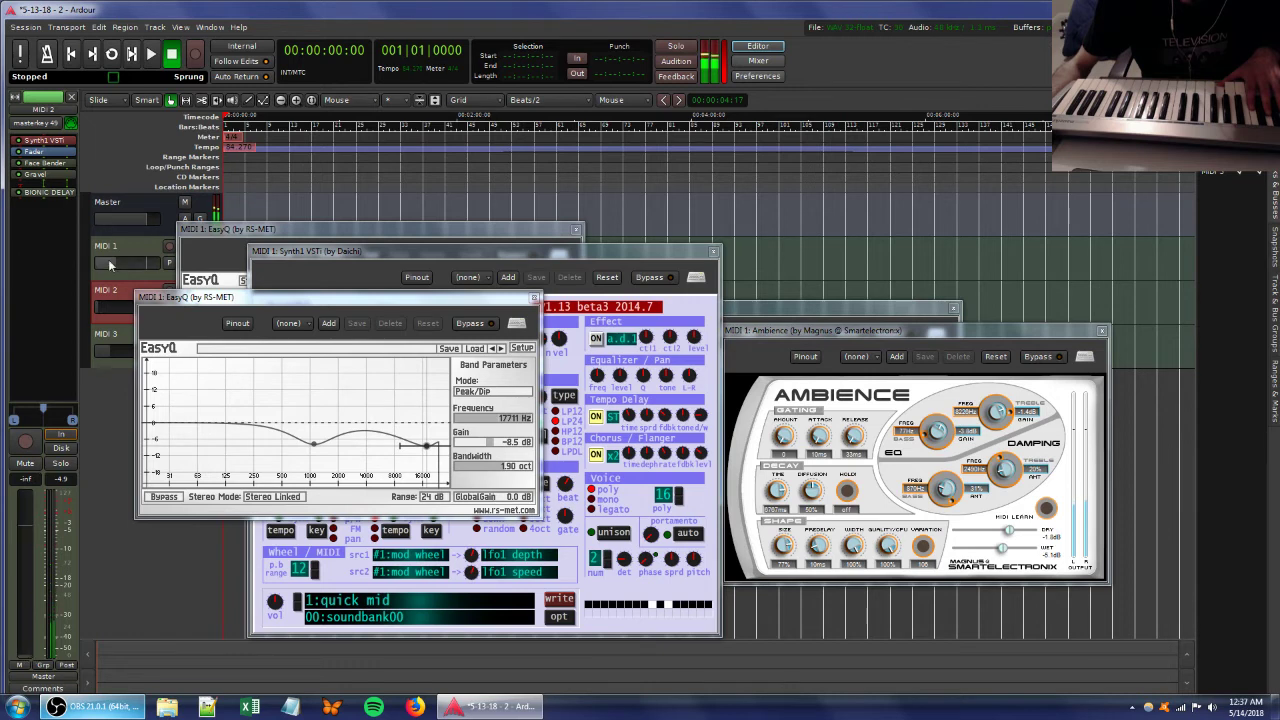
{"action": "left_click", "coordinate": [107, 334]}
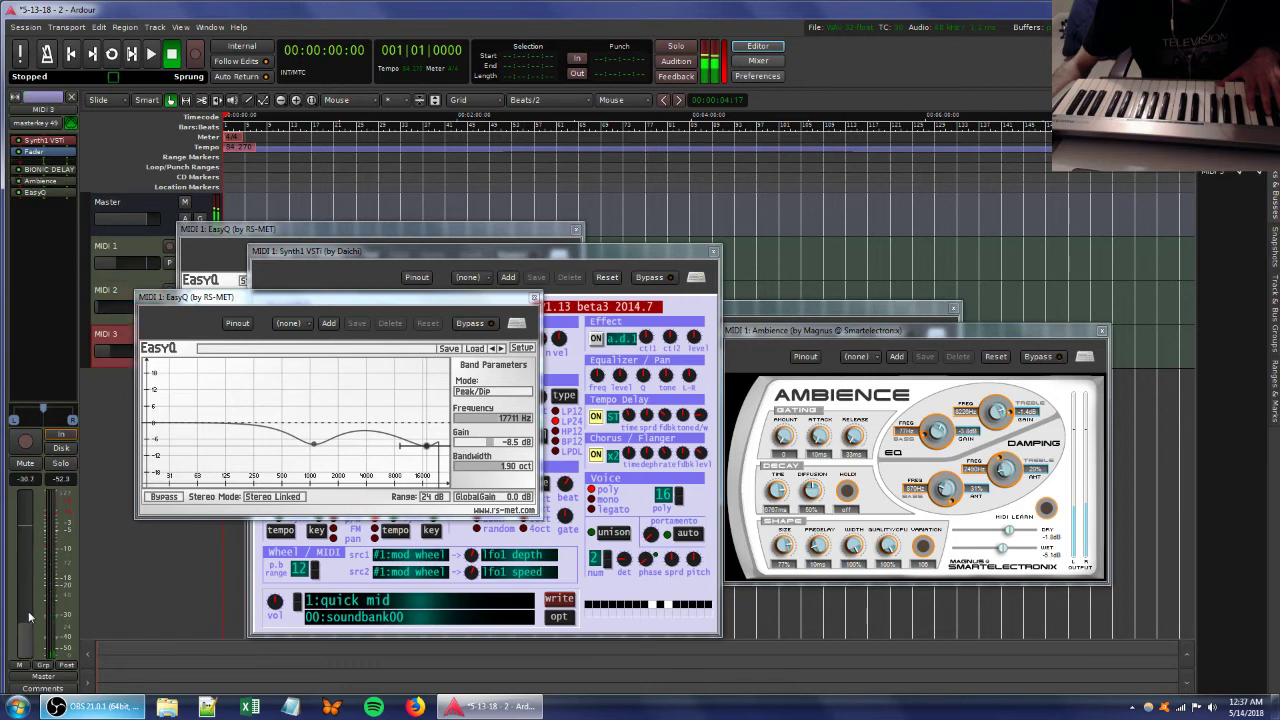
{"action": "left_click_drag", "start_coordinate": [27, 630], "coordinate": [29, 652]}
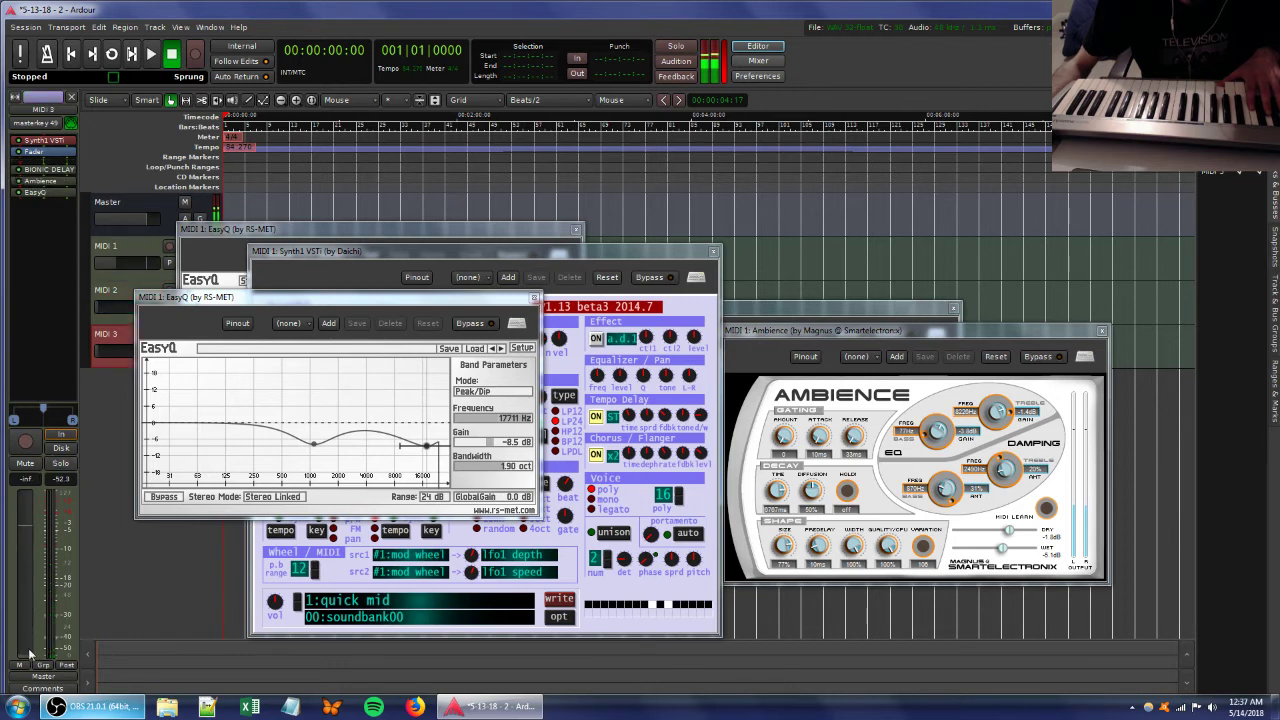
Remove the MIDI 2 and MIDI 3 tracks from the session.
{"action": "right_click", "coordinate": [108, 291]}
{"action": "left_click", "coordinate": [168, 537]}
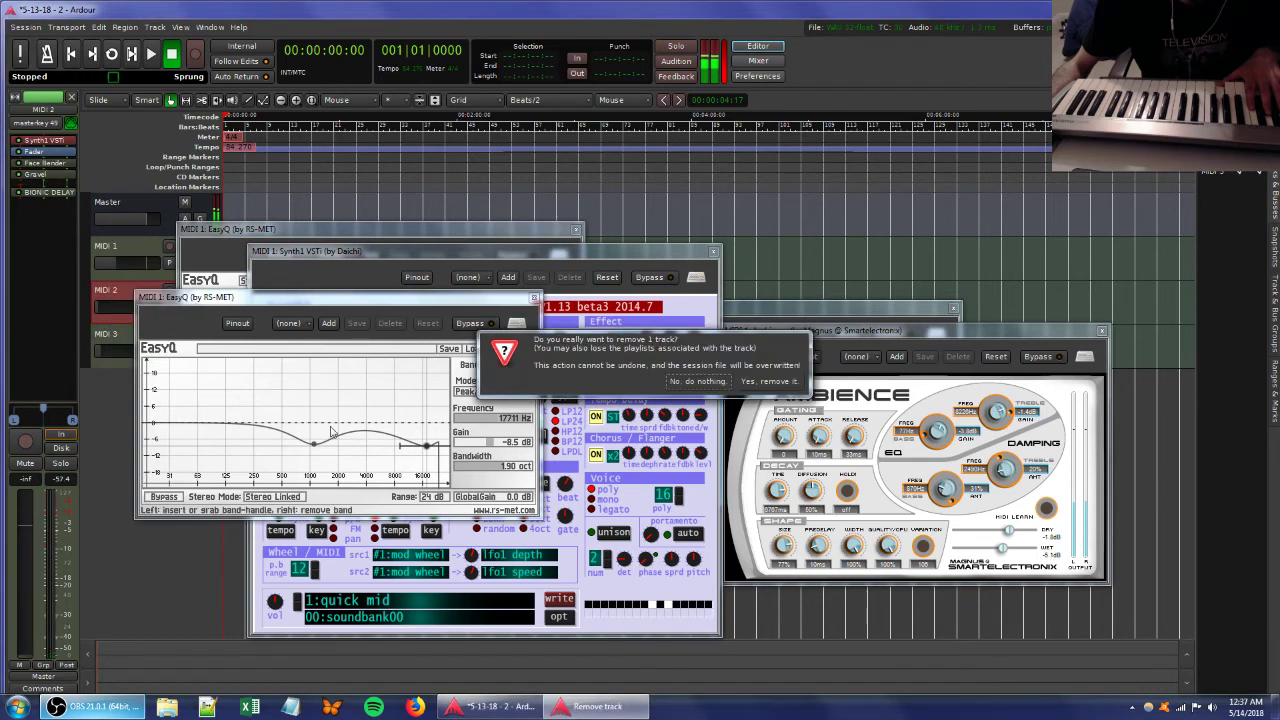
{"action": "left_click", "coordinate": [755, 381]}
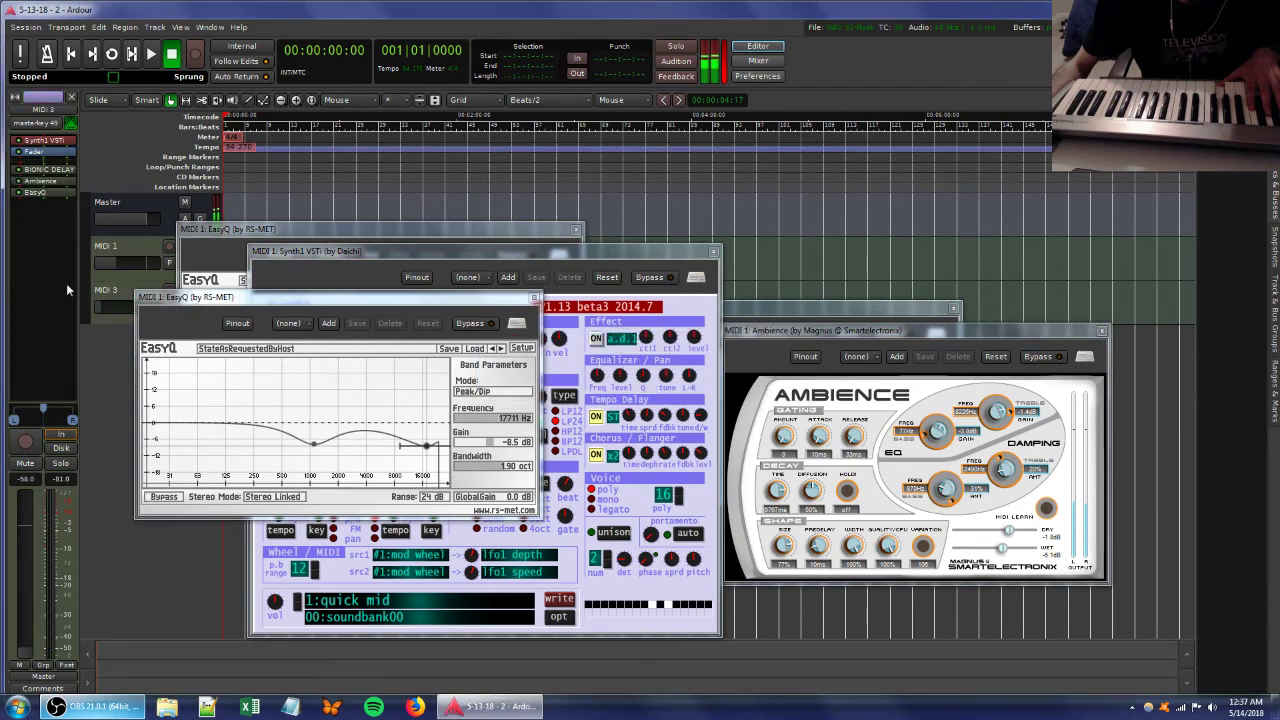
{"action": "right_click", "coordinate": [108, 291]}
{"action": "left_click", "coordinate": [170, 543]}
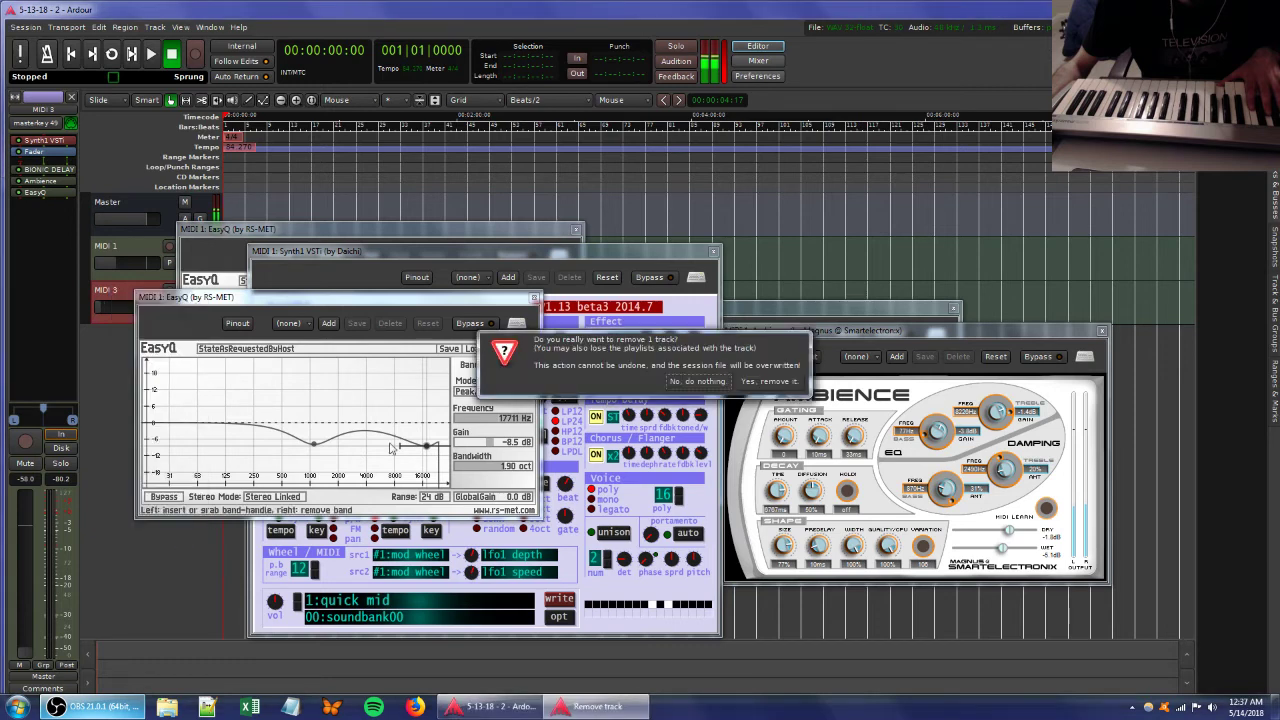
{"action": "left_click", "coordinate": [755, 381]}
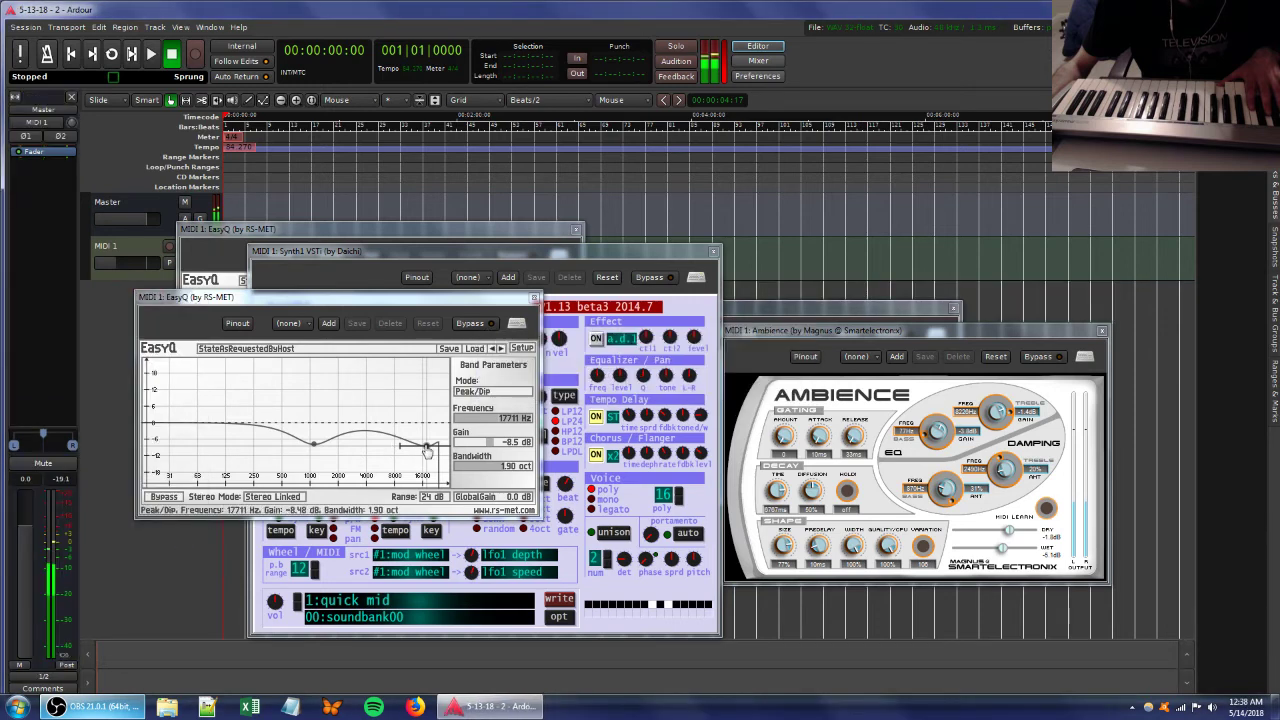
Turn the new EasyQ's midrange dip into a boost with less treble cut, and adjust the filter key tracking in Synth1.
{"action": "left_click_drag", "start_coordinate": [426, 452], "coordinate": [406, 438]}
{"action": "left_click_drag", "start_coordinate": [314, 446], "coordinate": [293, 390]}
{"action": "left_click", "coordinate": [530, 254]}
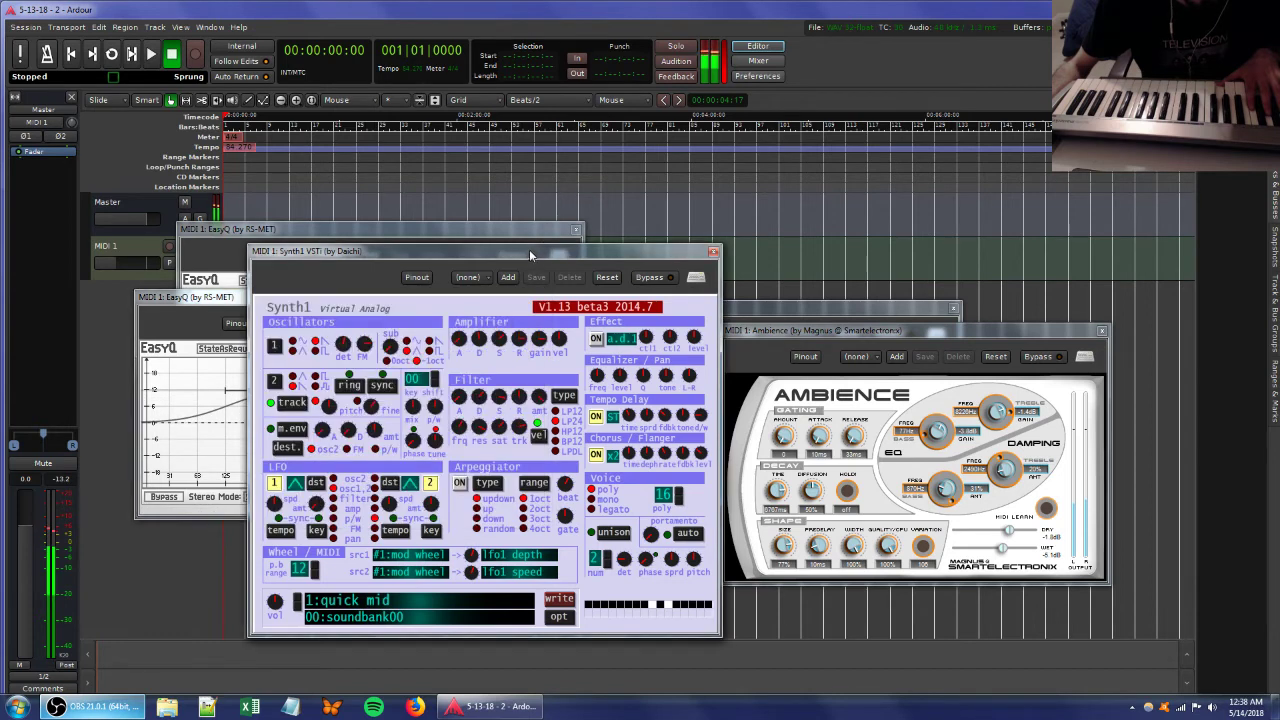
{"action": "left_click_drag", "start_coordinate": [516, 426], "coordinate": [515, 410]}
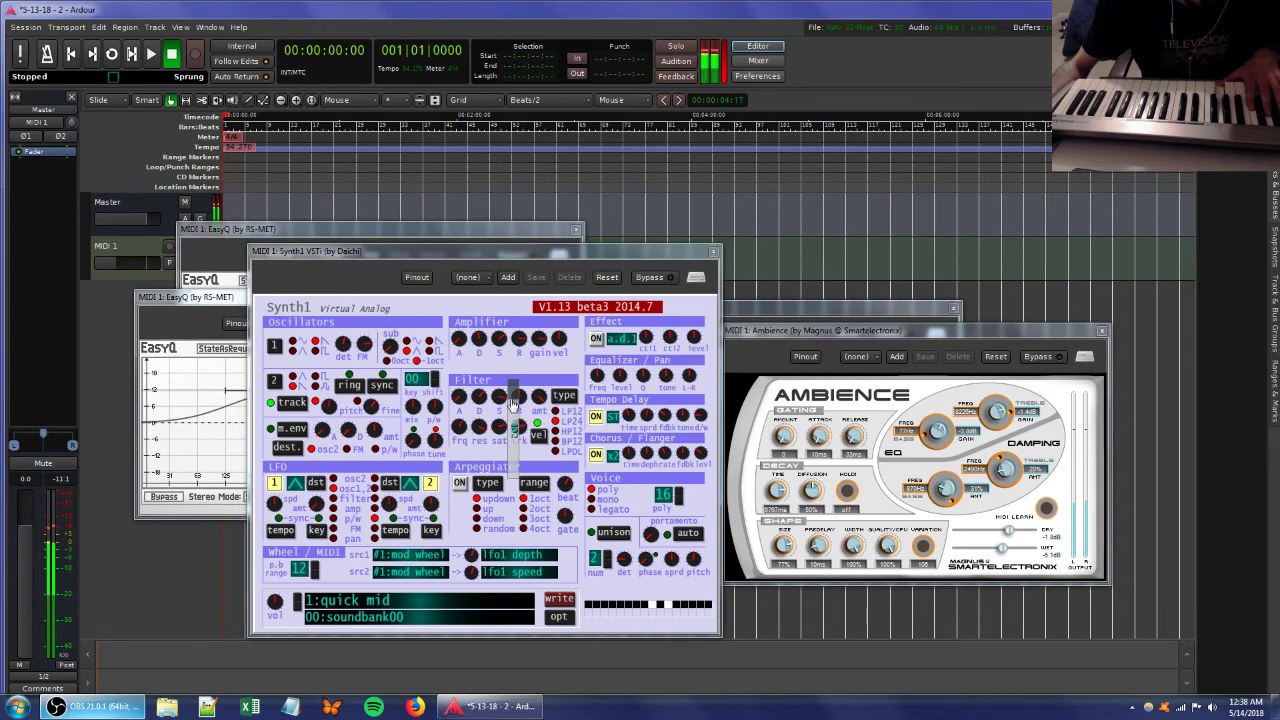
Rebalance the dry and wet levels of MIDI 1's Ambience reverb, with wet at about -3 dB, and readjust Synth1's filter resonance and key tracking.
{"action": "left_click", "coordinate": [130, 253]}
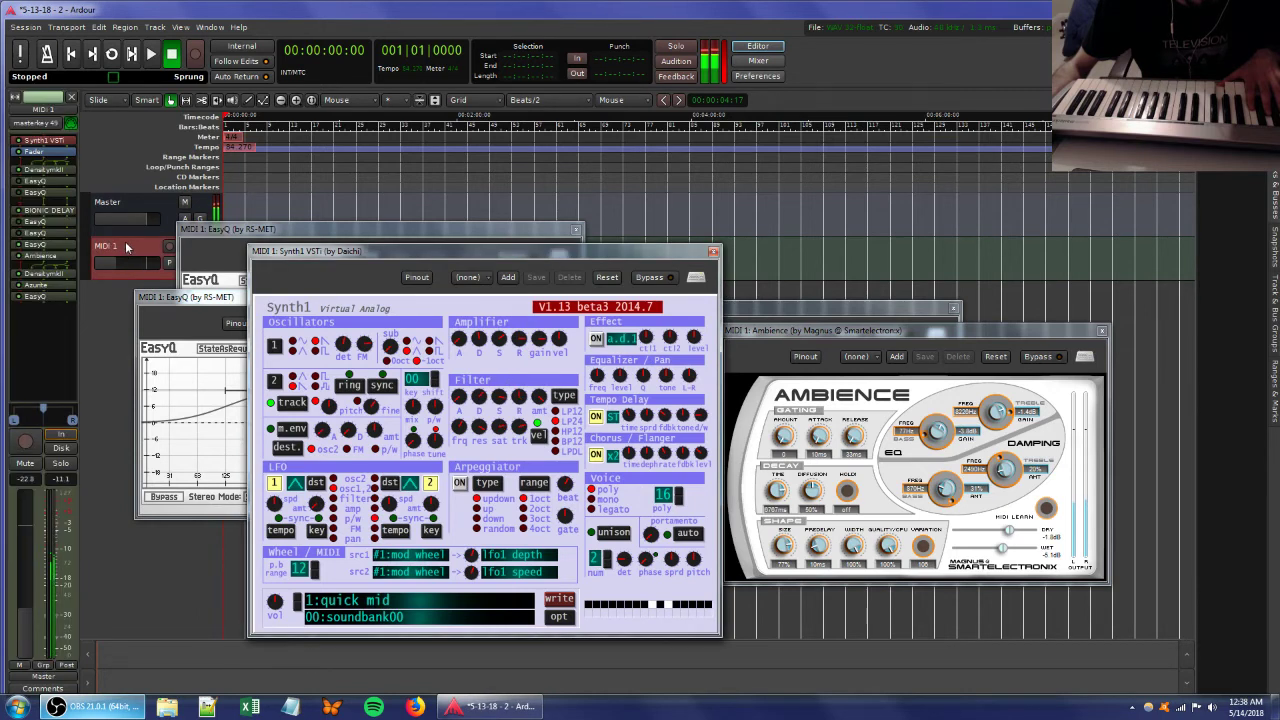
{"action": "double_click", "coordinate": [62, 257]}
{"action": "double_click", "coordinate": [61, 258]}
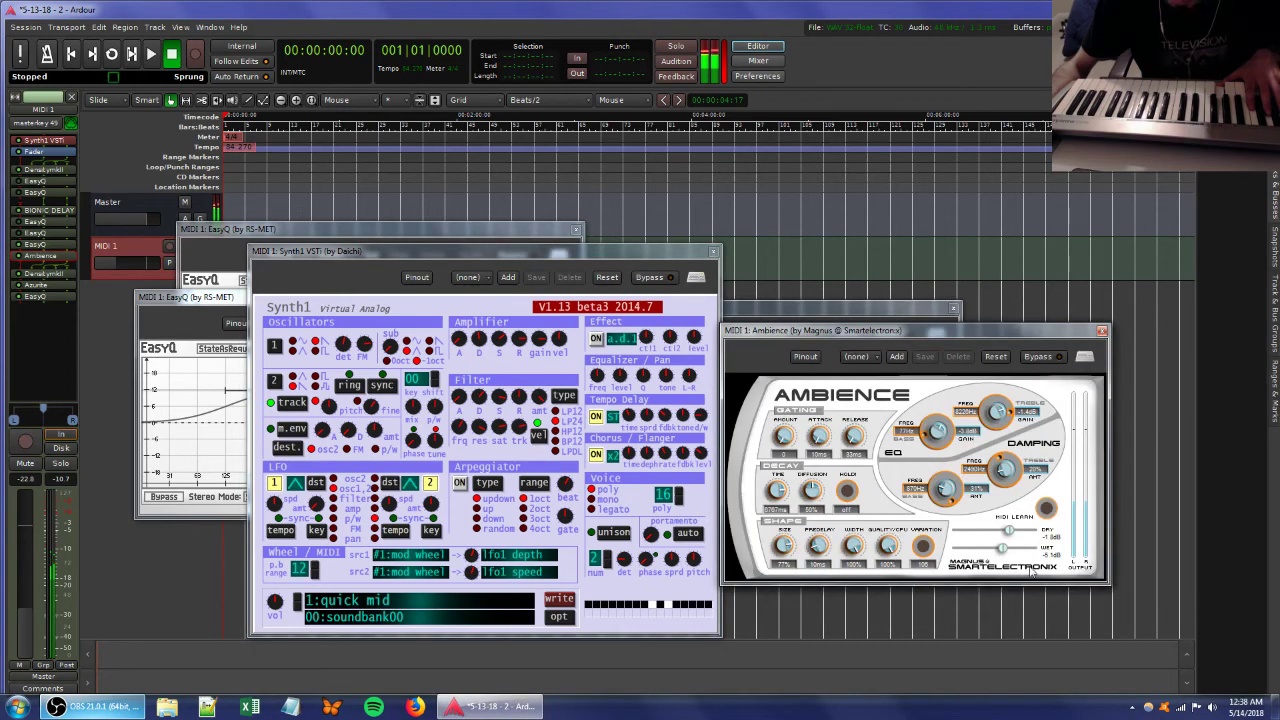
{"action": "left_click_drag", "start_coordinate": [1009, 533], "coordinate": [1006, 535]}
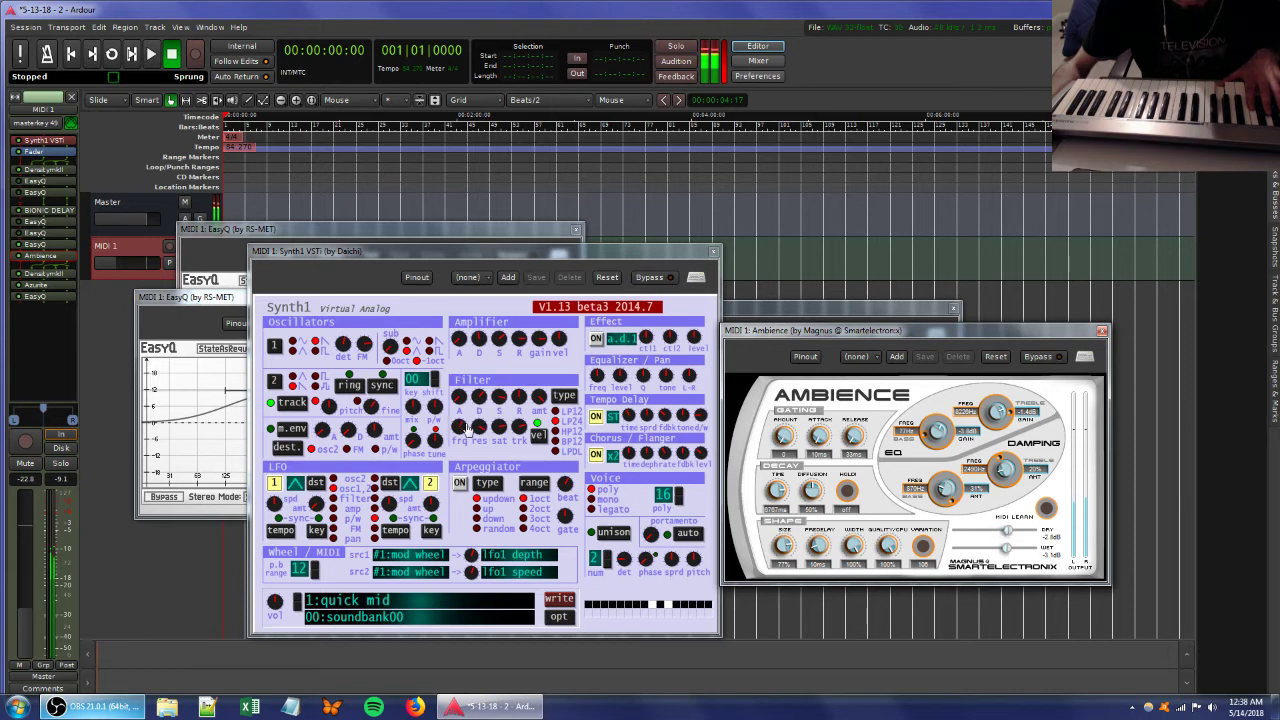
{"action": "left_click_drag", "start_coordinate": [480, 429], "coordinate": [498, 388]}
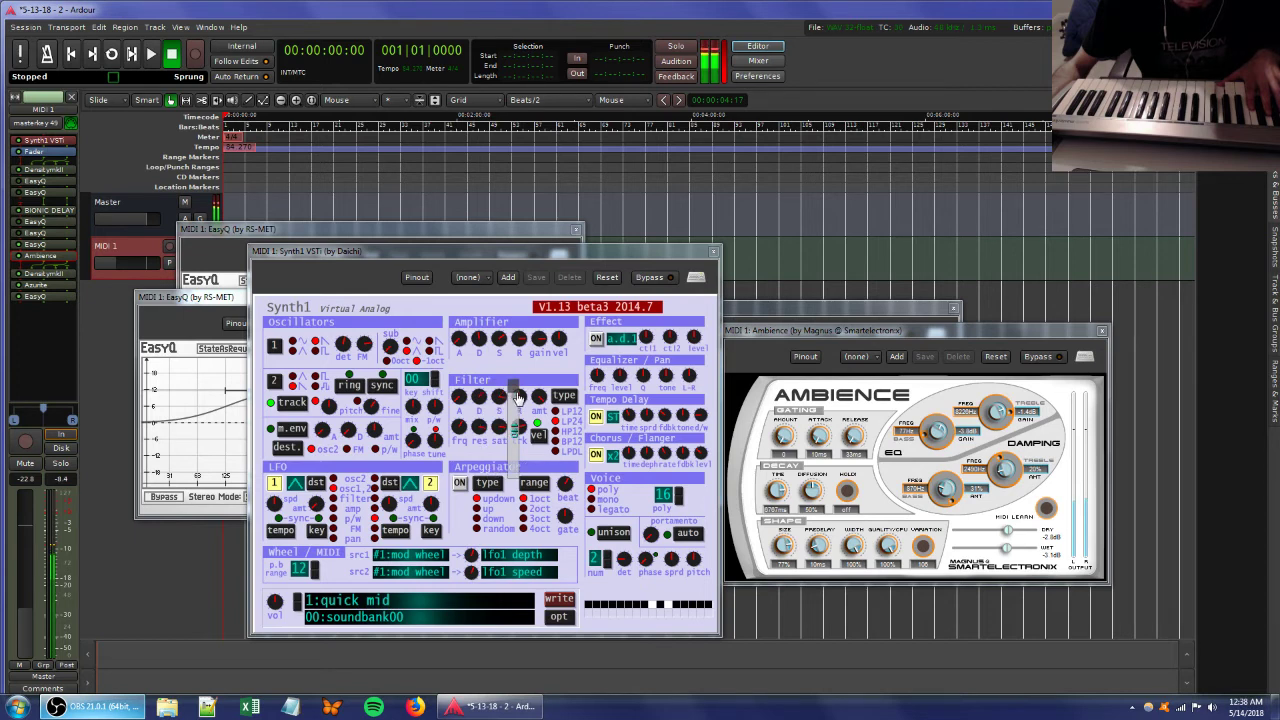
{"action": "right_click", "coordinate": [45, 317]}
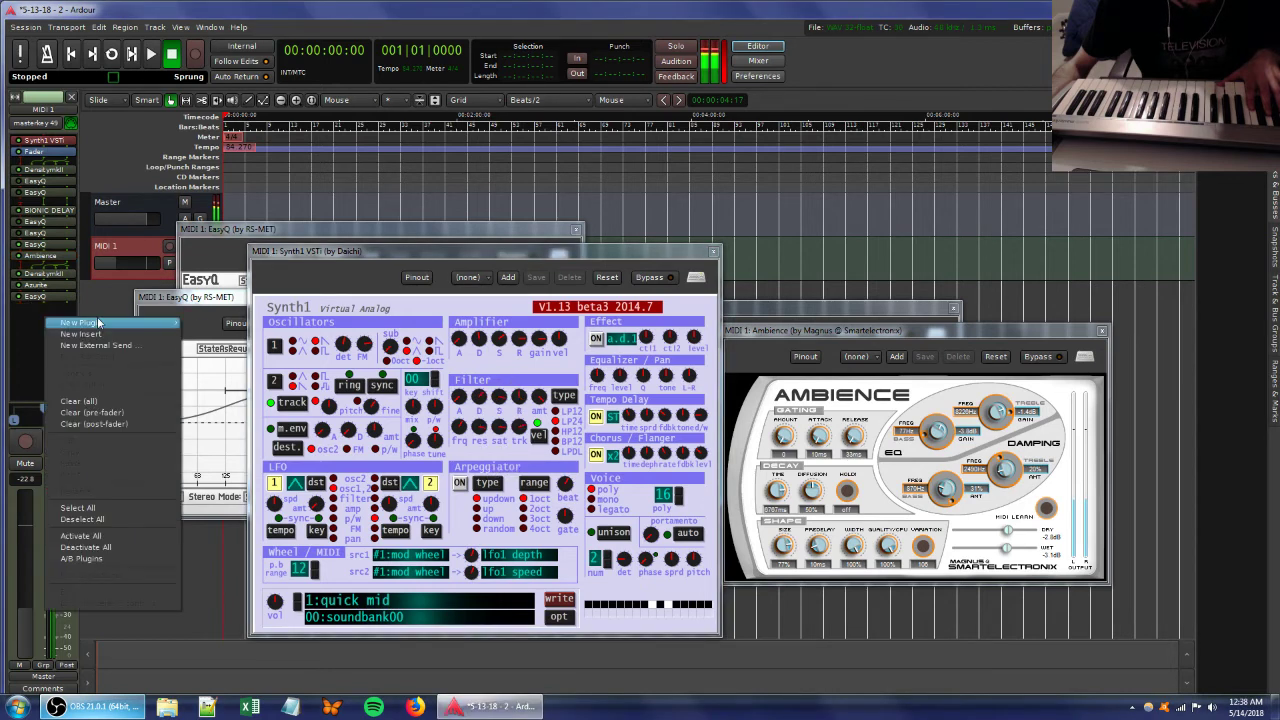
{"action": "mouse_move", "coordinate": [97, 322]}
{"action": "mouse_move", "coordinate": [237, 327]}
{"action": "left_click", "coordinate": [497, 268]}
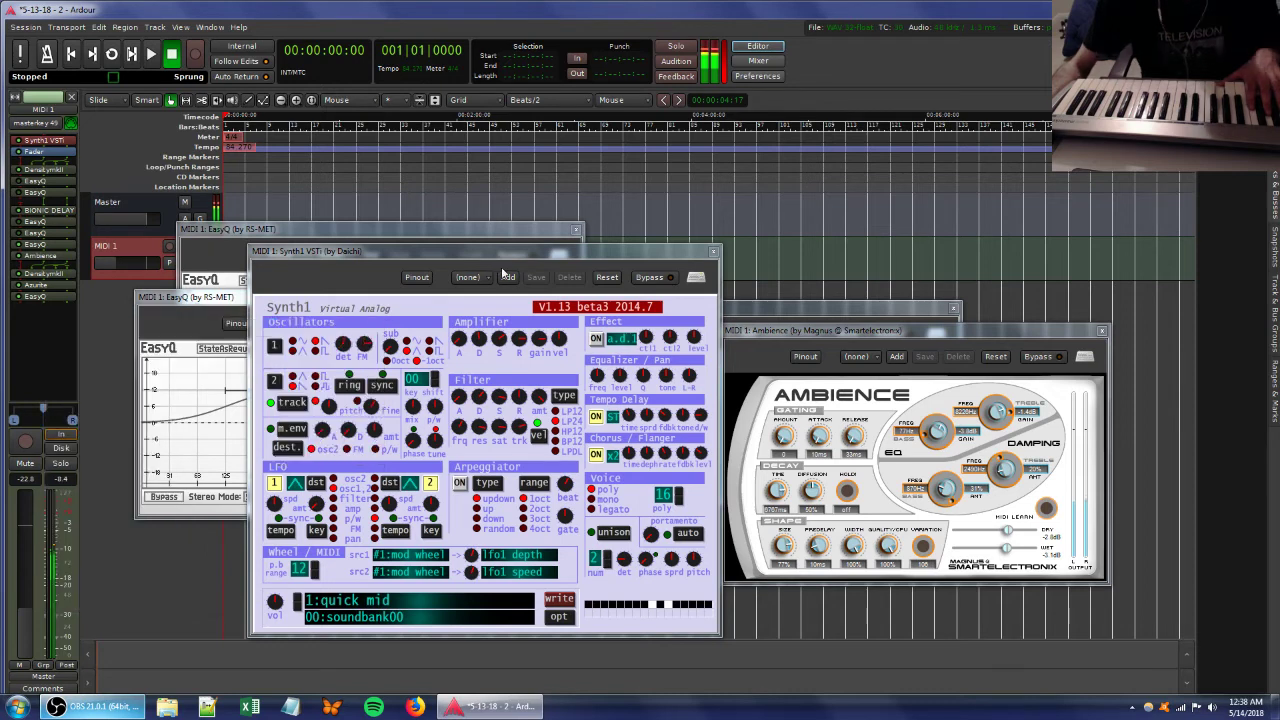
Delete both EasyQ equalizers before BIONIC DELAY and all but one of those between BIONIC DELAY and Ambience on MIDI 1.
{"action": "right_click", "coordinate": [31, 194]}
{"action": "left_click", "coordinate": [79, 341]}
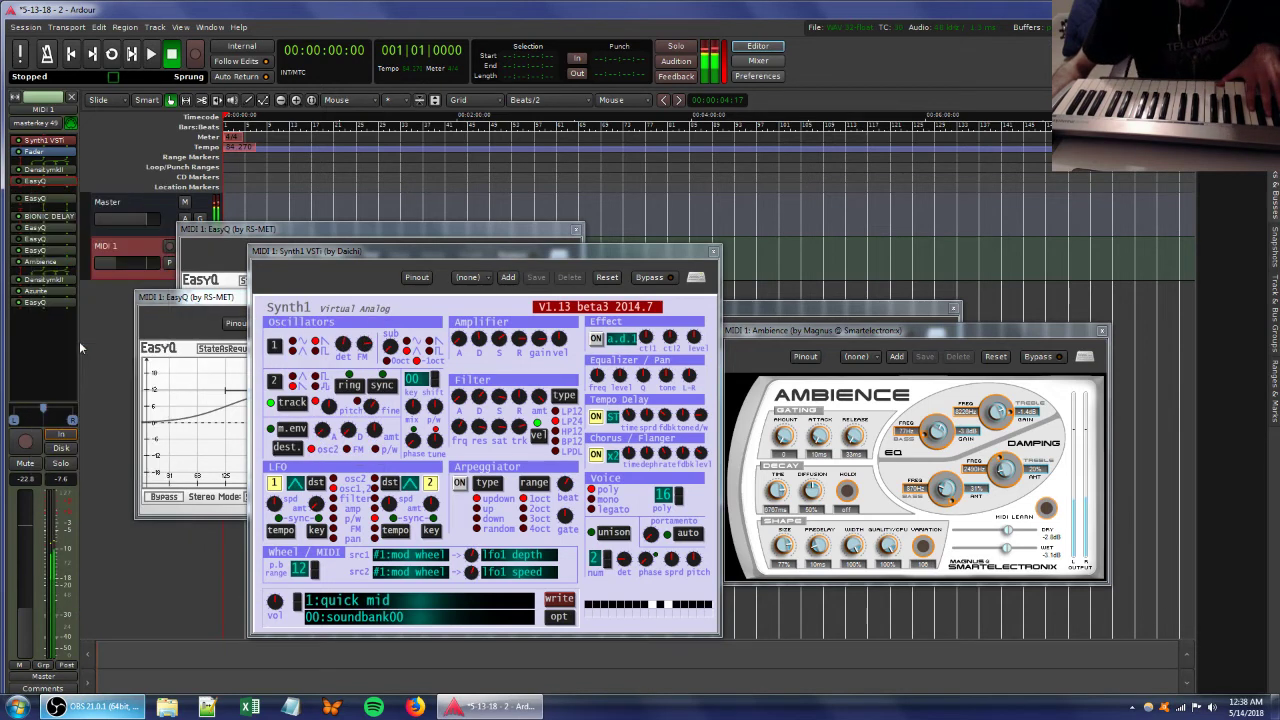
{"action": "right_click", "coordinate": [45, 188]}
{"action": "left_click", "coordinate": [68, 338]}
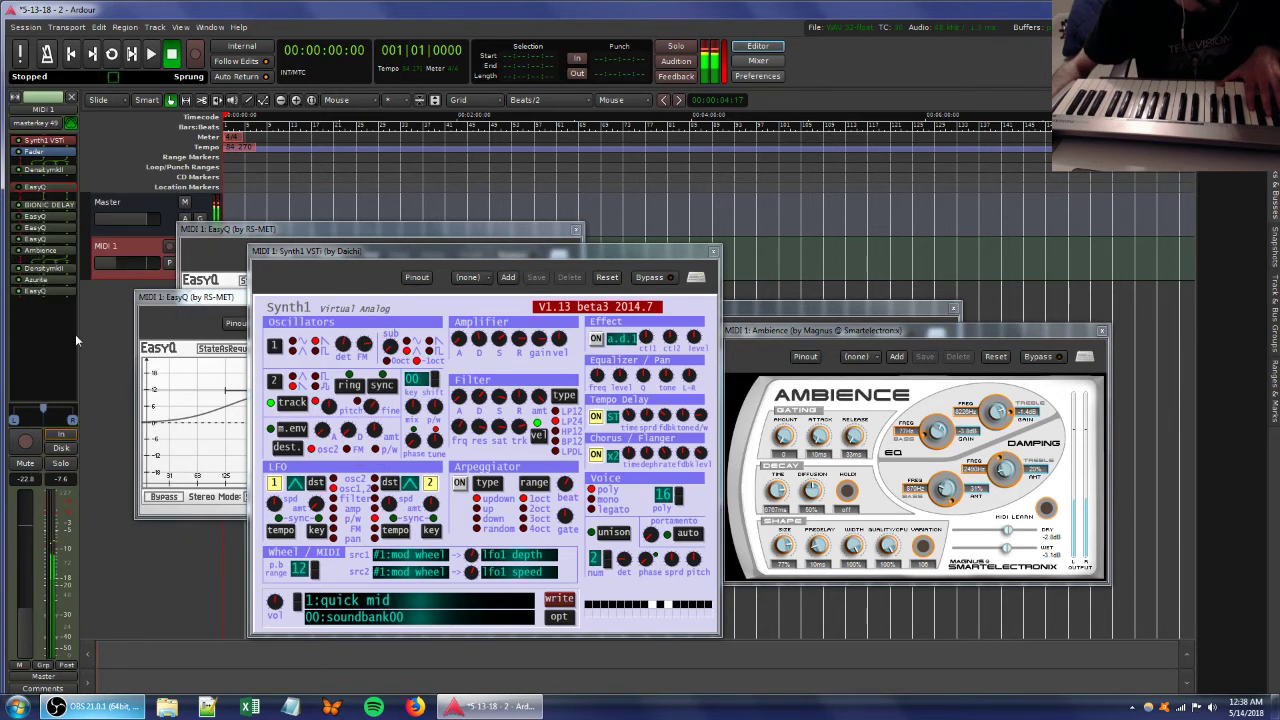
{"action": "right_click", "coordinate": [34, 205]}
{"action": "left_click", "coordinate": [70, 354]}
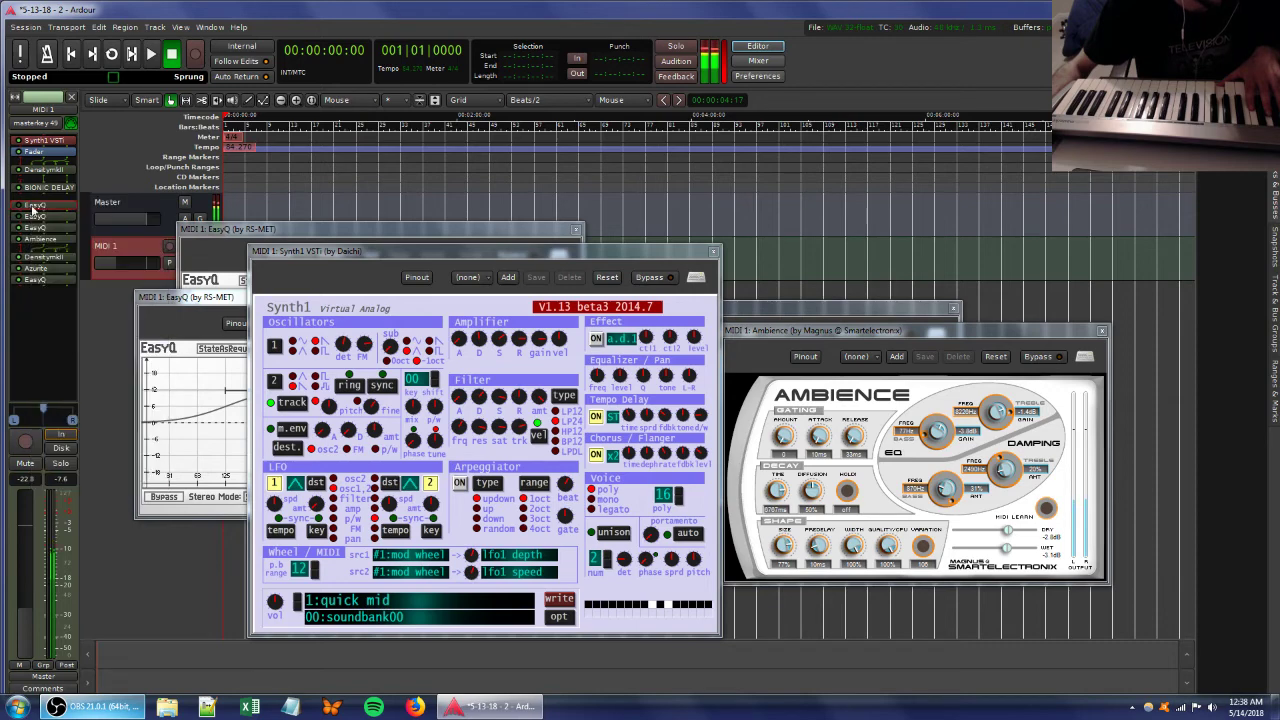
{"action": "right_click", "coordinate": [36, 199]}
{"action": "left_click", "coordinate": [74, 358]}
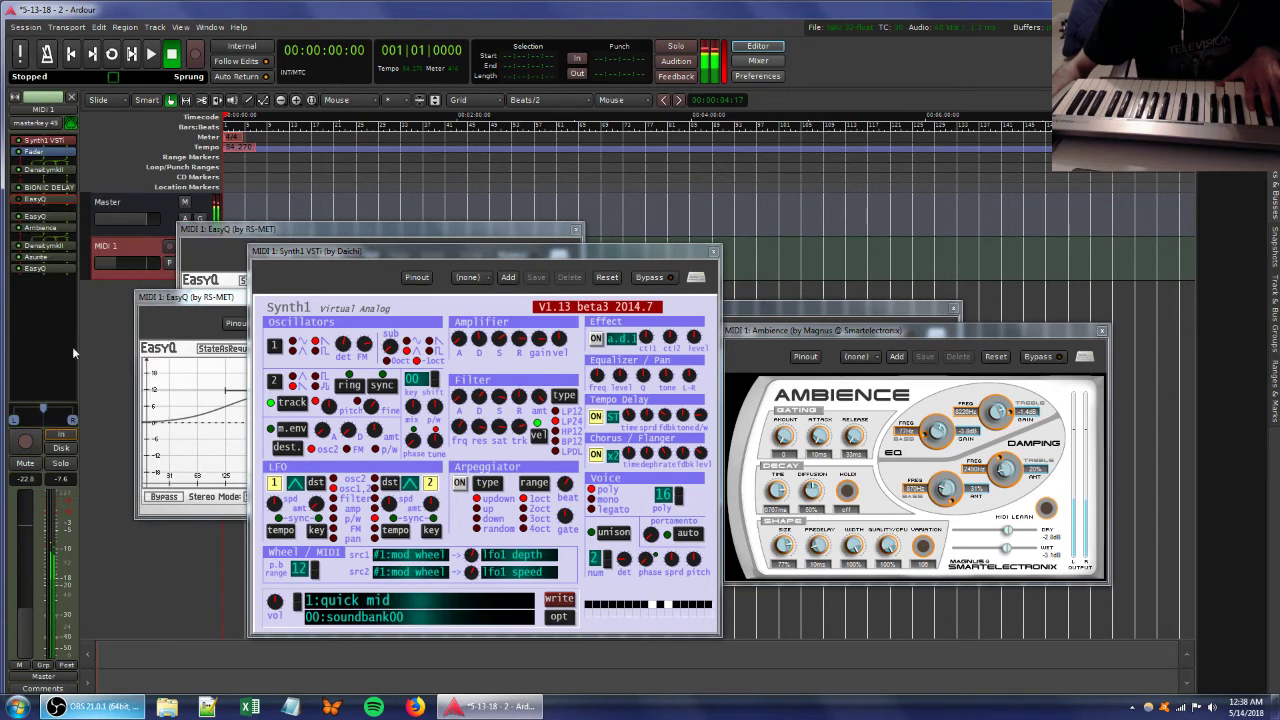
Adjust the drive of the DensitymkII compressor after Ambience and open the Azurite chorus on MIDI 1.
{"action": "double_click", "coordinate": [34, 229]}
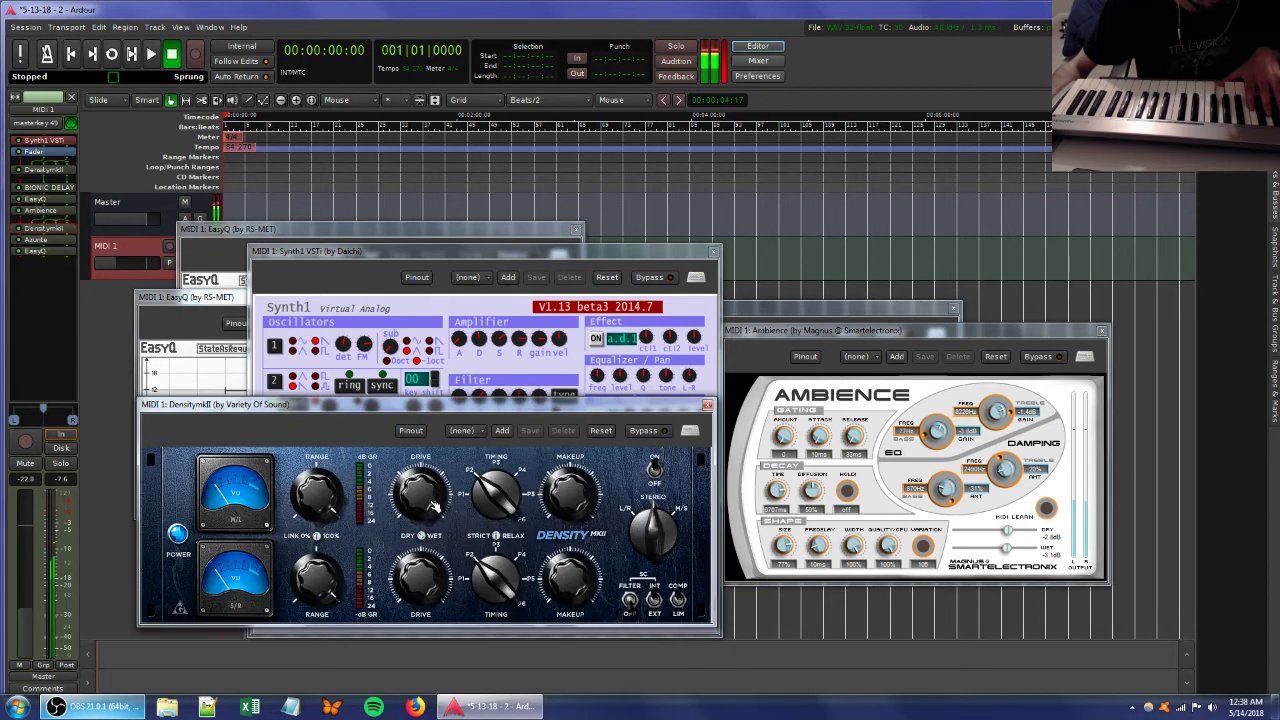
{"action": "mouse_move", "coordinate": [436, 507]}
{"action": "left_mouse_down"}
{"action": "mouse_move", "coordinate": [436, 478]}
{"action": "mouse_move", "coordinate": [433, 497]}
{"action": "left_mouse_up"}
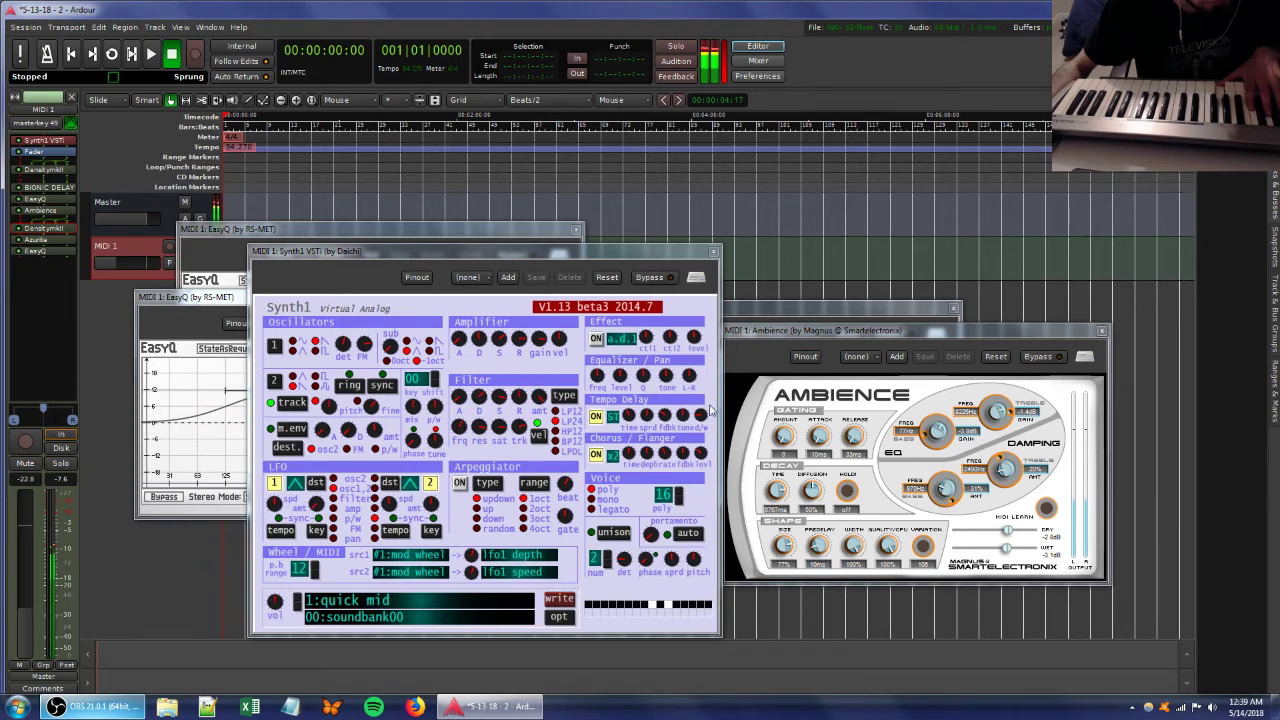
{"action": "double_click", "coordinate": [36, 241]}
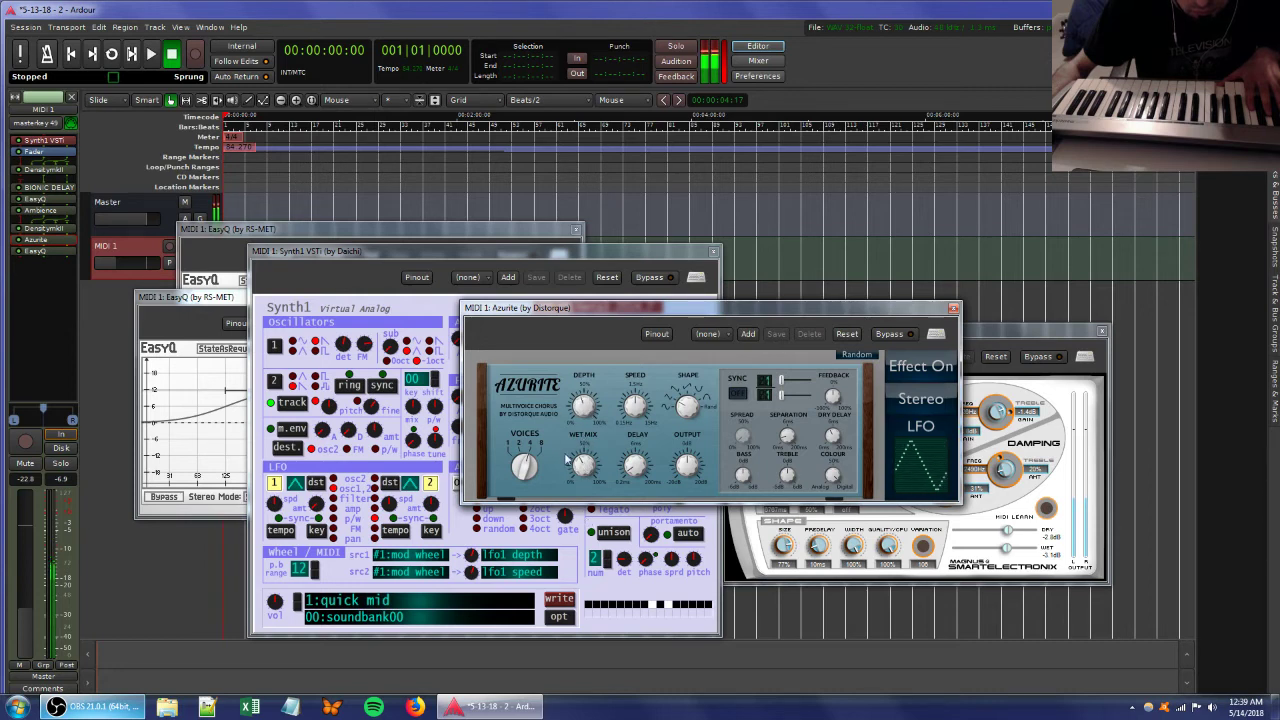
Adjust the oscillator 1 FM amount and filter resonance in Synth1, and bring the Azurite chorus back into view.
{"action": "left_click", "coordinate": [476, 256]}
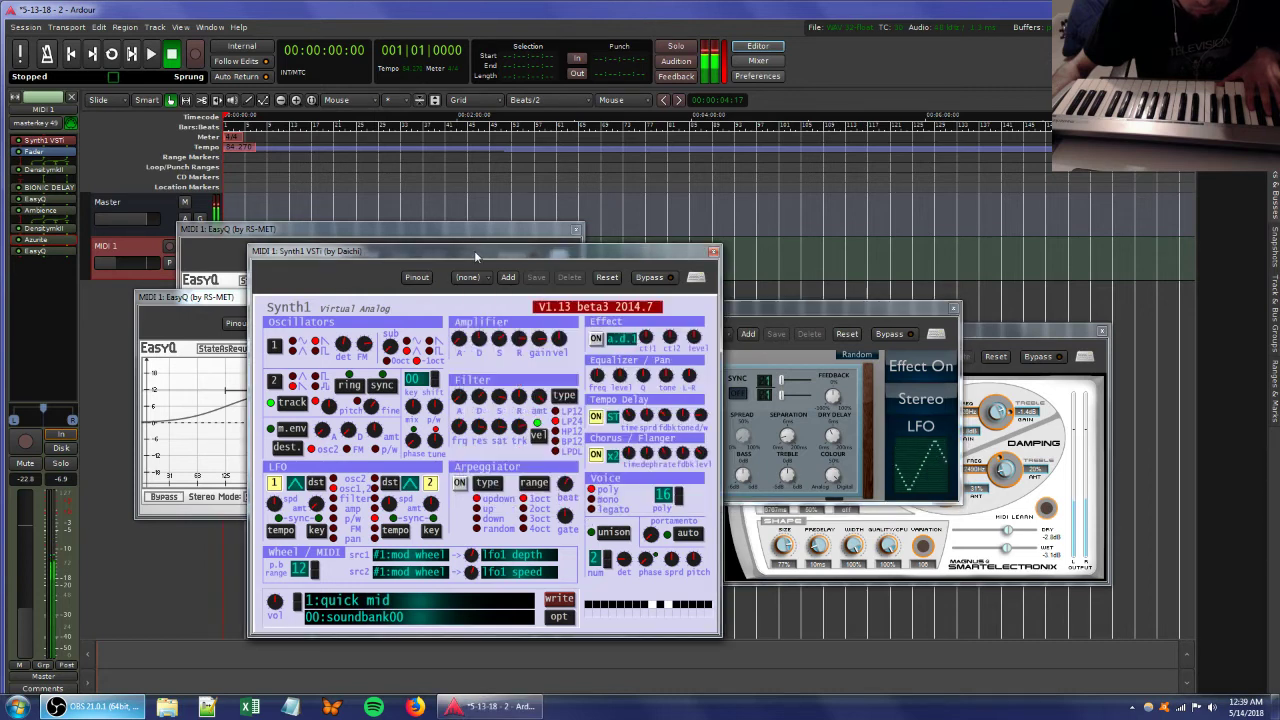
{"action": "mouse_move", "coordinate": [363, 341]}
{"action": "left_mouse_down"}
{"action": "mouse_move", "coordinate": [377, 336]}
{"action": "mouse_move", "coordinate": [377, 352]}
{"action": "left_mouse_up"}
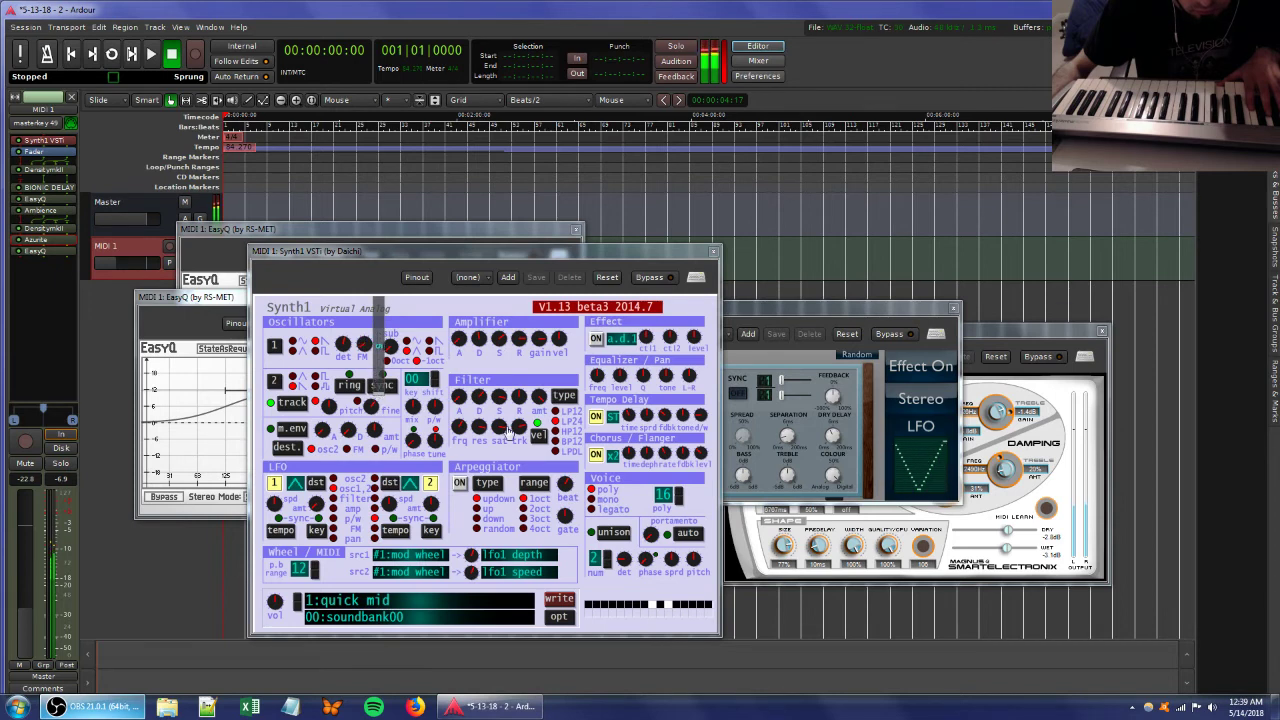
{"action": "left_click_drag", "start_coordinate": [481, 428], "coordinate": [520, 476]}
{"action": "left_click", "coordinate": [767, 313]}
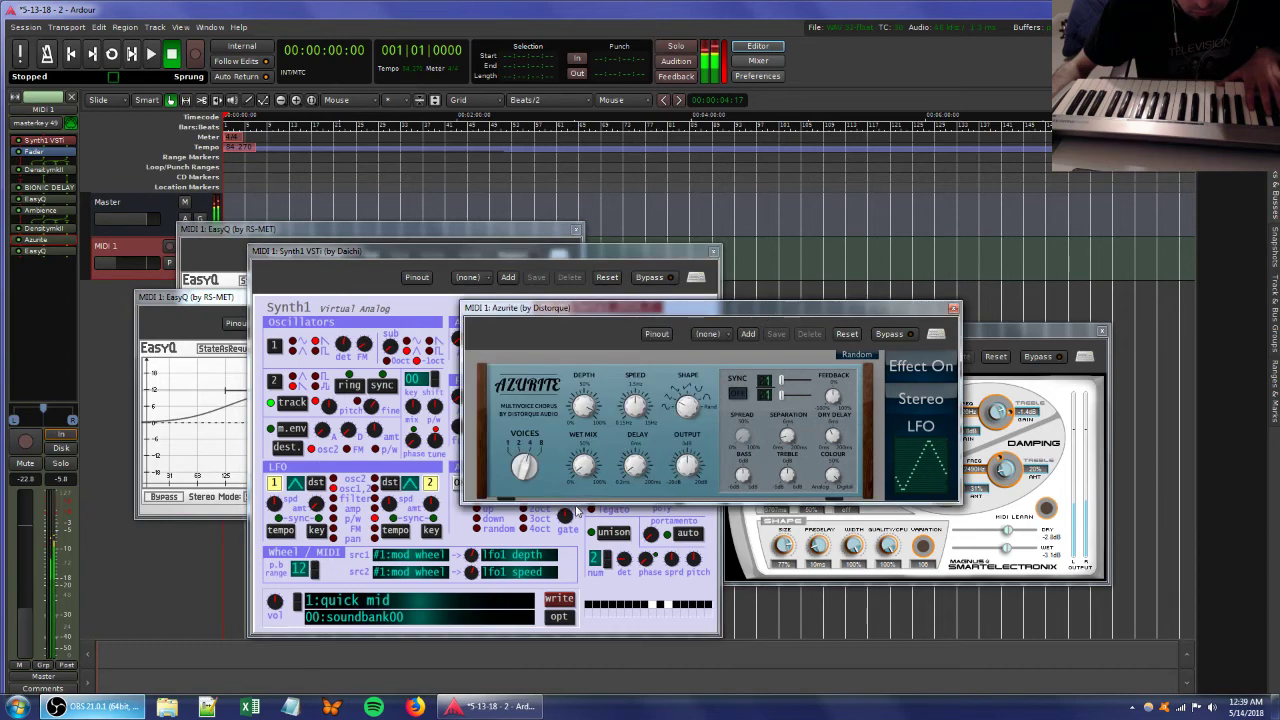
Retune Synth1's oscillator 1 FM amount and fine-tune its filter release, resonance, saturation and envelope amount.
{"action": "left_click", "coordinate": [364, 349]}
{"action": "left_click_drag", "start_coordinate": [360, 362], "coordinate": [356, 370]}
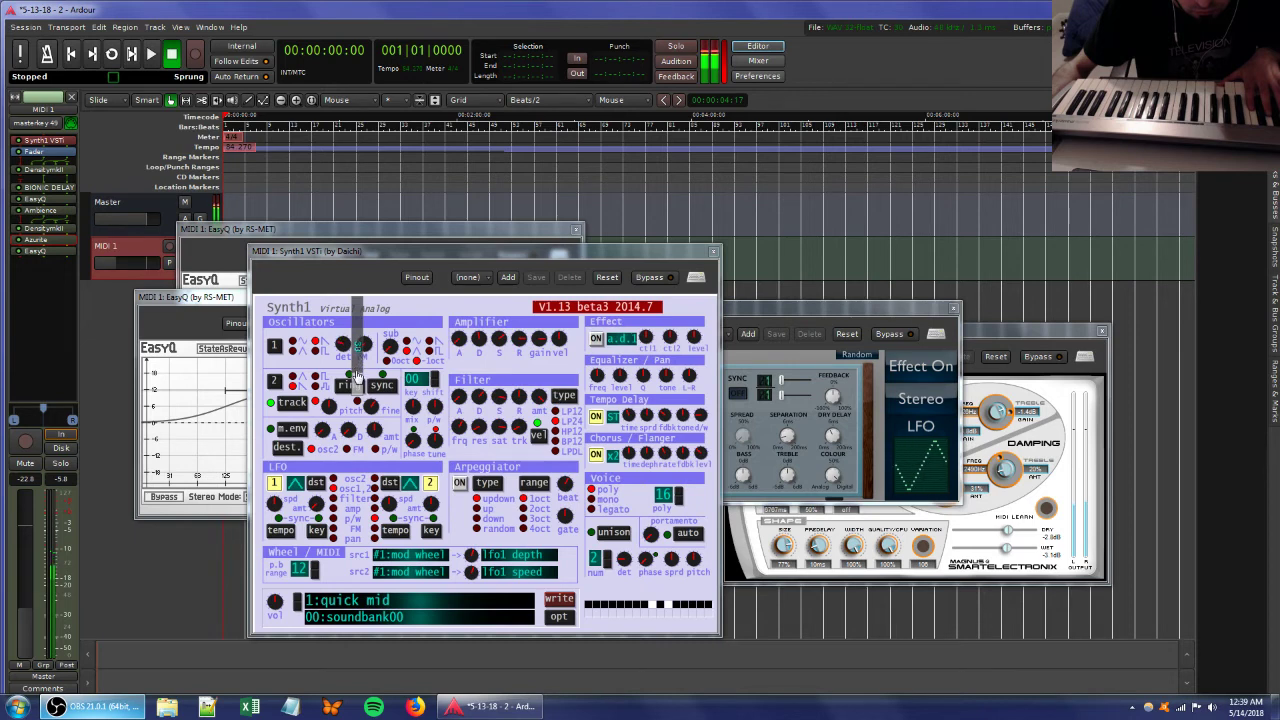
{"action": "left_click_drag", "start_coordinate": [513, 398], "coordinate": [478, 447]}
{"action": "left_click", "coordinate": [479, 426]}
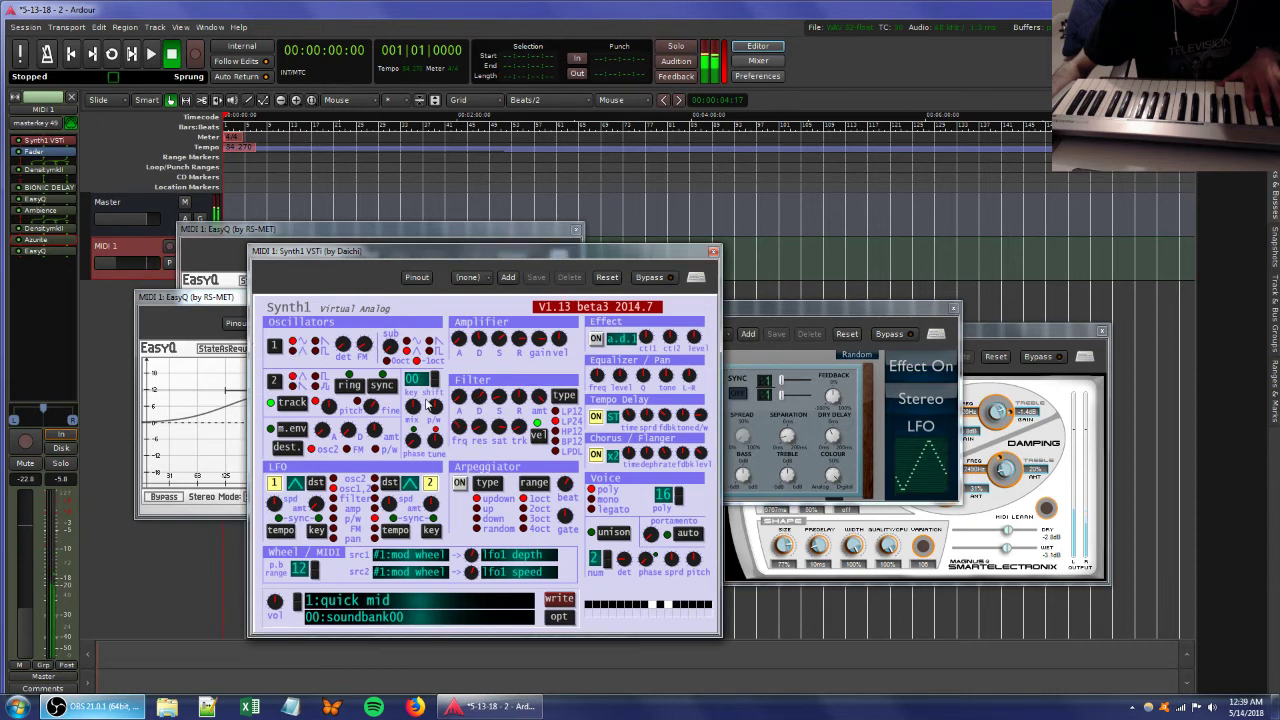
{"action": "mouse_move", "coordinate": [500, 425]}
{"action": "left_mouse_down"}
{"action": "mouse_move", "coordinate": [508, 461]}
{"action": "mouse_move", "coordinate": [478, 448]}
{"action": "mouse_move", "coordinate": [472, 422]}
{"action": "mouse_move", "coordinate": [512, 432]}
{"action": "mouse_move", "coordinate": [499, 391]}
{"action": "mouse_move", "coordinate": [492, 454]}
{"action": "mouse_move", "coordinate": [487, 420]}
{"action": "mouse_move", "coordinate": [521, 433]}
{"action": "mouse_move", "coordinate": [515, 410]}
{"action": "left_mouse_up"}
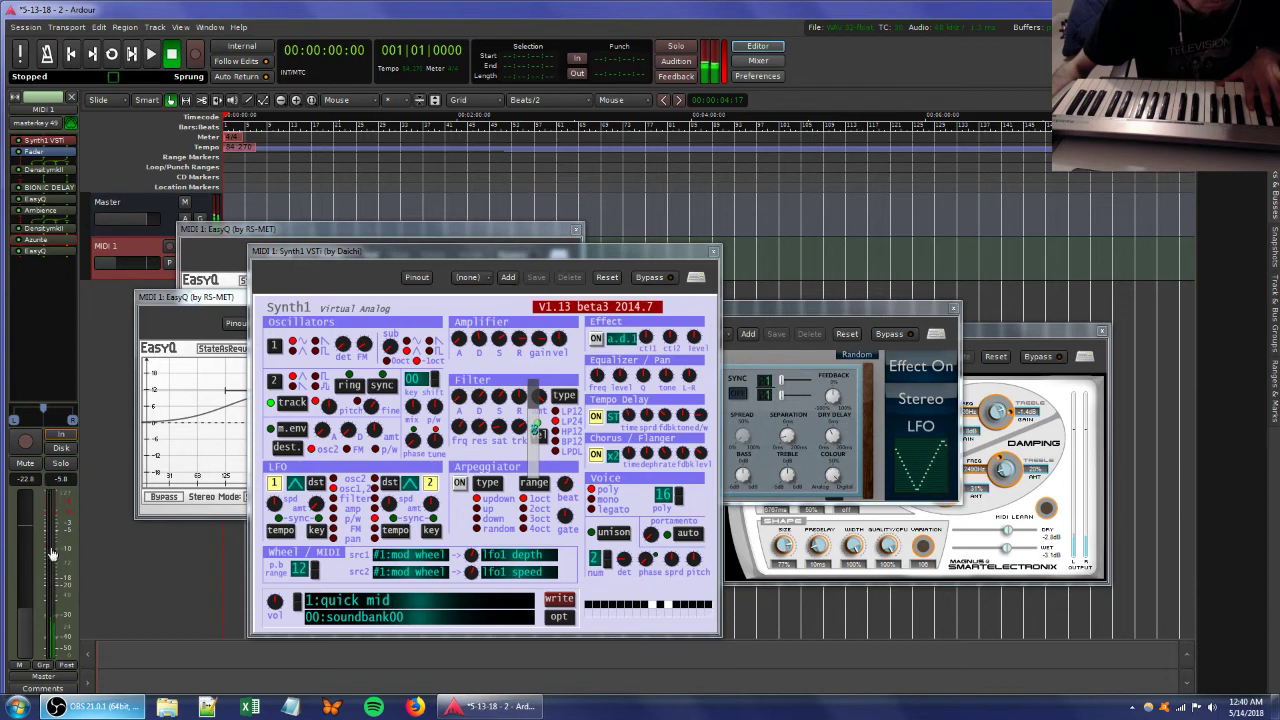
Raise MIDI 1's channel fader to -2.7 dB, toggle its BIONIC DELAY effect and close the Ambience window.
{"action": "left_click_drag", "start_coordinate": [30, 619], "coordinate": [20, 563]}
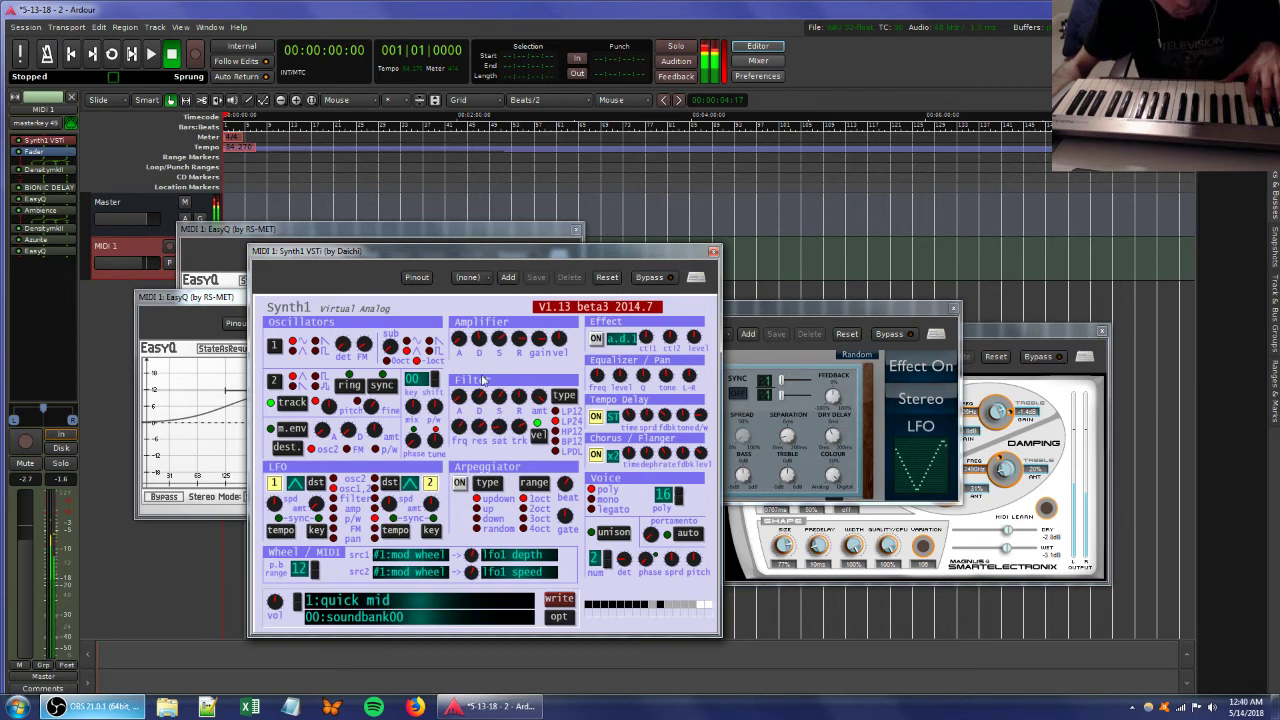
{"action": "left_click", "coordinate": [20, 191]}
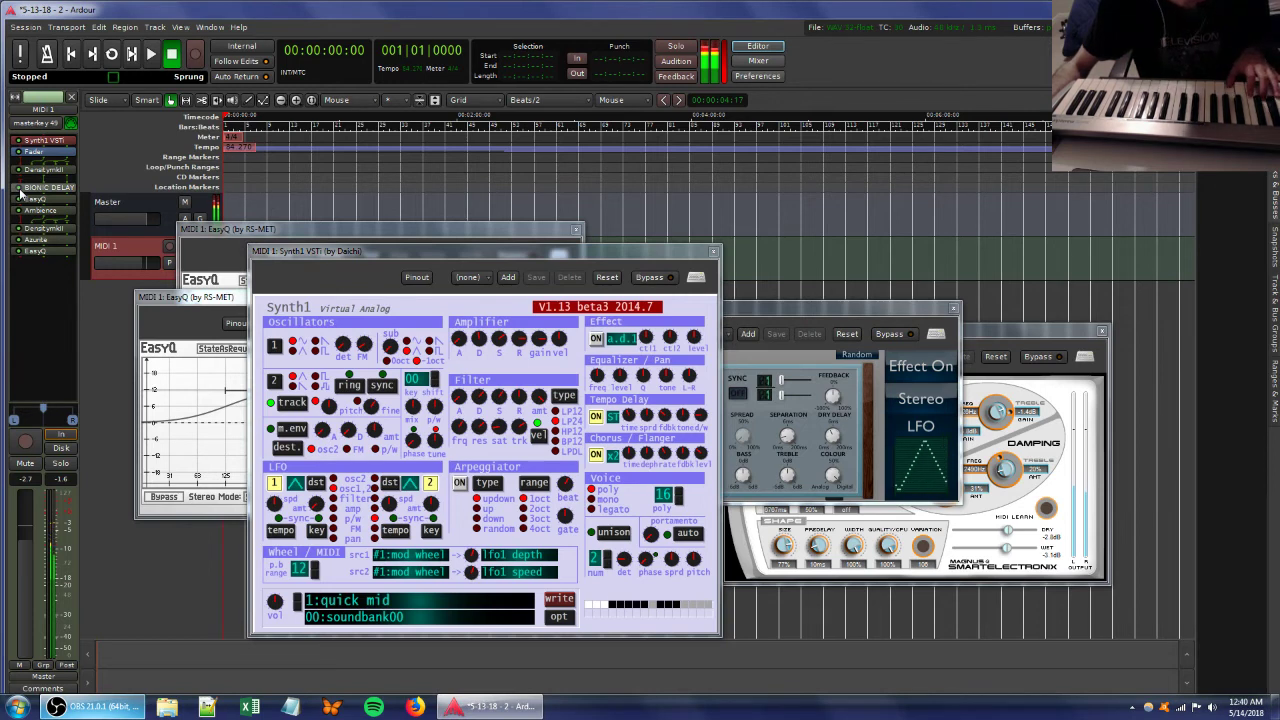
{"action": "double_click", "coordinate": [33, 212]}
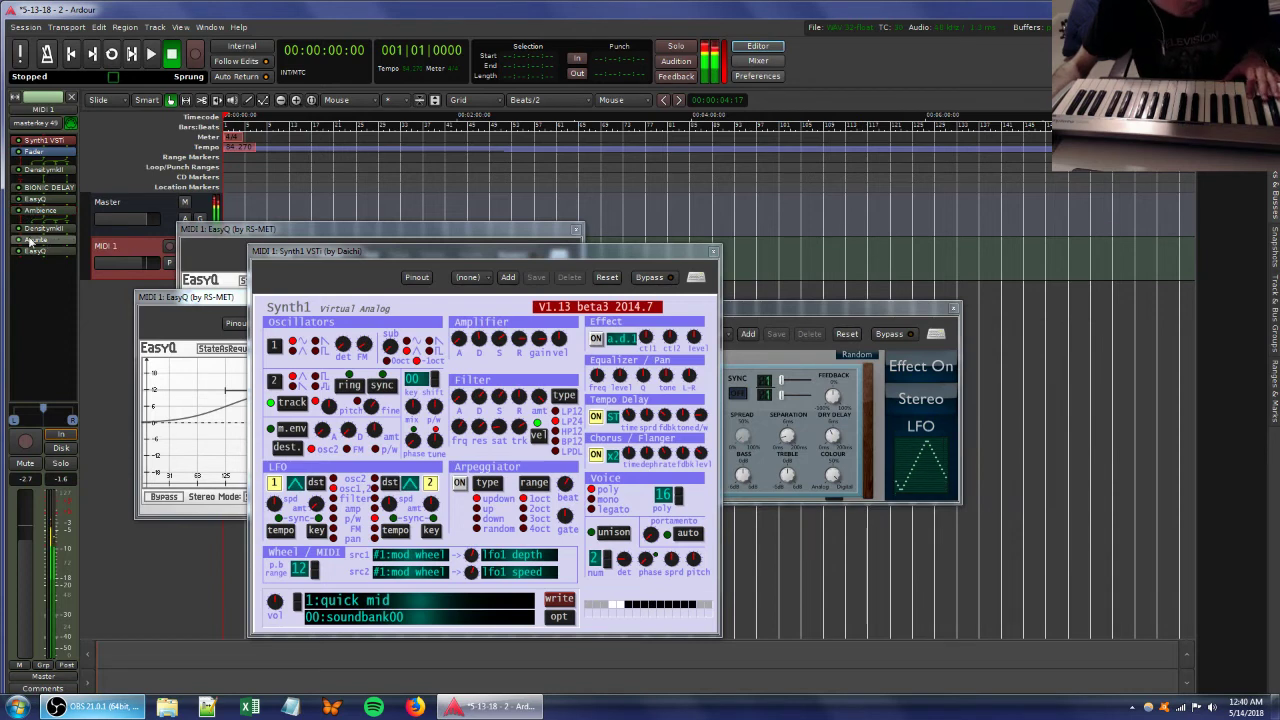
Adjust Synth1's filter saturation and lower MIDI 1's channel fader to -8.2 dB.
{"action": "mouse_move", "coordinate": [499, 432]}
{"action": "left_mouse_down"}
{"action": "mouse_move", "coordinate": [512, 455]}
{"action": "mouse_move", "coordinate": [511, 442]}
{"action": "left_mouse_up"}
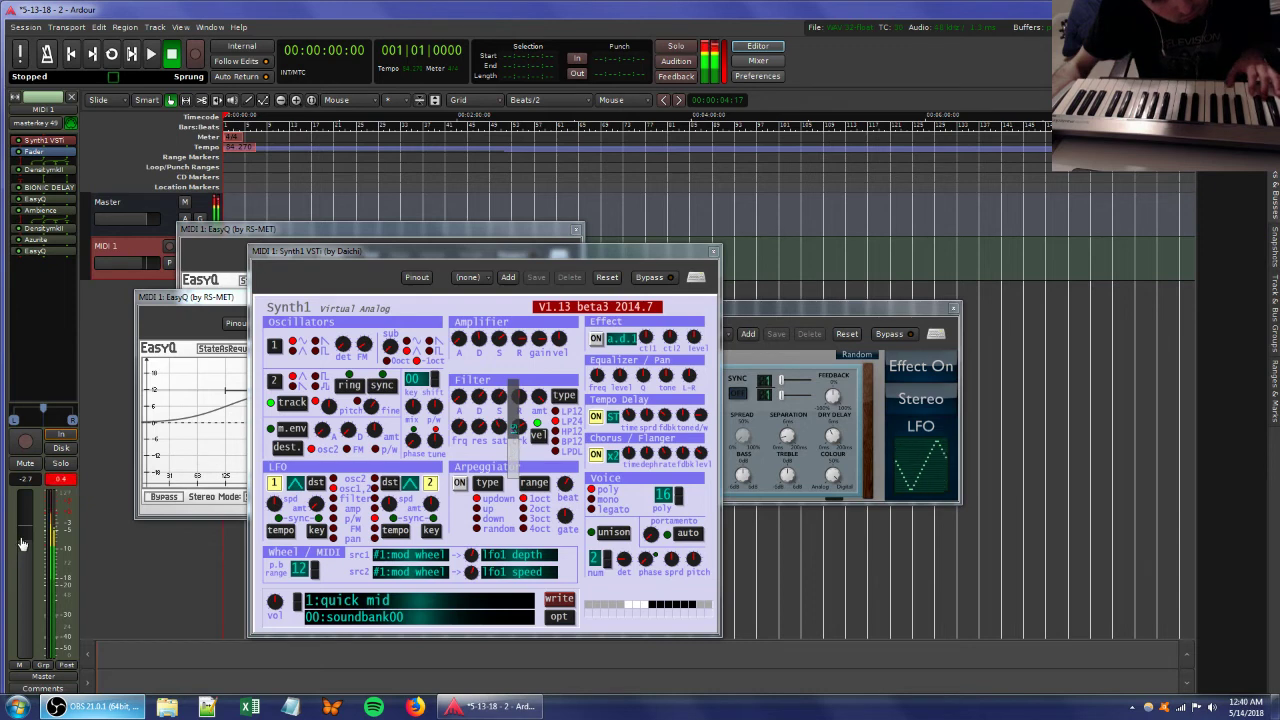
{"action": "left_click_drag", "start_coordinate": [22, 539], "coordinate": [21, 542]}
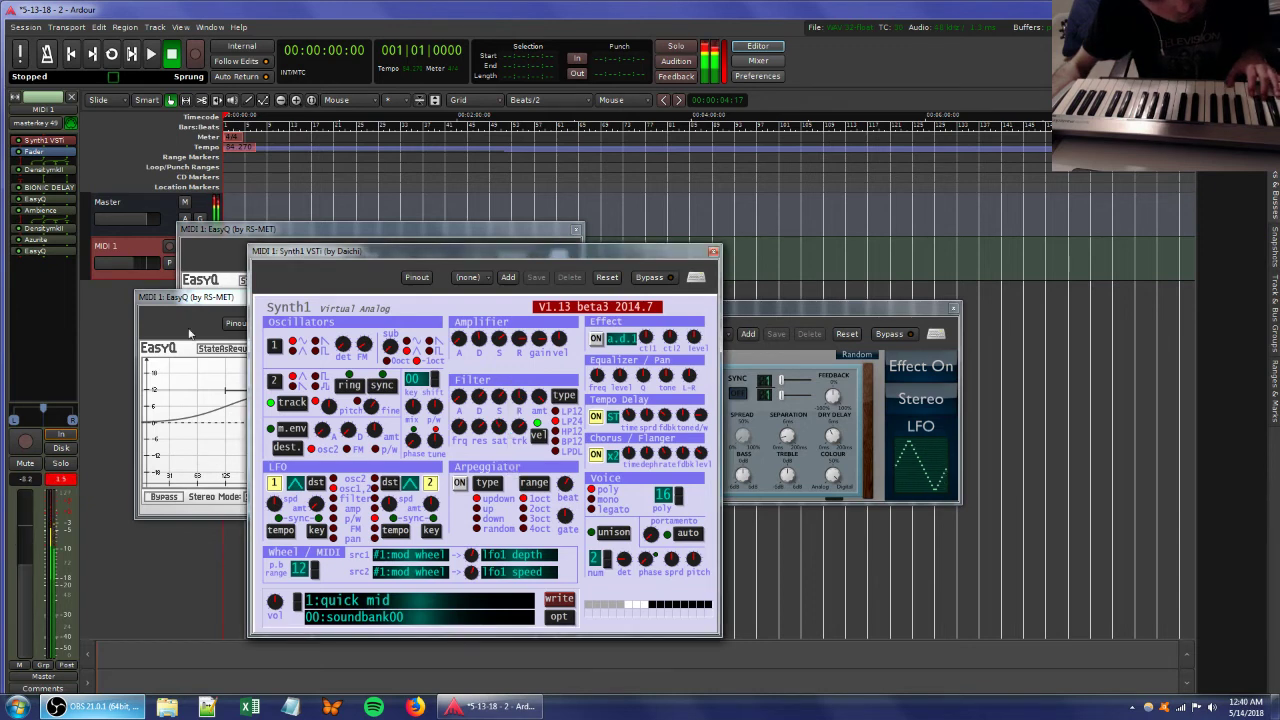
In the EasyQ after Azurite, set the wide peak to 5793.7 Hz at 16.5 dB and the narrow band to 1581.9 Hz at 5.6 dB.
{"action": "left_click", "coordinate": [206, 297]}
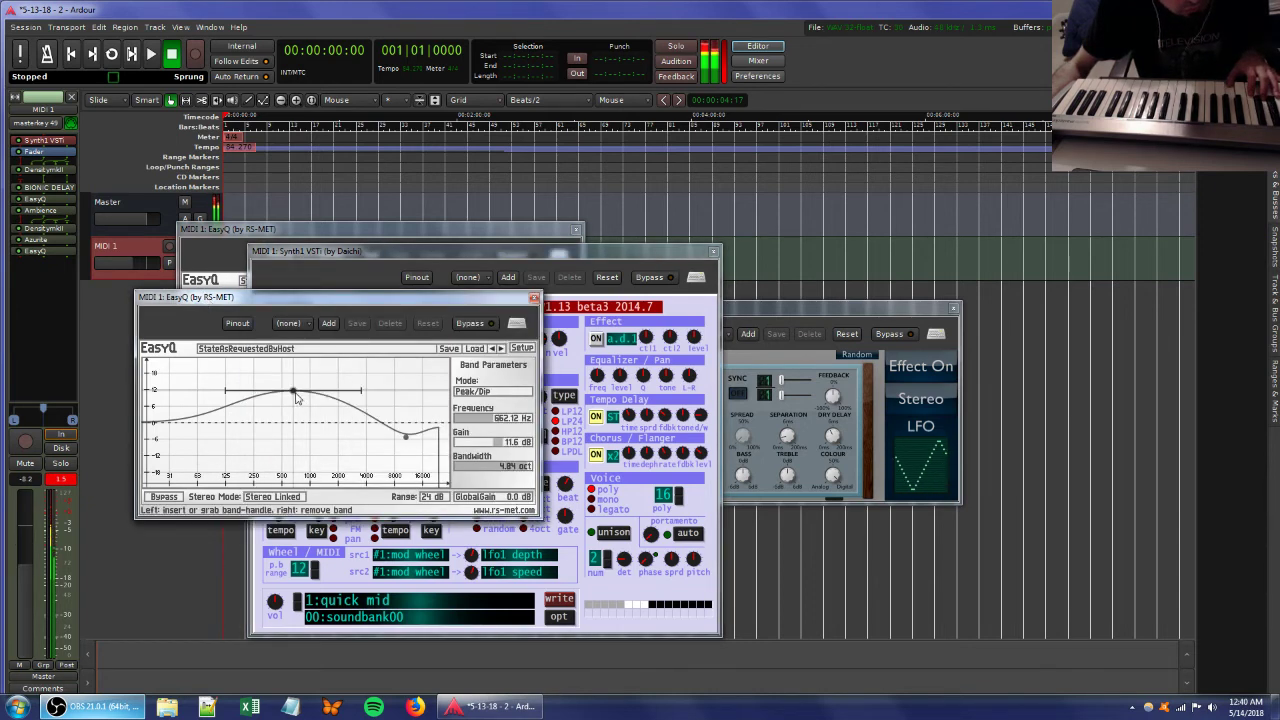
{"action": "left_click_drag", "start_coordinate": [296, 398], "coordinate": [381, 378]}
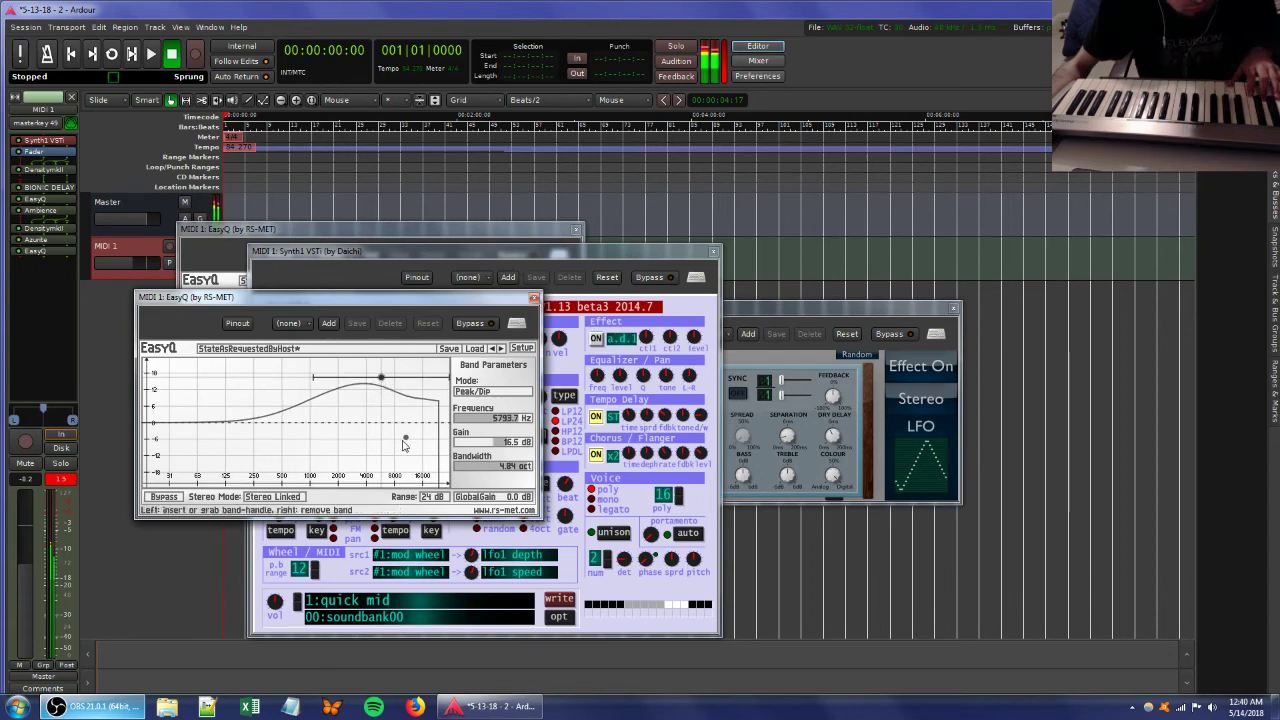
{"action": "left_click_drag", "start_coordinate": [381, 382], "coordinate": [331, 416]}
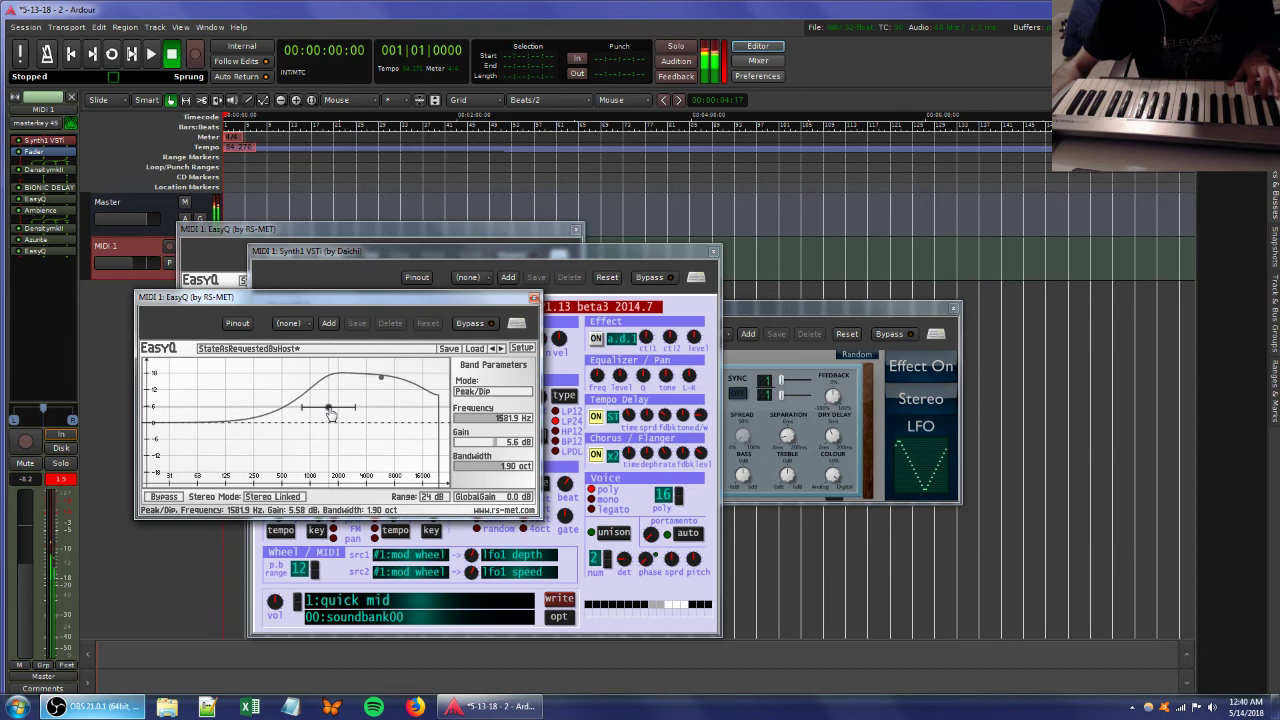
Adjust Synth1's amplifier release, filter saturation and oscillator 1 detune.
{"action": "left_click", "coordinate": [406, 251]}
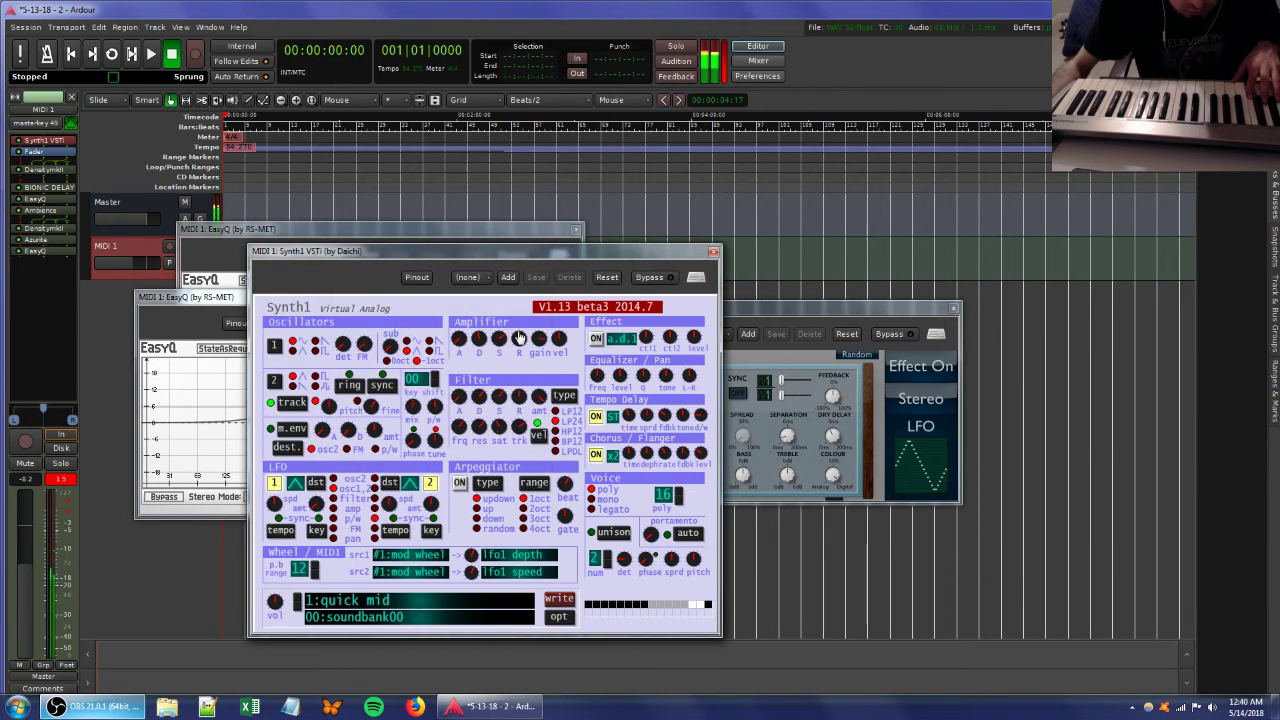
{"action": "left_click_drag", "start_coordinate": [519, 337], "coordinate": [534, 366]}
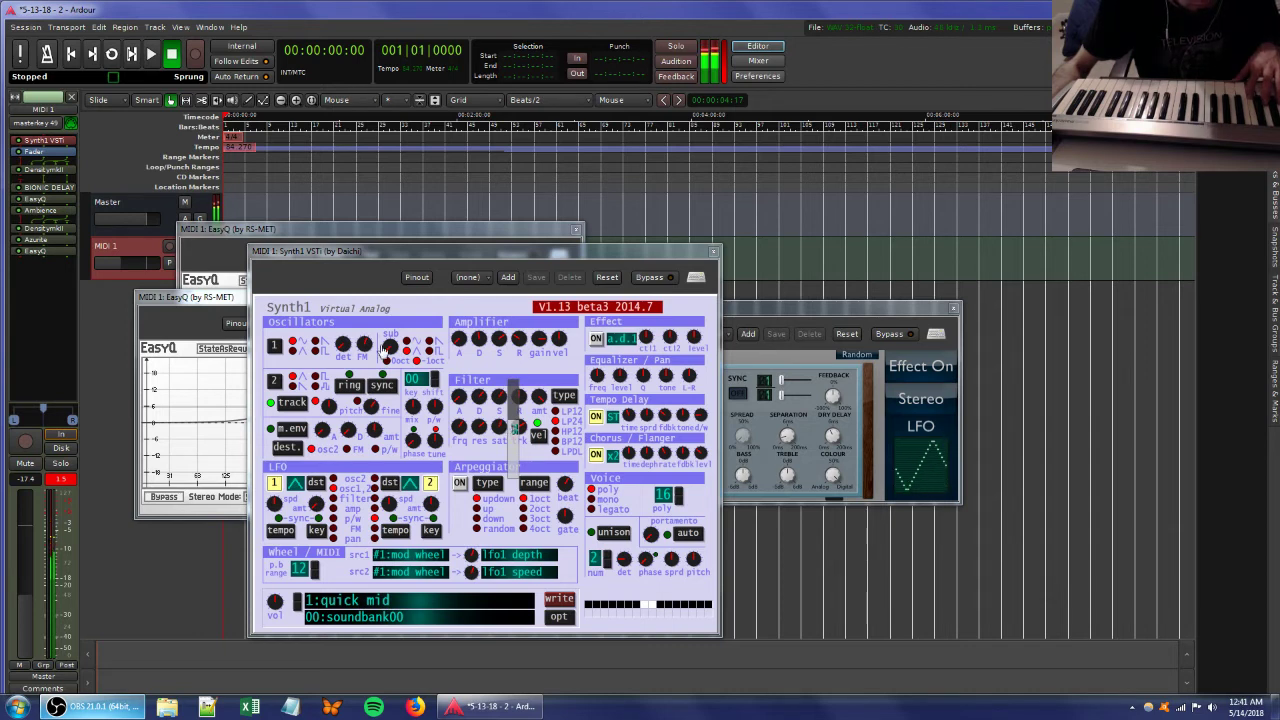
{"action": "left_click_drag", "start_coordinate": [347, 343], "coordinate": [356, 383]}
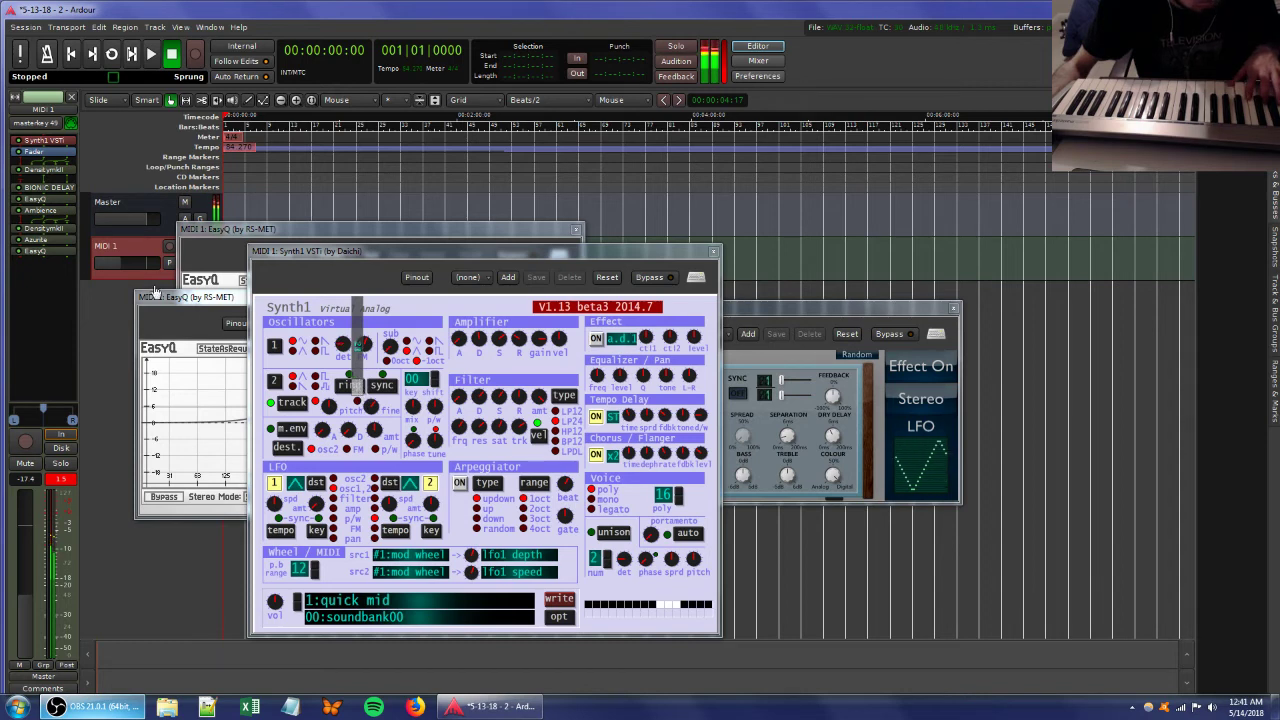
Lower MIDI 1's Ambience dry level and set its wet level to -4.4 dB, appending a second Ambience with wet at about -13.8 dB.
{"action": "double_click", "coordinate": [60, 212]}
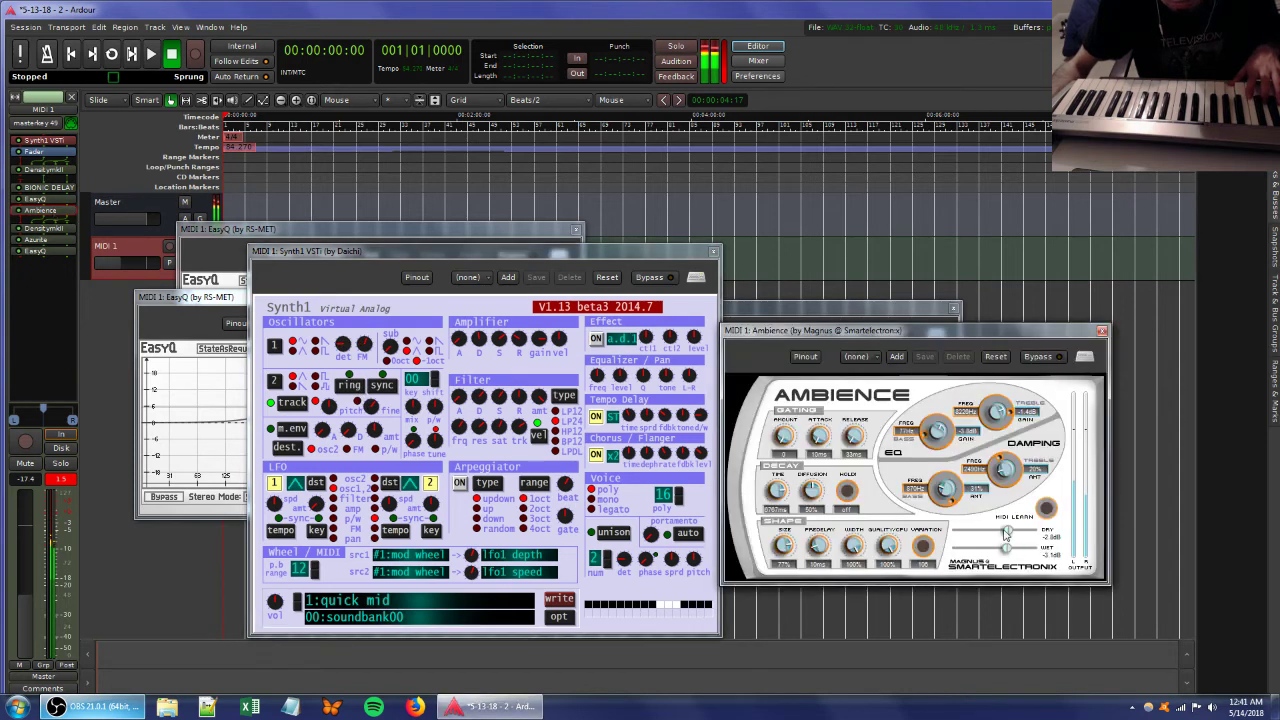
{"action": "mouse_move", "coordinate": [1010, 532]}
{"action": "left_mouse_down"}
{"action": "mouse_move", "coordinate": [985, 532]}
{"action": "mouse_move", "coordinate": [1004, 532]}
{"action": "mouse_move", "coordinate": [1005, 550]}
{"action": "left_mouse_up"}
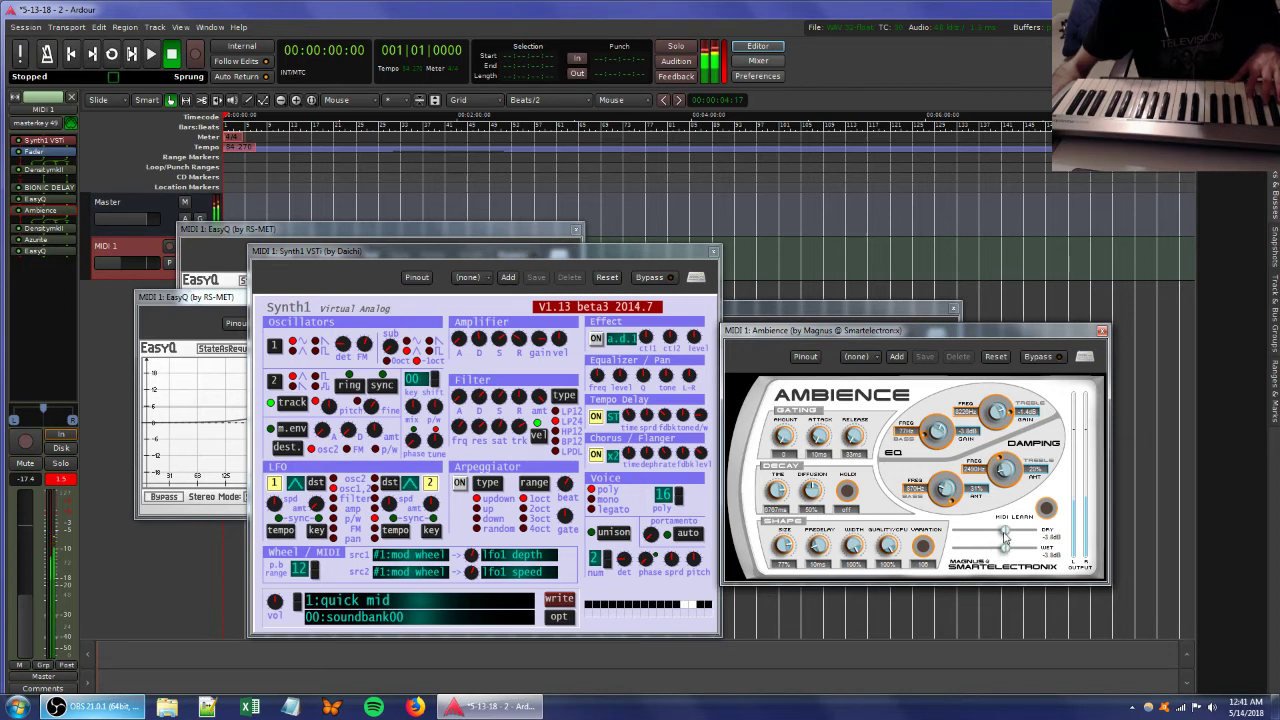
{"action": "right_click", "coordinate": [46, 288]}
{"action": "mouse_move", "coordinate": [92, 296]}
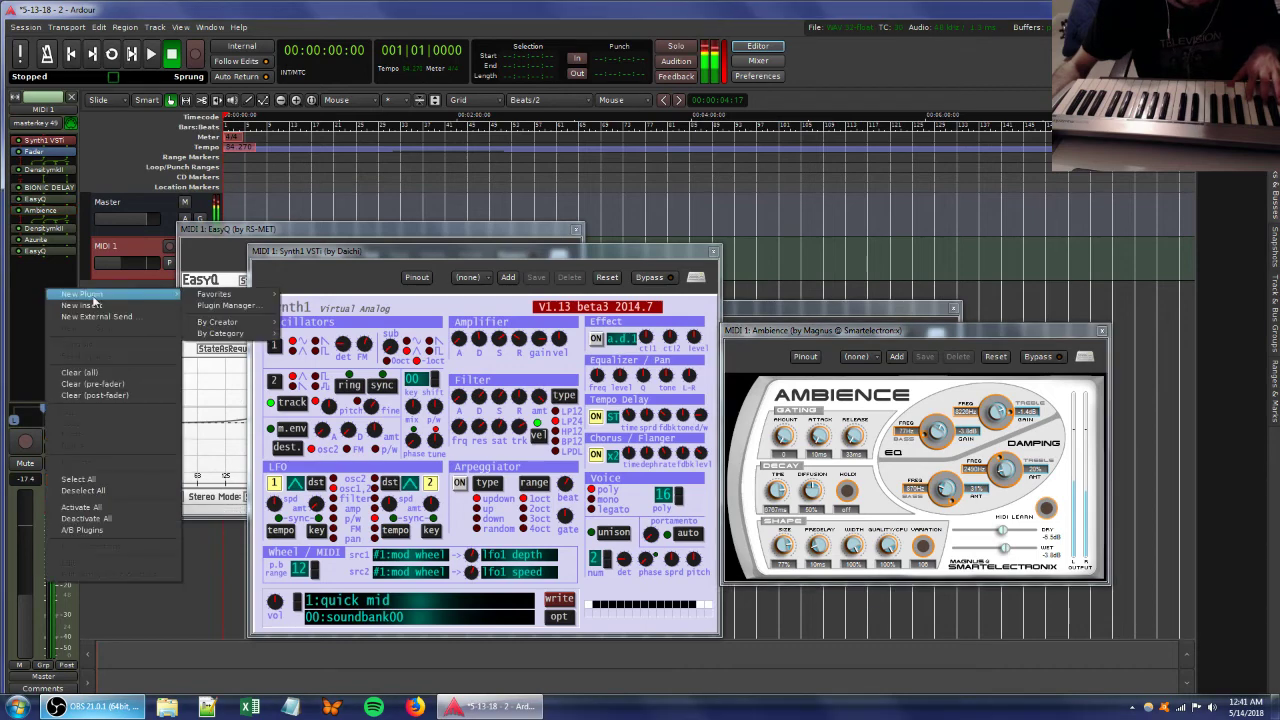
{"action": "mouse_move", "coordinate": [249, 298]}
{"action": "left_click", "coordinate": [330, 314]}
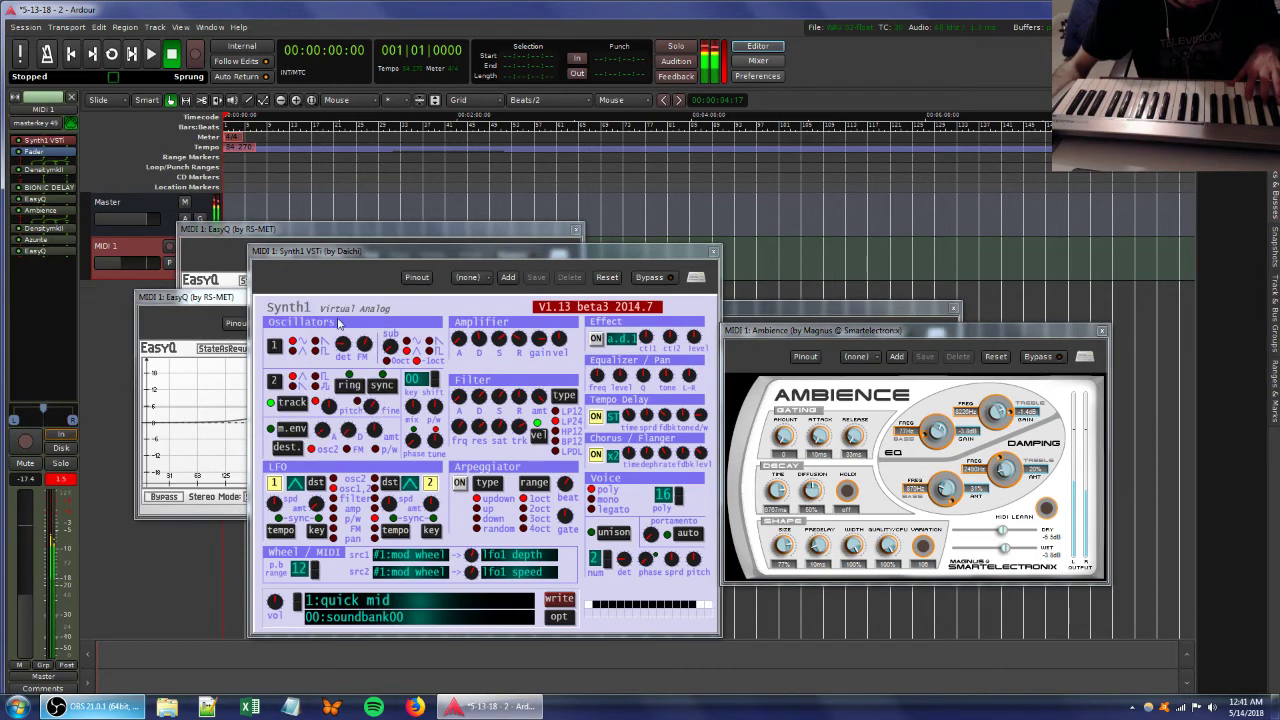
{"action": "left_click_drag", "start_coordinate": [388, 408], "coordinate": [415, 430]}
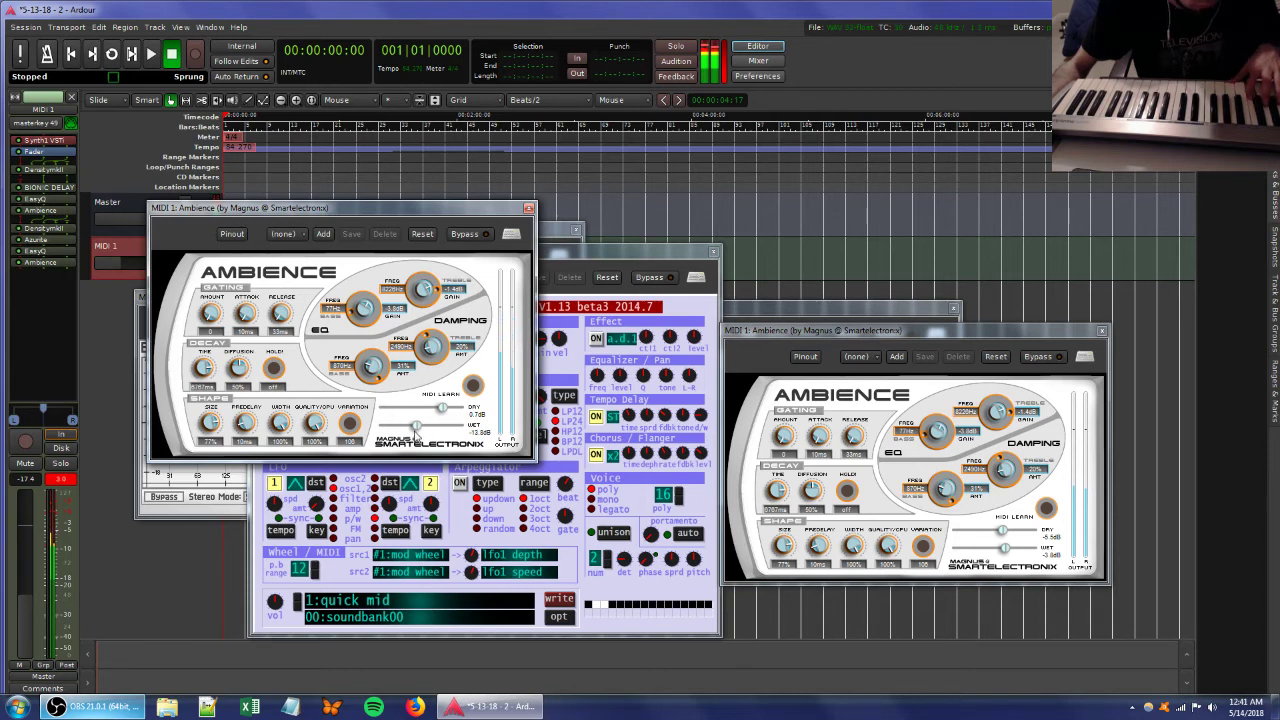
{"action": "left_click", "coordinate": [998, 551]}
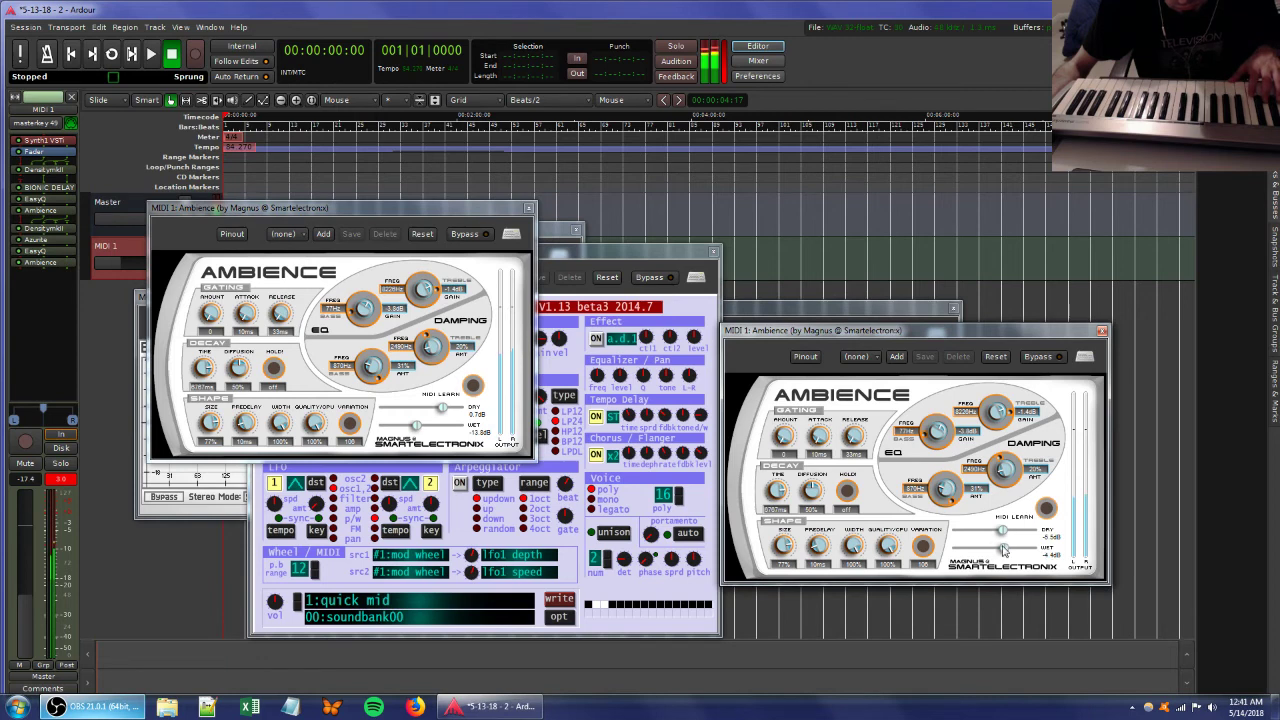
Adjust Synth1's filter envelope amount and frequency, and move the second Ambience window away from the EasyQ and Synth1 windows.
{"action": "left_click", "coordinate": [634, 249]}
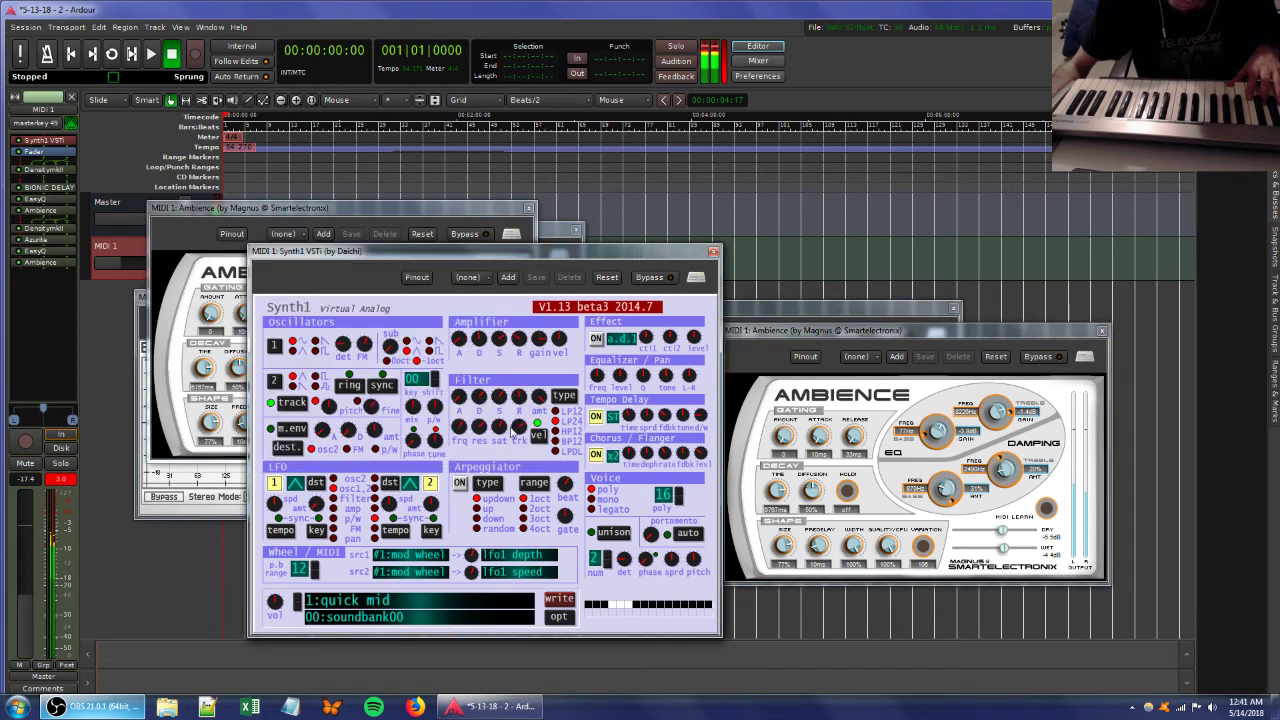
{"action": "left_click_drag", "start_coordinate": [537, 398], "coordinate": [536, 439]}
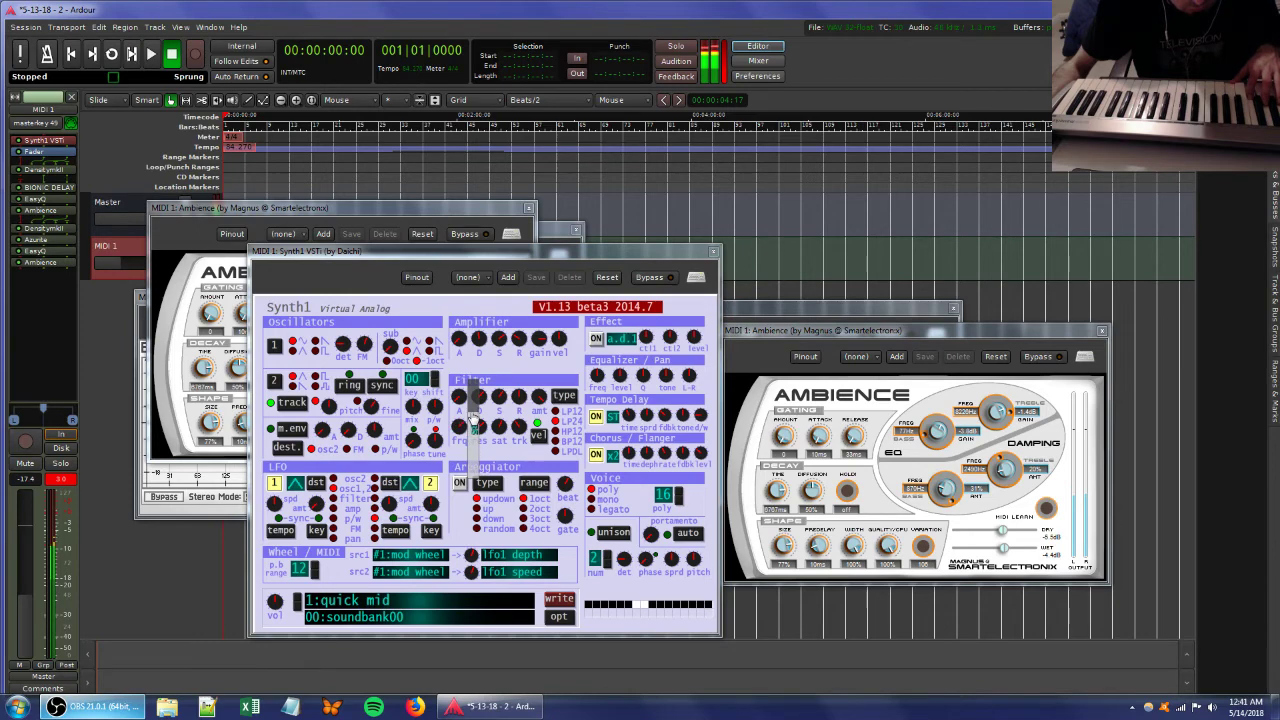
{"action": "left_click_drag", "start_coordinate": [278, 207], "coordinate": [670, 215]}
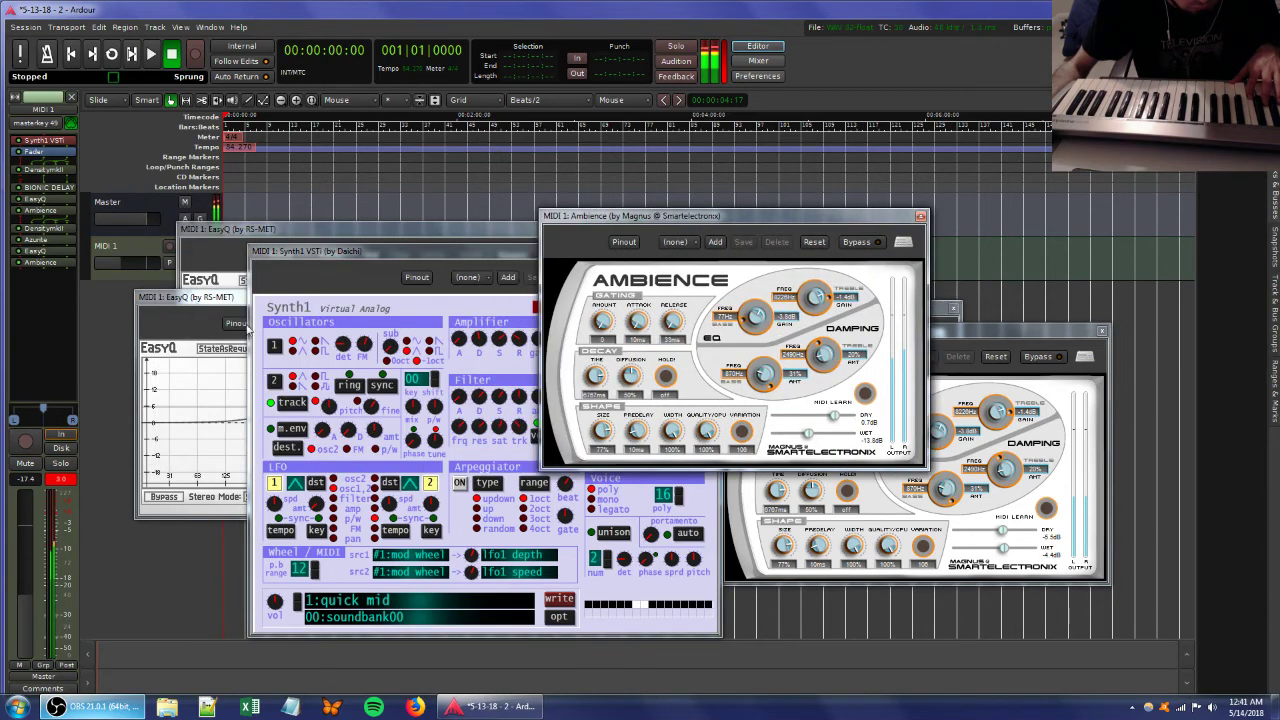
Turn the wide band of the EasyQ after Azurite into a -9.0 dB cut at 9802.2 Hz.
{"action": "left_click", "coordinate": [200, 302]}
{"action": "left_click_drag", "start_coordinate": [337, 385], "coordinate": [404, 450]}
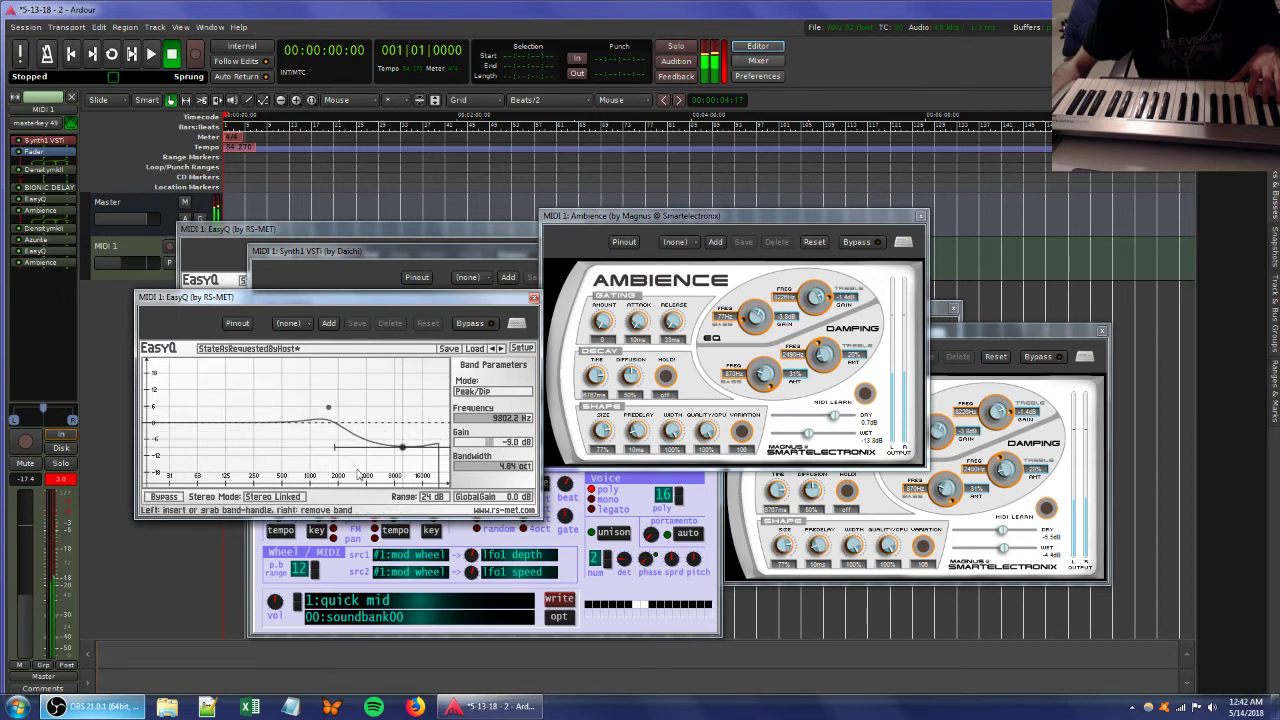
Clear MIDI 1's peak meter, raise its fader to -3.1 dB and disconnect its masterkey 49 input.
{"action": "left_click", "coordinate": [19, 601]}
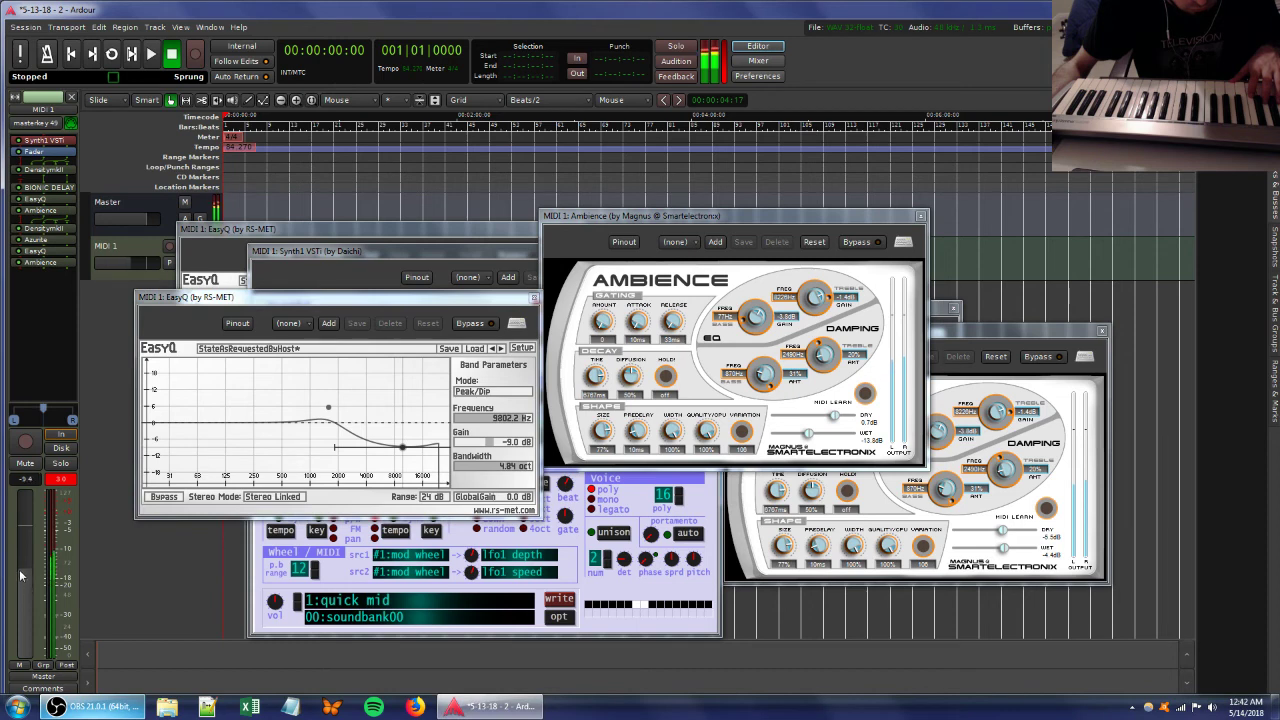
{"action": "left_click", "coordinate": [63, 481]}
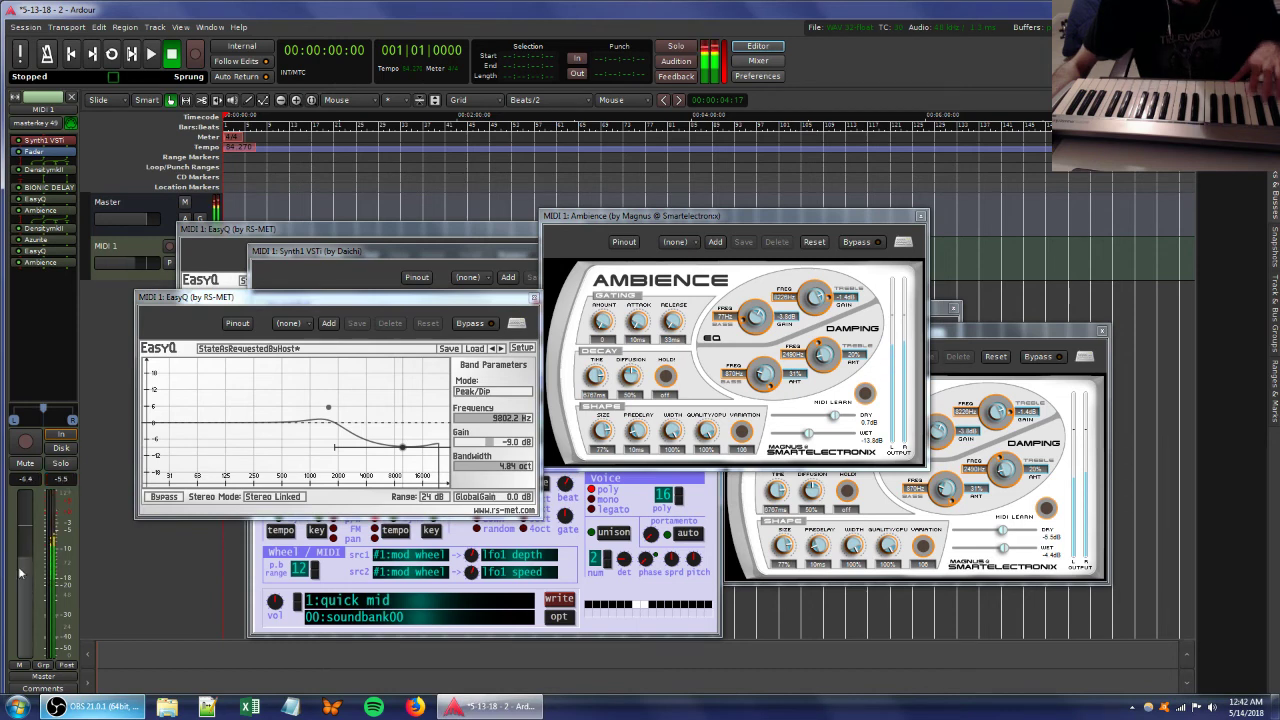
{"action": "left_click_drag", "start_coordinate": [22, 572], "coordinate": [24, 553]}
{"action": "left_click", "coordinate": [32, 124]}
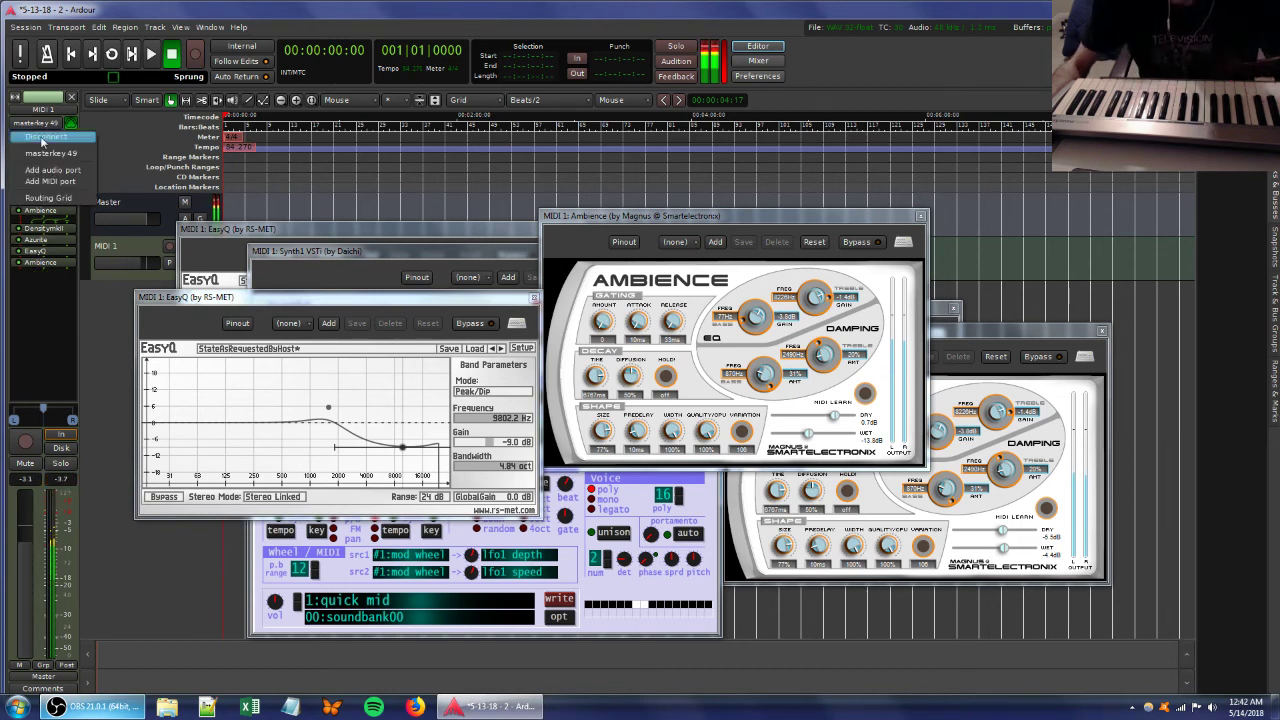
{"action": "left_click", "coordinate": [42, 142]}
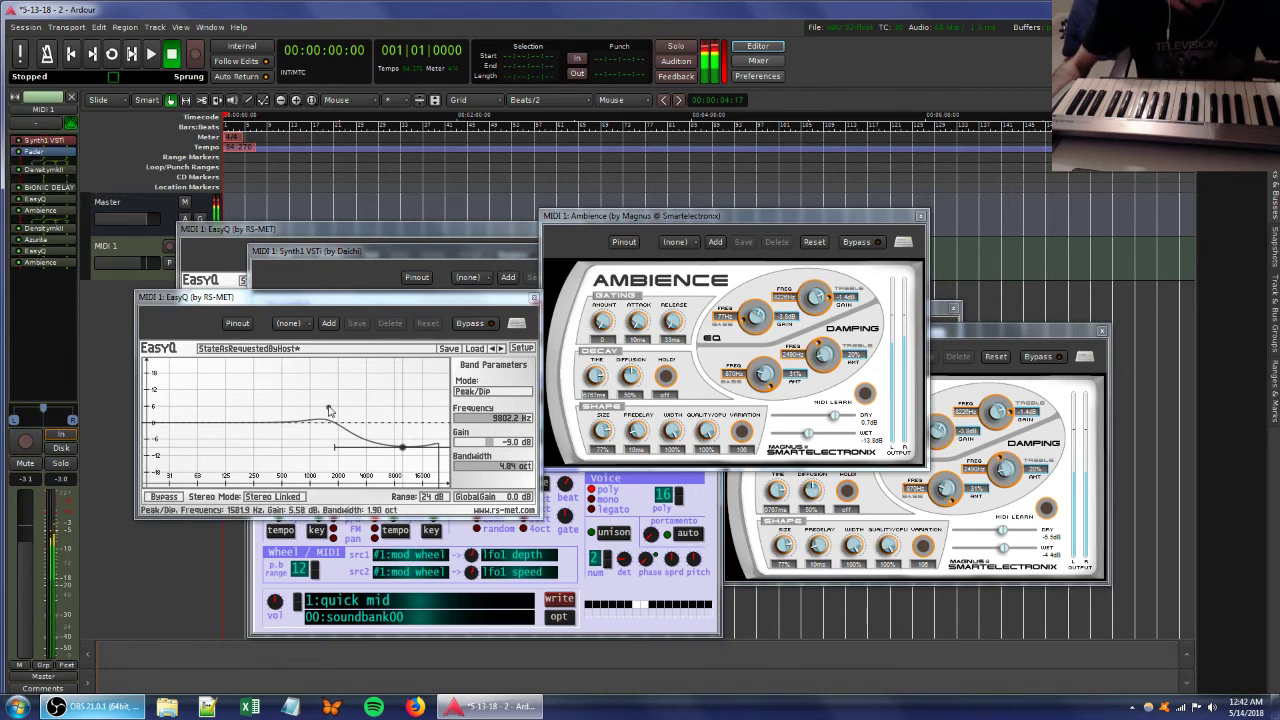
Reshape the open EasyQ: cut the mid band, add a 7.0 dB peak at 121.87 Hz and set the high band to 10130 Hz, -13.6 dB.
{"action": "left_click_drag", "start_coordinate": [328, 408], "coordinate": [346, 453]}
{"action": "left_click_drag", "start_coordinate": [222, 424], "coordinate": [227, 410]}
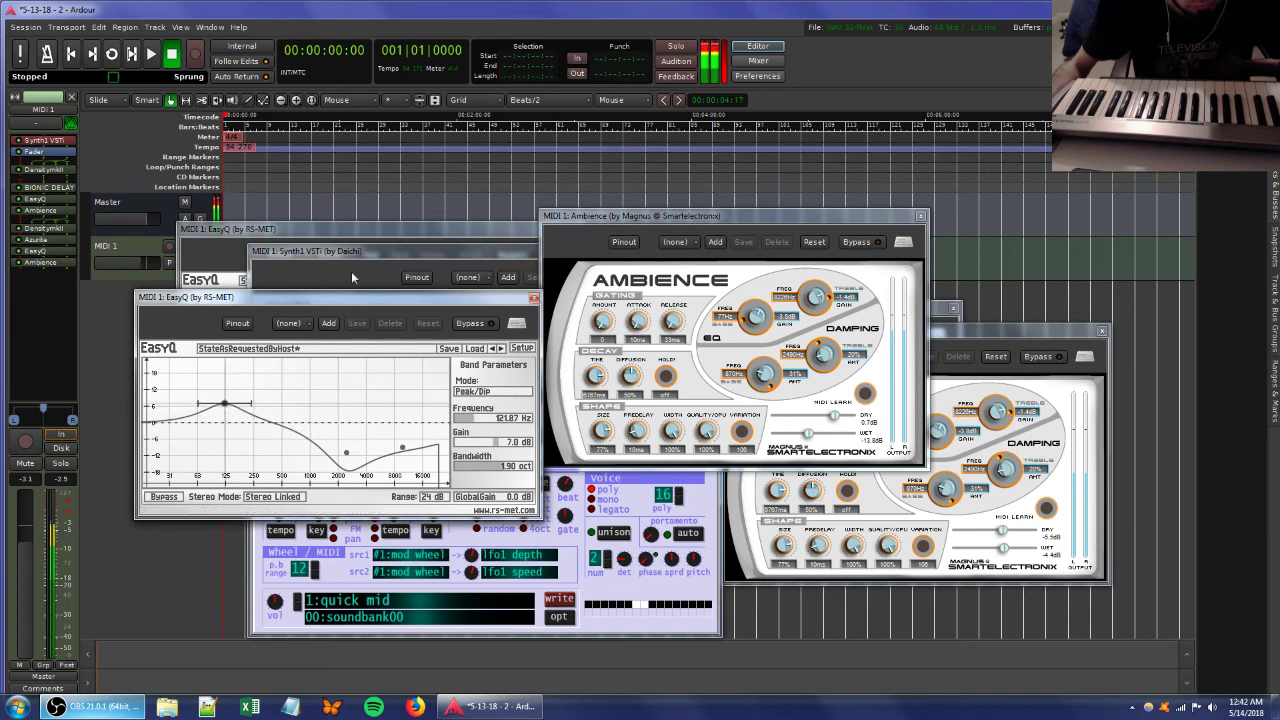
{"action": "left_click_drag", "start_coordinate": [404, 449], "coordinate": [406, 466]}
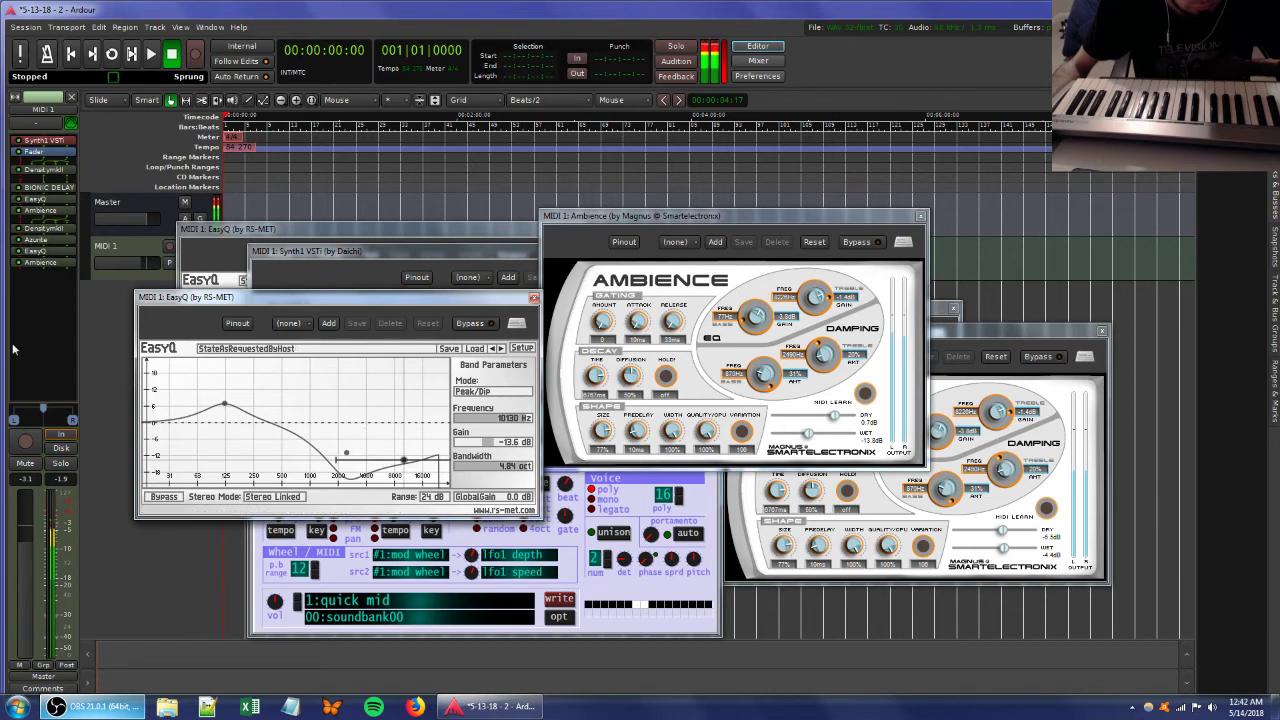
Append another EasyQ to the end of MIDI 1's chain and add an 11.6 dB peak at about 2.5 kHz.
{"action": "right_click", "coordinate": [48, 306]}
{"action": "mouse_move", "coordinate": [141, 312]}
{"action": "mouse_move", "coordinate": [268, 307]}
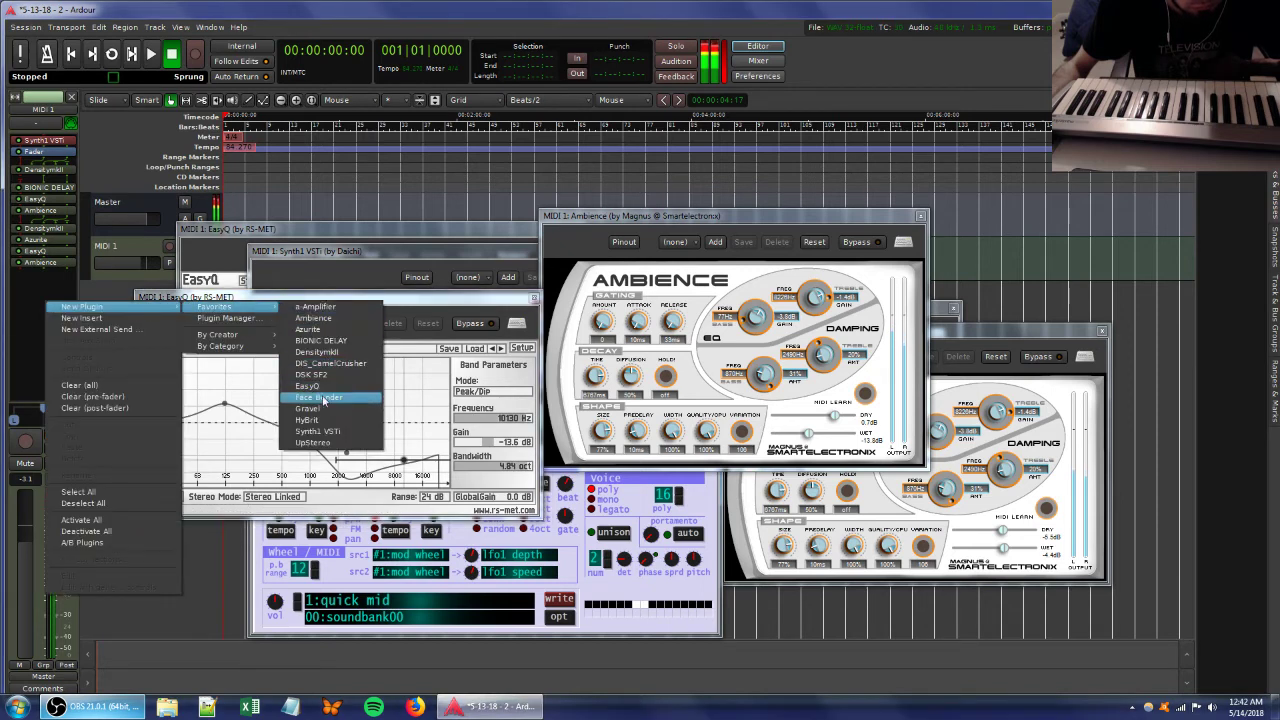
{"action": "left_click", "coordinate": [310, 386]}
{"action": "left_click_drag", "start_coordinate": [311, 418], "coordinate": [334, 386]}
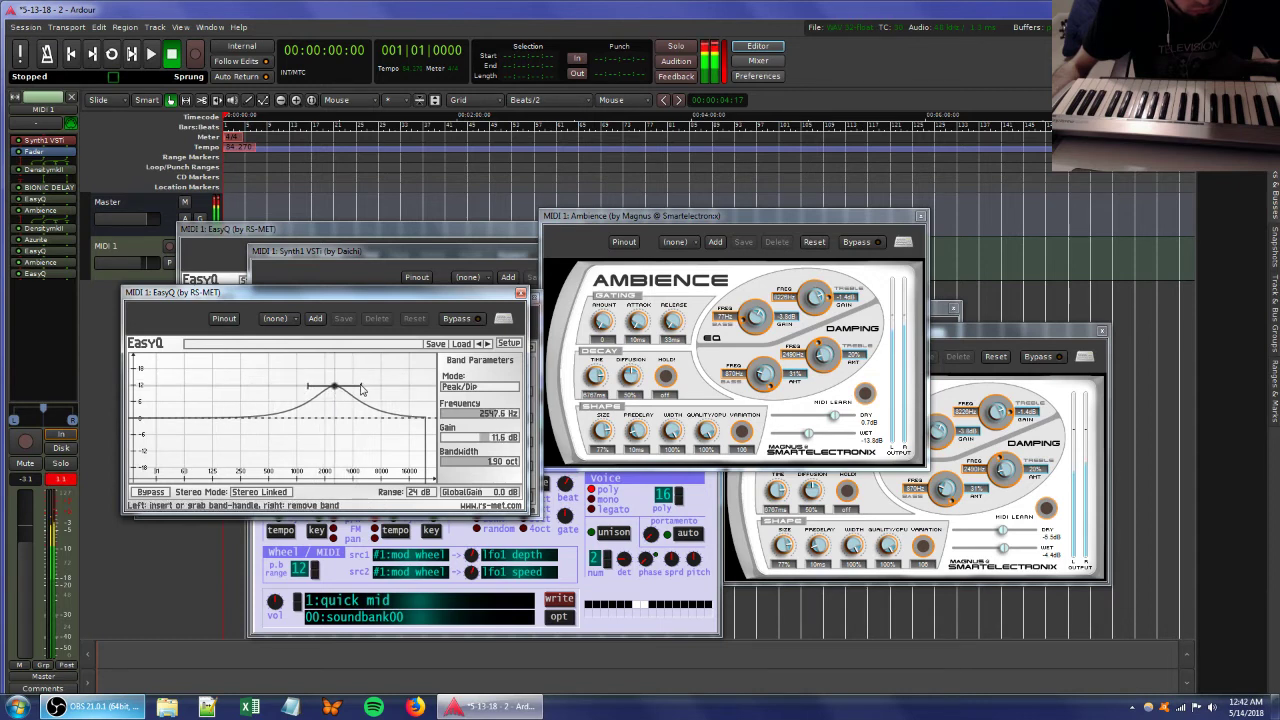
Adjust the number of voices in the Azurite chorus and raise the first Ambience's wet level to -1.2 dB.
{"action": "double_click", "coordinate": [36, 241]}
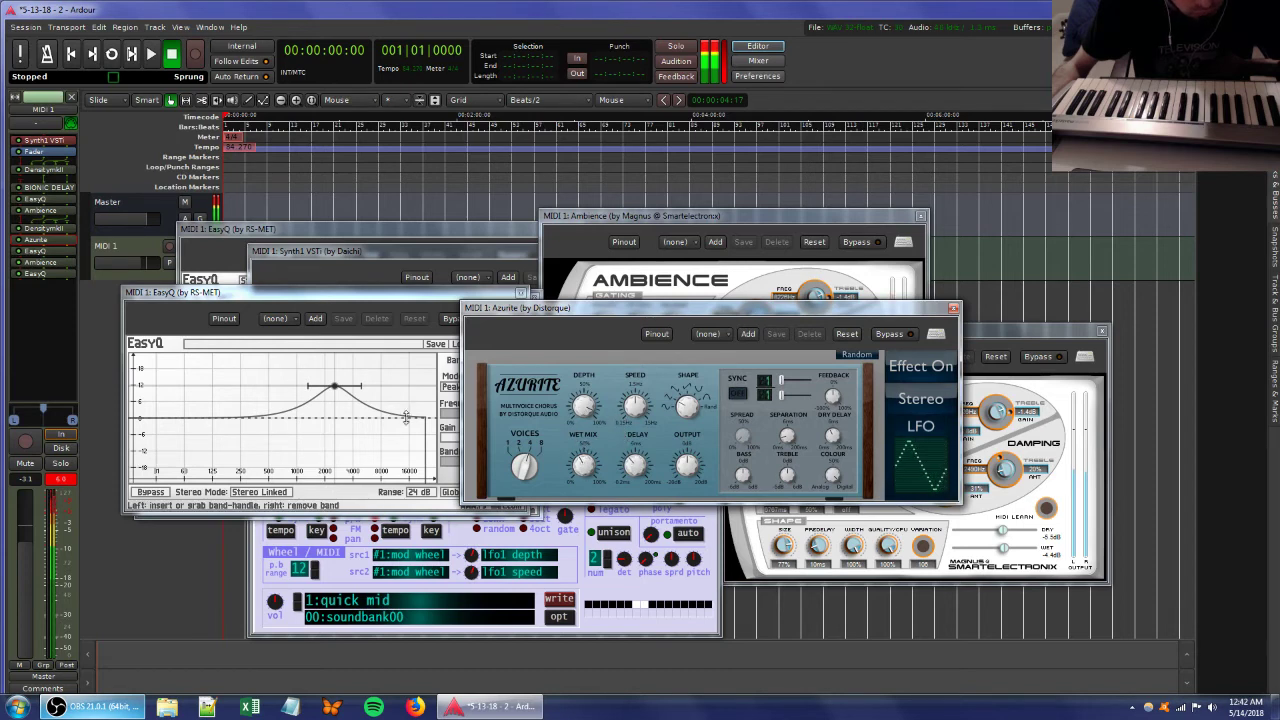
{"action": "left_click_drag", "start_coordinate": [533, 478], "coordinate": [526, 490]}
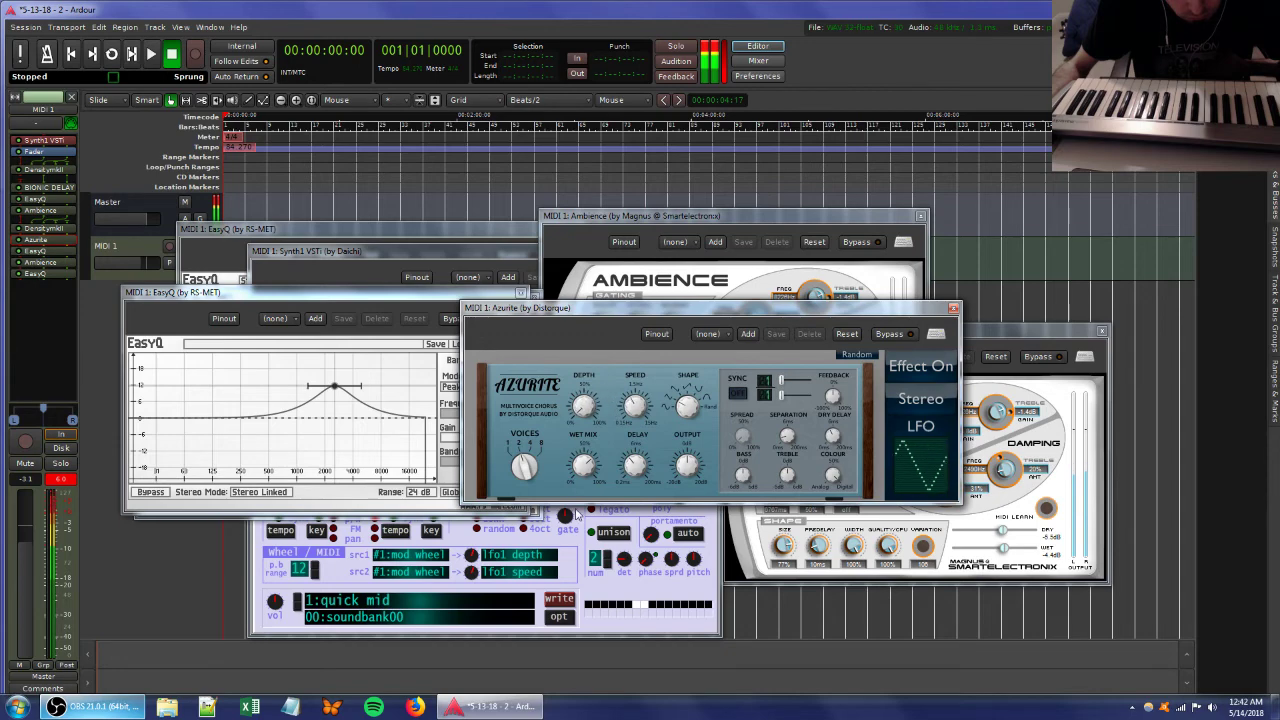
{"action": "left_click", "coordinate": [1010, 556]}
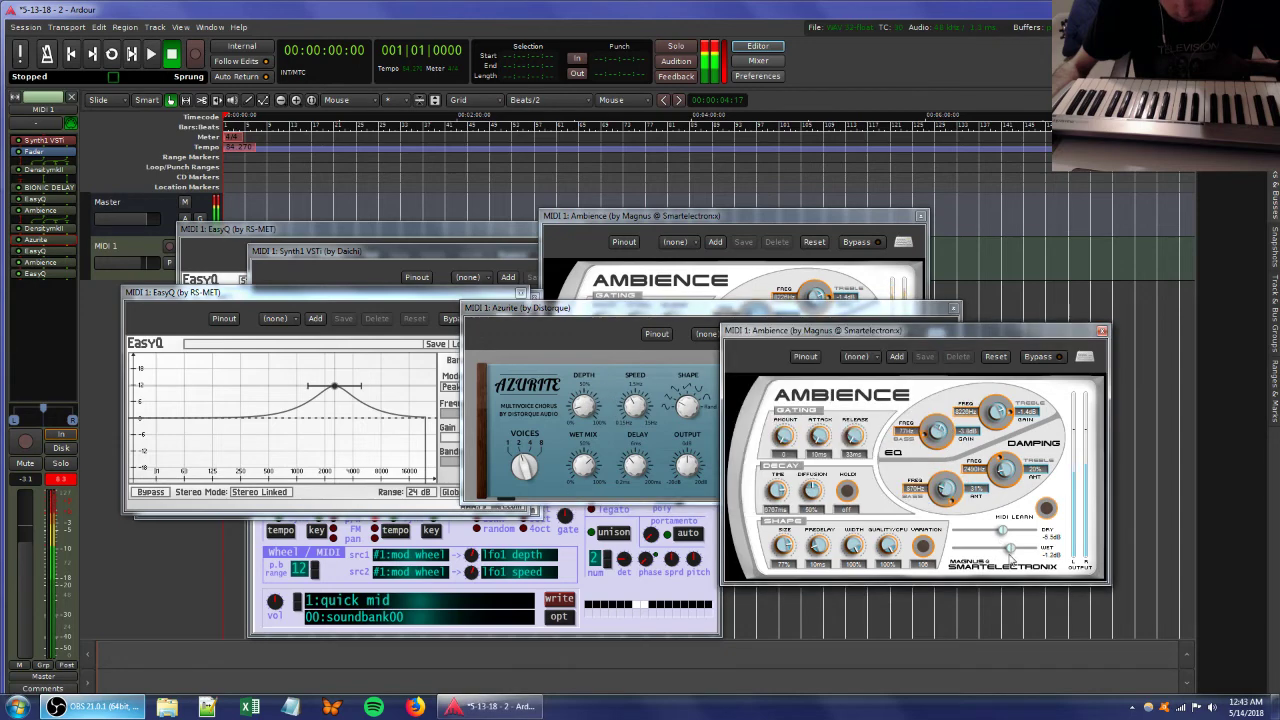
Reposition the Synth1 window beside Azurite and adjust Synth1's filter saturation and key tracking.
{"action": "left_click", "coordinate": [434, 257]}
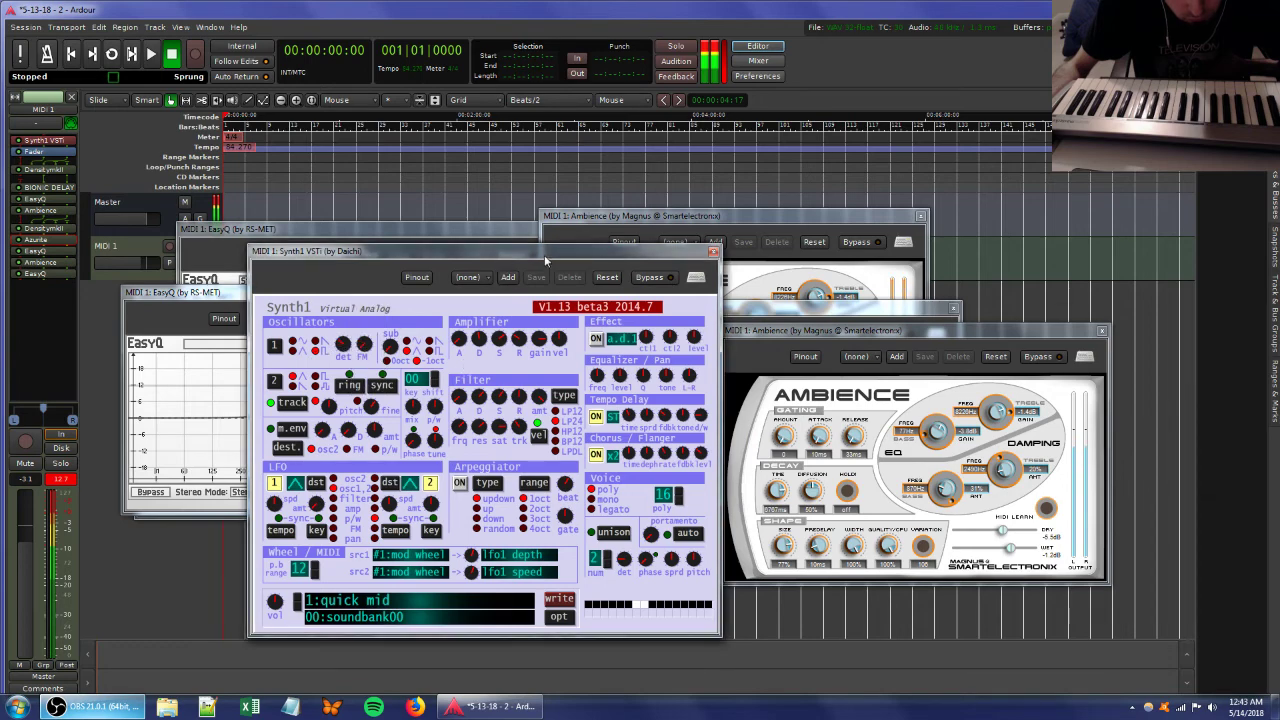
{"action": "left_click_drag", "start_coordinate": [544, 254], "coordinate": [345, 229]}
{"action": "left_click", "coordinate": [612, 317]}
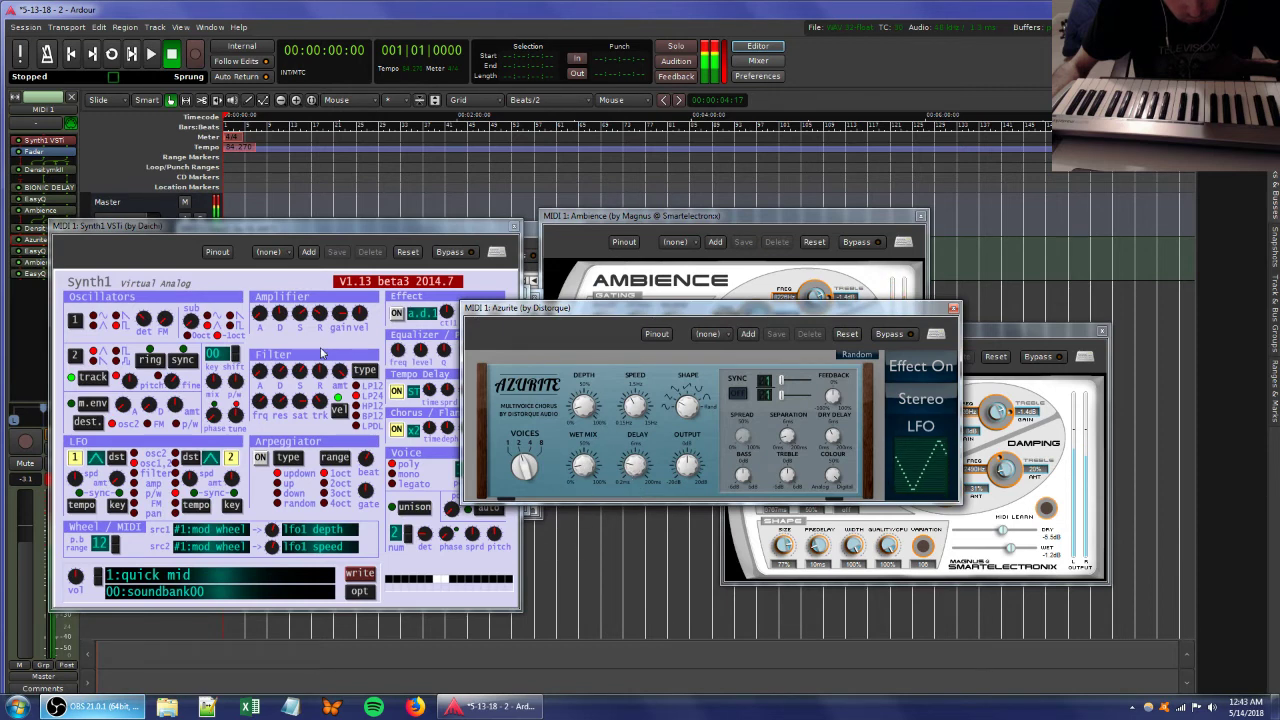
{"action": "left_click", "coordinate": [302, 412]}
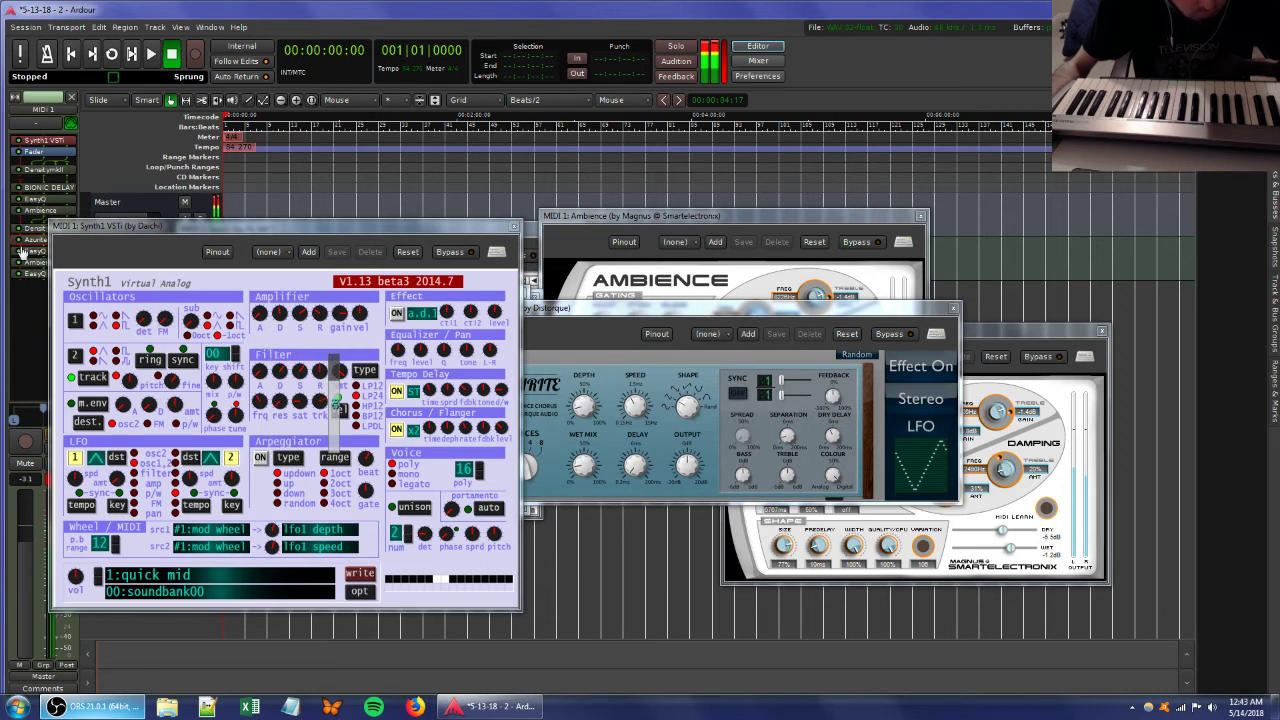
{"action": "left_click_drag", "start_coordinate": [162, 226], "coordinate": [238, 244]}
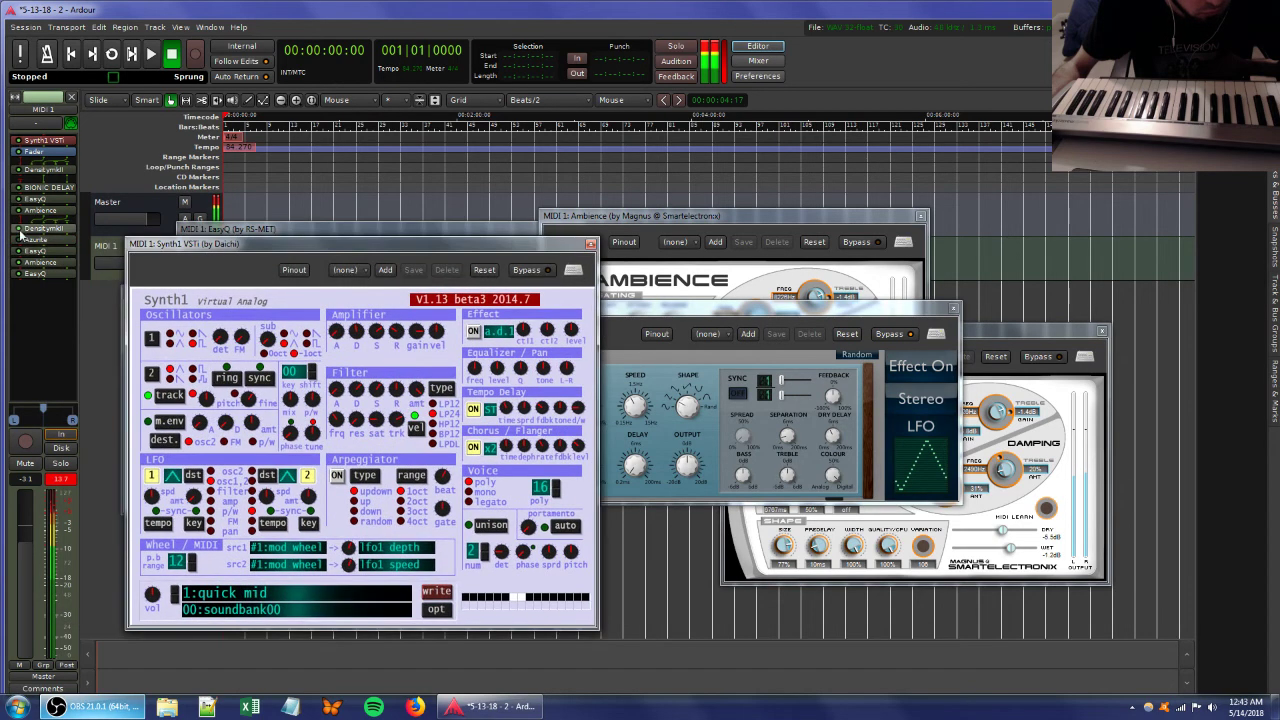
Toggle the first Ambience effect and move the high cut band of the EasyQ after Azurite to 1120.2 Hz at 1.2 dB.
{"action": "left_click", "coordinate": [22, 214]}
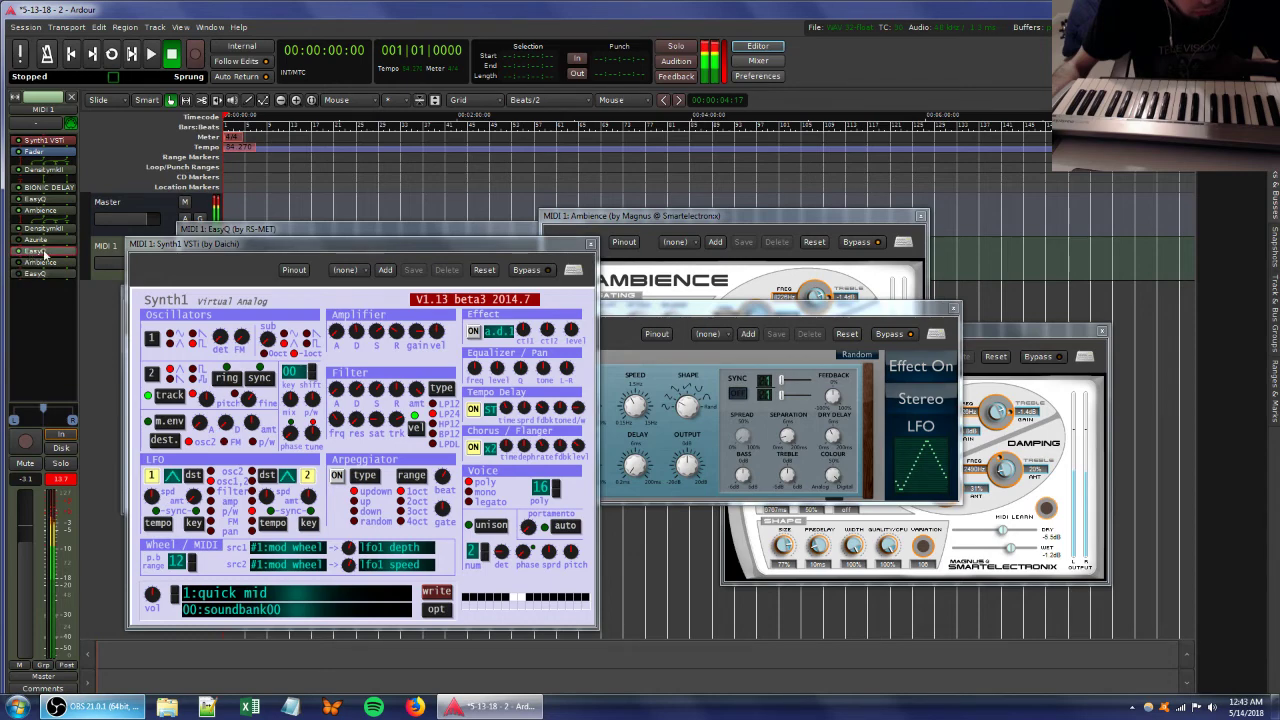
{"action": "double_click", "coordinate": [30, 251]}
{"action": "left_click_drag", "start_coordinate": [407, 465], "coordinate": [317, 427]}
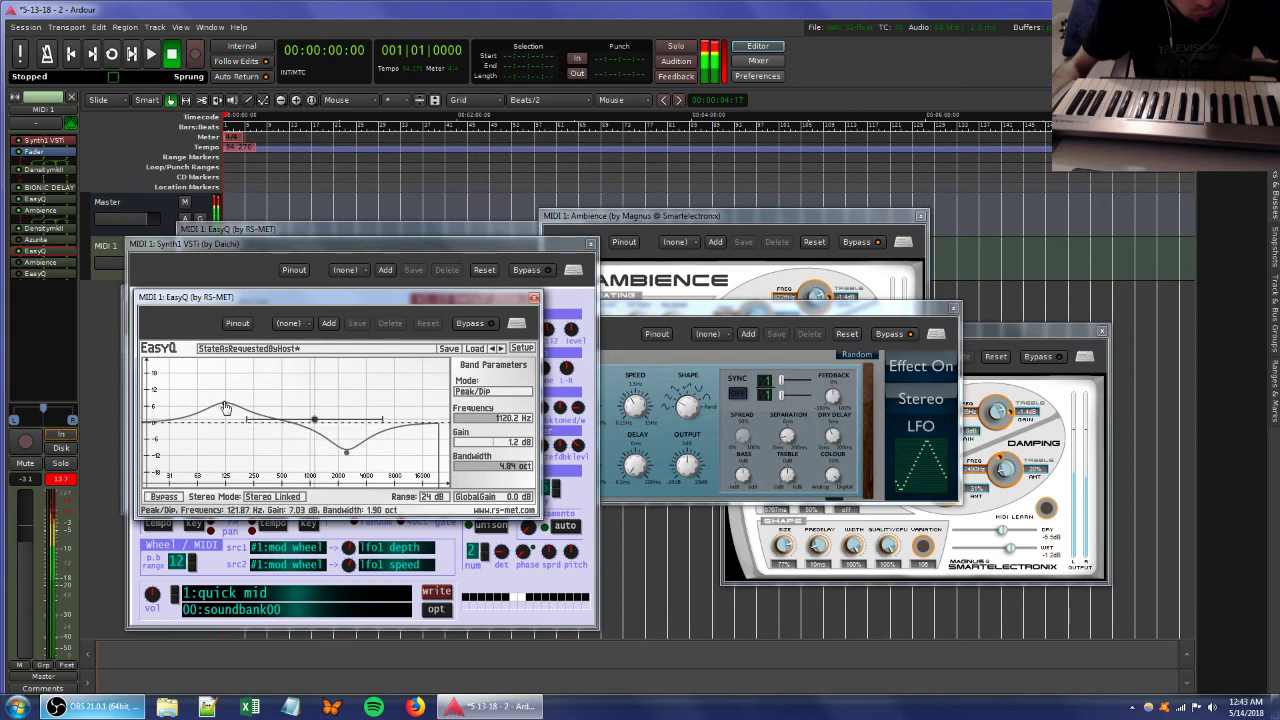
Move the EasyQ bands to 231.32 Hz at 5.8 dB and 1433.4 Hz at -11.6 dB, and lower MIDI 1's fader to -15.3 dB.
{"action": "mouse_move", "coordinate": [225, 404]}
{"action": "left_mouse_down"}
{"action": "mouse_move", "coordinate": [226, 421]}
{"action": "mouse_move", "coordinate": [283, 424]}
{"action": "mouse_move", "coordinate": [323, 386]}
{"action": "mouse_move", "coordinate": [309, 400]}
{"action": "mouse_move", "coordinate": [346, 447]}
{"action": "mouse_move", "coordinate": [354, 424]}
{"action": "mouse_move", "coordinate": [340, 432]}
{"action": "mouse_move", "coordinate": [357, 421]}
{"action": "mouse_move", "coordinate": [318, 400]}
{"action": "mouse_move", "coordinate": [298, 411]}
{"action": "mouse_move", "coordinate": [222, 397]}
{"action": "mouse_move", "coordinate": [250, 407]}
{"action": "left_mouse_up"}
{"action": "left_click_drag", "start_coordinate": [30, 545], "coordinate": [28, 580]}
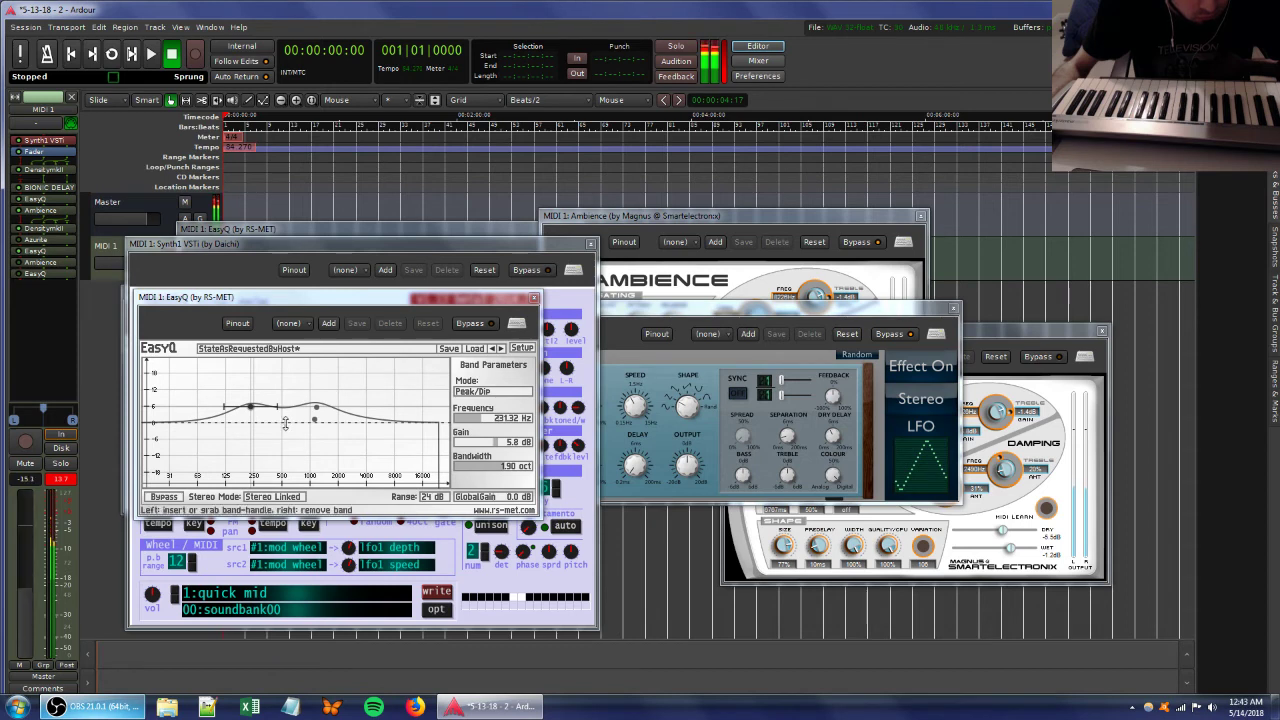
{"action": "left_click_drag", "start_coordinate": [314, 422], "coordinate": [329, 449]}
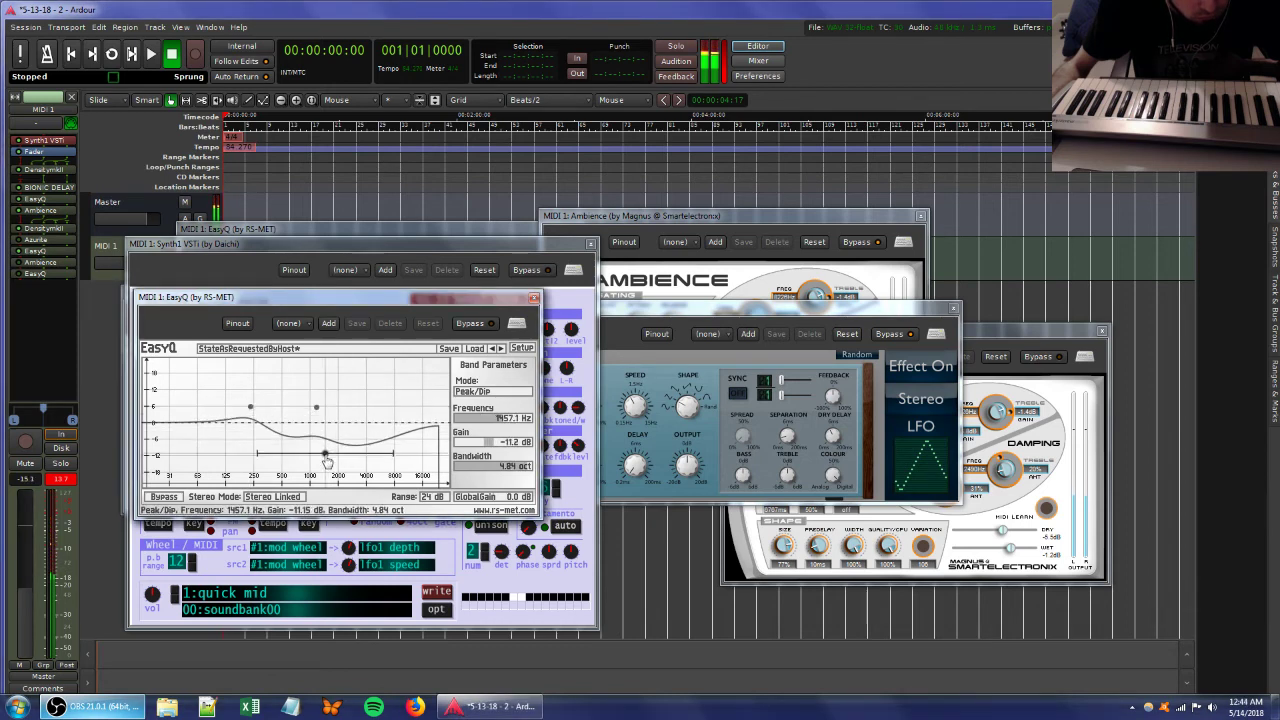
Reopen the EasyQ after Azurite, place its window beside Synth1 and move its wide band to 3481.2 Hz at -7.3 dB.
{"action": "left_click", "coordinate": [283, 252]}
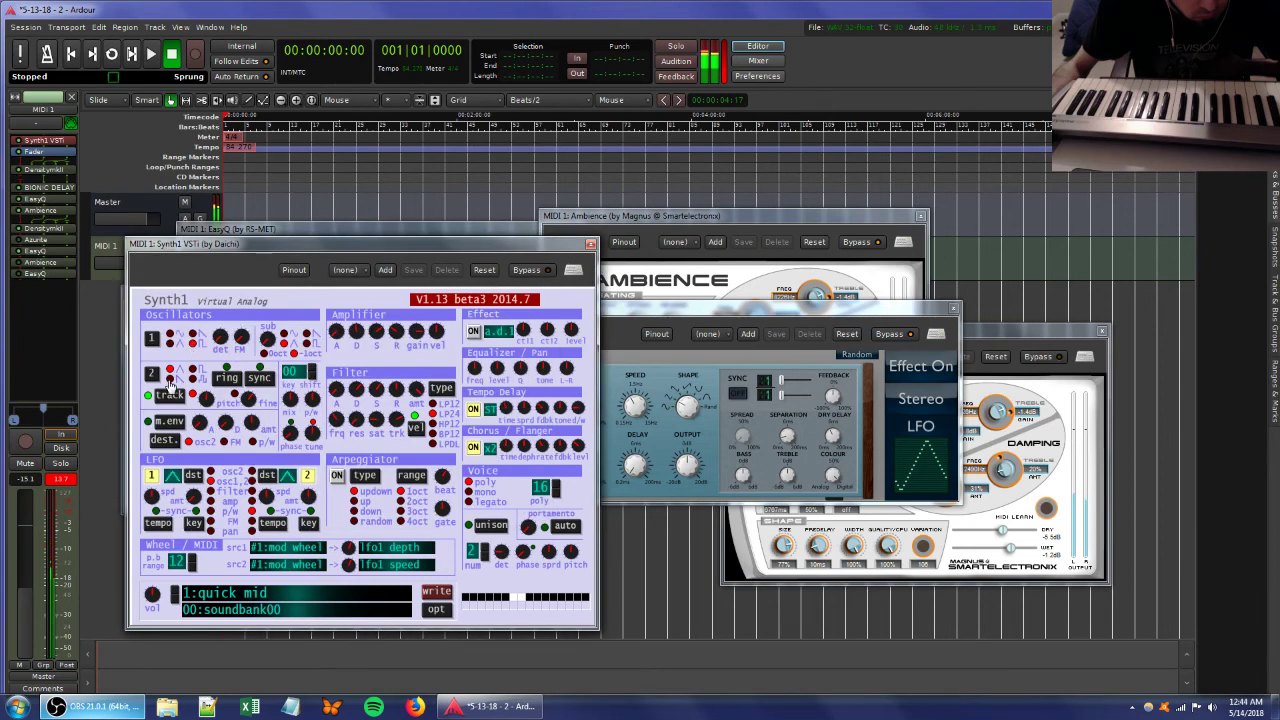
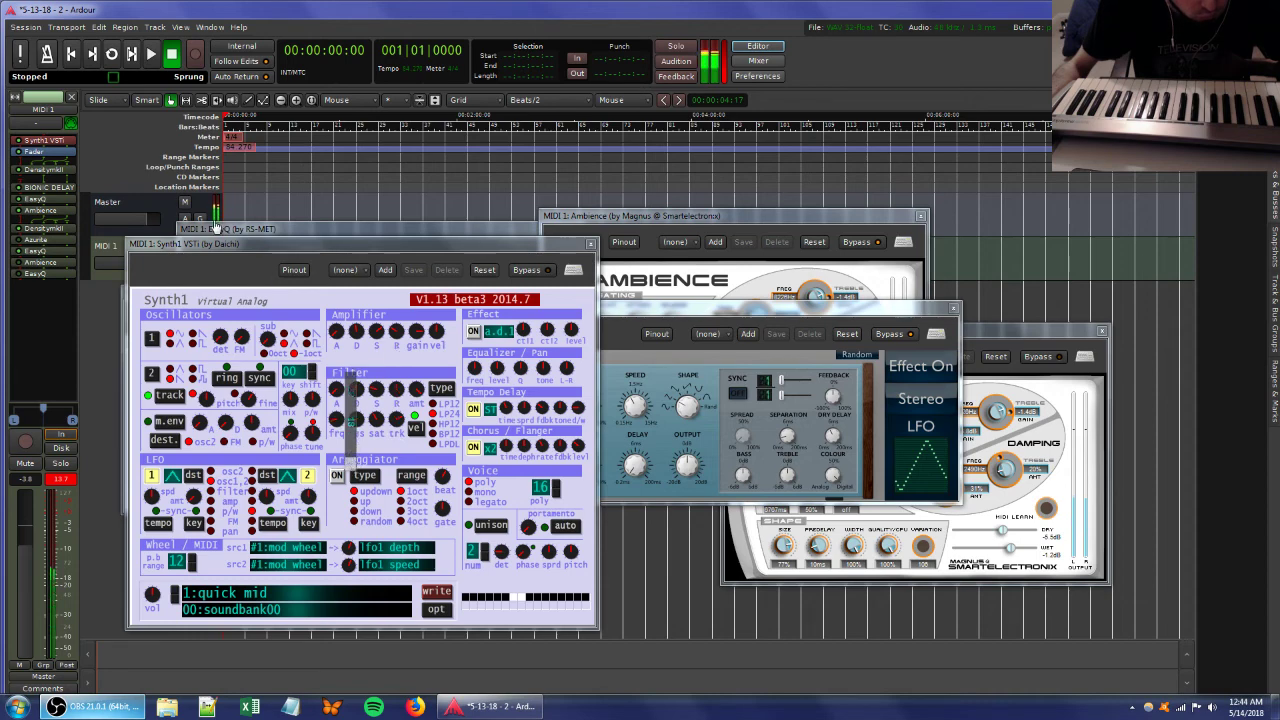
{"action": "left_click", "coordinate": [217, 229]}
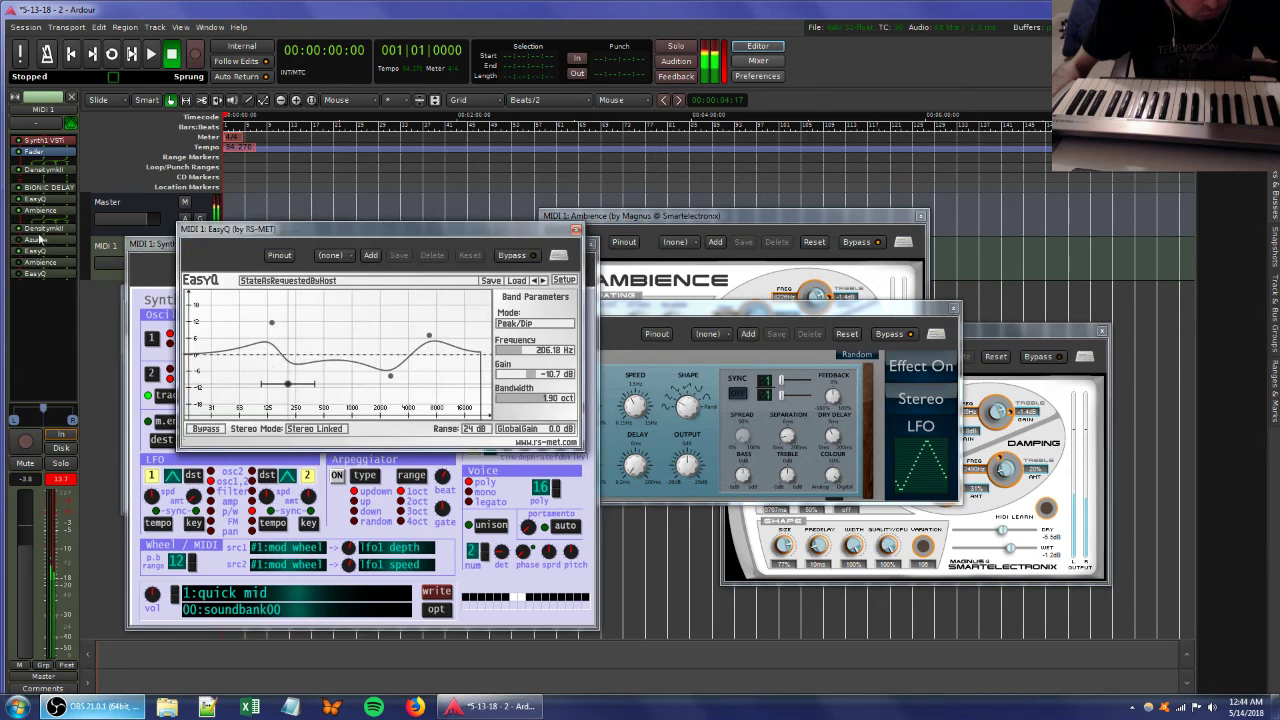
{"action": "double_click", "coordinate": [36, 199]}
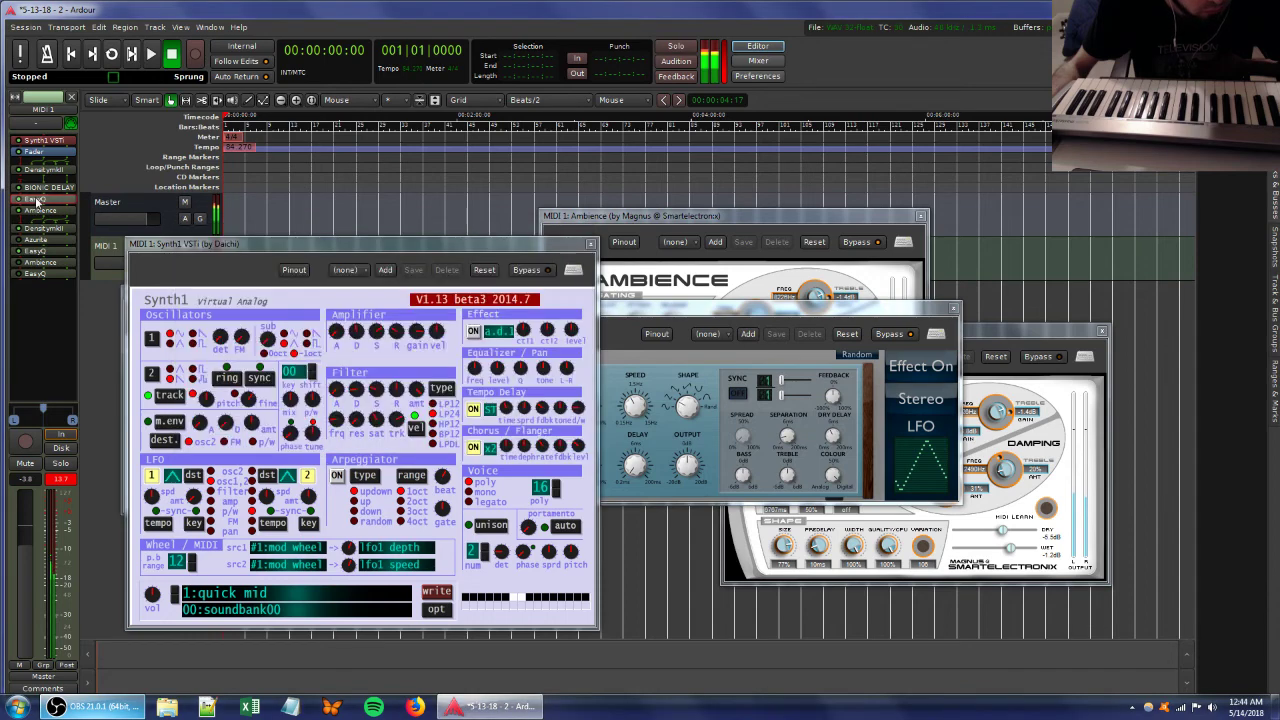
{"action": "double_click", "coordinate": [36, 251]}
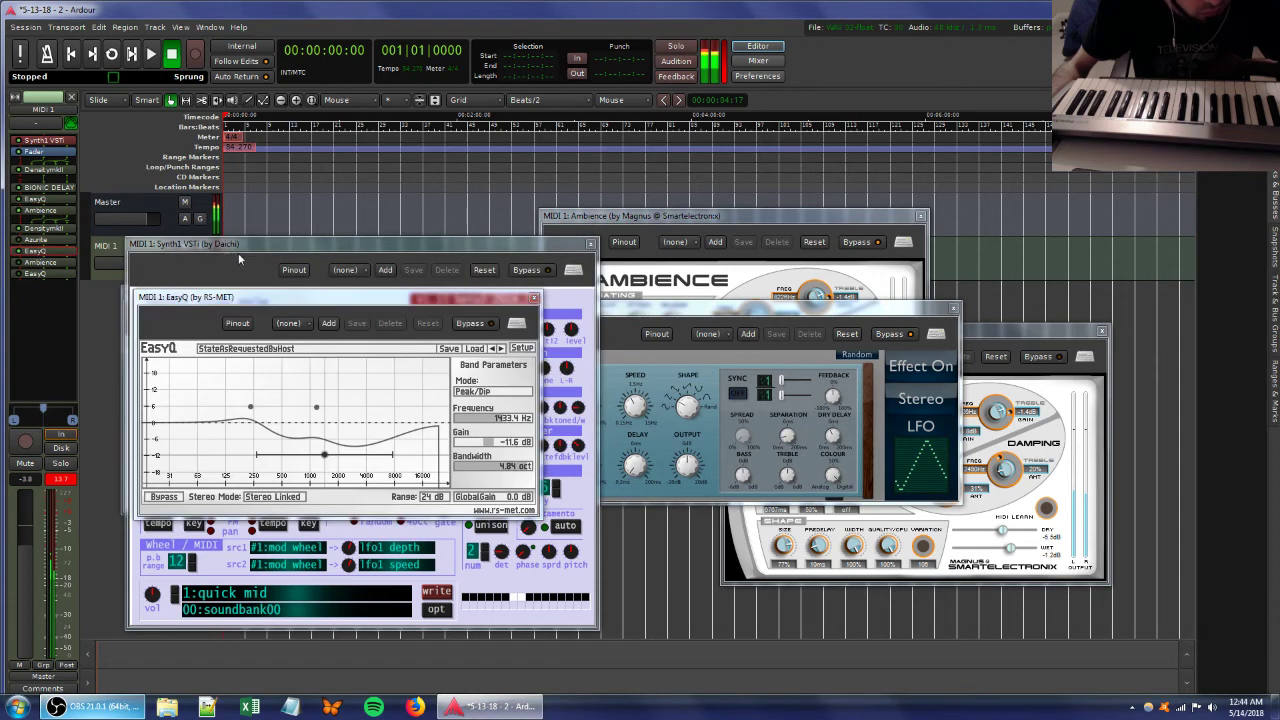
{"action": "left_click_drag", "start_coordinate": [292, 300], "coordinate": [547, 300]}
{"action": "left_click_drag", "start_coordinate": [447, 434], "coordinate": [615, 441]}
Adjust Synth1's filter settings and amplifier release, and reset MIDI 1's peak meter.
{"action": "left_click", "coordinate": [338, 425]}
{"action": "left_click_drag", "start_coordinate": [338, 426], "coordinate": [391, 467]}
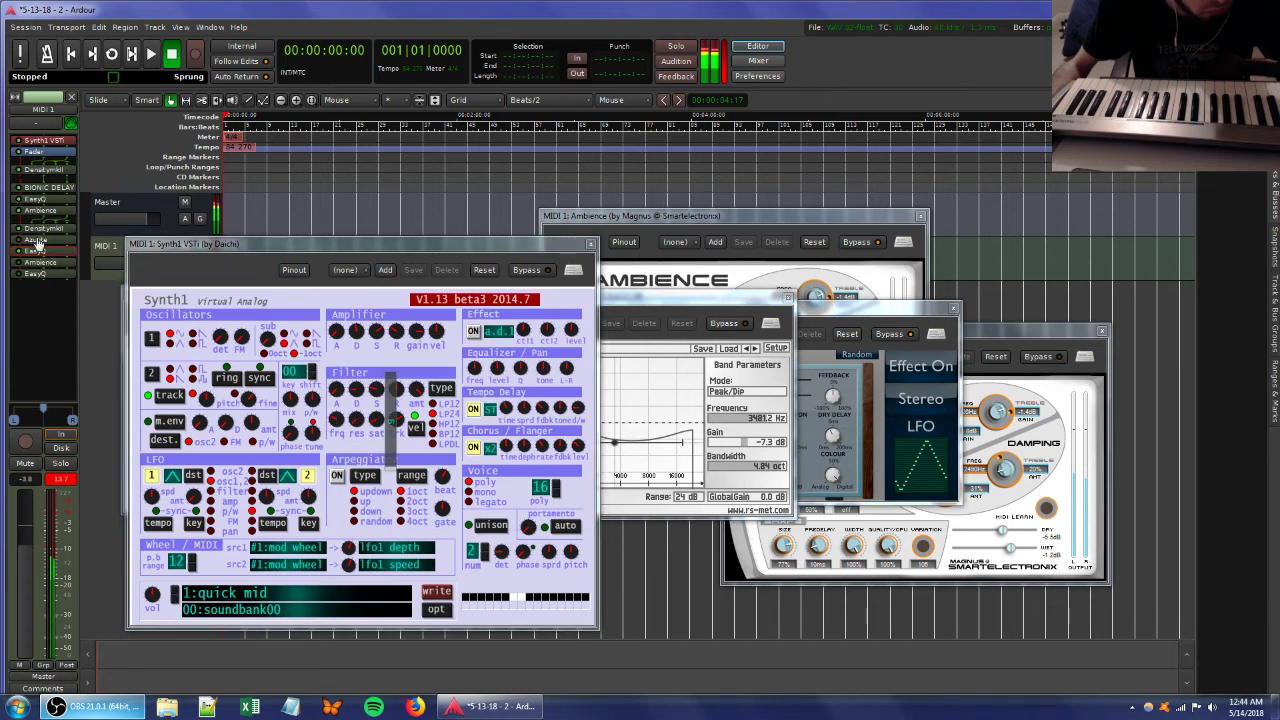
{"action": "left_click", "coordinate": [61, 482]}
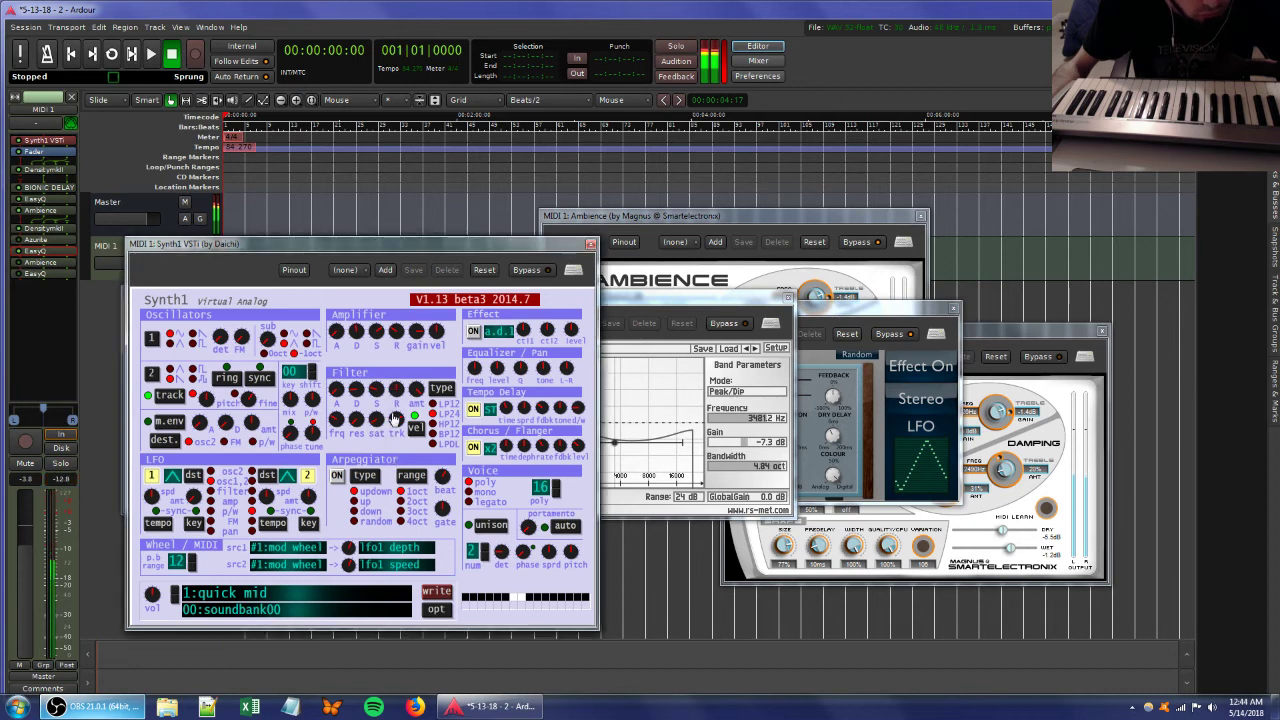
{"action": "left_click_drag", "start_coordinate": [390, 389], "coordinate": [391, 392]}
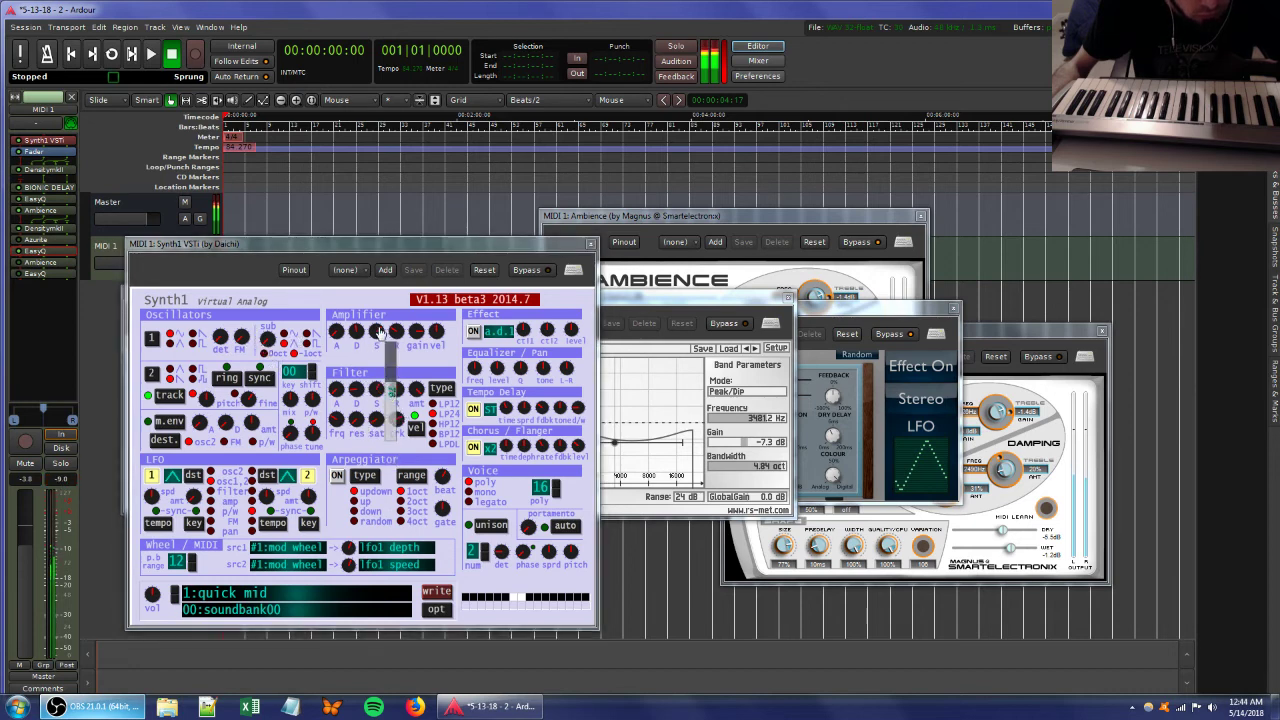
{"action": "left_click_drag", "start_coordinate": [394, 329], "coordinate": [396, 360]}
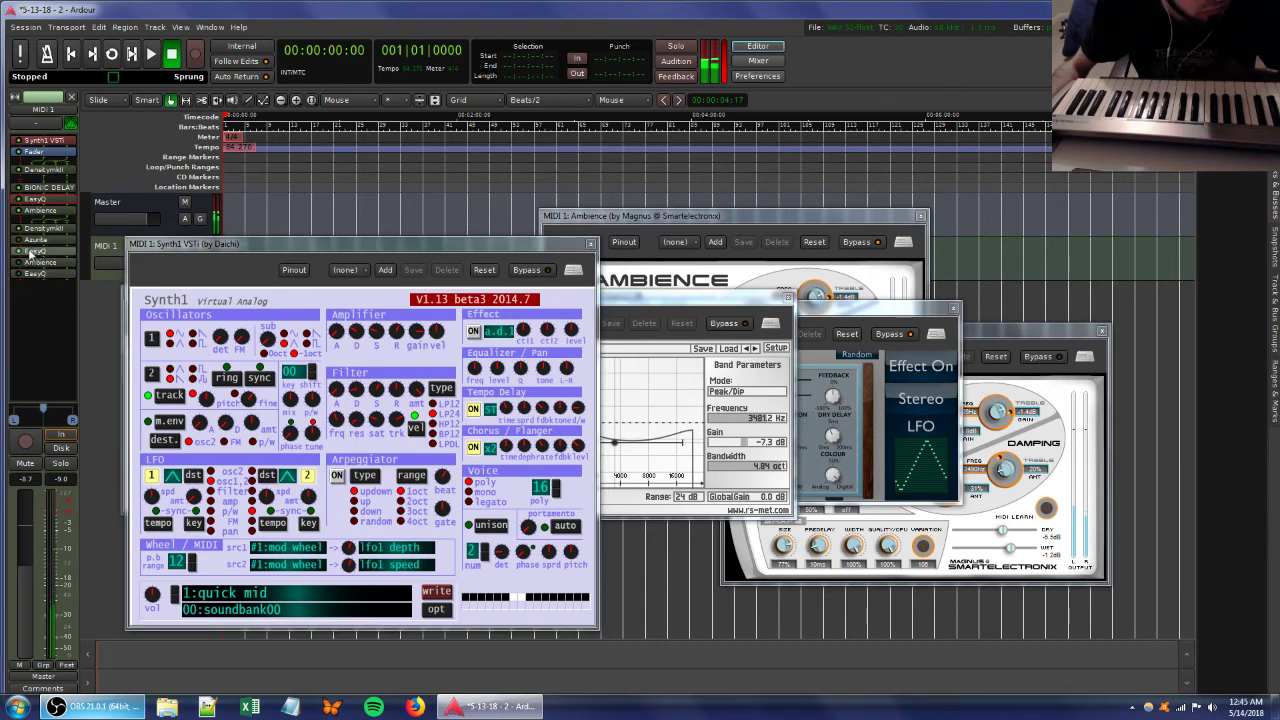
Hide the EasyQ window and delete the last EasyQ and the Azurite chorus from MIDI 1's chain.
{"action": "double_click", "coordinate": [30, 251]}
{"action": "right_click", "coordinate": [30, 276]}
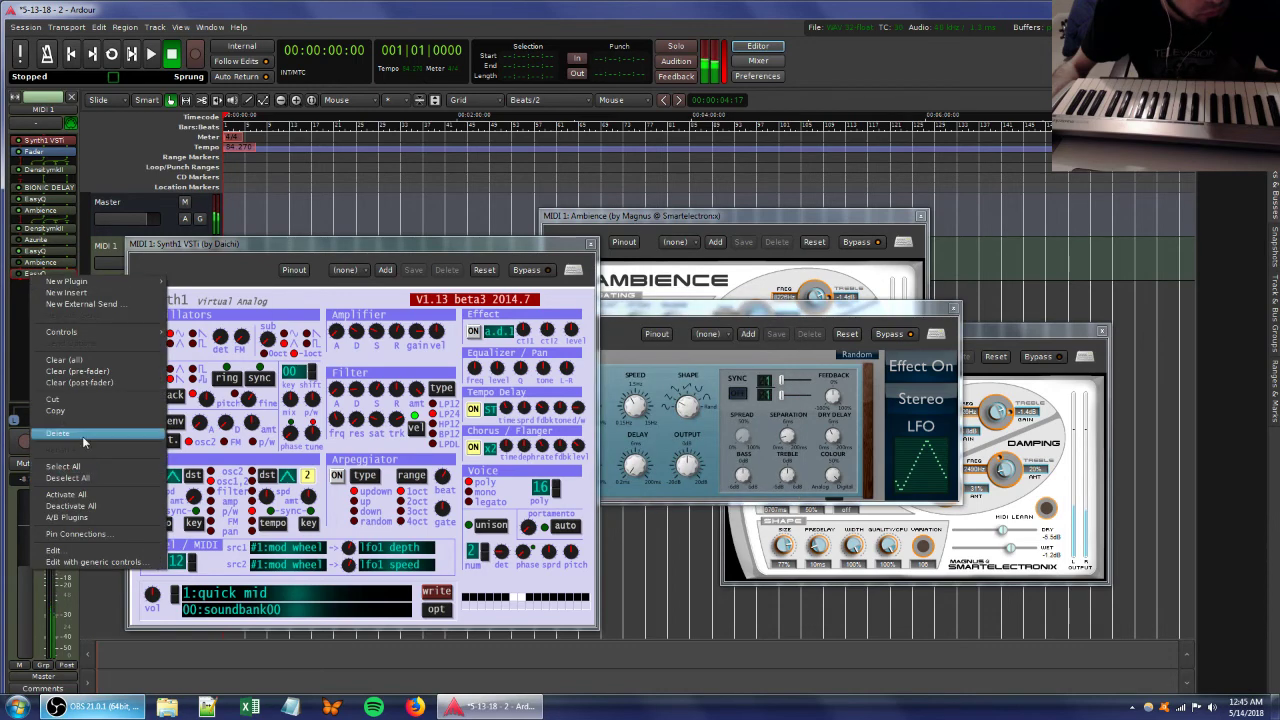
{"action": "left_click", "coordinate": [82, 434]}
{"action": "right_click", "coordinate": [32, 242]}
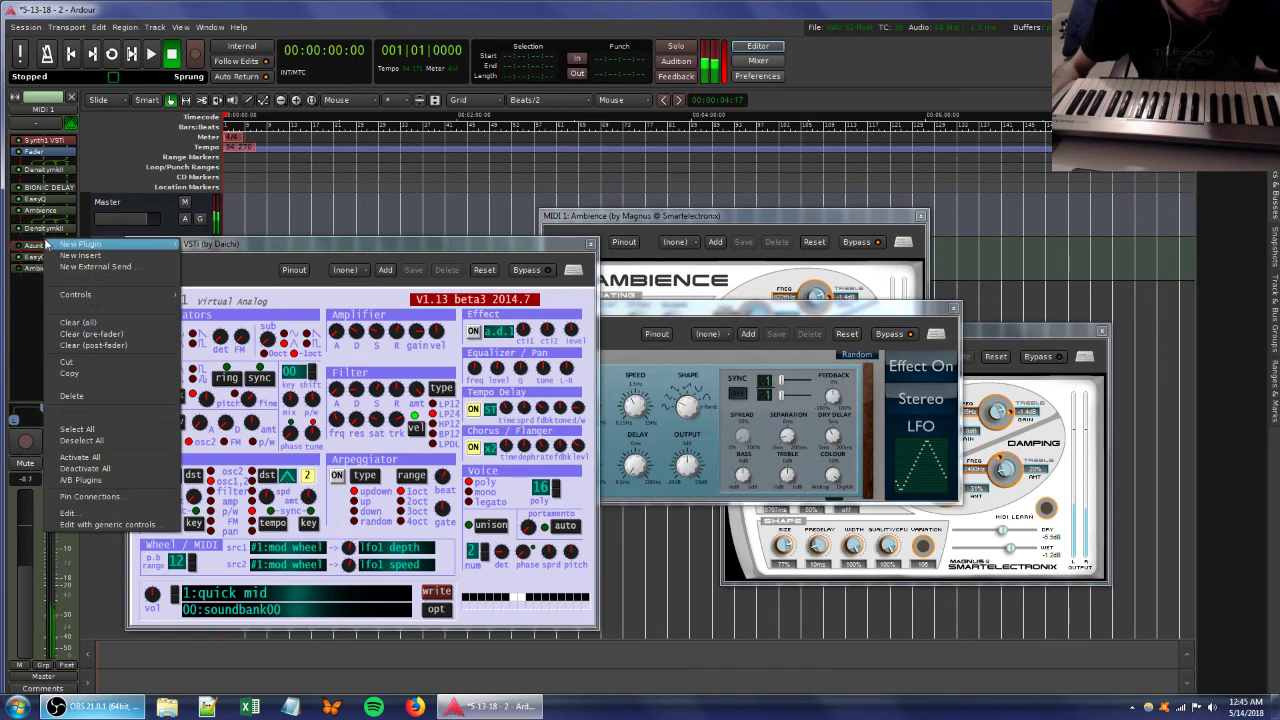
{"action": "left_click", "coordinate": [87, 400]}
Close both Ambience windows and reposition the Synth1 window clear of the MIDI 1 track header.
{"action": "left_click", "coordinate": [696, 224]}
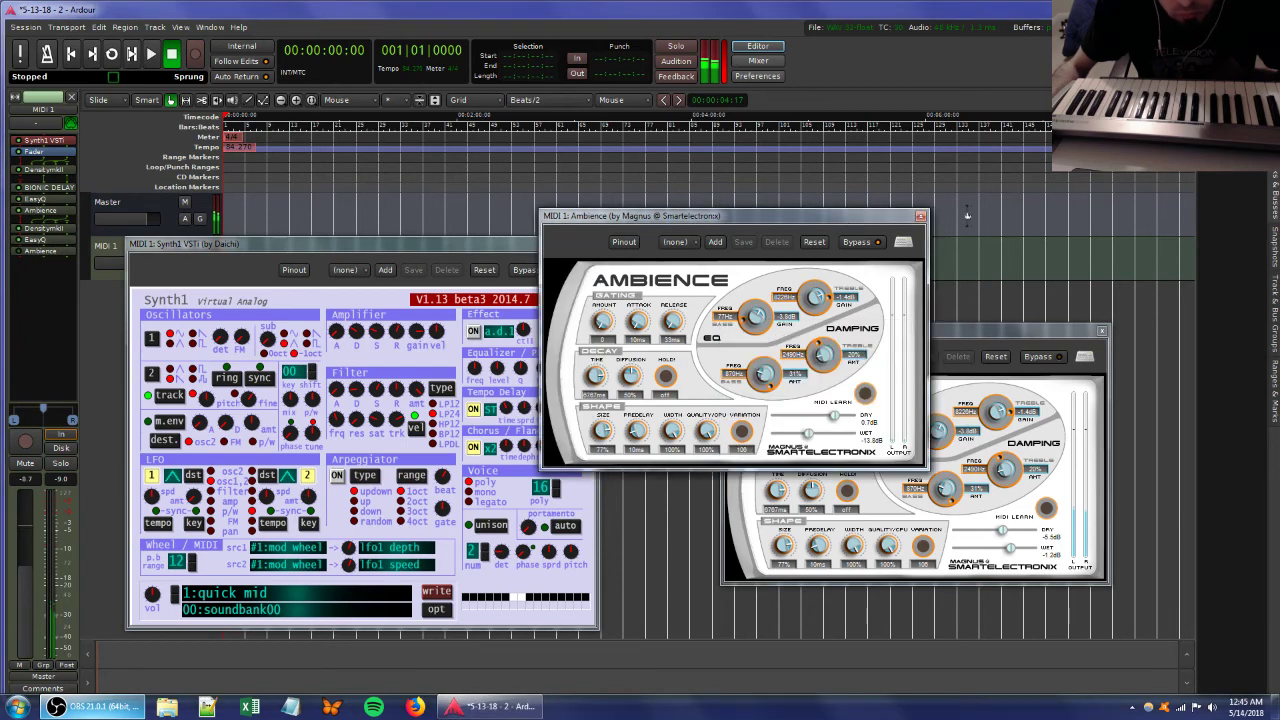
{"action": "left_click", "coordinate": [922, 216]}
{"action": "left_click", "coordinate": [1101, 331]}
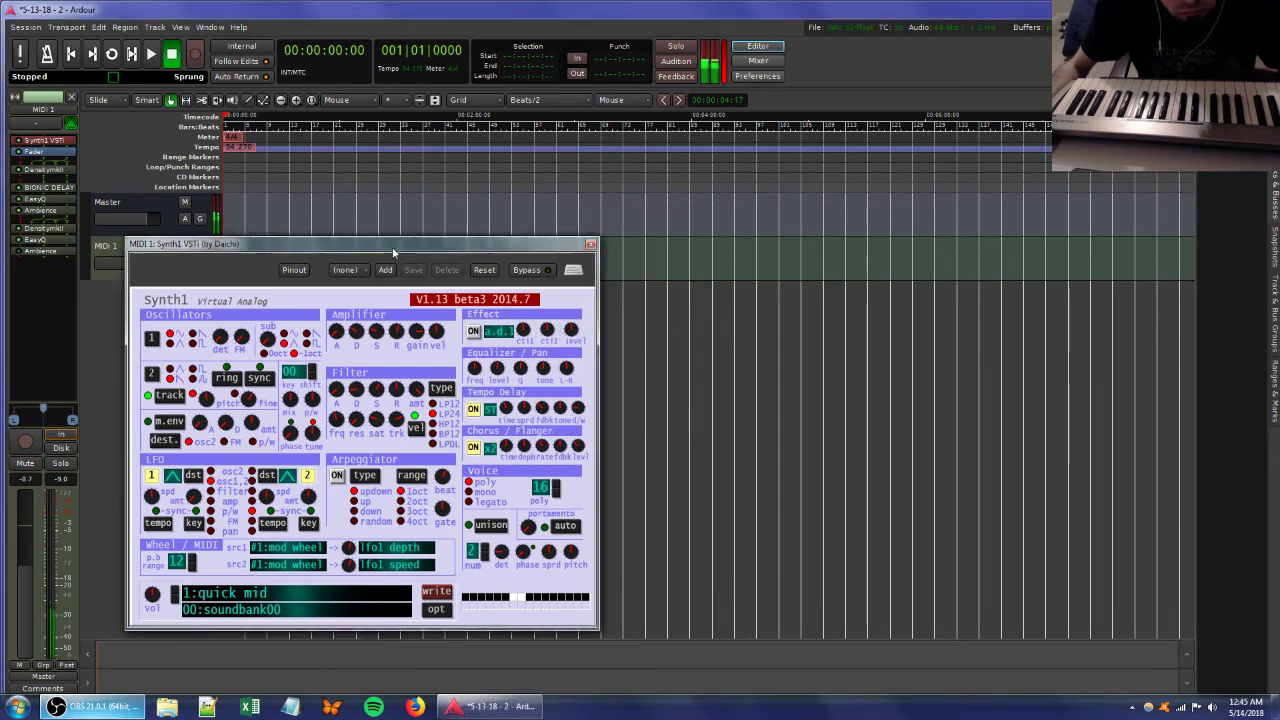
{"action": "left_click_drag", "start_coordinate": [395, 247], "coordinate": [468, 270]}
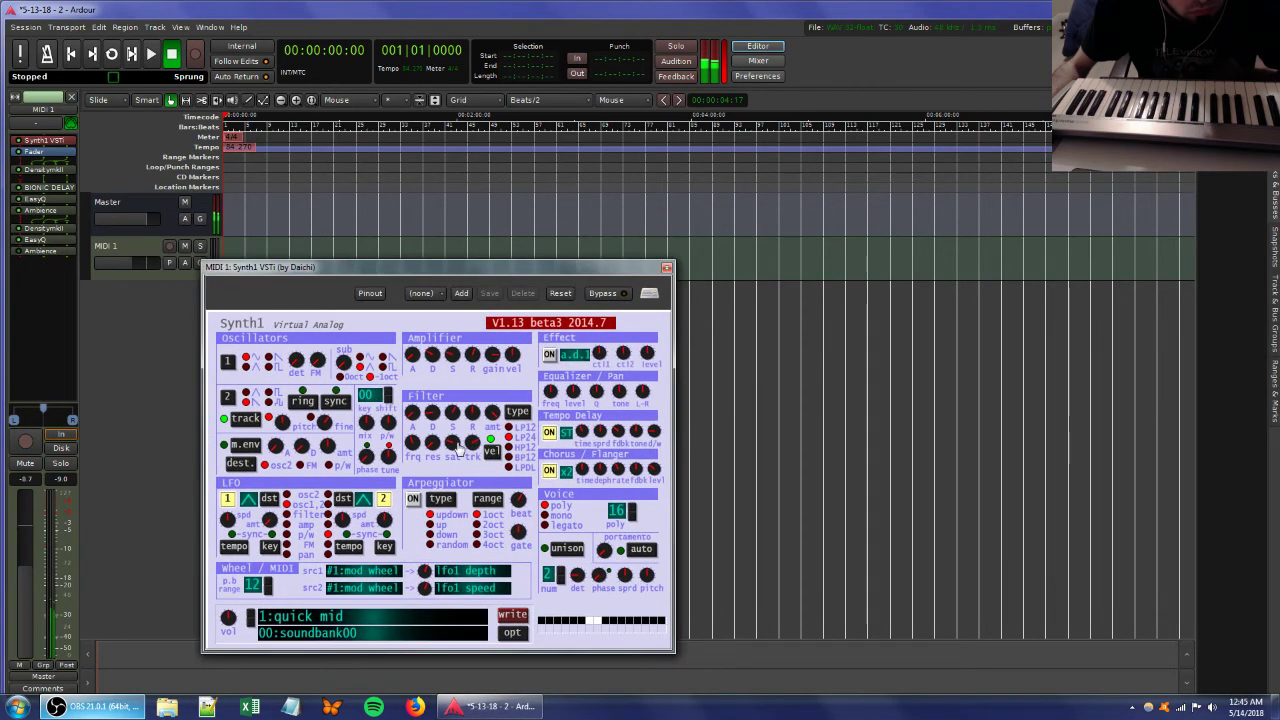
Readjust Synth1's filter frequency and resonance settings and its effect's second control.
{"action": "left_click_drag", "start_coordinate": [452, 420], "coordinate": [464, 456]}
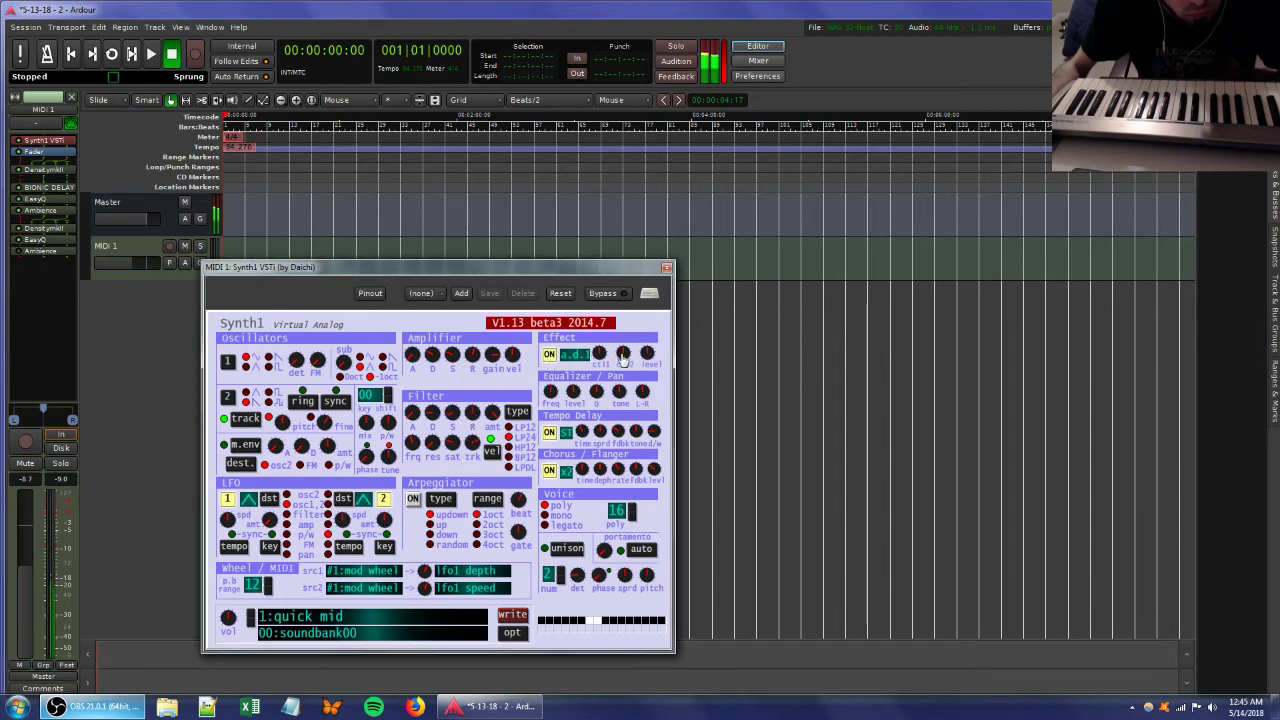
{"action": "mouse_move", "coordinate": [622, 356]}
{"action": "left_mouse_down"}
{"action": "mouse_move", "coordinate": [637, 360]}
{"action": "mouse_move", "coordinate": [611, 348]}
{"action": "mouse_move", "coordinate": [640, 364]}
{"action": "mouse_move", "coordinate": [617, 354]}
{"action": "left_mouse_up"}
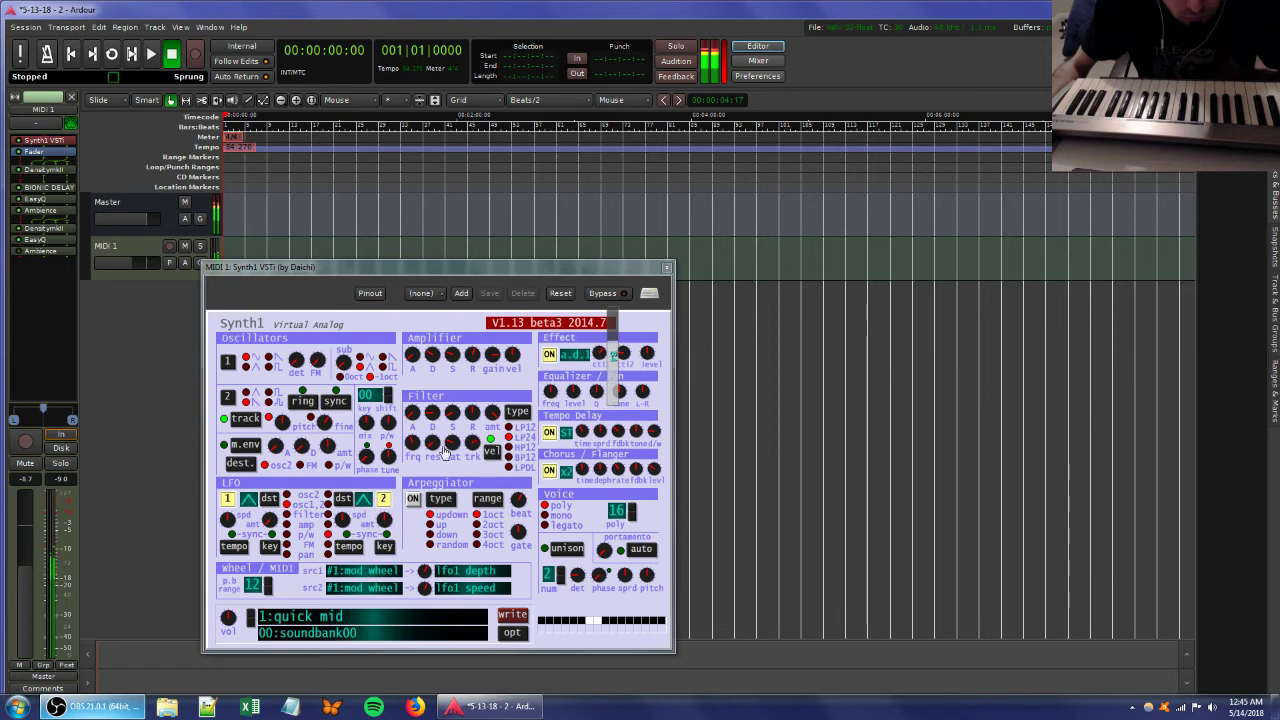
{"action": "left_click_drag", "start_coordinate": [418, 442], "coordinate": [428, 479]}
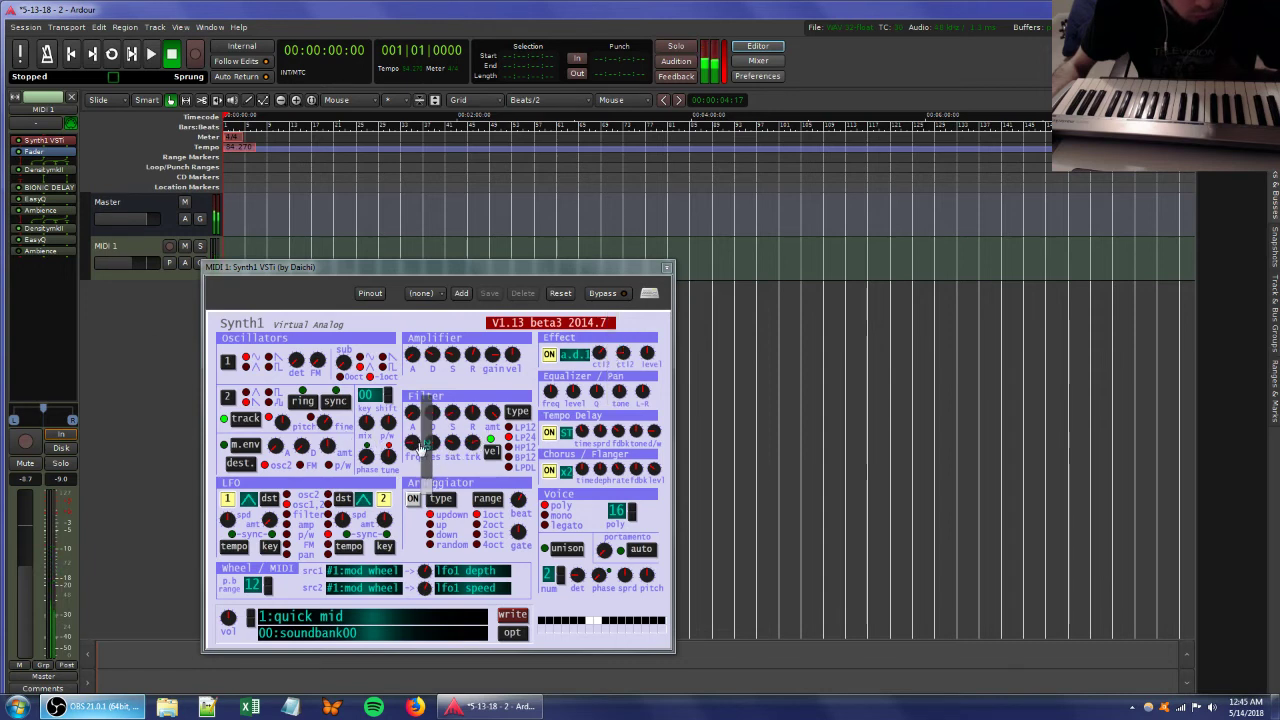
{"action": "left_click_drag", "start_coordinate": [428, 481], "coordinate": [424, 470]}
{"action": "left_click_drag", "start_coordinate": [452, 414], "coordinate": [433, 474]}
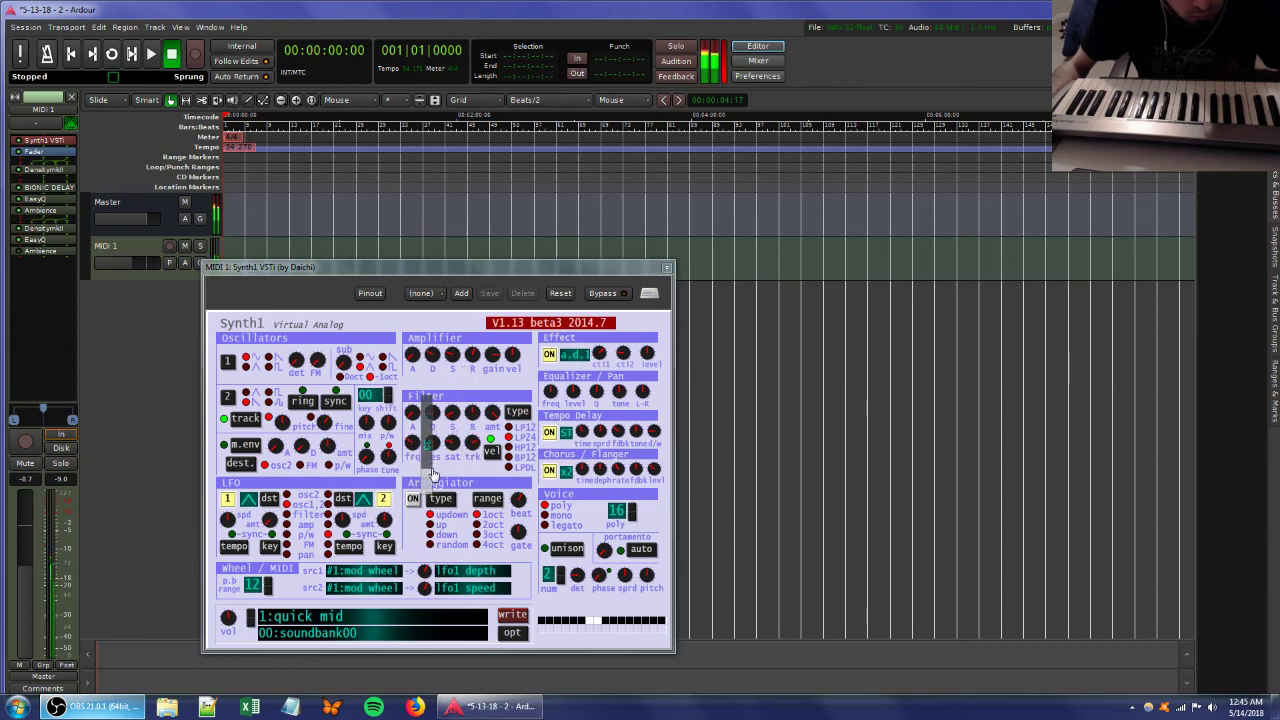
Adjust oscillator 1's FM amount and waveform in Synth1 and retune the filter frequency.
{"action": "mouse_move", "coordinate": [317, 362]}
{"action": "left_mouse_down"}
{"action": "mouse_move", "coordinate": [322, 400]}
{"action": "mouse_move", "coordinate": [313, 350]}
{"action": "left_mouse_up"}
{"action": "left_click", "coordinate": [268, 358]}
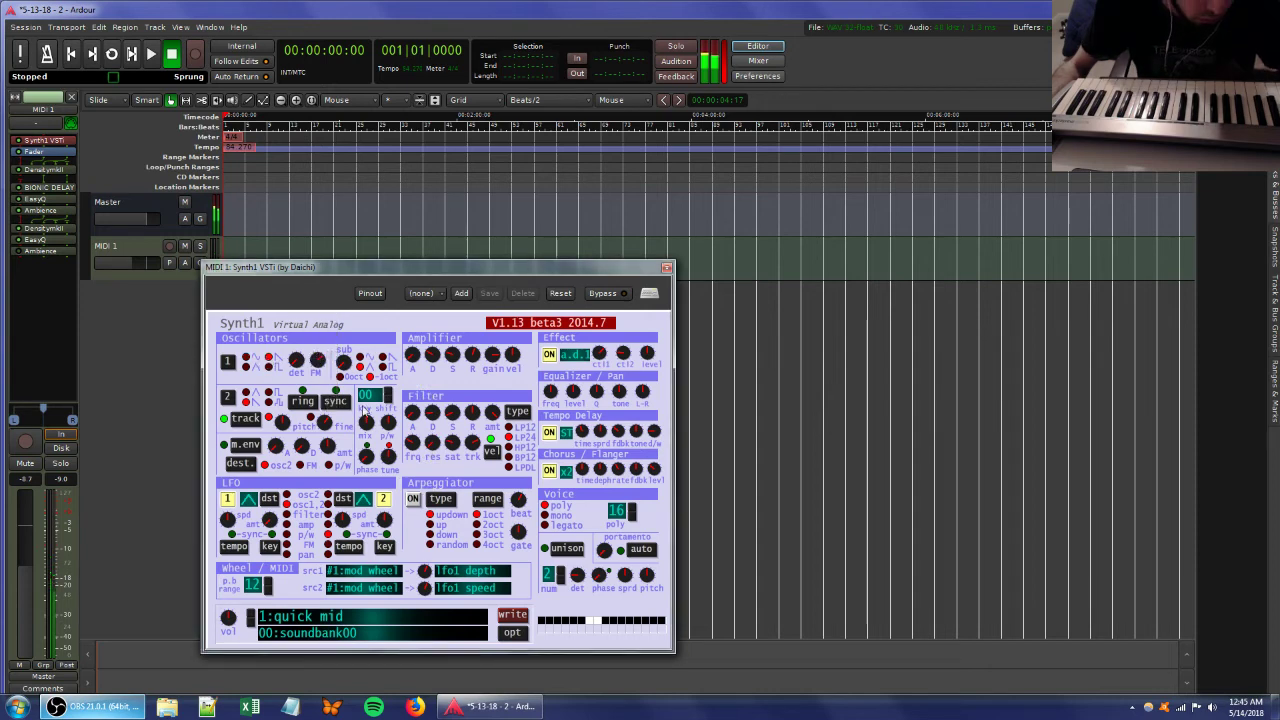
{"action": "left_click_drag", "start_coordinate": [413, 443], "coordinate": [432, 469]}
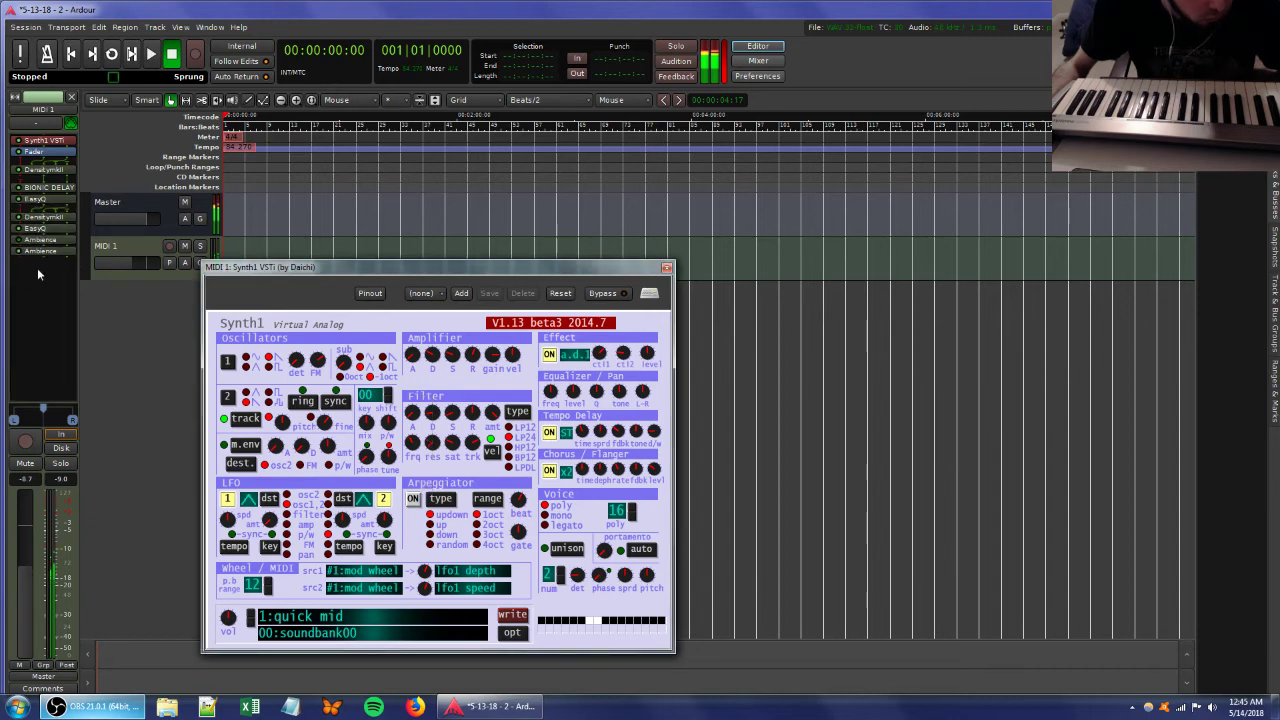
Delete the first of the two adjacent Ambience reverbs and the BIONIC DELAY from MIDI 1's chain.
{"action": "right_click", "coordinate": [38, 242]}
{"action": "left_click", "coordinate": [76, 398]}
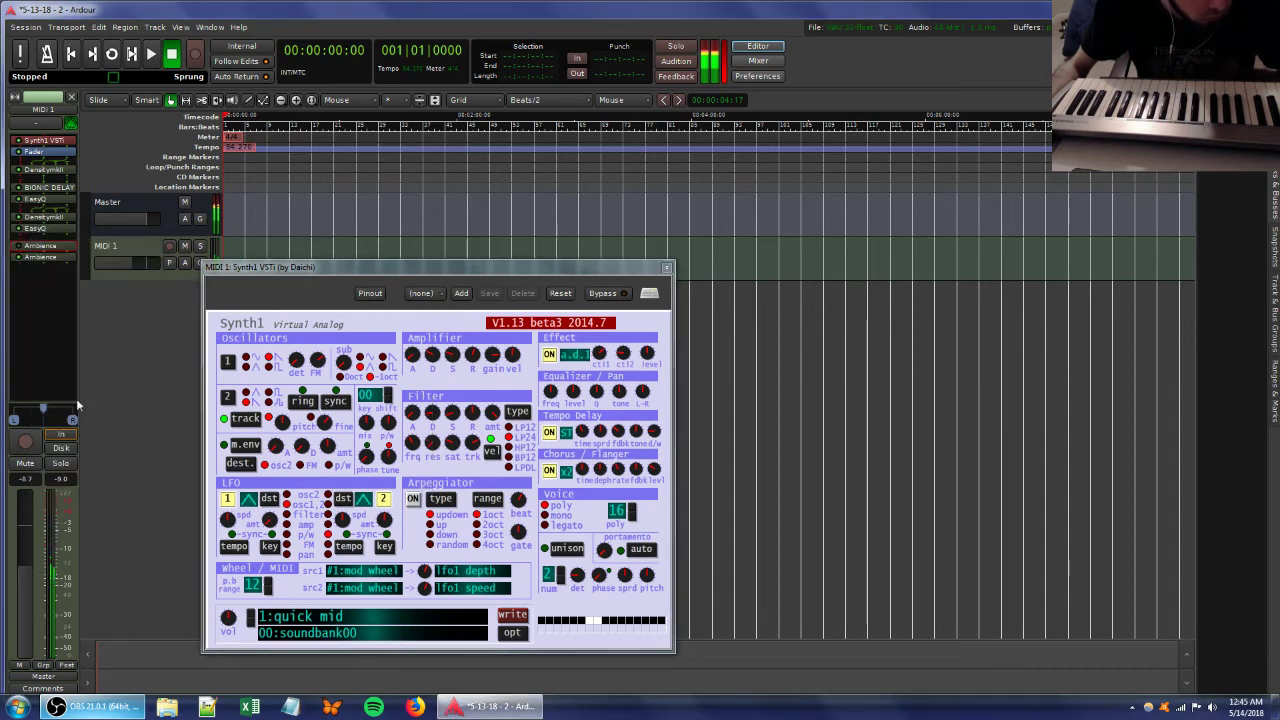
{"action": "right_click", "coordinate": [40, 191]}
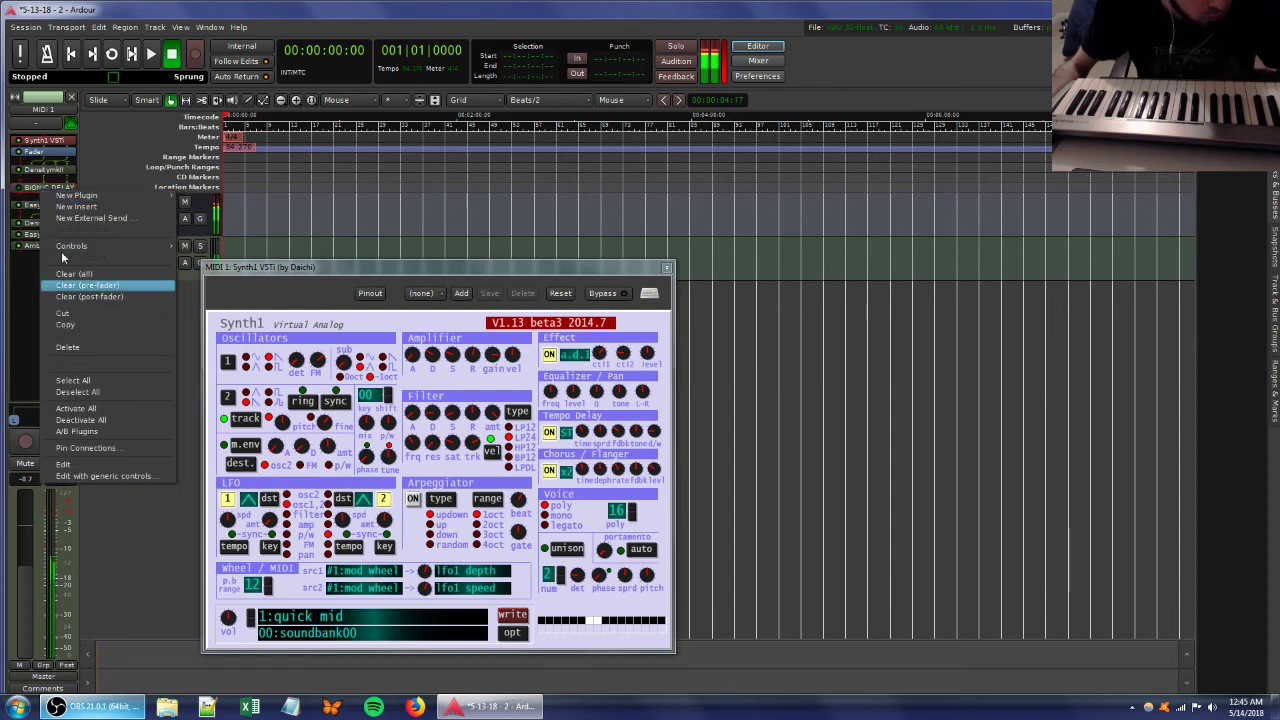
{"action": "left_click", "coordinate": [95, 349]}
Reduce MIDI 1's chain to one Densitymkii placed after Ambience, and raise the track fader to -3.7 dB.
{"action": "left_click_drag", "start_coordinate": [35, 172], "coordinate": [48, 259]}
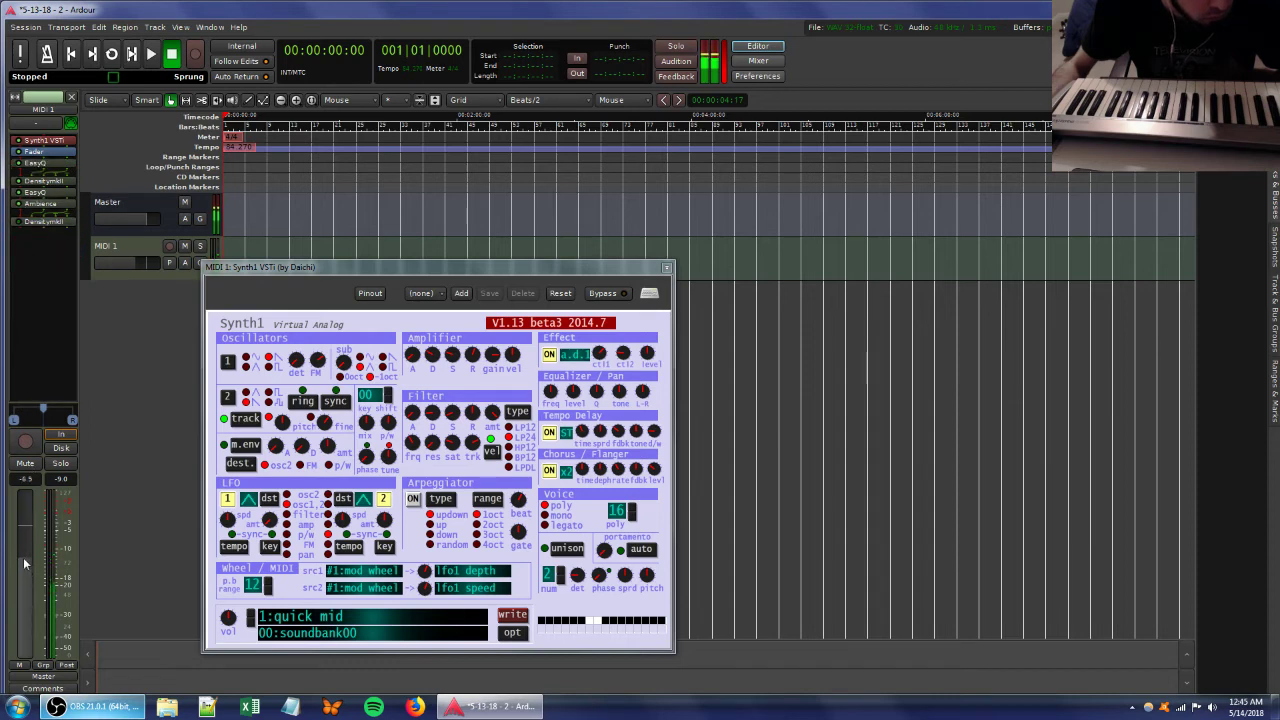
{"action": "left_click_drag", "start_coordinate": [24, 565], "coordinate": [22, 557]}
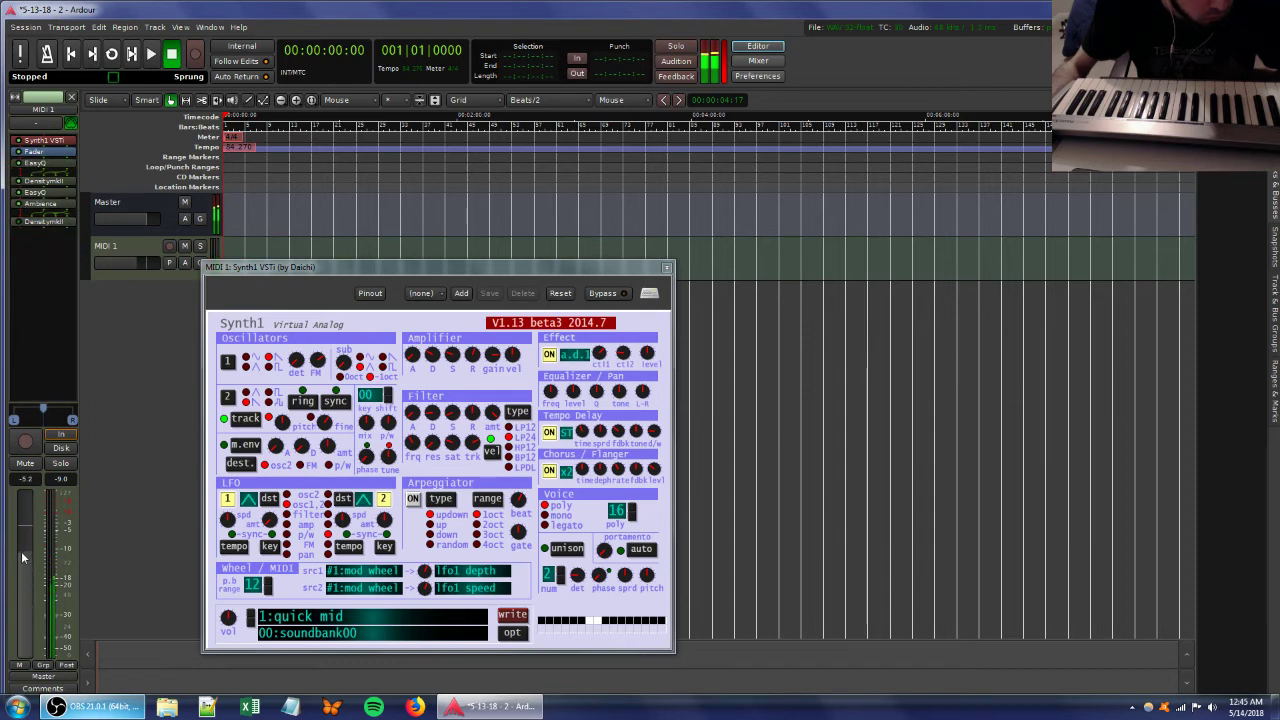
{"action": "right_click", "coordinate": [31, 221]}
{"action": "left_click", "coordinate": [61, 379]}
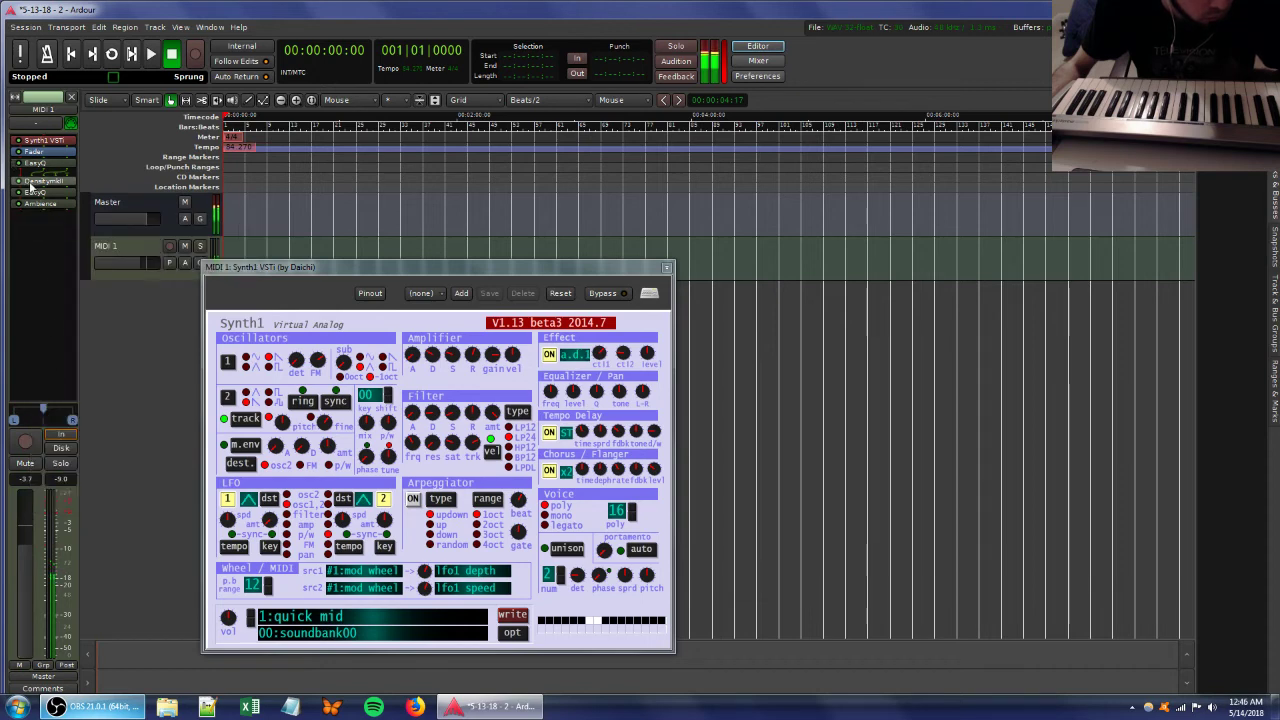
{"action": "left_click_drag", "start_coordinate": [29, 182], "coordinate": [37, 217]}
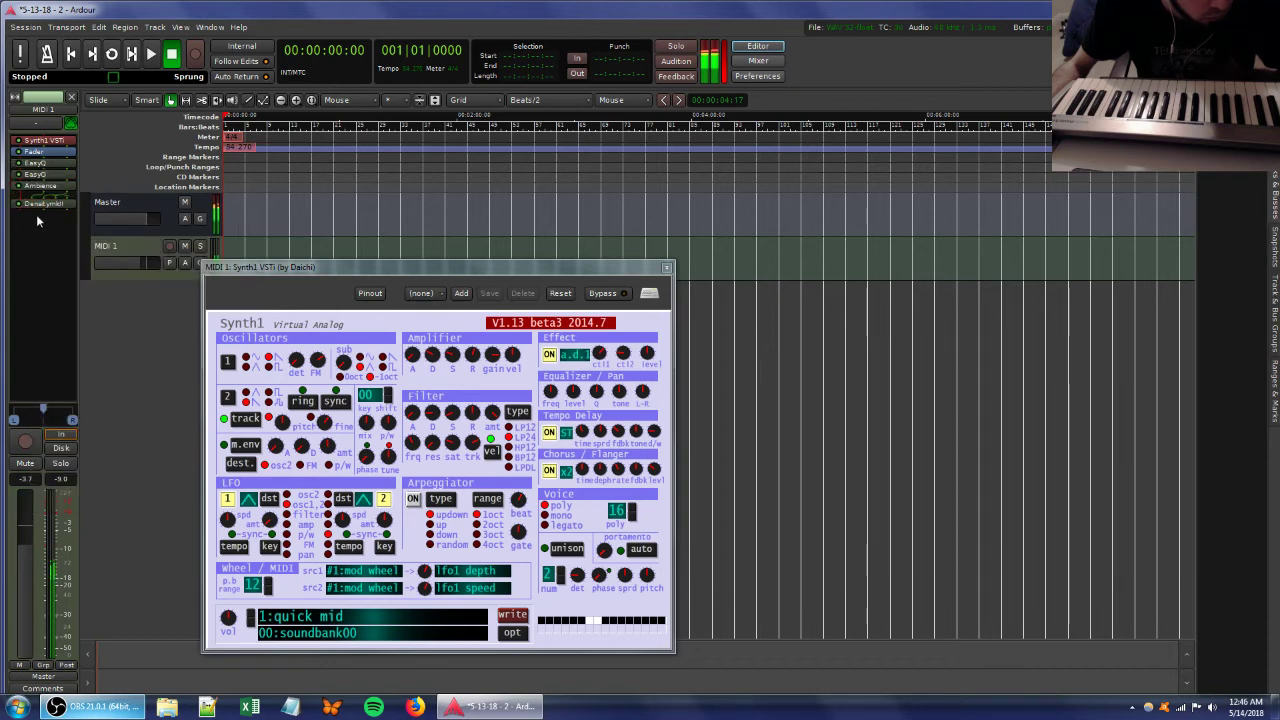
Open both EasyQs side by side, move the second one's low dip to 272.63 Hz at -14.3 dB, and close both windows.
{"action": "double_click", "coordinate": [36, 163]}
{"action": "left_click_drag", "start_coordinate": [311, 236], "coordinate": [438, 86]}
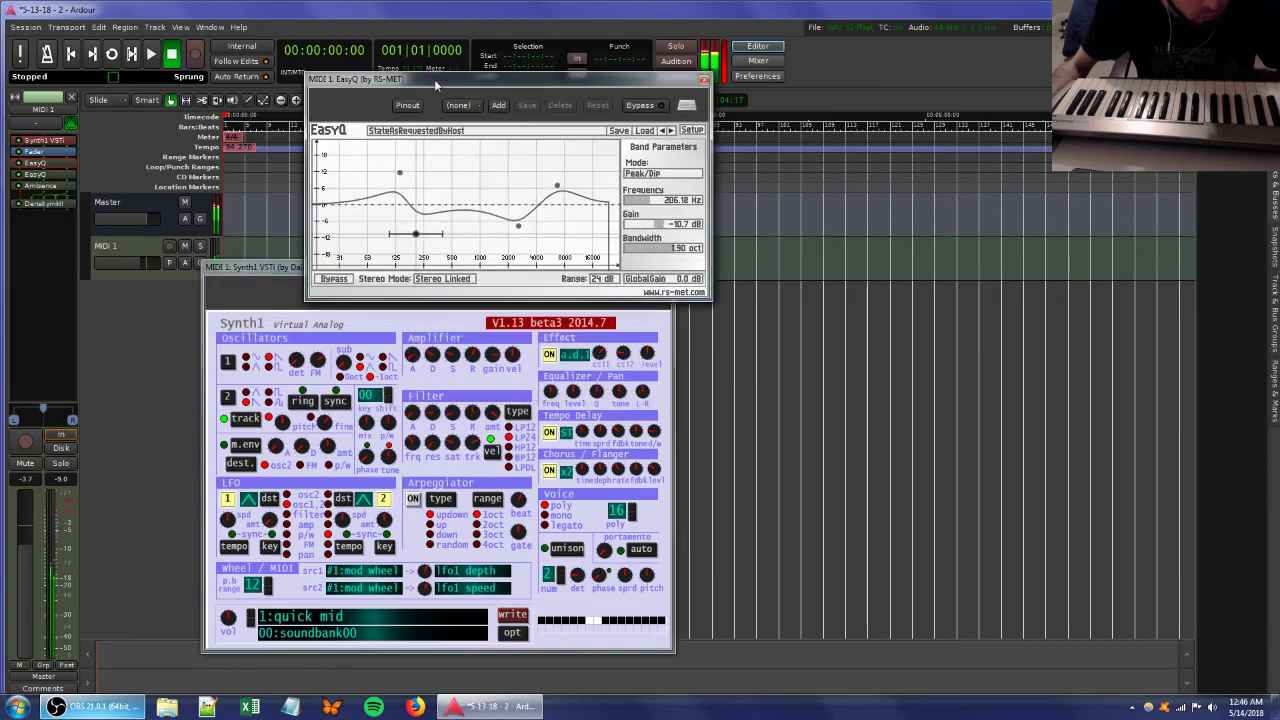
{"action": "double_click", "coordinate": [40, 175]}
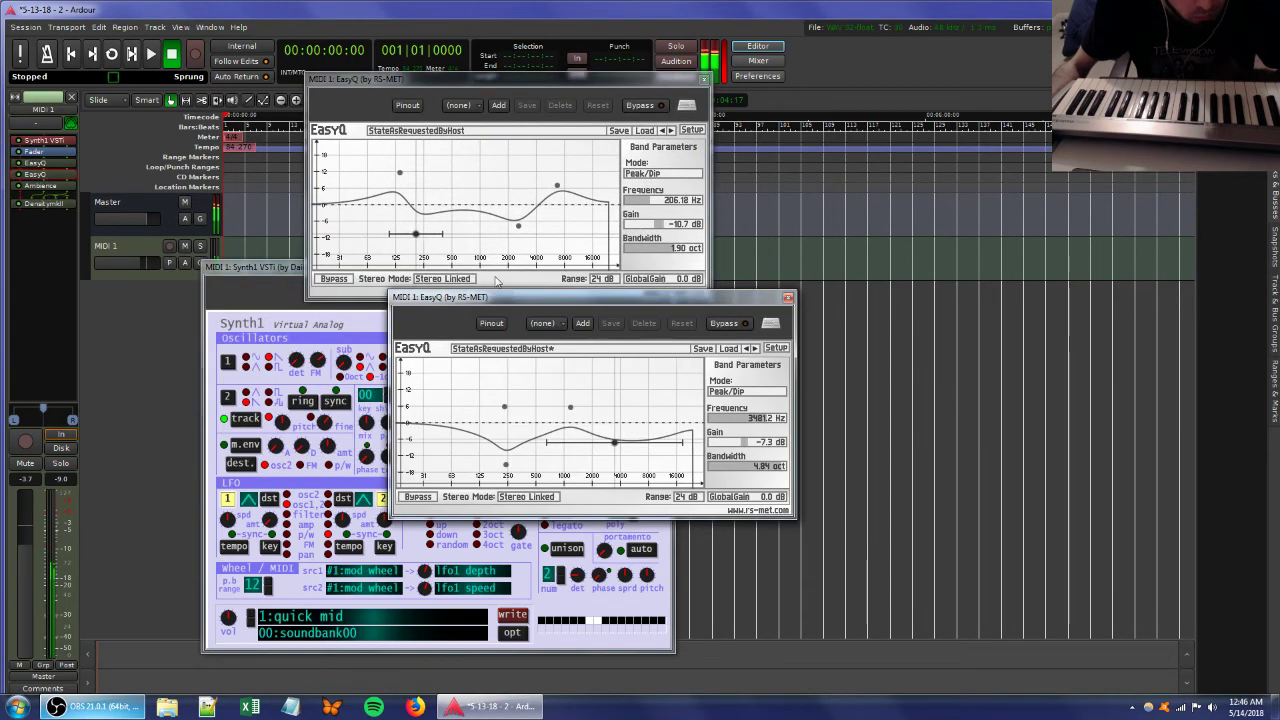
{"action": "left_click_drag", "start_coordinate": [489, 291], "coordinate": [792, 238]}
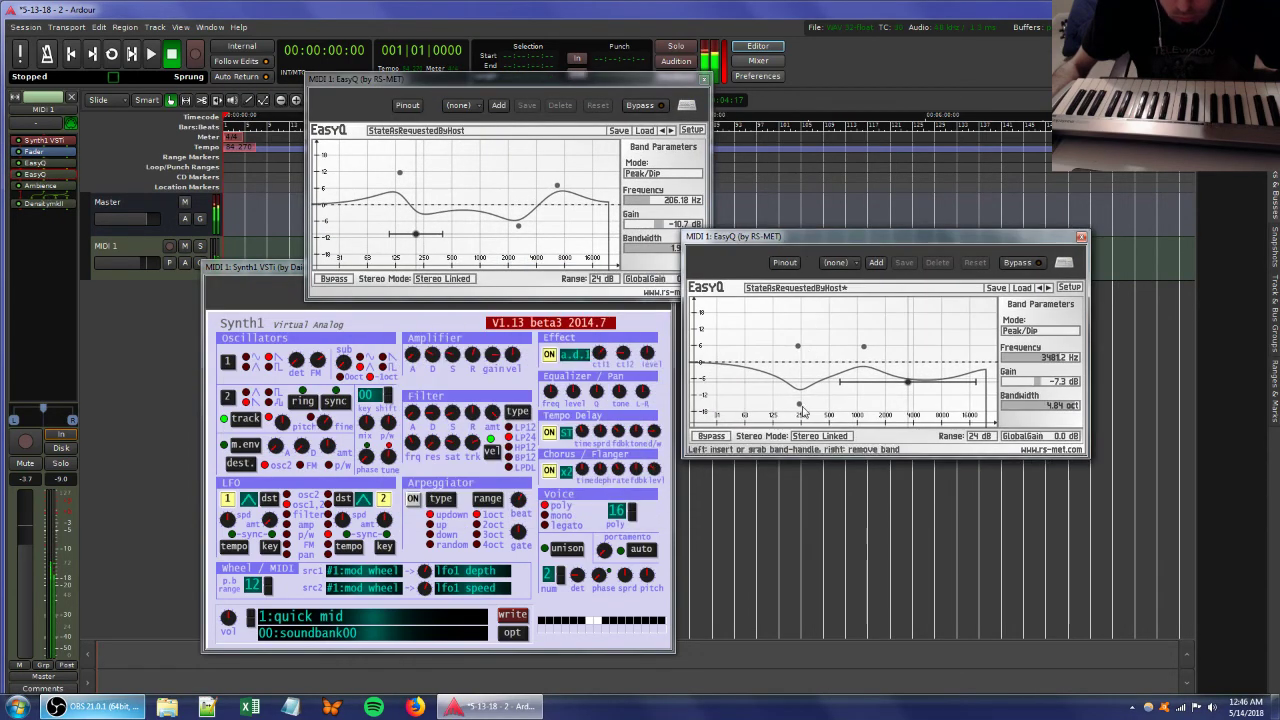
{"action": "left_click_drag", "start_coordinate": [907, 382], "coordinate": [805, 400]}
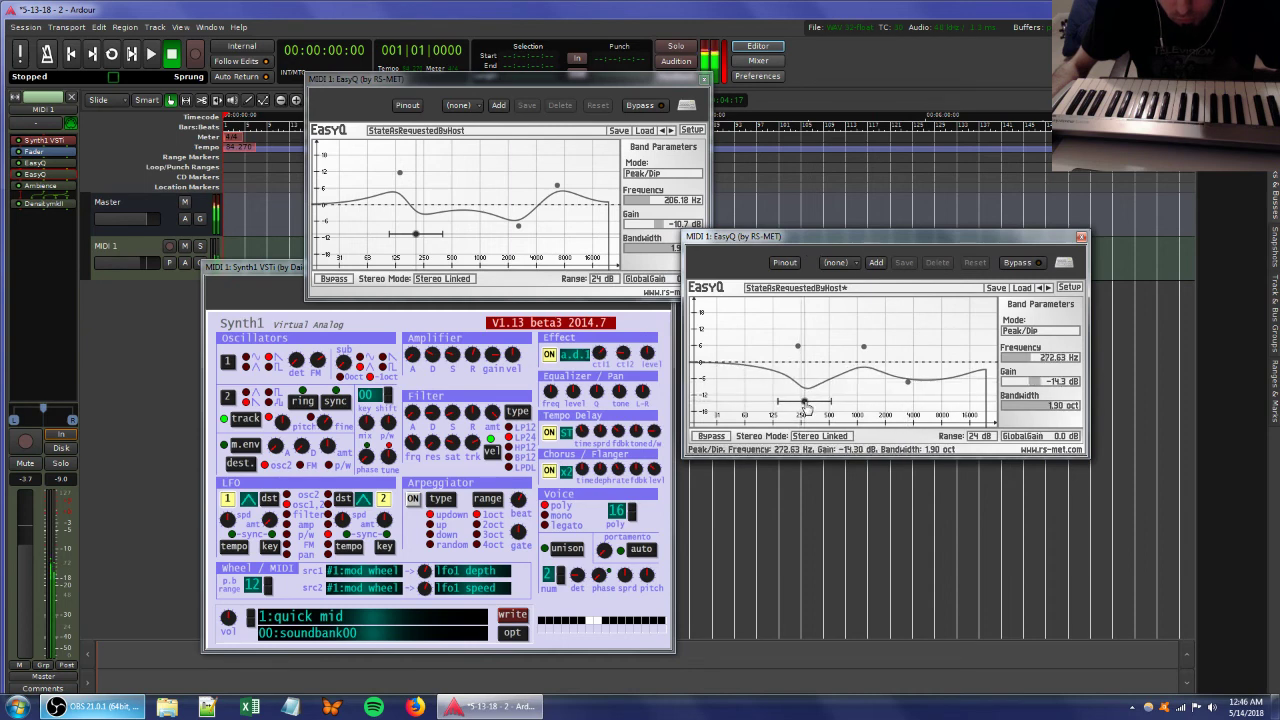
{"action": "left_click", "coordinate": [1081, 237]}
{"action": "left_click", "coordinate": [704, 79]}
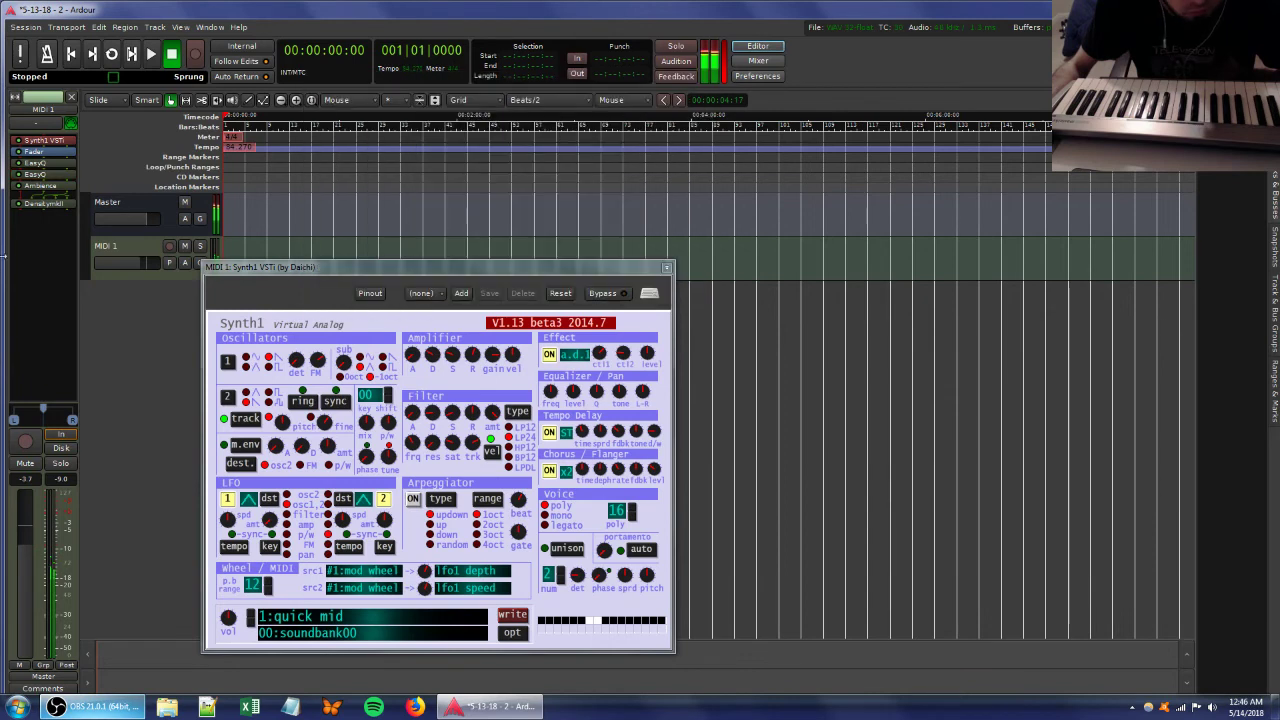
Append a new EasyQ after Densitymkii at the end of MIDI 1's chain.
{"action": "right_click", "coordinate": [34, 224]}
{"action": "mouse_move", "coordinate": [75, 232]}
{"action": "mouse_move", "coordinate": [206, 268]}
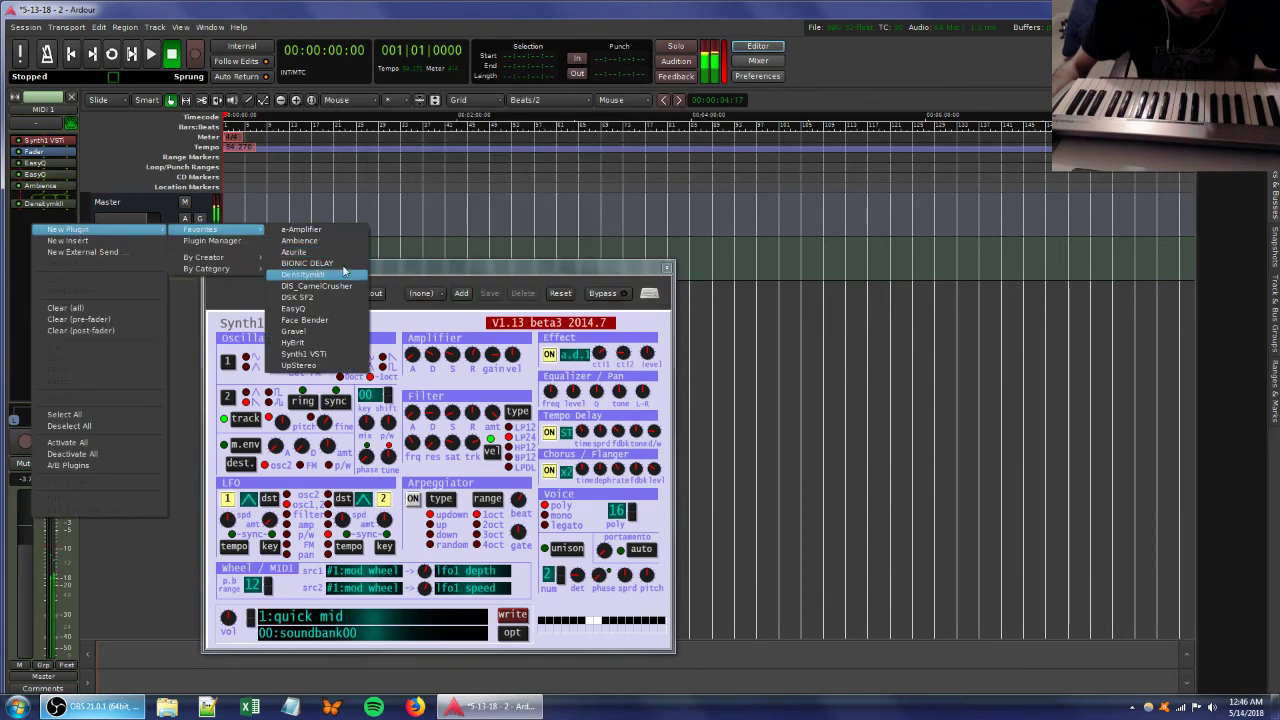
{"action": "left_click", "coordinate": [318, 316]}
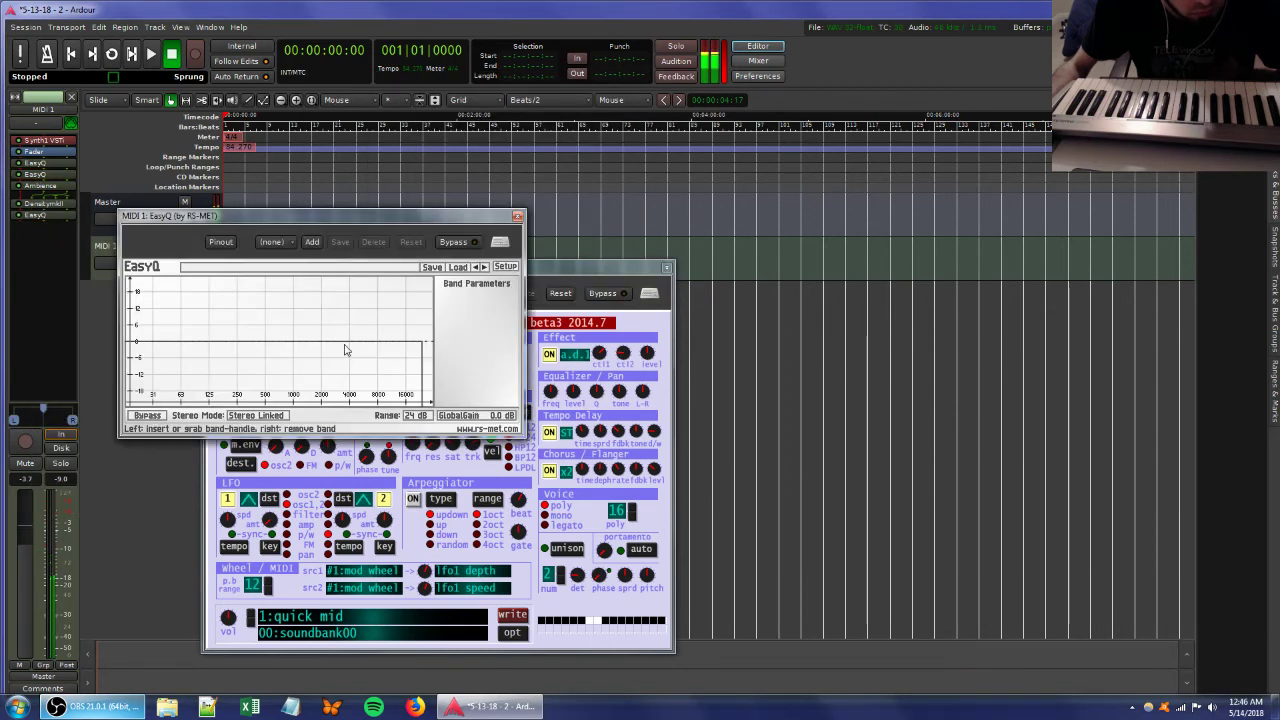
Add an 11.2 dB peak band at 6394 Hz in the new EasyQ and adjust the effect ctl2 amount in Synth1.
{"action": "left_click_drag", "start_coordinate": [346, 342], "coordinate": [370, 317]}
{"action": "left_click", "coordinate": [622, 362]}
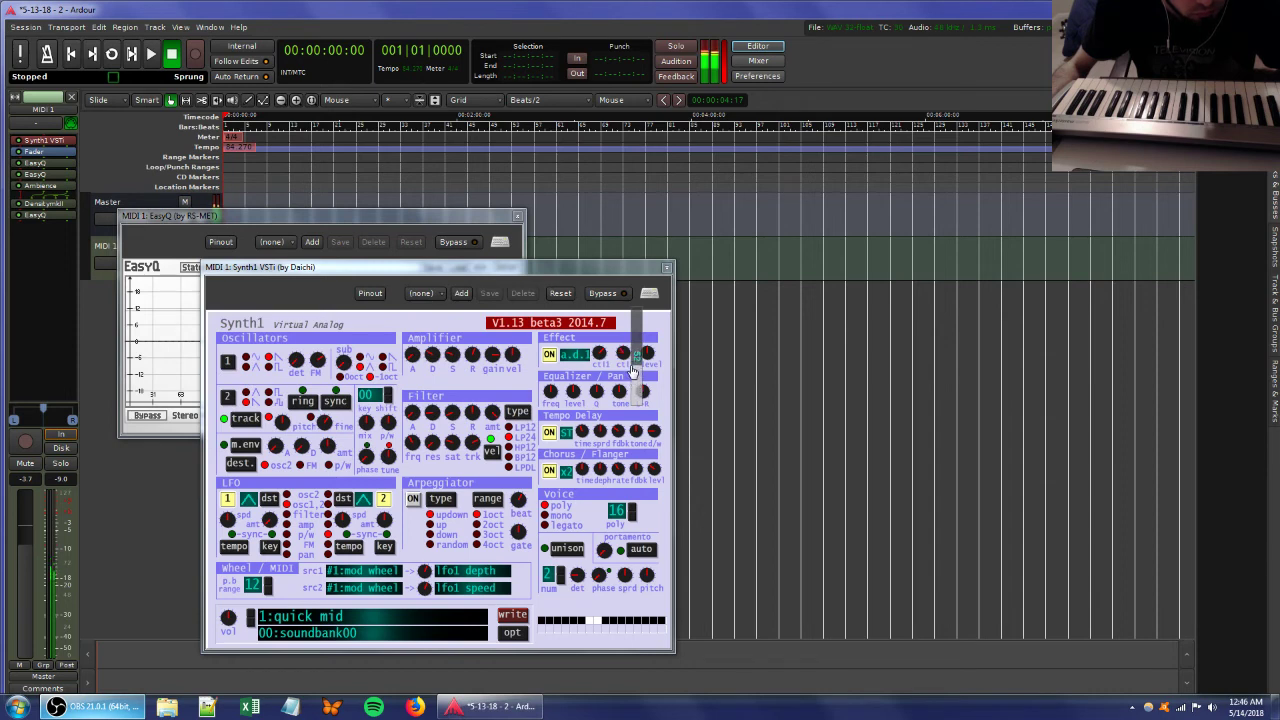
Adjust the filter saturation and the filter envelope's sustain in Synth1.
{"action": "mouse_move", "coordinate": [456, 446]}
{"action": "left_mouse_down"}
{"action": "mouse_move", "coordinate": [468, 470]}
{"action": "mouse_move", "coordinate": [468, 455]}
{"action": "left_mouse_up"}
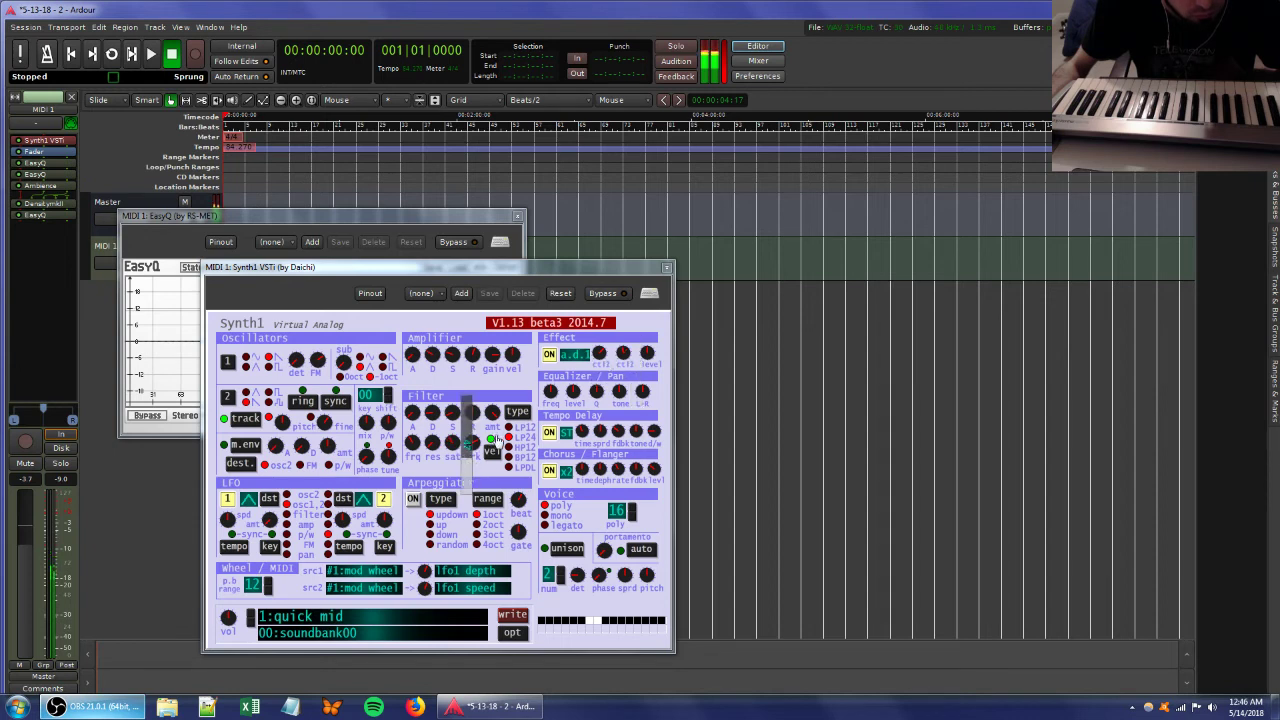
{"action": "mouse_move", "coordinate": [480, 443]}
{"action": "left_mouse_down"}
{"action": "mouse_move", "coordinate": [488, 436]}
{"action": "mouse_move", "coordinate": [465, 446]}
{"action": "left_mouse_up"}
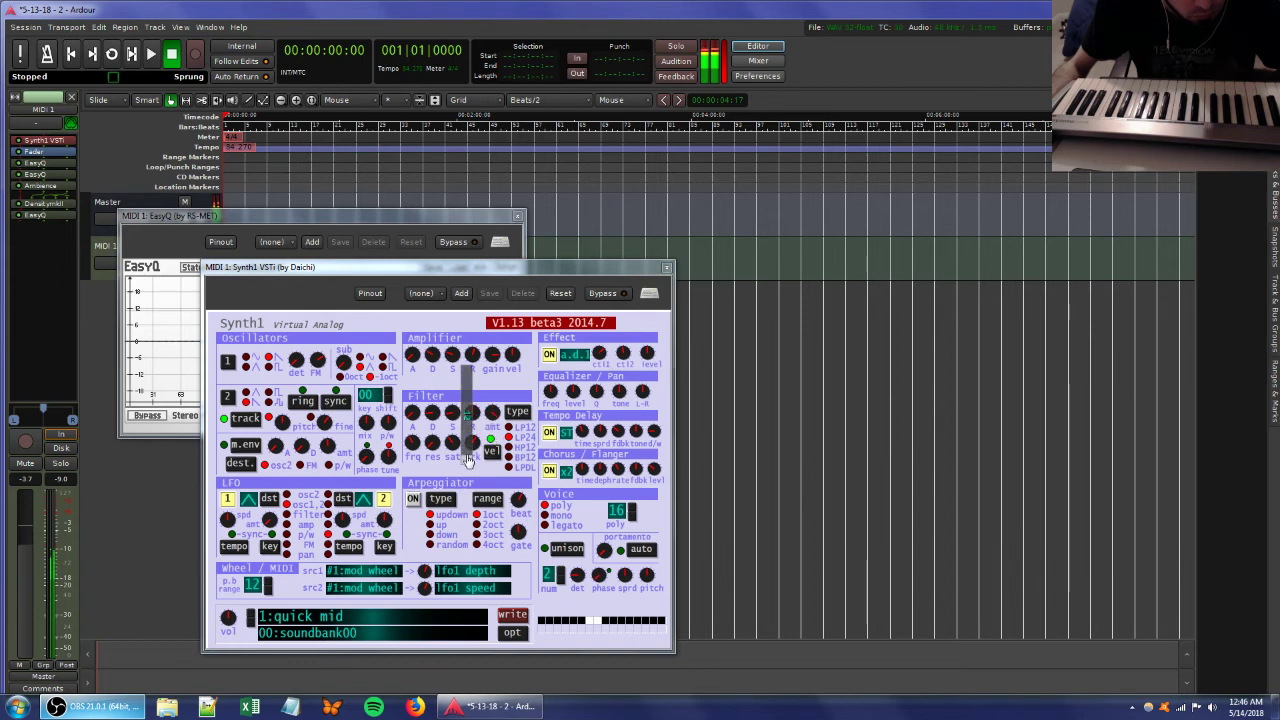
{"action": "left_click_drag", "start_coordinate": [451, 443], "coordinate": [470, 457]}
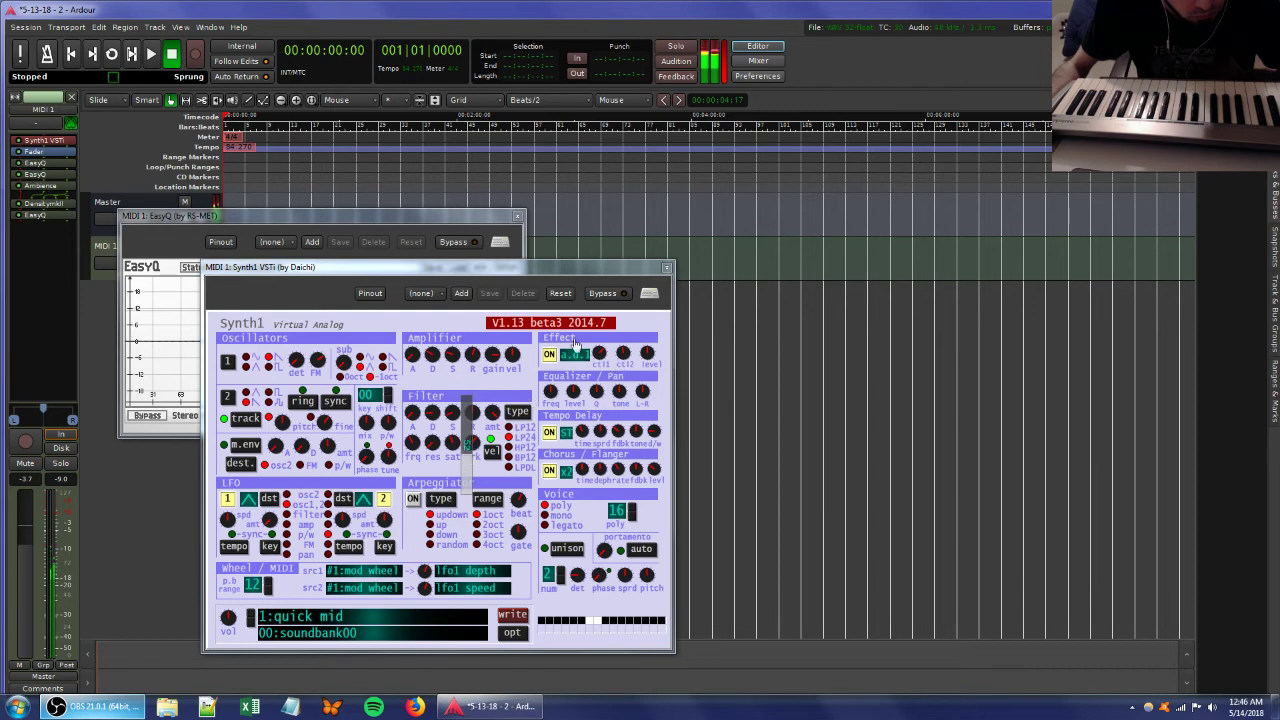
Open MIDI 1's Ambience reverb and lower its dry level to -inf dB.
{"action": "double_click", "coordinate": [40, 186]}
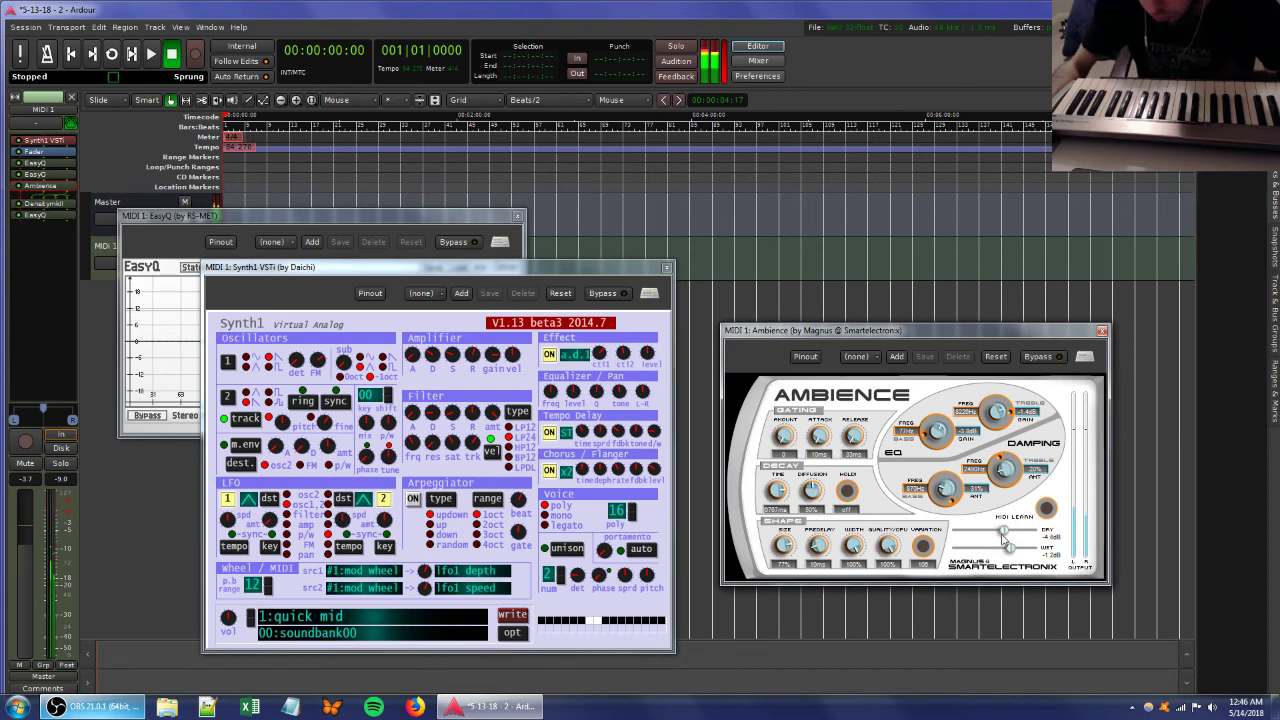
{"action": "left_click_drag", "start_coordinate": [1002, 530], "coordinate": [958, 534]}
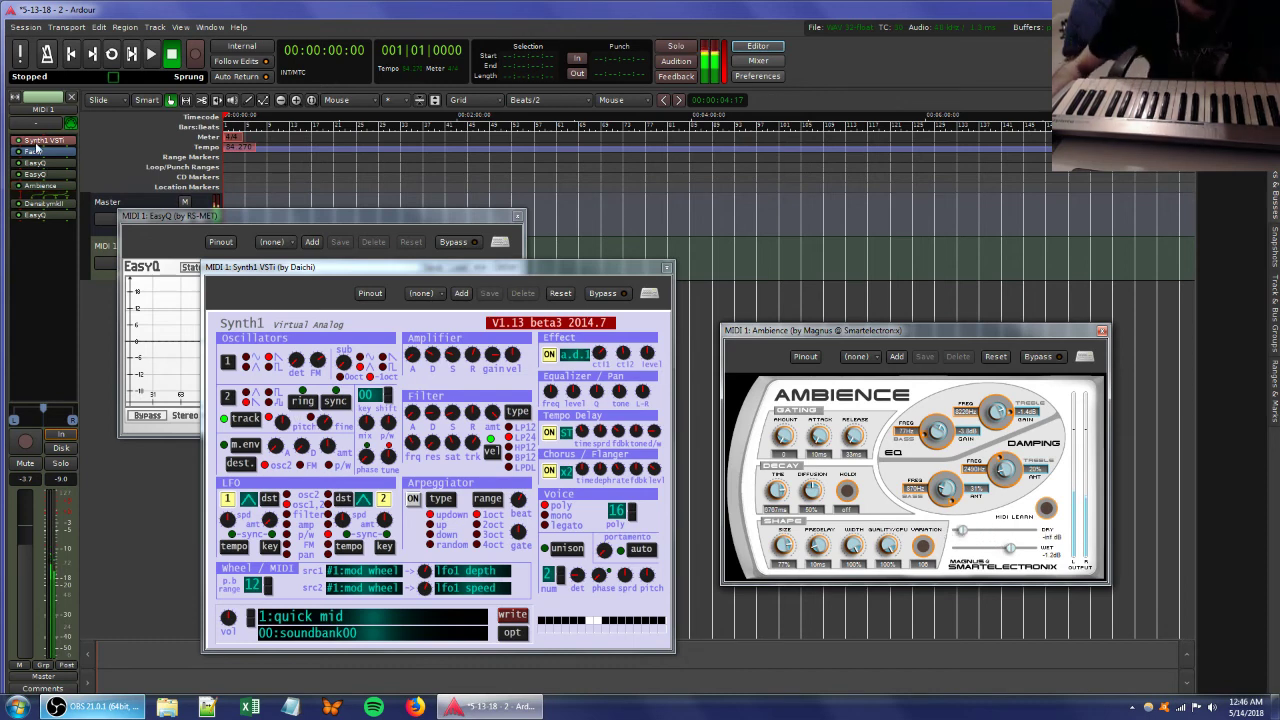
Tweak Synth1's oscillator 1 detune, filter frequency, and the effect section's ctl2 and level.
{"action": "left_click_drag", "start_coordinate": [308, 360], "coordinate": [309, 401]}
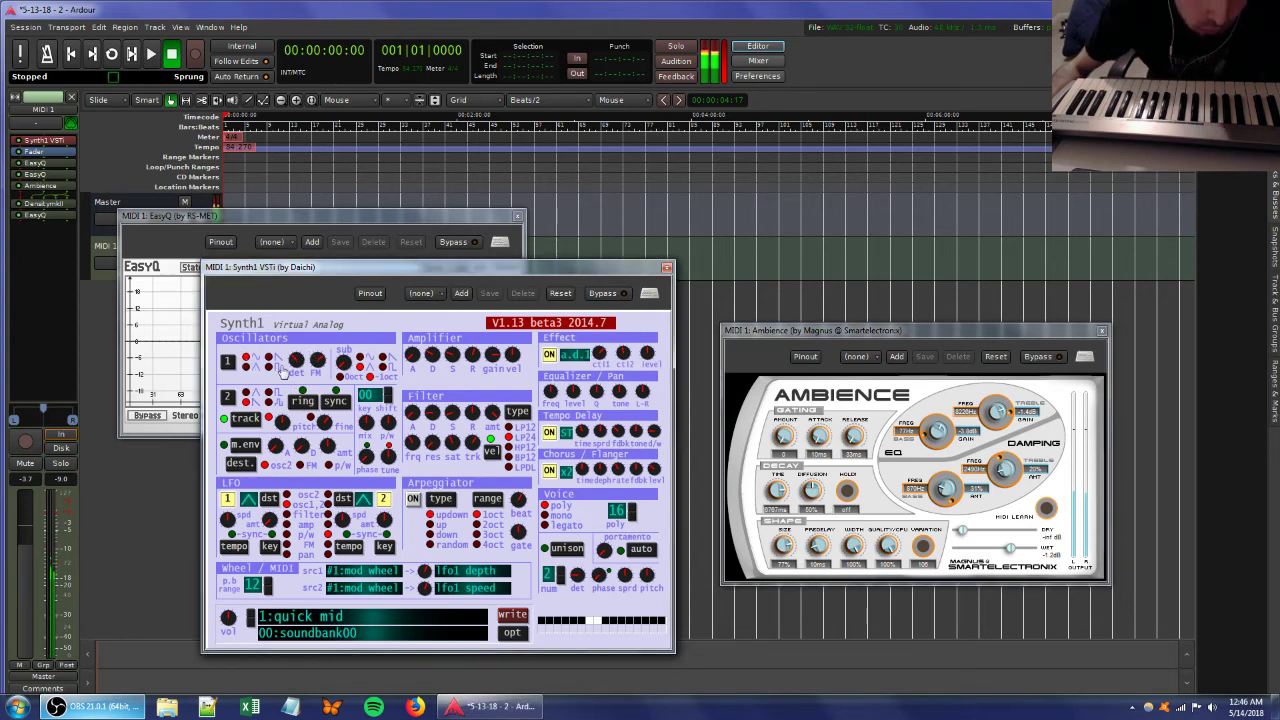
{"action": "left_click_drag", "start_coordinate": [410, 443], "coordinate": [426, 450]}
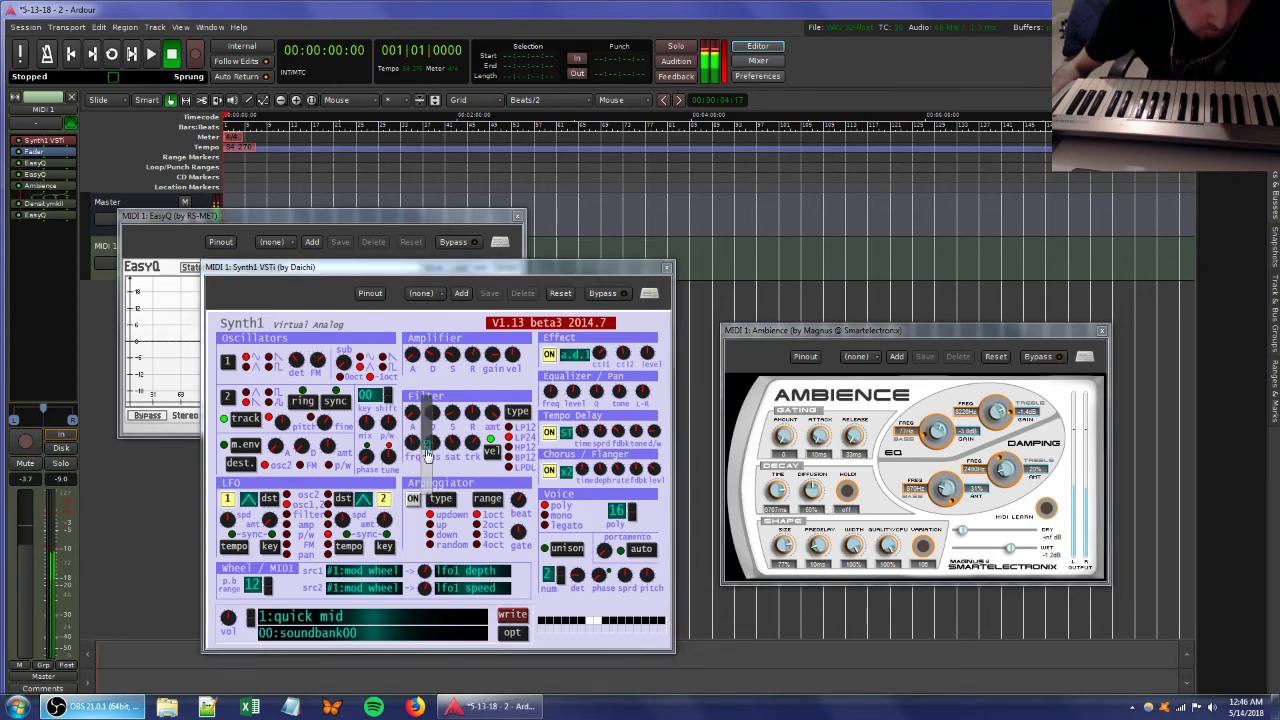
{"action": "left_click_drag", "start_coordinate": [637, 356], "coordinate": [639, 362]}
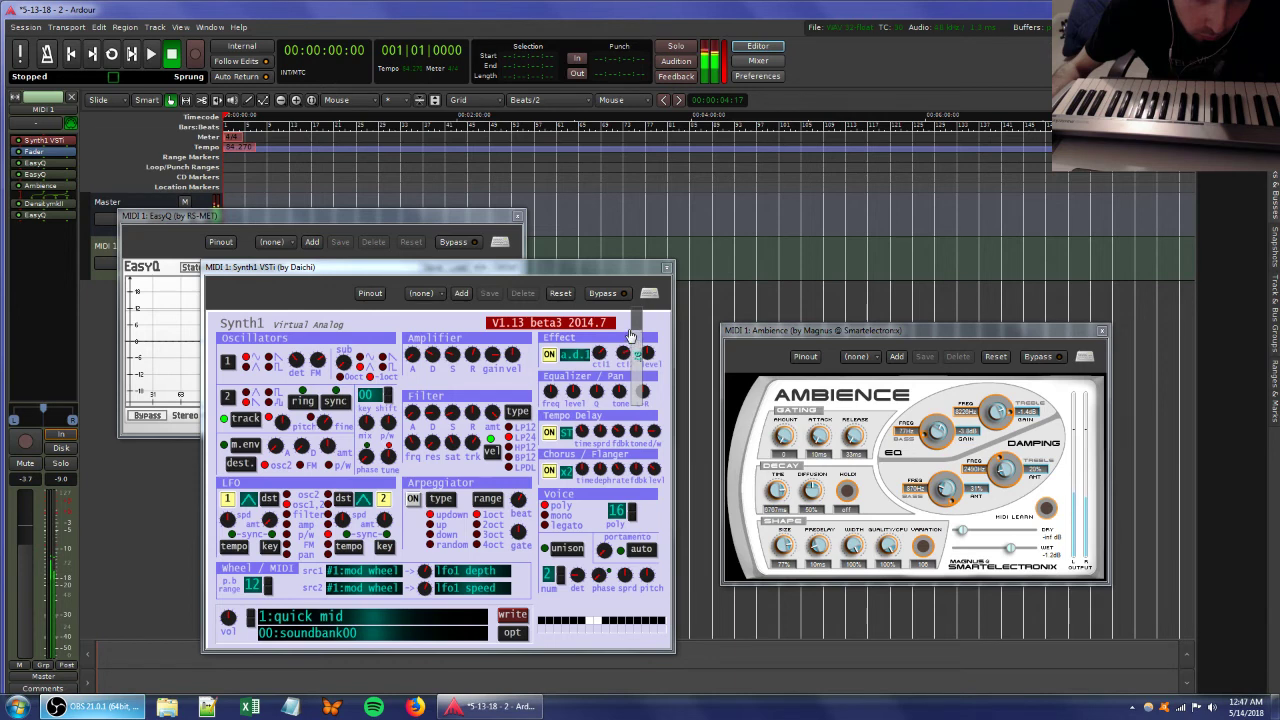
{"action": "left_click", "coordinate": [661, 355]}
{"action": "left_click_drag", "start_coordinate": [657, 350], "coordinate": [614, 343]}
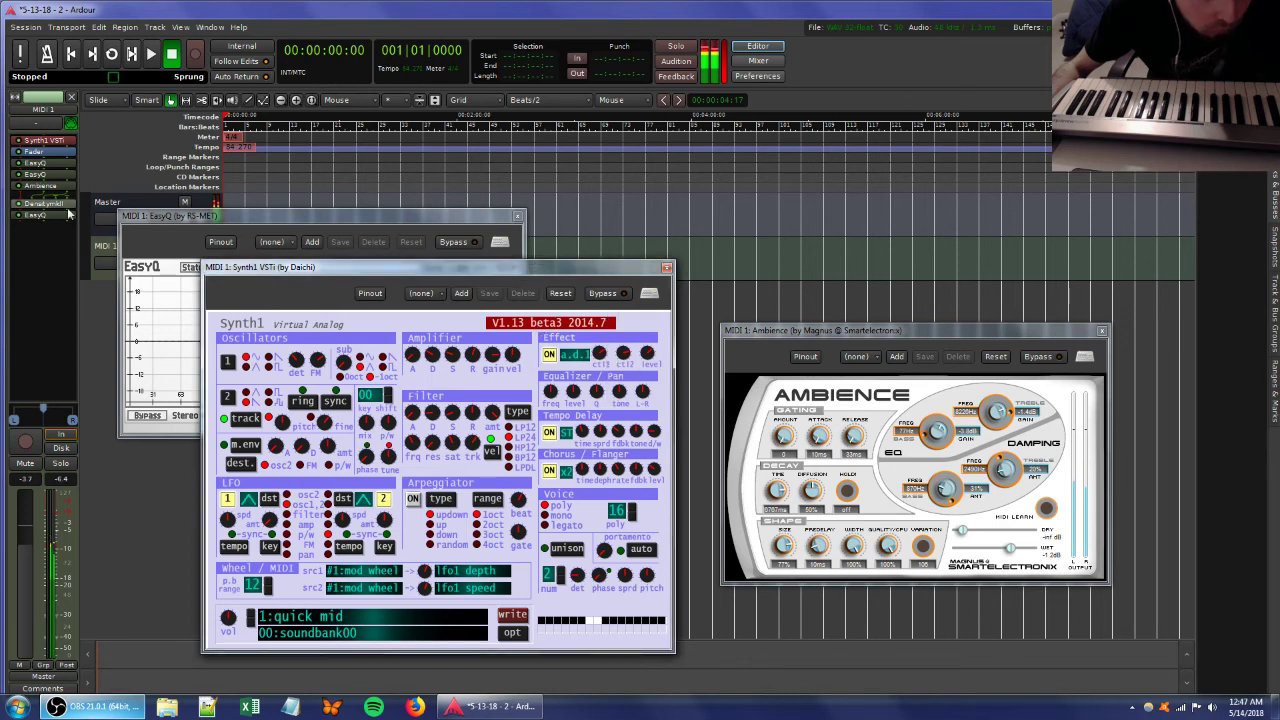
Check the second EasyQ's curve, close it, and append another EasyQ at the end of MIDI 1's chain.
{"action": "double_click", "coordinate": [31, 175]}
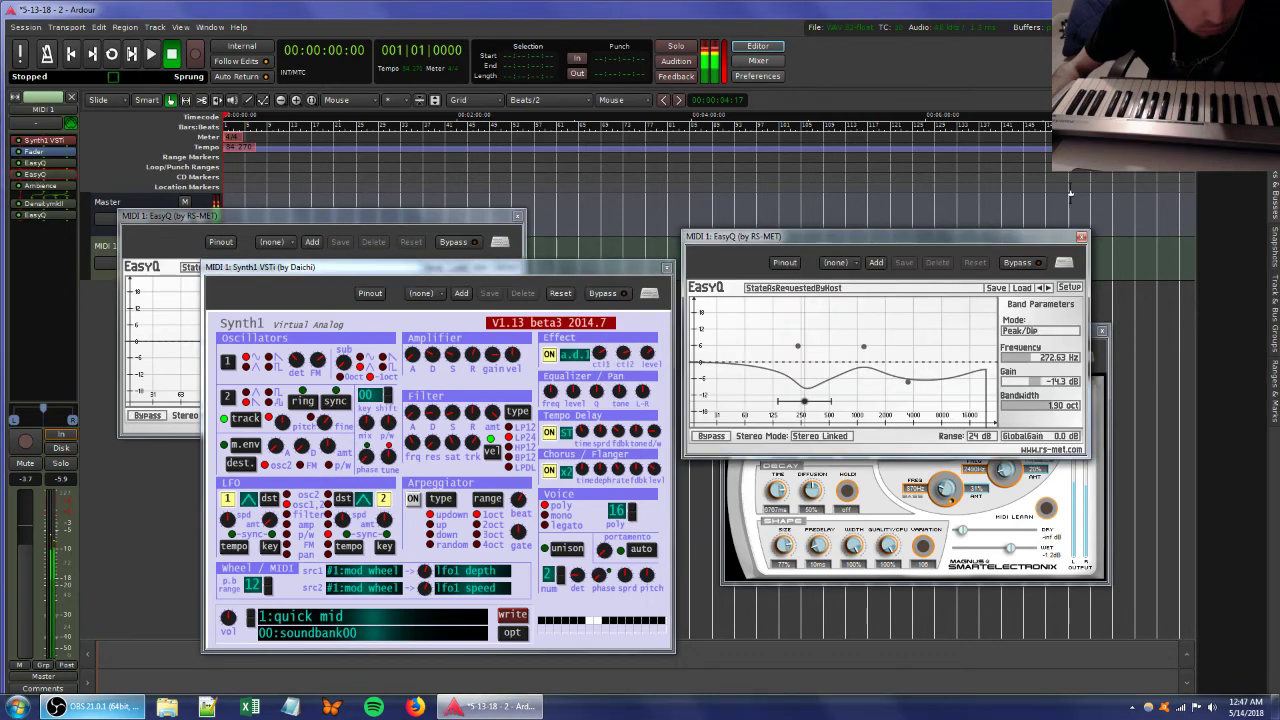
{"action": "left_click", "coordinate": [1081, 236]}
{"action": "left_click", "coordinate": [368, 232]}
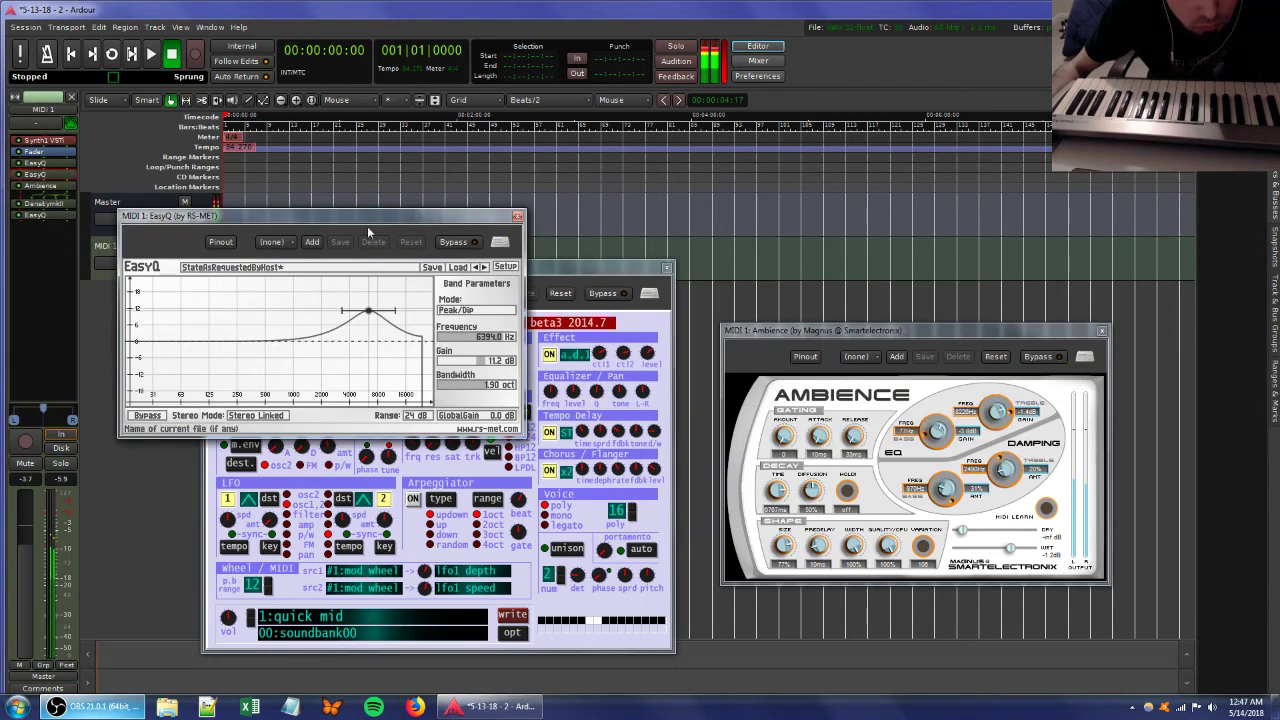
{"action": "right_click", "coordinate": [16, 246]}
{"action": "mouse_move", "coordinate": [60, 248]}
{"action": "mouse_move", "coordinate": [200, 249]}
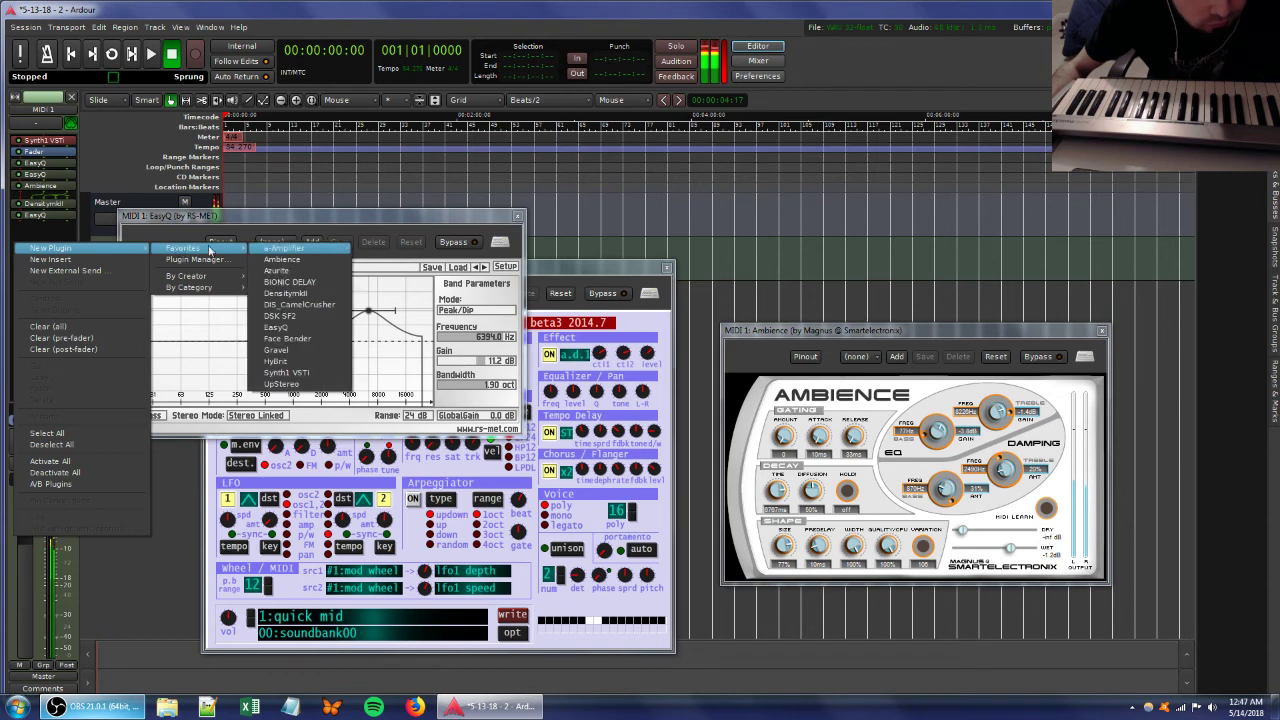
{"action": "left_click", "coordinate": [276, 327]}
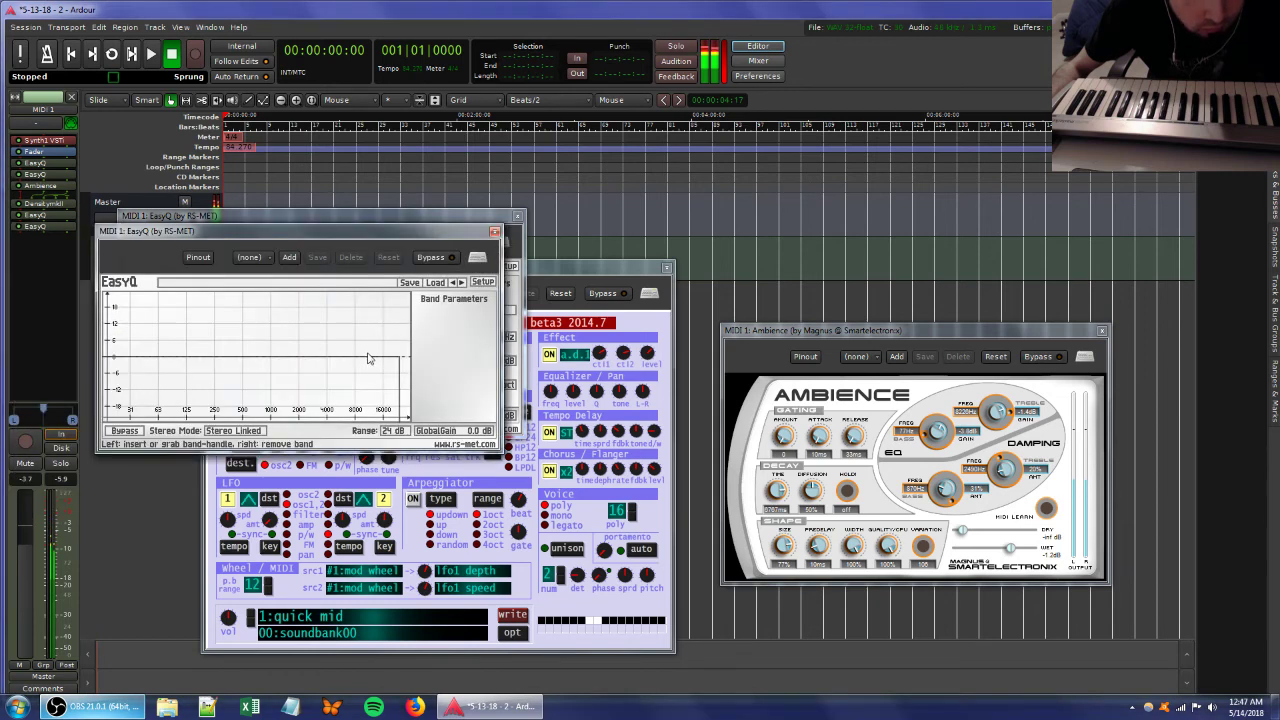
Add a peak band in the newest EasyQ and fine-tune it to 5606.4 Hz at 15.0 dB.
{"action": "left_click_drag", "start_coordinate": [368, 358], "coordinate": [347, 310]}
{"action": "left_click", "coordinate": [597, 276]}
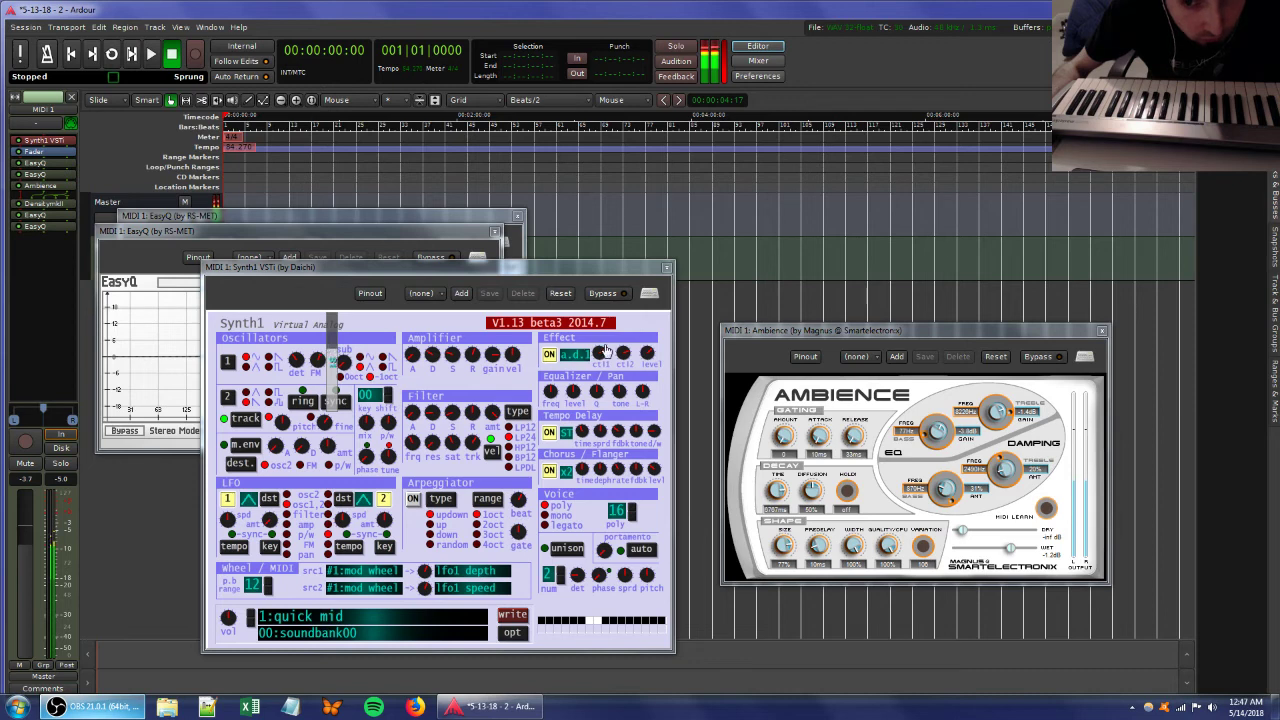
{"action": "left_click", "coordinate": [398, 240]}
{"action": "mouse_move", "coordinate": [346, 314]}
{"action": "left_mouse_down"}
{"action": "mouse_move", "coordinate": [365, 333]}
{"action": "mouse_move", "coordinate": [356, 312]}
{"action": "mouse_move", "coordinate": [341, 318]}
{"action": "left_mouse_up"}
{"action": "left_click", "coordinate": [601, 270]}
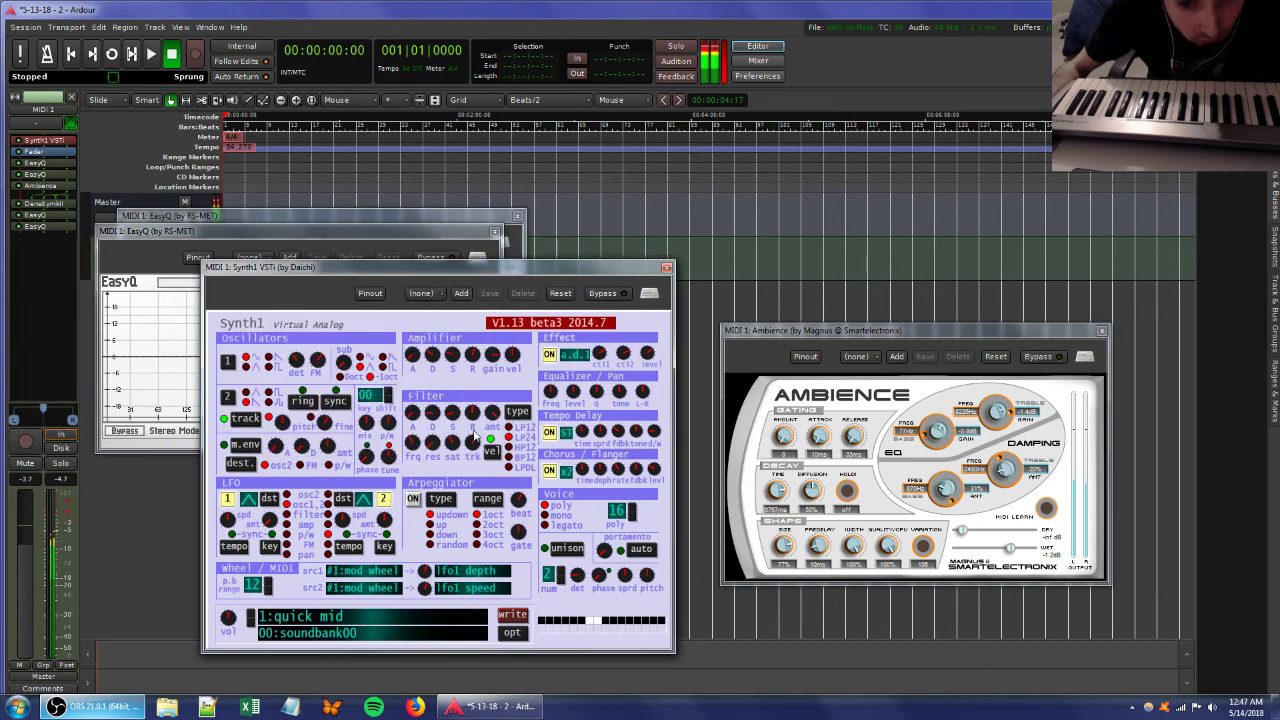
Lower Synth1's filter saturation and the filter envelope's sustain to near their minimum.
{"action": "left_click_drag", "start_coordinate": [476, 437], "coordinate": [469, 465]}
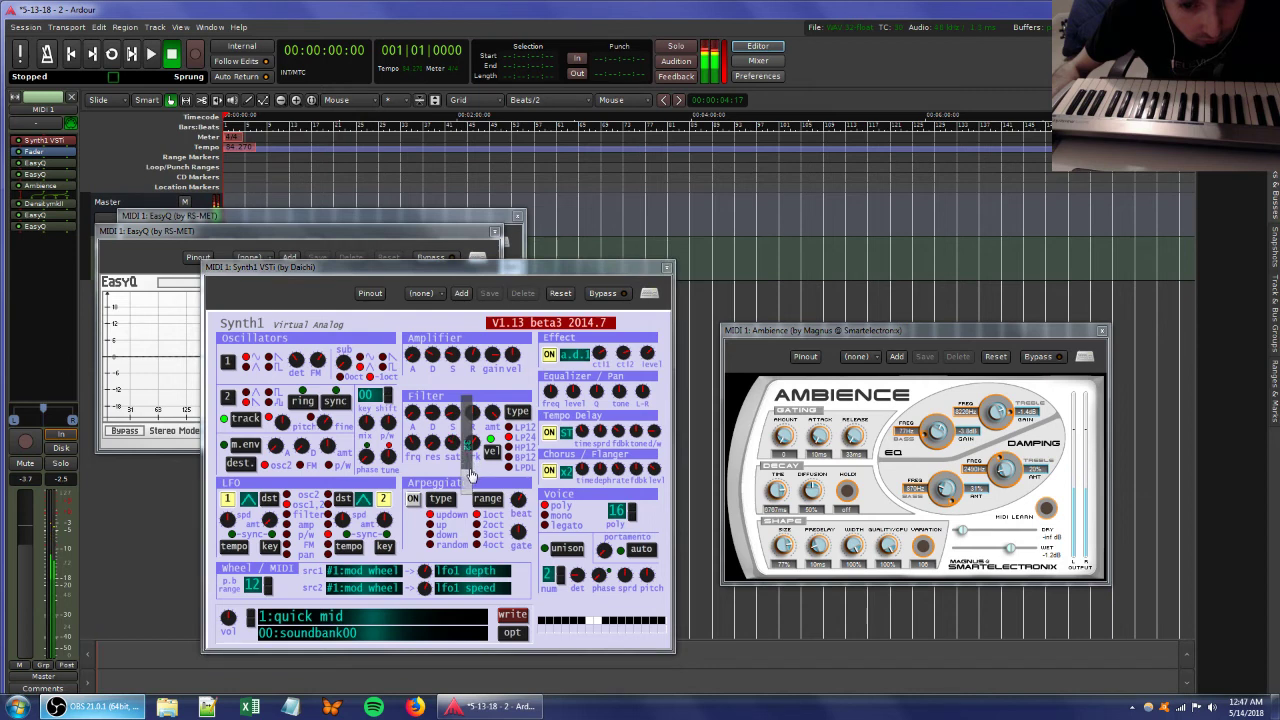
{"action": "left_click_drag", "start_coordinate": [472, 480], "coordinate": [472, 494]}
{"action": "left_click_drag", "start_coordinate": [455, 410], "coordinate": [472, 460]}
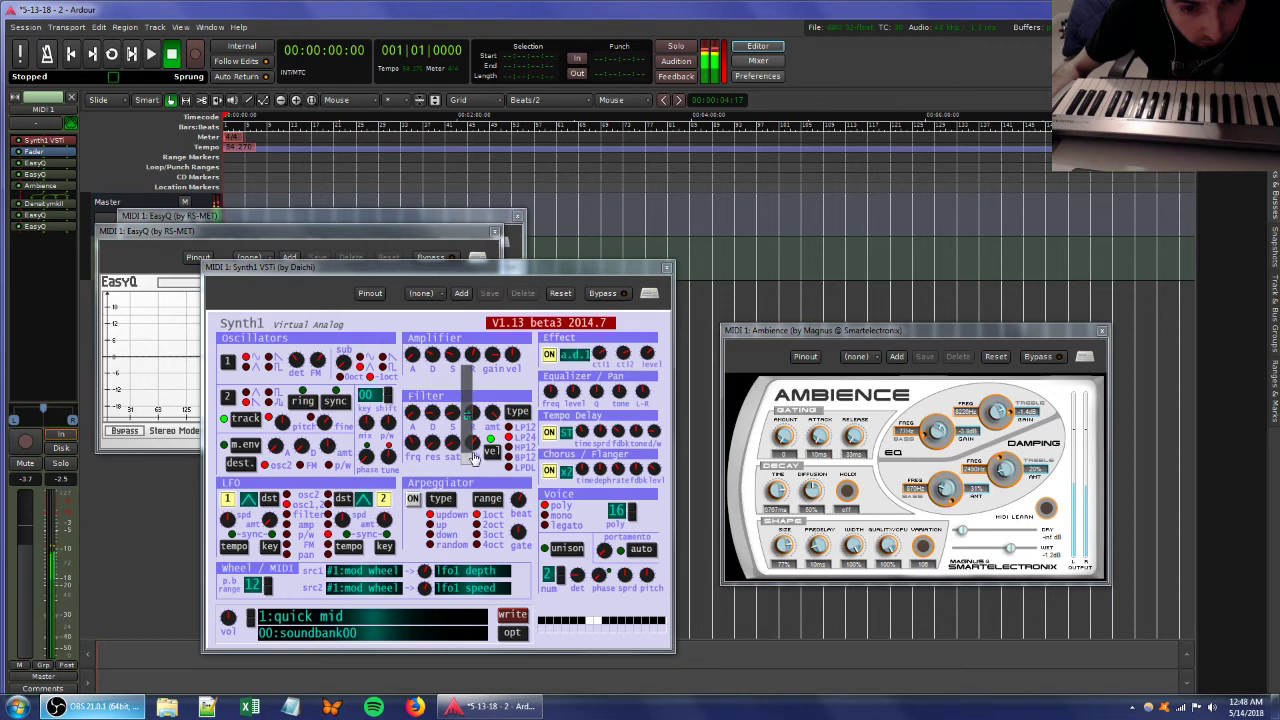
Adjust oscillator 1's detune and FM amounts in Synth1, plus the effect section's ctl1.
{"action": "left_click_drag", "start_coordinate": [311, 410], "coordinate": [299, 349]}
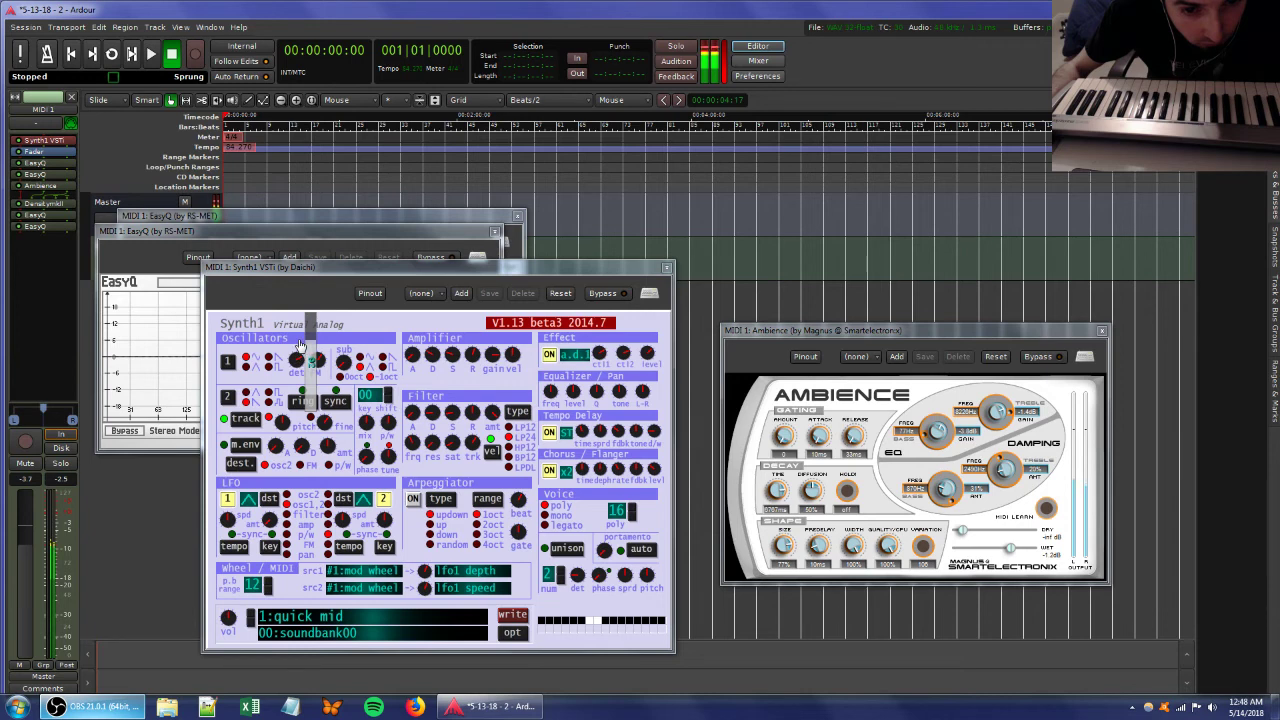
{"action": "mouse_move", "coordinate": [317, 361]}
{"action": "left_mouse_down"}
{"action": "mouse_move", "coordinate": [332, 357]}
{"action": "mouse_move", "coordinate": [335, 372]}
{"action": "left_mouse_up"}
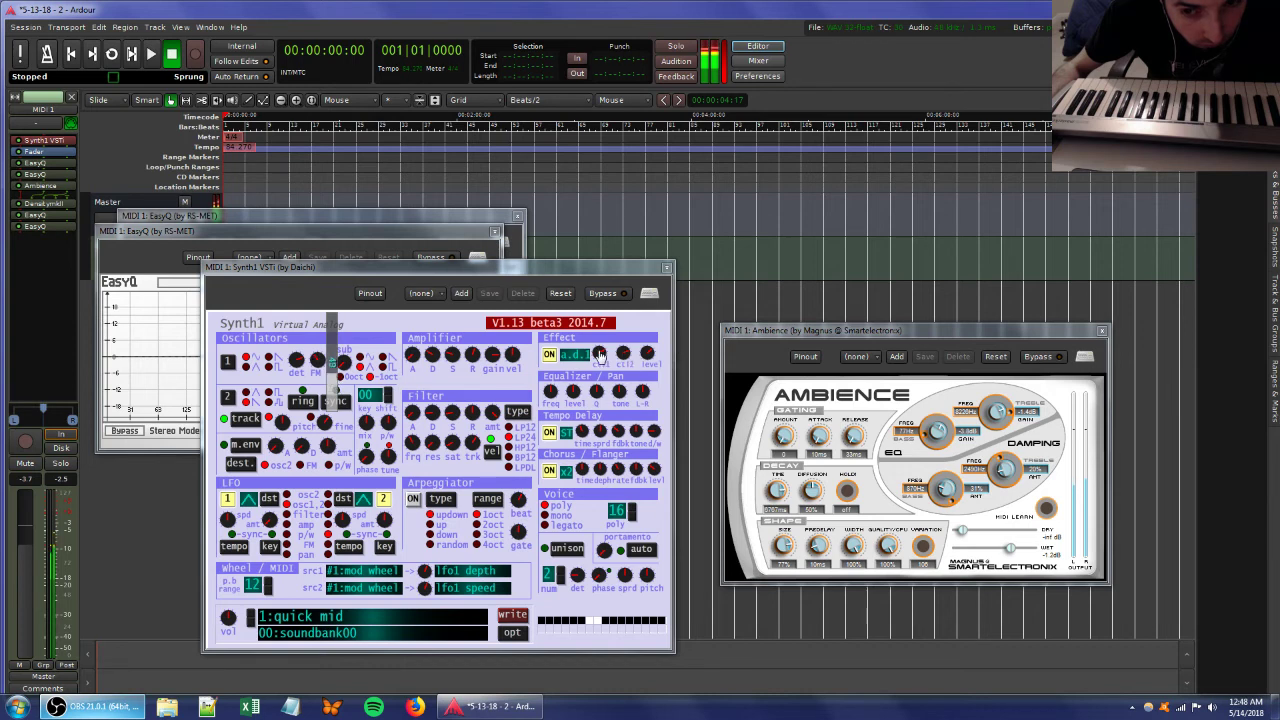
{"action": "left_click_drag", "start_coordinate": [602, 357], "coordinate": [617, 343]}
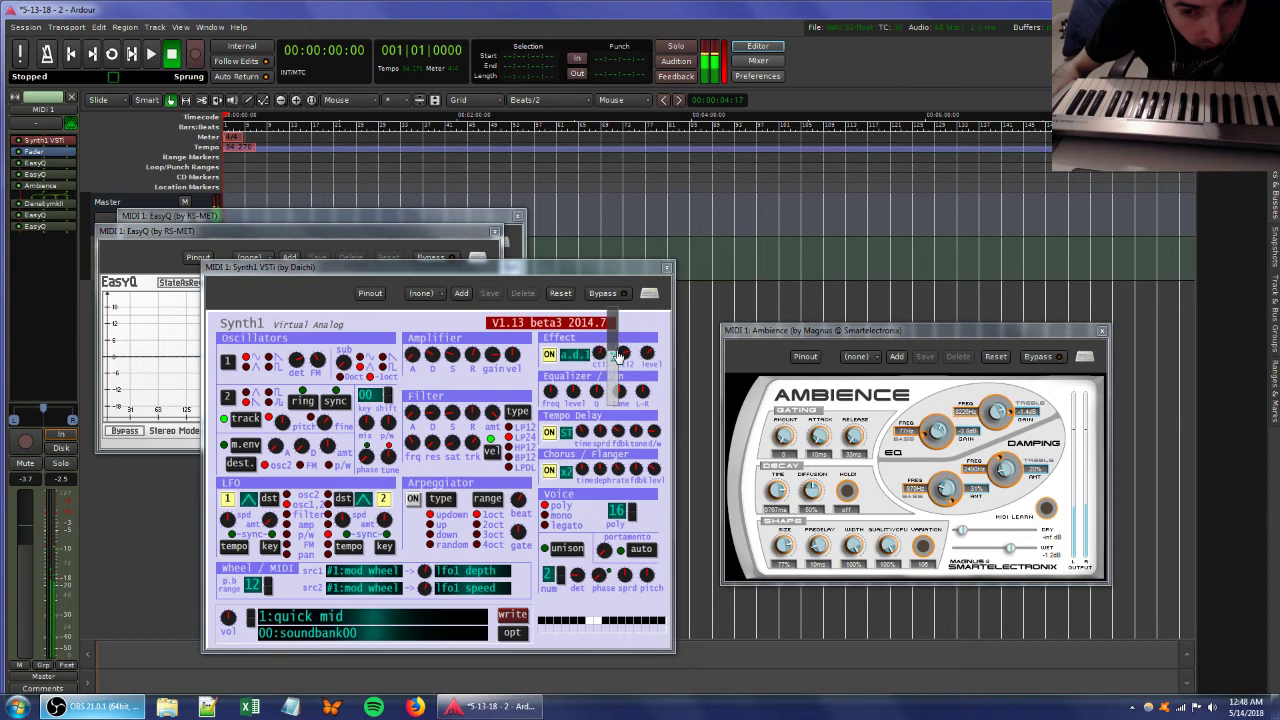
{"action": "left_click_drag", "start_coordinate": [618, 355], "coordinate": [618, 361]}
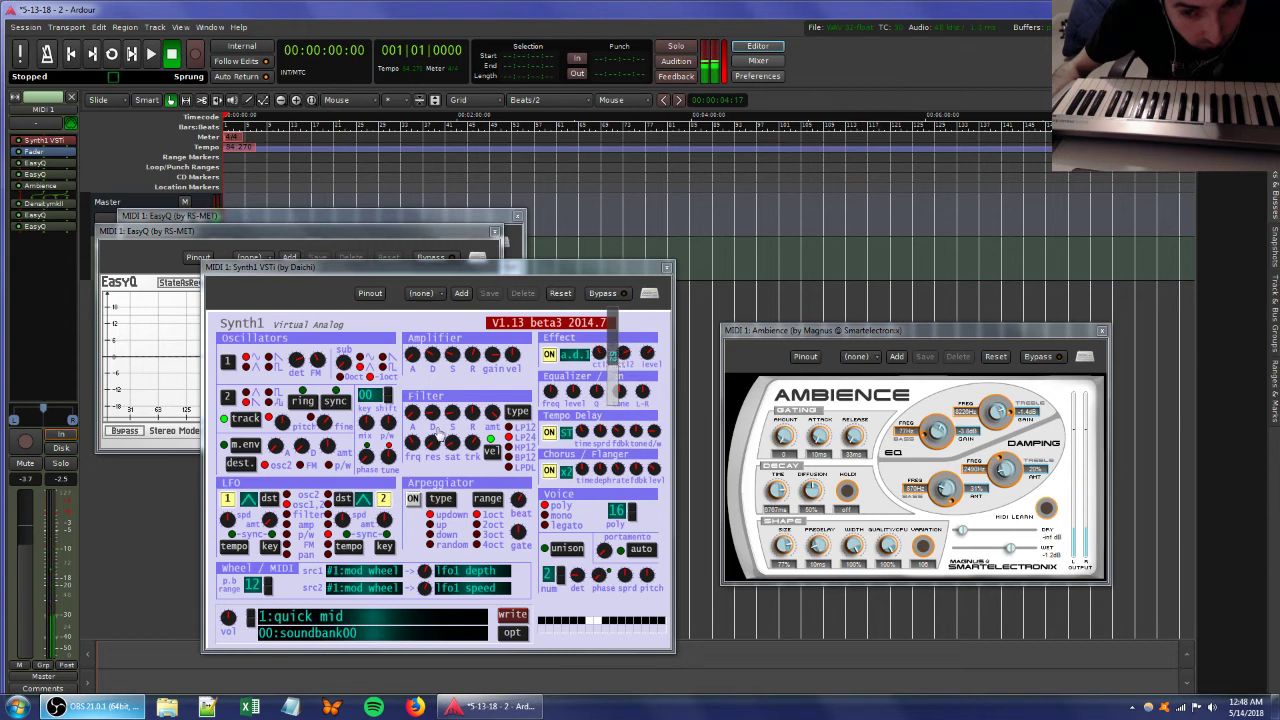
Turn the filter saturation down again and fine-tune the filter frequency in Synth1.
{"action": "left_click_drag", "start_coordinate": [470, 443], "coordinate": [467, 494]}
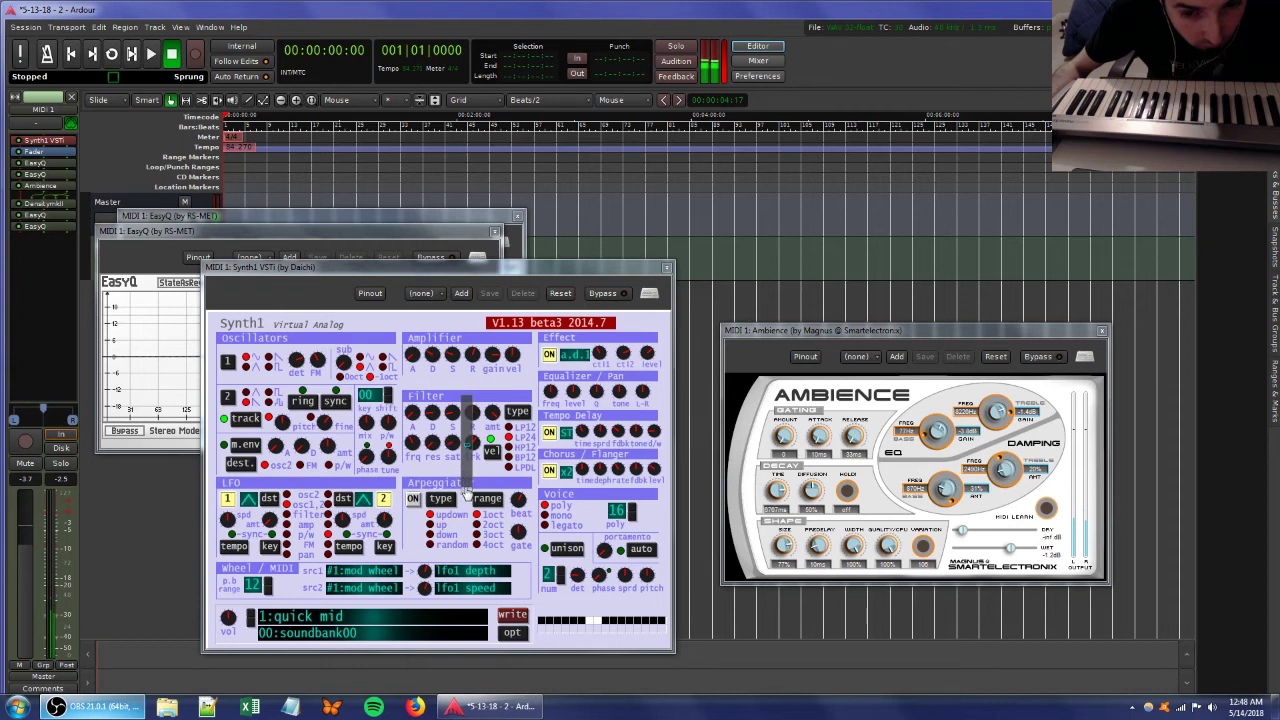
{"action": "left_click_drag", "start_coordinate": [413, 452], "coordinate": [432, 459]}
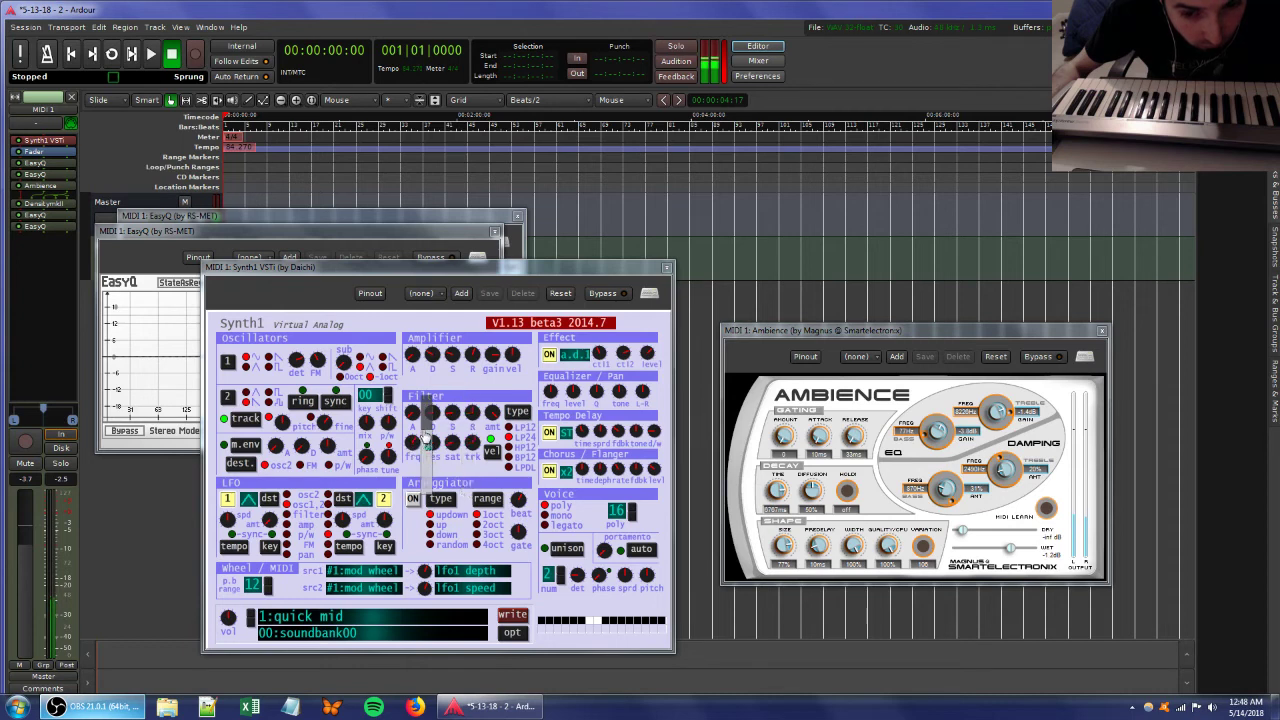
{"action": "left_click_drag", "start_coordinate": [423, 427], "coordinate": [428, 468]}
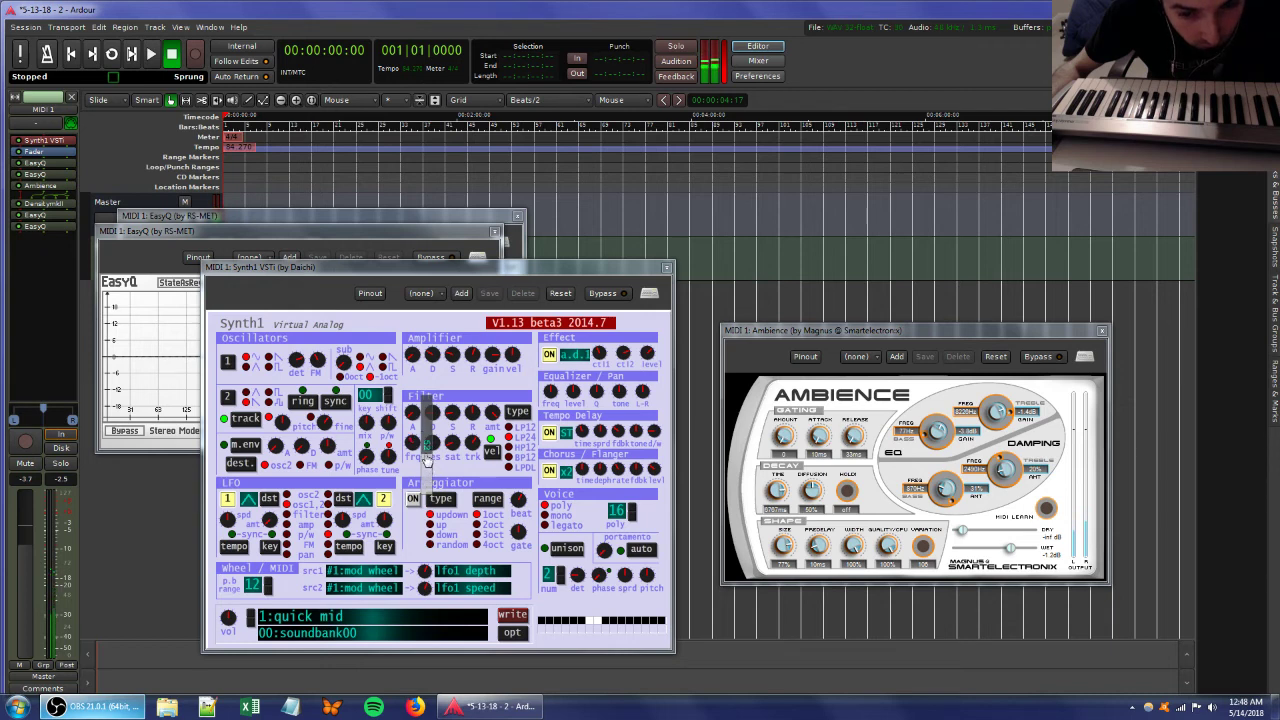
{"action": "mouse_move", "coordinate": [426, 457]}
{"action": "left_mouse_down"}
{"action": "mouse_move", "coordinate": [444, 480]}
{"action": "mouse_move", "coordinate": [443, 422]}
{"action": "mouse_move", "coordinate": [444, 445]}
{"action": "mouse_move", "coordinate": [431, 443]}
{"action": "left_mouse_up"}
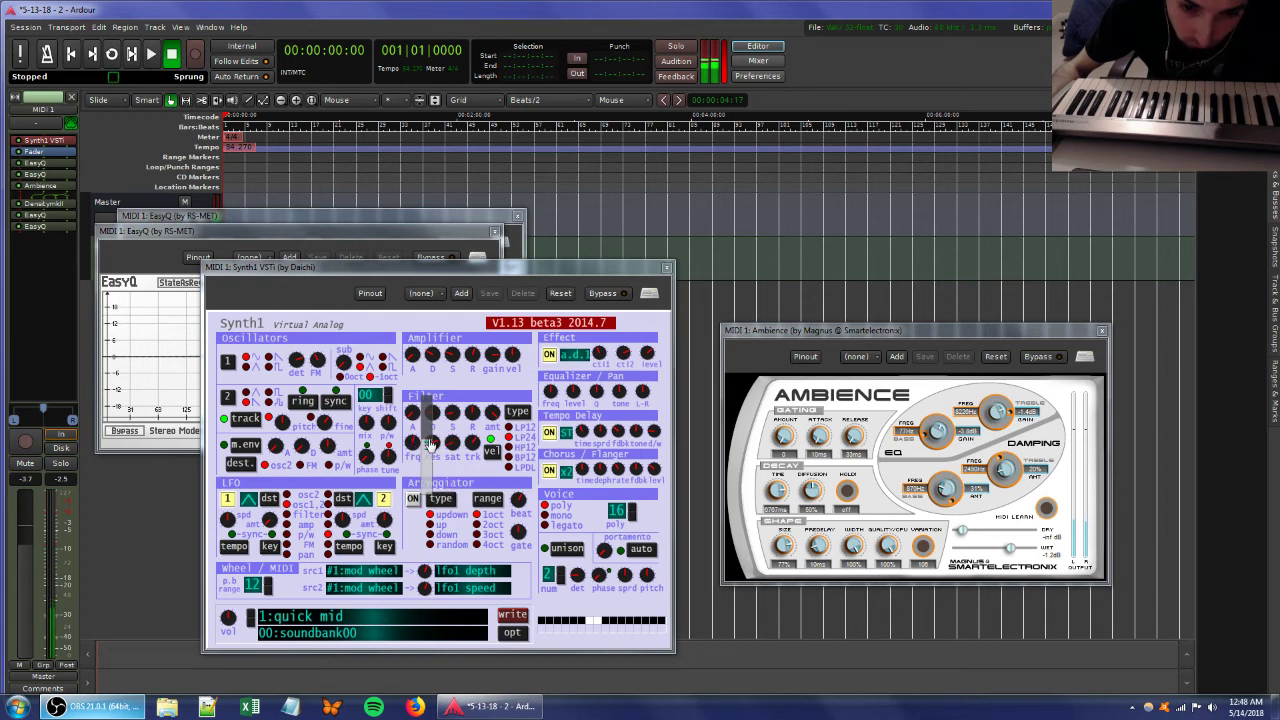
Readjust Synth1's effect ctl2, filter frequency and oscillator 1 settings.
{"action": "mouse_move", "coordinate": [625, 356]}
{"action": "left_mouse_down"}
{"action": "mouse_move", "coordinate": [641, 331]}
{"action": "mouse_move", "coordinate": [642, 345]}
{"action": "left_mouse_up"}
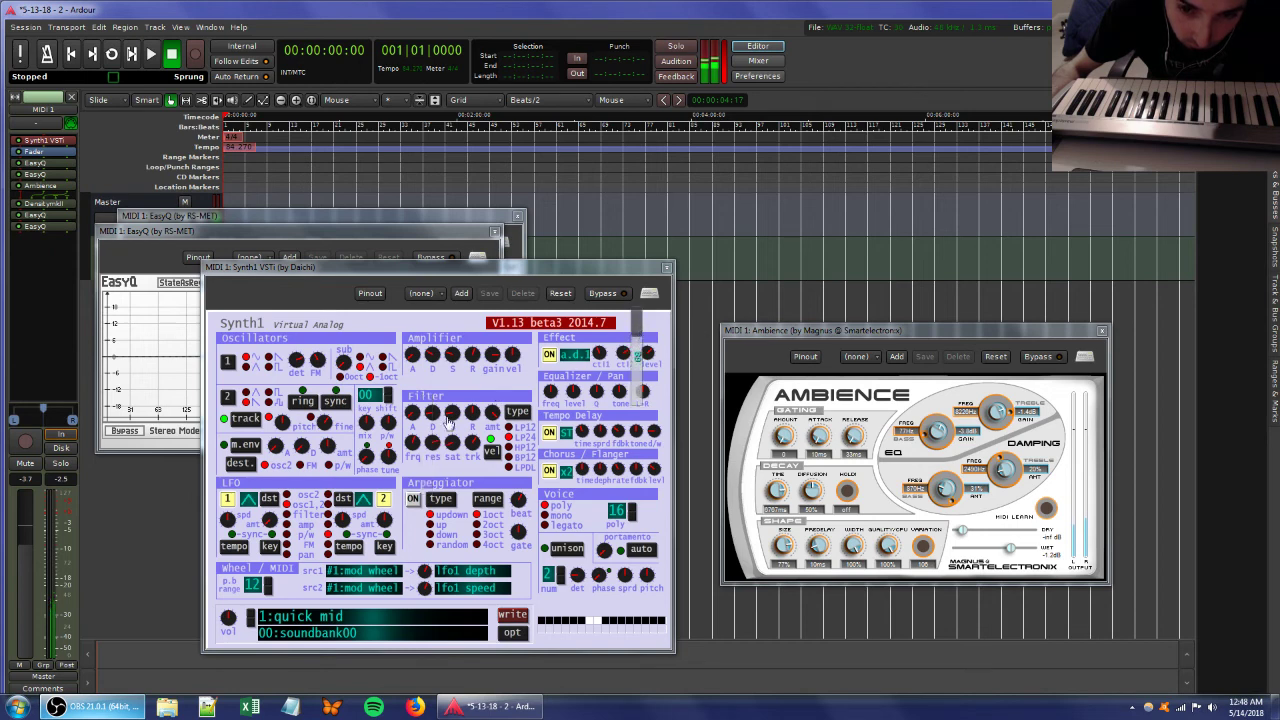
{"action": "left_click_drag", "start_coordinate": [471, 416], "coordinate": [434, 443]}
{"action": "left_click", "coordinate": [432, 441]}
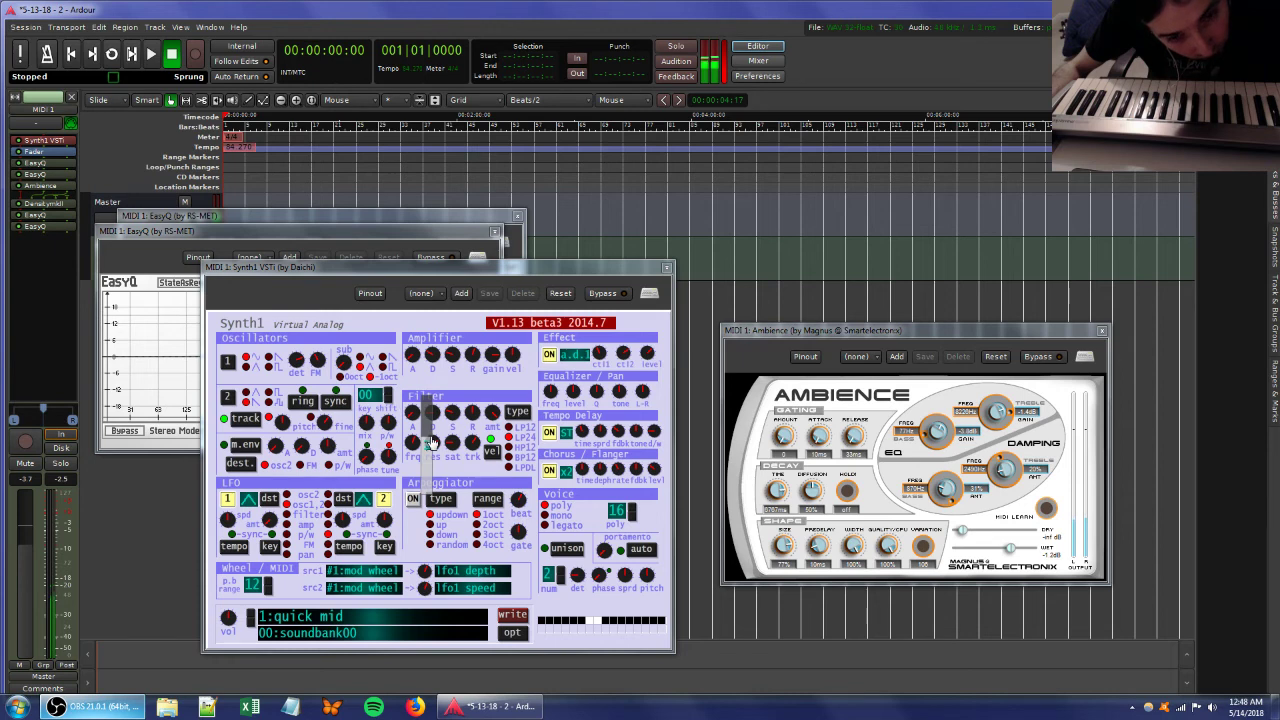
{"action": "left_click", "coordinate": [336, 366]}
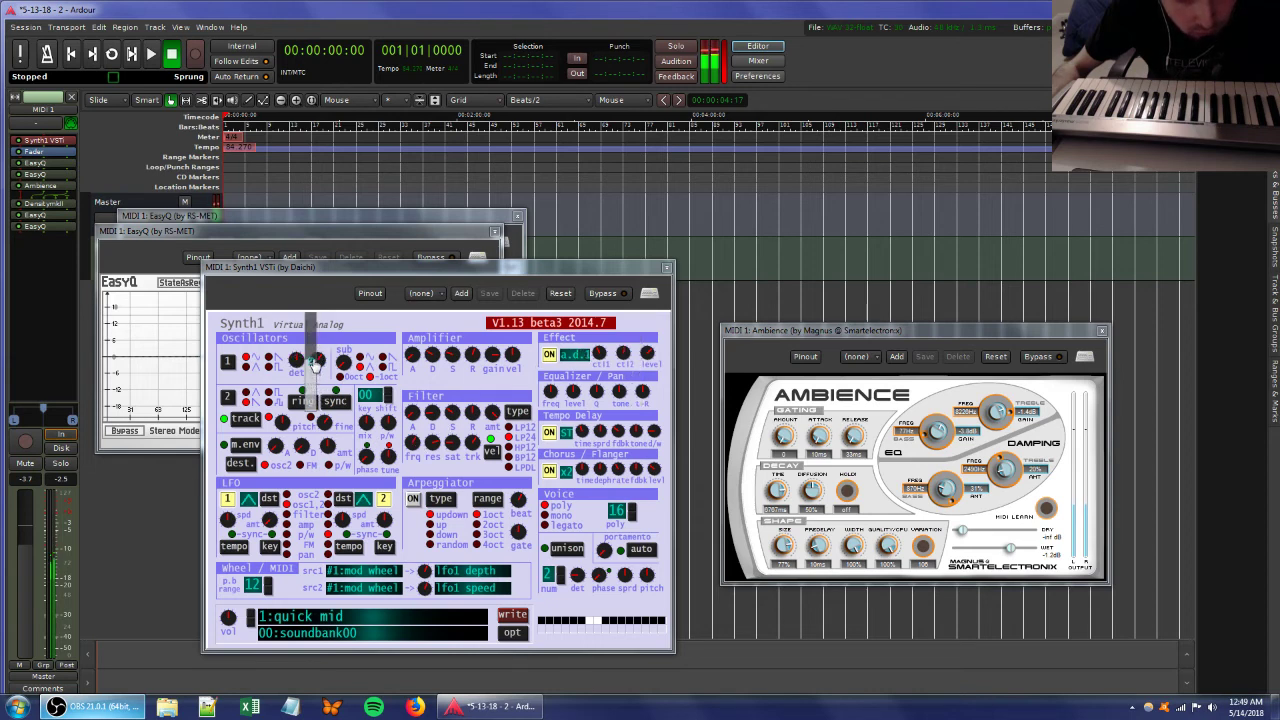
In the newest EasyQ, reduce the high-frequency boost and add a 3.79 oct wide low-frequency boost, raising it to about 18 dB.
{"action": "left_click", "coordinate": [339, 237]}
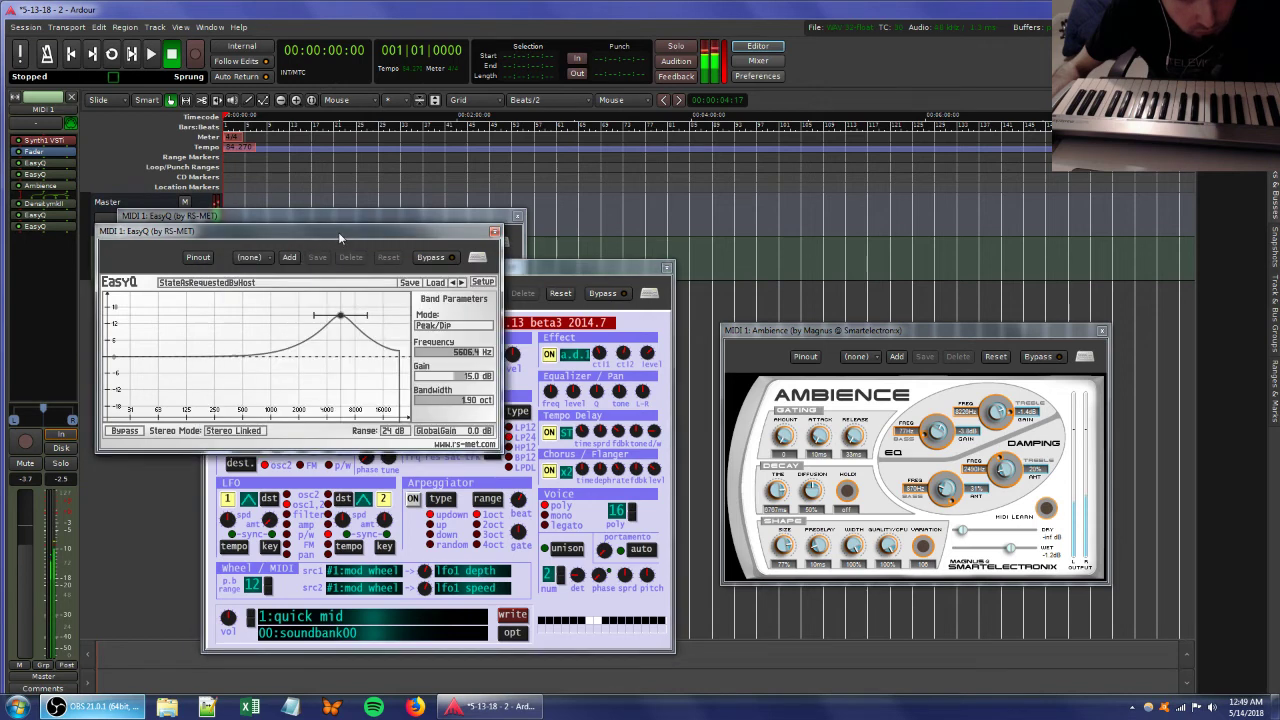
{"action": "left_click_drag", "start_coordinate": [340, 316], "coordinate": [247, 326]}
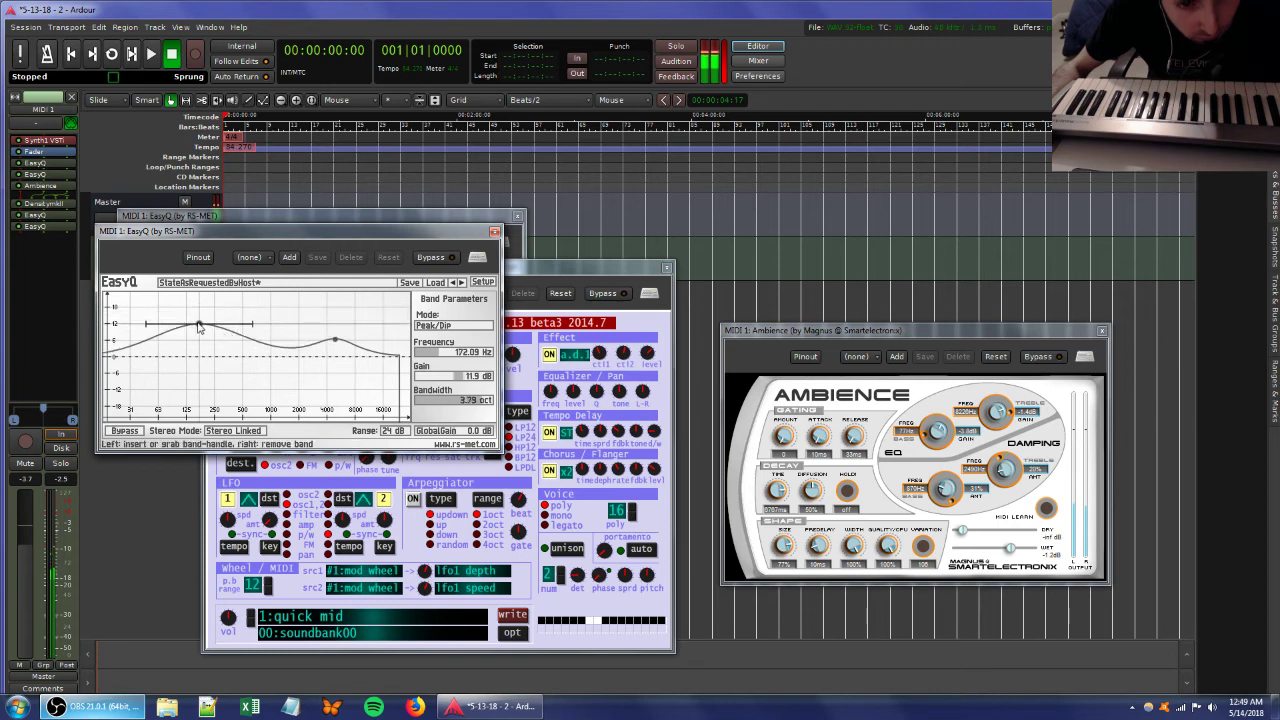
{"action": "left_click", "coordinate": [197, 322]}
{"action": "scroll", "coordinate": [199, 328], "scroll_direction": "up", "scroll_amount": 4}
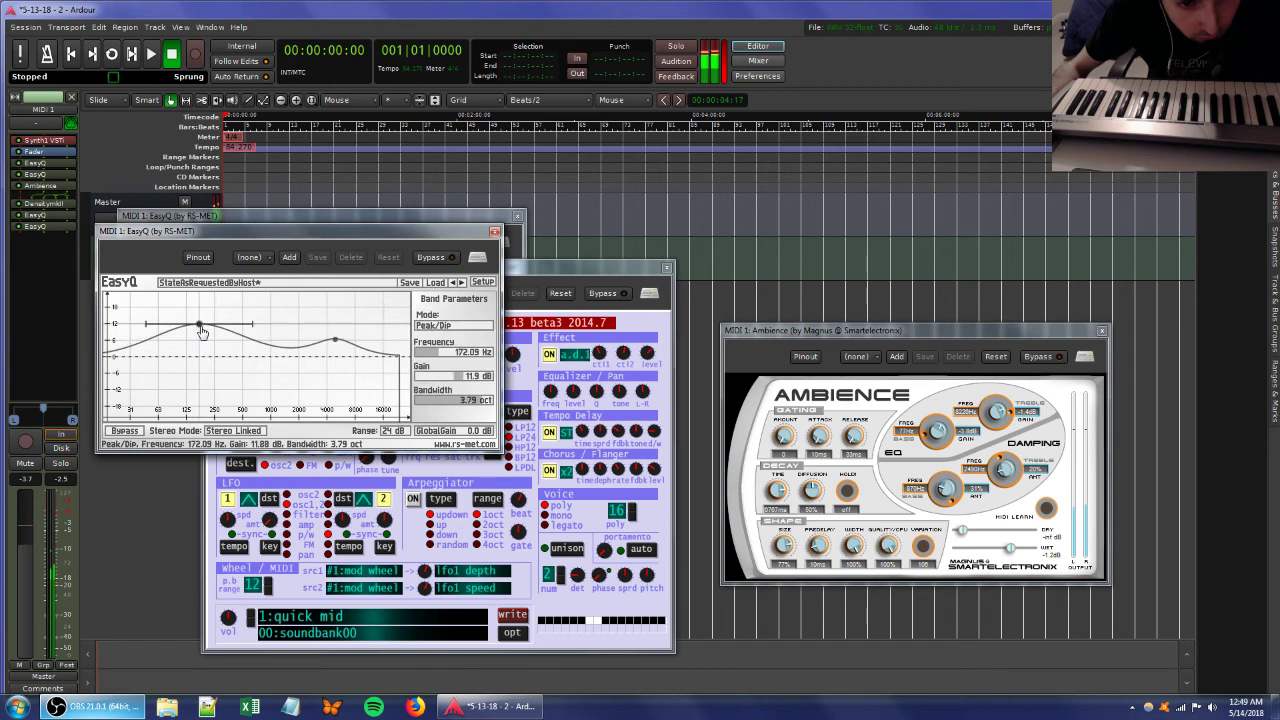
{"action": "left_click_drag", "start_coordinate": [199, 329], "coordinate": [176, 311]}
{"action": "left_click", "coordinate": [549, 270]}
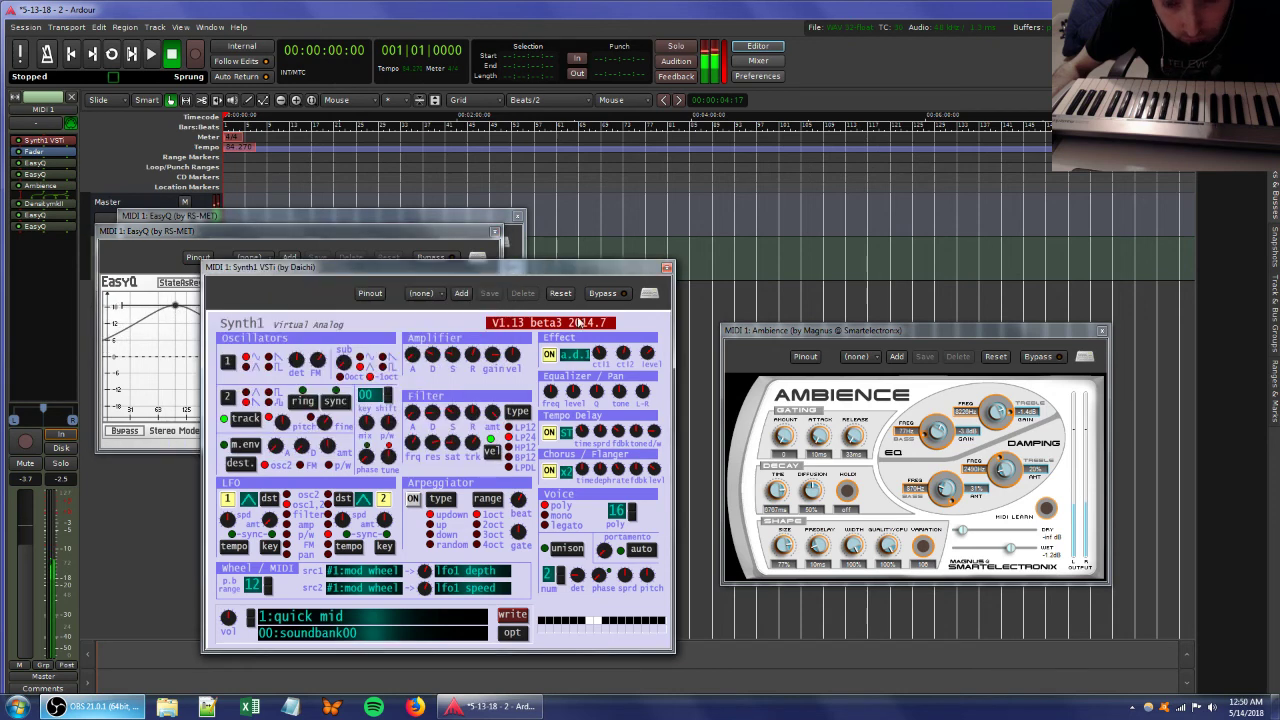
Adjust Synth1's effect ctl1 and reshape the mid and high bands of the newest EasyQ.
{"action": "left_click_drag", "start_coordinate": [598, 349], "coordinate": [614, 368]}
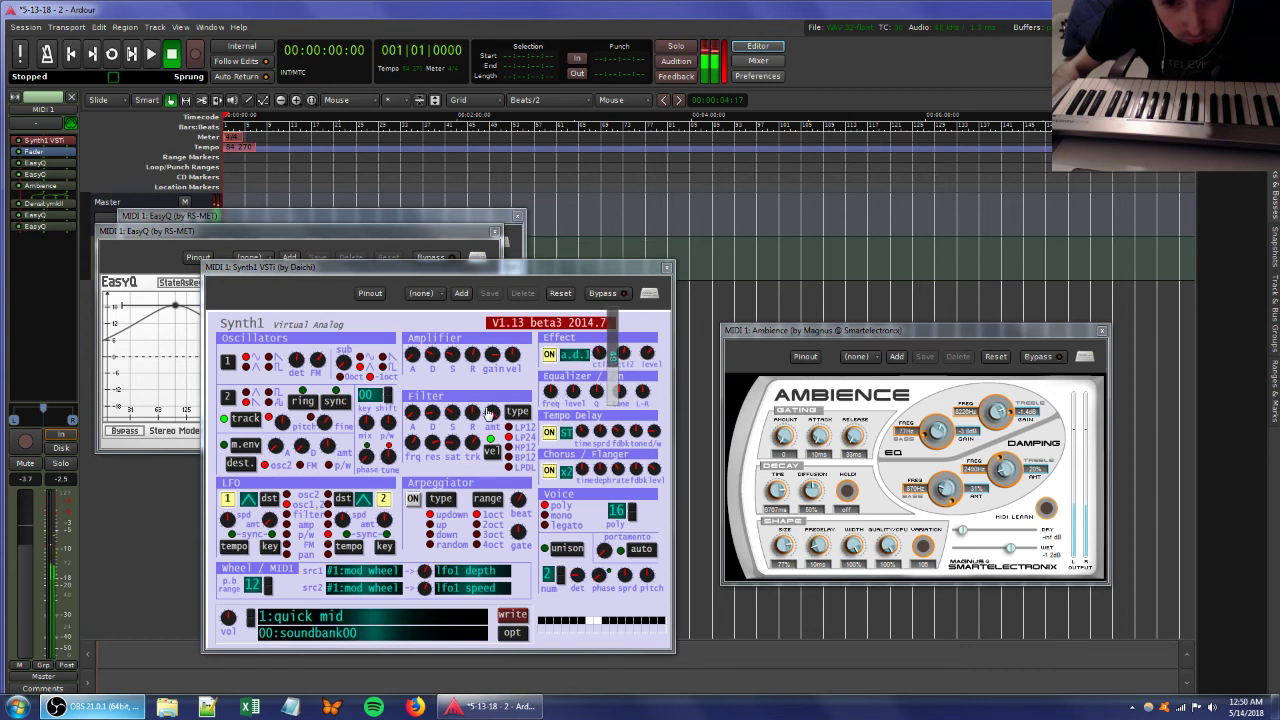
{"action": "left_click", "coordinate": [392, 235]}
{"action": "left_click_drag", "start_coordinate": [339, 352], "coordinate": [327, 397]}
{"action": "left_click_drag", "start_coordinate": [240, 347], "coordinate": [296, 316]}
{"action": "left_click", "coordinate": [565, 267]}
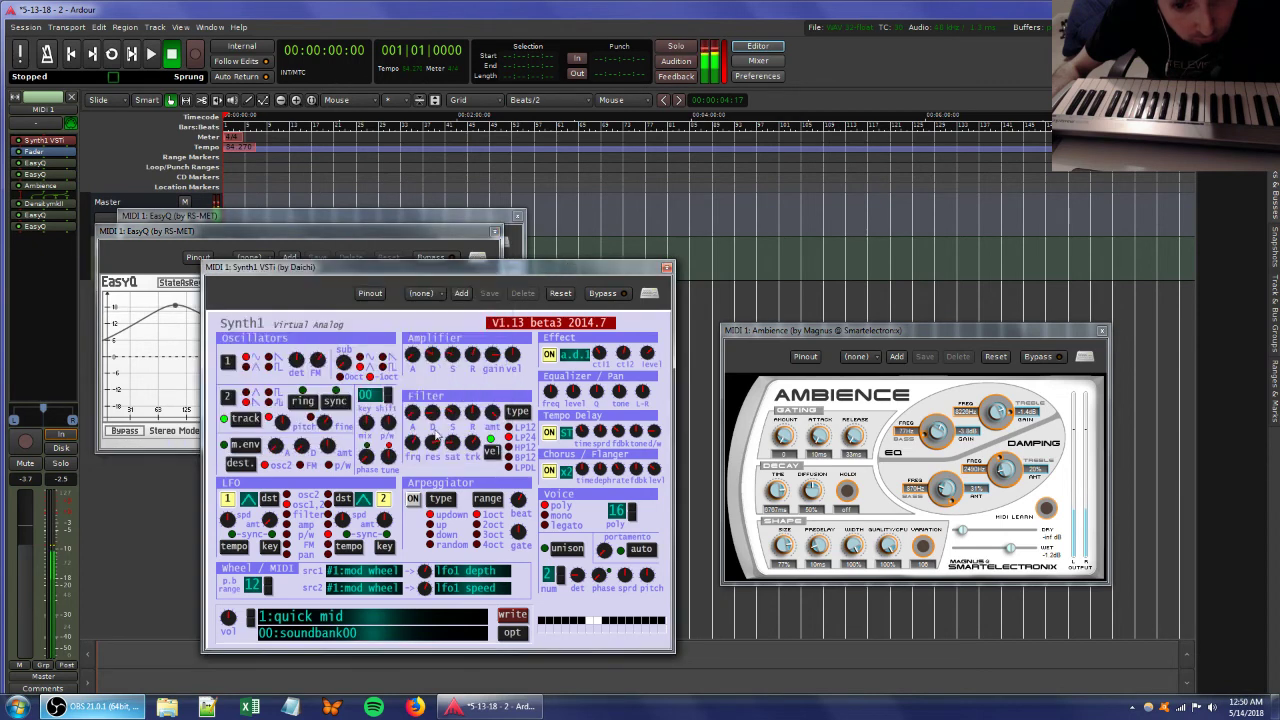
Tweak Synth1's filter release, oscillator 1 FM and effect ctl1, and lower the MIDI 1 fader to -4.9 dB.
{"action": "left_click_drag", "start_coordinate": [449, 451], "coordinate": [473, 442]}
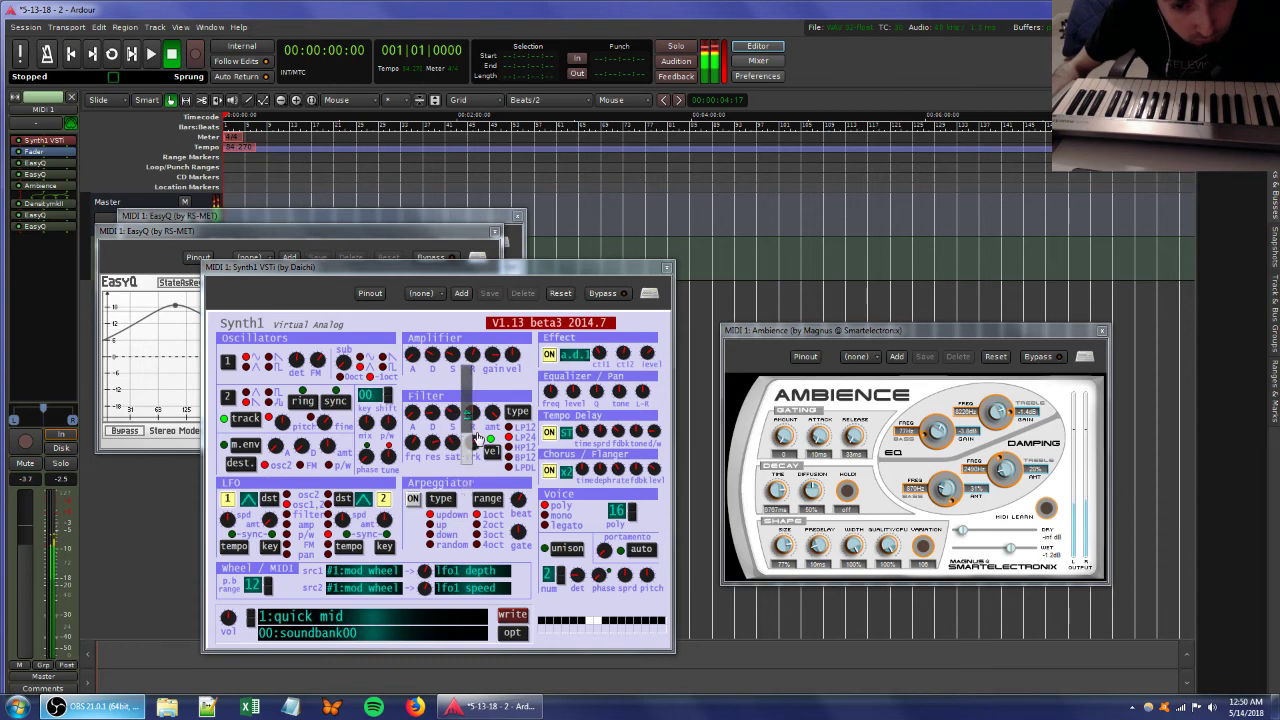
{"action": "left_click", "coordinate": [315, 361]}
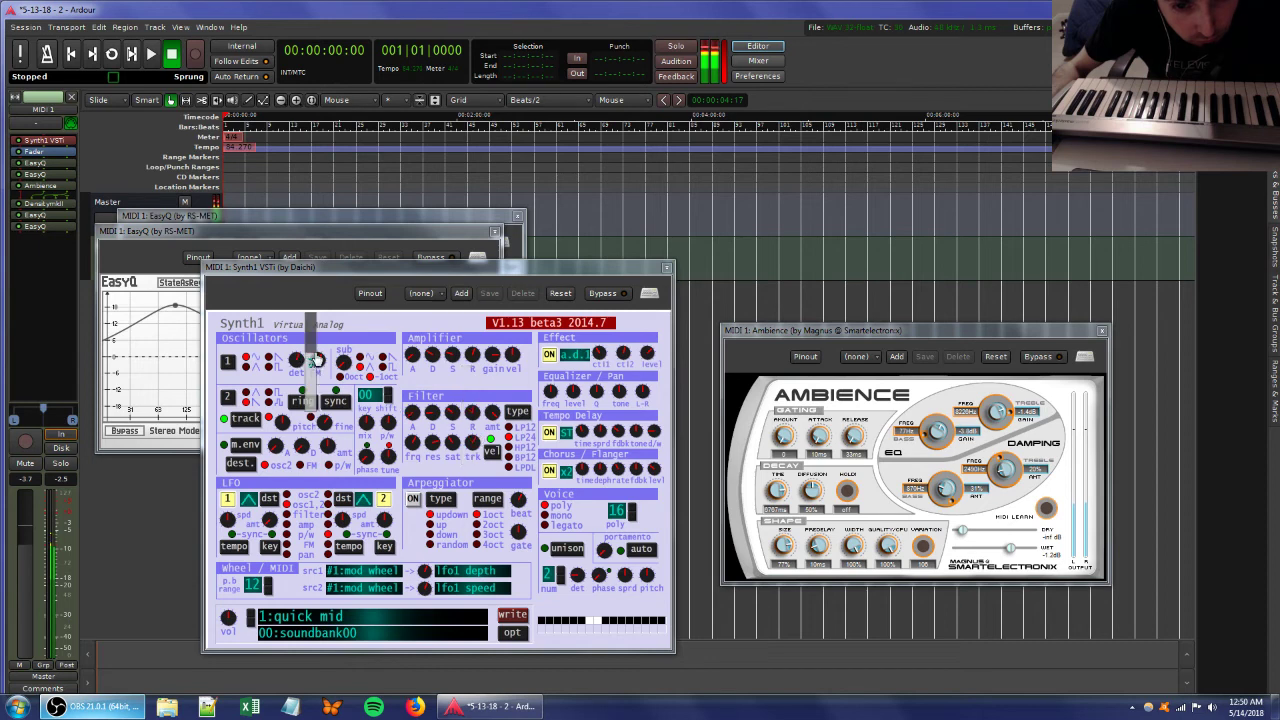
{"action": "left_click_drag", "start_coordinate": [600, 355], "coordinate": [617, 369]}
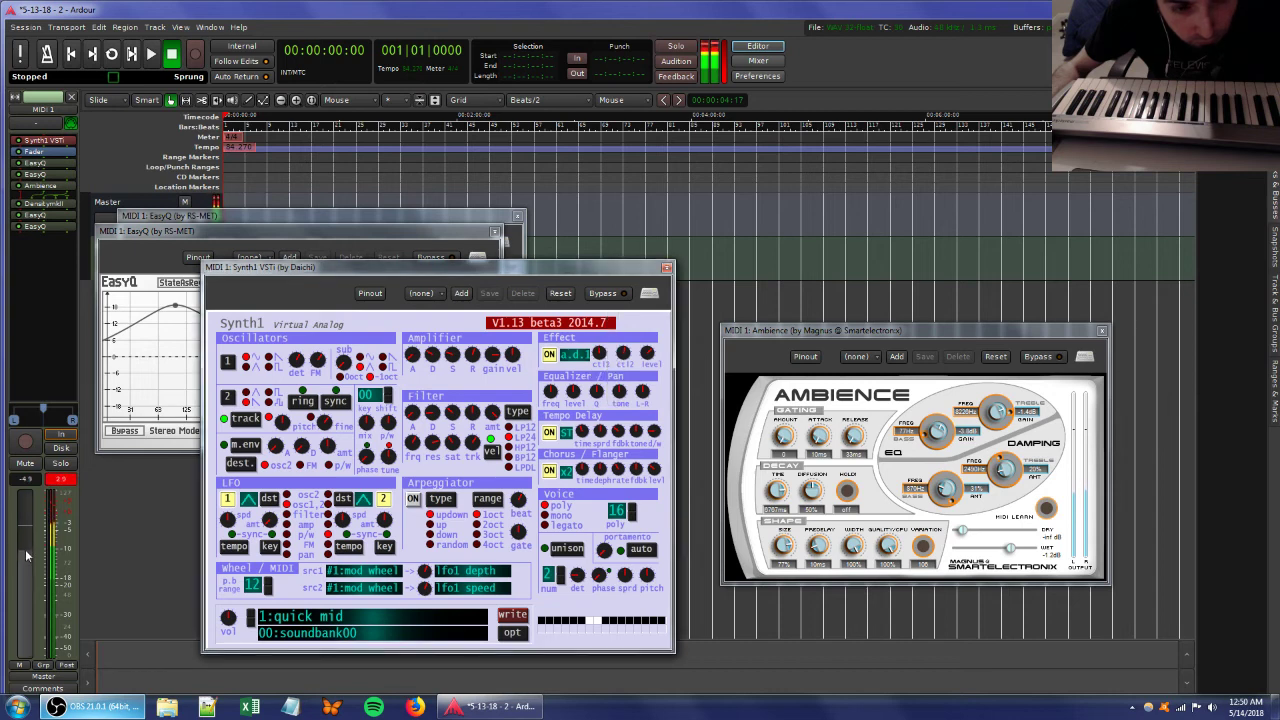
Add a low-mid boost of about 12.6 dB near 404 Hz alongside the high-frequency peak in the newest EasyQ.
{"action": "left_click", "coordinate": [341, 224]}
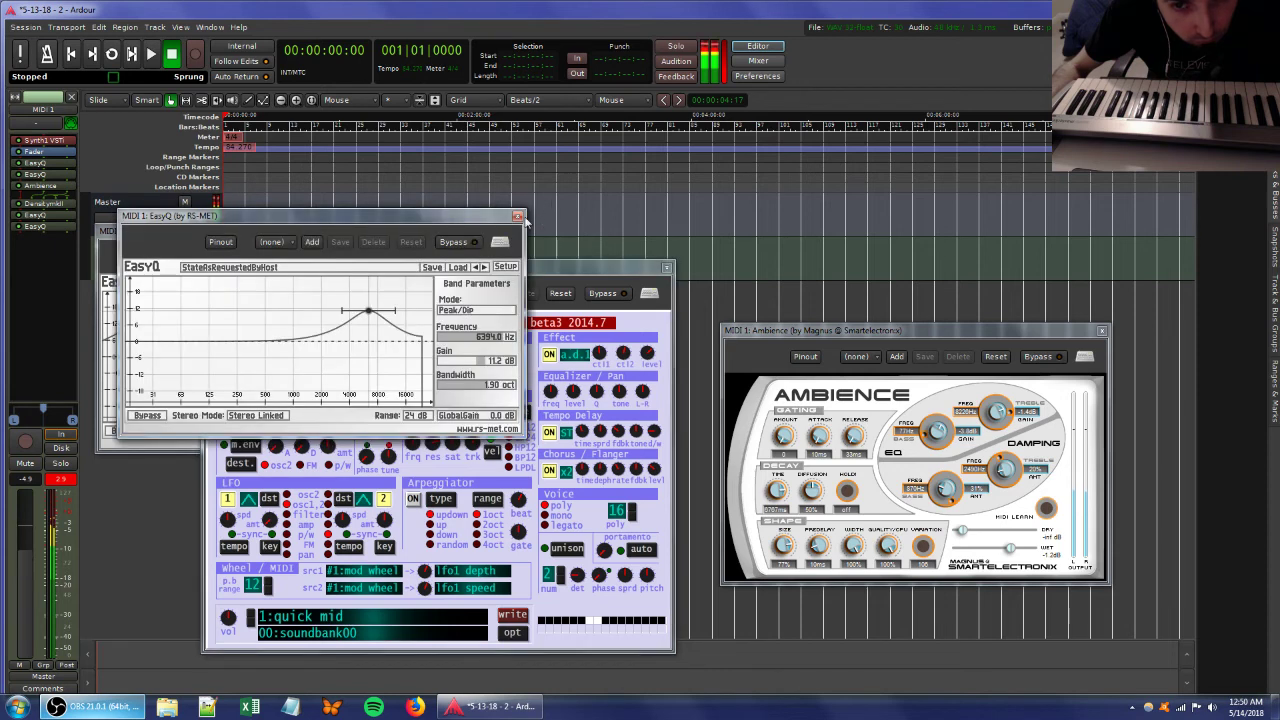
{"action": "left_click_drag", "start_coordinate": [283, 349], "coordinate": [267, 312]}
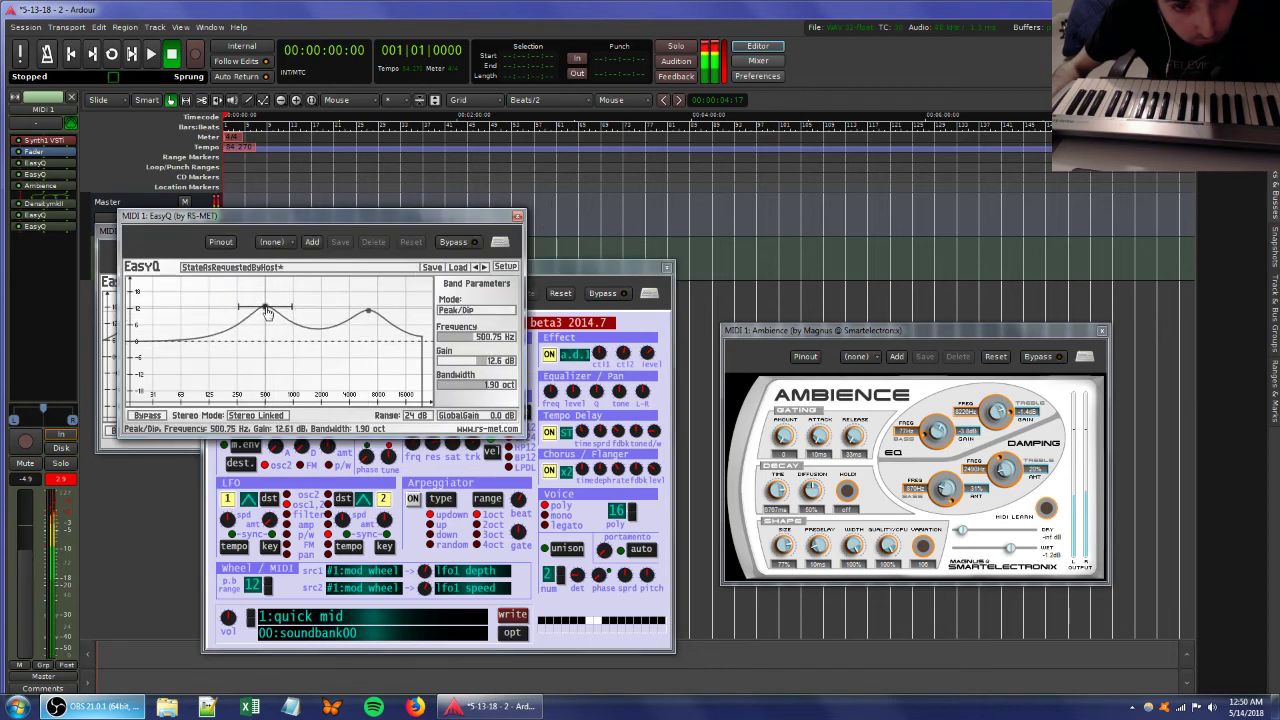
Adjust the filter saturation and resonance in MIDI 1's Synth1 and readjust its effect level.
{"action": "left_click", "coordinate": [538, 280]}
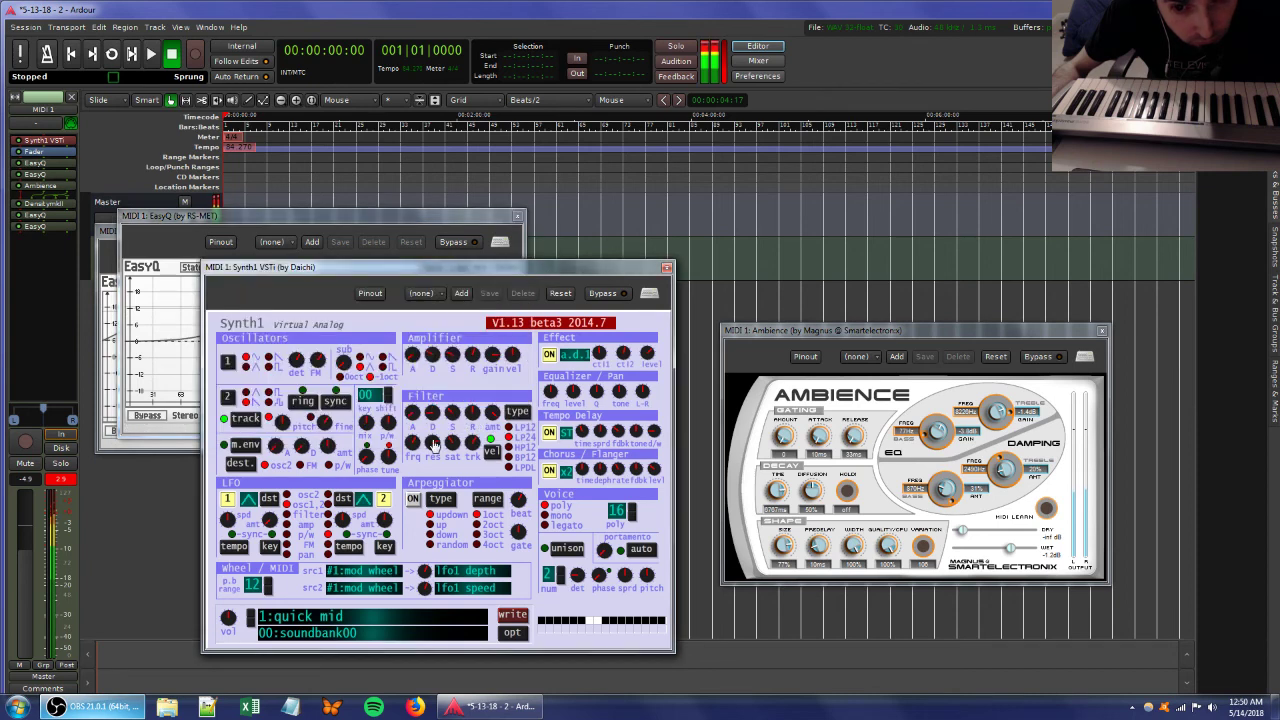
{"action": "left_click_drag", "start_coordinate": [446, 439], "coordinate": [446, 408]}
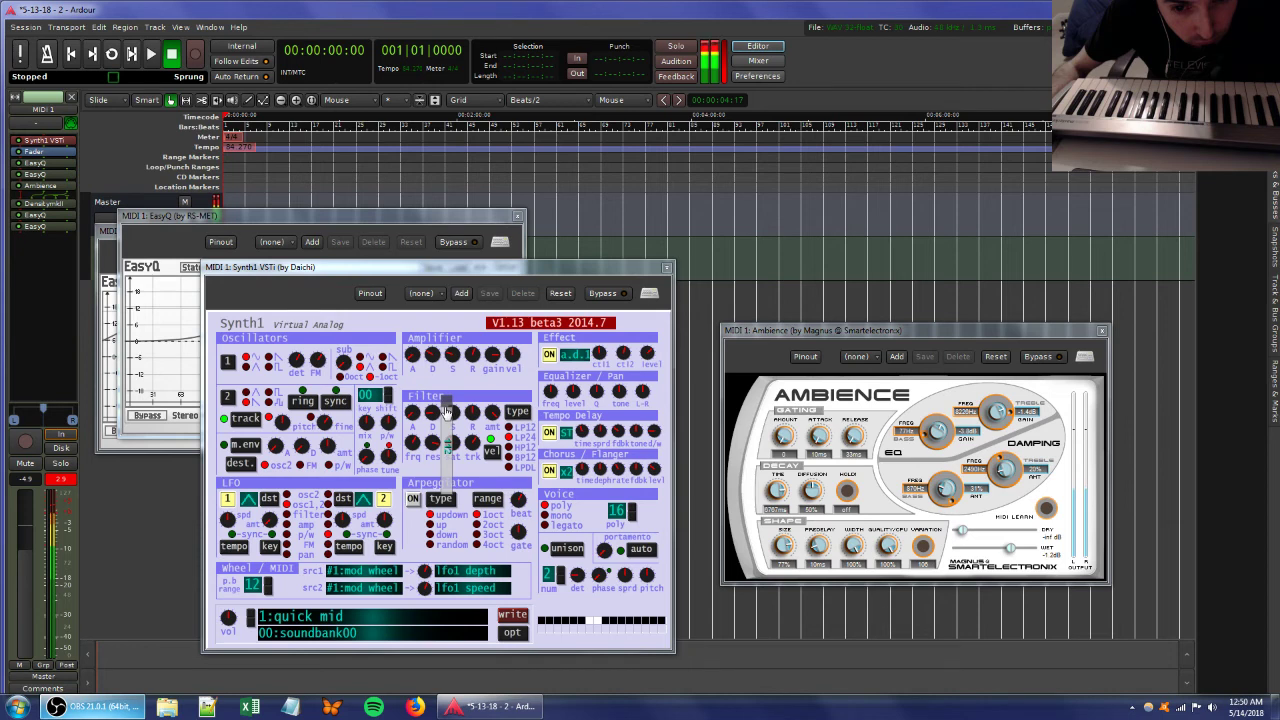
{"action": "left_click_drag", "start_coordinate": [427, 443], "coordinate": [431, 436]}
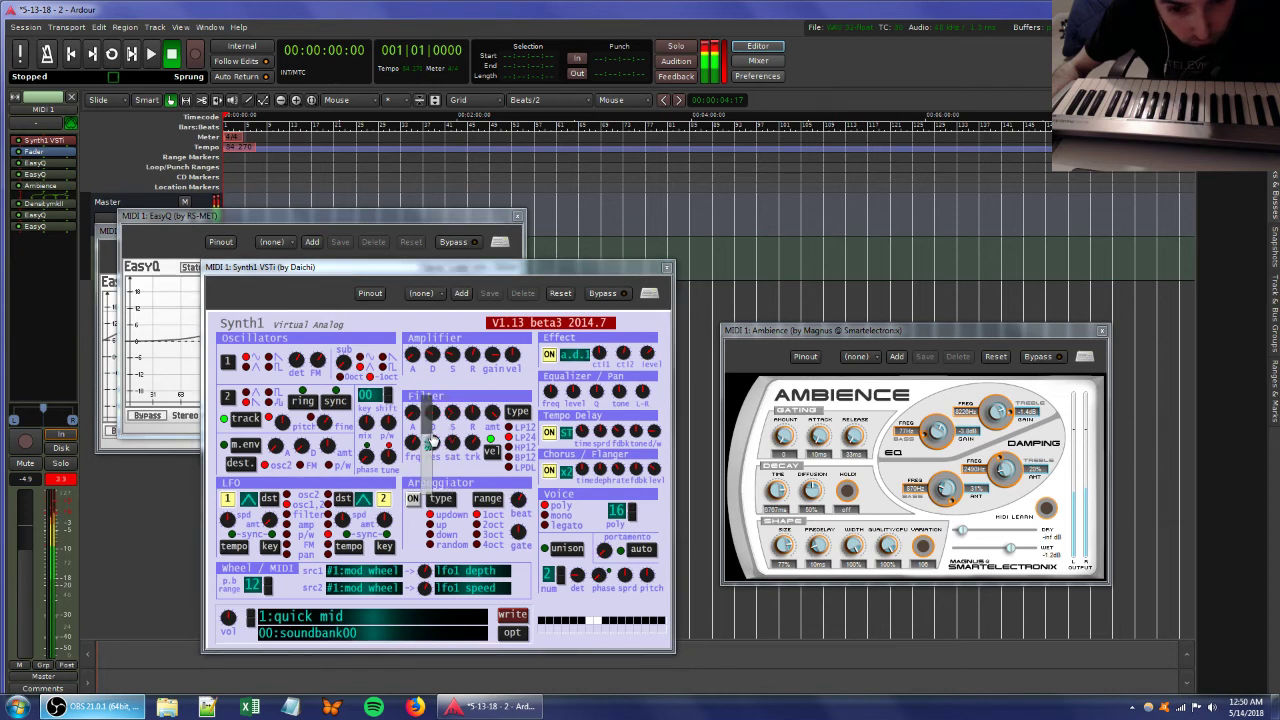
{"action": "mouse_move", "coordinate": [433, 440]}
{"action": "left_mouse_down"}
{"action": "mouse_move", "coordinate": [445, 422]}
{"action": "mouse_move", "coordinate": [447, 438]}
{"action": "left_mouse_up"}
{"action": "left_click_drag", "start_coordinate": [430, 441], "coordinate": [438, 432]}
{"action": "left_click_drag", "start_coordinate": [641, 355], "coordinate": [636, 343]}
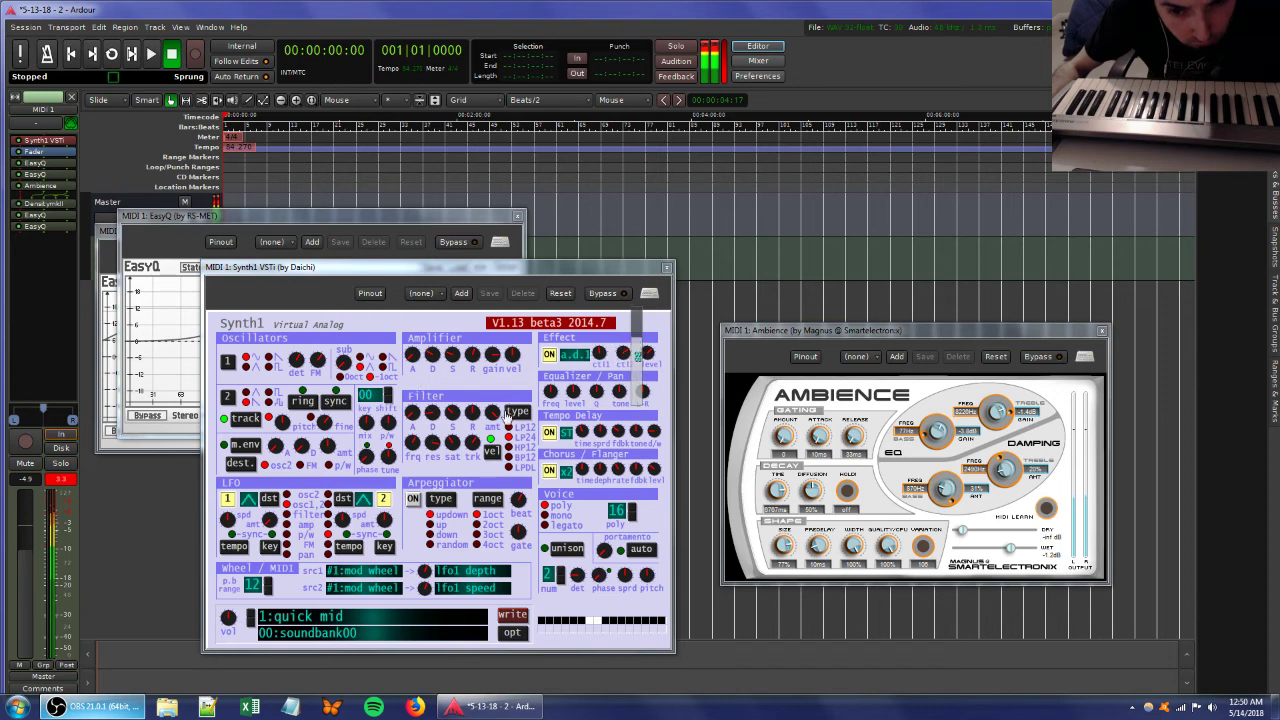
Fine-tune Synth1's filter release and saturation together with the effect's ctl2 and level.
{"action": "left_click_drag", "start_coordinate": [471, 414], "coordinate": [472, 437]}
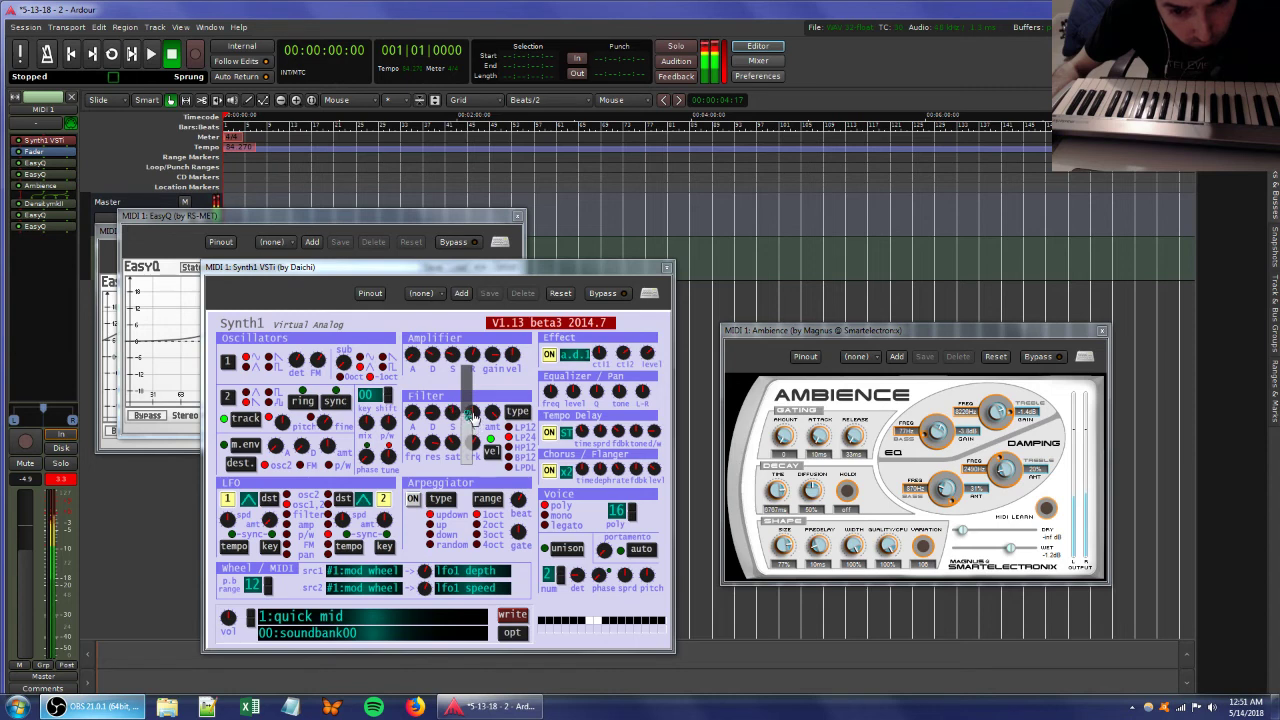
{"action": "left_click_drag", "start_coordinate": [471, 413], "coordinate": [470, 420]}
{"action": "left_click_drag", "start_coordinate": [614, 355], "coordinate": [618, 370]}
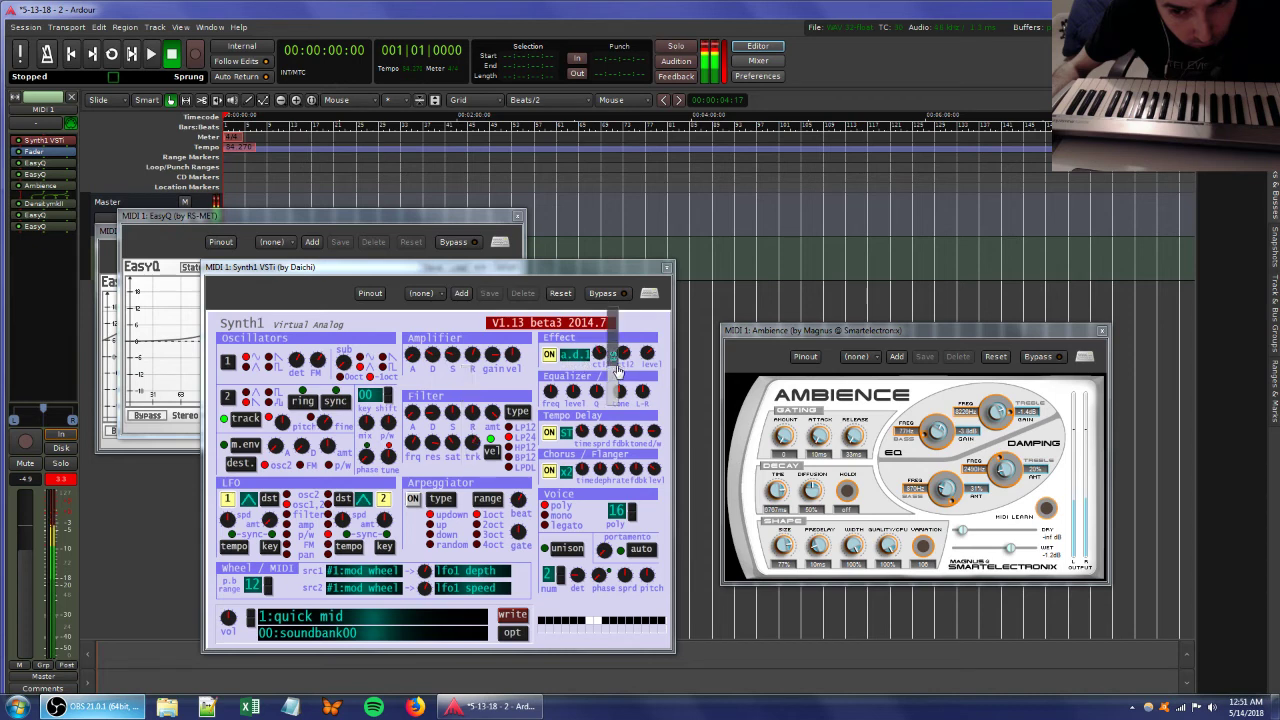
{"action": "left_click_drag", "start_coordinate": [463, 443], "coordinate": [486, 470]}
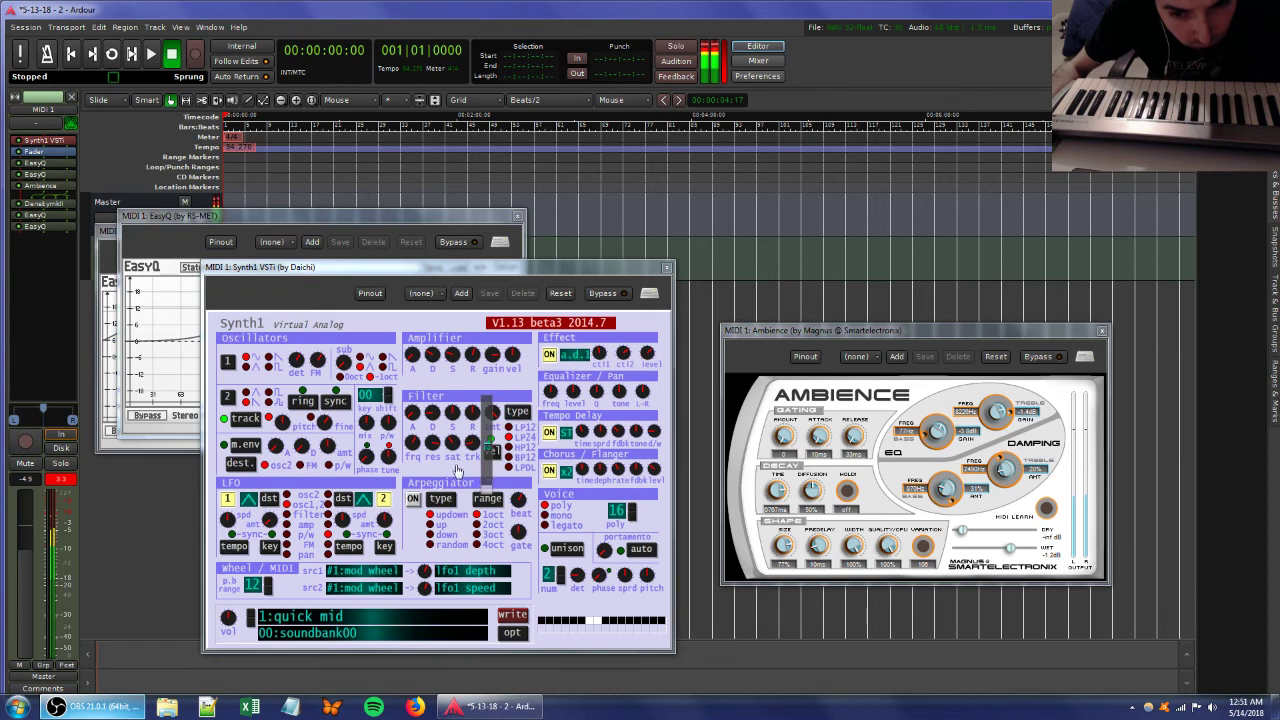
{"action": "mouse_move", "coordinate": [471, 415]}
{"action": "left_mouse_down"}
{"action": "mouse_move", "coordinate": [447, 436]}
{"action": "mouse_move", "coordinate": [448, 409]}
{"action": "mouse_move", "coordinate": [448, 420]}
{"action": "left_mouse_up"}
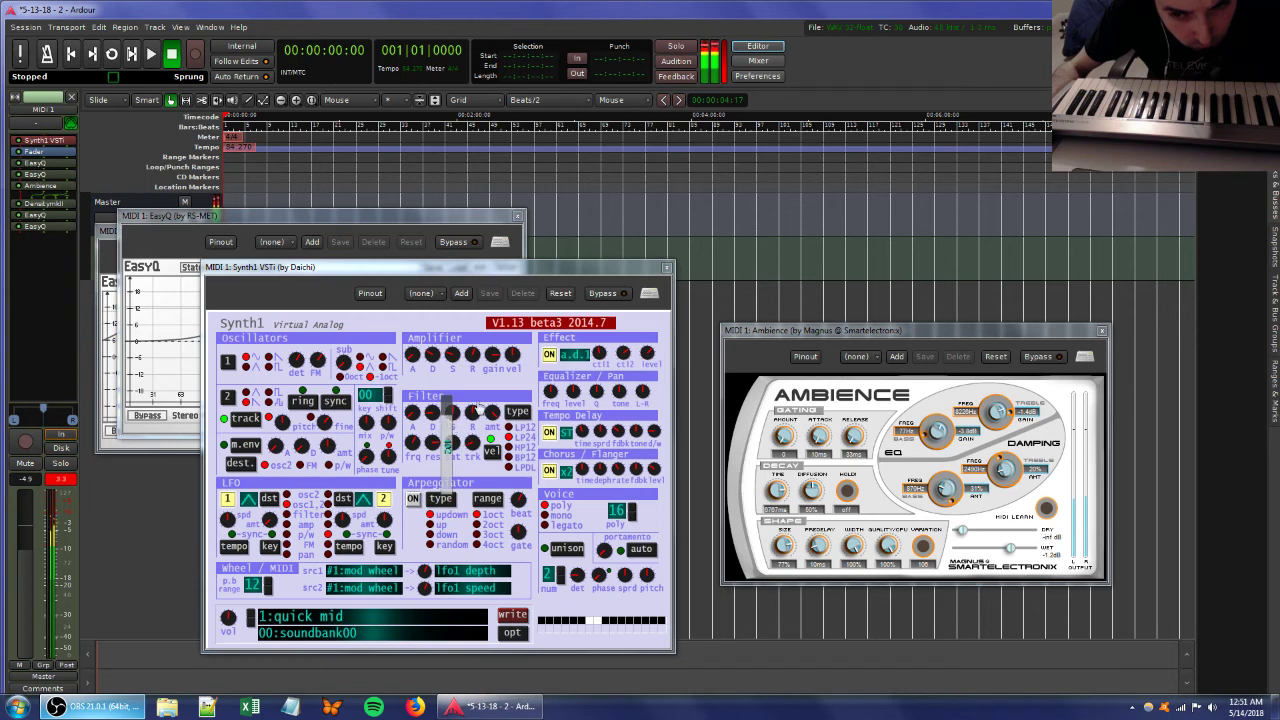
{"action": "left_click_drag", "start_coordinate": [641, 350], "coordinate": [625, 328]}
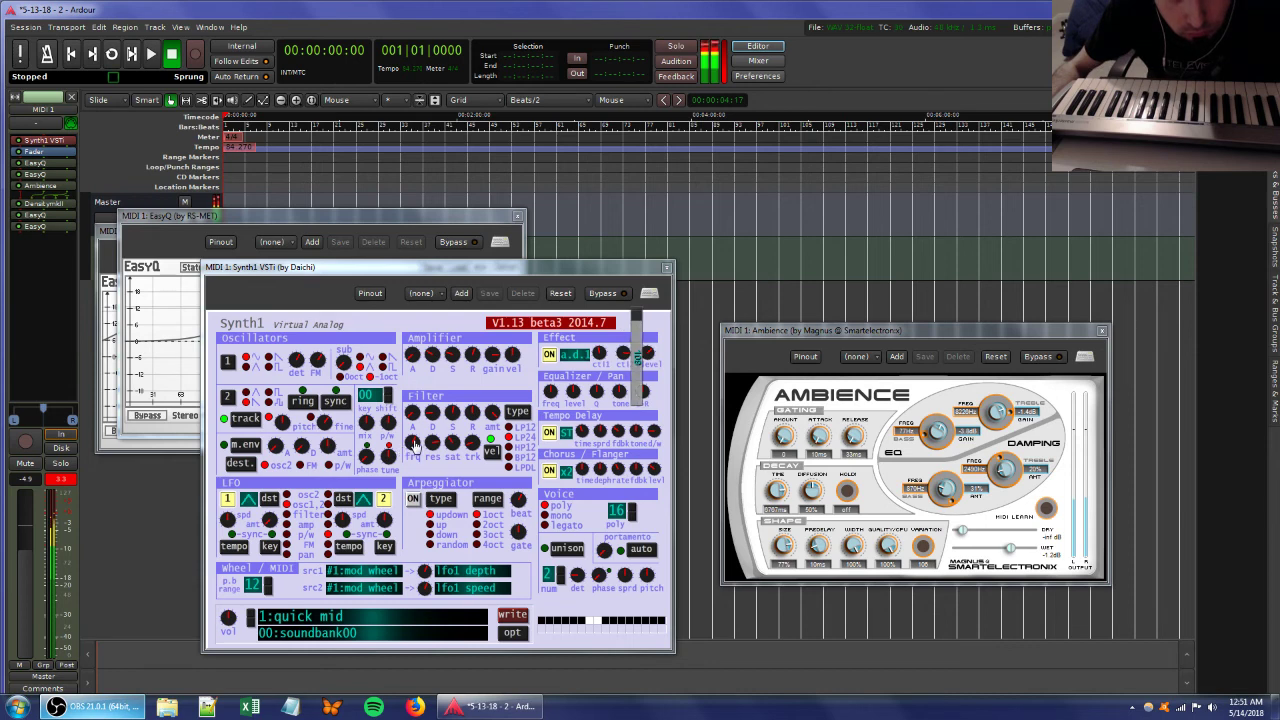
Readjust Synth1's filter resonance and effect ctl2, and raise the dry level in Ambience.
{"action": "left_click_drag", "start_coordinate": [430, 443], "coordinate": [463, 400]}
{"action": "left_click_drag", "start_coordinate": [612, 362], "coordinate": [608, 343]}
{"action": "left_click_drag", "start_coordinate": [962, 533], "coordinate": [1000, 538]}
{"action": "mouse_move", "coordinate": [486, 443]}
{"action": "left_mouse_down"}
{"action": "mouse_move", "coordinate": [487, 490]}
{"action": "mouse_move", "coordinate": [480, 446]}
{"action": "left_mouse_up"}
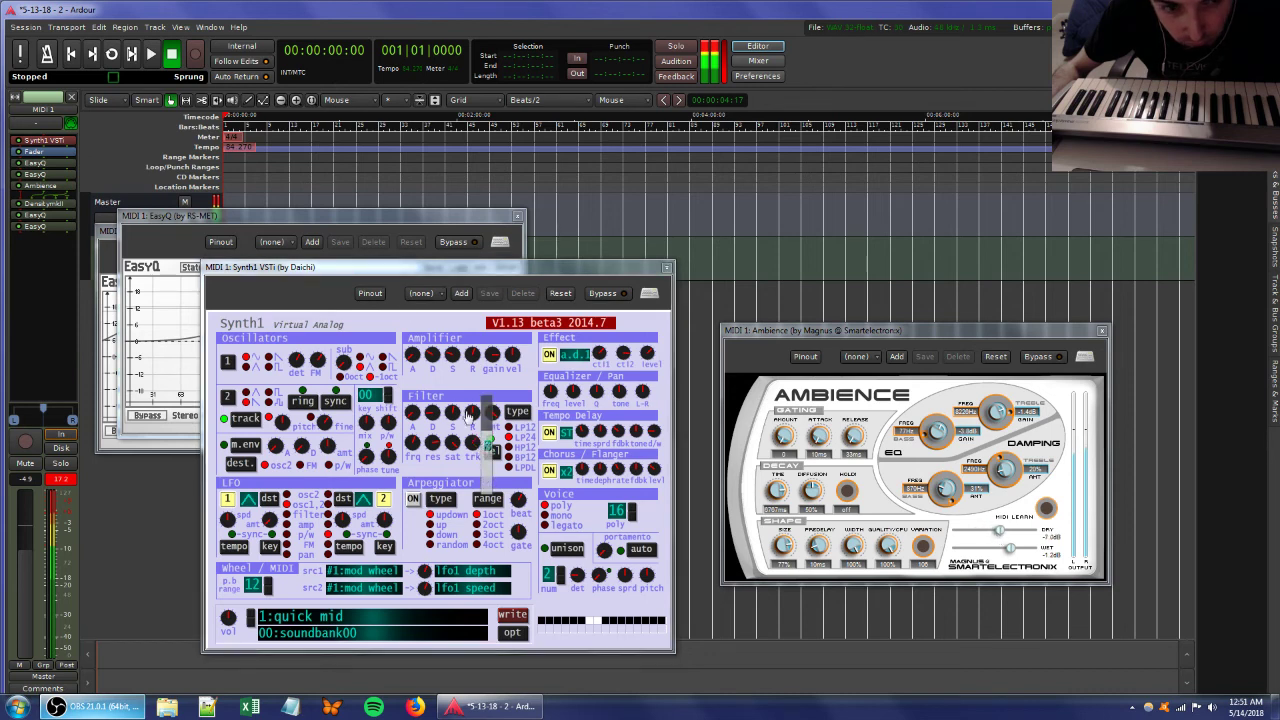
Append another EasyQ to the MIDI 1 chain with a peak of about 11.4 dB near 4997 Hz, 2.13 oct wide.
{"action": "left_click", "coordinate": [382, 215]}
{"action": "right_click", "coordinate": [52, 254]}
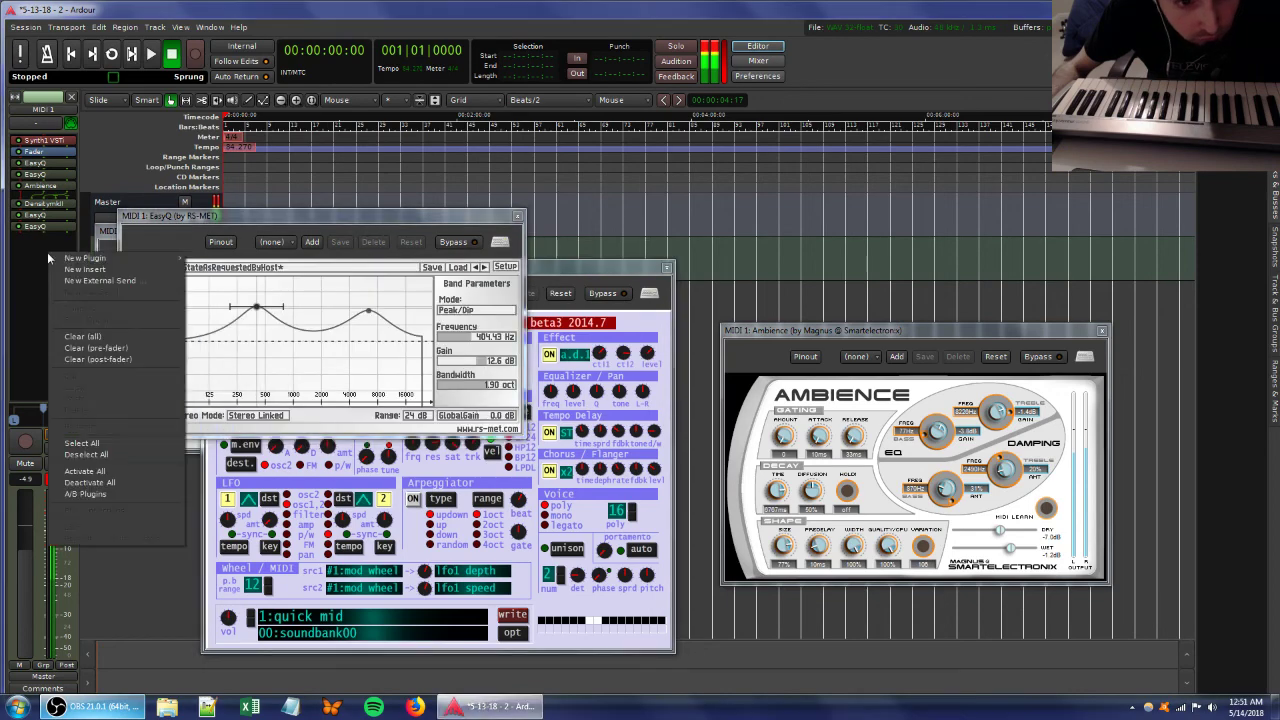
{"action": "mouse_move", "coordinate": [95, 258]}
{"action": "mouse_move", "coordinate": [240, 258]}
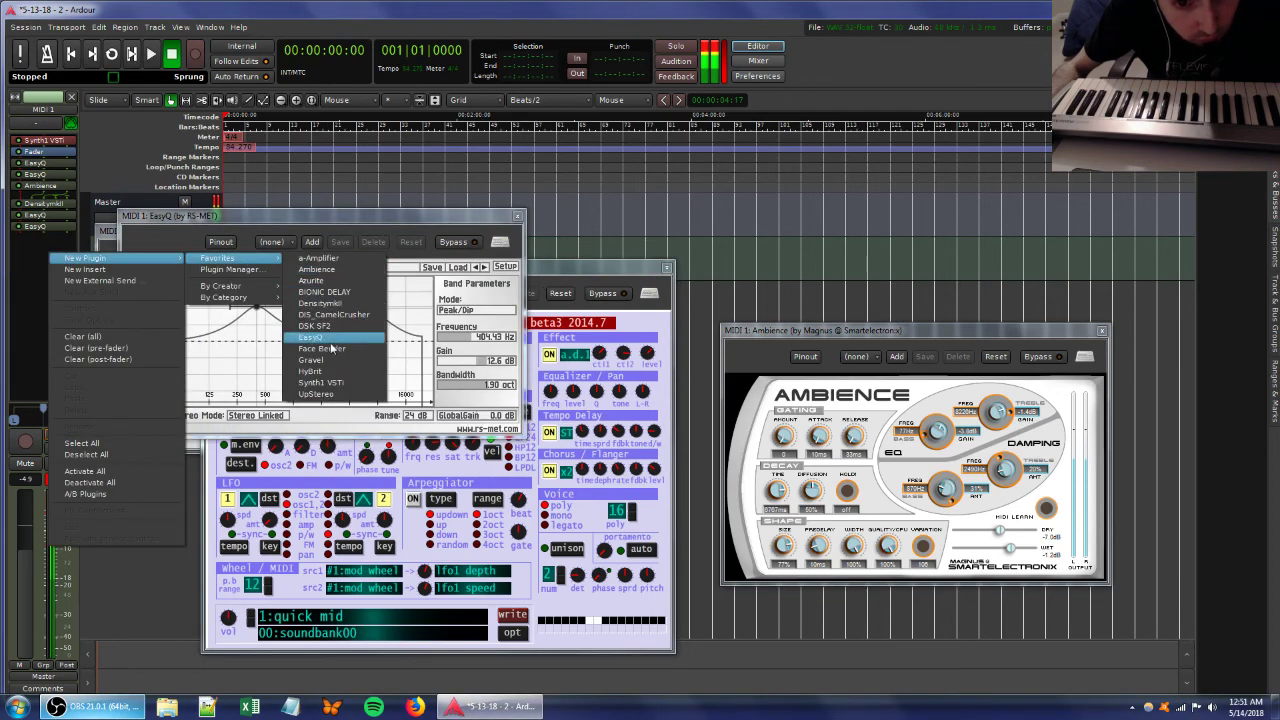
{"action": "left_click", "coordinate": [331, 341]}
{"action": "left_click_drag", "start_coordinate": [371, 372], "coordinate": [399, 336]}
{"action": "scroll", "coordinate": [365, 347], "scroll_direction": "down", "scroll_amount": 4}
{"action": "left_click_drag", "start_coordinate": [398, 343], "coordinate": [402, 343]}
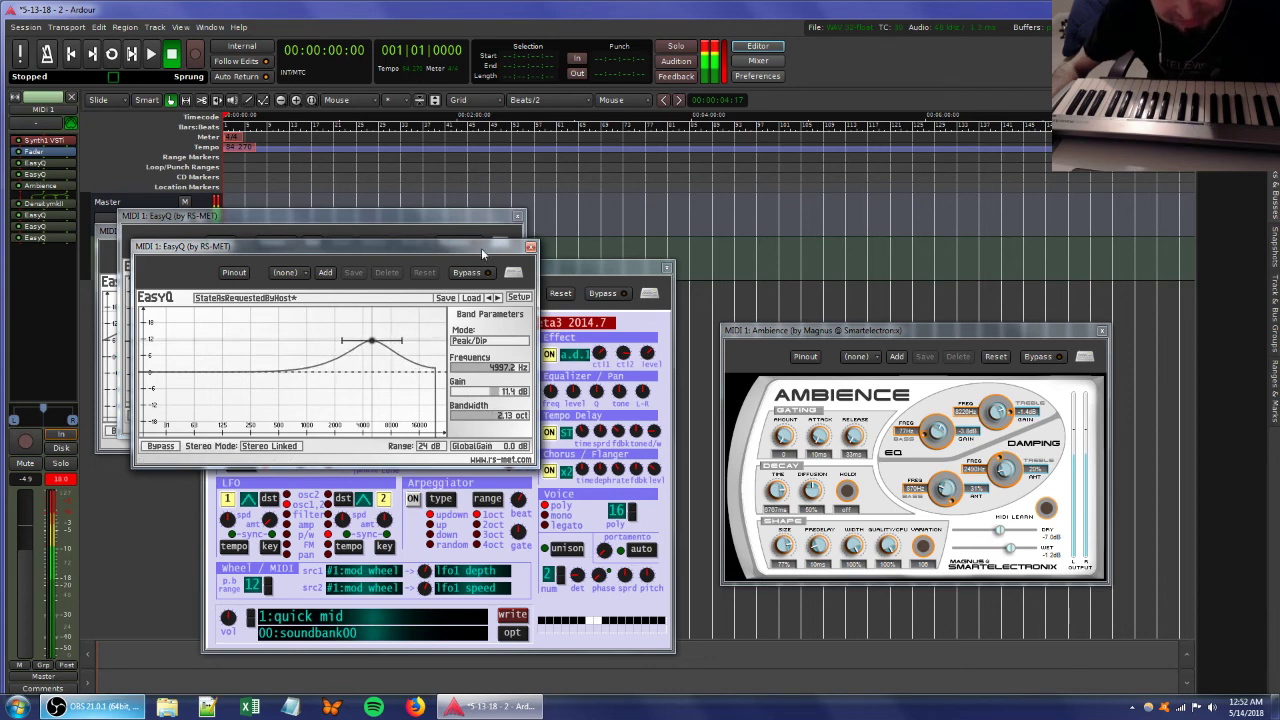
Tidy the EasyQ windows by closing the two older ones, and readjust the filter resonance in Synth1.
{"action": "left_click_drag", "start_coordinate": [481, 248], "coordinate": [1037, 196]}
{"action": "left_click", "coordinate": [517, 216]}
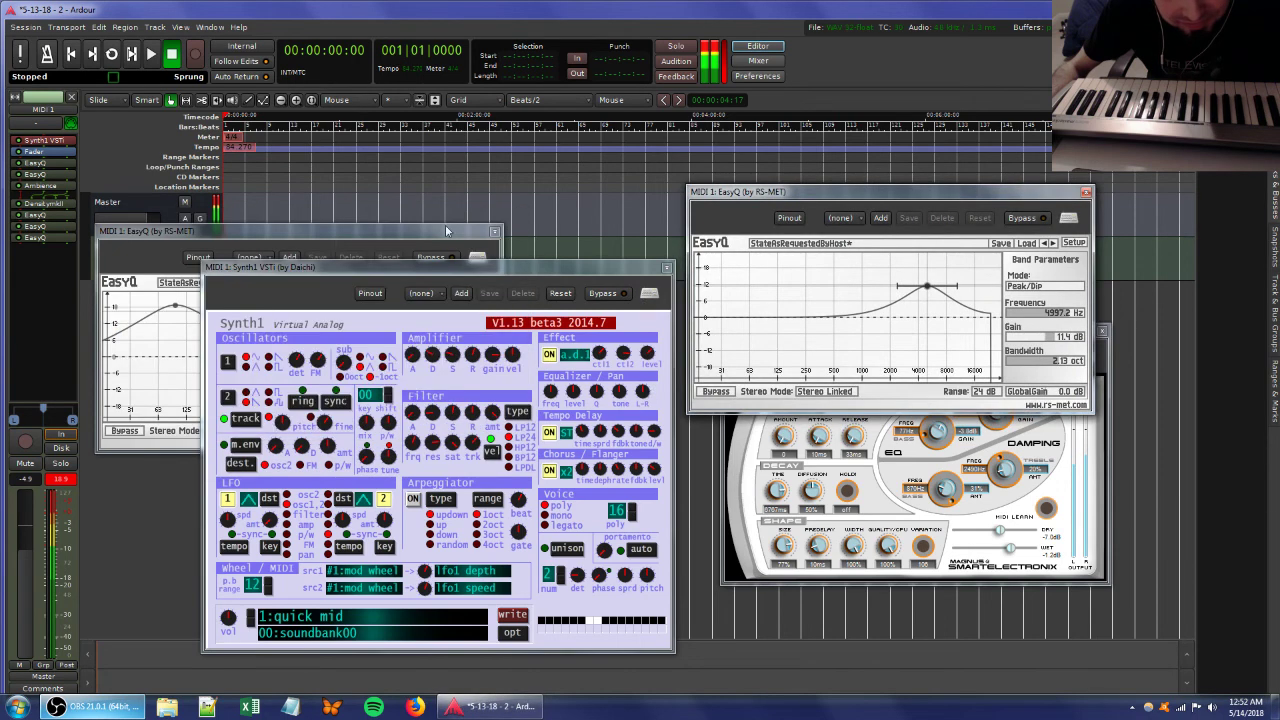
{"action": "left_click", "coordinate": [493, 231]}
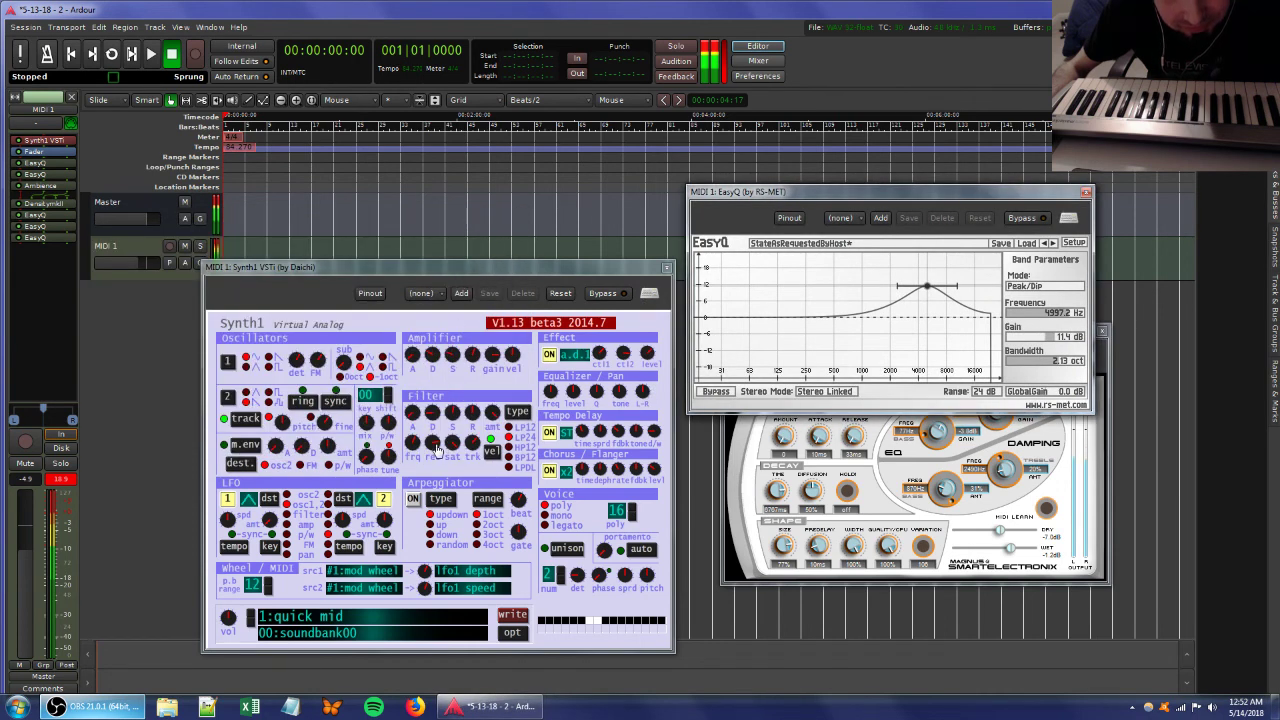
{"action": "left_click_drag", "start_coordinate": [434, 444], "coordinate": [470, 426]}
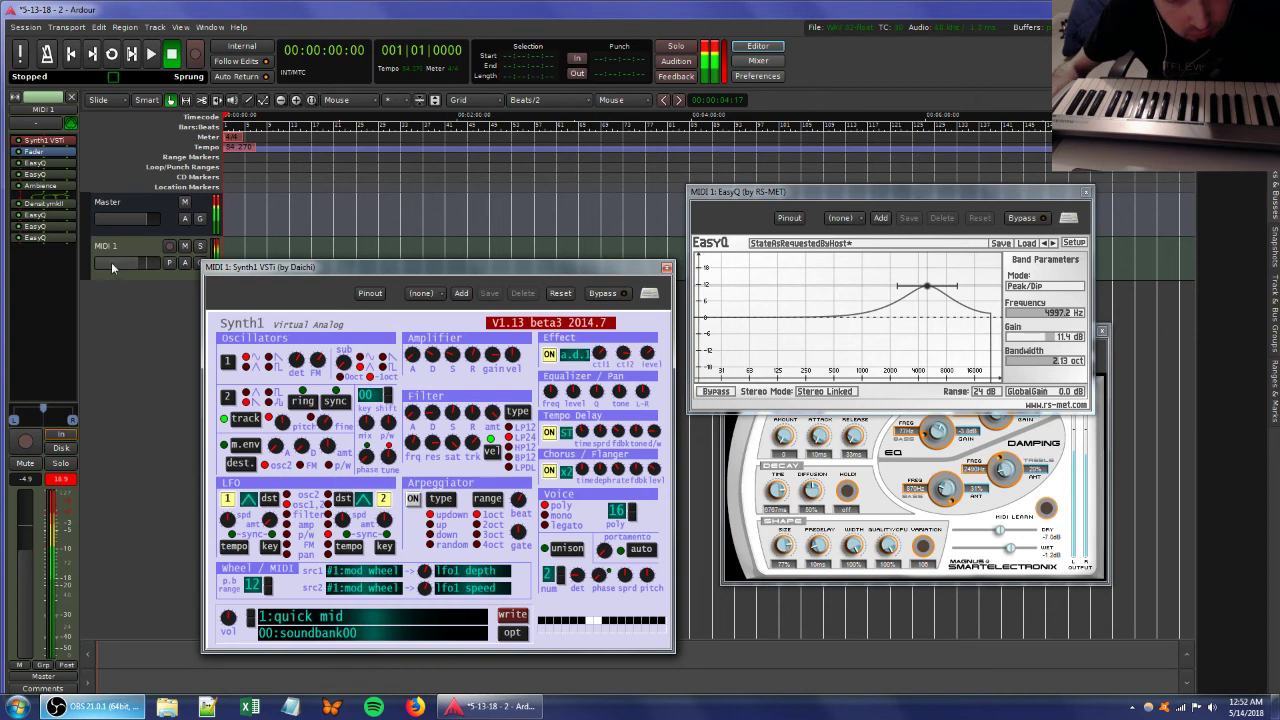
Add one MIDI track with Synth1 VSTi as its instrument and open the new track's Synth1.
{"action": "double_click", "coordinate": [130, 308]}
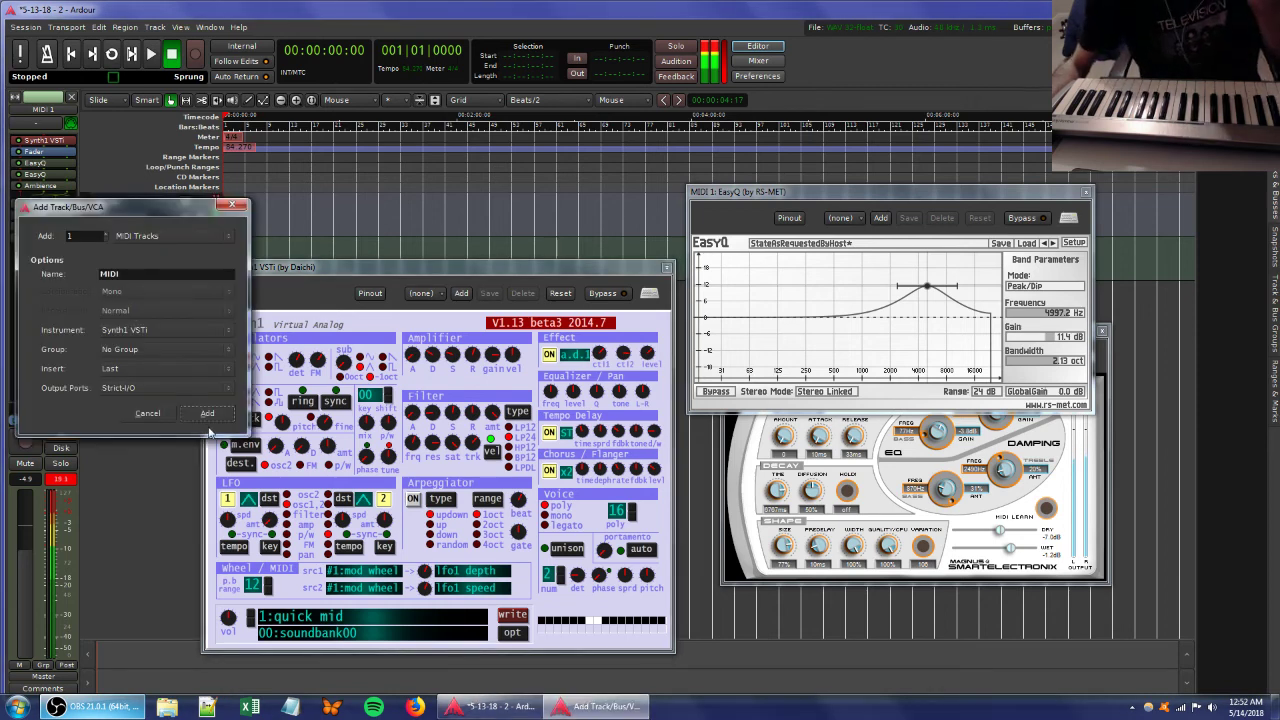
{"action": "left_click", "coordinate": [206, 413]}
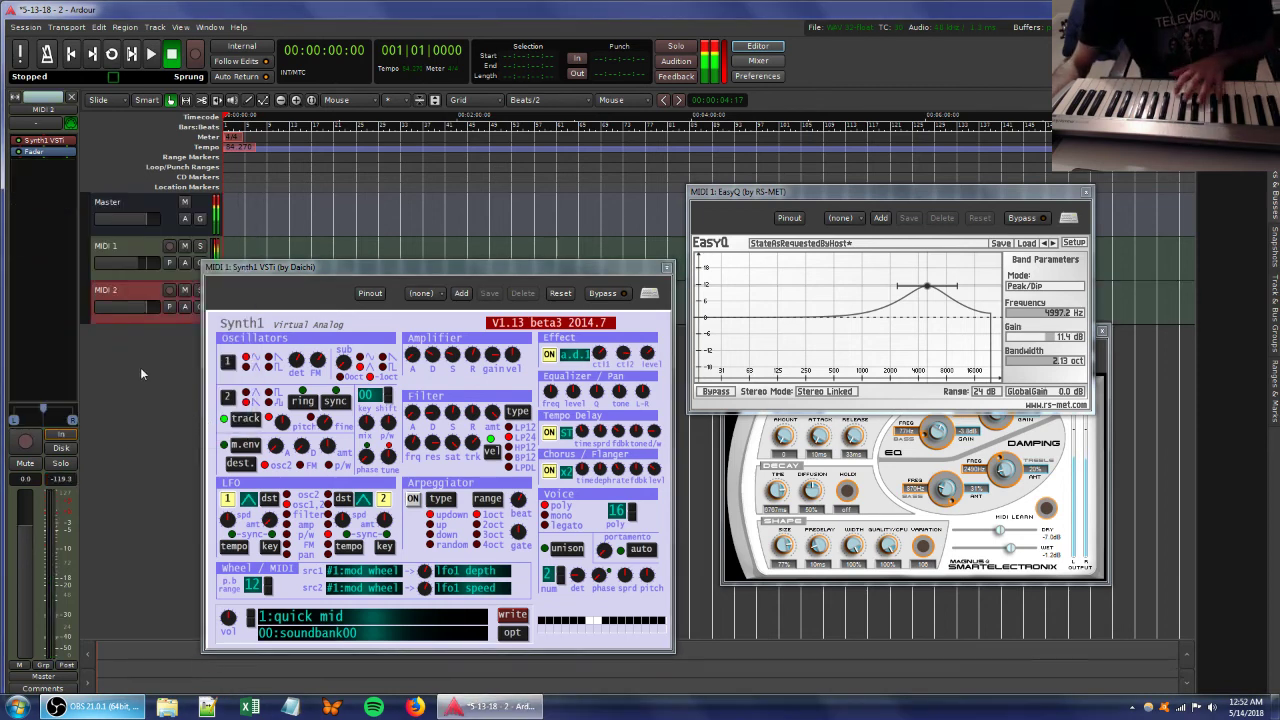
{"action": "double_click", "coordinate": [32, 141]}
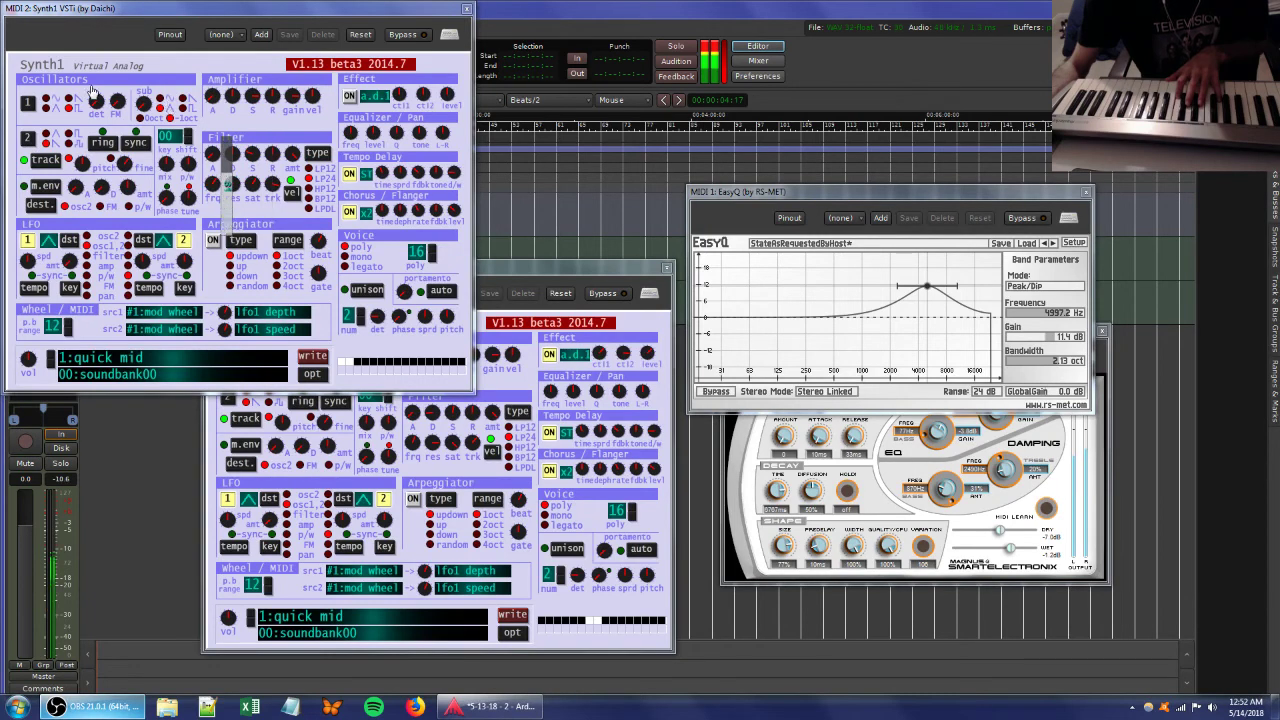
In MIDI 2's Synth1, adjust oscillator 1 FM and filter sustain, and switch on the effect with a new ctl1 amount.
{"action": "left_click_drag", "start_coordinate": [116, 104], "coordinate": [125, 79]}
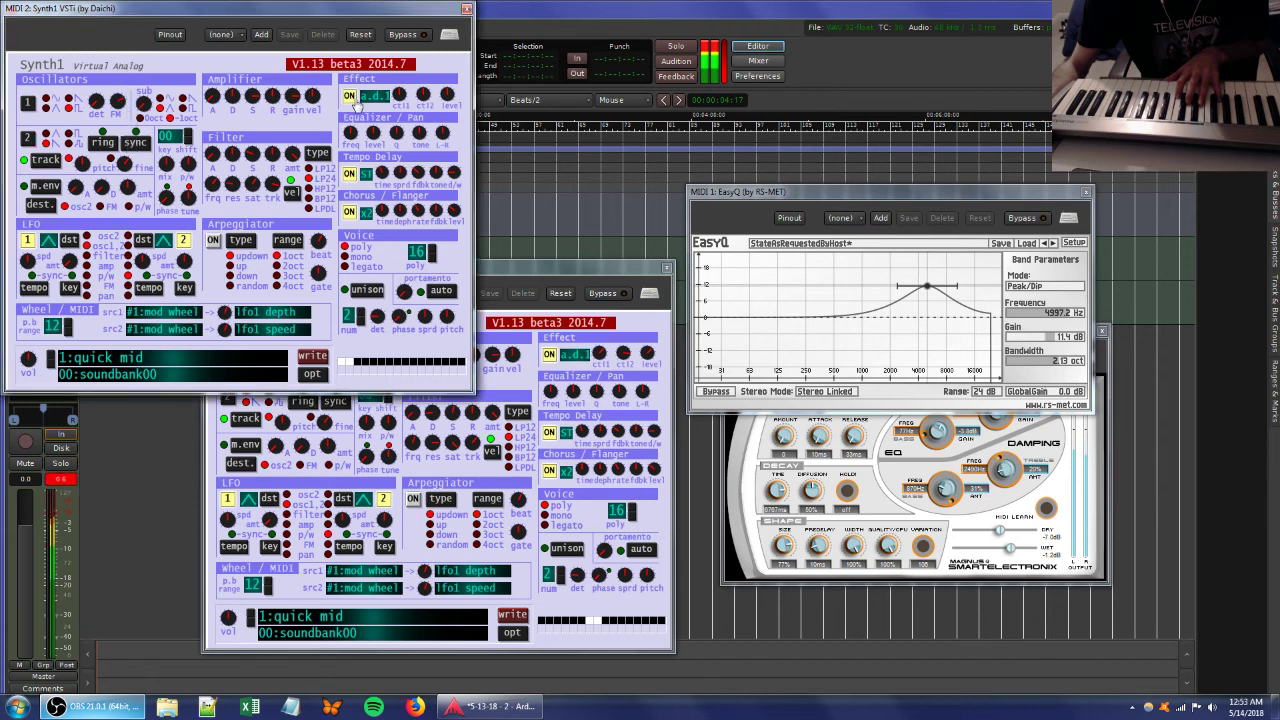
{"action": "left_click_drag", "start_coordinate": [251, 158], "coordinate": [264, 141]}
{"action": "left_click", "coordinate": [404, 97]}
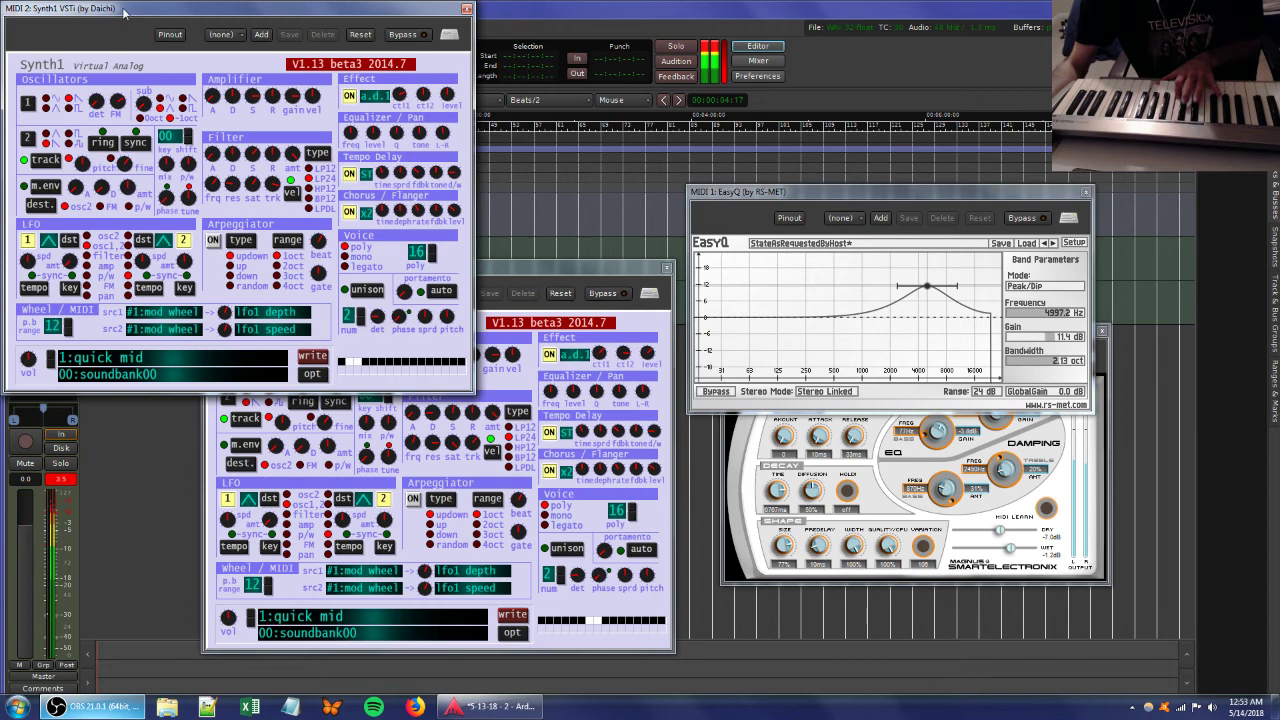
Lower the MIDI 1 fader to -24.1 dB to balance it against MIDI 2, and adjust effect ctl1 in MIDI 2's Synth1.
{"action": "left_click_drag", "start_coordinate": [220, 11], "coordinate": [534, 130]}
{"action": "left_click", "coordinate": [138, 242]}
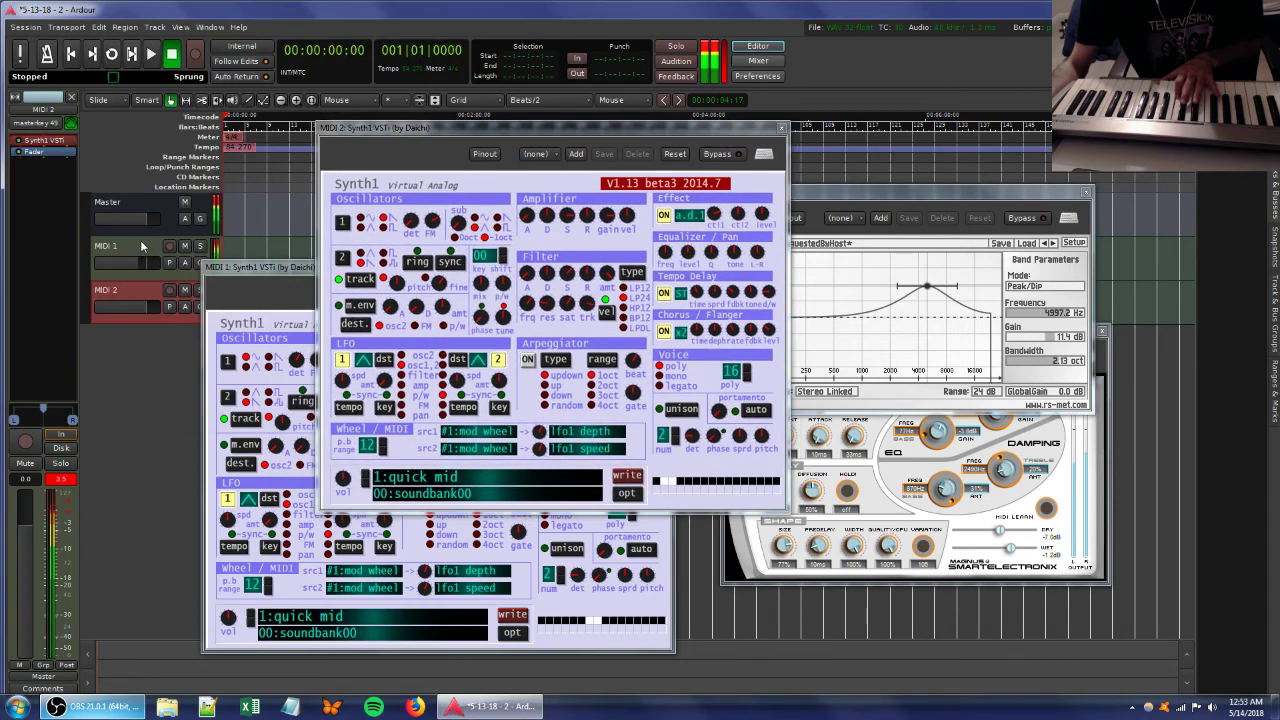
{"action": "left_click_drag", "start_coordinate": [20, 555], "coordinate": [25, 590]}
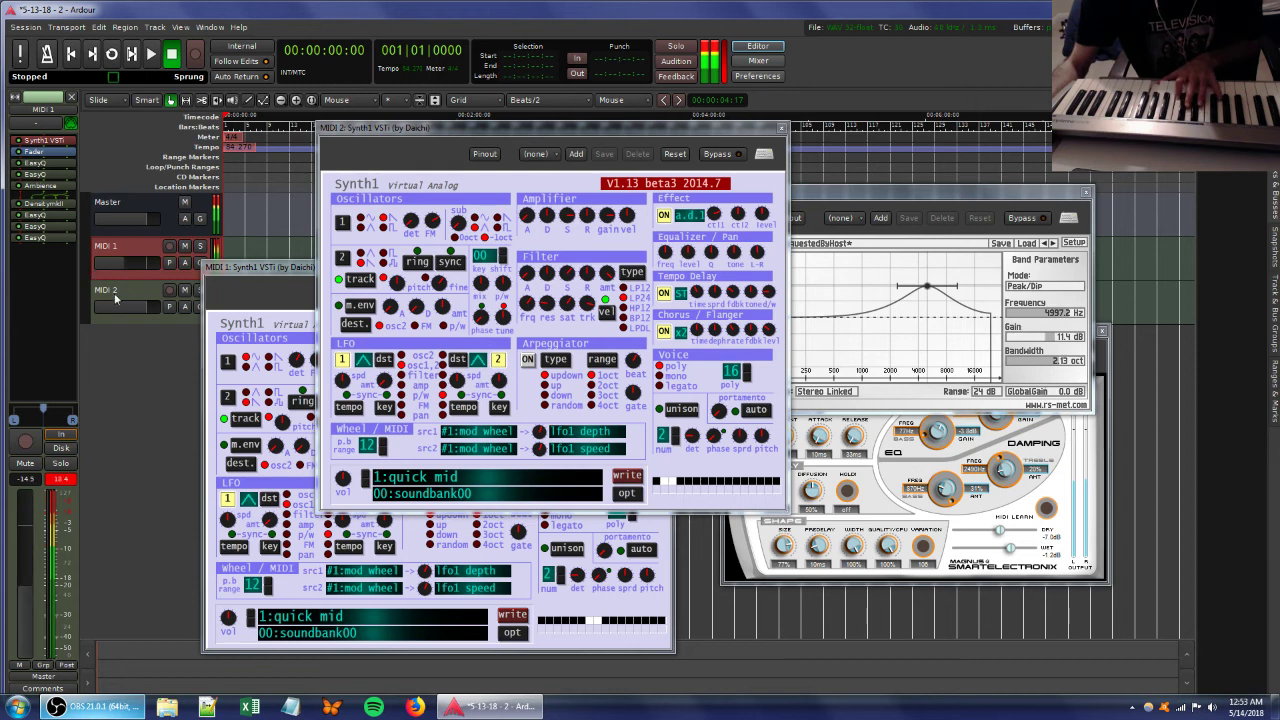
{"action": "left_click", "coordinate": [118, 298]}
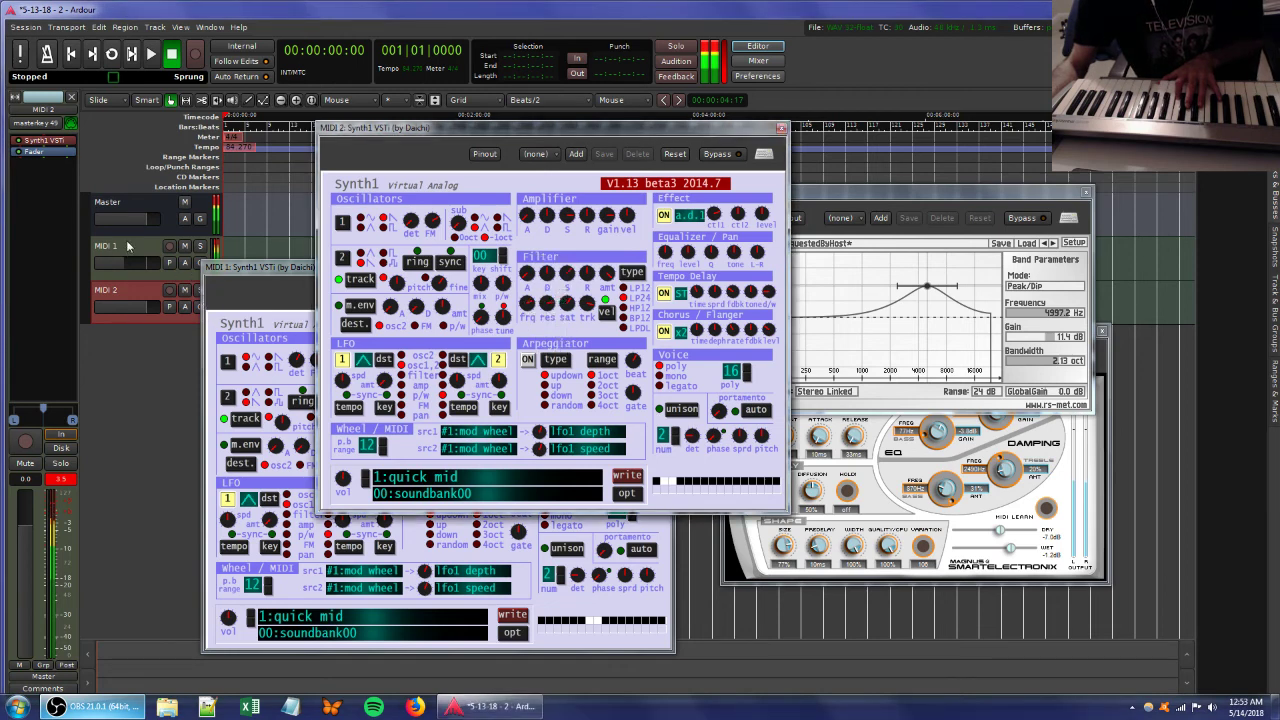
{"action": "left_click", "coordinate": [126, 242]}
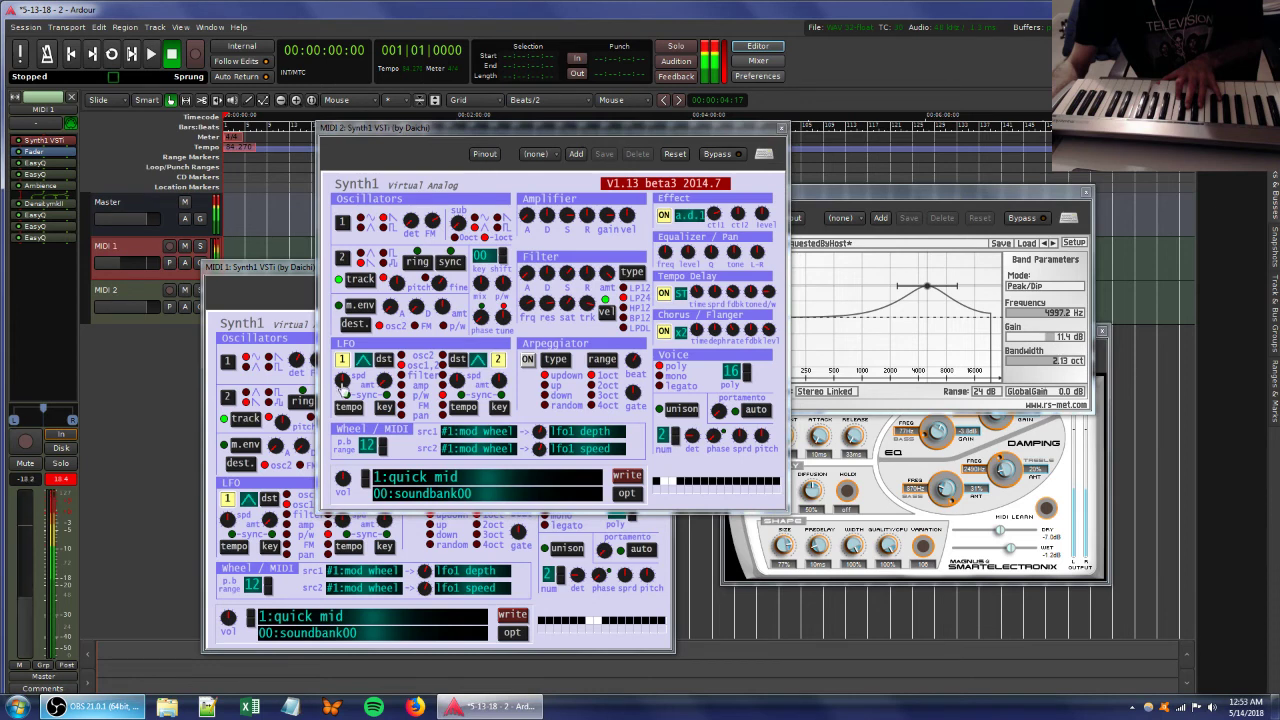
{"action": "left_click_drag", "start_coordinate": [718, 213], "coordinate": [749, 206]}
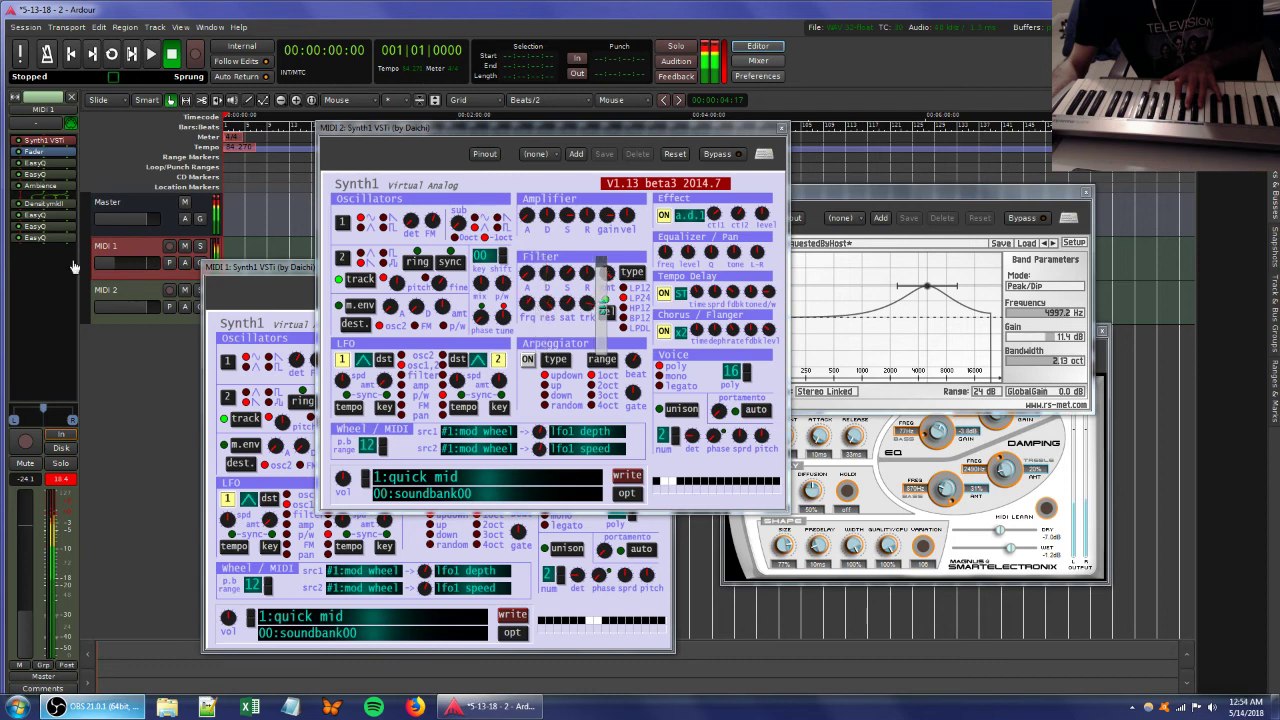
Add an EasyQ to the MIDI 2 track with a boost of about 15.5 dB near 535 Hz, and return to its Synth1.
{"action": "left_click", "coordinate": [129, 290]}
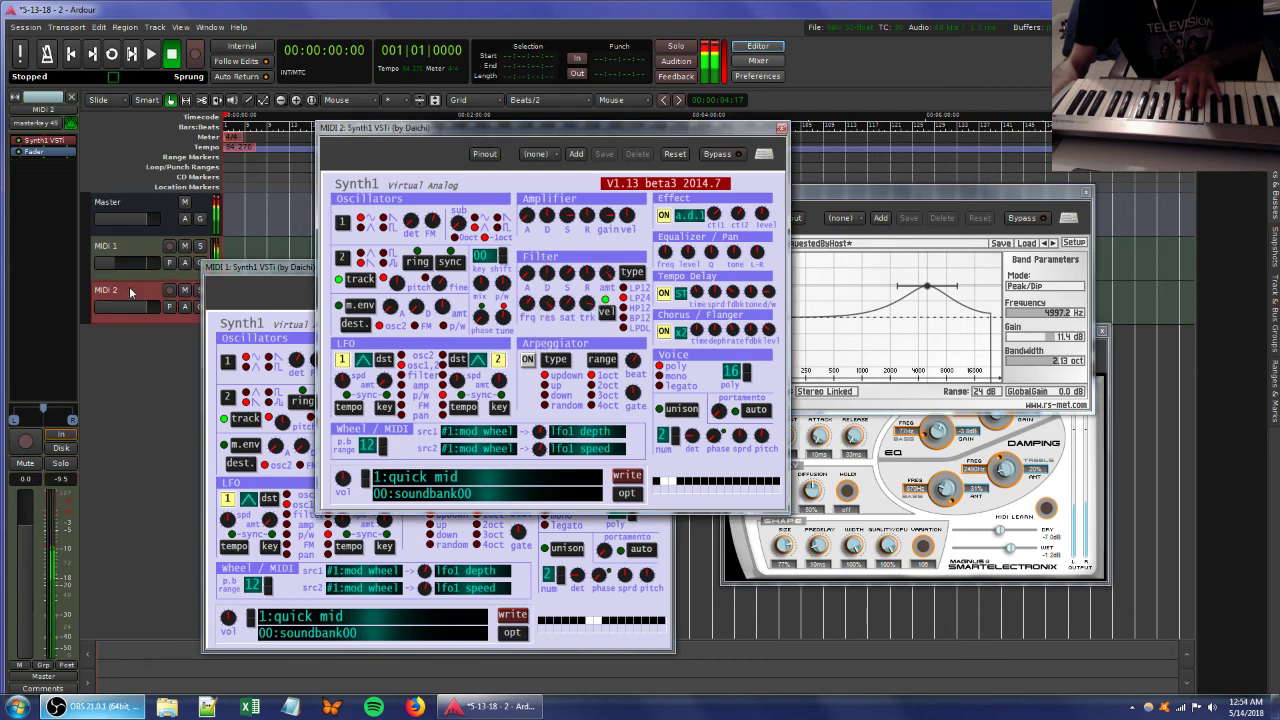
{"action": "right_click", "coordinate": [22, 222]}
{"action": "mouse_move", "coordinate": [60, 222]}
{"action": "mouse_move", "coordinate": [190, 222]}
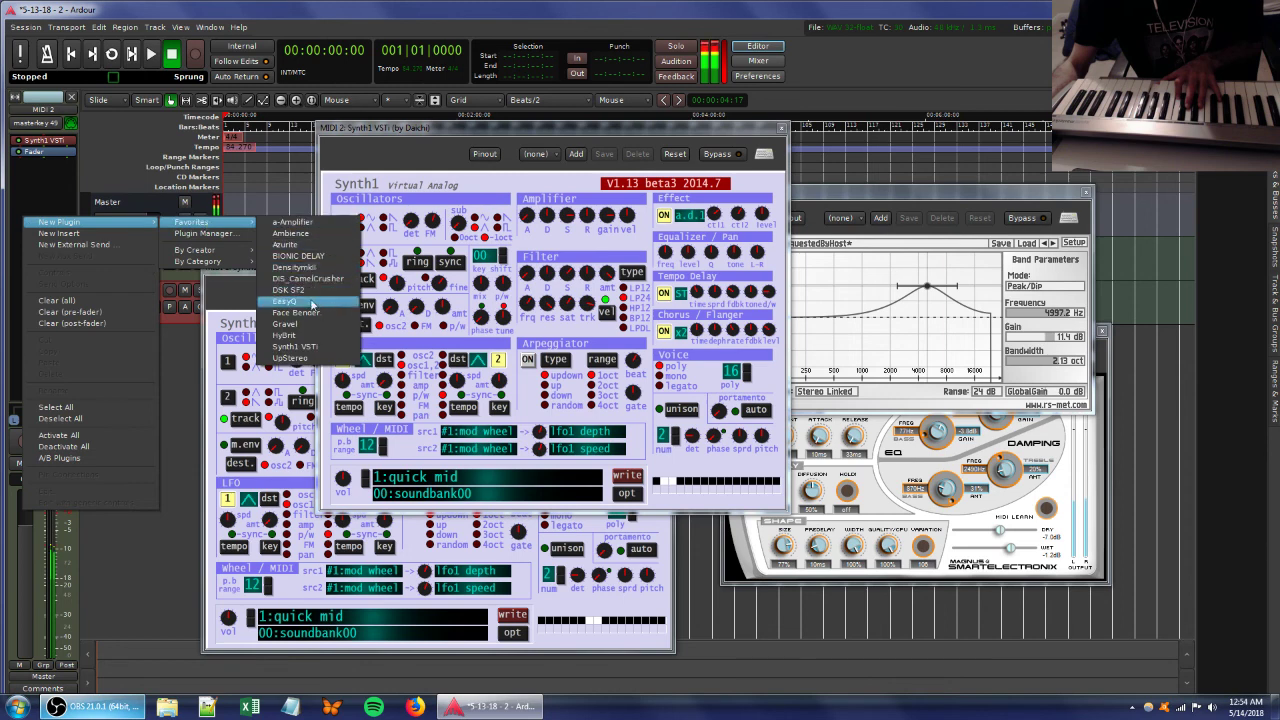
{"action": "left_click", "coordinate": [285, 301]}
{"action": "left_click_drag", "start_coordinate": [285, 326], "coordinate": [259, 283]}
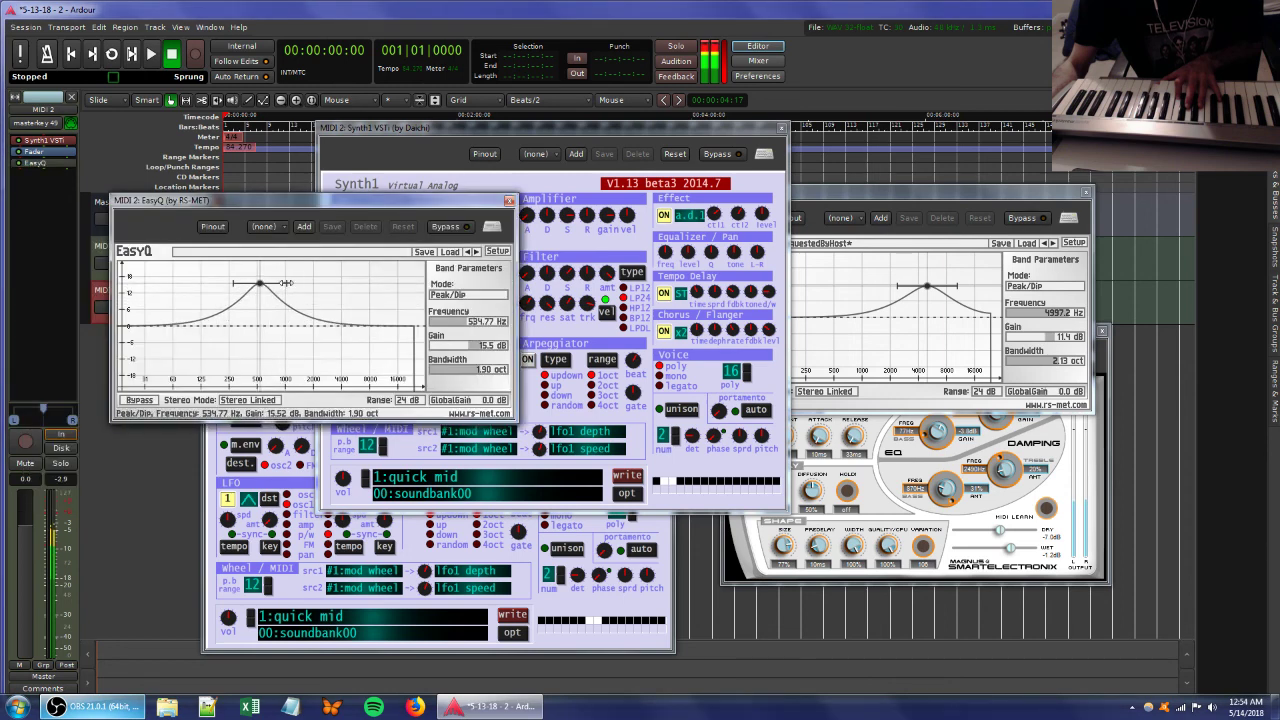
{"action": "left_click", "coordinate": [546, 300]}
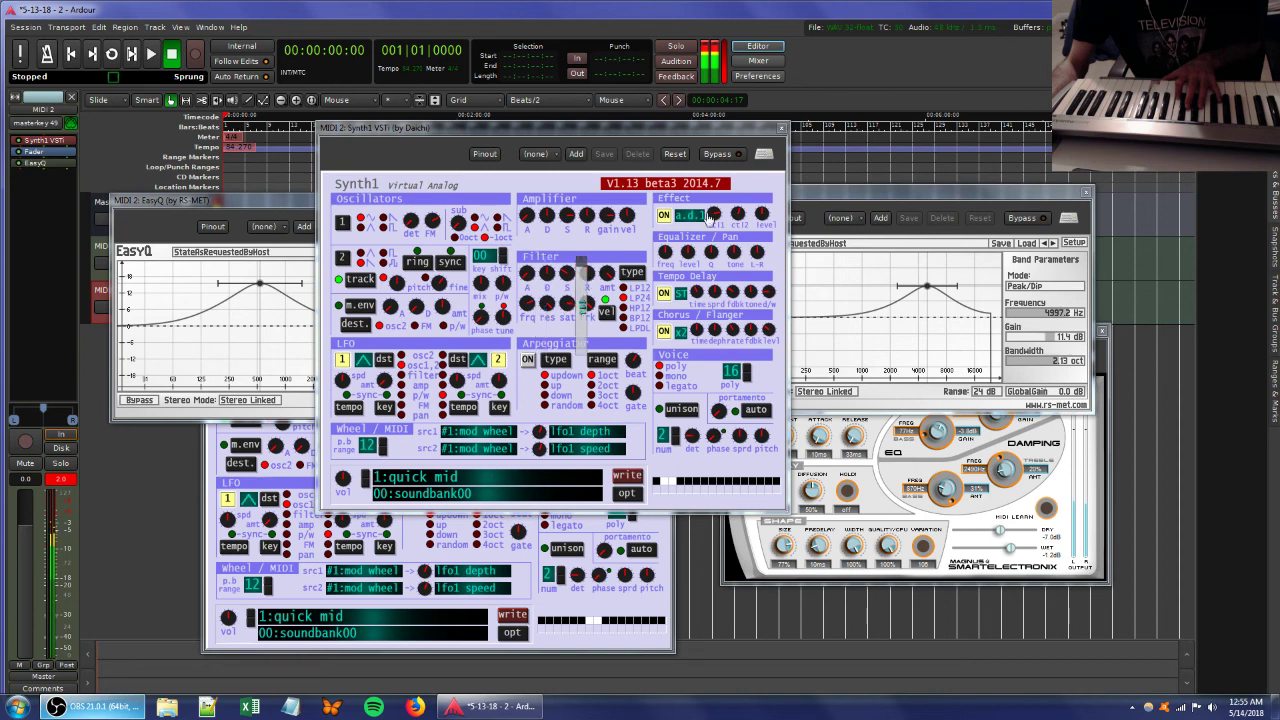
Add a second EasyQ to the MIDI 2 track with a band boosted about 1.0 dB near 1717 Hz.
{"action": "right_click", "coordinate": [40, 193]}
{"action": "mouse_move", "coordinate": [75, 199]}
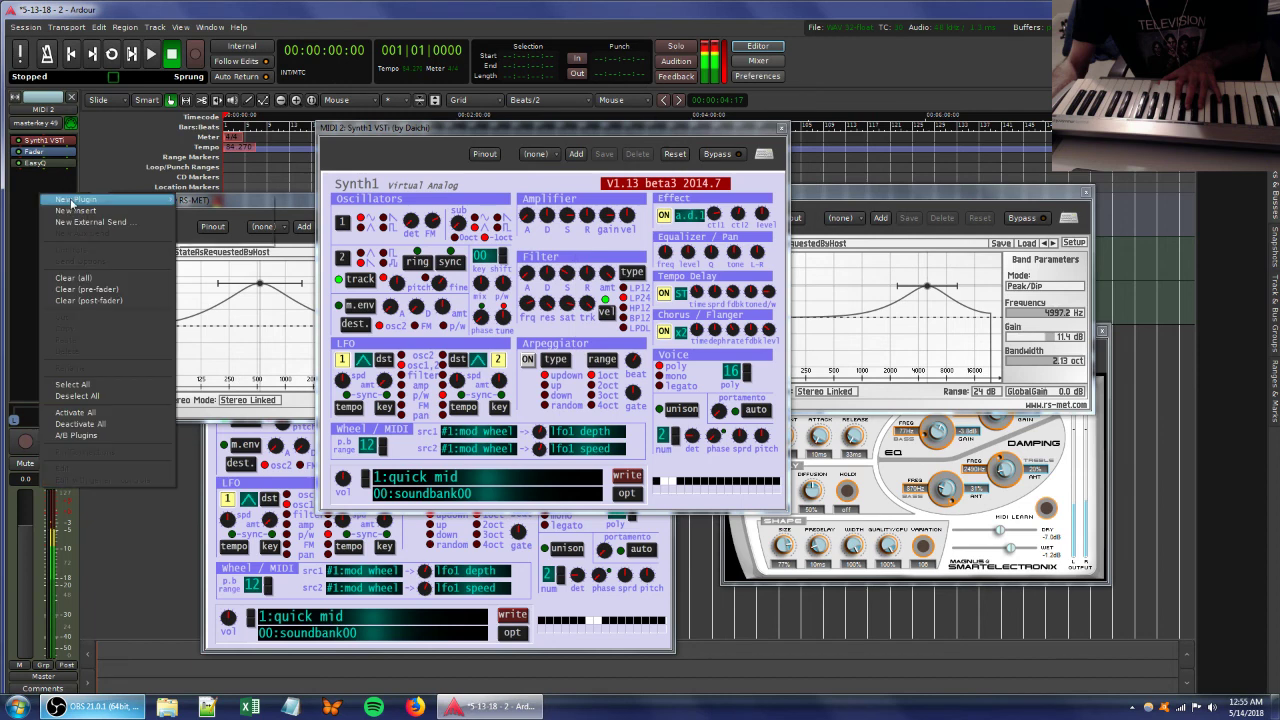
{"action": "mouse_move", "coordinate": [266, 204]}
{"action": "left_click", "coordinate": [300, 278]}
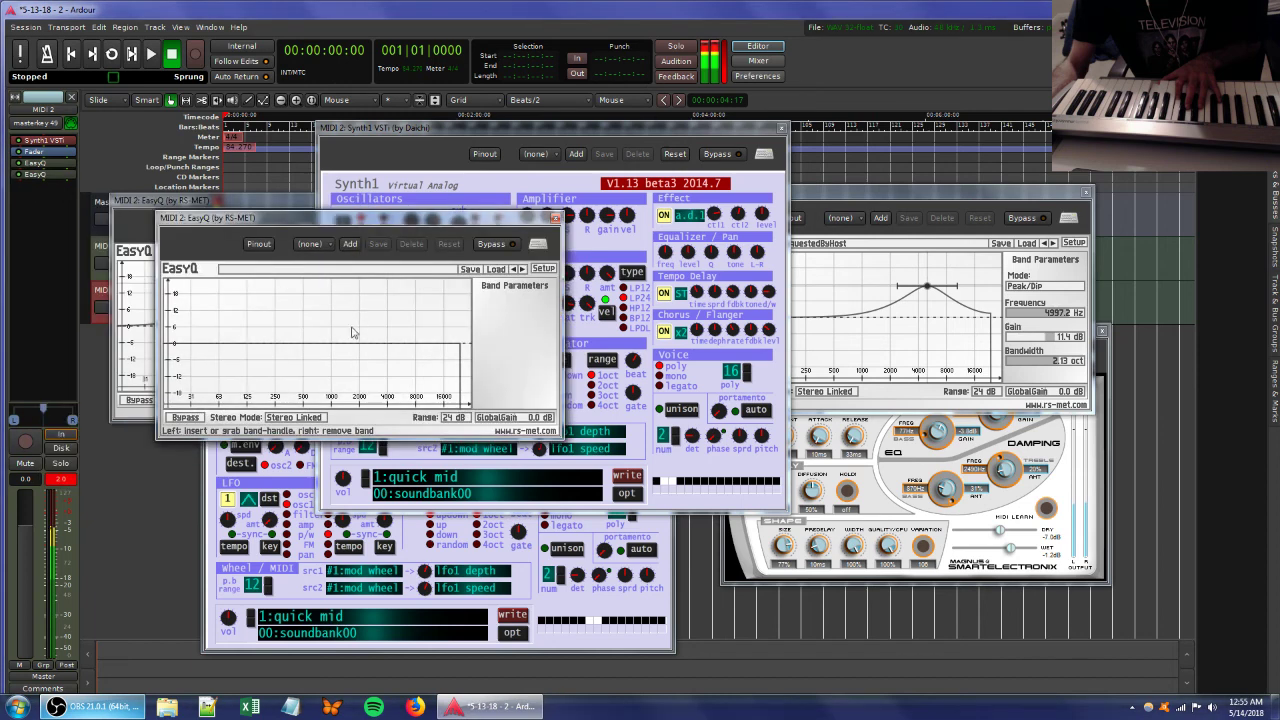
{"action": "mouse_move", "coordinate": [355, 341]}
{"action": "left_mouse_down"}
{"action": "mouse_move", "coordinate": [358, 315]}
{"action": "mouse_move", "coordinate": [354, 344]}
{"action": "left_mouse_up"}
Lower the MIDI 1 fader to -31.4 dB and the MIDI 2 fader to -3.9 dB, and adjust filter sustain in MIDI 2's Synth1.
{"action": "left_click", "coordinate": [102, 247]}
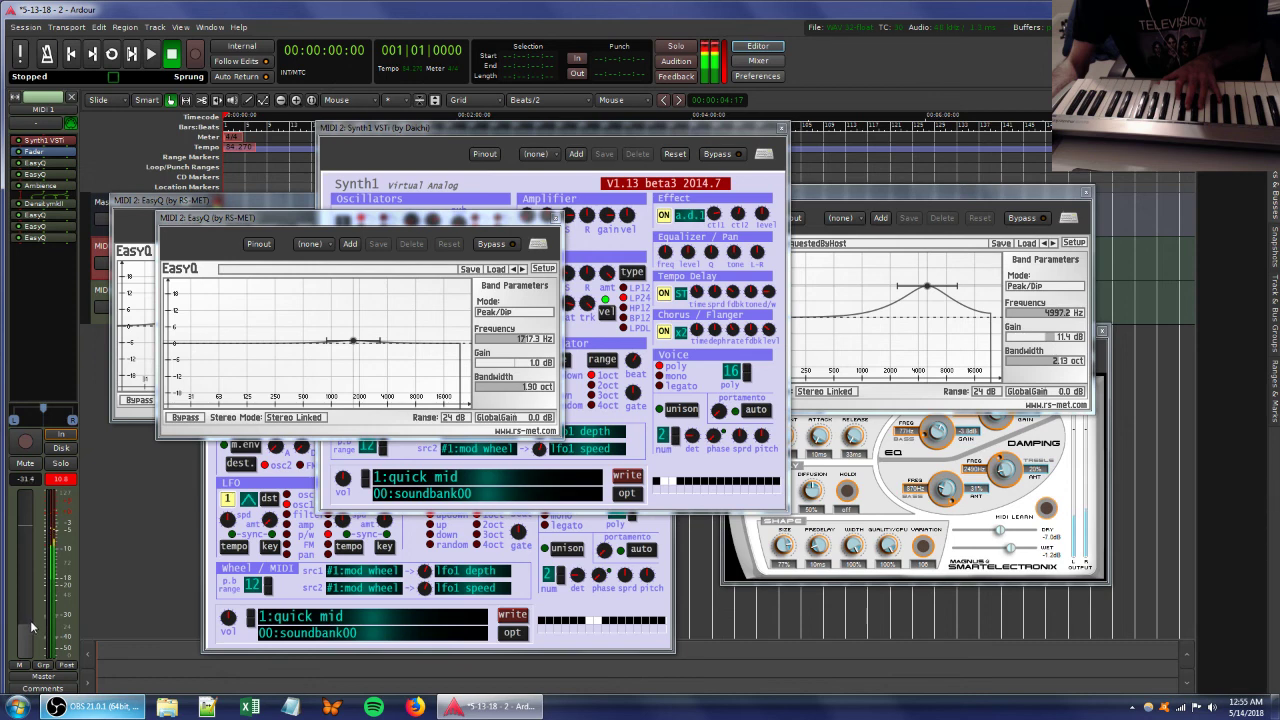
{"action": "left_click", "coordinate": [97, 292]}
{"action": "left_click_drag", "start_coordinate": [27, 535], "coordinate": [27, 541]}
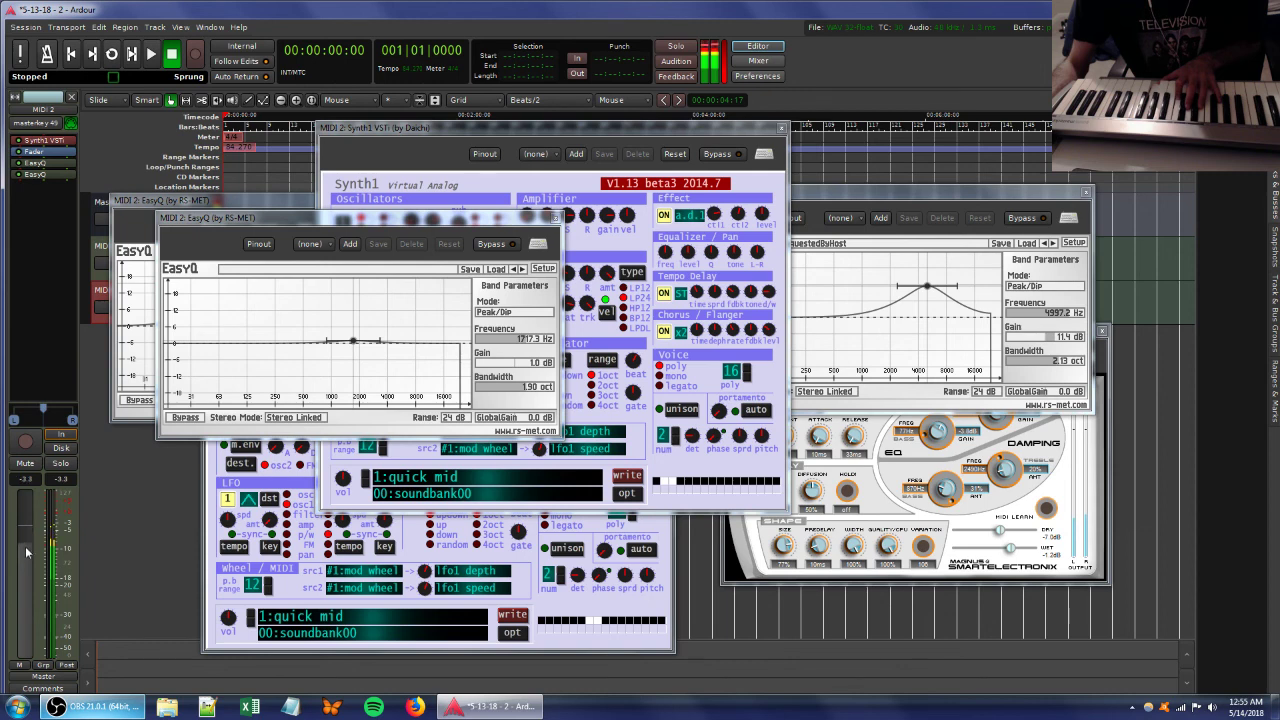
{"action": "left_click", "coordinate": [573, 136]}
{"action": "left_click_drag", "start_coordinate": [582, 297], "coordinate": [586, 301]}
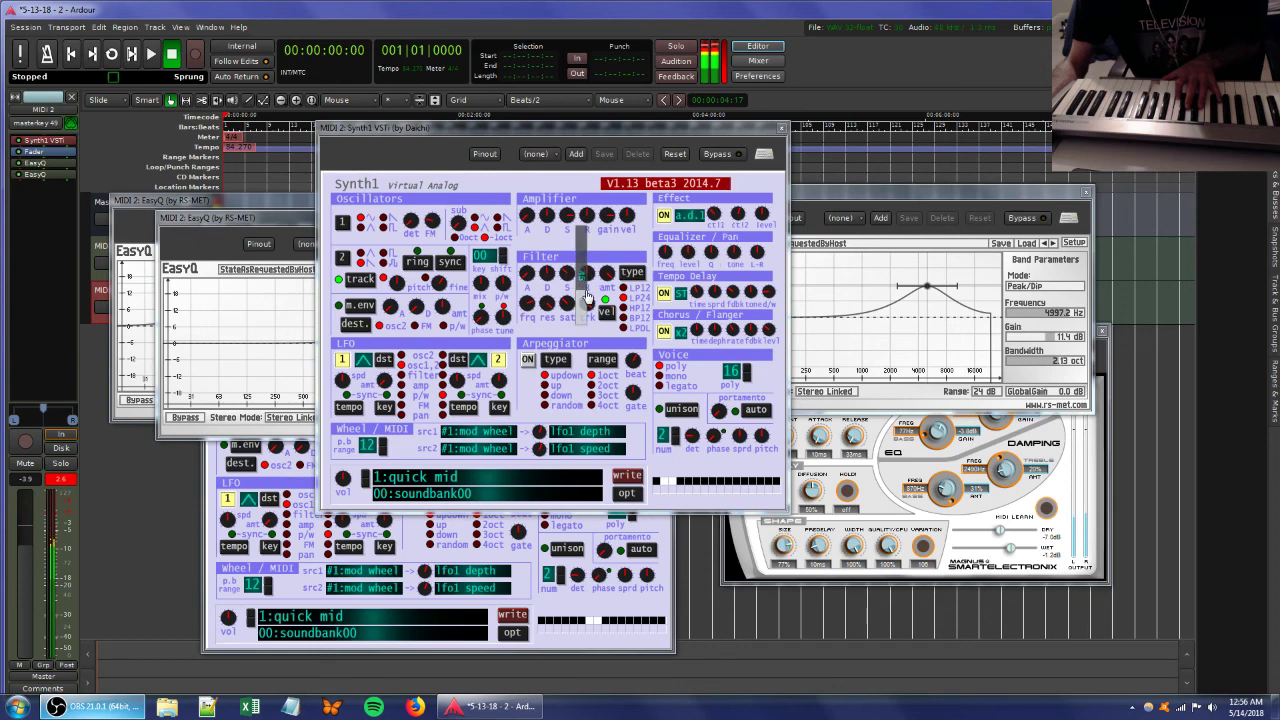
In MIDI 2's second EasyQ, add a cut of about 5.3 dB near 5515 Hz and a boost of about 17.2 dB near 950 Hz.
{"action": "left_click", "coordinate": [258, 219]}
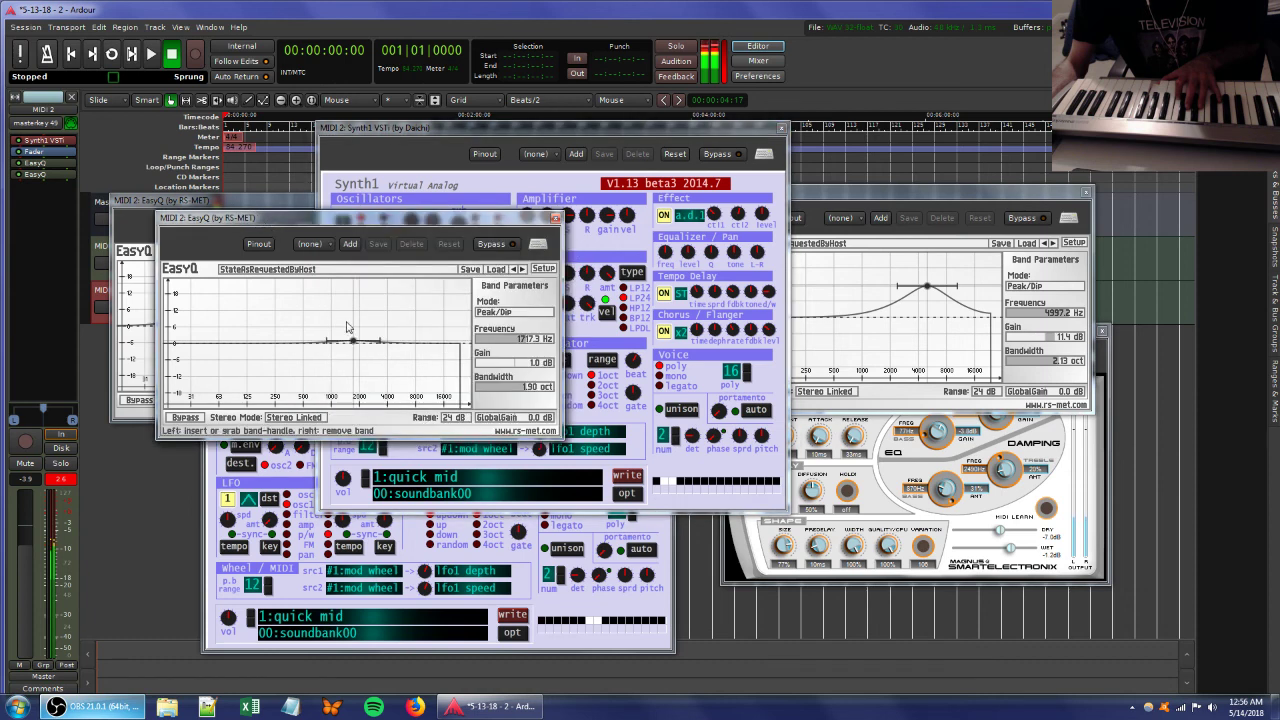
{"action": "left_click_drag", "start_coordinate": [369, 353], "coordinate": [400, 360]}
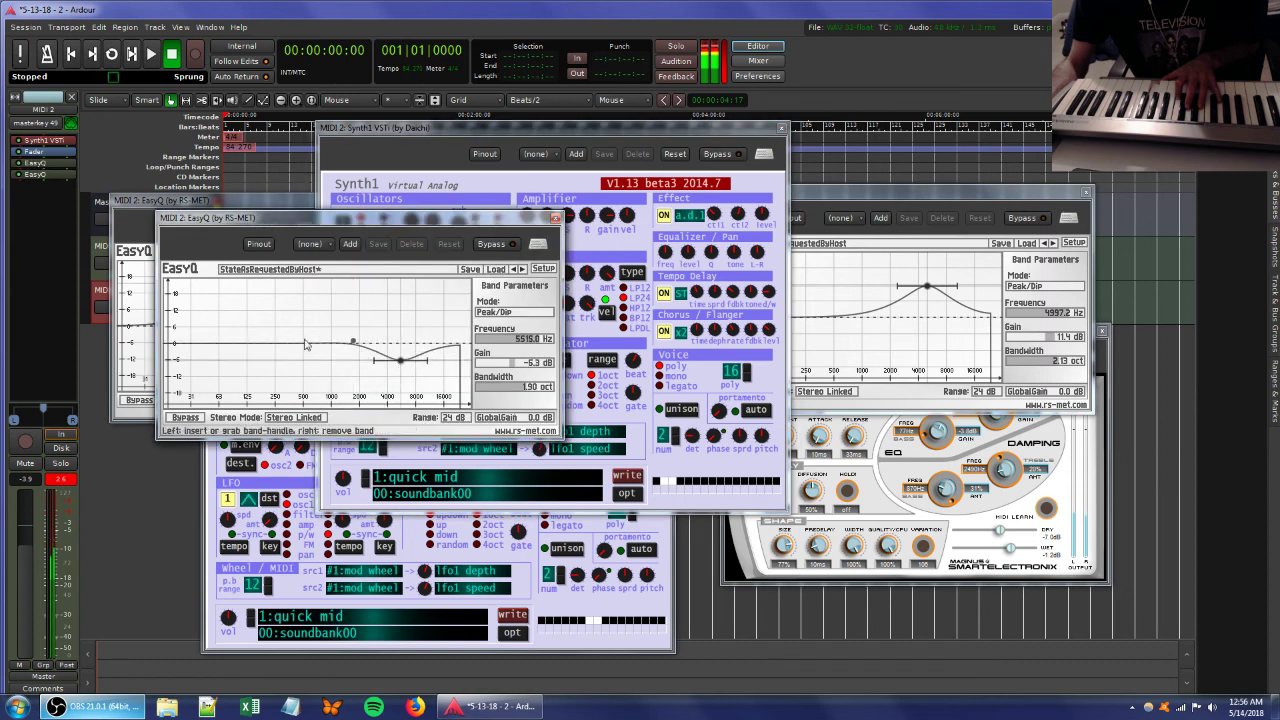
{"action": "left_click_drag", "start_coordinate": [286, 333], "coordinate": [331, 304]}
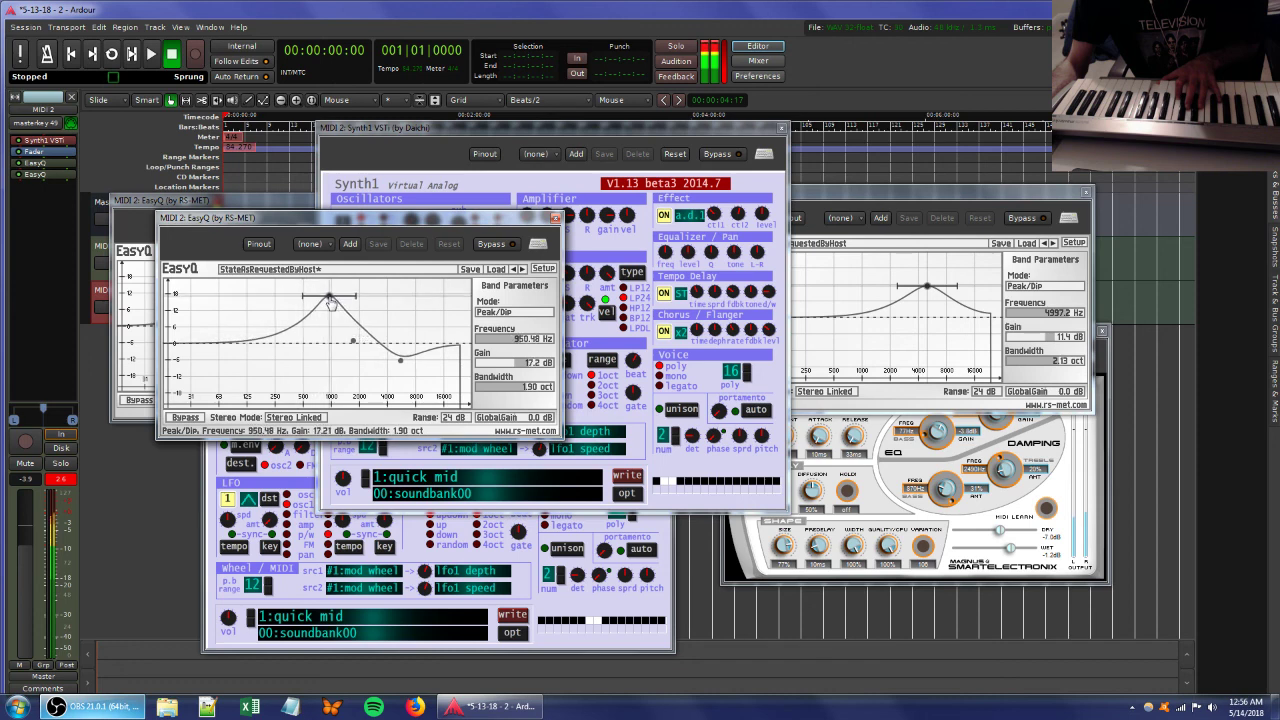
Lower the MIDI 1 fader to -42.4 dB, and adjust filter sustain and effect ctl2 in MIDI 2's Synth1.
{"action": "left_click", "coordinate": [103, 248]}
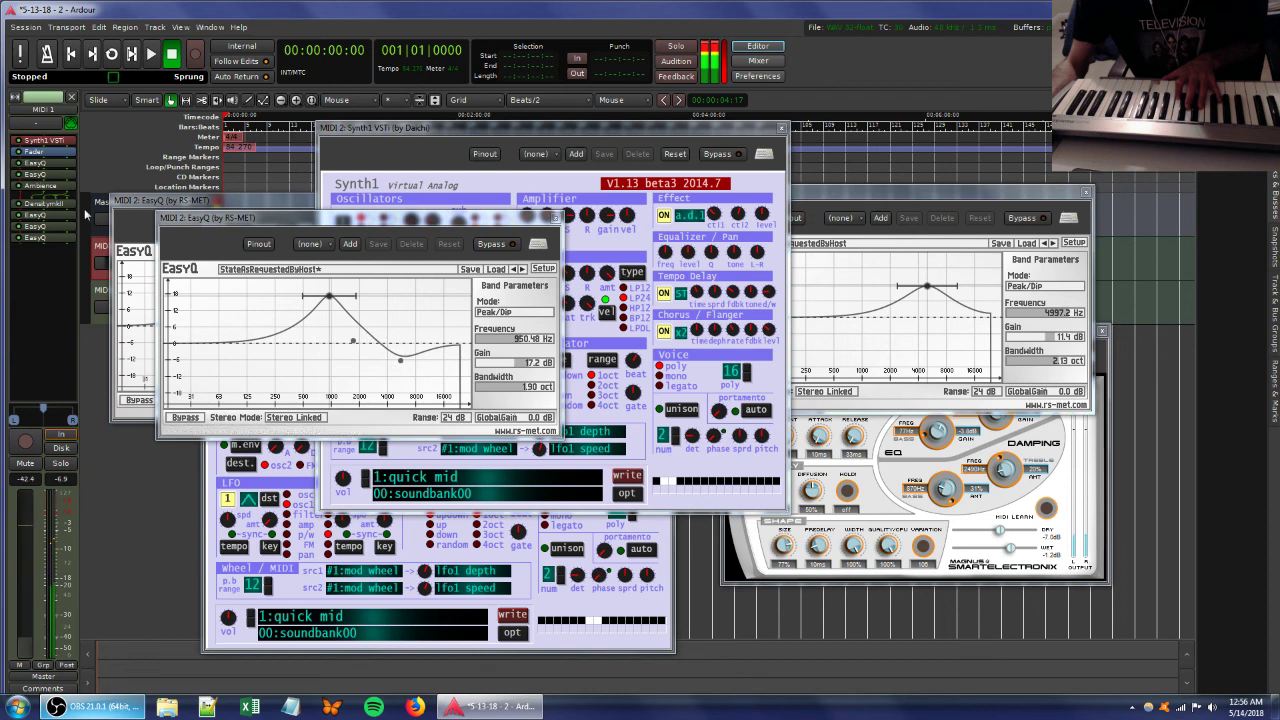
{"action": "left_click", "coordinate": [147, 203]}
{"action": "left_click", "coordinate": [601, 127]}
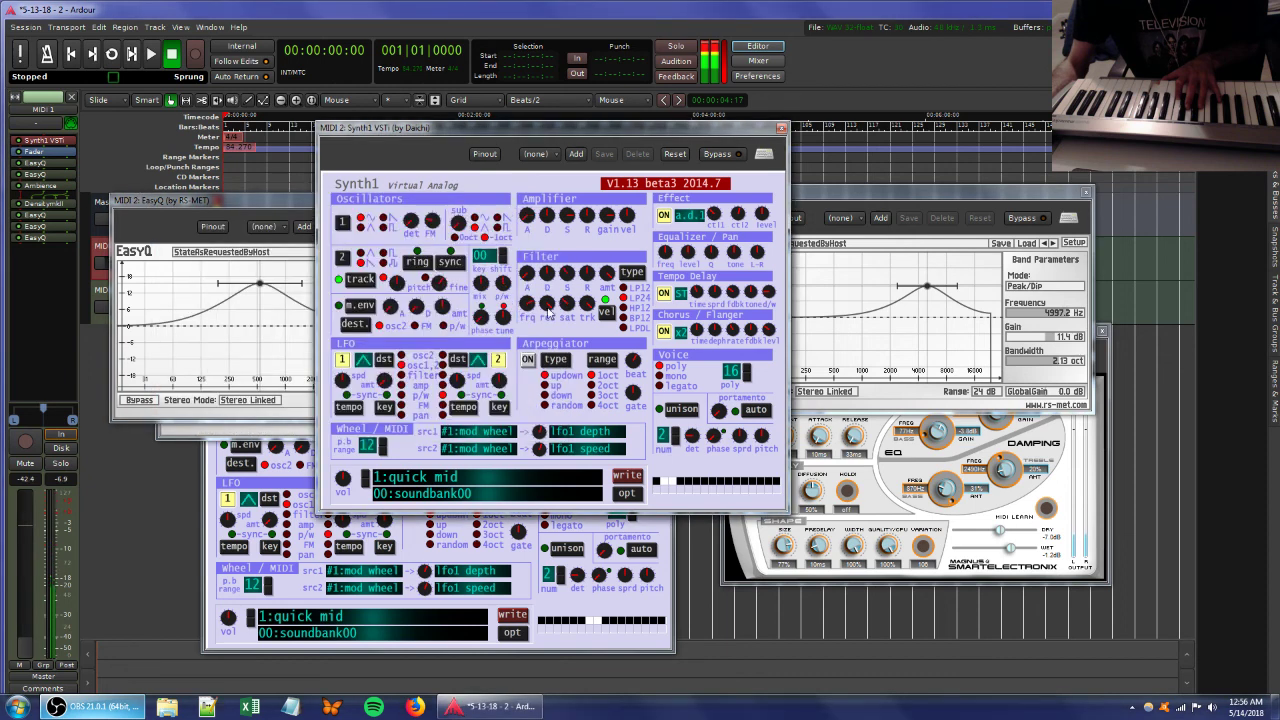
{"action": "left_click_drag", "start_coordinate": [569, 277], "coordinate": [587, 297]}
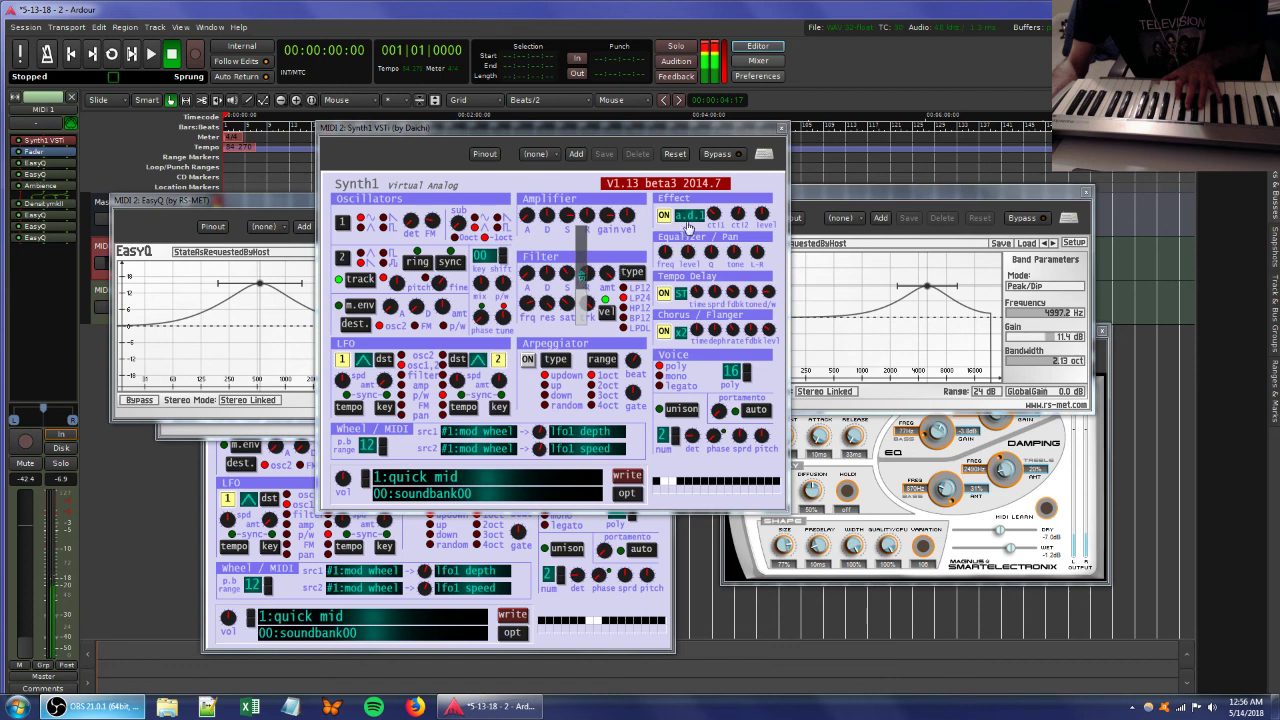
{"action": "left_click_drag", "start_coordinate": [733, 222], "coordinate": [757, 215]}
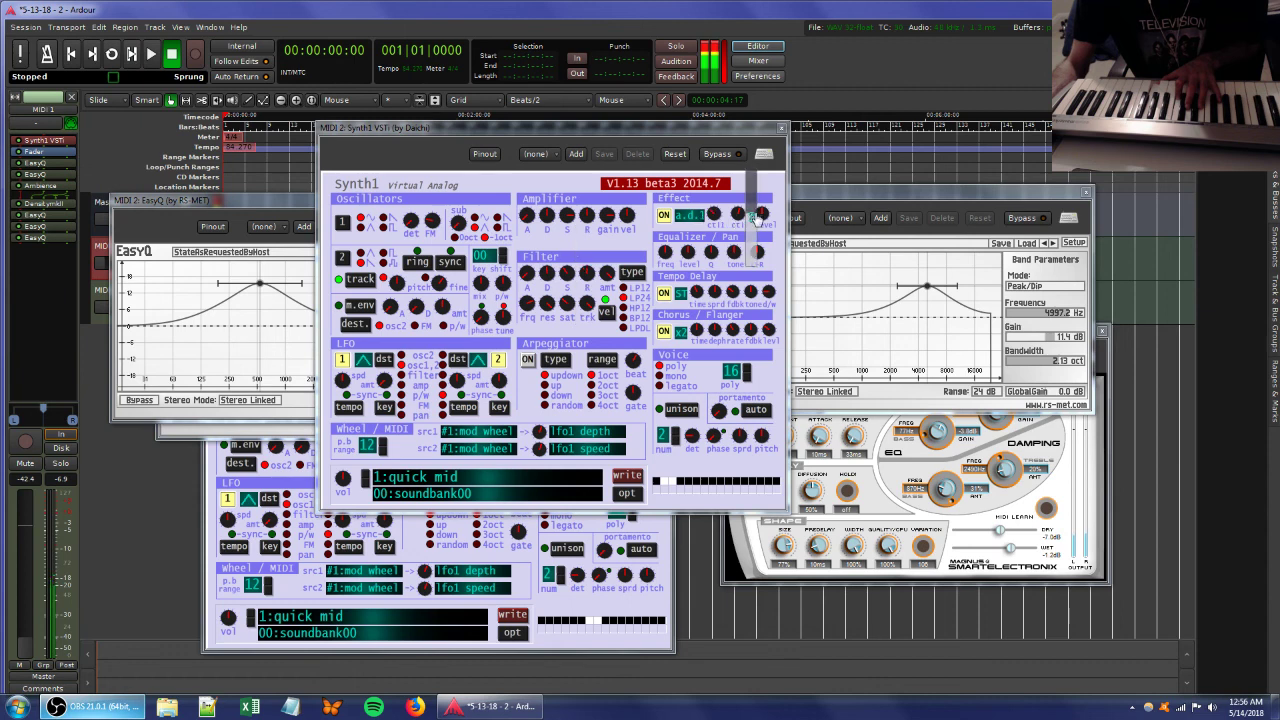
{"action": "mouse_move", "coordinate": [585, 305]}
{"action": "left_mouse_down"}
{"action": "mouse_move", "coordinate": [585, 334]}
{"action": "mouse_move", "coordinate": [586, 296]}
{"action": "left_mouse_up"}
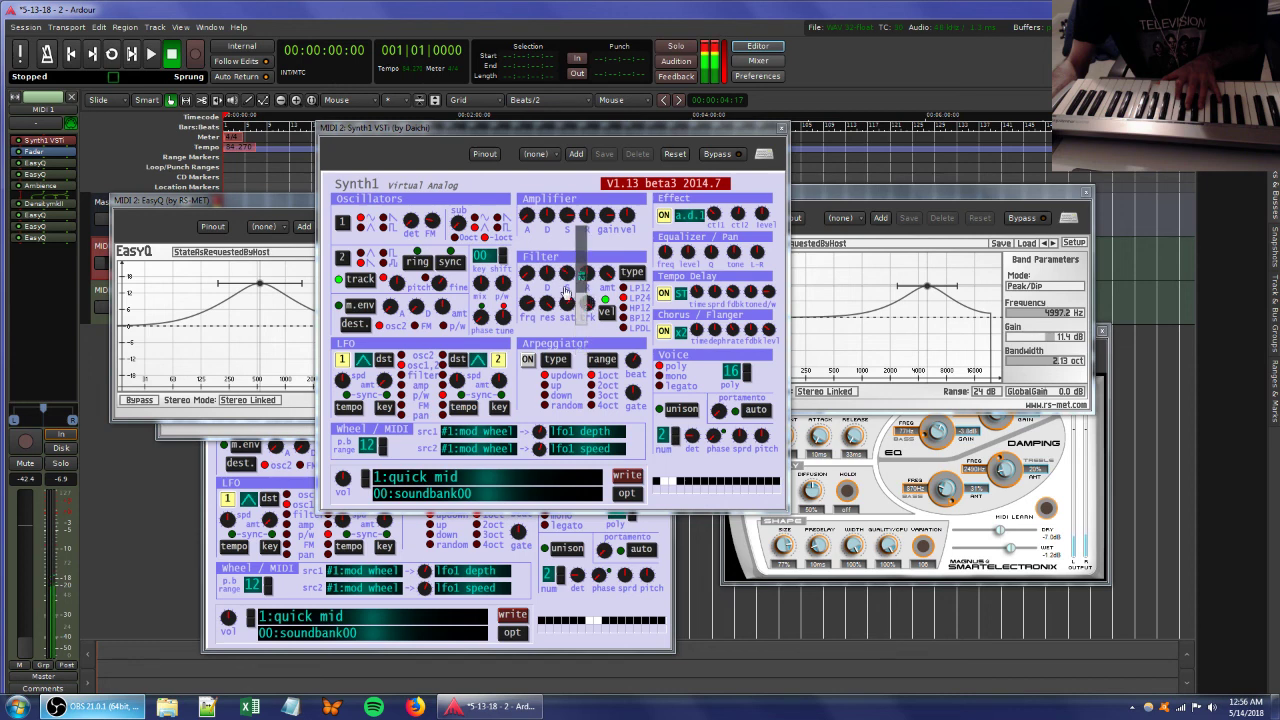
Lower the MIDI 1 fader to -49.1 dB and the MIDI 2 fader to -22.9 dB.
{"action": "left_click", "coordinate": [104, 265]}
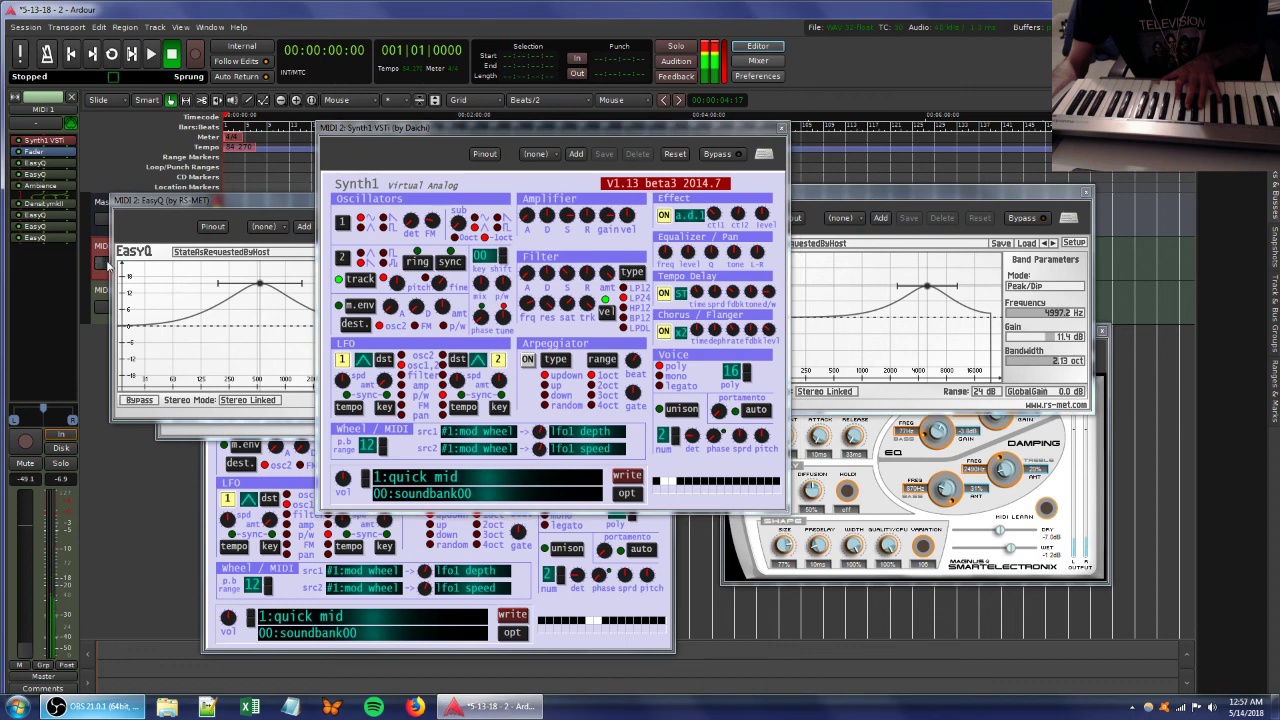
{"action": "left_click", "coordinate": [106, 294]}
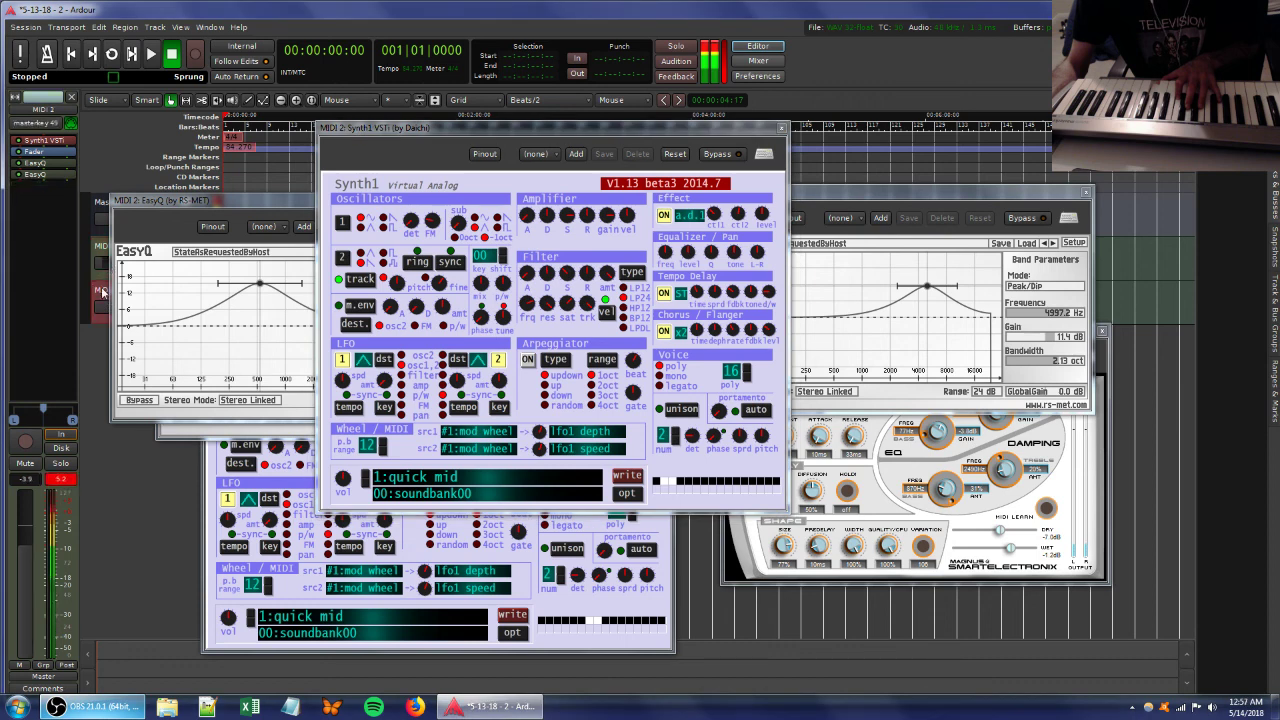
{"action": "left_click_drag", "start_coordinate": [29, 568], "coordinate": [30, 618]}
Reshape MIDI 2's Synth1 tone by adjusting filter sustain, filter frequency, effect ctl1 and oscillator 1 FM.
{"action": "mouse_move", "coordinate": [582, 276]}
{"action": "left_mouse_down"}
{"action": "mouse_move", "coordinate": [570, 259]}
{"action": "mouse_move", "coordinate": [589, 298]}
{"action": "mouse_move", "coordinate": [587, 268]}
{"action": "left_mouse_up"}
{"action": "left_click_drag", "start_coordinate": [602, 268], "coordinate": [586, 289]}
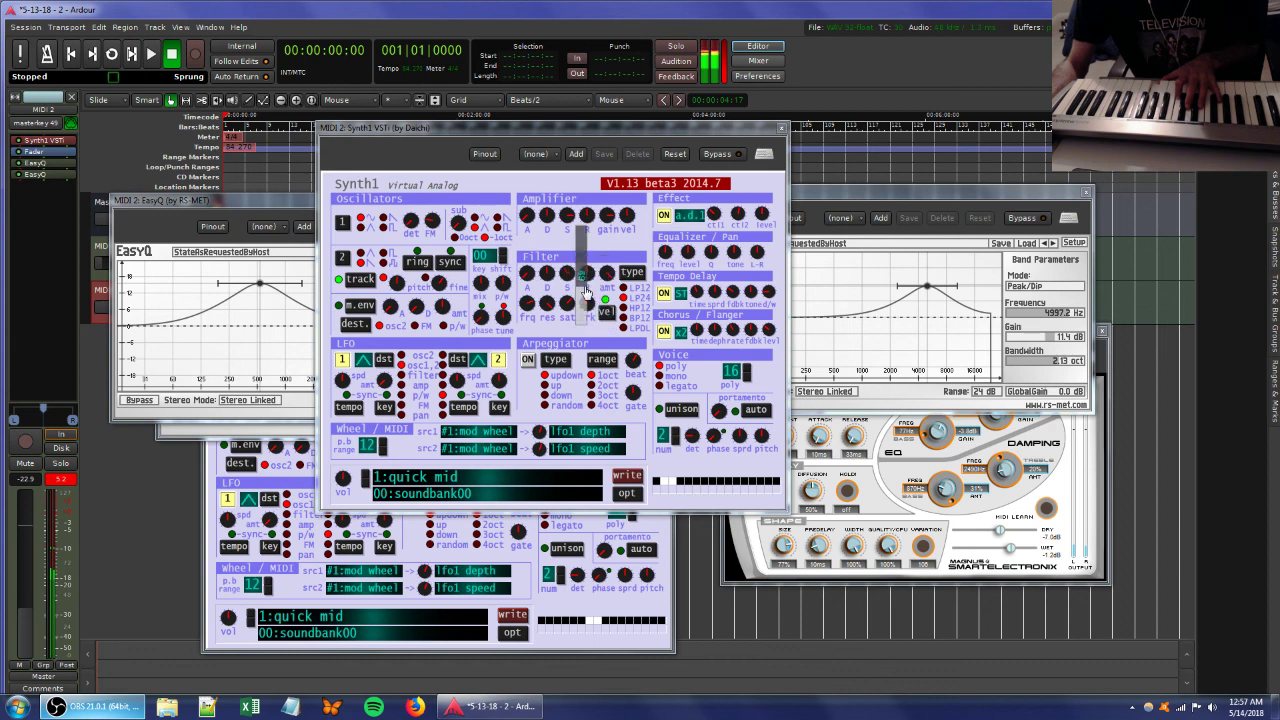
{"action": "left_click_drag", "start_coordinate": [713, 216], "coordinate": [729, 222]}
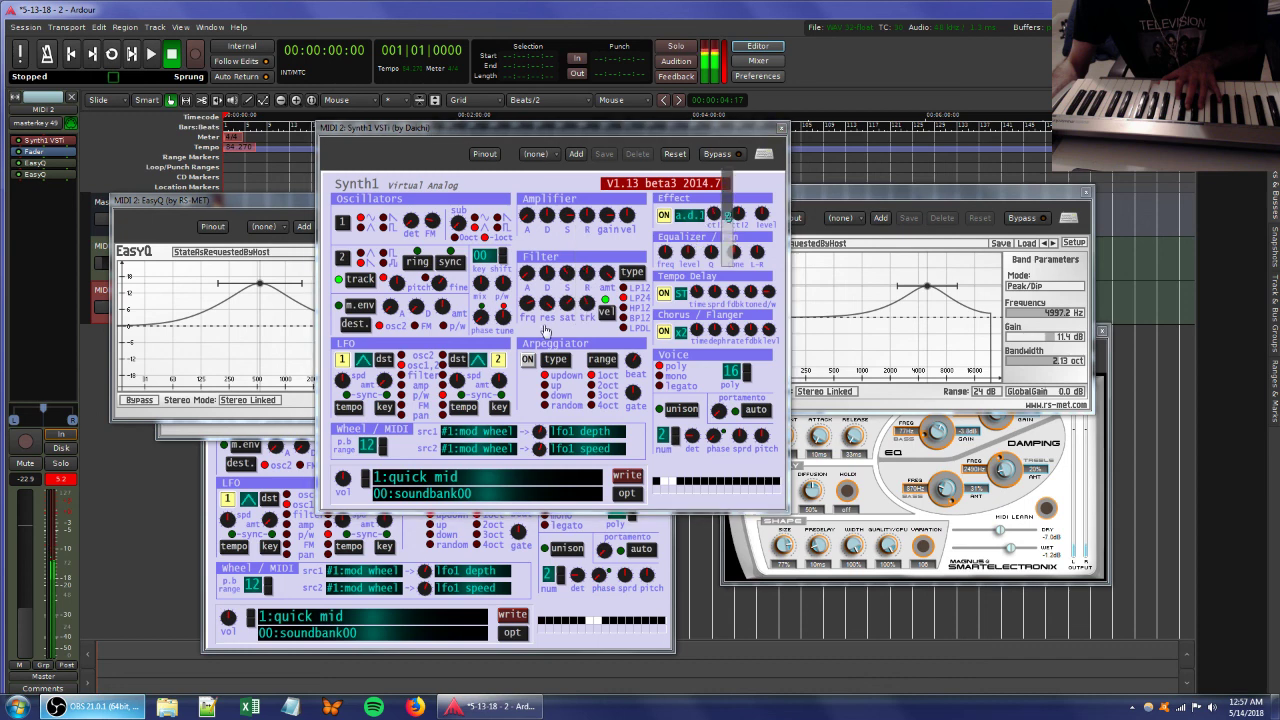
{"action": "mouse_move", "coordinate": [532, 306]}
{"action": "left_mouse_down"}
{"action": "mouse_move", "coordinate": [542, 290]}
{"action": "mouse_move", "coordinate": [545, 321]}
{"action": "mouse_move", "coordinate": [546, 298]}
{"action": "mouse_move", "coordinate": [584, 309]}
{"action": "mouse_move", "coordinate": [583, 337]}
{"action": "mouse_move", "coordinate": [545, 315]}
{"action": "left_mouse_up"}
{"action": "left_click_drag", "start_coordinate": [606, 272], "coordinate": [607, 362]}
{"action": "left_click_drag", "start_coordinate": [574, 300], "coordinate": [589, 350]}
{"action": "left_click_drag", "start_coordinate": [722, 215], "coordinate": [737, 268]}
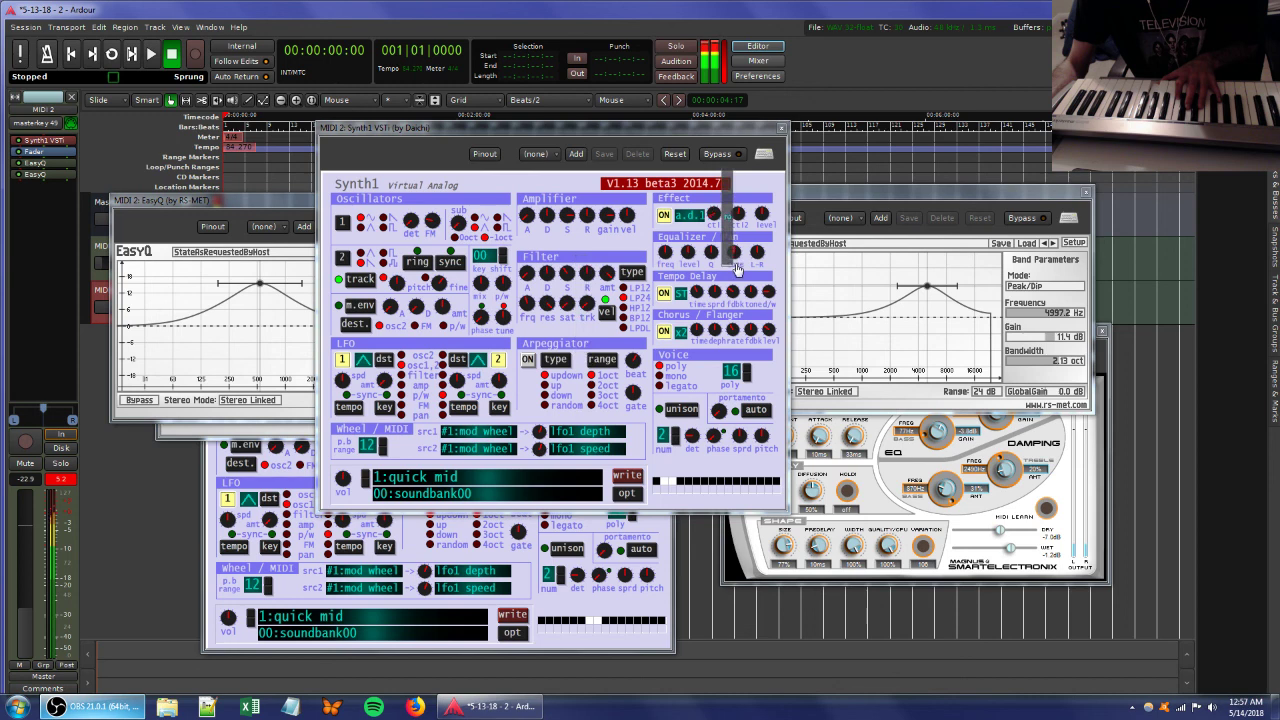
{"action": "left_click_drag", "start_coordinate": [549, 302], "coordinate": [547, 325]}
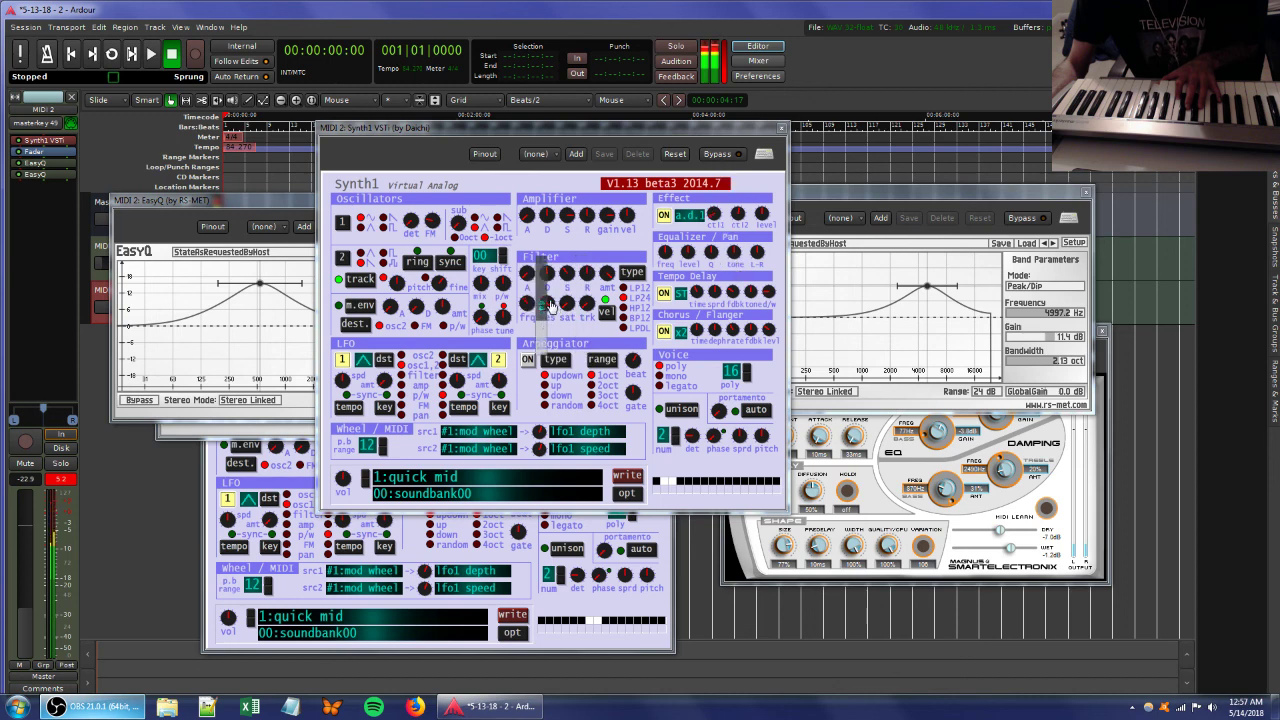
{"action": "left_click_drag", "start_coordinate": [430, 219], "coordinate": [450, 260]}
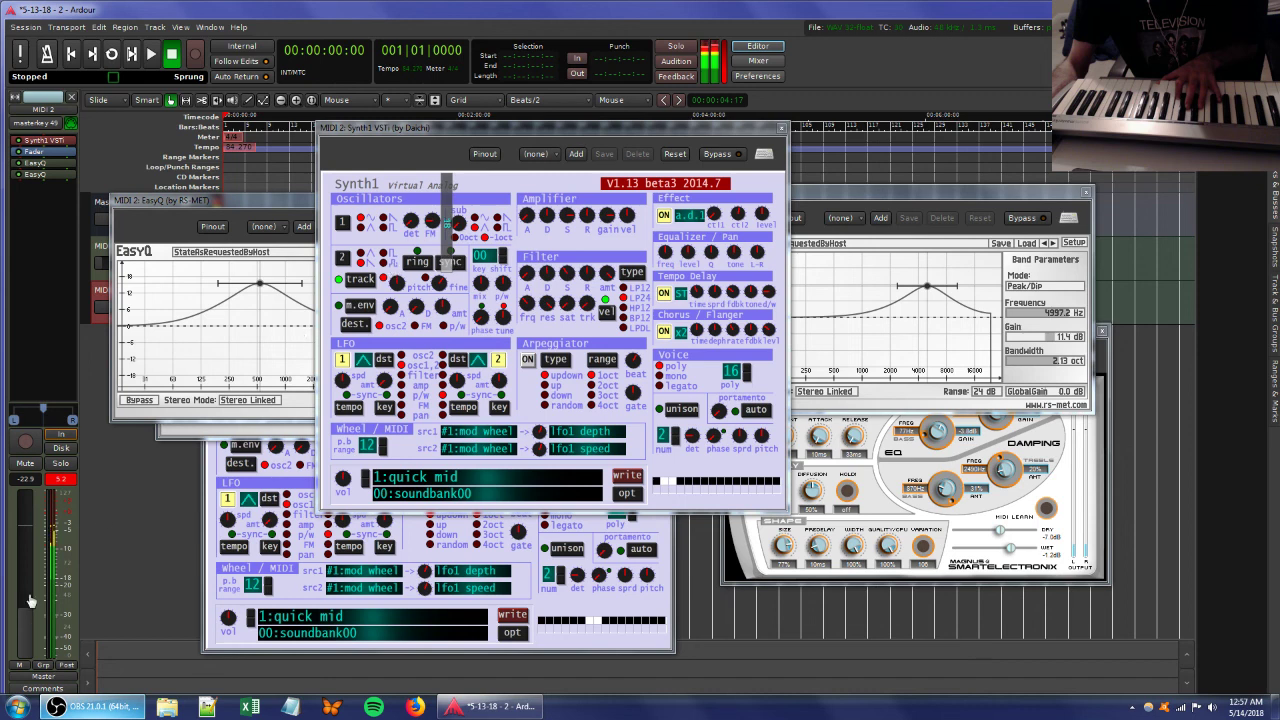
Lower the MIDI 2 fader to -34.4 dB, and readjust filter frequency, filter sustain and oscillator FM in its Synth1.
{"action": "left_click_drag", "start_coordinate": [30, 600], "coordinate": [28, 631]}
{"action": "left_click_drag", "start_coordinate": [525, 303], "coordinate": [543, 330]}
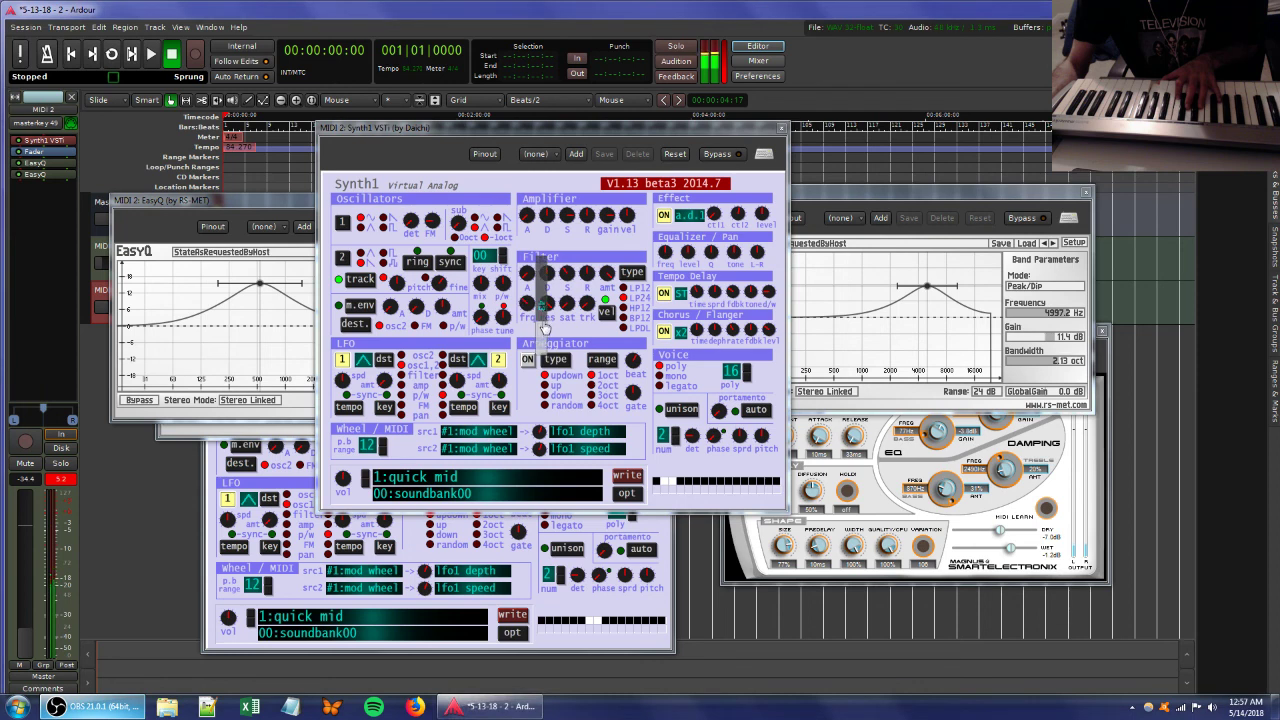
{"action": "left_click_drag", "start_coordinate": [569, 280], "coordinate": [588, 297]}
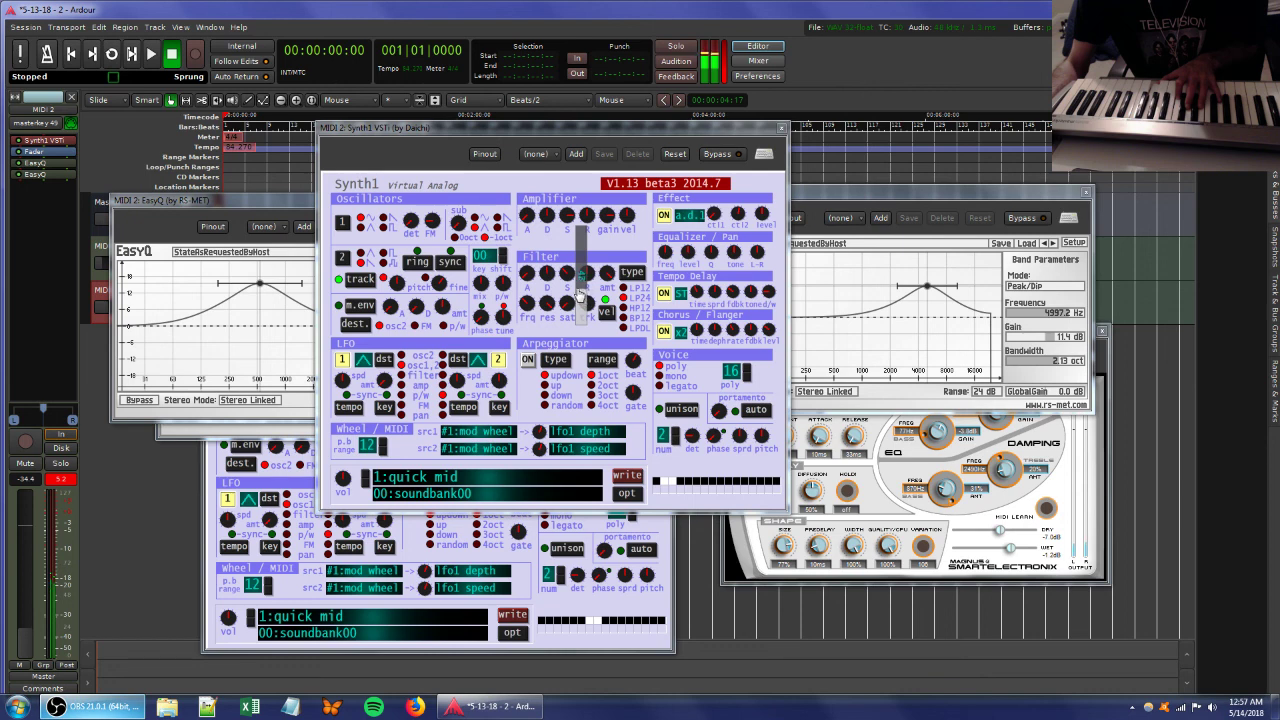
{"action": "mouse_move", "coordinate": [583, 294]}
{"action": "left_mouse_down"}
{"action": "mouse_move", "coordinate": [585, 360]}
{"action": "mouse_move", "coordinate": [568, 296]}
{"action": "mouse_move", "coordinate": [568, 314]}
{"action": "left_mouse_up"}
{"action": "mouse_move", "coordinate": [432, 222]}
{"action": "left_mouse_down"}
{"action": "mouse_move", "coordinate": [451, 261]}
{"action": "mouse_move", "coordinate": [423, 207]}
{"action": "left_mouse_up"}
{"action": "left_click_drag", "start_coordinate": [605, 273], "coordinate": [606, 363]}
{"action": "left_click_drag", "start_coordinate": [546, 304], "coordinate": [538, 361]}
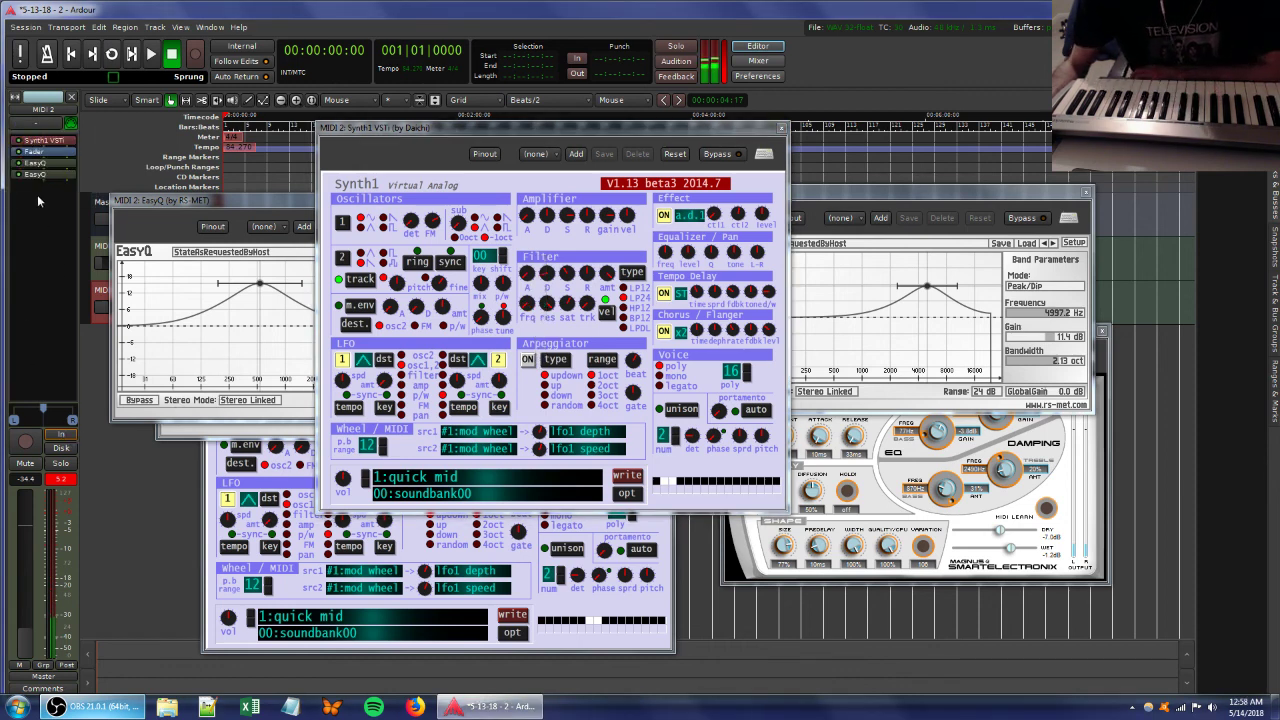
Lower the MIDI 2 fader to -93.8 dB and set the MIDI 1 fader to -43.6 dB.
{"action": "left_click_drag", "start_coordinate": [26, 638], "coordinate": [28, 652]}
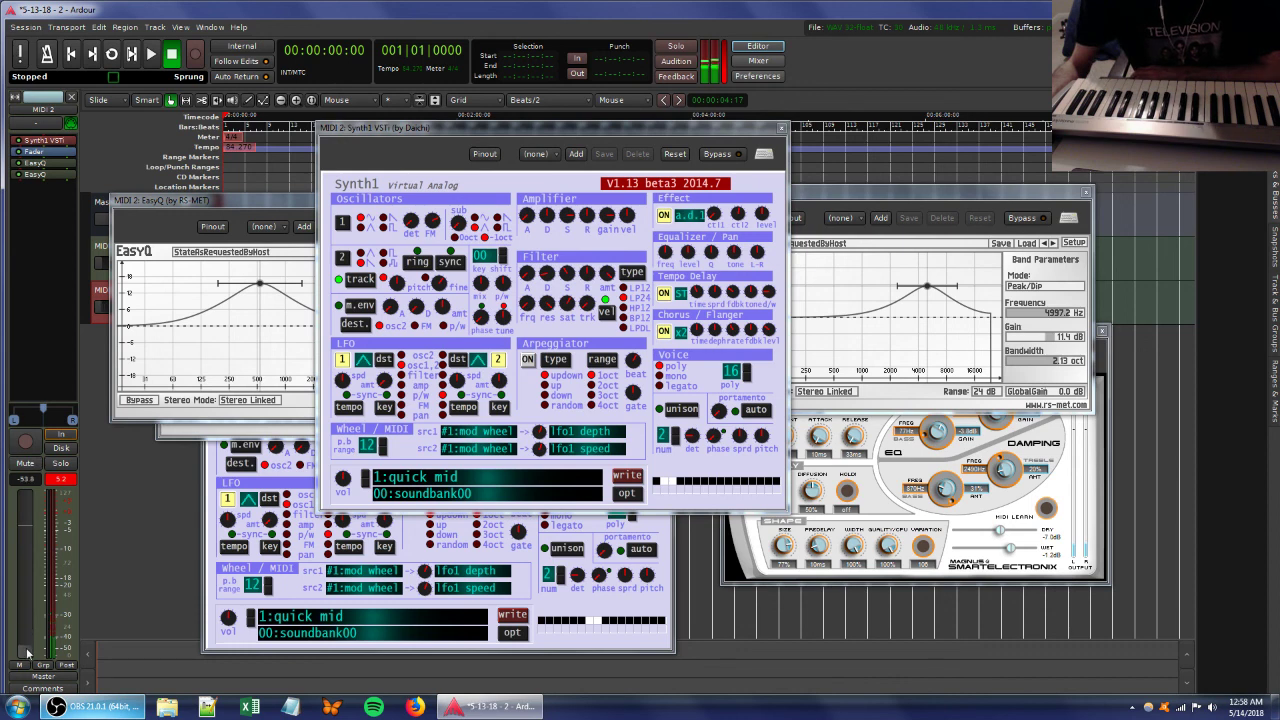
{"action": "left_click", "coordinate": [100, 256]}
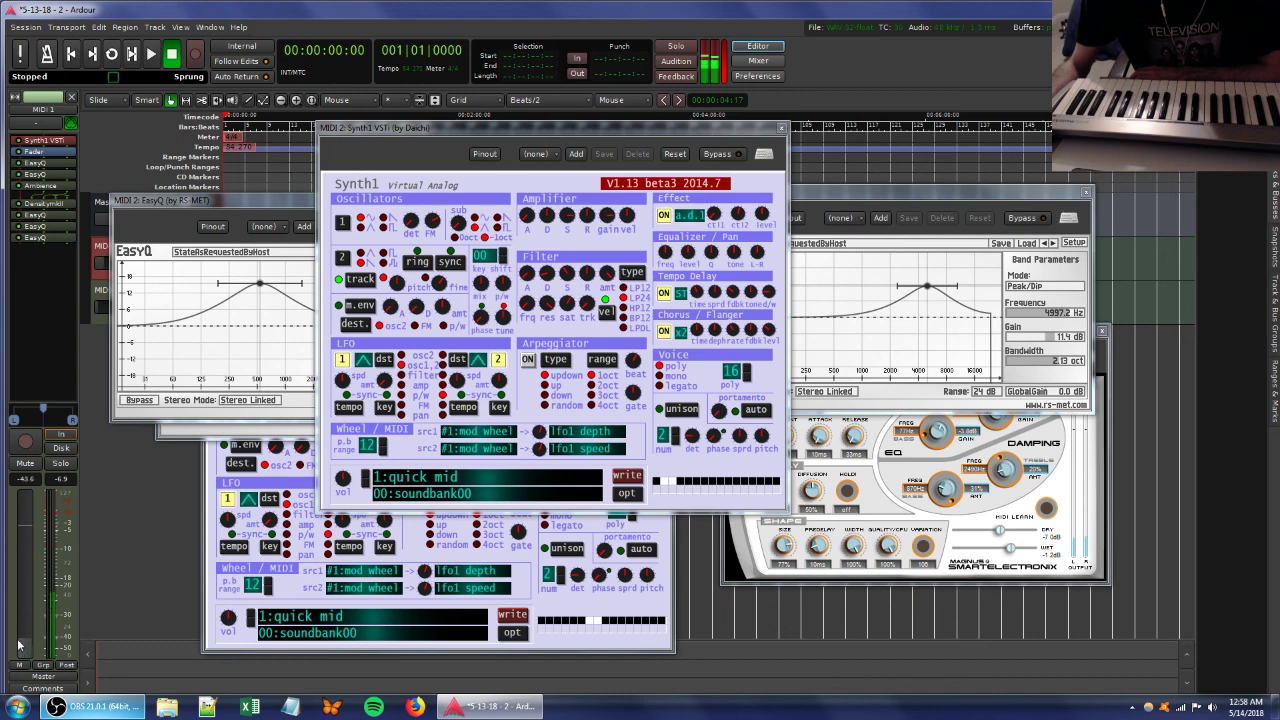
In MIDI 1's last EasyQ, turn the 4997 Hz boost into a slight cut and add a boost of about 18.4 dB near 1120 Hz.
{"action": "double_click", "coordinate": [36, 238]}
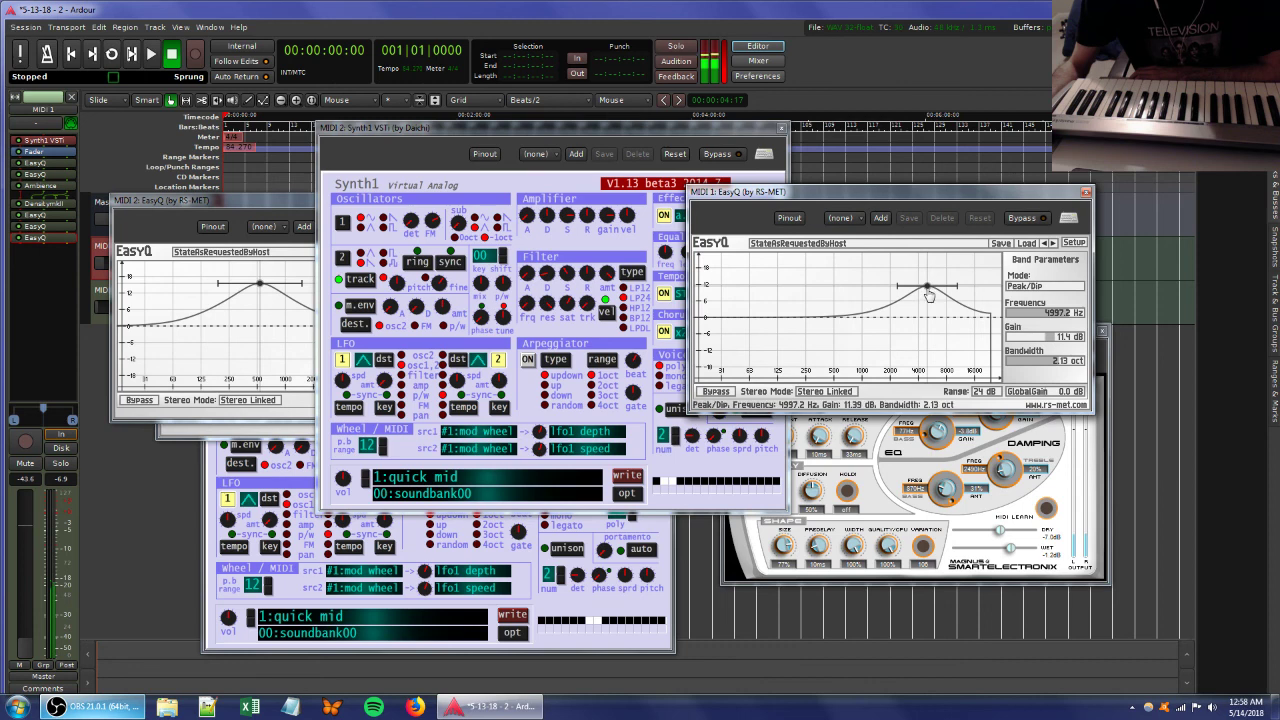
{"action": "left_click_drag", "start_coordinate": [927, 286], "coordinate": [928, 325]}
{"action": "left_click", "coordinate": [826, 301]}
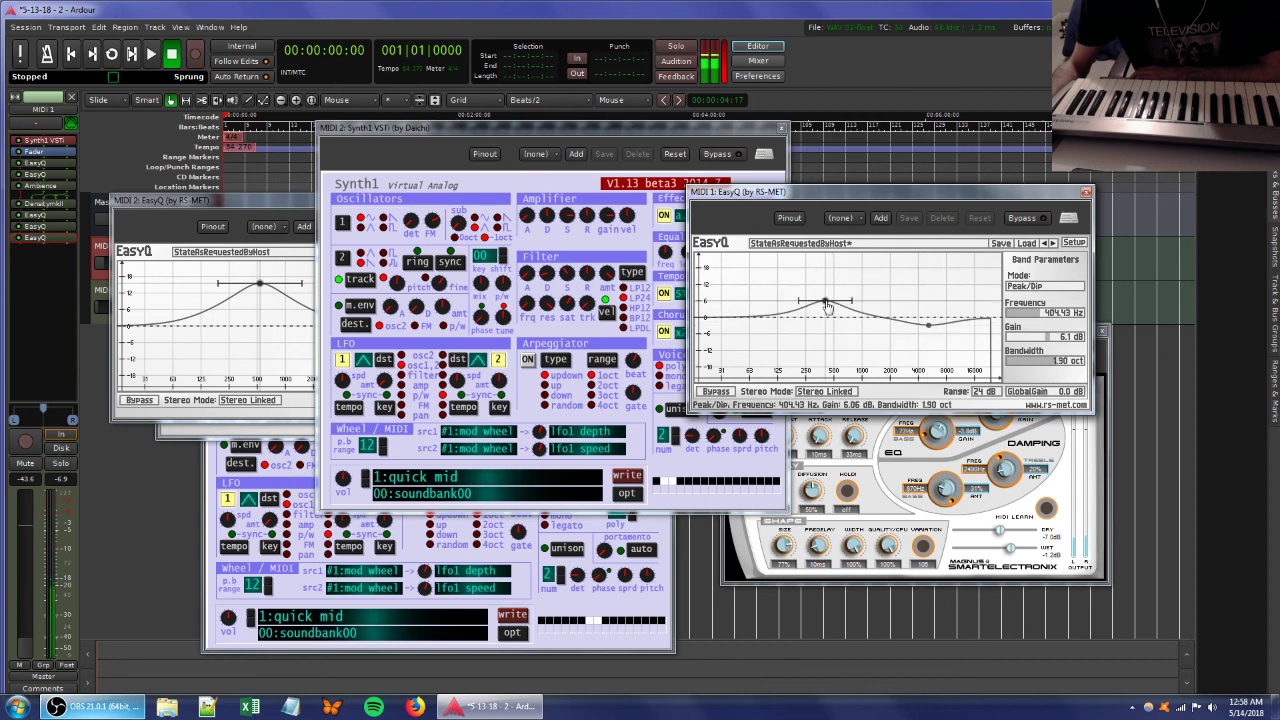
{"action": "left_click_drag", "start_coordinate": [826, 305], "coordinate": [867, 269]}
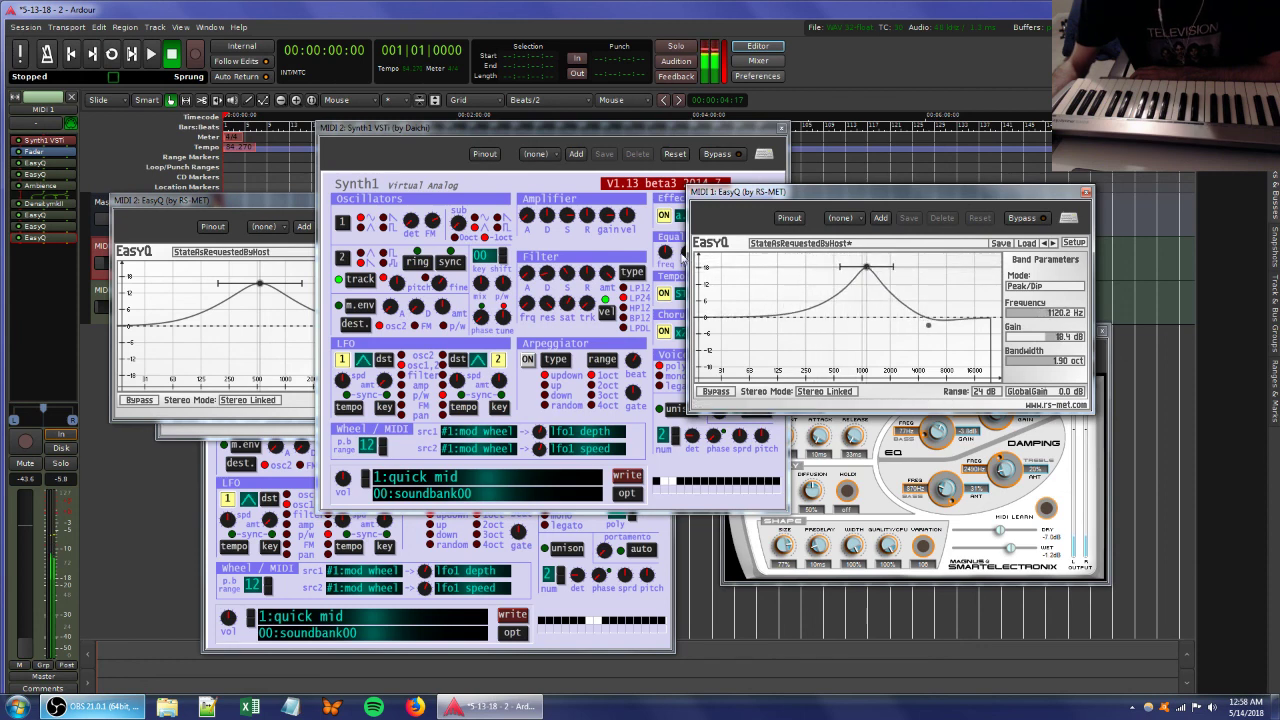
Open MIDI 1's Synth1 and adjust its effect controls and filter frequency.
{"action": "double_click", "coordinate": [64, 141]}
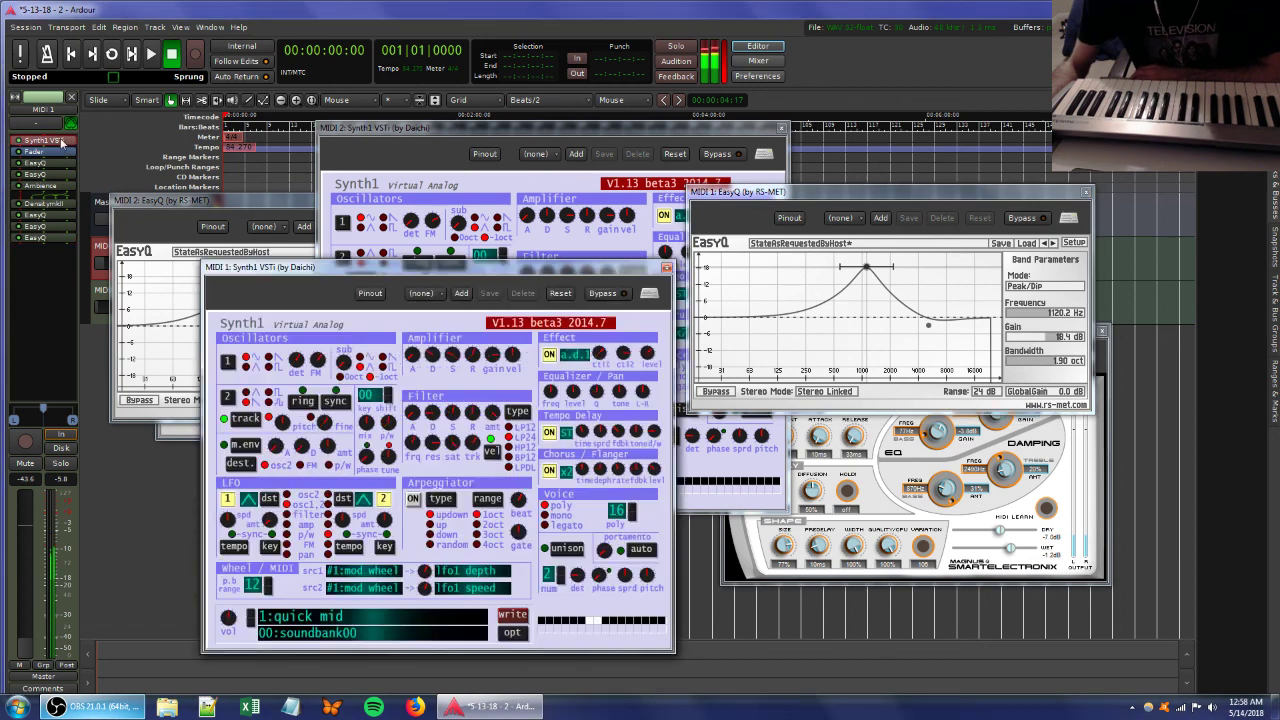
{"action": "left_click_drag", "start_coordinate": [630, 356], "coordinate": [642, 324]}
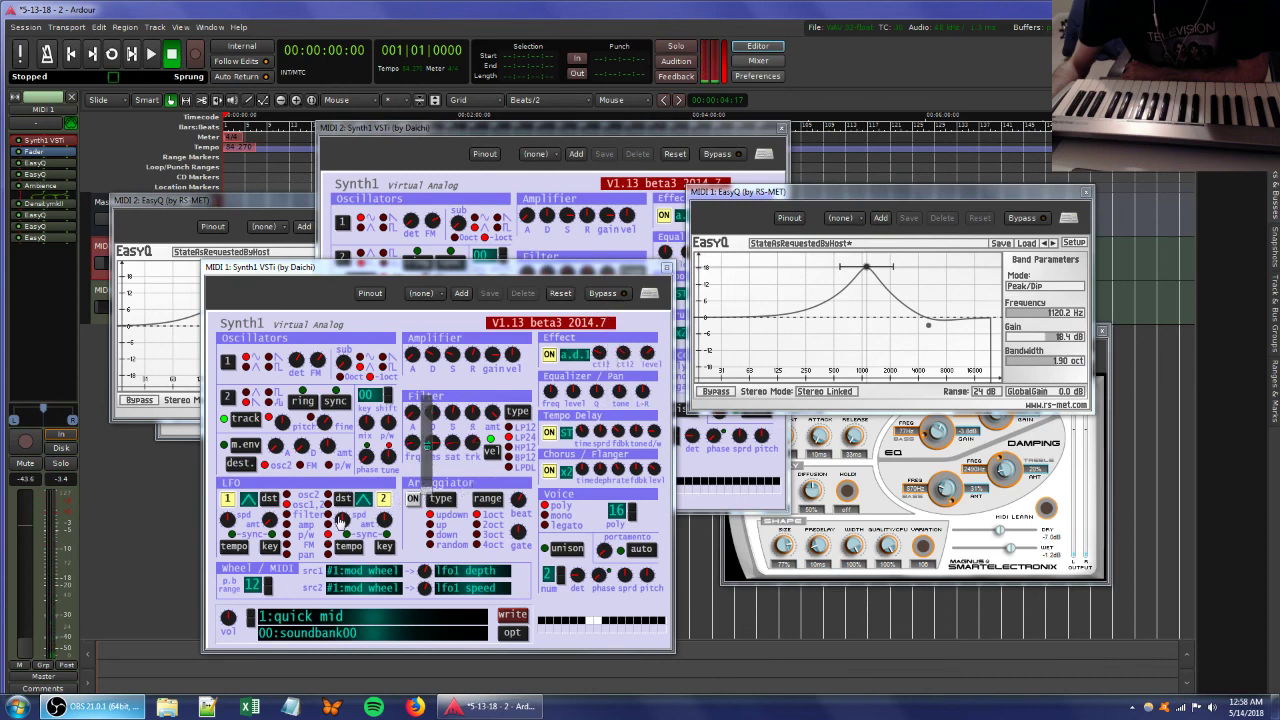
Raise the MIDI 1 fader to -2.9 dB, and move its EasyQ's 1120 Hz band to about 97 Hz at -0.2 dB.
{"action": "left_click_drag", "start_coordinate": [30, 641], "coordinate": [21, 546]}
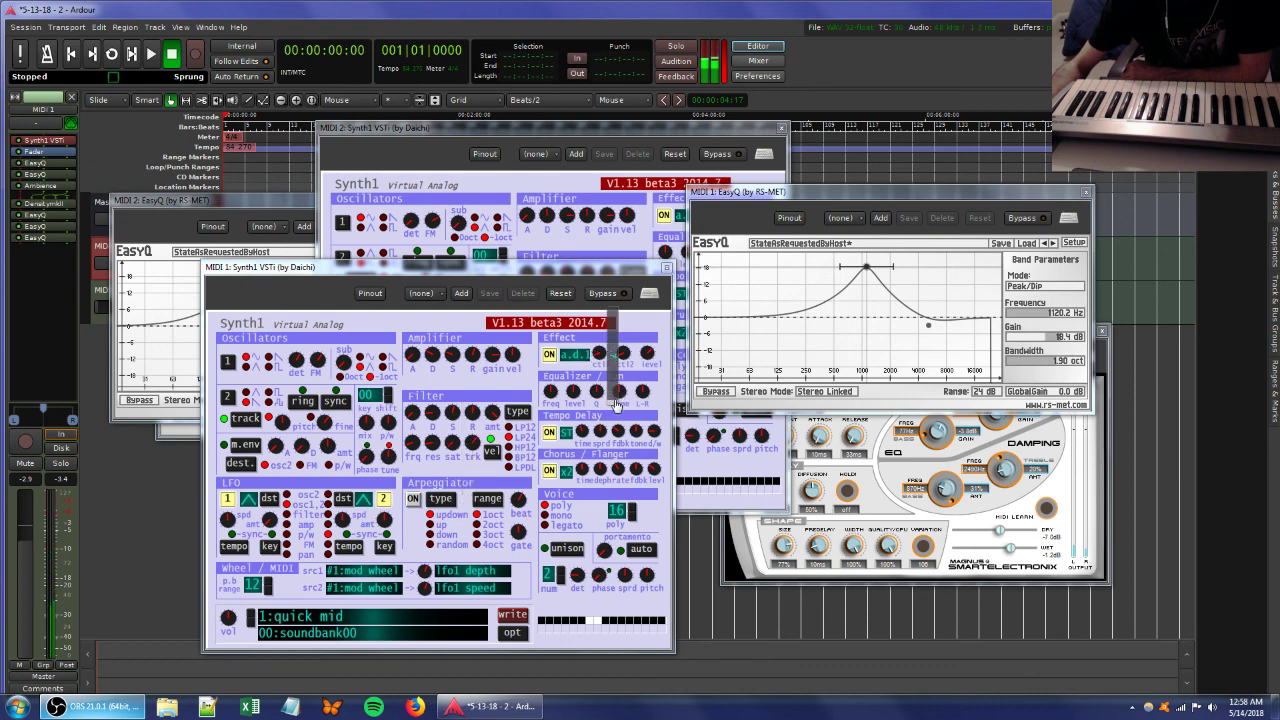
{"action": "left_click_drag", "start_coordinate": [866, 267], "coordinate": [768, 322]}
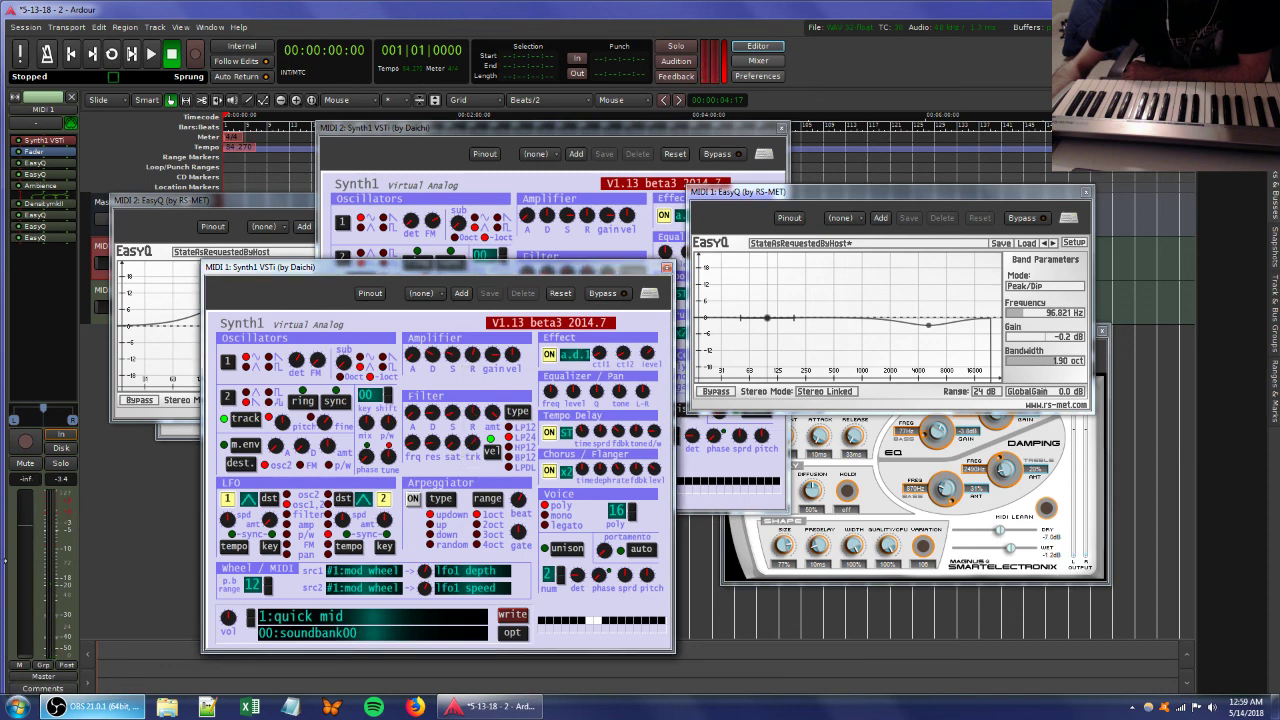
{"action": "left_click", "coordinate": [107, 707]}
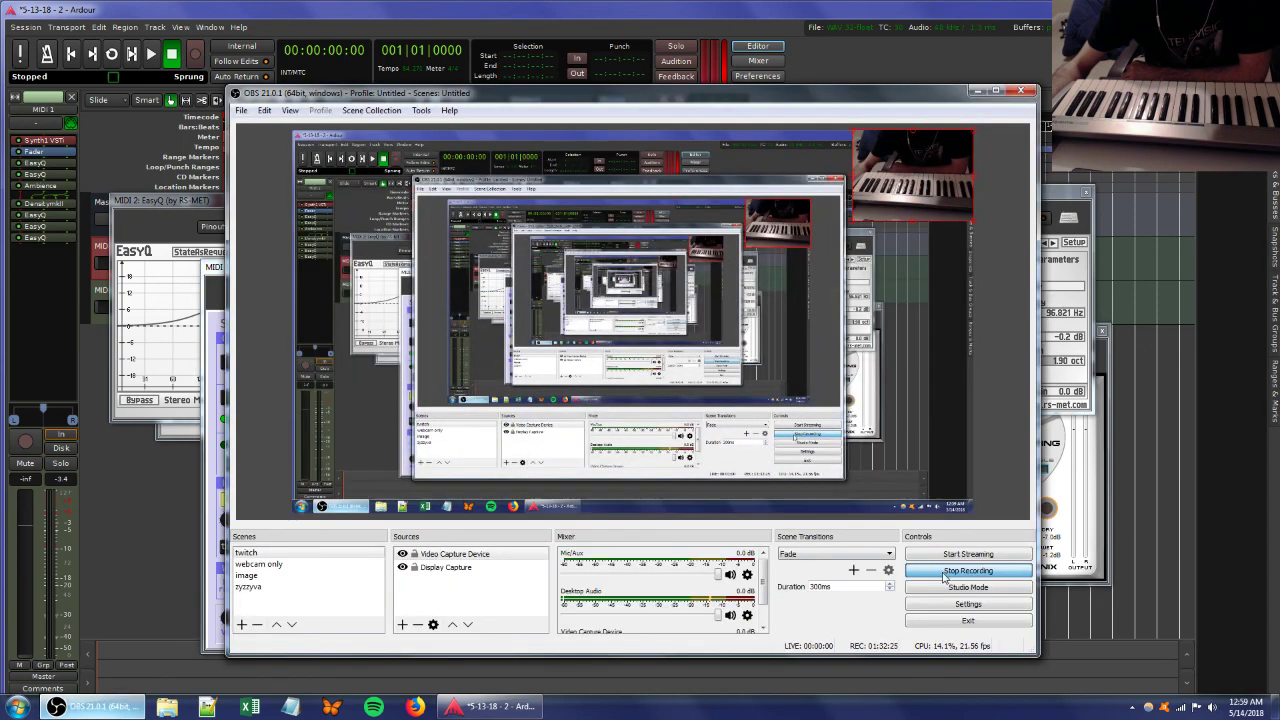